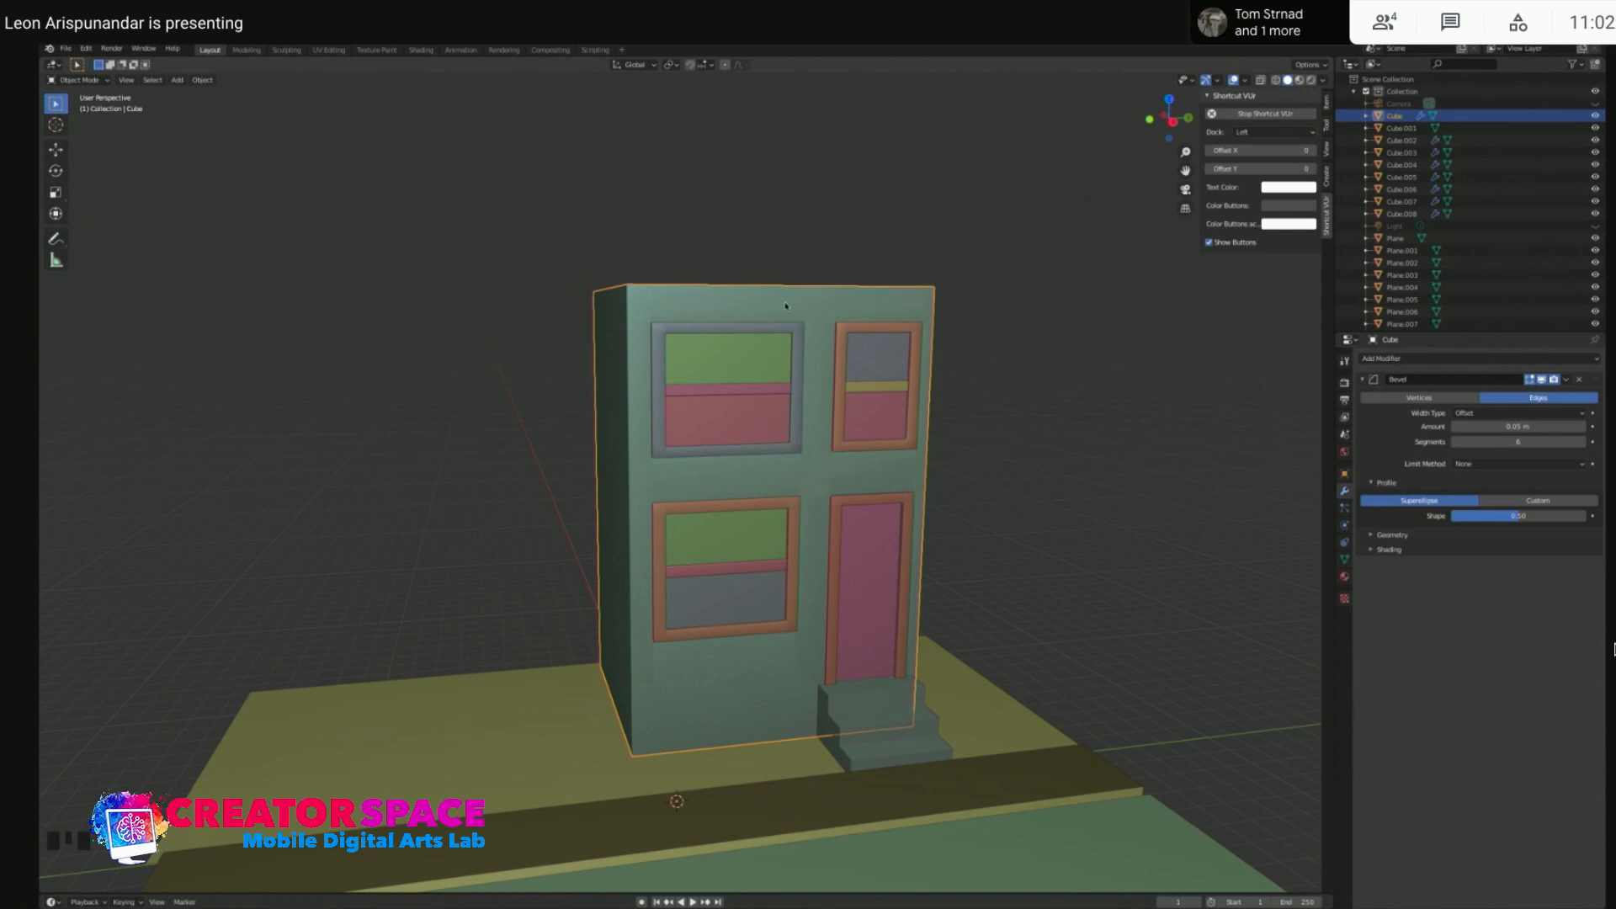
- Clear the selection and add a cube mesh to the scene in front of the house
left_click(1013, 249)
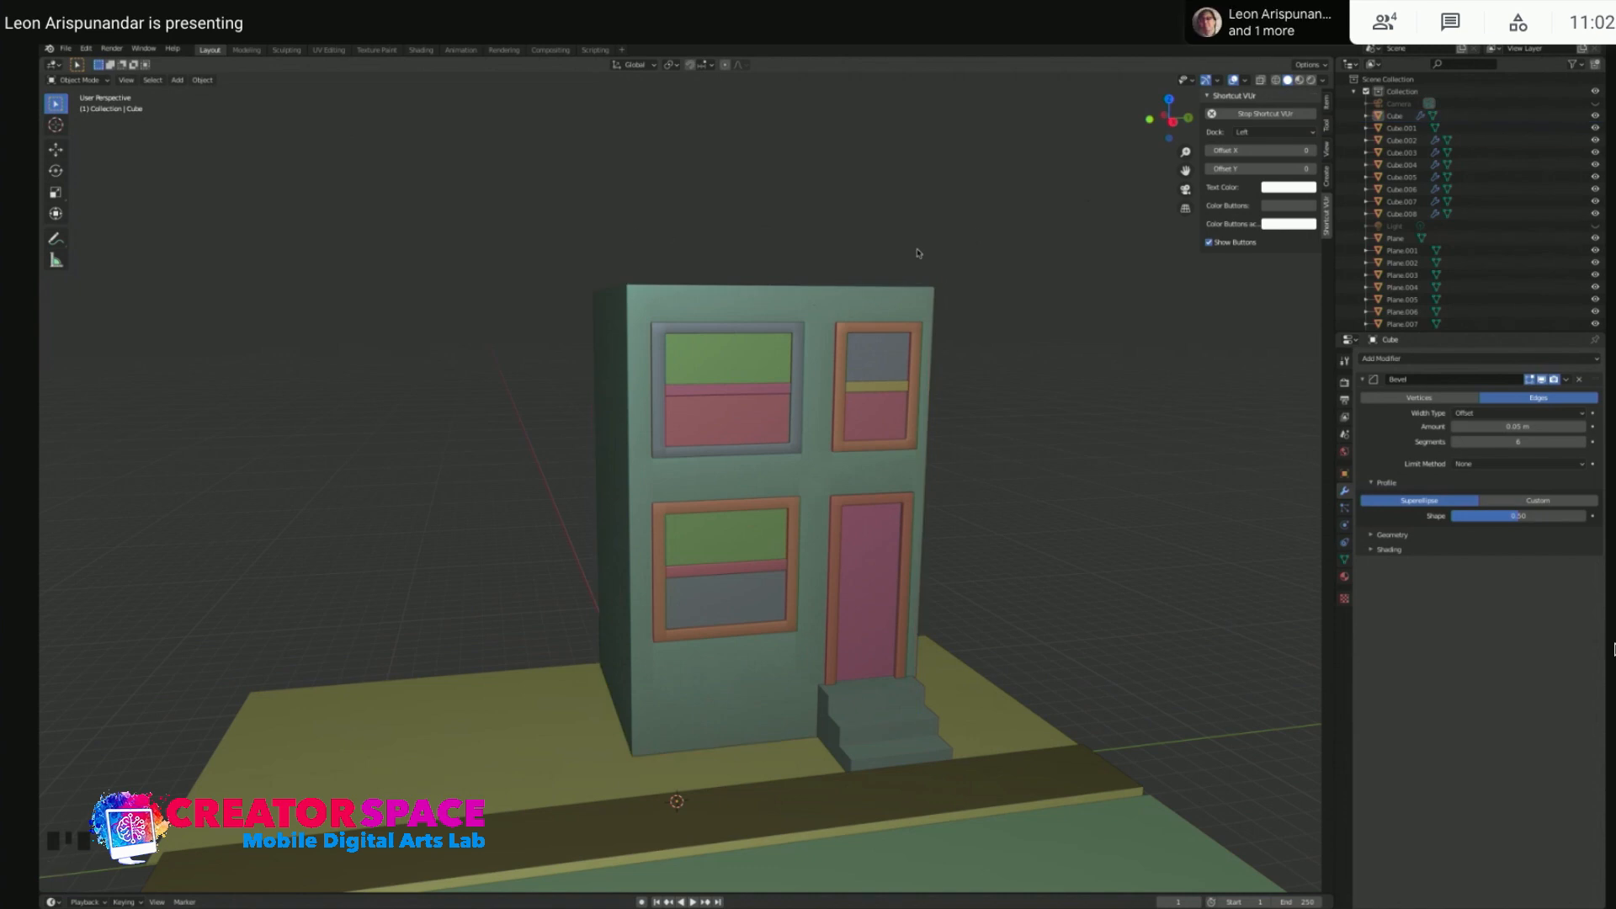
left_click(1007, 371)
scroll(949, 487, "up", 3)
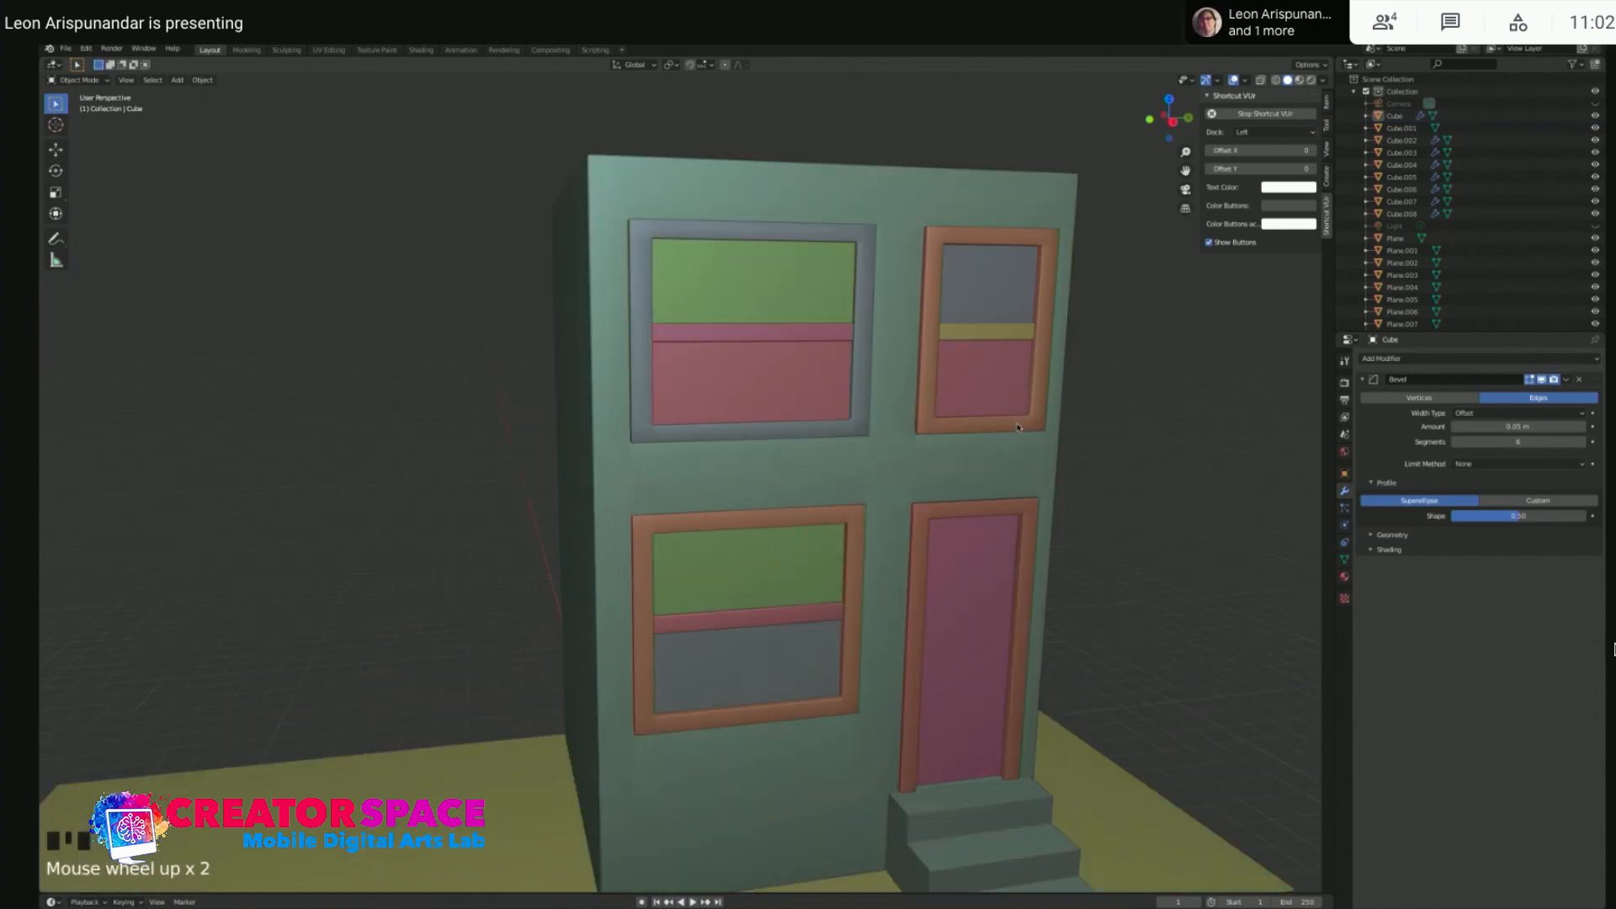
middle_click_drag(950, 487, 1016, 430)
scroll(1016, 430, "down", 2)
key("shift+a")
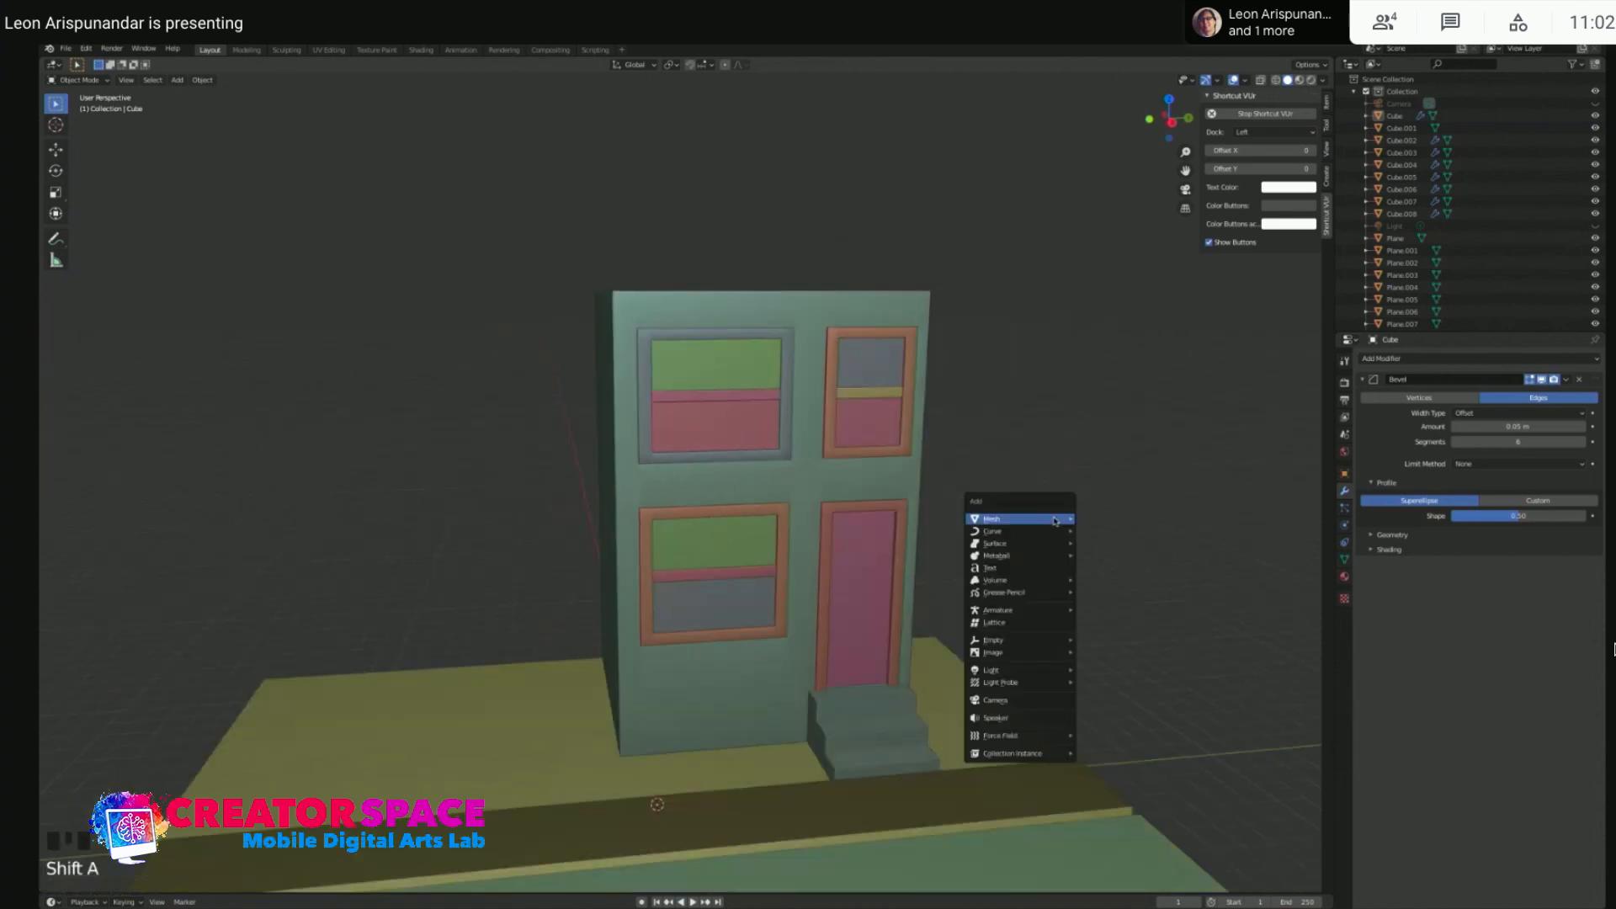
mouse_move(1043, 519)
left_click(1107, 530)
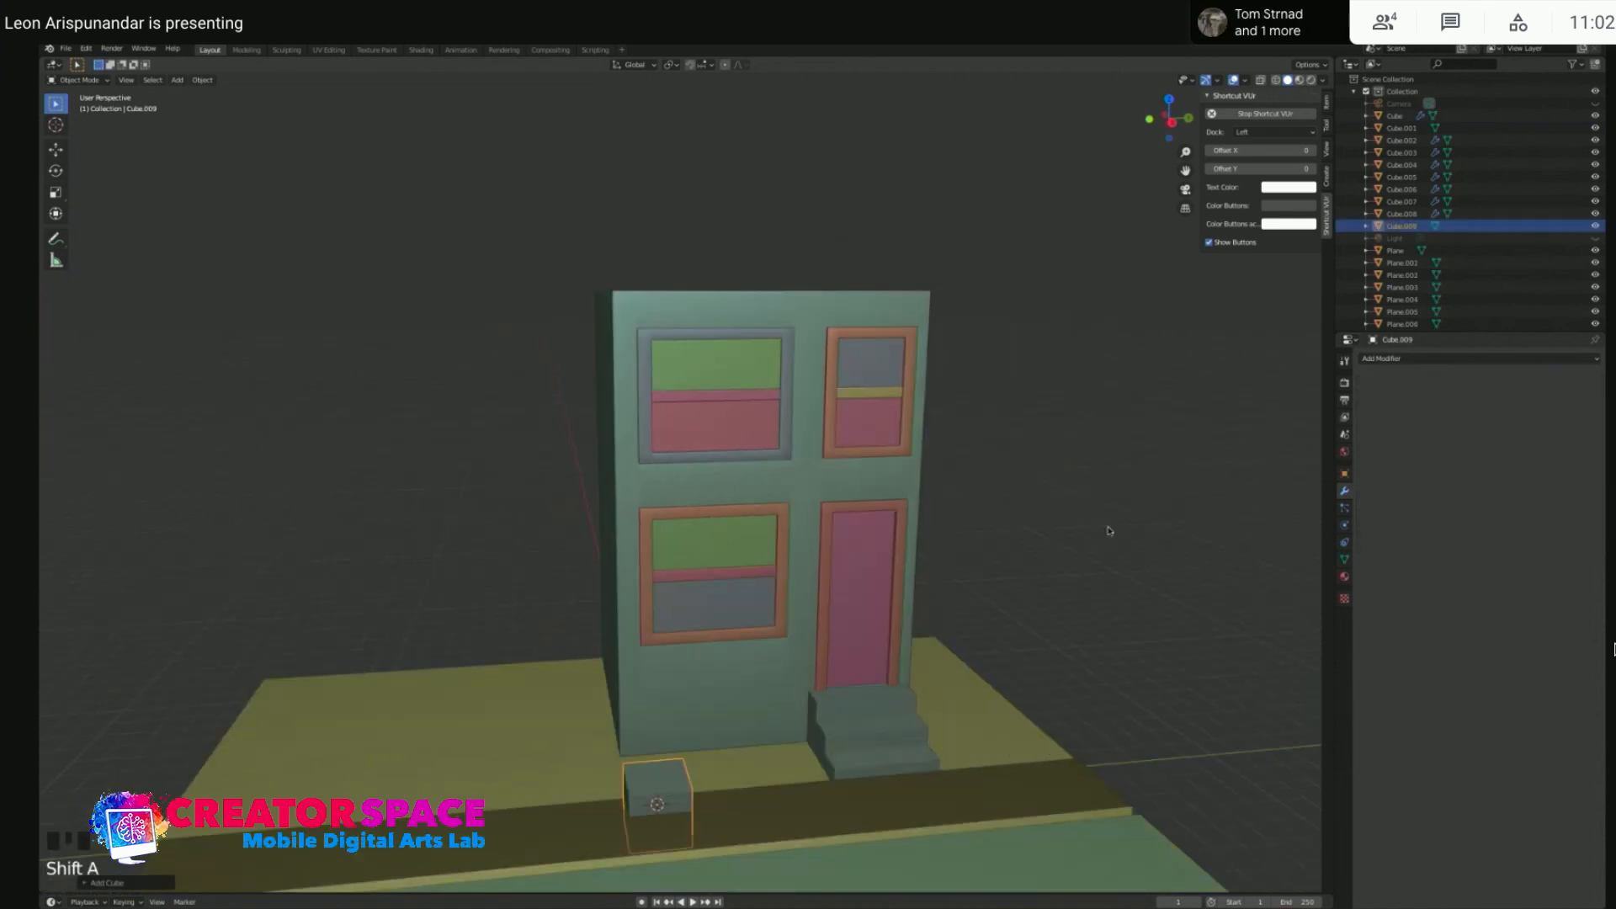
- Move the new cube up to the corner of the roofline in right view and flatten it along Z to about half height
key("KP_3")
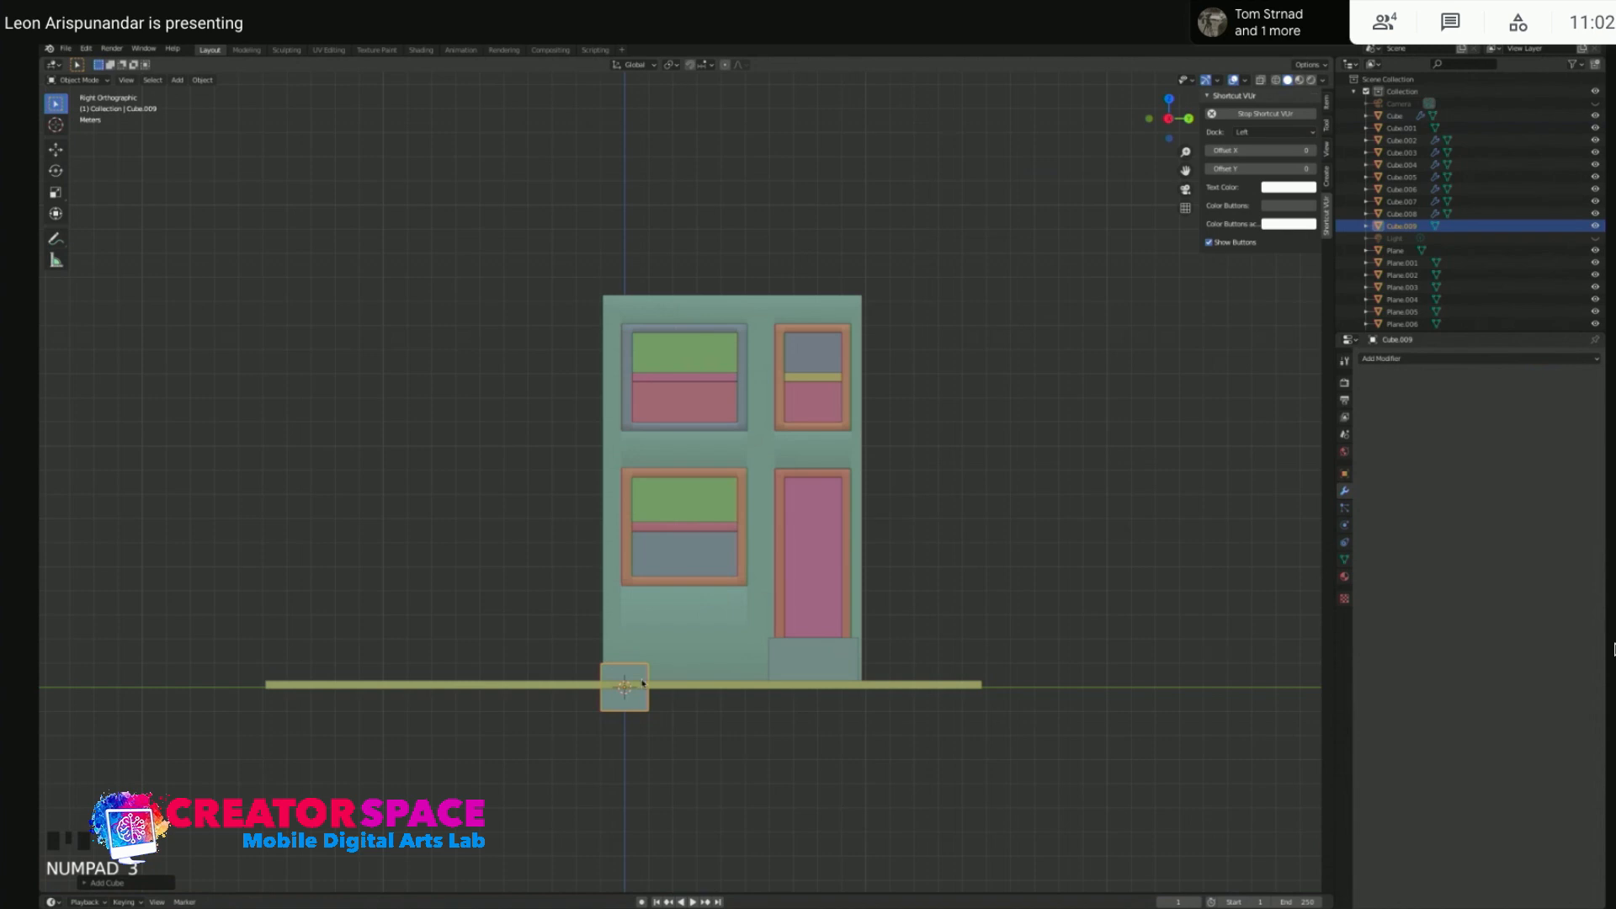
key("g")
left_click(637, 286)
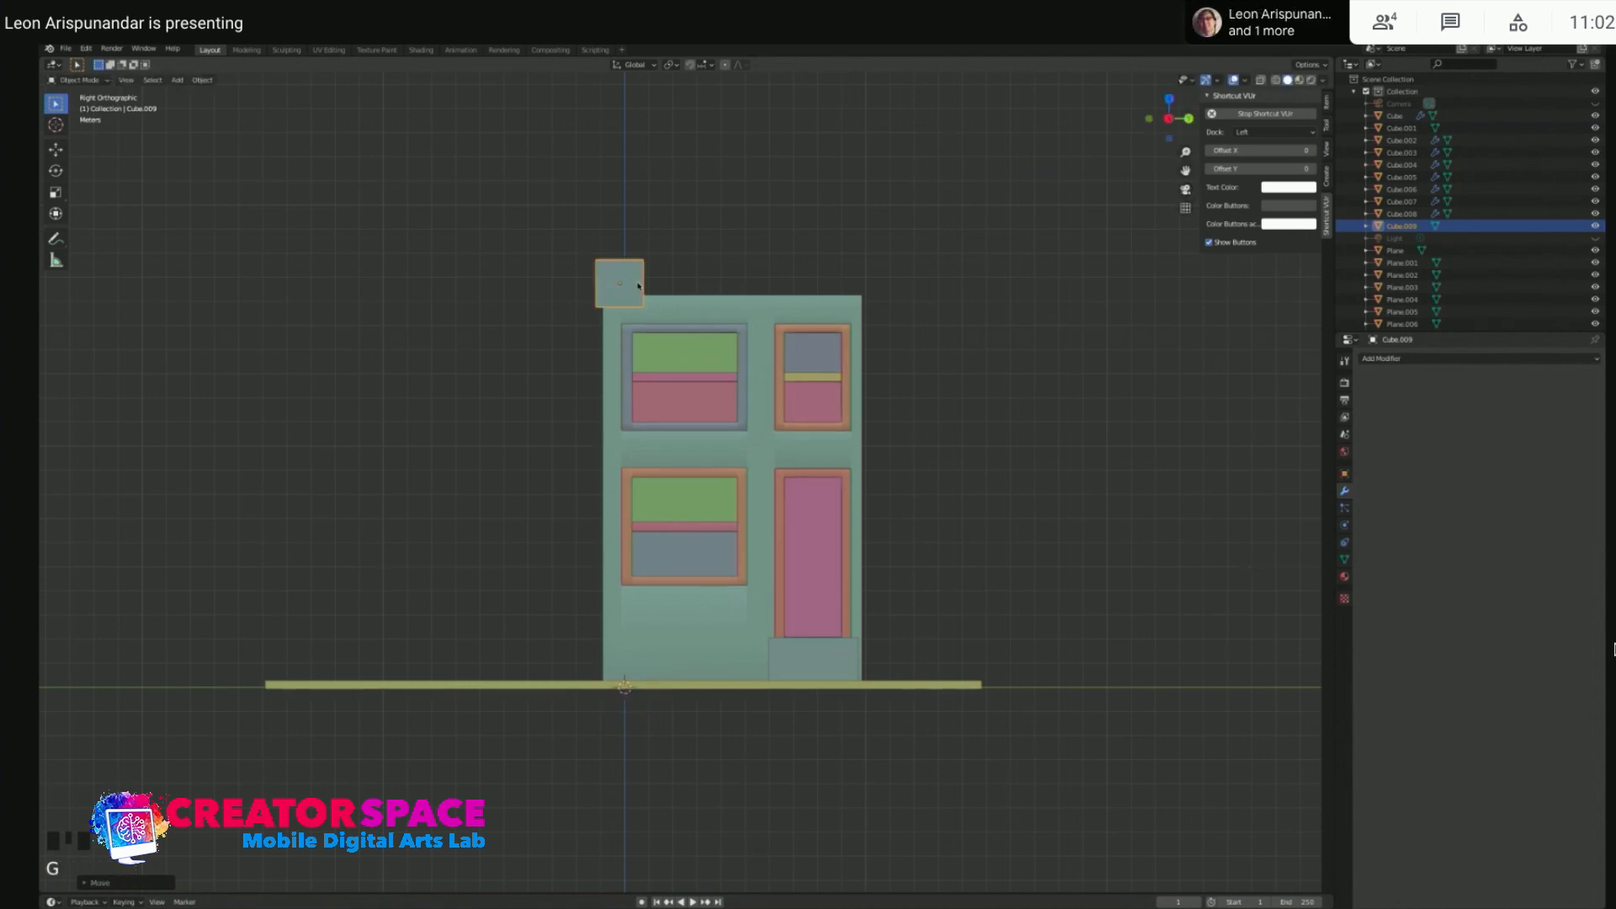
key("s")
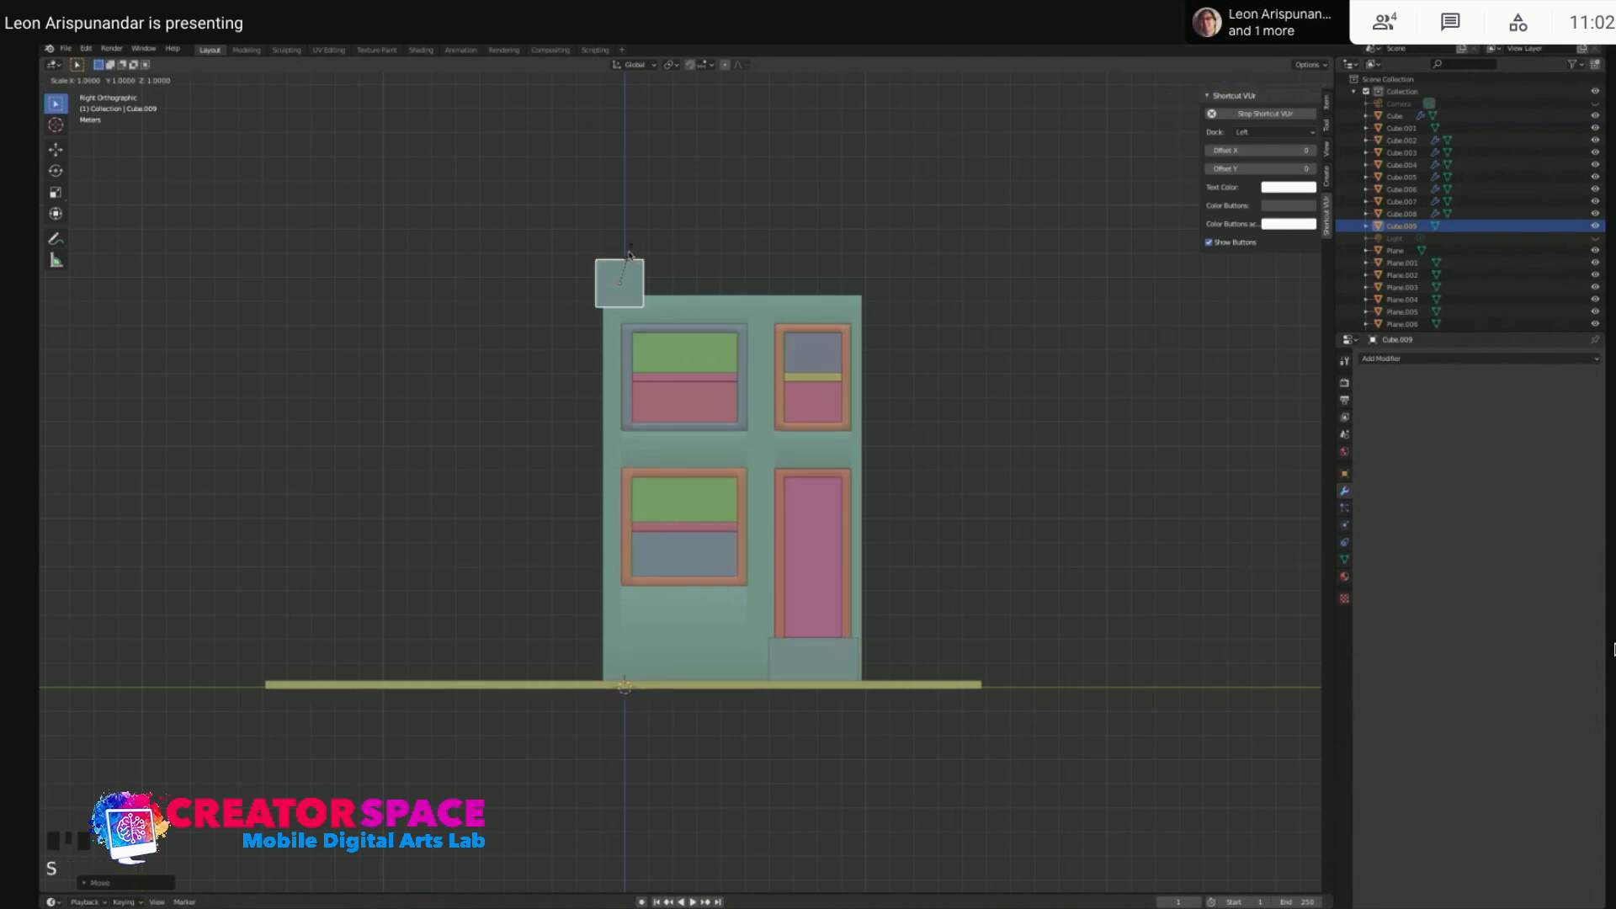
key("z")
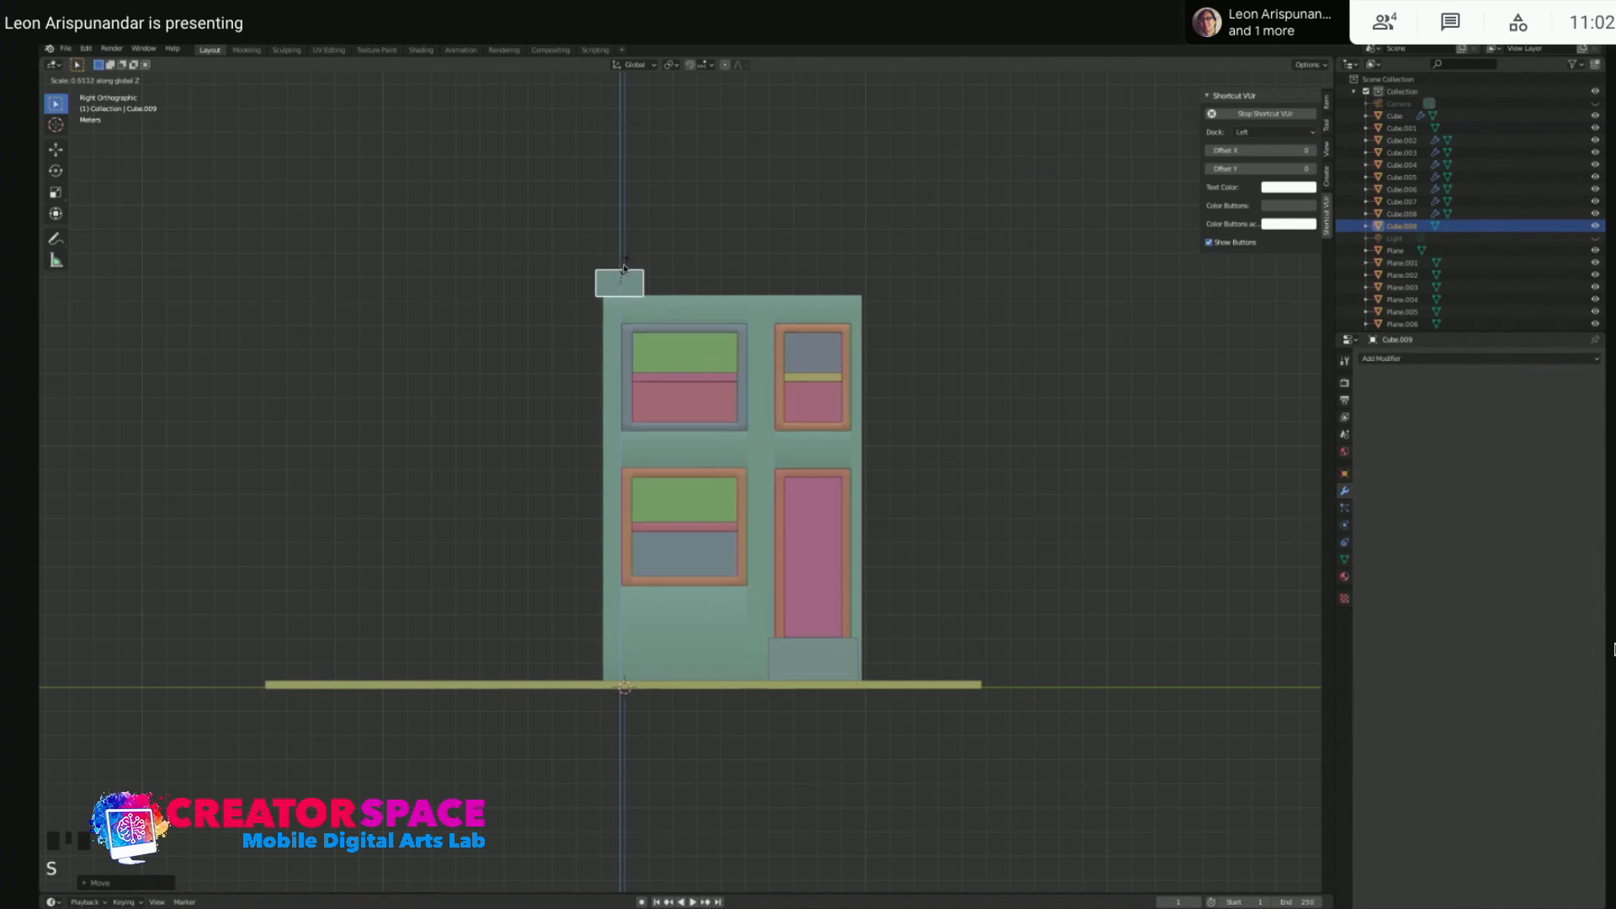
left_click(621, 271)
- Move the flattened block along the roofline to the middle of the facade
key("g")
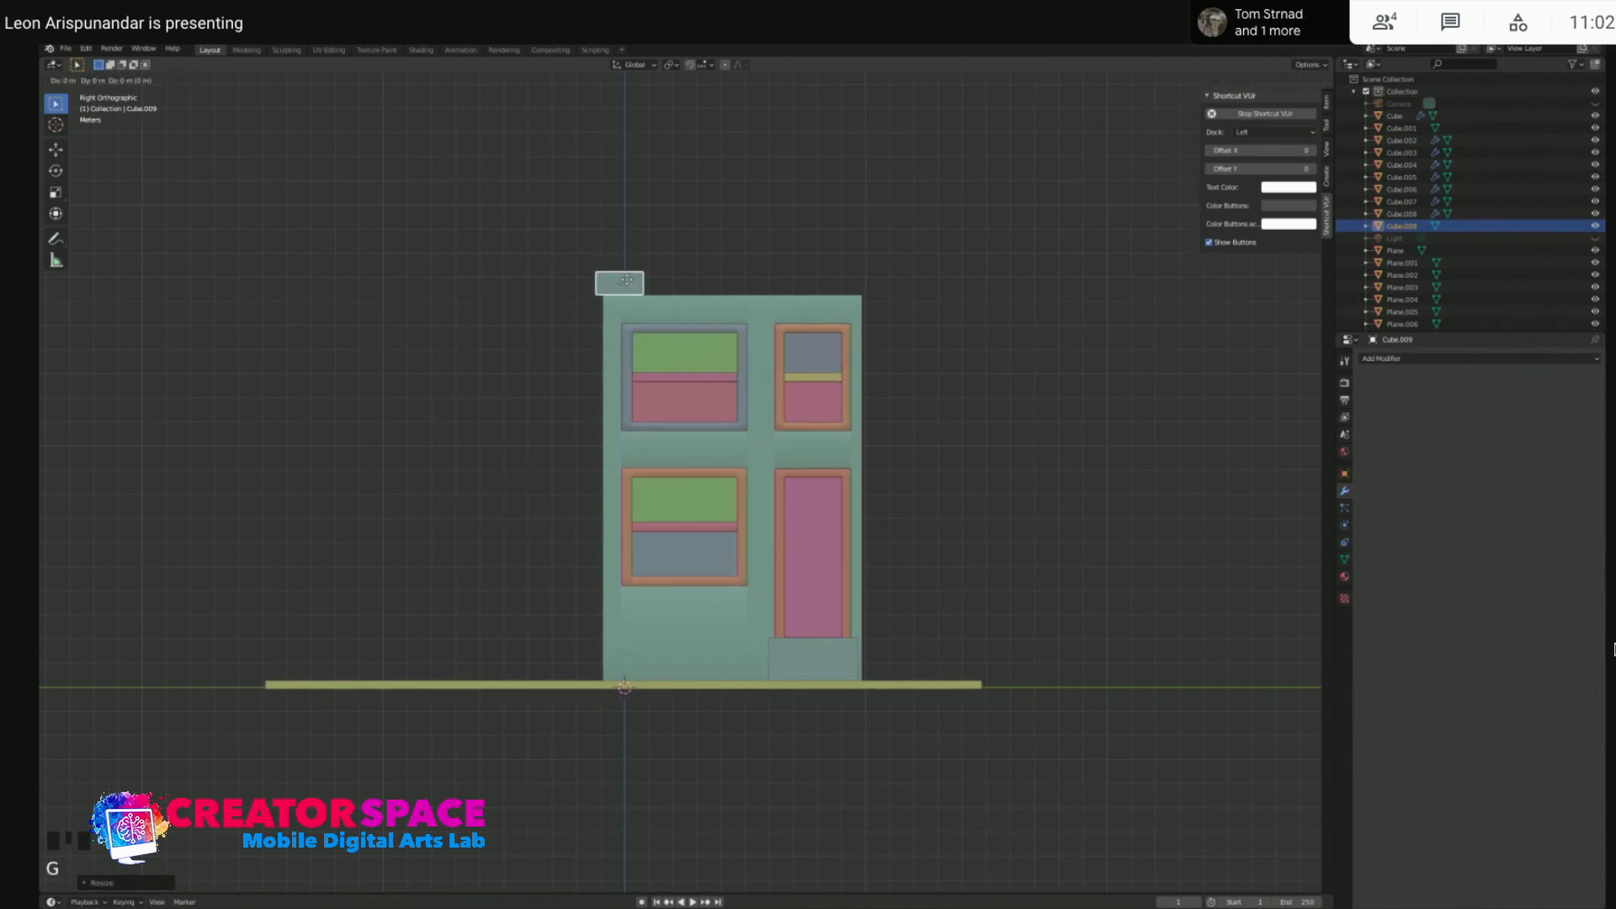
left_click(627, 287)
key("g")
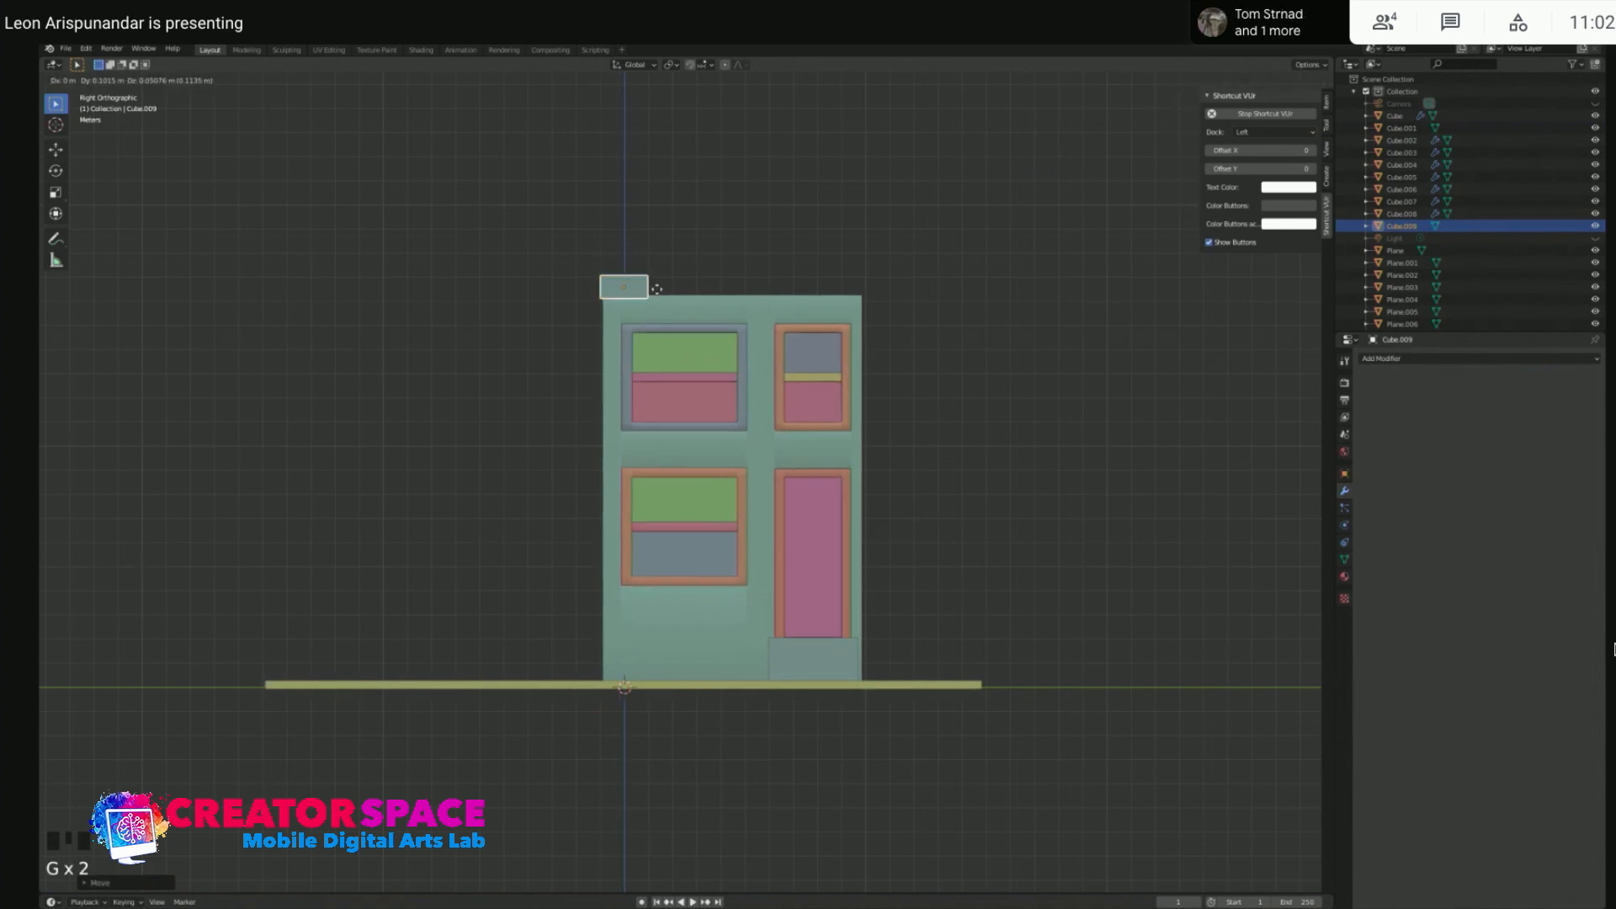
left_click(776, 291)
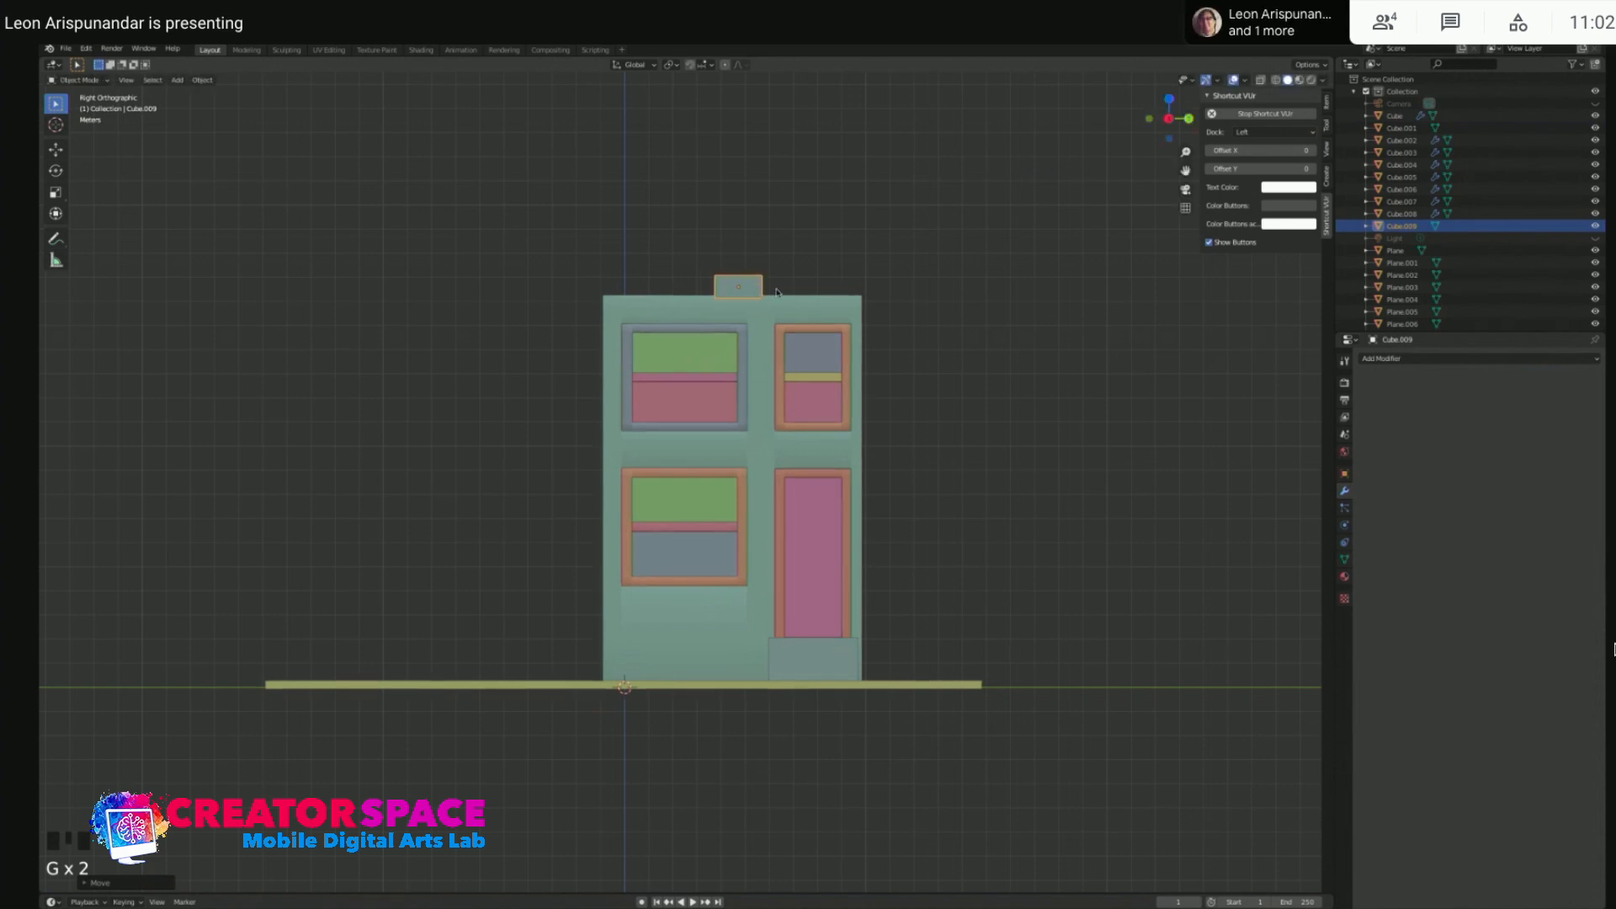
- Stretch the block along Y until it spans slightly beyond the full width of the facade
key("s")
key("y")
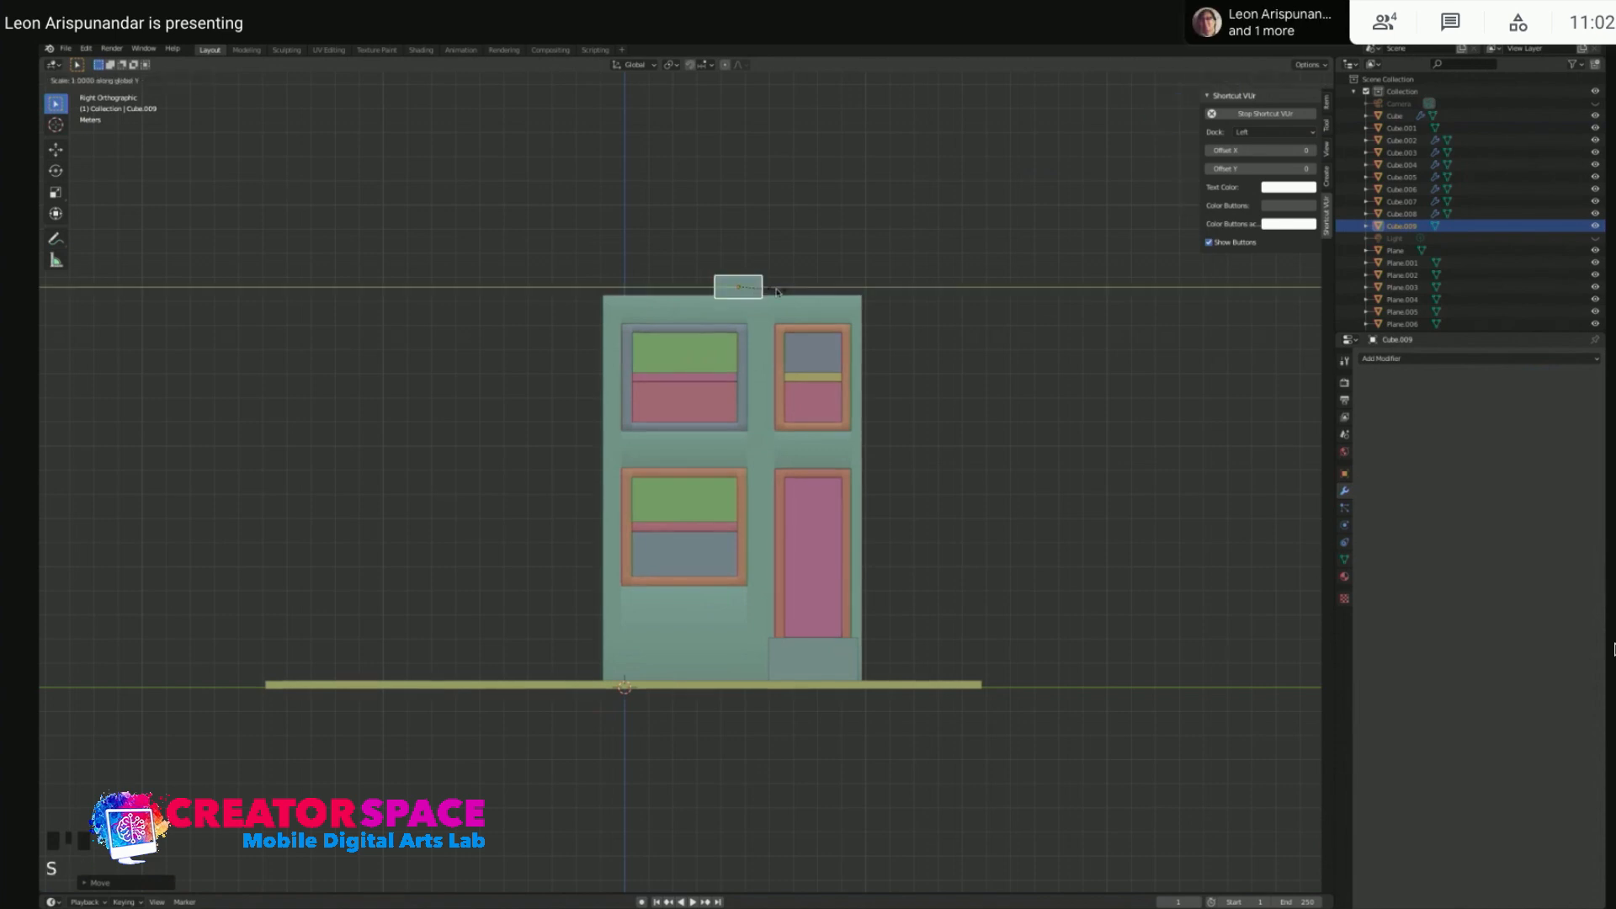
left_click(947, 287)
key("s")
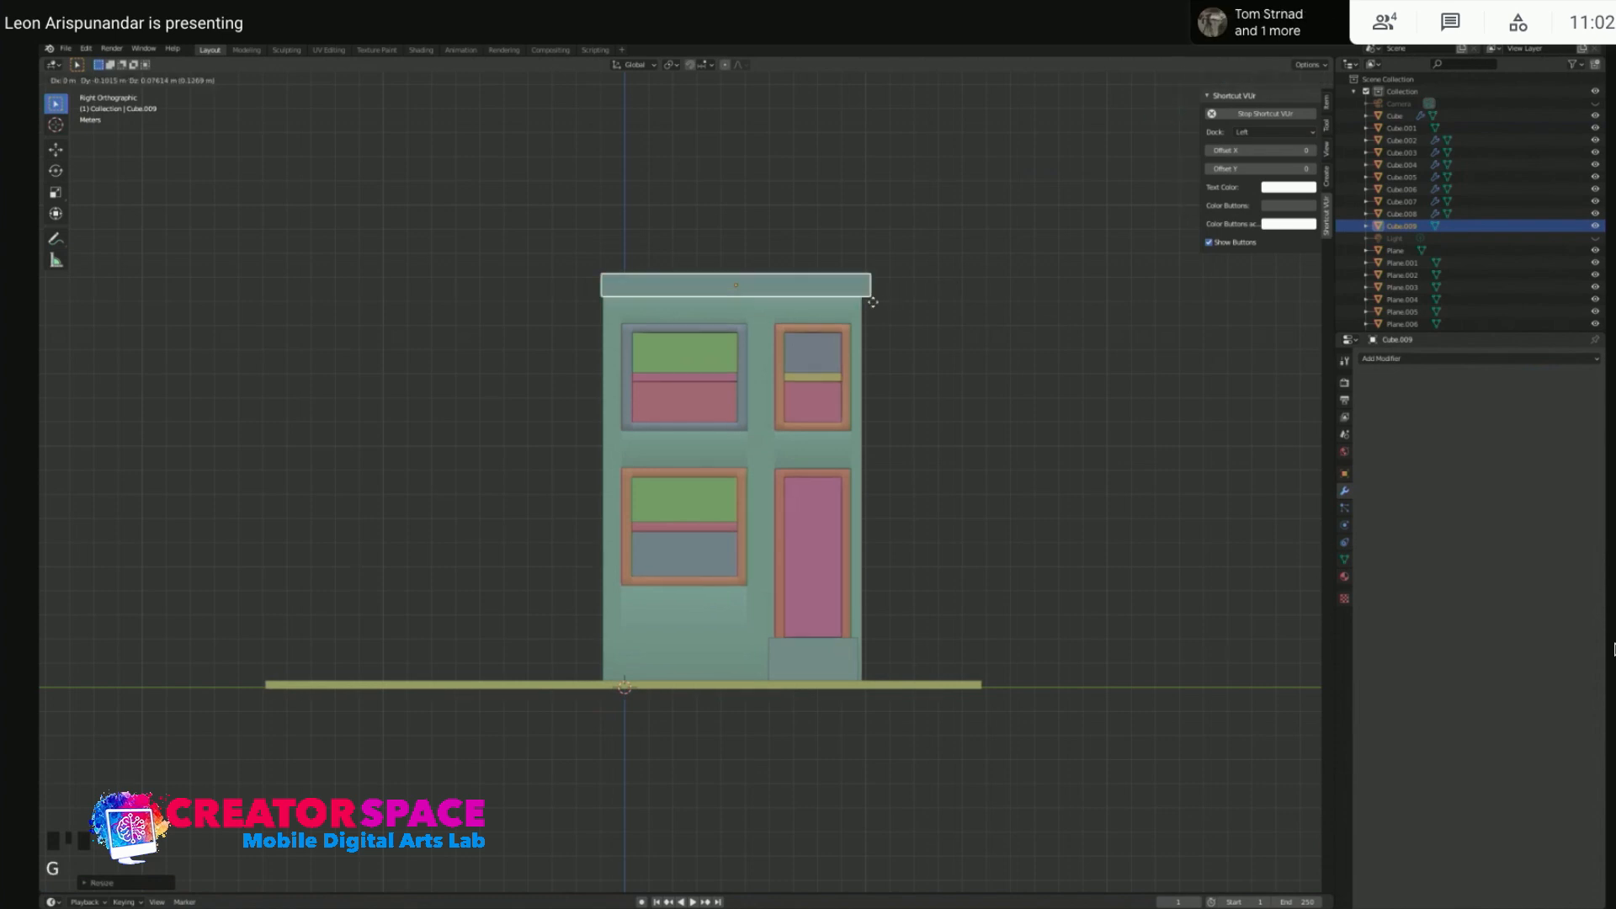
key("Escape")
key("s")
key("y")
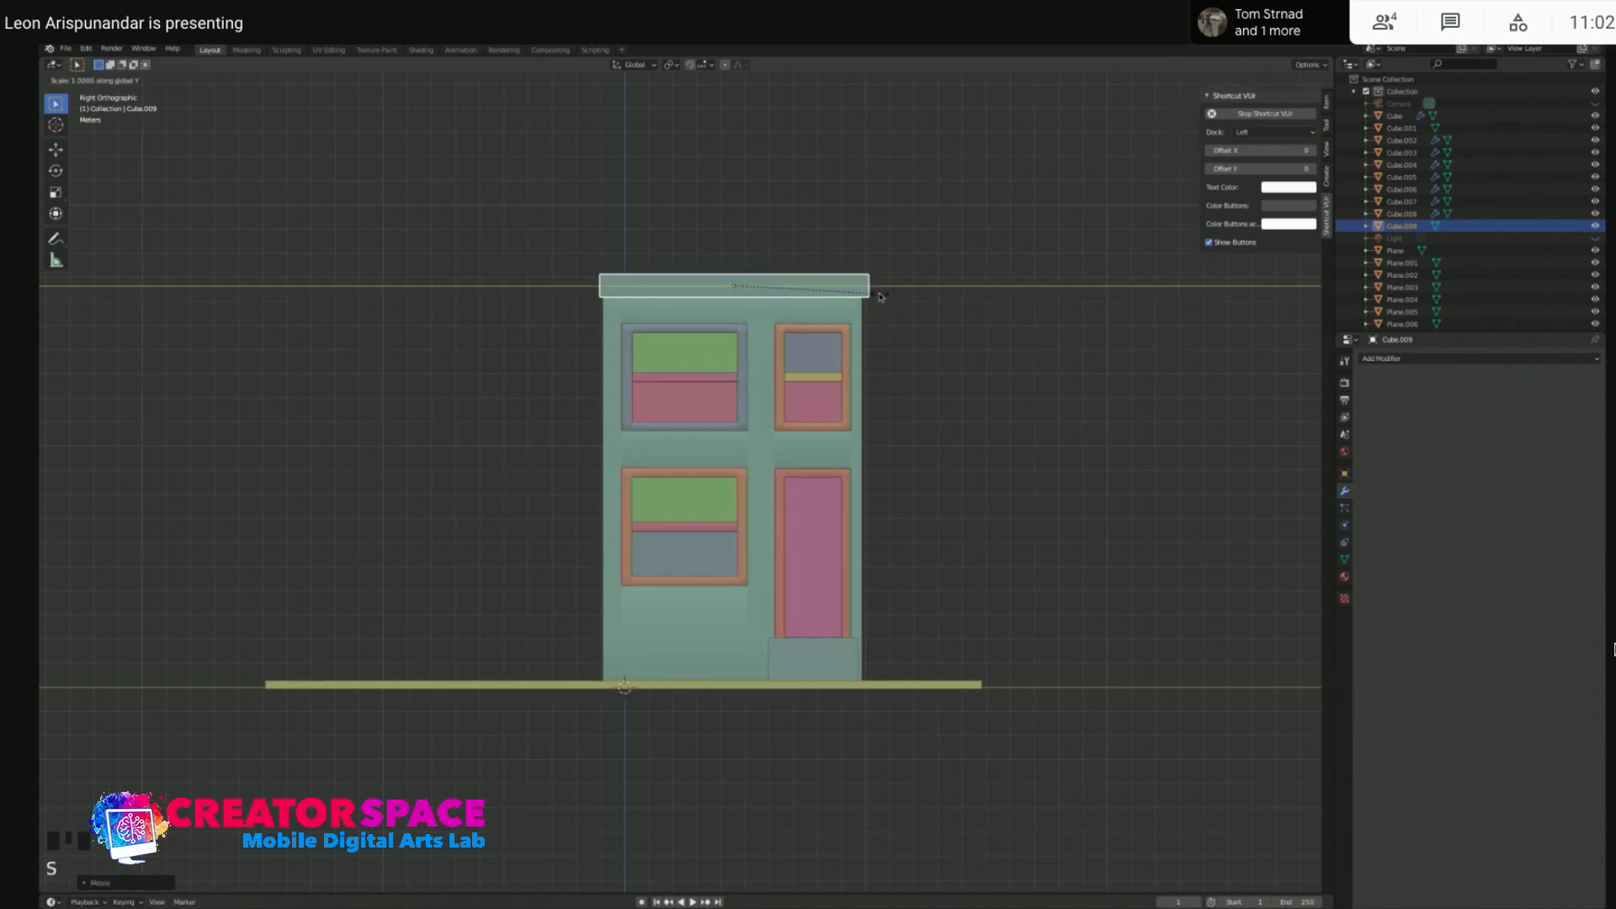
left_click(875, 295)
- Move the block in top view so that it overlaps the front edge of the house roof
middle_click_drag(875, 294, 822, 329)
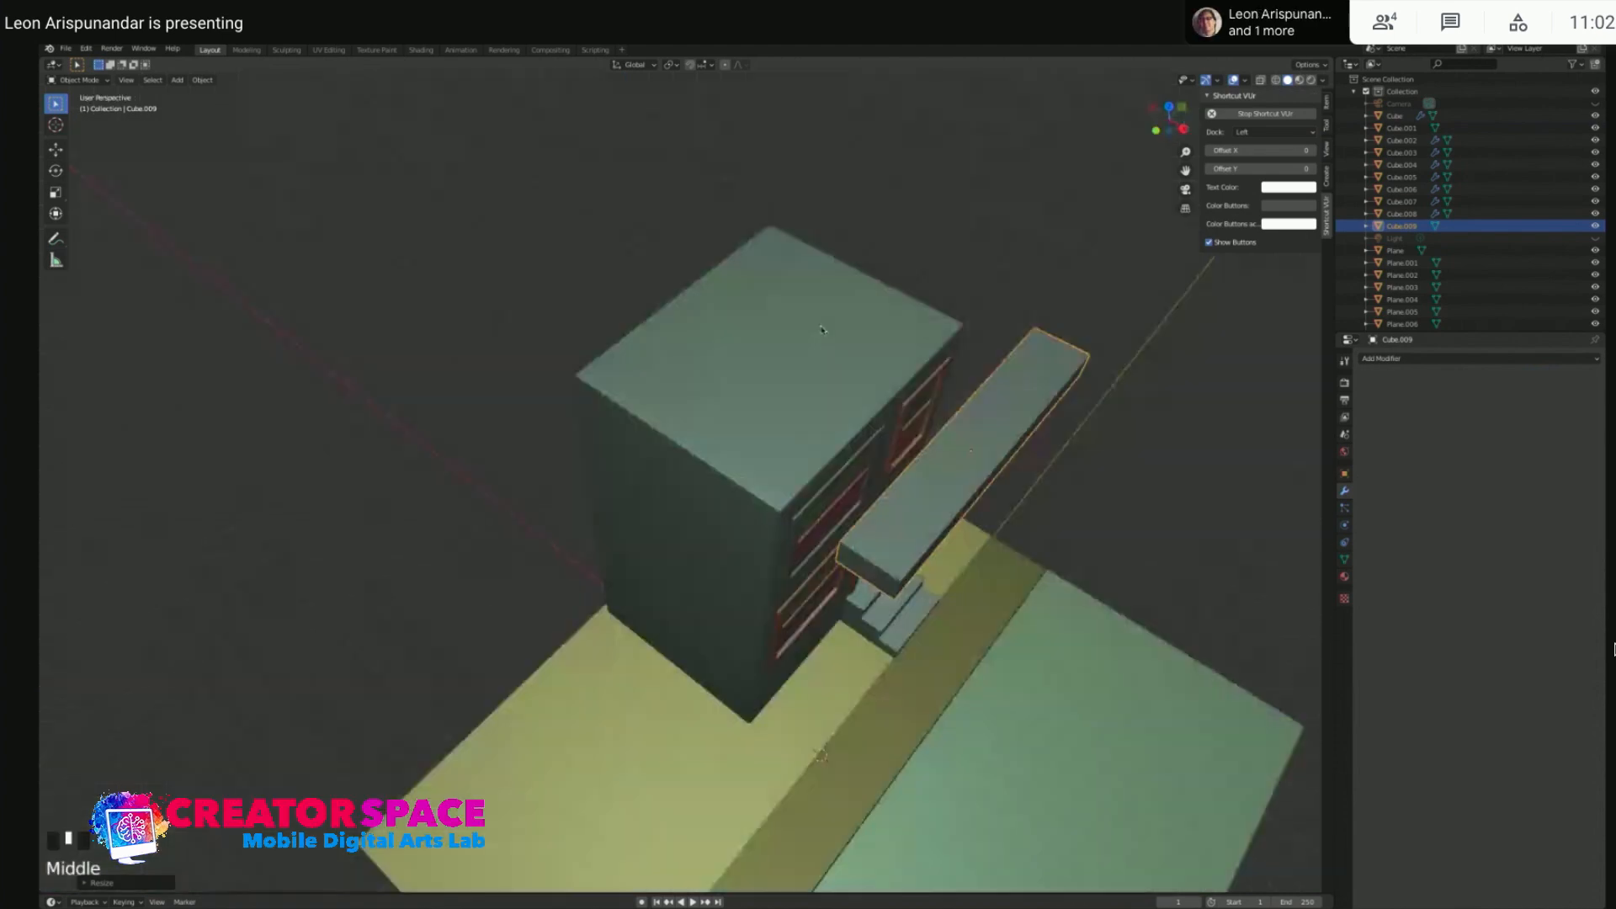
key("KP_7")
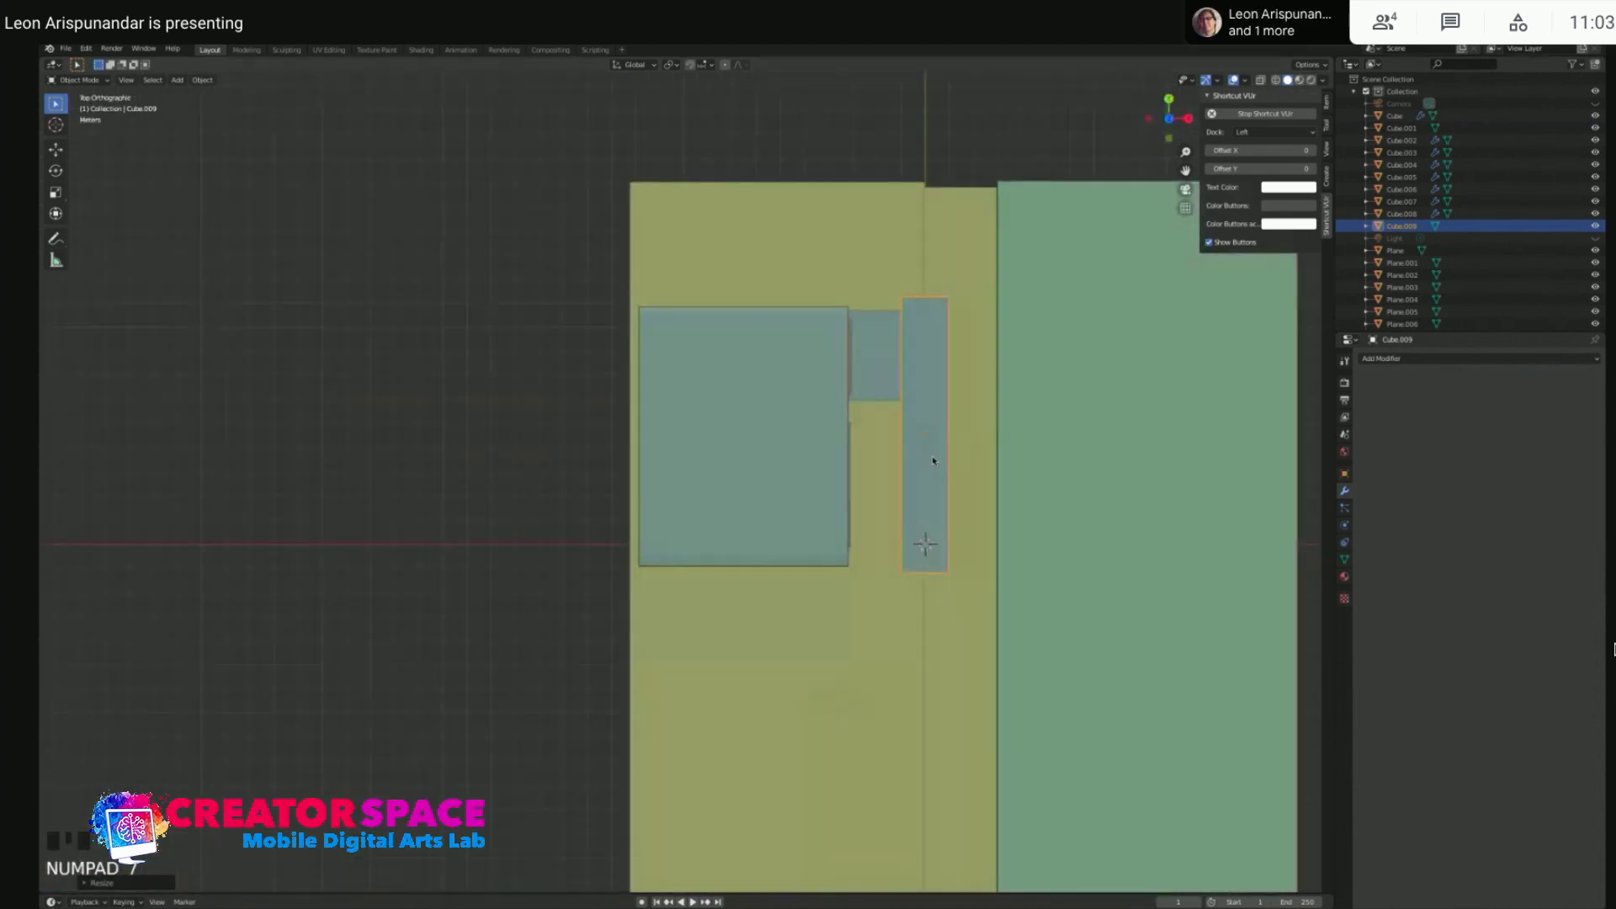
key("g")
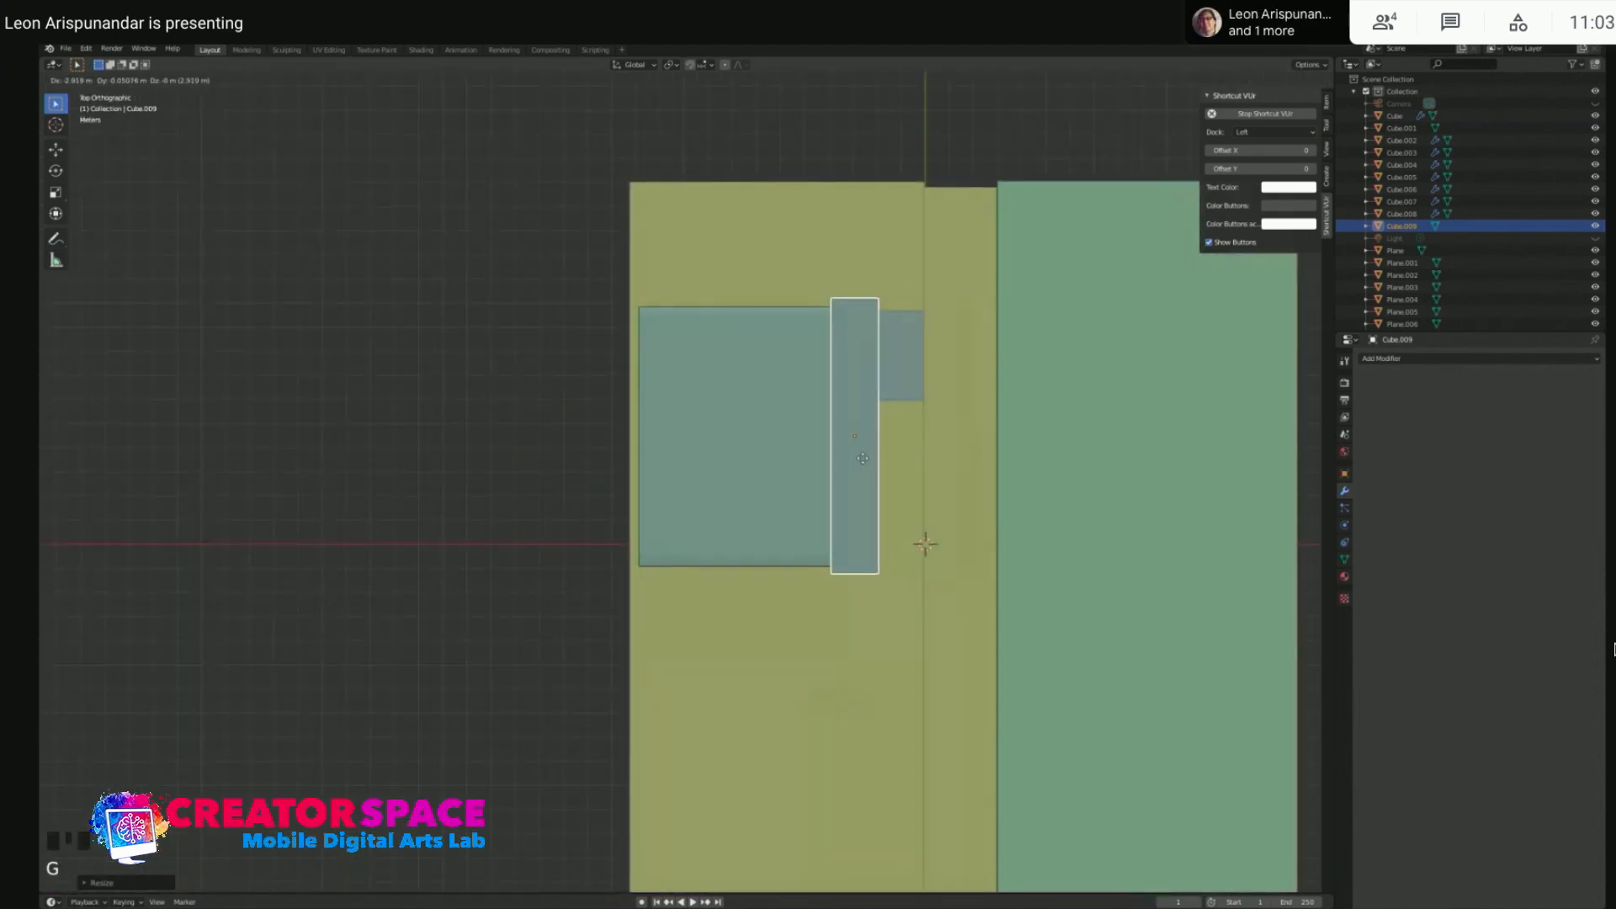
left_click(864, 461)
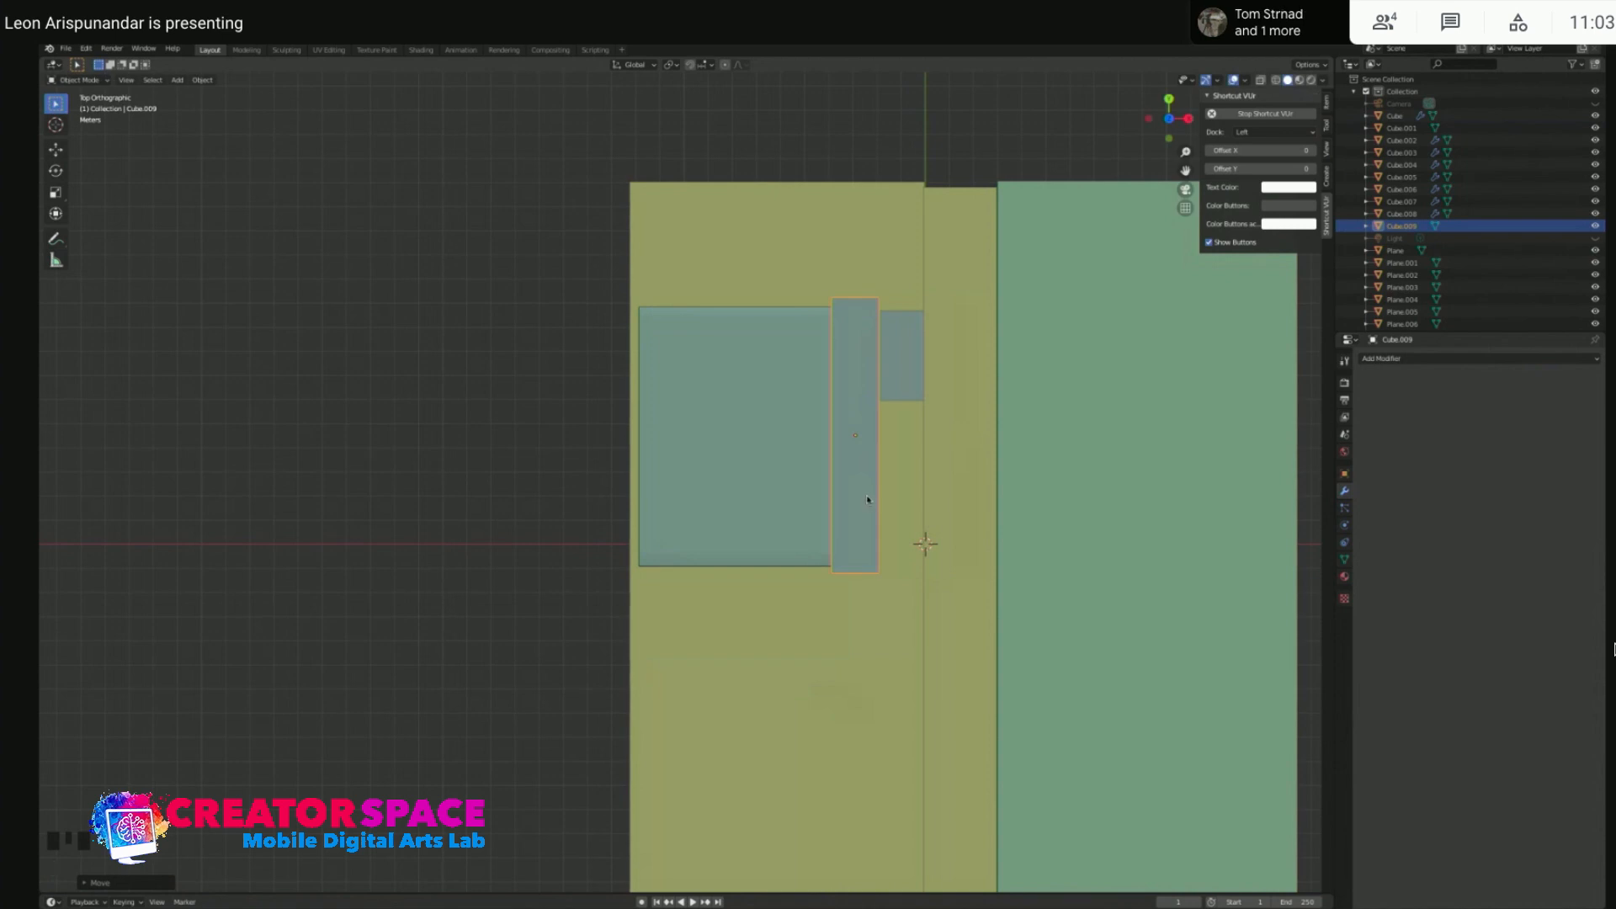
- Narrow the block along X and lengthen it slightly along Y so both ends overhang the house sides
key("s")
key("x")
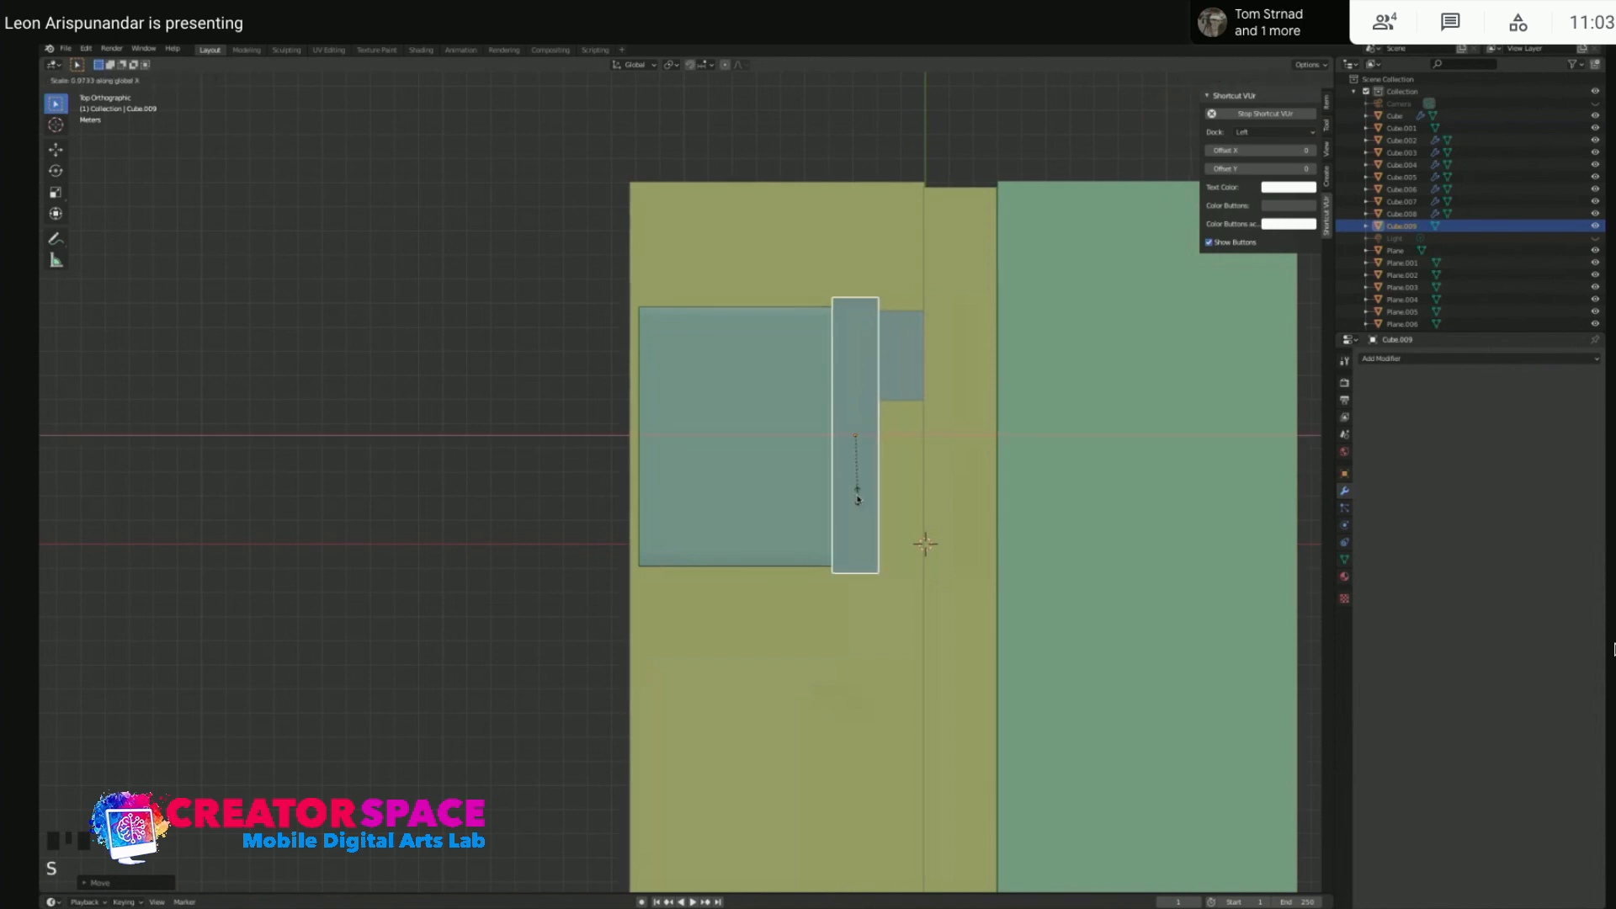
left_click(854, 474)
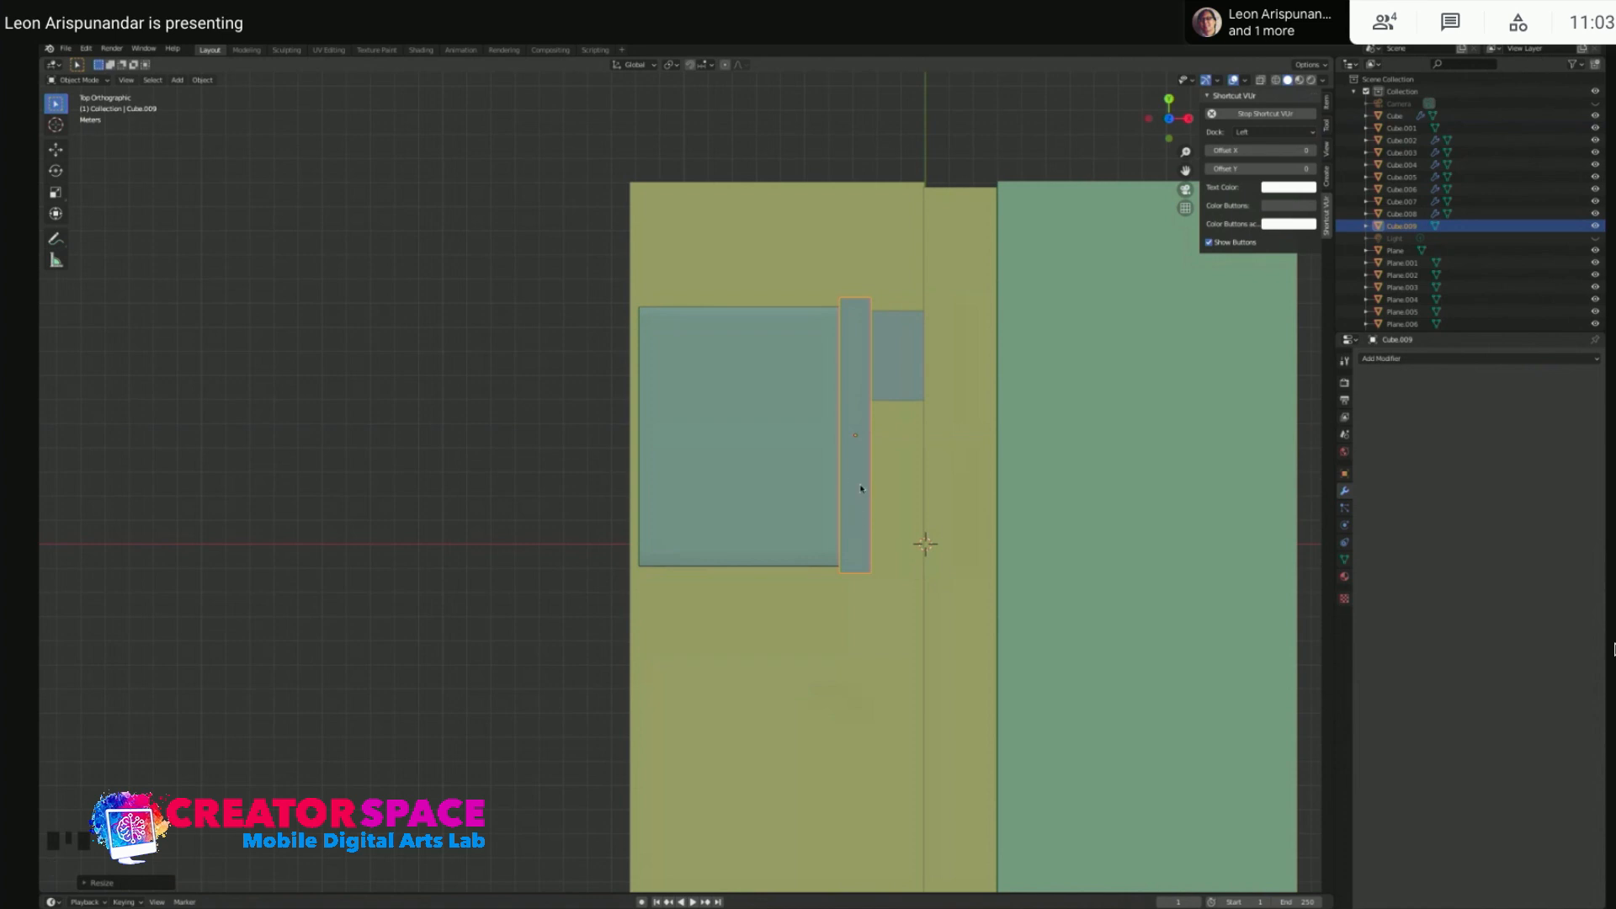
key("s")
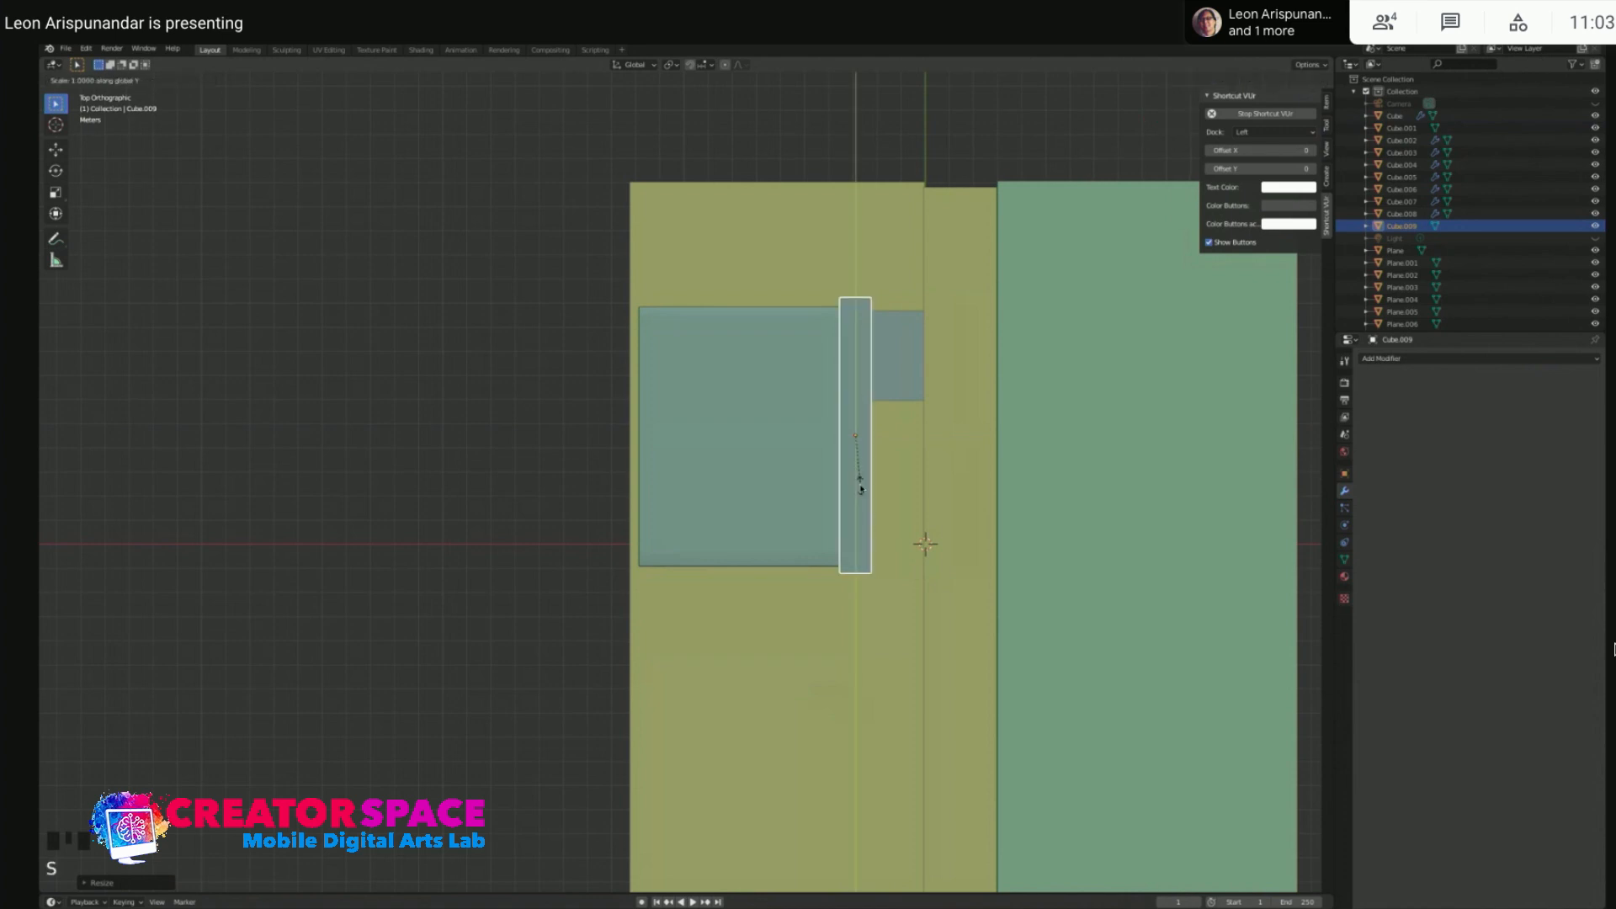
left_click(860, 492)
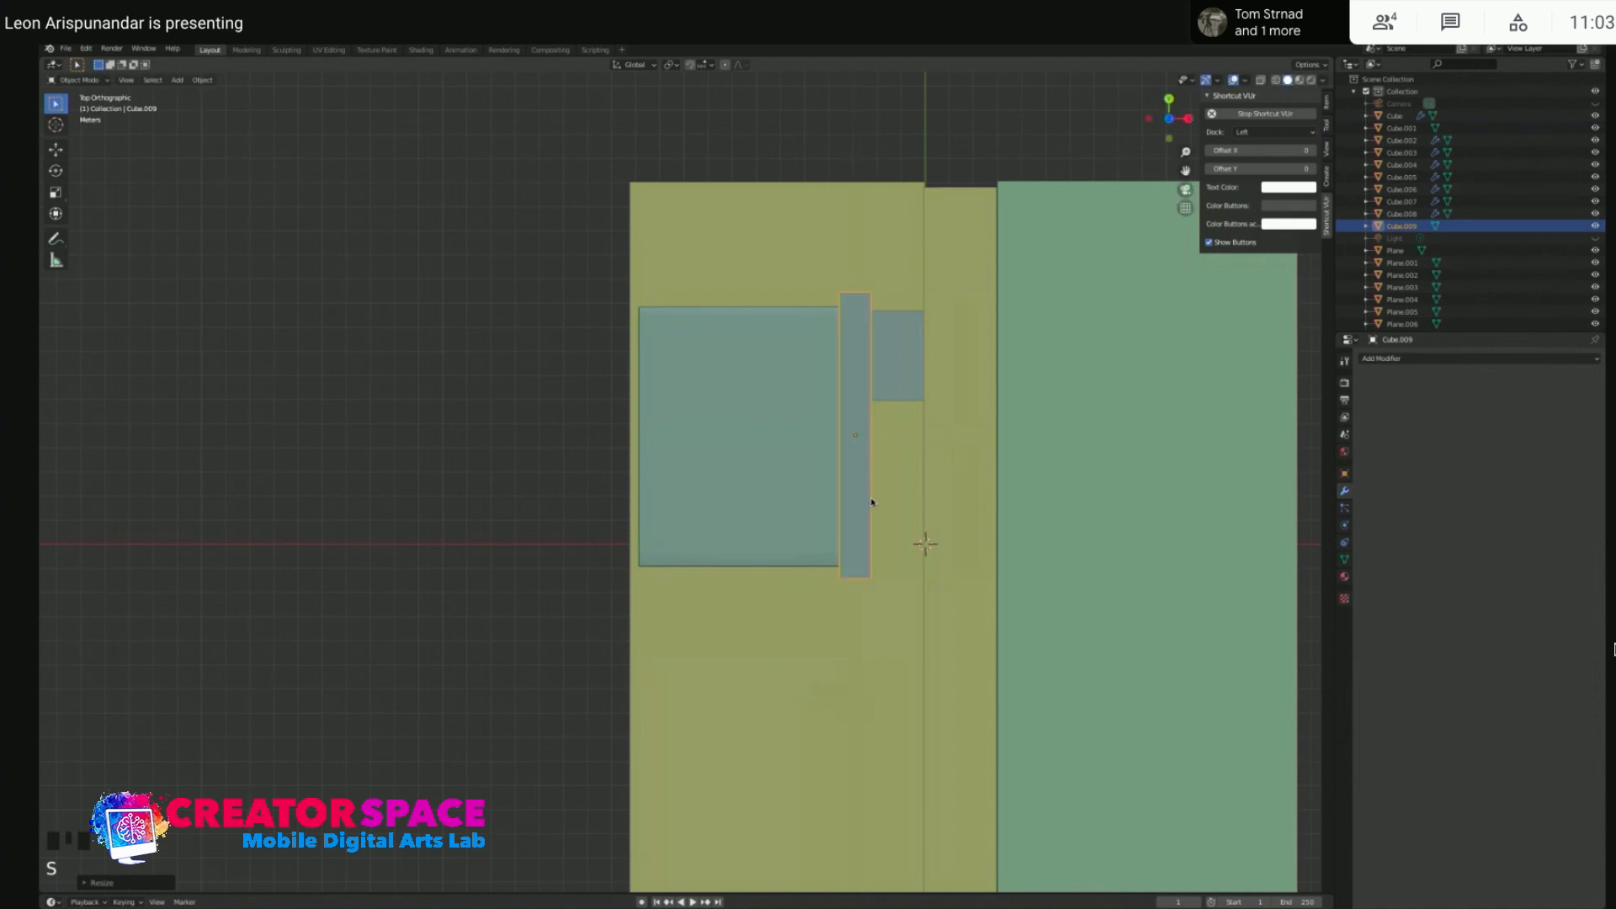
- Adjust the block's height along Z to fit it against the roof's front edge
scroll(871, 501, "up", 1)
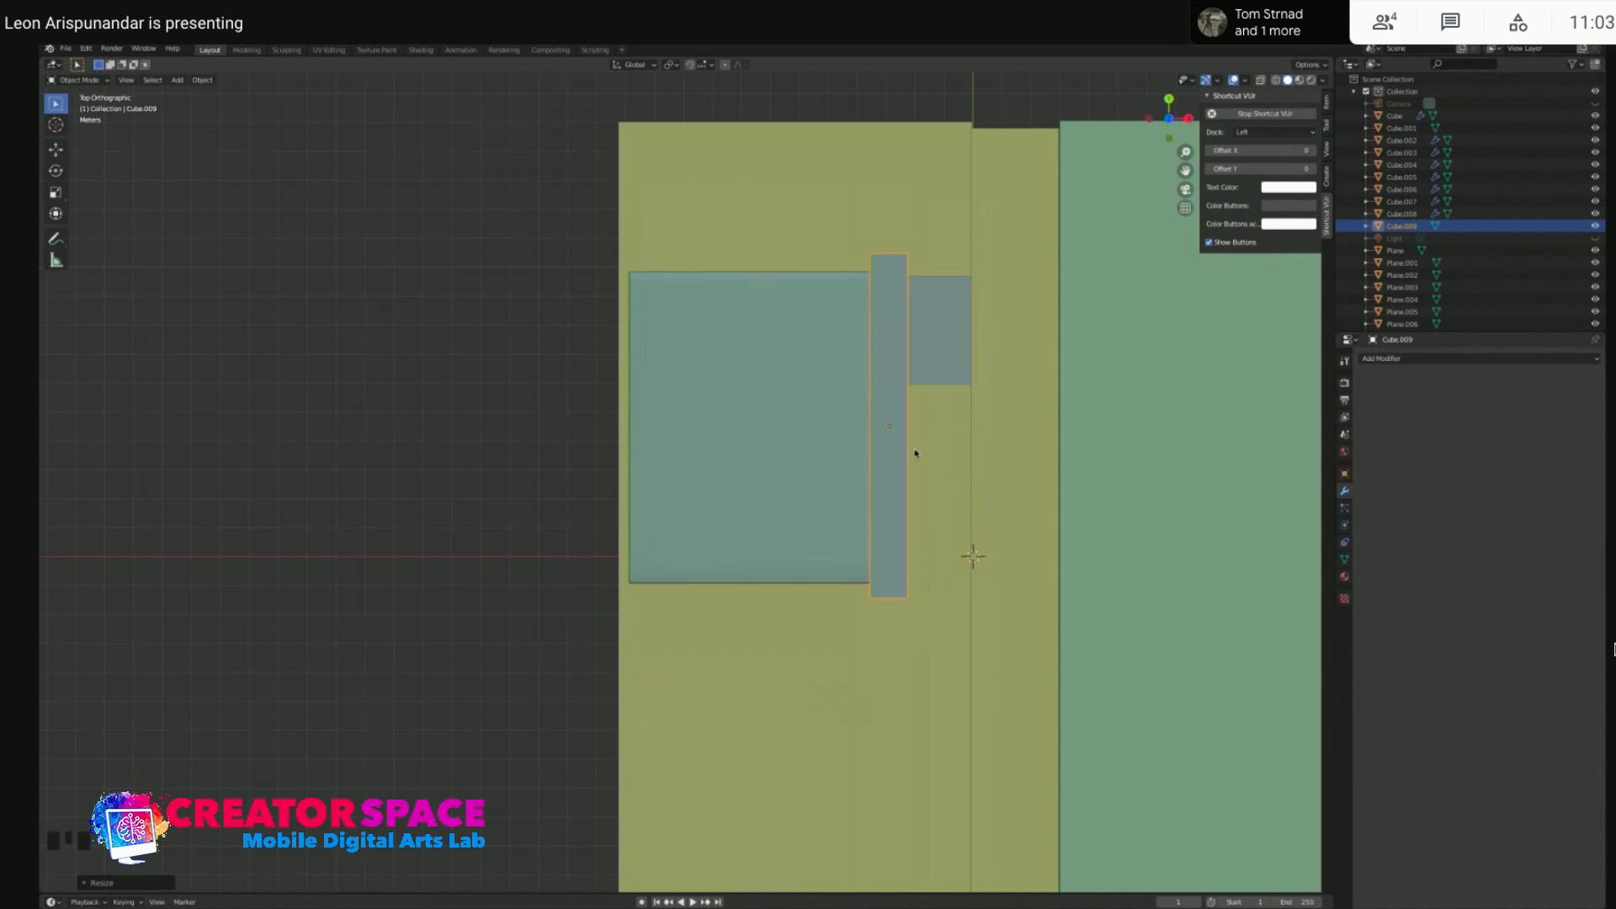
scroll(914, 456, "down", 2)
middle_click_drag(923, 451, 916, 468, "shift")
middle_click_drag(786, 483, 787, 393)
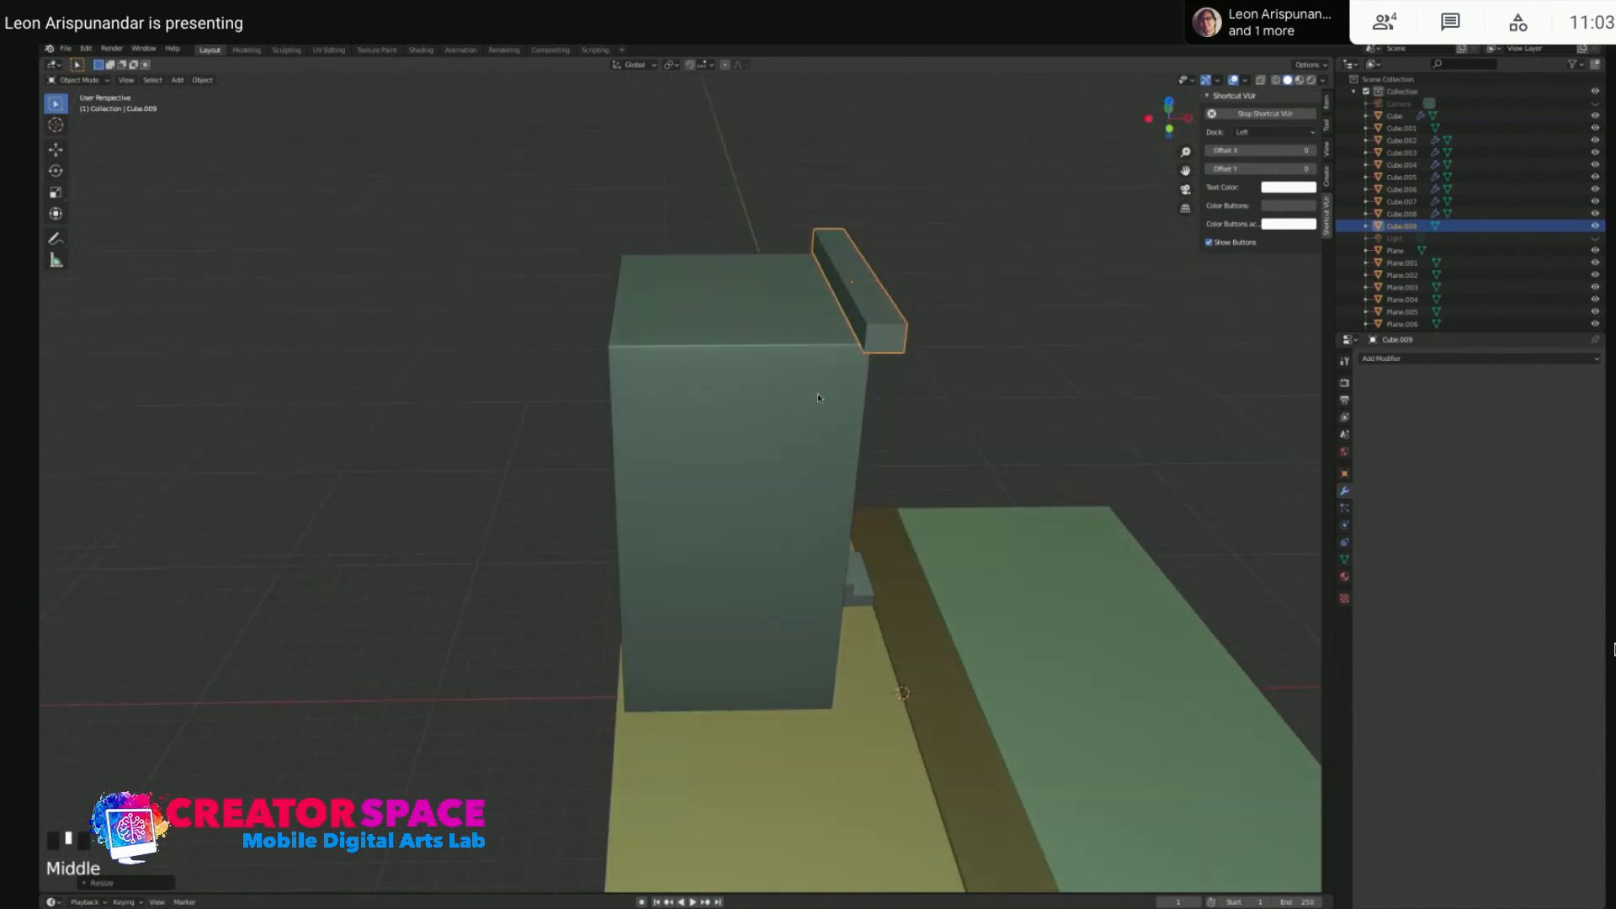
key("KP_2")
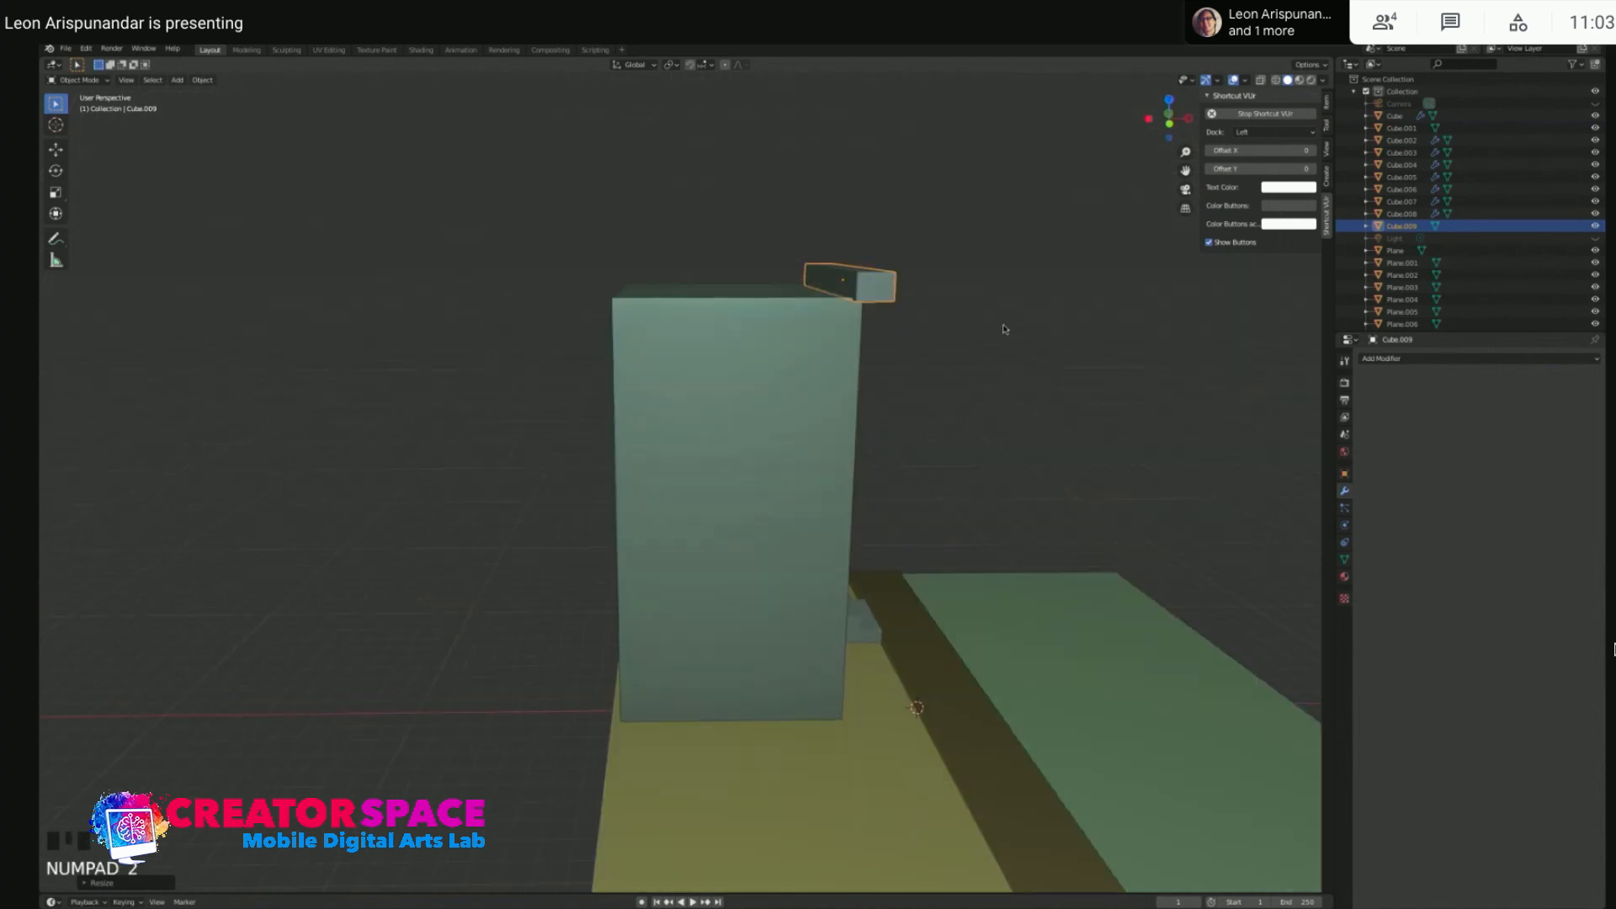
key("g")
key("z")
left_click(882, 298)
- Open the front roof block in Edit Mode and add two evenly spaced loop cuts across its length
middle_click_drag(874, 230, 876, 329)
left_click(876, 329)
key("Tab")
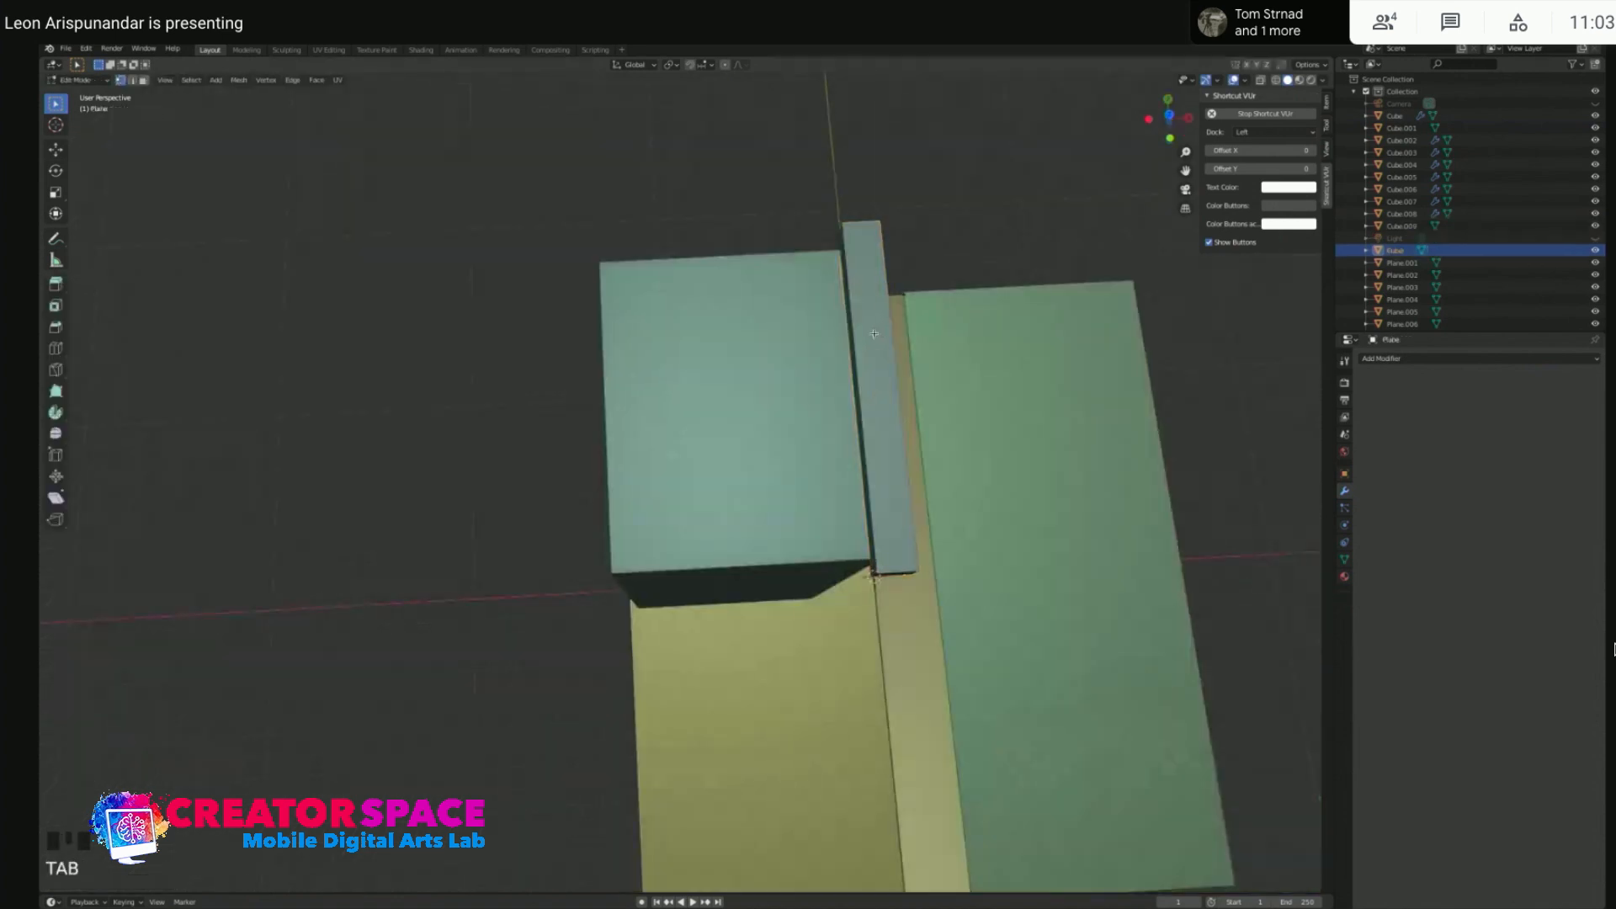
left_click(880, 316)
key("Tab")
left_click(879, 317)
key("Tab")
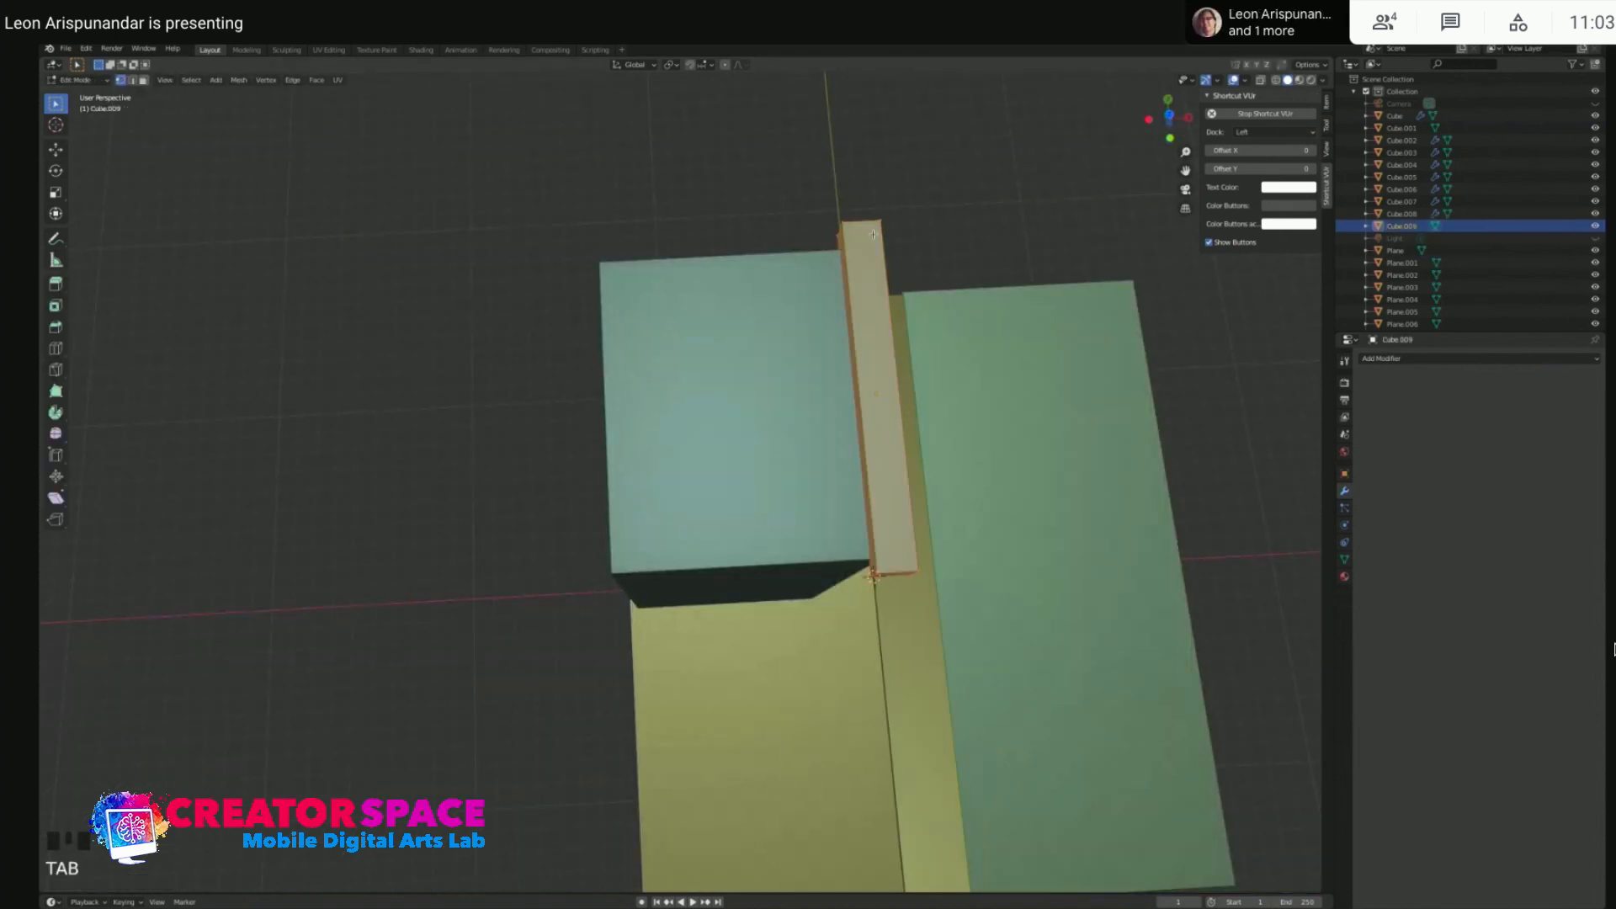
key("alt+a")
key("ctrl+r")
scroll(859, 371, "up", 1)
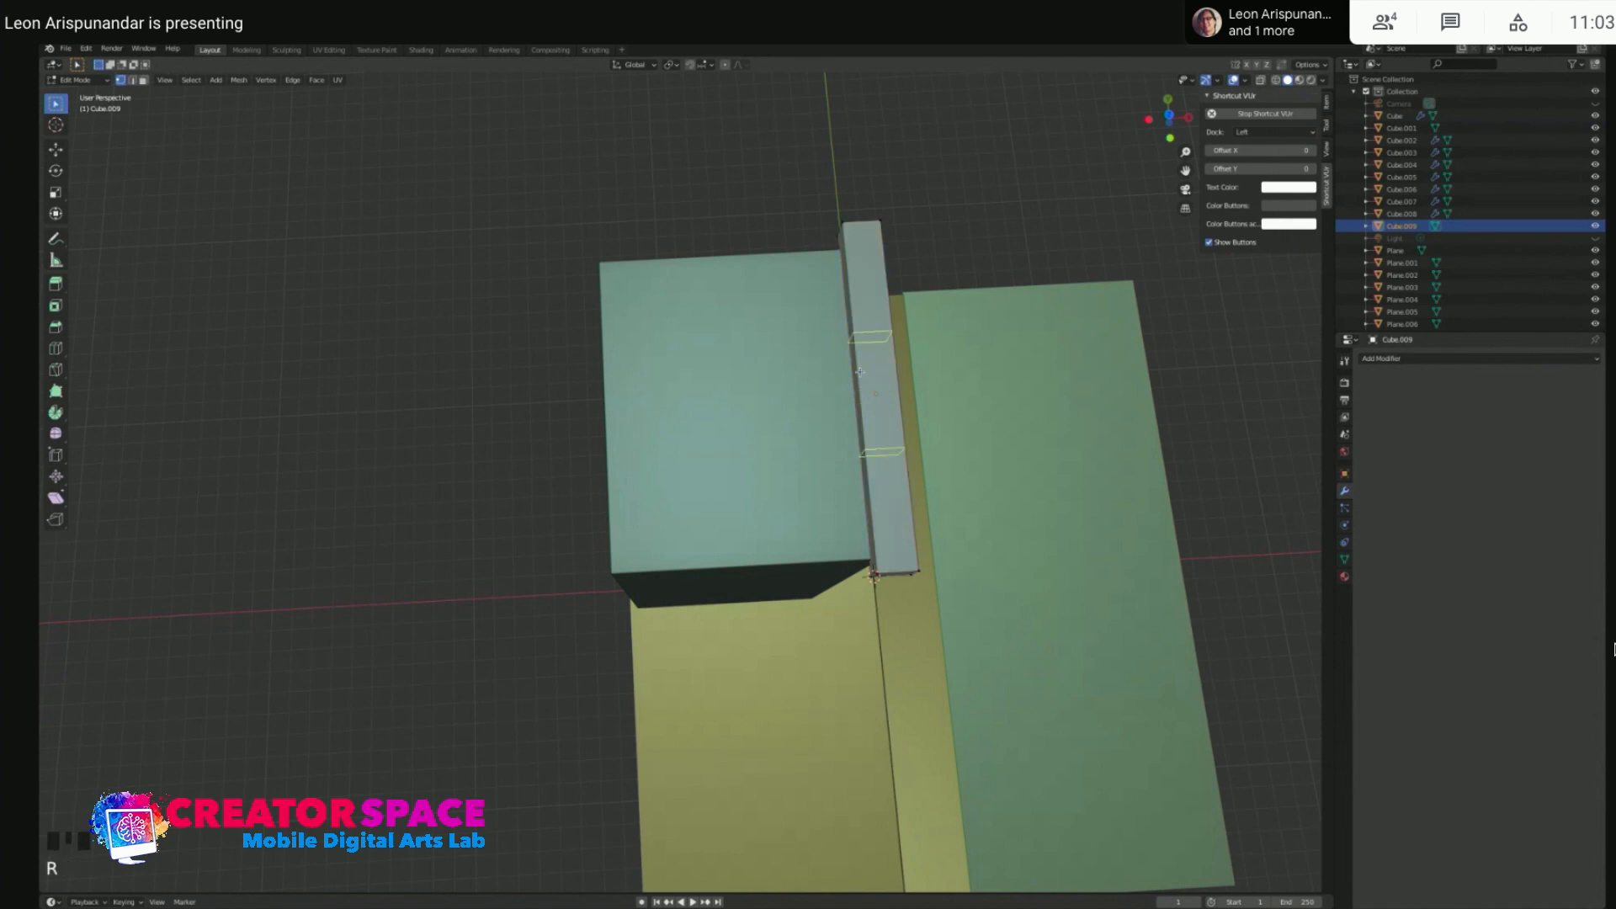
left_click(859, 371)
right_click(859, 372)
- Spread the two loop cuts apart along Y until they line up with the house's side walls
key("s")
key("y")
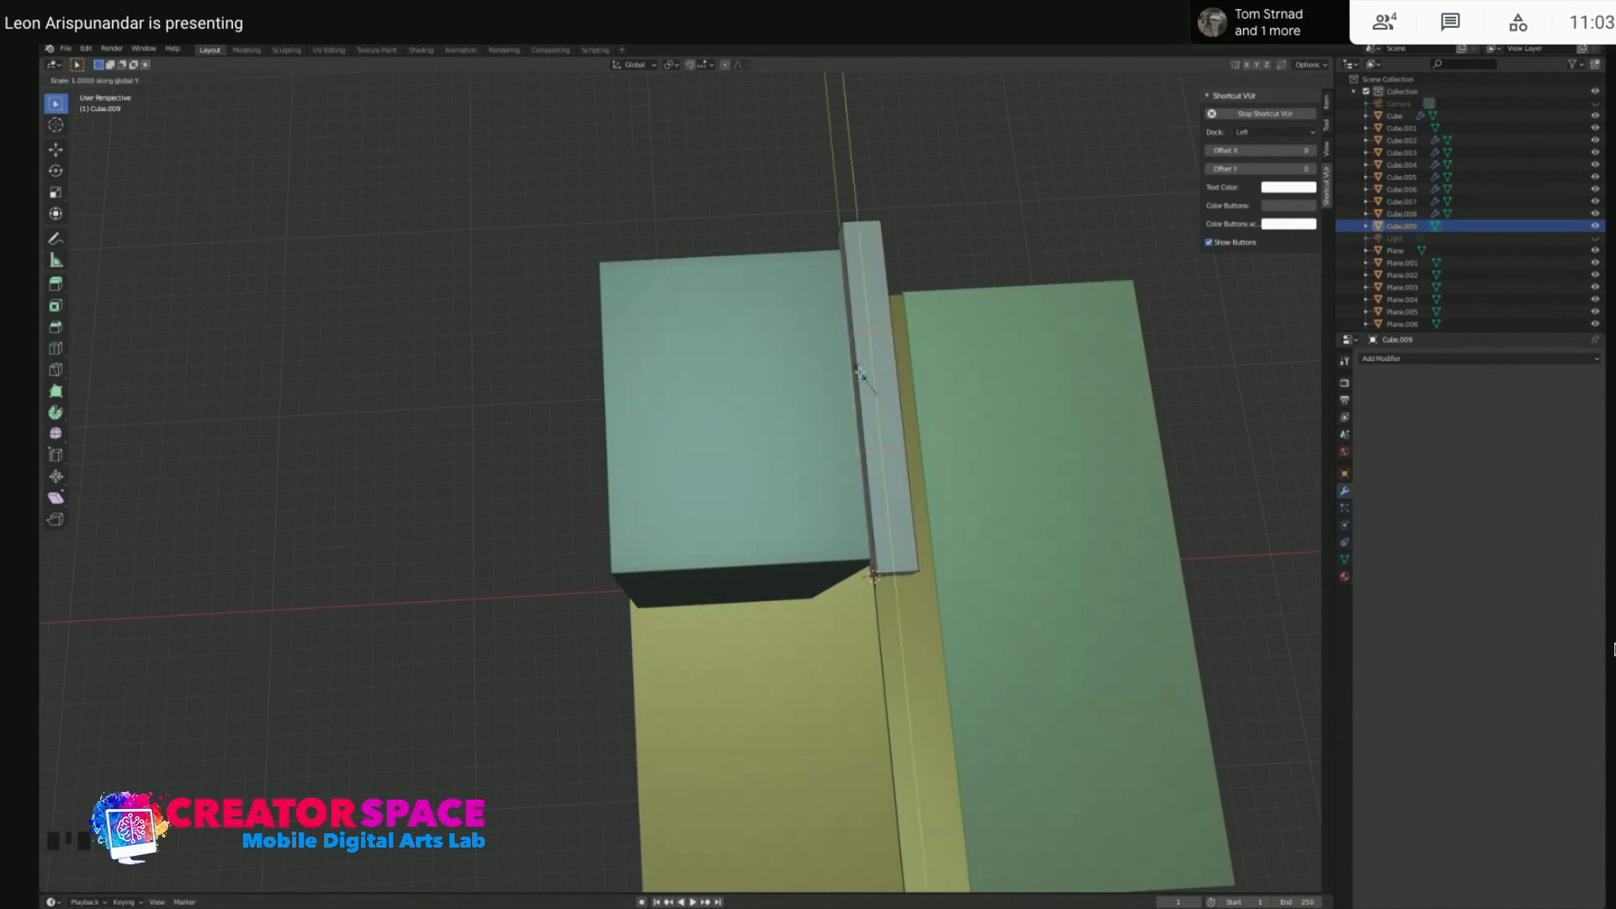
right_click(903, 333)
- Select the two small rear end faces of the block and extrude them along the roof sides past the back of the house
key("KP_7")
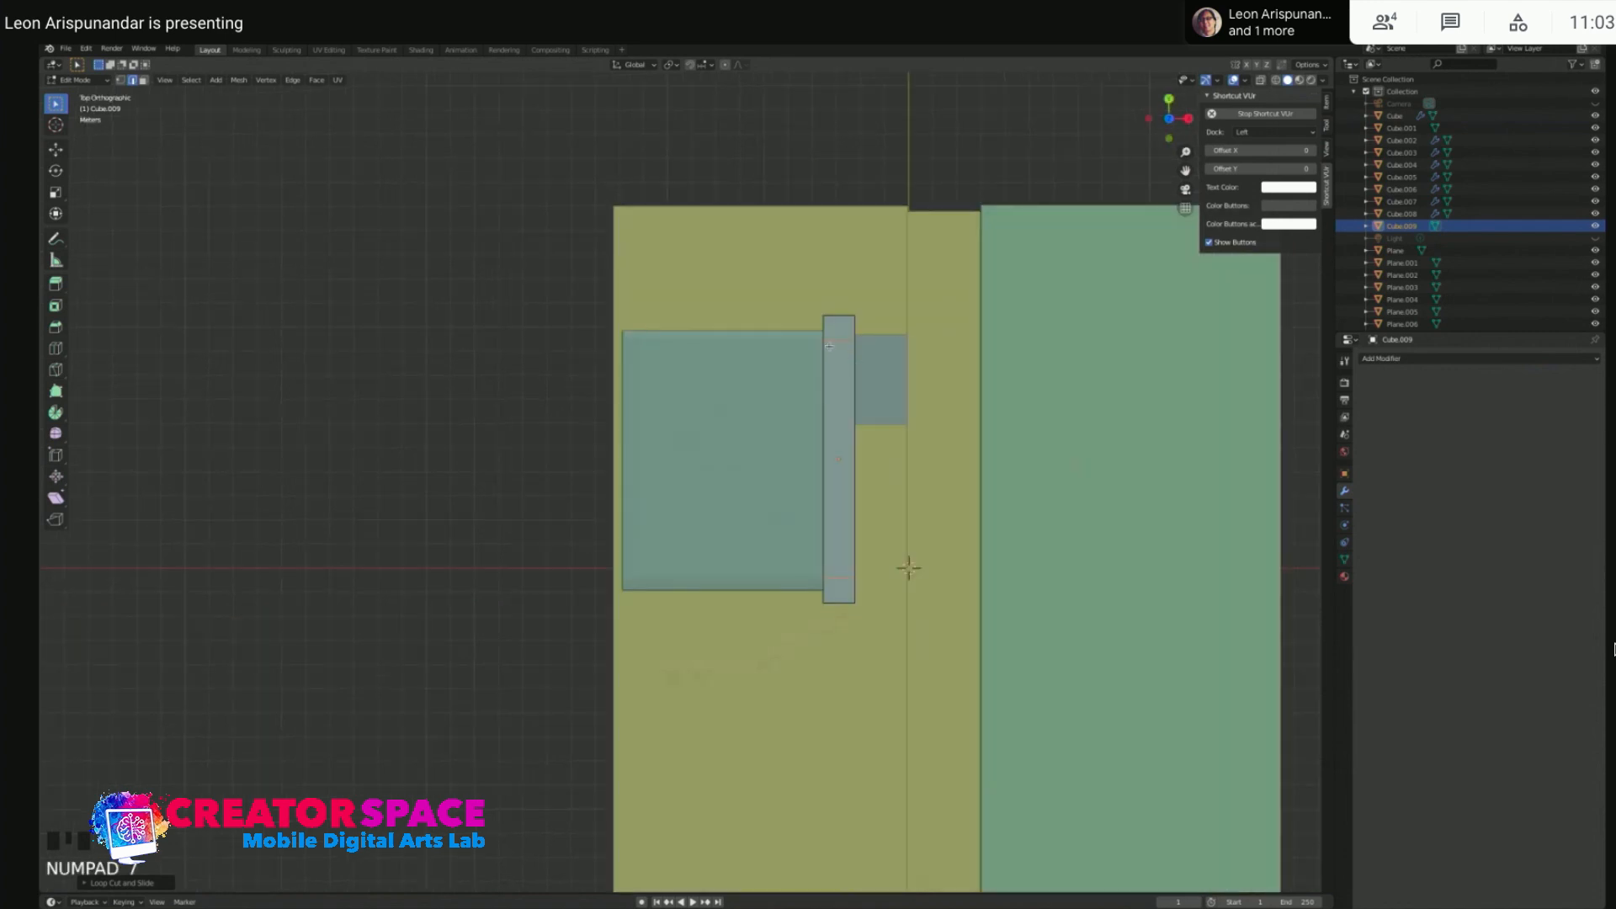
middle_click_drag(825, 345, 738, 251)
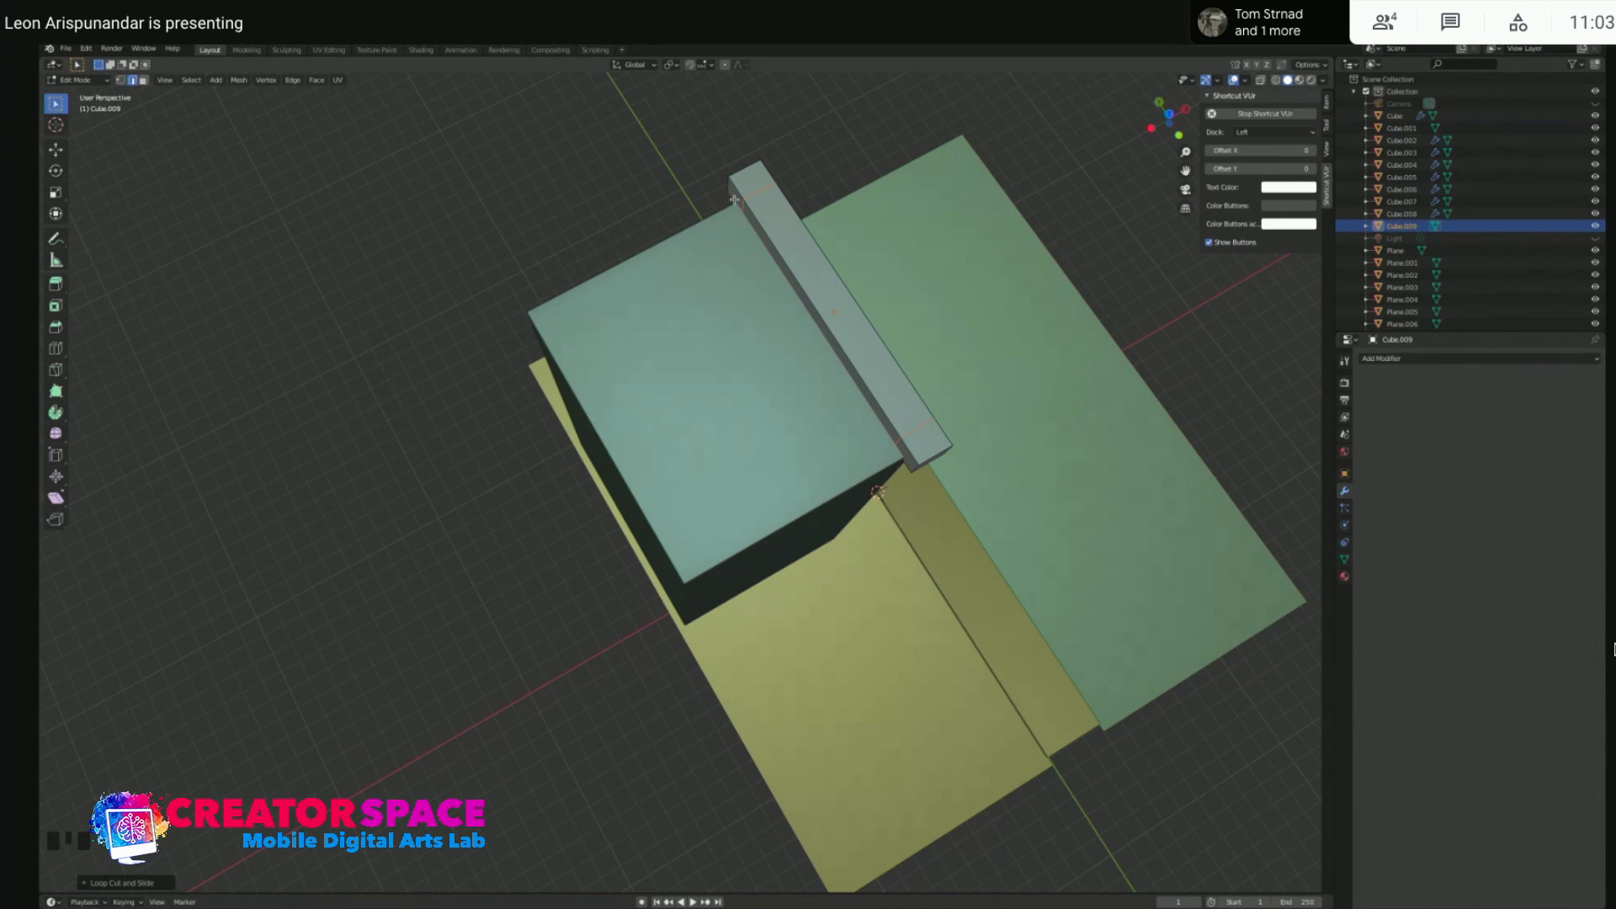
left_click(734, 198)
left_click(909, 457, "shift")
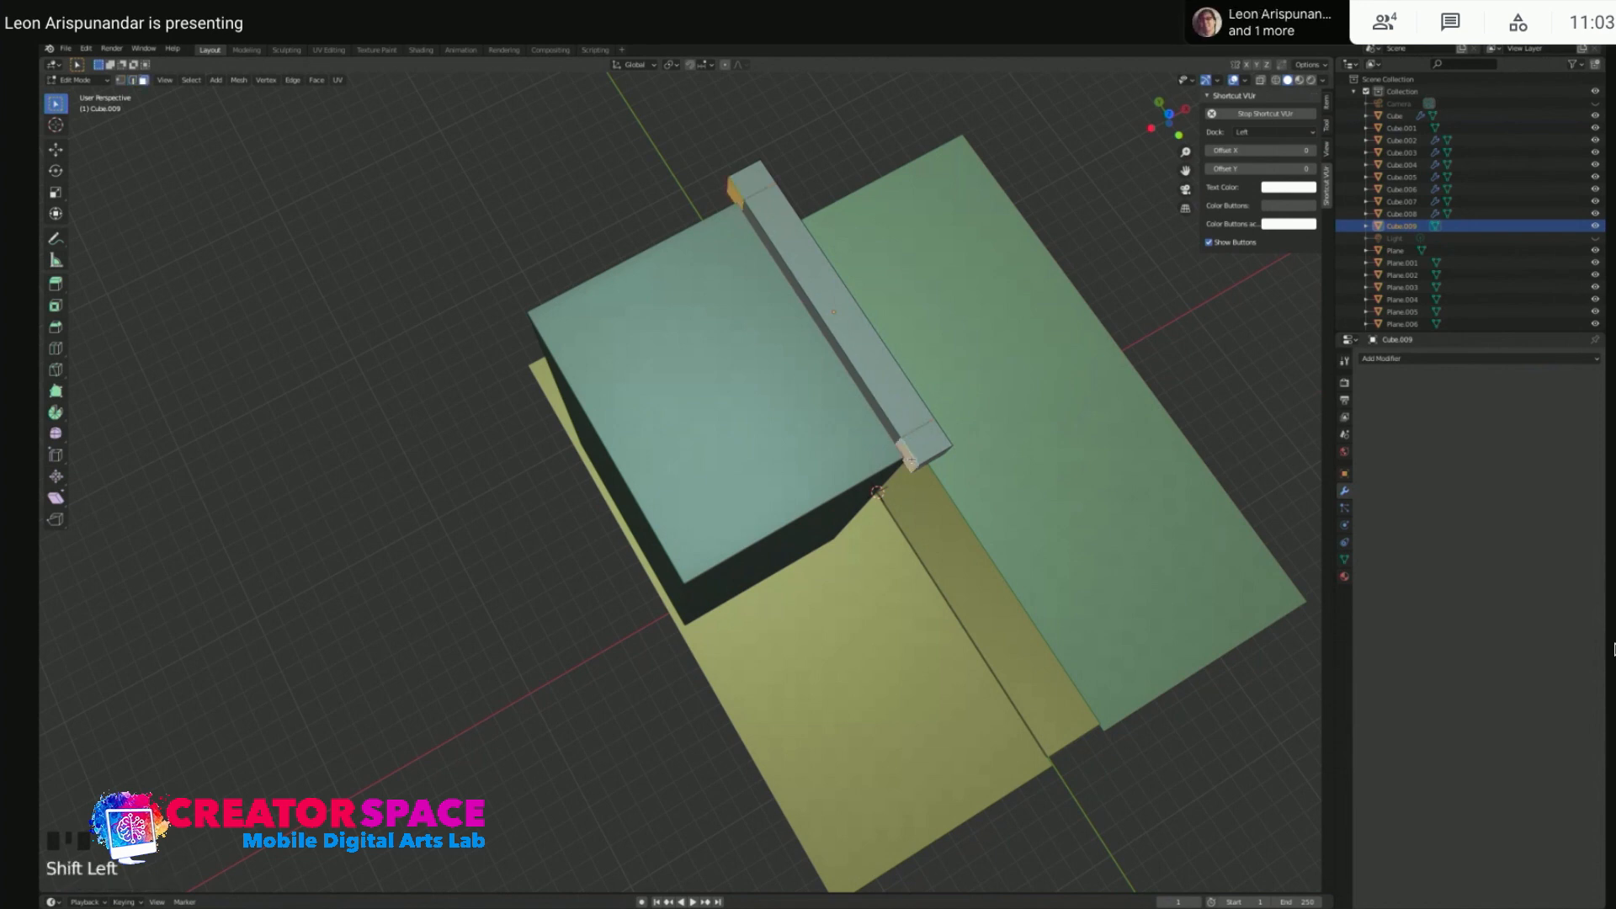
key("KP_7")
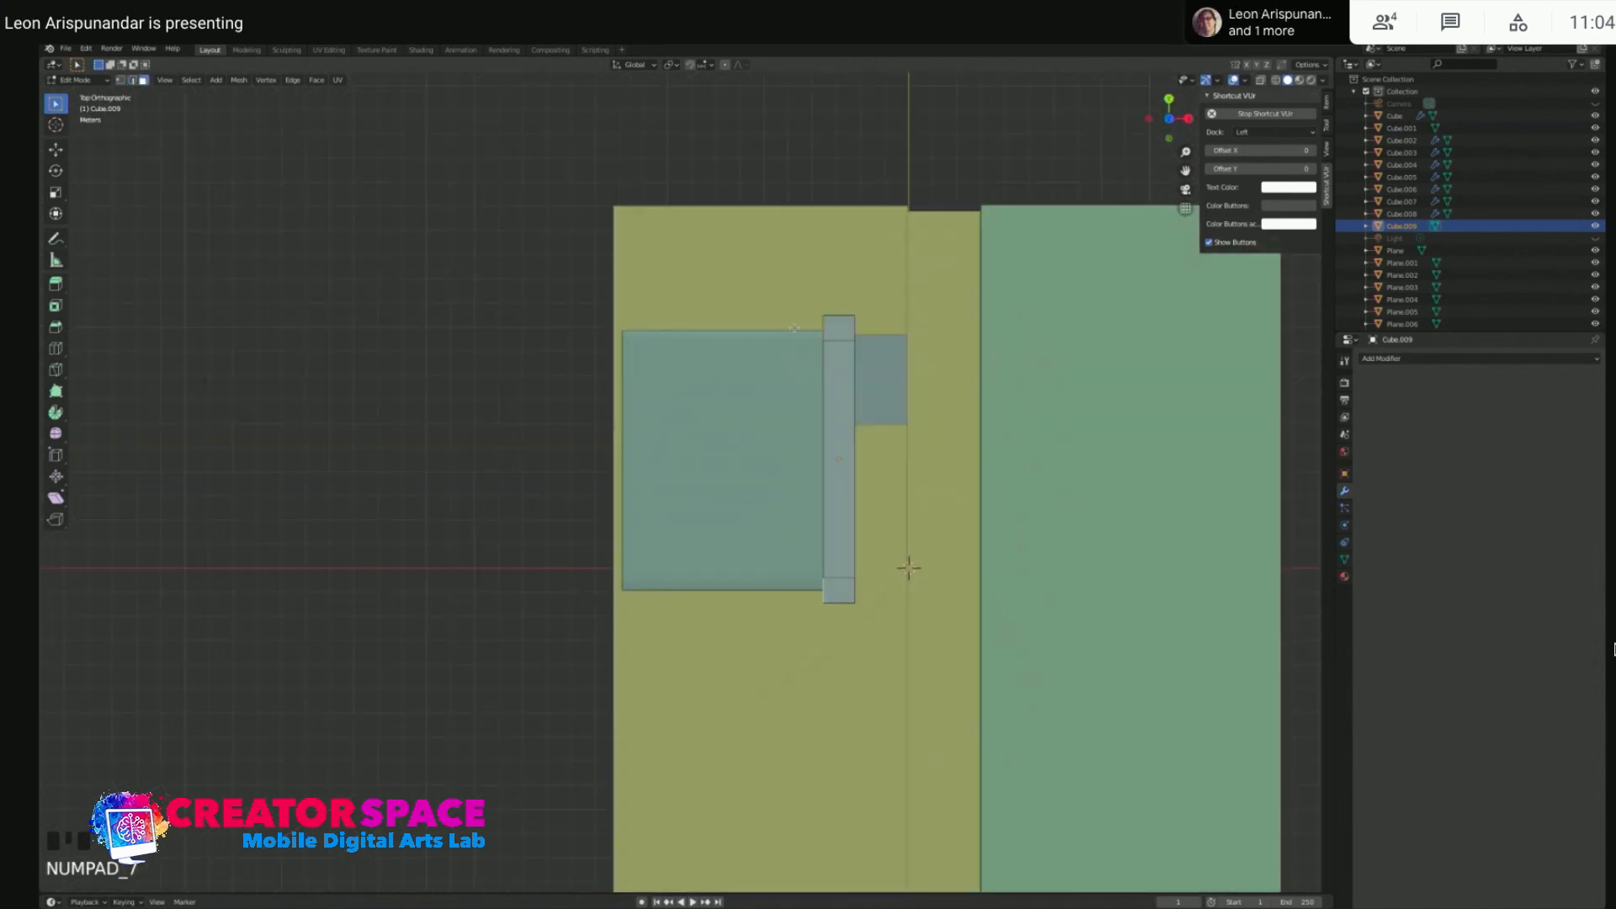
key("e")
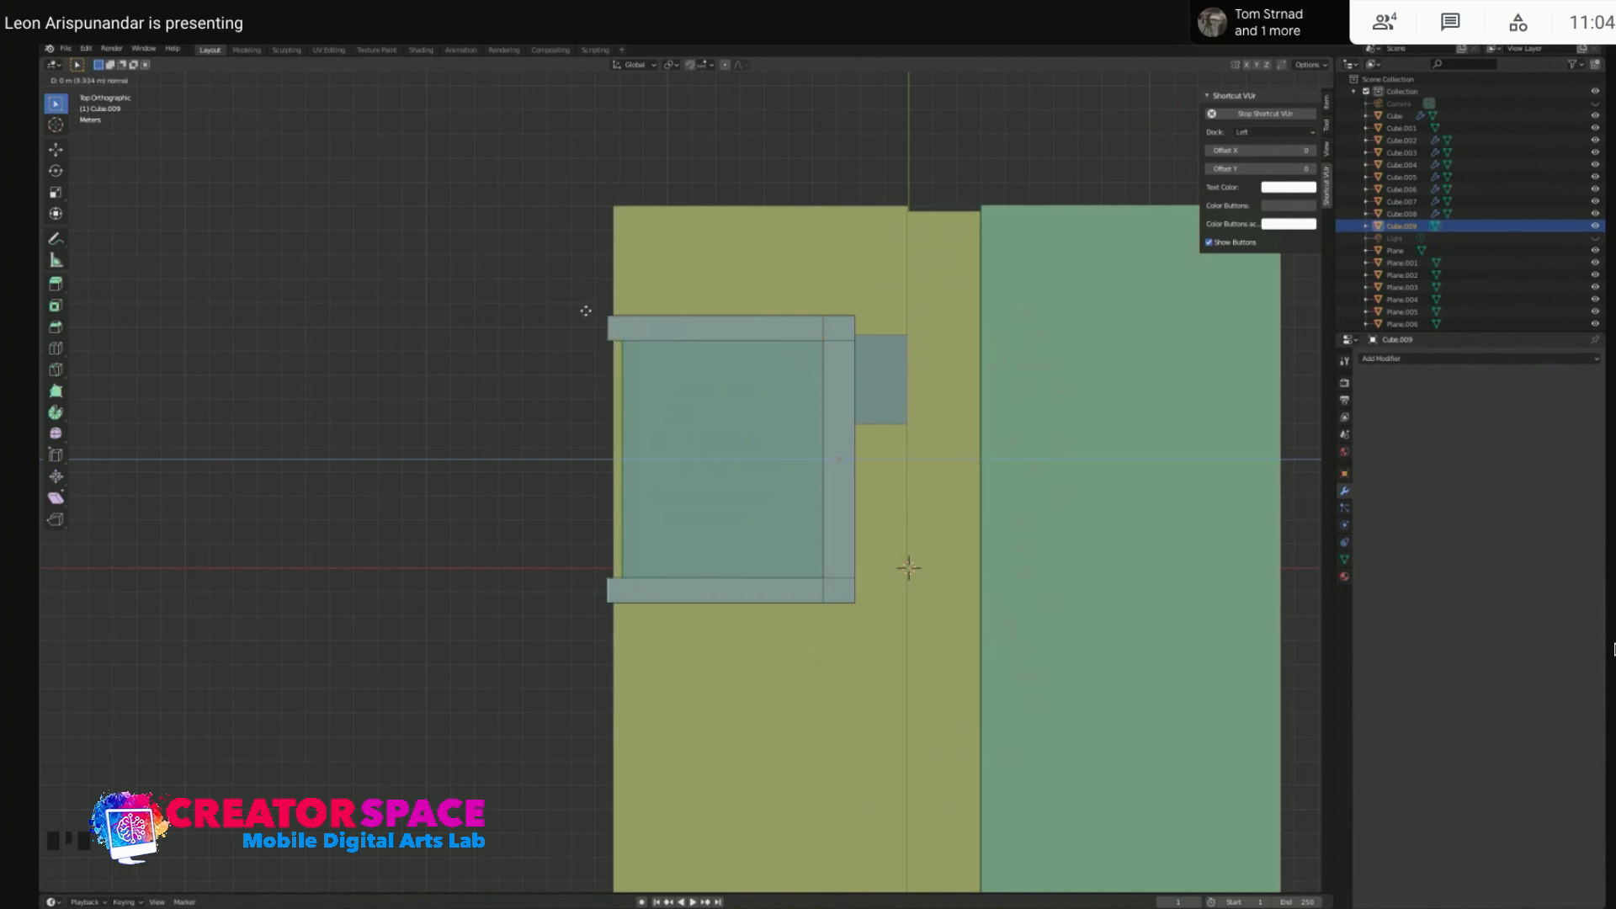
left_click(585, 311)
- Confirm the extrusion and add a single loop cut across one side arm of the roof trim, slid close to its rear end
left_click(639, 349)
key("3")
left_click(737, 342)
key("2")
left_click(736, 341)
key("ctrl+r")
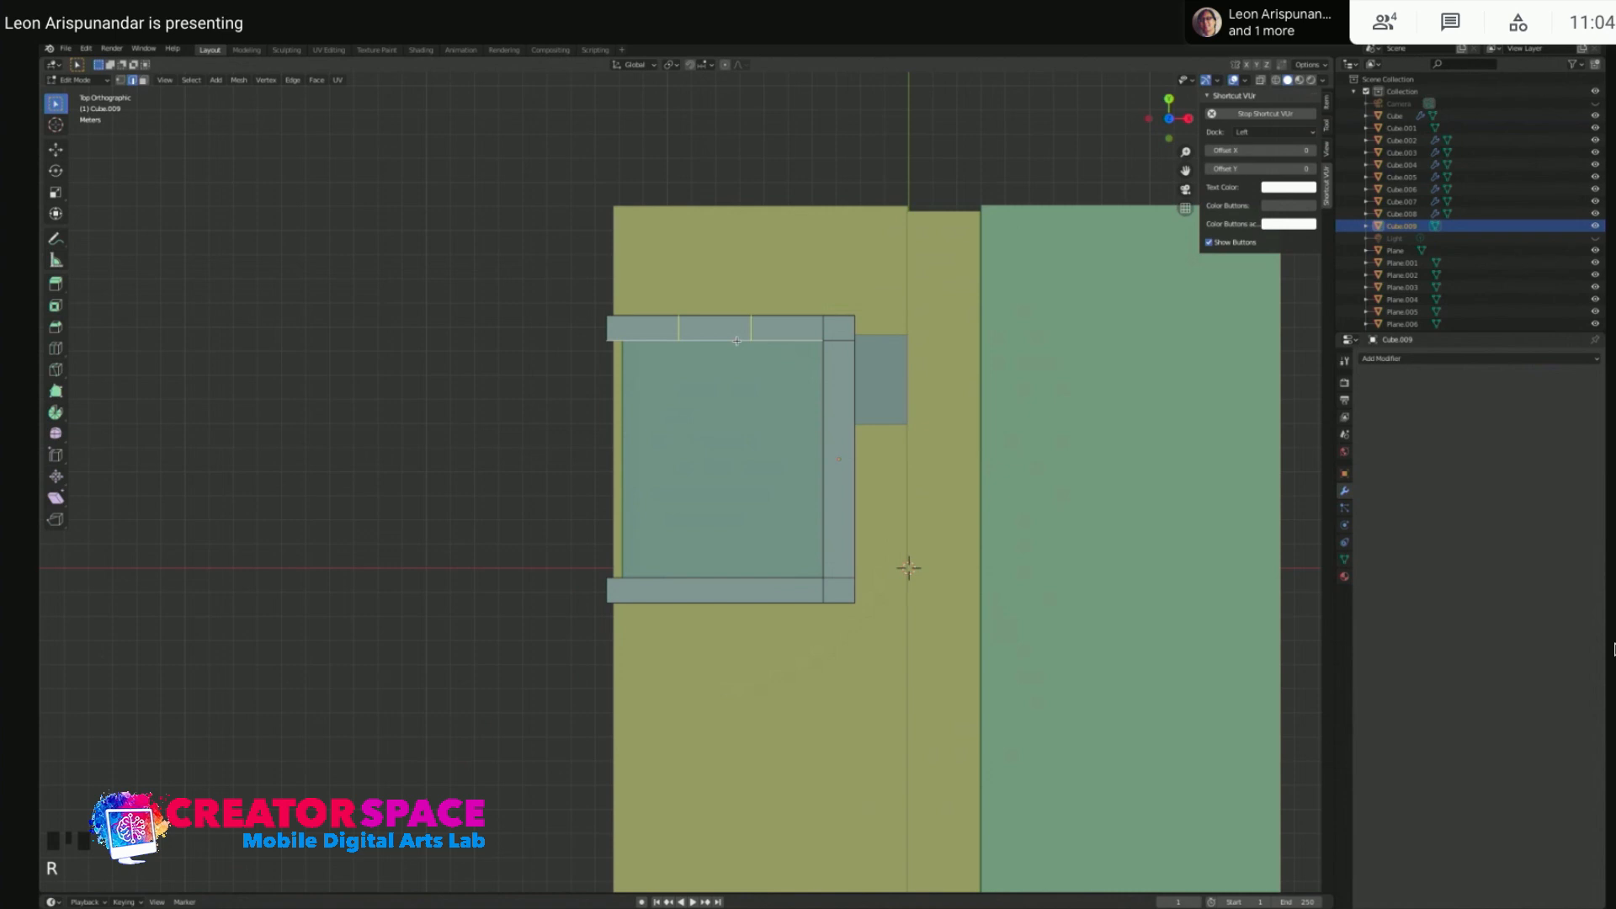
left_click(737, 341)
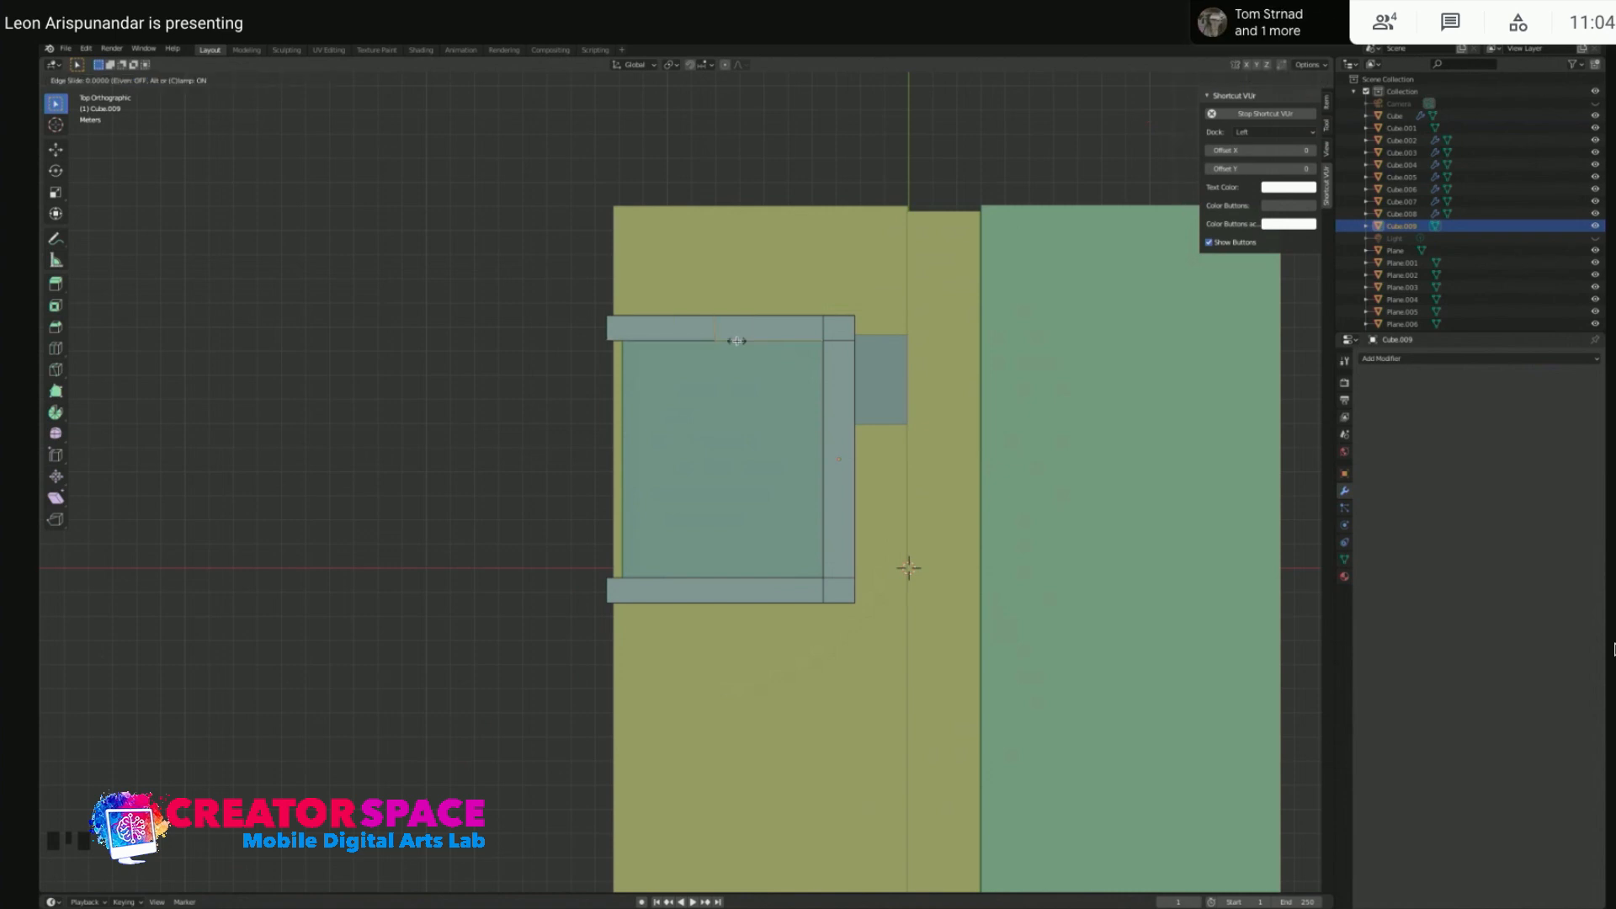
left_click(652, 341)
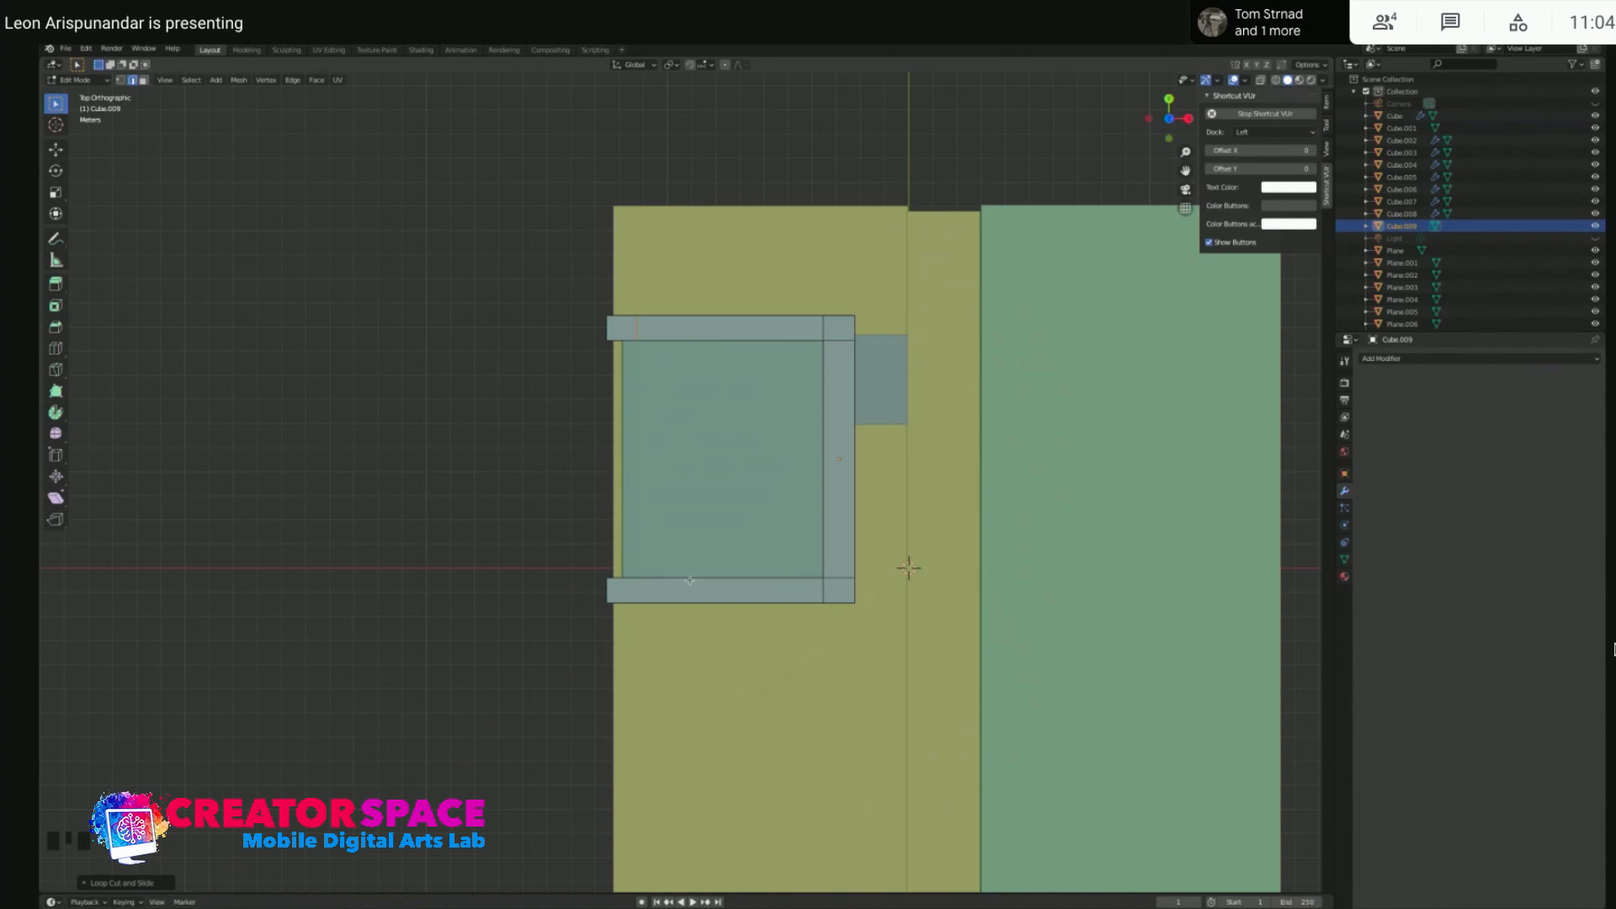
- Add a matching loop cut across the opposite side arm, slid close to its rear end
left_click(689, 580)
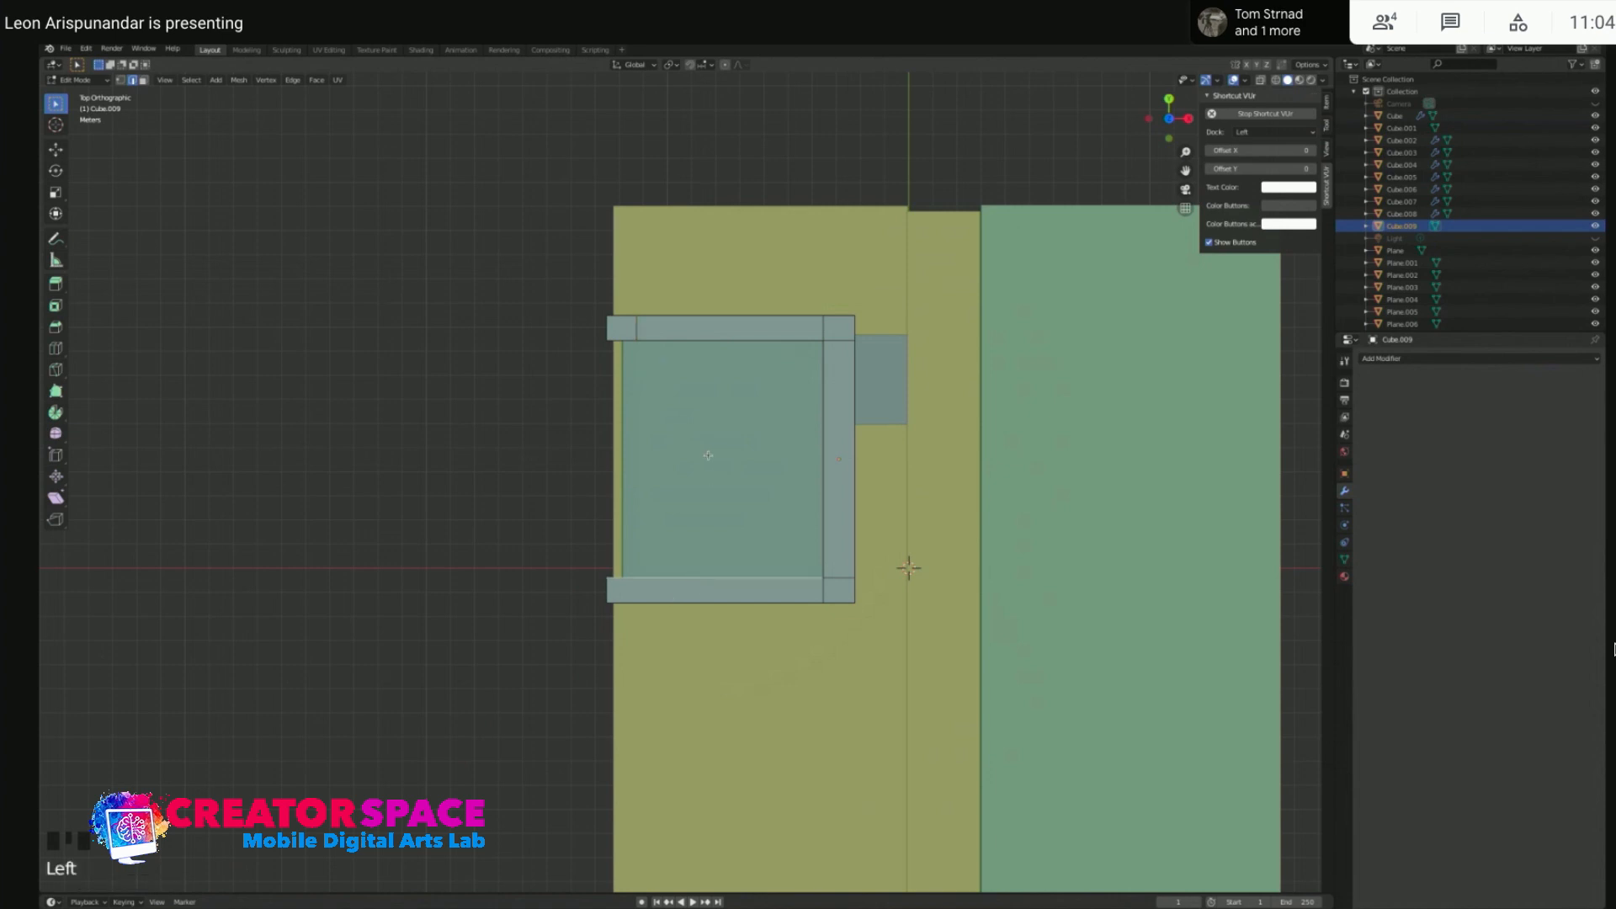
key("ctrl+r")
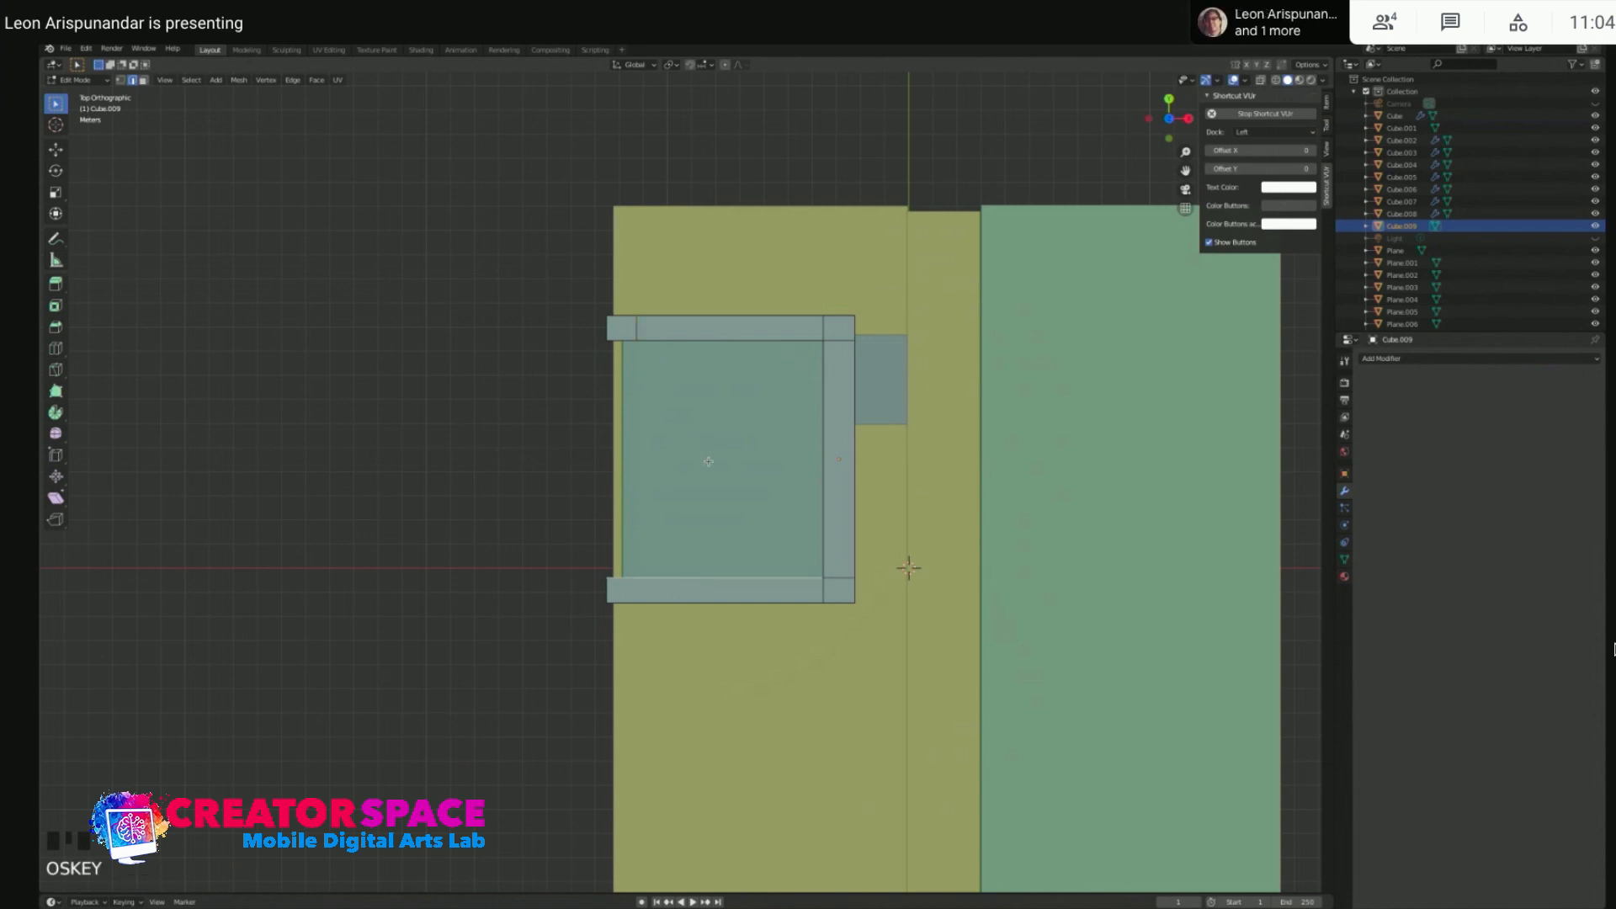
left_click(724, 593)
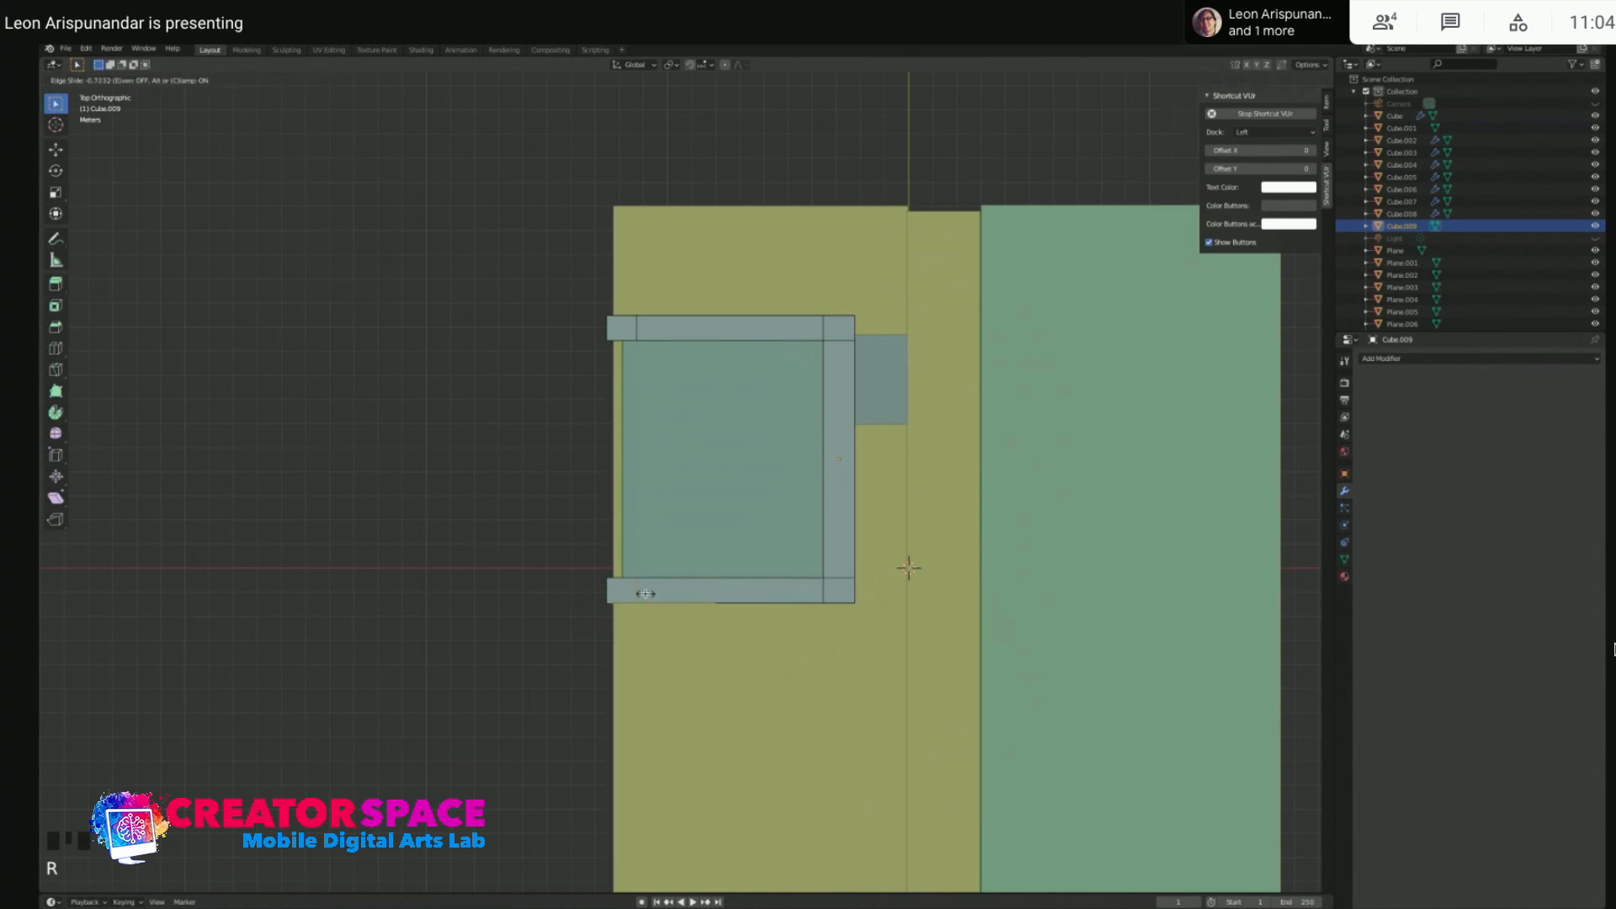
left_click(646, 593)
- Delete the two small inward-facing faces at the rear ends of the side arms
middle_click_drag(718, 583, 542, 361)
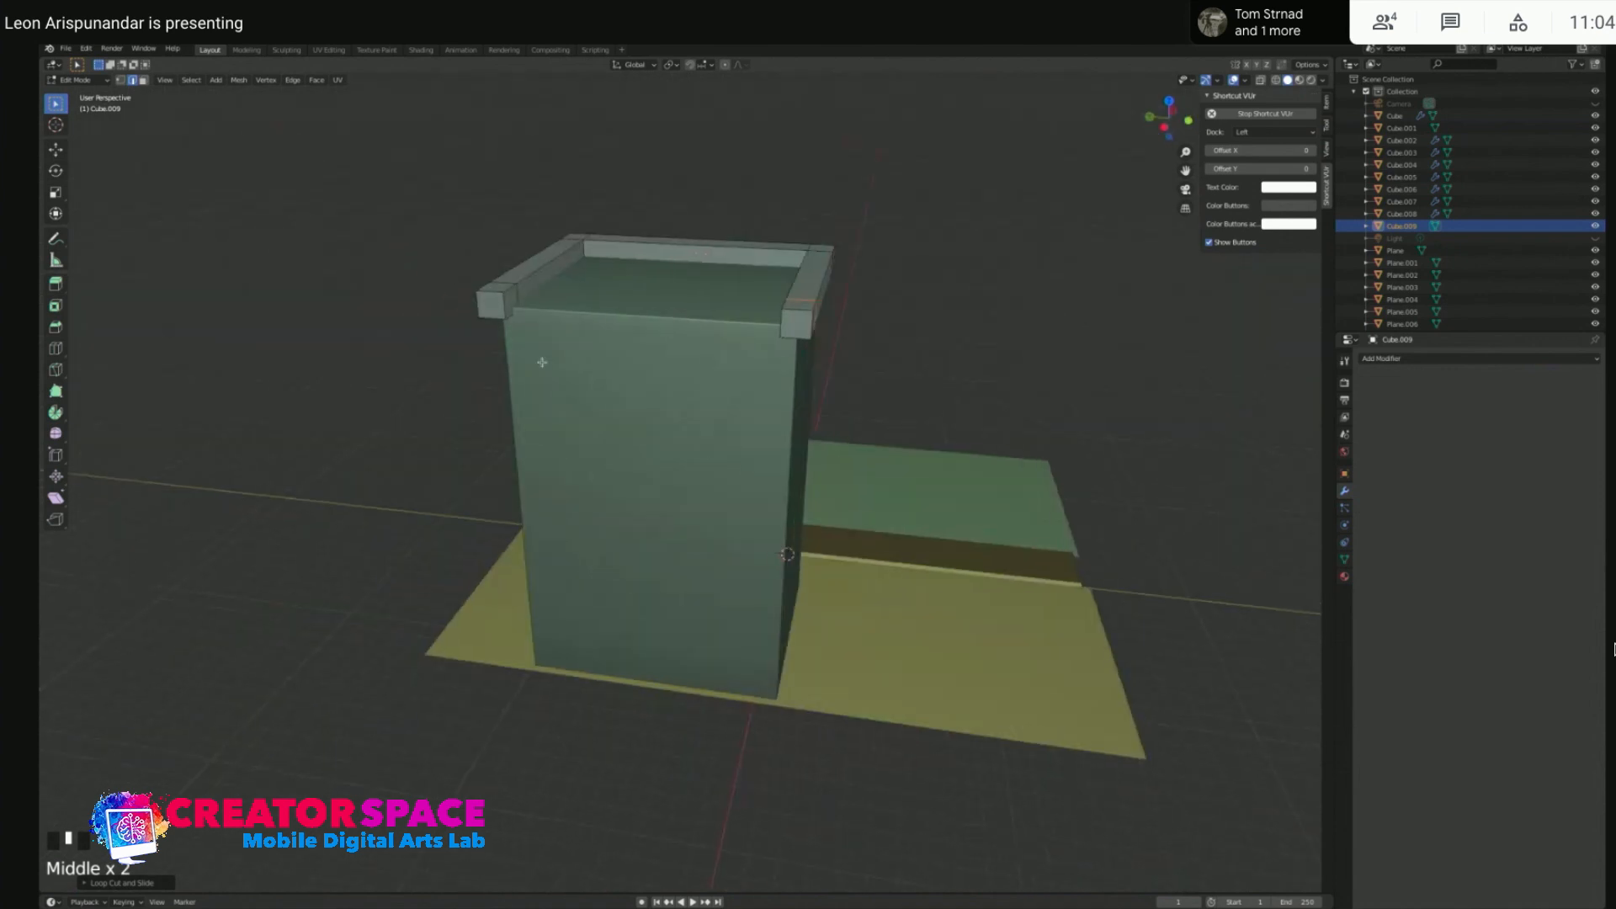
left_click(555, 318)
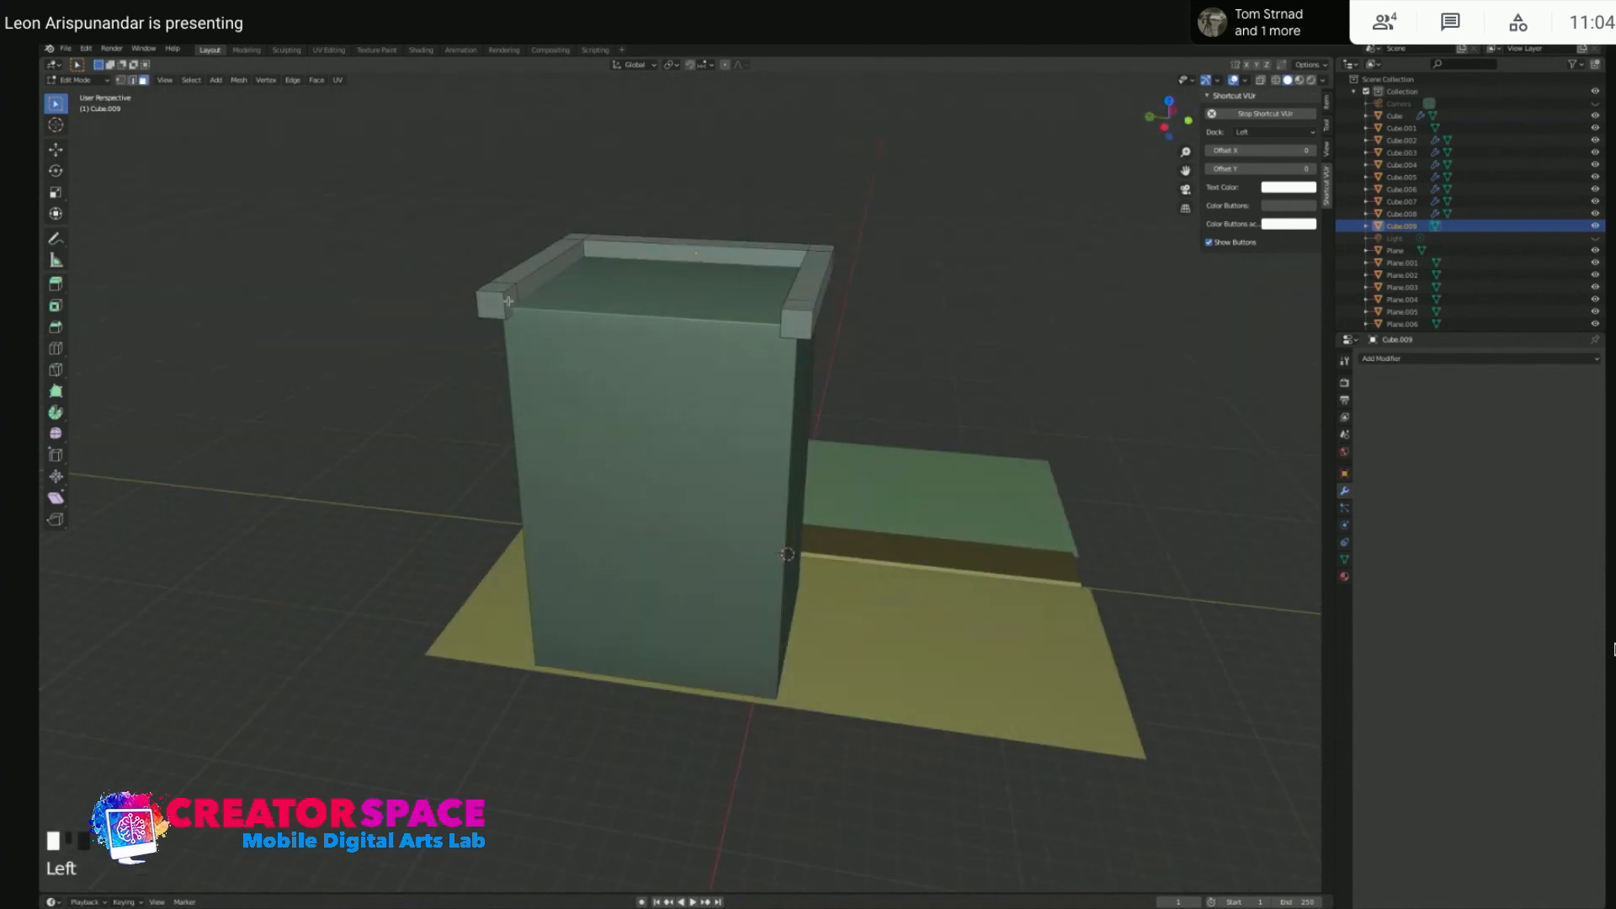
middle_click_drag(704, 338, 786, 267)
left_click(786, 267, "shift")
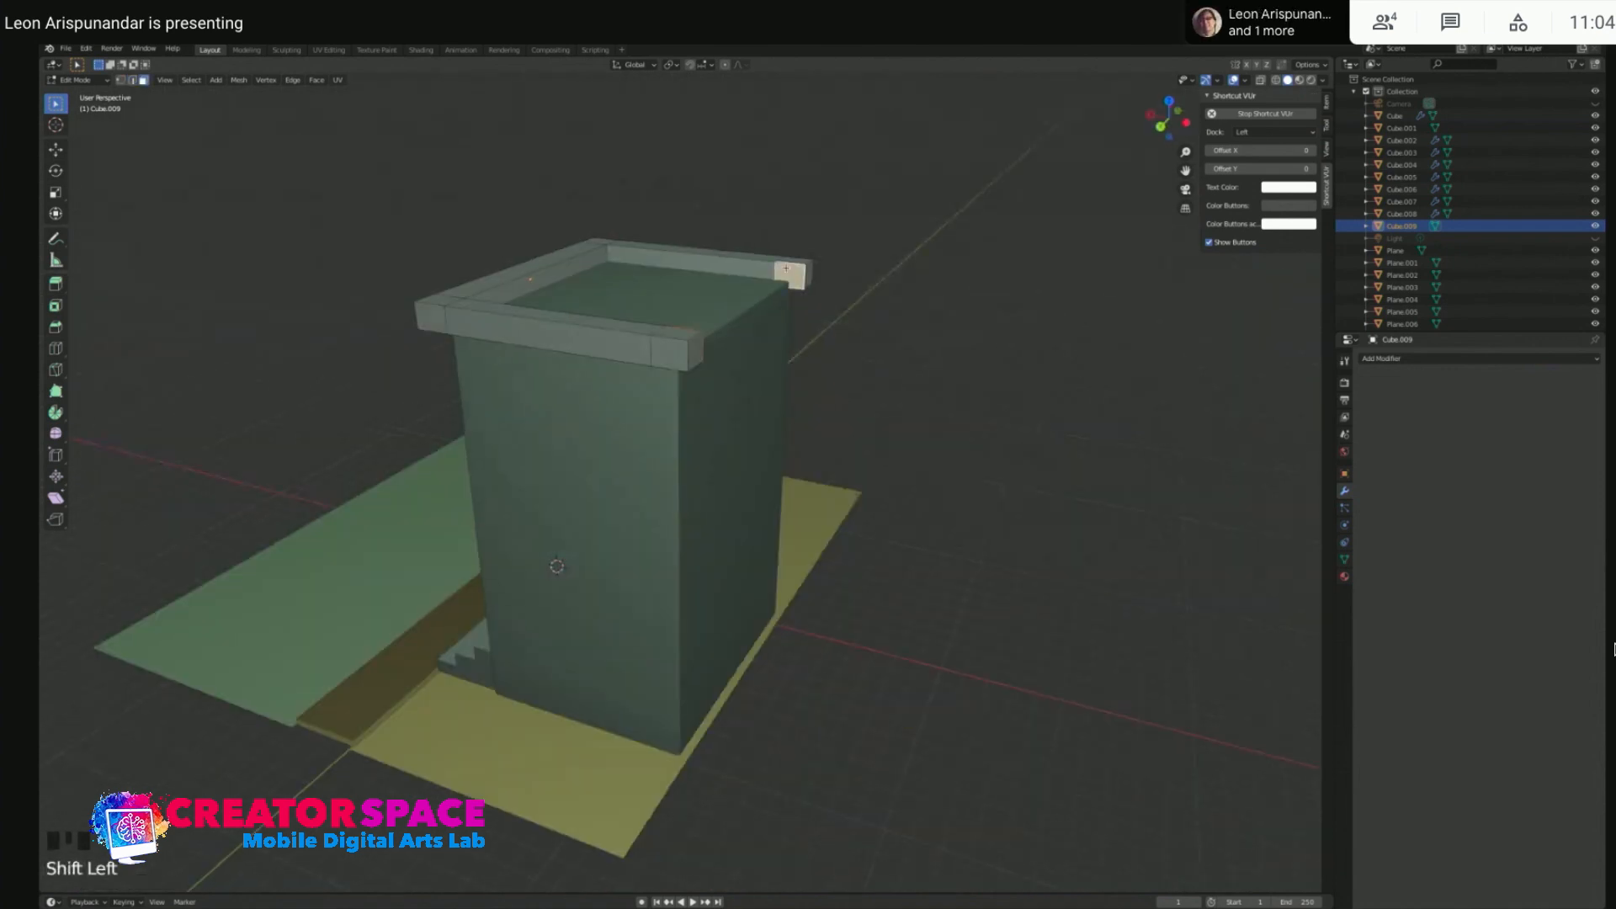
key("x")
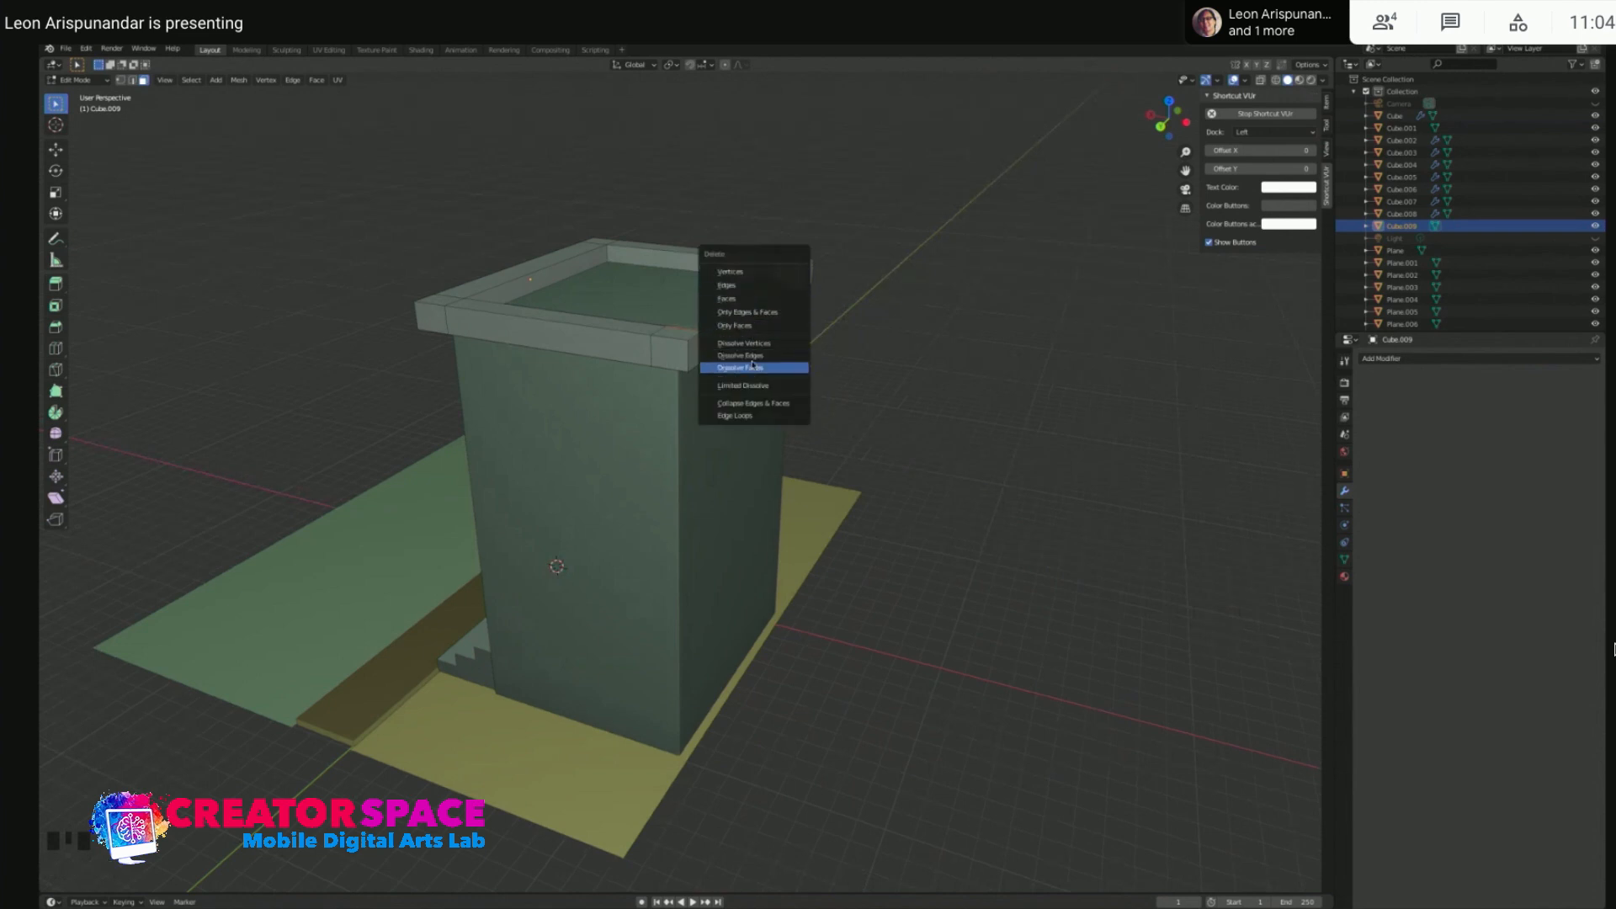
left_click(753, 299)
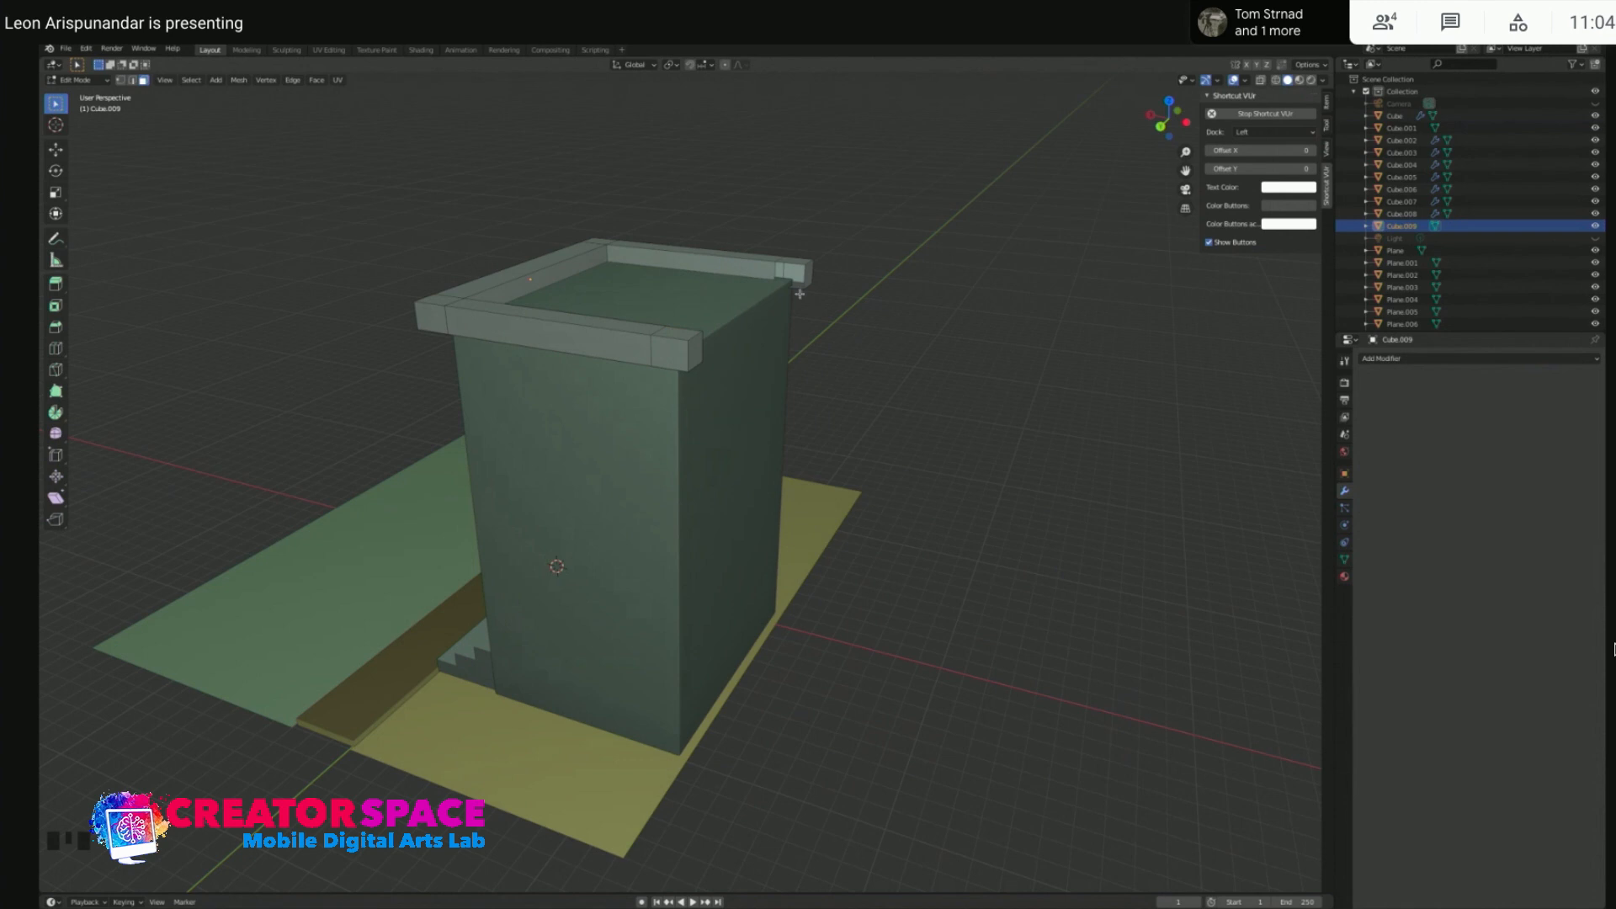
- Select the top edges of the two rear openings and fill a face between them across the back of the roof
middle_click_drag(846, 281, 617, 295)
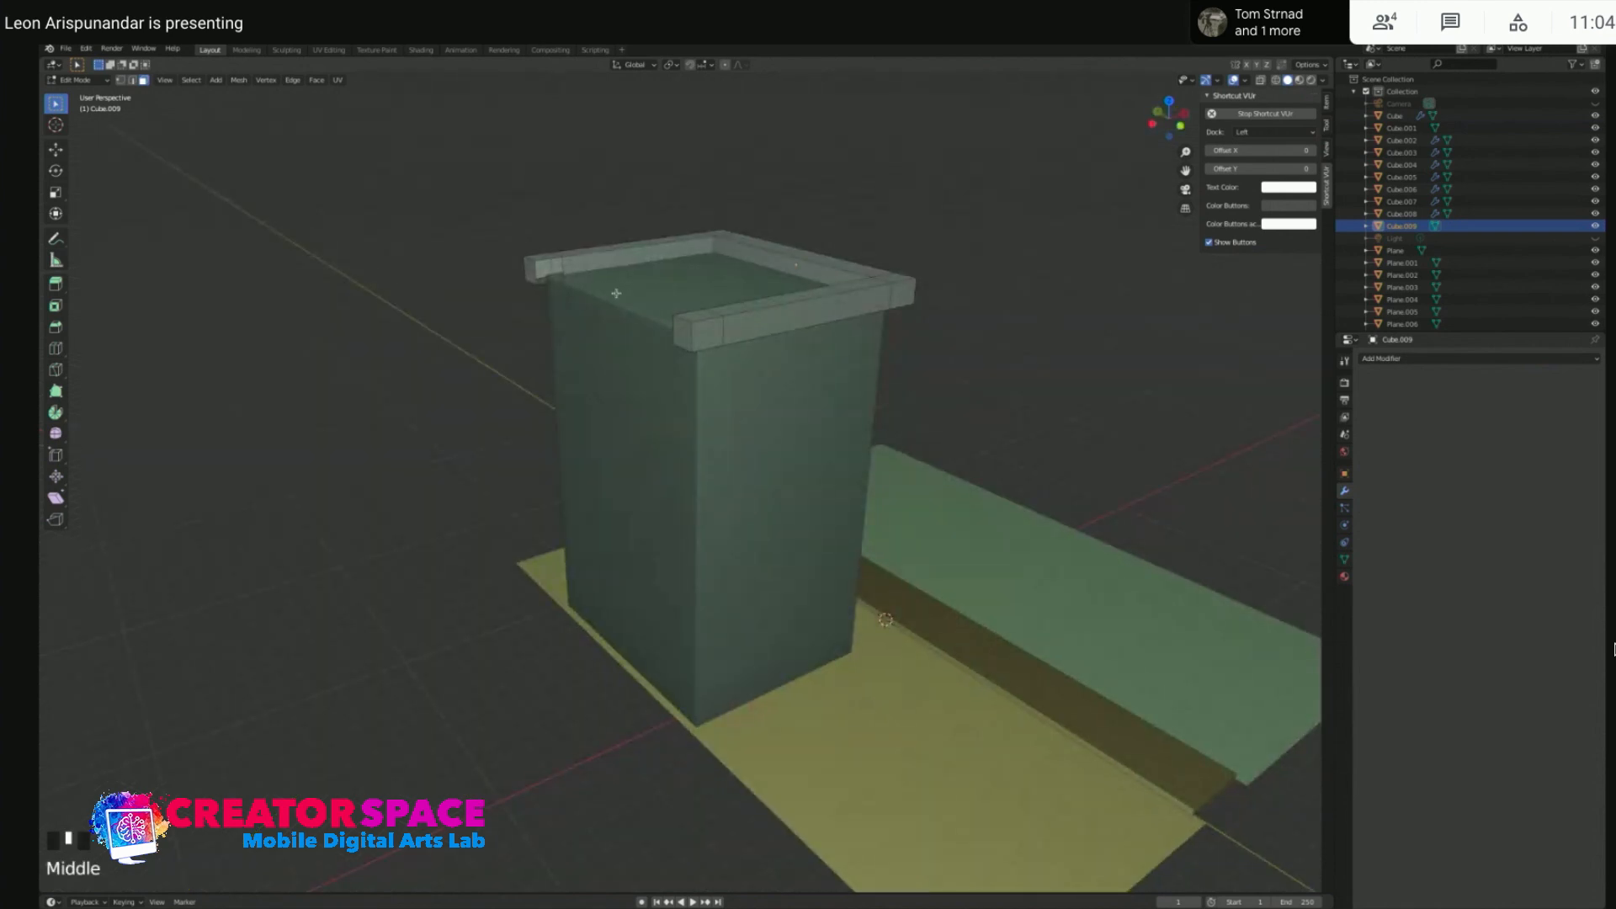
key("2")
left_click(553, 271)
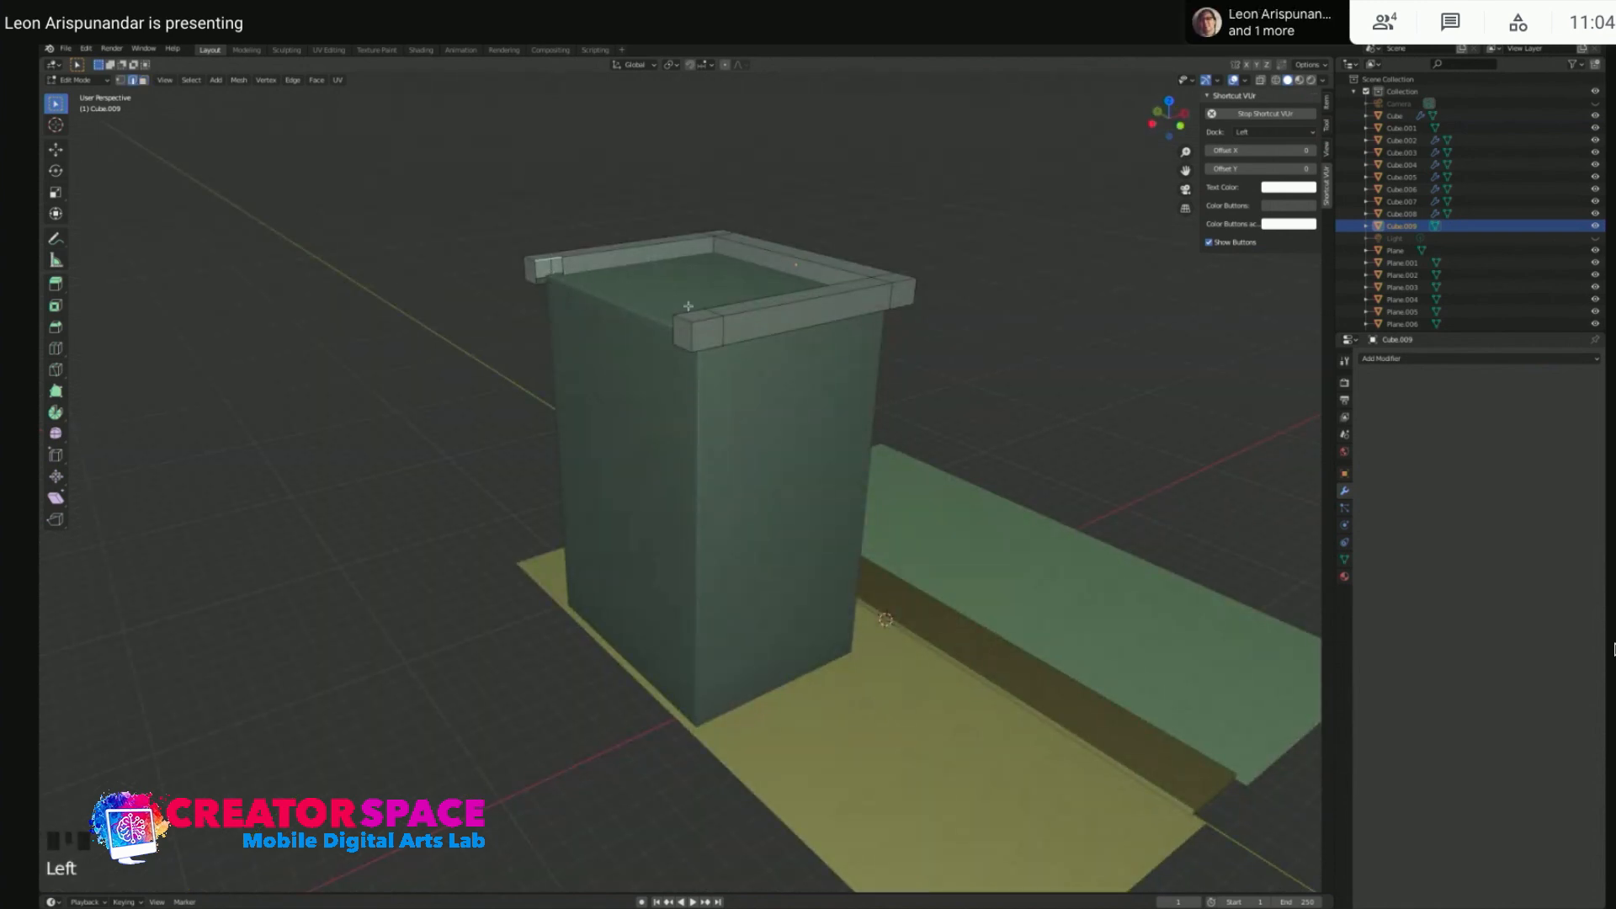
middle_click_drag(687, 307, 808, 395)
left_click(818, 402, "shift")
left_click(813, 403)
- Select the inner vertical edges of the two rear openings and fill the inner face of the back trim
middle_click_drag(659, 434, 559, 274)
left_click(676, 232)
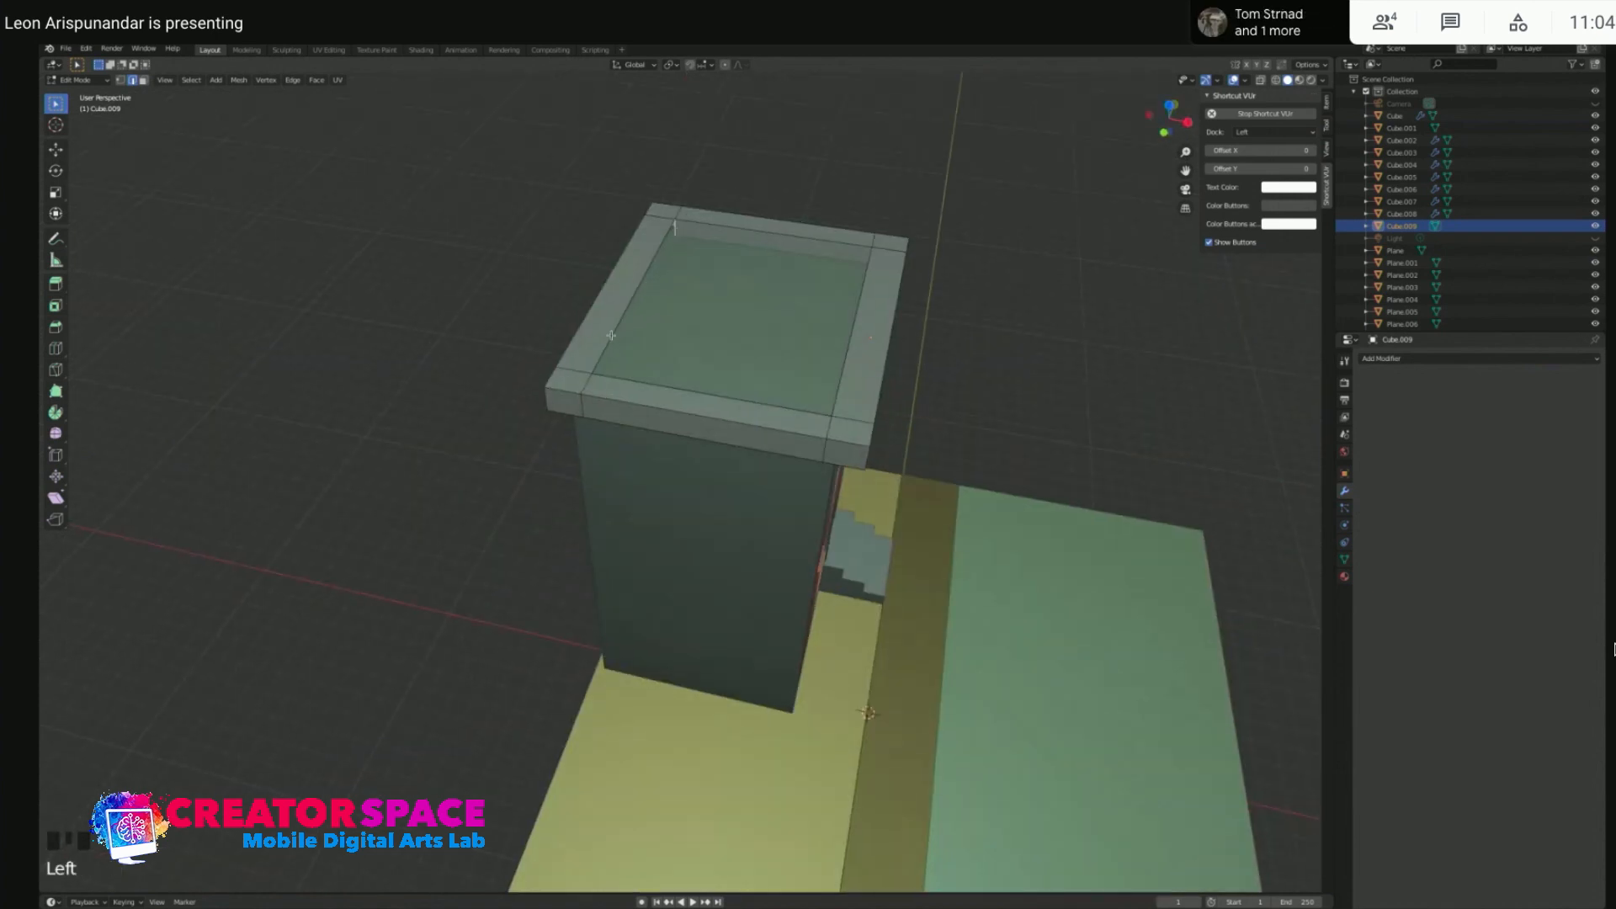
middle_click_drag(611, 335, 640, 282)
left_click(611, 261, "shift")
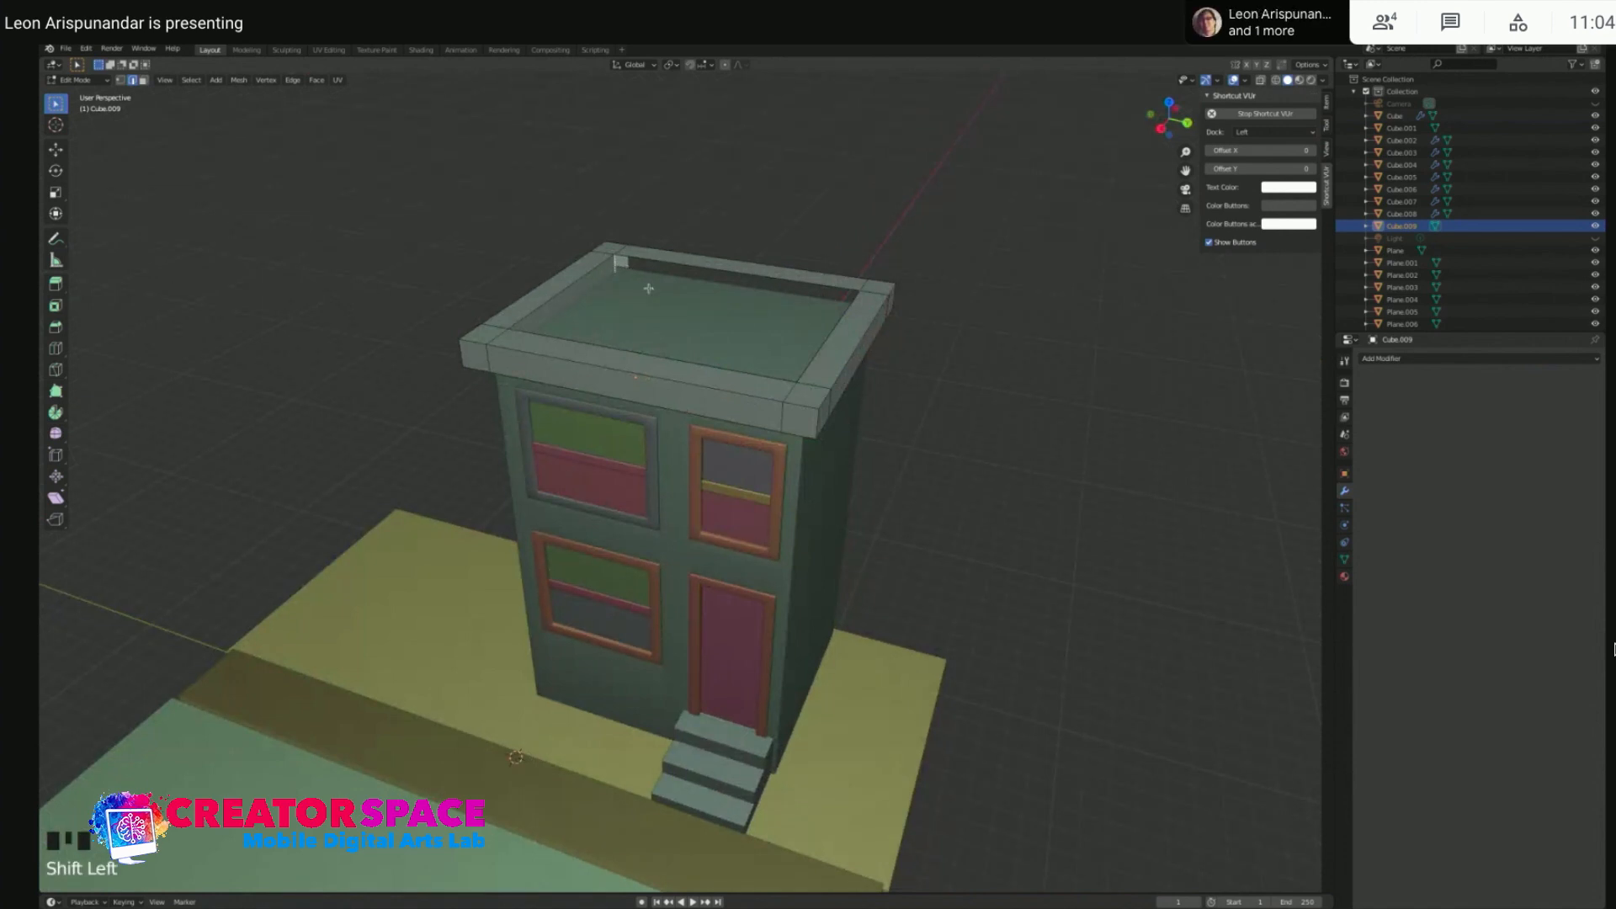
- Select the outer vertical edges of the two rear openings and fill the outer face of the back trim
middle_click_drag(985, 290, 753, 232)
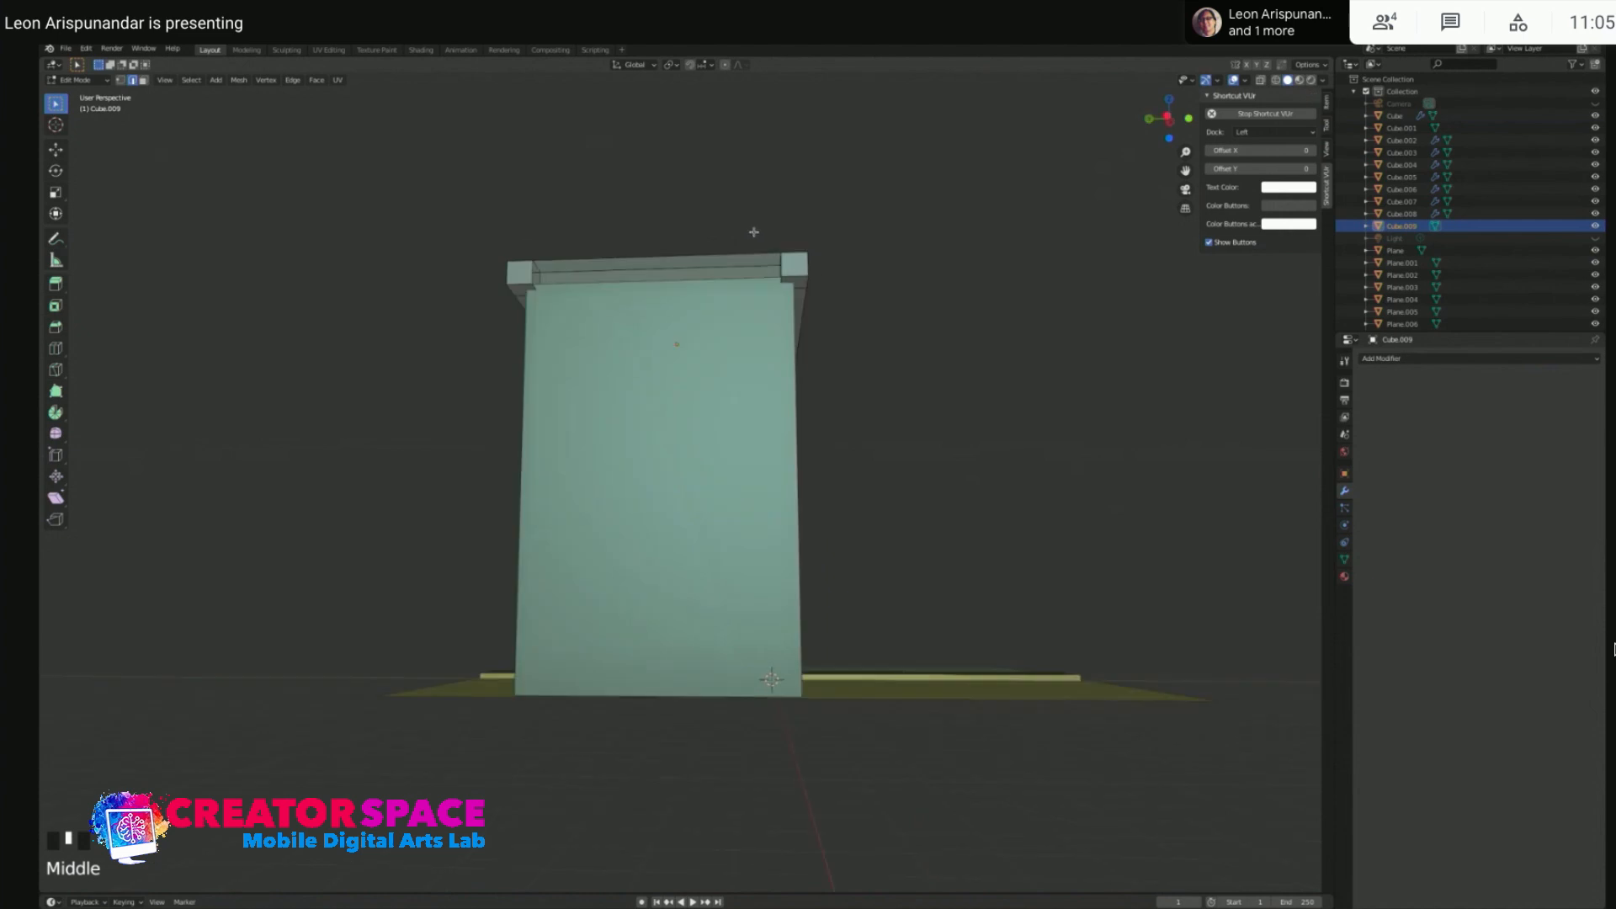
left_click(534, 267)
left_click(532, 270)
left_click(779, 267, "shift")
key("f")
left_click(779, 267)
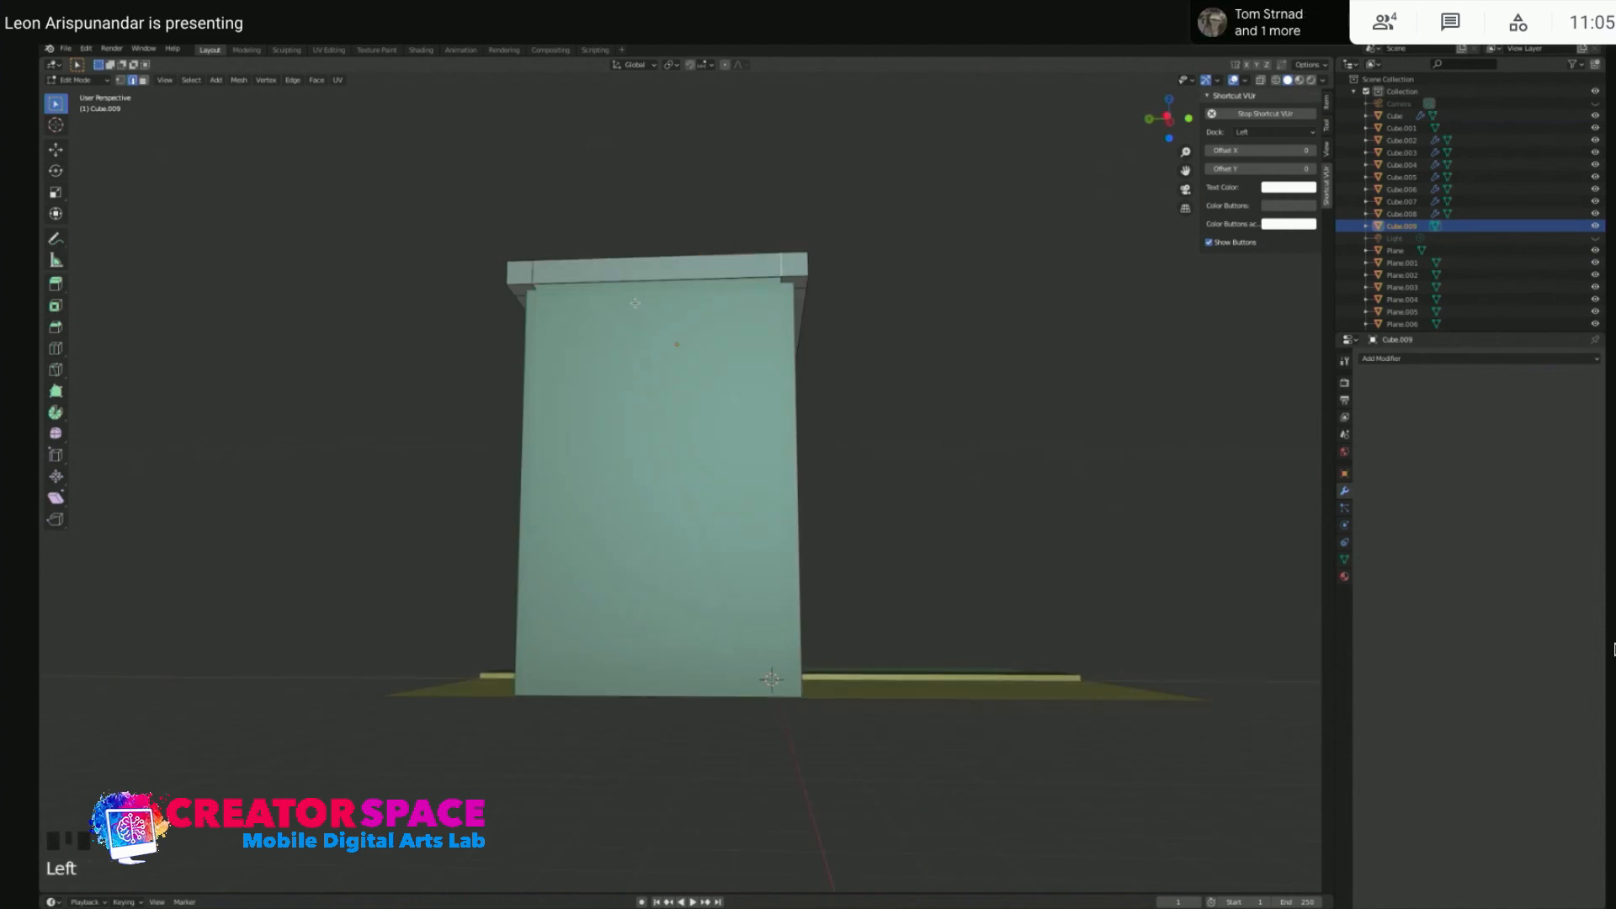
- Fill the underside of the back trim between the bottom edges of the rear openings and return to Object Mode
left_click(536, 289)
left_click(823, 308, "shift")
left_click(838, 313)
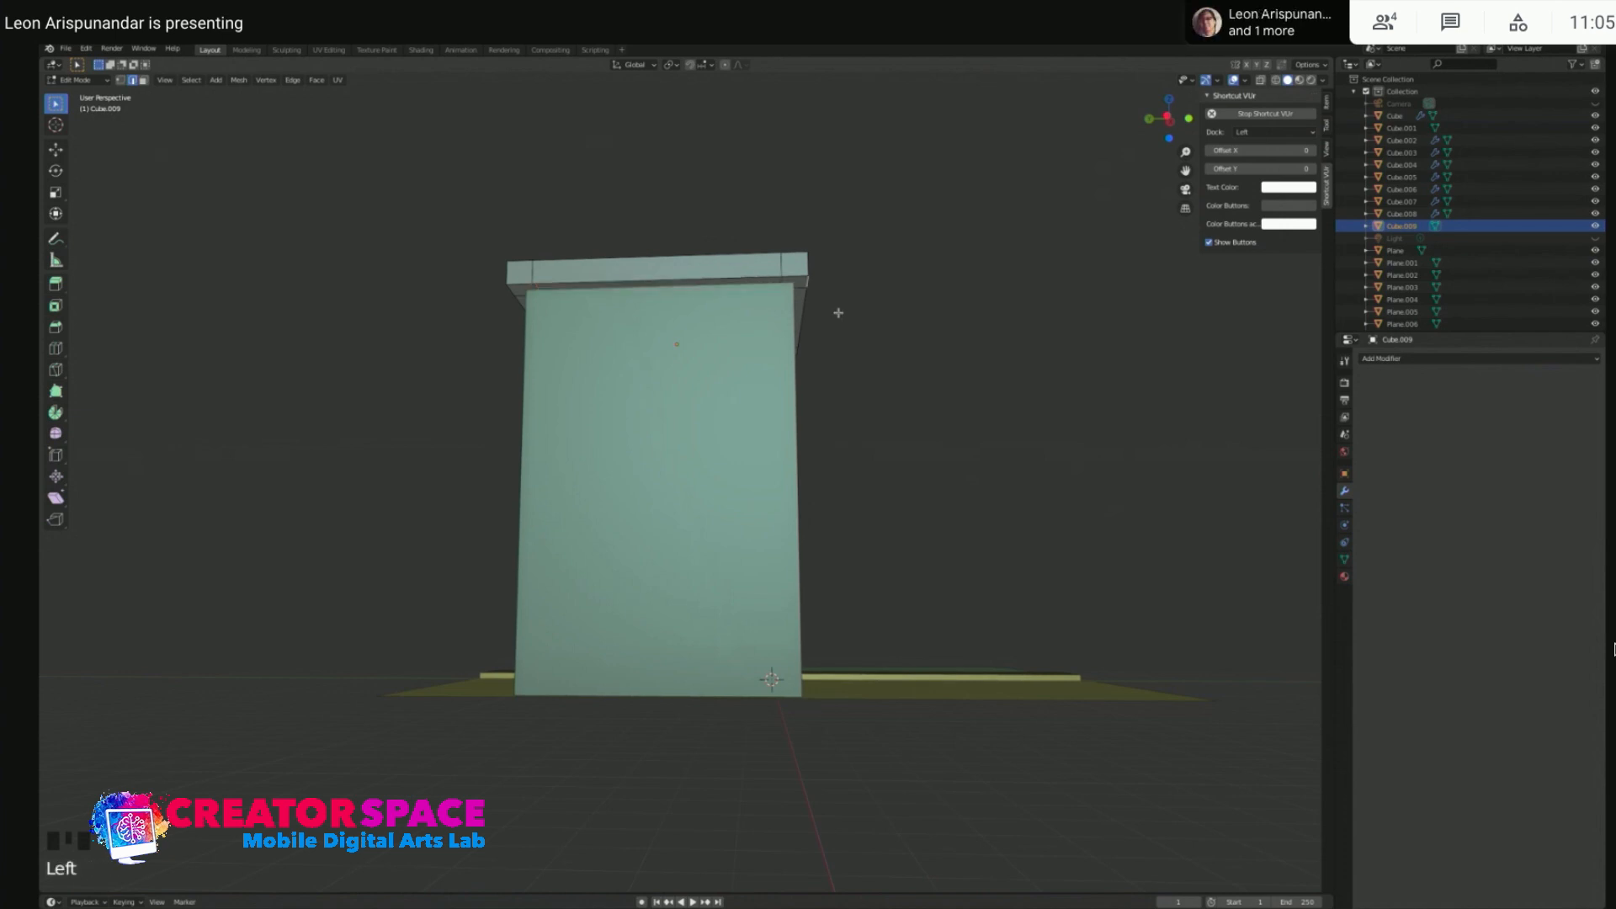
middle_click_drag(934, 239, 905, 340)
key("Tab")
- Inspect the roof trim on the house from the front, from above and in perspective
scroll(906, 340, "down", 2)
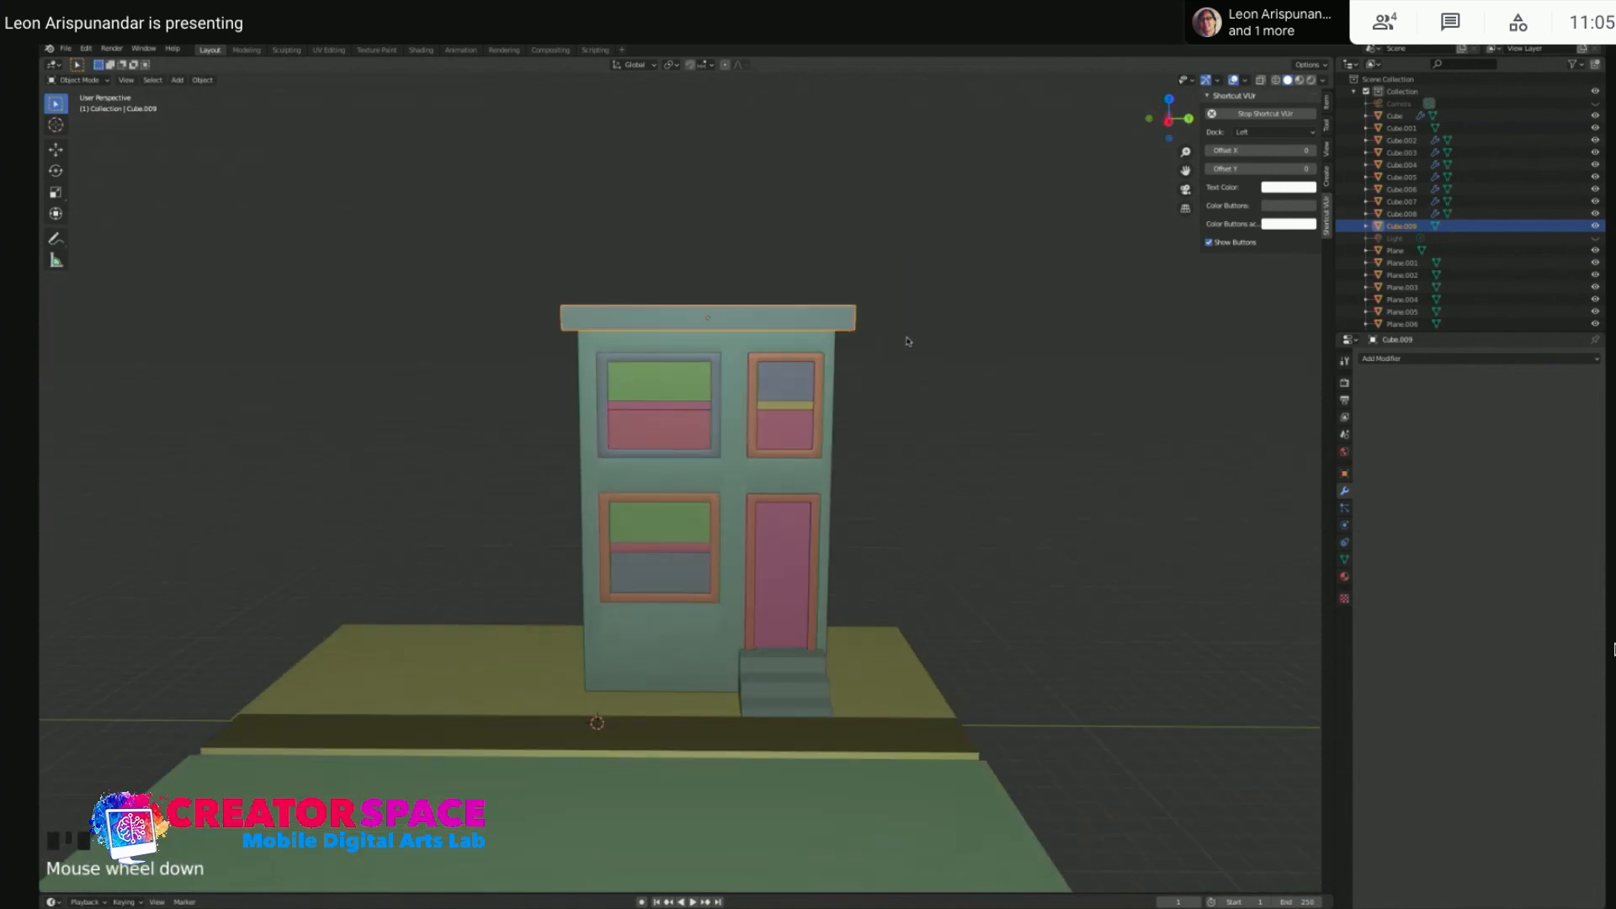
key("KP_3")
scroll(773, 337, "up", 2)
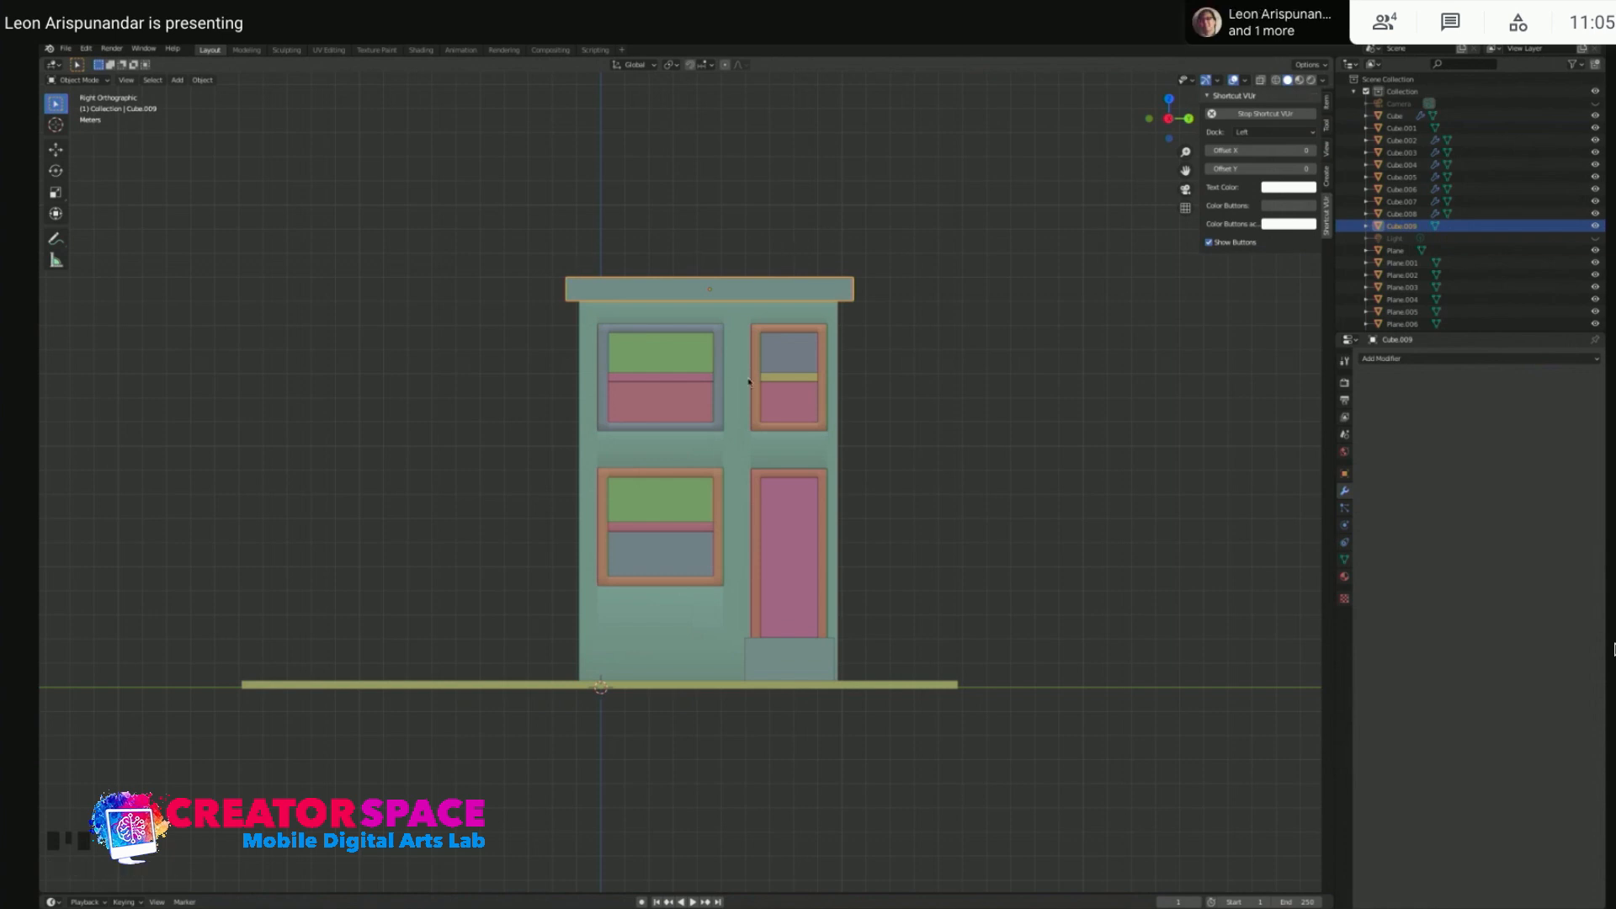
scroll(754, 416, "down", 1)
scroll(754, 416, "up", 1)
middle_click_drag(754, 415, 569, 349)
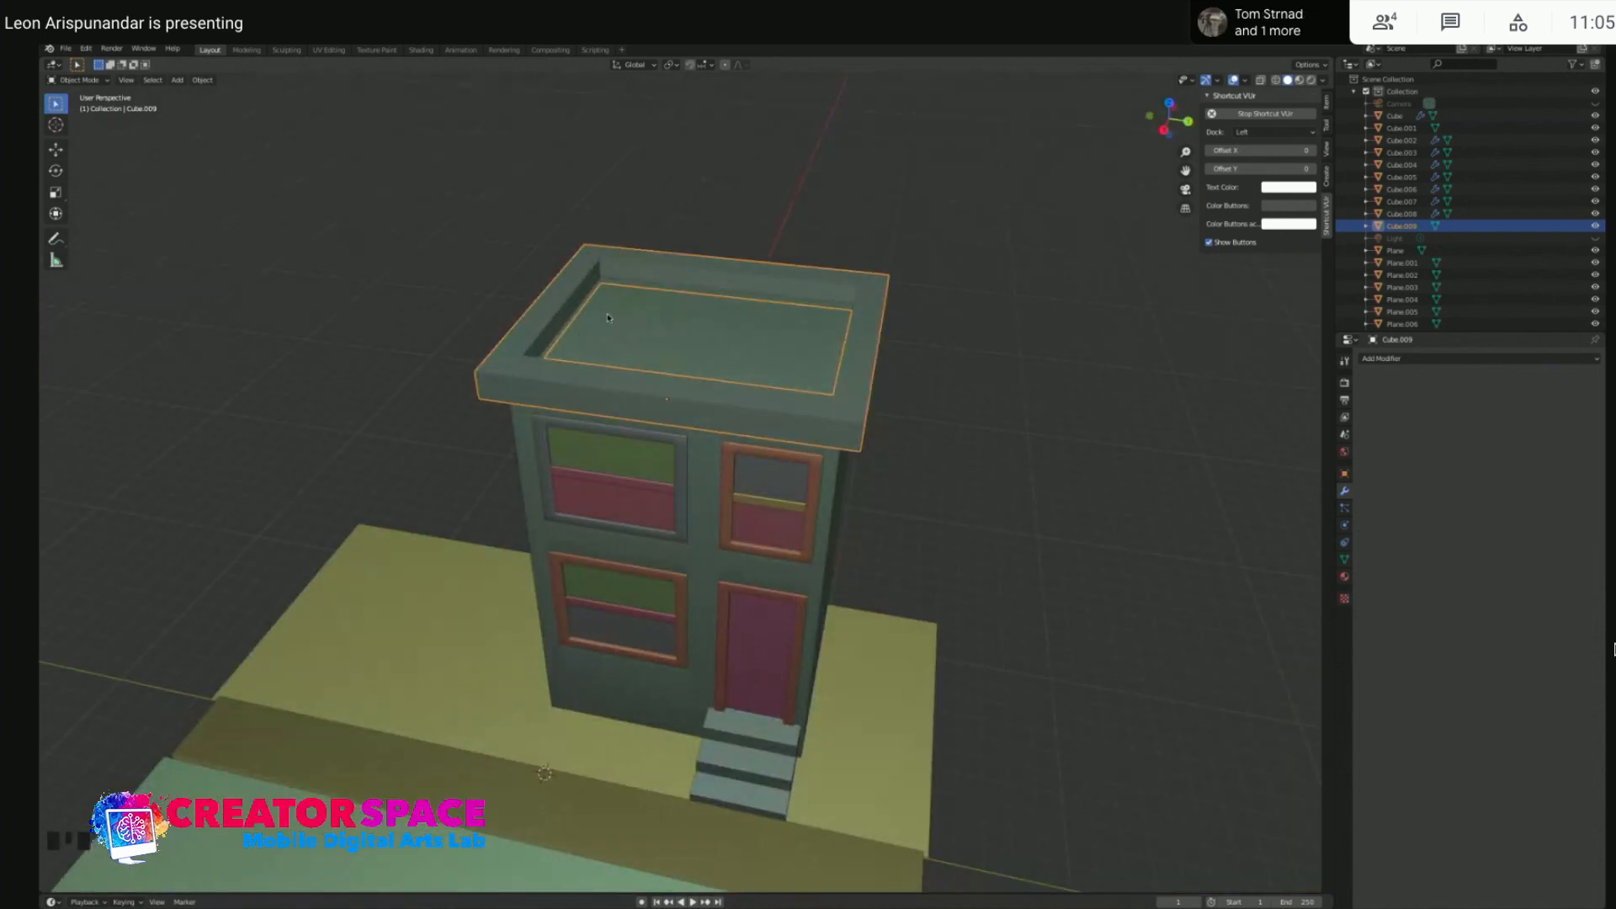
key("KP_7")
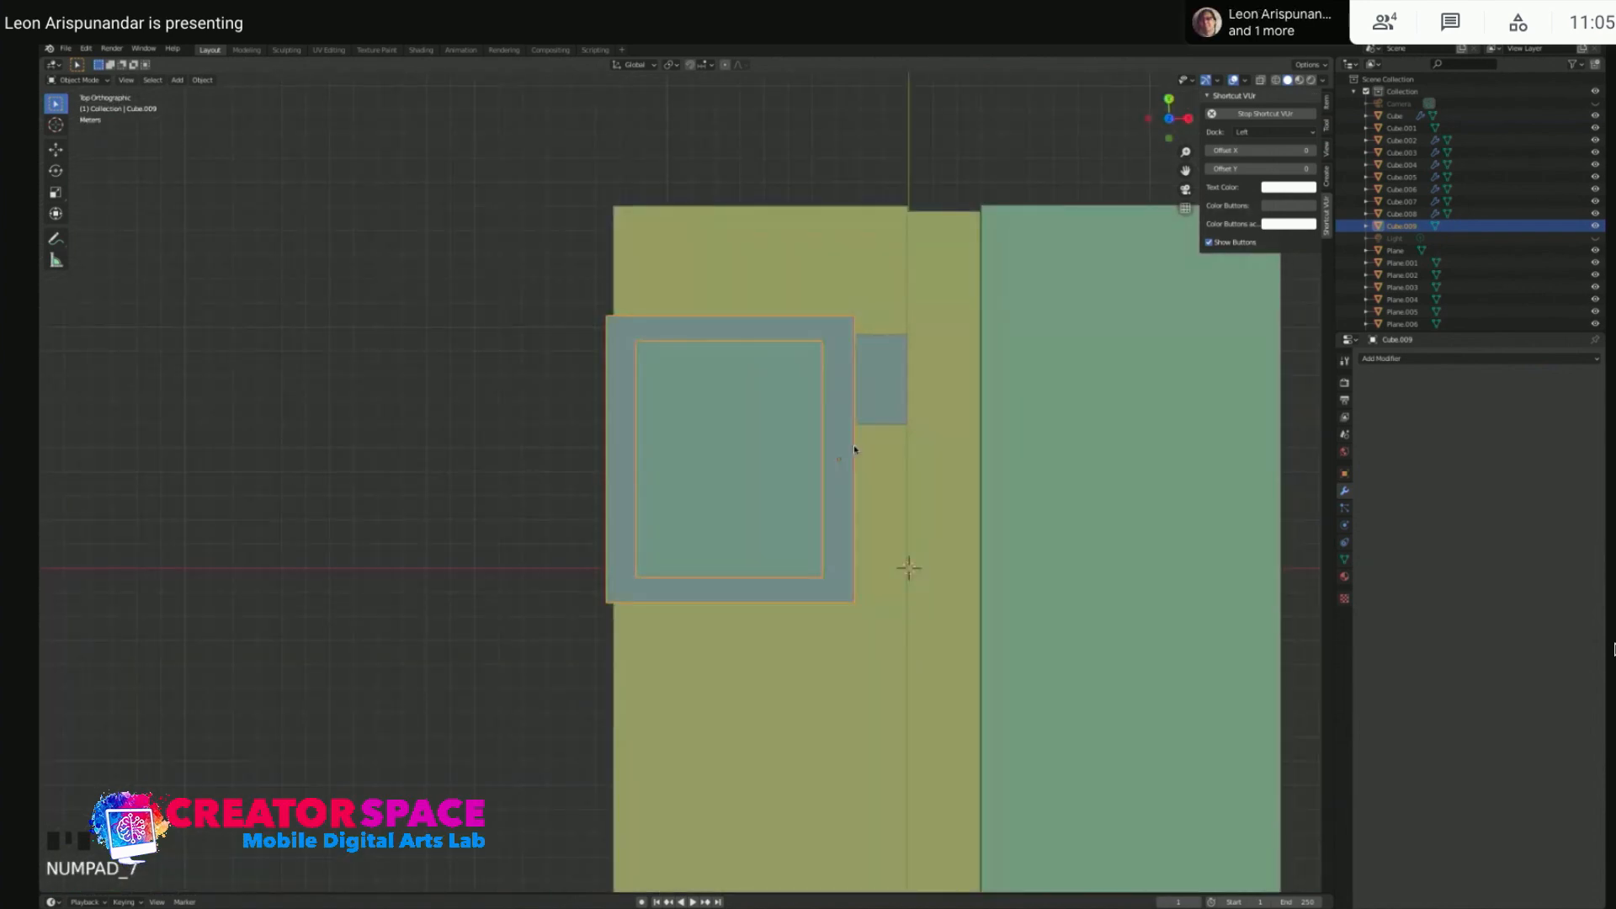
middle_click_drag(852, 448, 748, 316)
left_click(993, 400)
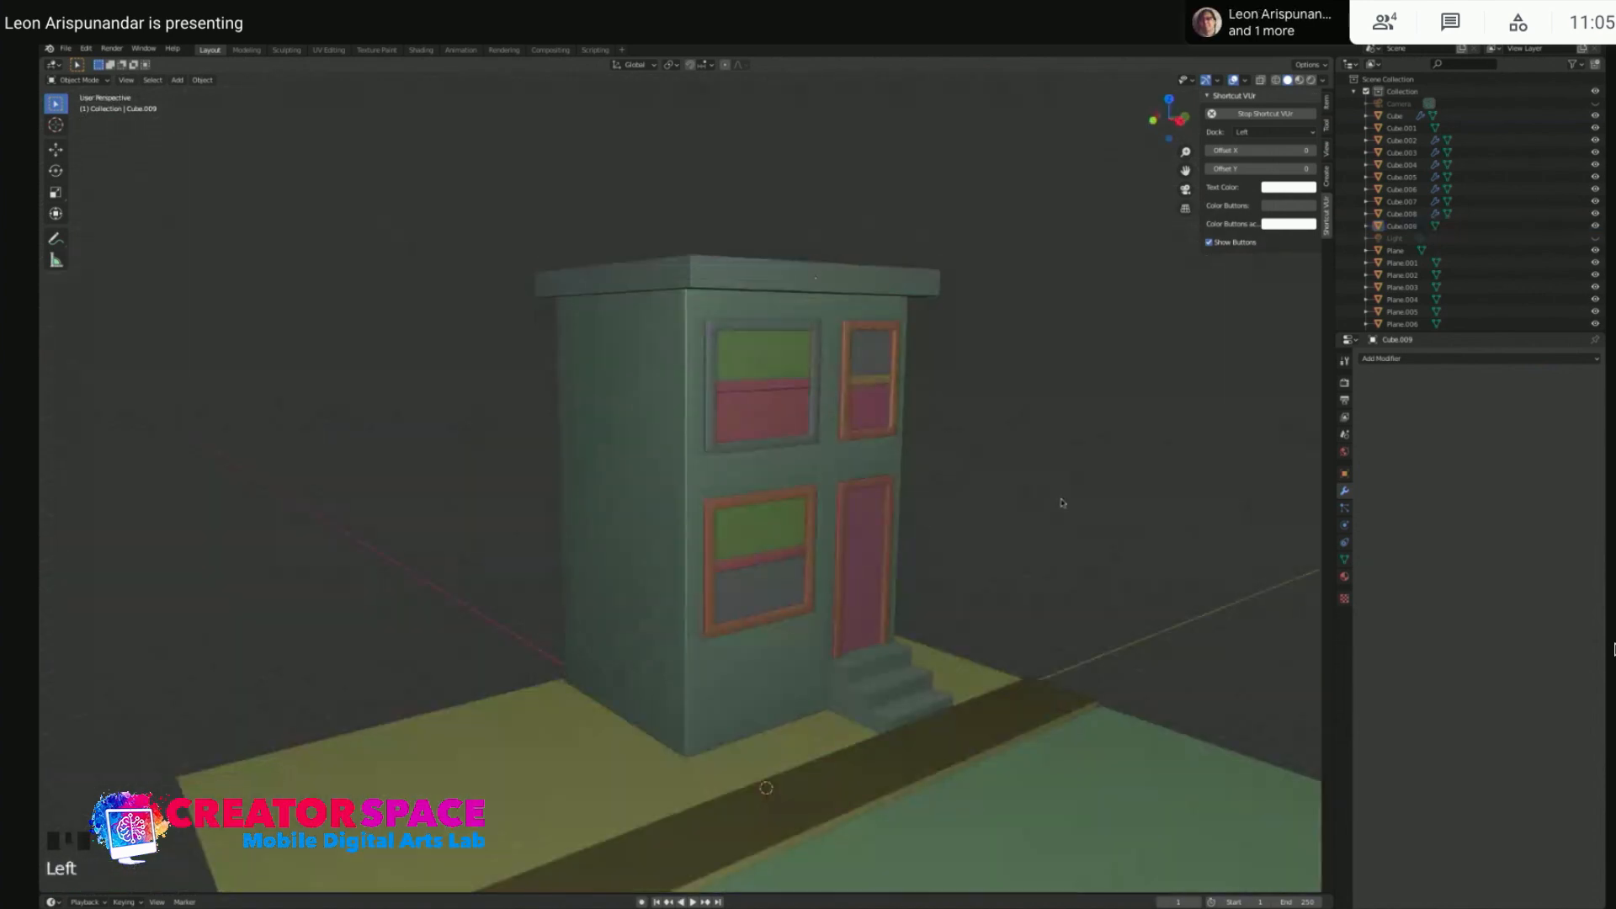
middle_click_drag(1062, 502, 981, 500)
scroll(987, 527, "up", 2, "shift")
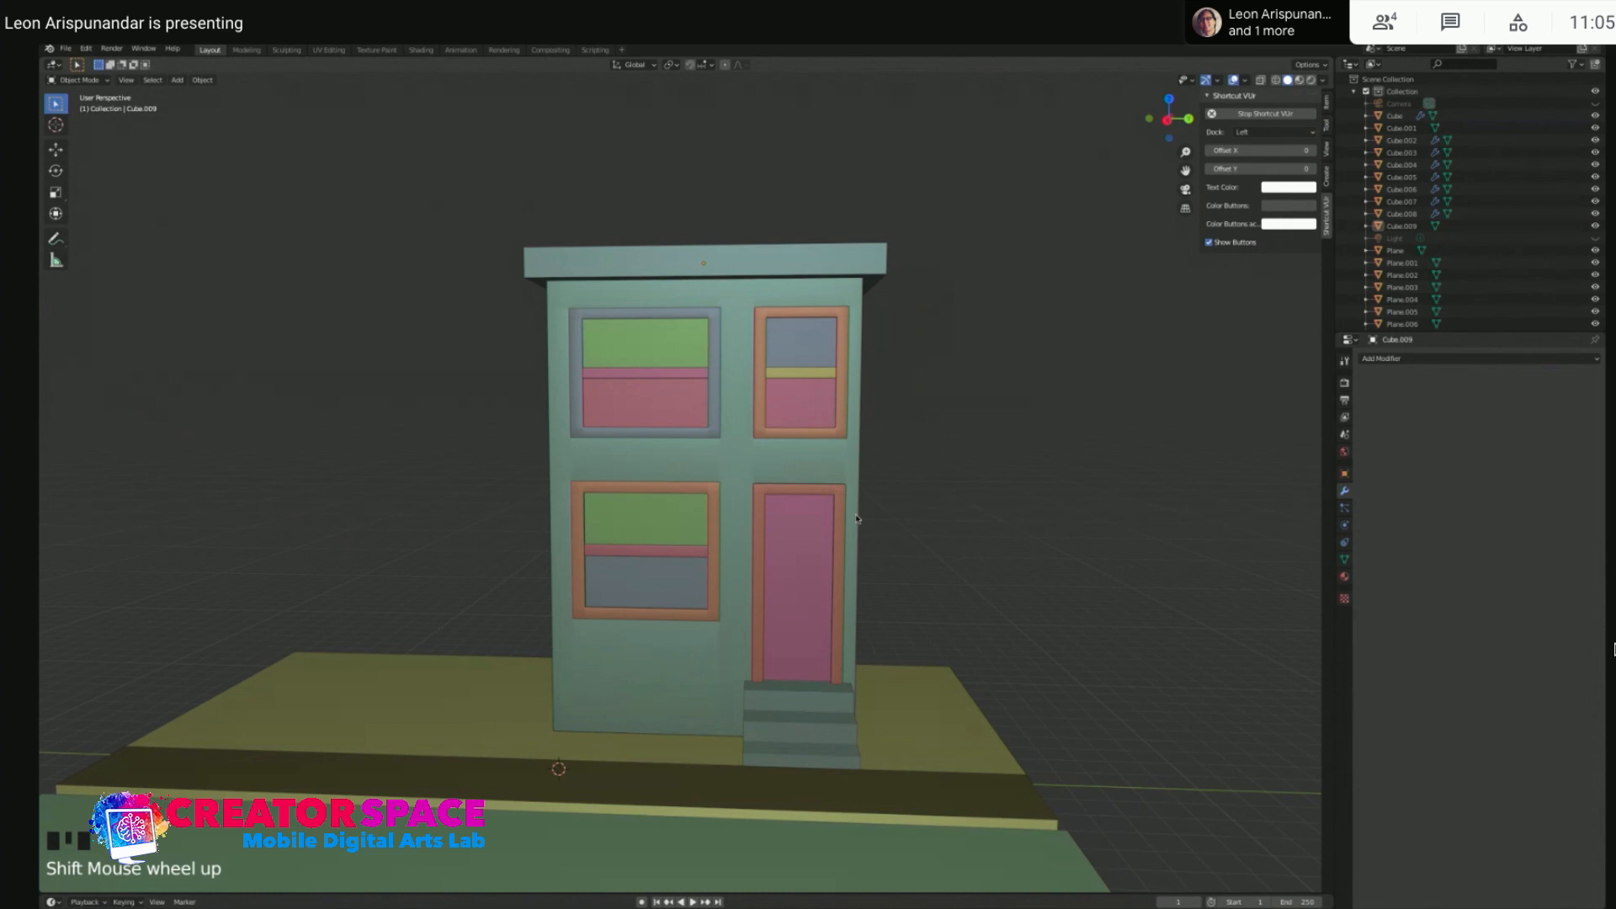
scroll(983, 575, "up", 2, "shift")
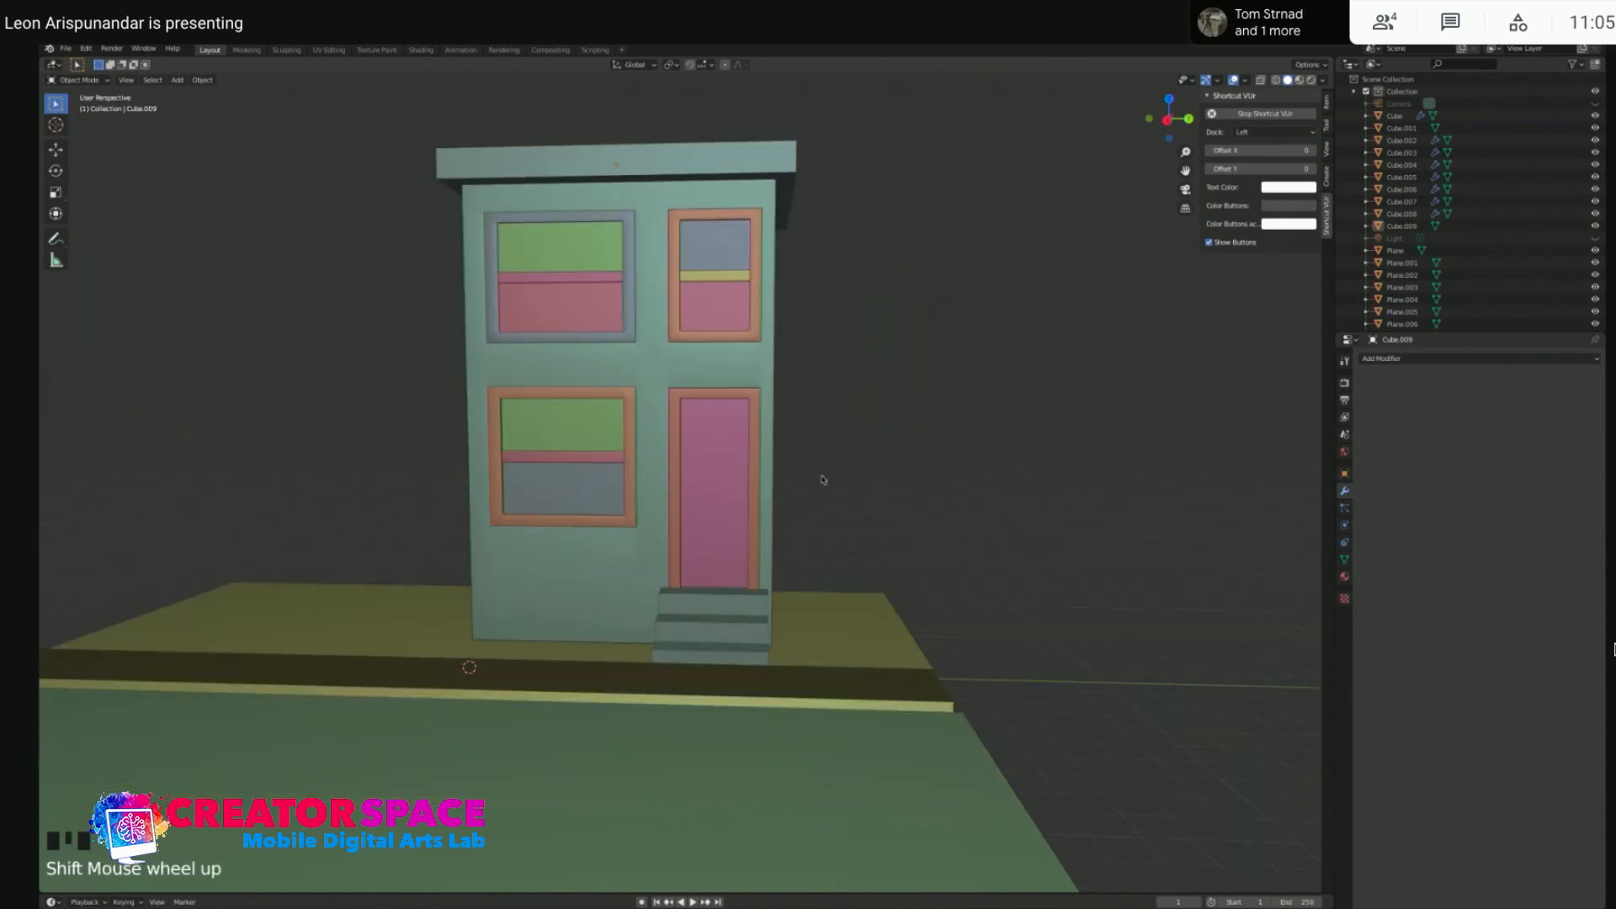
middle_click_drag(842, 488, 828, 478)
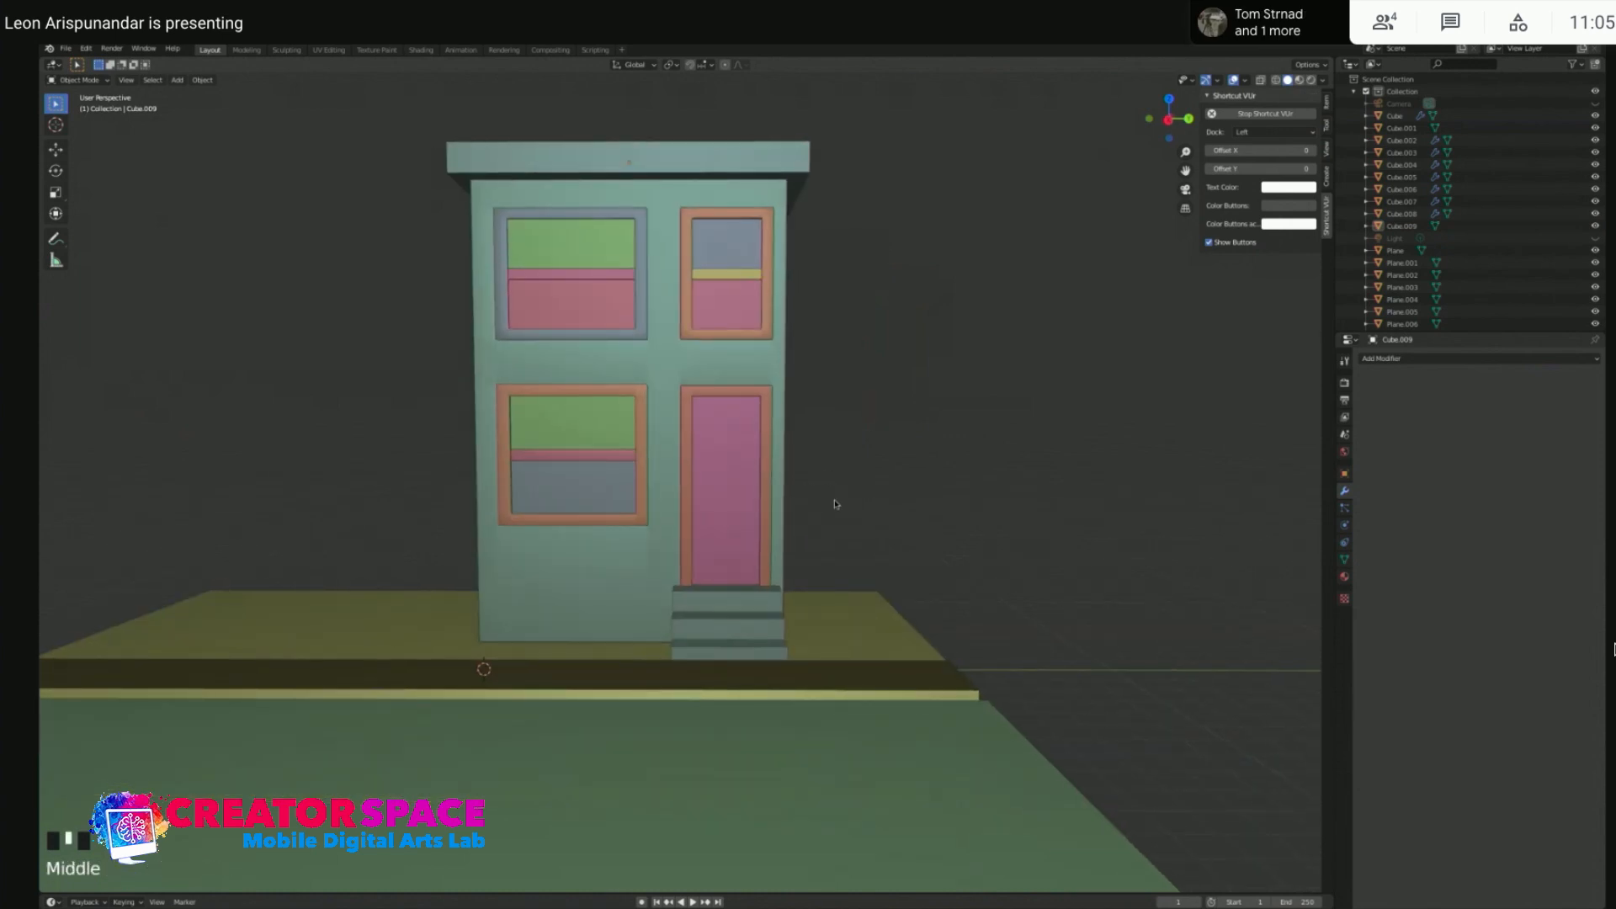
scroll(836, 504, "down", 4)
- Select the whole house together with its ground planes and hide all of these objects
left_click_drag(457, 305, 858, 711)
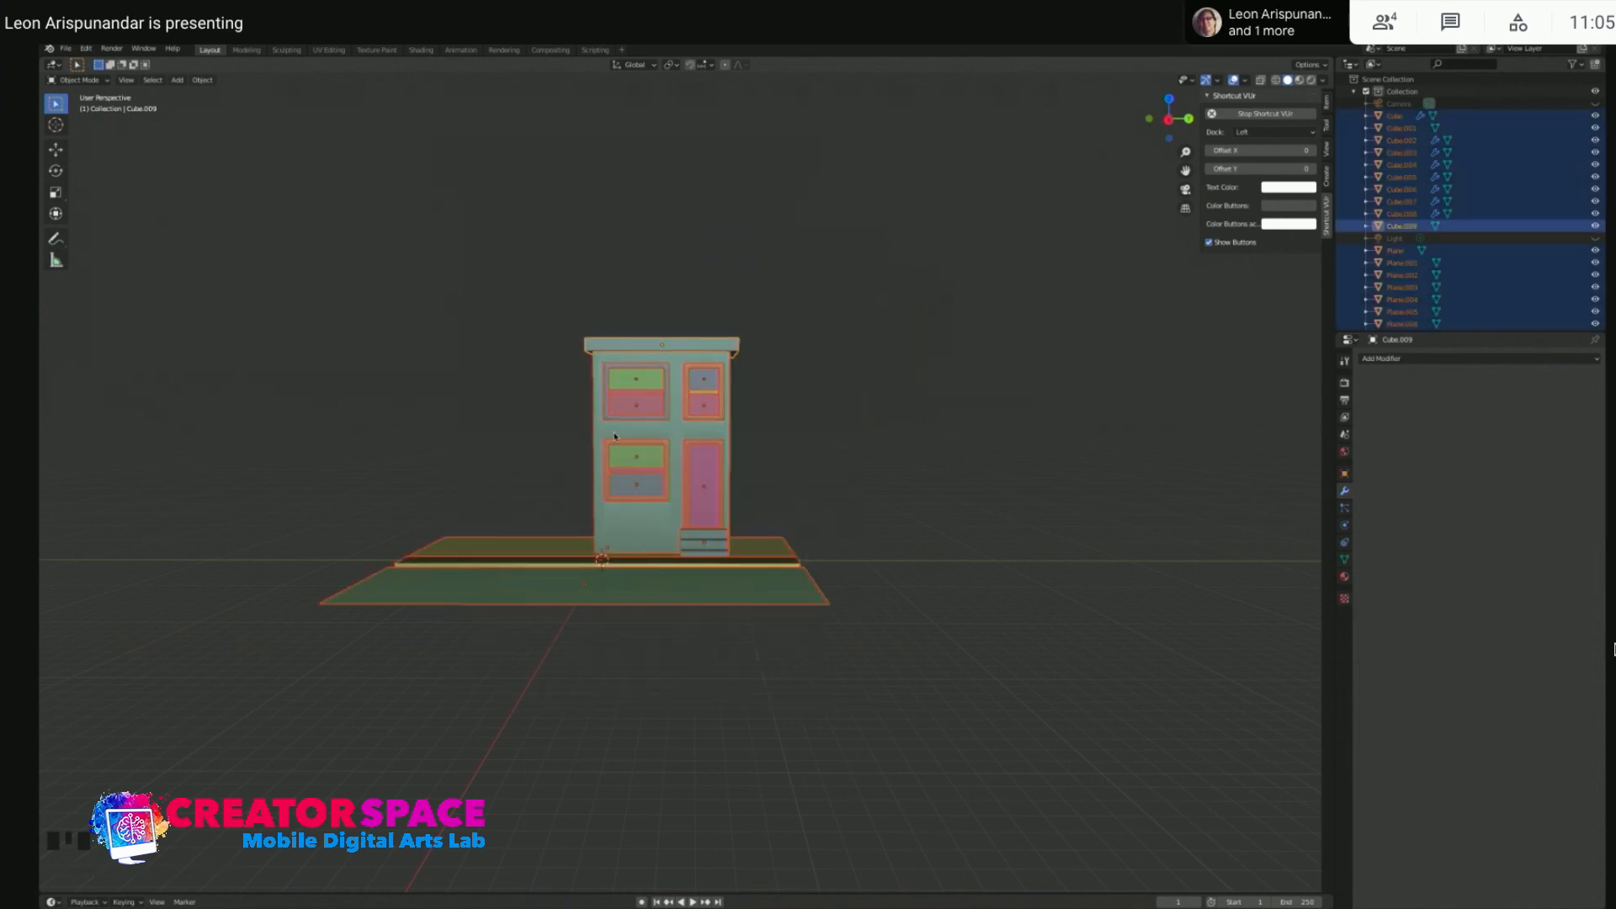
key("h")
left_click(660, 509)
scroll(661, 613, "up", 3)
left_click(674, 502)
left_click(740, 472)
left_click(616, 493)
left_click(622, 515)
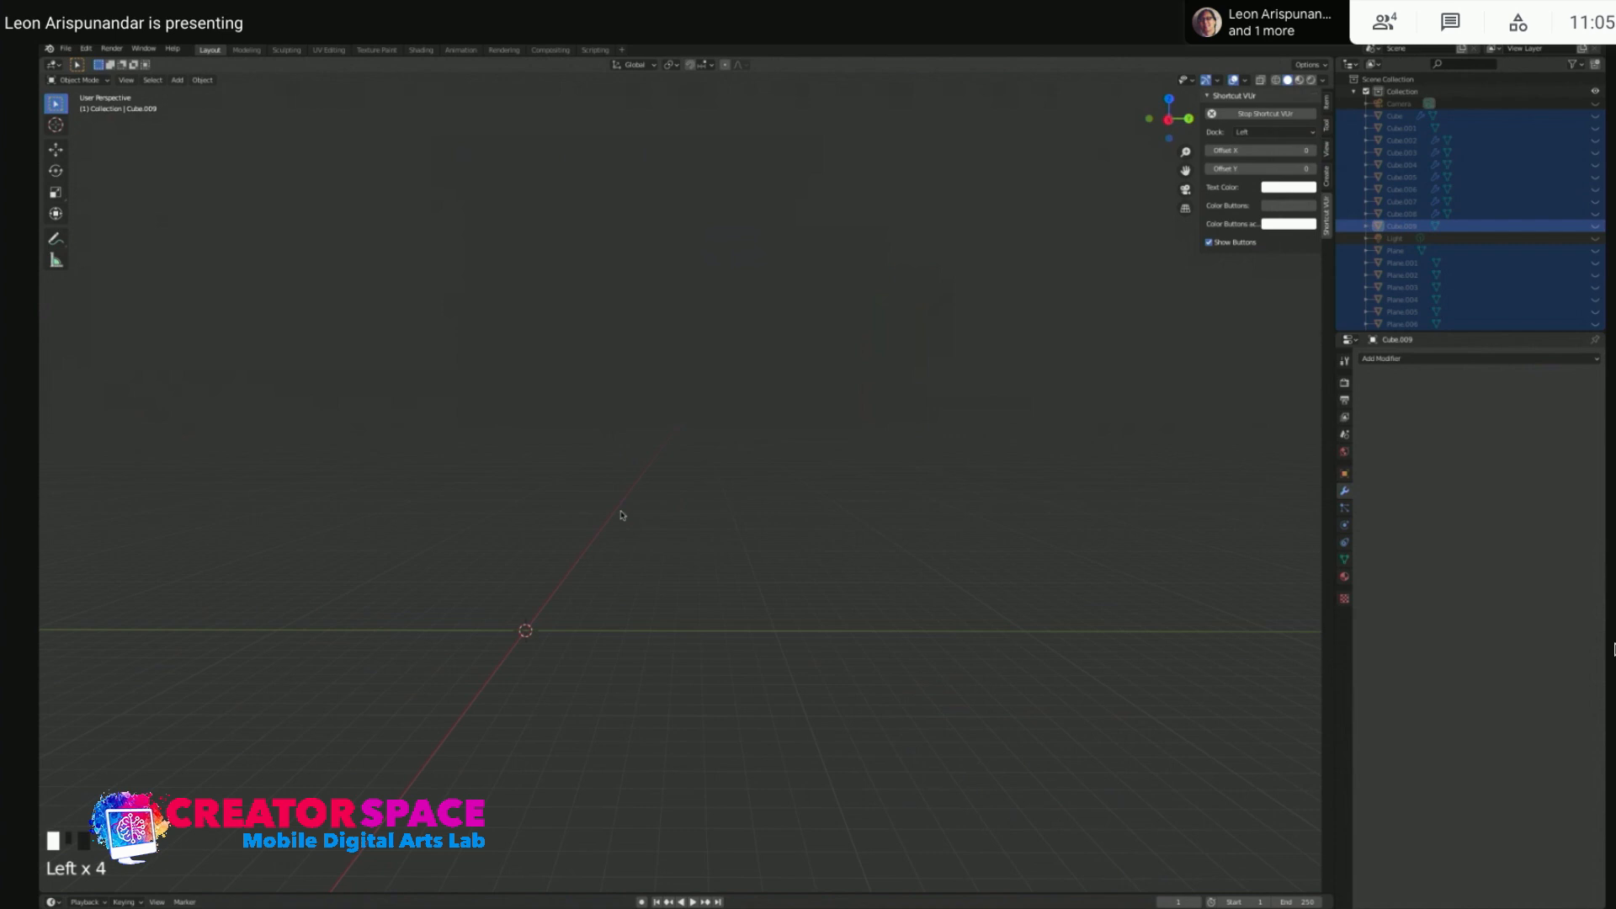
left_click(588, 579)
- Add a mesh cylinder at the 3D cursor in the emptied scene
key("shift+a")
mouse_move(589, 570)
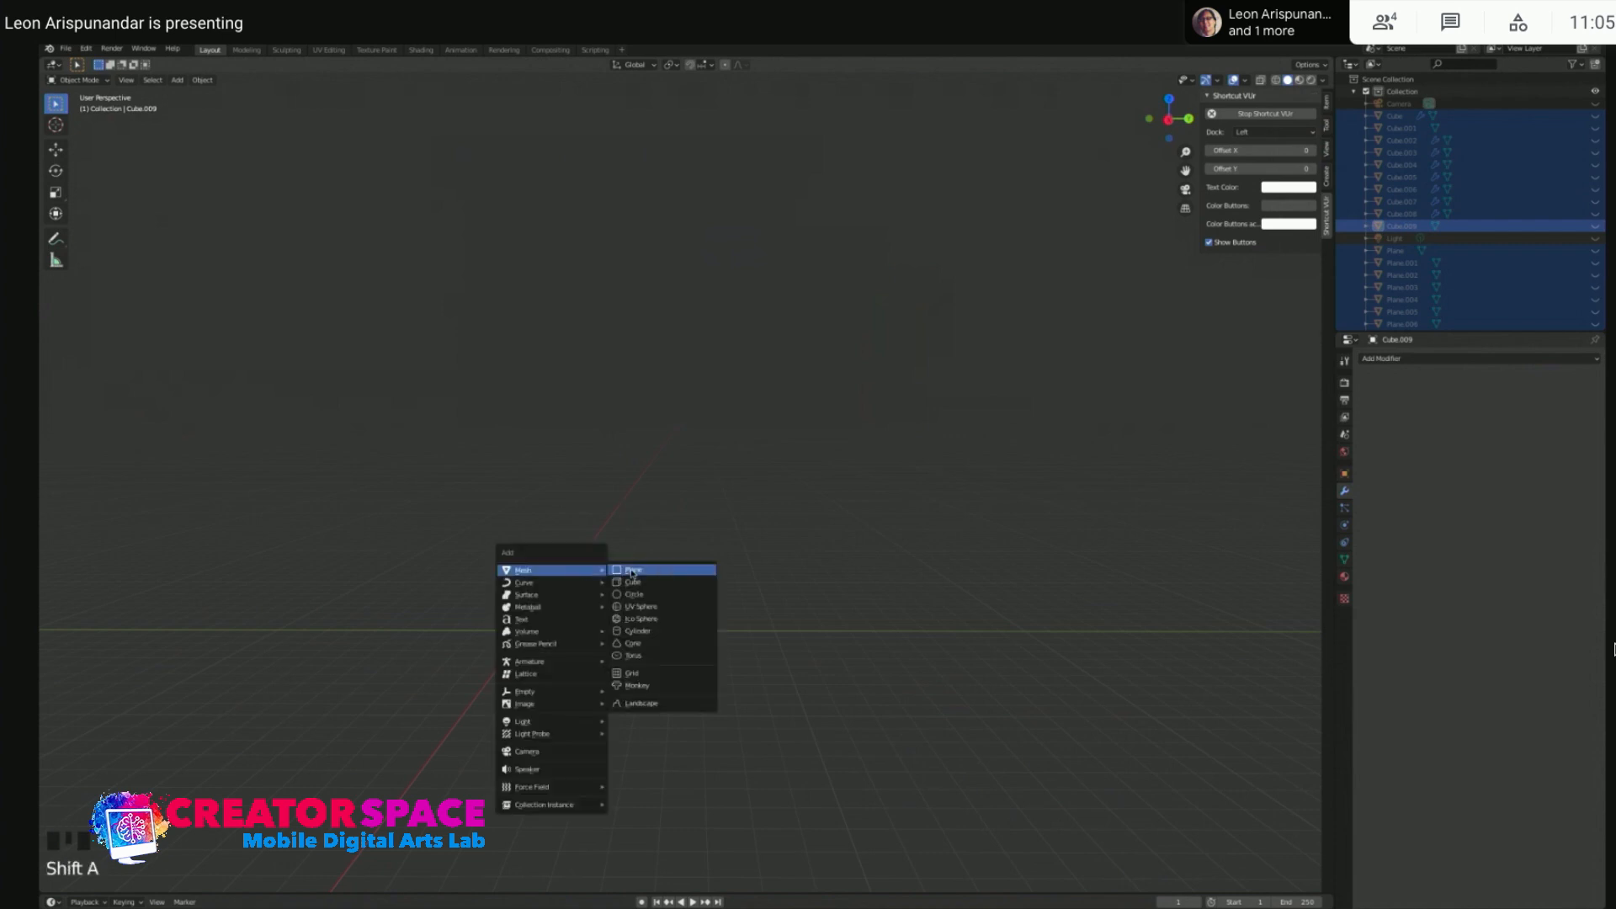
left_click(639, 631)
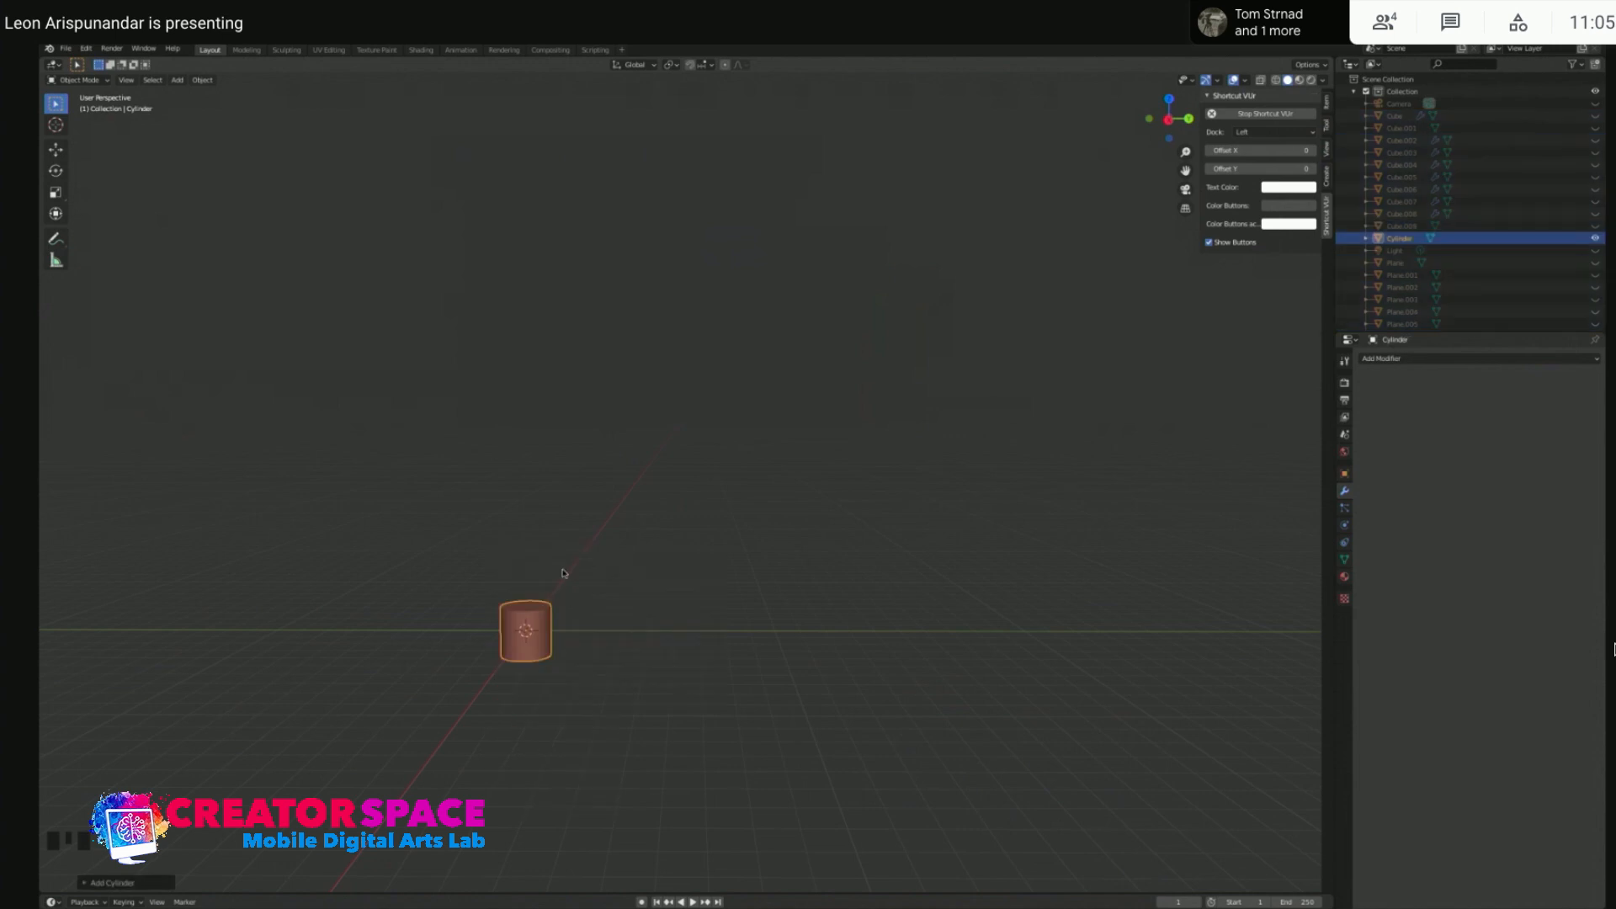
scroll(564, 576, "down", 1)
scroll(567, 584, "up", 2)
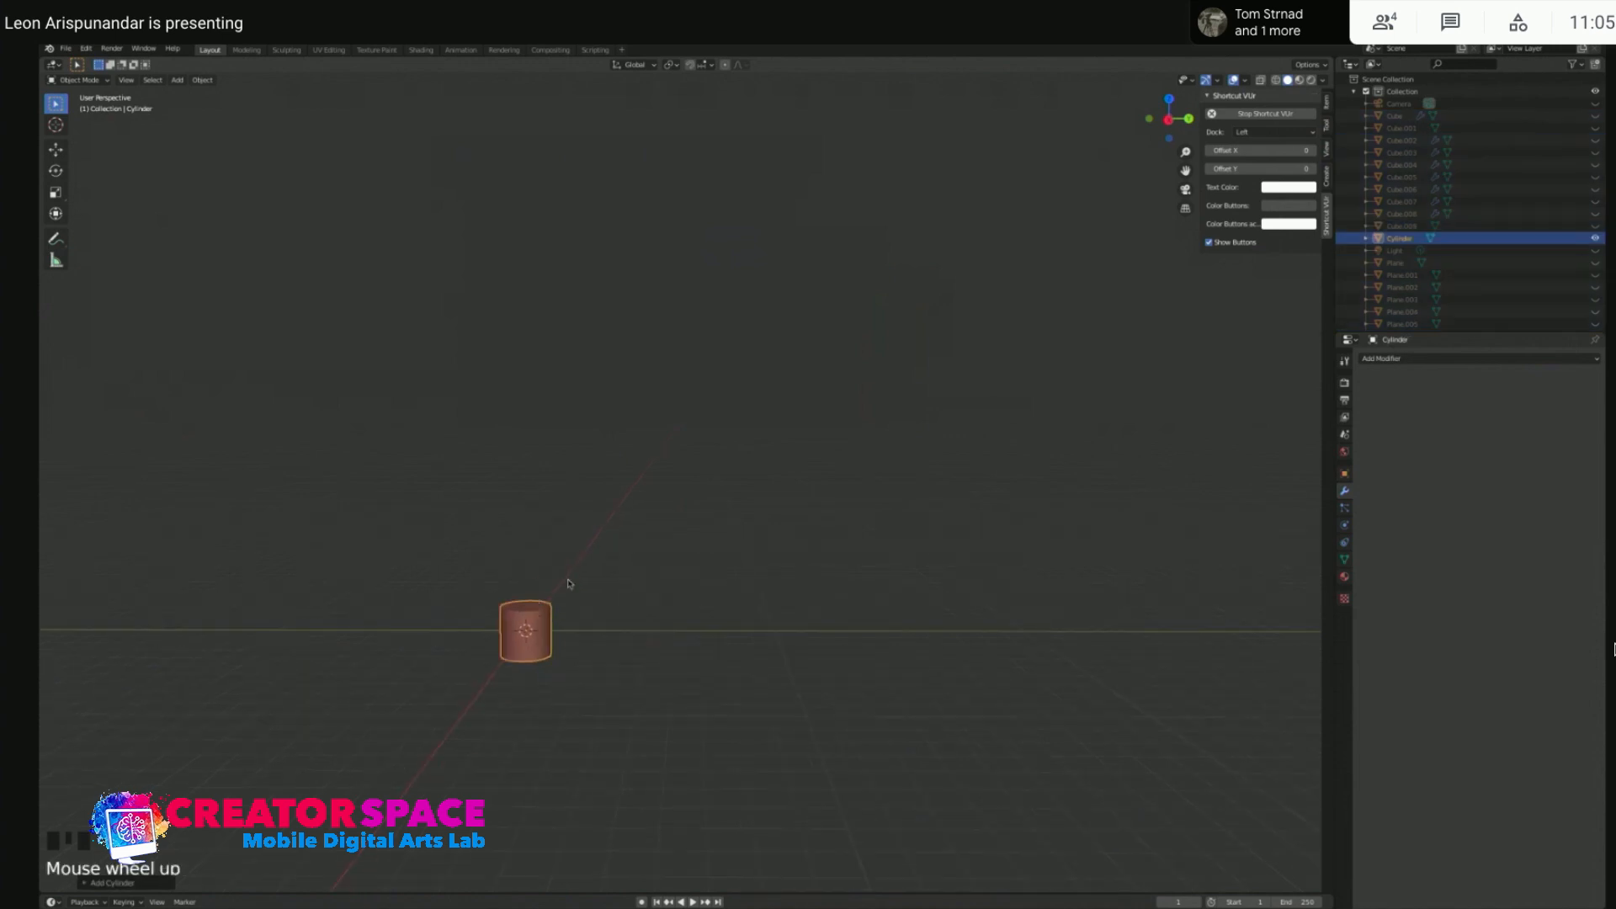
- Try 16 vertices for the new cylinder and settle on 8
left_click(133, 883)
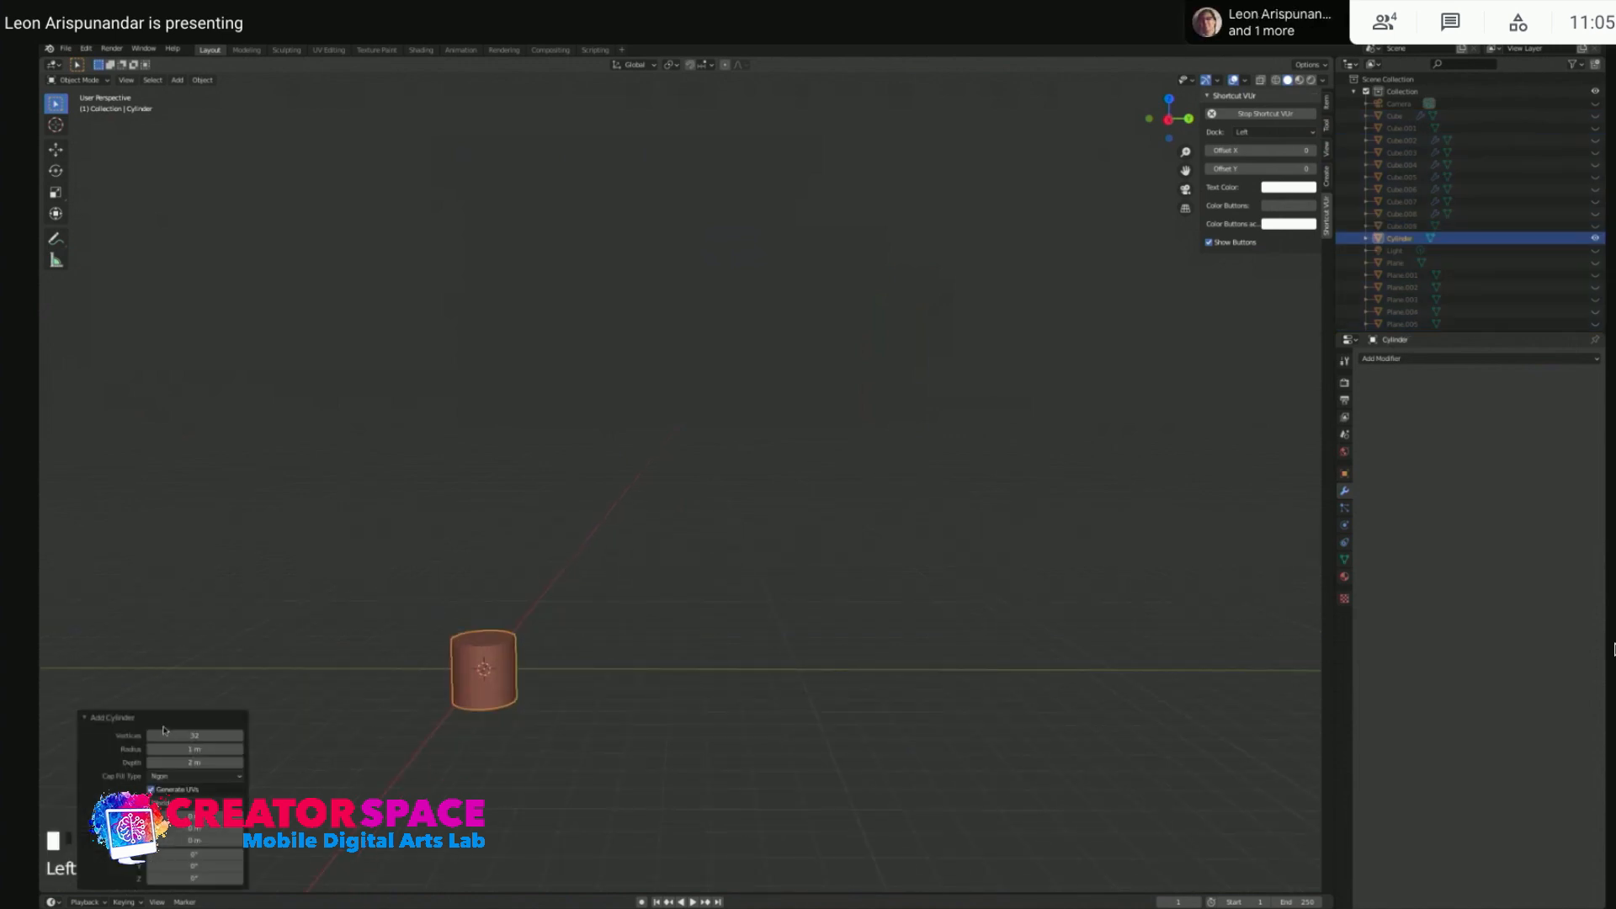
left_click(194, 735)
type("16")
key("Return")
left_click(203, 736)
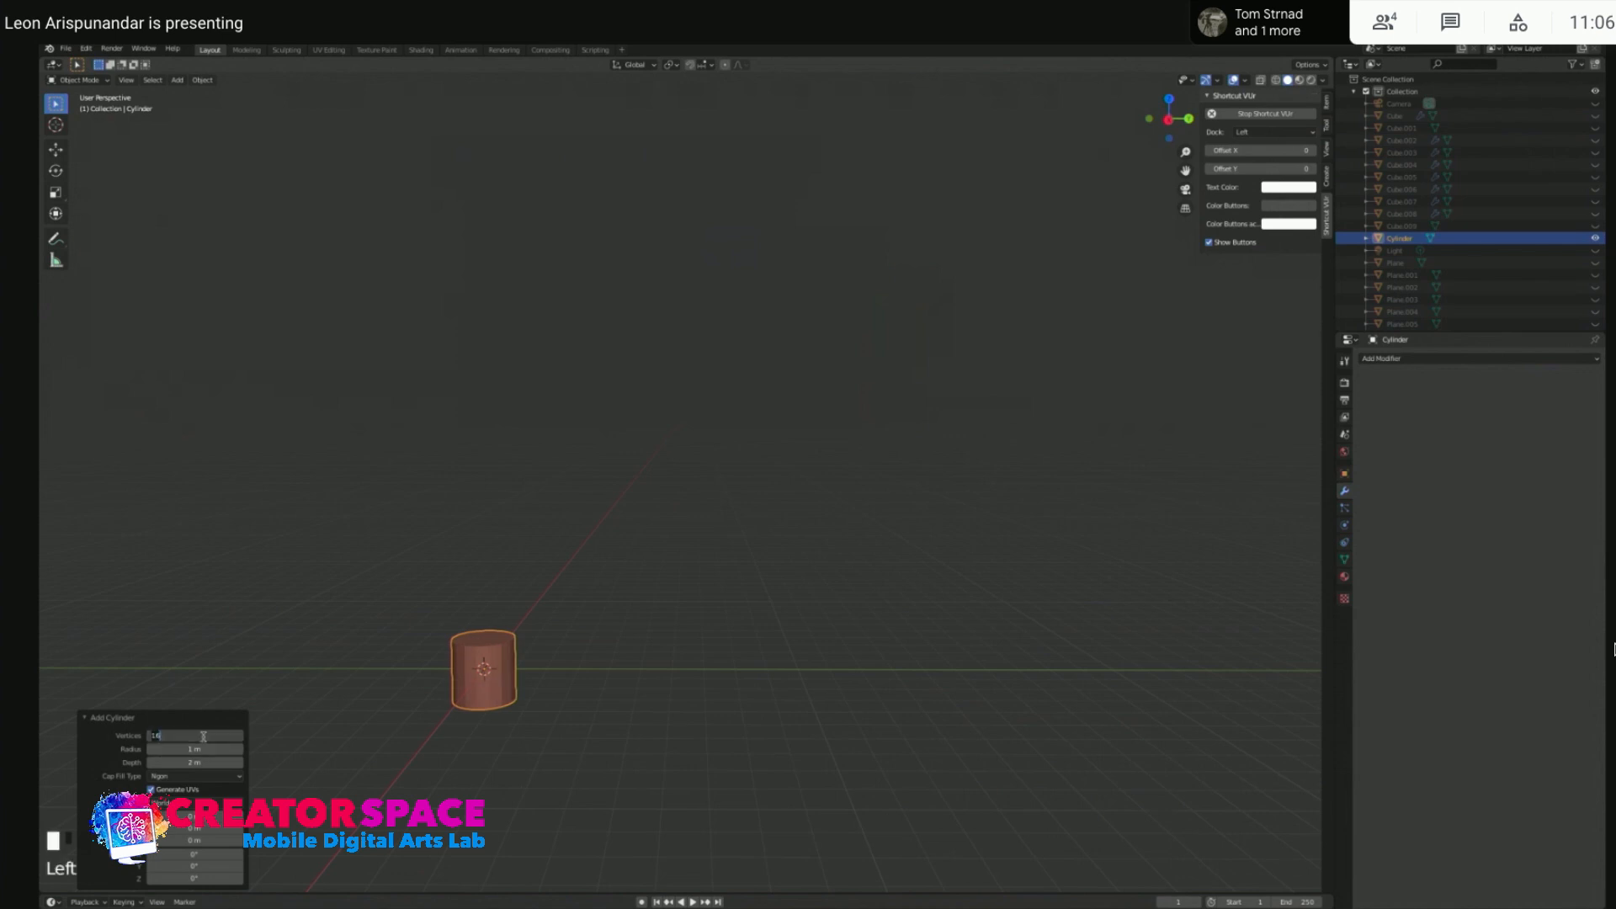
type("8")
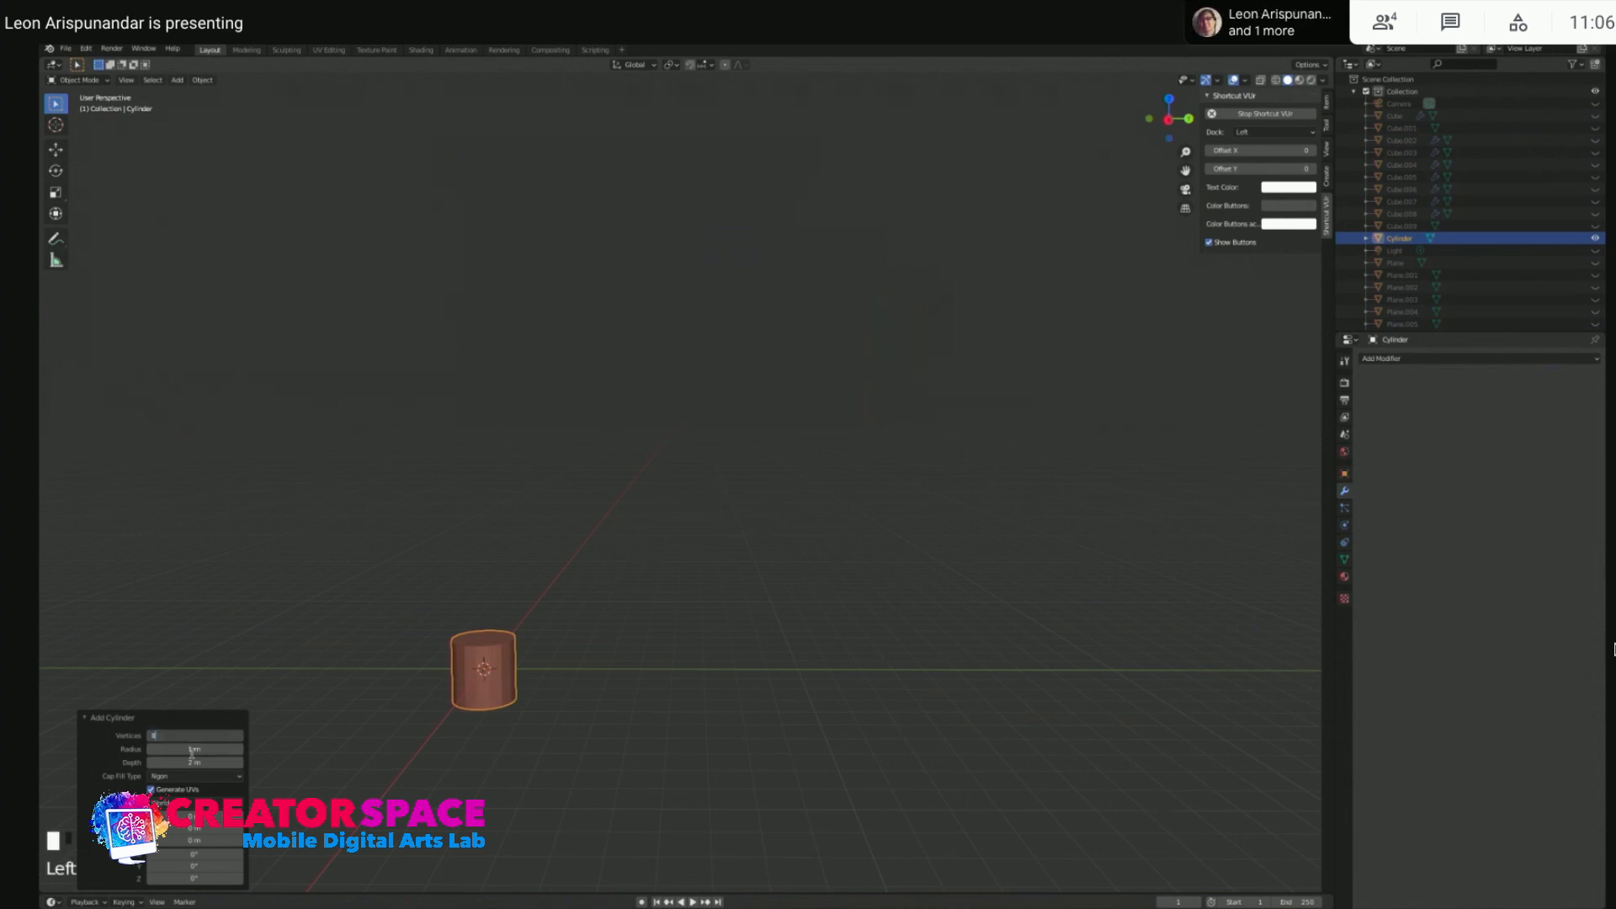
key("Return")
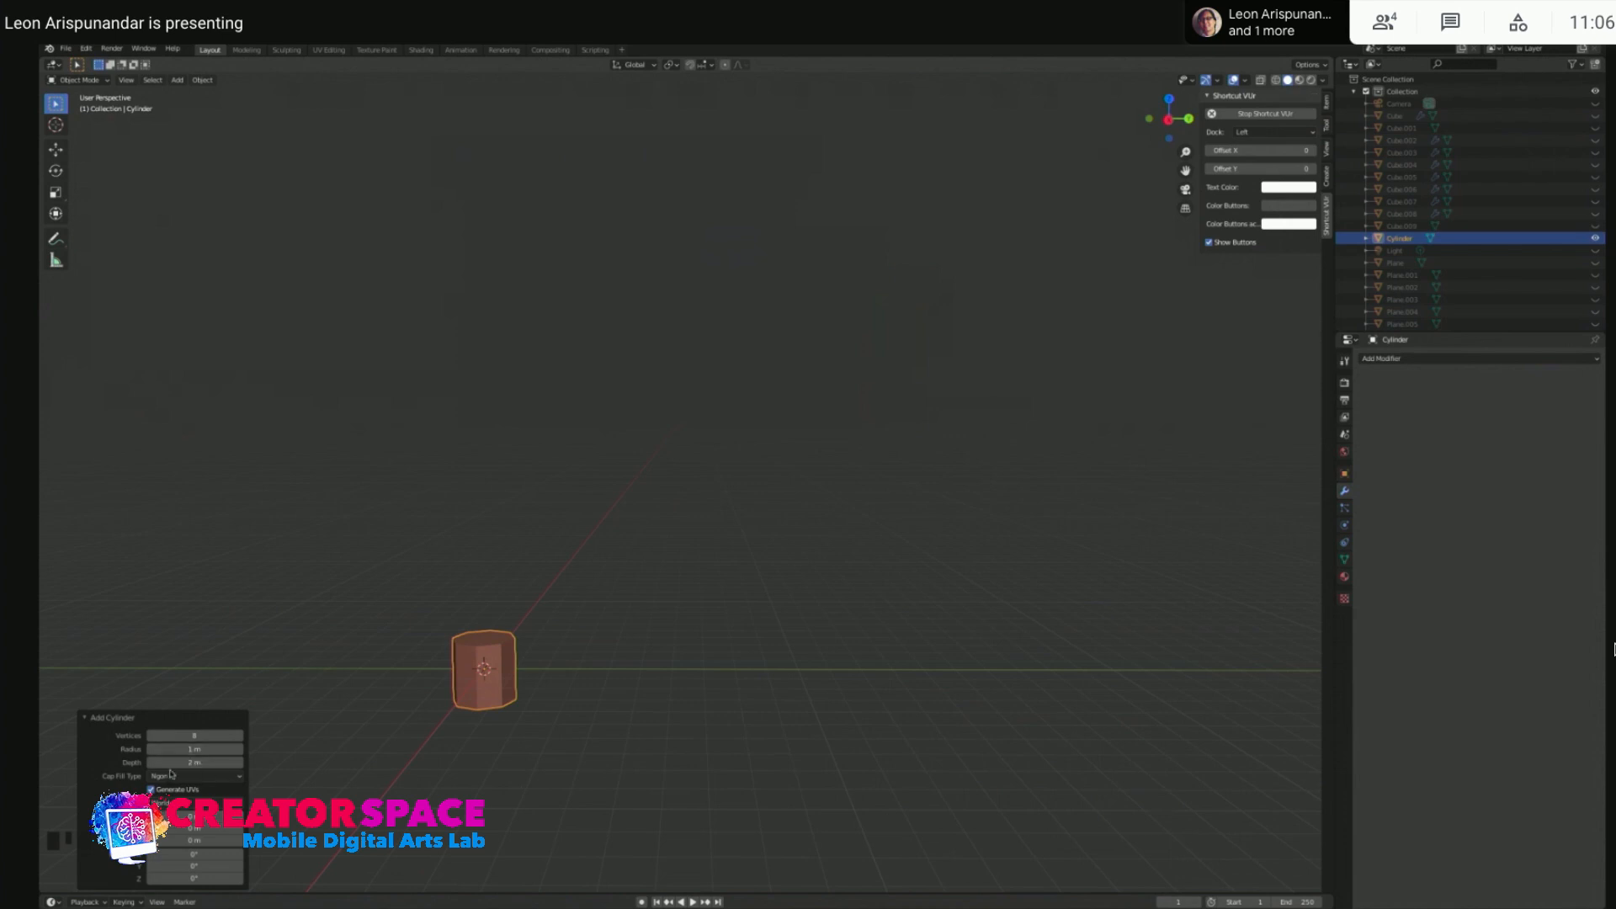
- Scale the eight-sided cylinder down uniformly to about 0.22 of its size in the front view
left_click(198, 735)
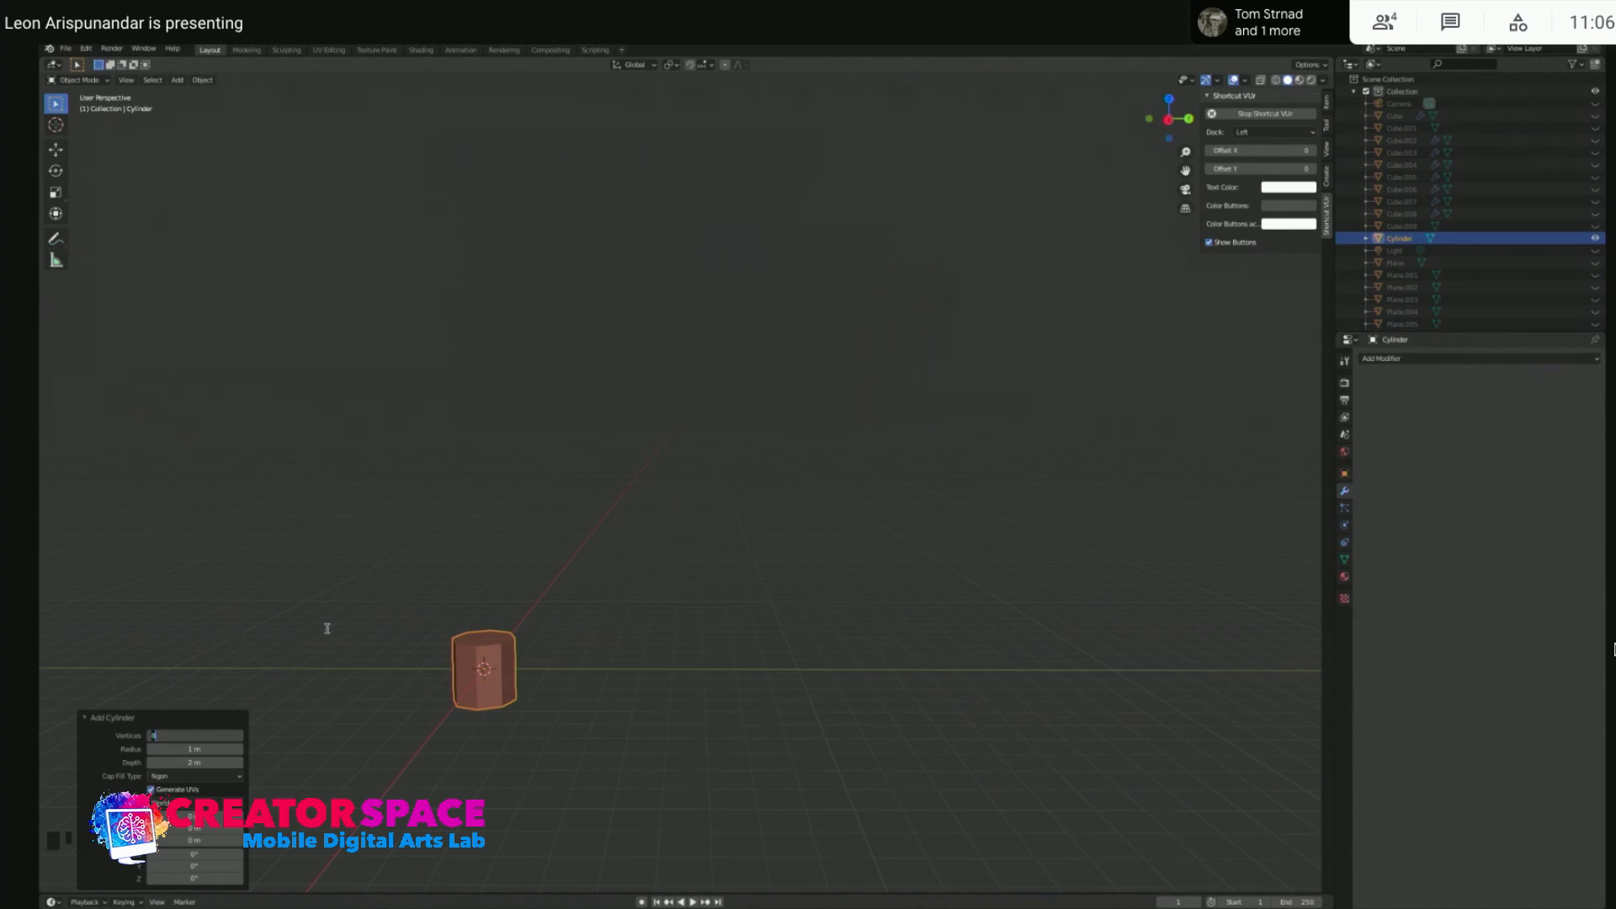
left_click(502, 656)
middle_click_drag(514, 649, 752, 627)
scroll(533, 632, "up", 2)
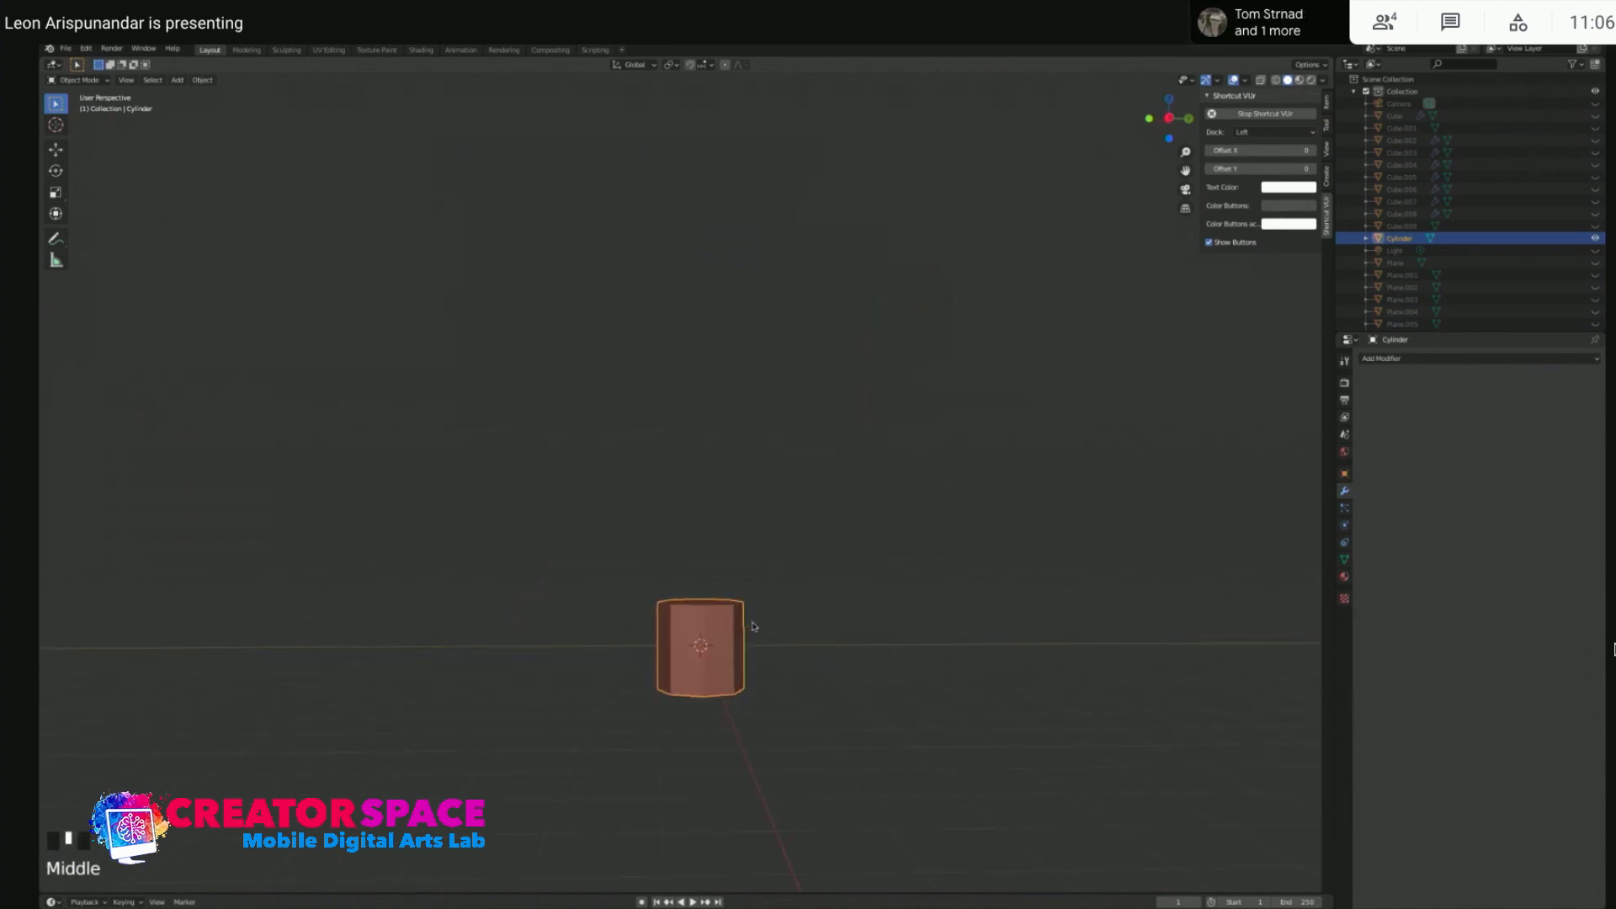
key("KP_1")
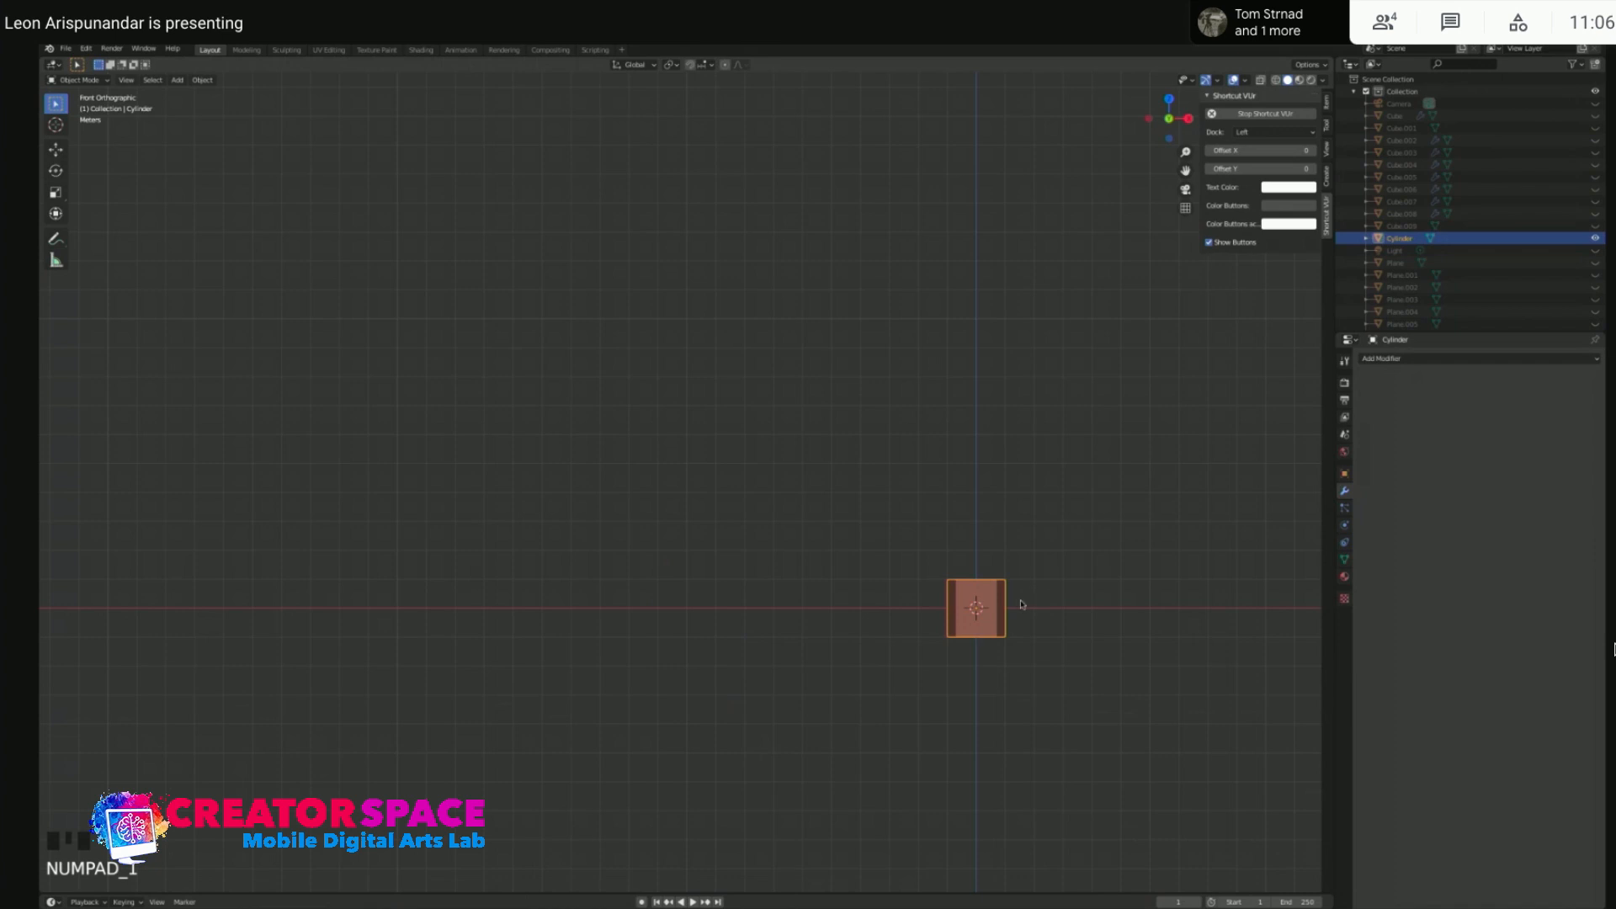
key("s")
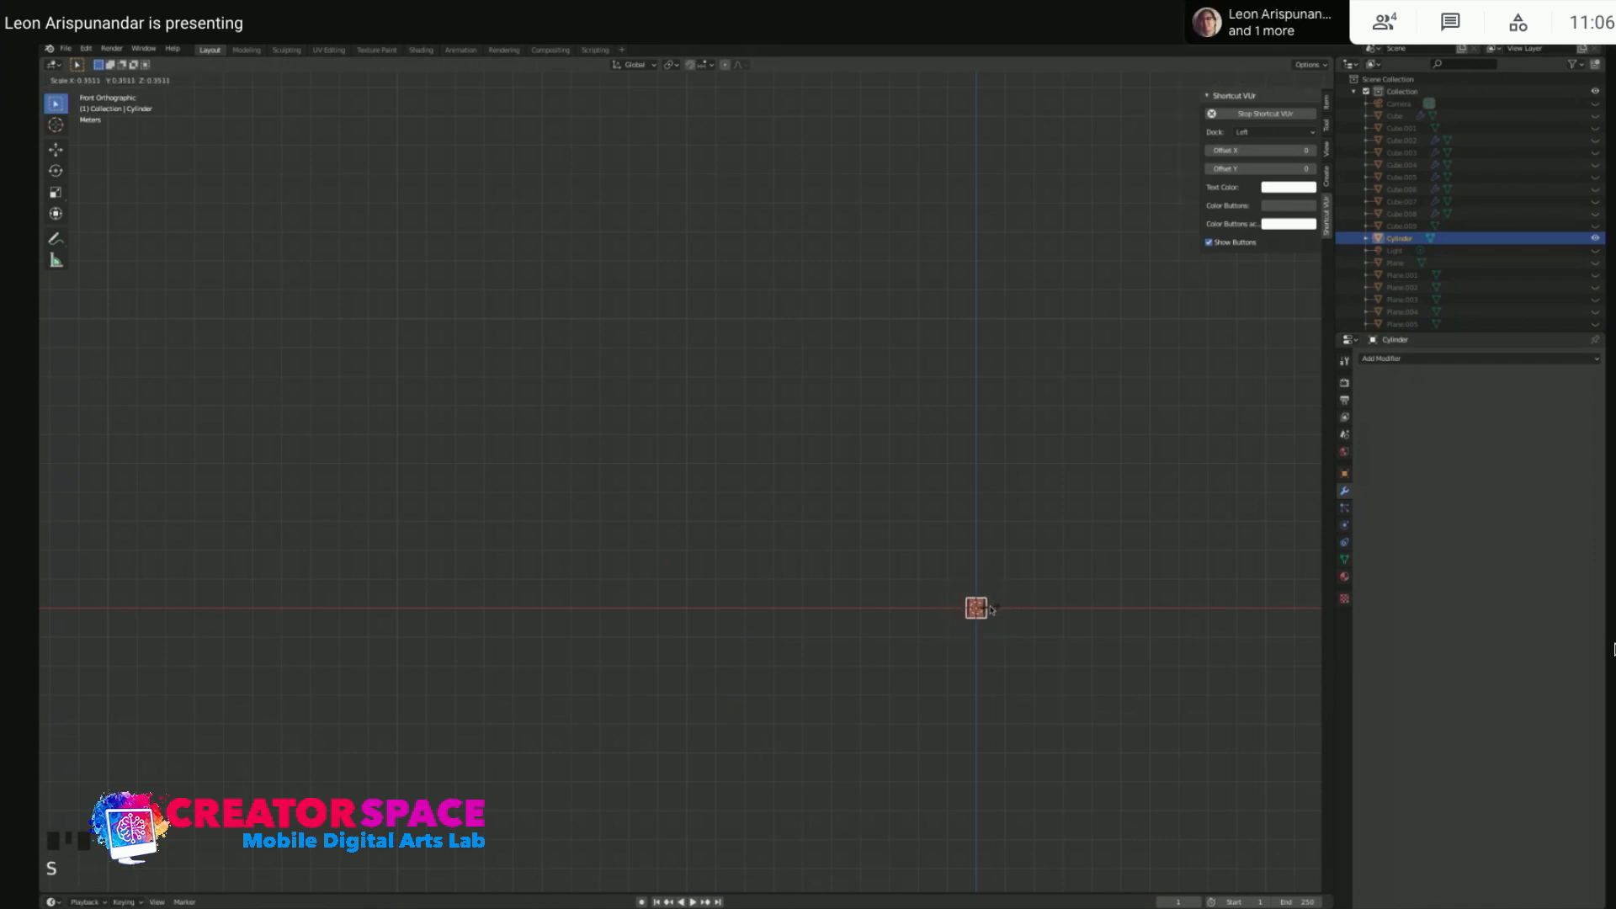
left_click(981, 609)
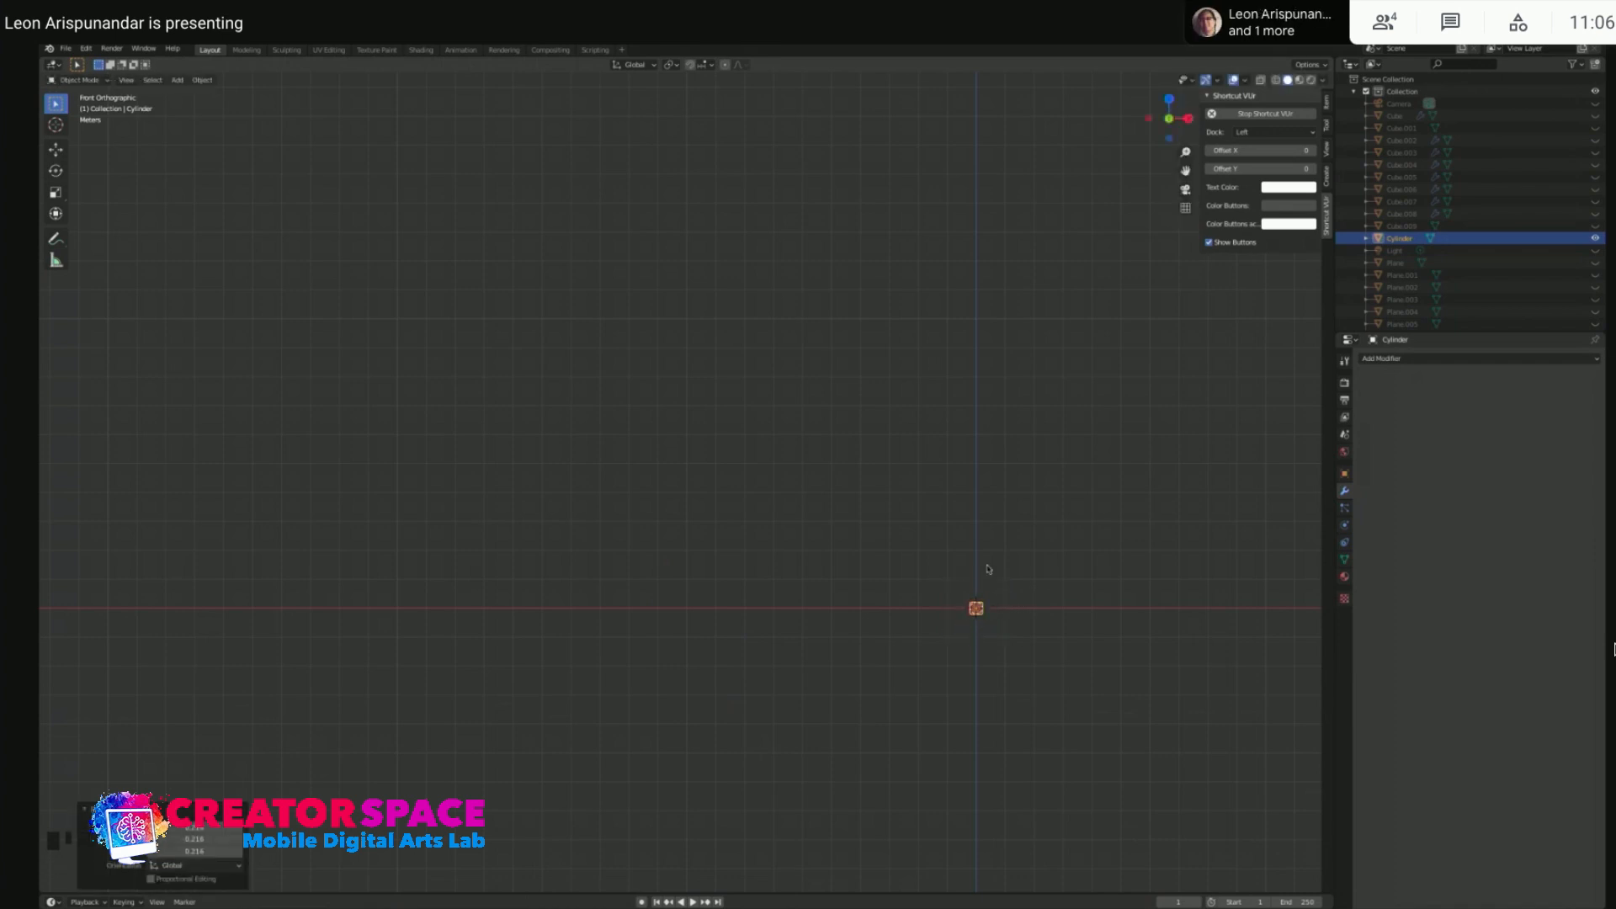
- Stretch the small cylinder along Z in two passes into a tall thin pole and raise it so its base sits at ground level
key("s")
key("z")
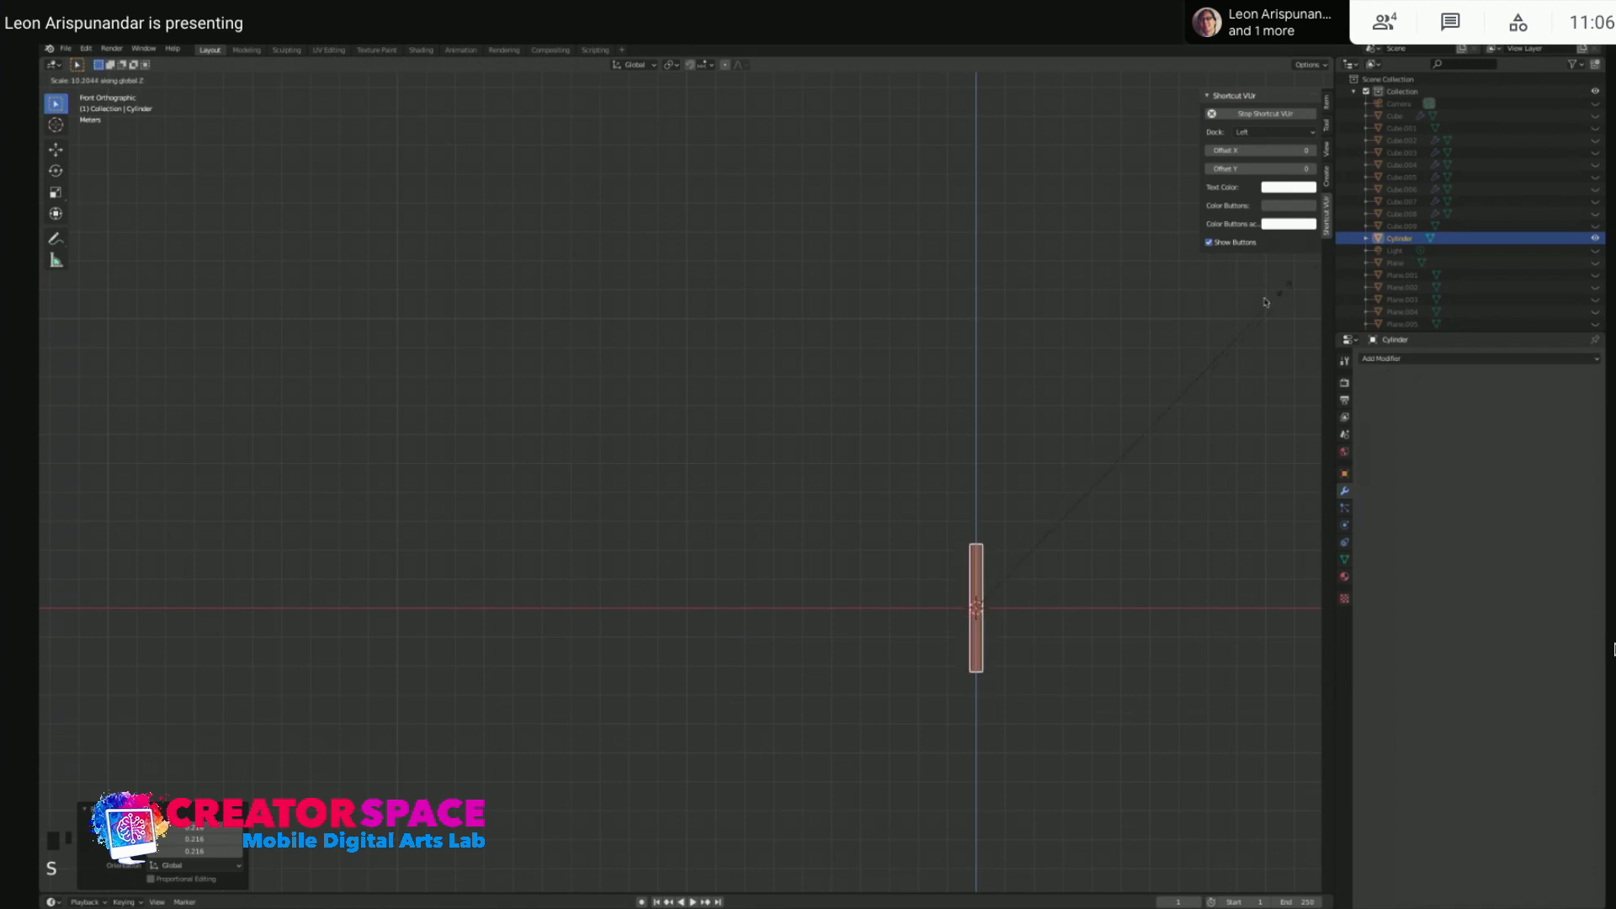
left_click(1229, 334)
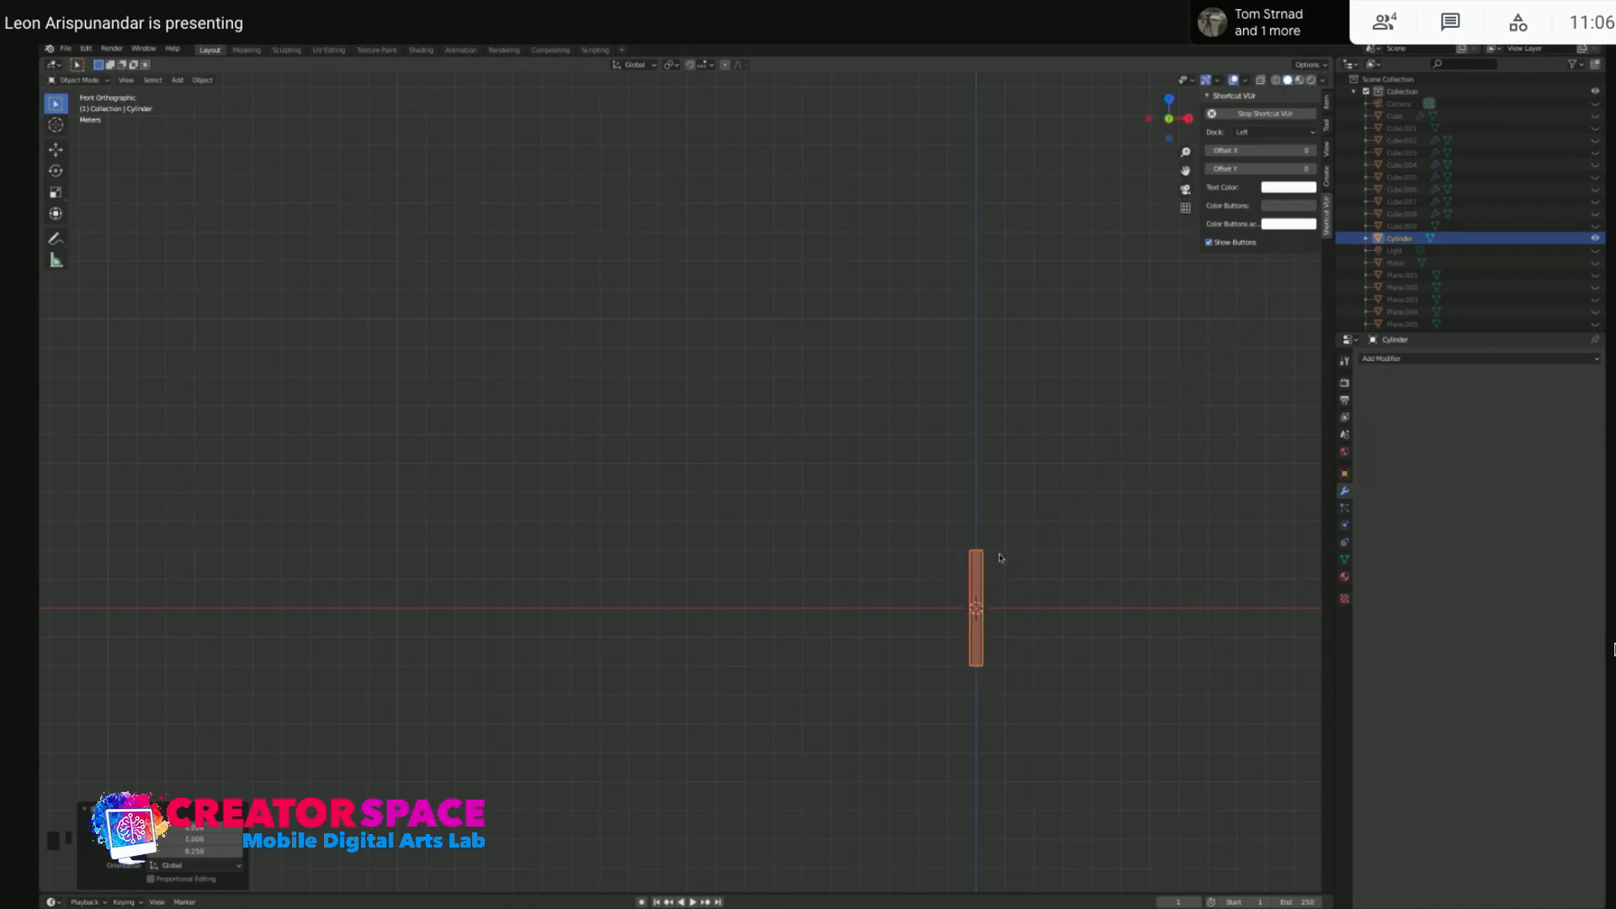
key("s")
key("z")
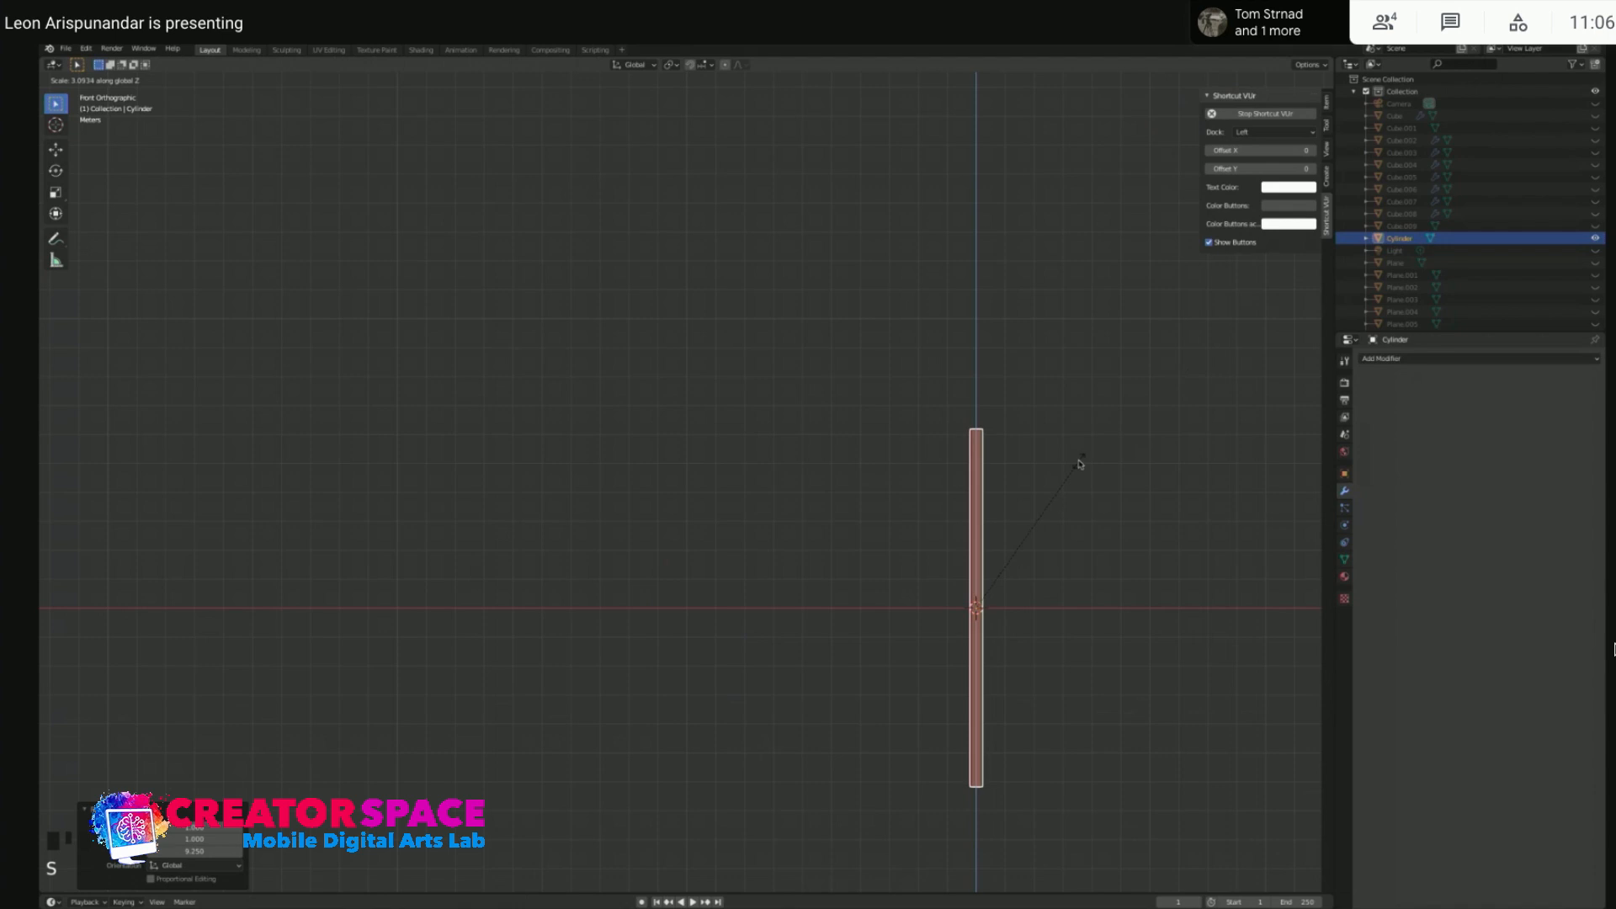
left_click(1080, 463)
key("g")
left_click(1018, 392)
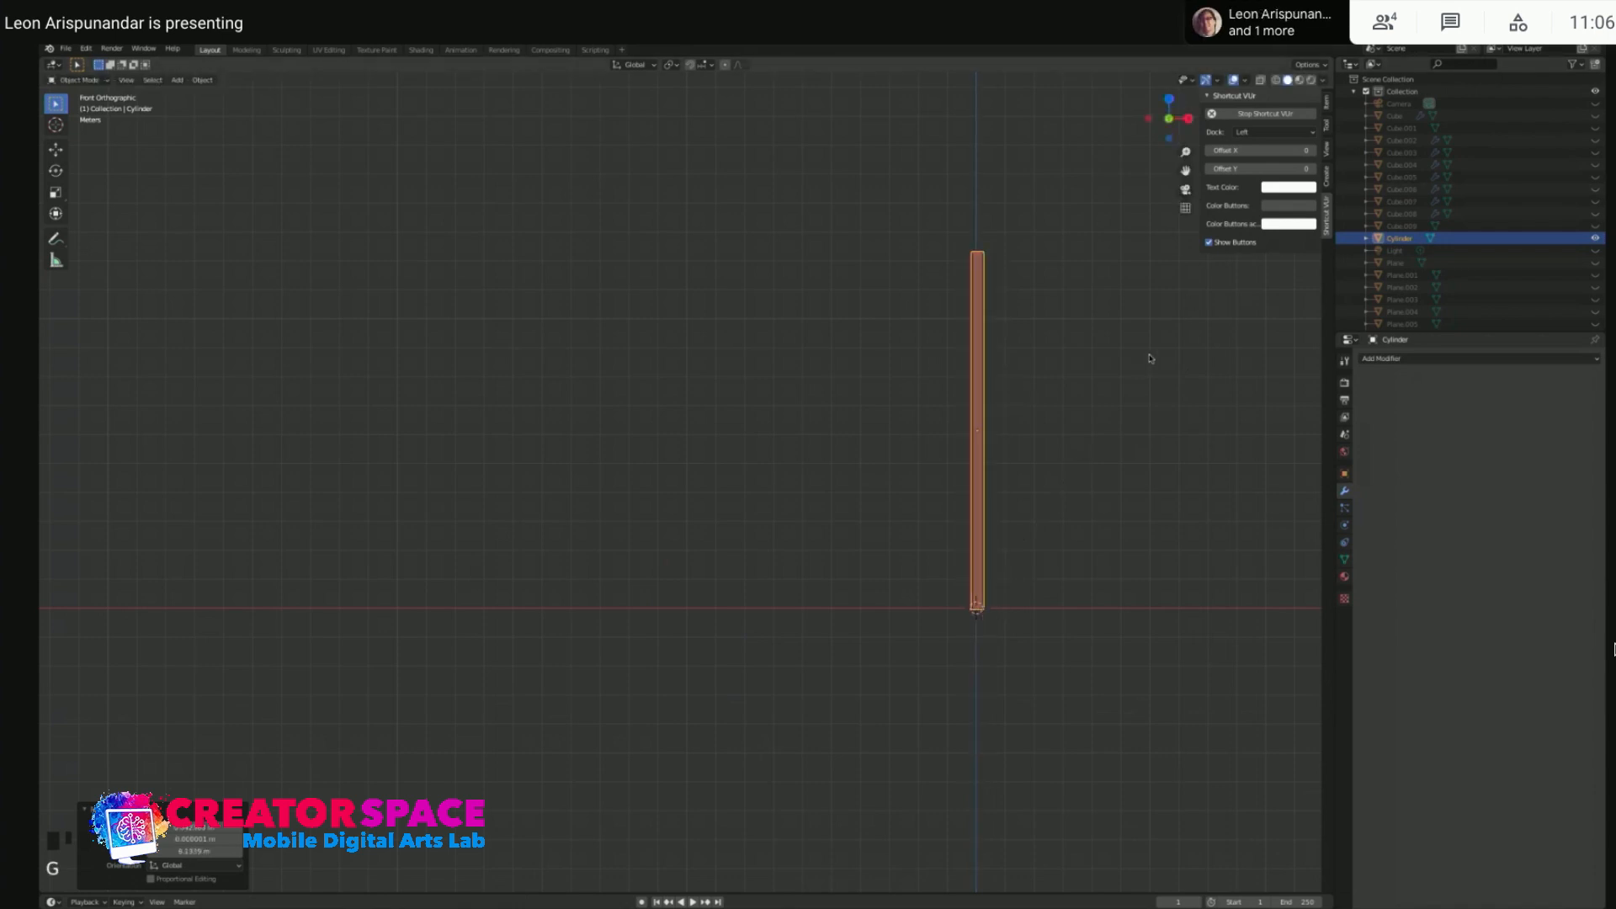
- Unhide the whole scene and move only the pole along the sidewalk to the door side of the house
key("alt+h")
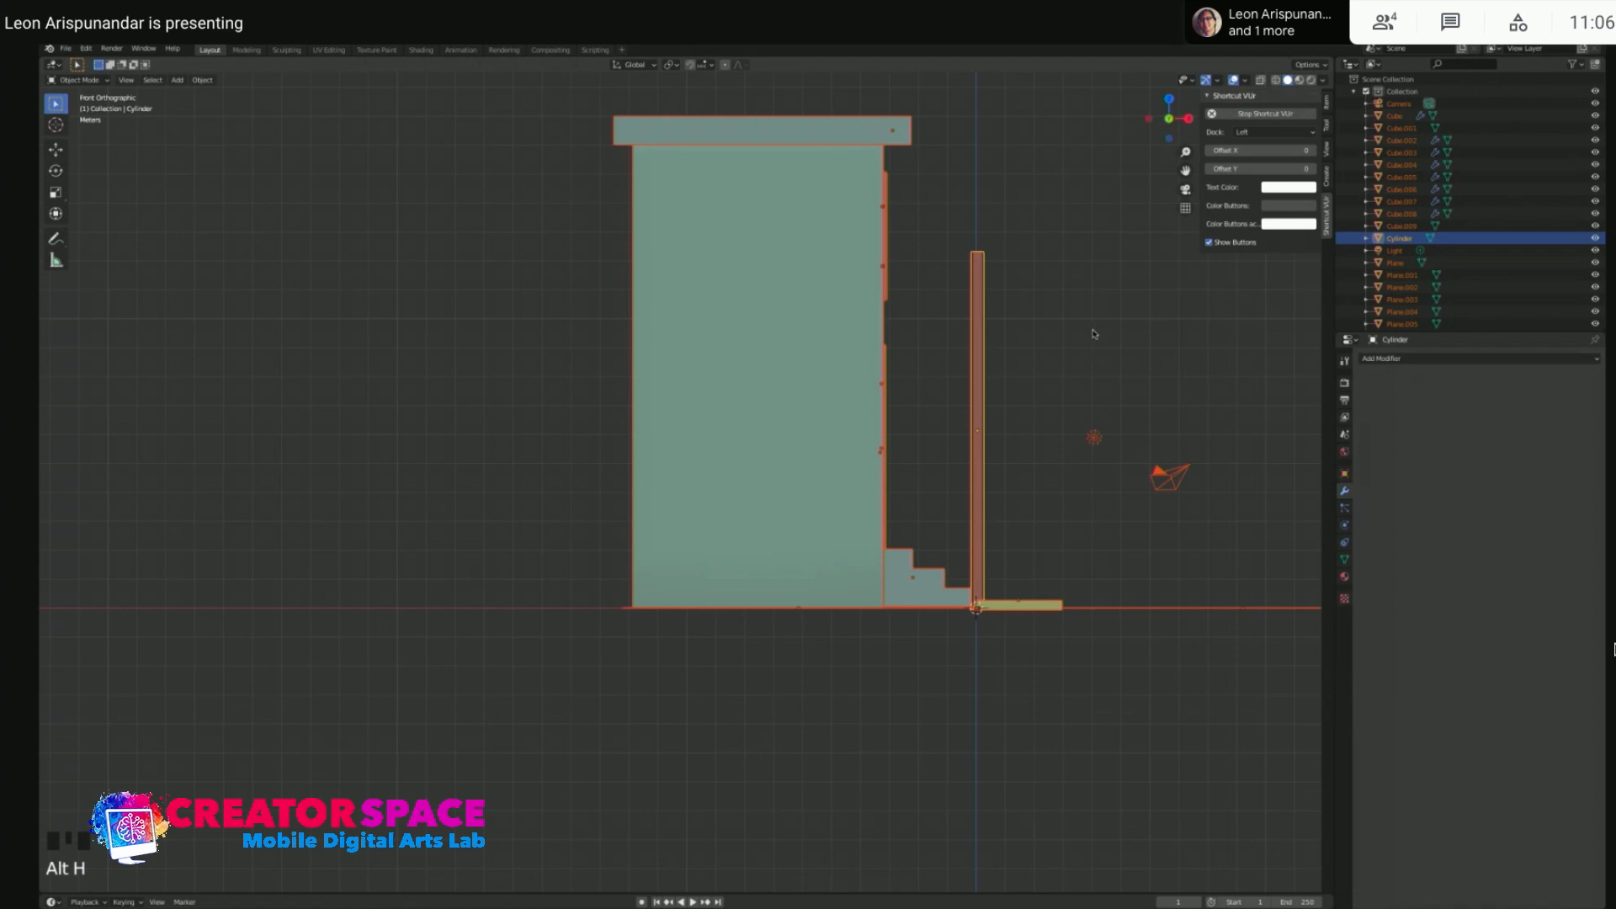
middle_click_drag(1094, 334, 960, 368)
scroll(716, 478, "down", 2)
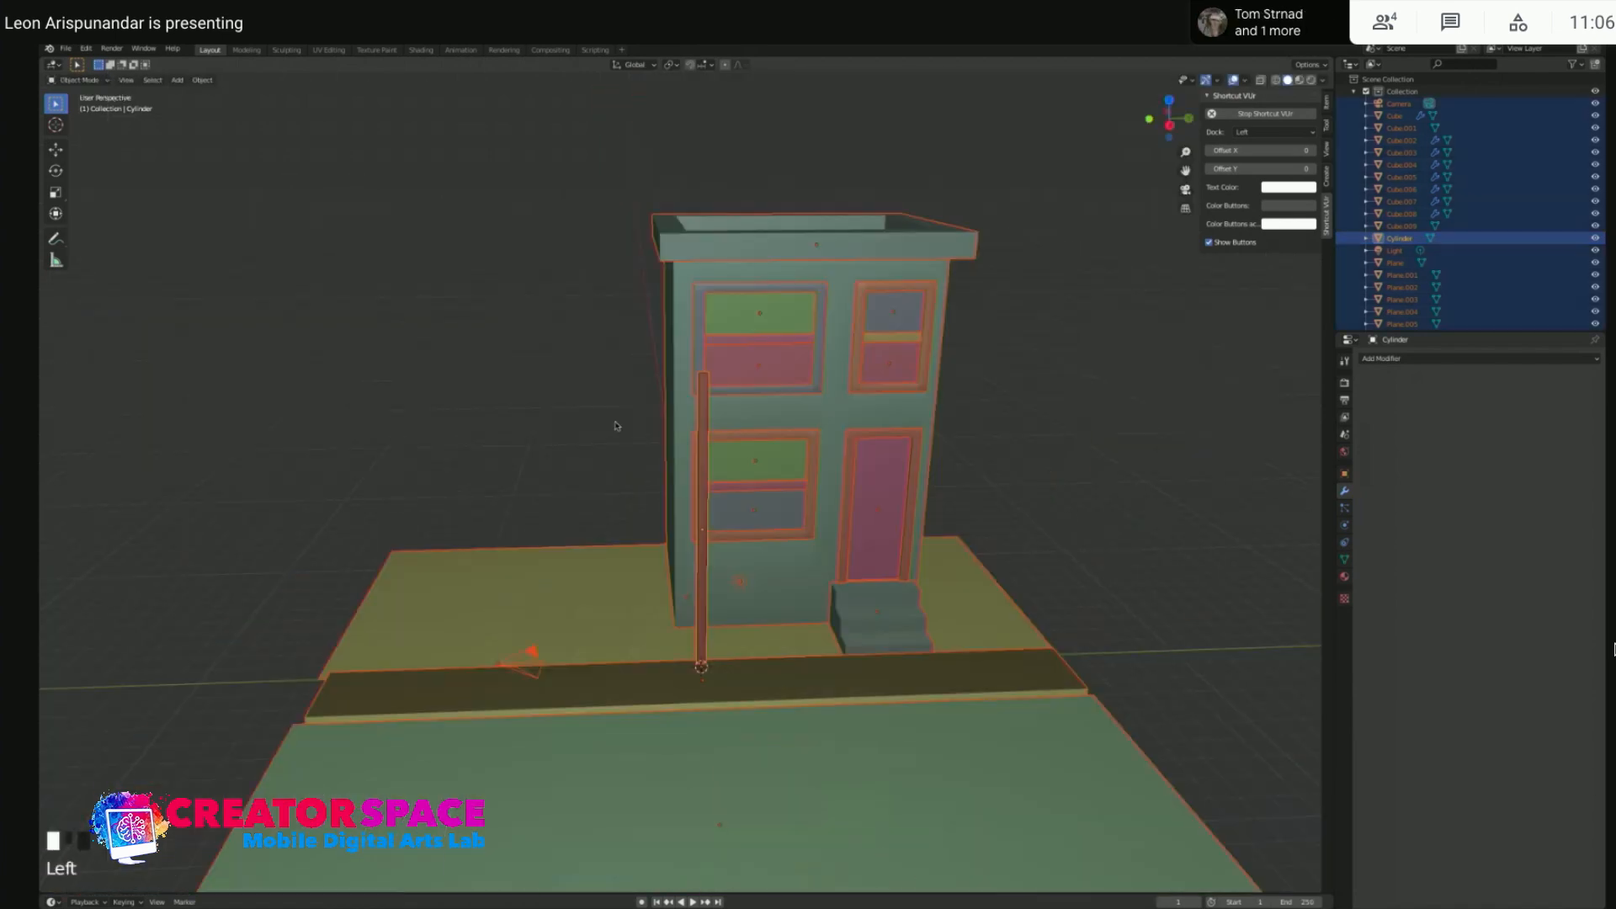
left_click(702, 446)
left_click_drag(702, 446, 995, 448)
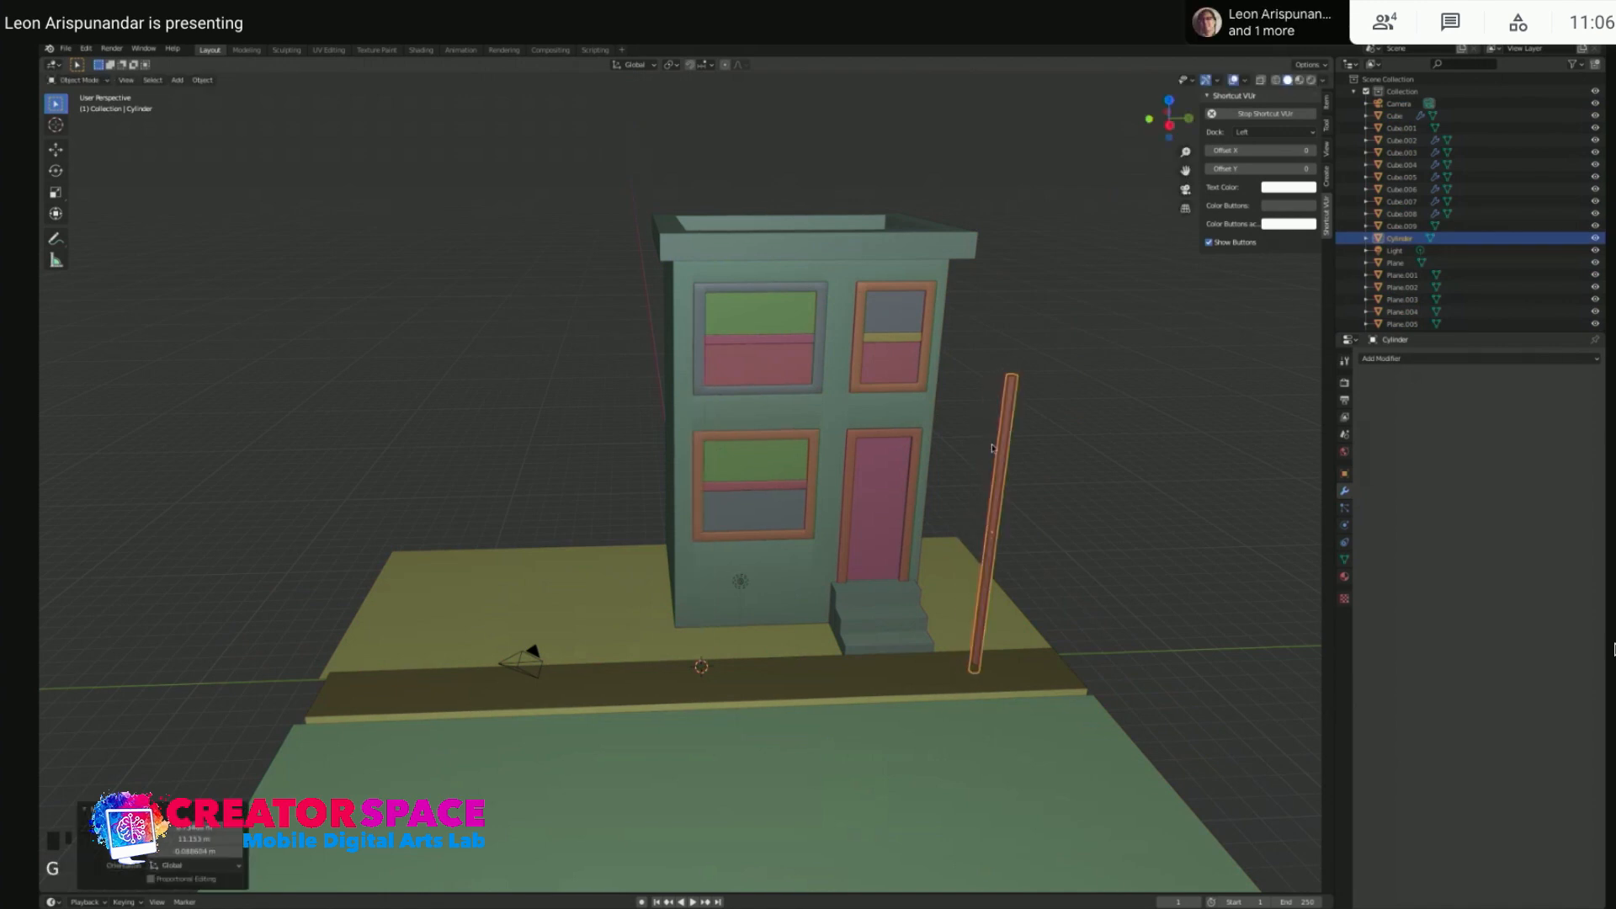
- Shorten the pole along Z to about 0.62 and lower it about 2.1 m back onto the sidewalk
middle_click_drag(1094, 505, 1010, 422)
key("s")
key("z")
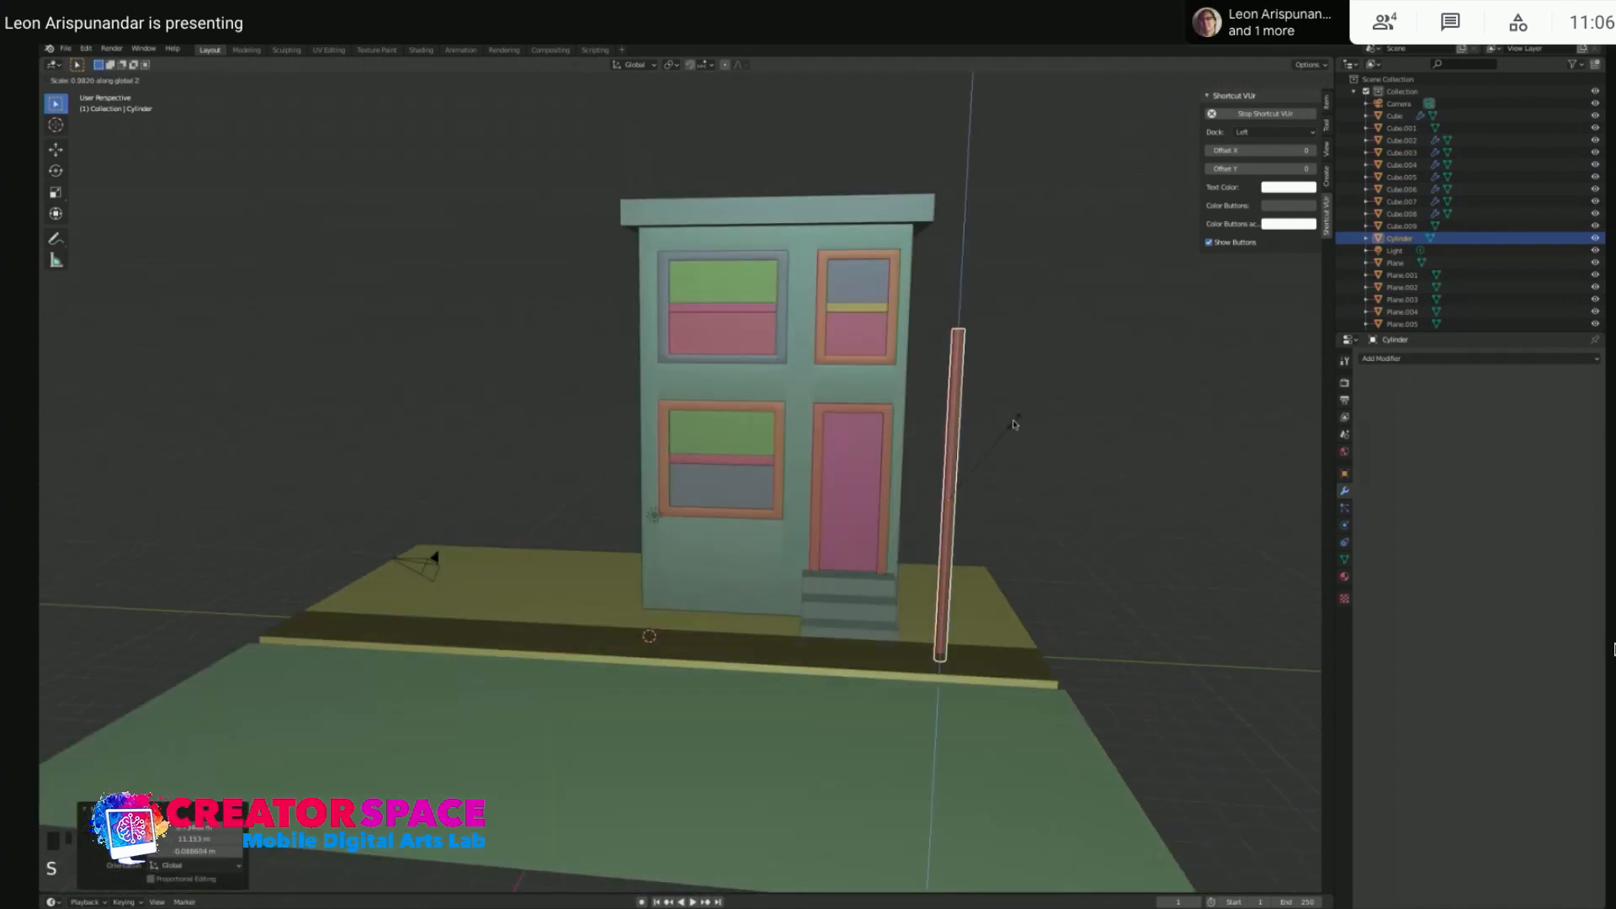
left_click(981, 445)
key("g")
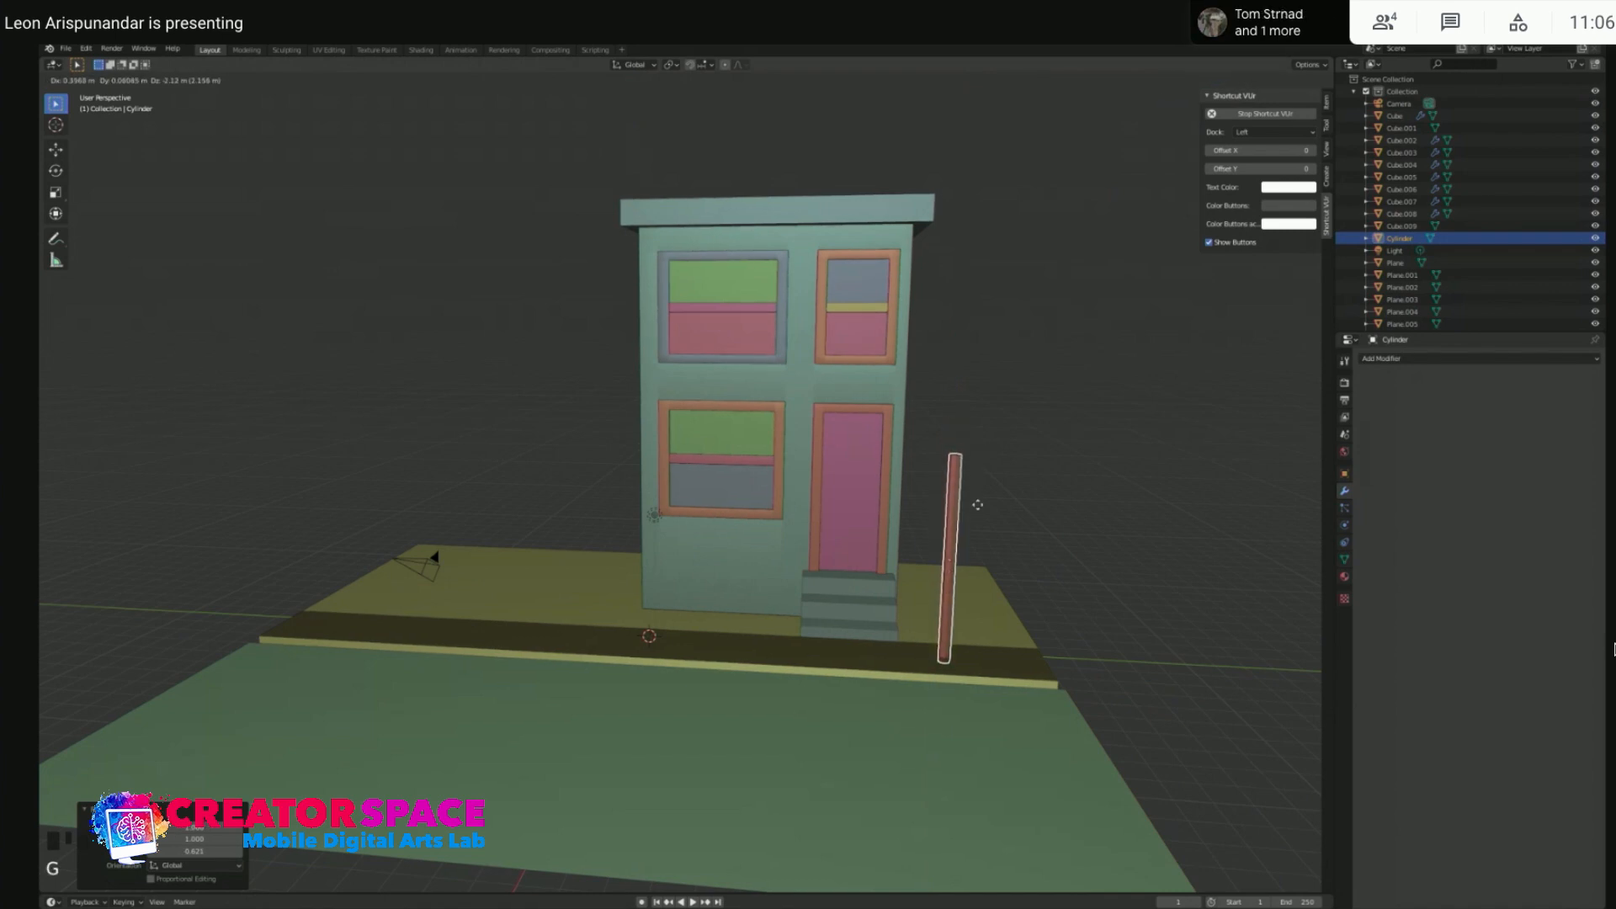
left_click(977, 504)
- Scale the pole down slightly and uniformly in two passes to suit the house's proportions
middle_click_drag(1067, 481, 1042, 472)
left_click(1015, 461)
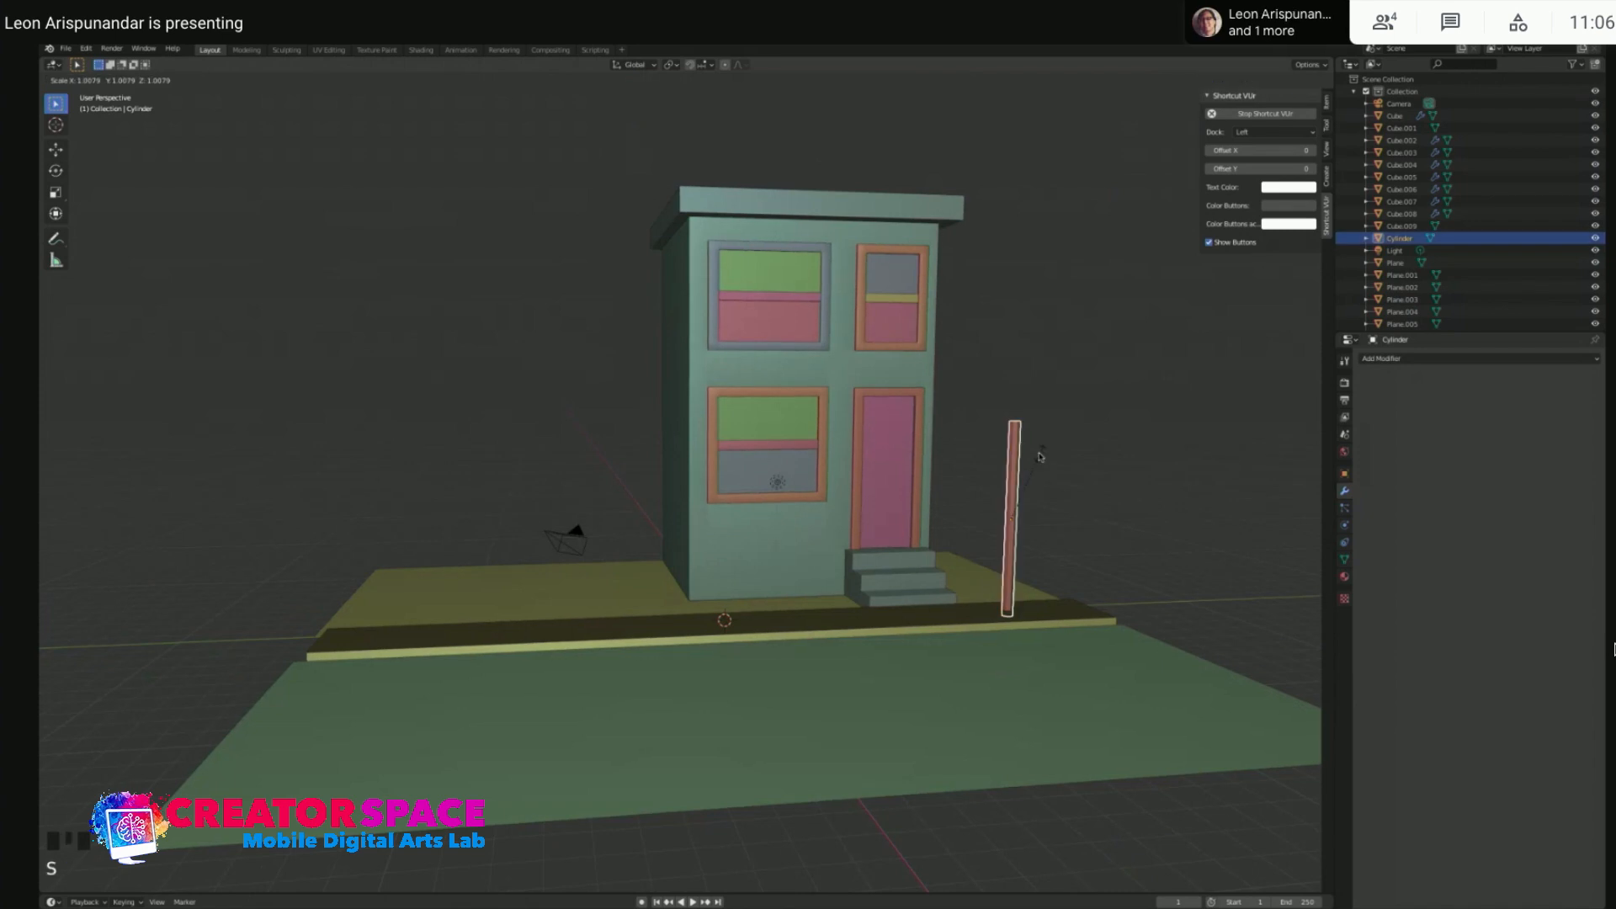
key("s")
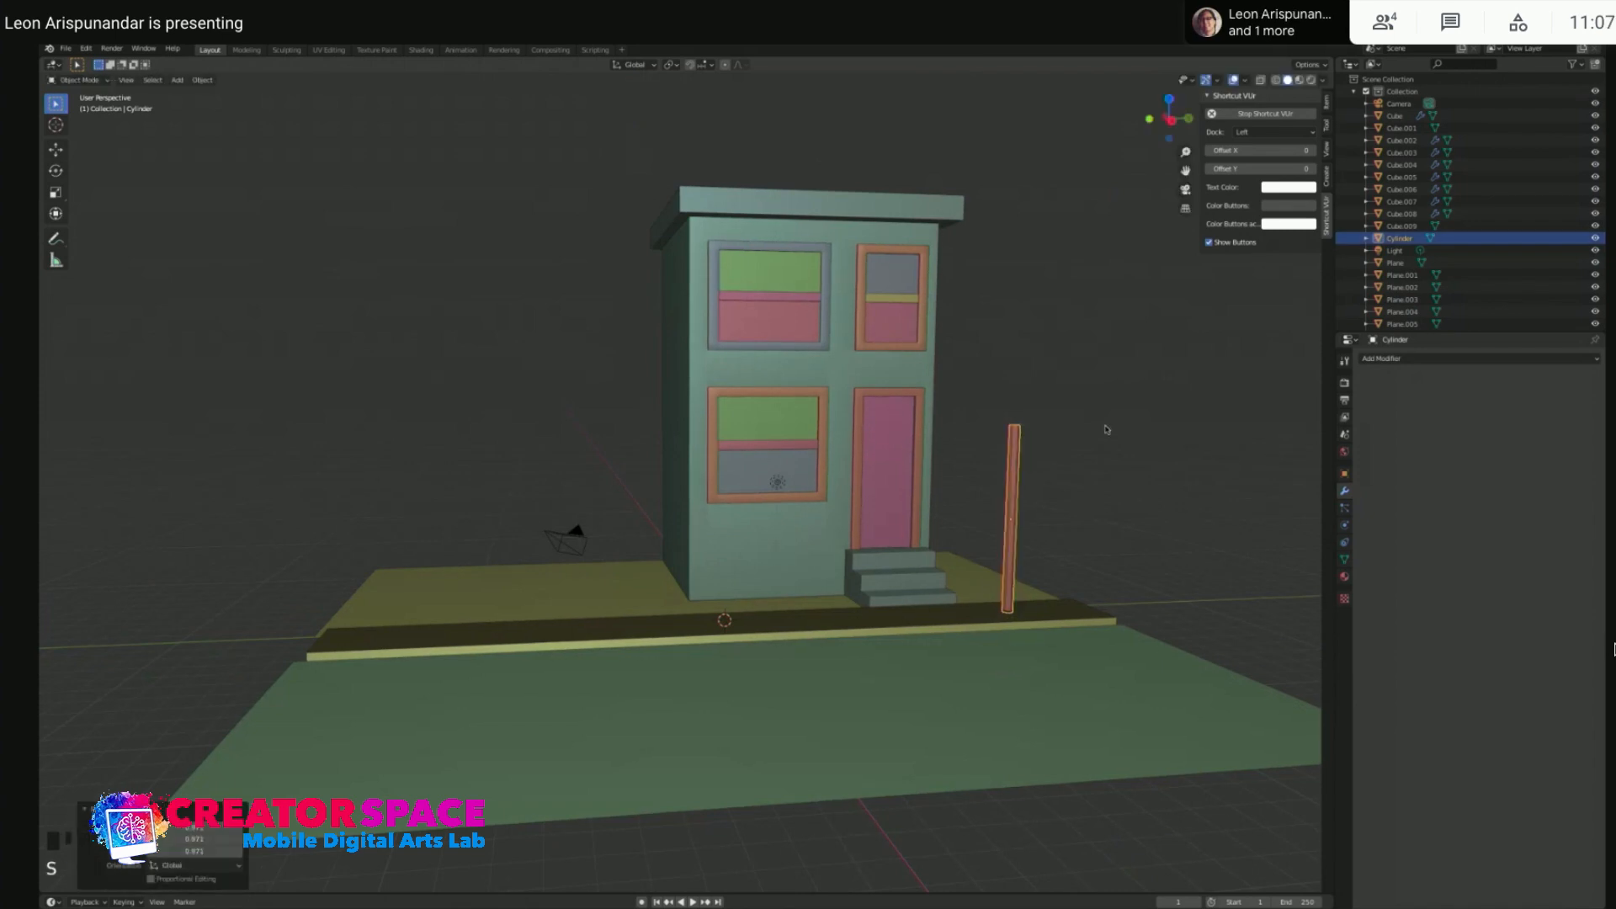
middle_click_drag(1105, 430, 1033, 446)
key("s")
left_click(866, 483)
- In the right view, move the pole about 0.8 m farther from the house and about 0.4 m down onto the sidewalk, then deselect it
key("KP_1")
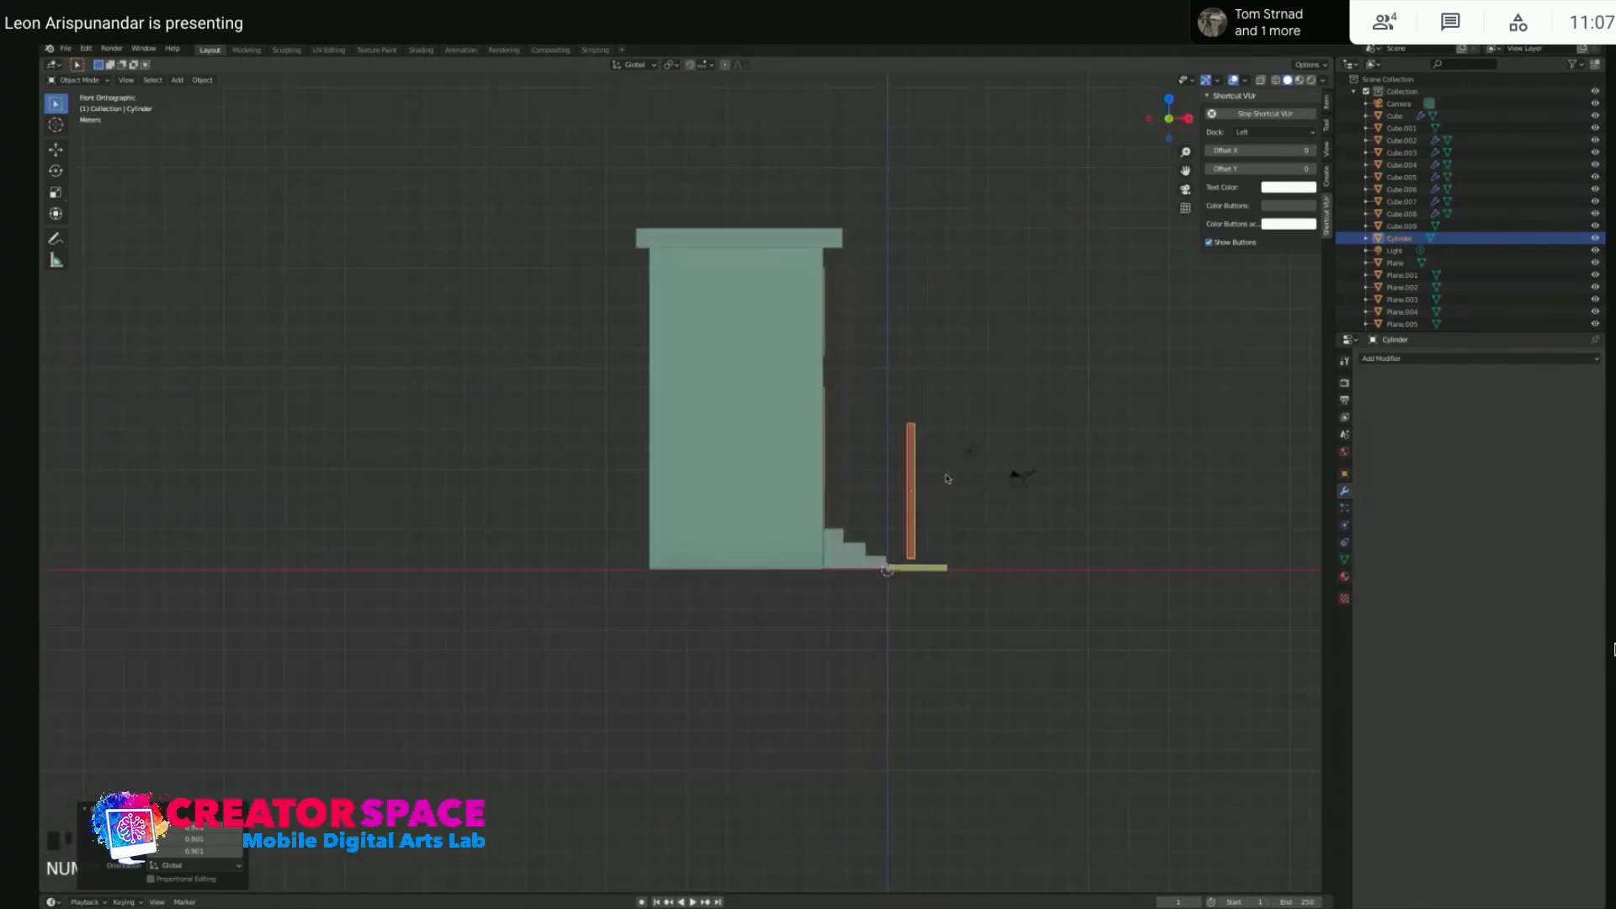
key("KP_3")
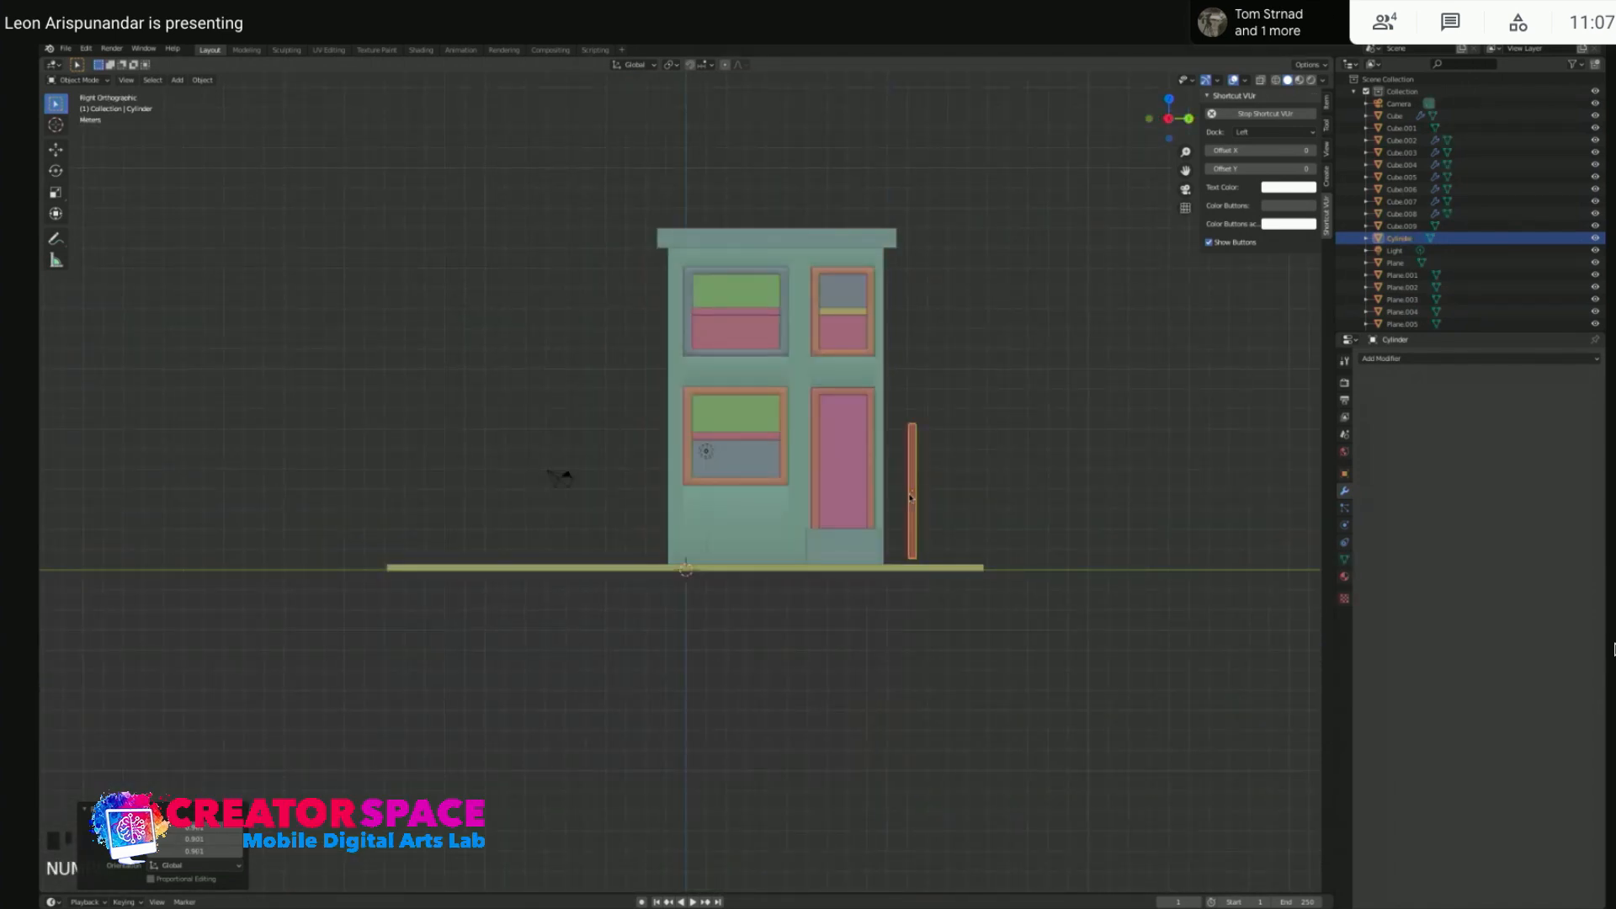
key("g")
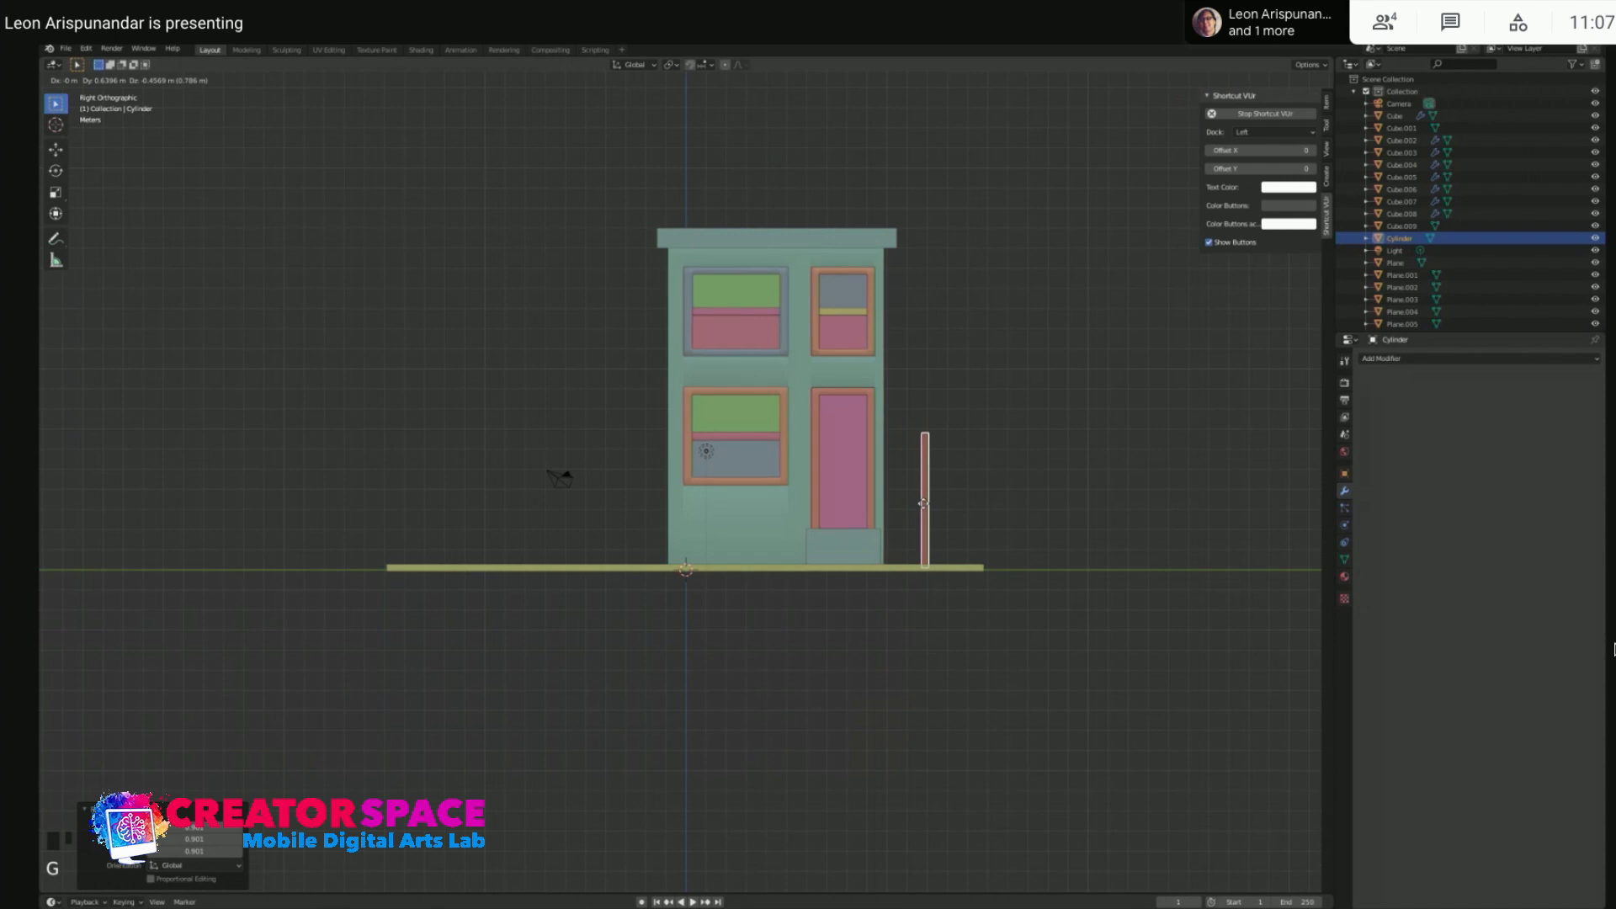
left_click(926, 503)
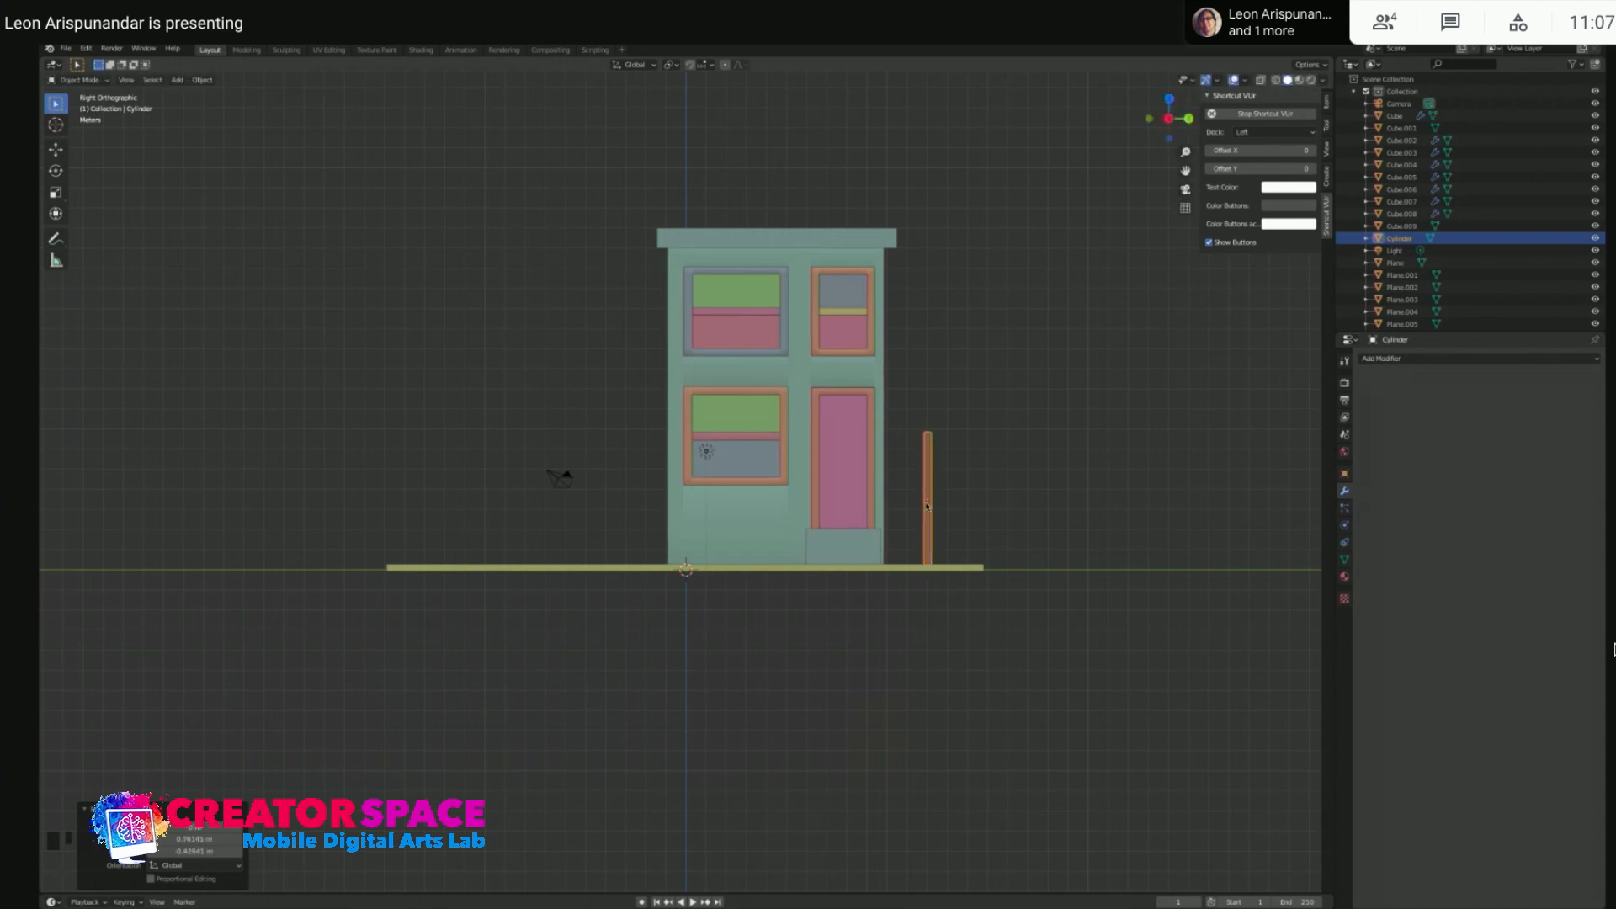
left_click(992, 427)
scroll(1026, 436, "up", 2)
middle_click_drag(1066, 342, 448, 438)
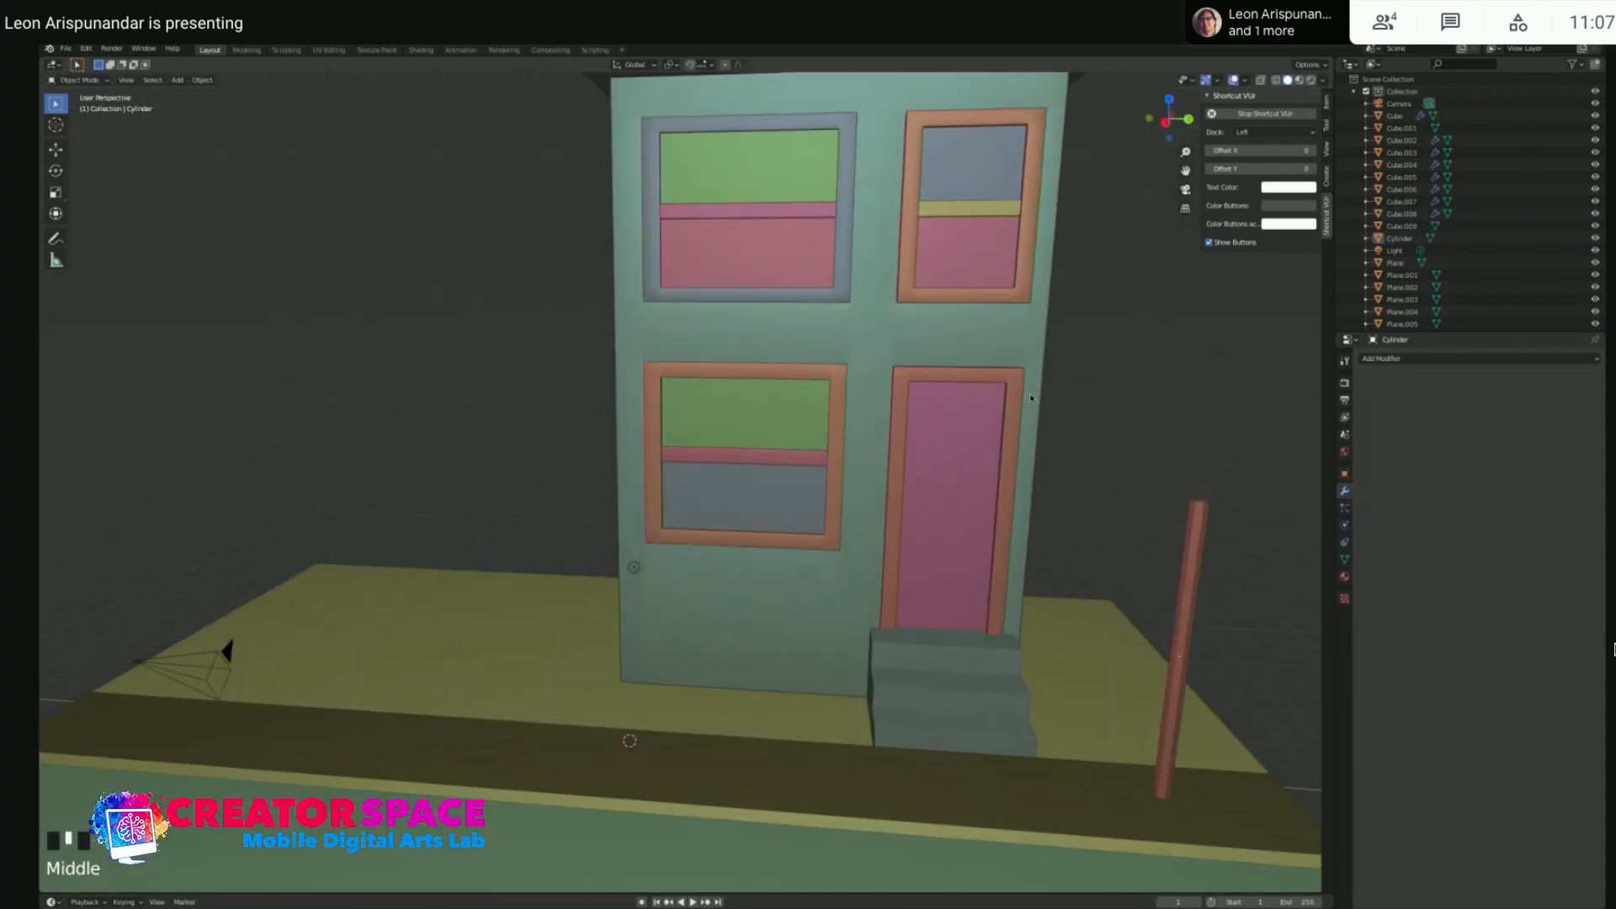
- Select the entire house, ground planes, camera and light without the pole and hide them
scroll(447, 439, "down", 3)
left_click(469, 414)
left_click_drag(477, 403, 861, 784)
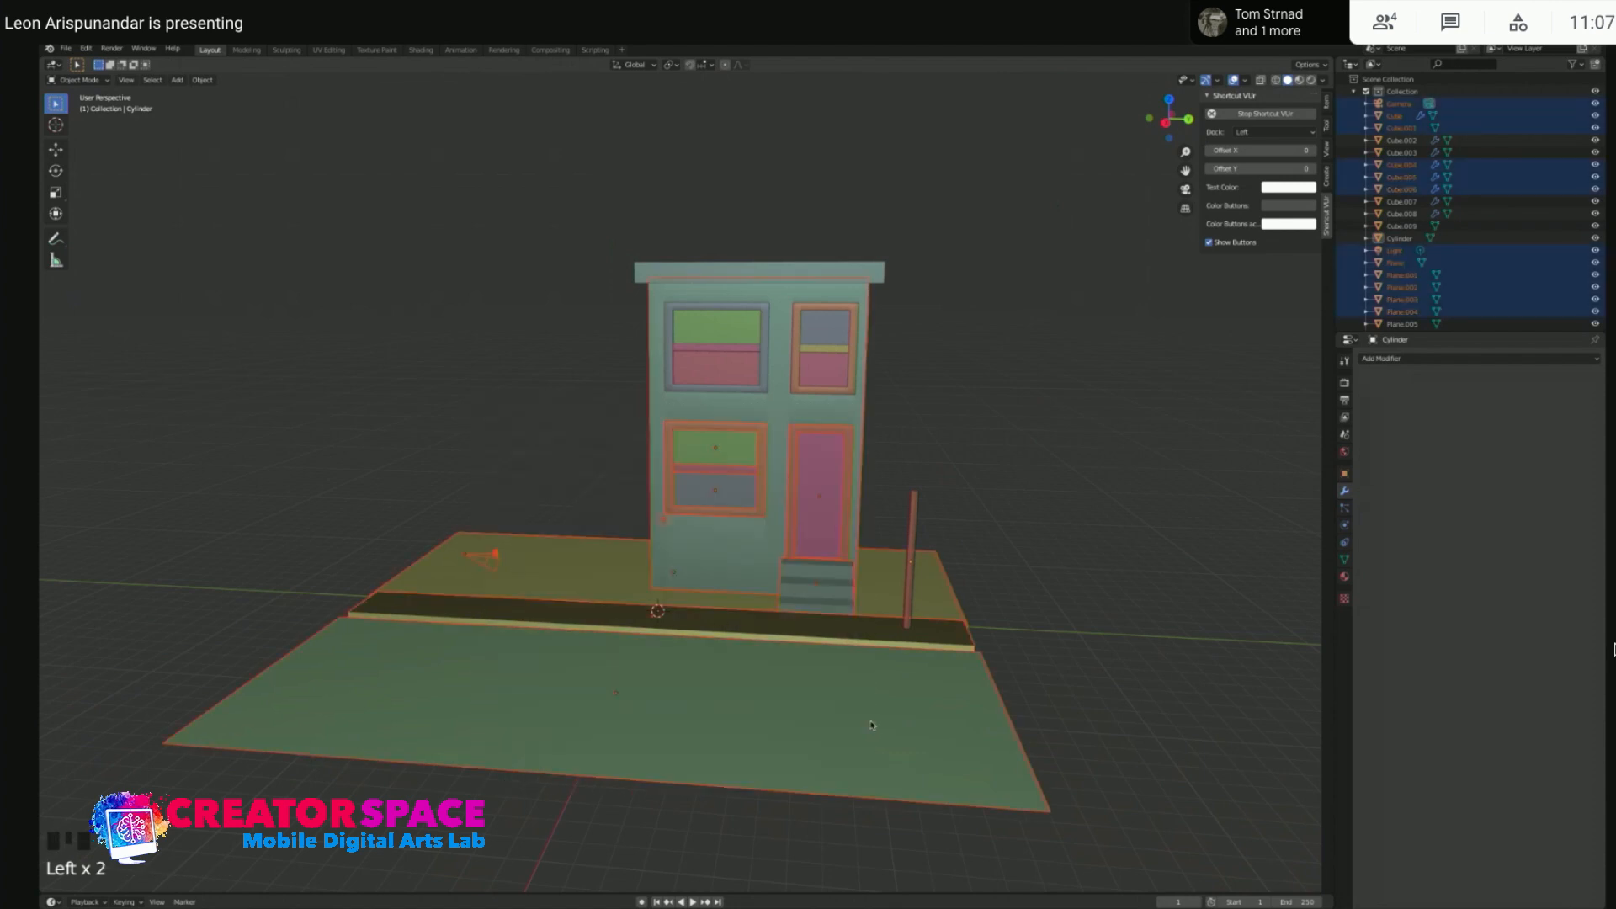
key("h")
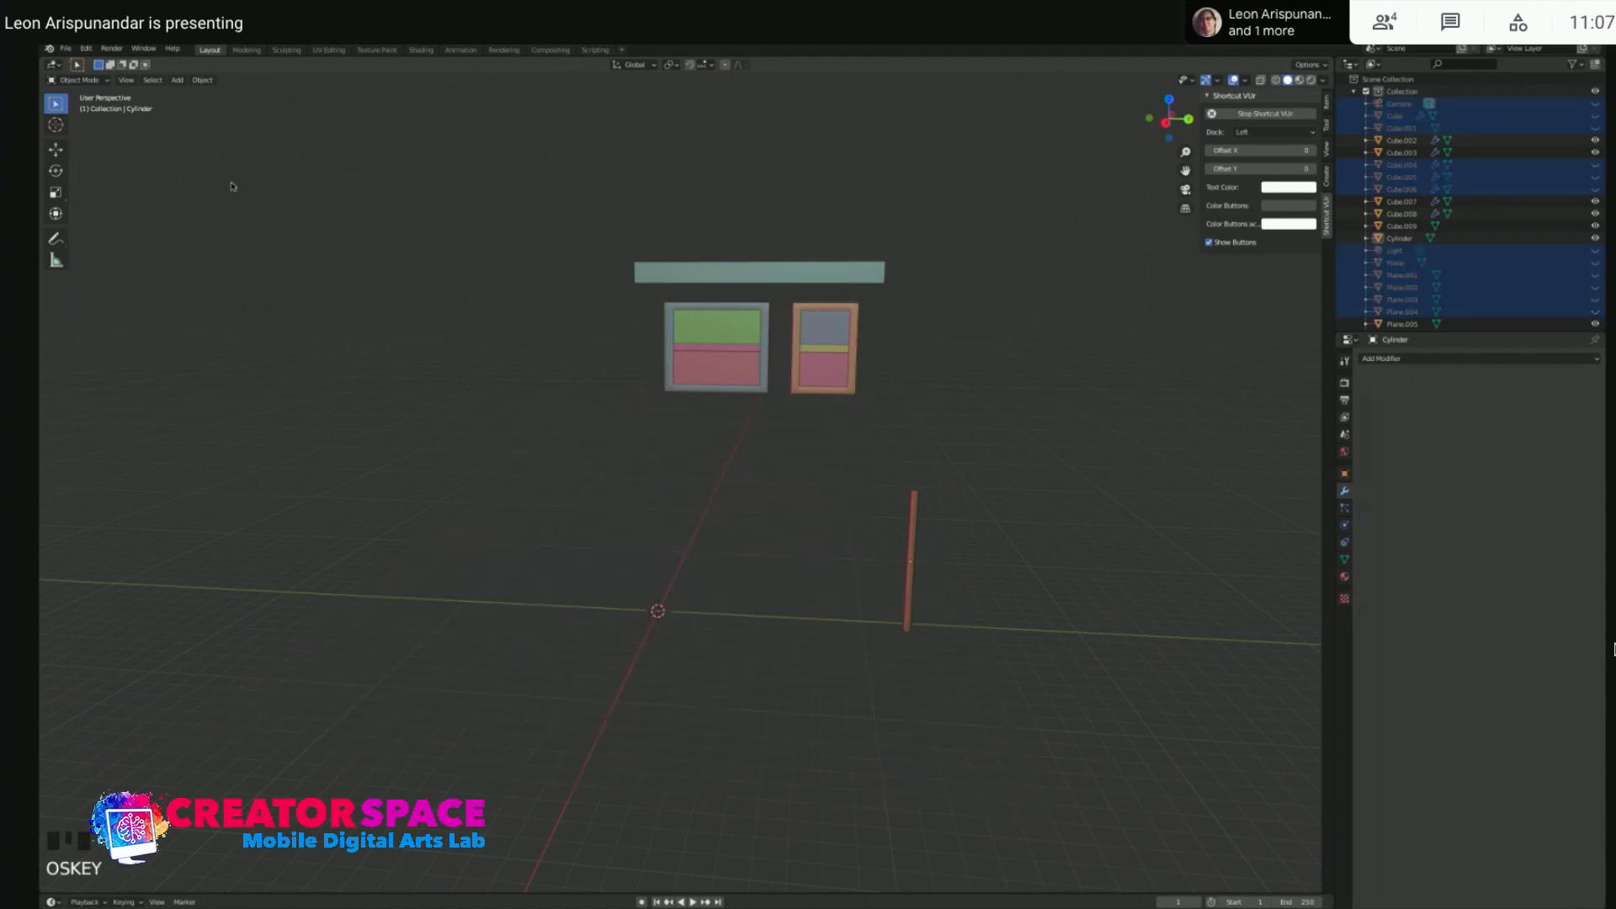
key("ctrl+z")
left_click_drag(264, 179, 1144, 867, "shift")
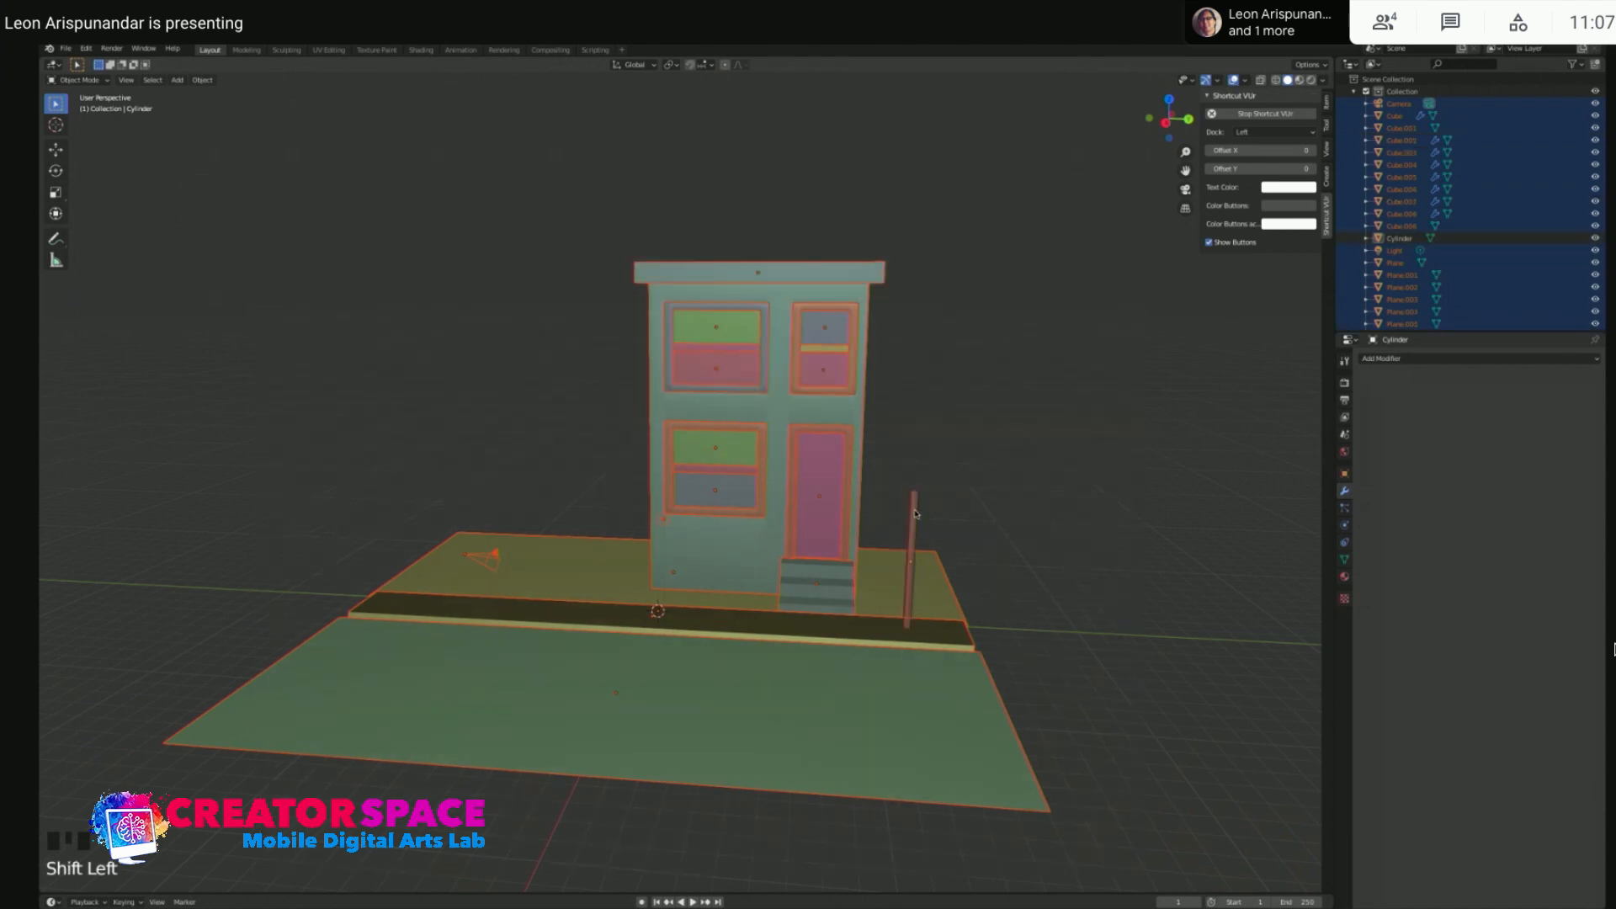
key("h")
- Open the pole in Edit Mode with vertex selection and X-ray, and select its bottom ring of vertices
left_click(915, 513)
middle_click_drag(1046, 539, 799, 472)
scroll(1049, 522, "up", 2)
scroll(710, 360, "up", 4)
scroll(739, 359, "down", 2)
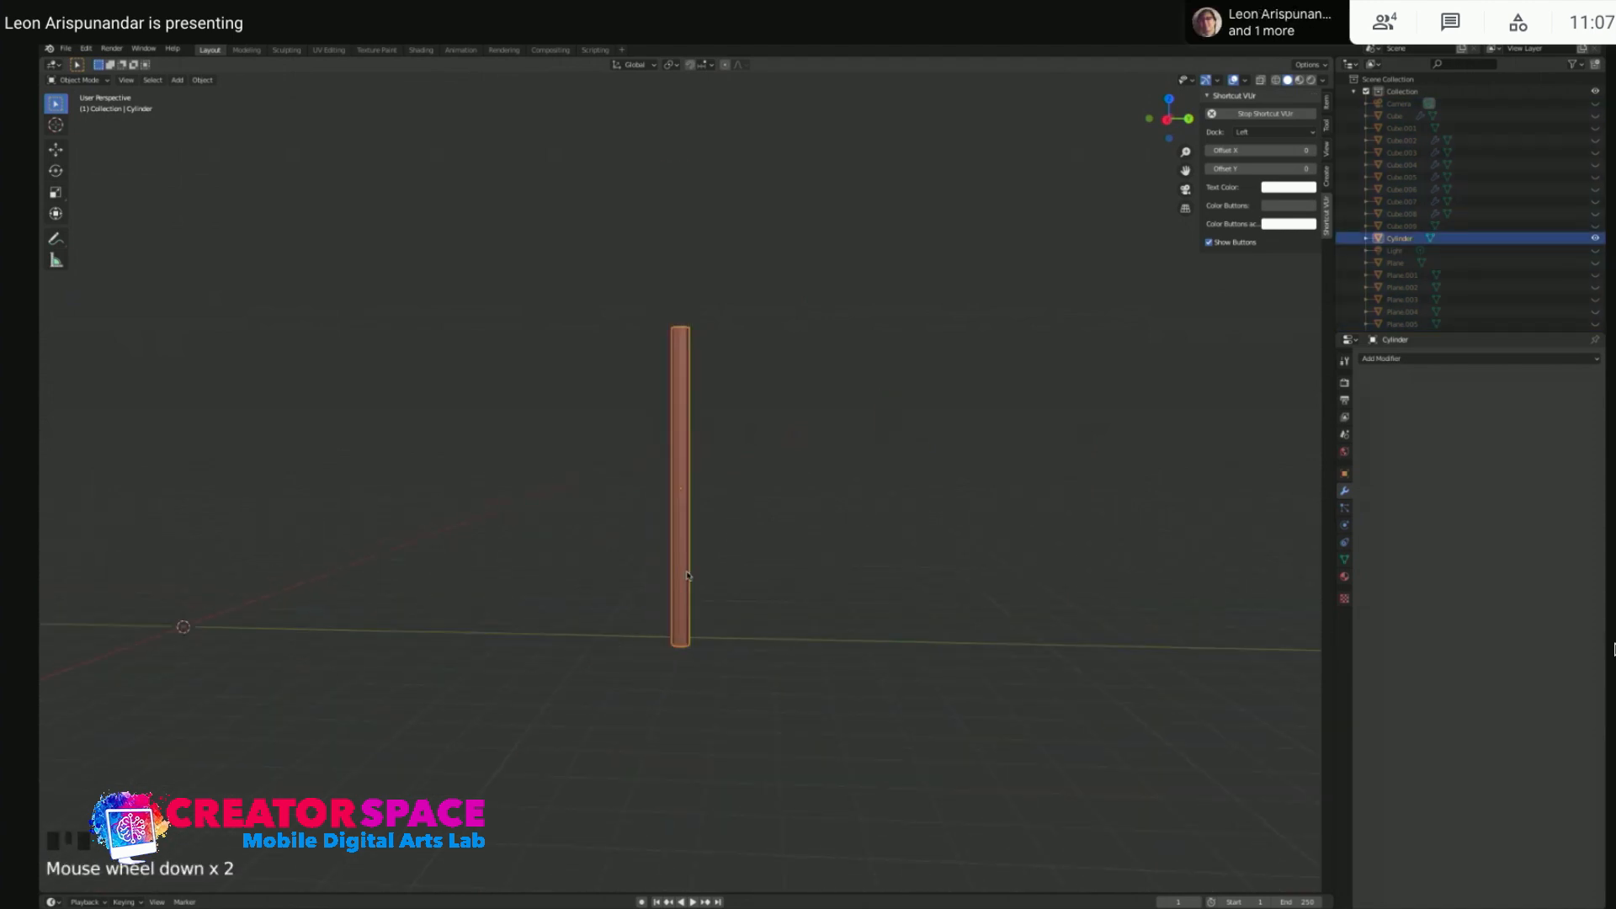
left_click(683, 621)
key("Tab")
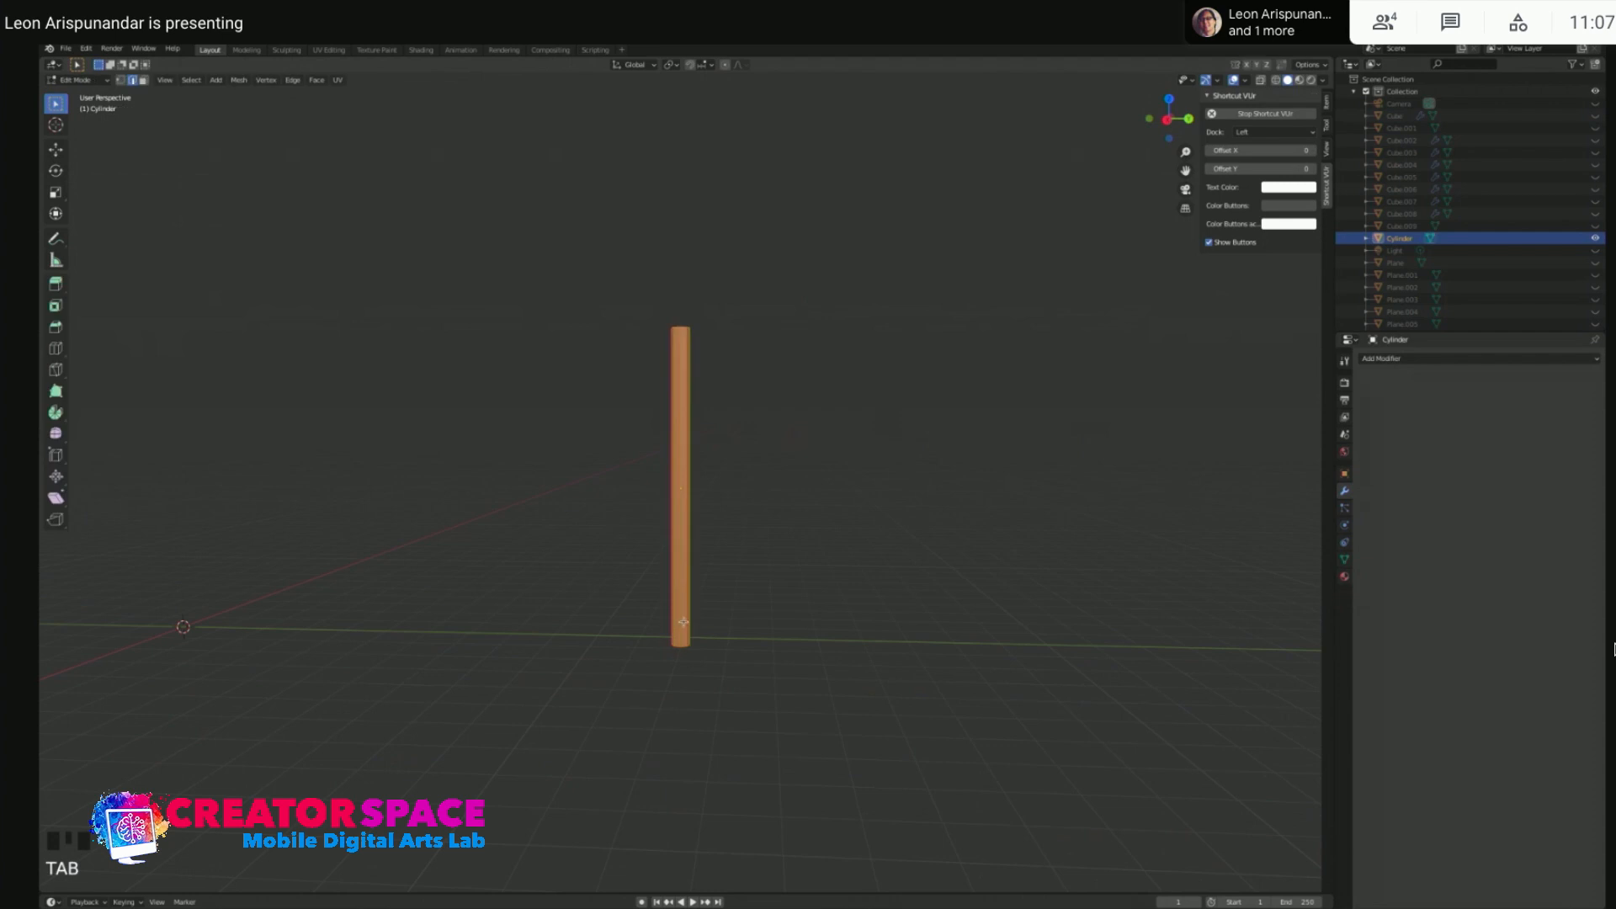
key("1")
key("alt+z")
left_click_drag(649, 620, 789, 668)
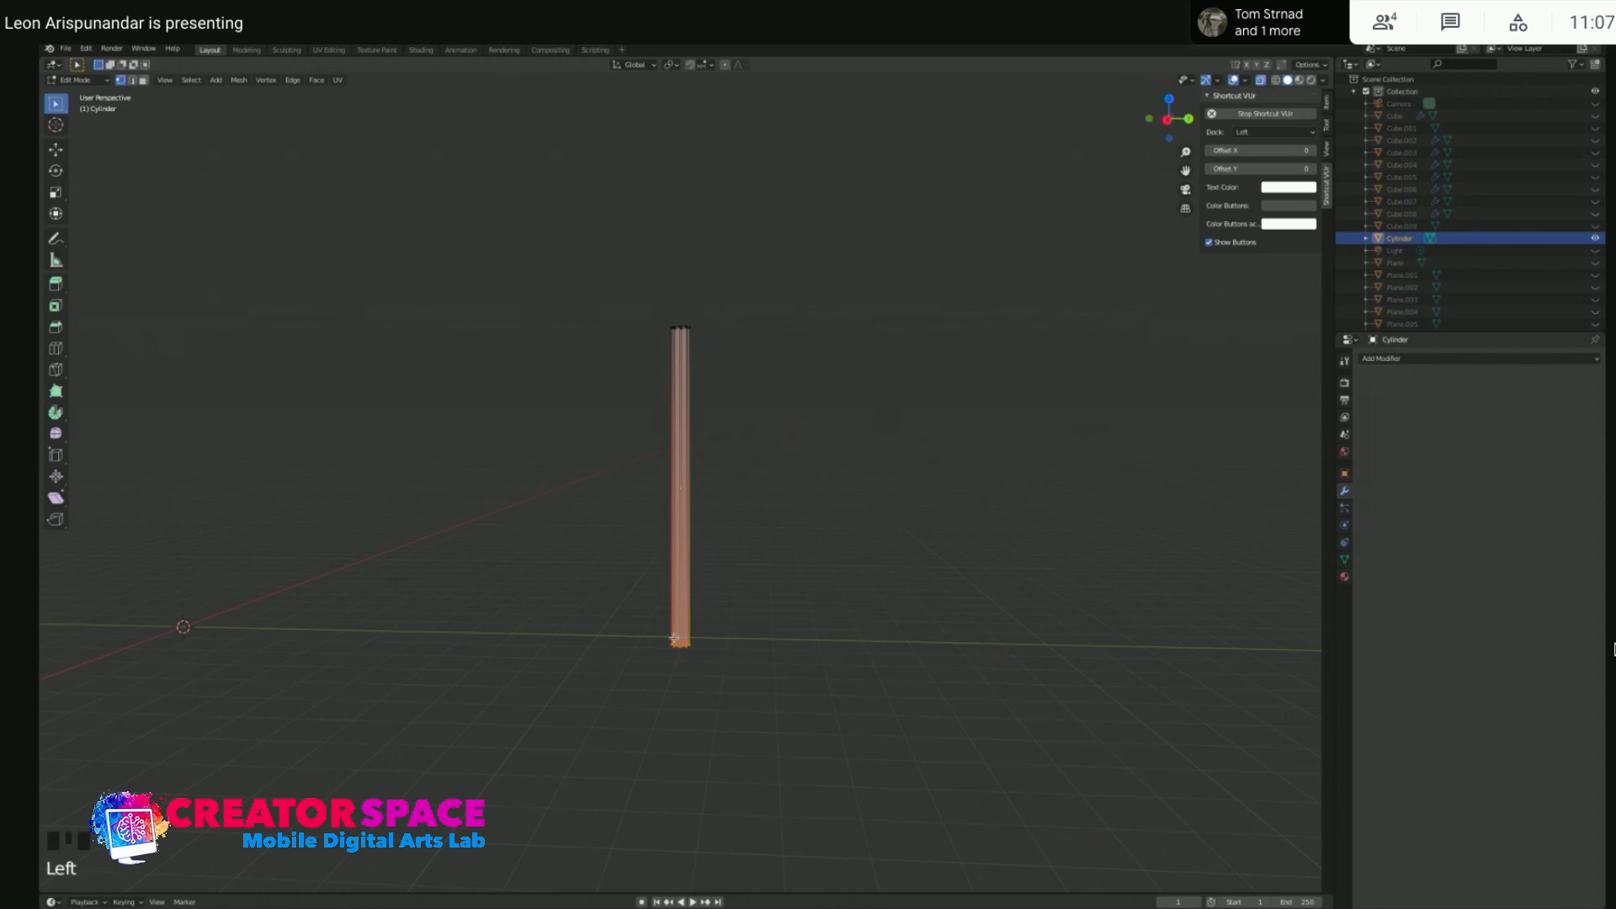
- Add one loop cut around the pole in the right view and slide it to about one fifth of the height above the base
key("KP_1")
key("KP_3")
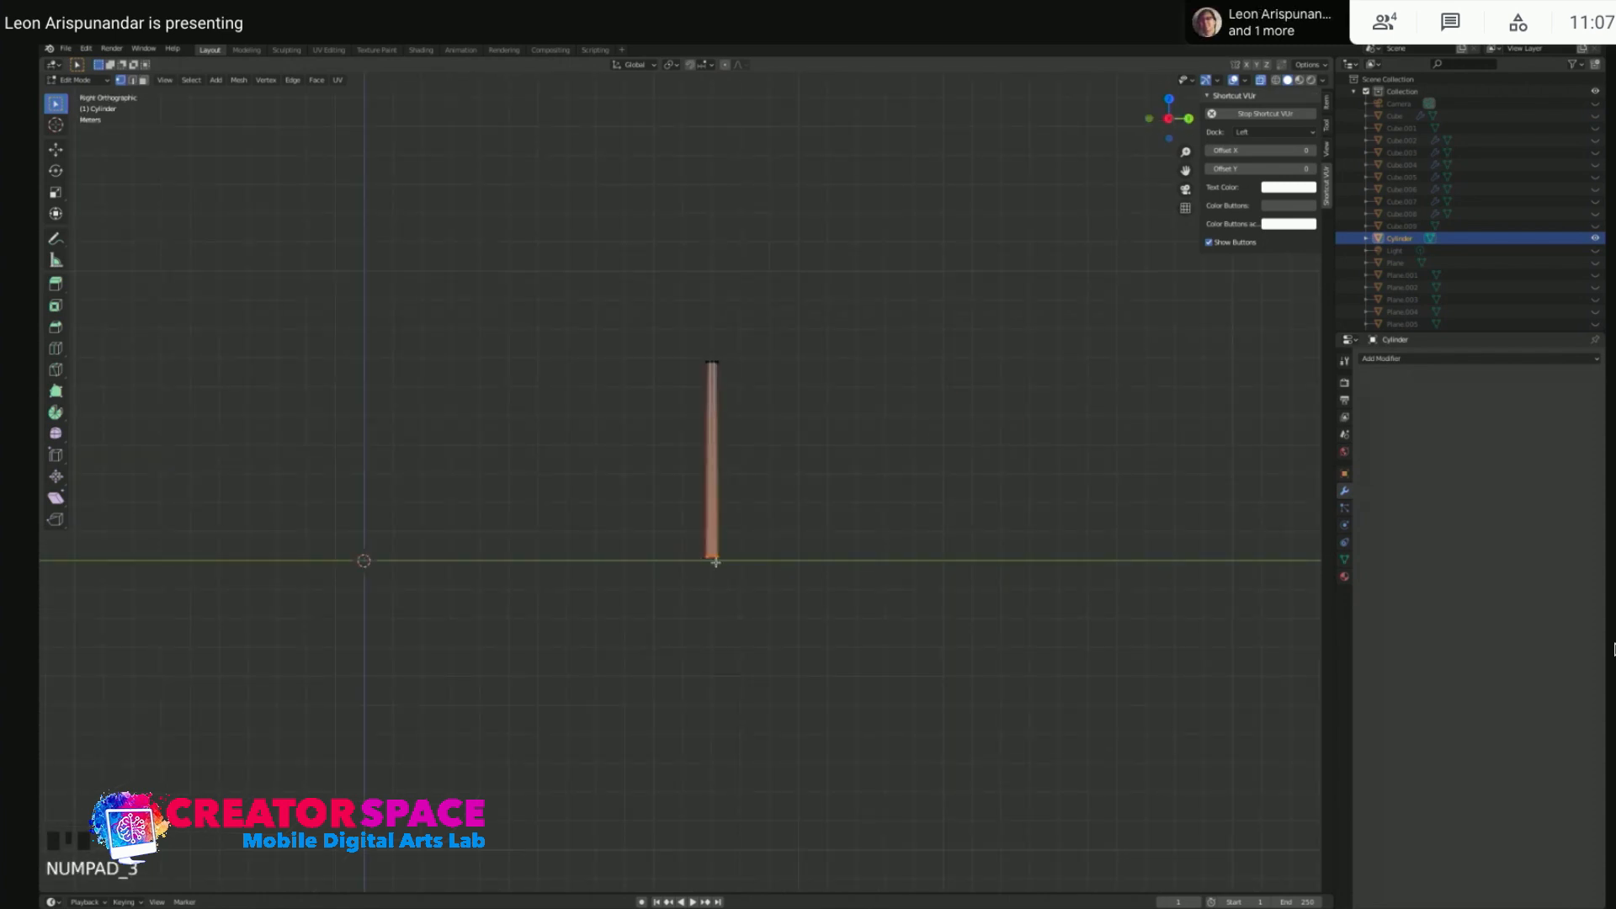
scroll(712, 546, "up", 4)
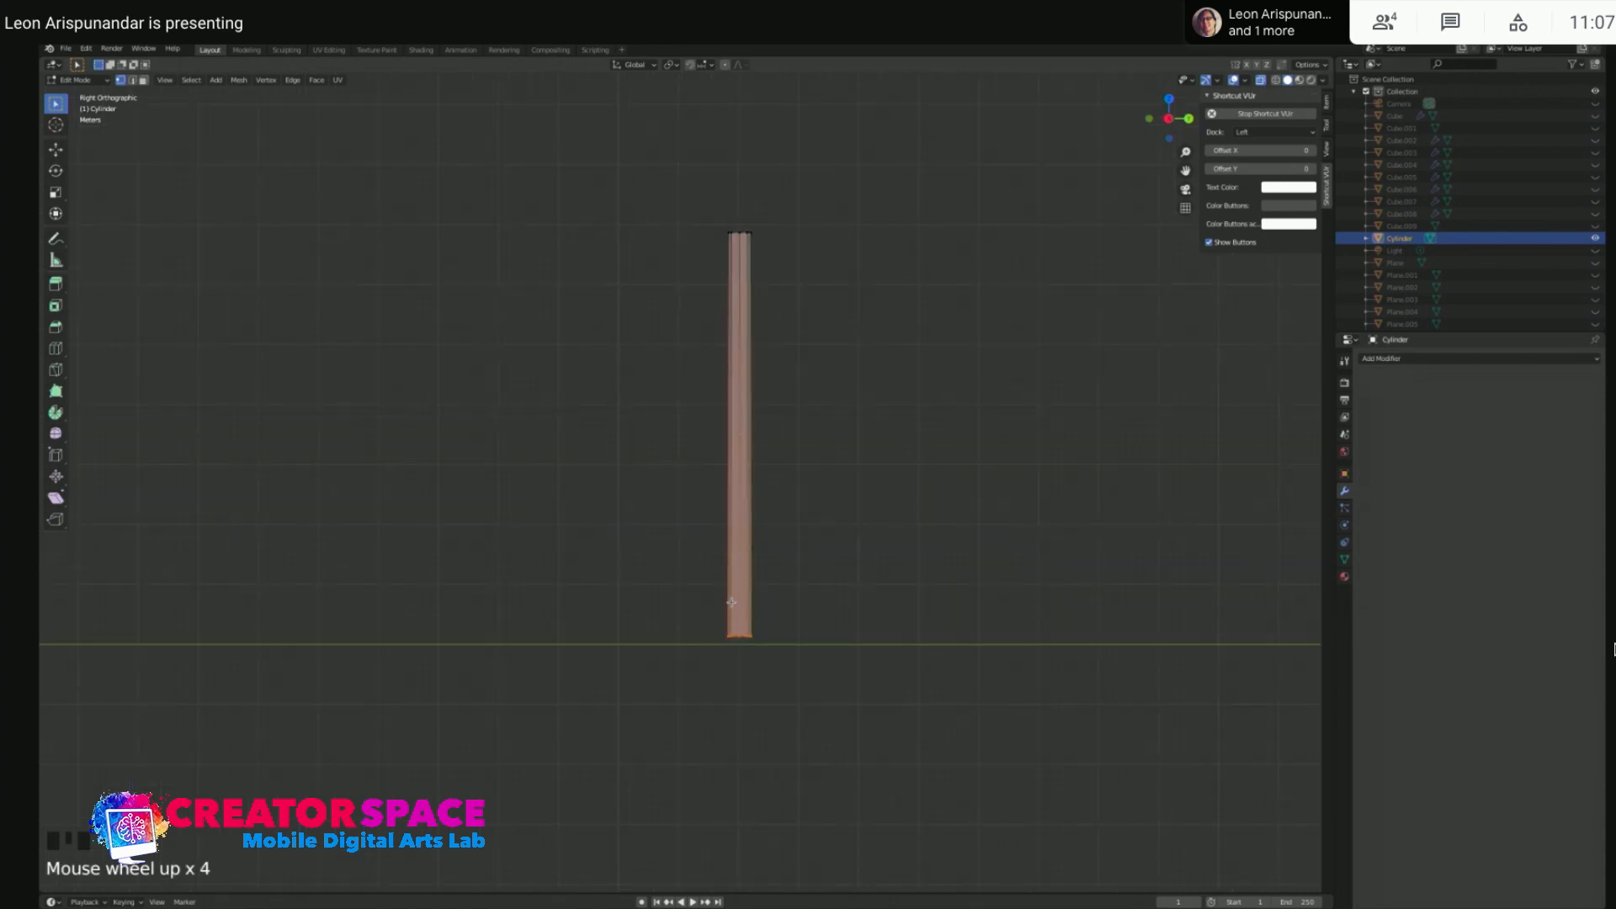
left_click(732, 592)
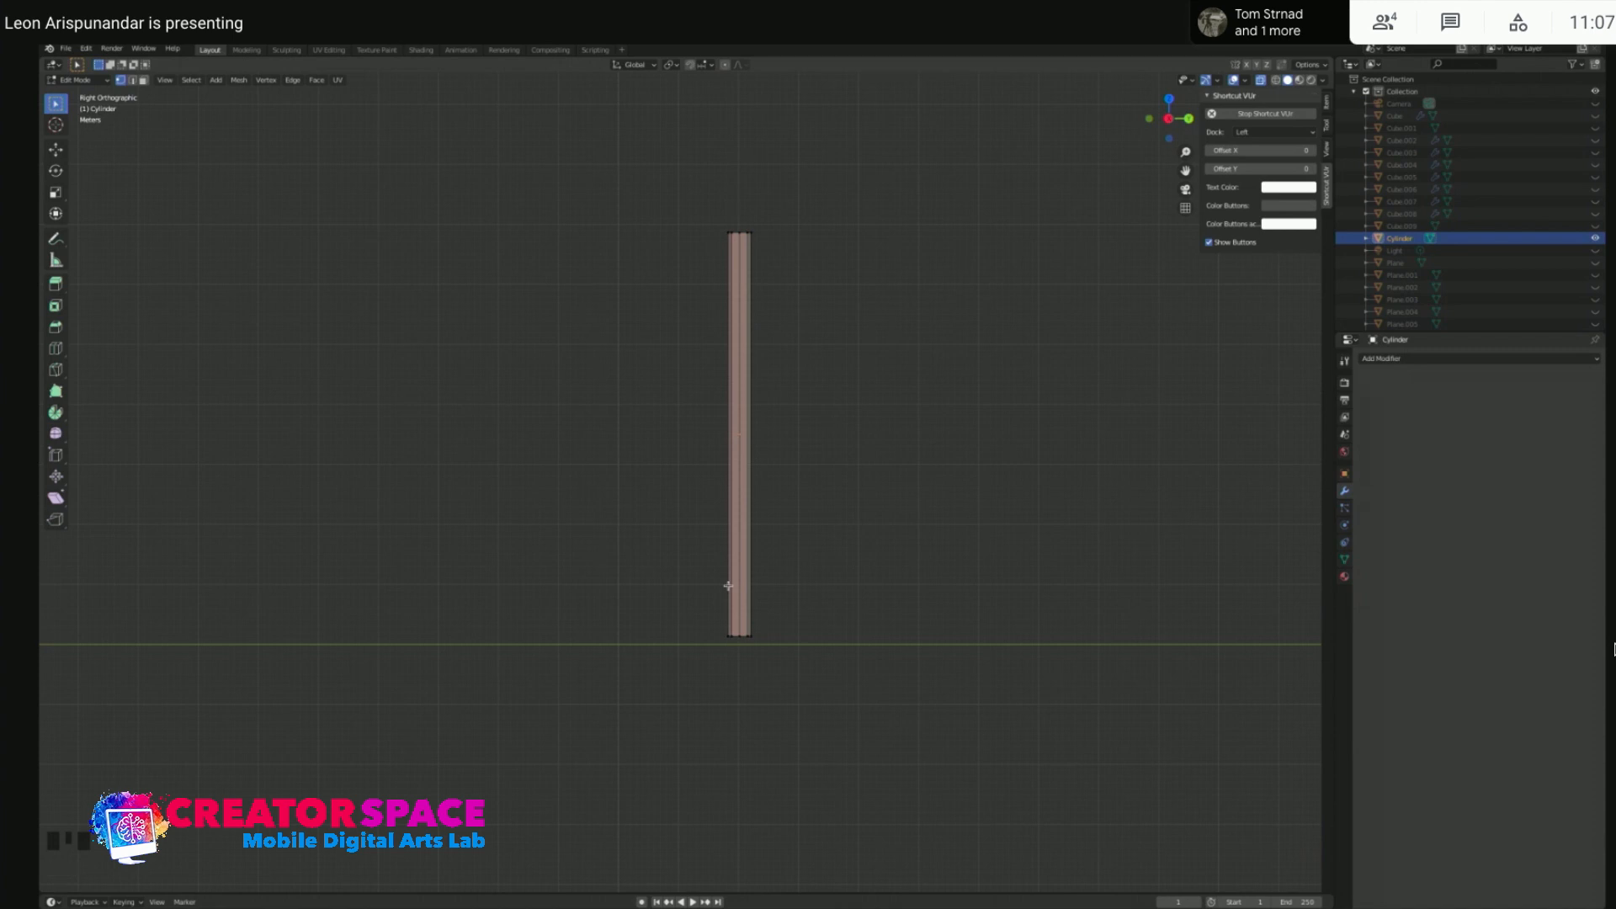
left_click(732, 535)
key("super+r")
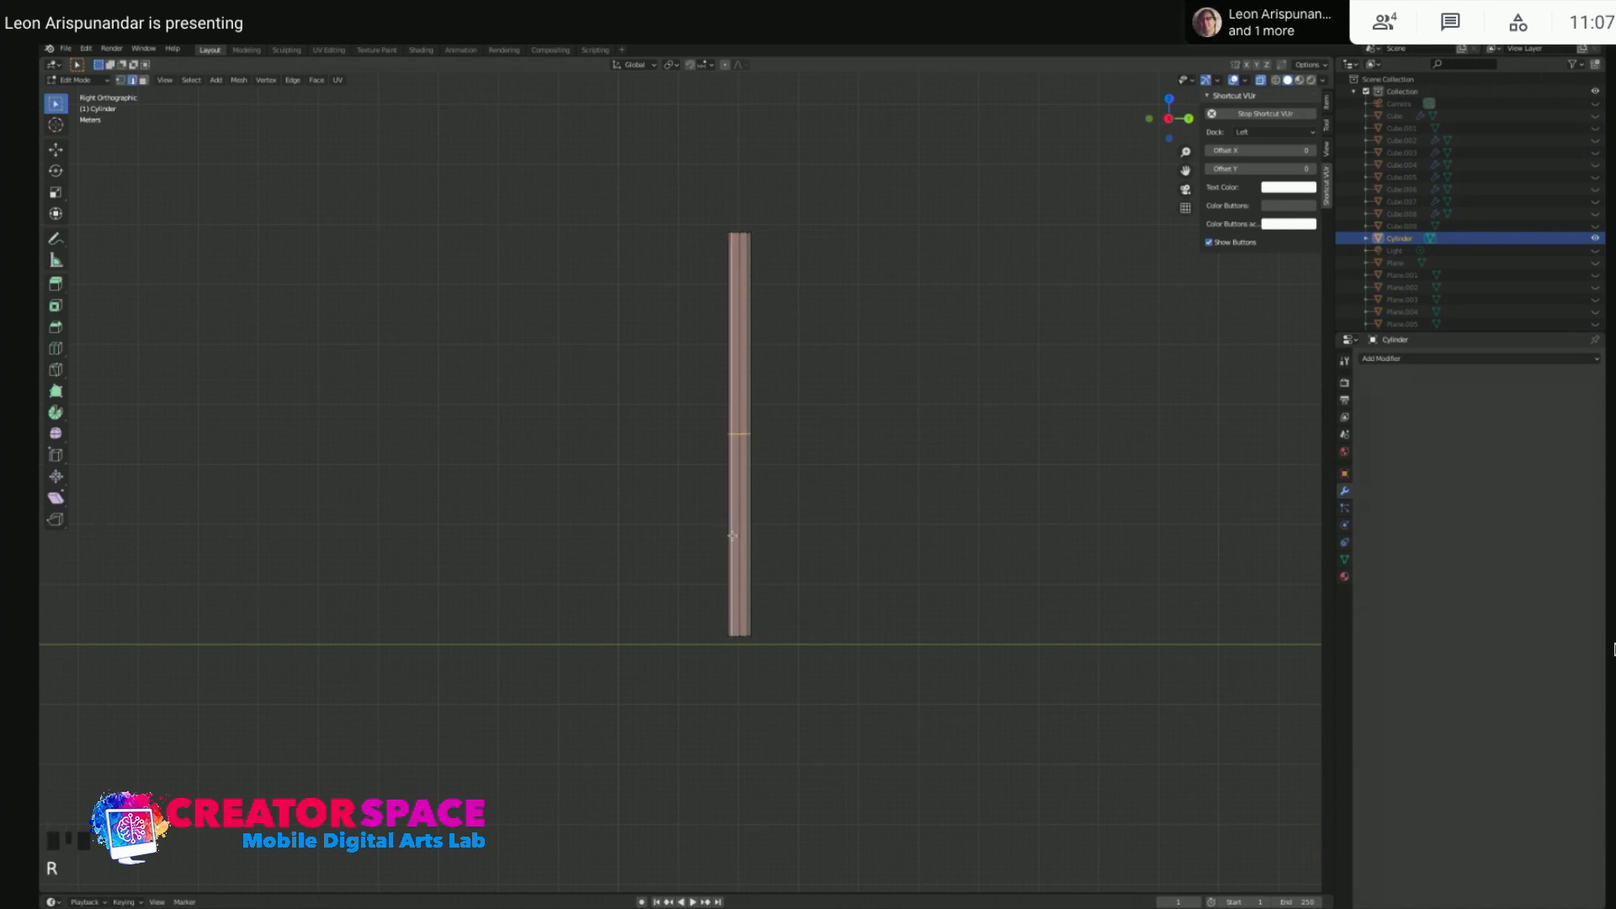
left_click(733, 535)
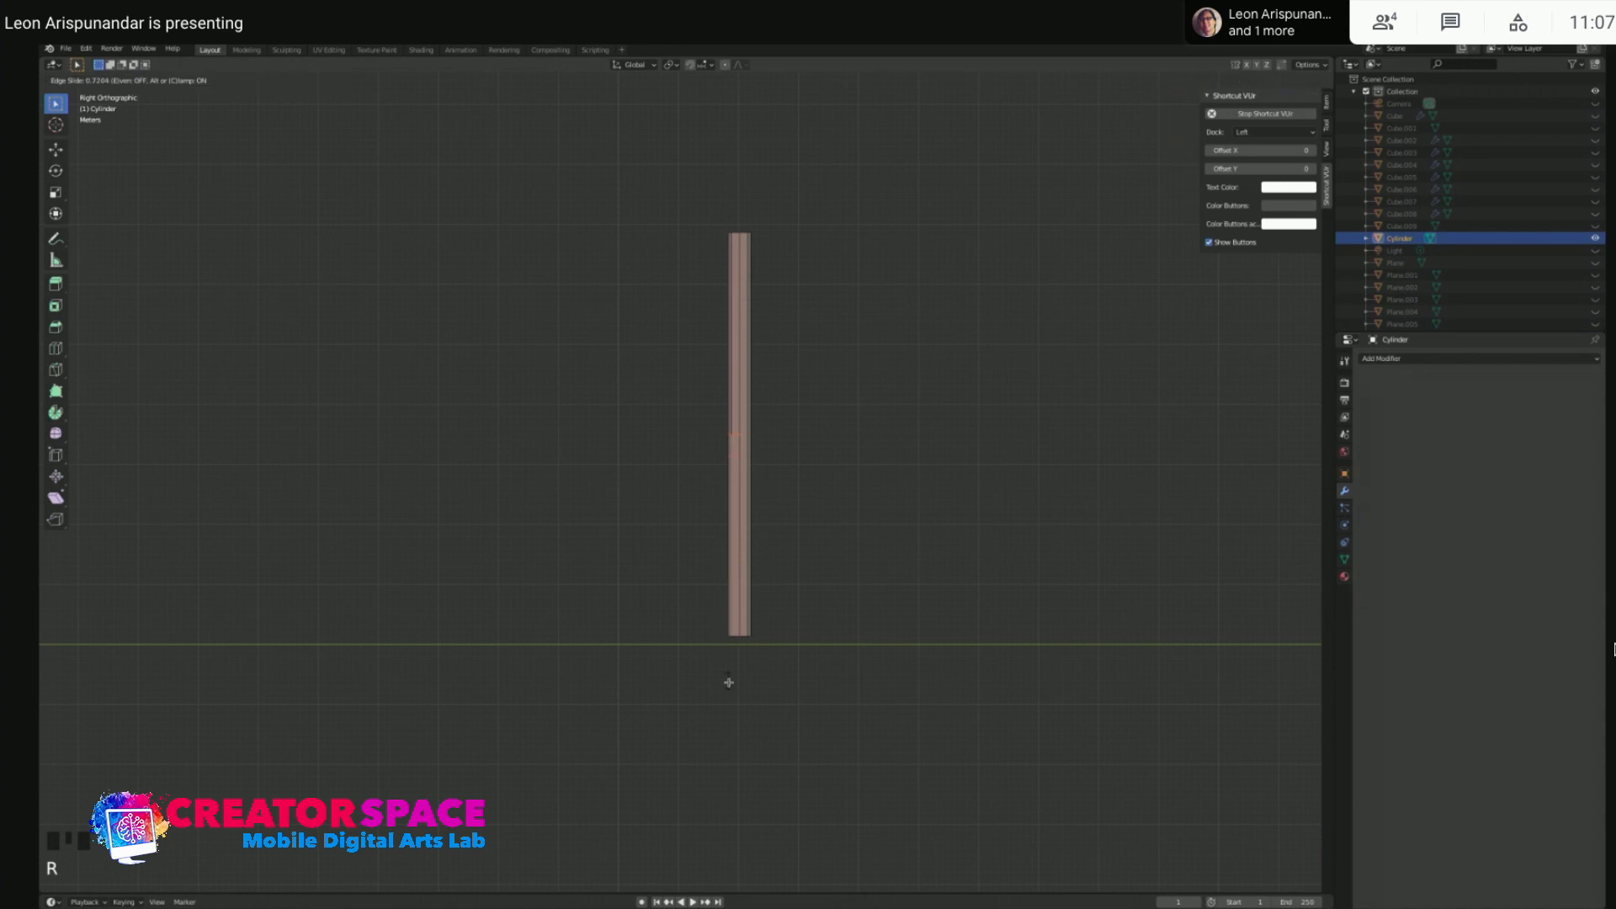
left_click(732, 655)
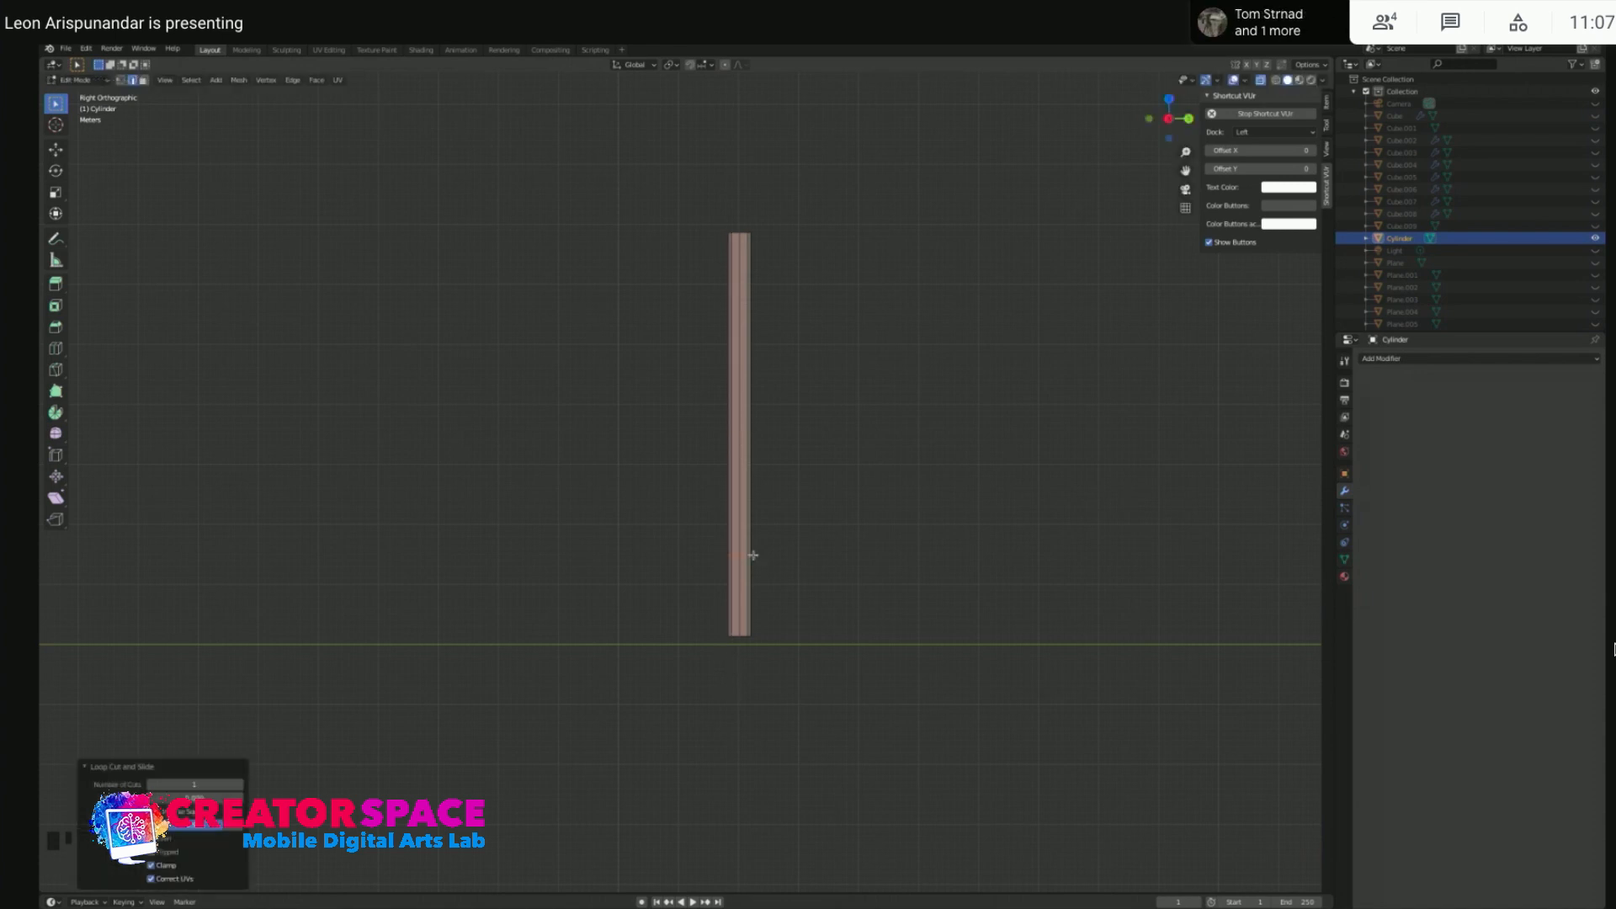
- Select the pole's bottom ring of vertices and scale it outward by about 3.5 to flare the base
scroll(754, 590, "up", 2)
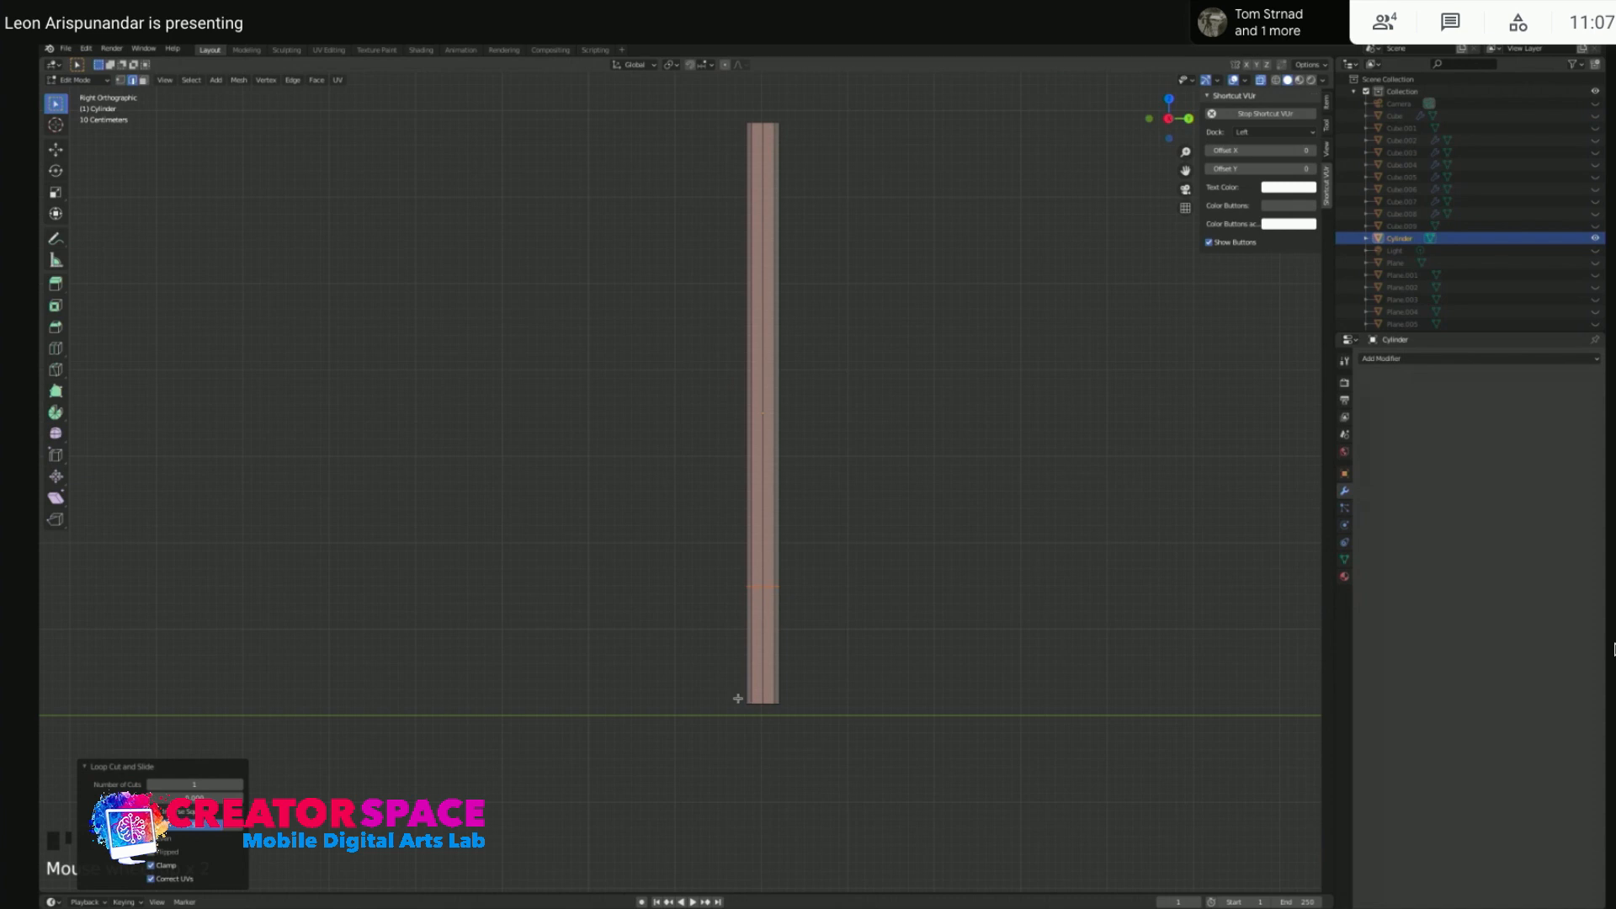
left_click_drag(714, 685, 890, 733)
key("s")
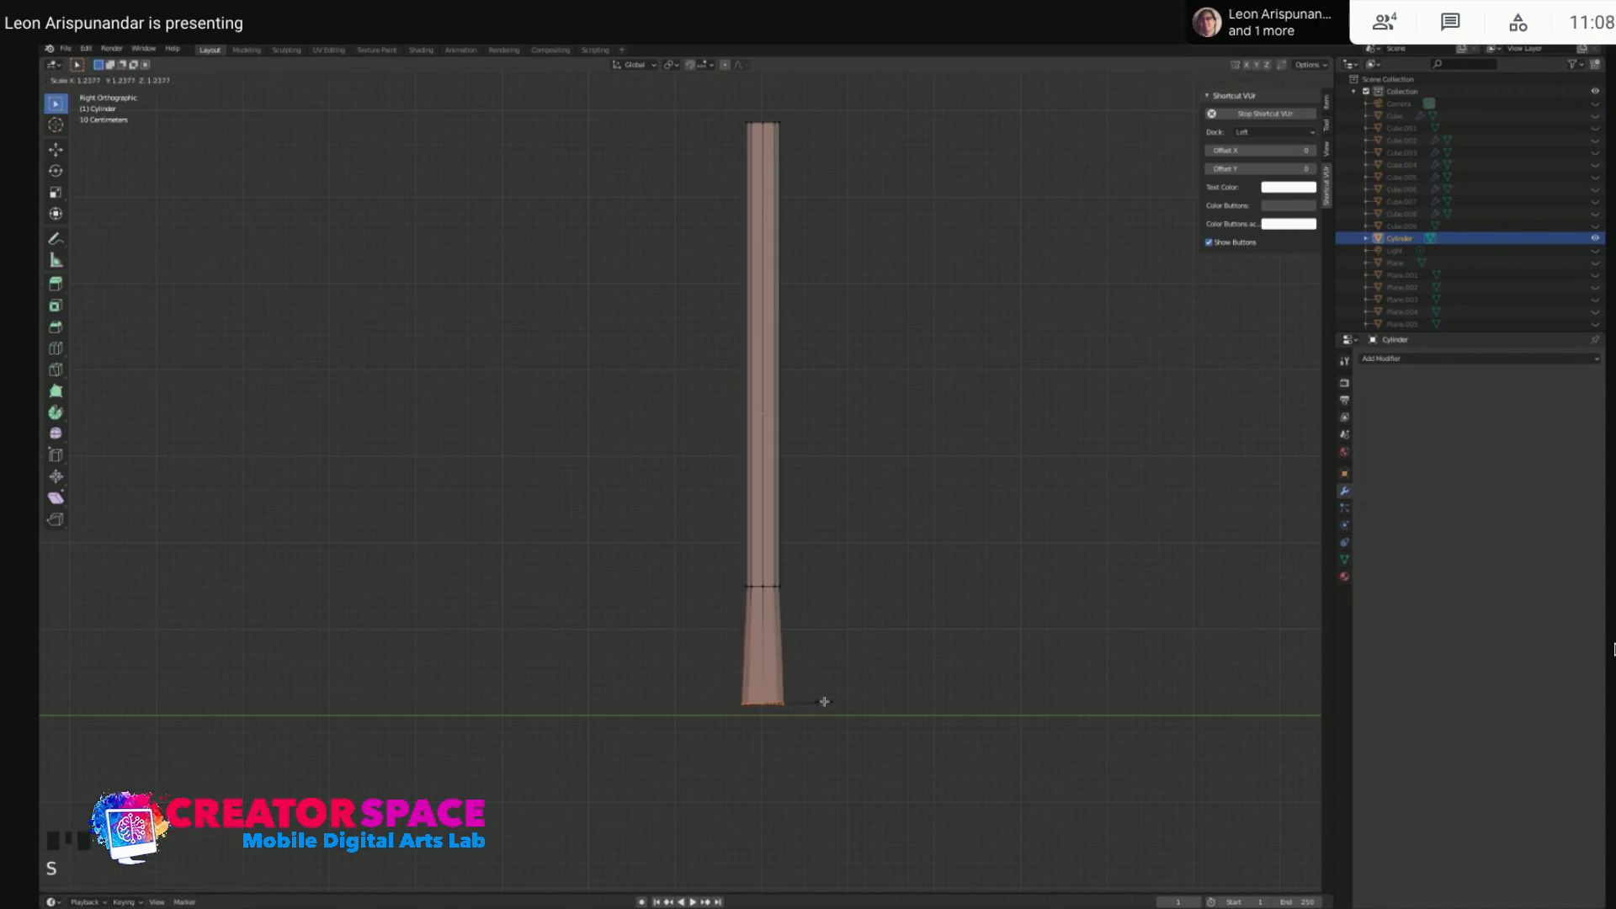
left_click(934, 697)
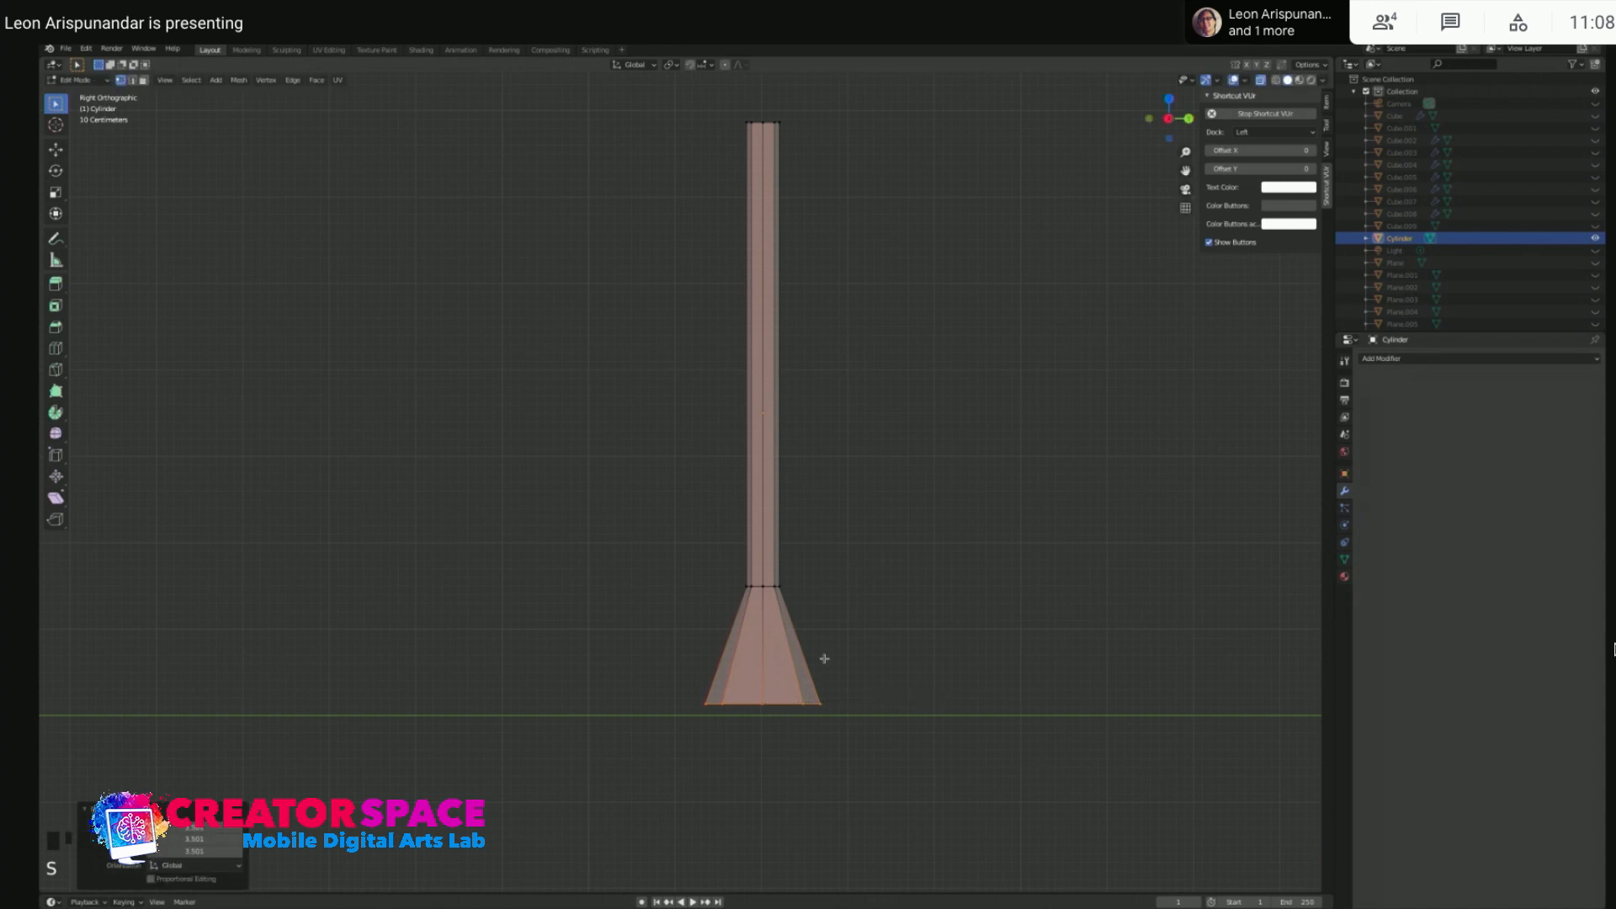
key("Tab")
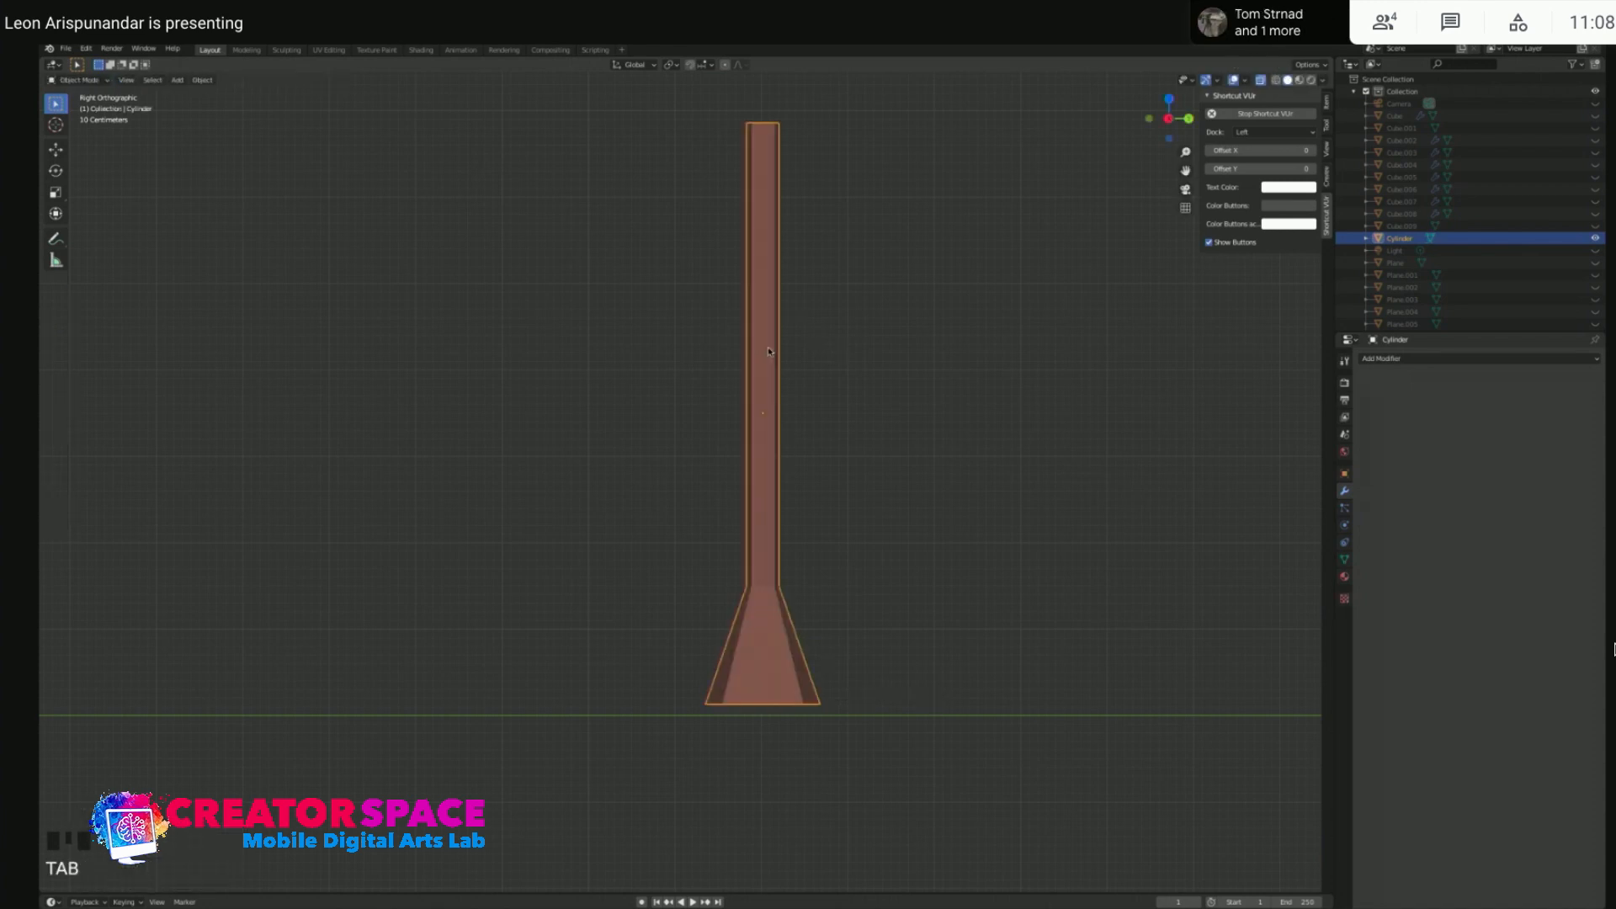
key("g")
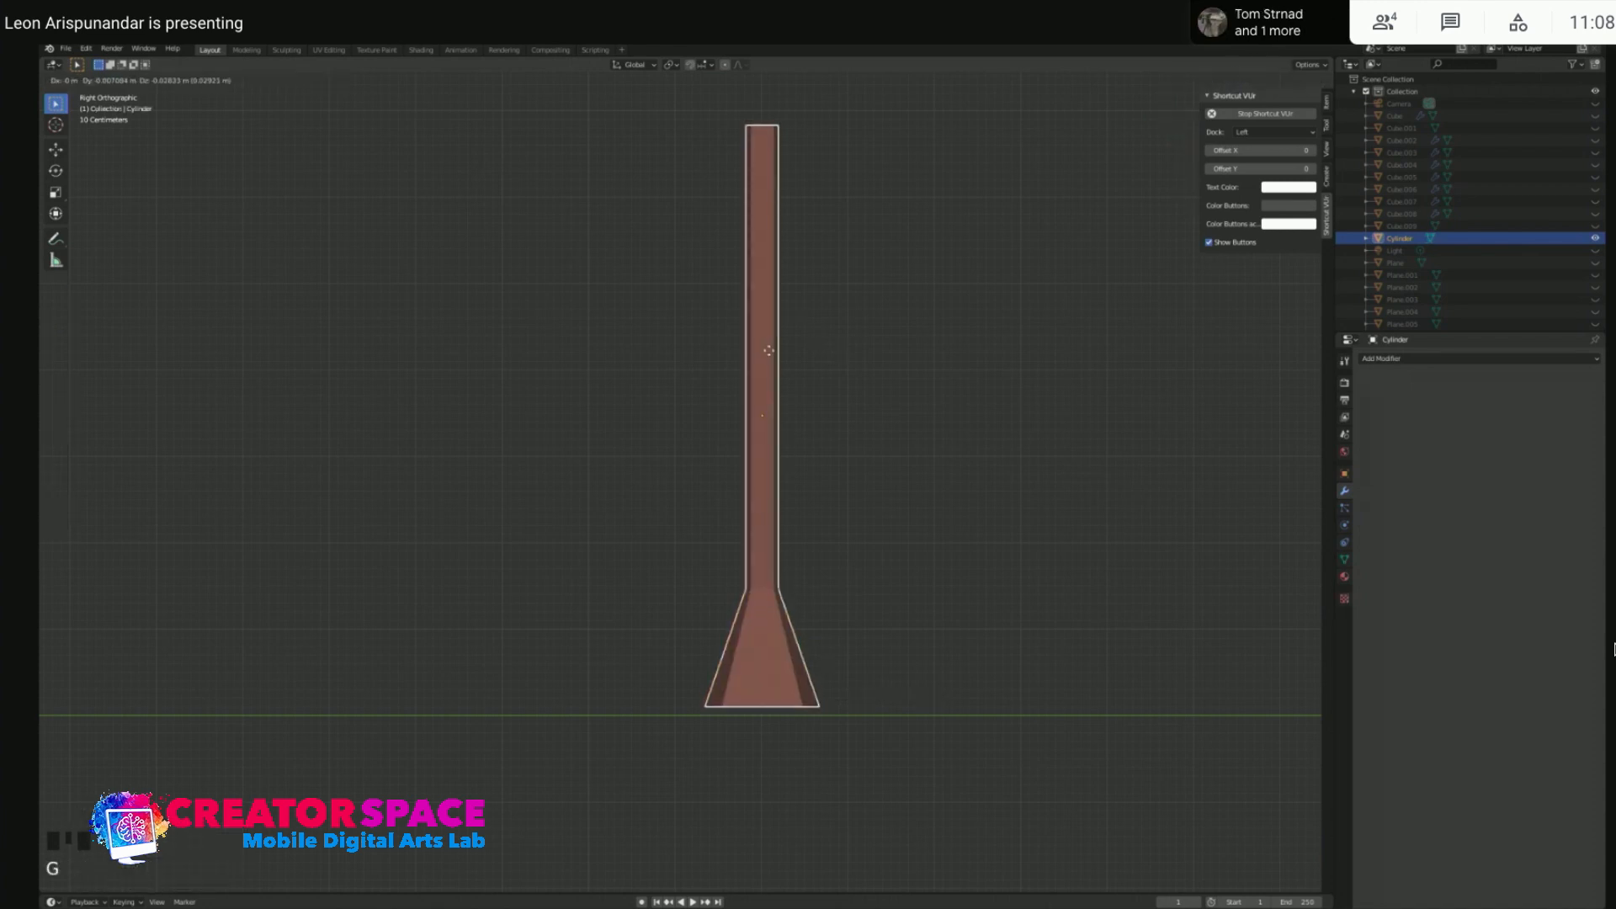
left_click(769, 350)
key("Tab")
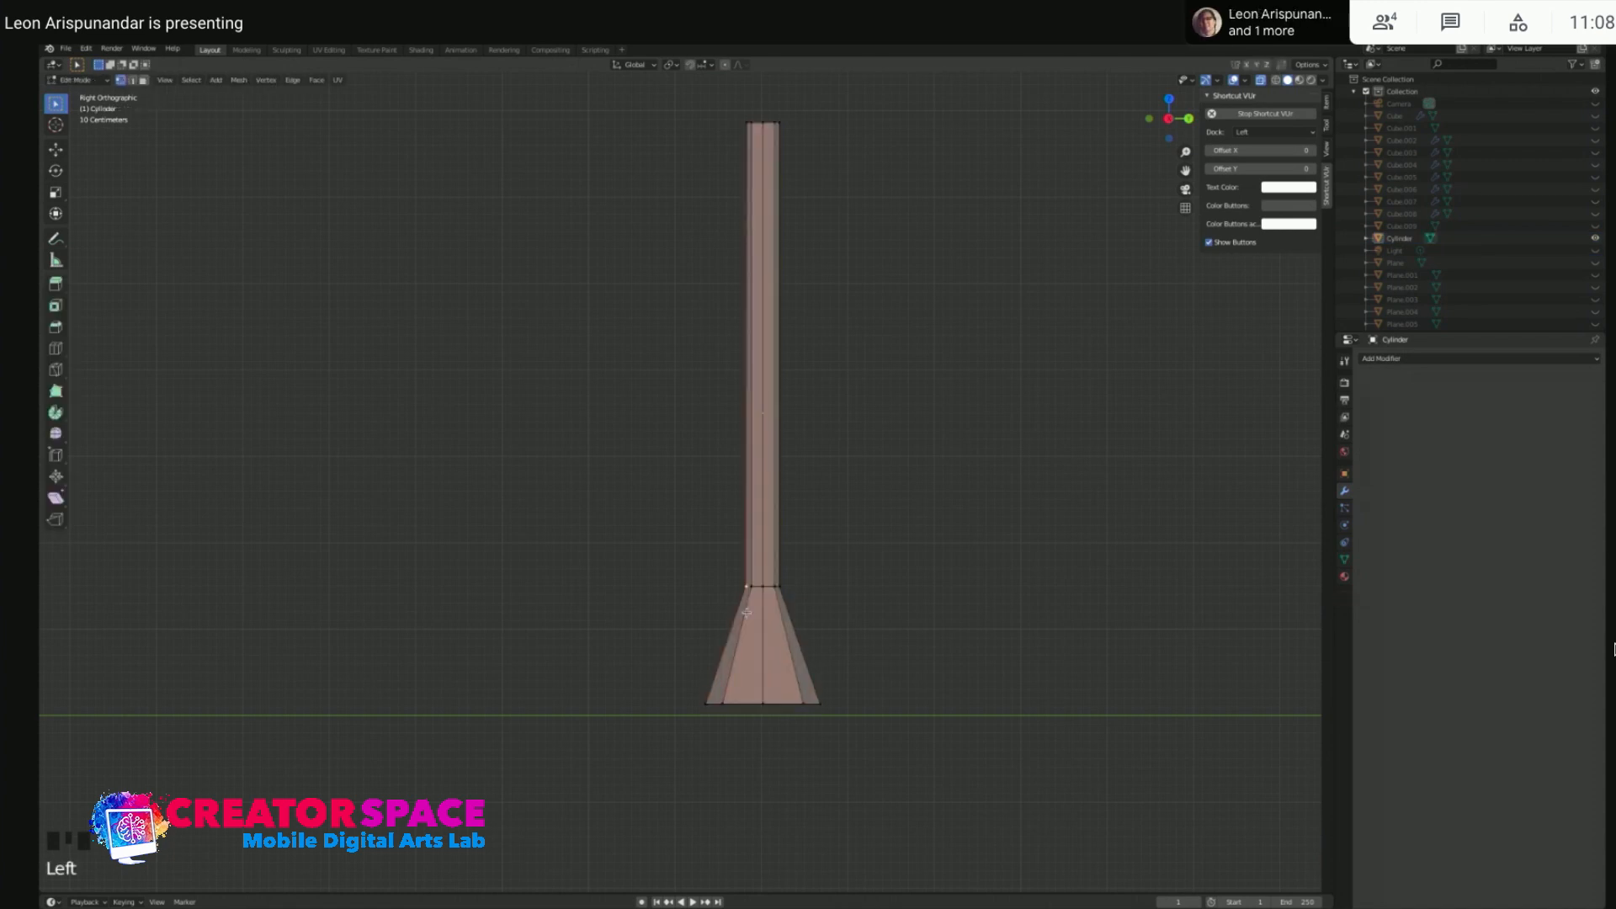
- Try to add a loop cut around the flared base in edge selection mode and undo it
left_click(741, 623)
key("ctrl+r")
left_click(747, 620)
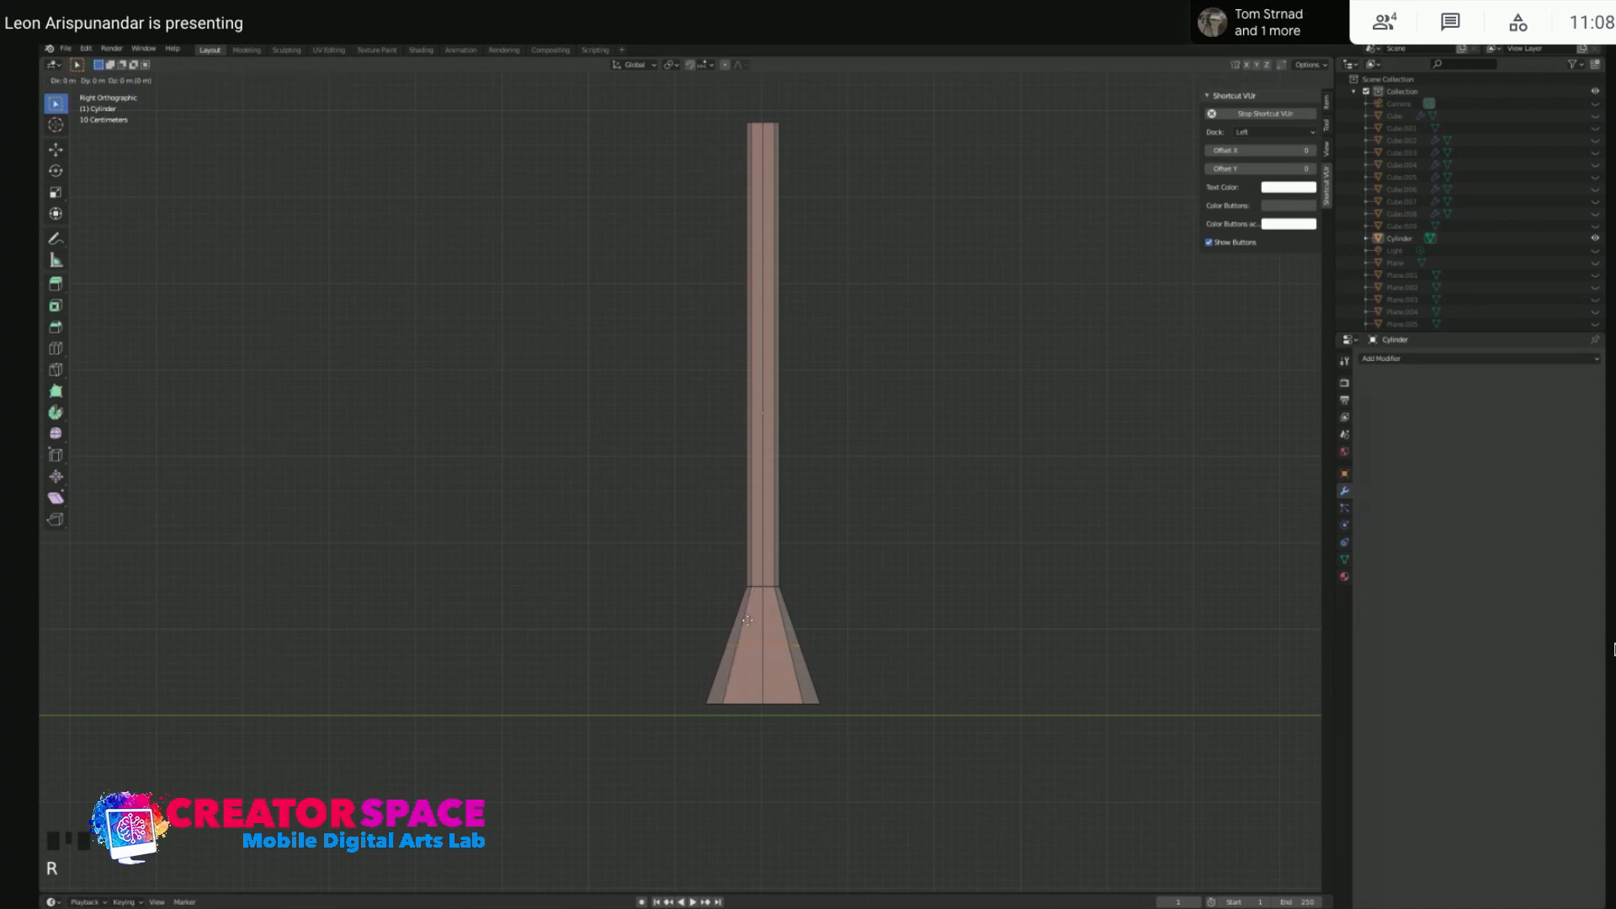
left_click(755, 621)
key("super+z")
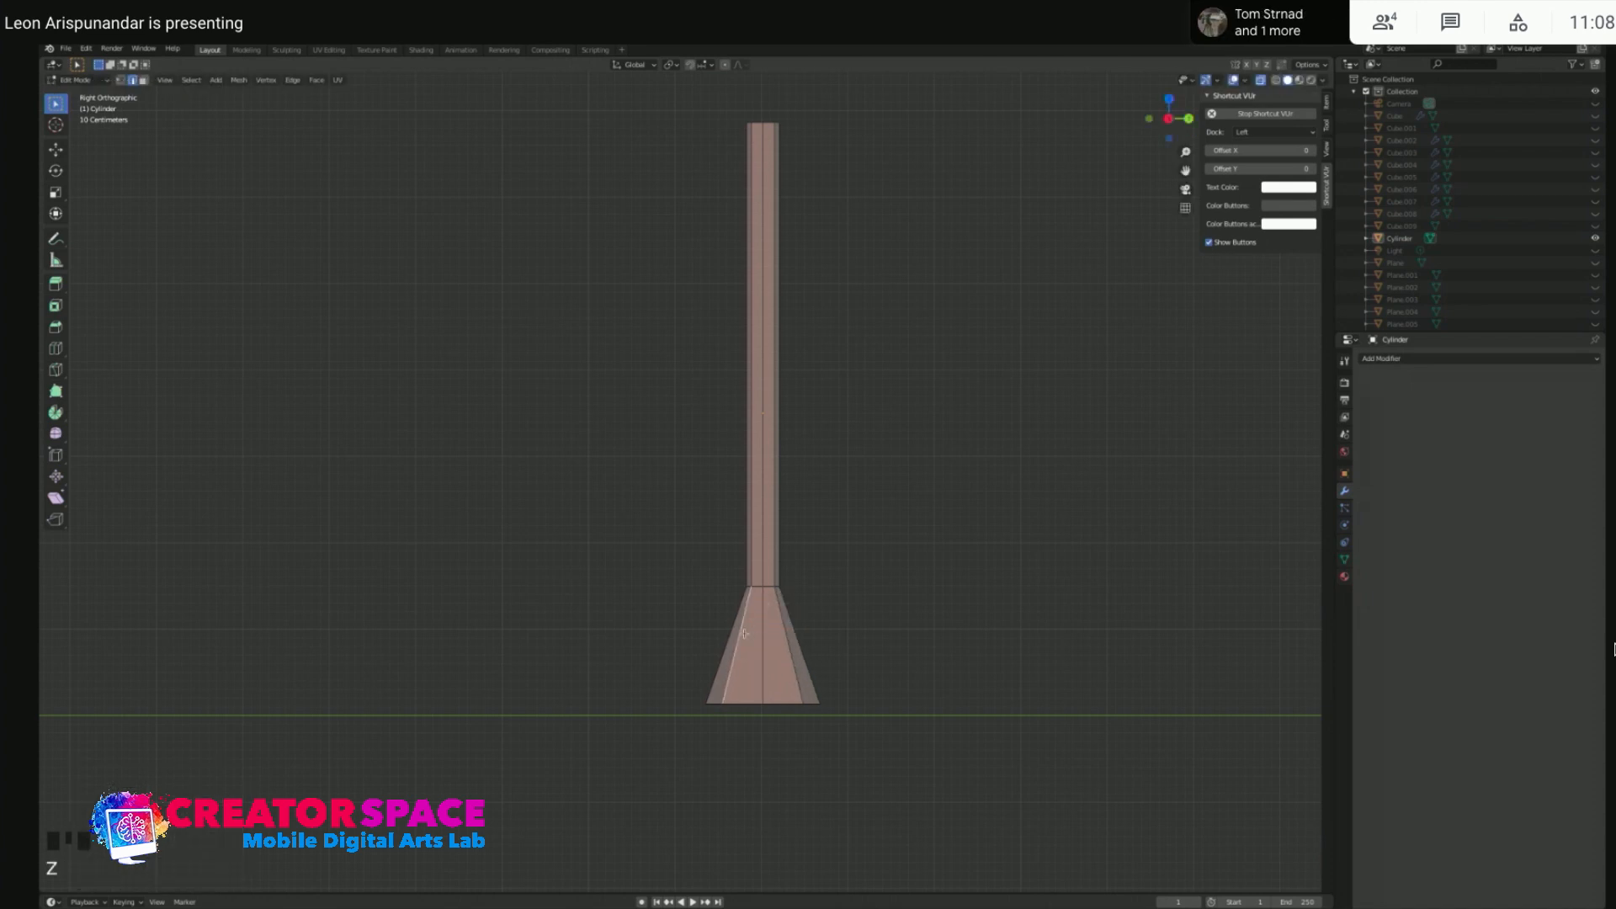
- Add one loop cut around the flared base and edge-slide it up to just below the joint with the shaft
key("ctrl+r")
left_click(744, 627)
left_click(742, 618)
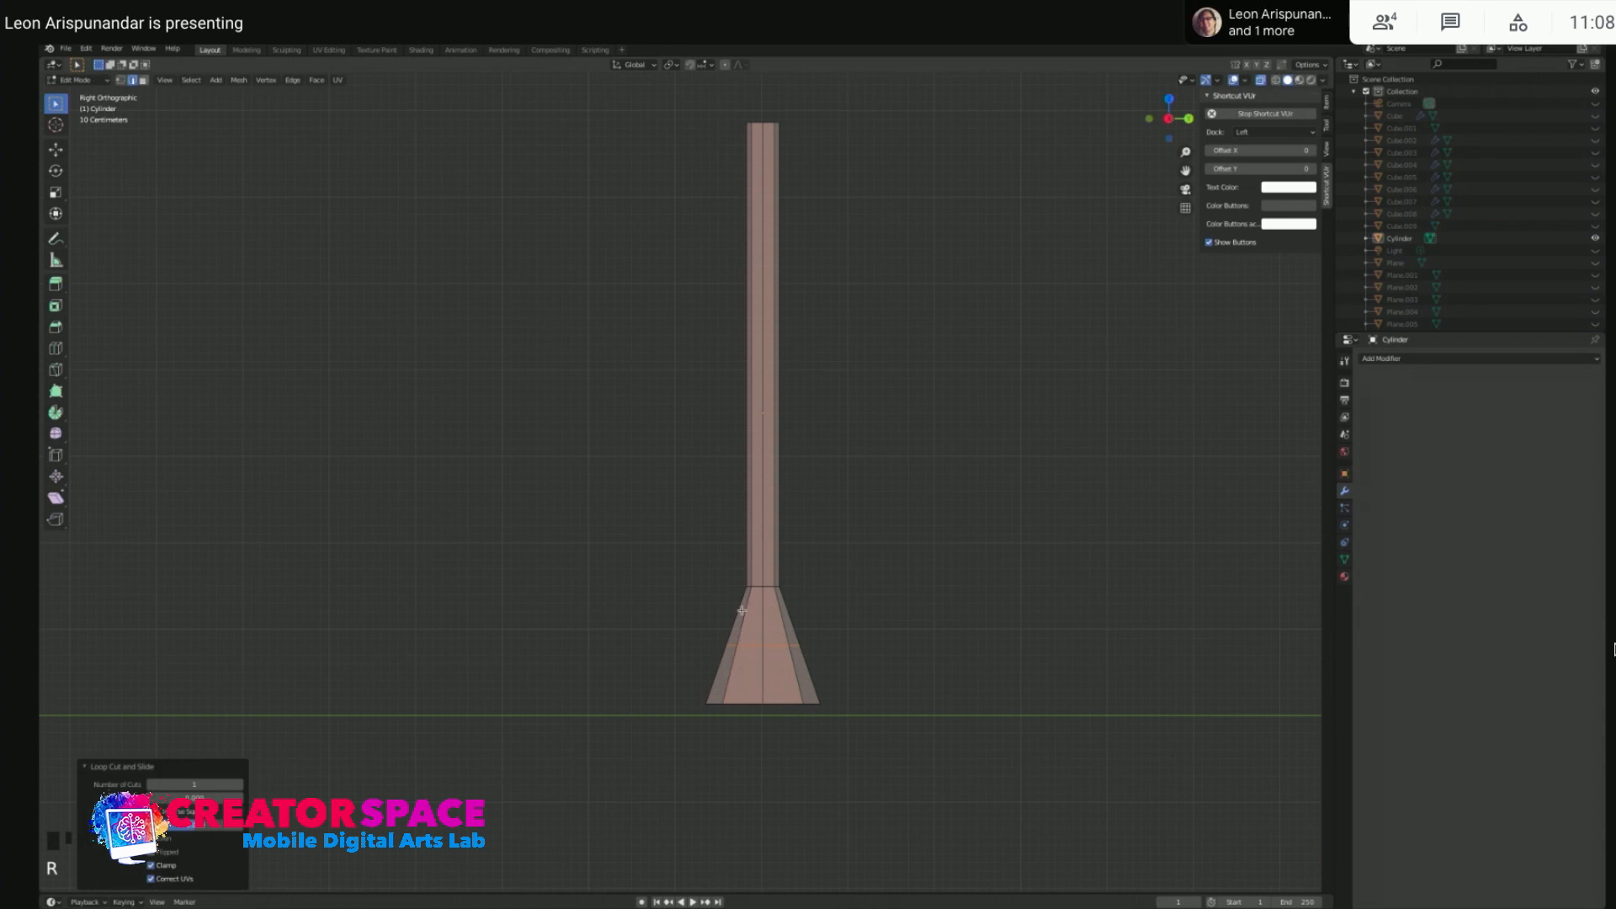
key("super+z")
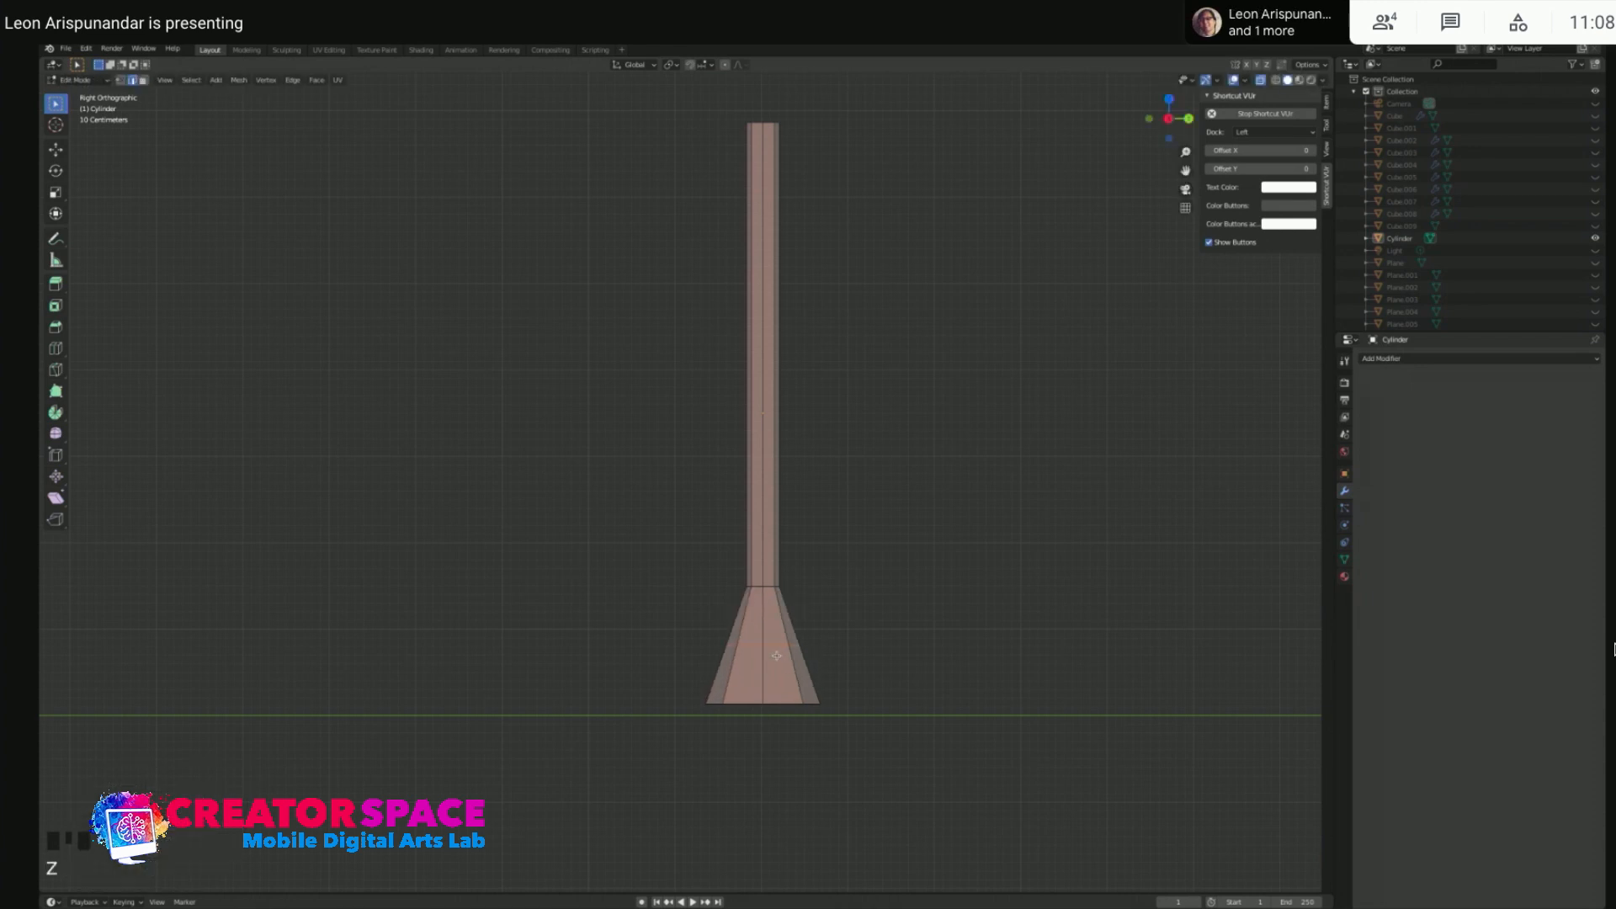
key("g")
key("g")
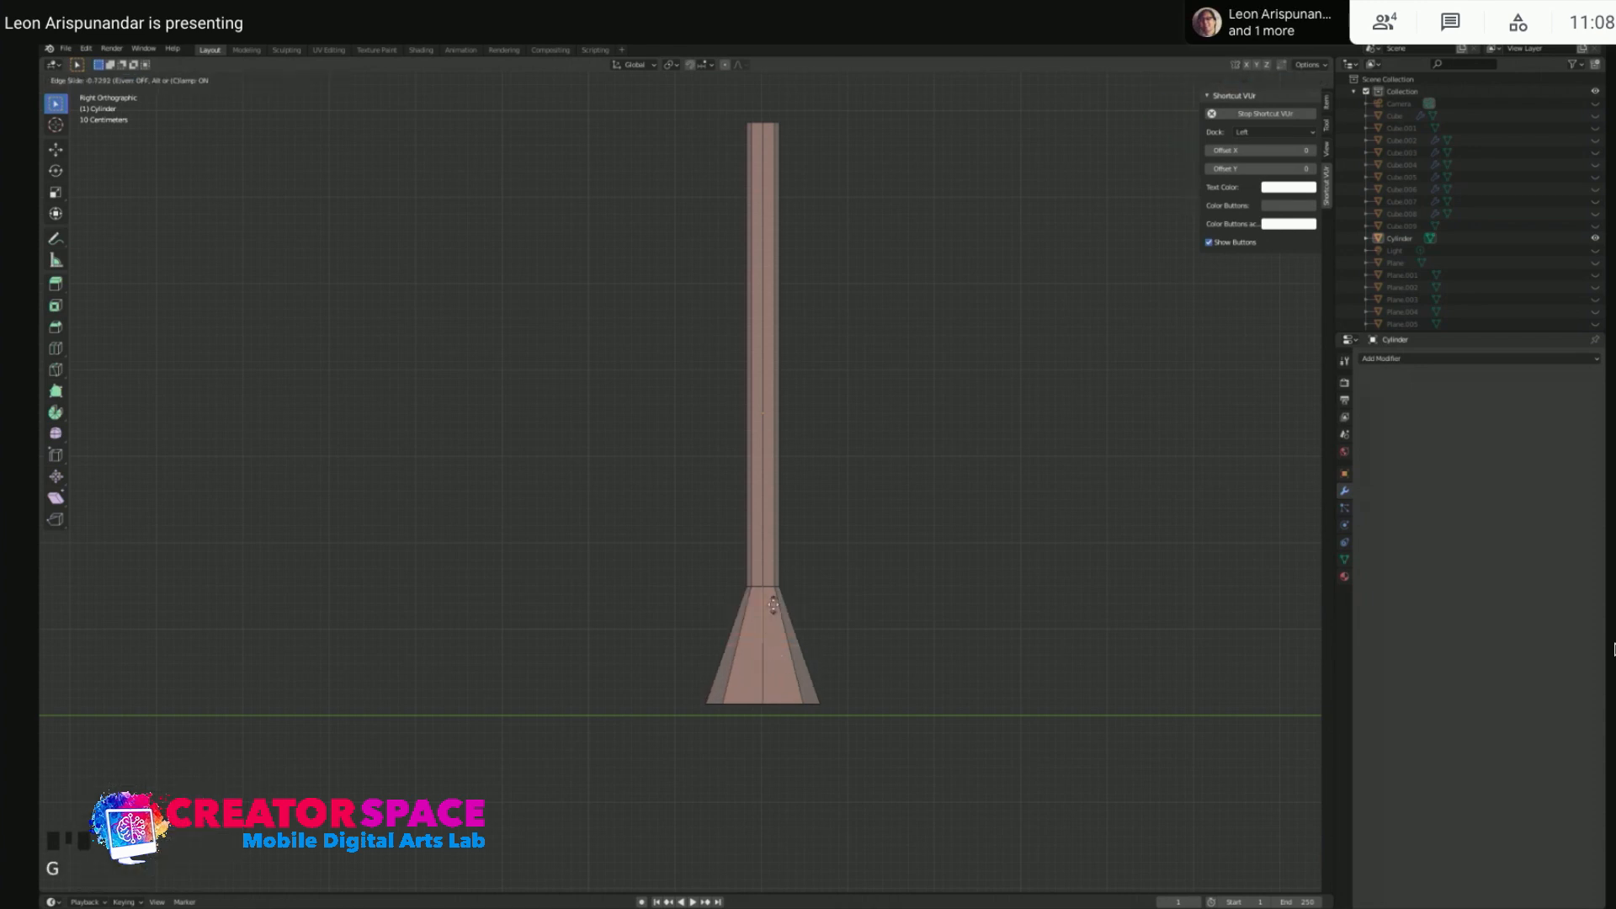
left_click(772, 605)
- Scale the new edge loop on the base outward by about 1.54 to form a shoulder
key("s")
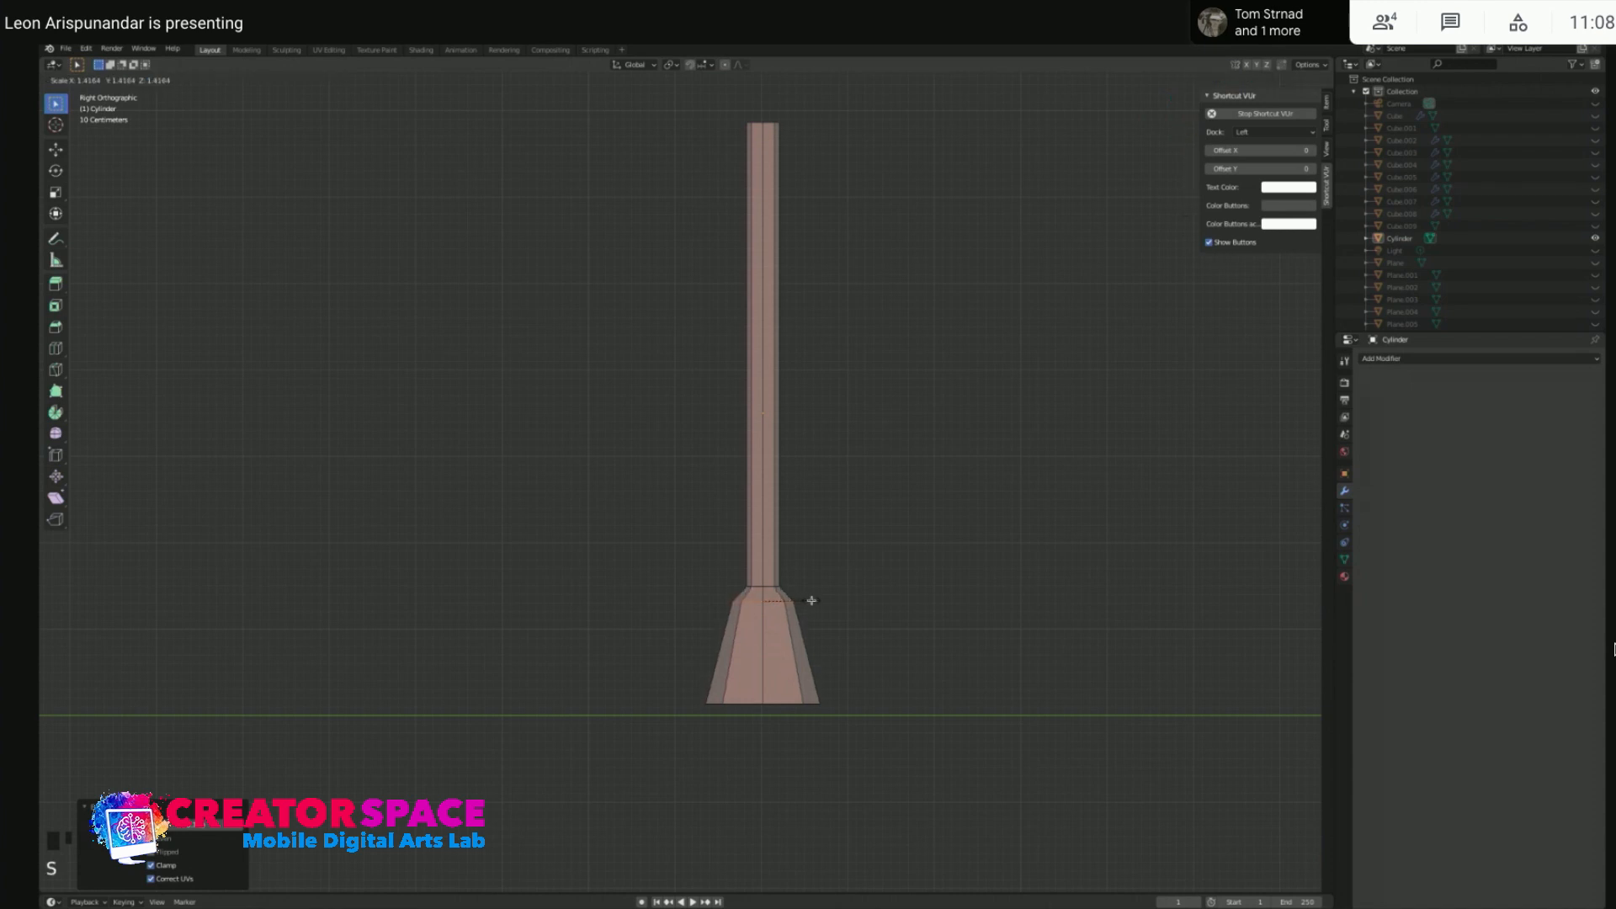
left_click(815, 599)
middle_click_drag(778, 566, 791, 650)
scroll(794, 579, "up", 3)
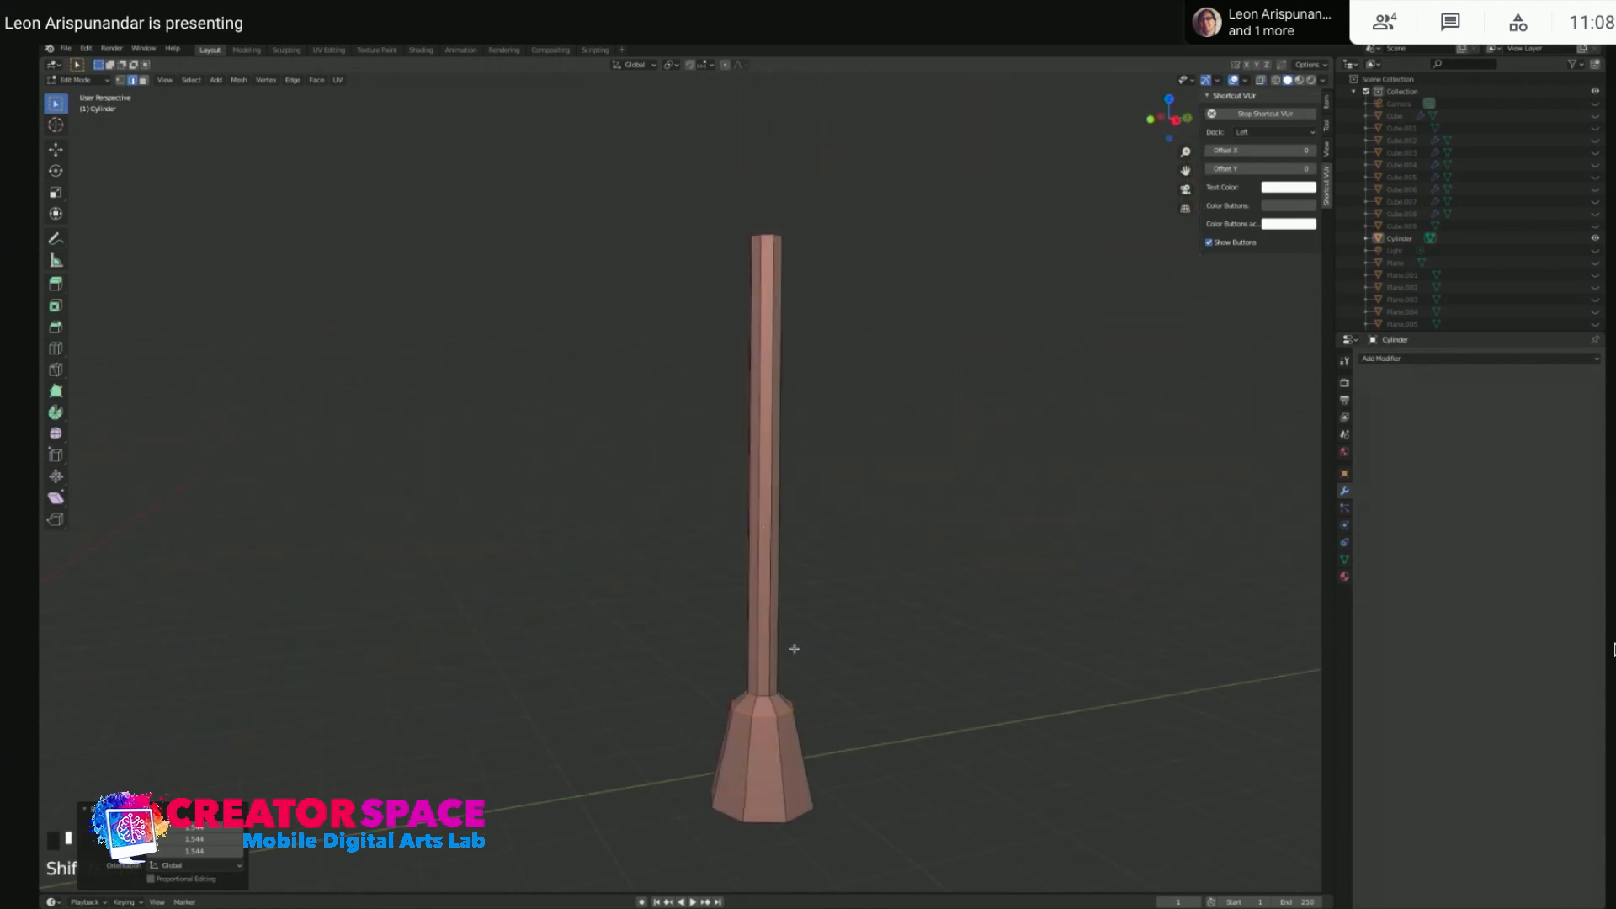
- In the right view, add one loop cut around the shaft and slide it to about one tenth of the shaft's length below the top
key("KP_3")
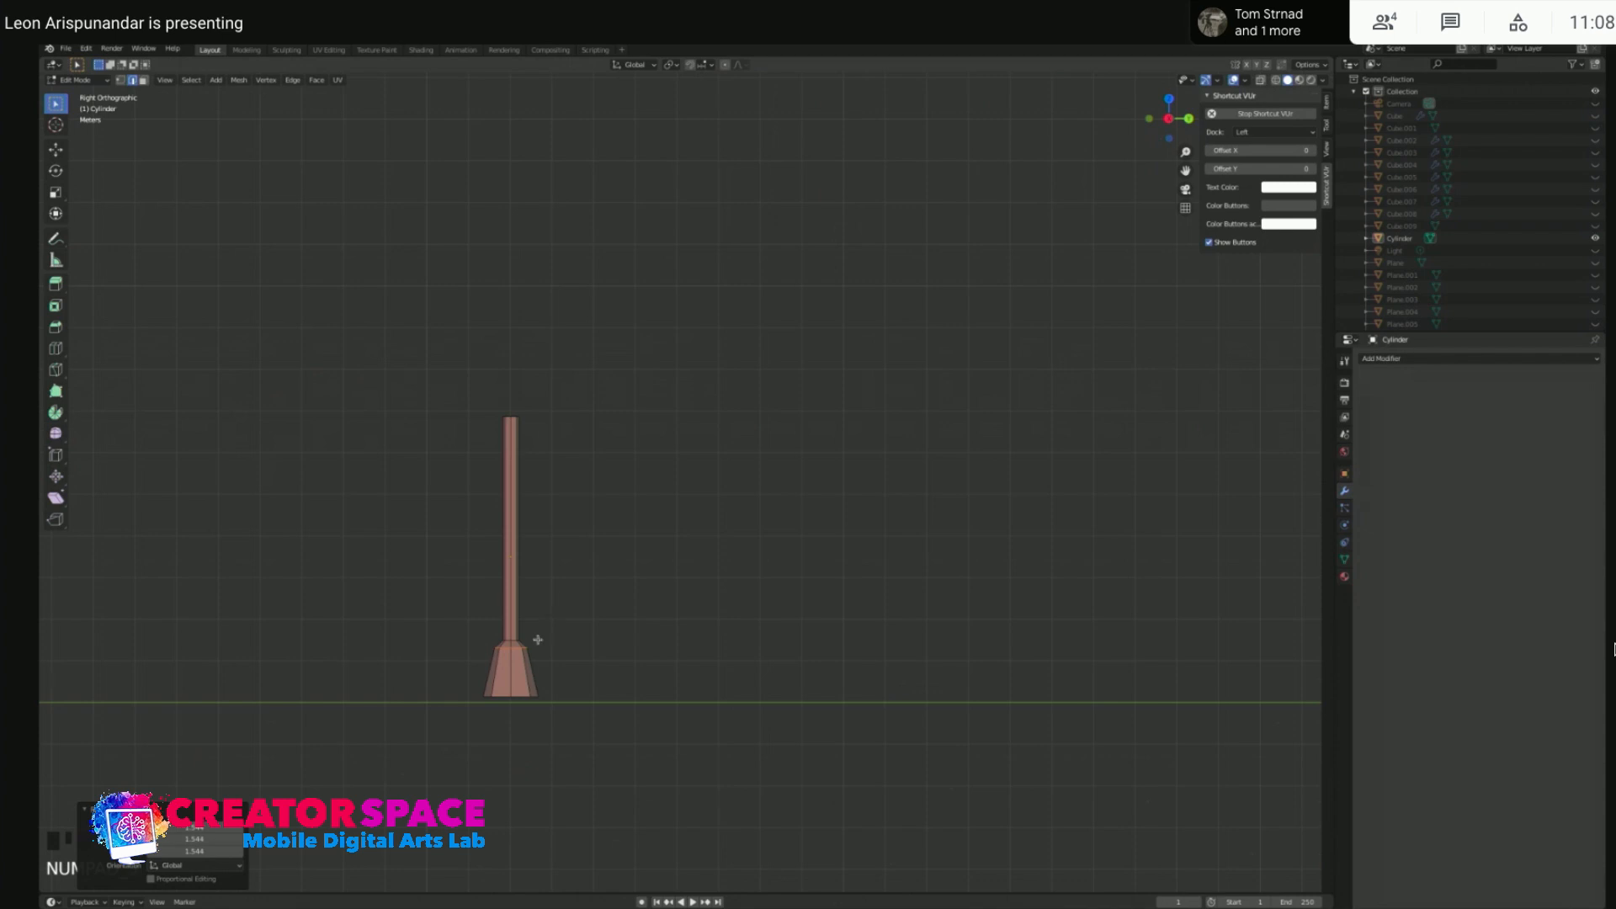
scroll(537, 627, "up", 1)
key("Tab")
left_click(484, 421)
middle_click_drag(484, 421, 537, 534, "shift")
scroll(524, 450, "up", 2)
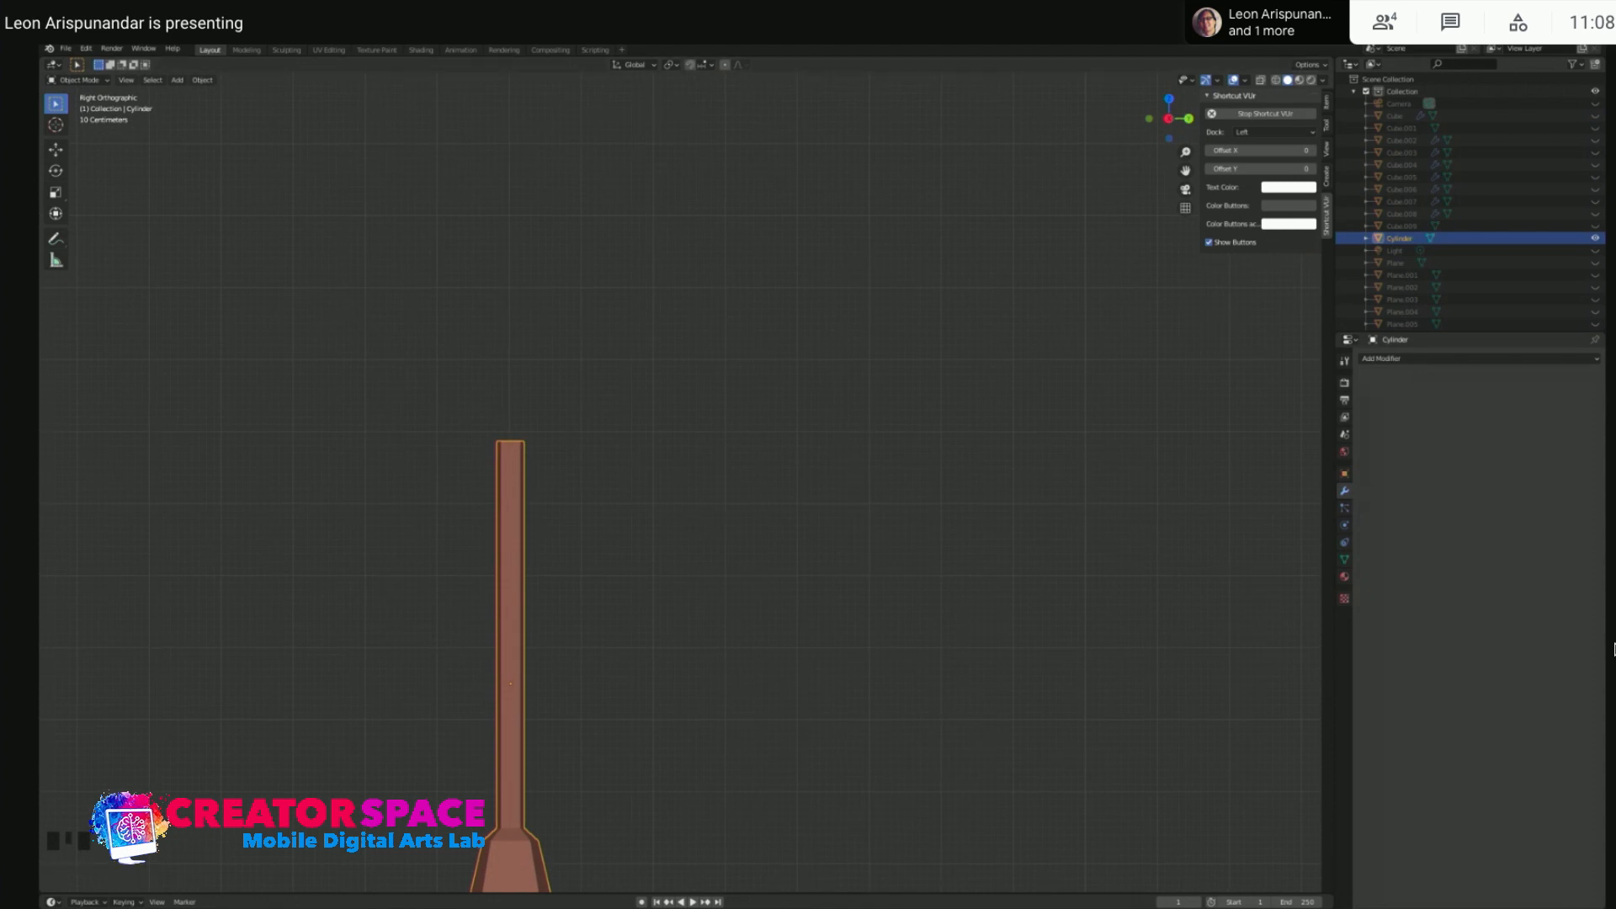
left_click(500, 461)
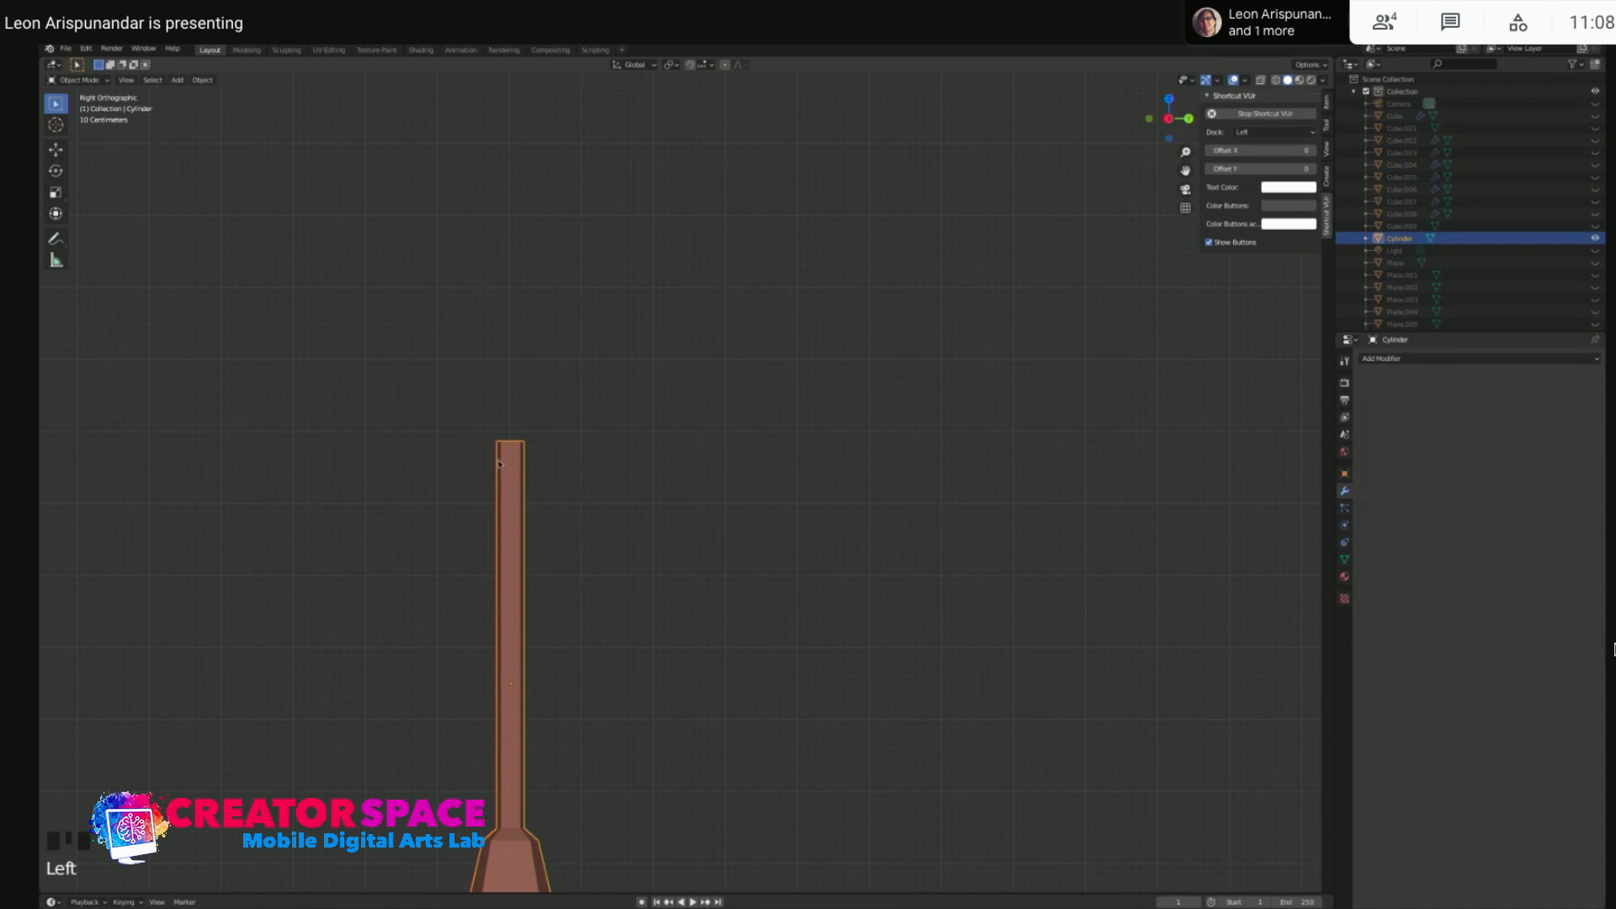
key("2")
key("Tab")
left_click(505, 464)
key("ctrl+r")
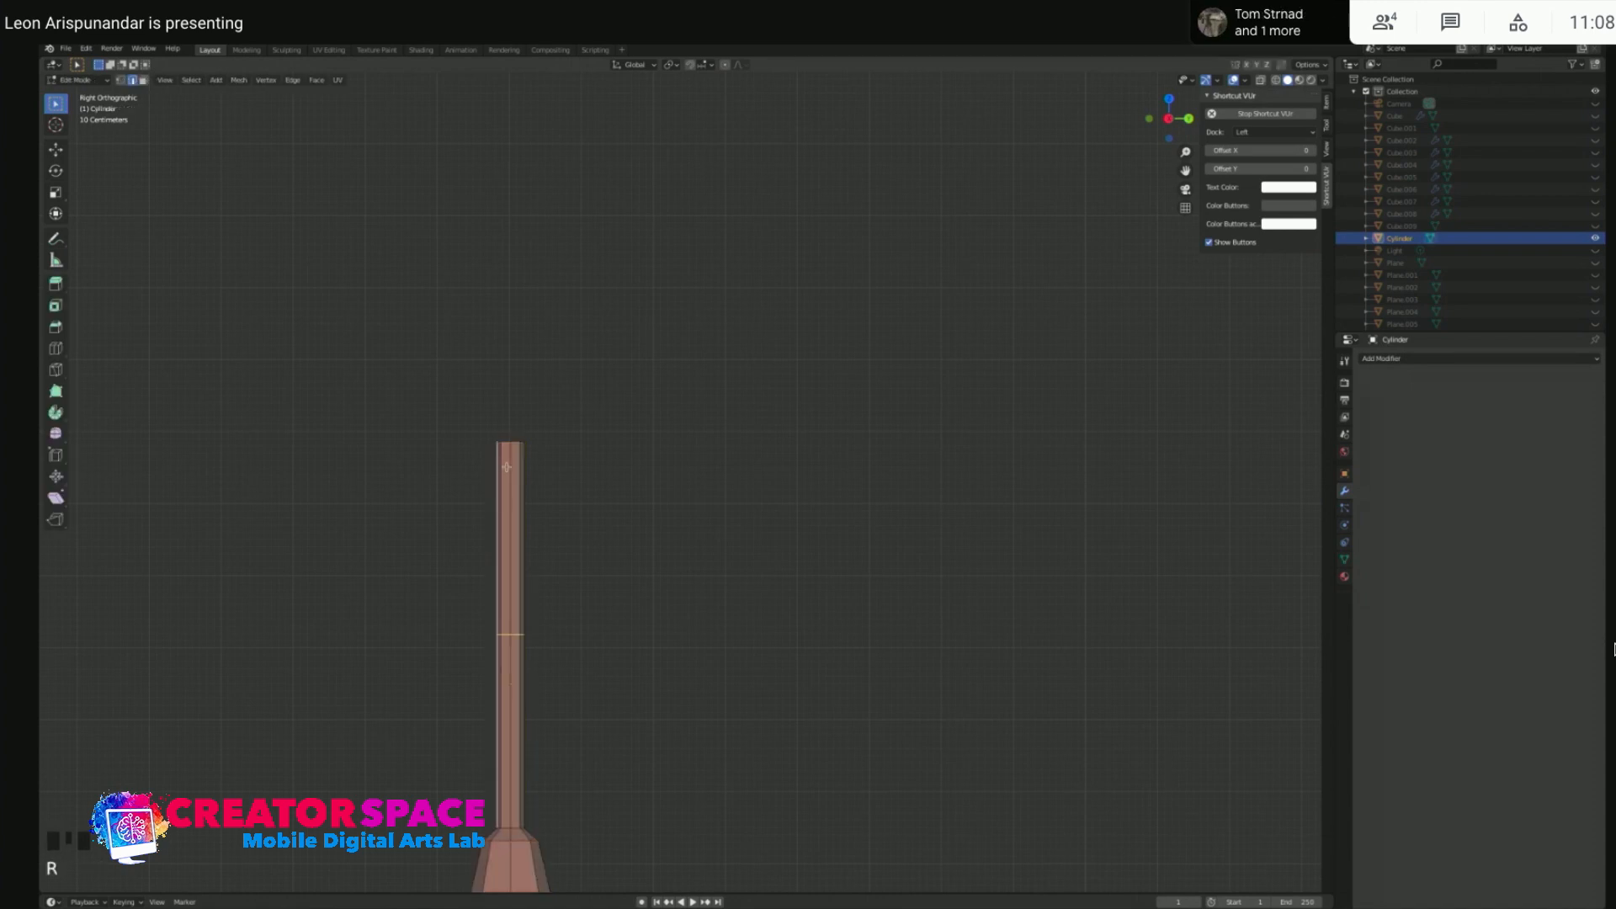
left_click(505, 467)
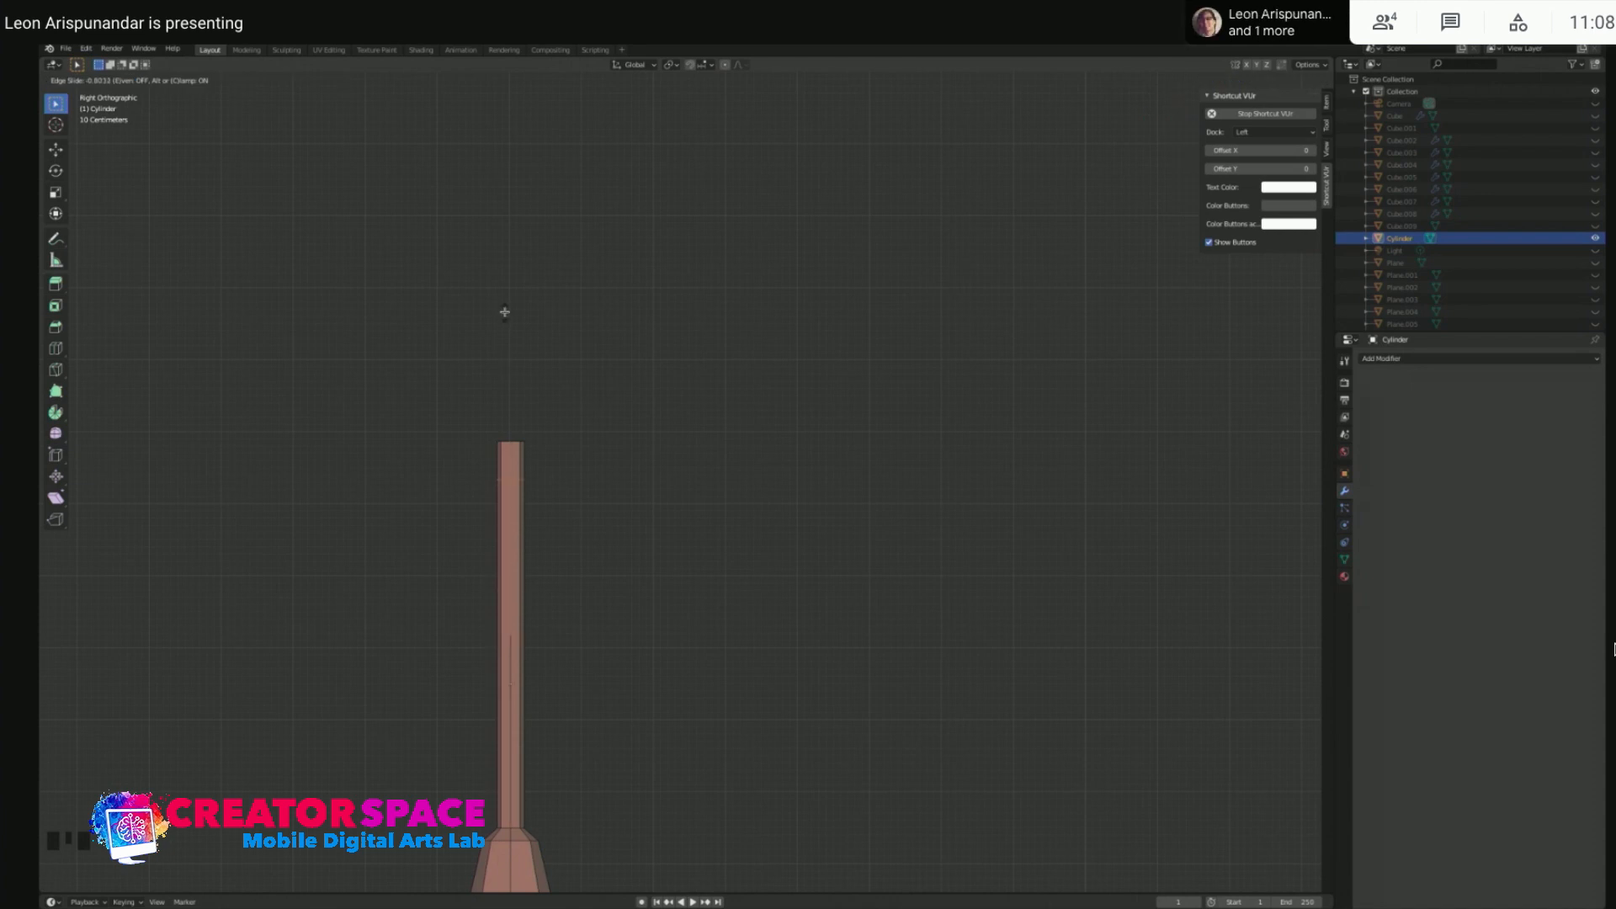
left_click(509, 422)
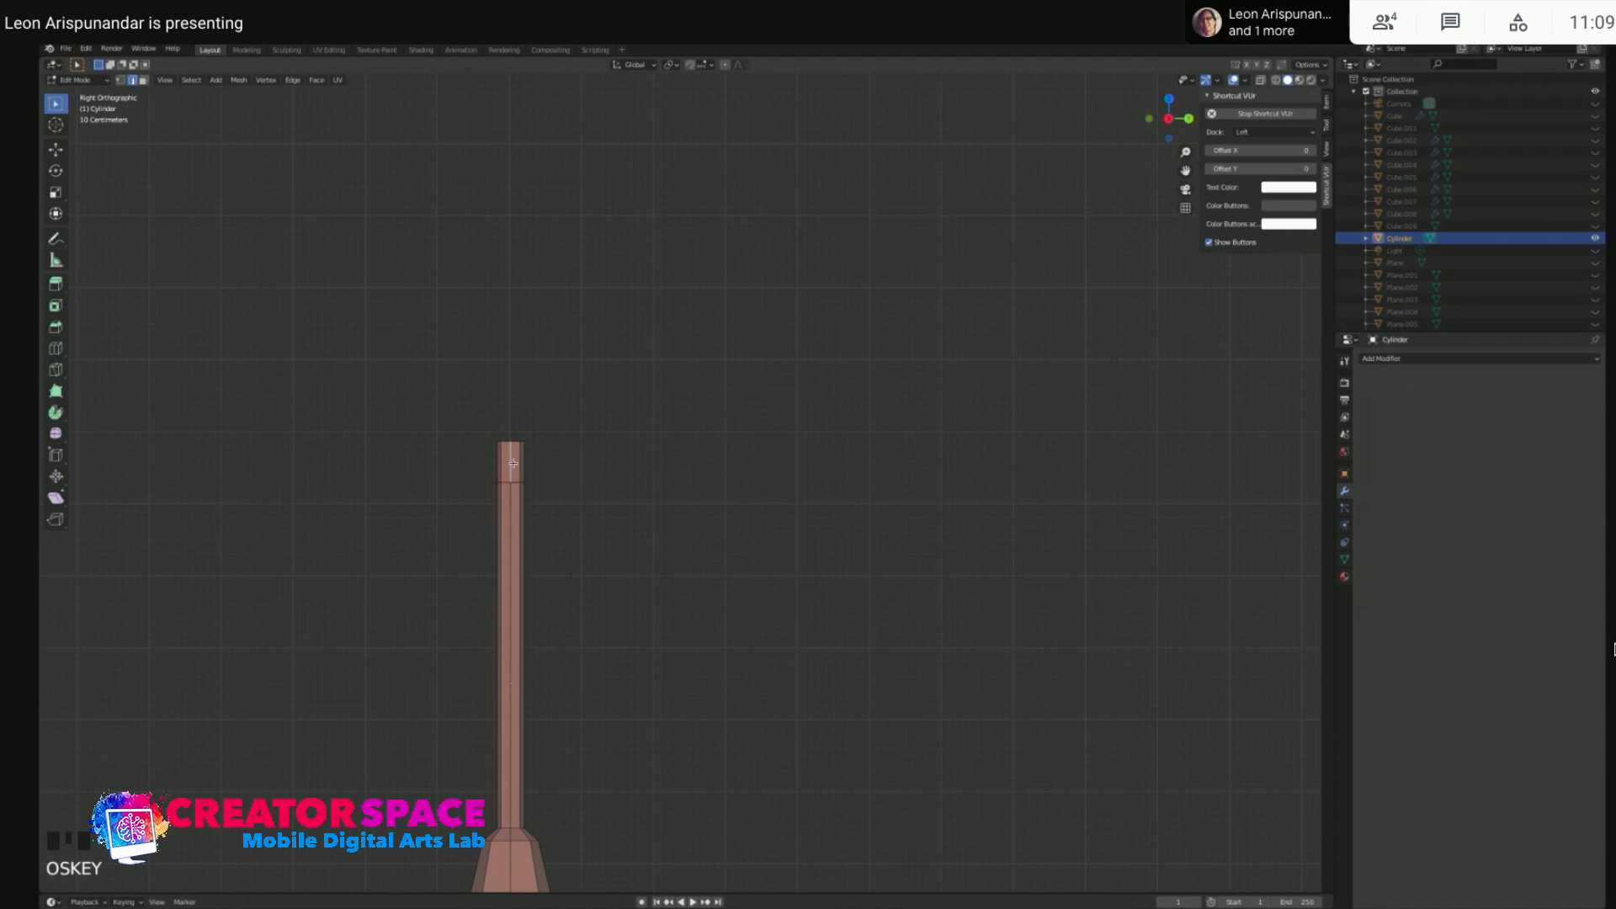
- Add a centered loop cut in the short top segment and scale it outward by about 1.44 to form a bulge
key("ctrl+r")
left_click(513, 462)
key("s")
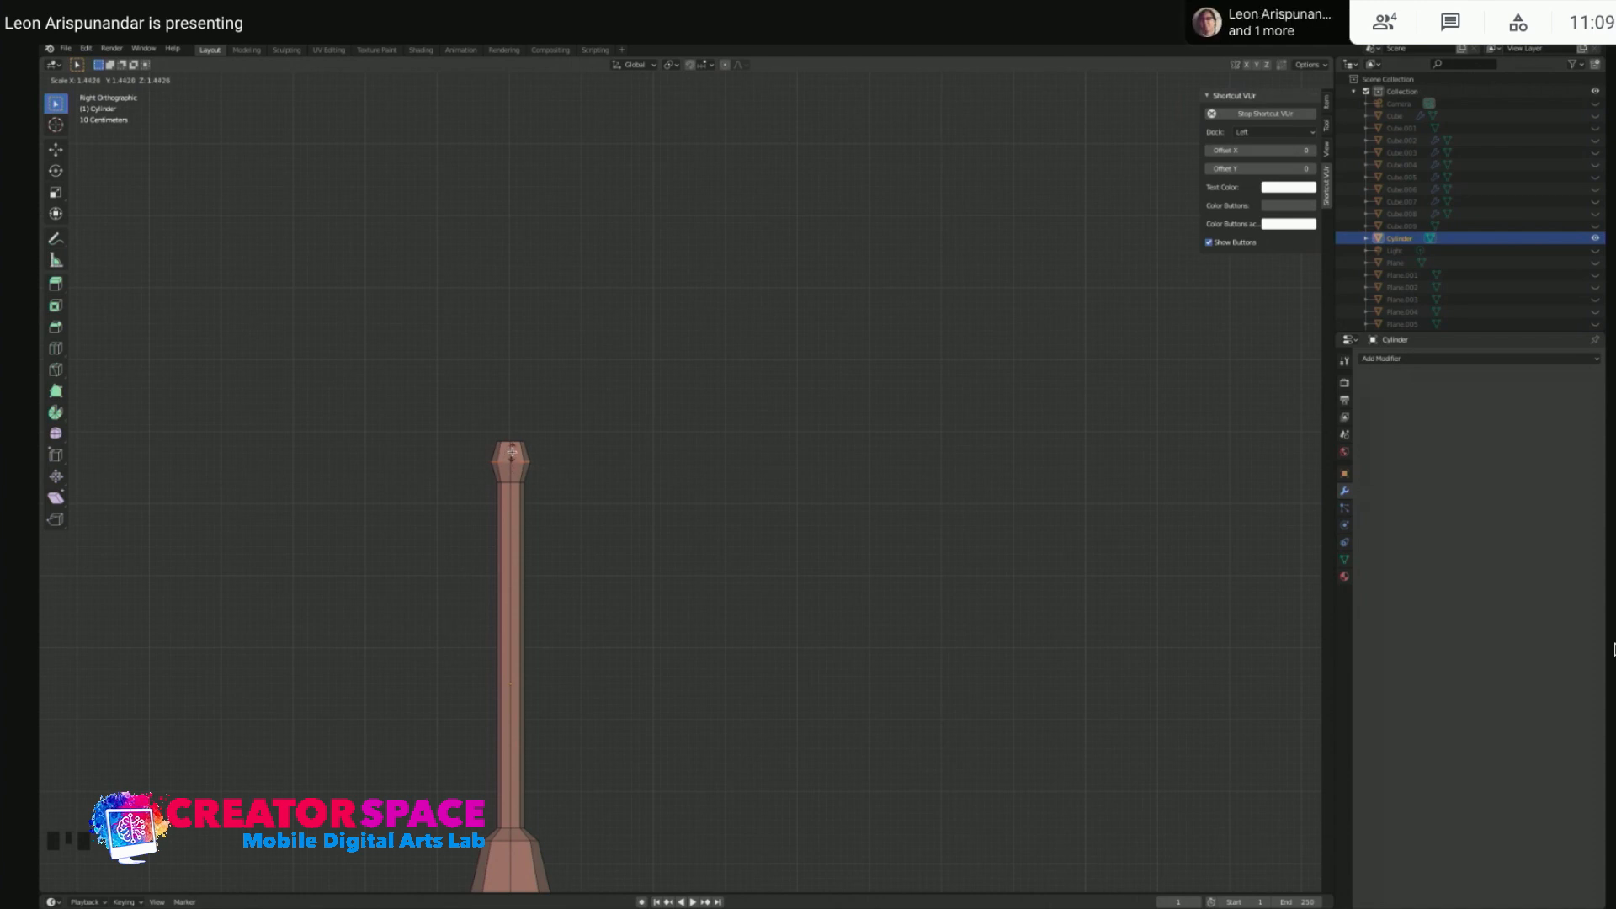
left_click(509, 466)
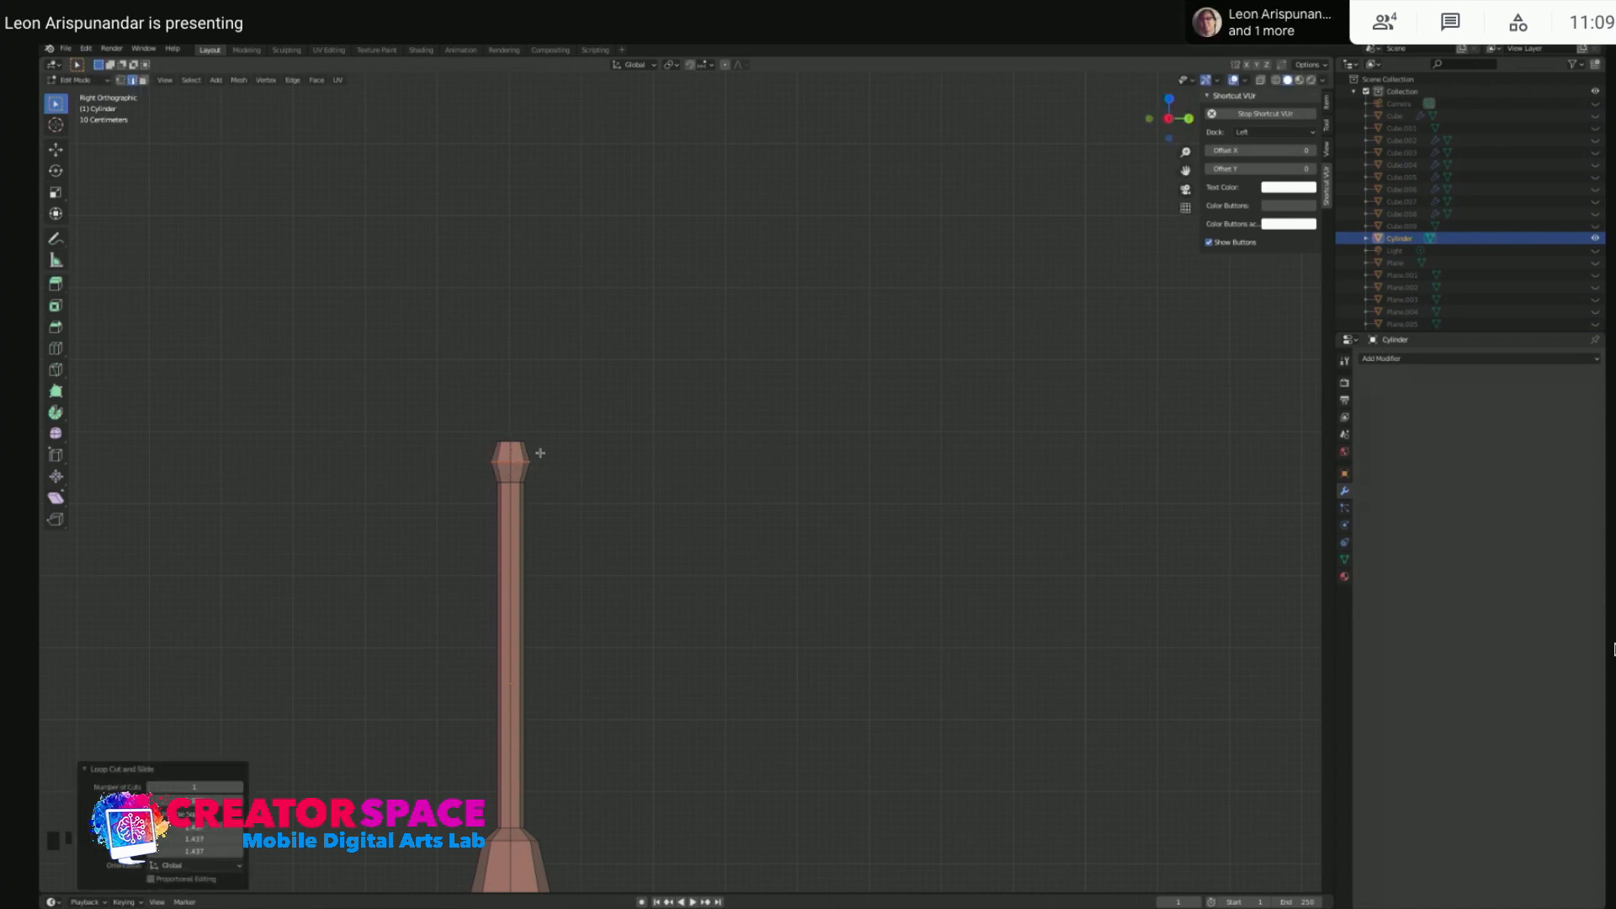
- Select the pole's top face, extrude it about 0.31 m upward and scale it outward by about 2.04
scroll(543, 452, "up", 3)
middle_click_drag(543, 452, 660, 455, "shift")
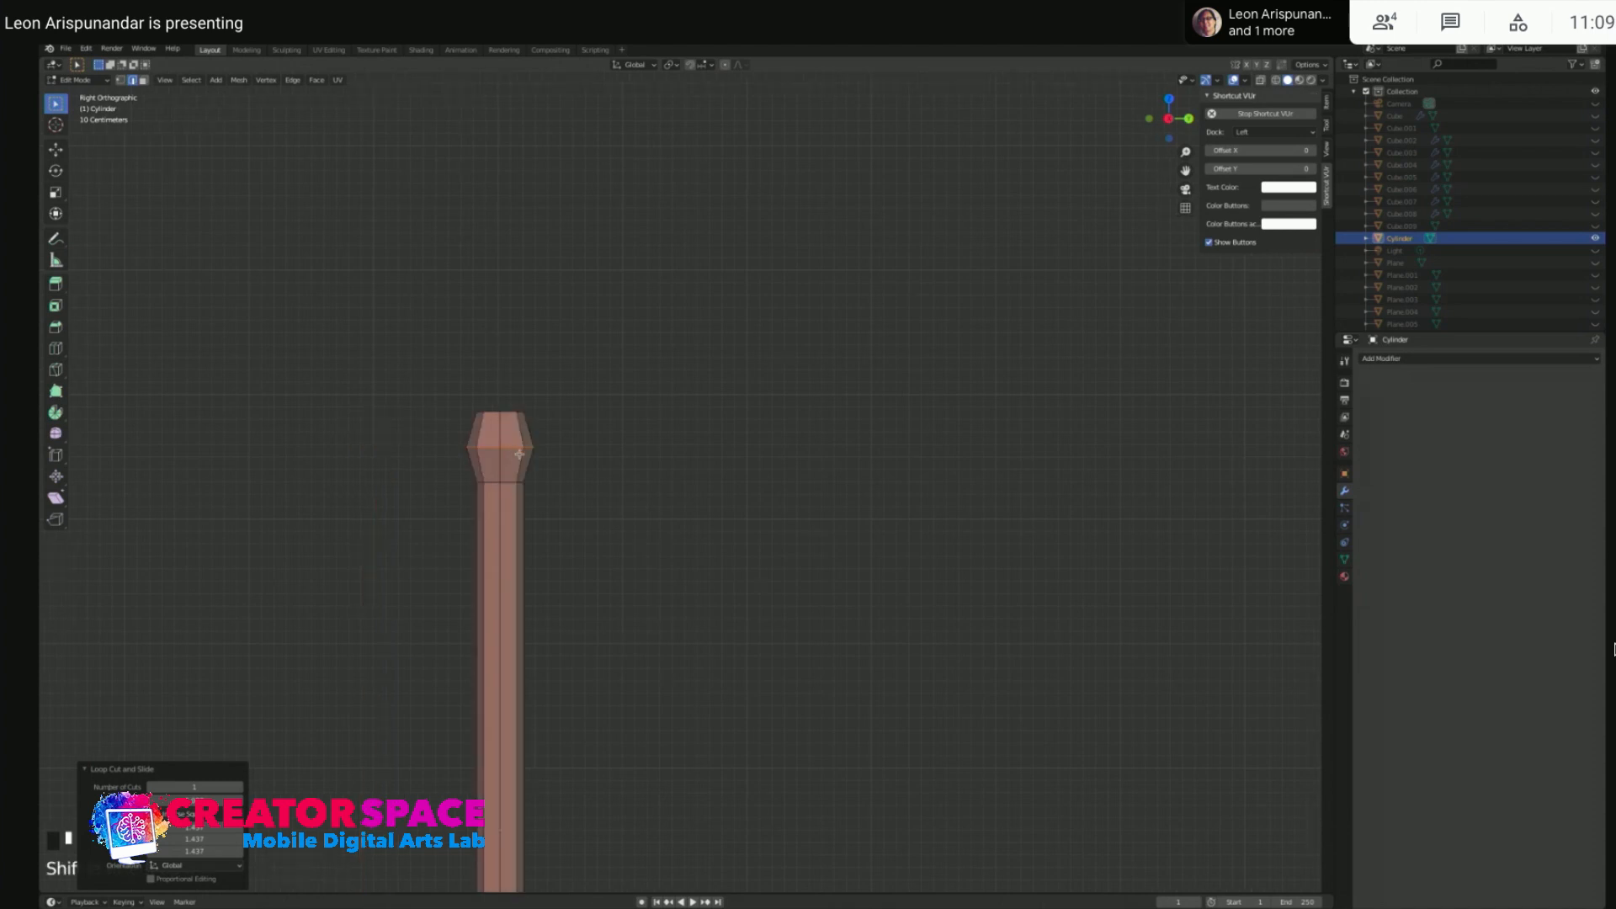
scroll(520, 453, "down", 3)
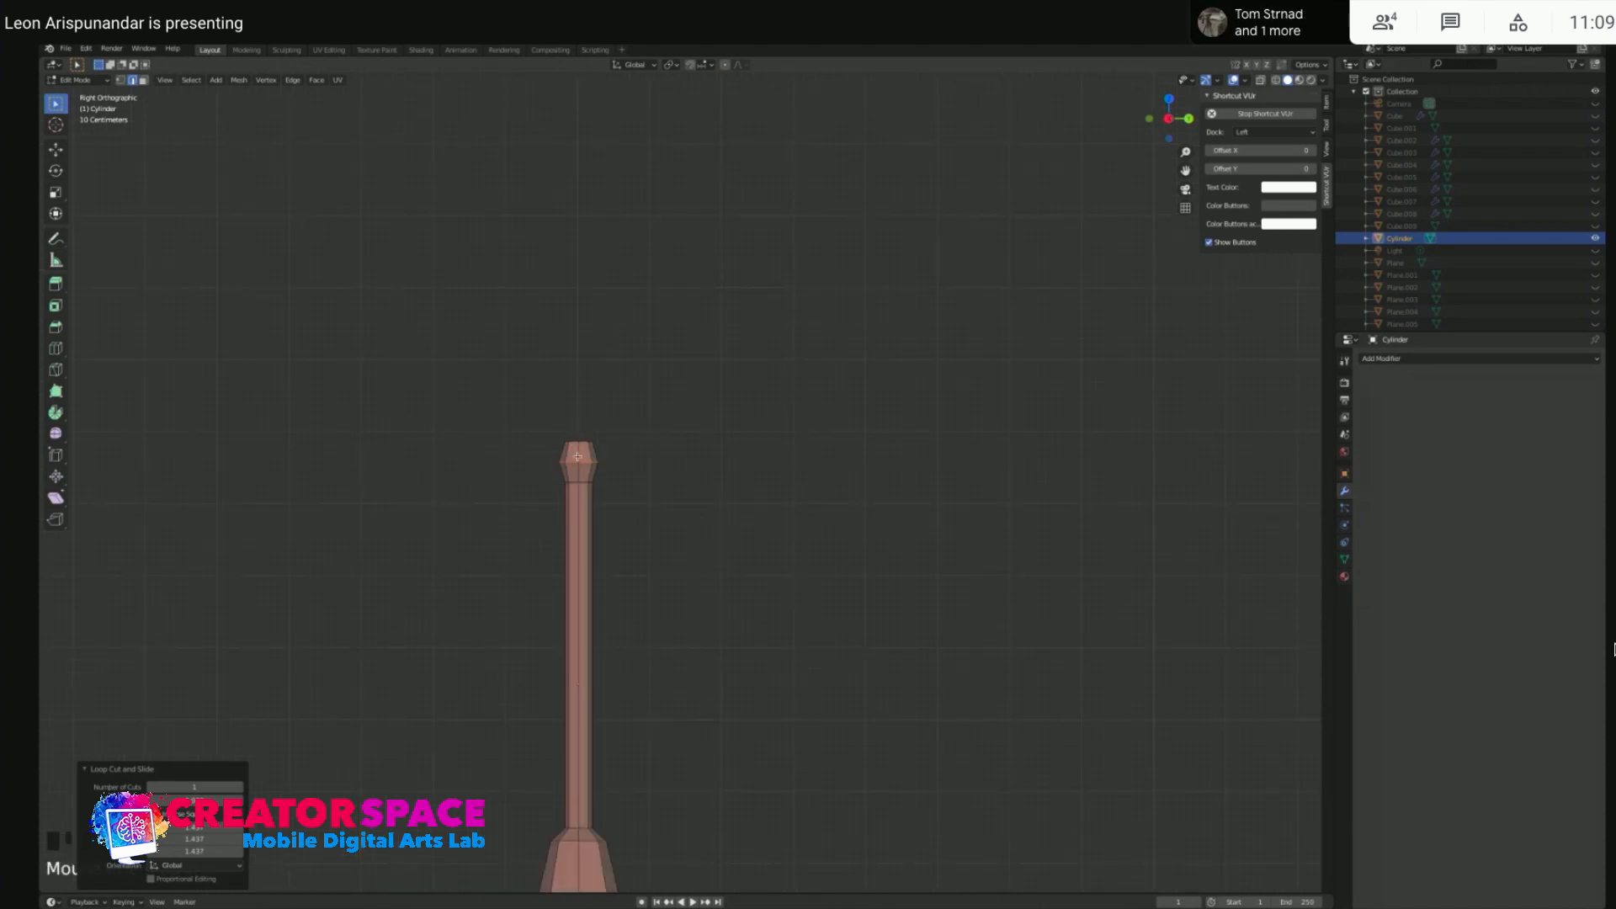
middle_click_drag(642, 408, 589, 464)
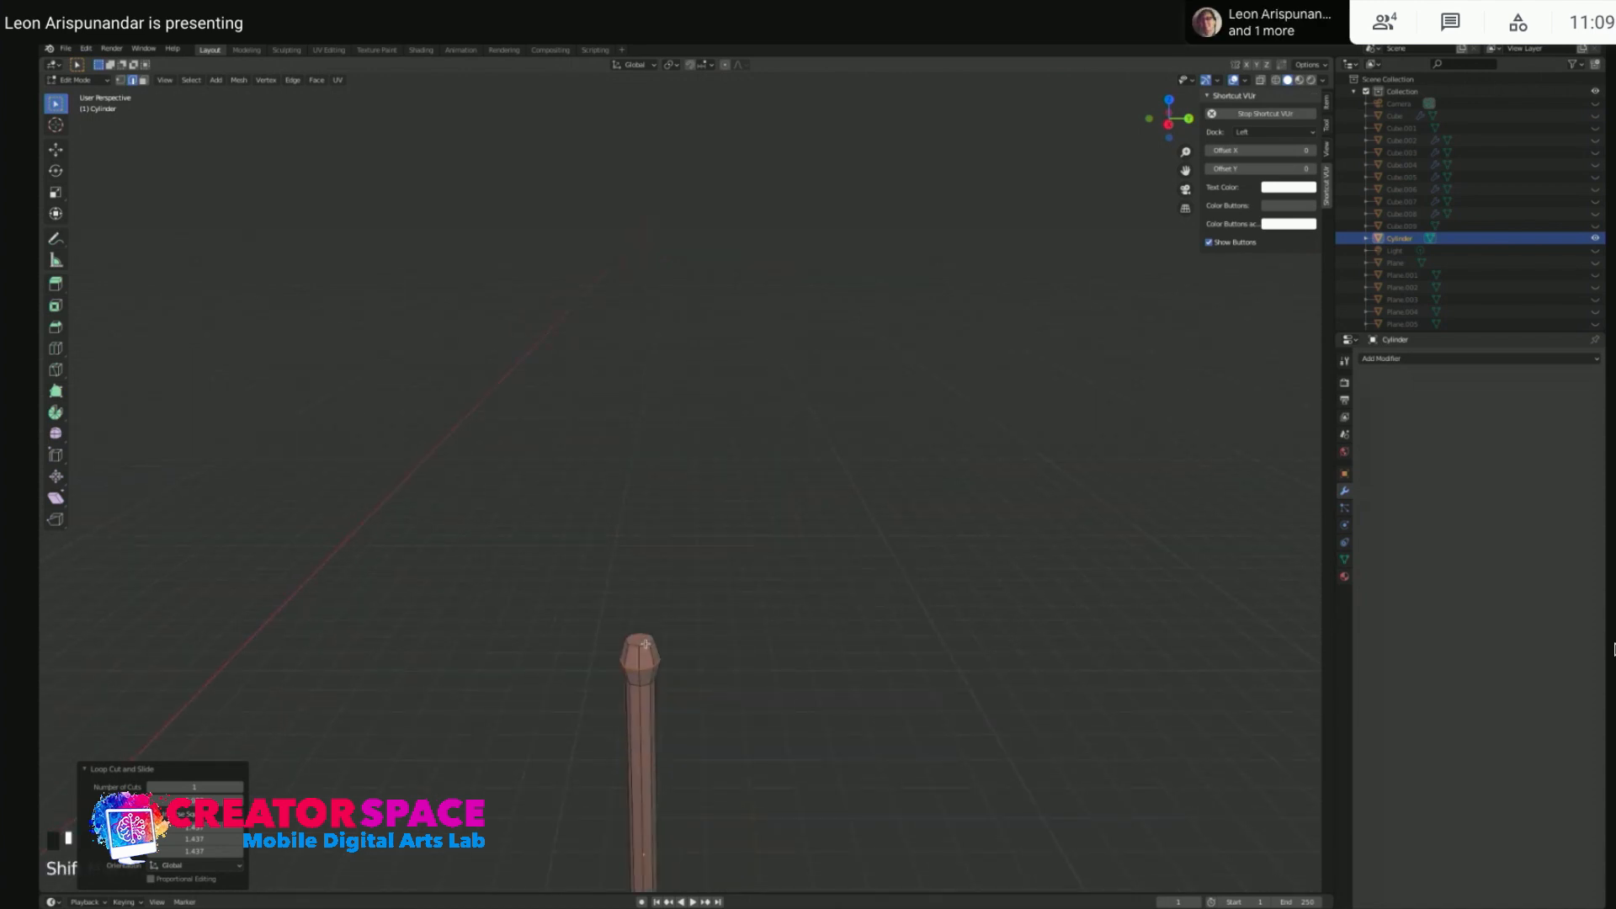
left_click(643, 642)
key("KP_3")
scroll(621, 382, "up", 4)
middle_click_drag(620, 382, 654, 411, "shift")
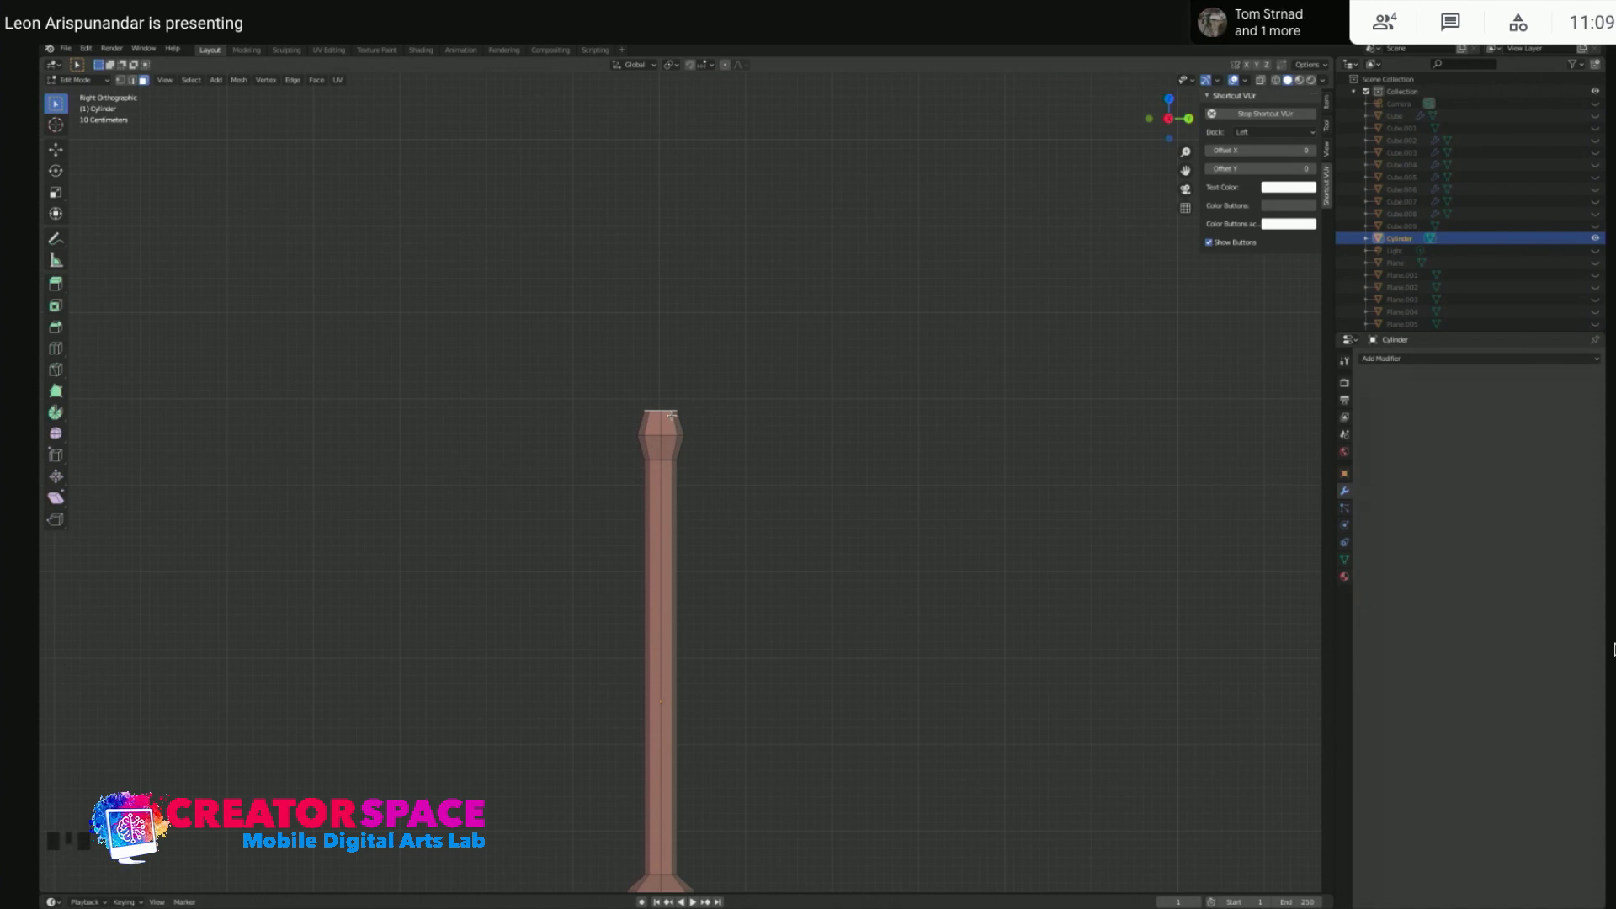
key("e")
left_click(671, 389)
key("s")
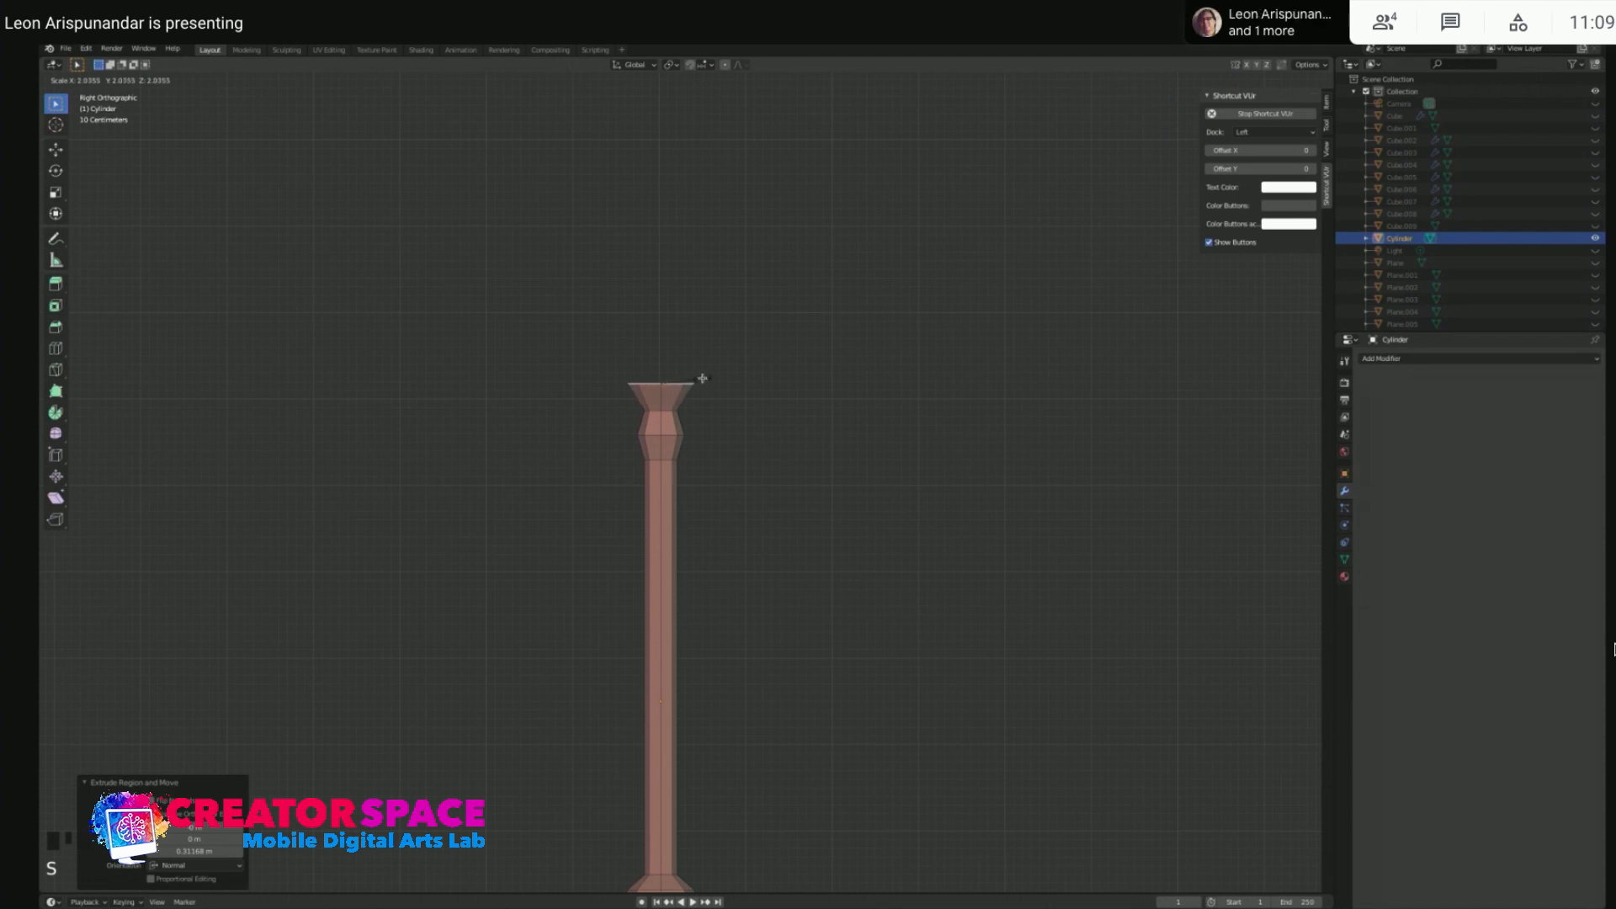
left_click(702, 378)
- Extrude the widened top face about 0.06 m upward to form a thin rim
key("e")
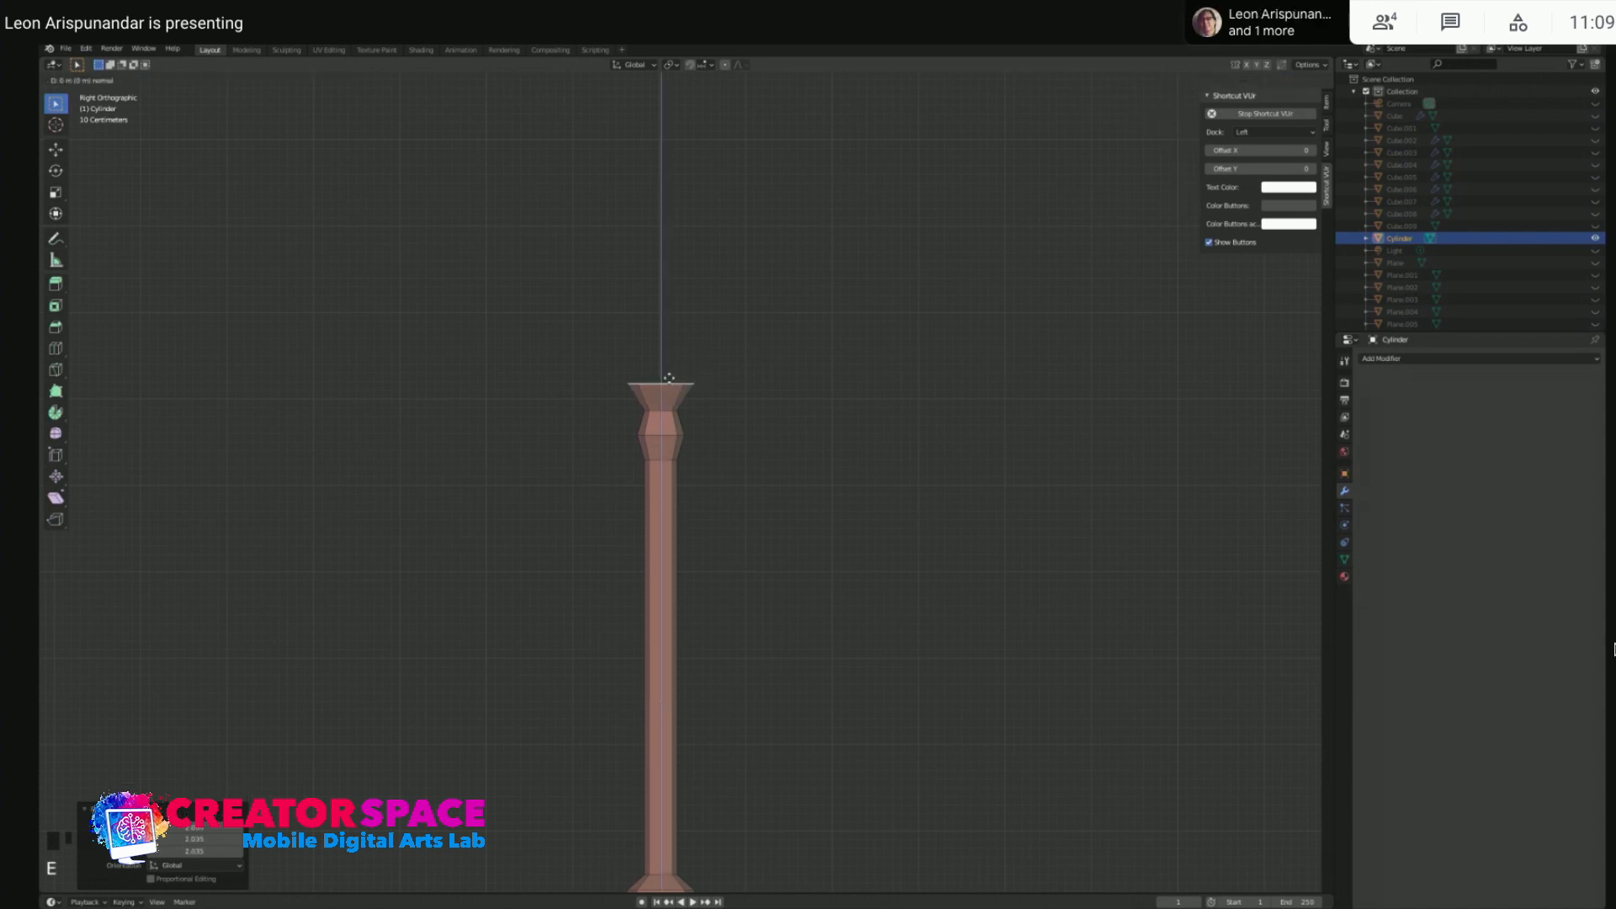
left_click(668, 372)
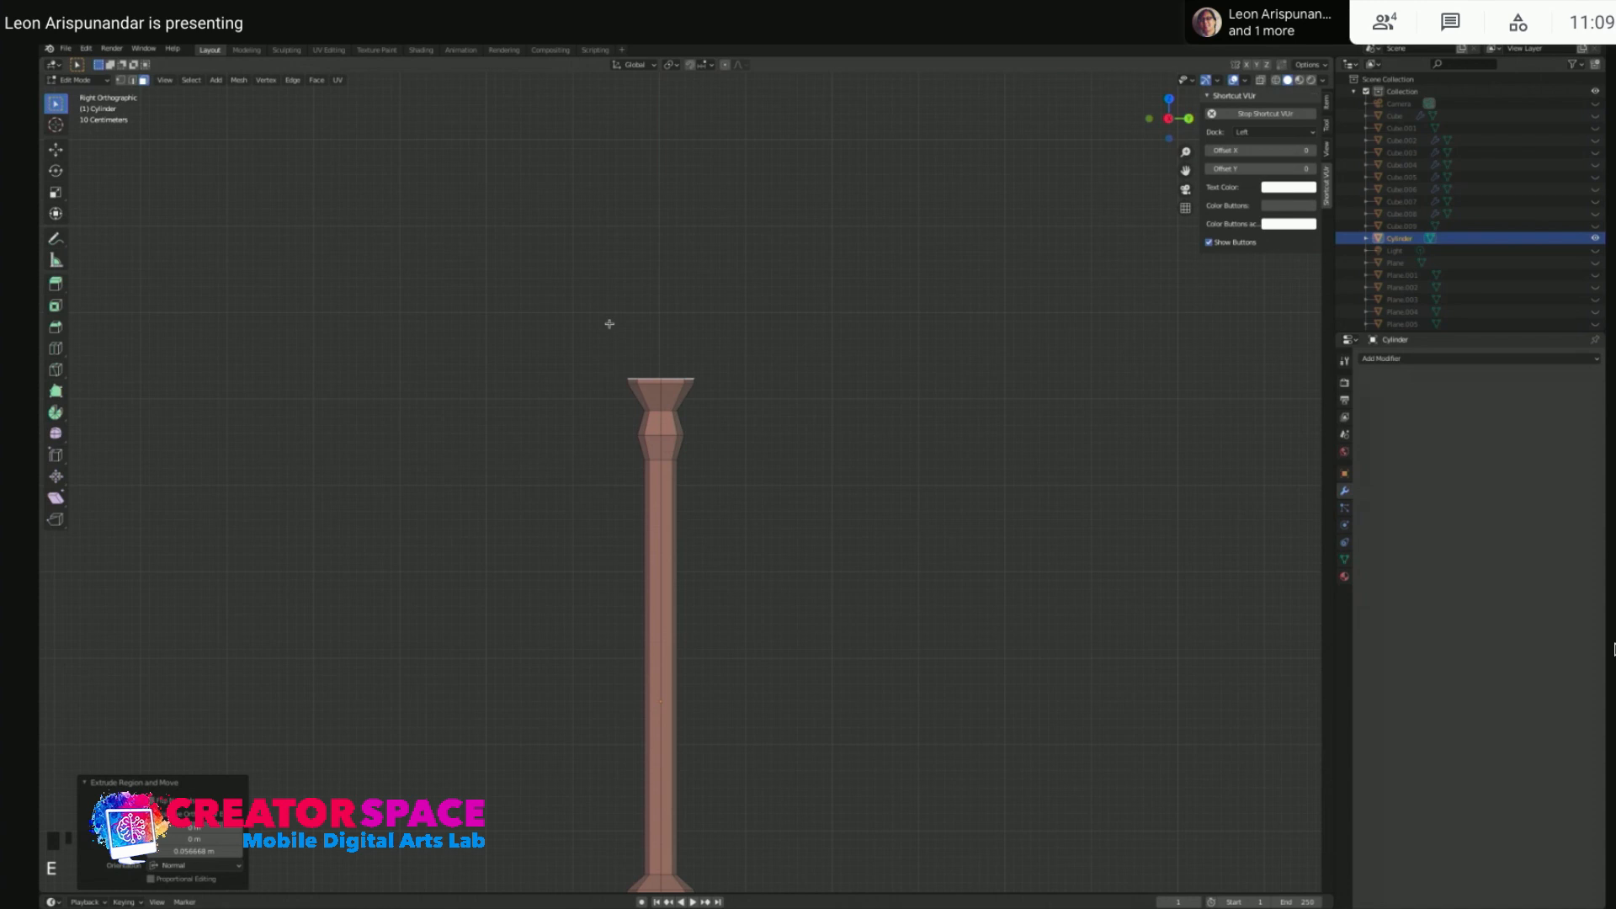
middle_click_drag(652, 346, 648, 432, "shift")
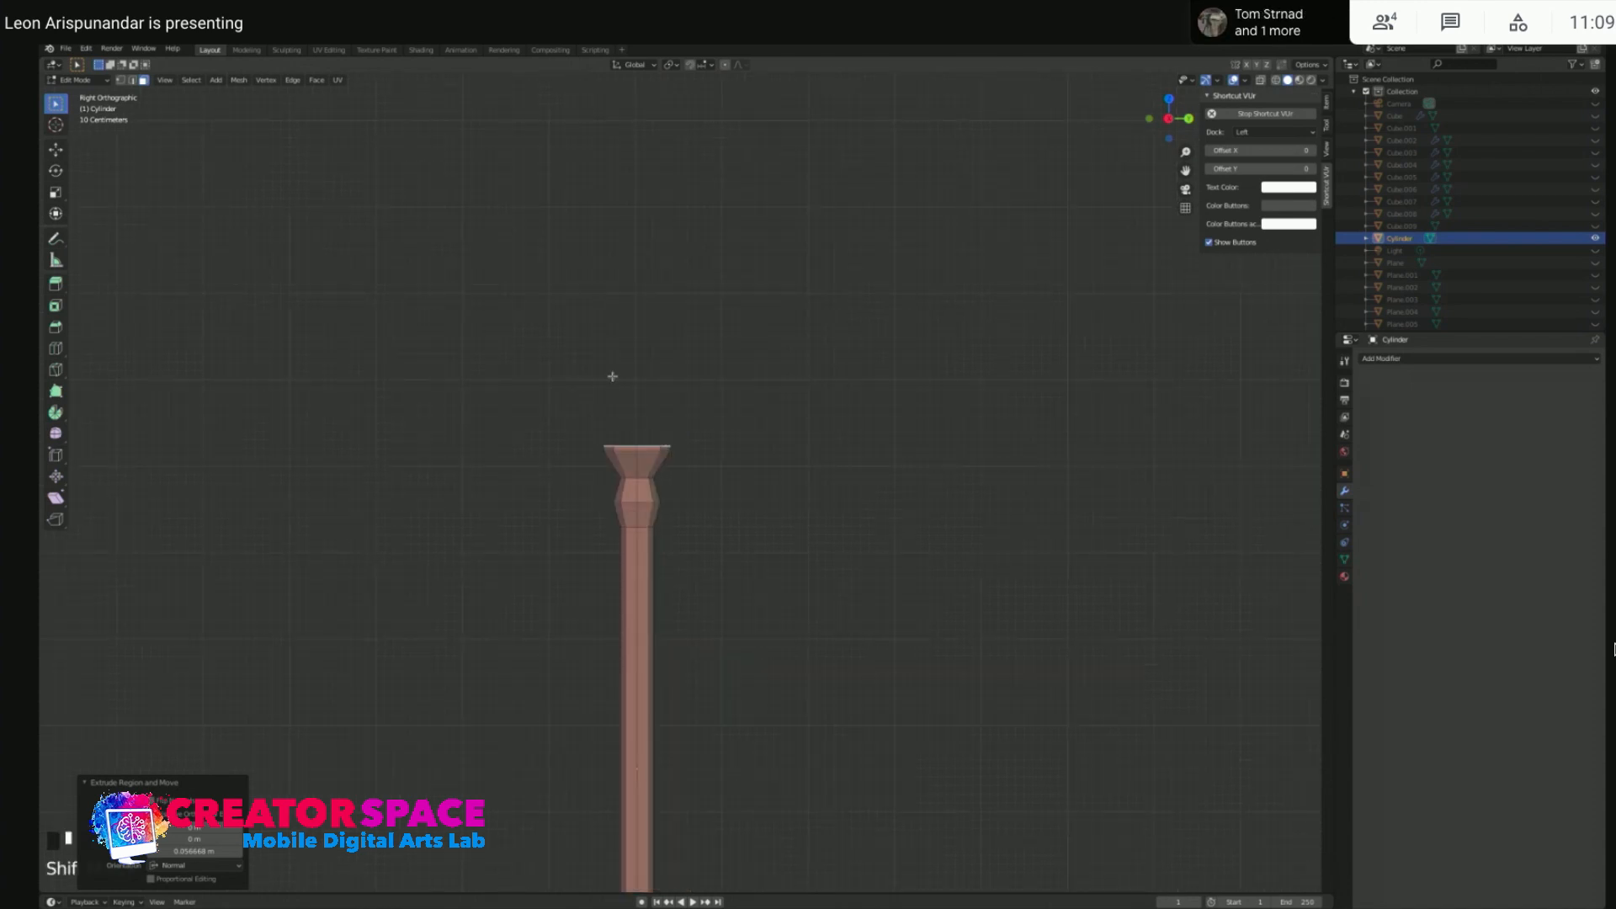
left_click(666, 427)
middle_click_drag(667, 426, 710, 444)
scroll(709, 446, "down", 7)
scroll(872, 515, "up", 4)
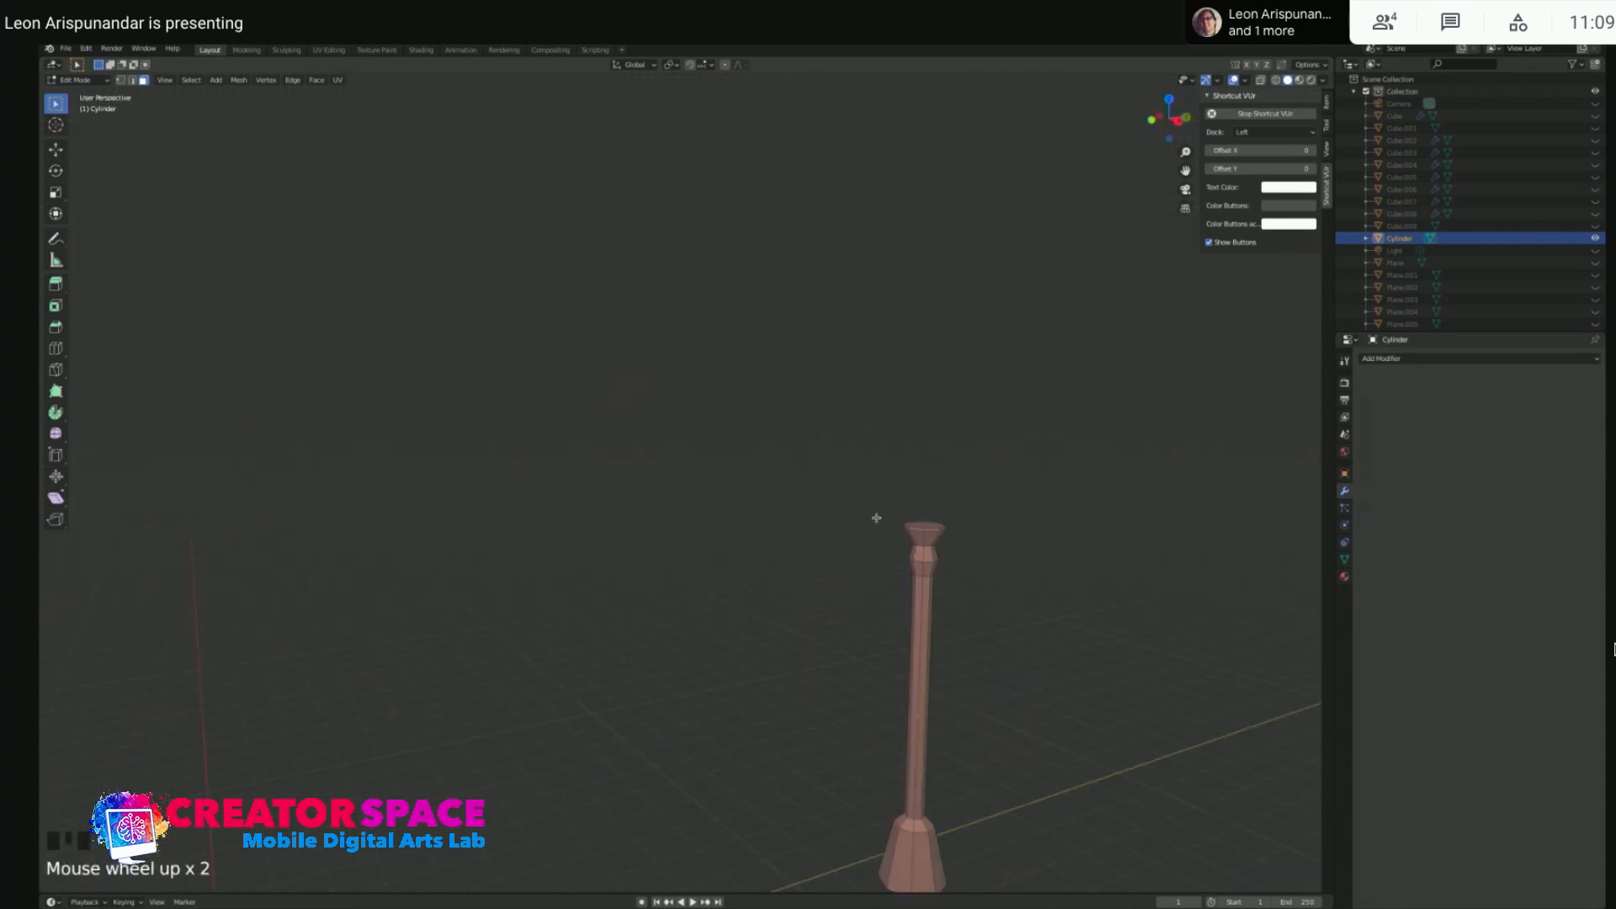
- Return to the right view, leave Edit Mode and deselect the pole
key("KP_3")
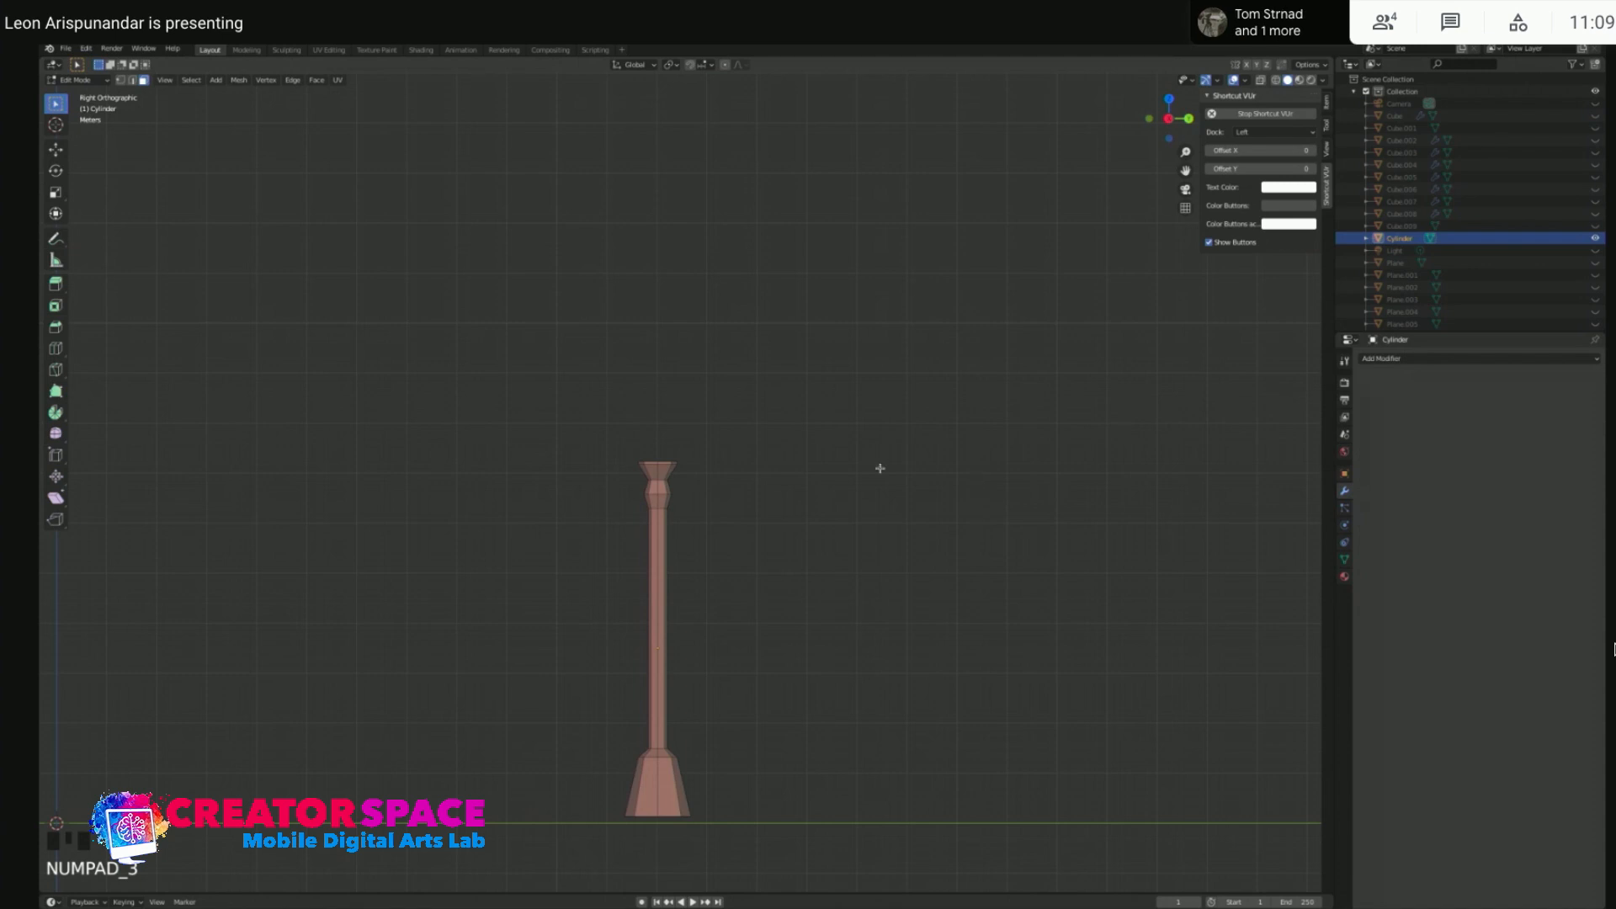
scroll(786, 483, "up", 1)
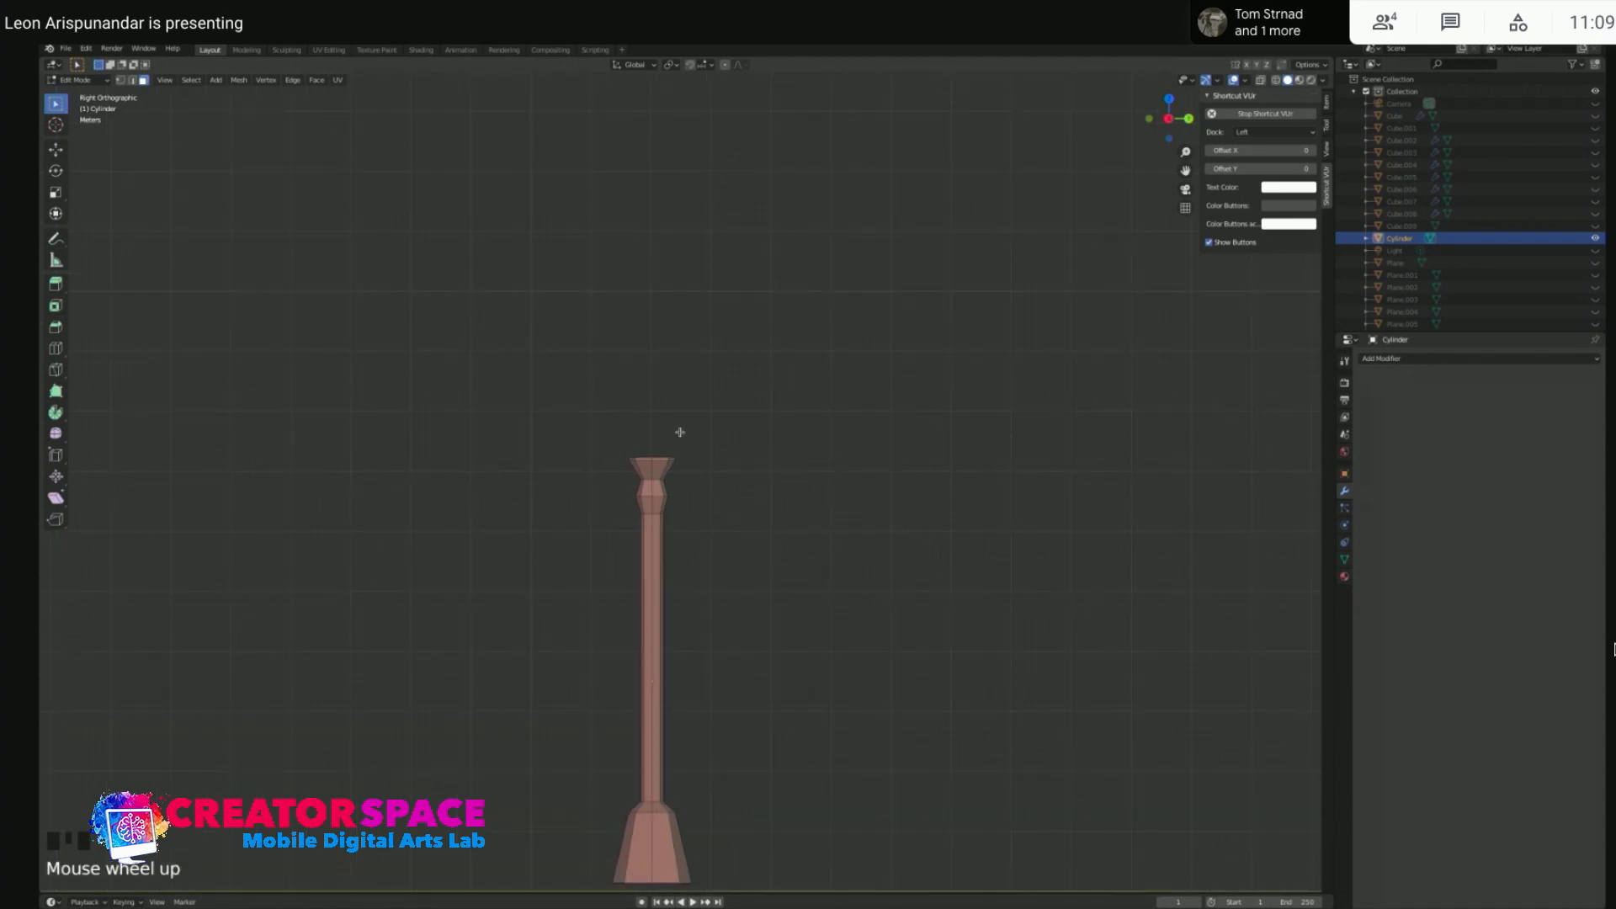
left_click(678, 433)
left_click(666, 431)
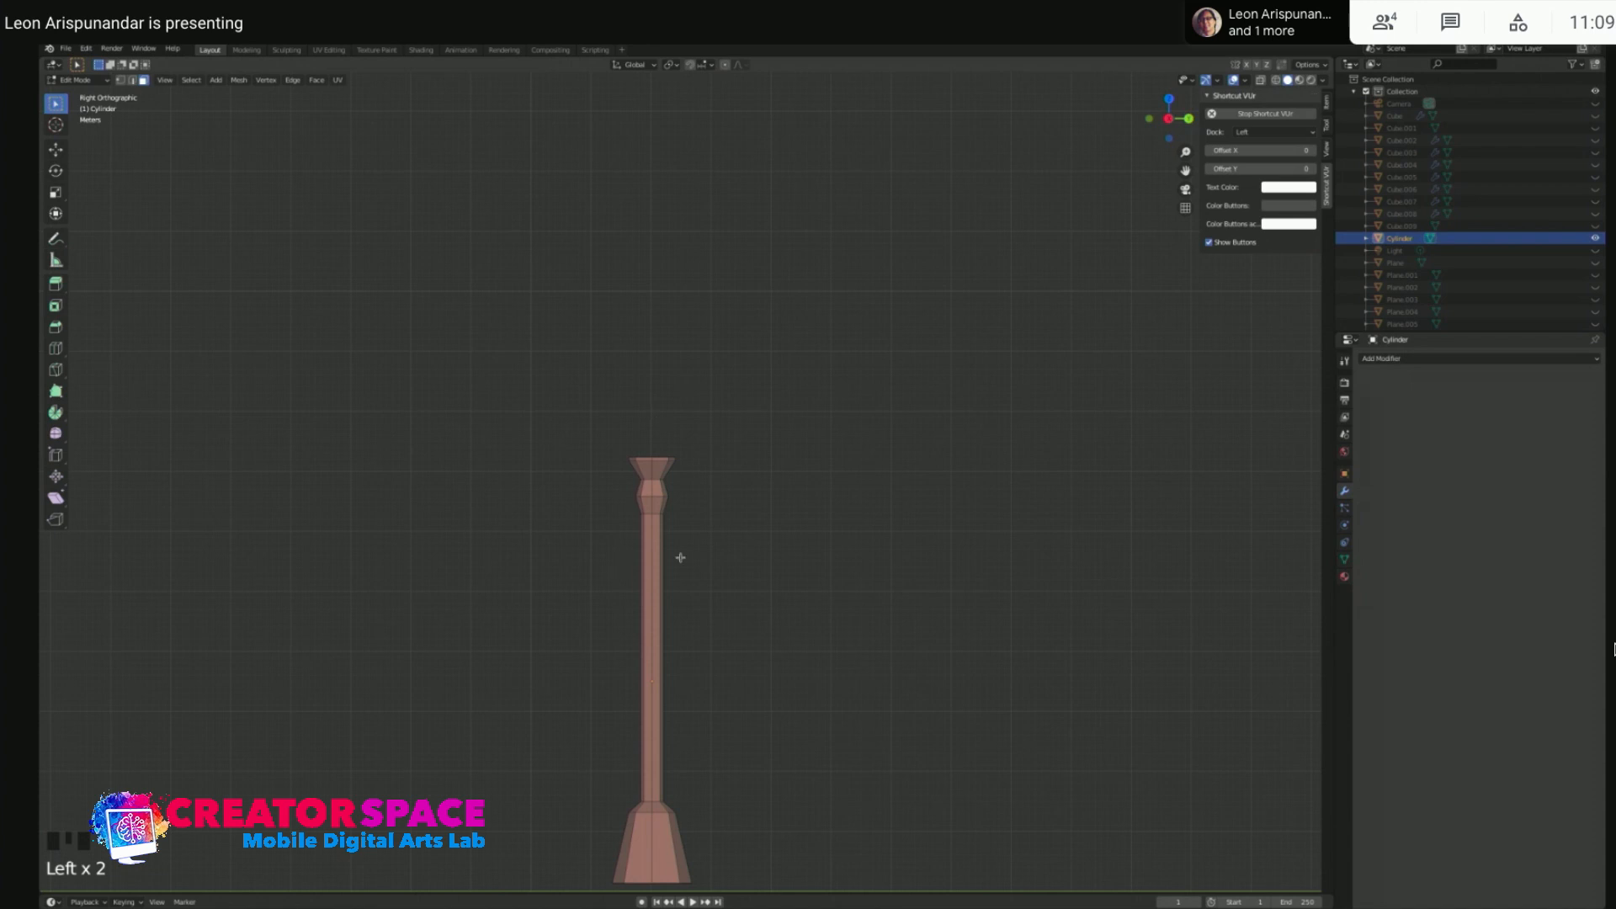
key("Tab")
left_click(767, 441)
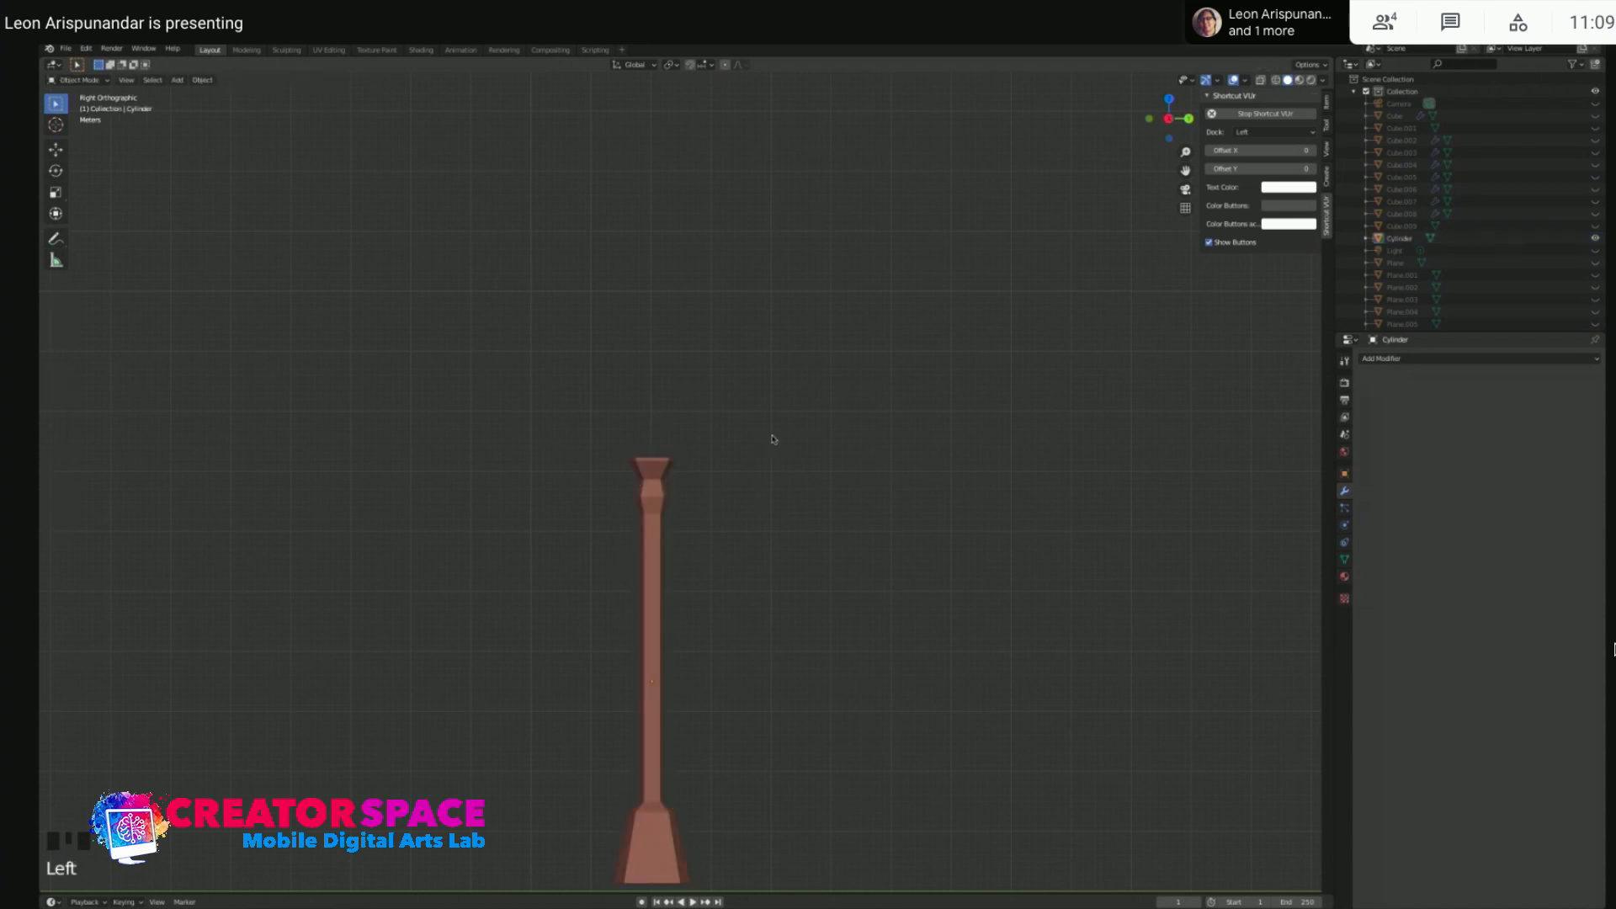
- Add a second eight-sided cylinder and move it in the right view so it sits just above the pole
key("shift+a")
mouse_move(772, 438)
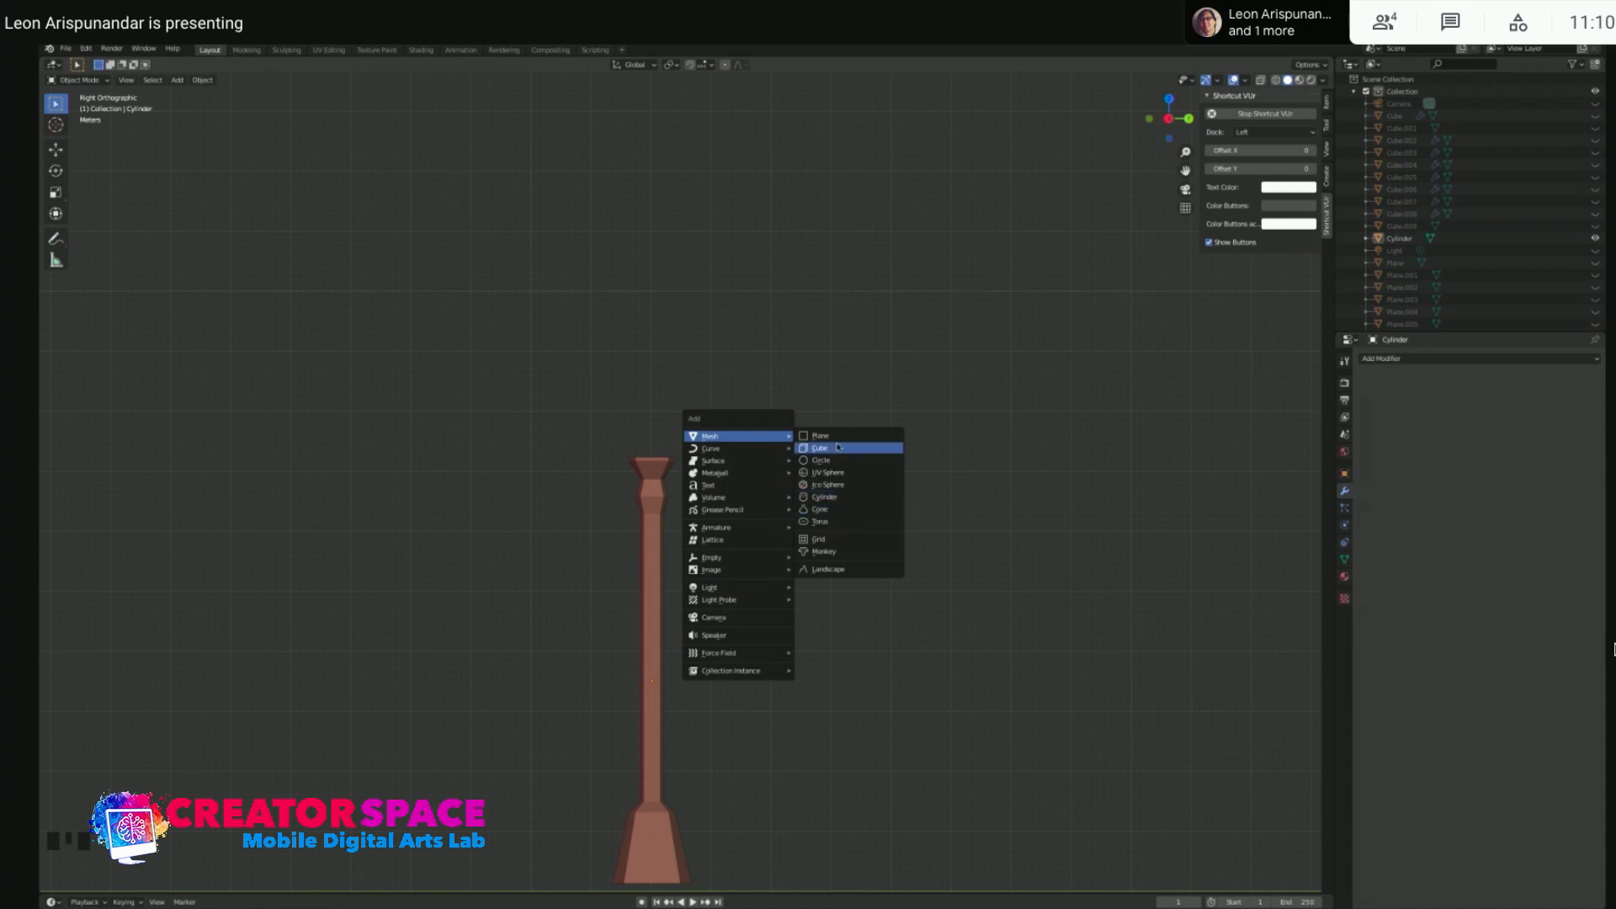
left_click(841, 497)
scroll(662, 673, "down", 4)
key("g")
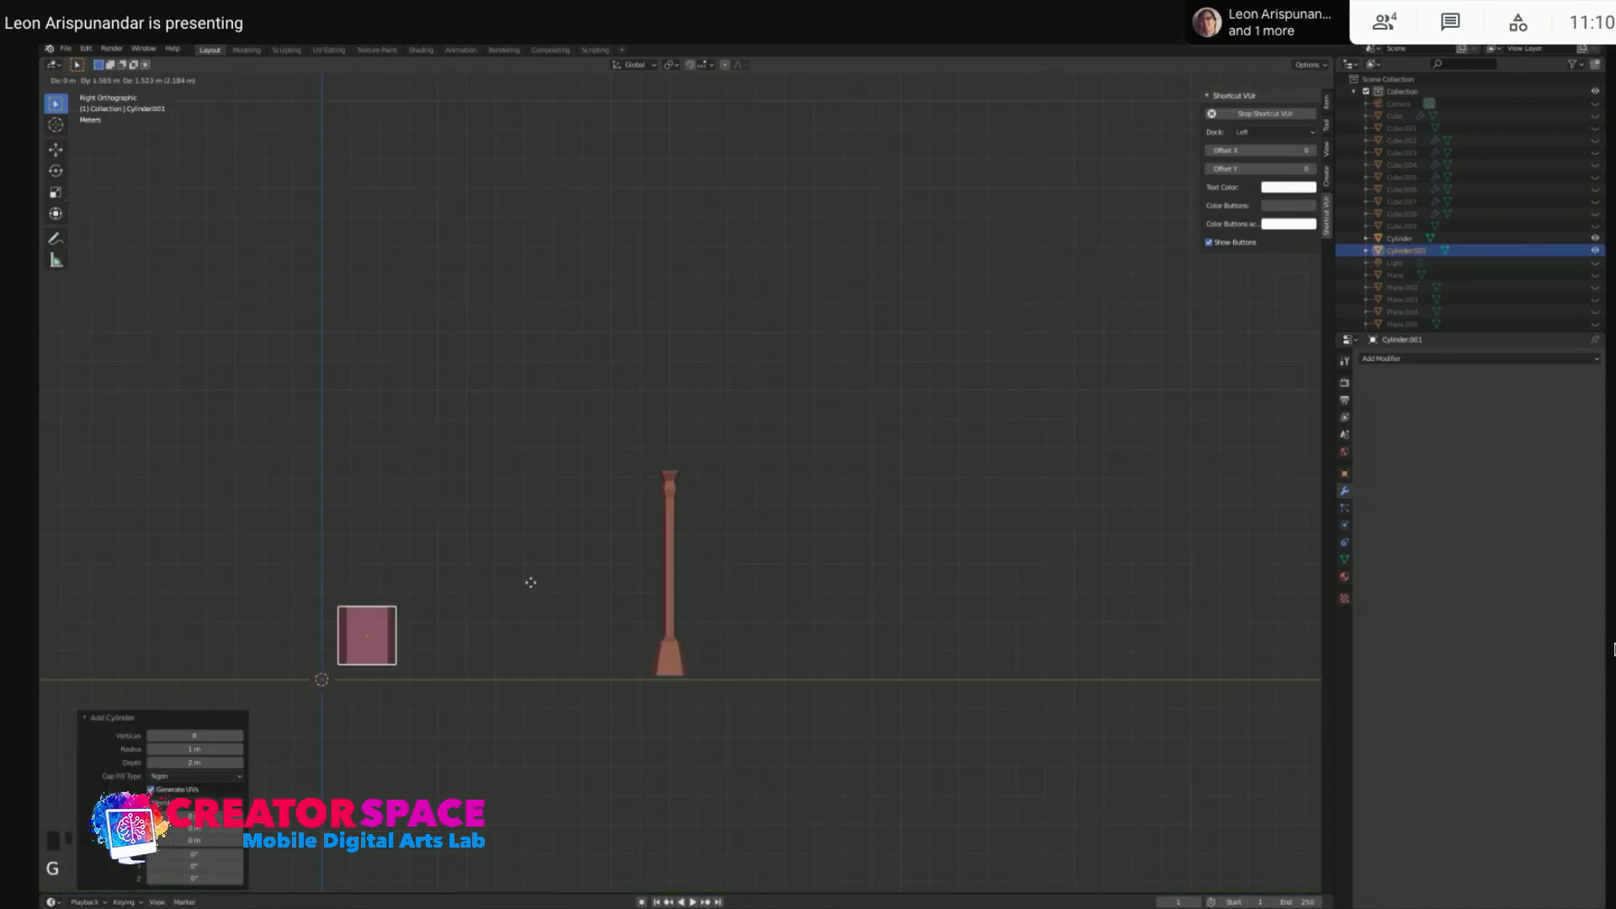
left_click(794, 443)
scroll(717, 428, "up", 5)
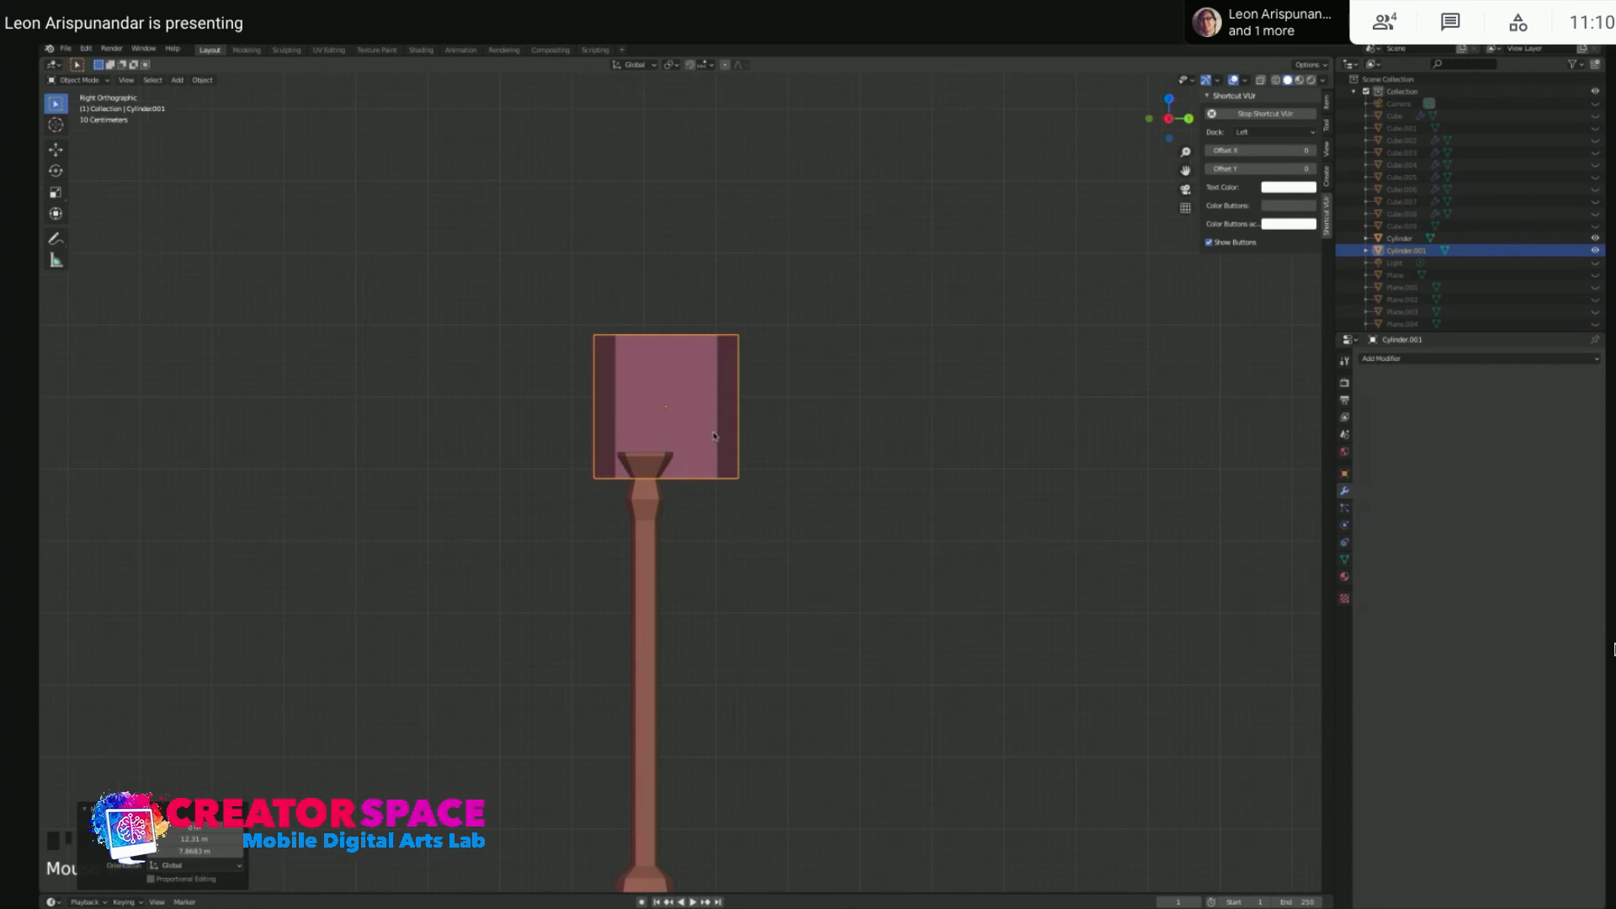
key("g")
left_click(693, 408)
- Turn on X-ray in the top view and move the new cylinder so it is centered over the pole
key("KP_7")
scroll(1029, 534, "down", 2)
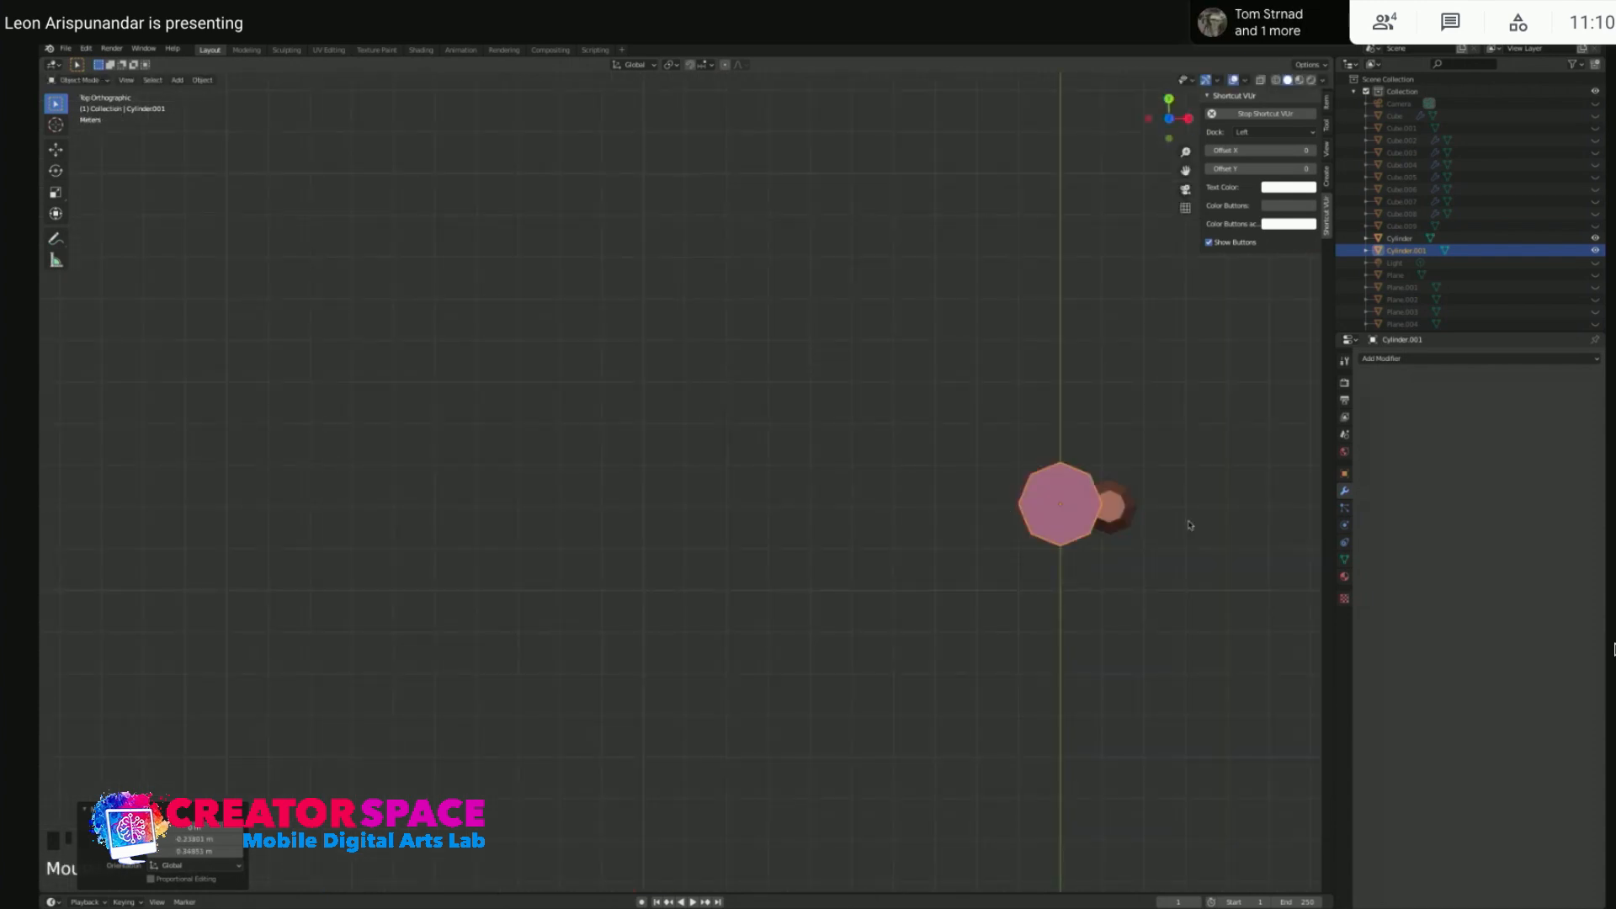
middle_click_drag(1189, 525, 1039, 501, "shift")
scroll(1037, 502, "up", 1)
key("alt+z")
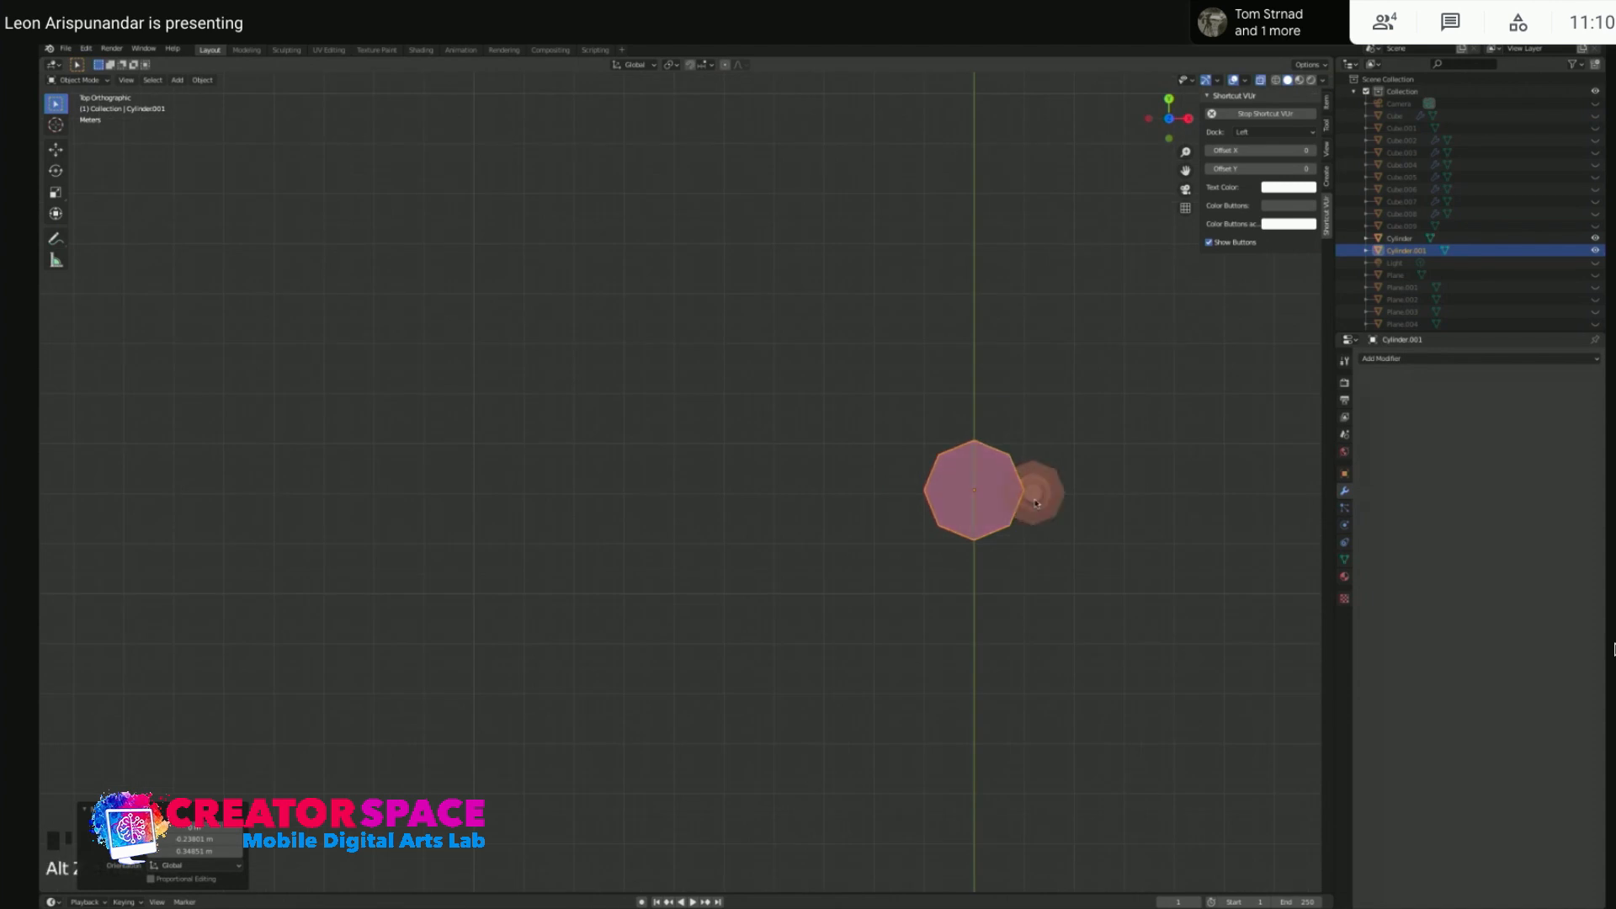
key("g")
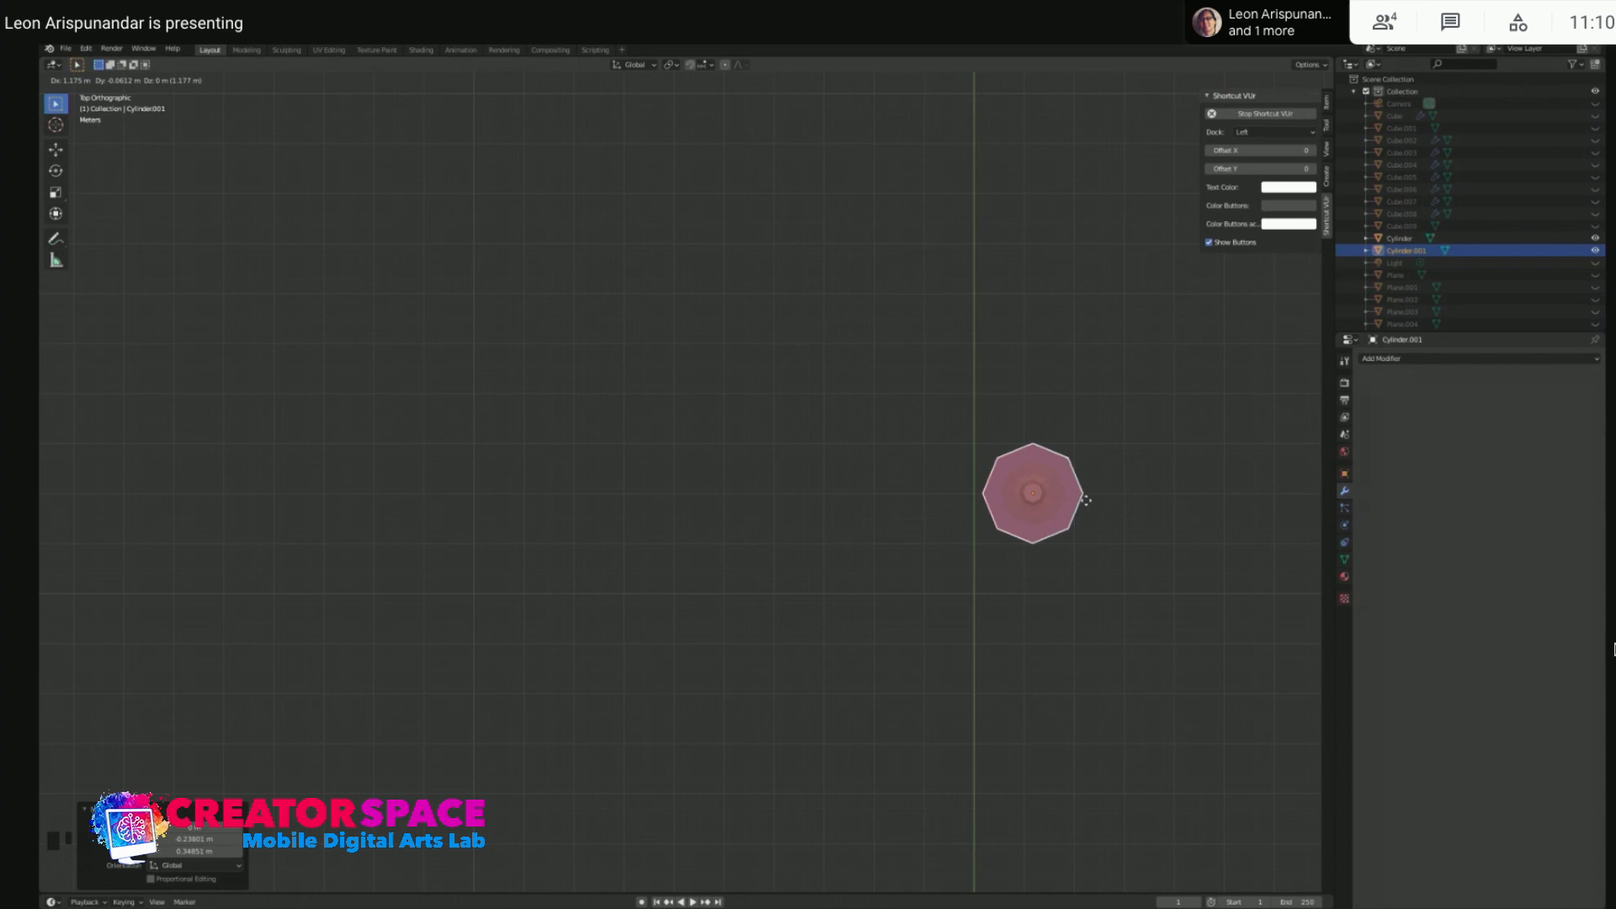
left_click(1087, 503)
- Scale the new cylinder to 0.495 in the right view and lower it about 0.5 m onto the pole's rim
key("KP_3")
scroll(737, 437, "up", 4)
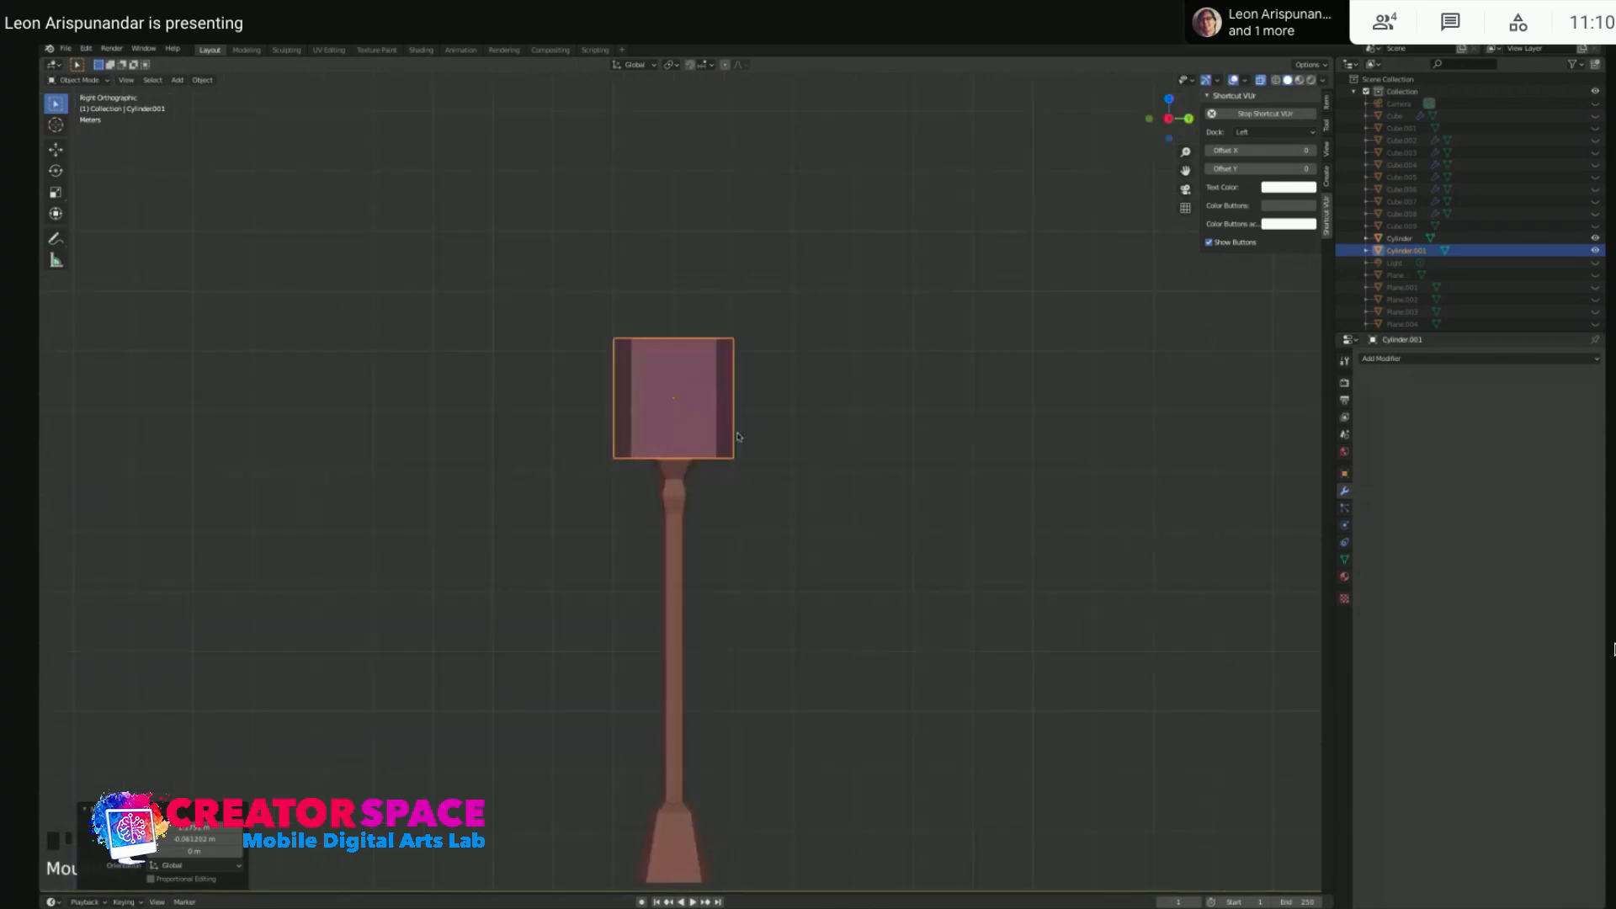
key("s")
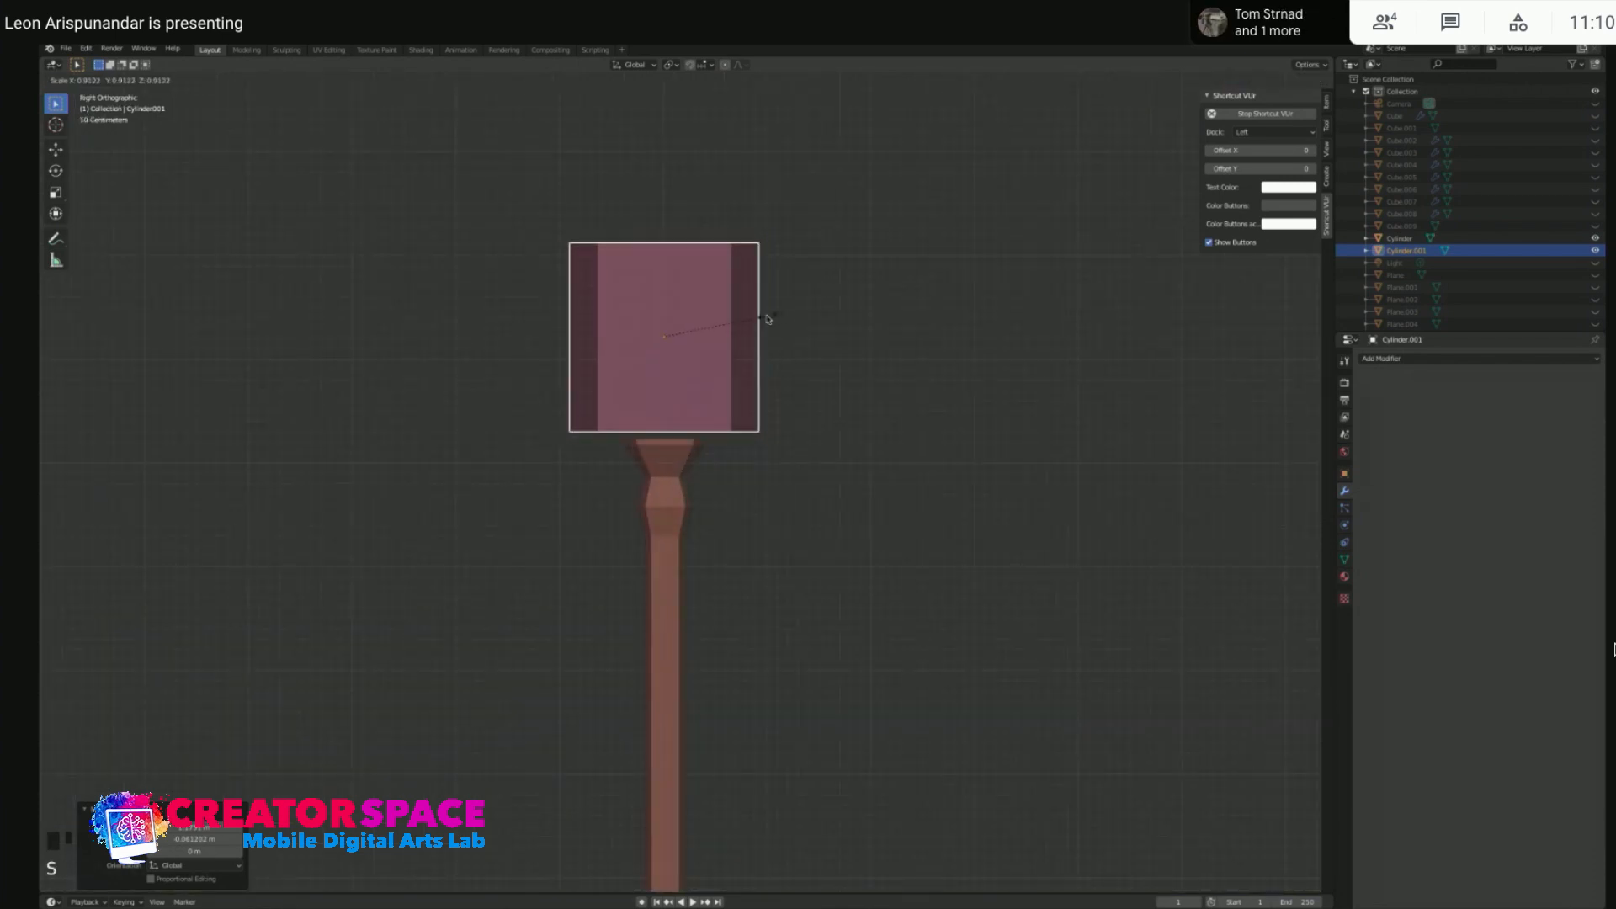
left_click(717, 337)
key("g")
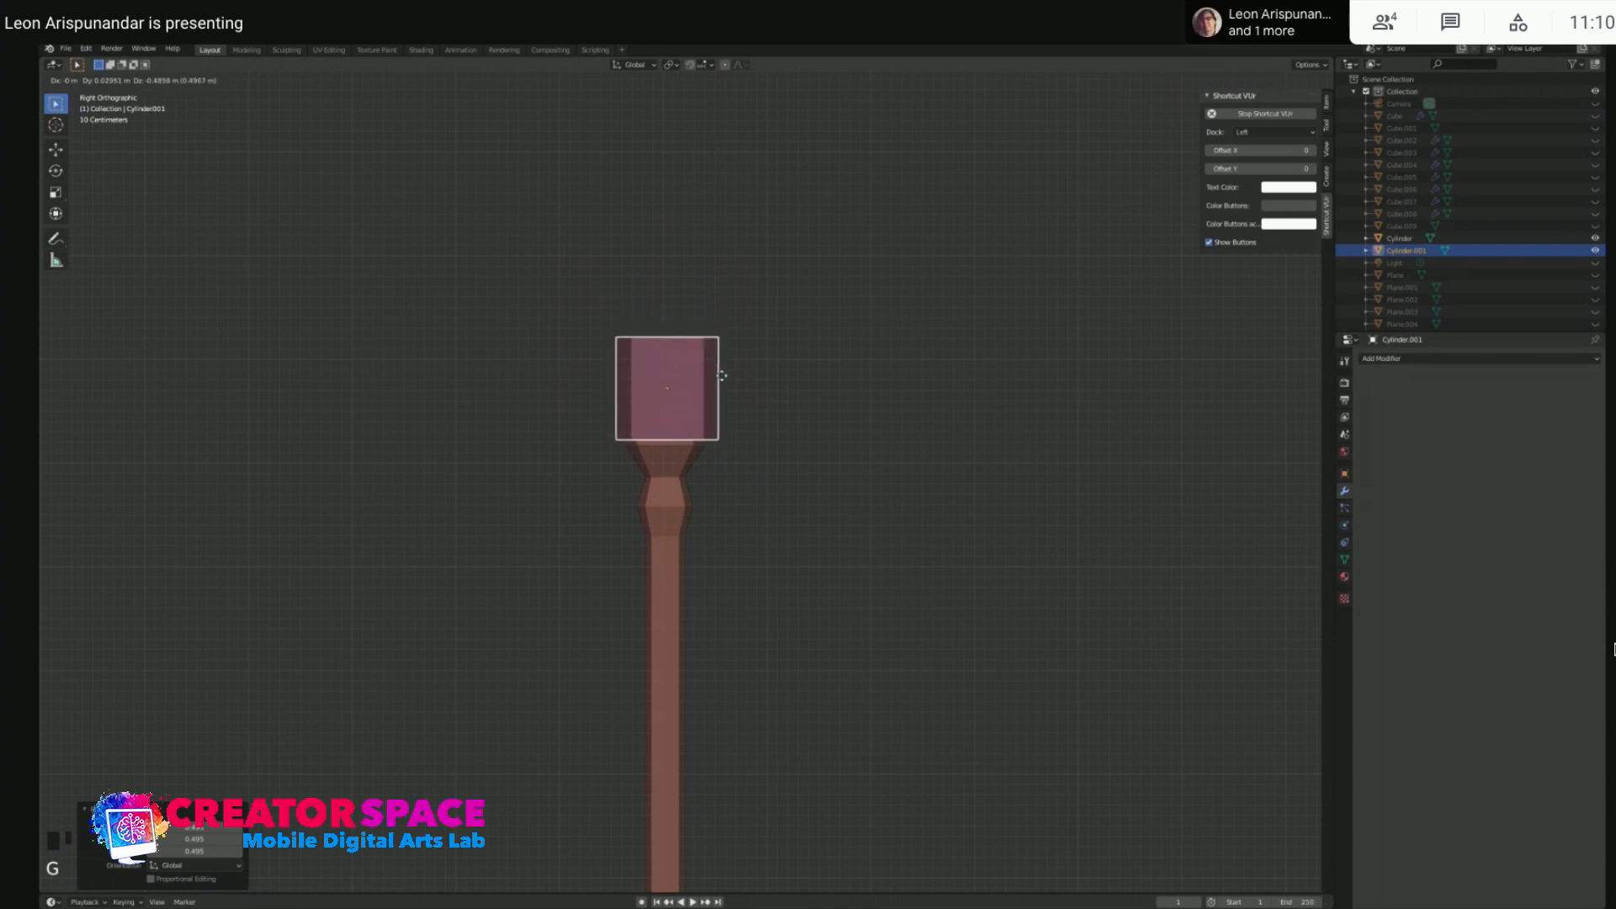
left_click(711, 378)
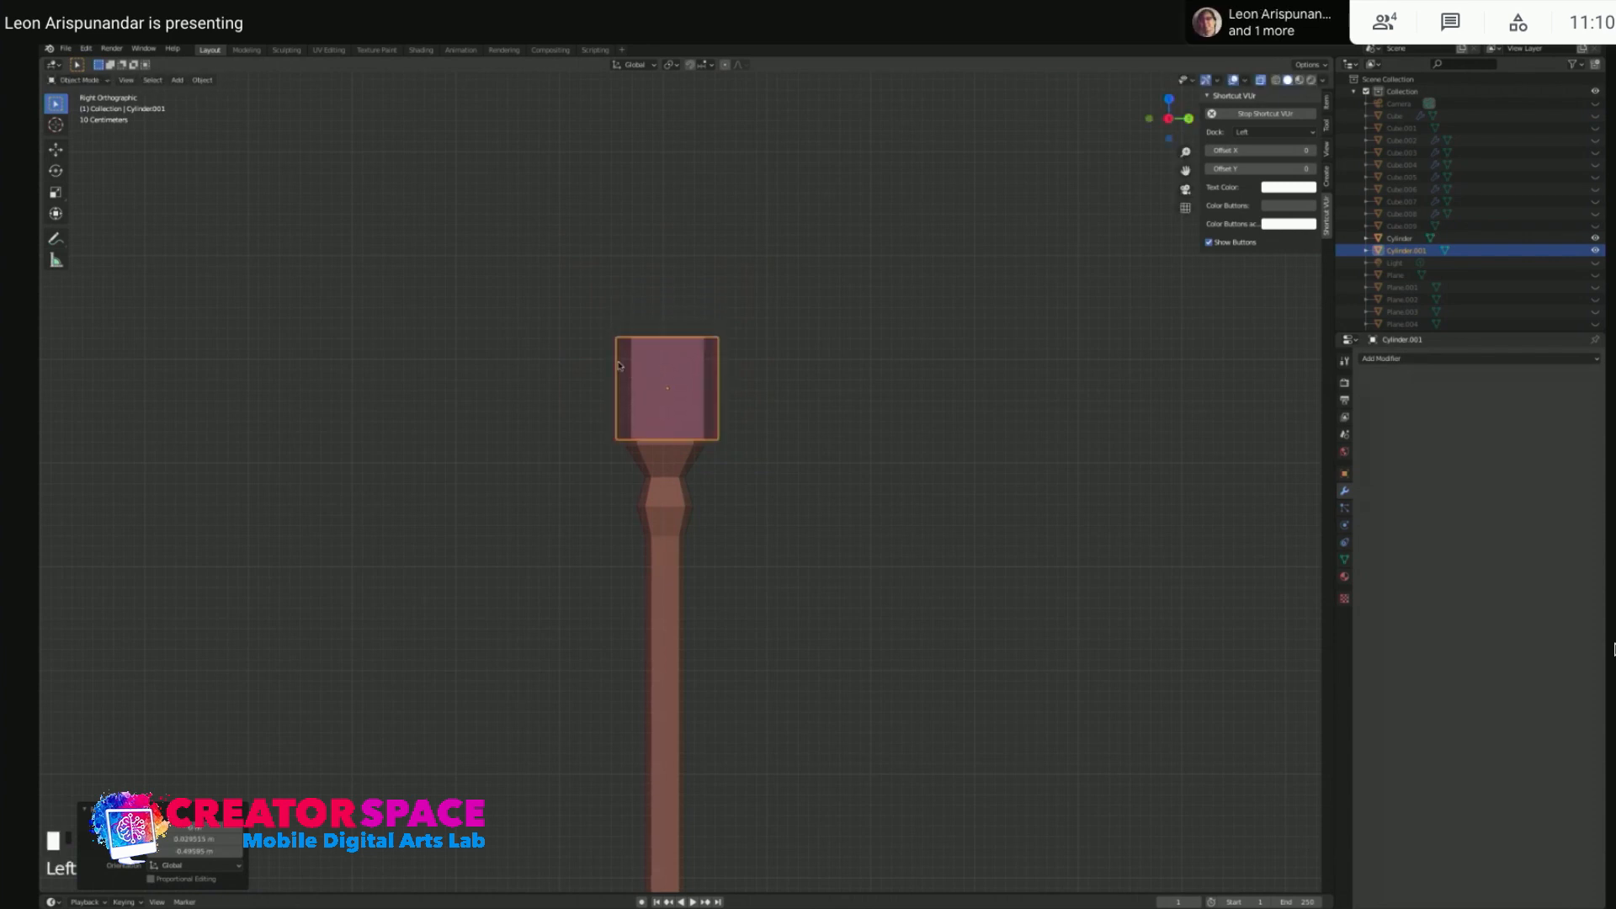
- Add one horizontal loop cut to the lamp head and slide it up close to its top edge
key("Tab")
left_click(633, 364)
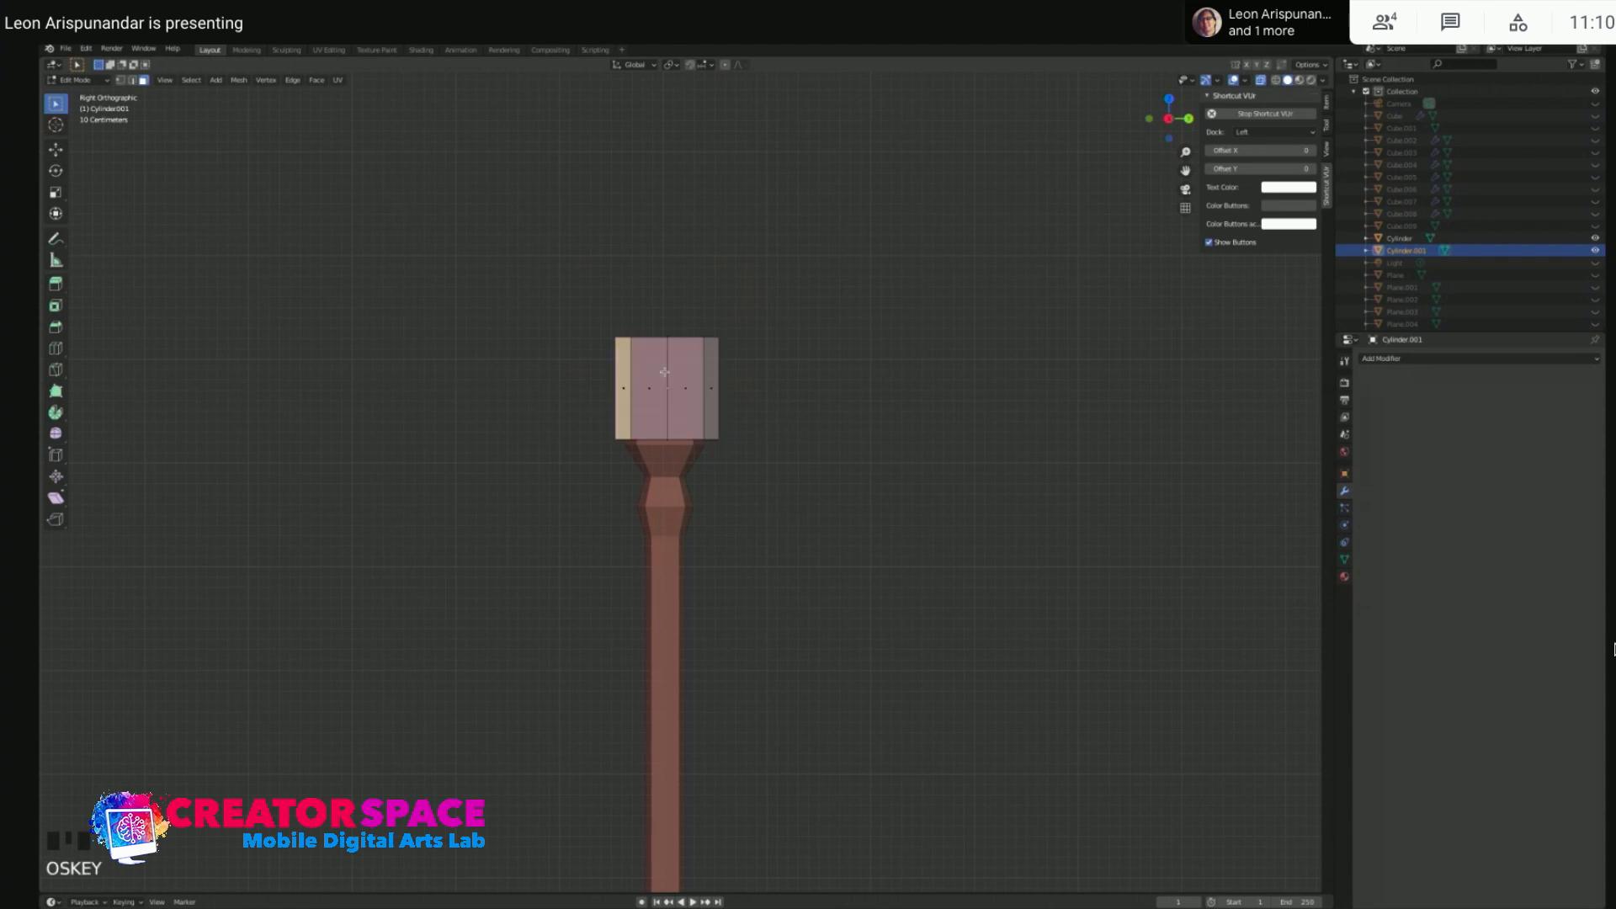
key("ctrl+r")
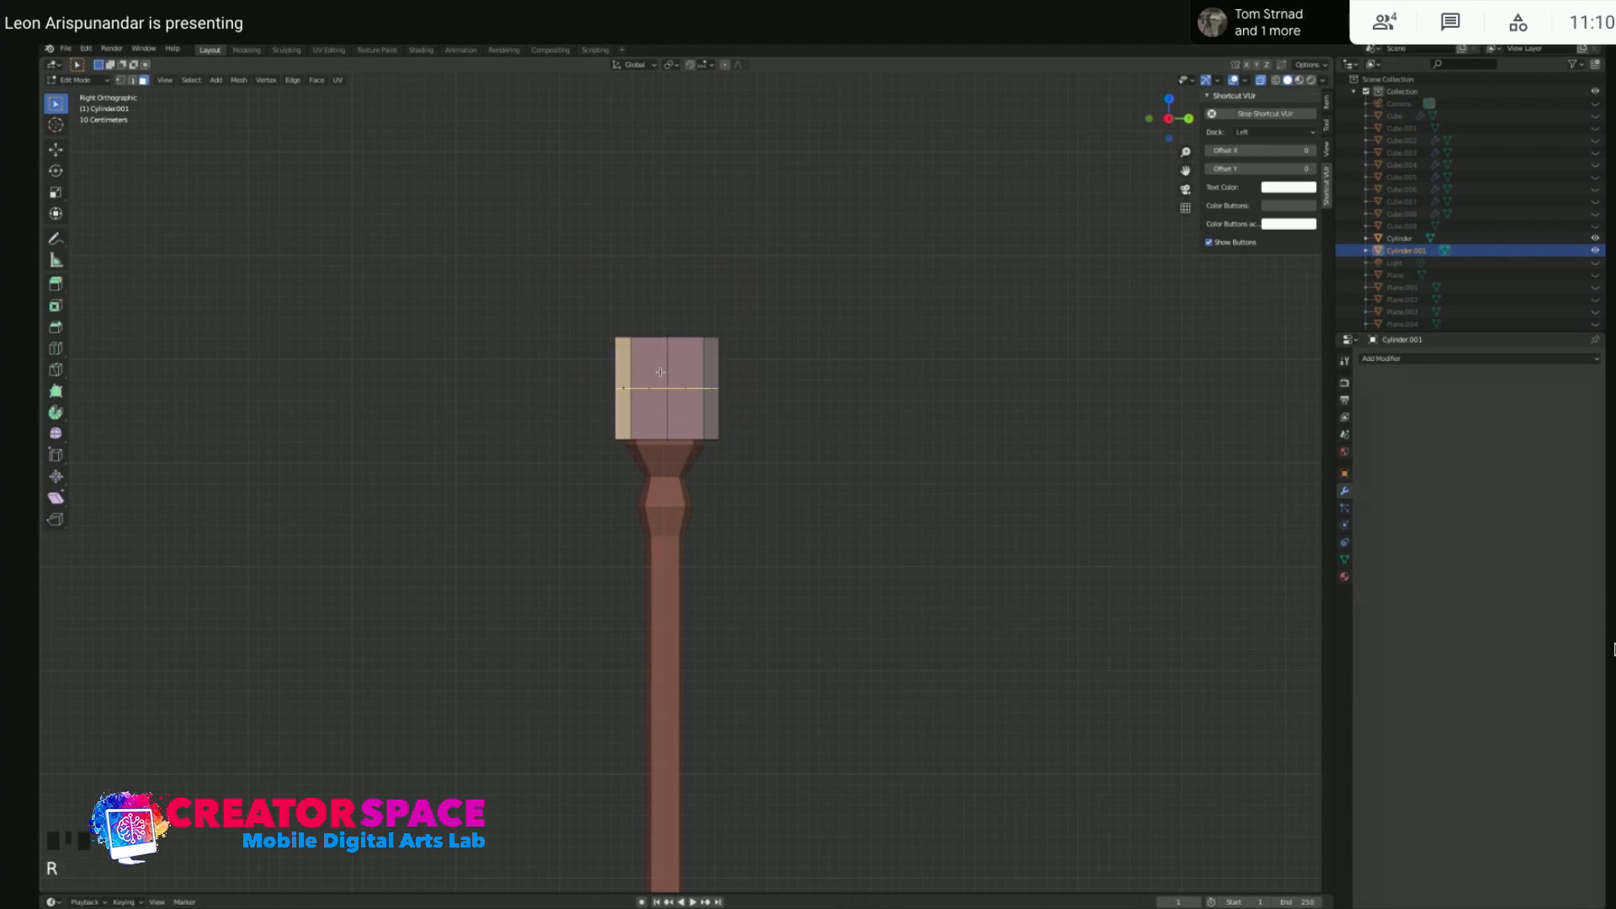
left_click(660, 372)
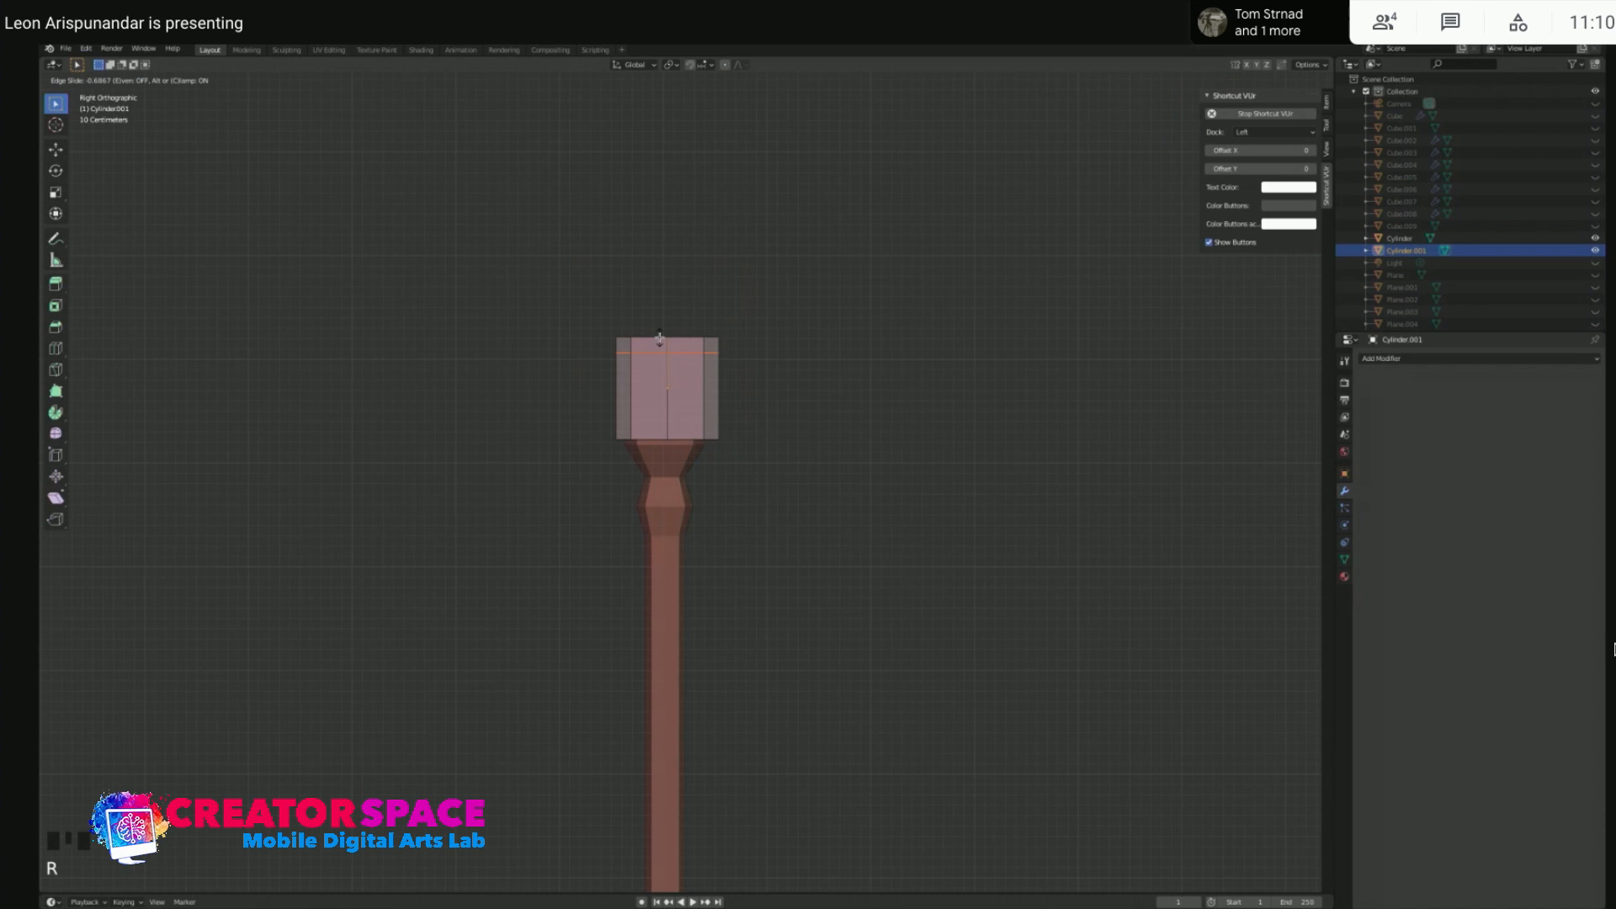
left_click(660, 333)
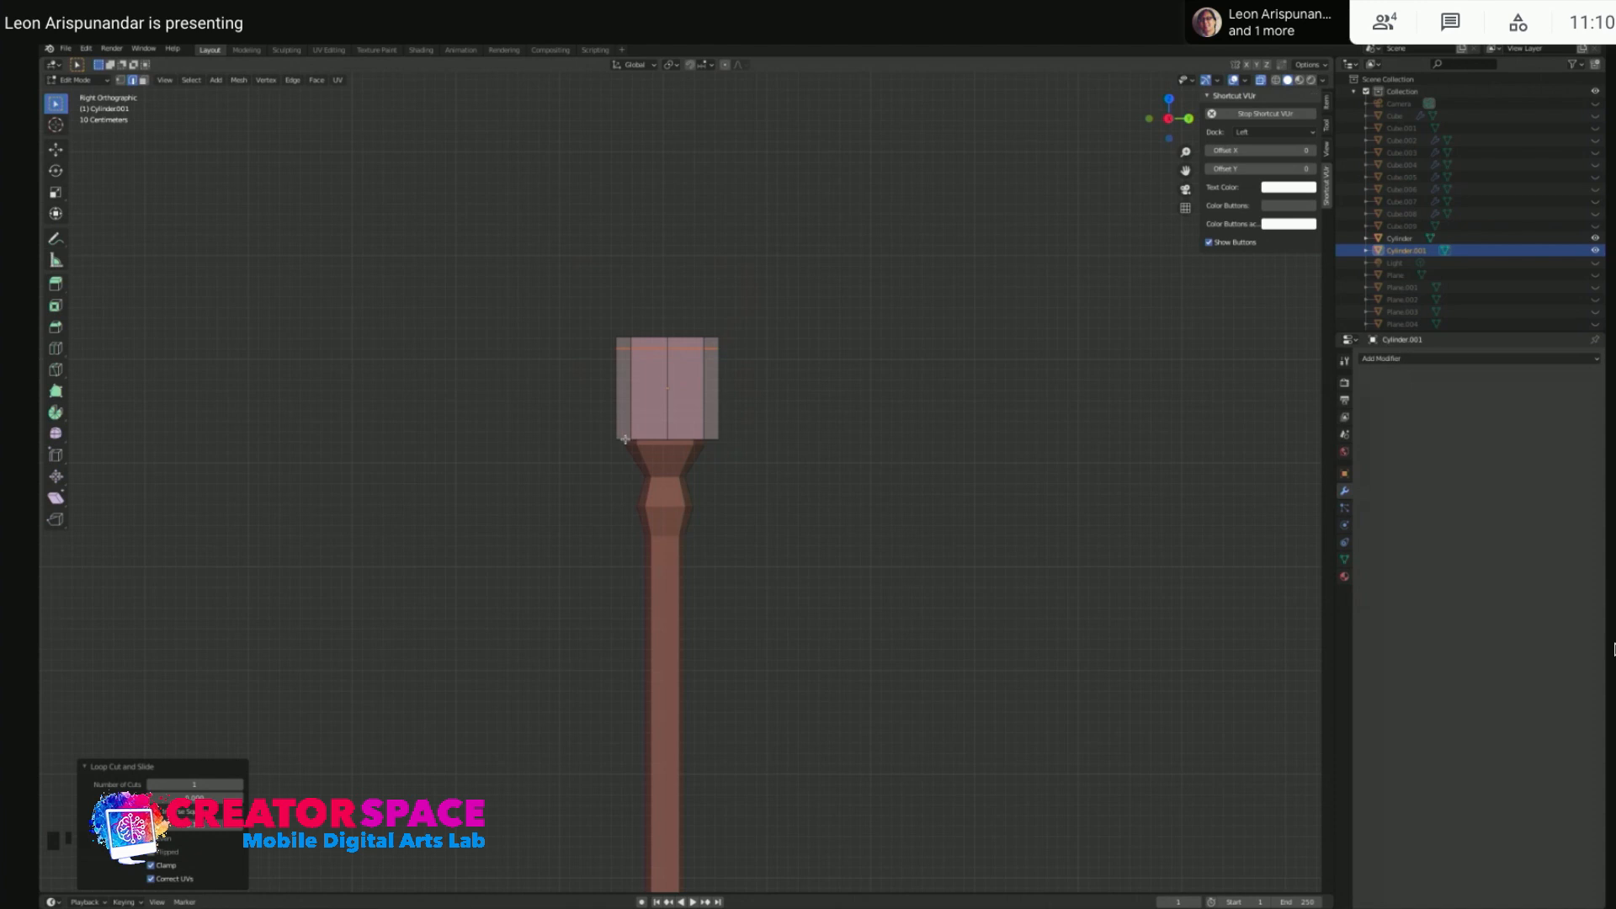
- Select the lamp head's bottom vertices, scale them inward to about 0.7 to taper it, and leave Edit Mode
left_click_drag(592, 419, 784, 449)
key("s")
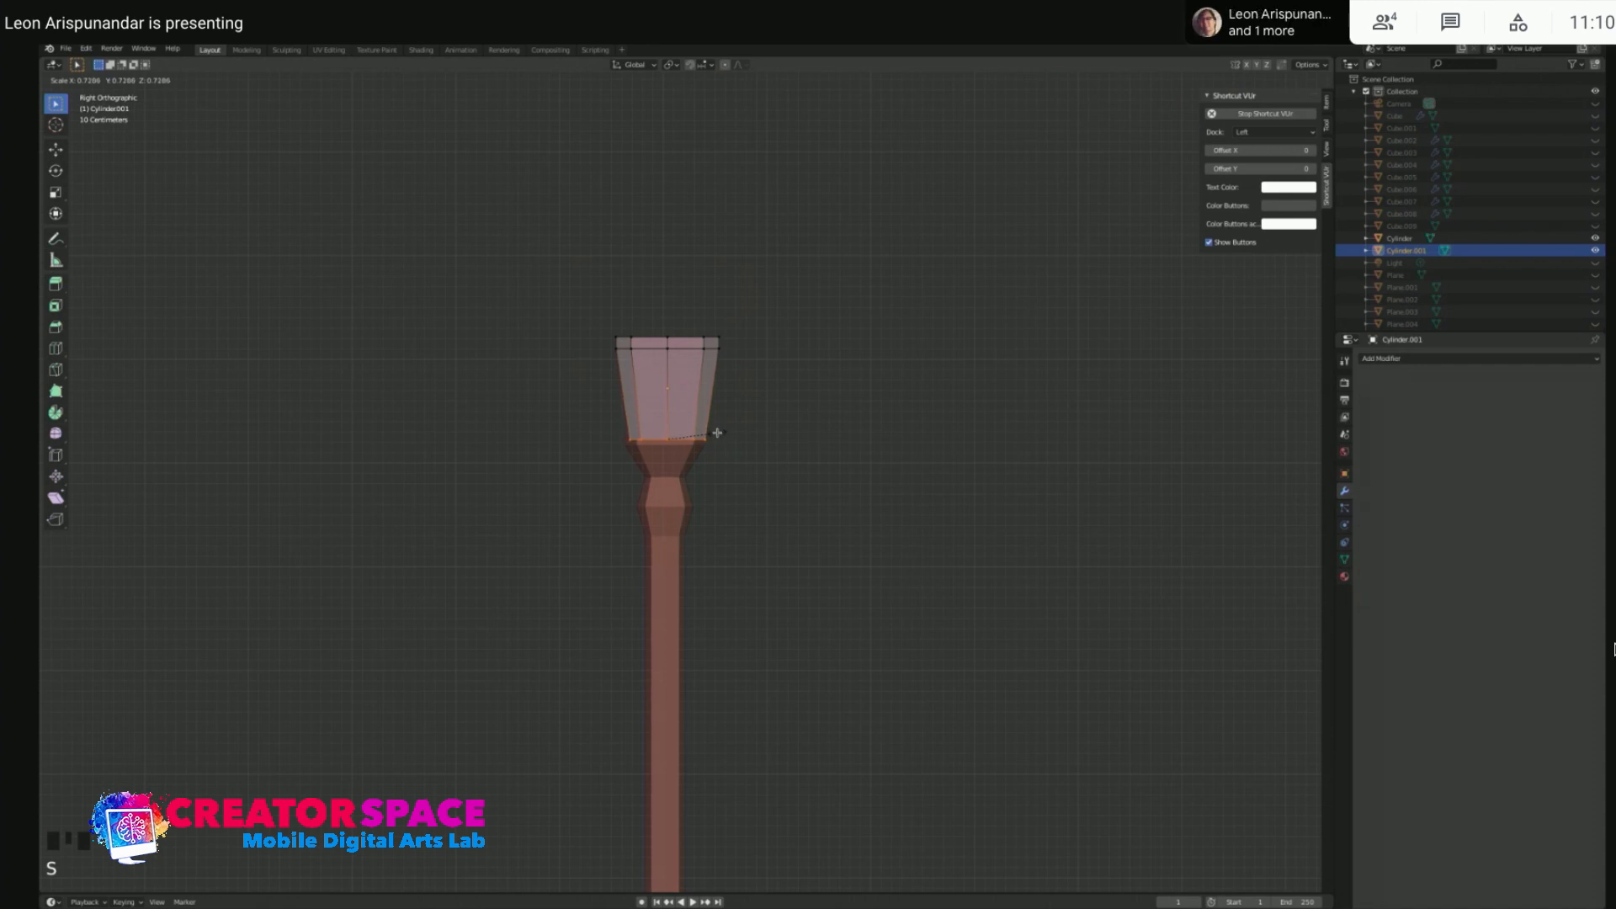
left_click(712, 412)
key("Tab")
- Nudge the lamp head sideways by about 0.02 m so it lines up with the pole's axis
left_click(682, 392)
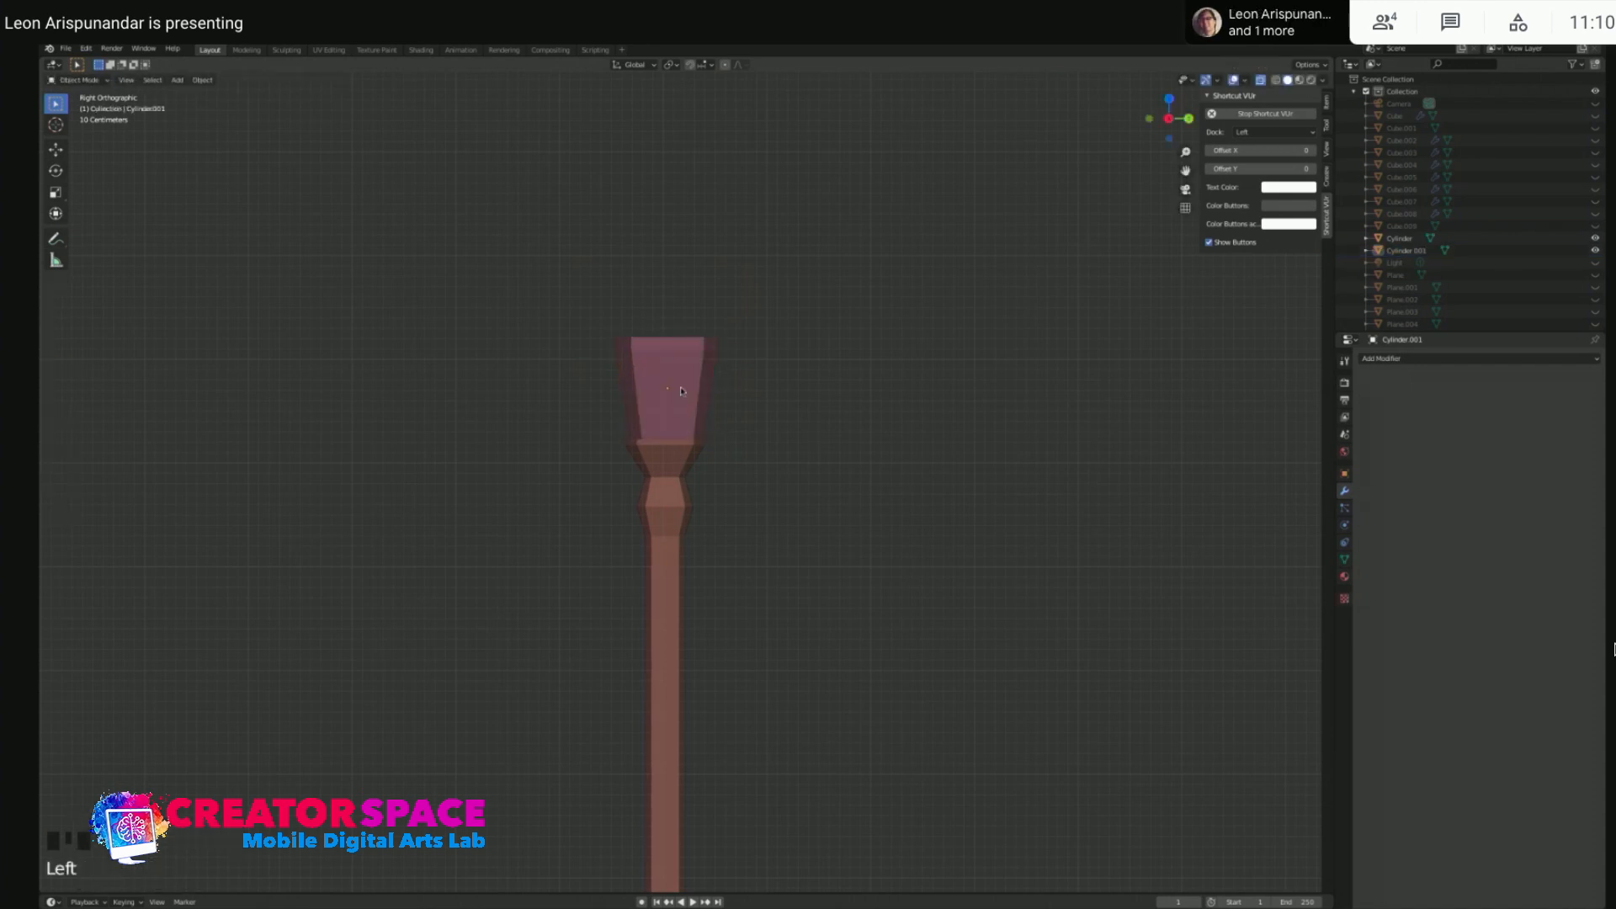
left_click(680, 391)
key("g")
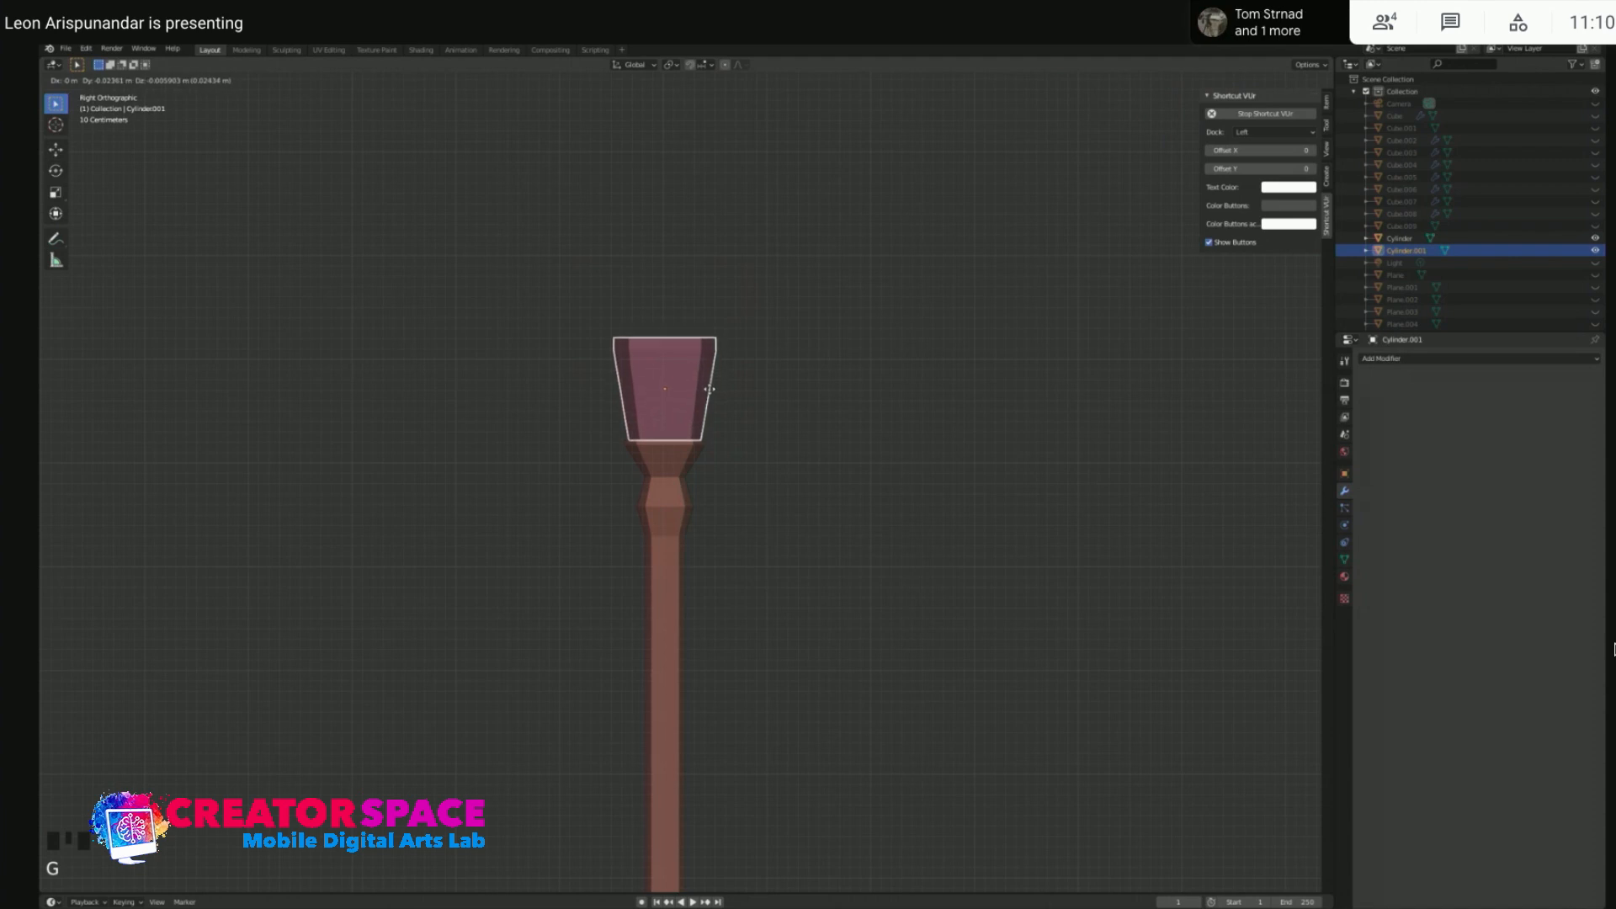
left_click(710, 391)
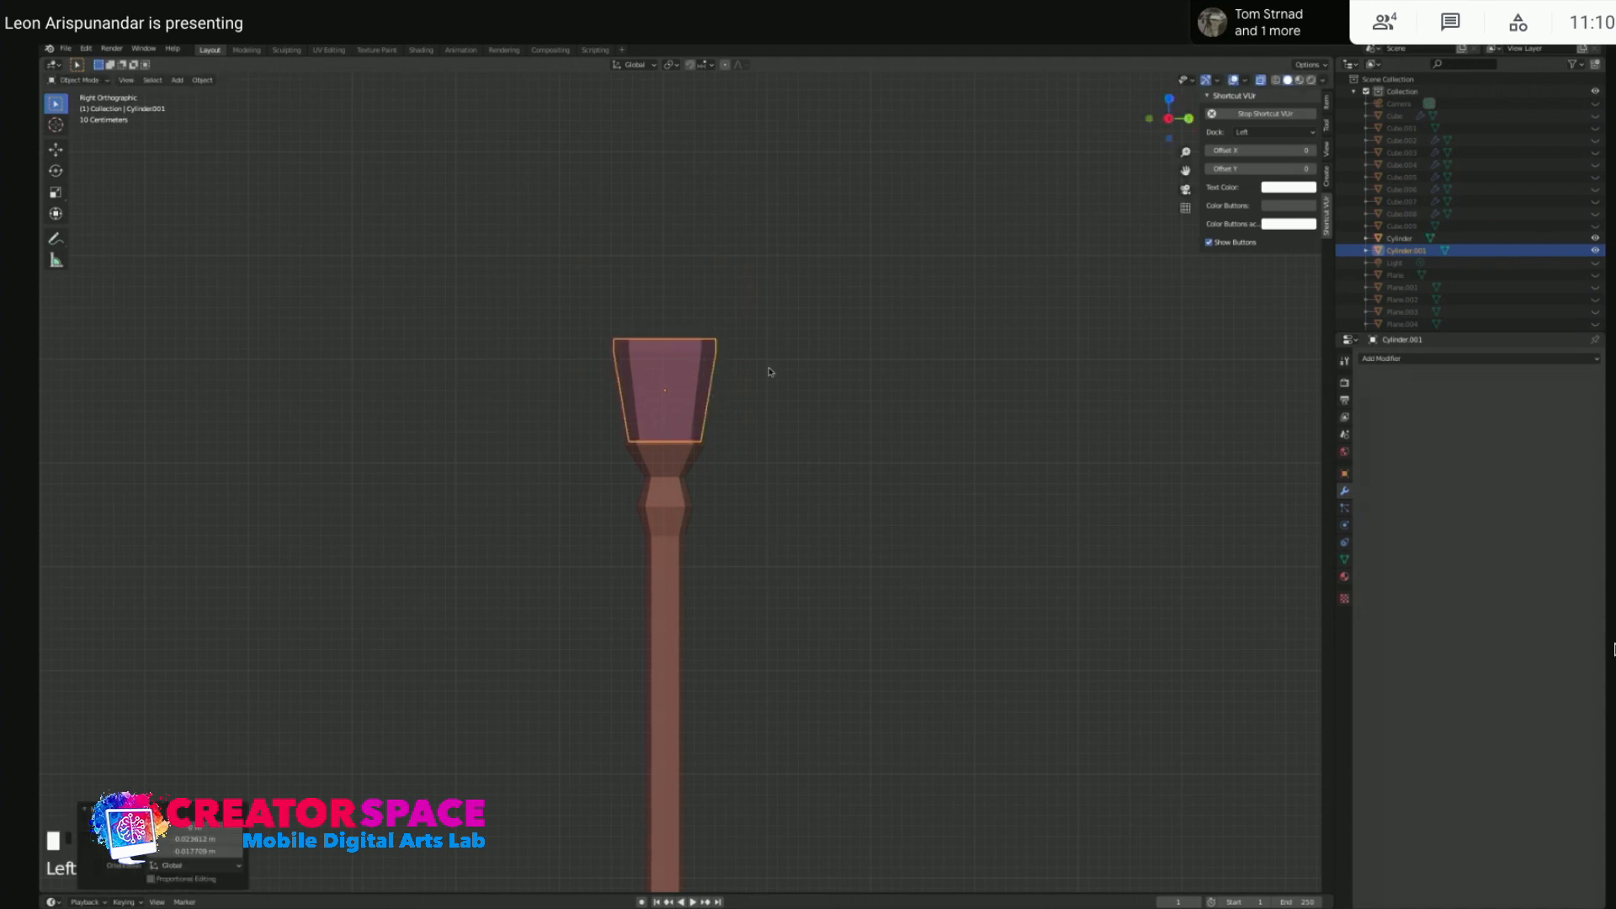
- Select the lamp head's top face, extrude it slightly upward and scale it inward to 0.721
left_click(698, 325)
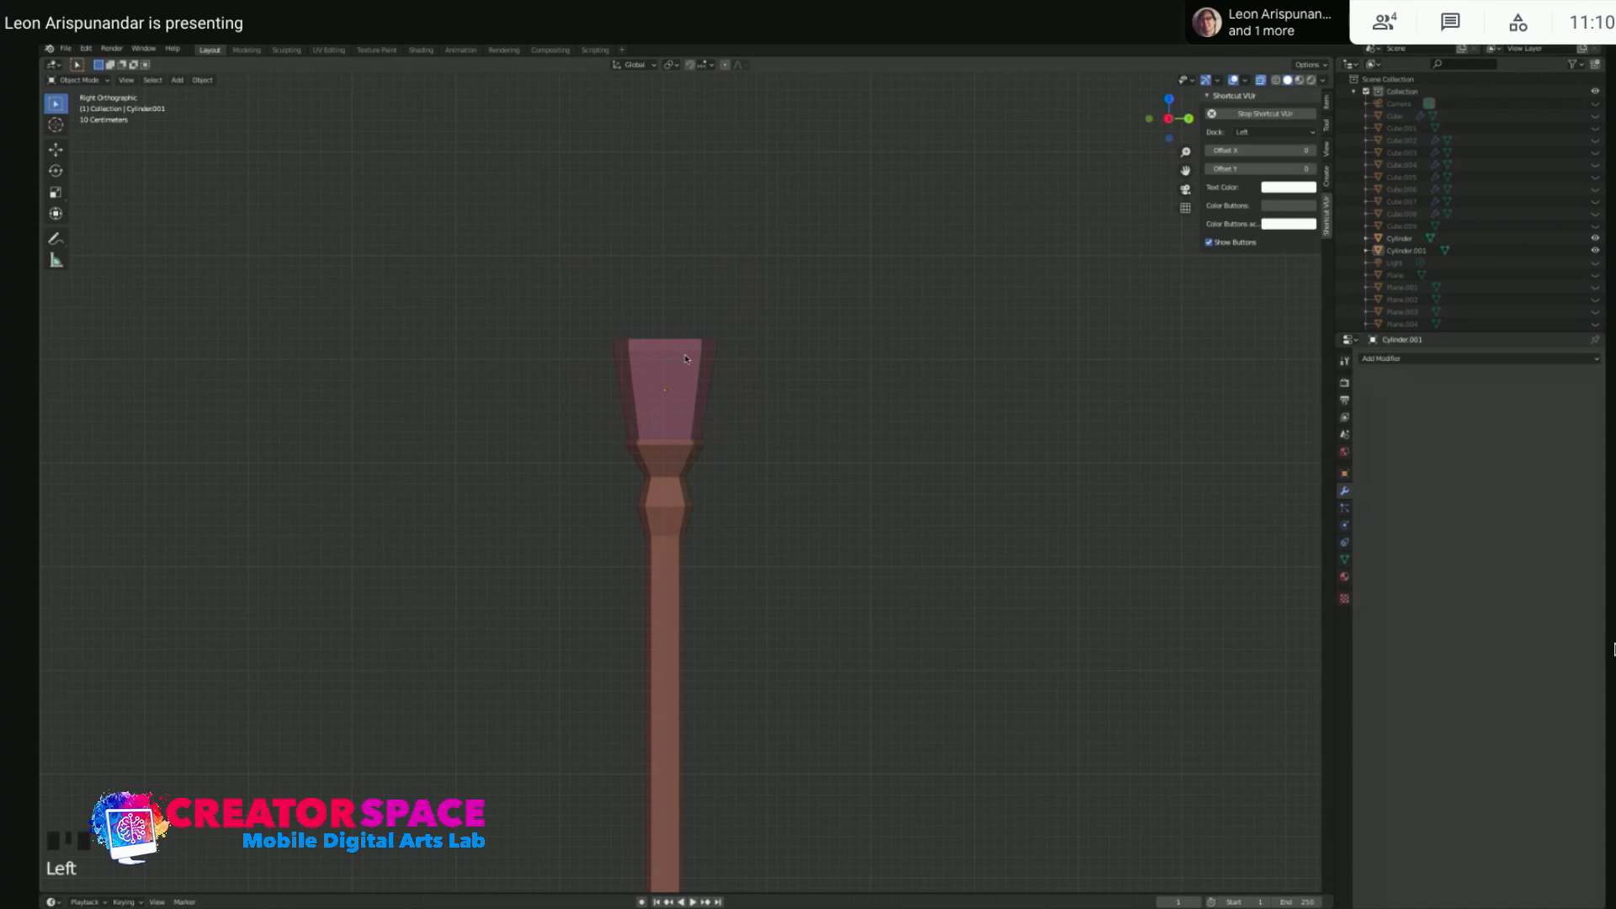
scroll(685, 358, "up", 2)
left_click(663, 325)
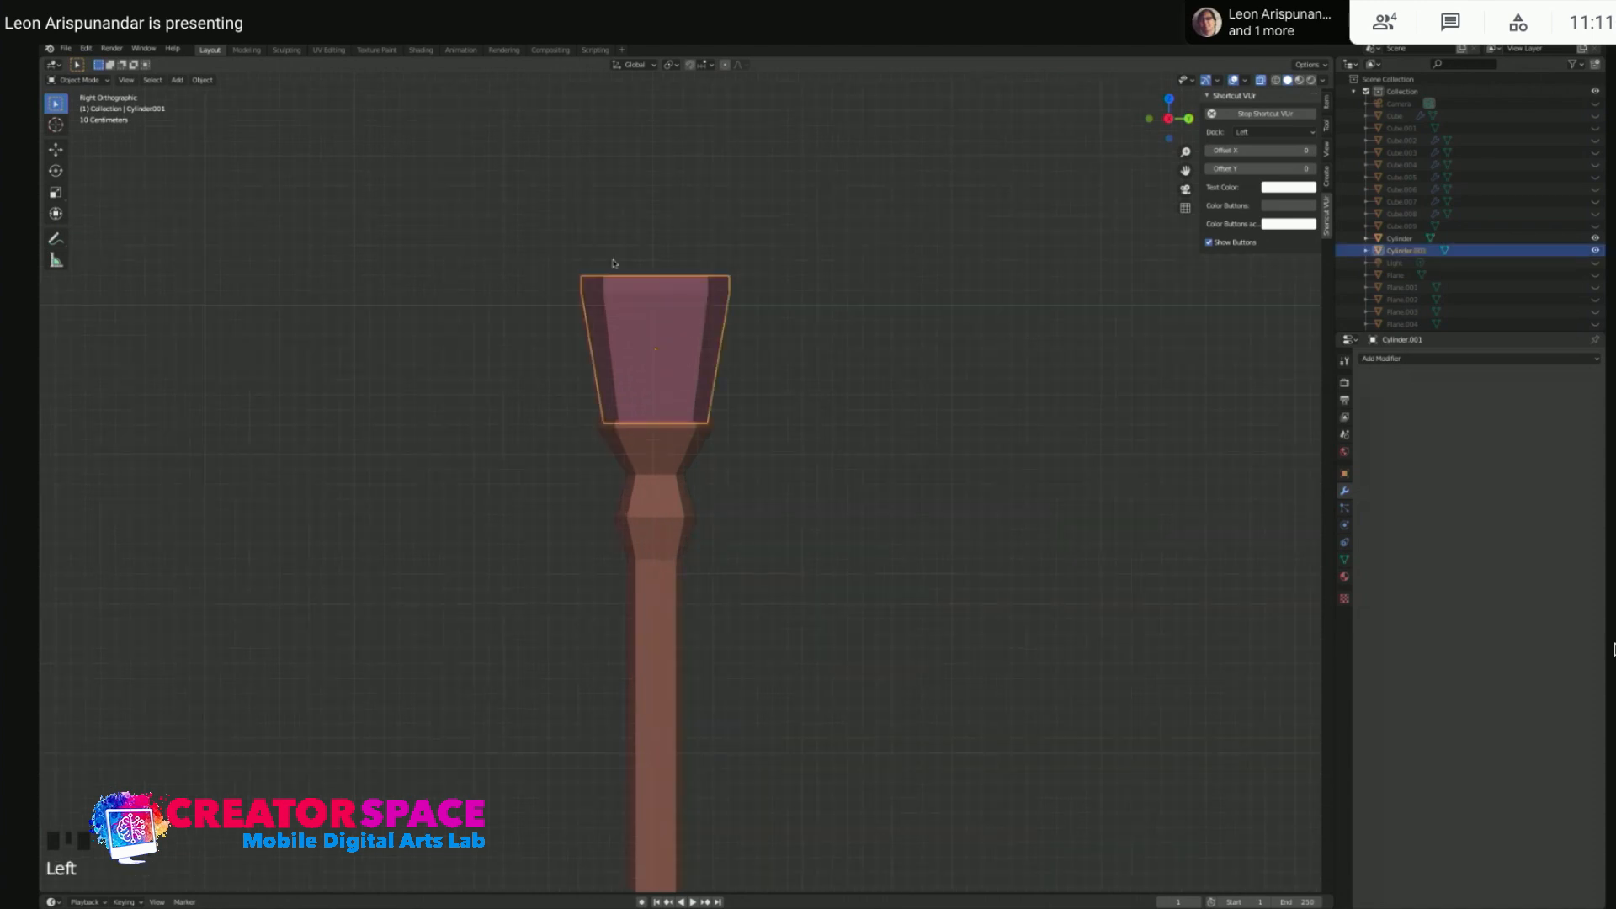
middle_click_drag(662, 277, 685, 437)
key("Tab")
key("3")
left_click(699, 575)
key("KP_3")
scroll(726, 583, "up", 3)
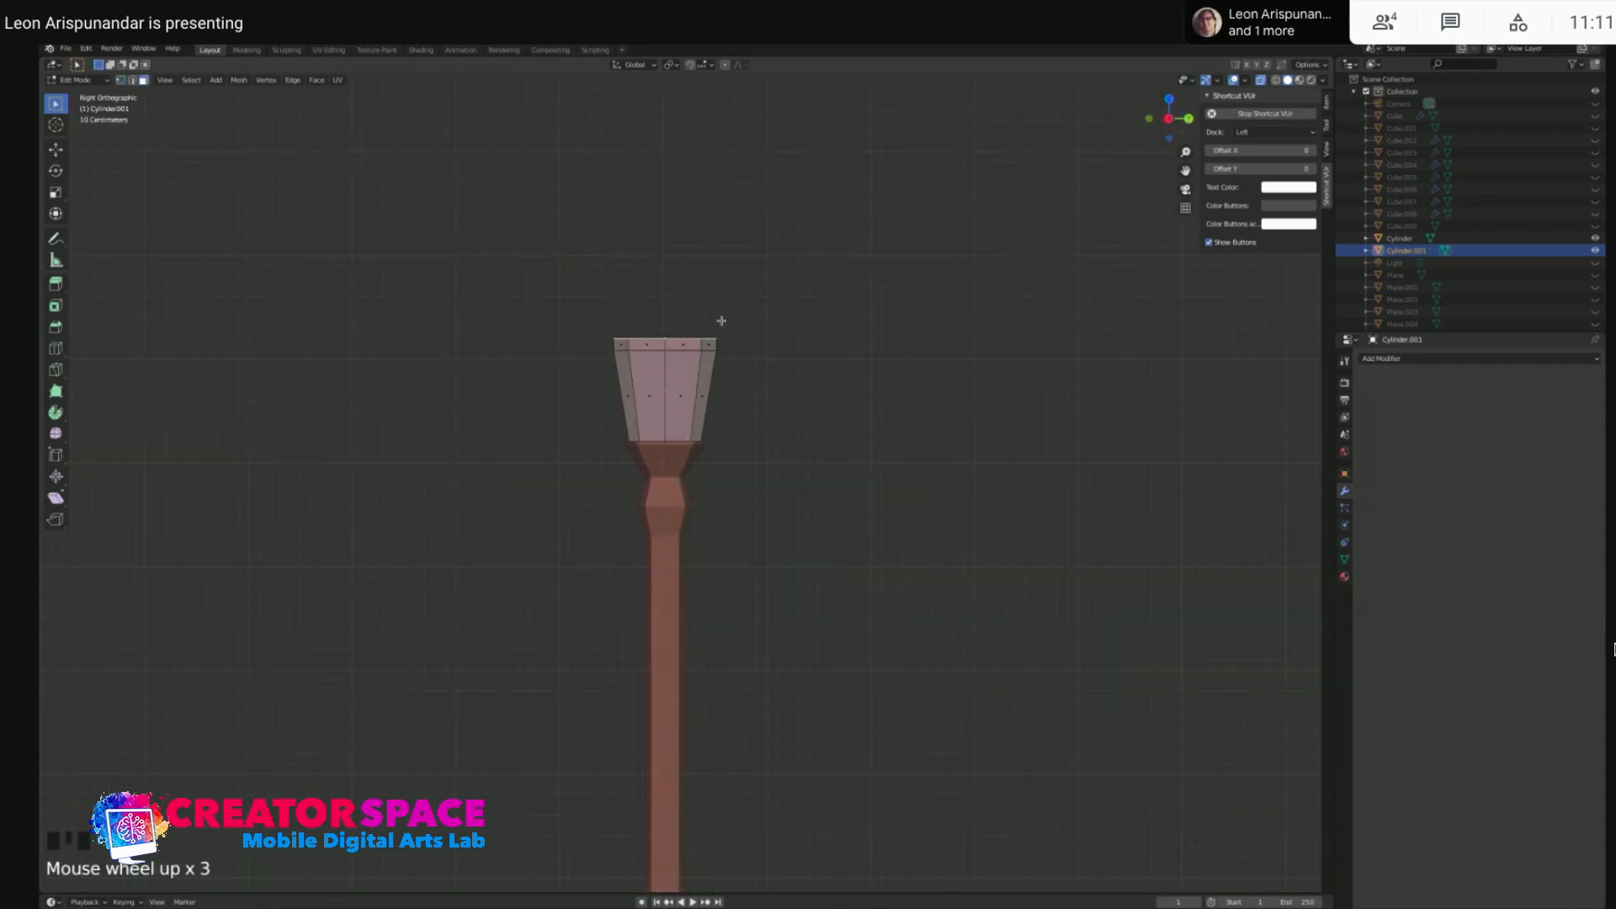
key("e")
left_click(720, 295)
key("s")
left_click(698, 295)
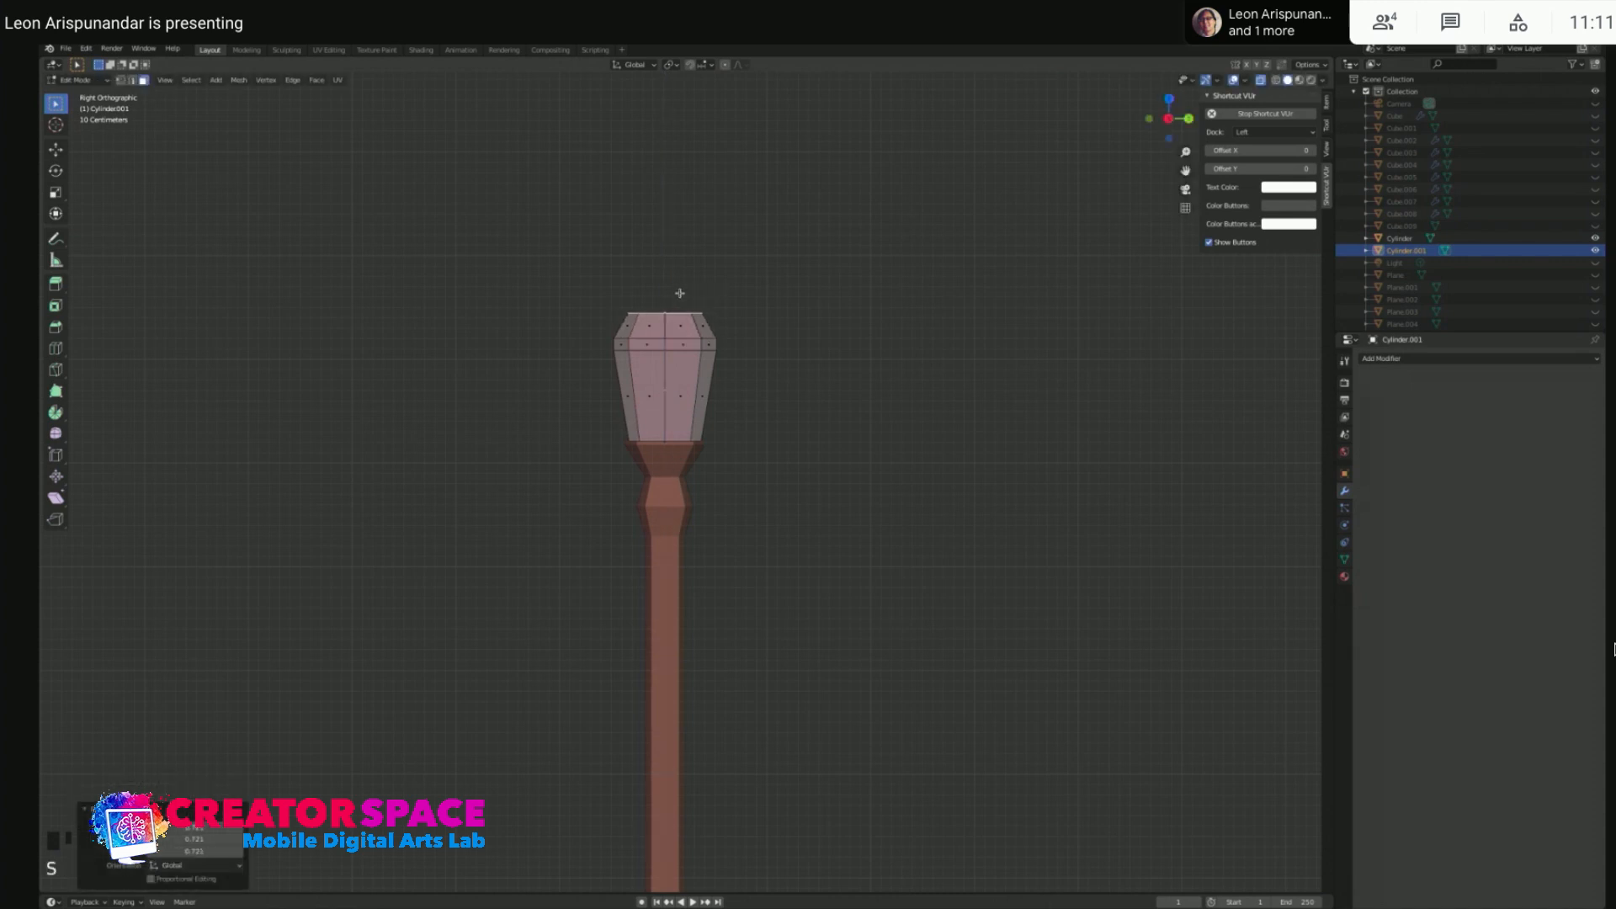
- Extrude the lamp head's top face about 0.28 m upward and scale it inward to 0.576
key("e")
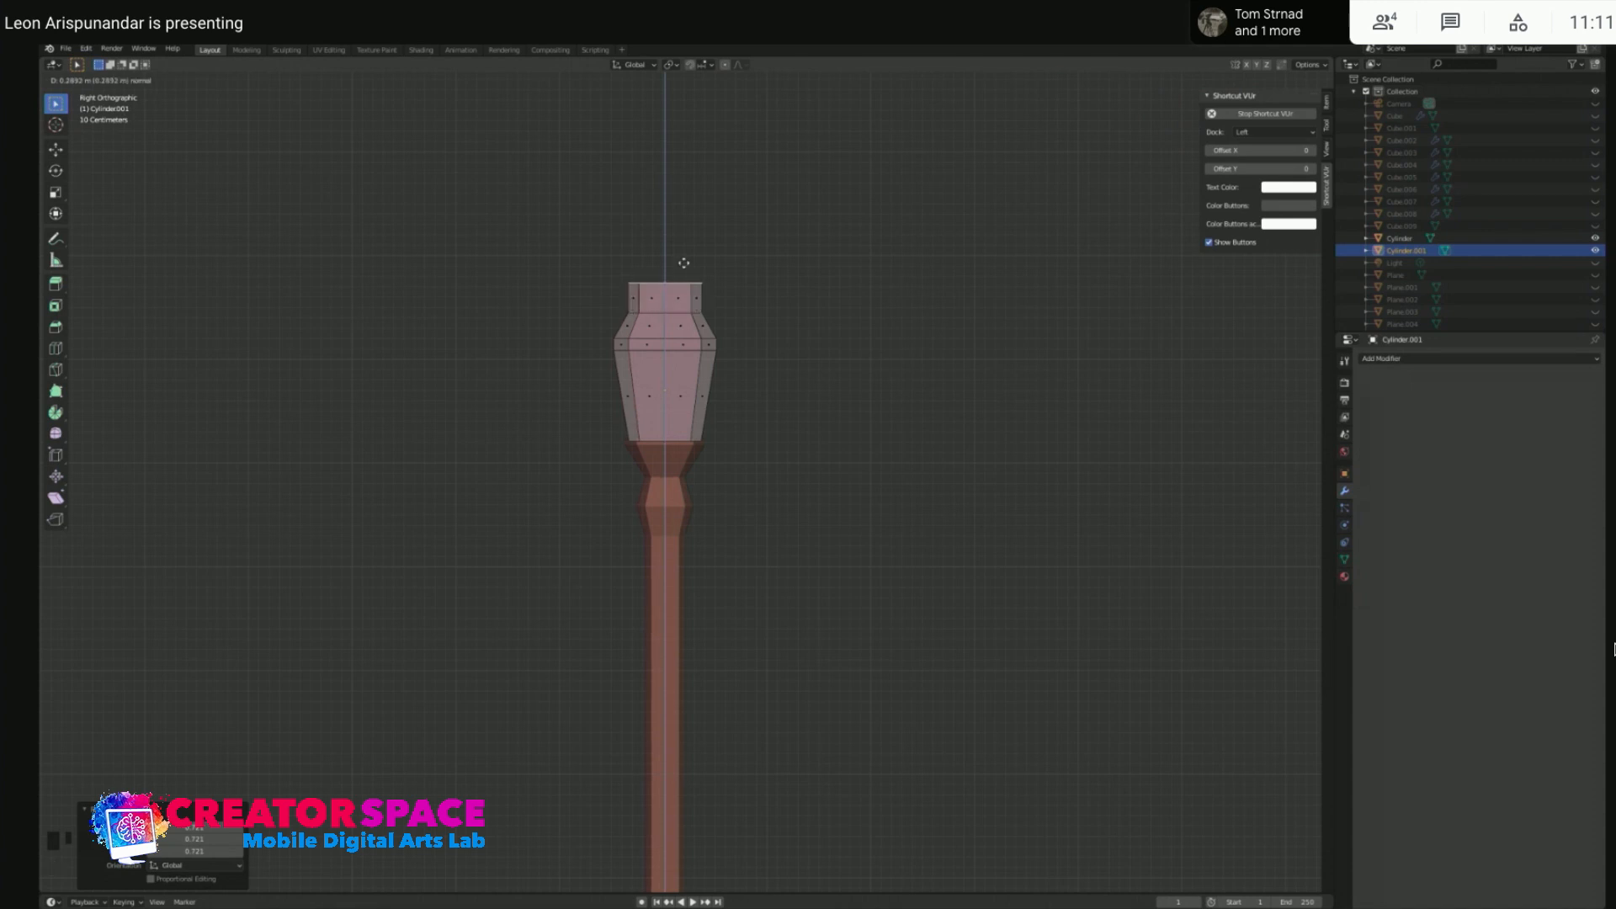
left_click(684, 262)
key("s")
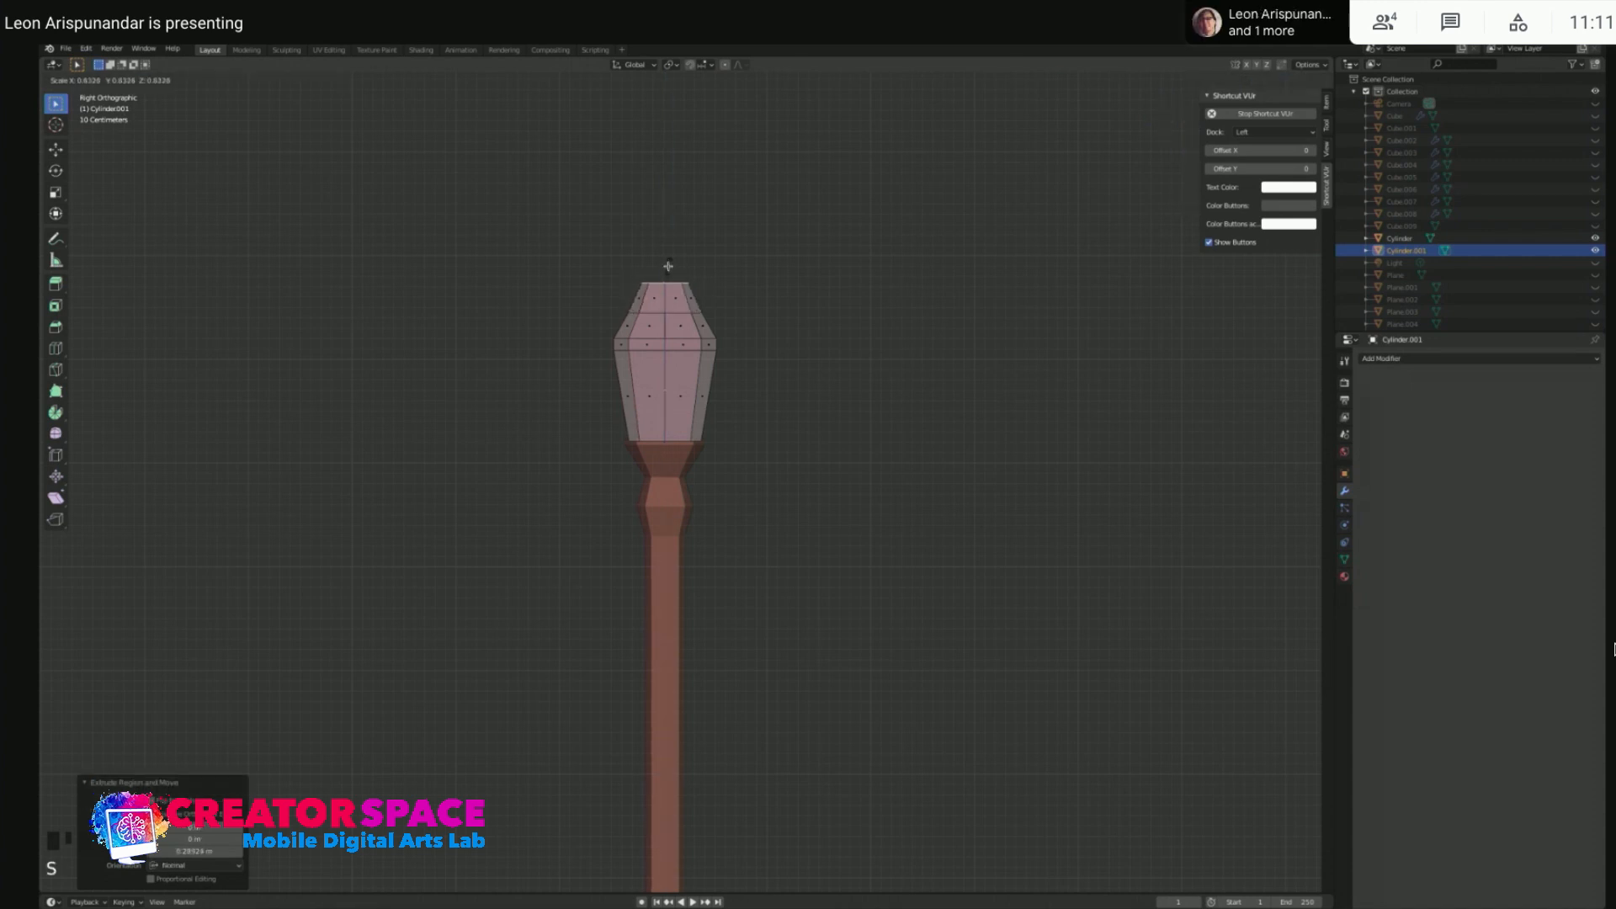
left_click(665, 268)
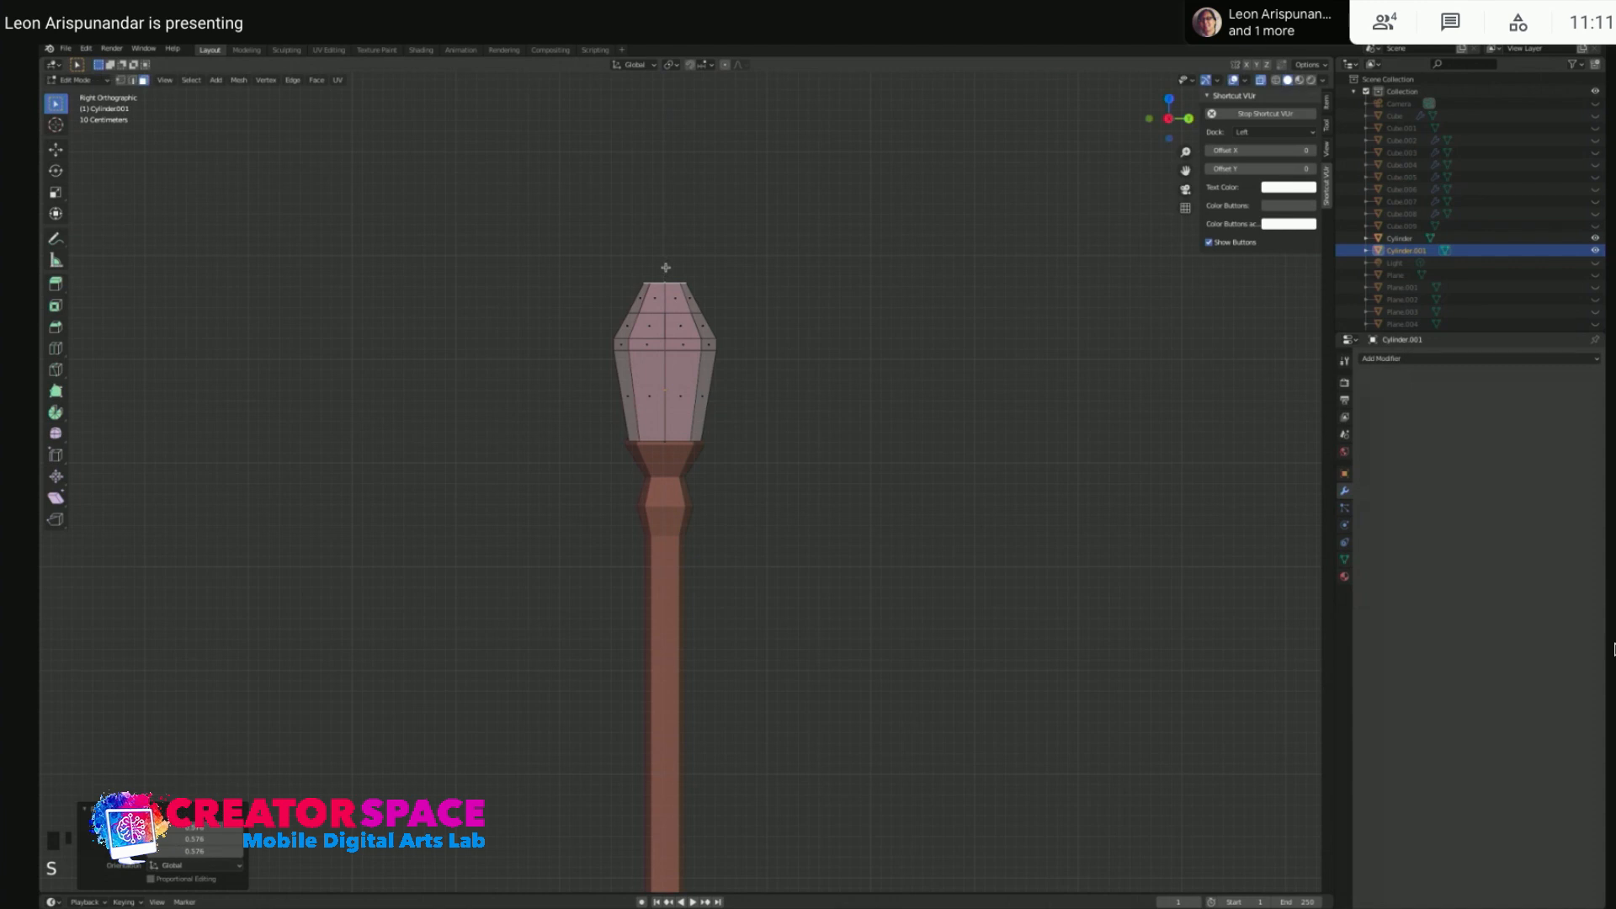
- Extrude the lamp head's top face another 0.17 m or so upward and scale it inward to 0.435
key("e")
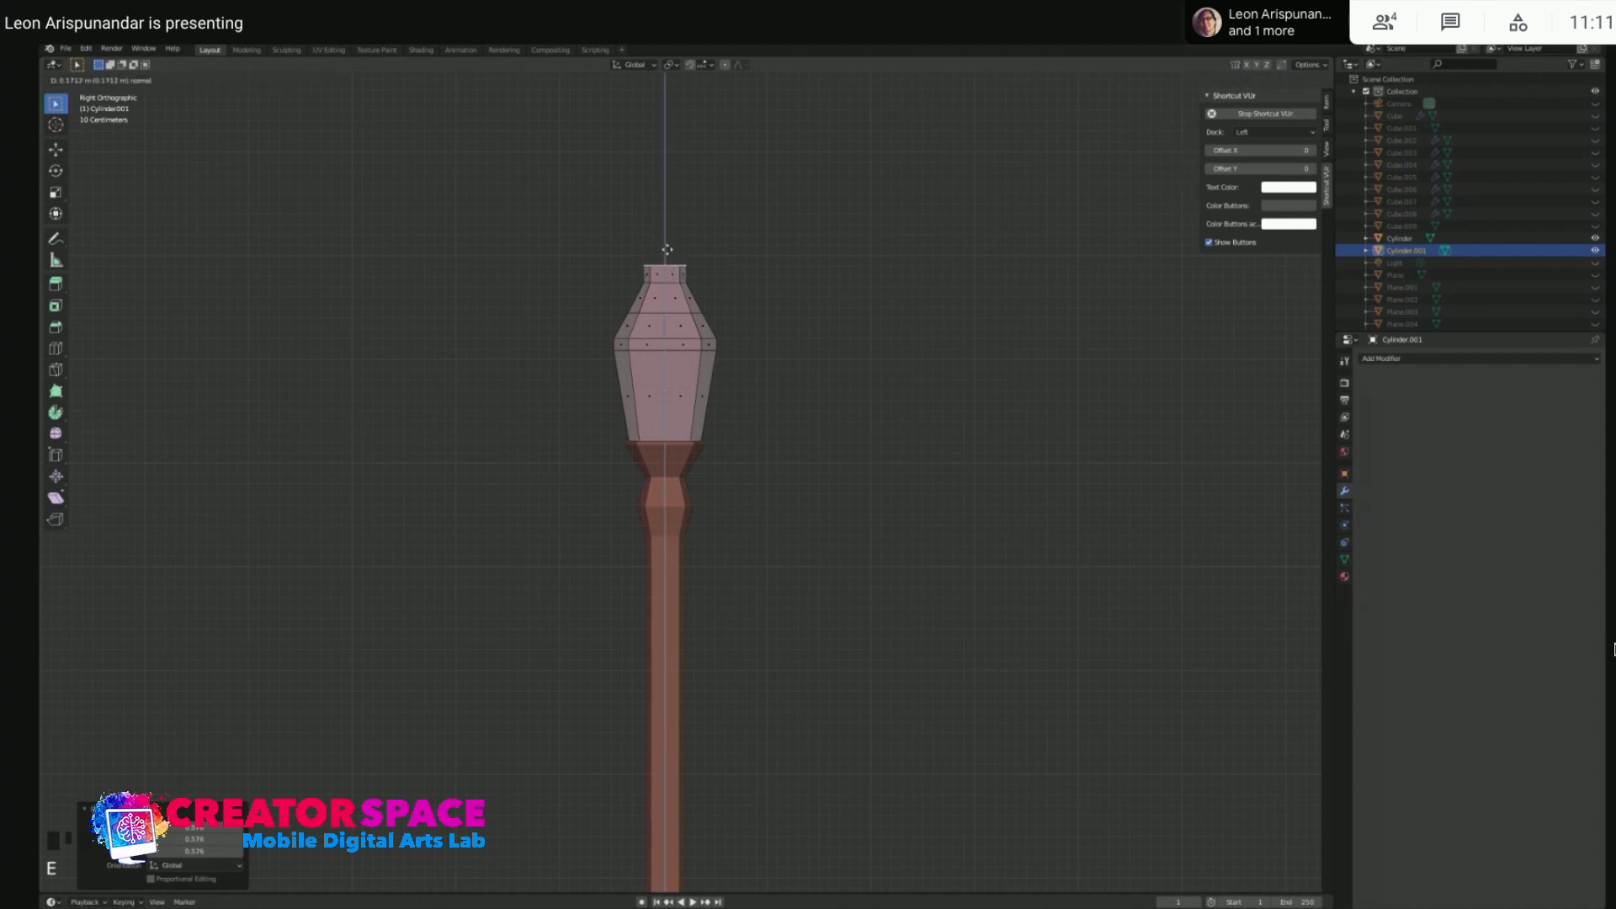
left_click(666, 251)
key("s")
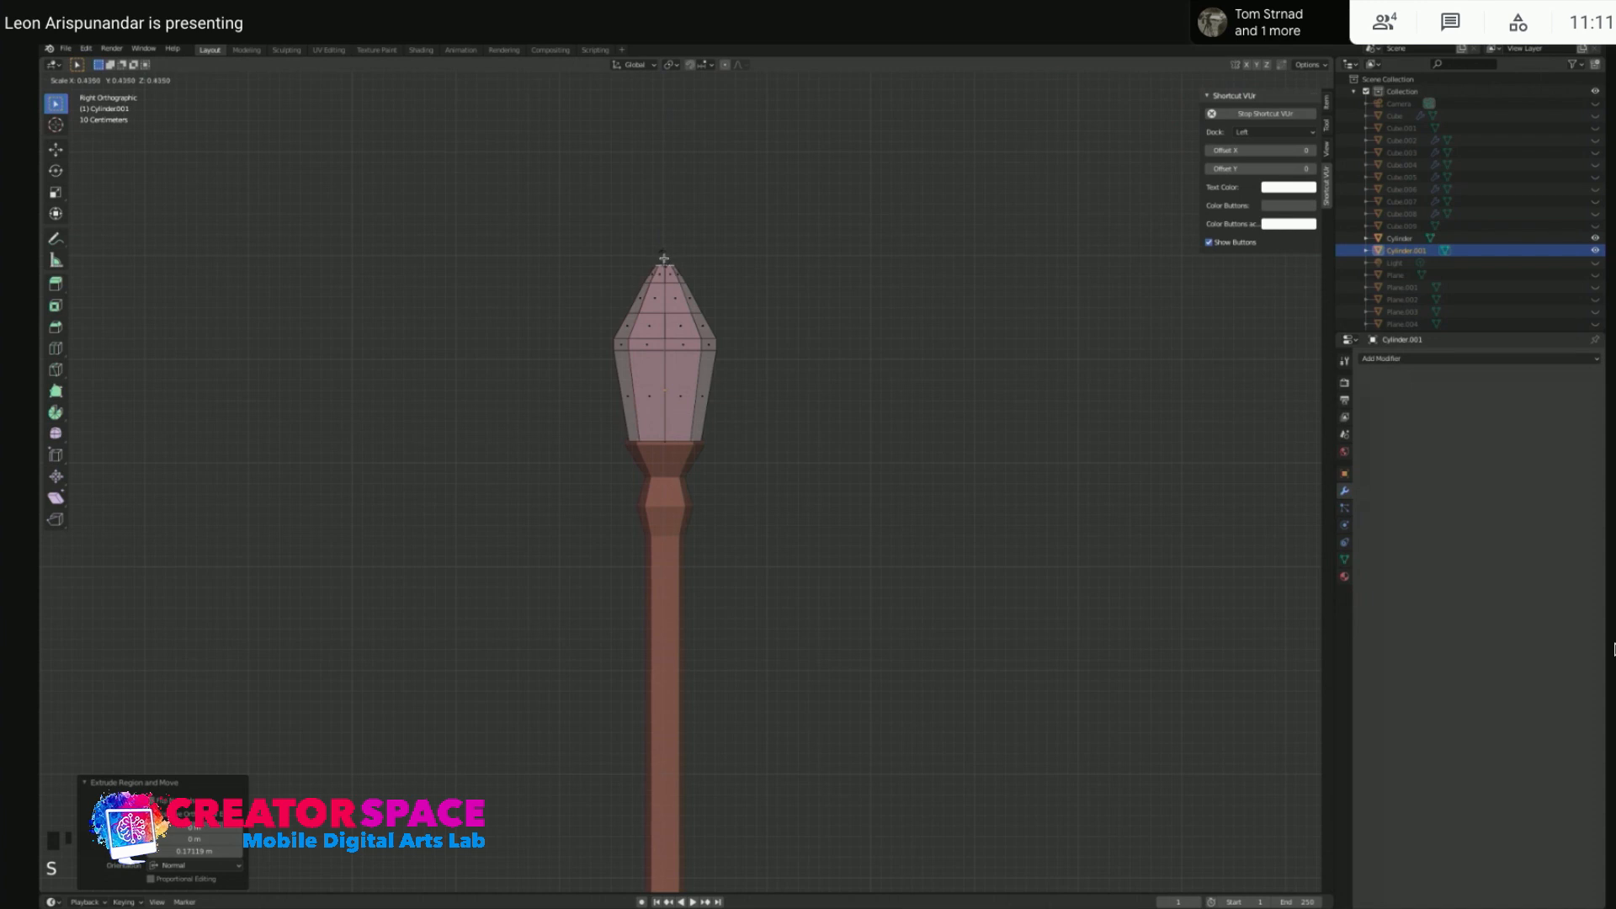
left_click(664, 259)
- Select the vertex ring just below the lamp head's tip, scale it inward to about 0.54 to form a finial, and leave Edit Mode
key("alt+z")
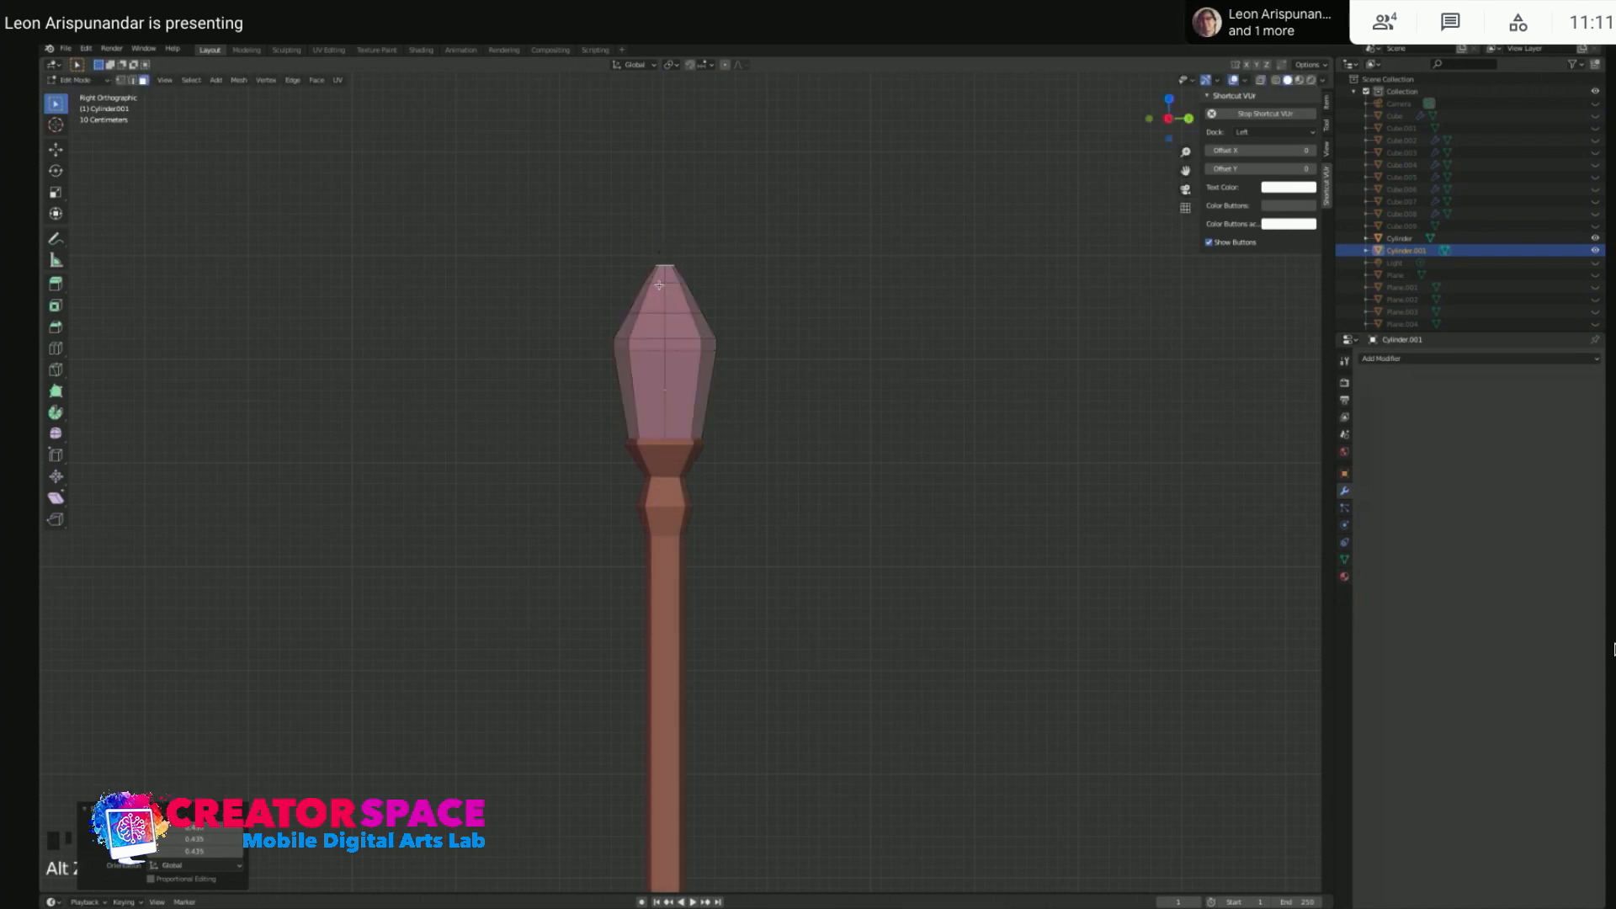
key("1")
key("alt+z")
left_click_drag(629, 273, 746, 303)
key("s")
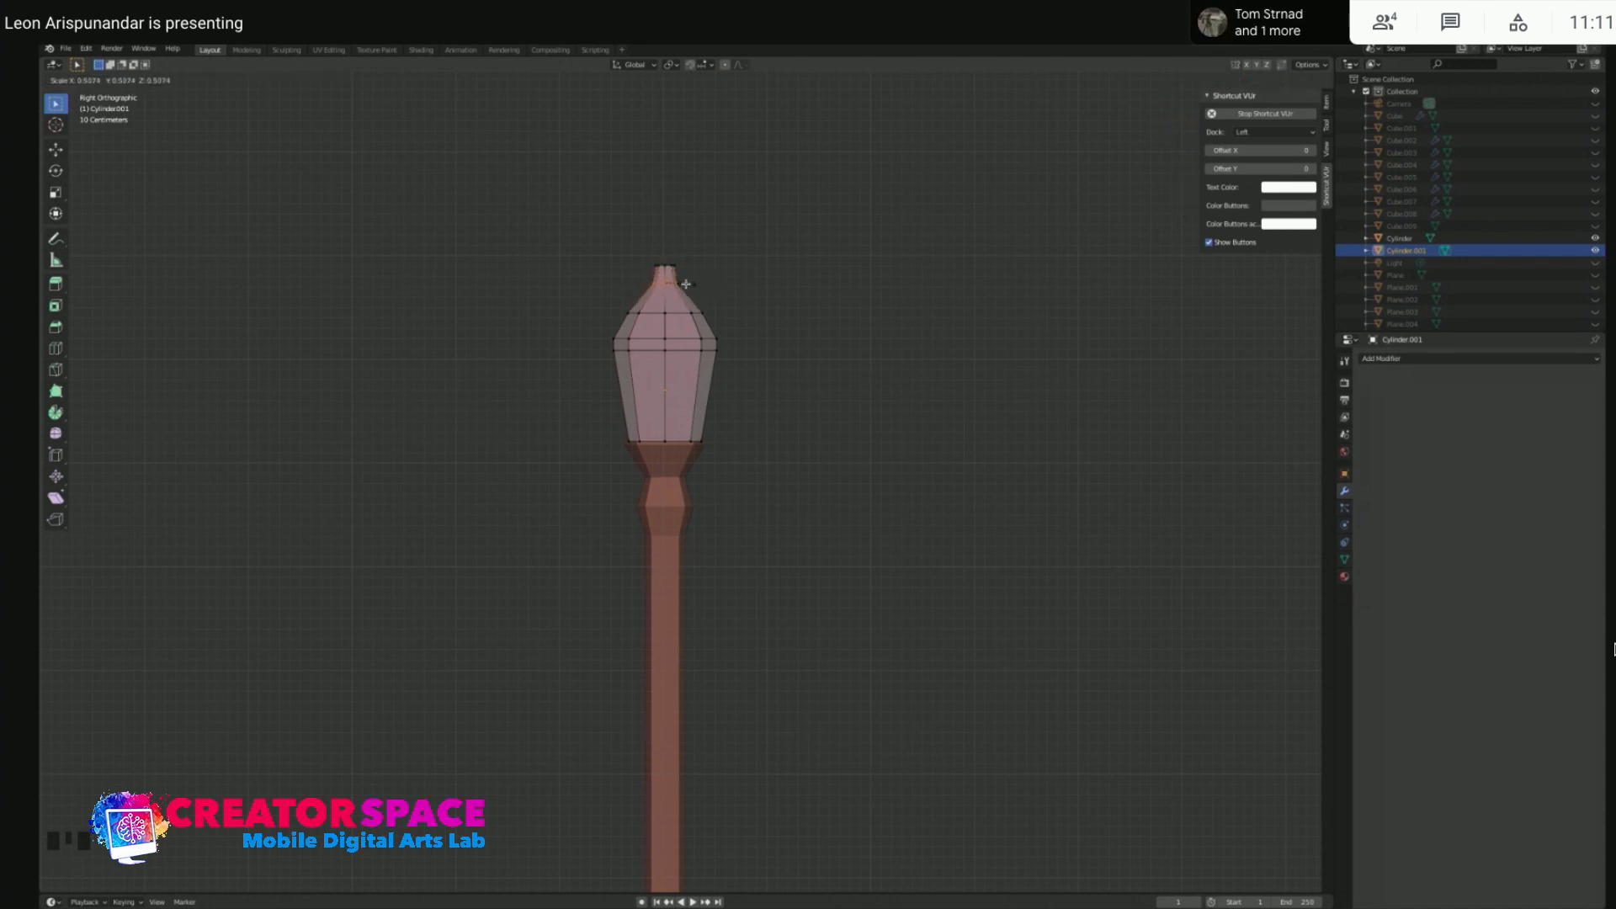
left_click(686, 283)
key("Tab")
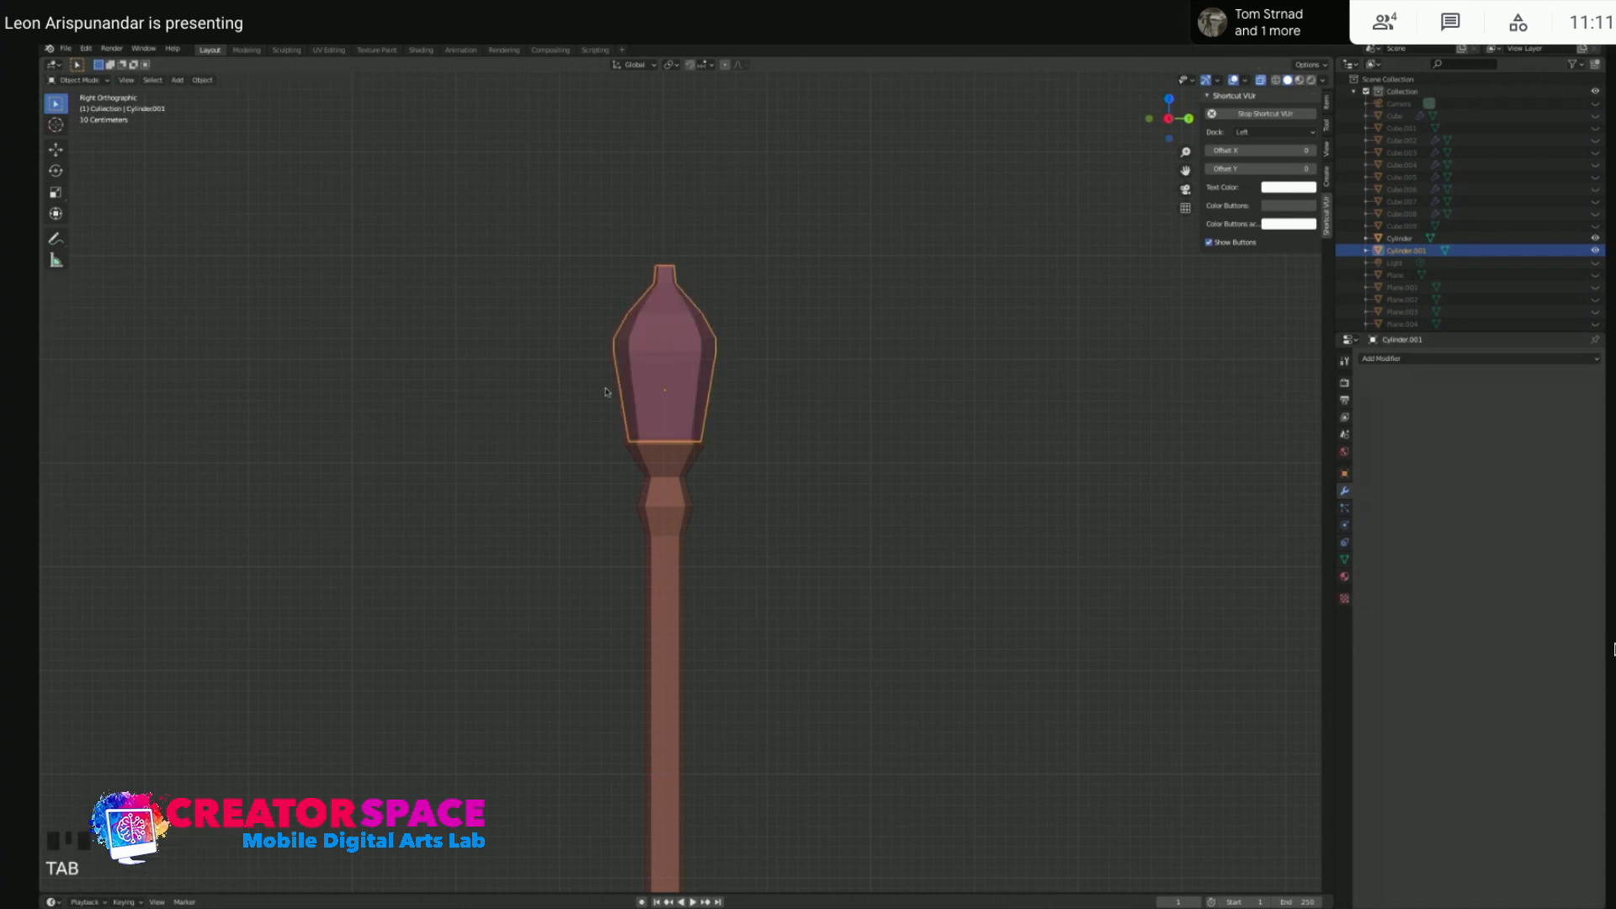
- Turn off X-ray, apply smooth shading to both the lamp head and the pole, and deselect them
scroll(703, 440, "down", 1)
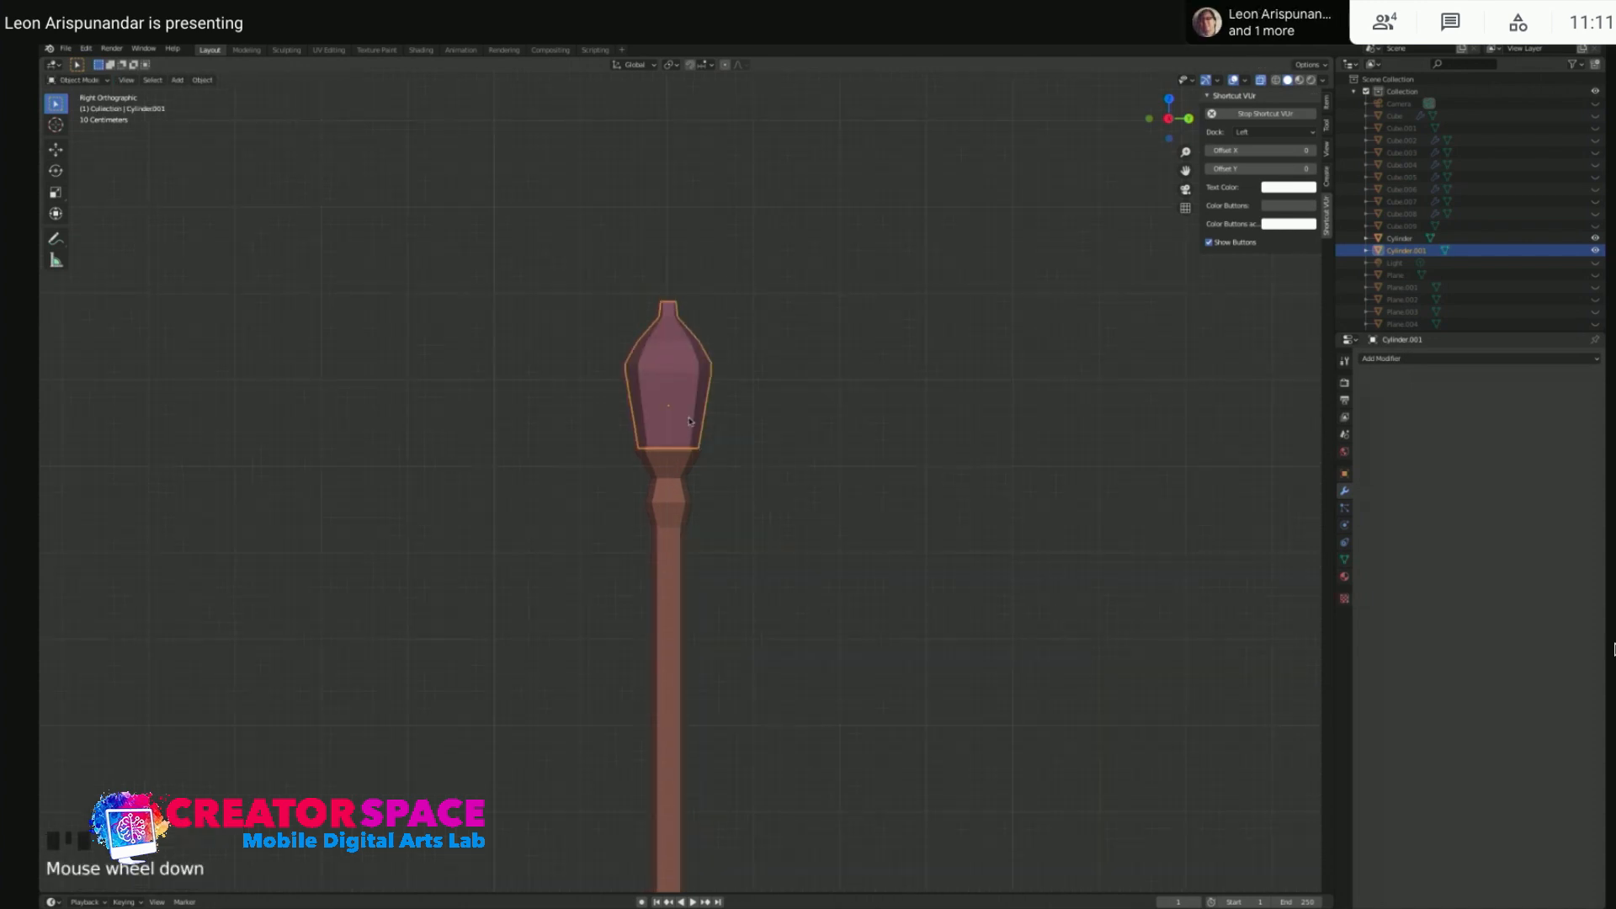
scroll(686, 404, "up", 1)
left_click(747, 382)
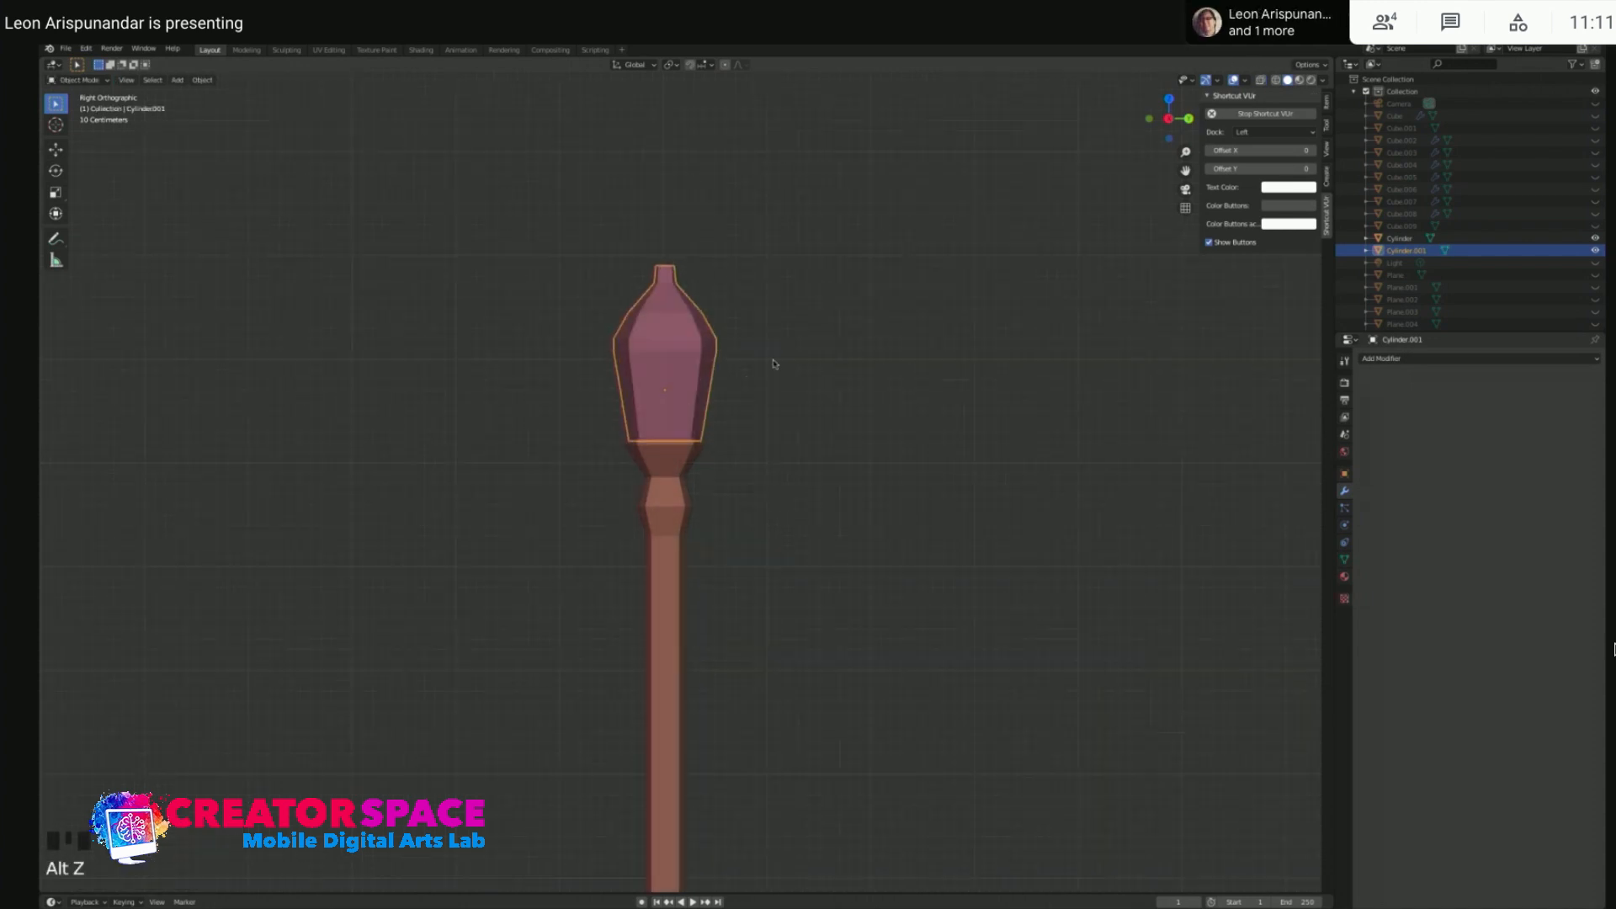
scroll(768, 374, "down", 4)
left_click_drag(559, 396, 786, 800)
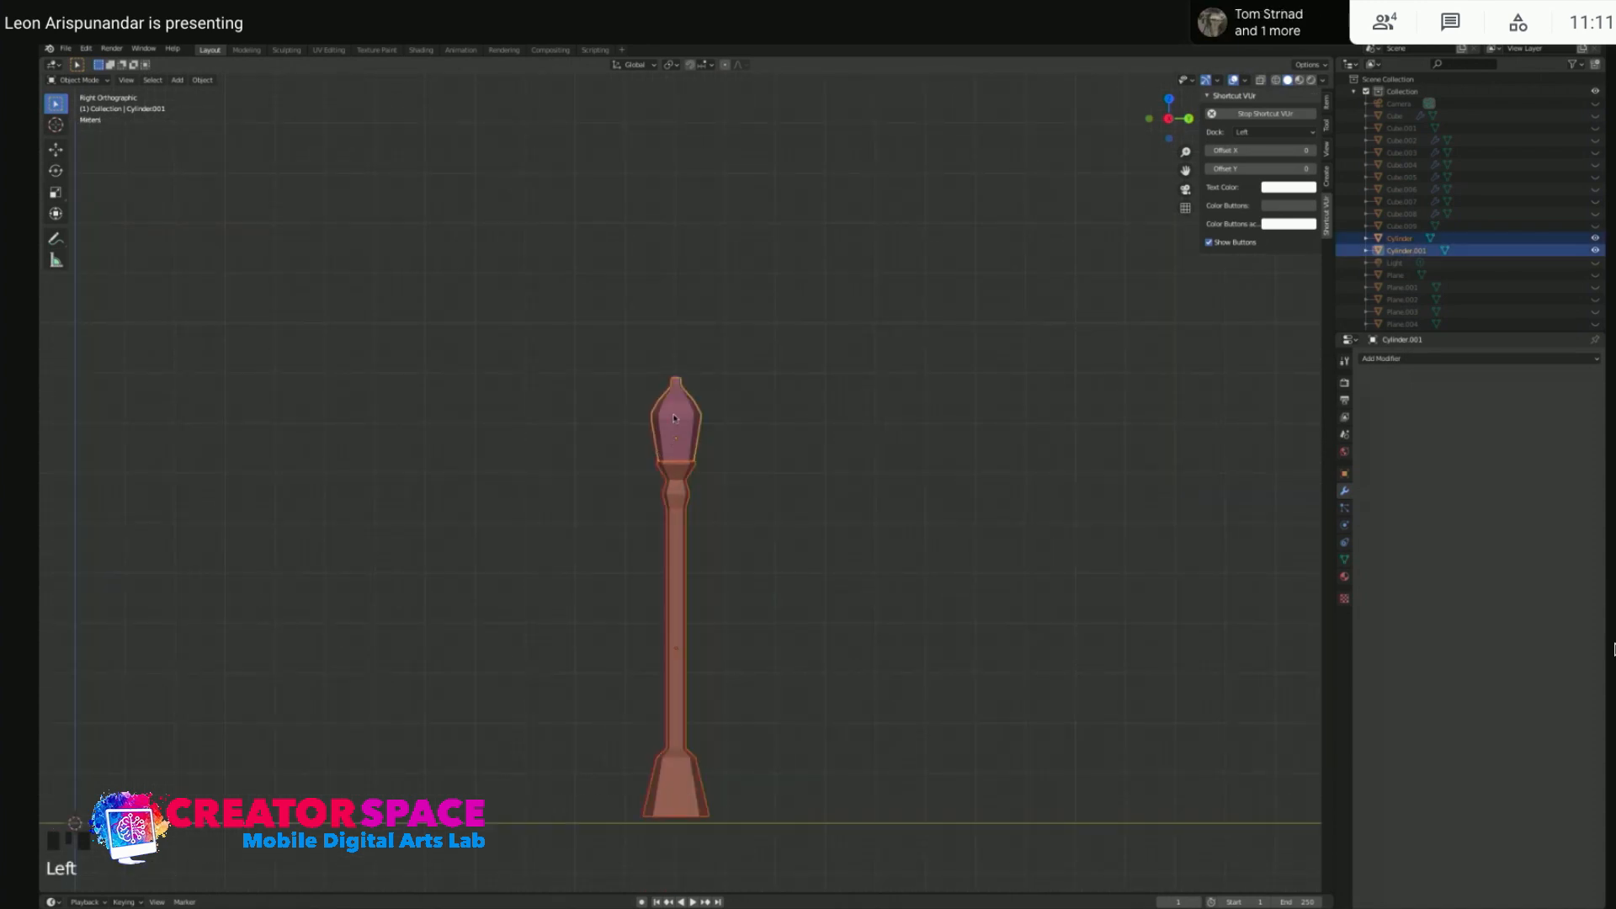
right_click(674, 417)
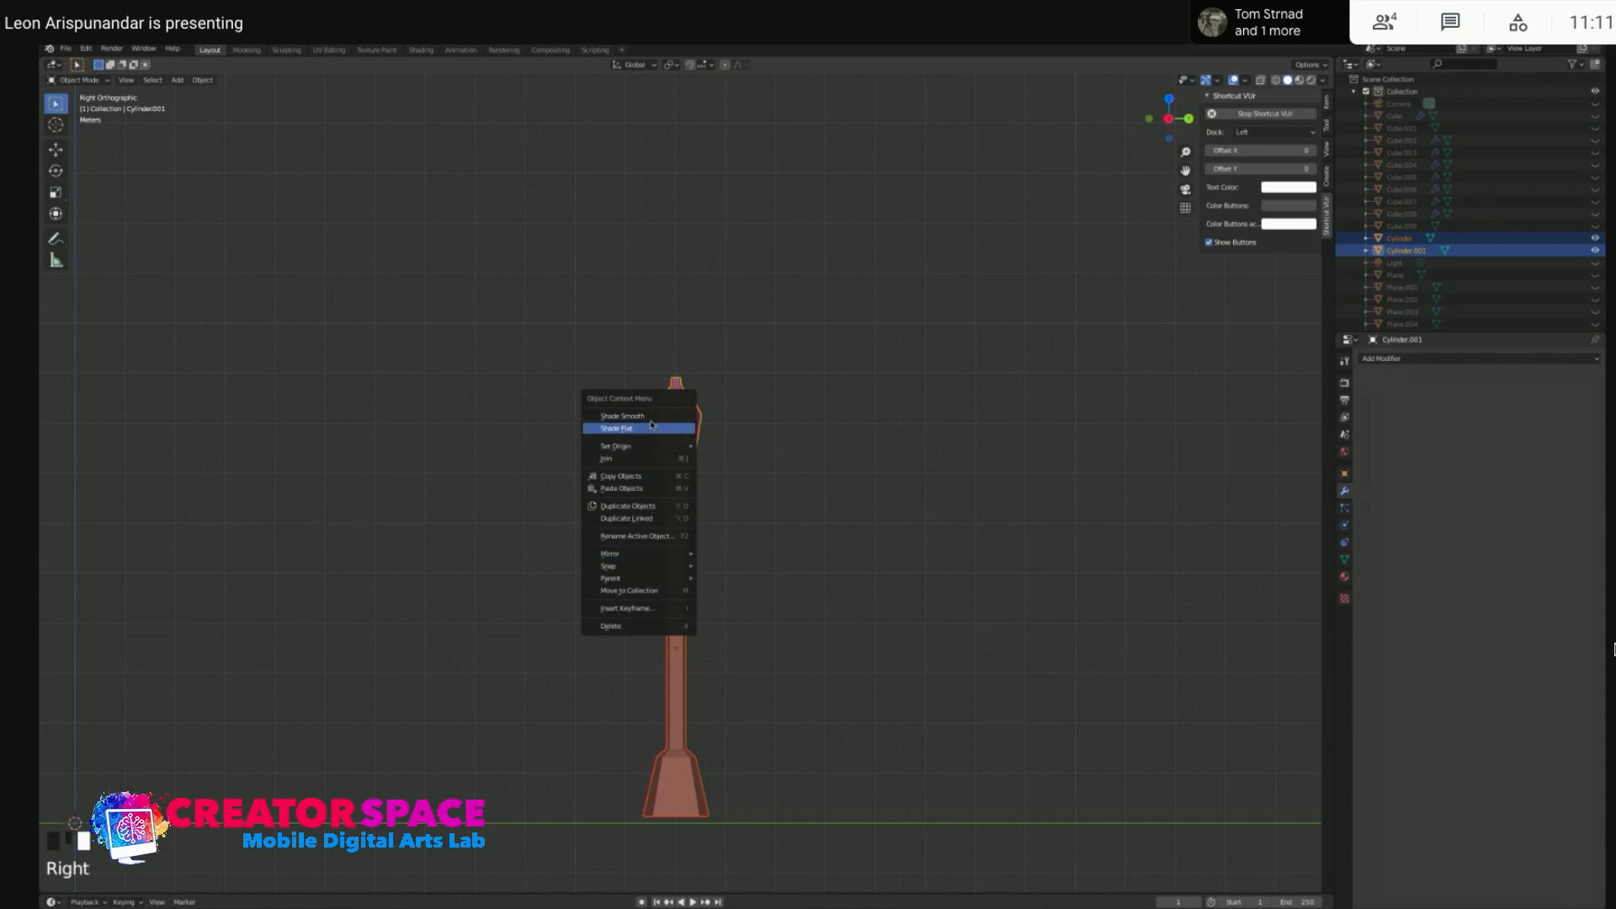
left_click(651, 427)
left_click(765, 422)
scroll(789, 517, "up", 2)
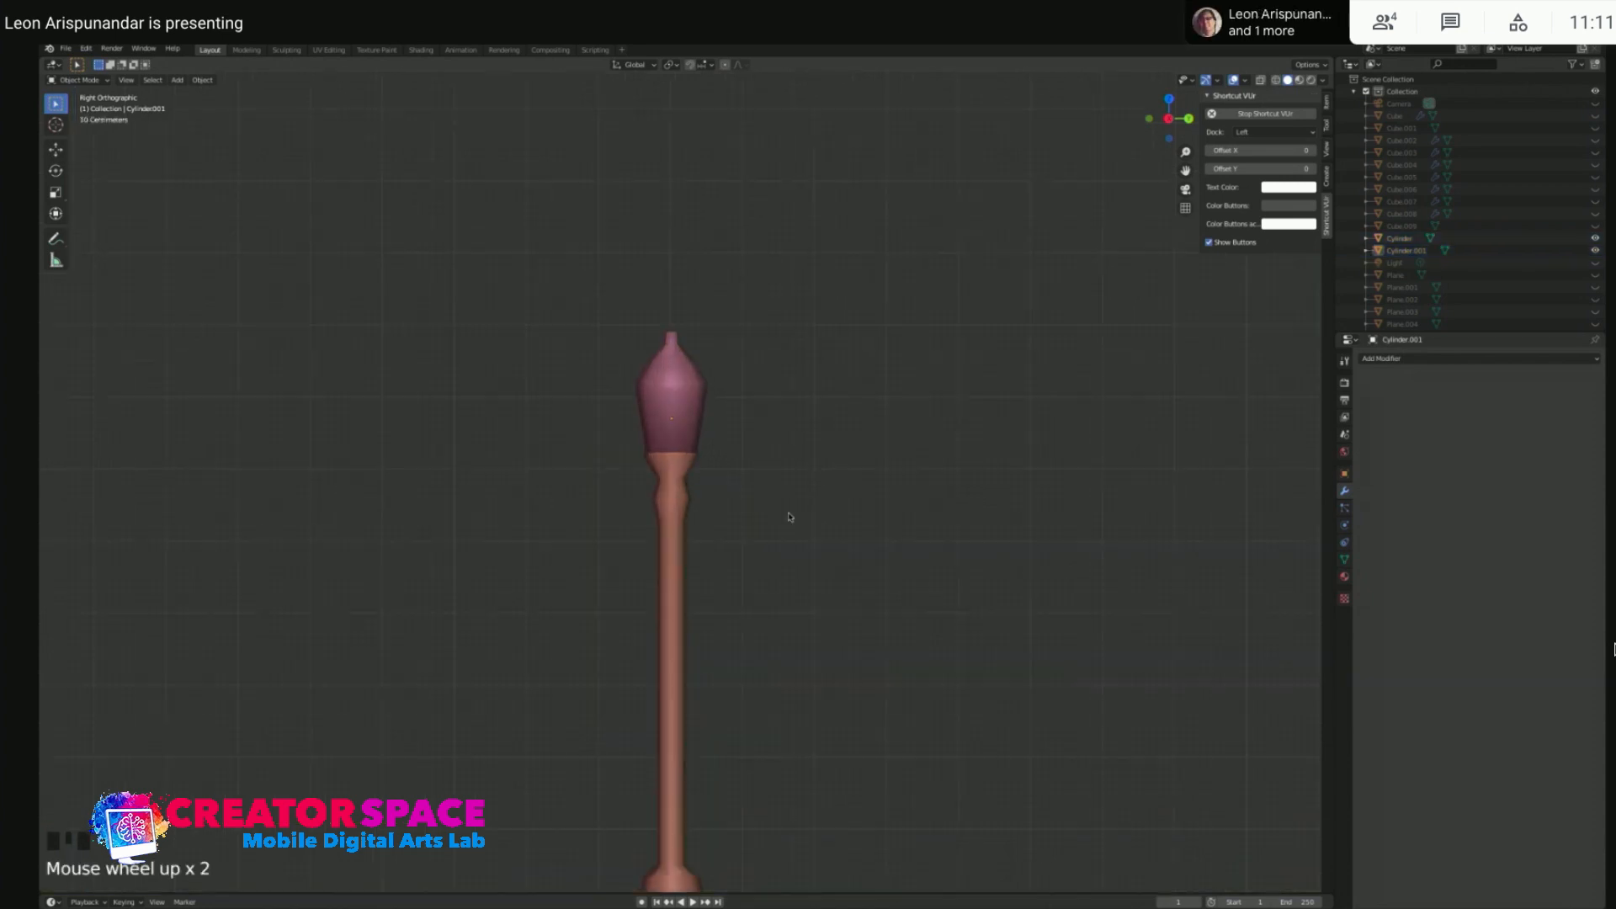
- Add a Subdivision Surface modifier to the street lamp's pole
left_click(688, 627)
scroll(682, 599, "down", 1)
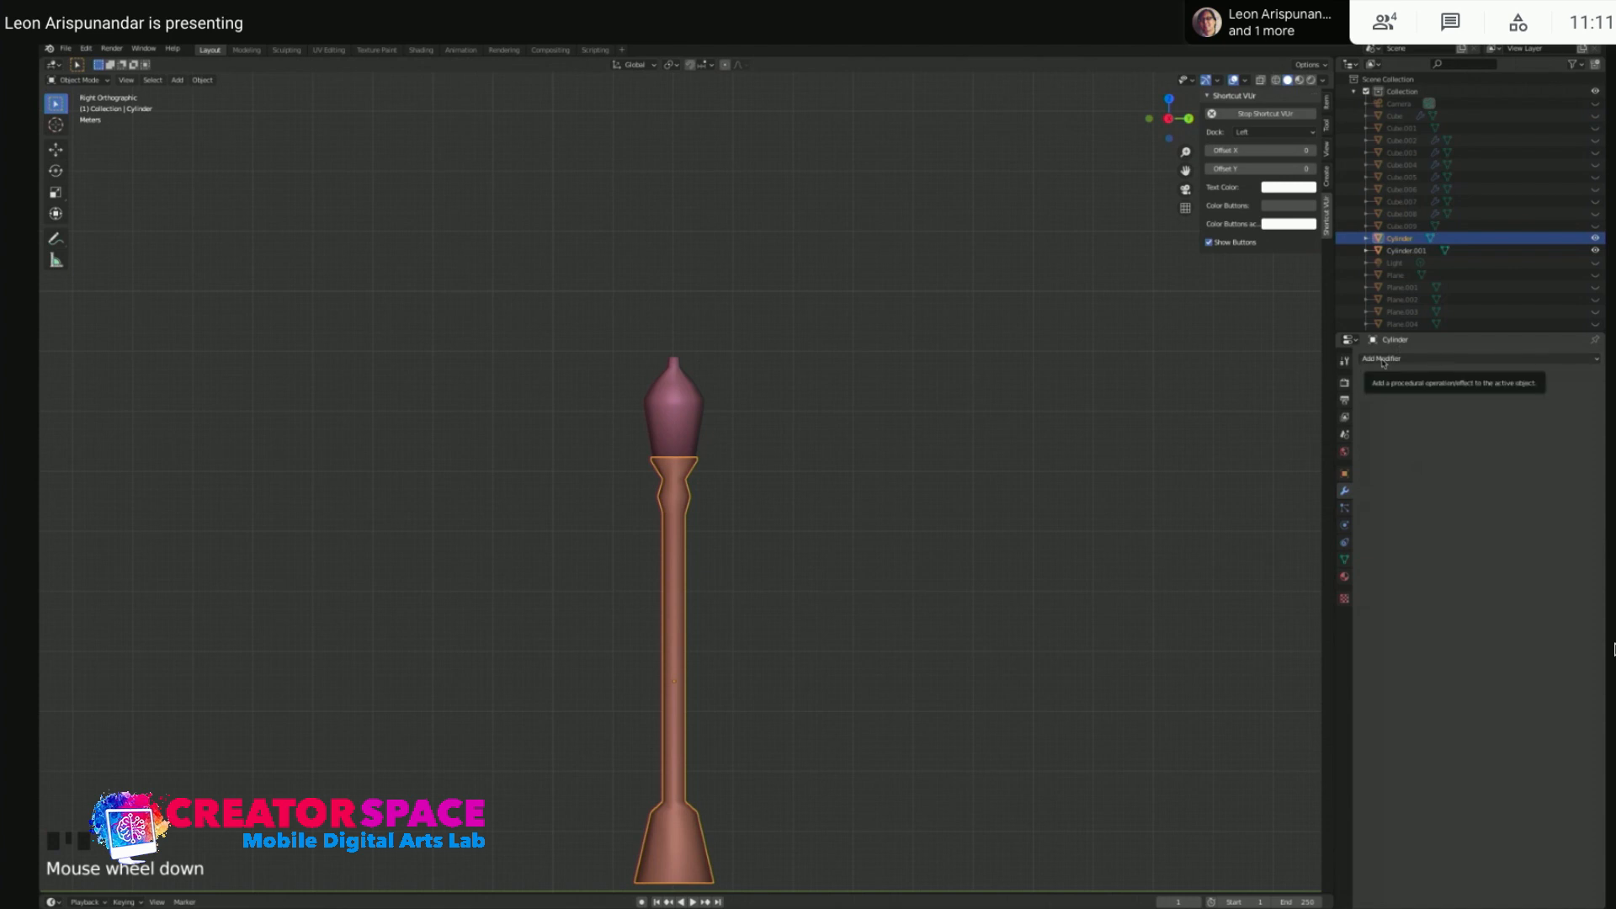
left_click(1436, 359)
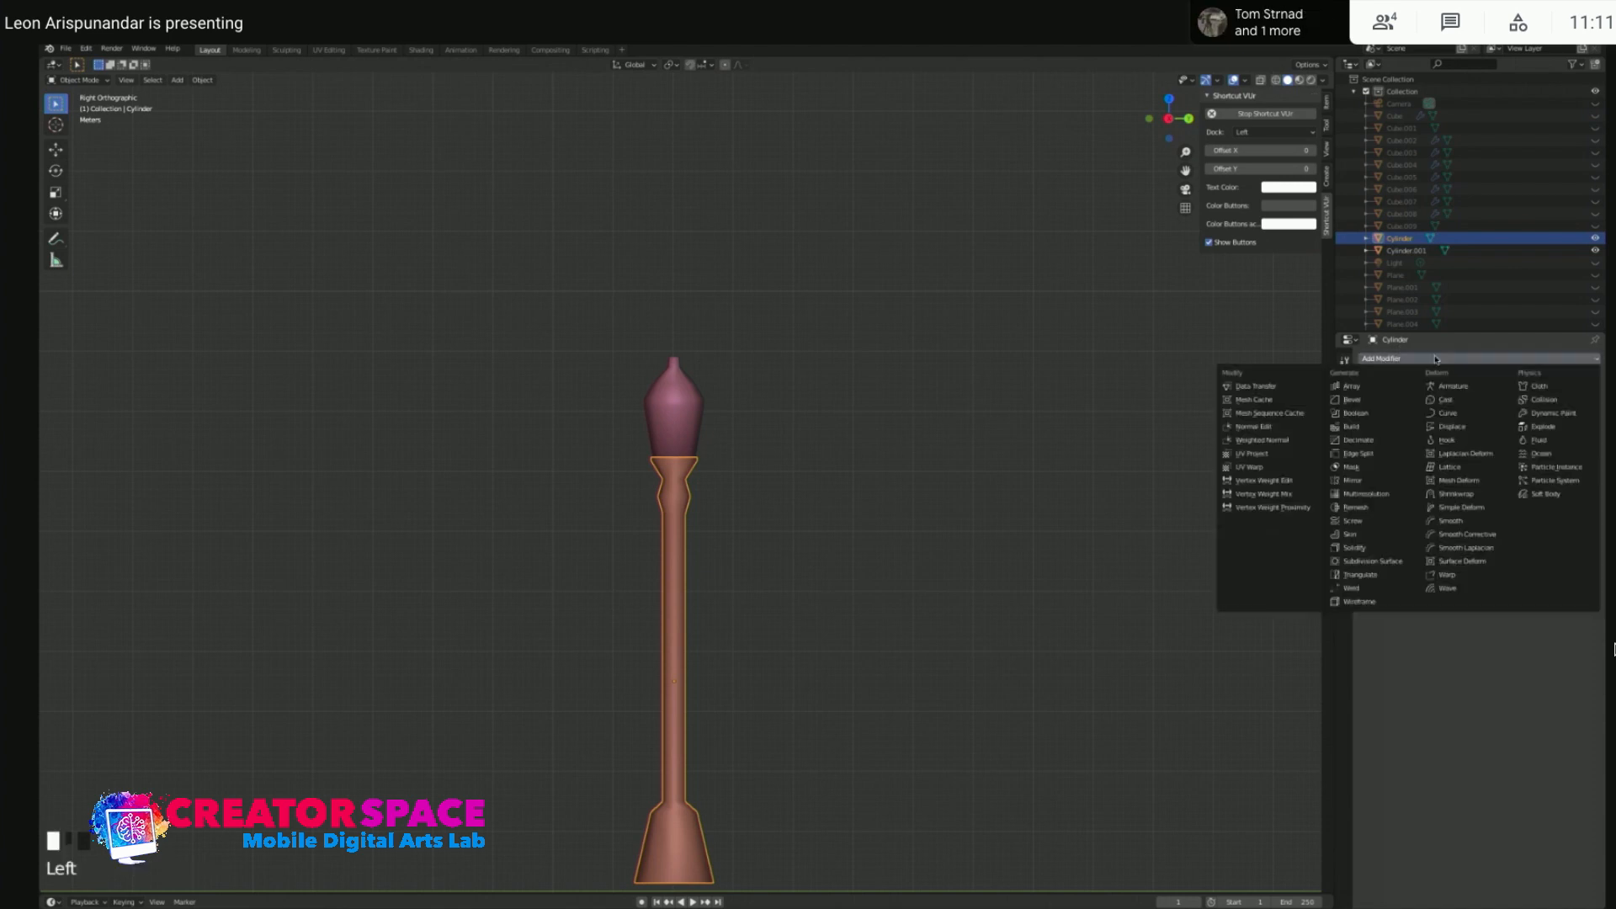
left_click(1378, 562)
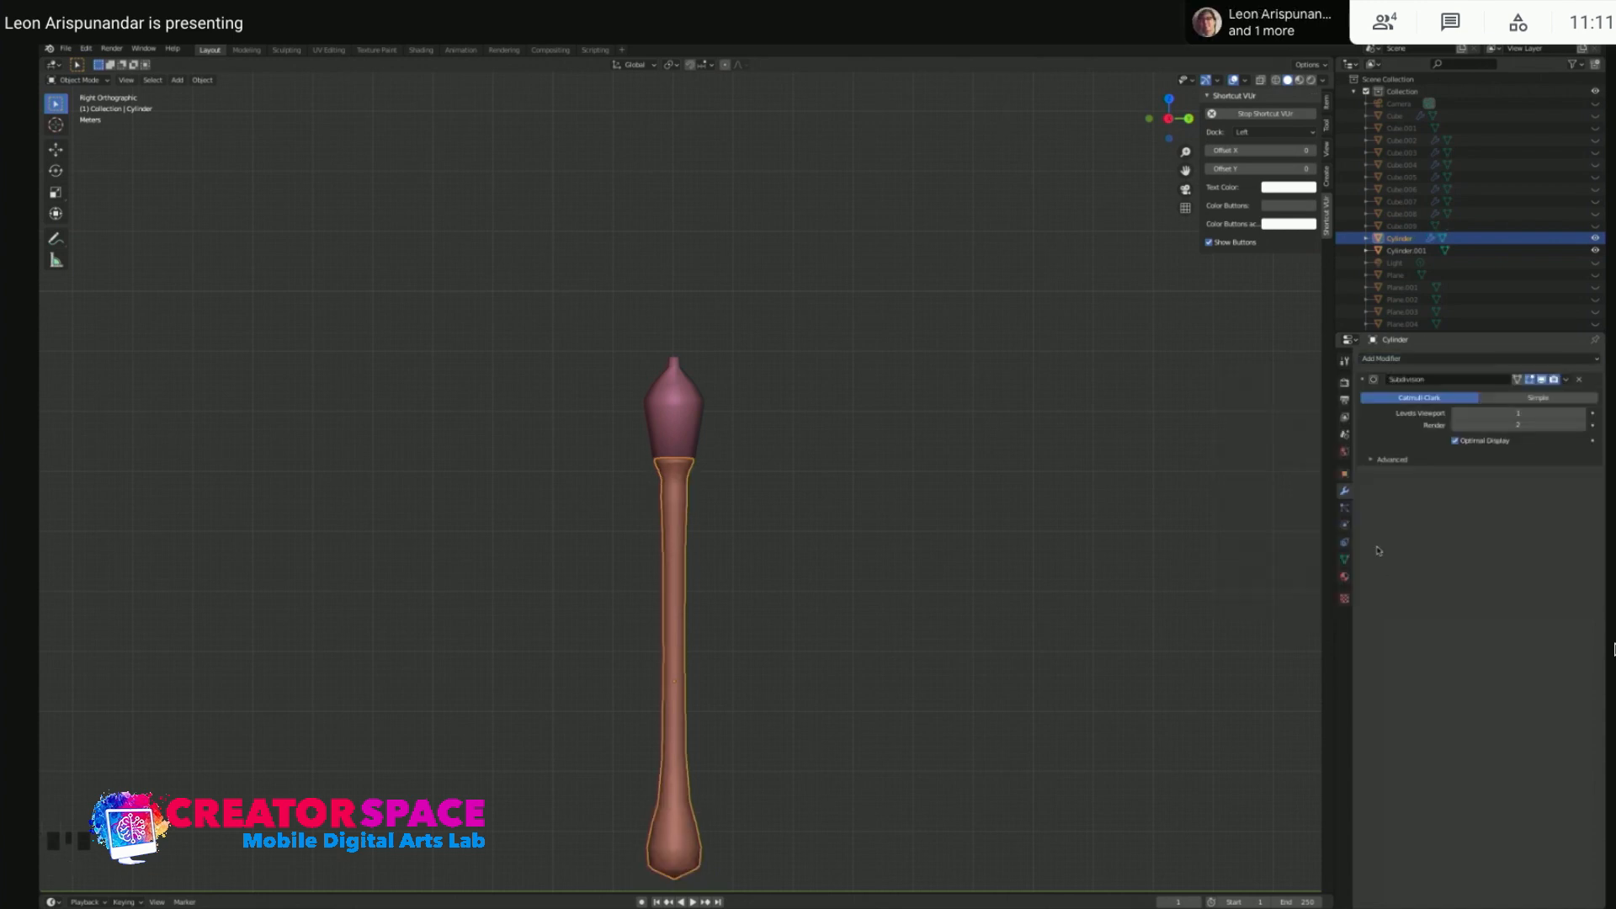
- Add a Subdivision Surface modifier to the lamp head and deselect it
left_click(680, 419)
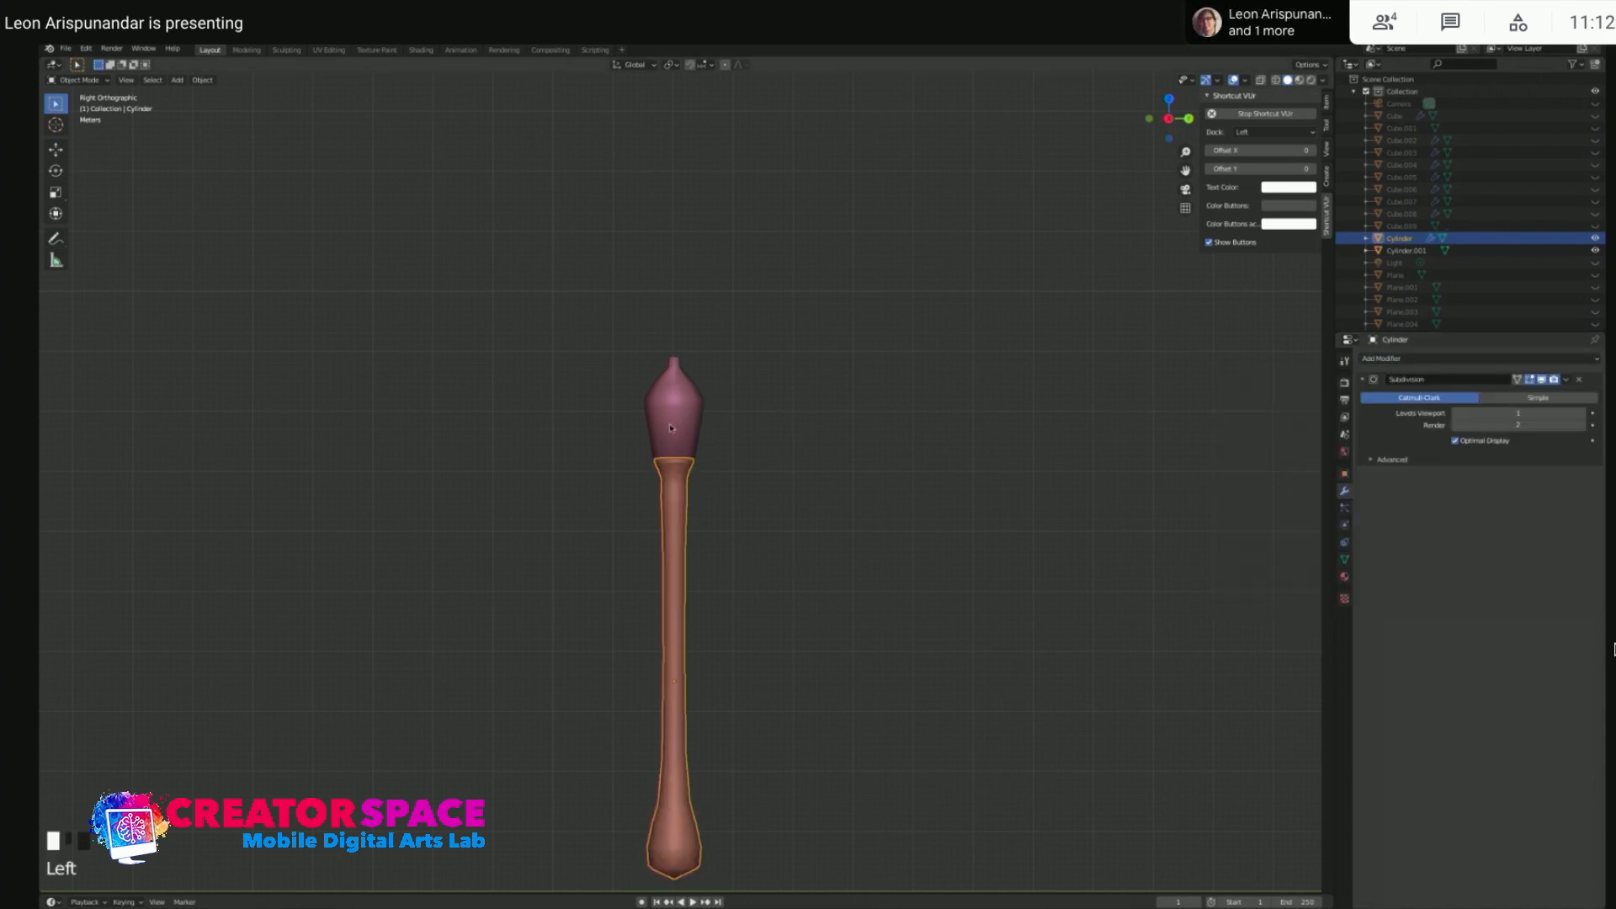
left_click(808, 446)
left_click(677, 501)
left_click(686, 419)
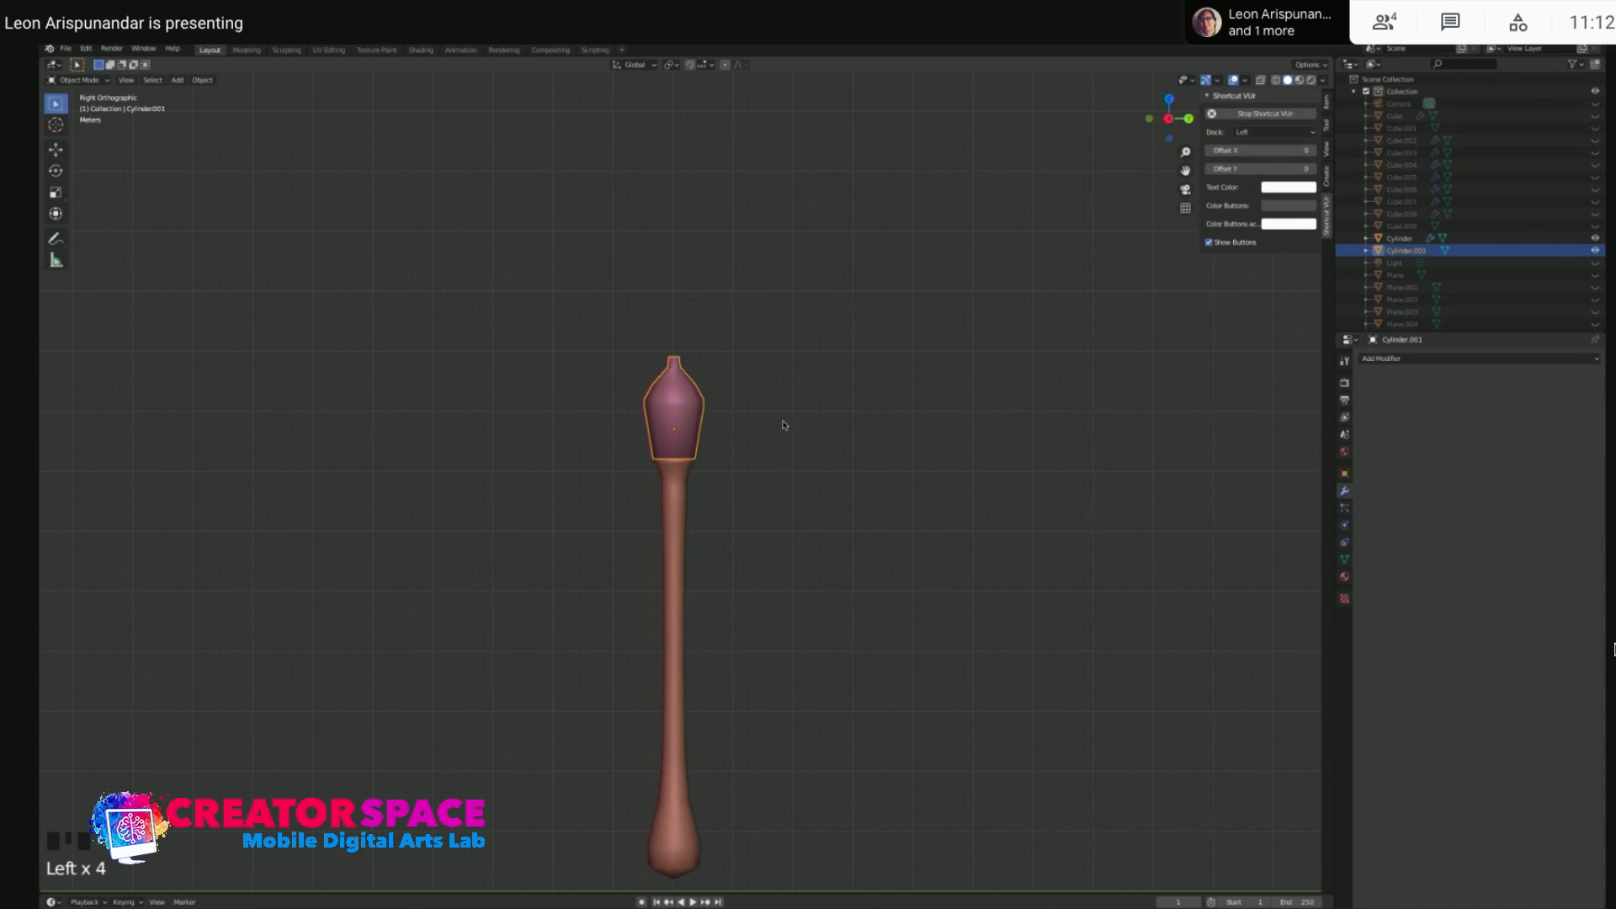
left_click(1431, 359)
left_click(1374, 562)
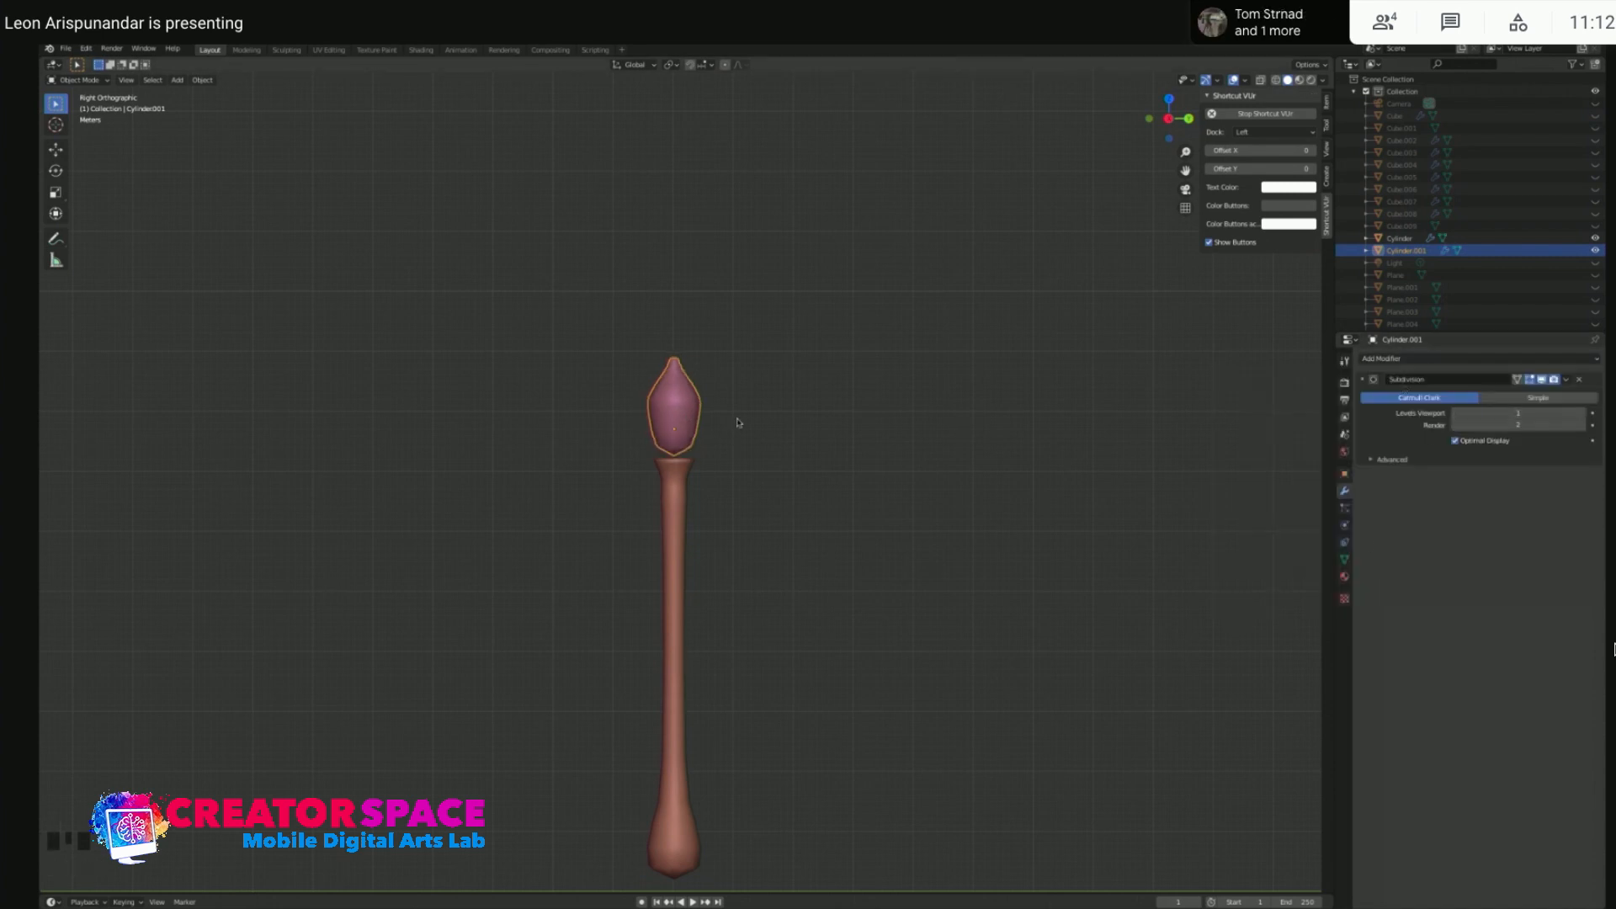
left_click(767, 469)
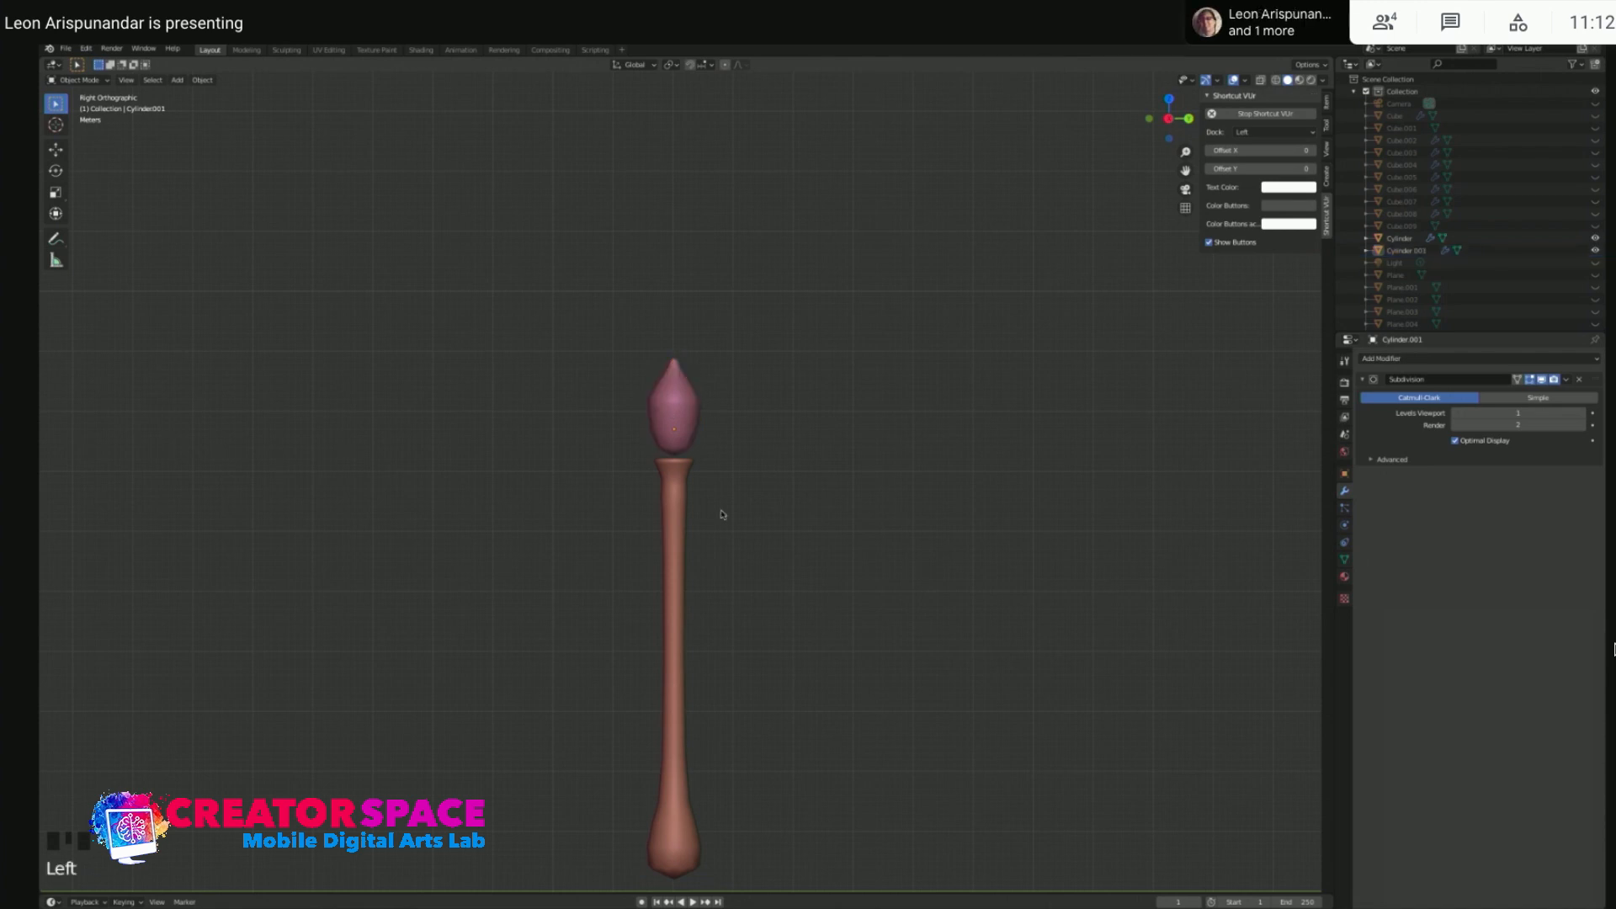
- In Edit Mode on the pole, loop cut the long shaft and slide the new edge loop up to just below the upper bulge
left_click(690, 665)
key("Tab")
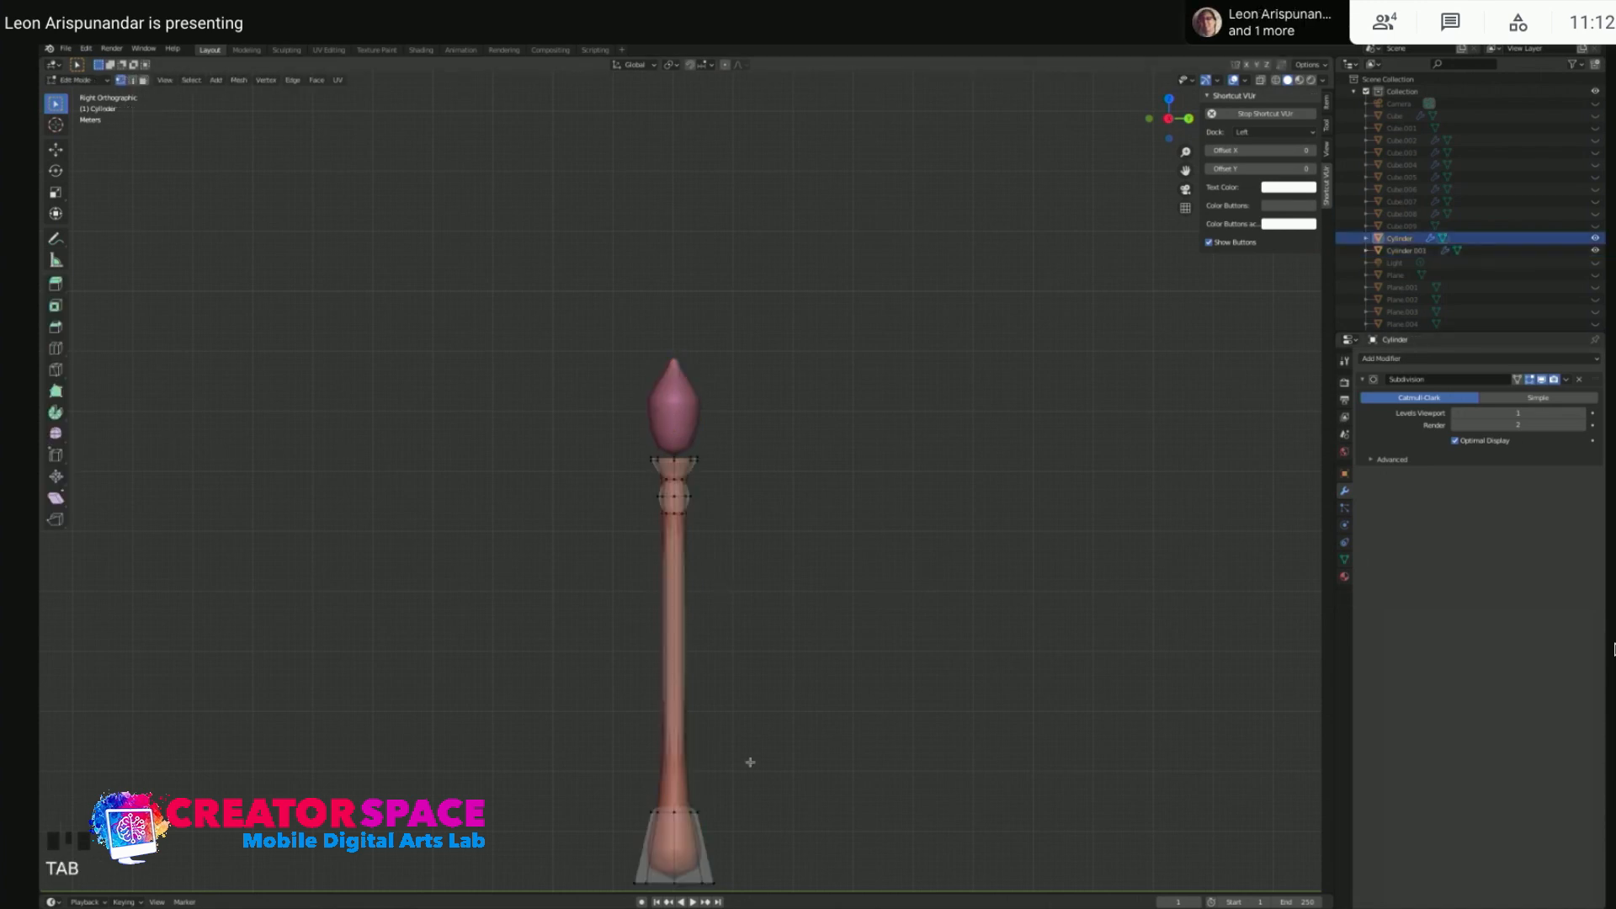
middle_click_drag(747, 761, 841, 541, "shift")
scroll(797, 443, "up", 1, "shift")
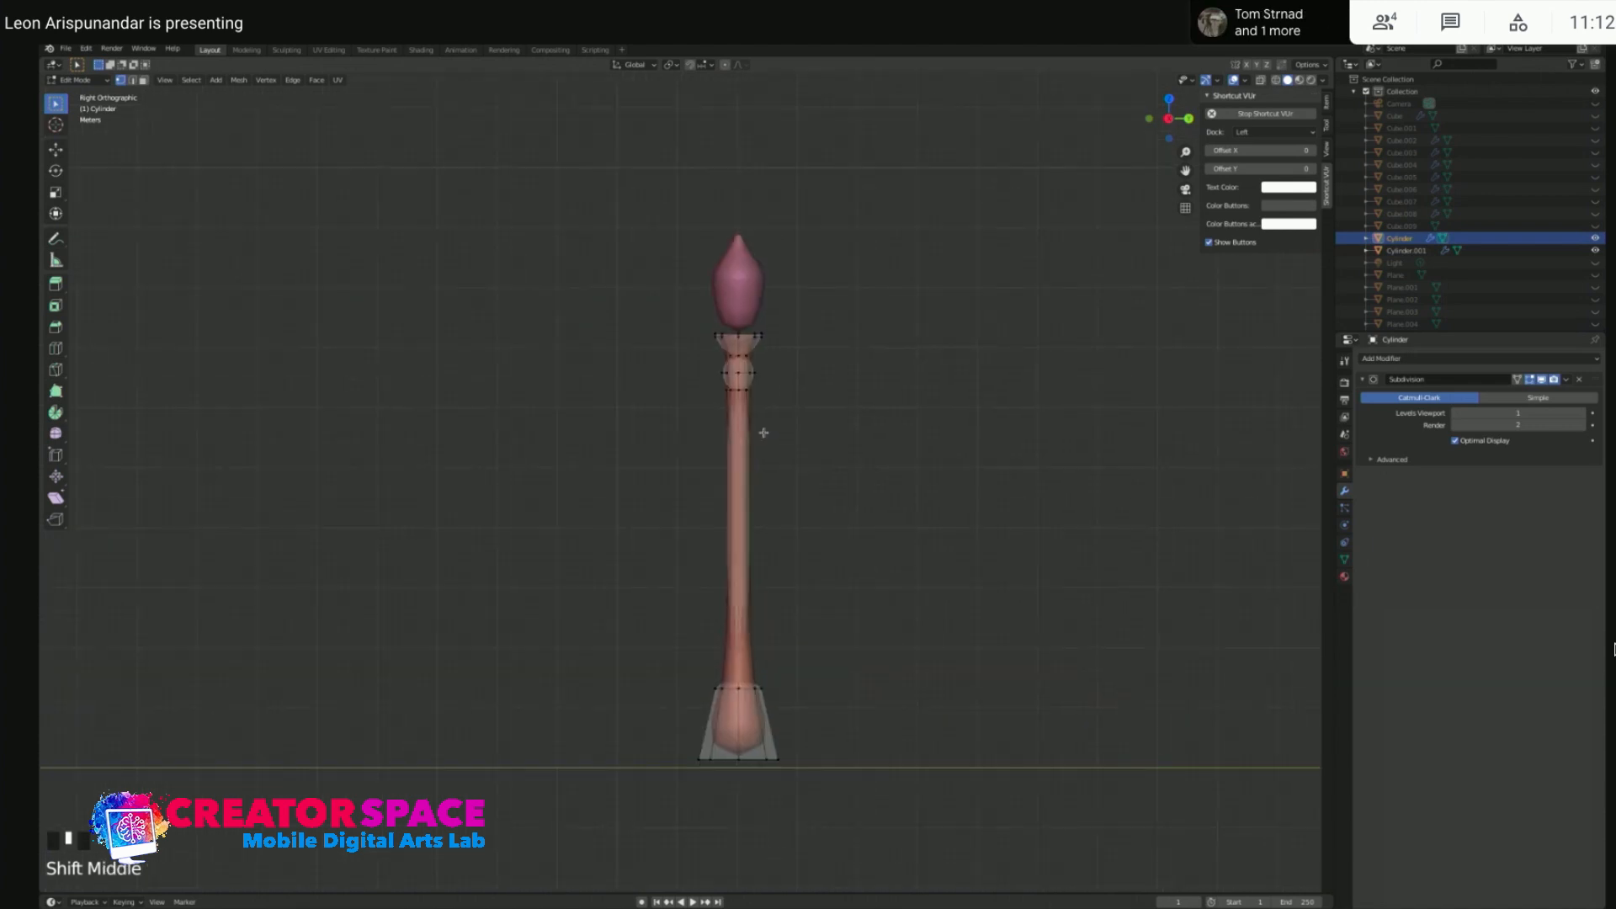
scroll(768, 363, "up", 3)
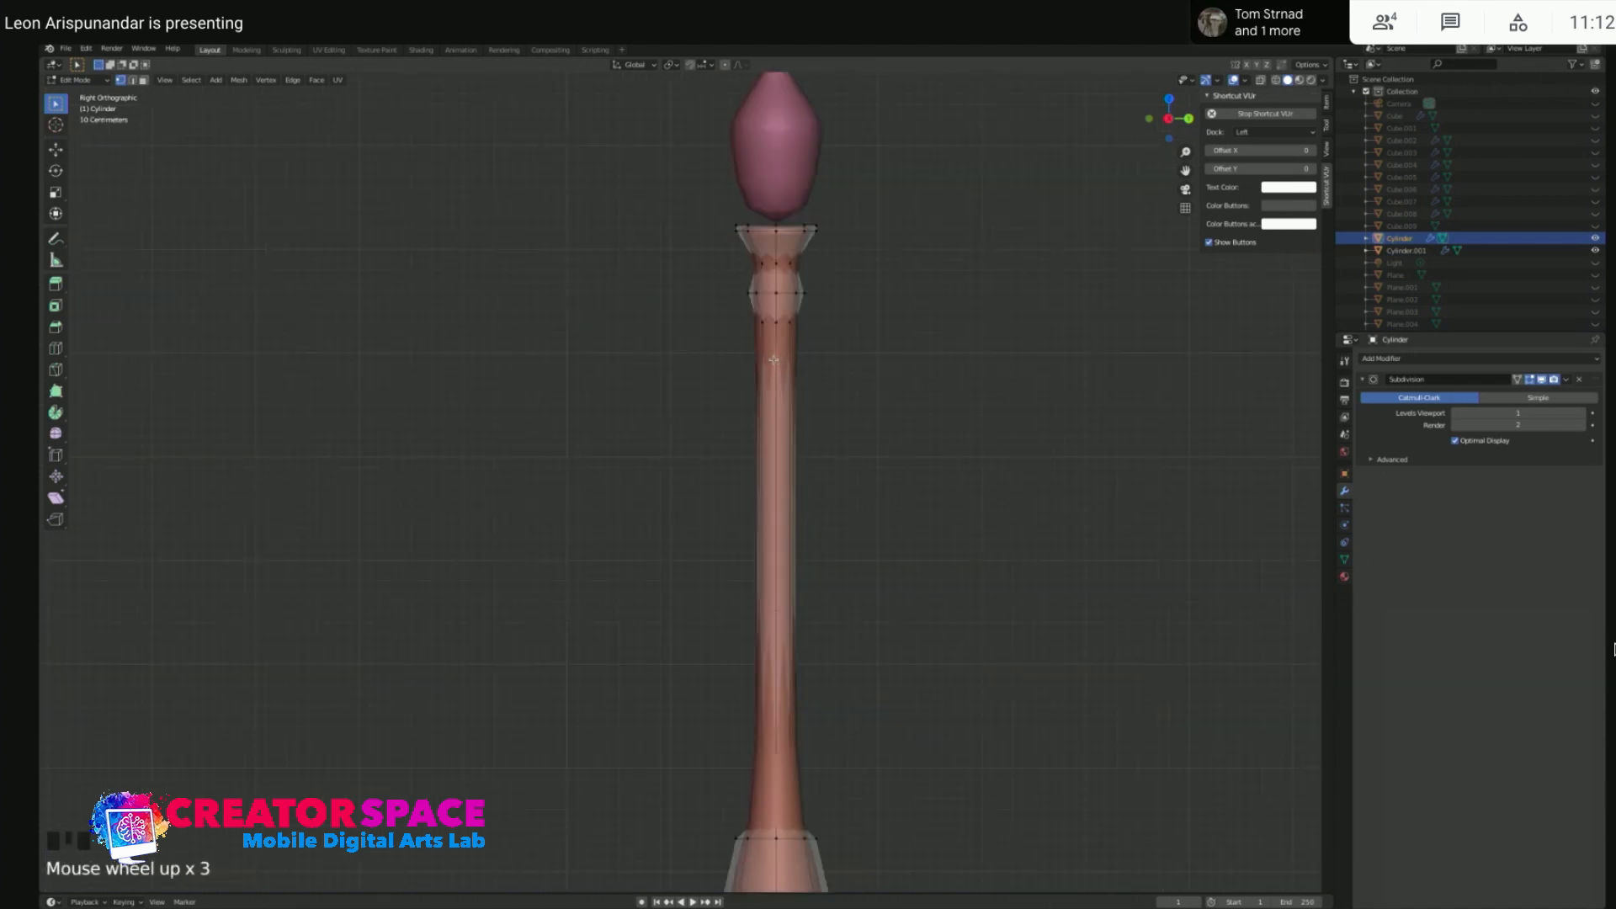
key("2")
left_click(774, 363)
key("ctrl+r")
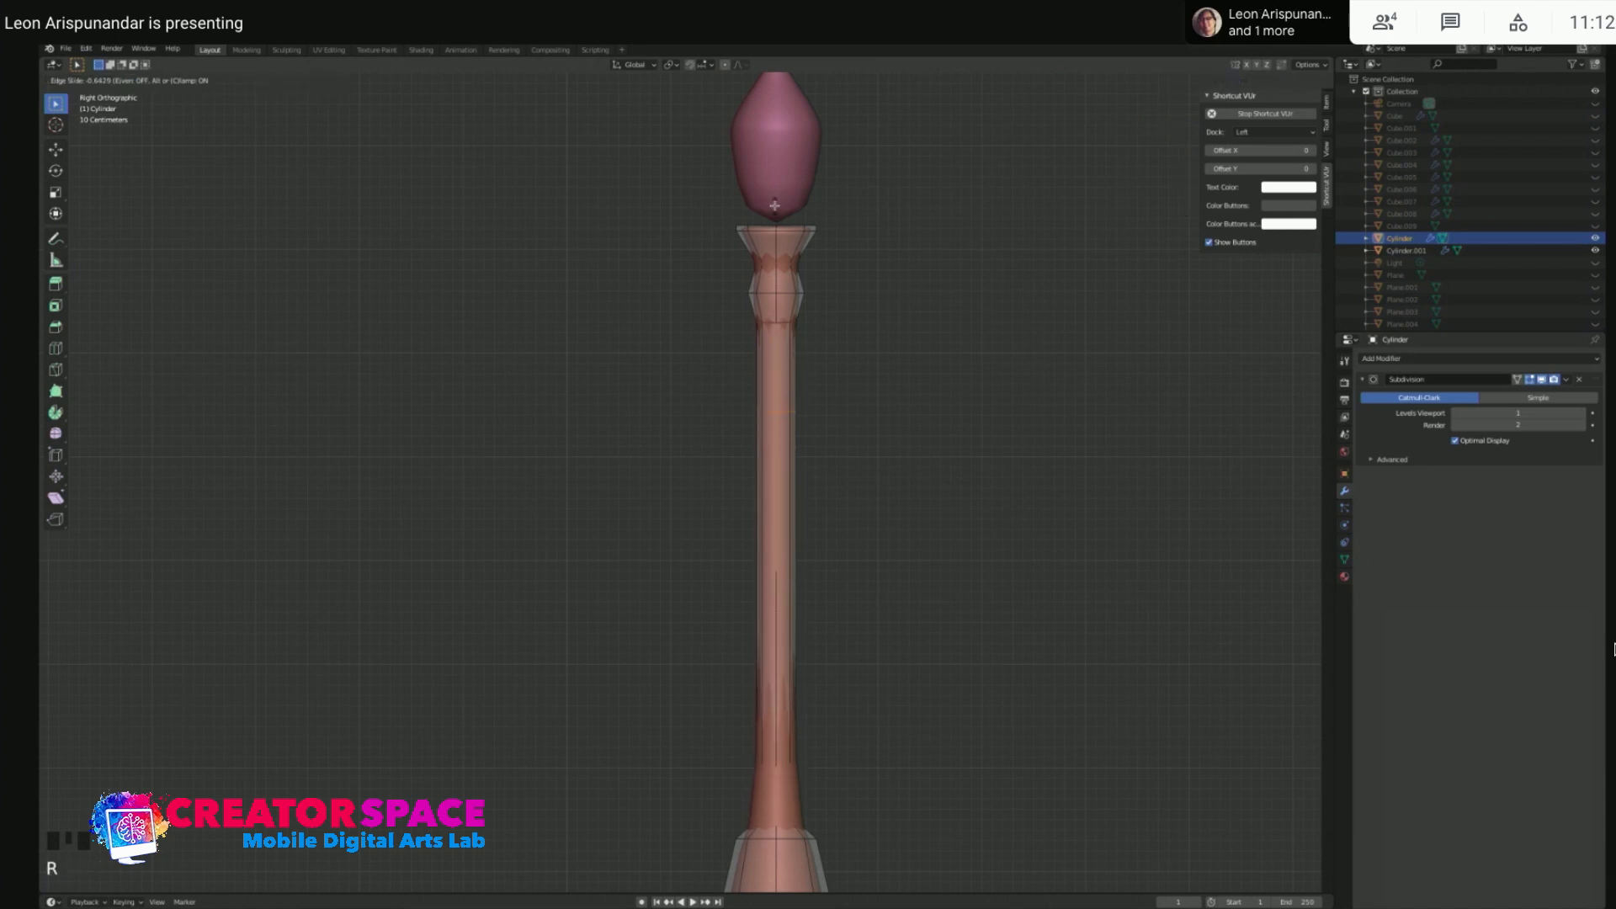
left_click(763, 126)
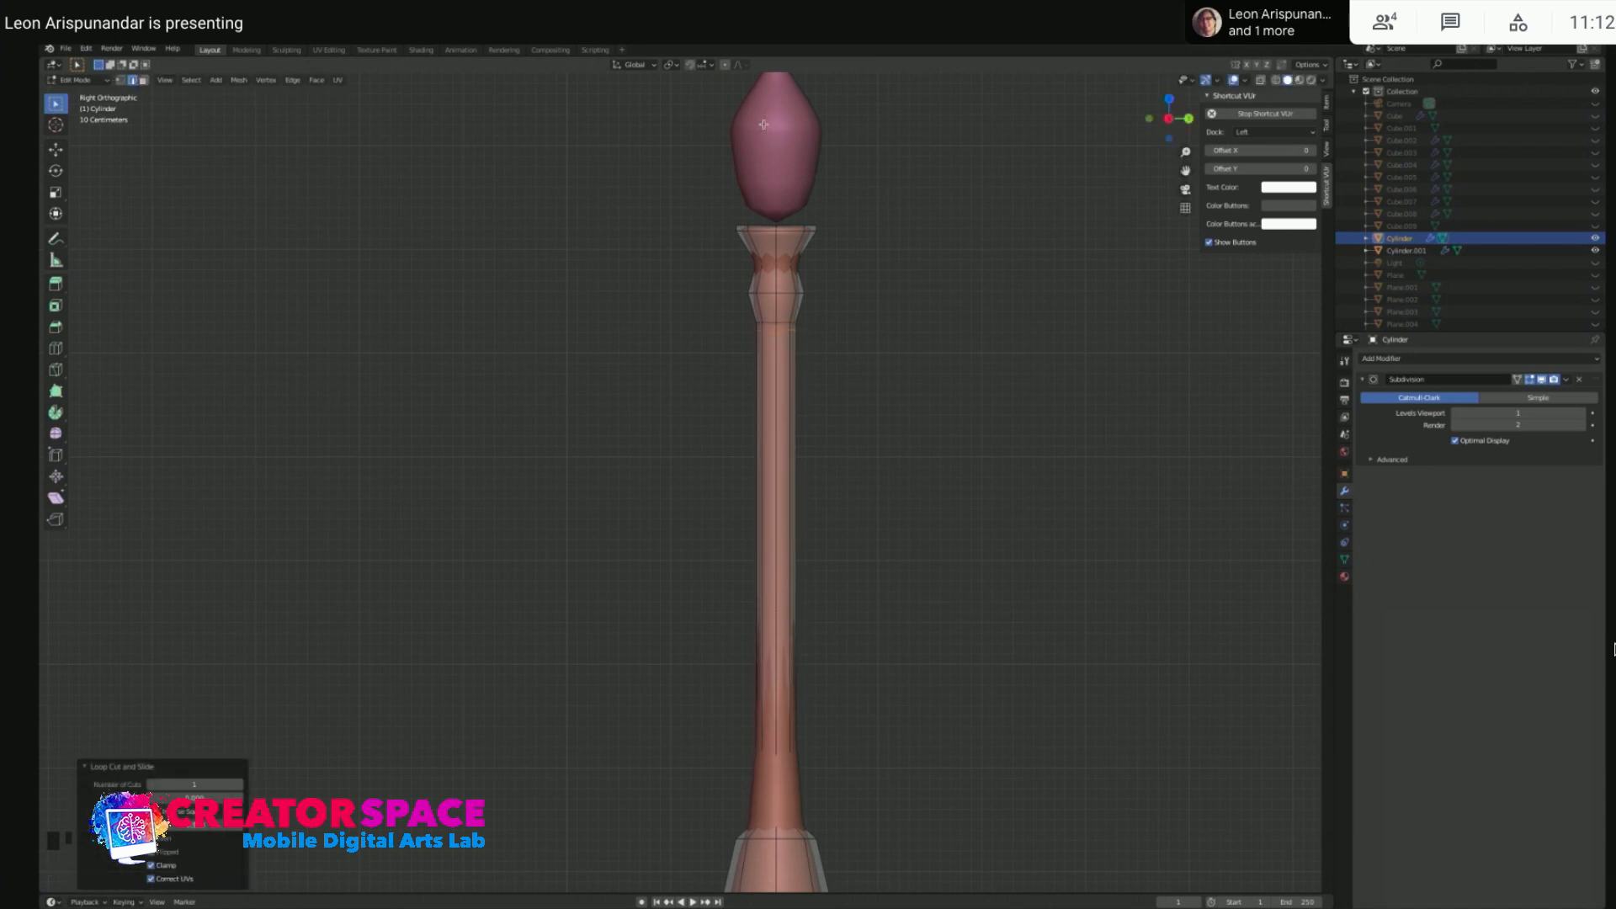
- Loop cut both halves of the pole's upper bulge, sliding one loop to its lower end and the other to its upper neck
left_click(776, 302)
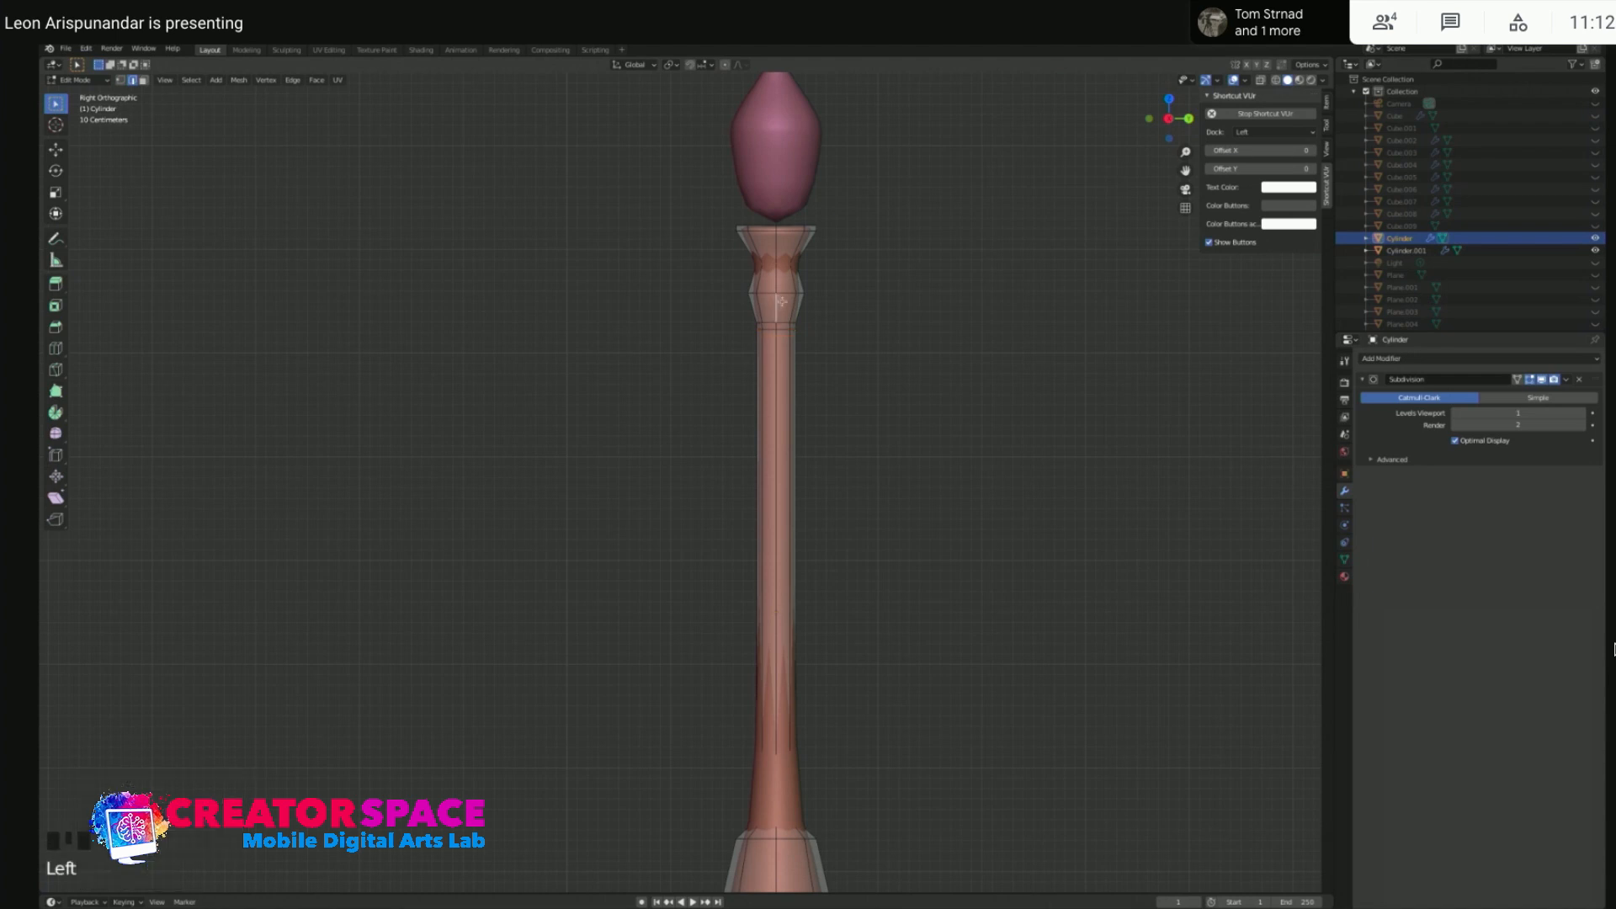
key("ctrl+r")
left_click(786, 300)
left_click(786, 309)
left_click(776, 281)
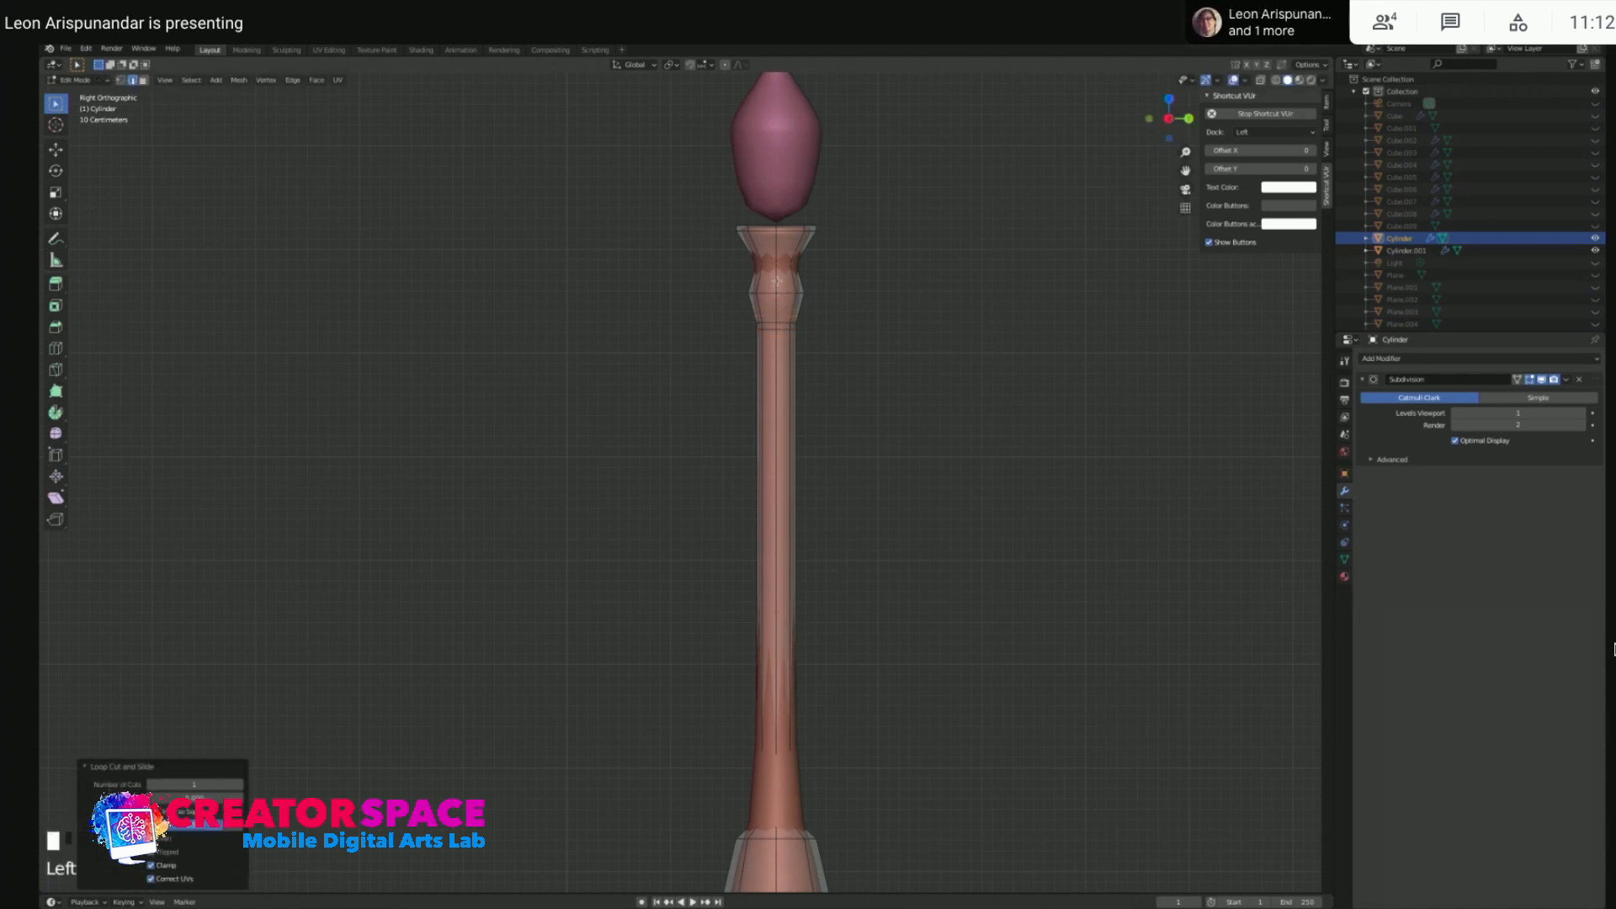
key("super")
key("ctrl+r")
left_click(776, 277)
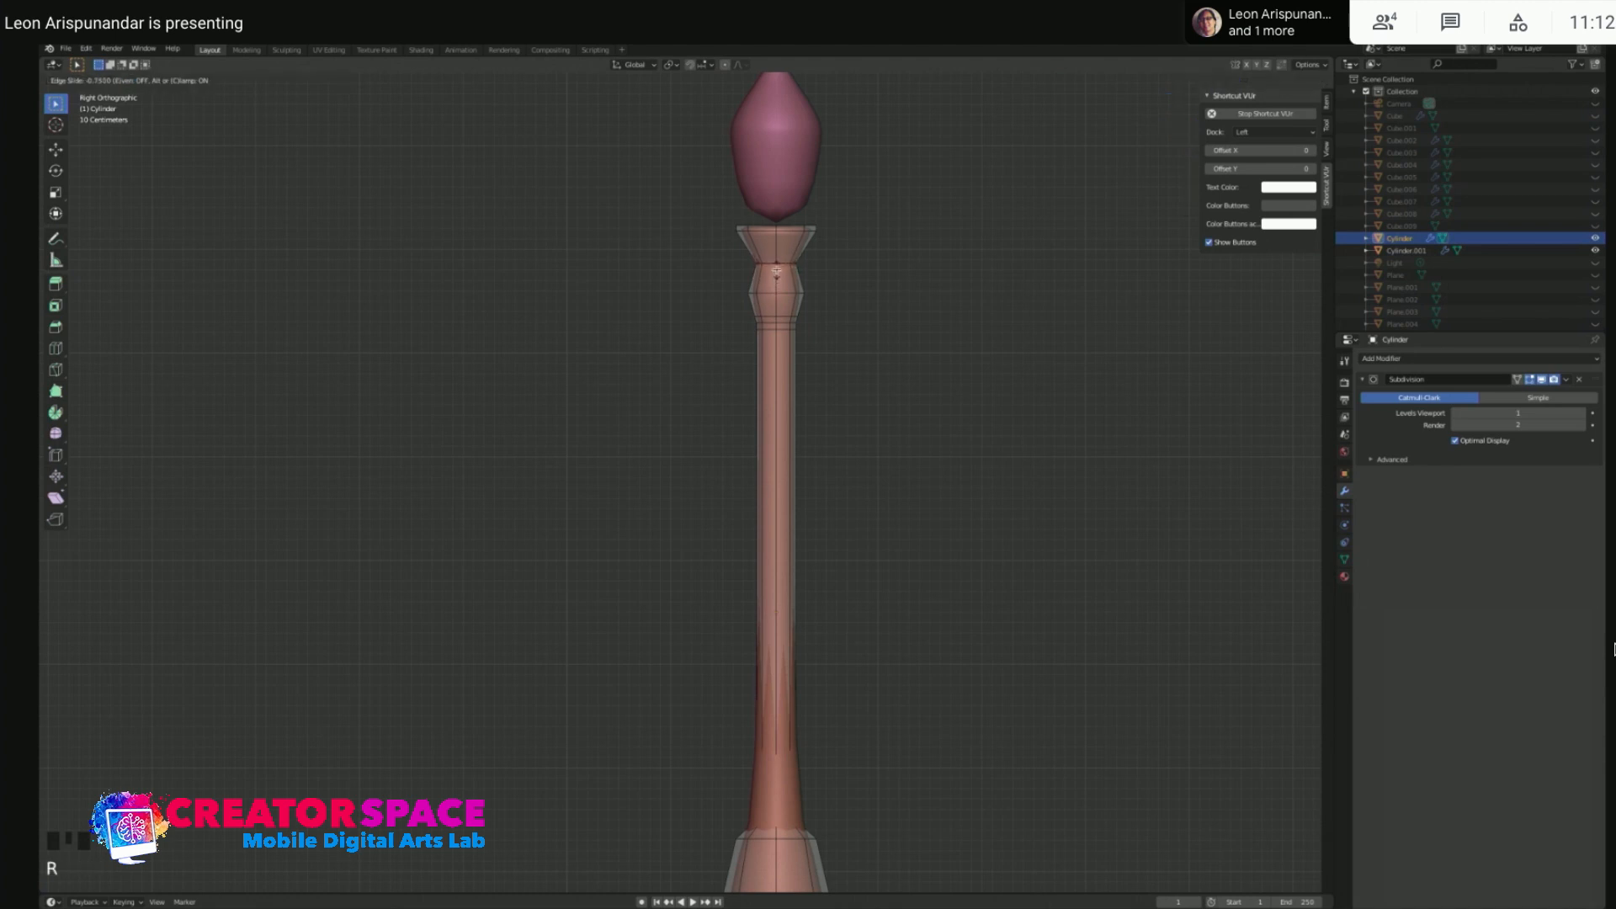
left_click(775, 270)
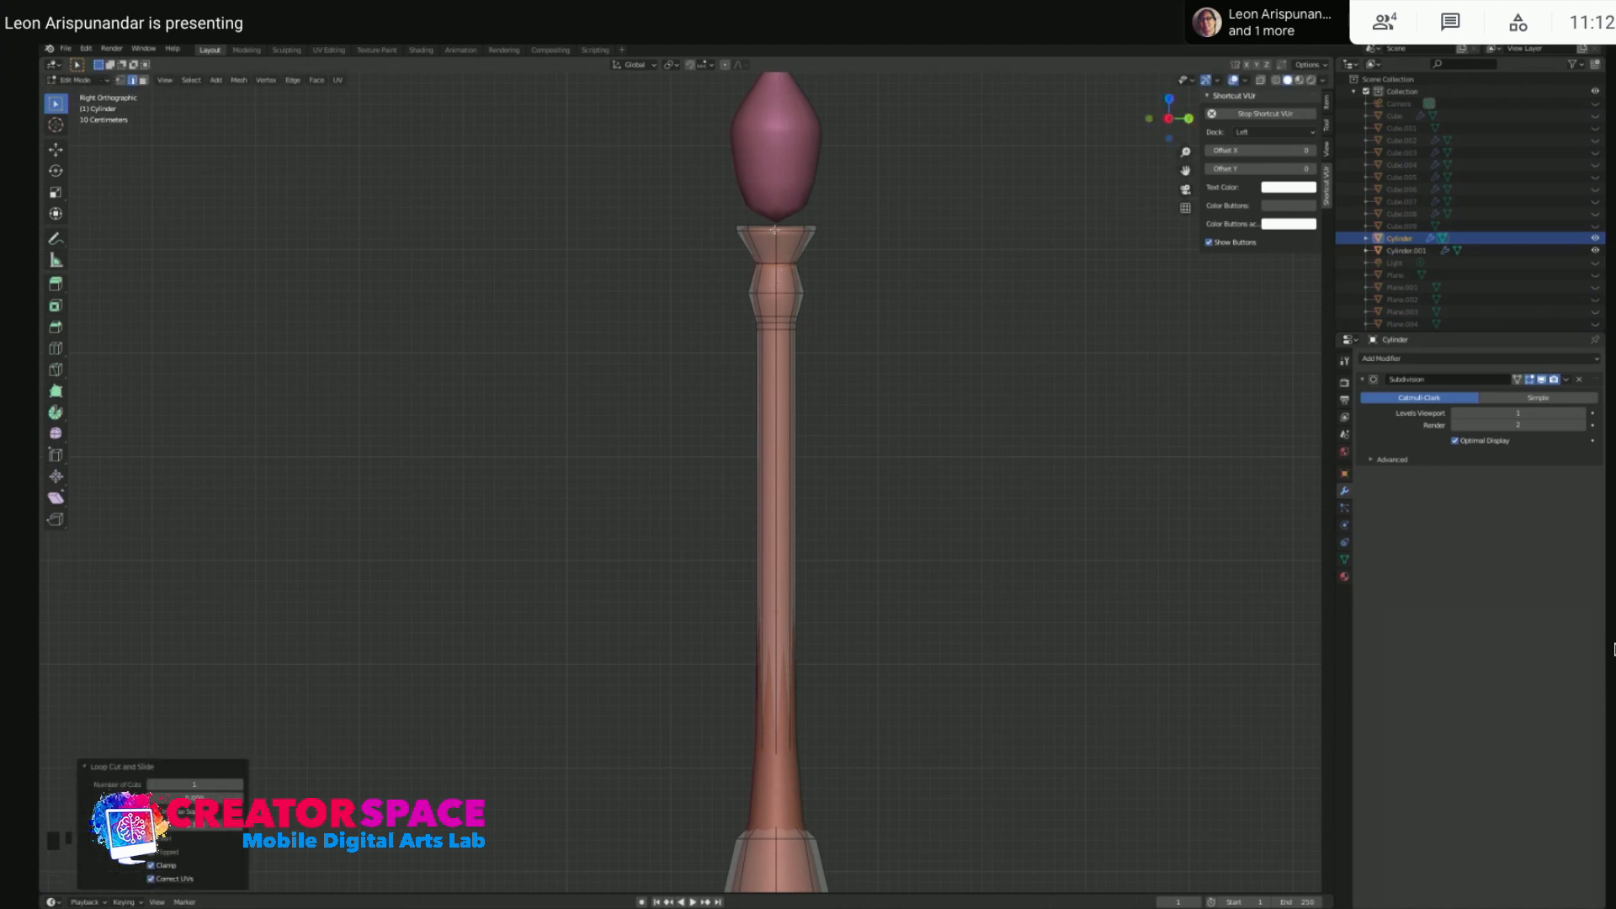
- Add one edge loop at the pole's top rim and another across the flare, slid up close beneath the rim
scroll(682, 484, "up", 4)
middle_click_drag(791, 337, 791, 673, "shift")
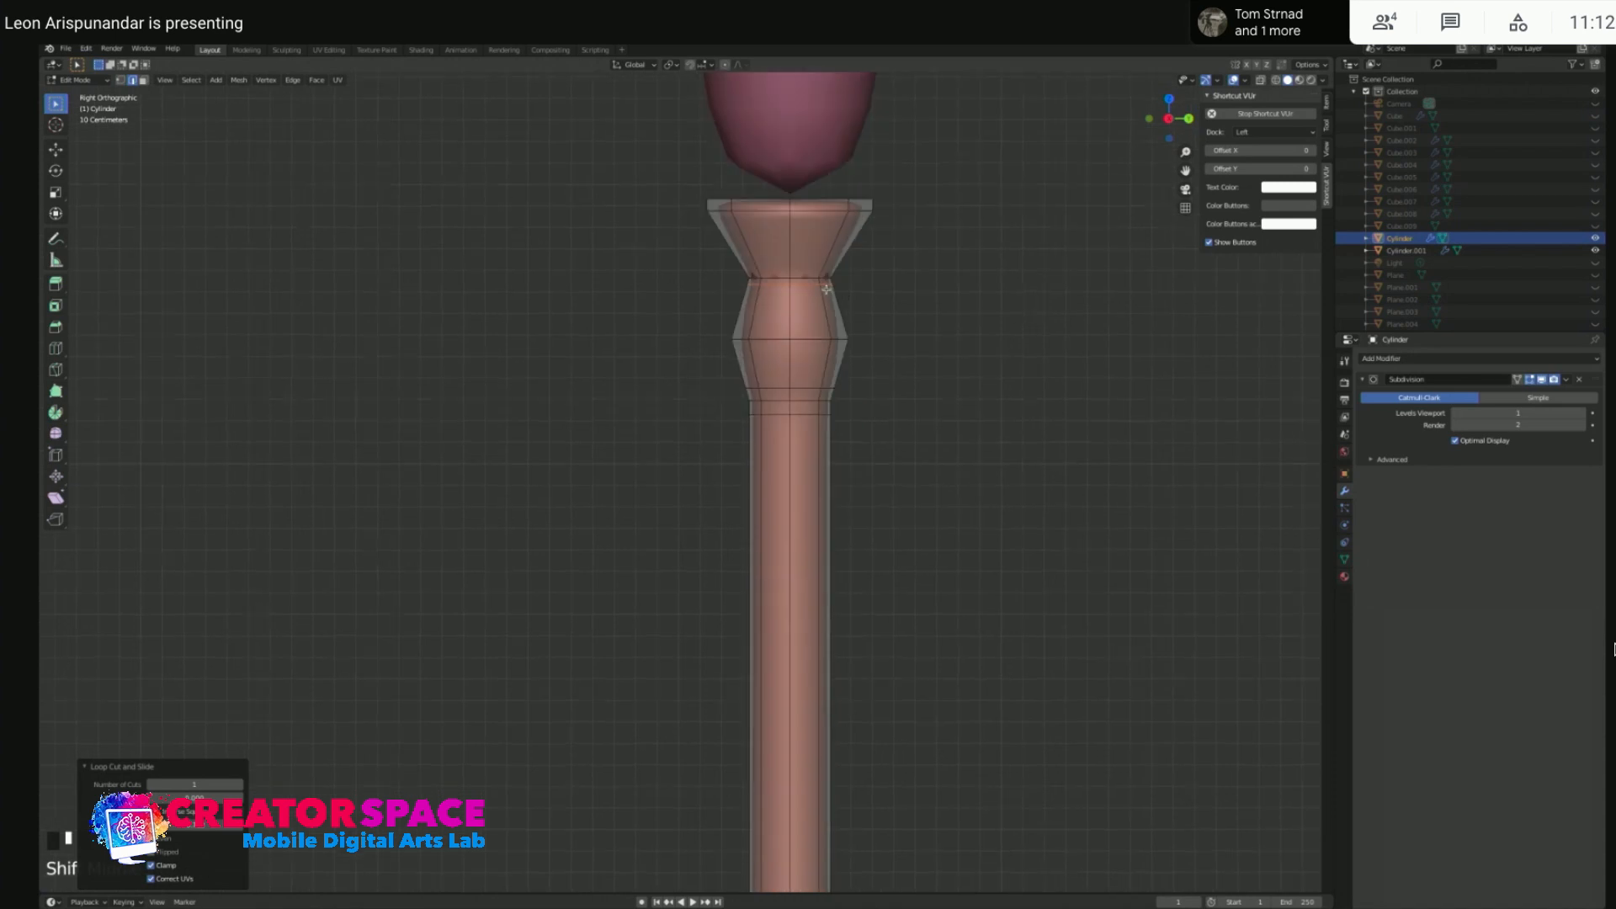
left_click(789, 203)
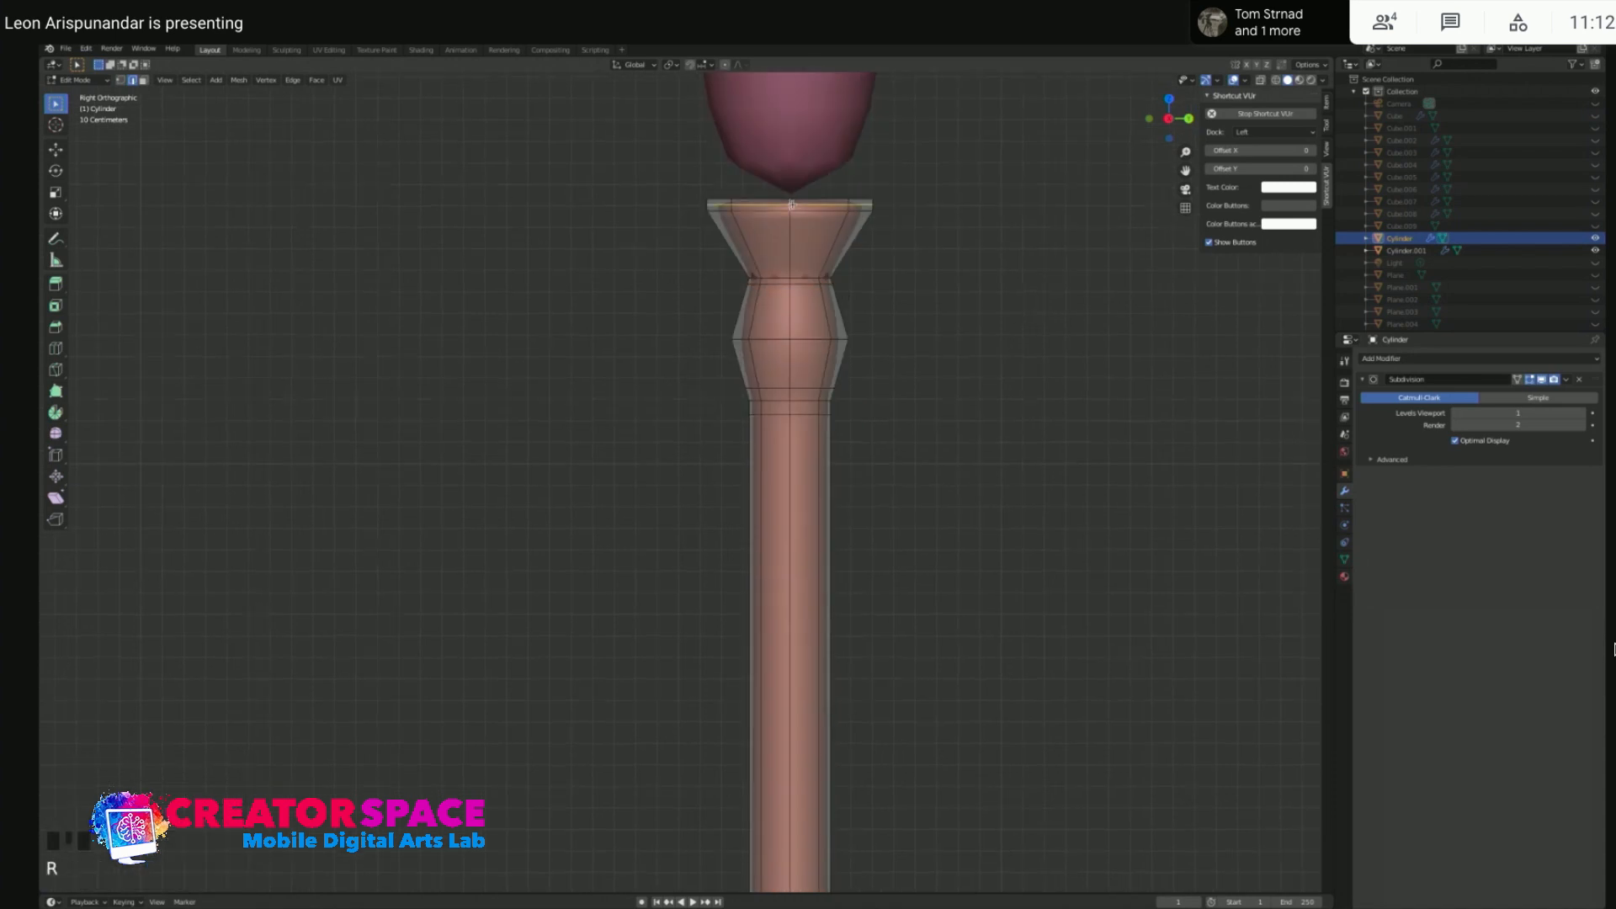
left_click(791, 204)
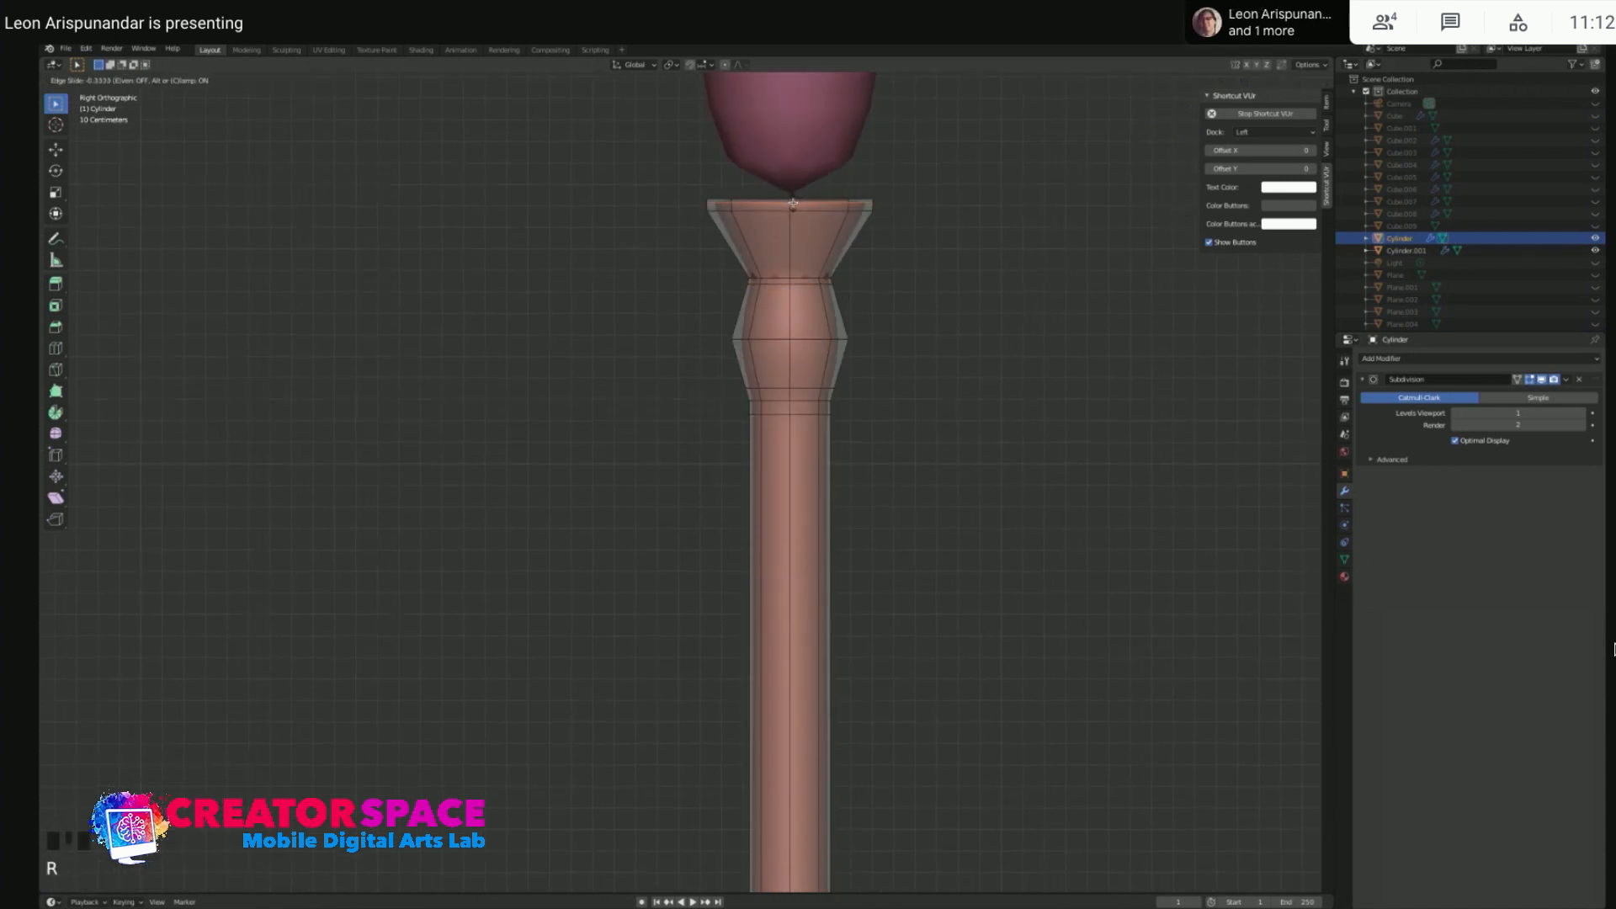
left_click(793, 203)
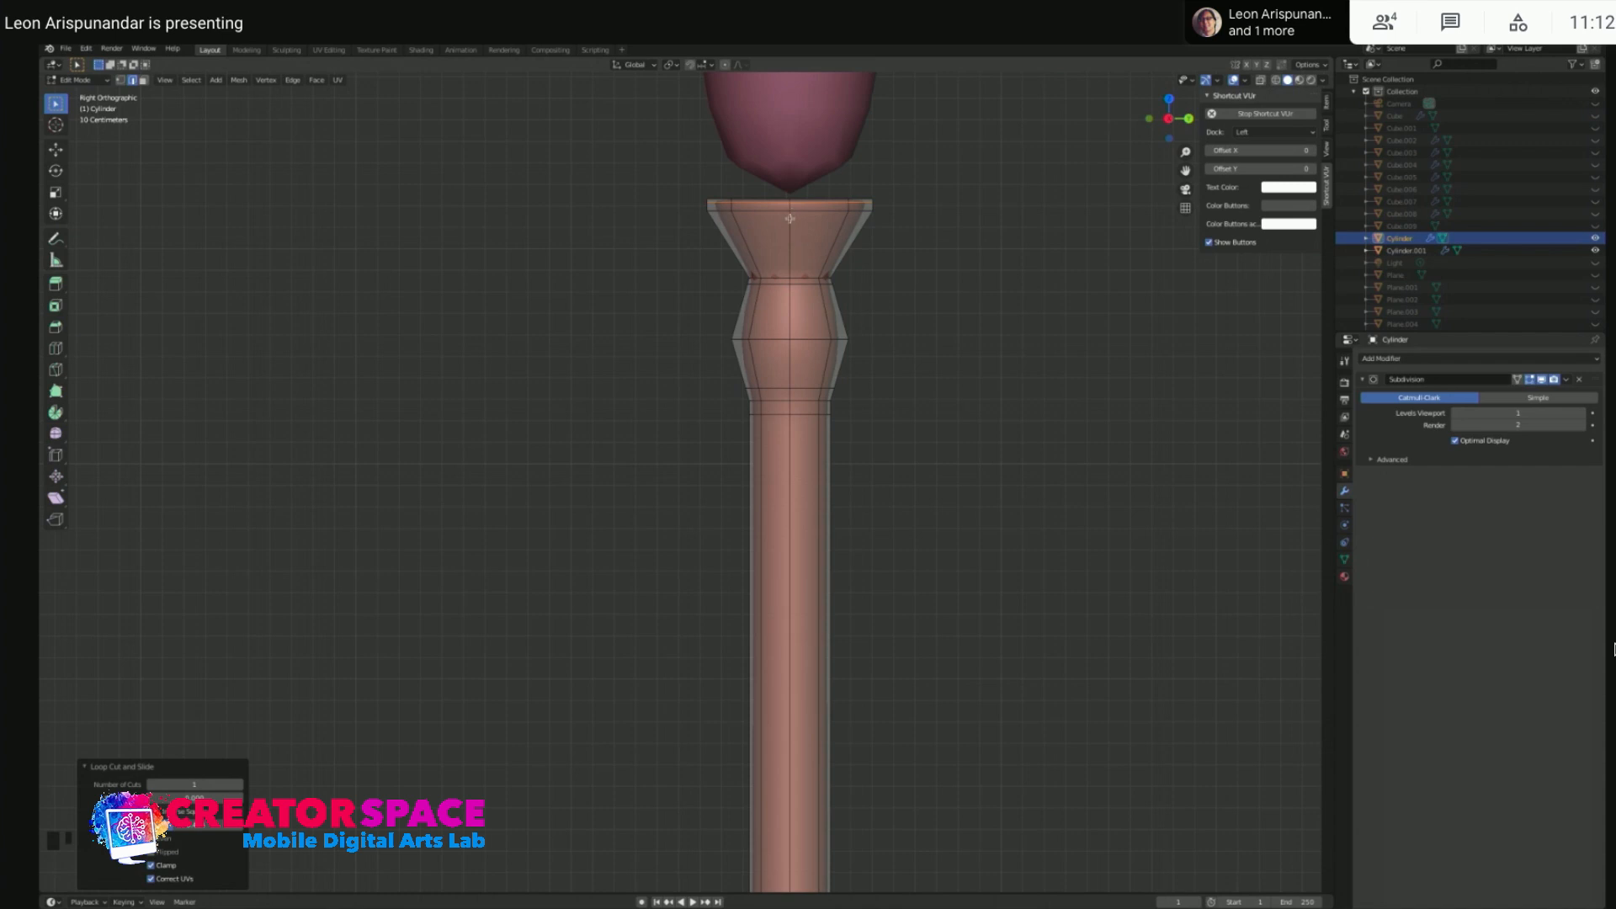
key("ctrl+r")
left_click(789, 225)
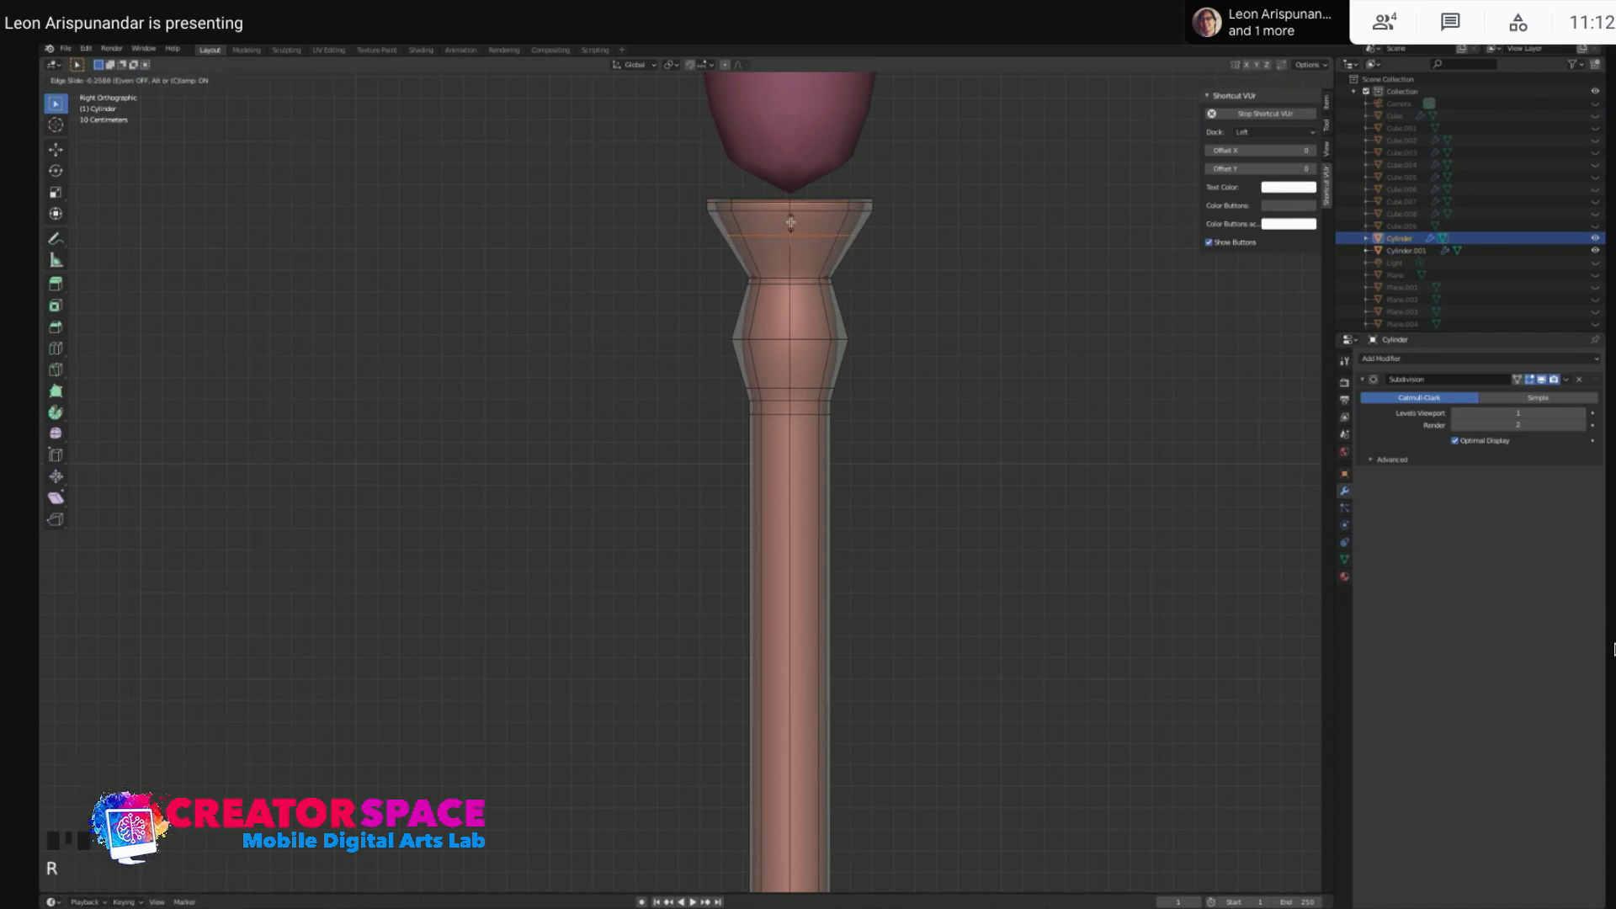
left_click(789, 209)
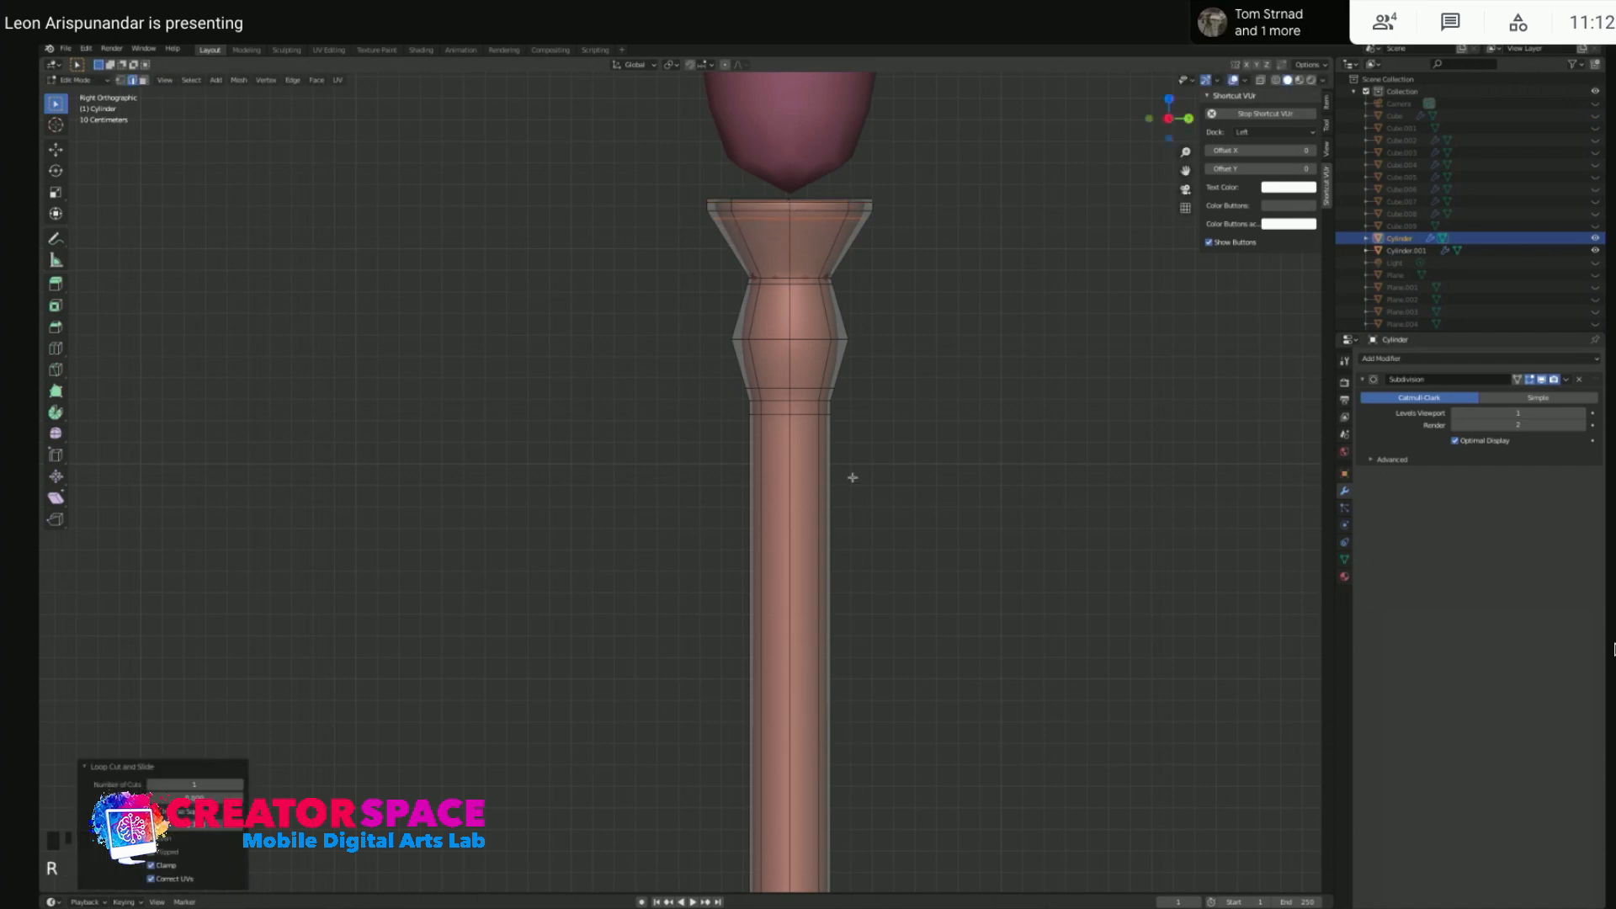
- Loop cut the long shaft again and slide the new edge loop down to just above the flared base
scroll(851, 477, "down", 2)
middle_click_drag(791, 624, 627, 351, "shift")
middle_click_drag(630, 594, 757, 397, "shift")
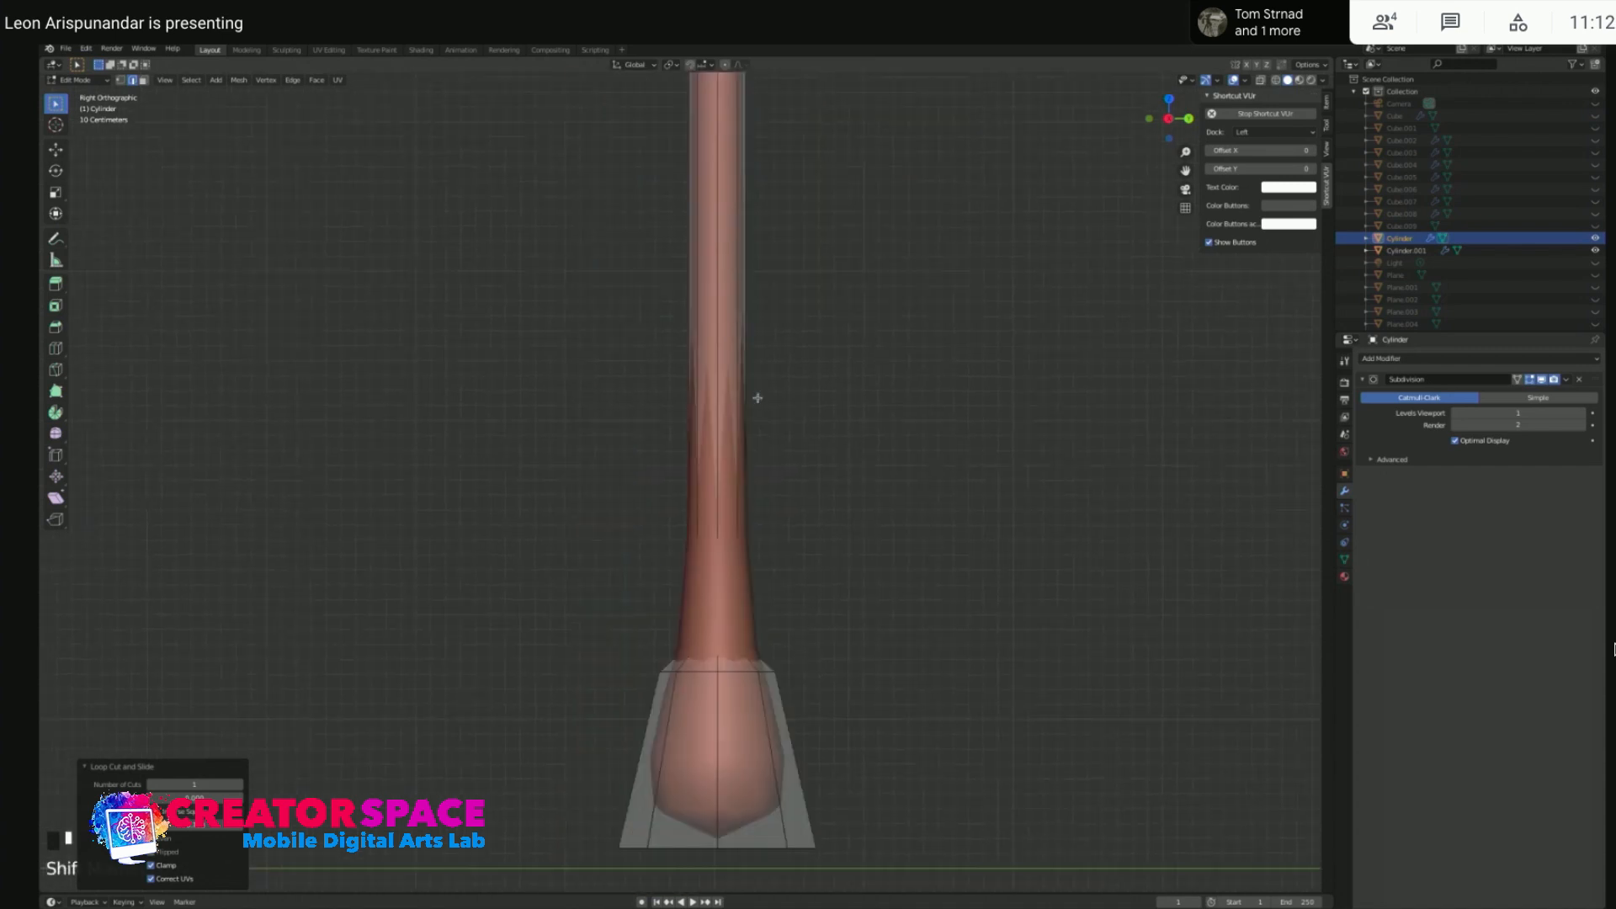
key("ctrl+r")
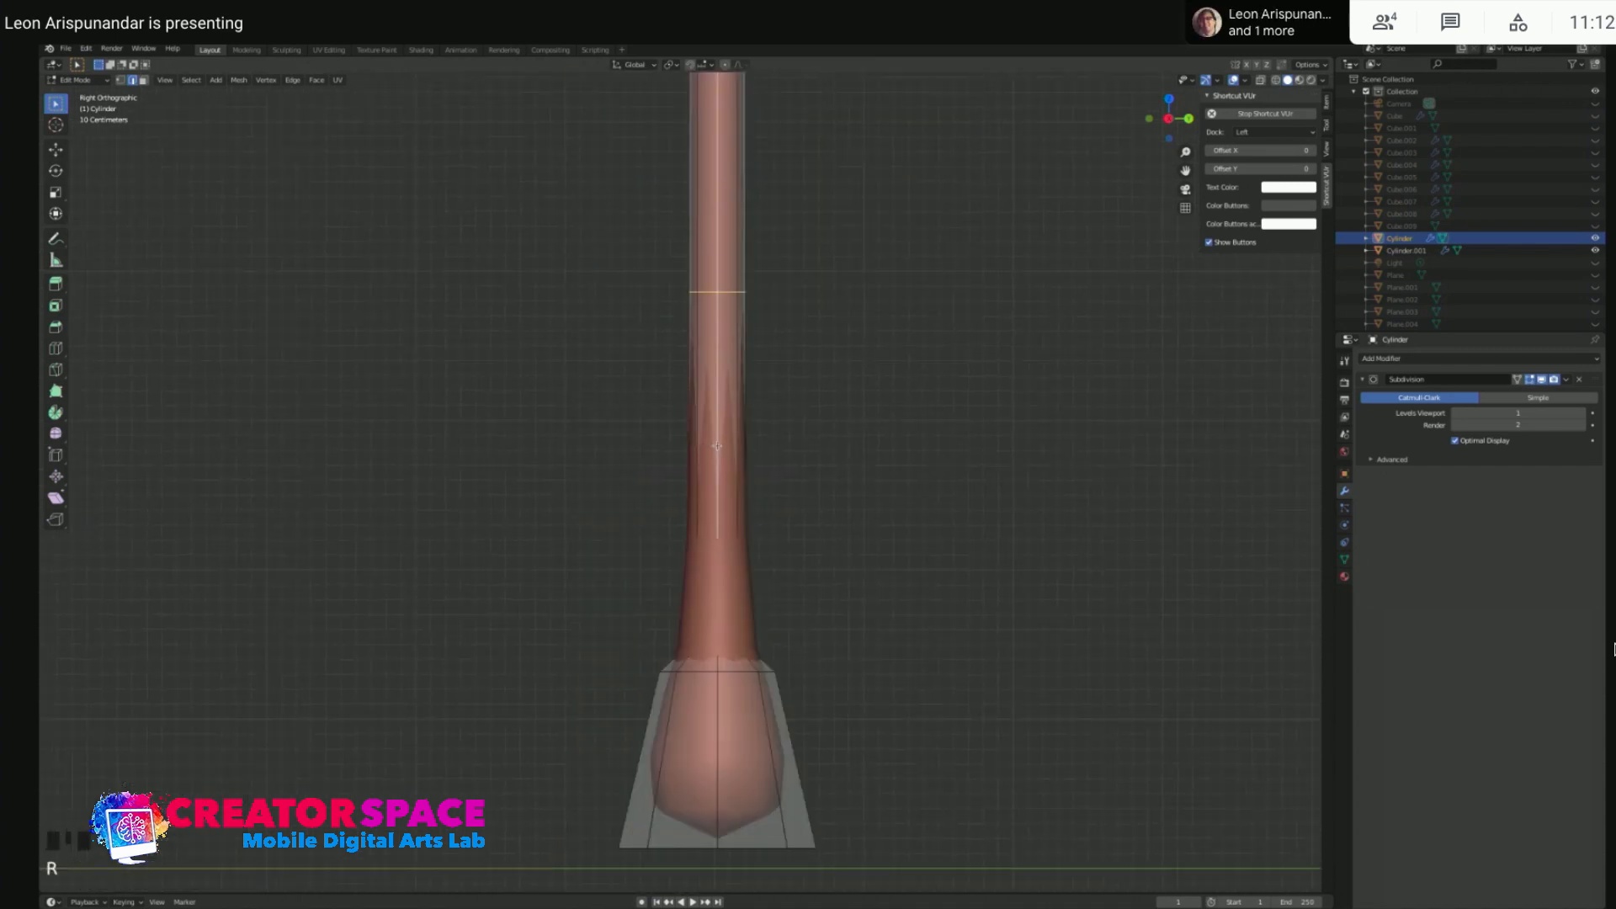
left_click(717, 445)
left_click_drag(717, 445, 700, 789)
left_click(721, 666)
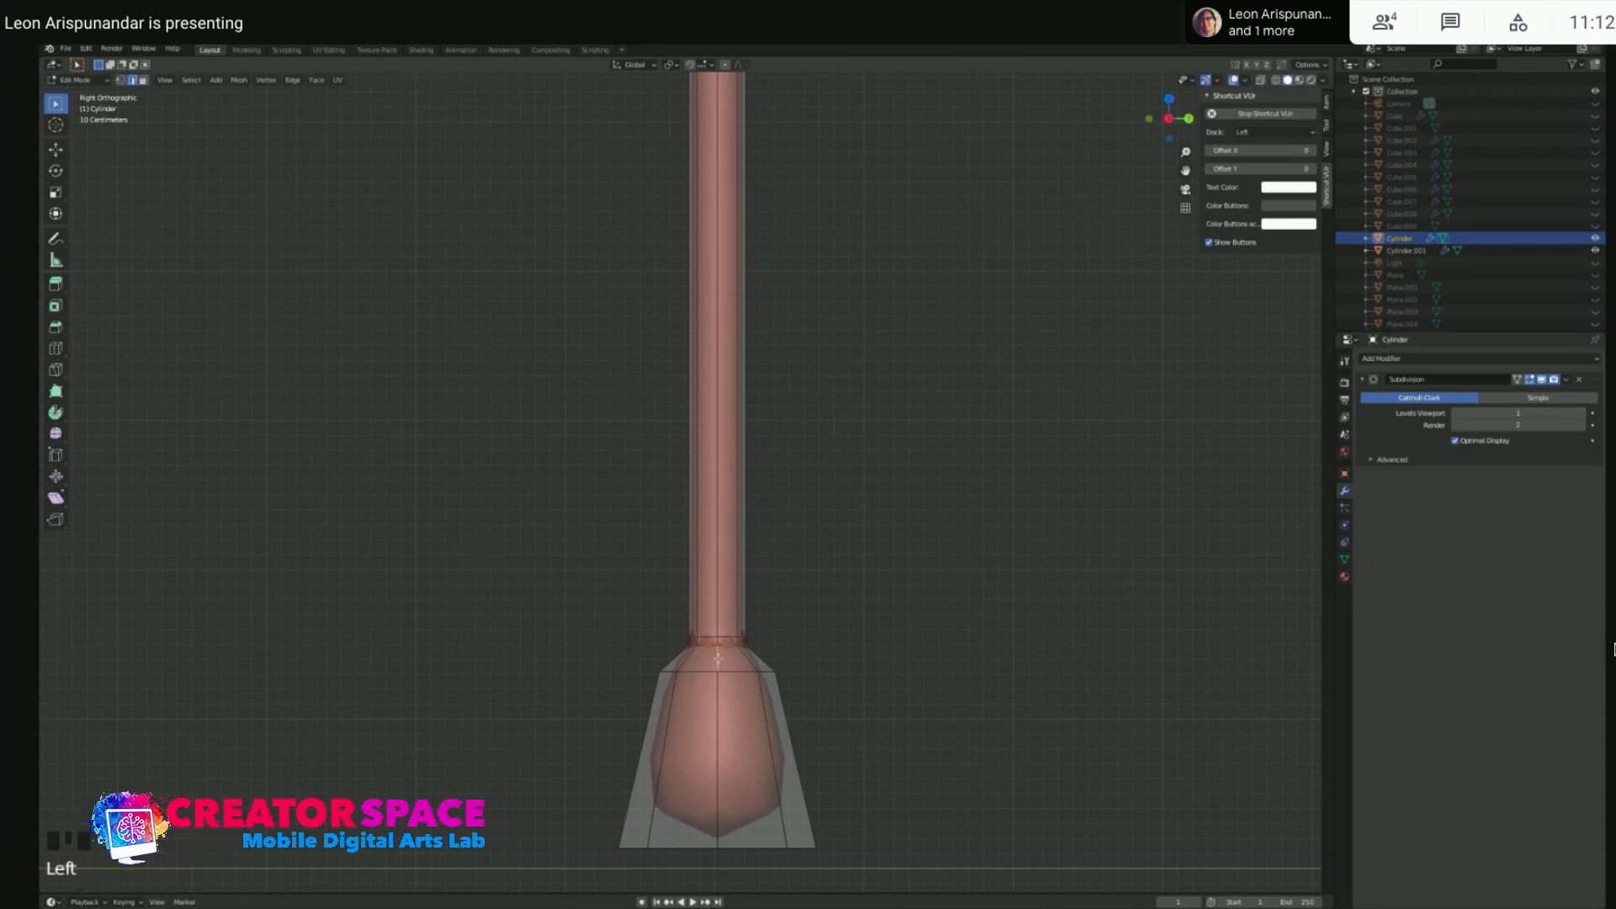
key("super+r")
left_click(724, 666)
left_click(811, 621)
key("super+z")
- Loop cut the sloped shoulder of the base and slide the new edge loop up against the shaft
key("super+r")
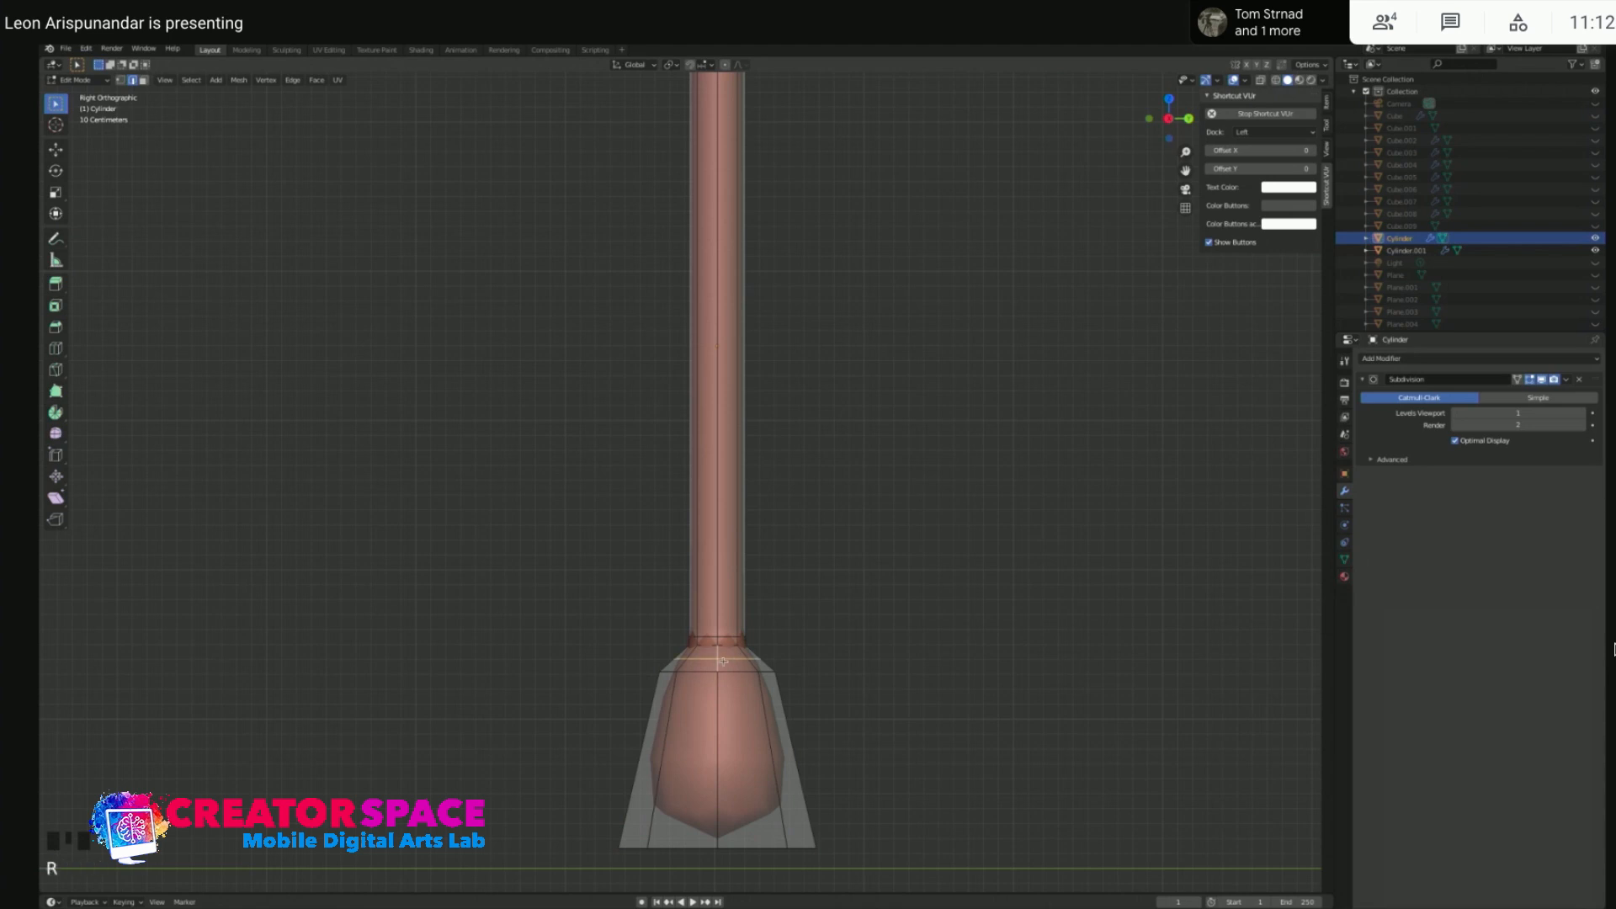
left_click(723, 659)
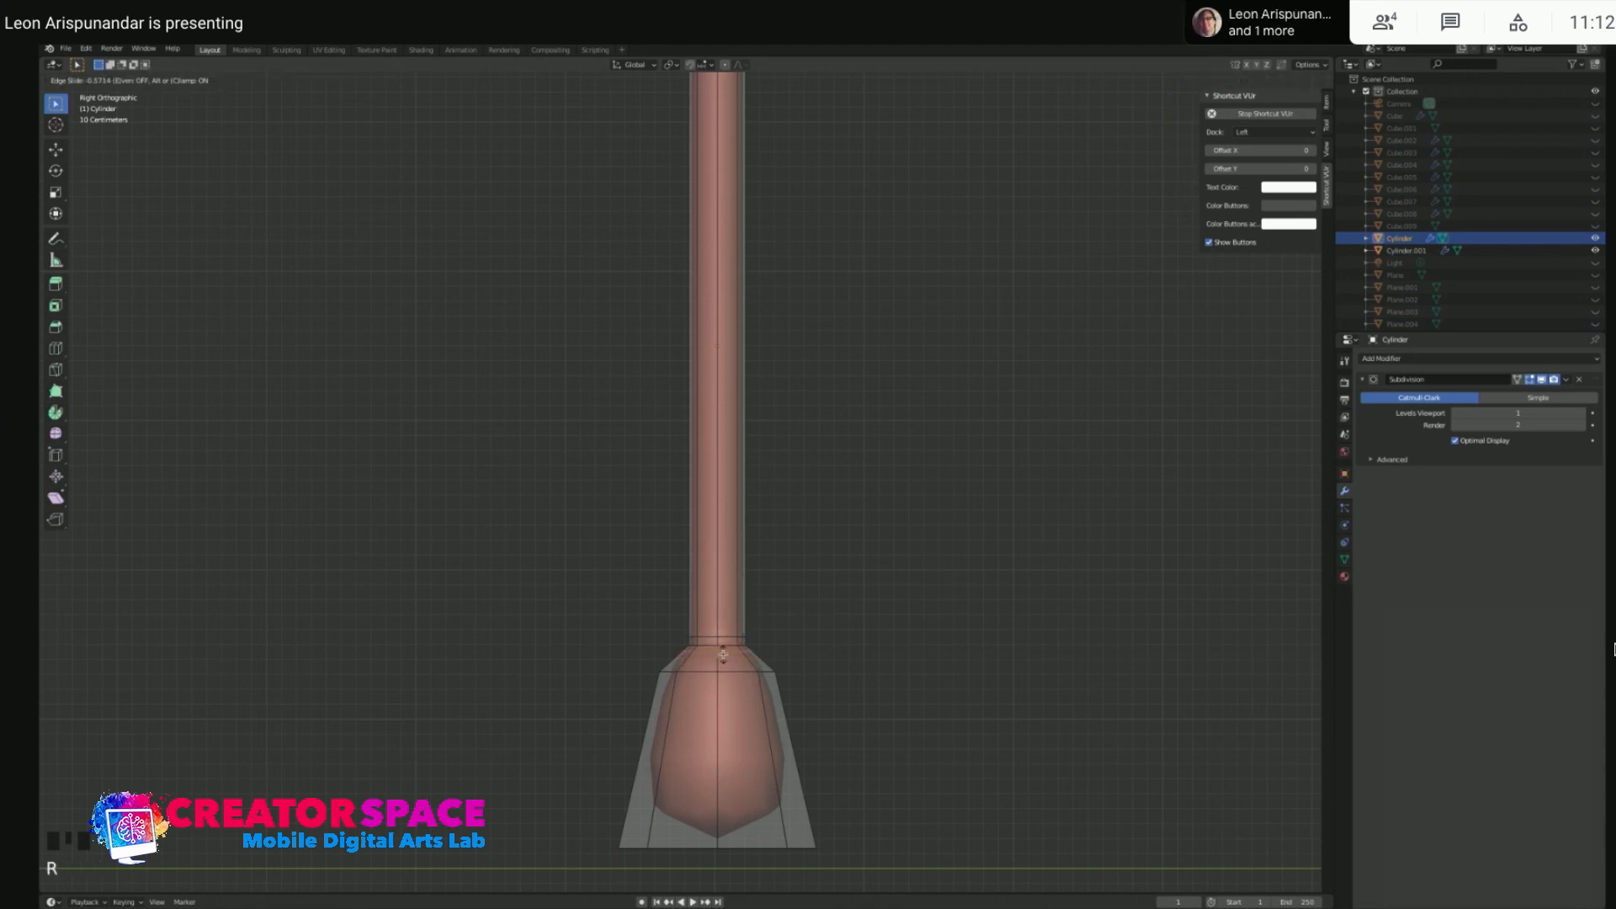
left_click(765, 654)
- Add two edge loops to the flared base, one just below its shoulder and one near its bottom edge, and leave Edit Mode
scroll(855, 627, "down", 5, "shift")
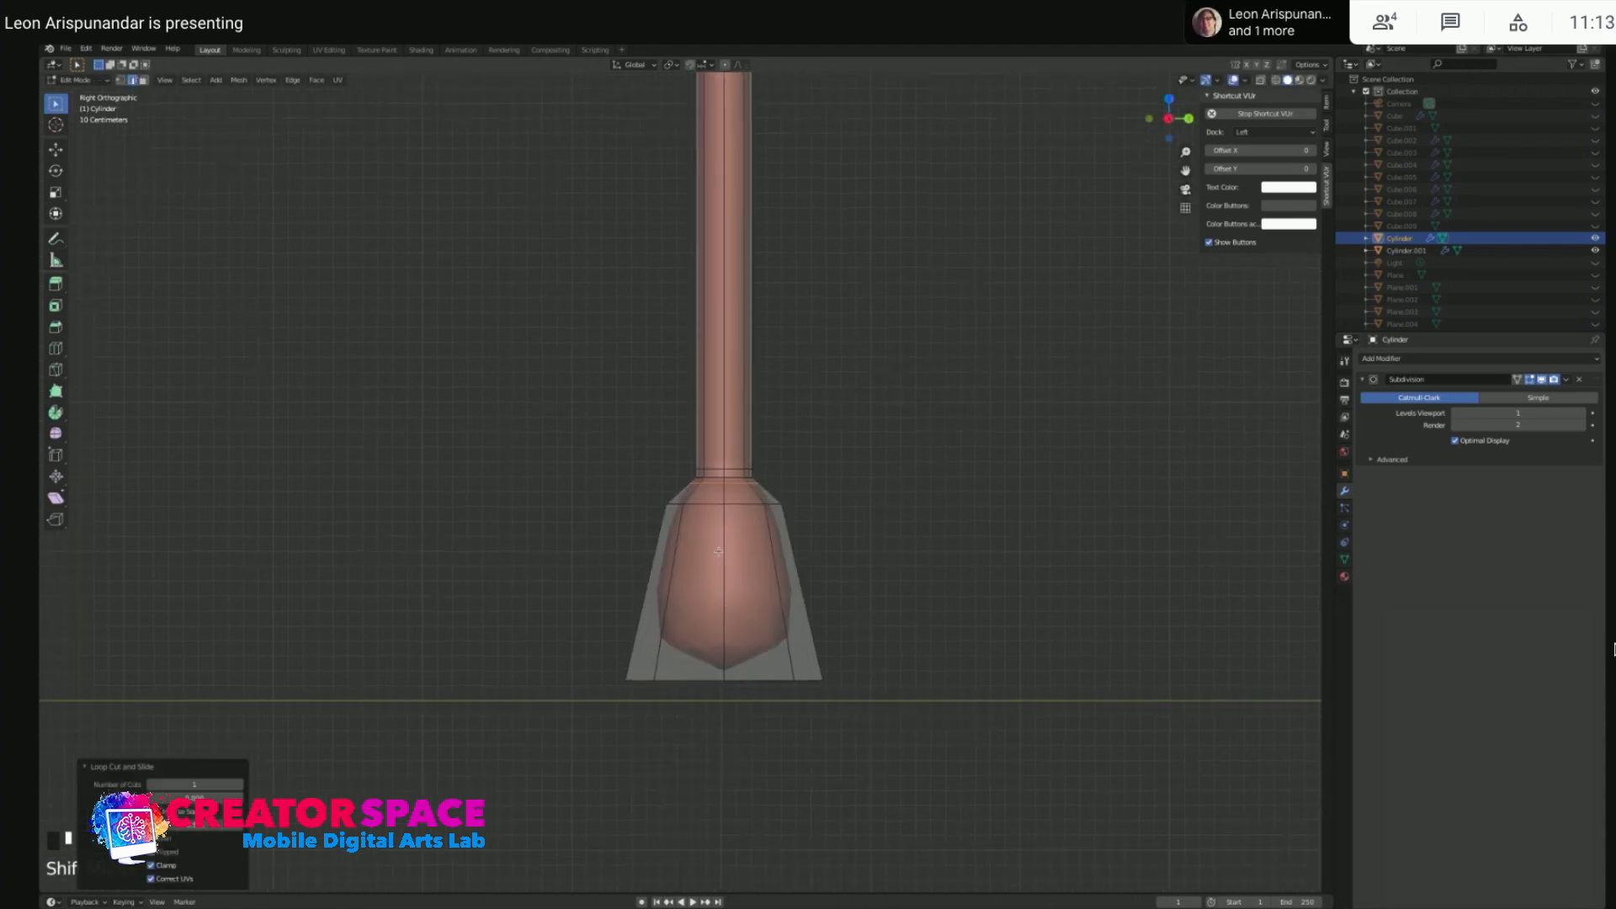
key("super+r")
left_click(722, 594)
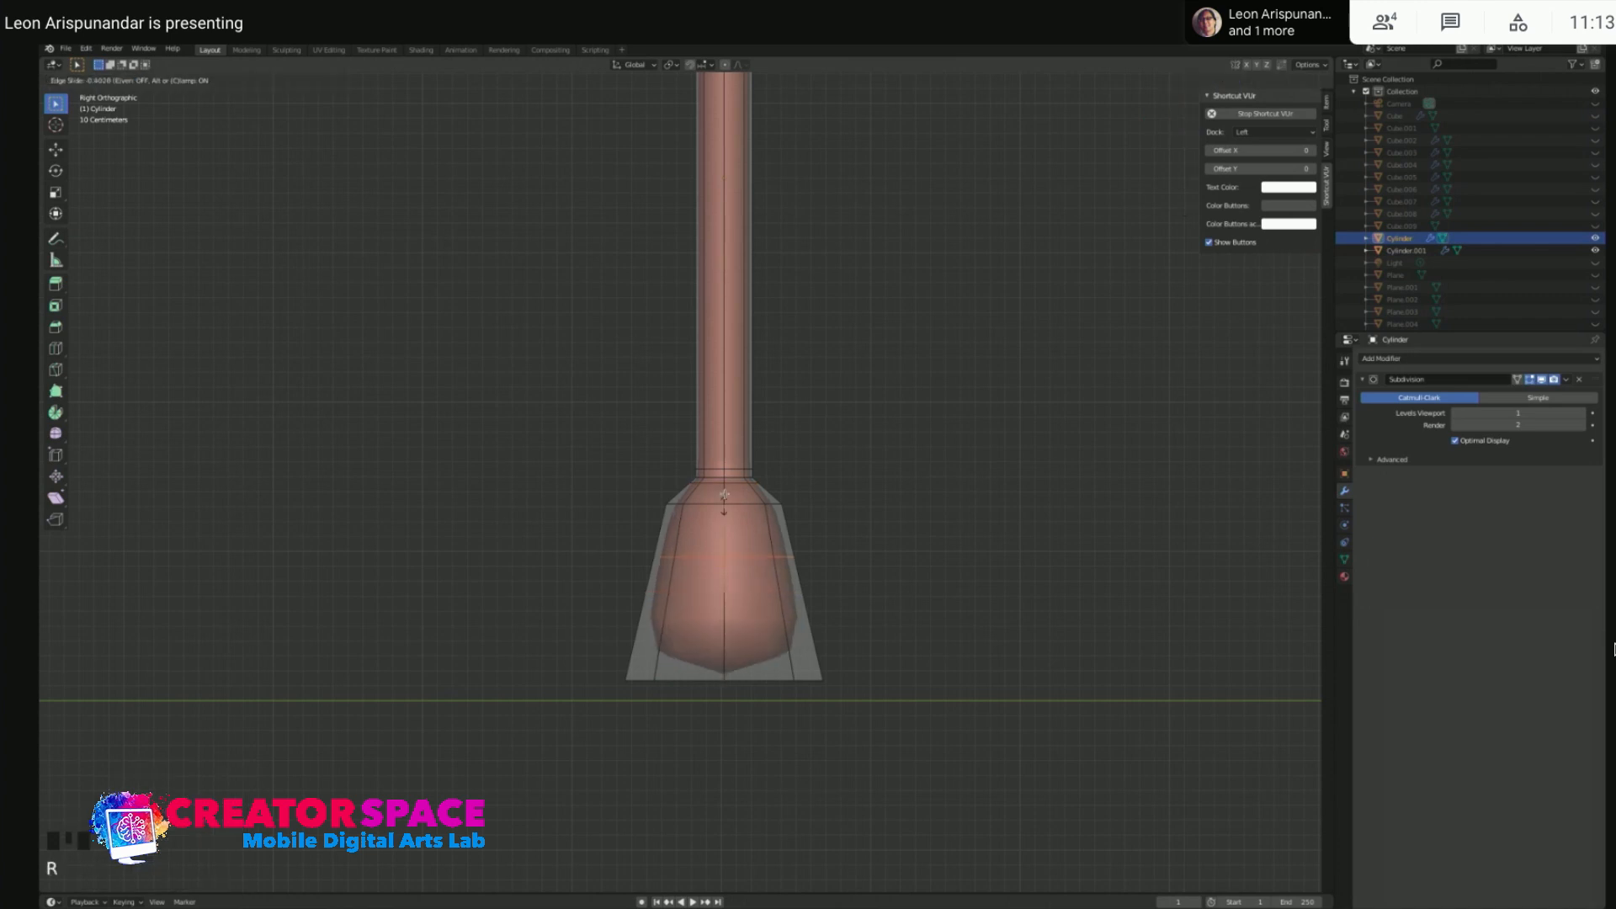
left_click(723, 598)
left_click(724, 598)
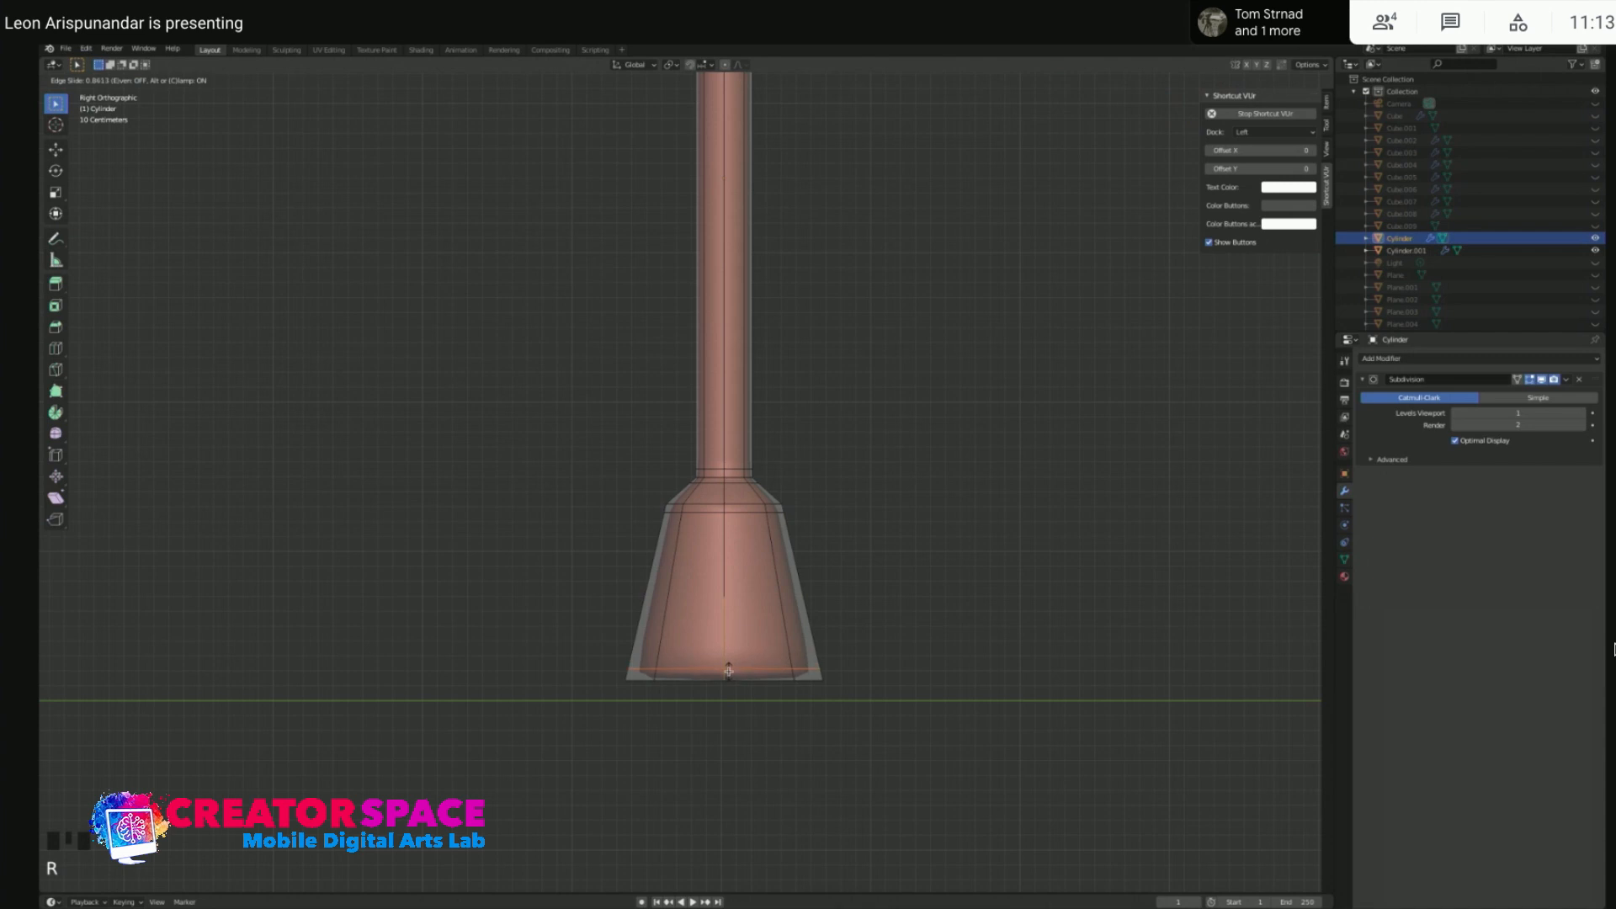
left_click(731, 673)
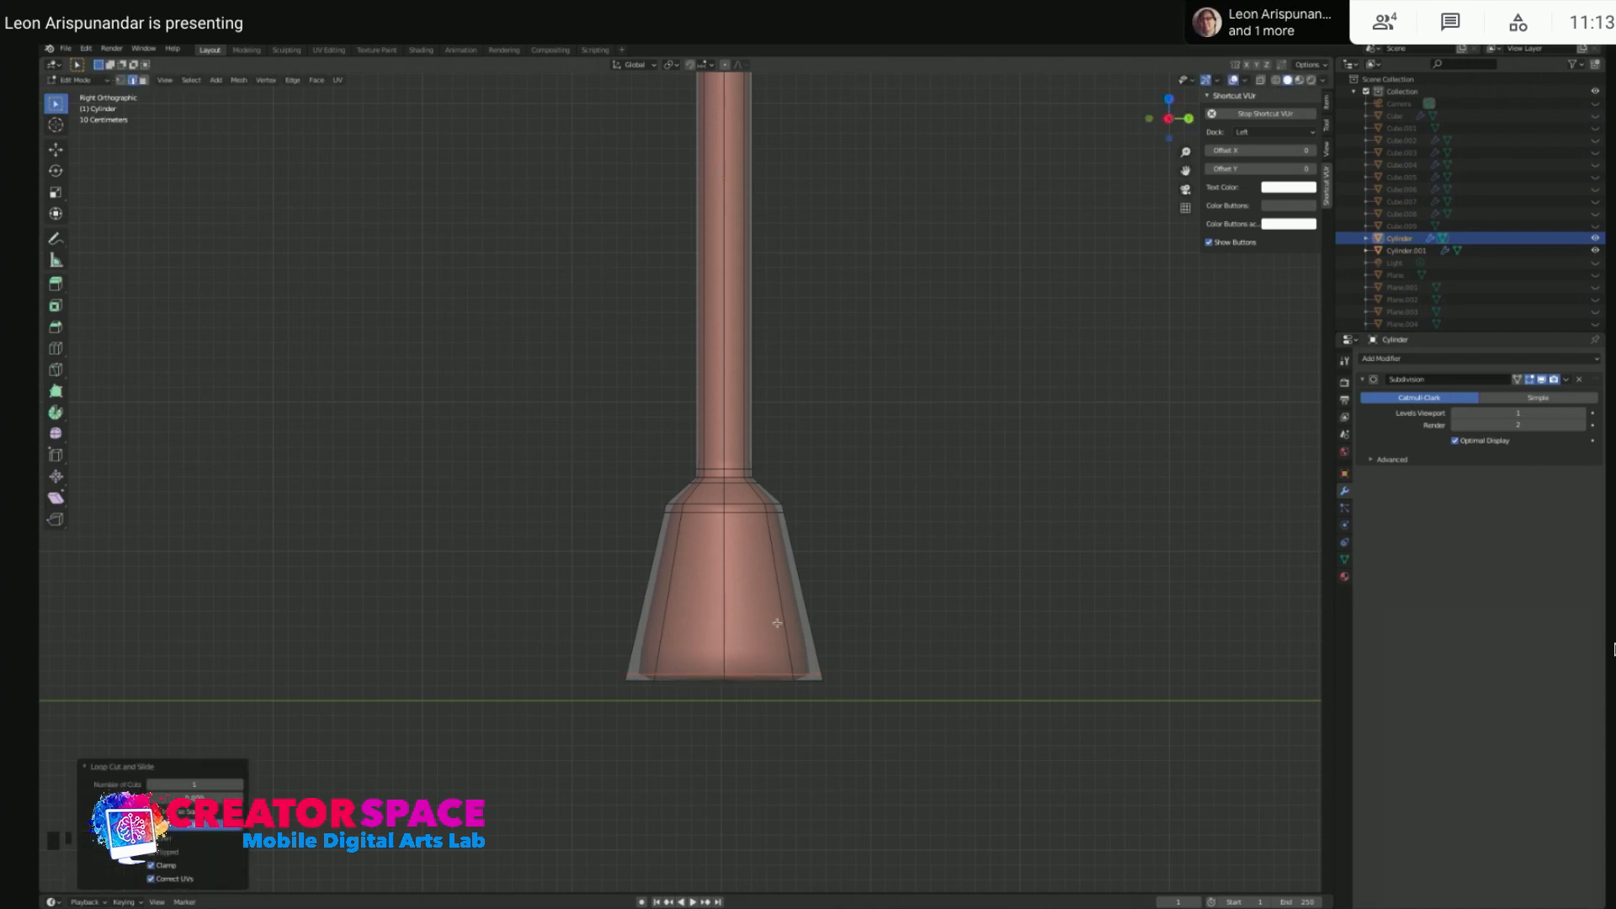
scroll(854, 505, "down", 3)
key("Tab")
- Add another edge loop in the narrow band at the base's bottom rim to sharpen that edge, and return to Object Mode
middle_click_drag(836, 353, 857, 381, "shift")
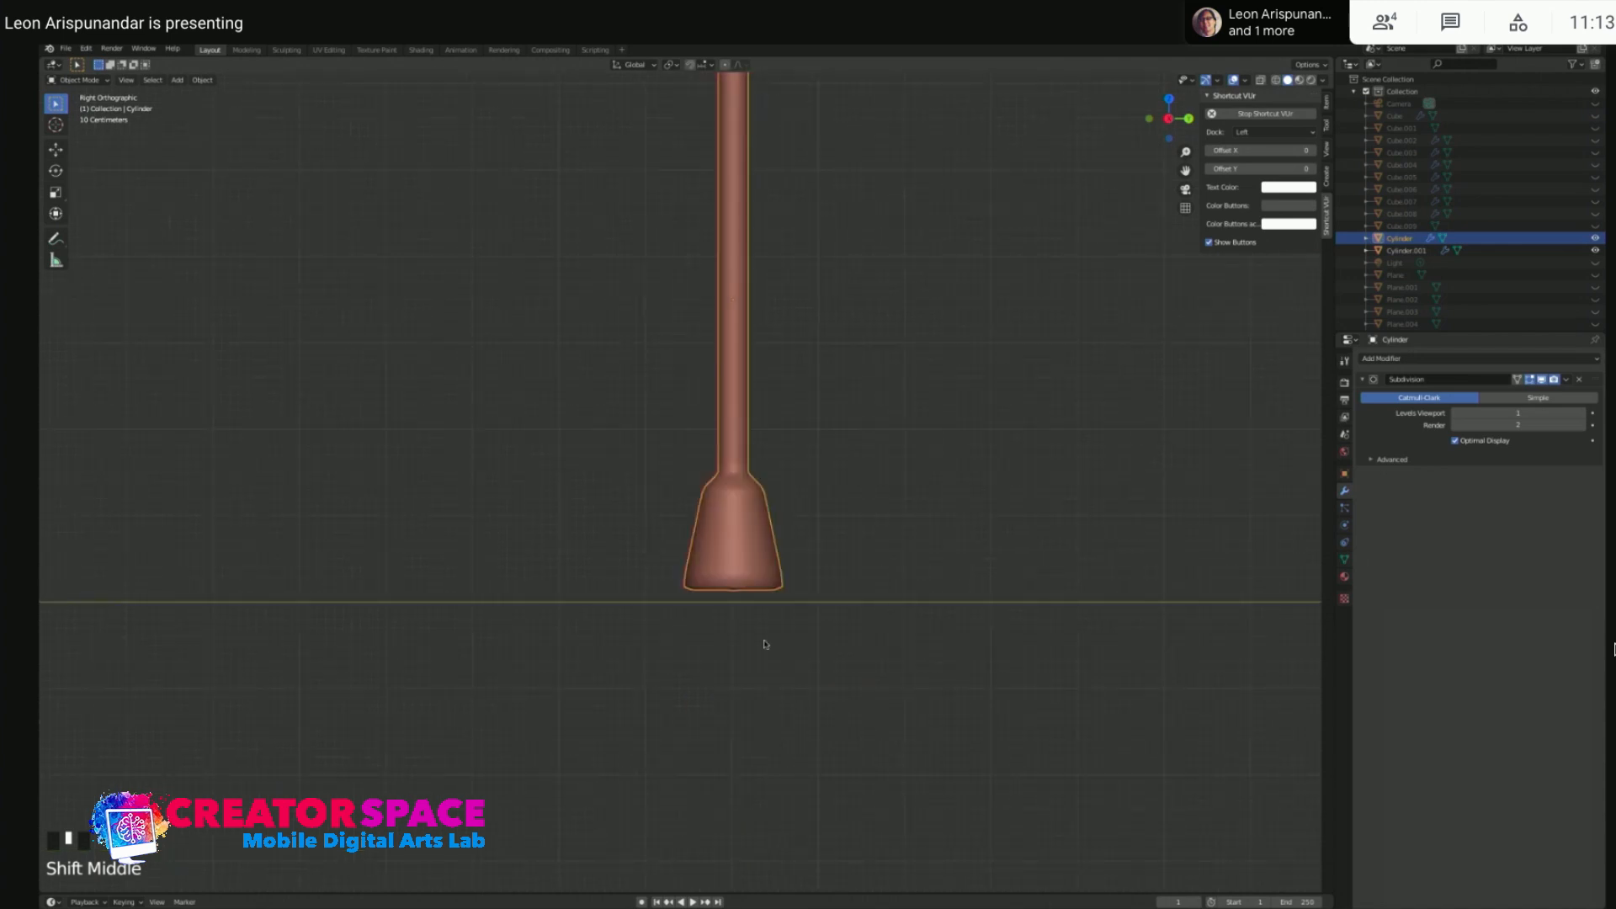
scroll(765, 645, "up", 3)
middle_click_drag(765, 645, 799, 532)
scroll(801, 694, "down", 1)
key("Tab")
scroll(727, 672, "up", 2)
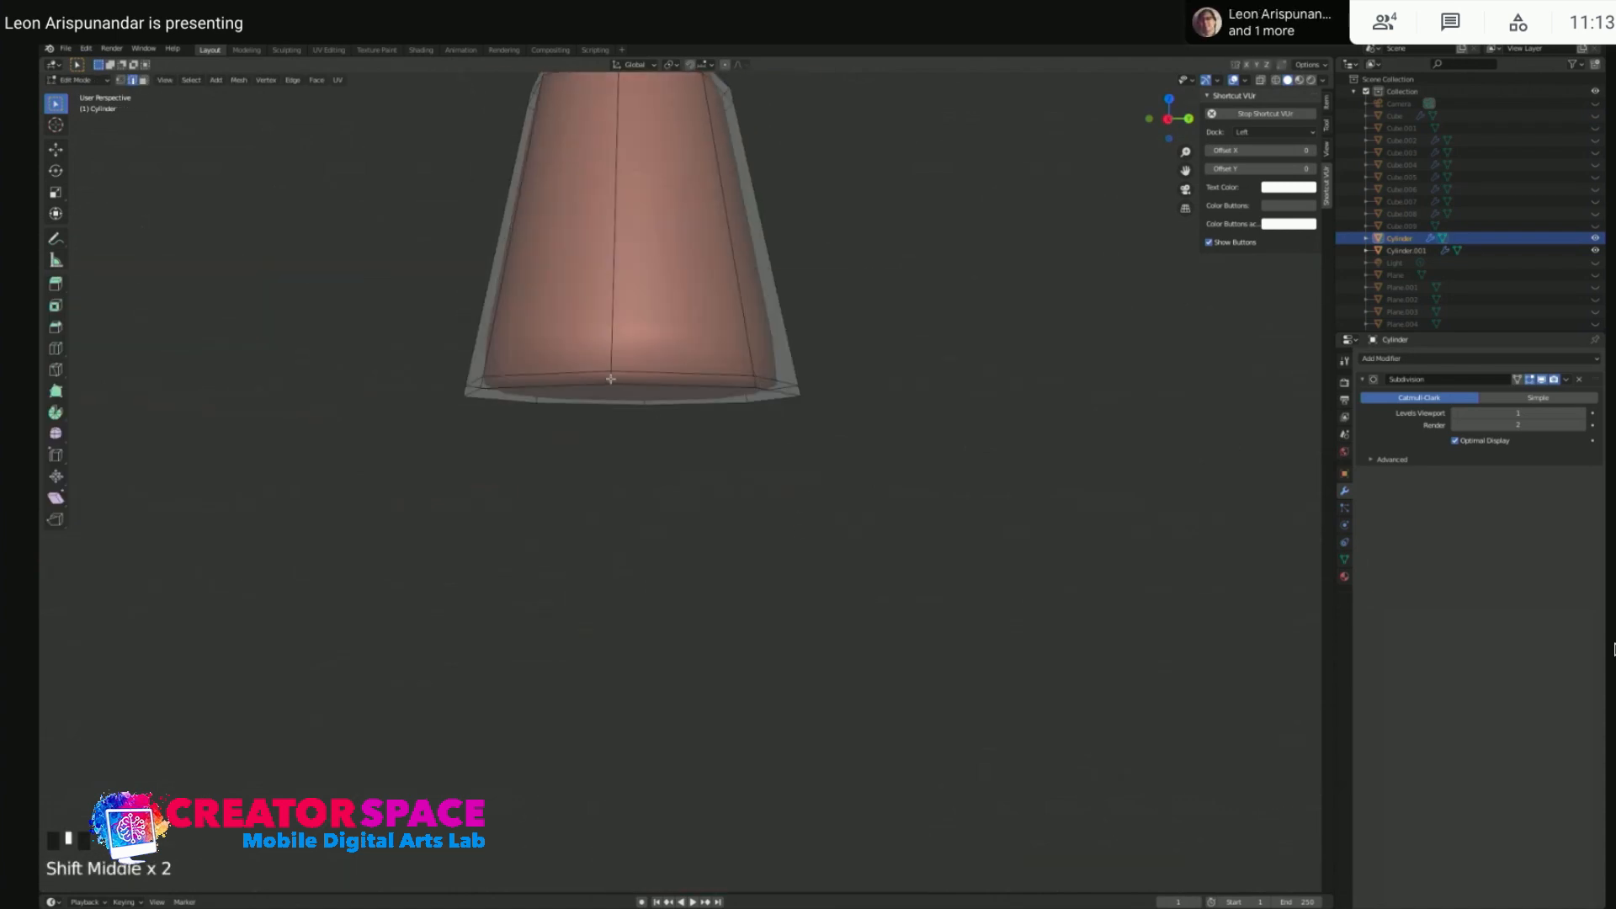
key("super")
key("ctrl+r")
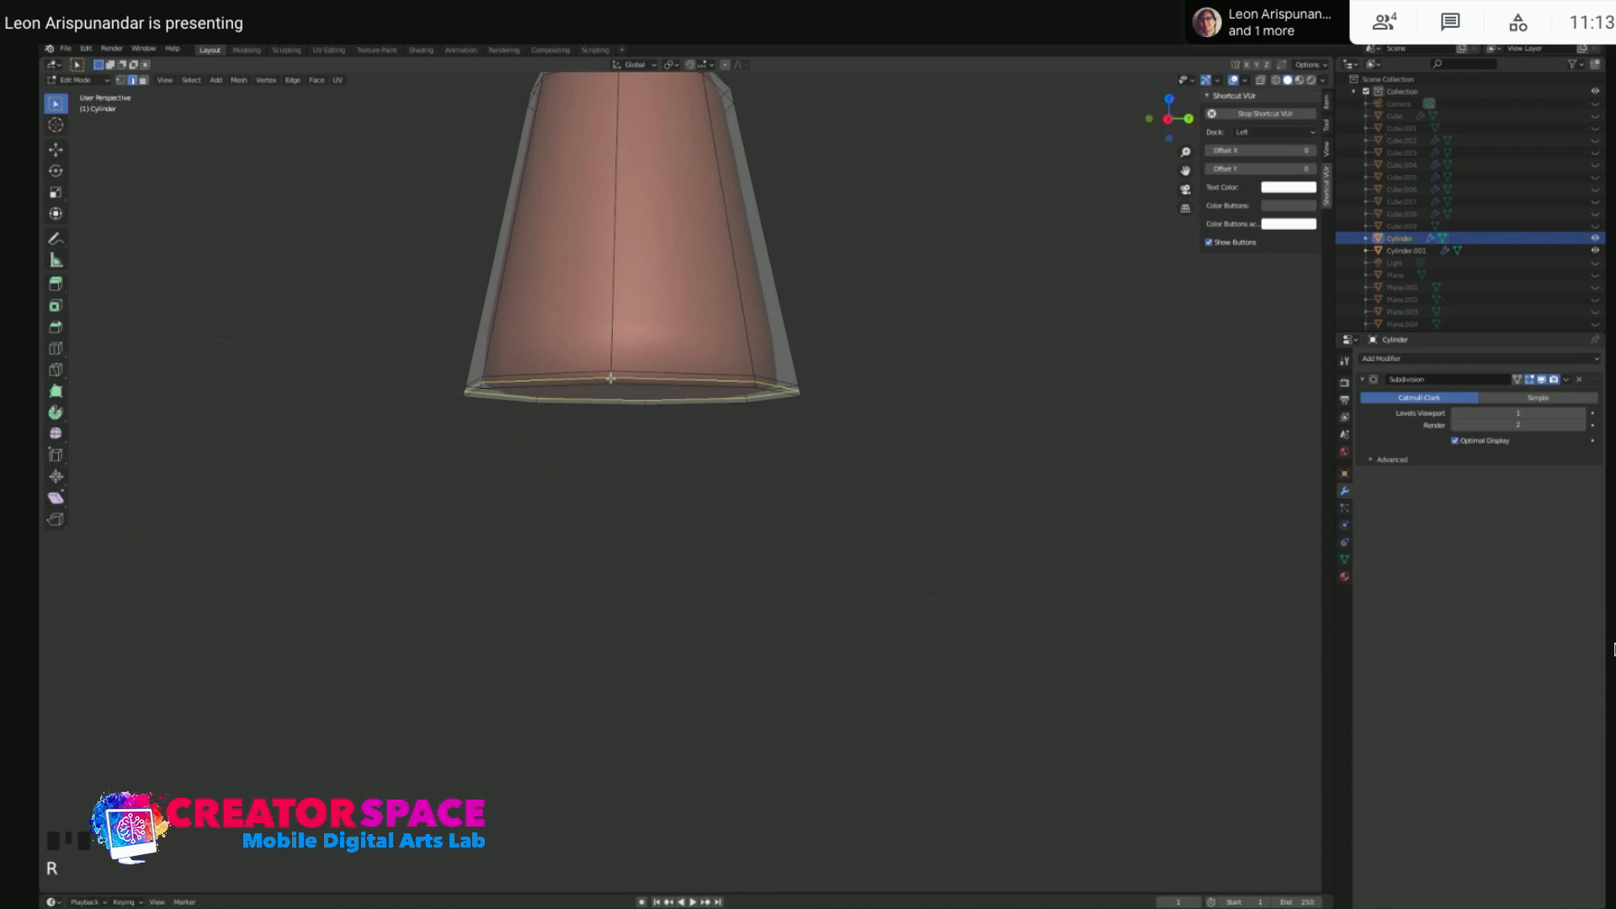
left_click(610, 379)
left_click(609, 368)
key("Tab")
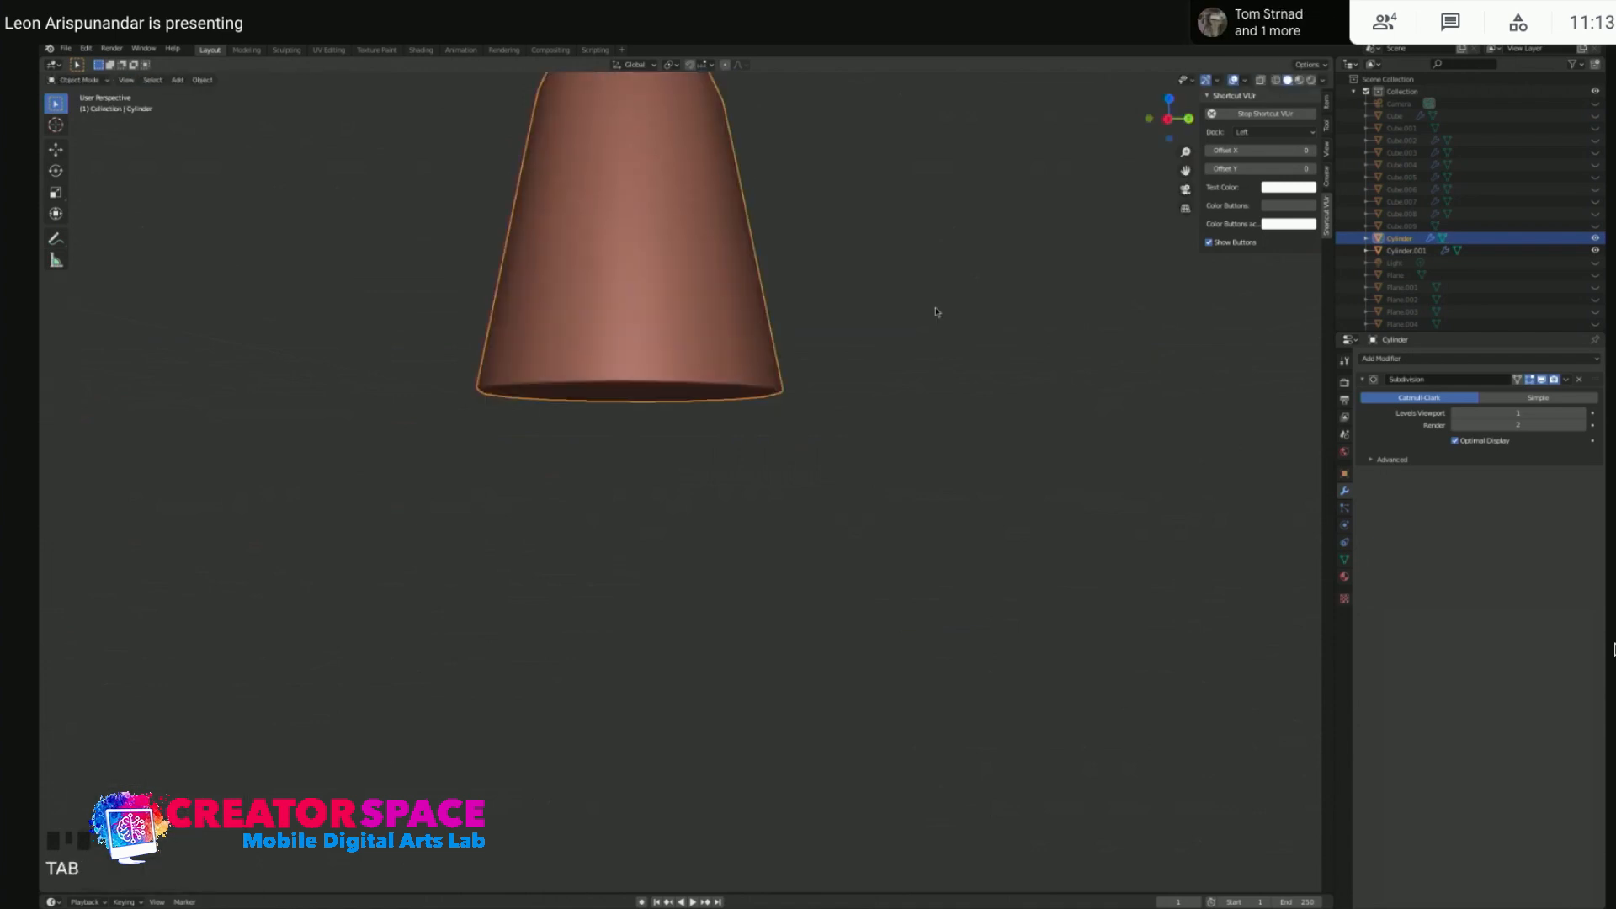
- Switch to the right side view of the whole lamp and open the pole's mesh in Edit Mode
scroll(904, 345, "down", 2)
middle_click_drag(804, 330, 804, 551, "shift")
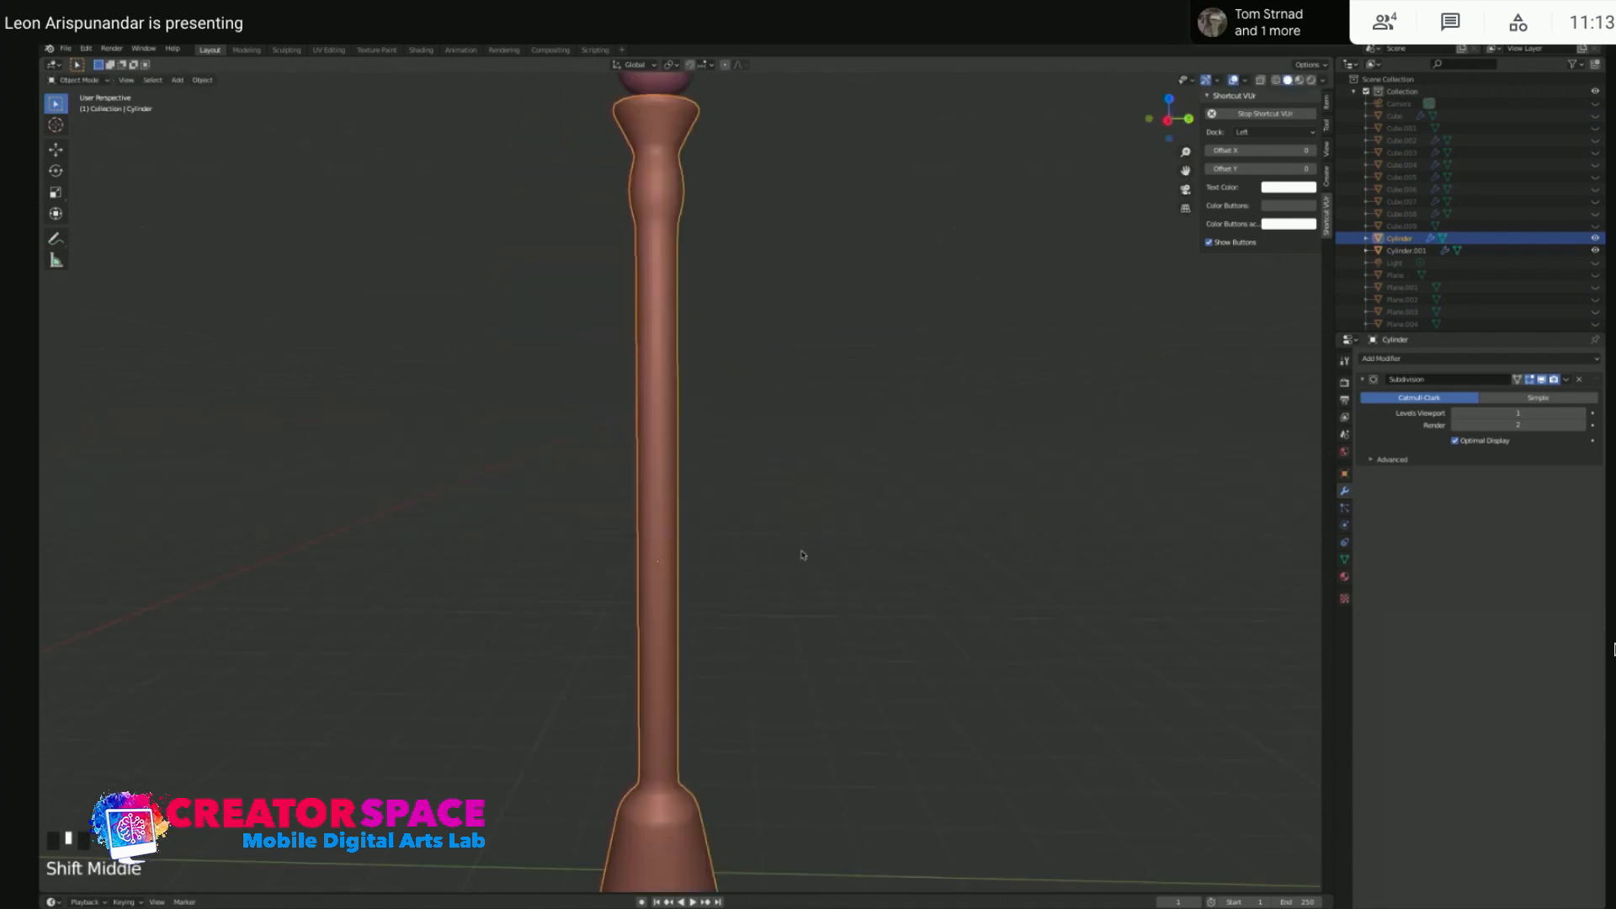
left_click(641, 317)
key("Tab")
left_click(658, 329)
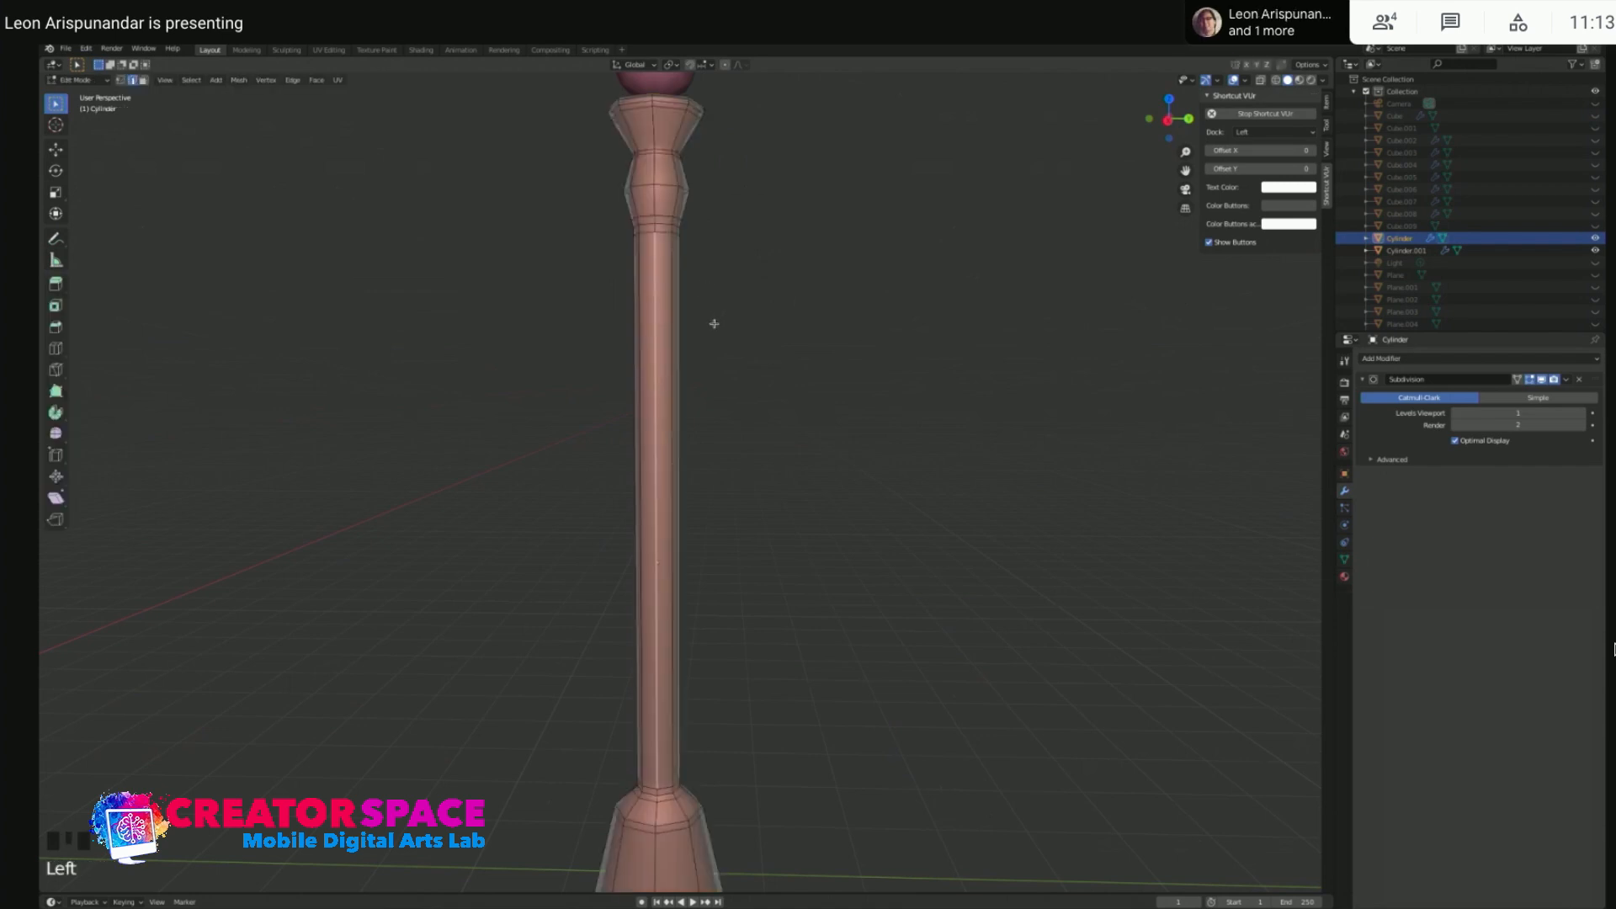
key("KP_3")
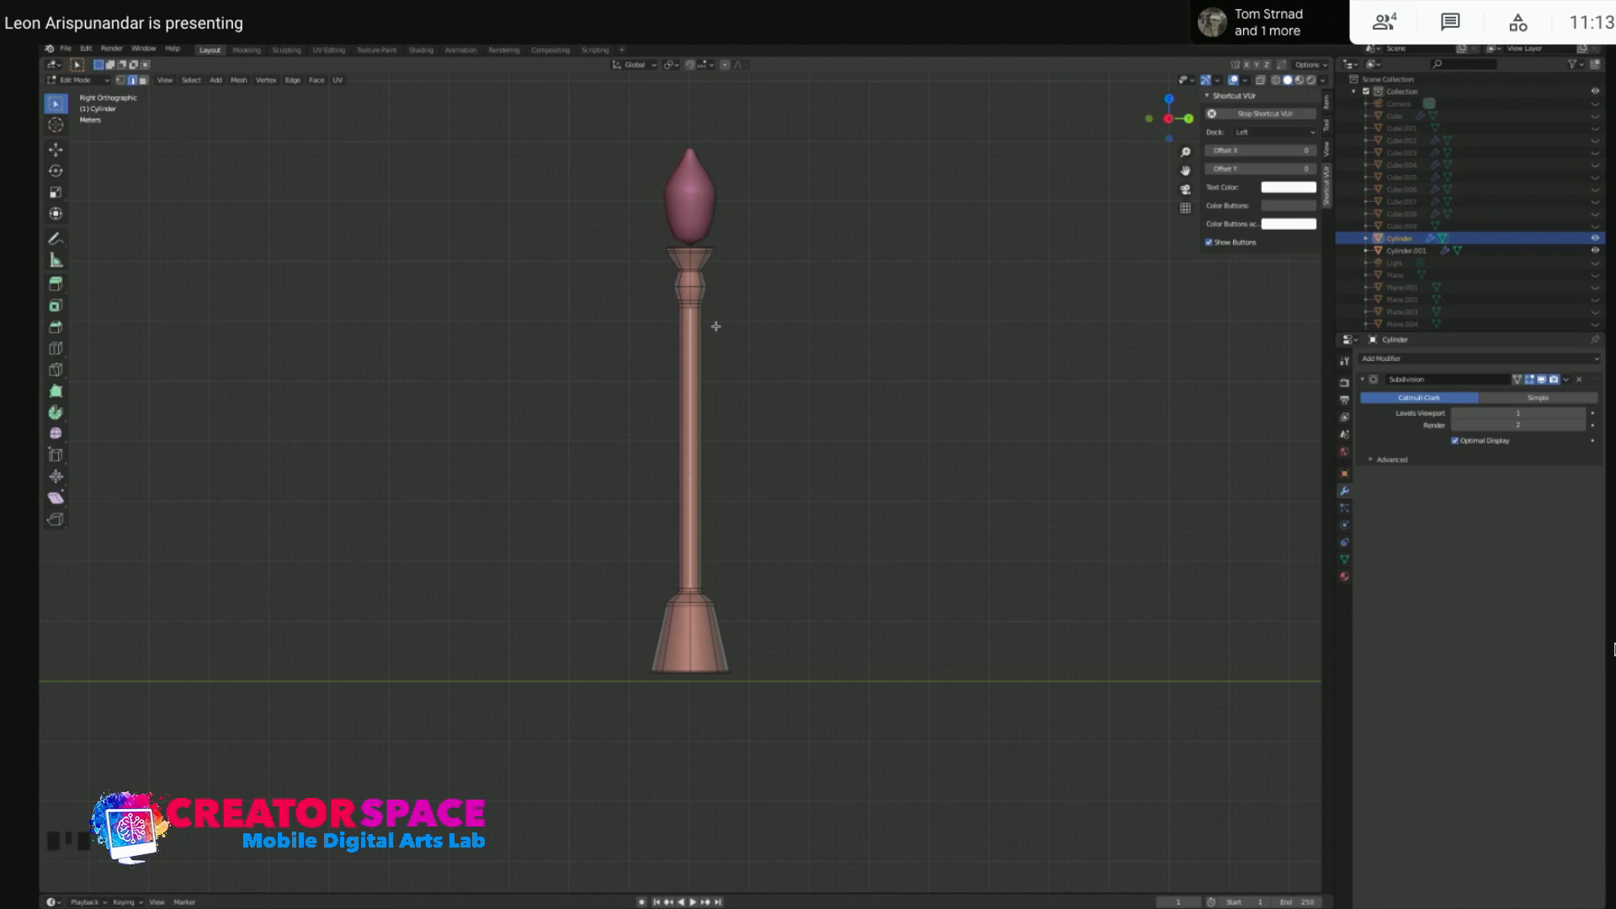
key("Tab")
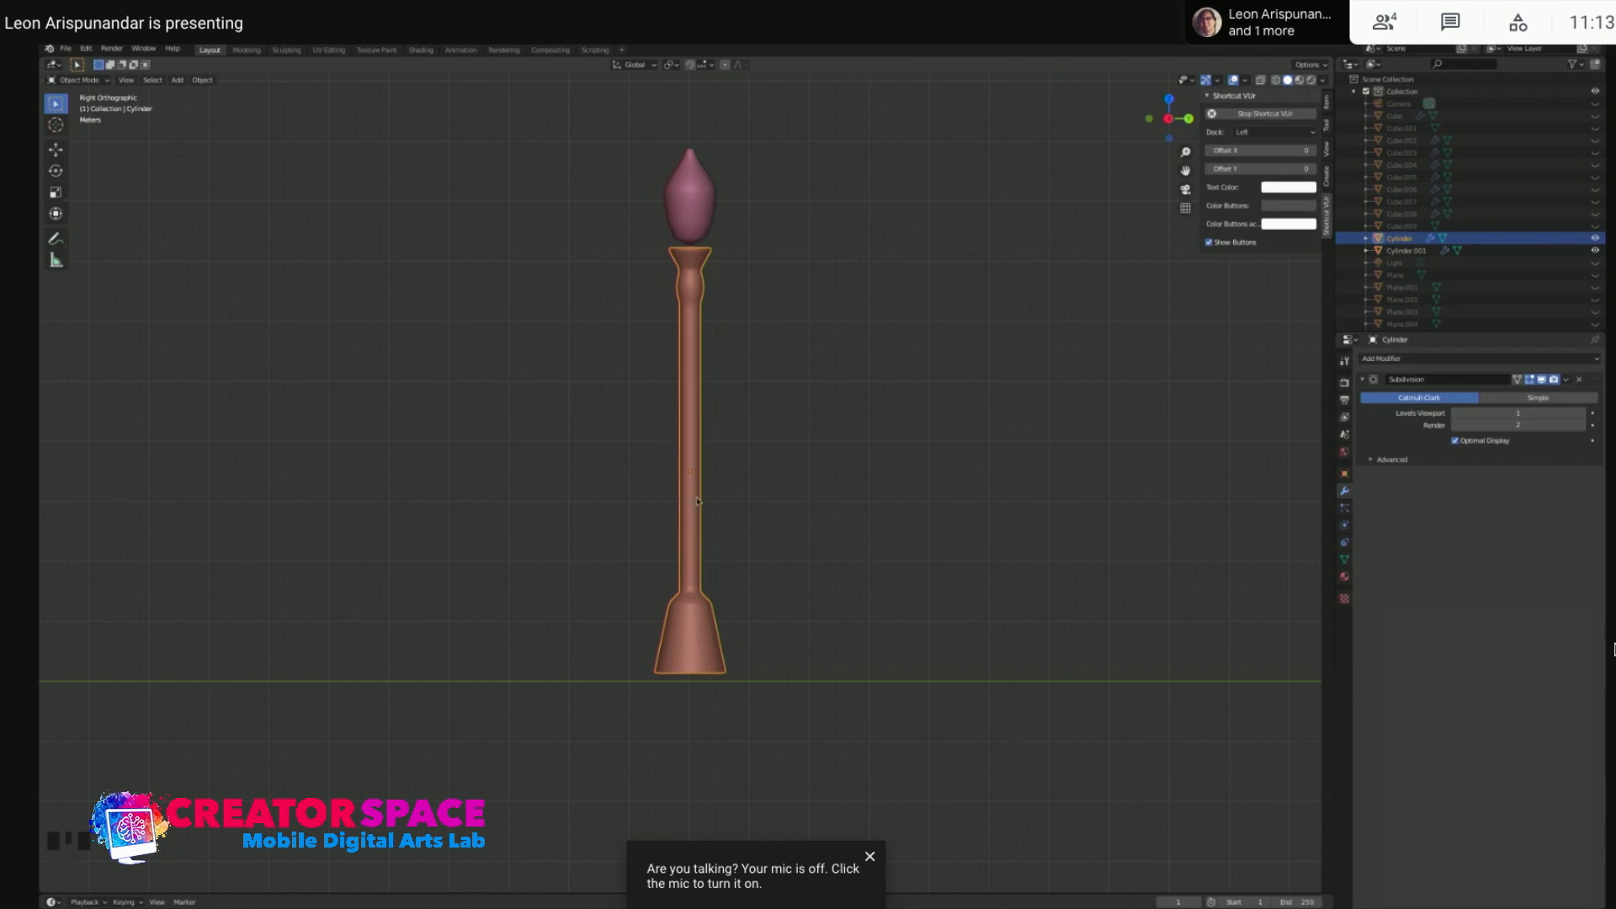
left_click(696, 559)
key("Tab")
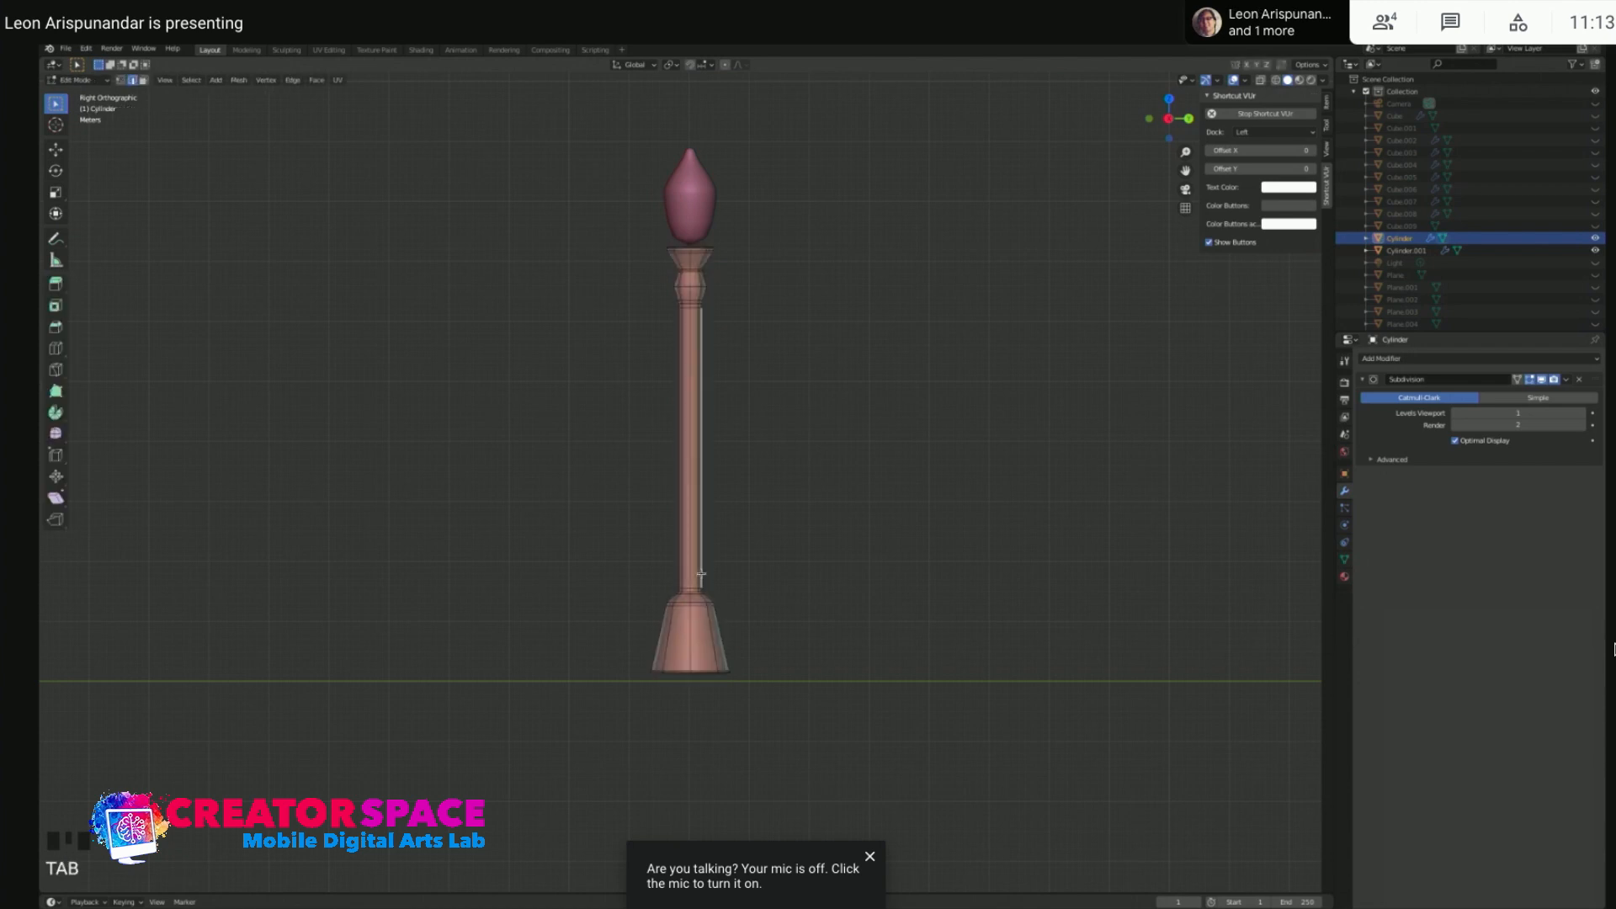
- Select the edge loop near the top of the shaft and edge-slide it just below the bulge
scroll(740, 402, "up", 1)
middle_click_drag(752, 239, 723, 400, "shift")
scroll(723, 400, "up", 5)
left_click(708, 374)
left_click(707, 375)
left_click(707, 373)
left_click(707, 373)
key("g")
key("g")
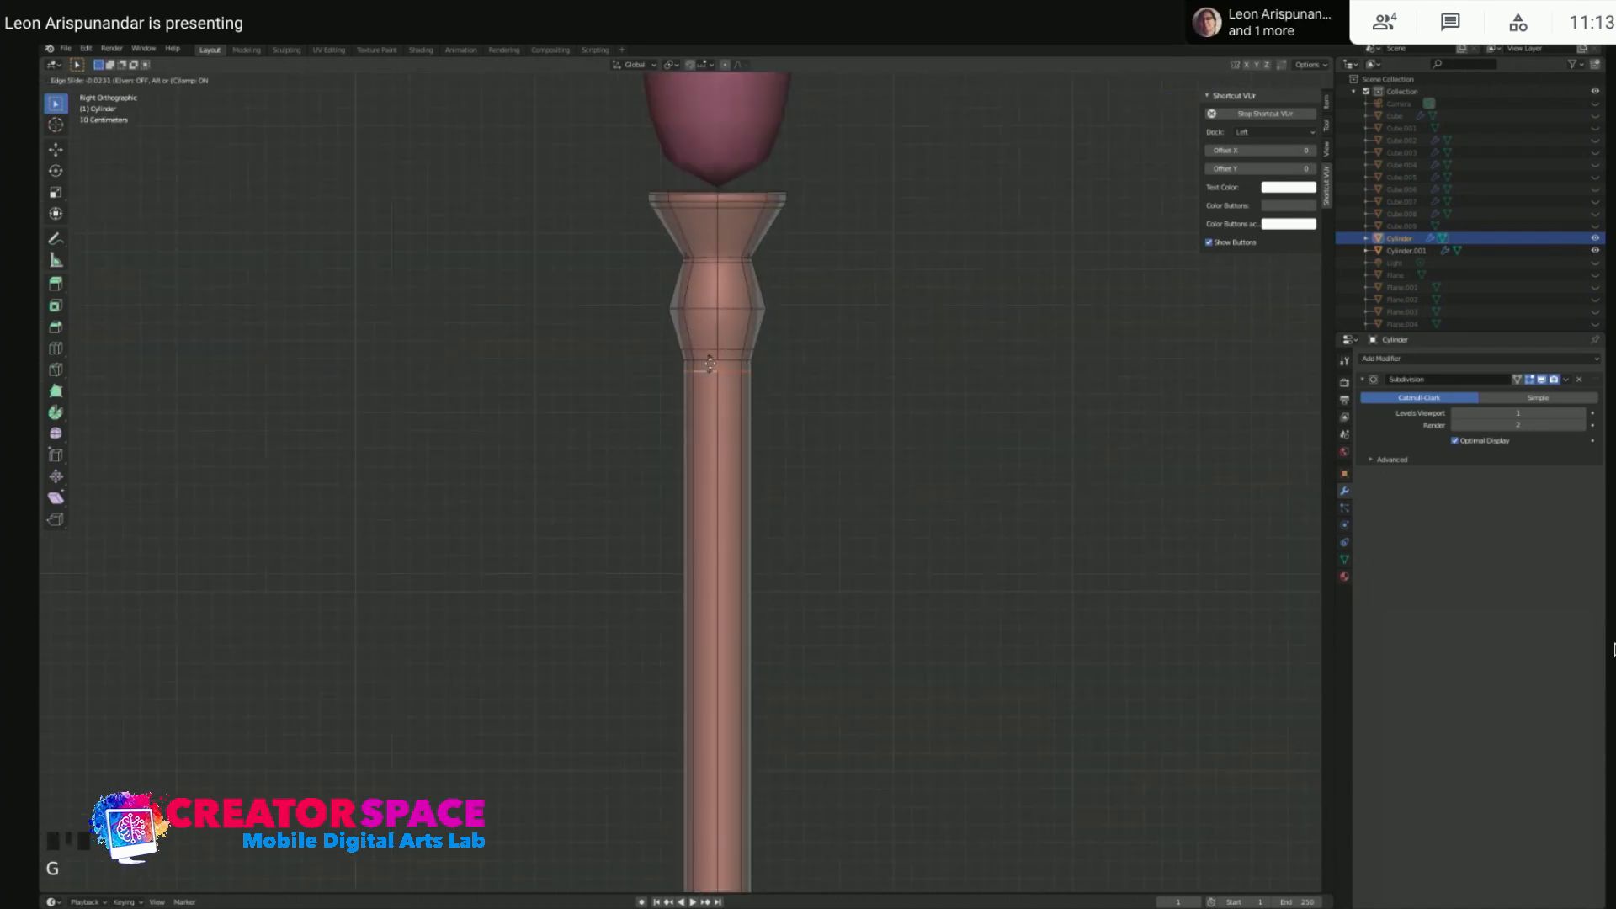
left_click(724, 370)
- Try to move the shaft's top edge loop freely upward, and undo the move
key("g")
key("g")
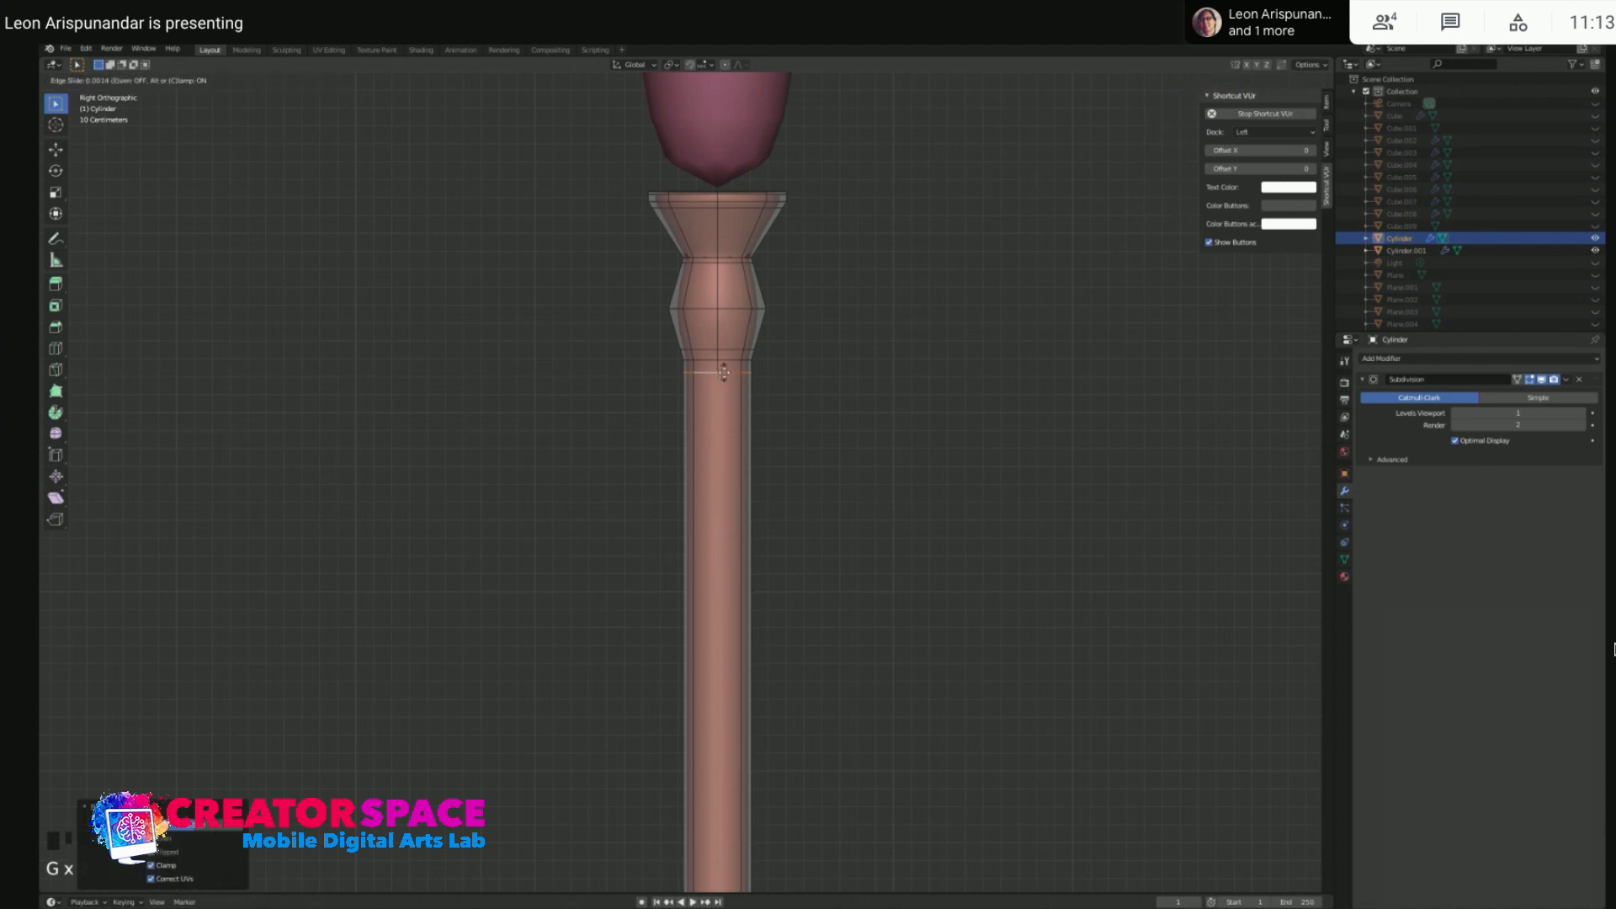
key("g")
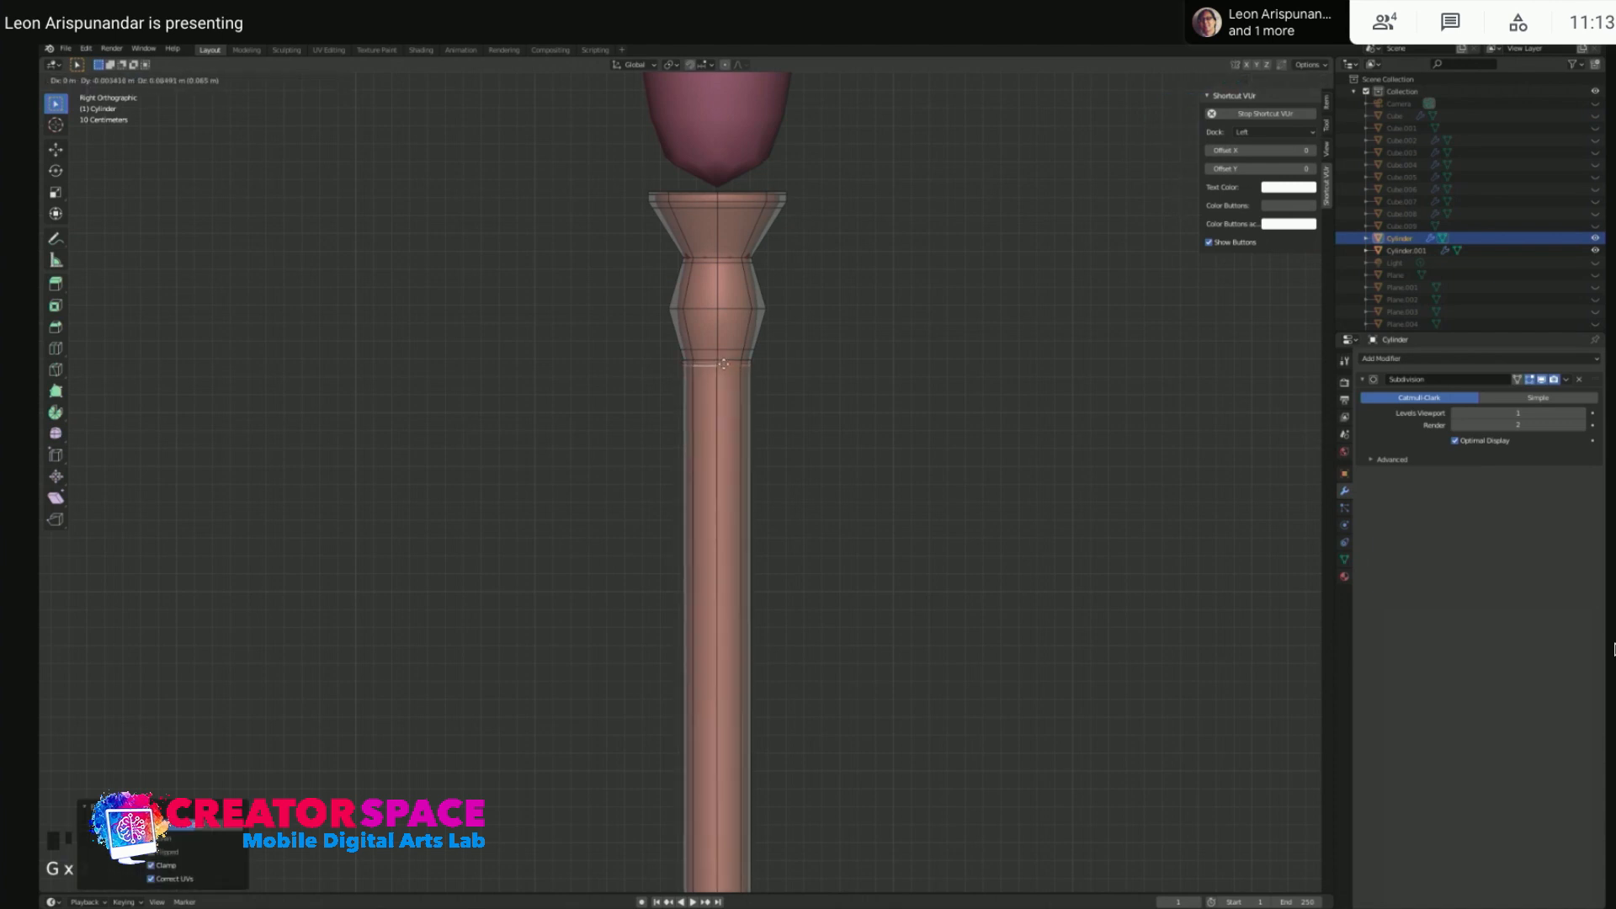
left_click(729, 371)
key("ctrl+z")
- Move the shaft's top edge loop up along the Z axis, close under the lower edge of the bulge
key("g")
key("g")
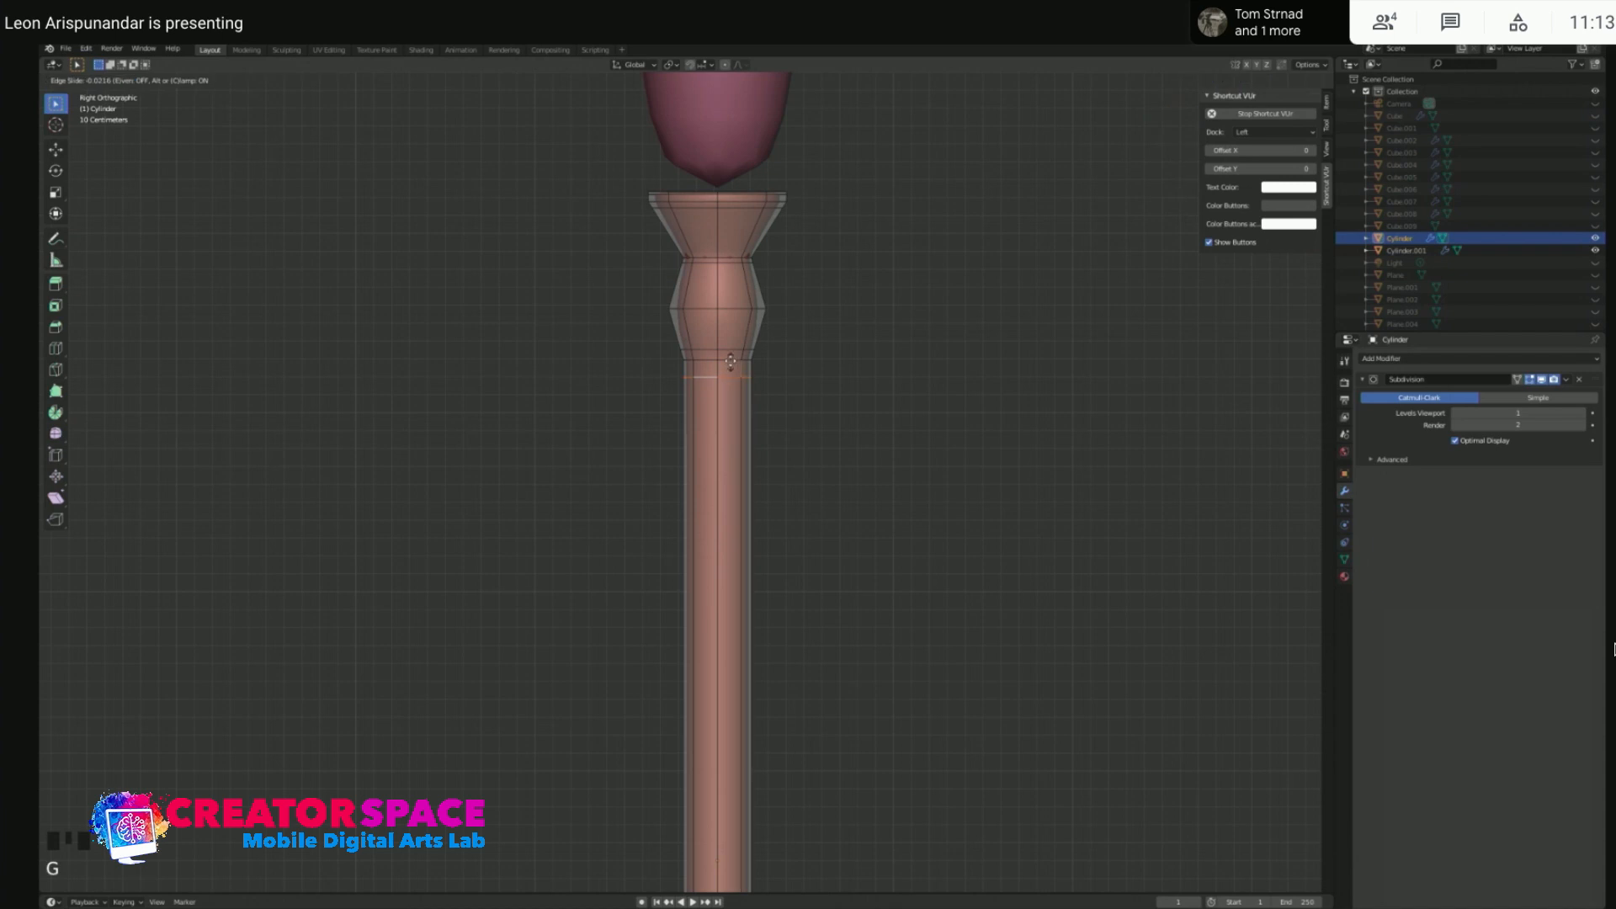
left_click(727, 356)
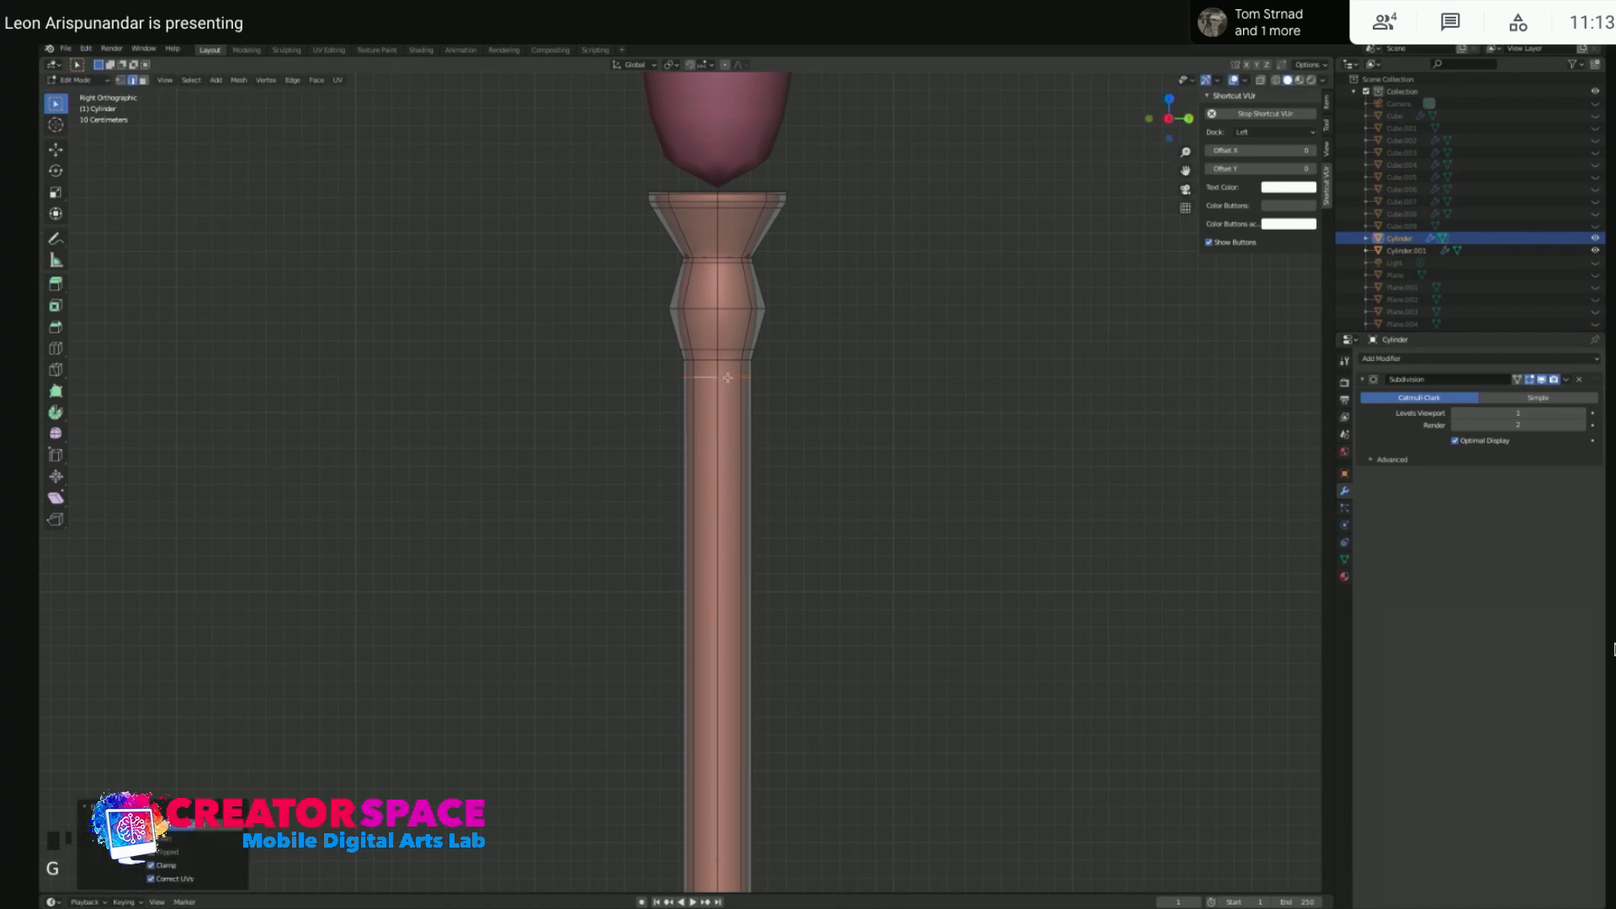
key("g")
key("z")
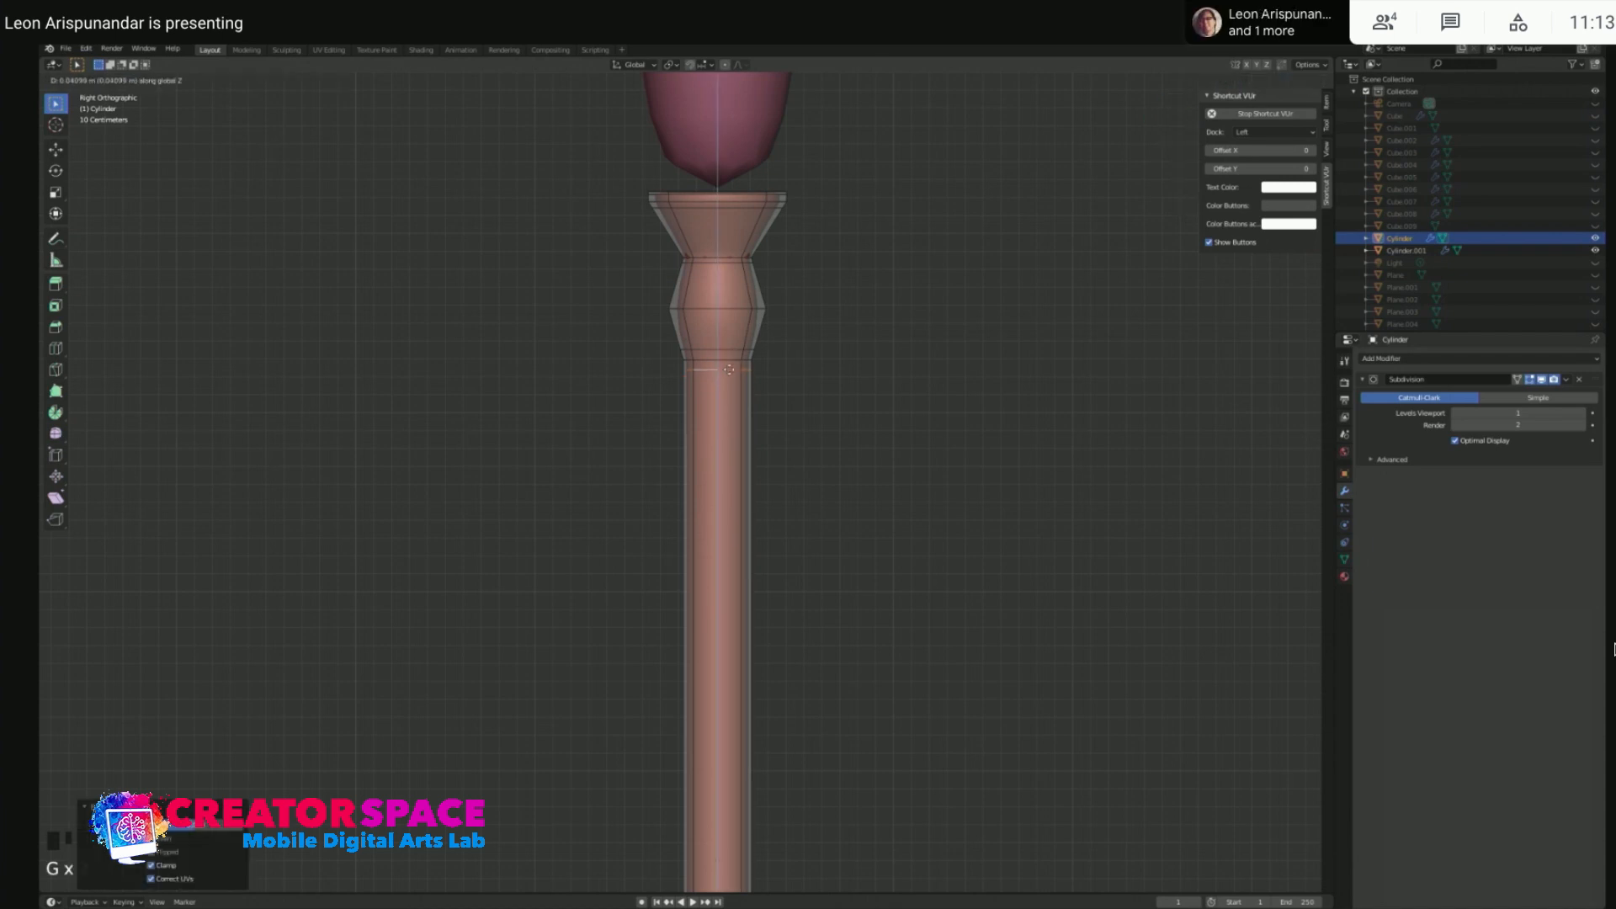
left_click(729, 366)
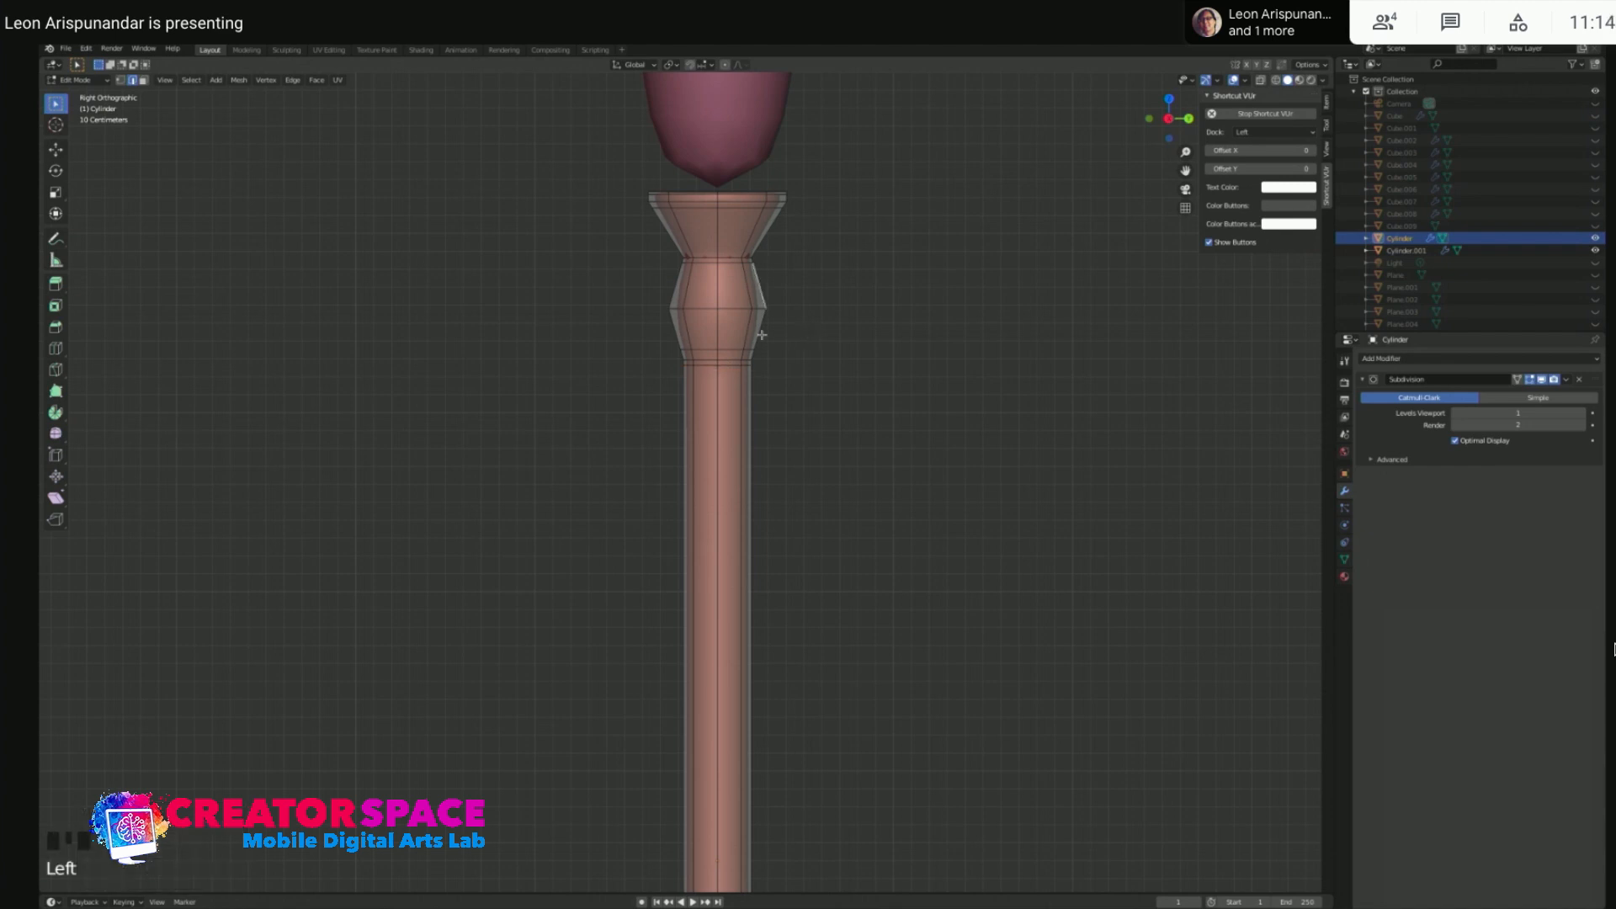
- Add two support edge loops to the pole's bulge, one just above and one just below its widest edge
left_click(689, 288)
key("ctrl+r")
left_click(688, 288)
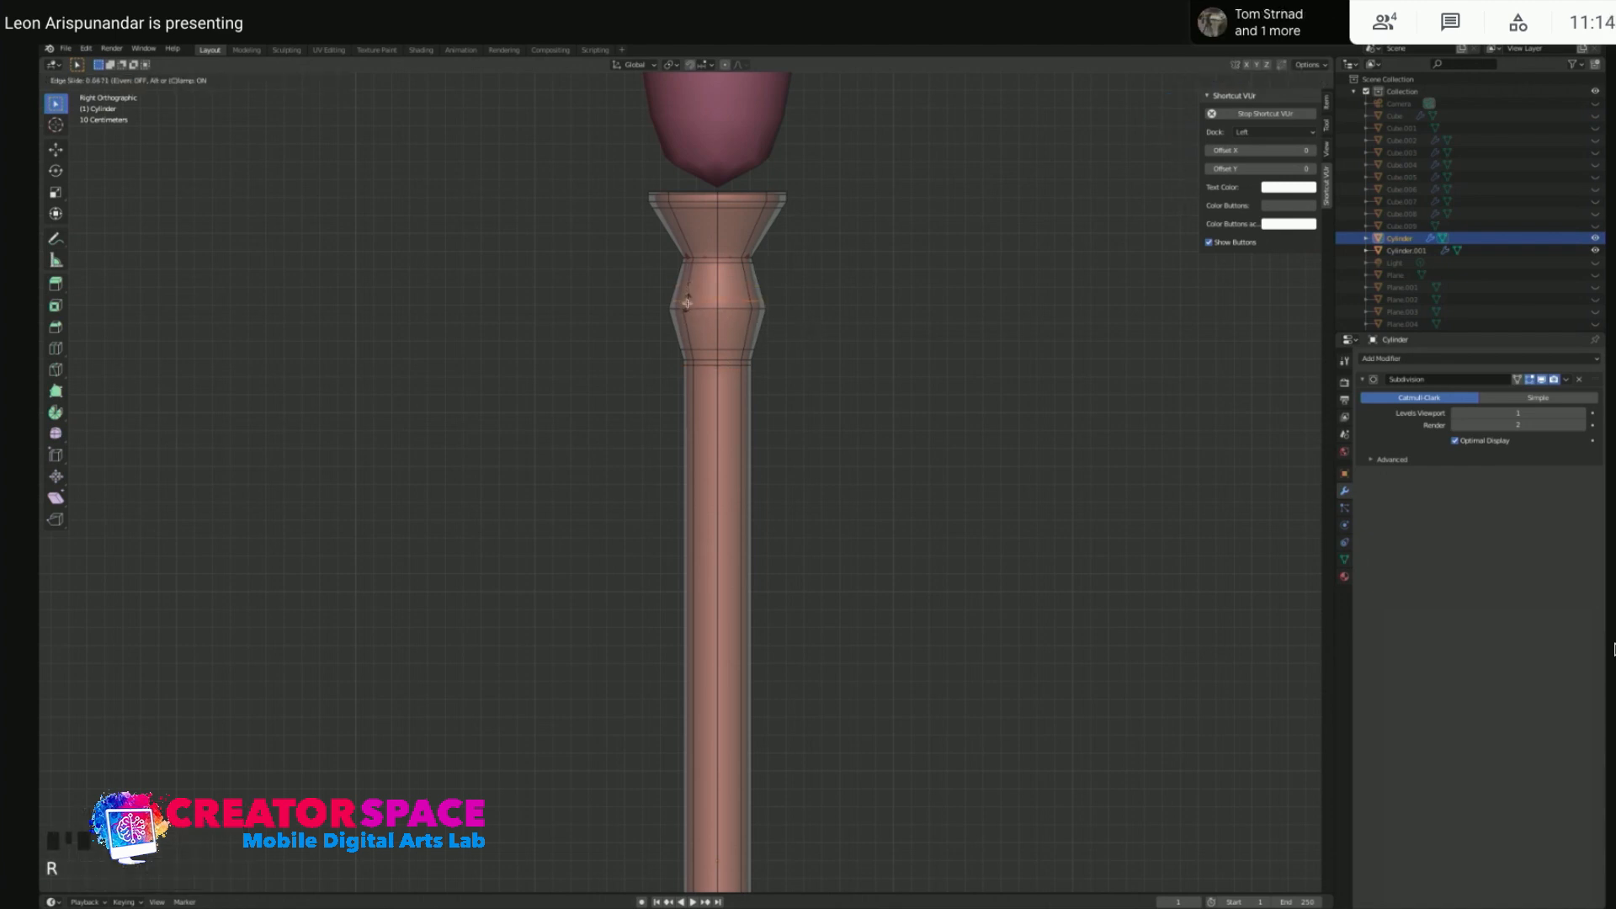
left_click(687, 304)
left_click(687, 326)
key("super+r")
left_click(686, 328)
left_click(685, 311)
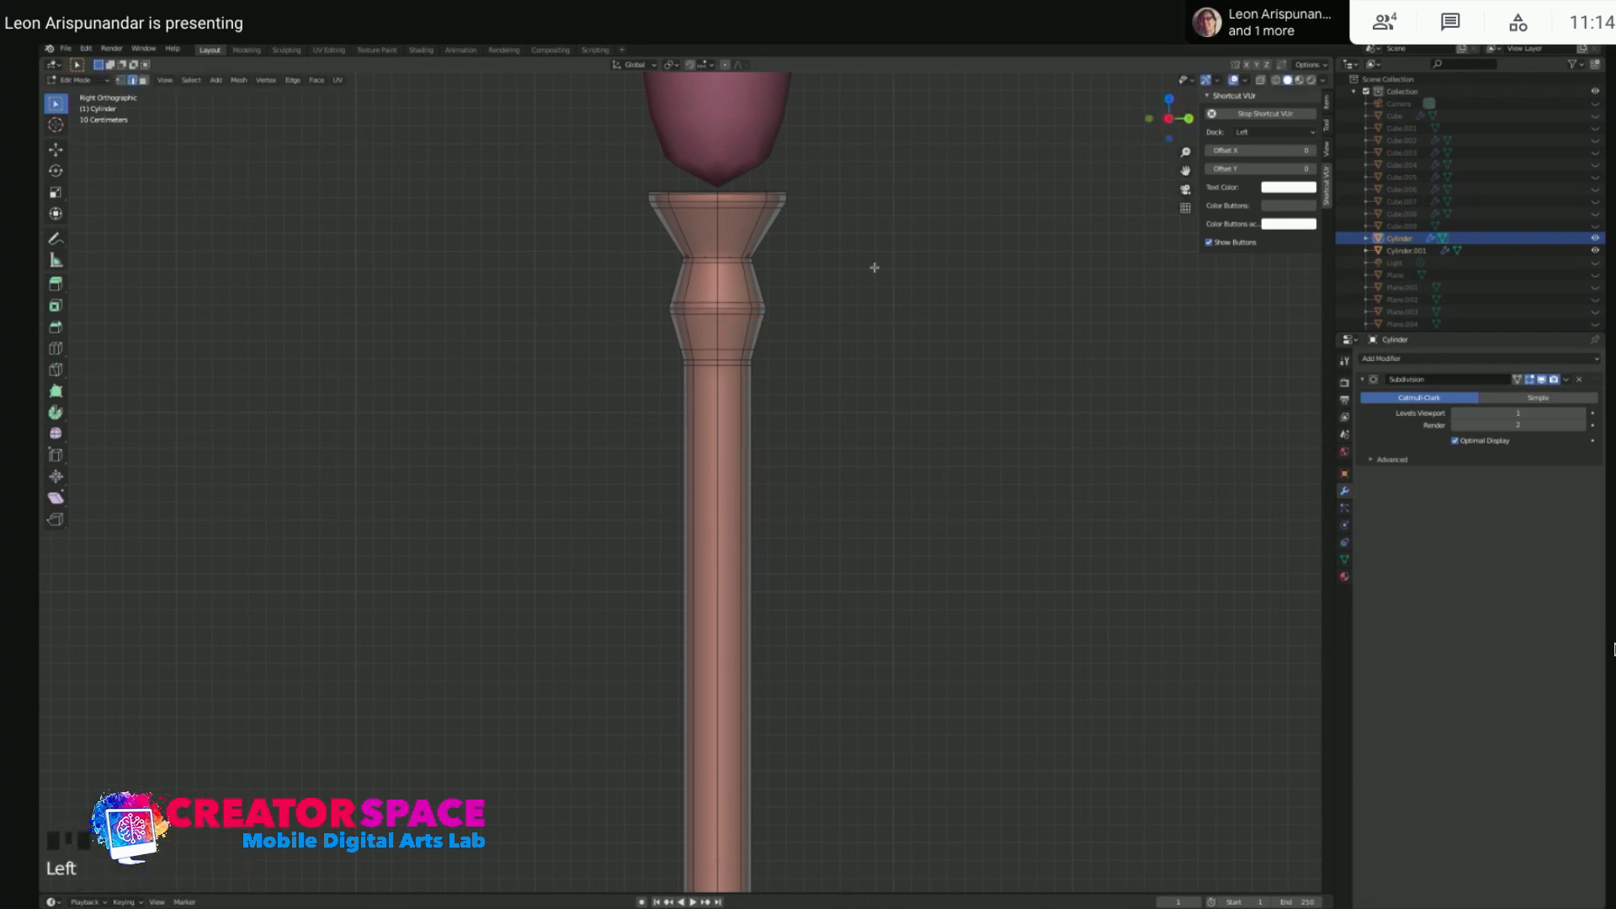
- Loop cut the flared cup at the pole's top, slide the new loop down to its neck, and leave Edit Mode
left_click(785, 256)
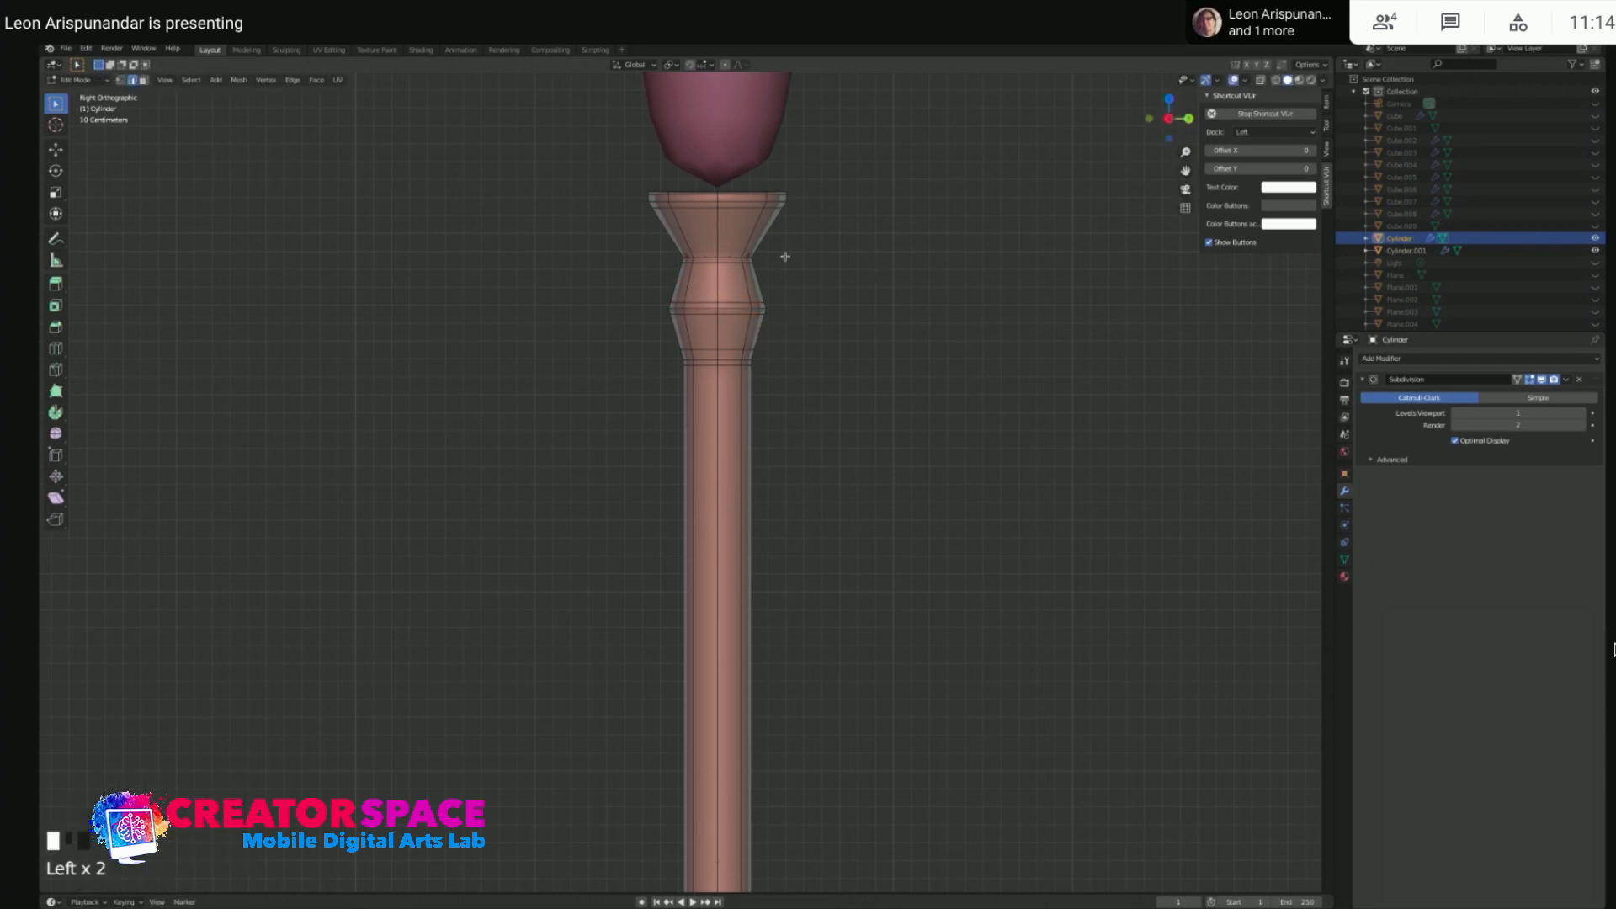
key("ctrl+r")
left_click(686, 240)
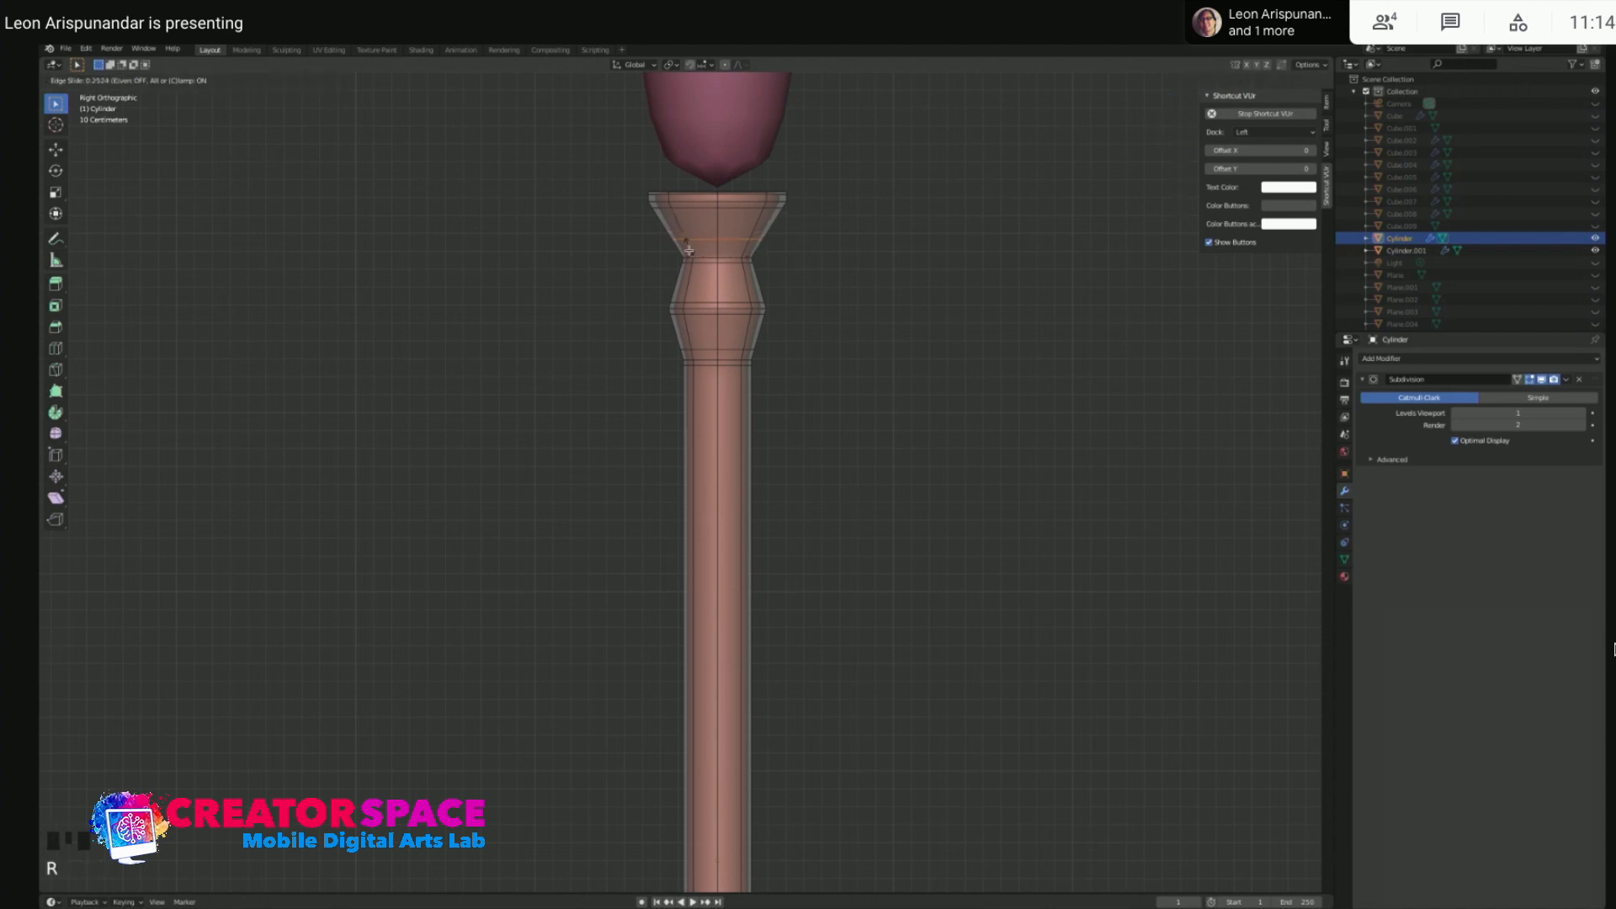
left_click(689, 261)
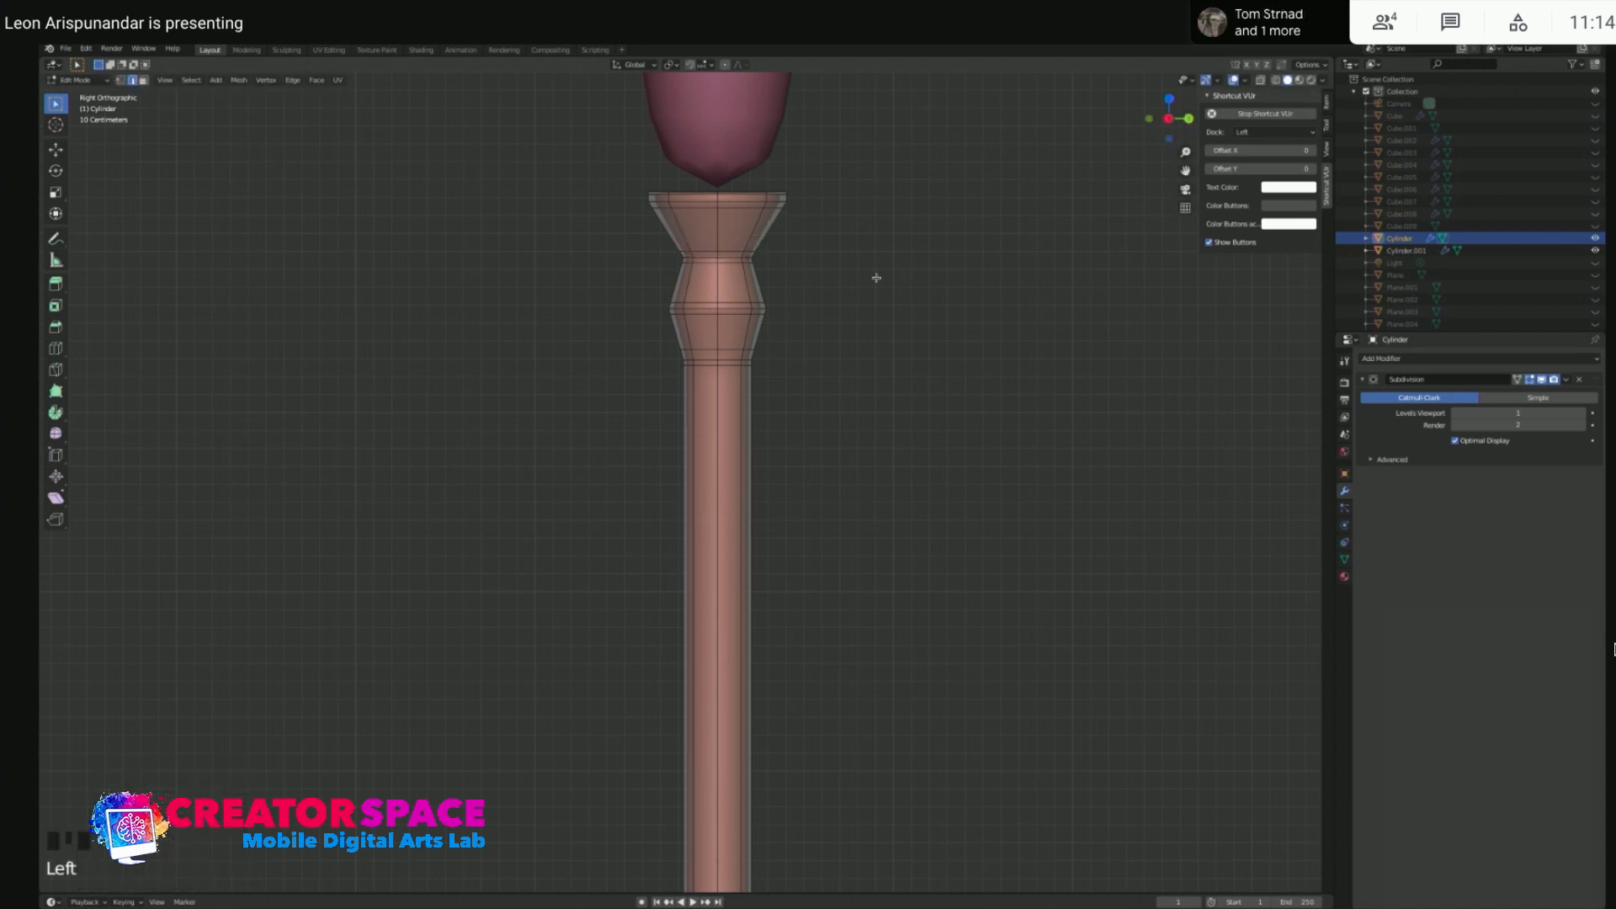
key("Tab")
scroll(833, 316, "down", 2)
scroll(834, 315, "down", 5)
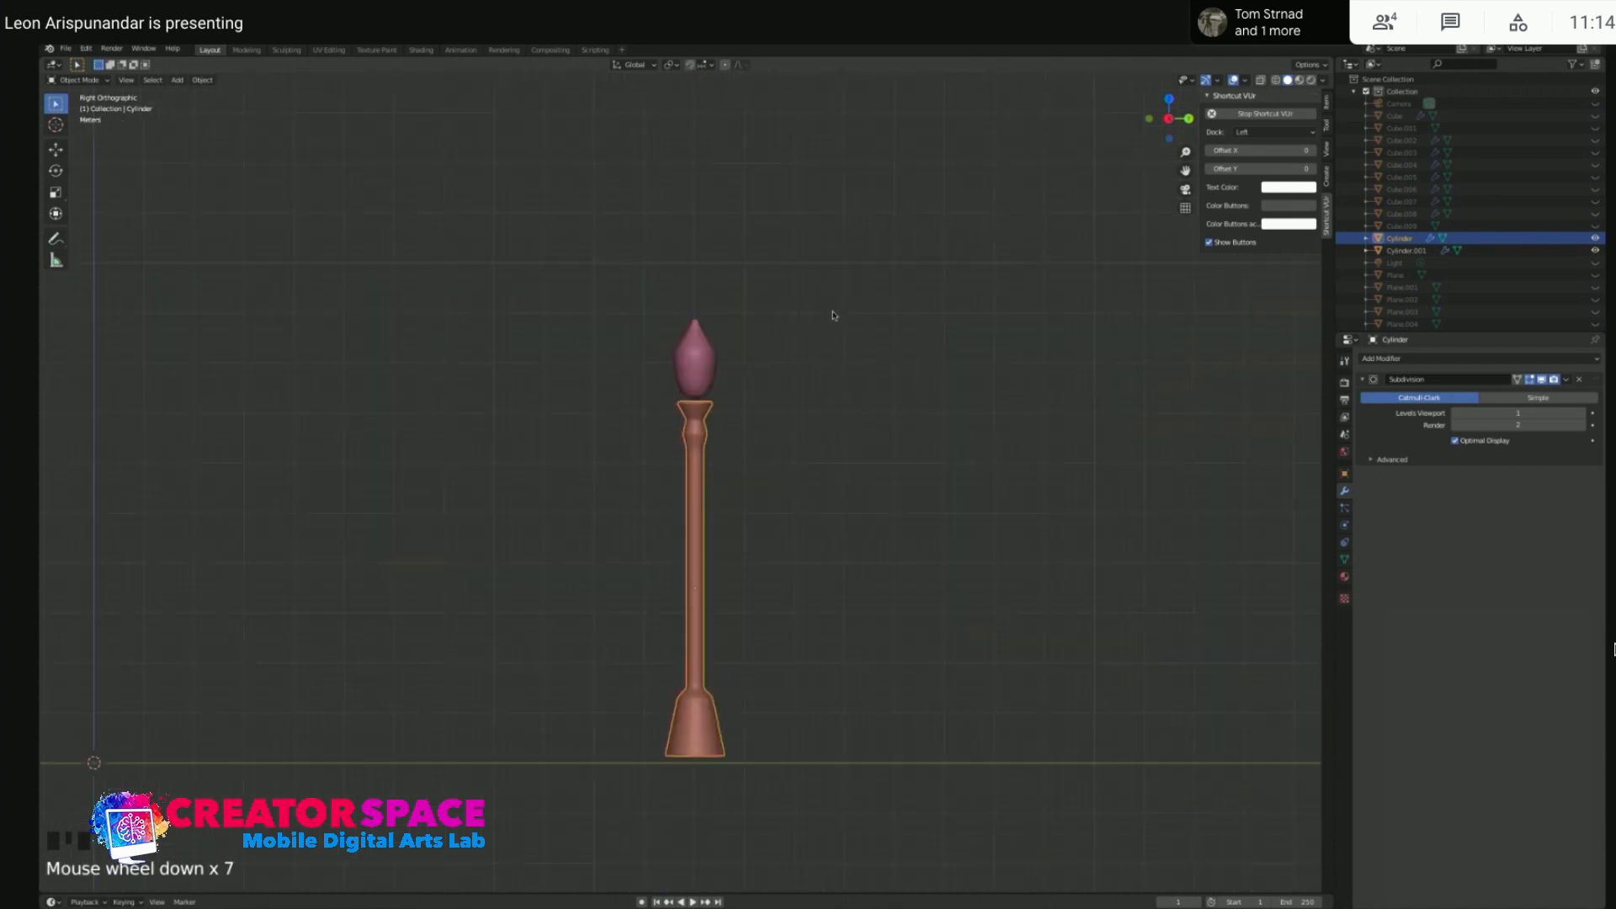
- Edit the lamp head and loop cut its long lower section, sliding the new edge loop down toward the bottom edge
scroll(743, 440, "up", 4)
left_click(730, 267)
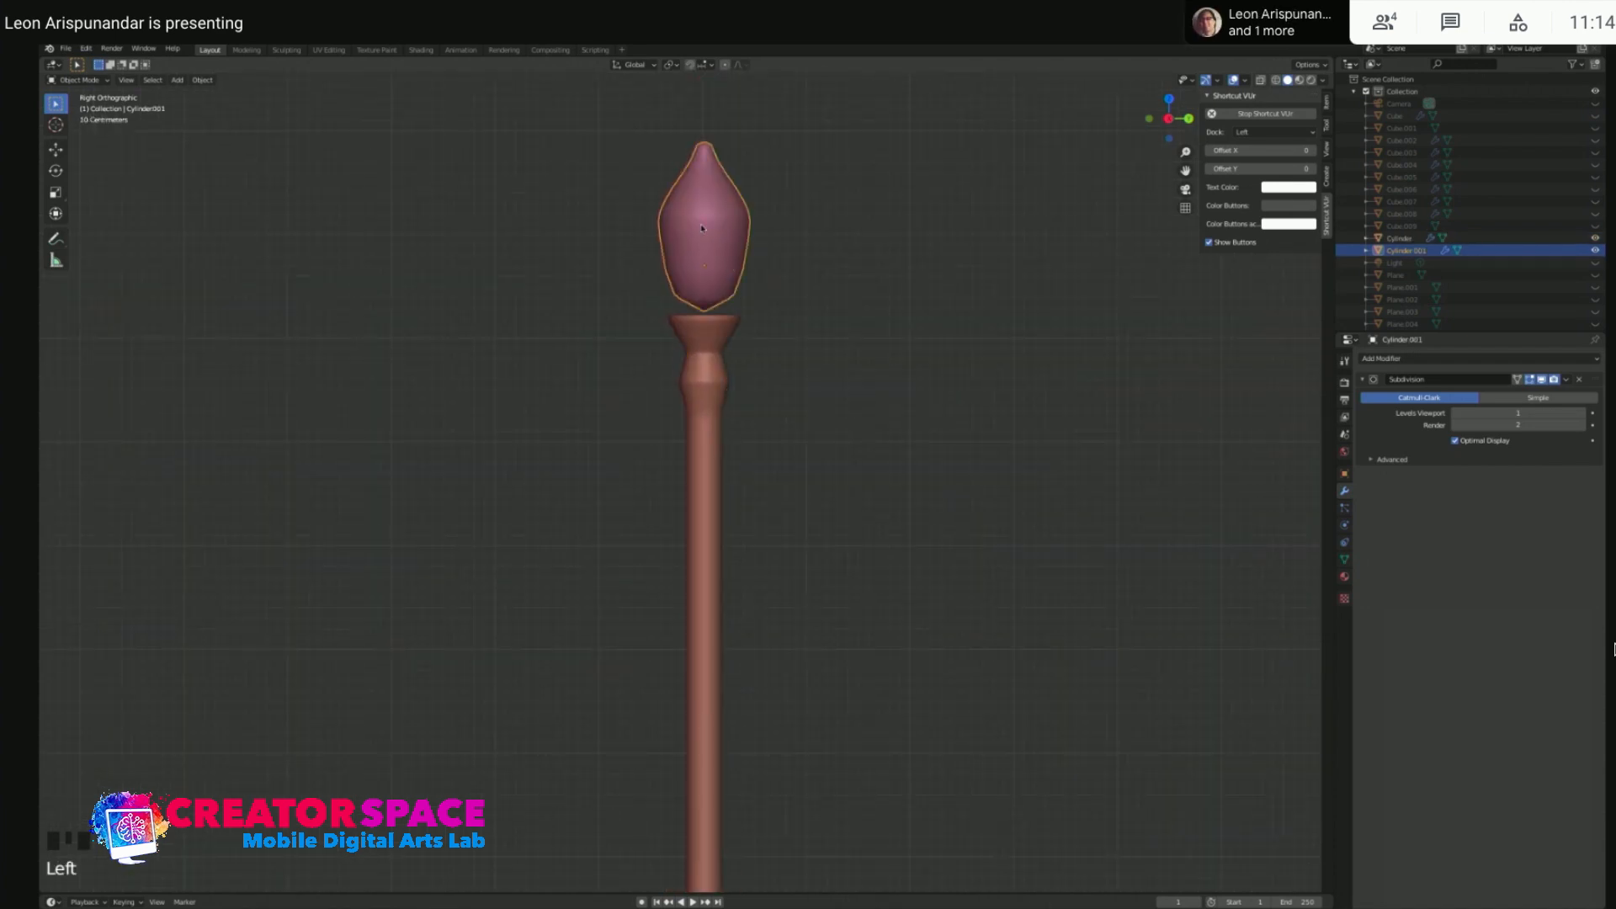
key("Tab")
left_click(704, 244)
key("ctrl+r")
left_click(701, 268)
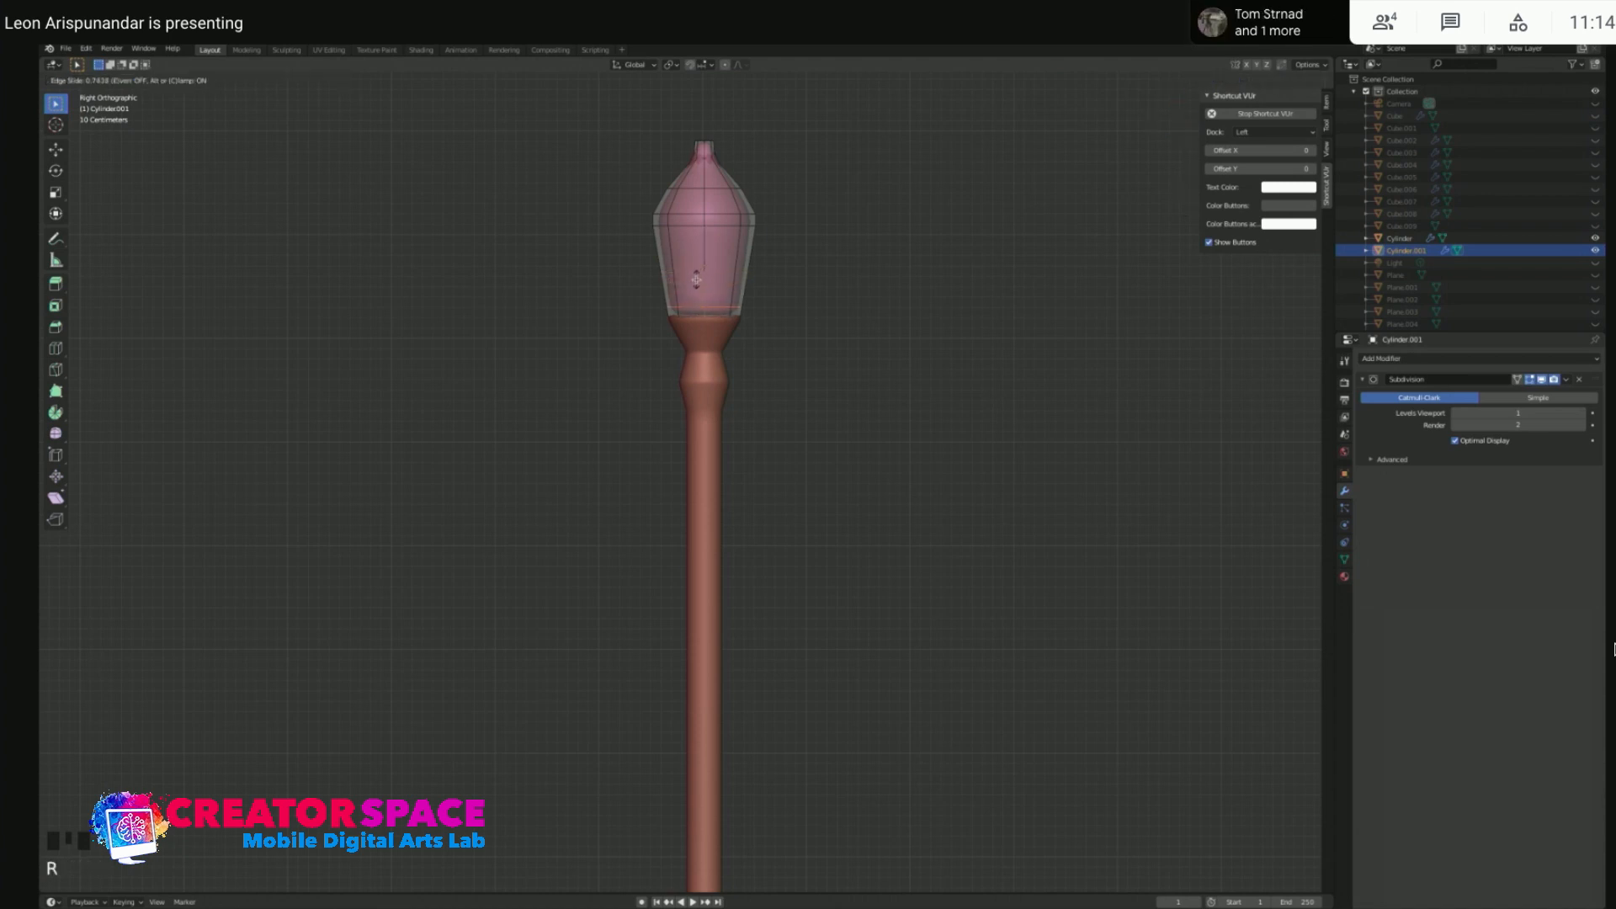
left_click(695, 280)
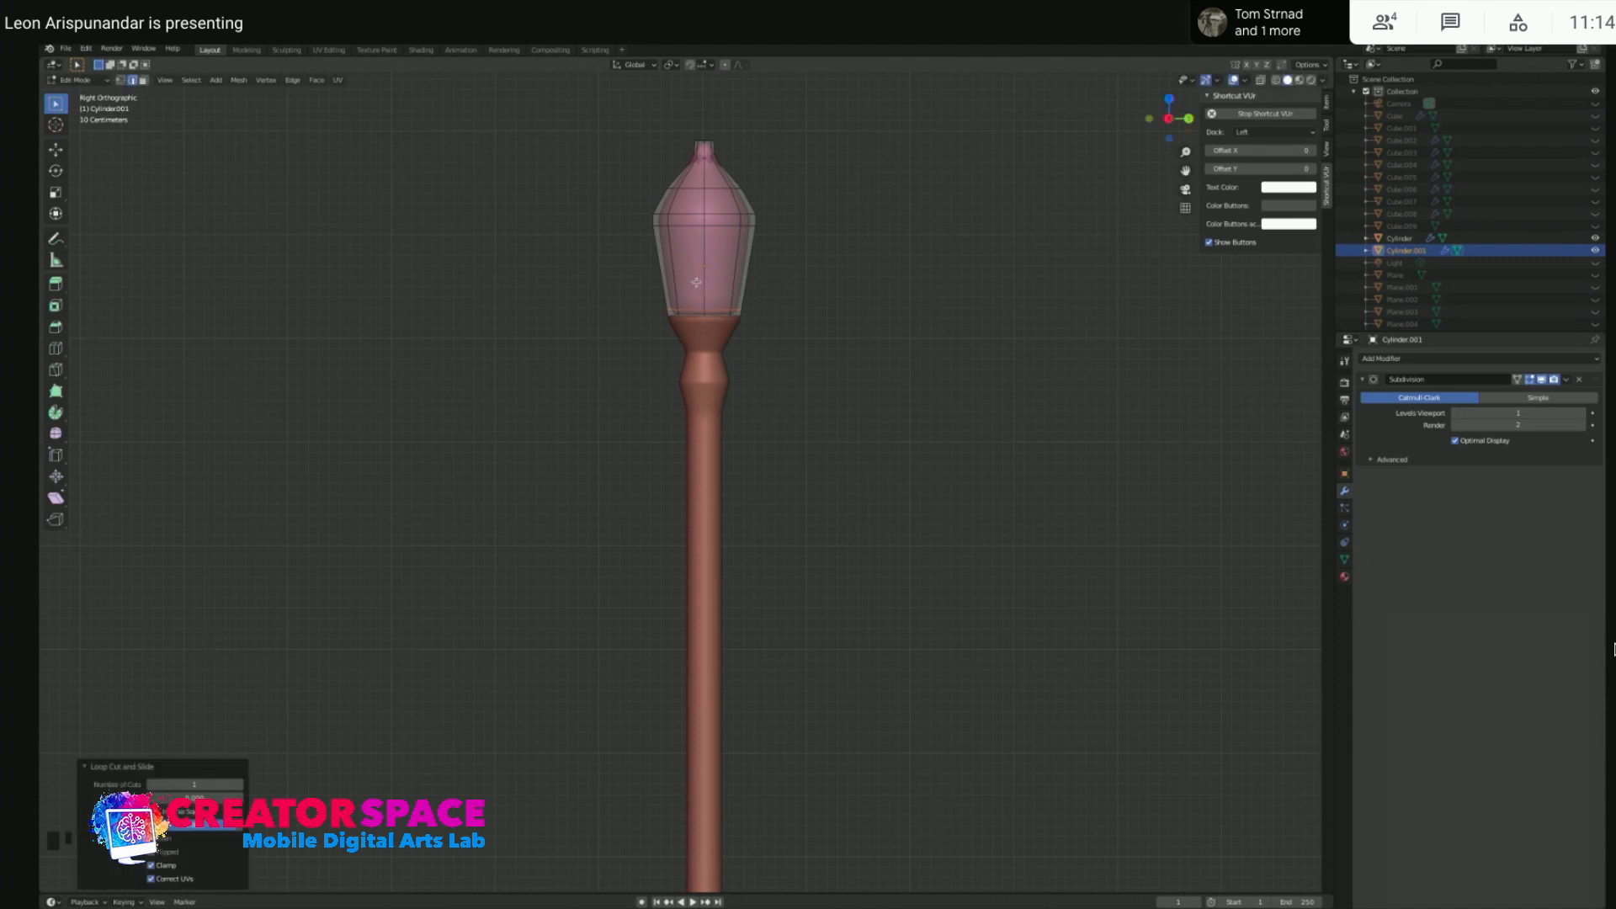
- Add another edge loop at the lamp head's bottom rim to sharpen that edge
left_click(704, 315)
key("ctrl+r")
left_click(716, 313)
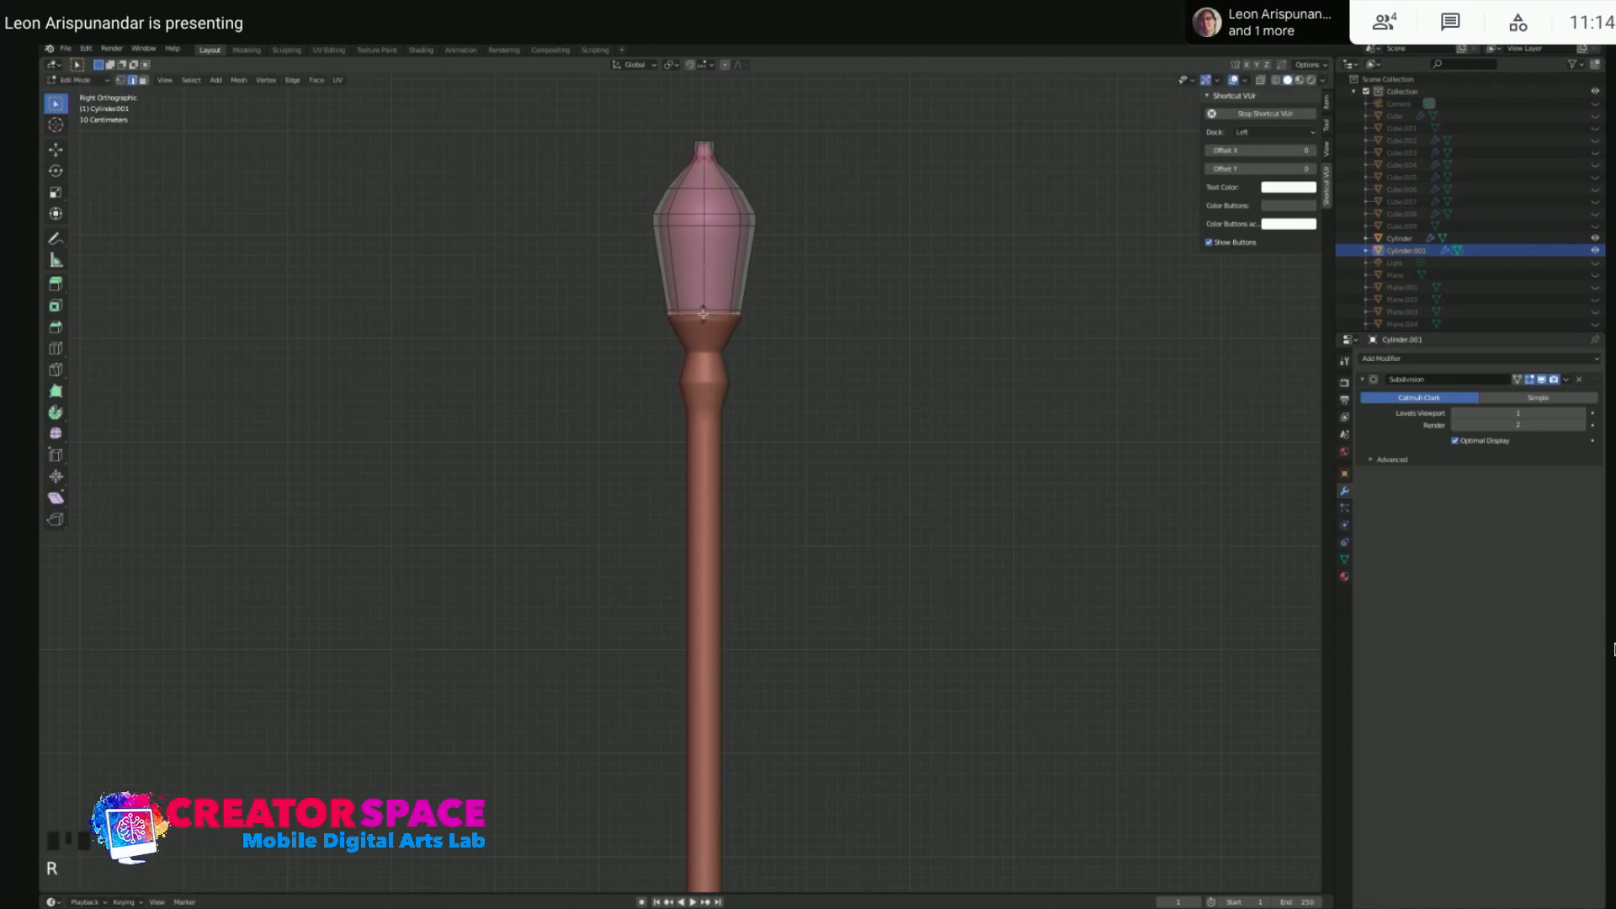
left_click(703, 314)
key("Return")
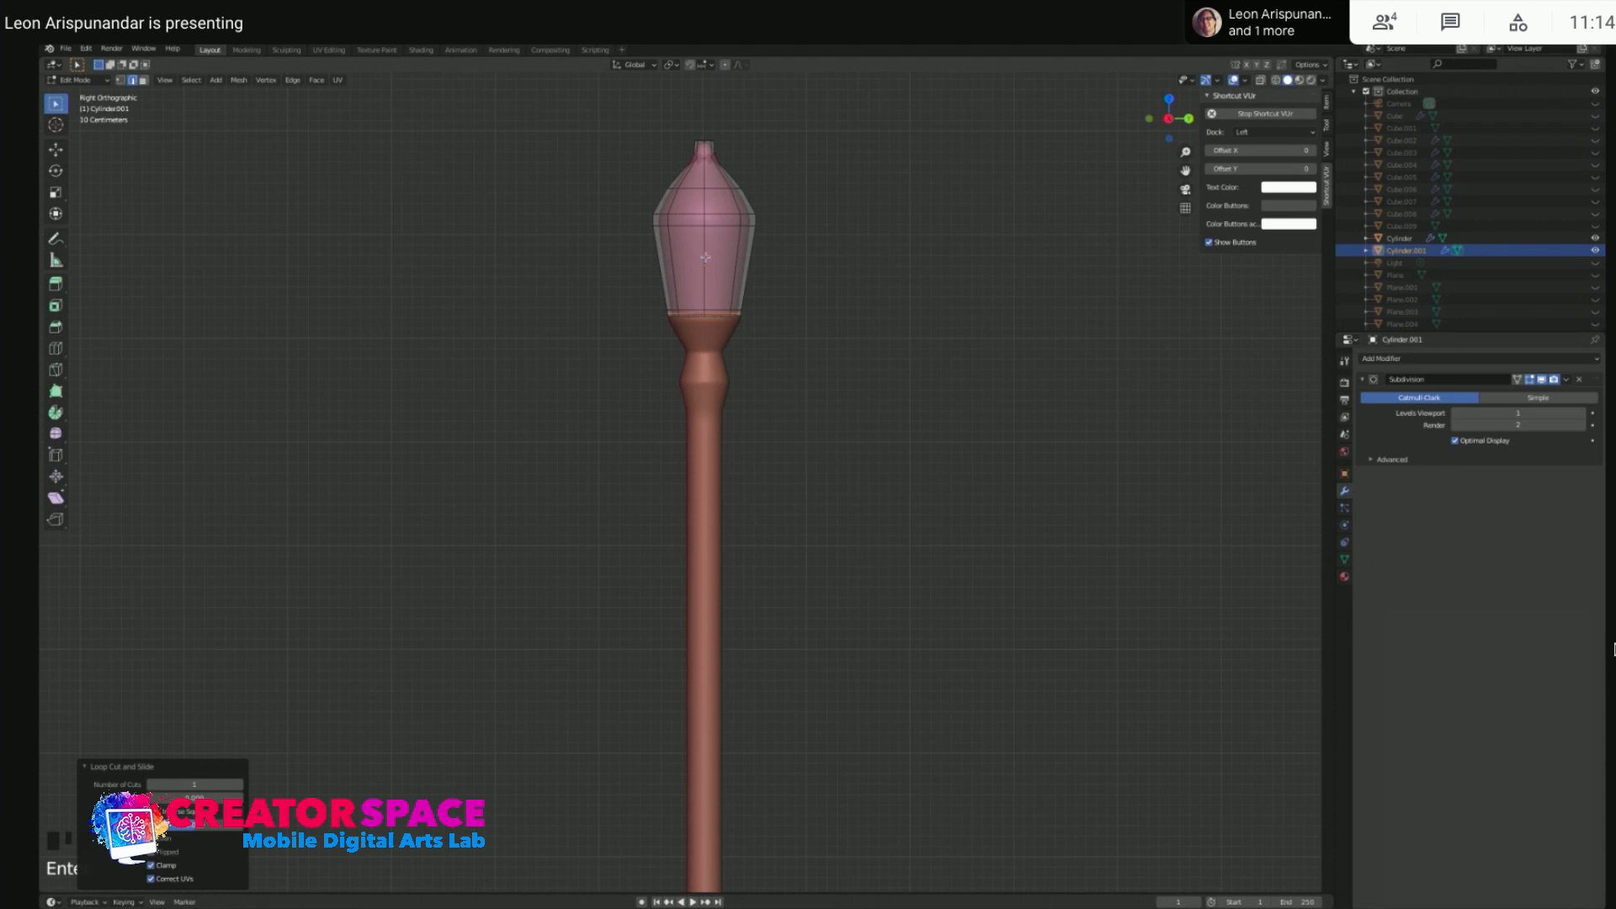
- Loop cut the lamp head's lower section again and slide the new edge loop up to just below its widest edge
left_click(706, 257)
key("ctrl+r")
left_click(705, 251)
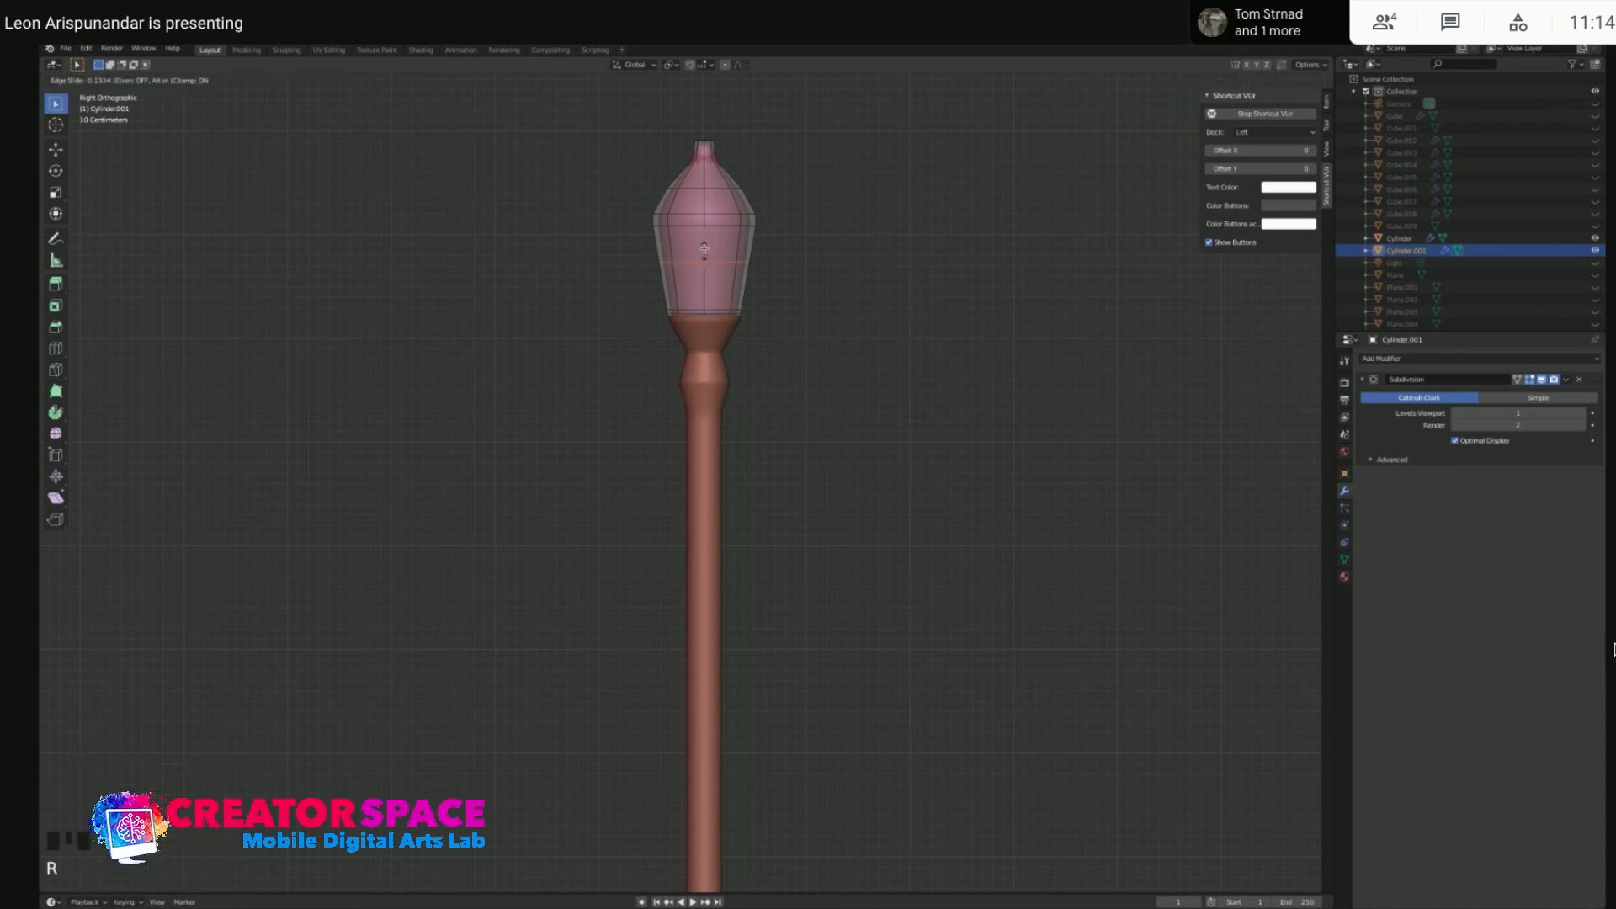
left_click(709, 222)
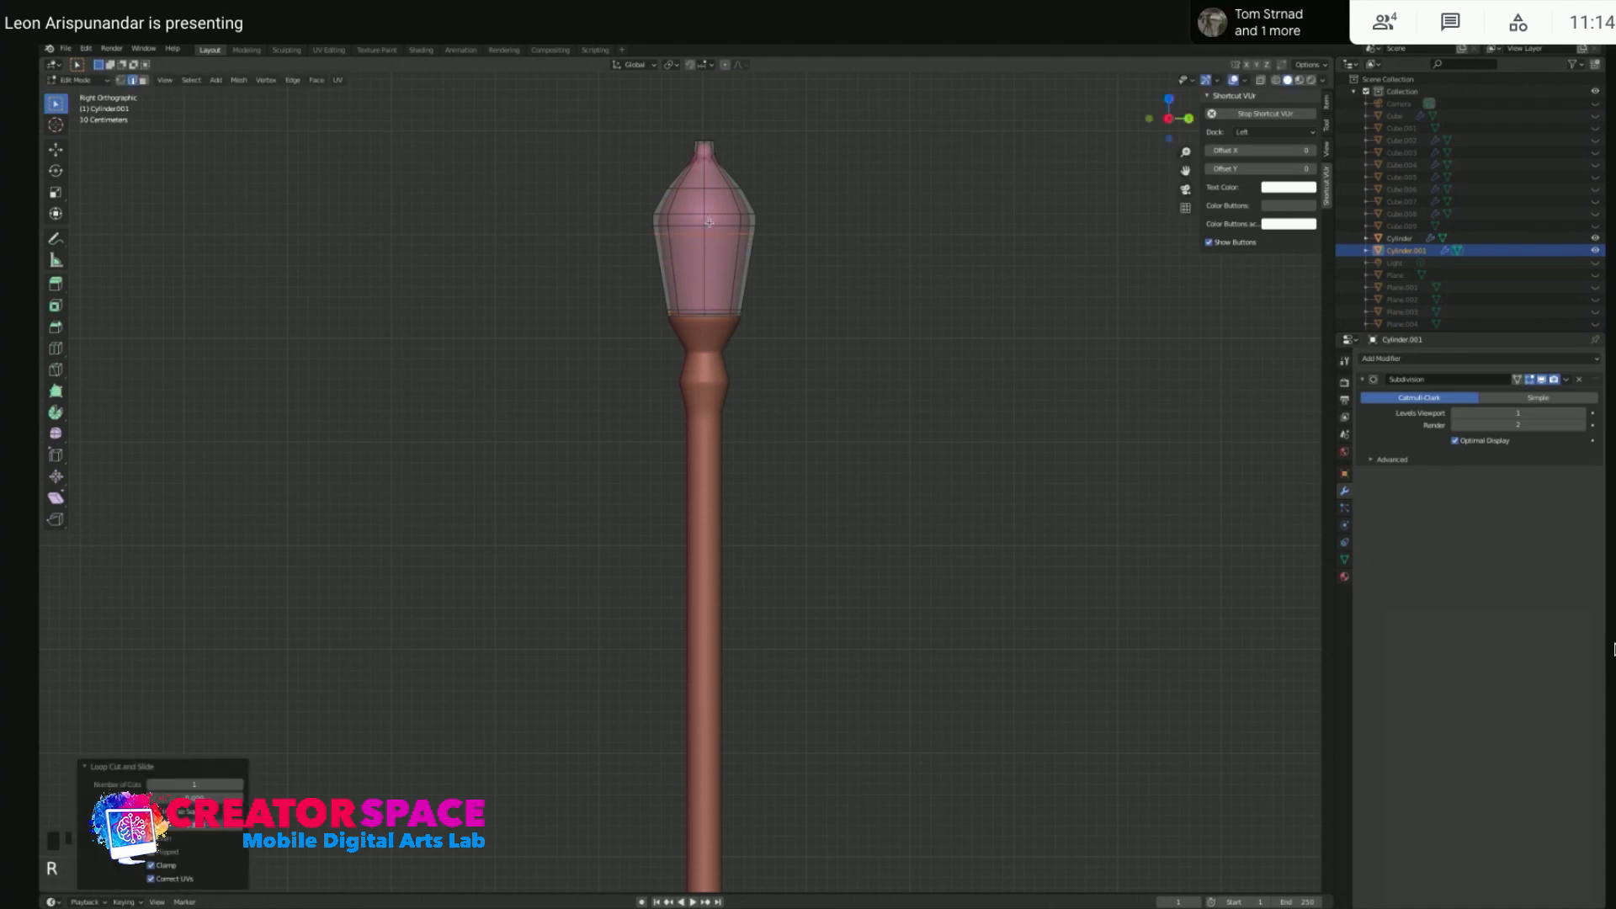
- Add an edge loop at the top of the lamp head's upper cone and another one in its narrow tip
left_click(705, 173)
key("super+r")
left_click(705, 174)
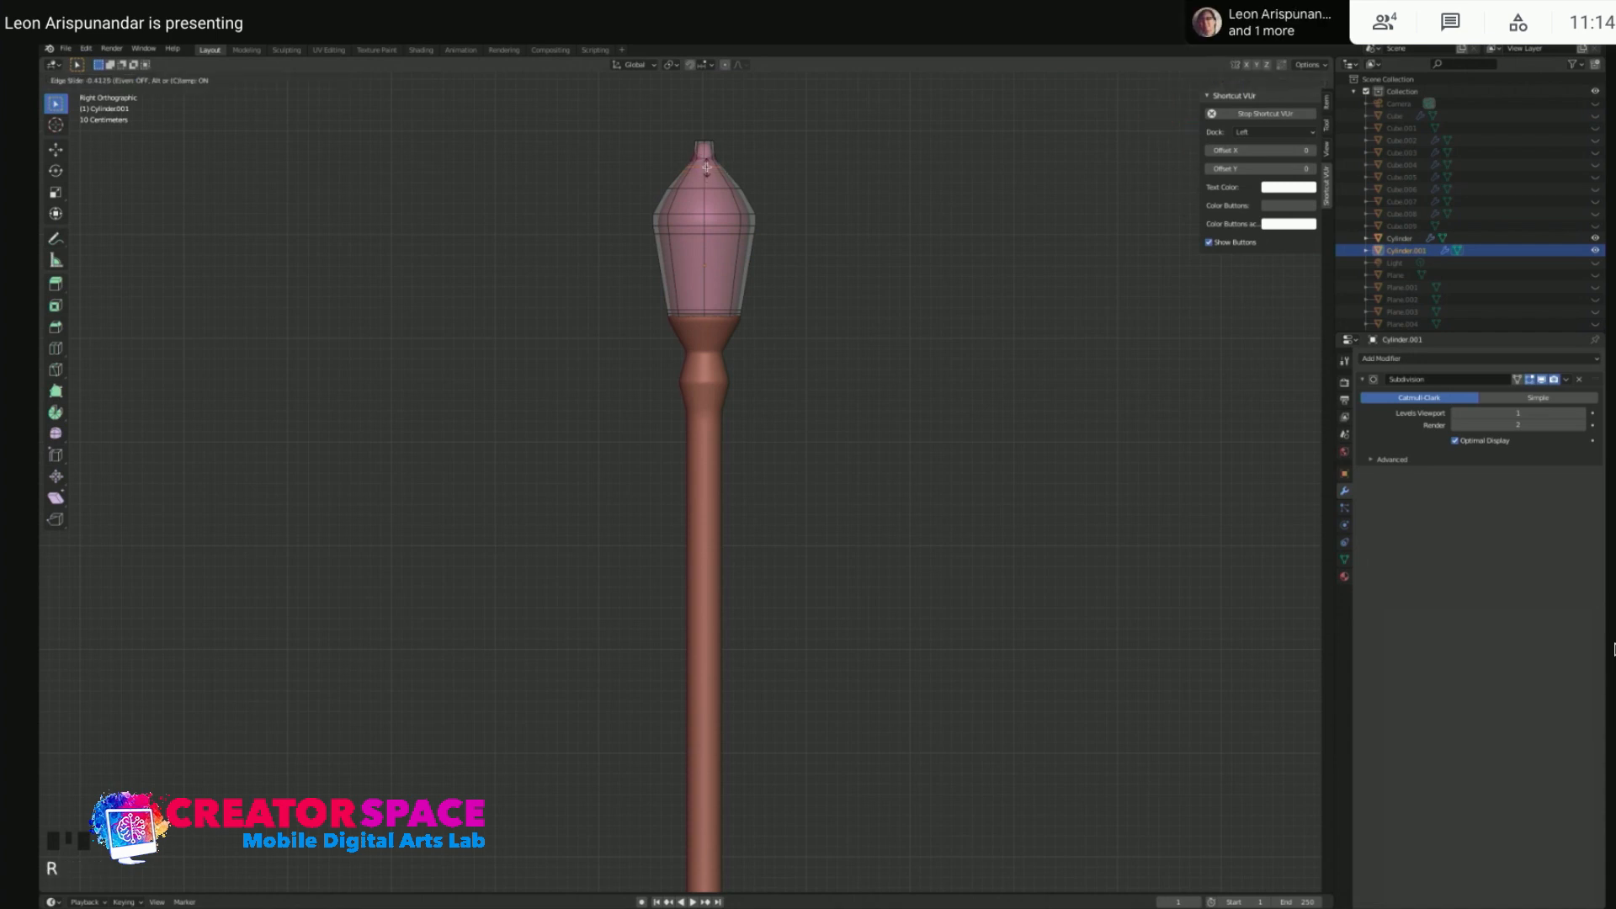
left_click(706, 155)
key("super")
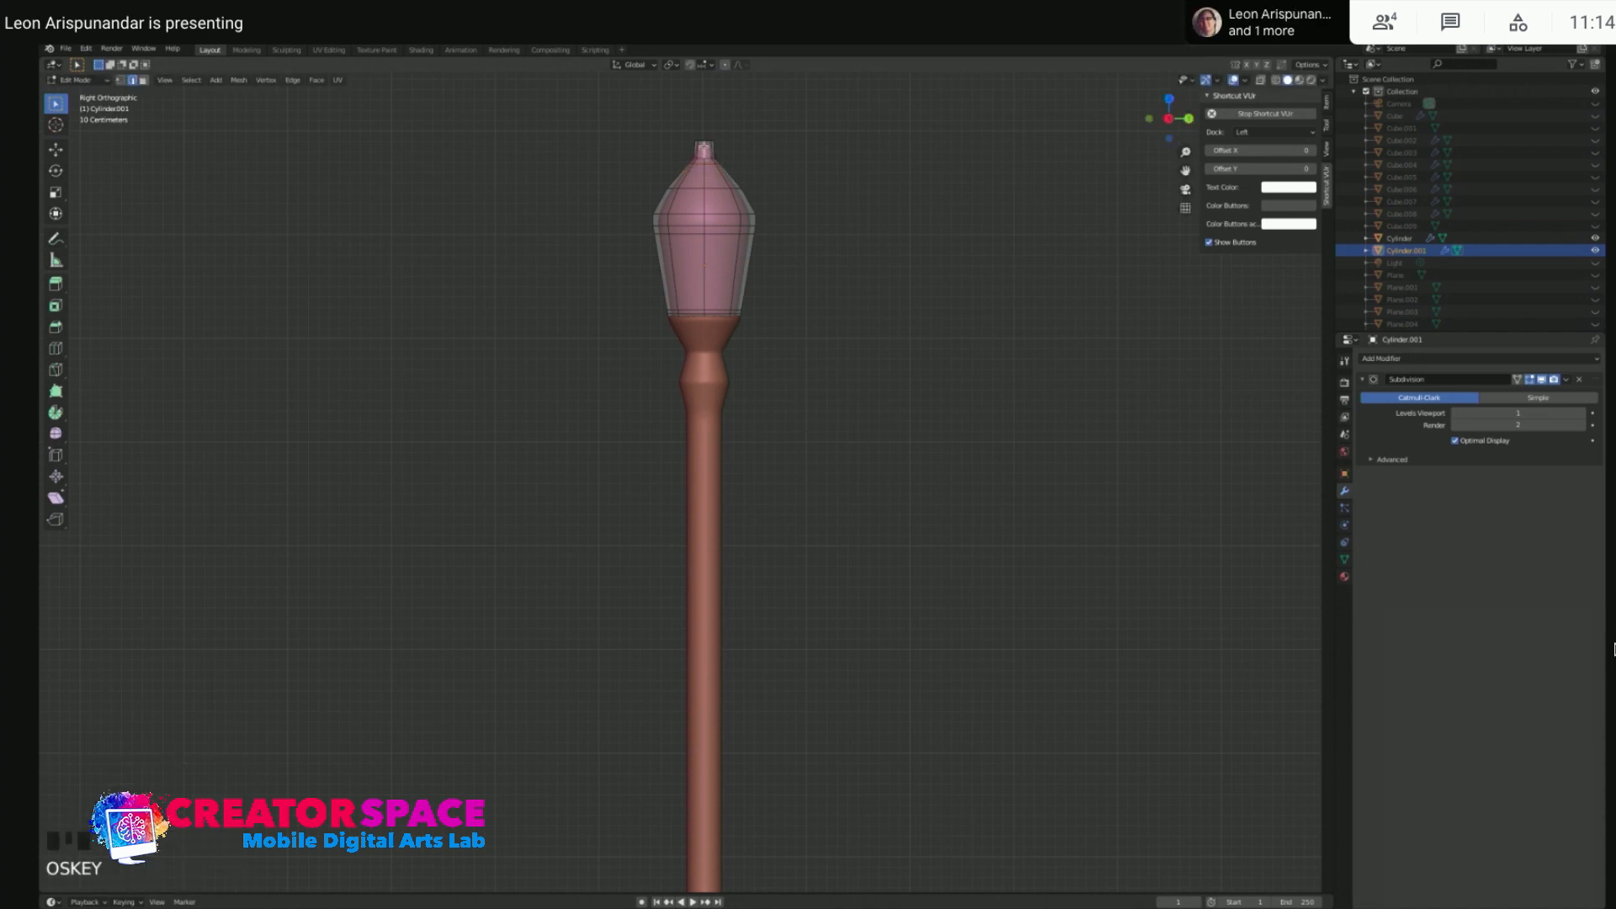
key("super+r")
left_click(705, 151)
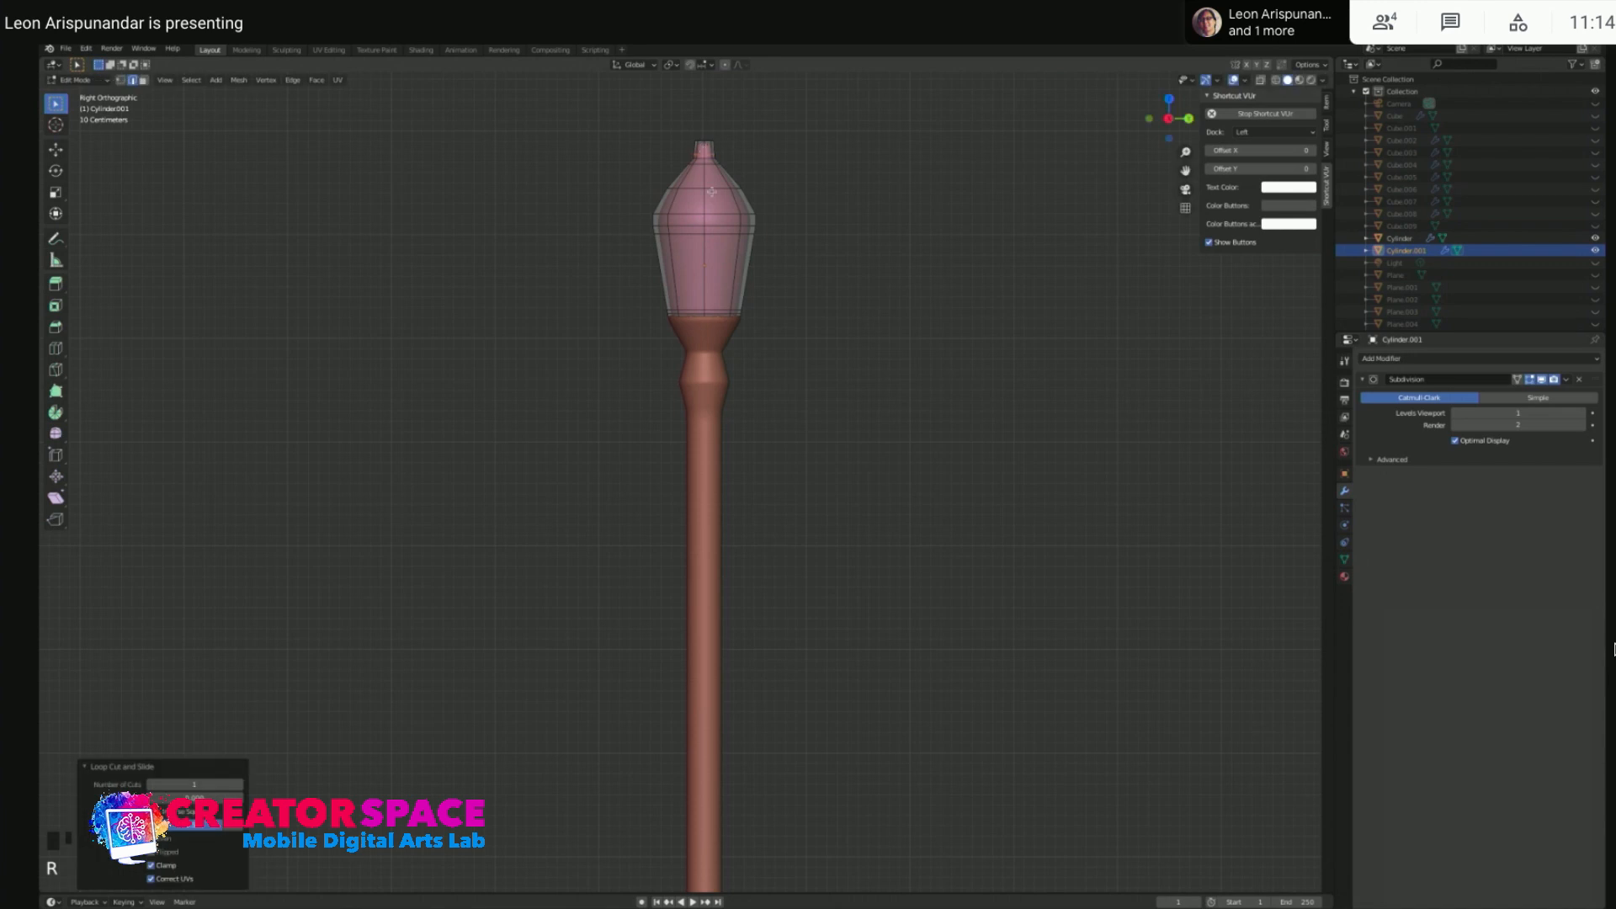
- Slide the edge loop just below the lamp head's tip into place, leave Edit Mode and deselect the head
left_click(709, 165)
left_click(709, 165)
left_click(709, 165)
key("g")
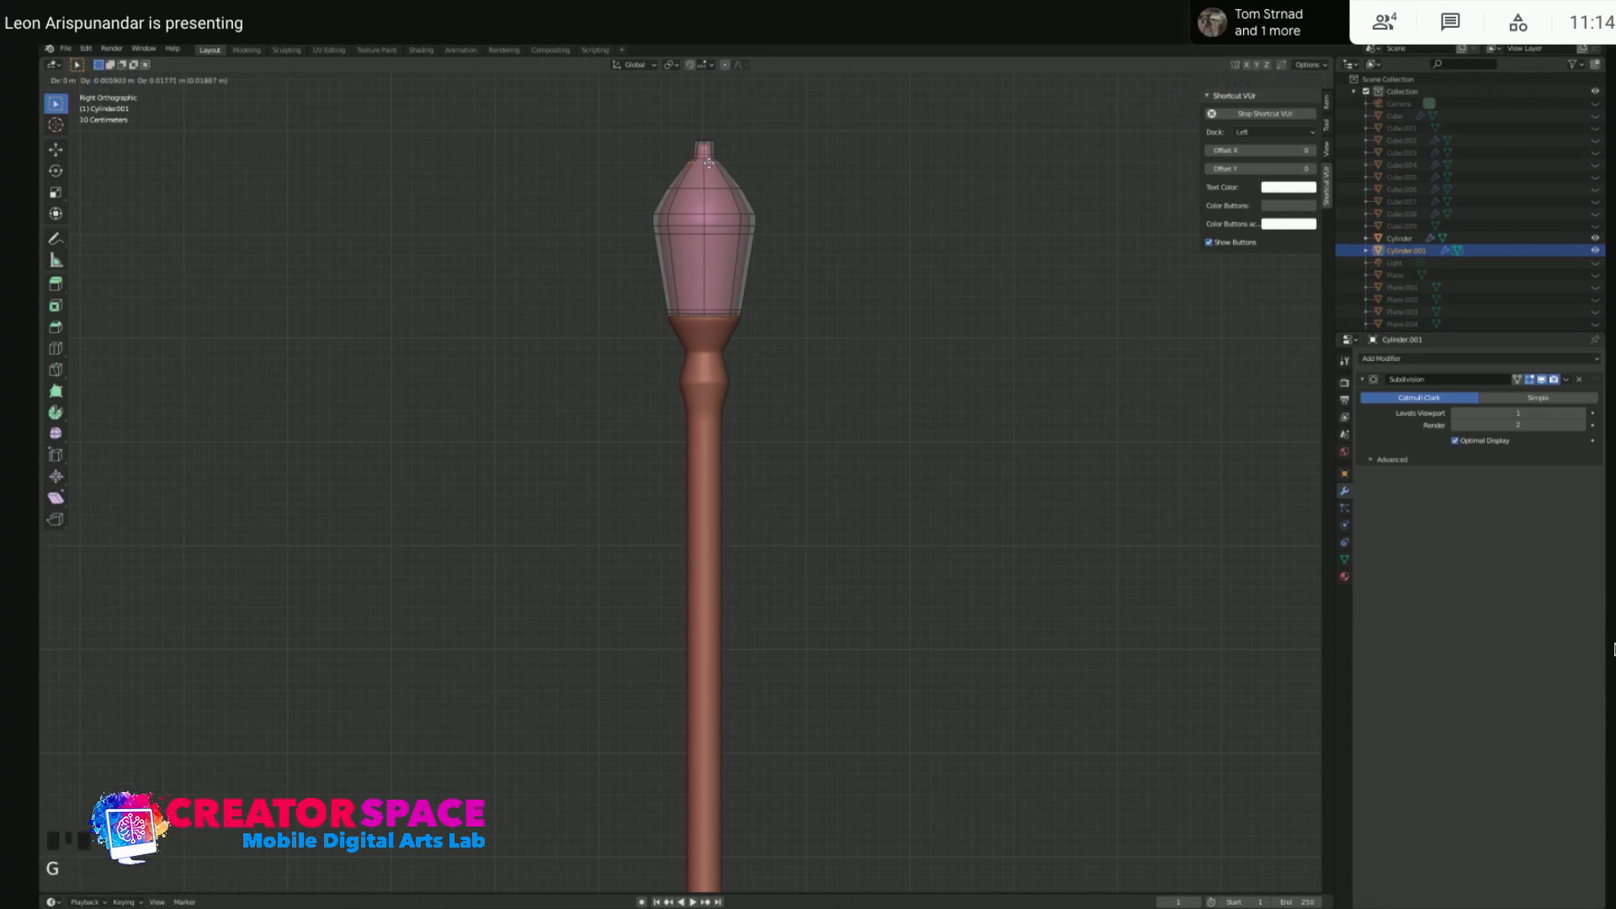
key("z")
key("g")
key("g")
left_click(717, 163)
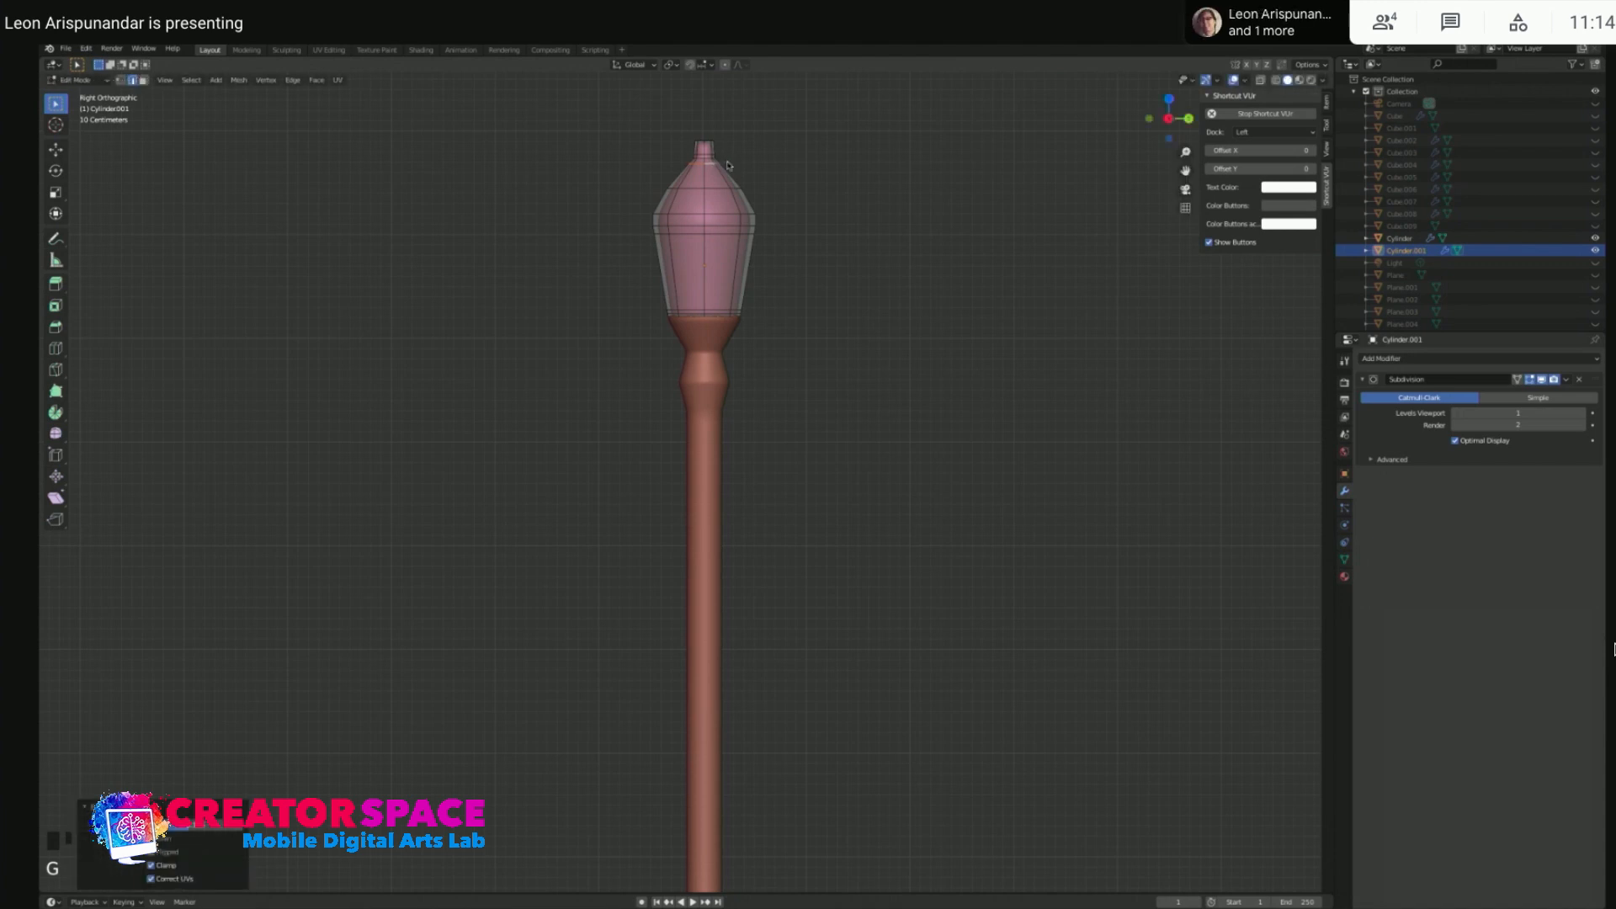
key("Tab")
left_click(713, 192)
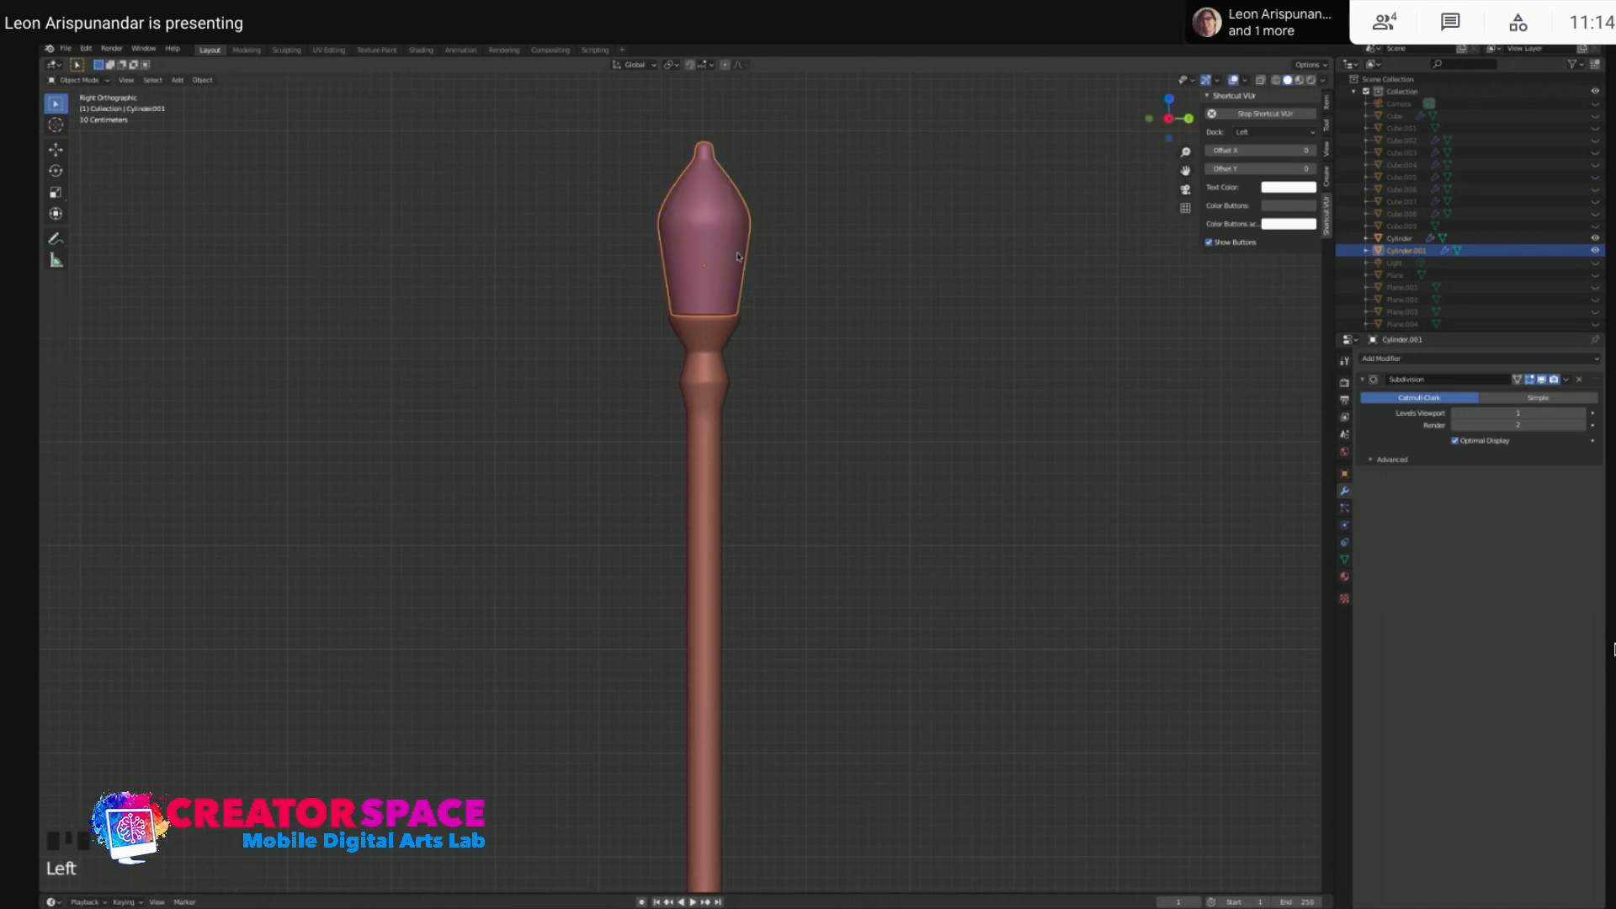
left_click(800, 215)
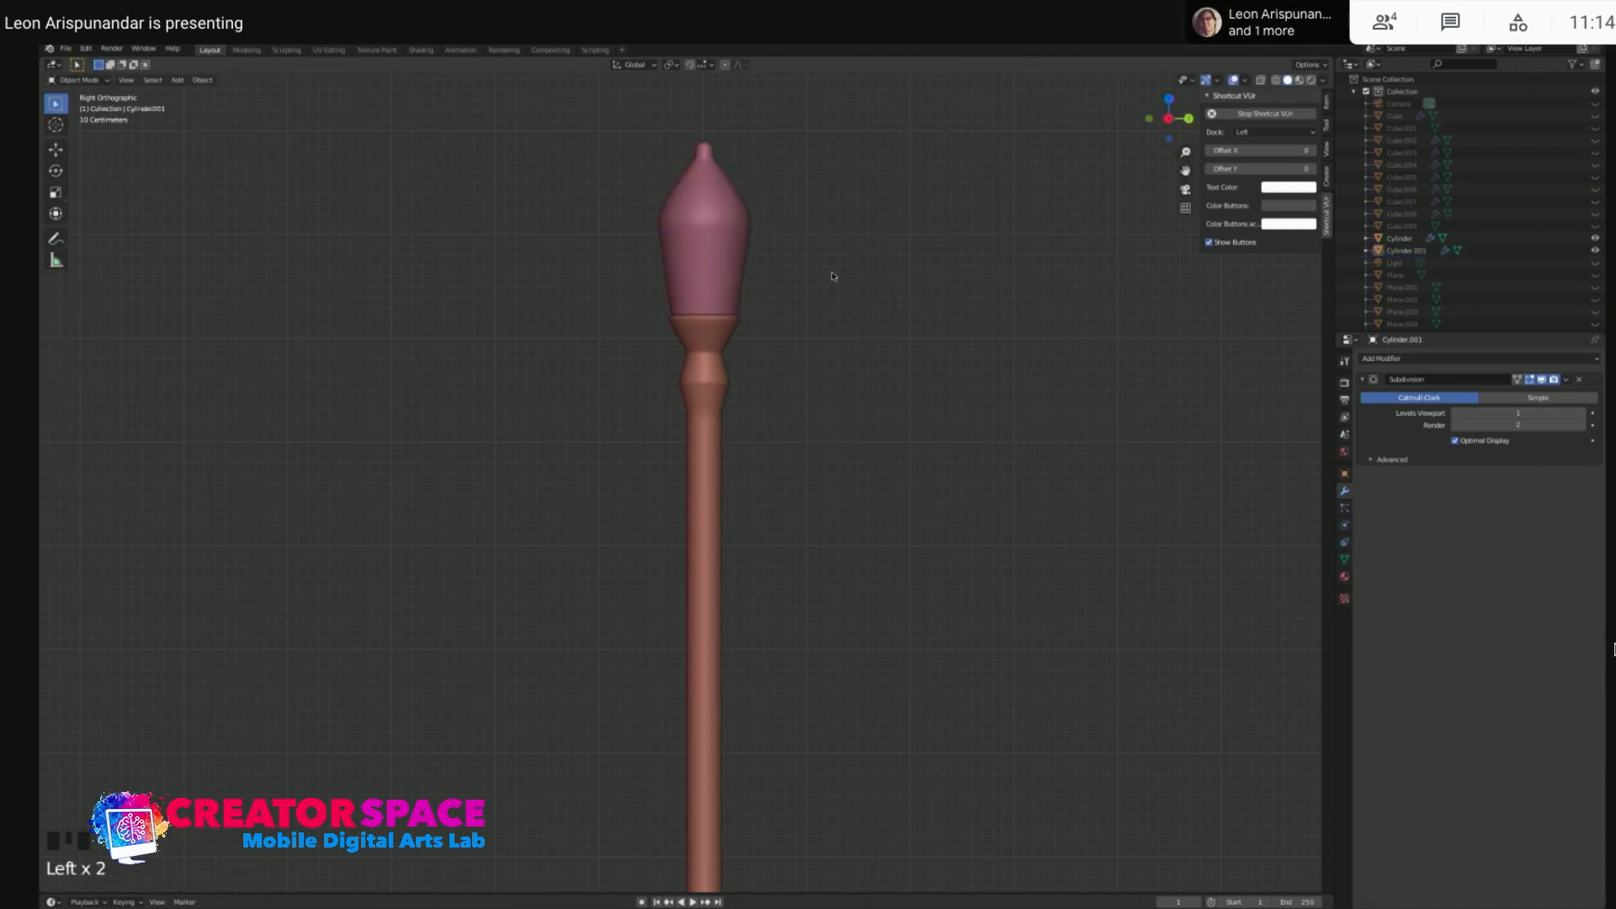
- In Edit Mode, select the edge loop halfway up the lamp head's upper cone and scale it inward to about 0.74
left_click(704, 202)
key("Tab")
left_click(703, 197)
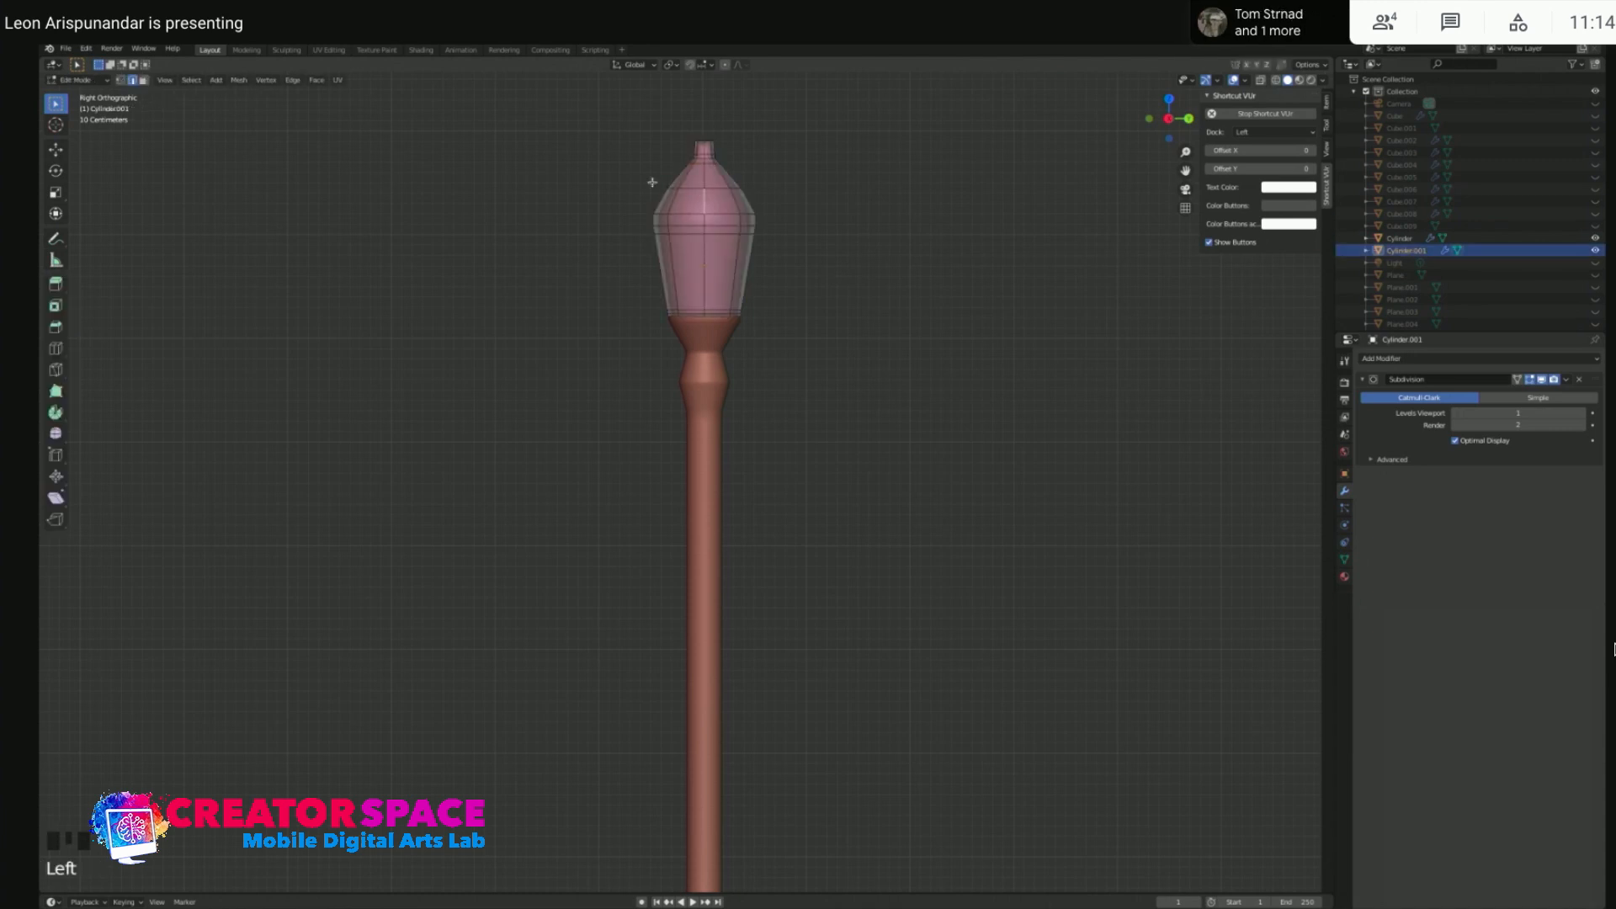
left_click(657, 189)
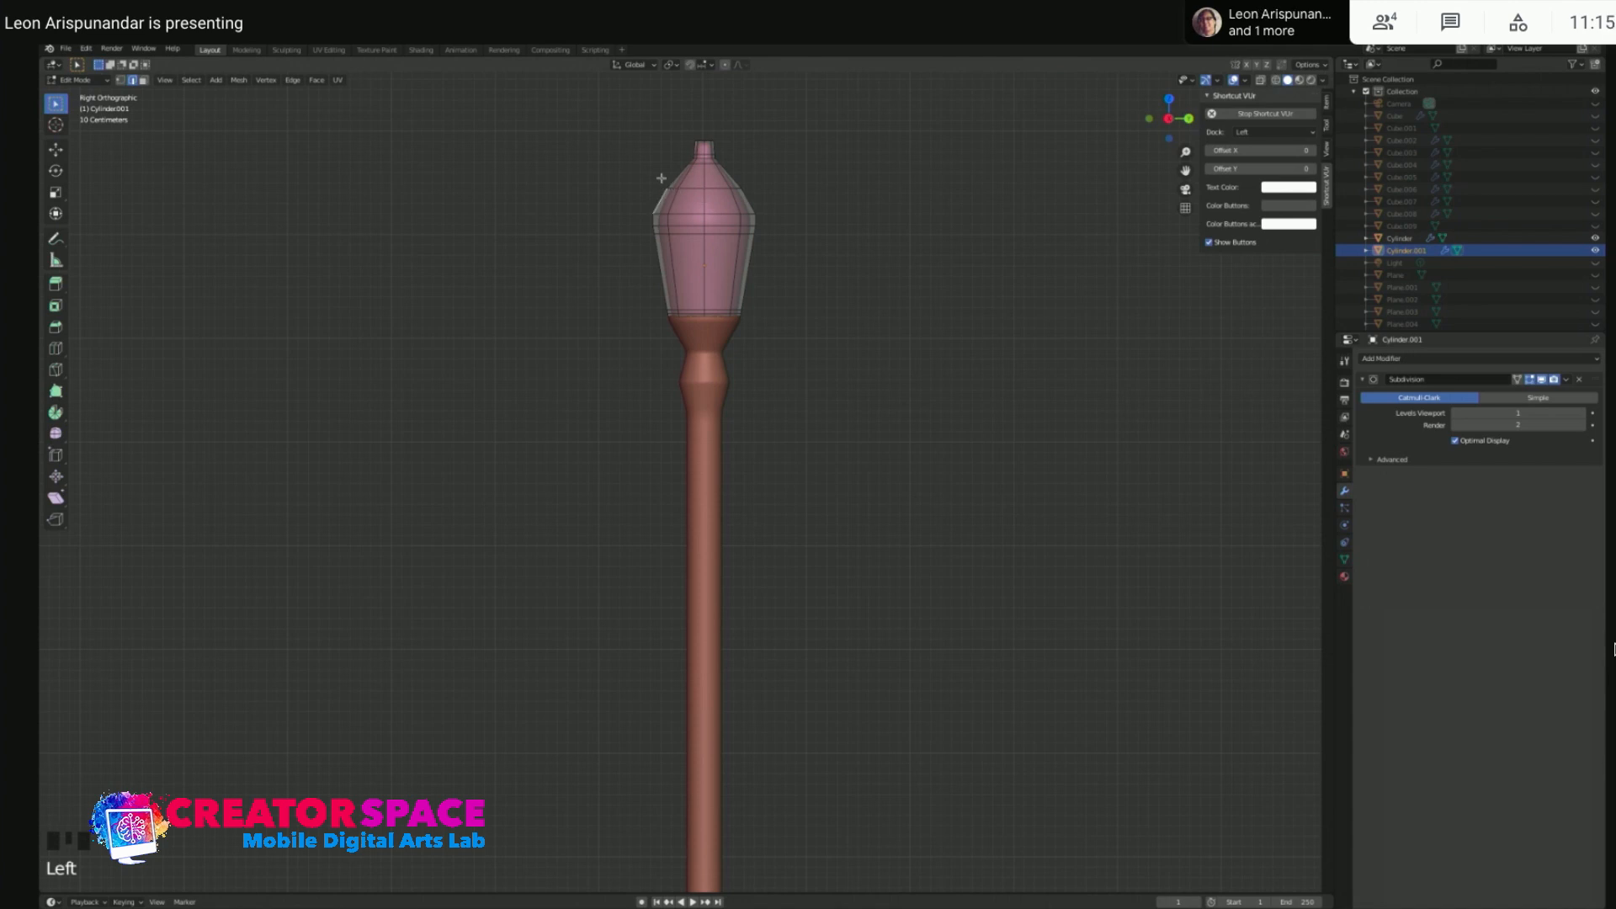
scroll(702, 195, "up", 3)
scroll(605, 253, "up", 3, "shift")
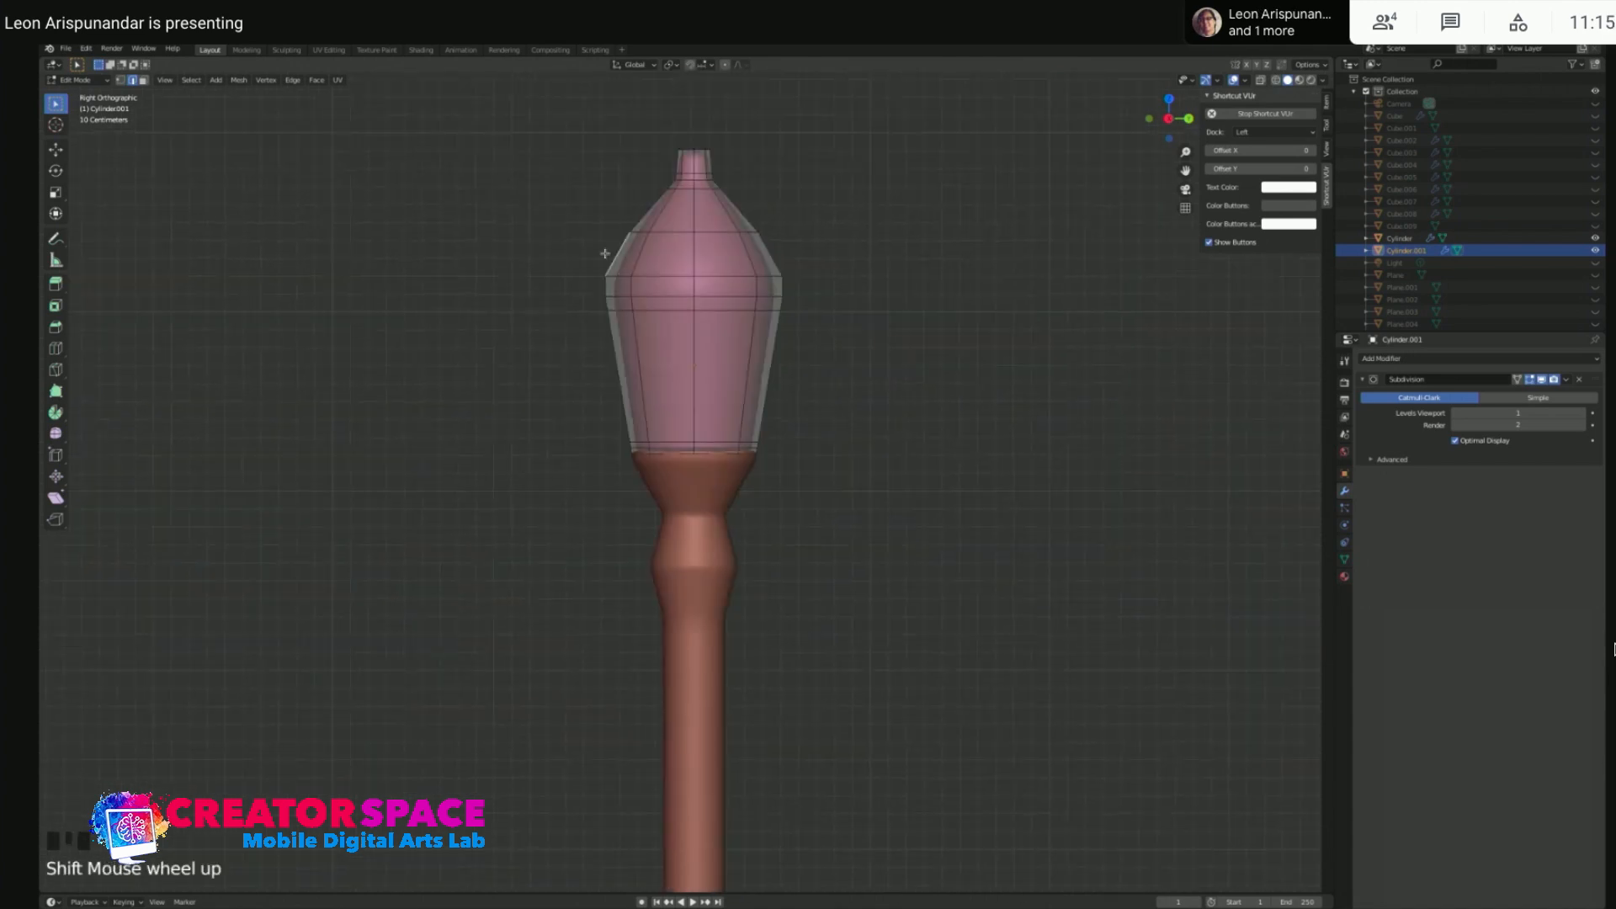
left_click(660, 230)
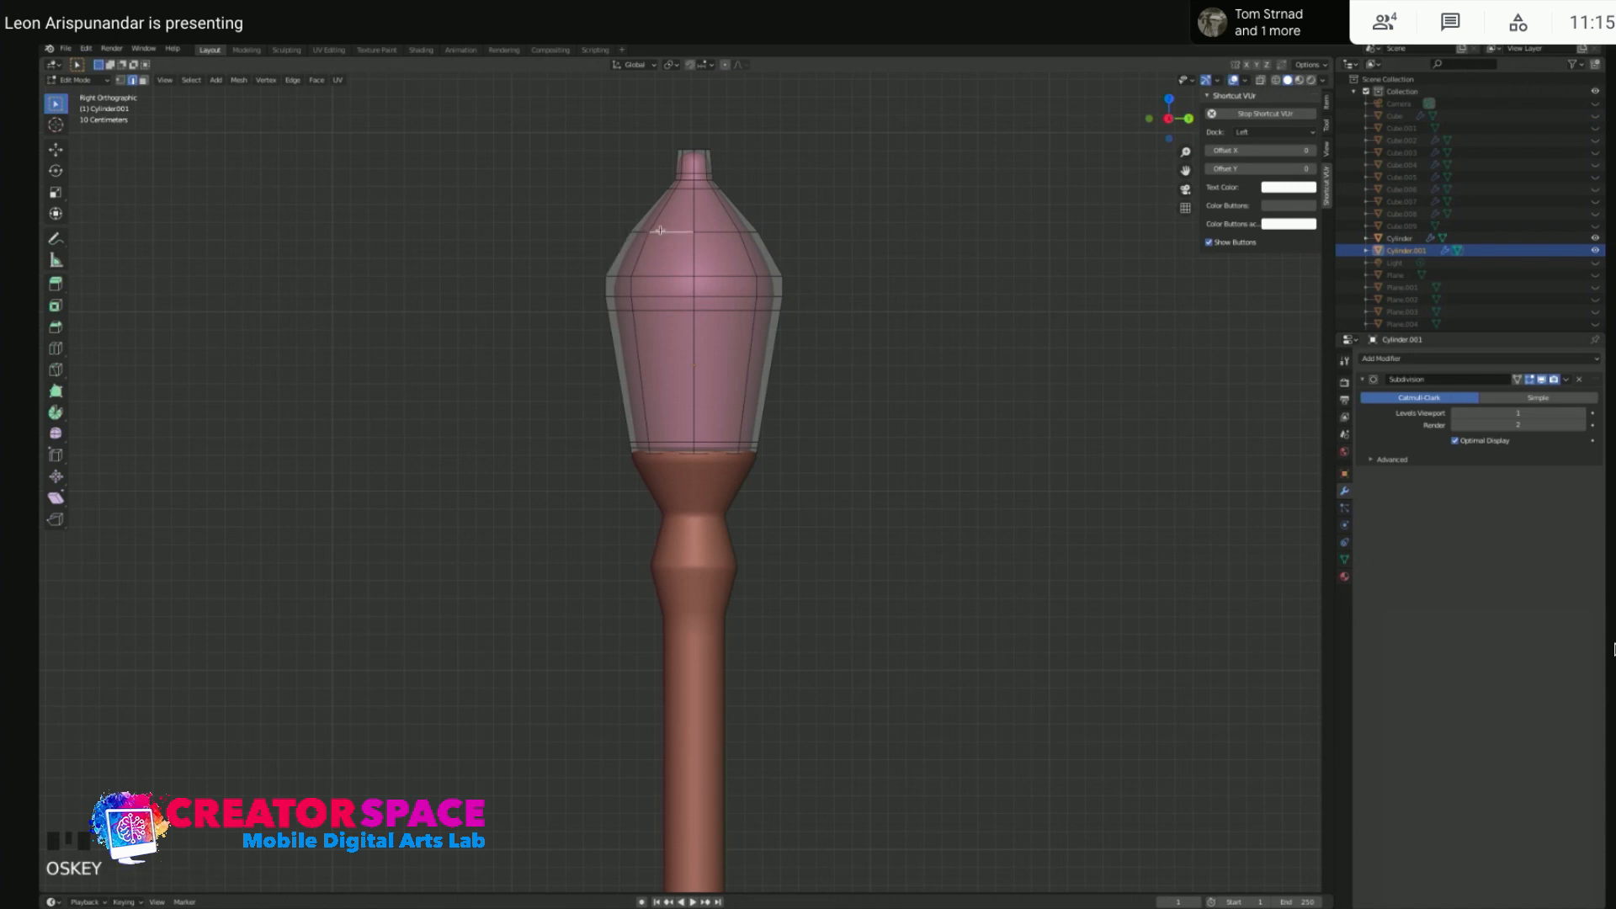
left_click(734, 230, "shift")
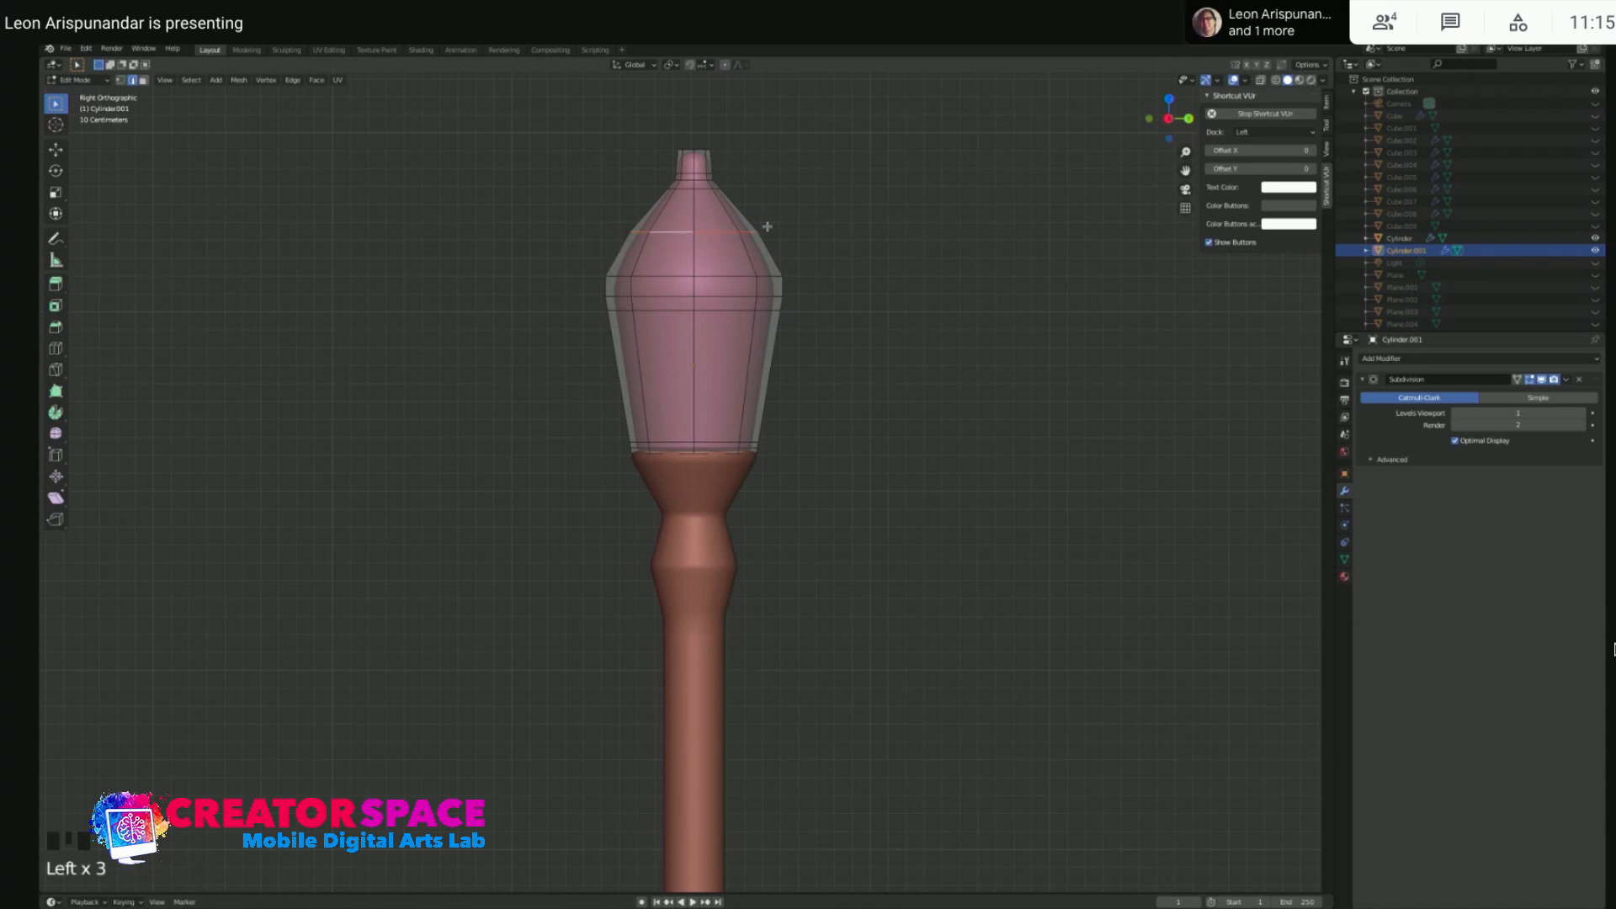
key("s")
left_click(747, 229)
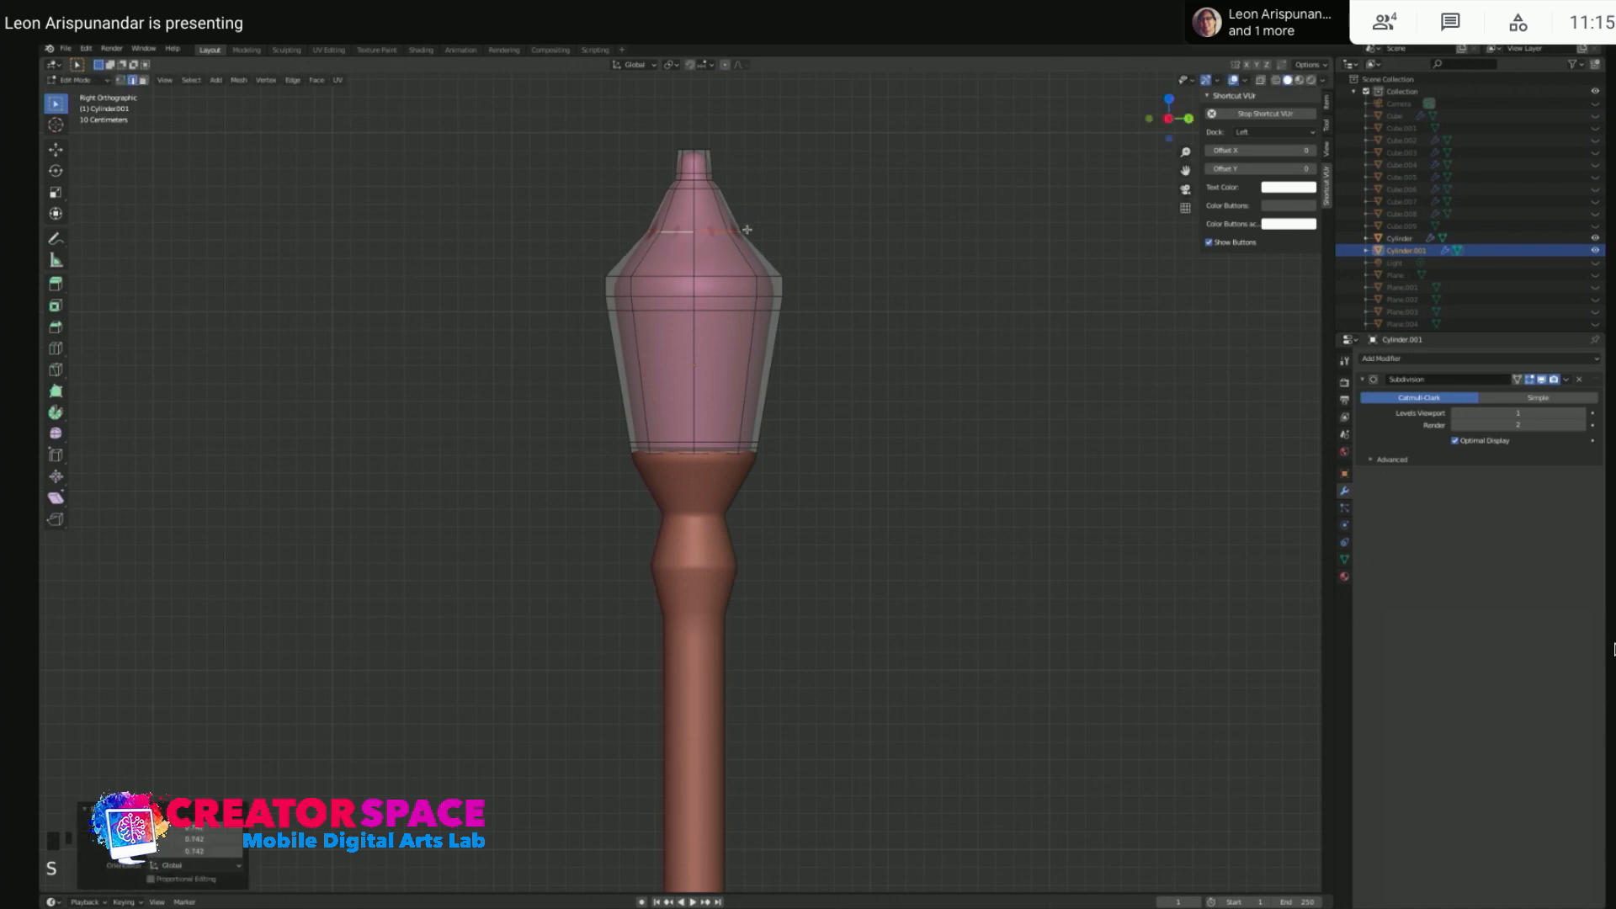
key("super")
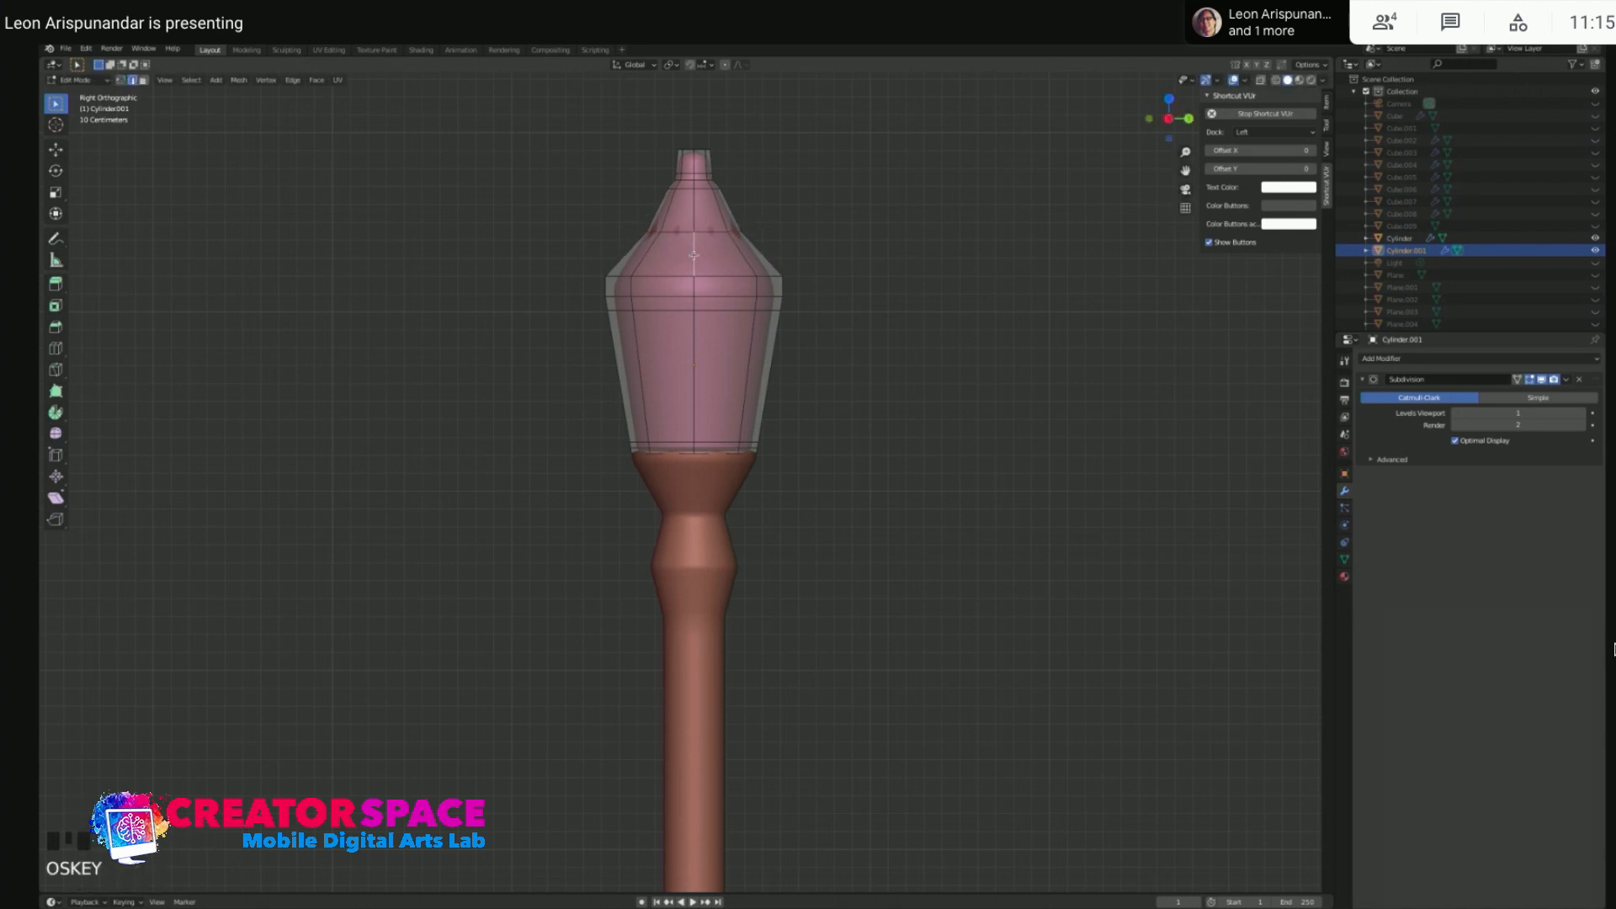
key("ctrl+r")
left_click(697, 253)
left_click(700, 252)
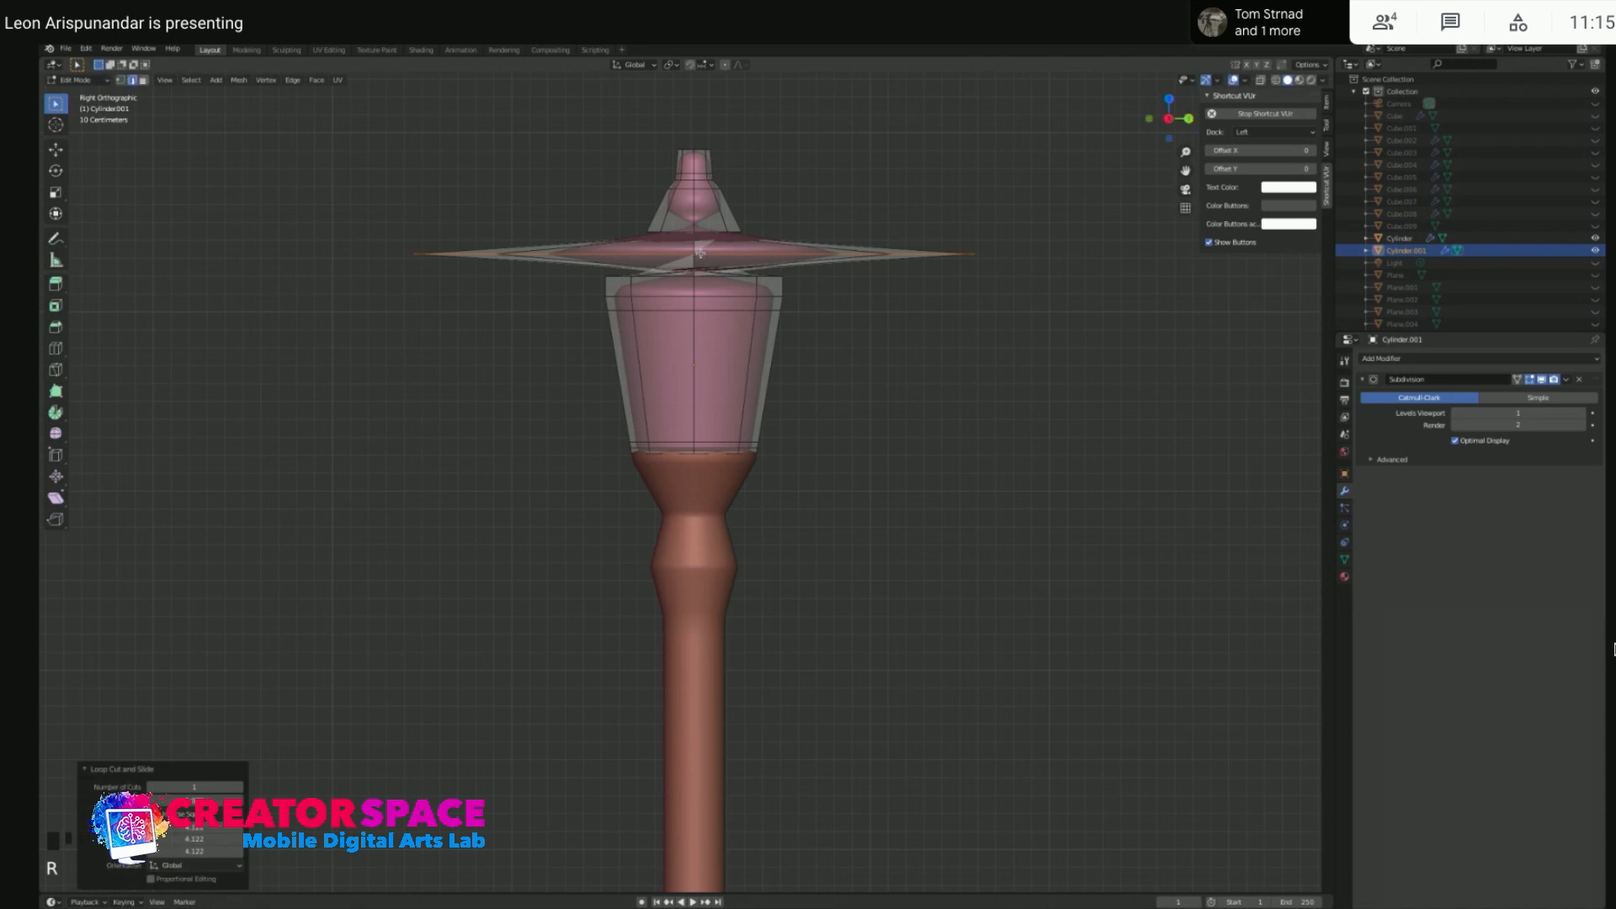
key("ctrl+z")
- Loop cut the lamp head between the narrowed loop and its widest edge, and scale the new loop outward to about 1.14
key("ctrl+r")
left_click(700, 254)
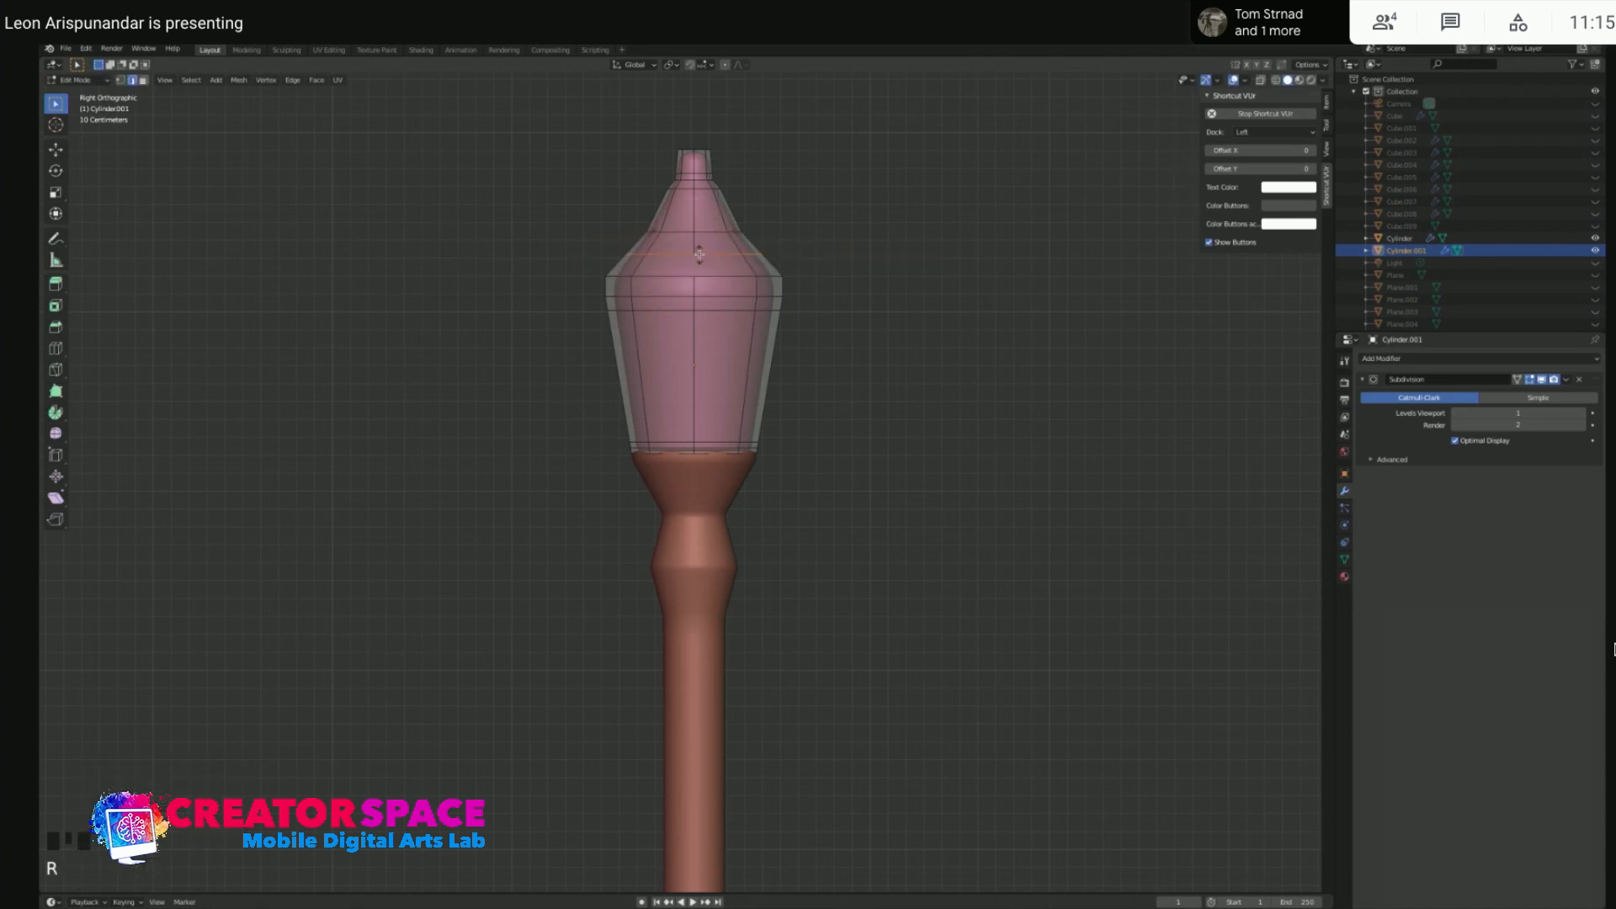
left_click(700, 254)
key("s")
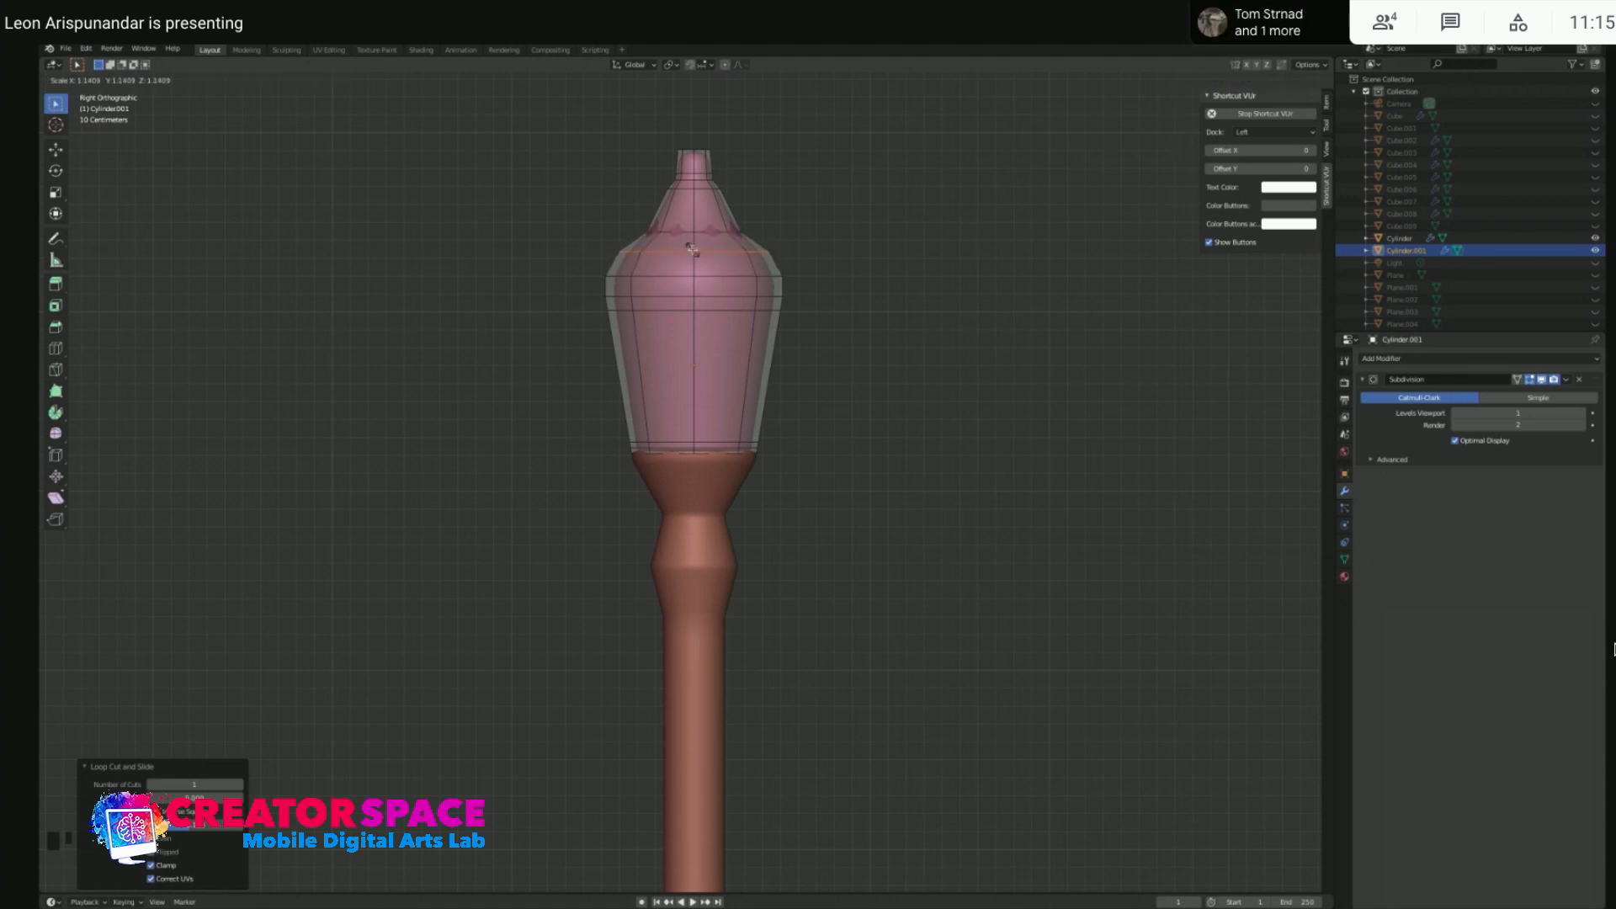
left_click(692, 249)
- Add supporting edge loops just above and just below the lamp head's bulging shoulder loop
key("g")
key("g")
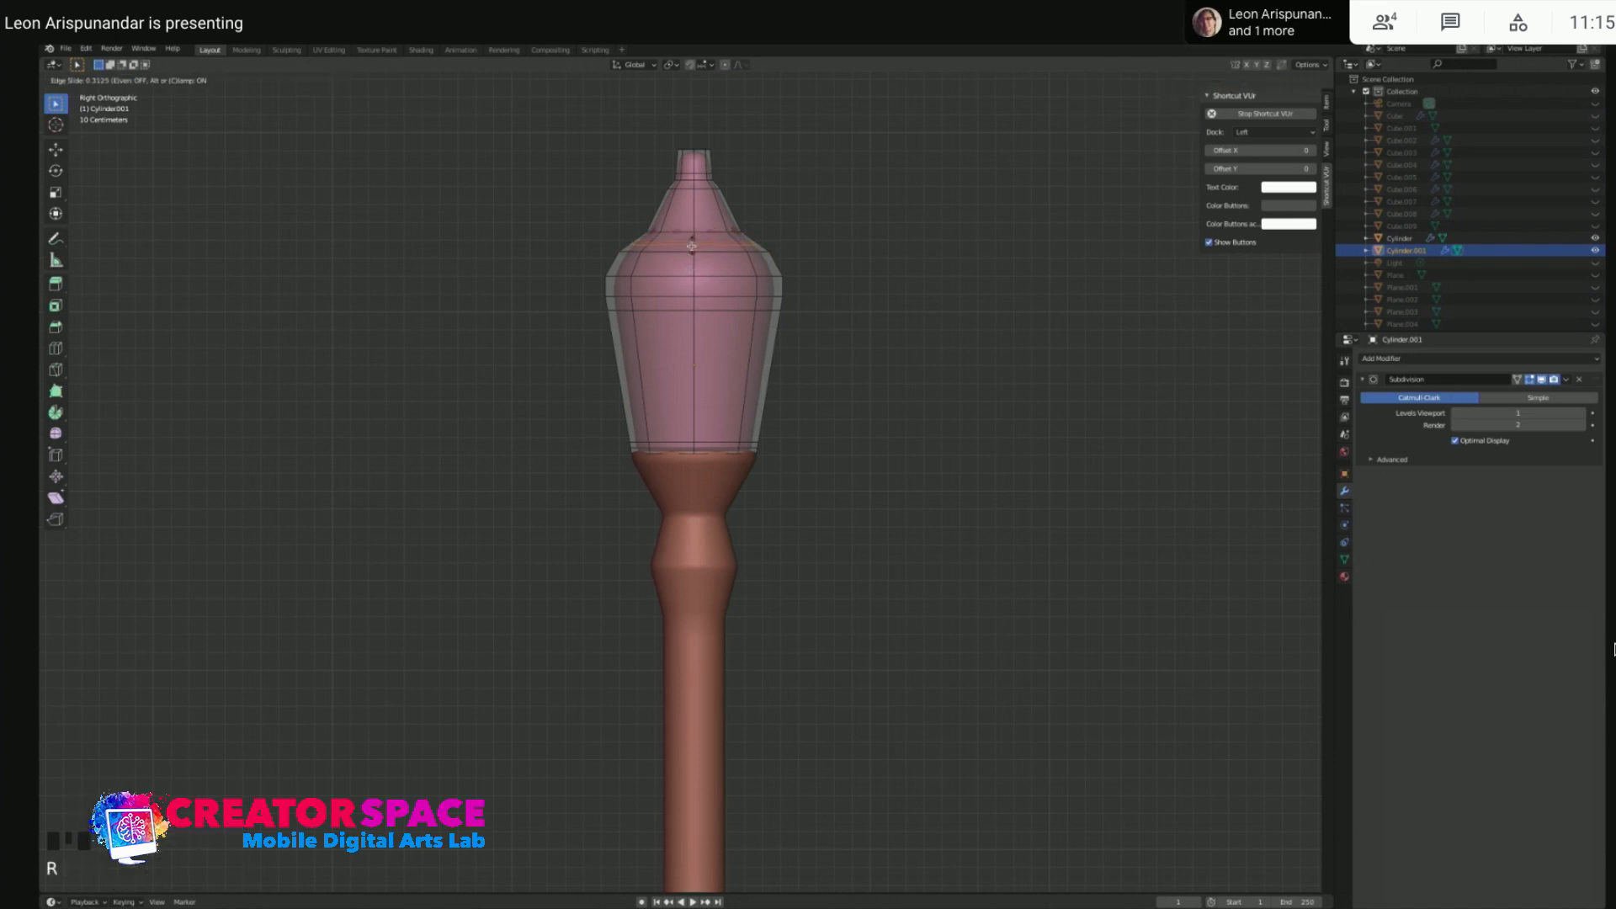
left_click(690, 244)
left_click(694, 255)
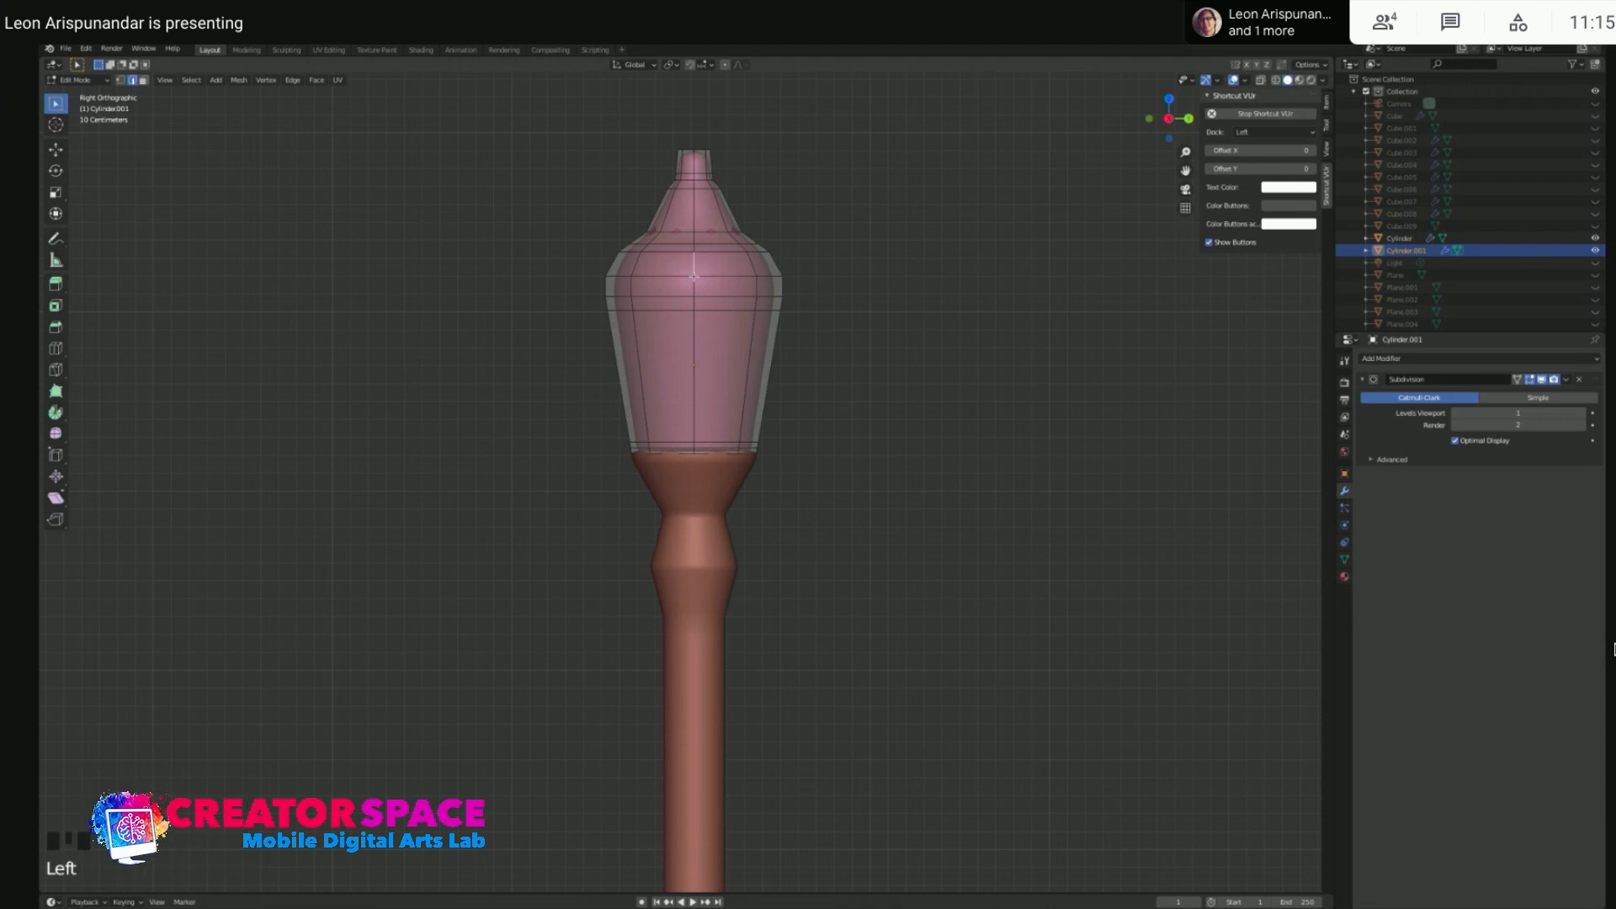
key("g")
key("g")
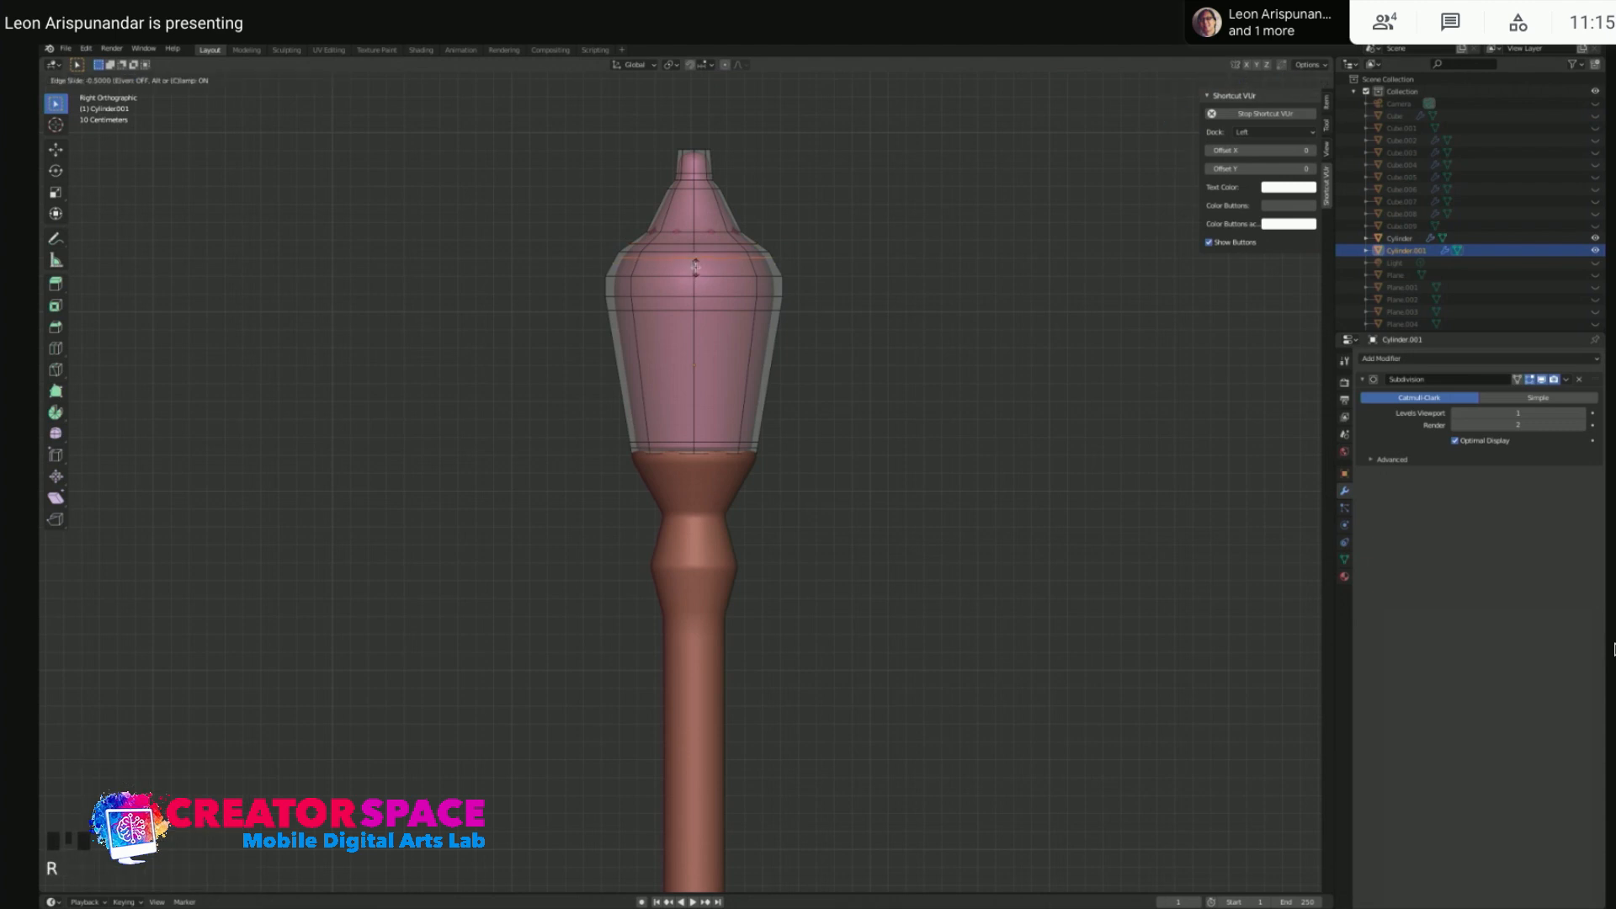
left_click(695, 268)
- Scale up the edge loop at the top of the lamp head's upper cone, leave Edit Mode and deselect the head
left_click(674, 194)
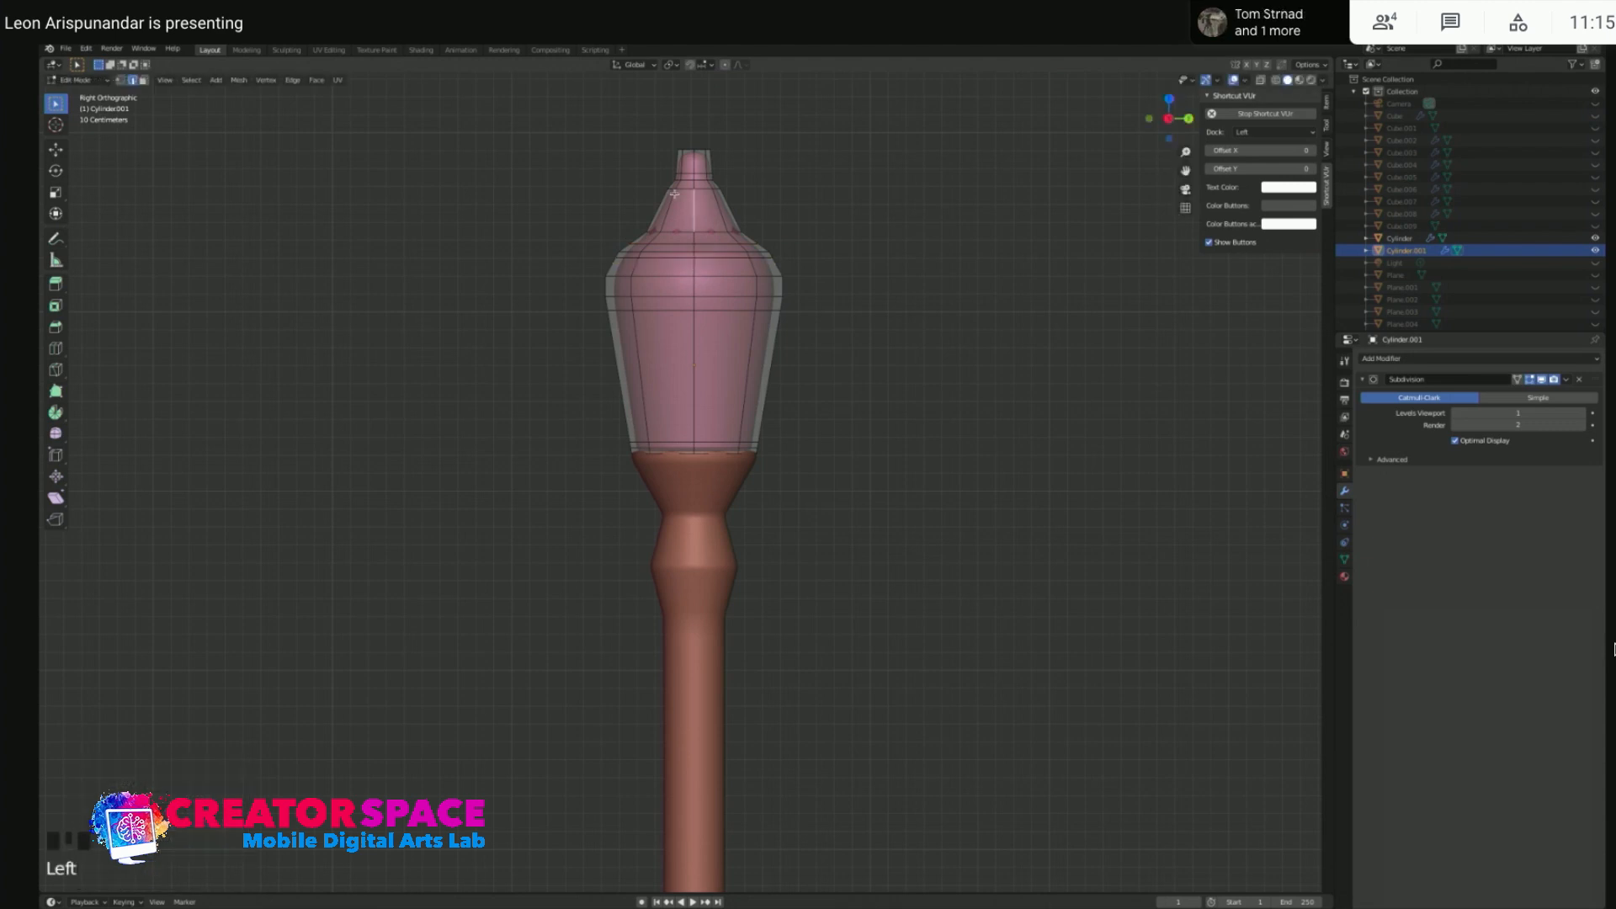
left_click(686, 192)
key("s")
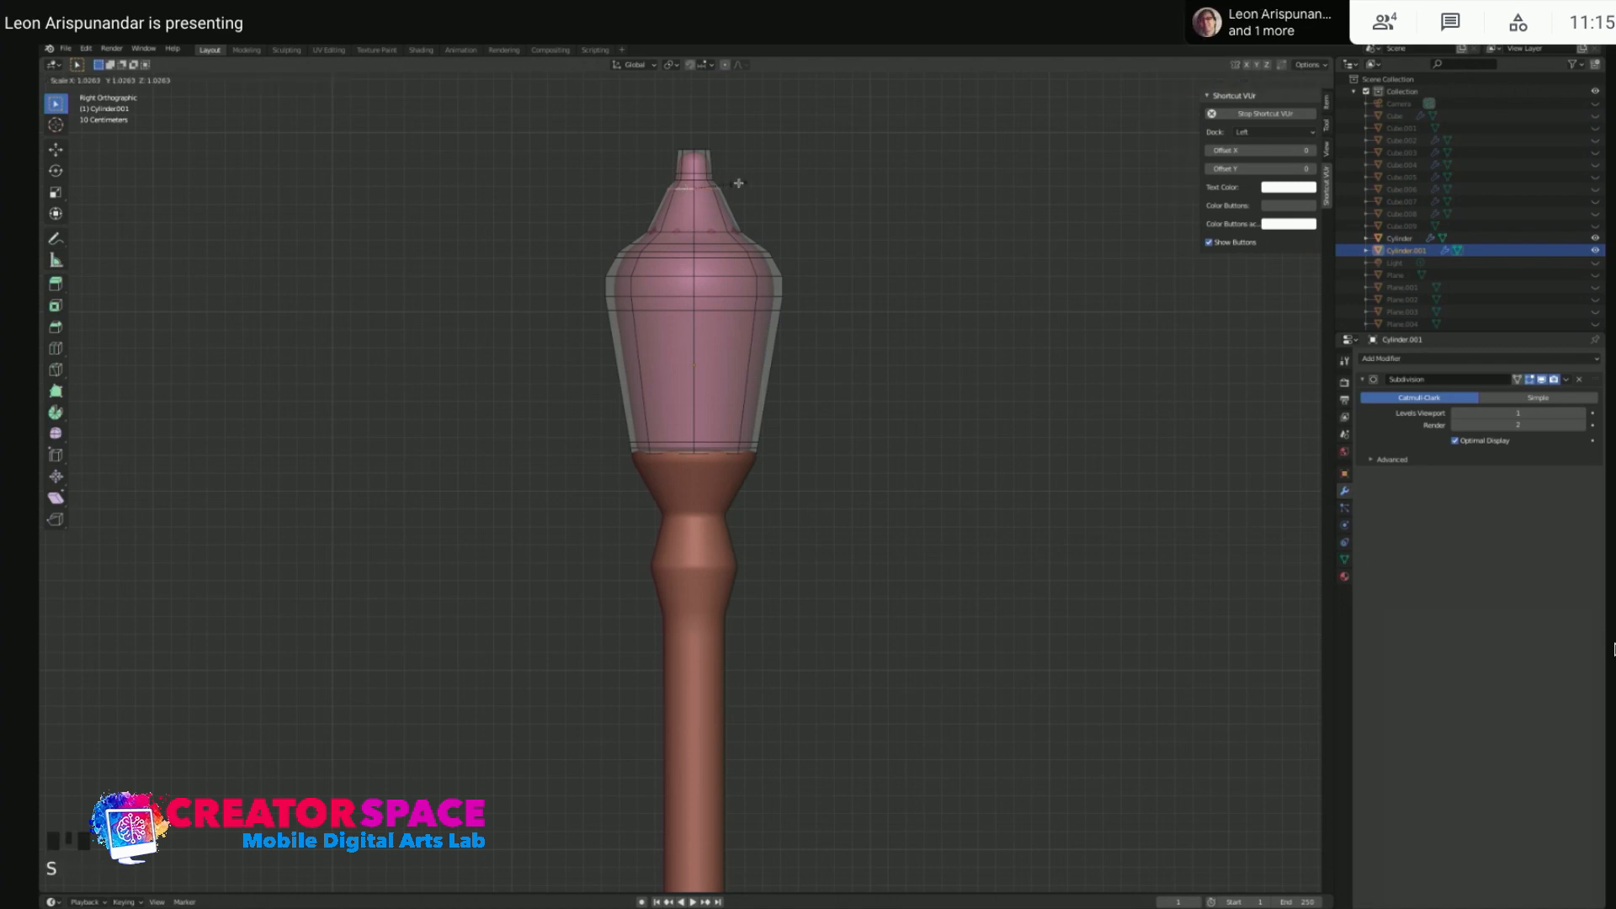
left_click(757, 179)
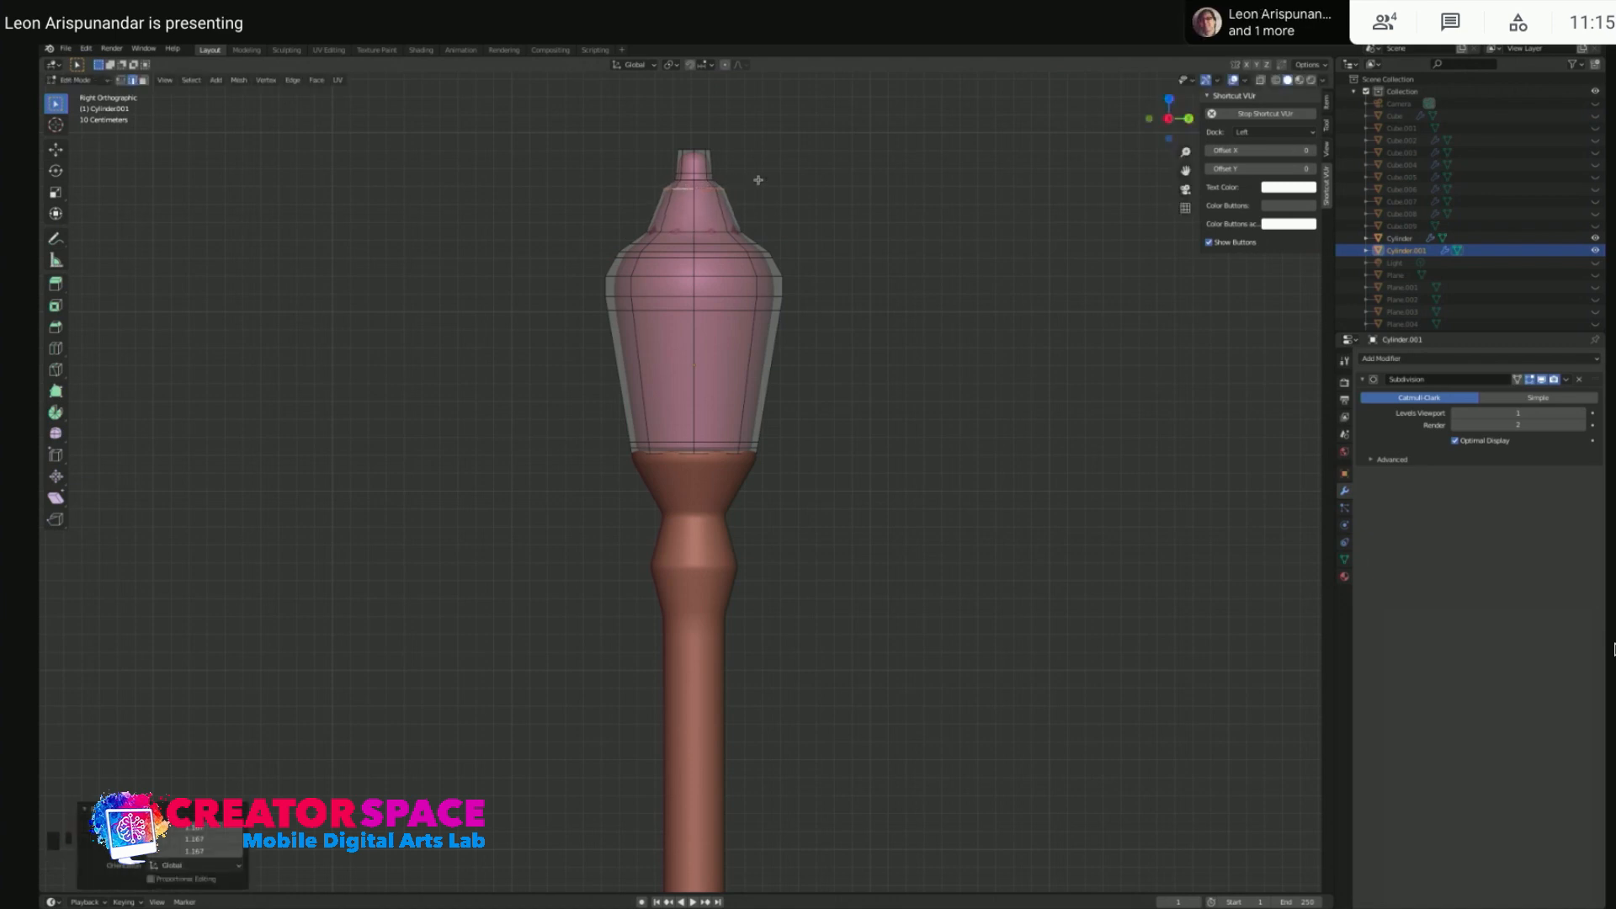
key("Tab")
left_click(833, 219)
scroll(798, 345, "down", 3)
mouse_move(798, 345)
middle_mouse_down()
mouse_move(771, 355)
mouse_move(785, 354)
middle_mouse_up()
scroll(784, 353, "down", 4)
scroll(611, 478, "up", 2)
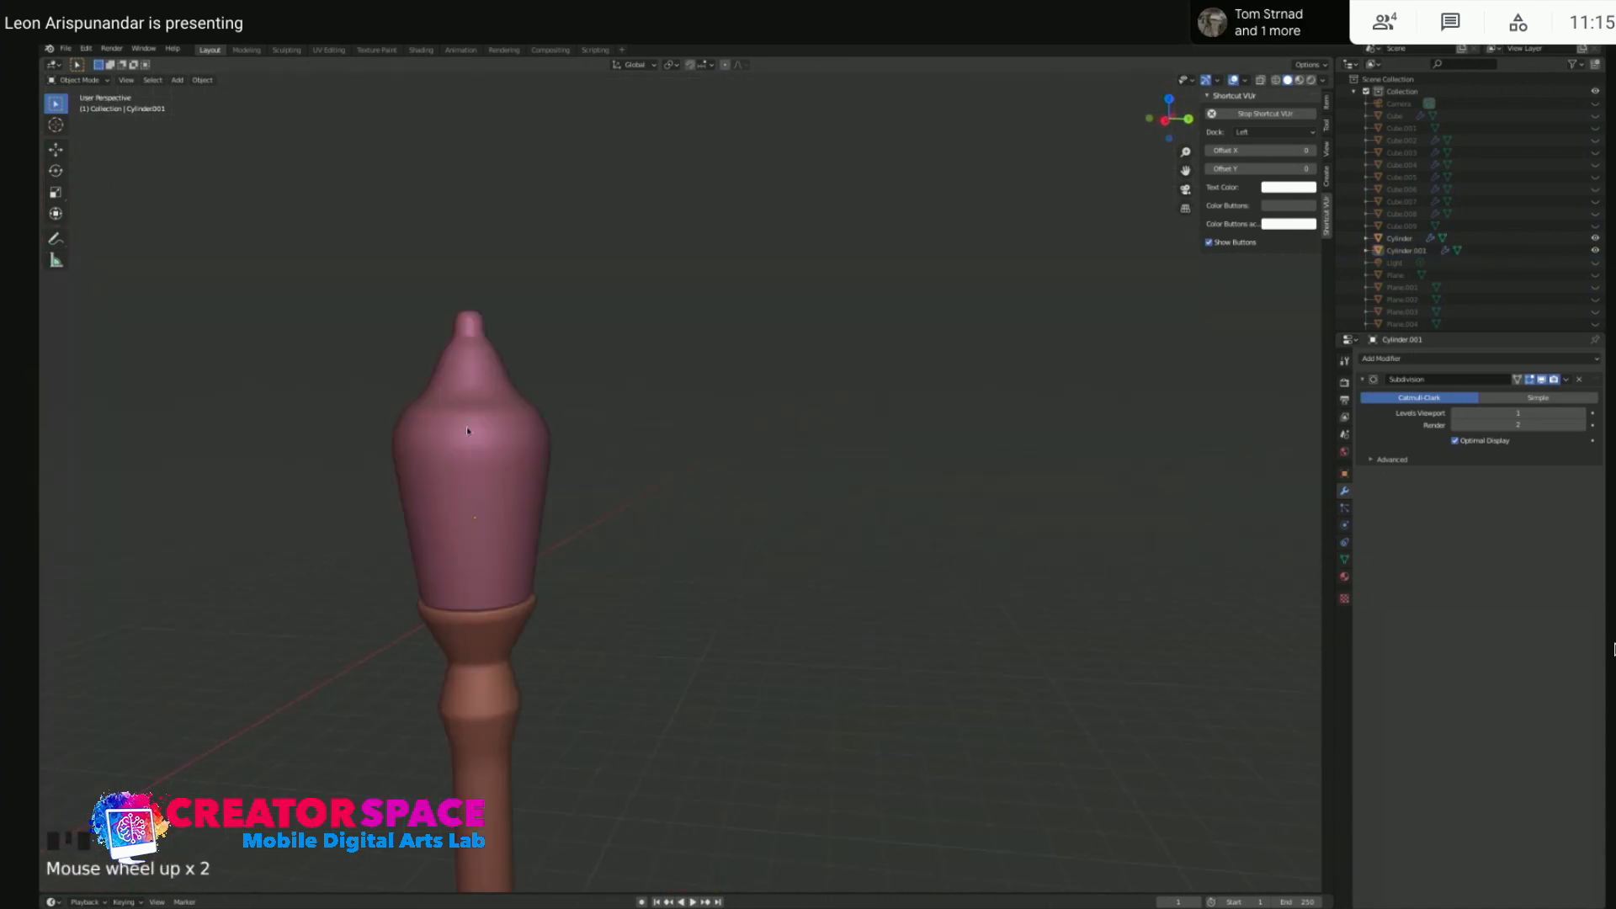
- Reopen the lamp head in Edit Mode from the right view and box-select the vertices around its shoulder
left_click(488, 434)
key("Tab")
key("KP_3")
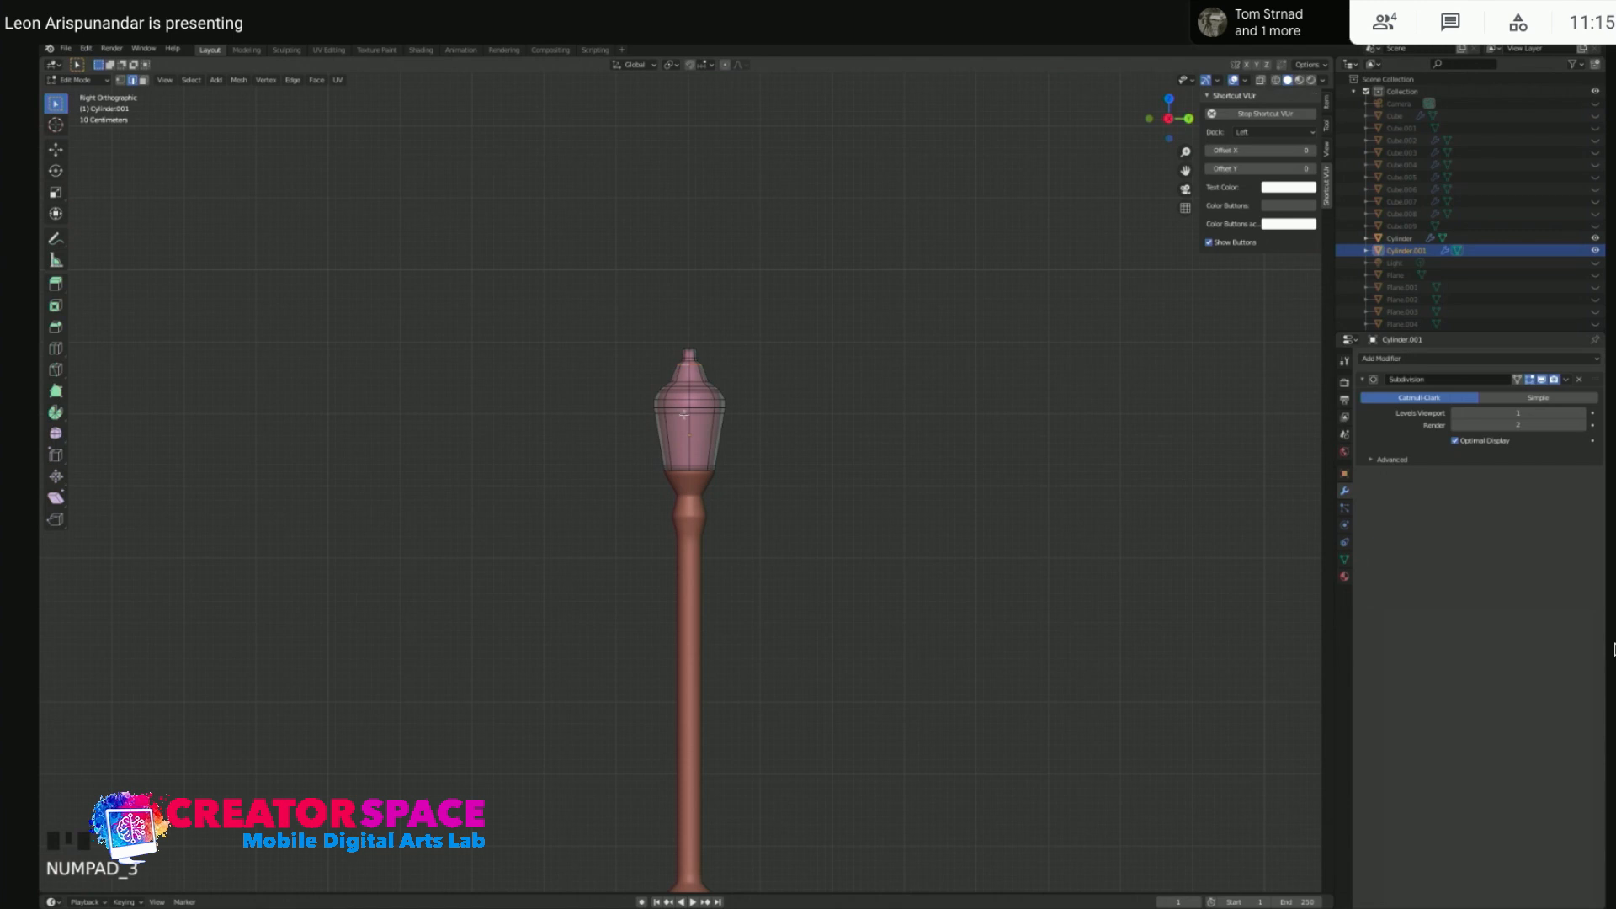
scroll(684, 414, "up", 3)
left_click_drag(614, 308, 758, 387)
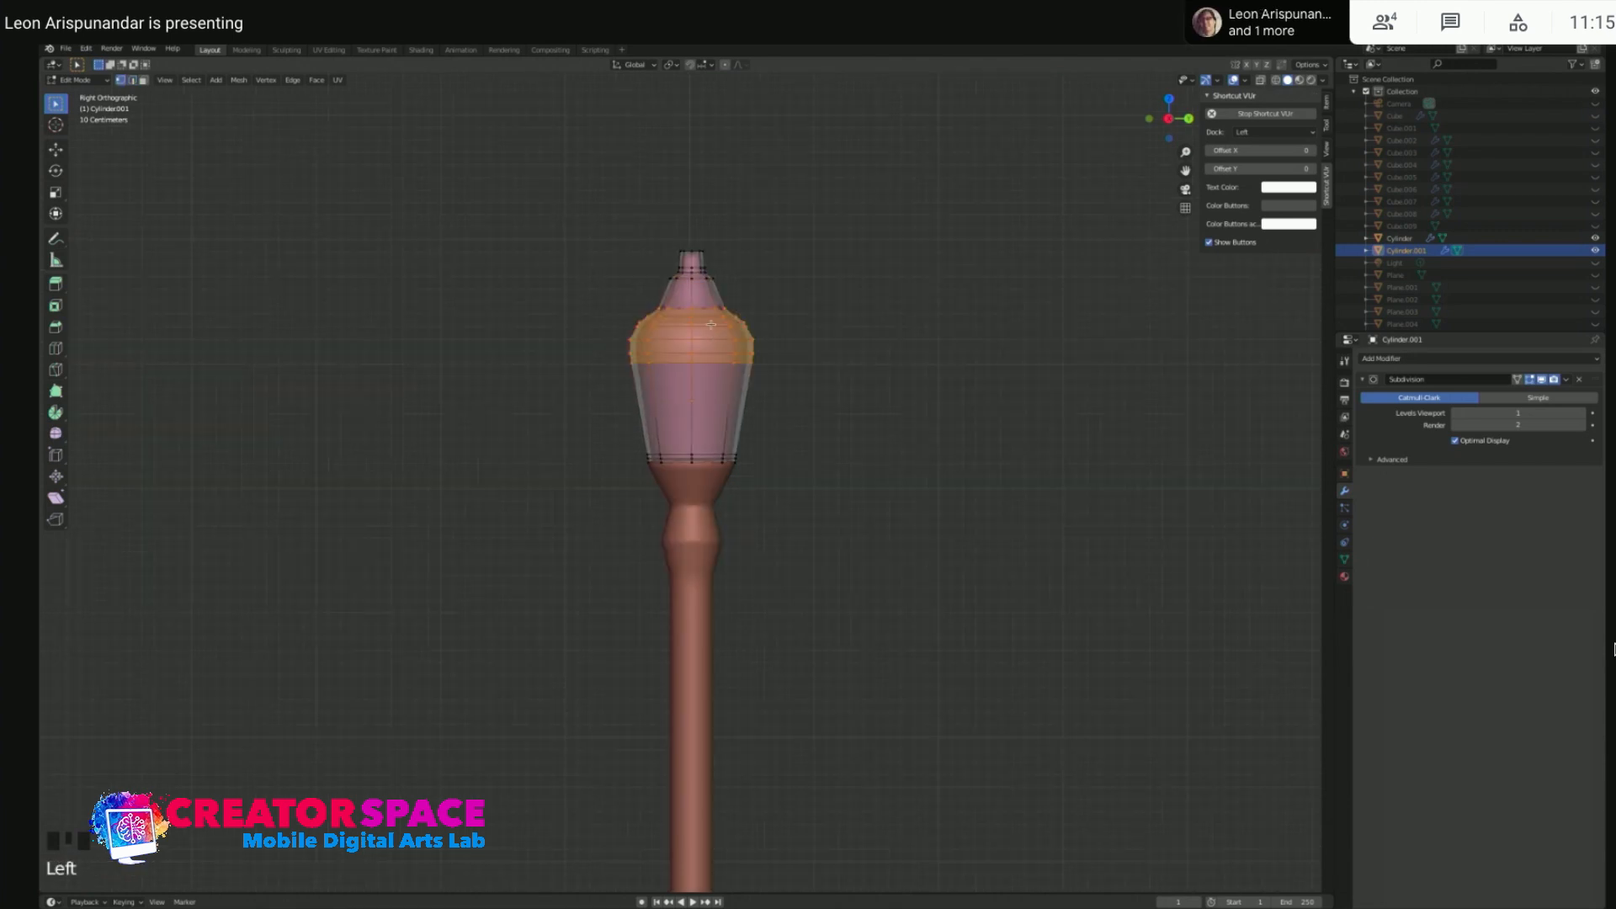
- Try to slide the selected shoulder vertices down along the lamp head and undo it
key("g")
key("g")
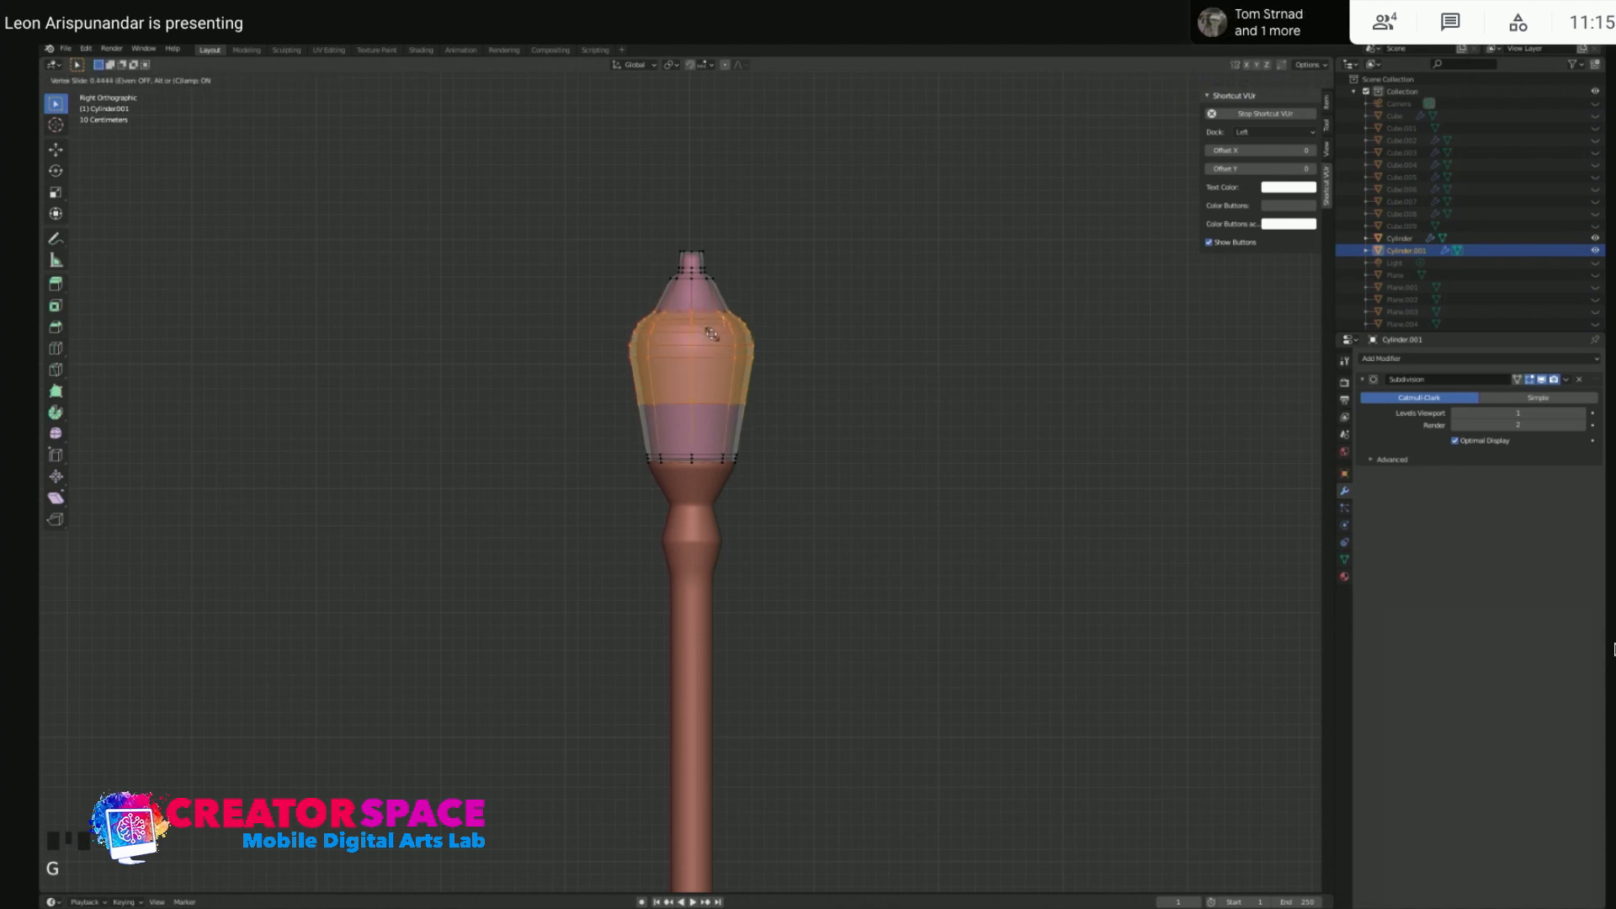
left_click(713, 337)
left_click(805, 347)
key("ctrl+z")
key("ctrl+z")
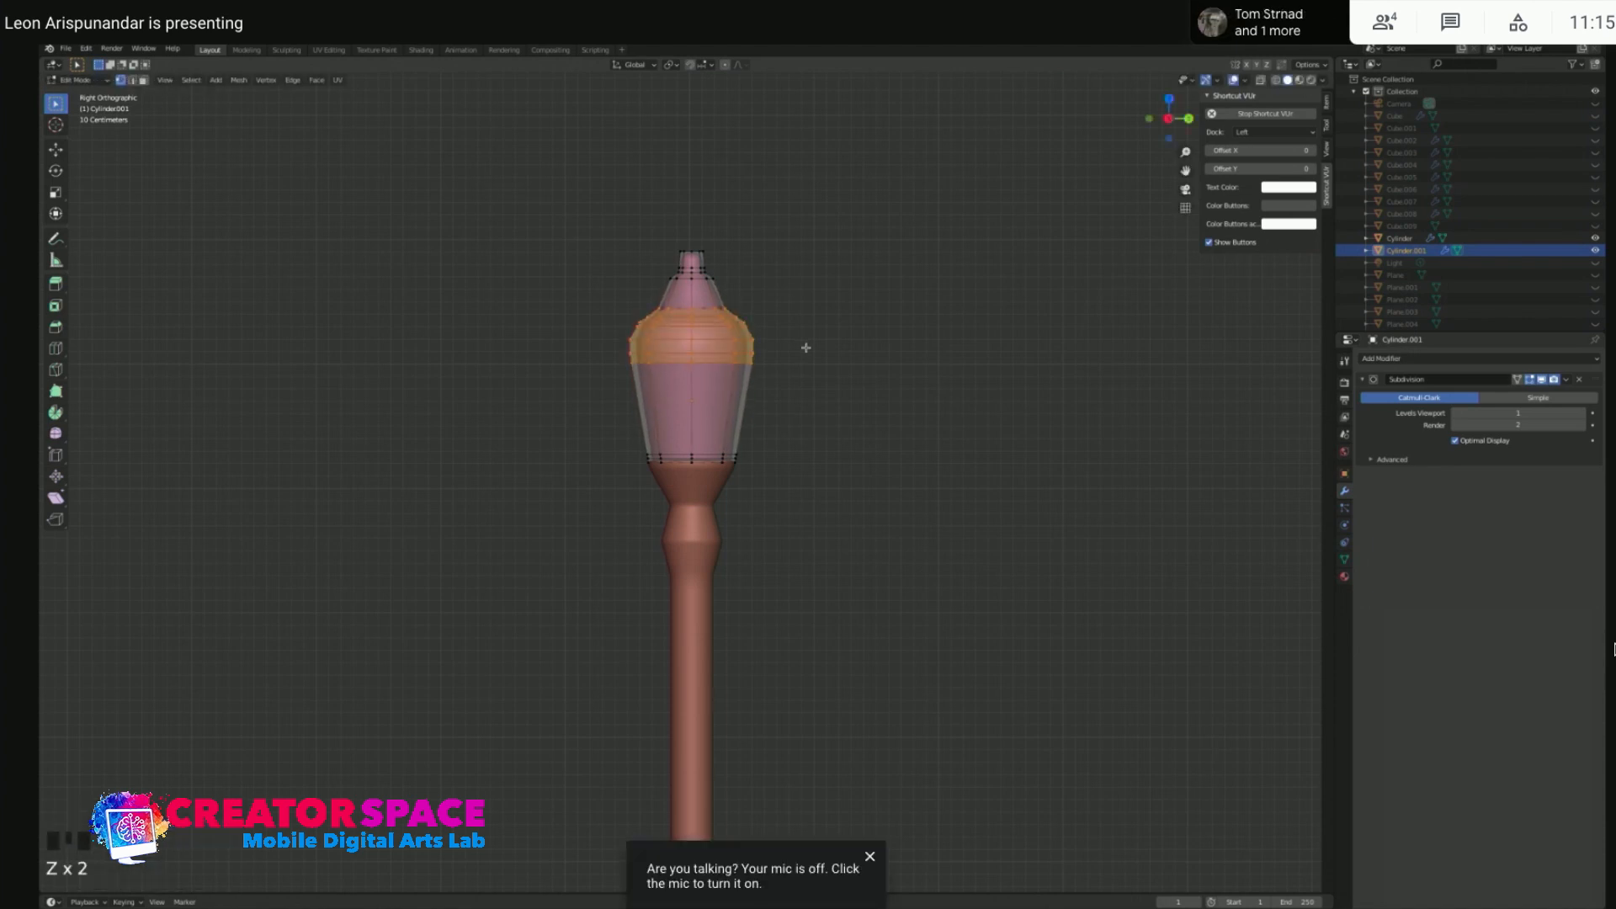
- Turn on X-ray, reselect the lamp head's shoulder vertices all the way through, slide them downward and leave Edit Mode
key("alt+z")
left_click(614, 305)
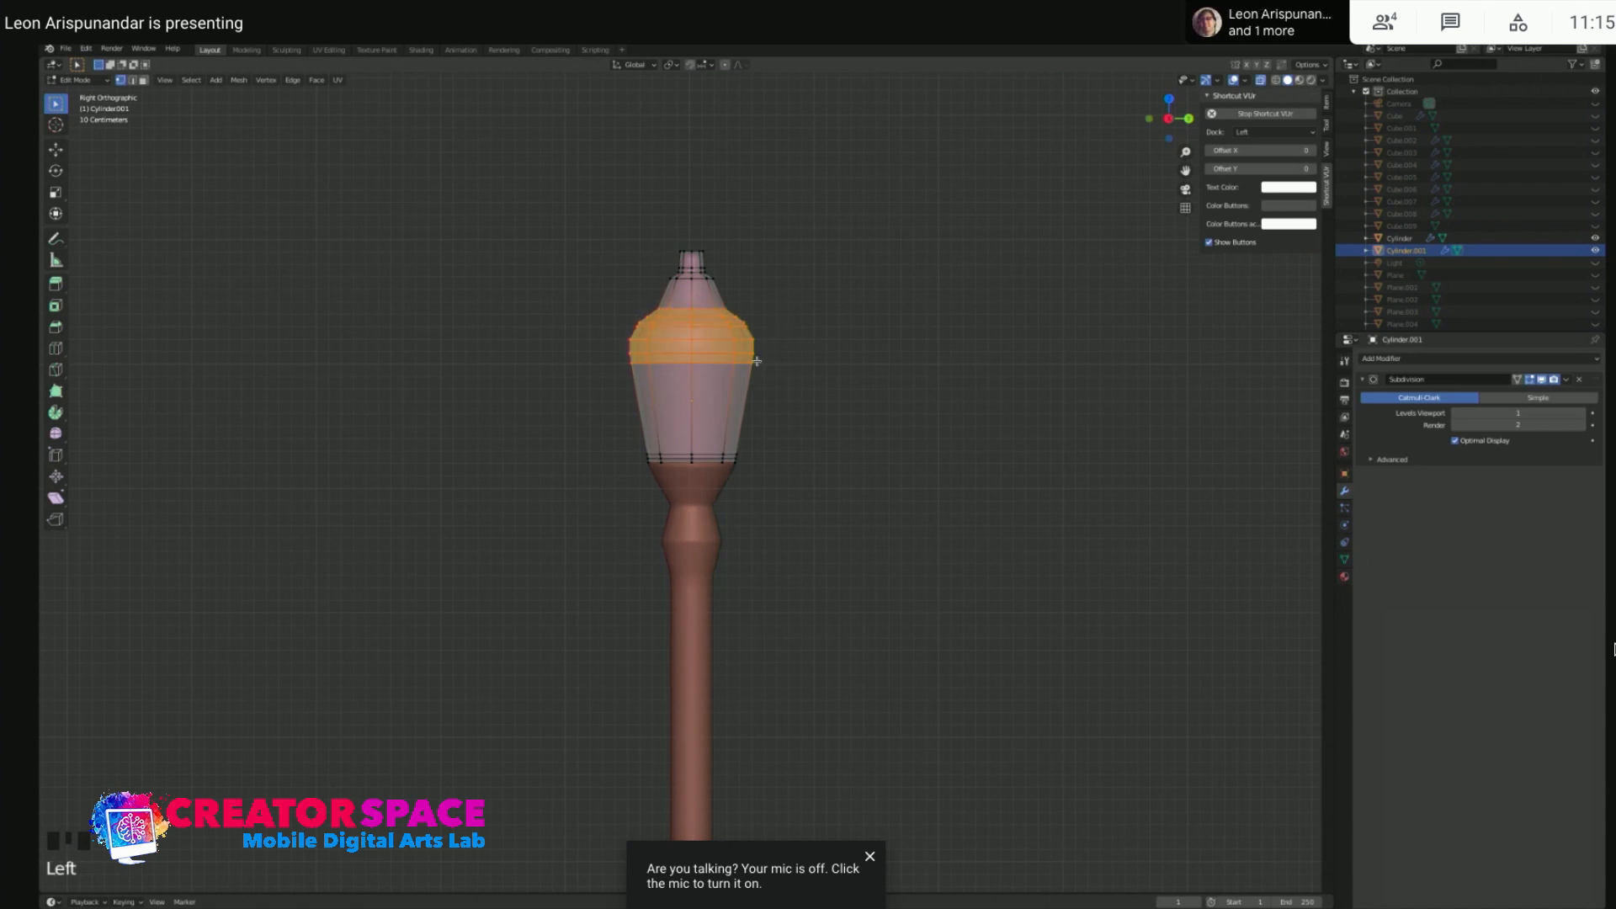
key("g")
key("g")
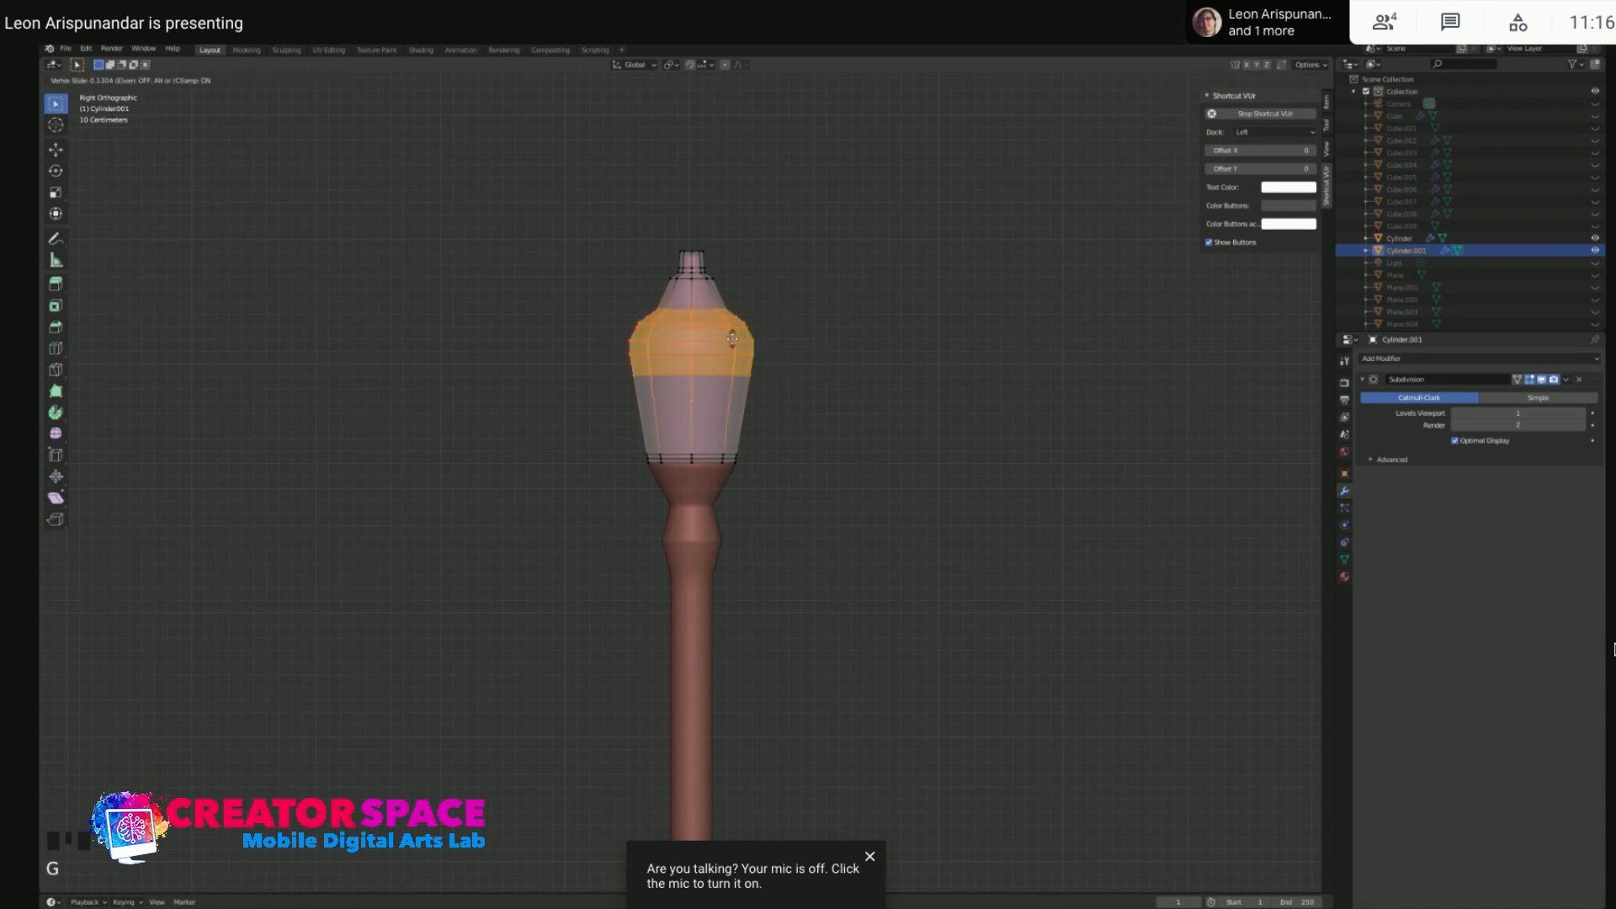
left_click(730, 342)
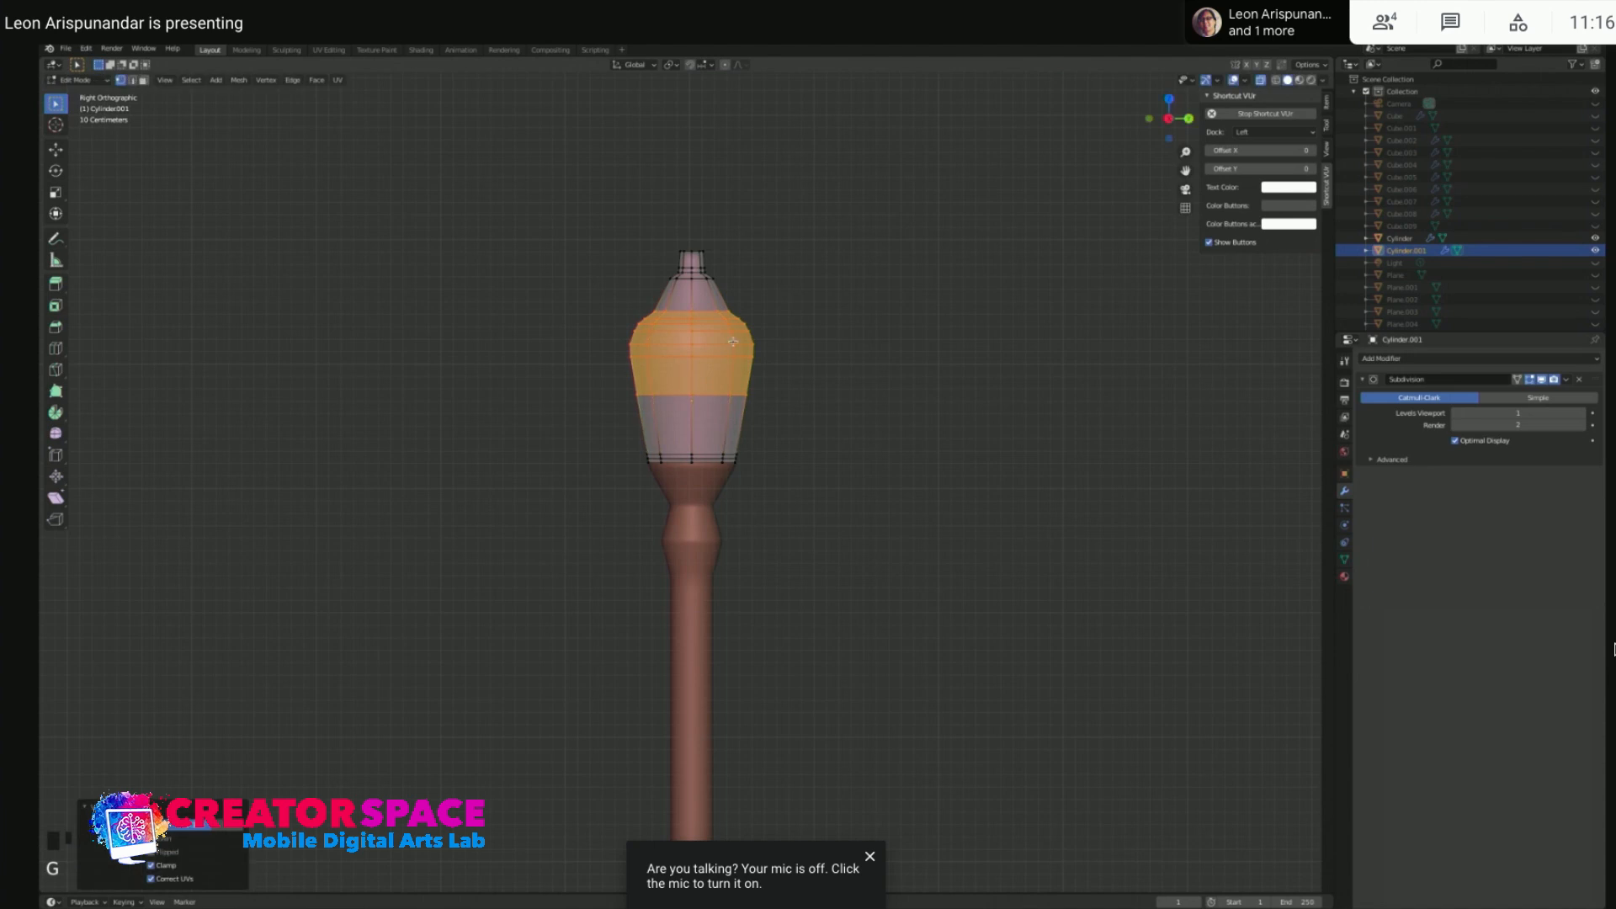
key("Tab")
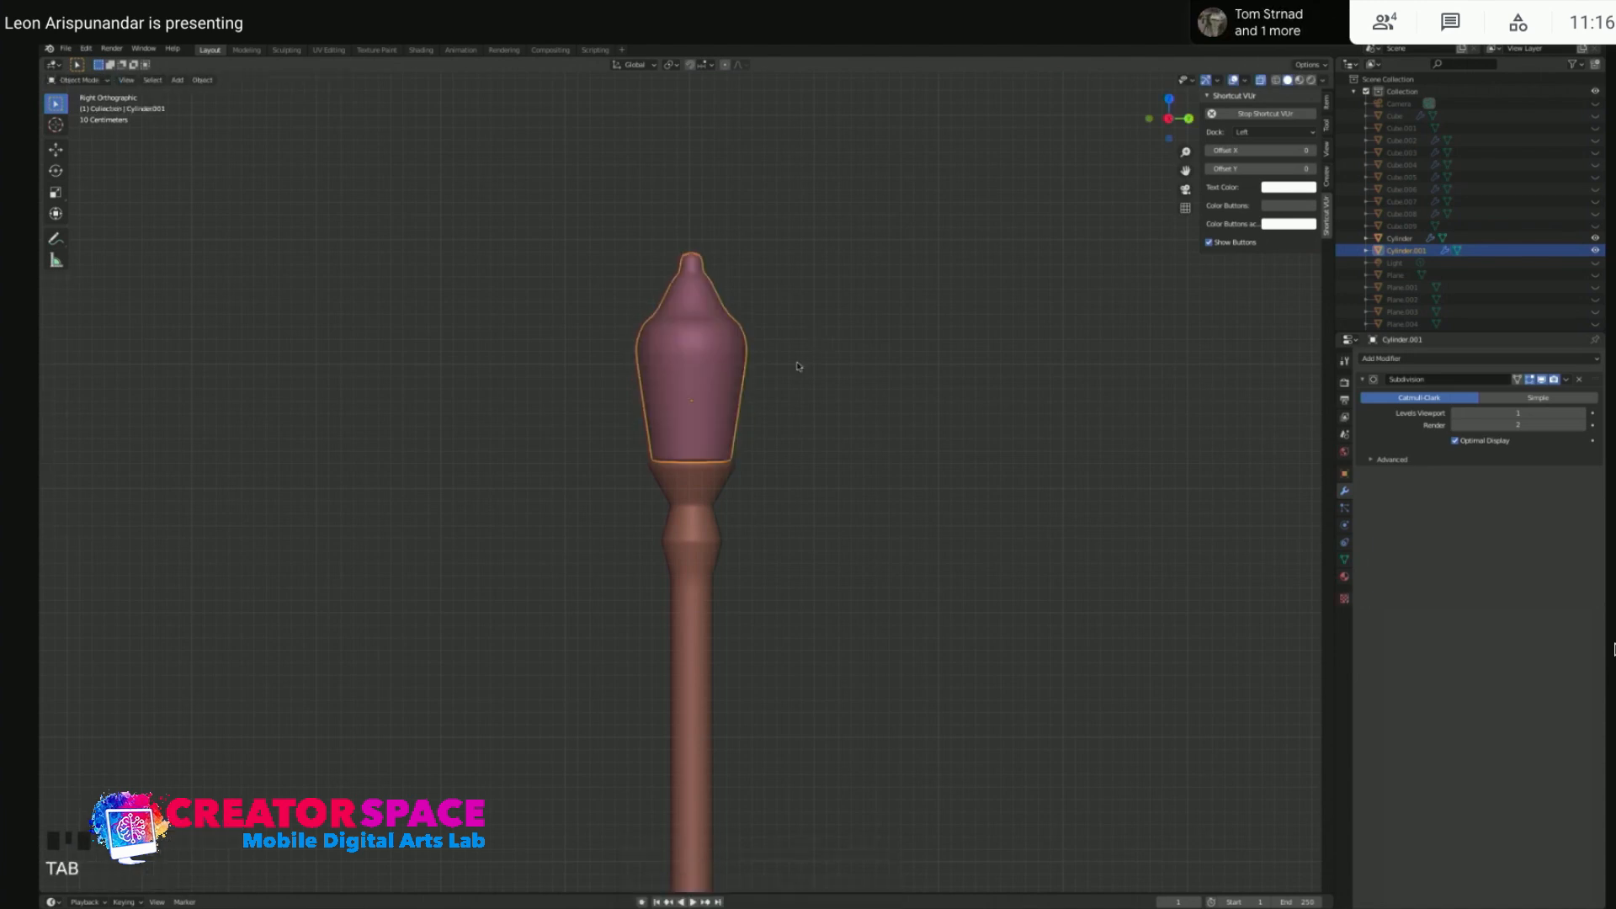
- Add an edge loop near the top of the lamp head's narrow tip to sharpen it, leave Edit Mode and deselect the head
scroll(699, 254, "up", 1)
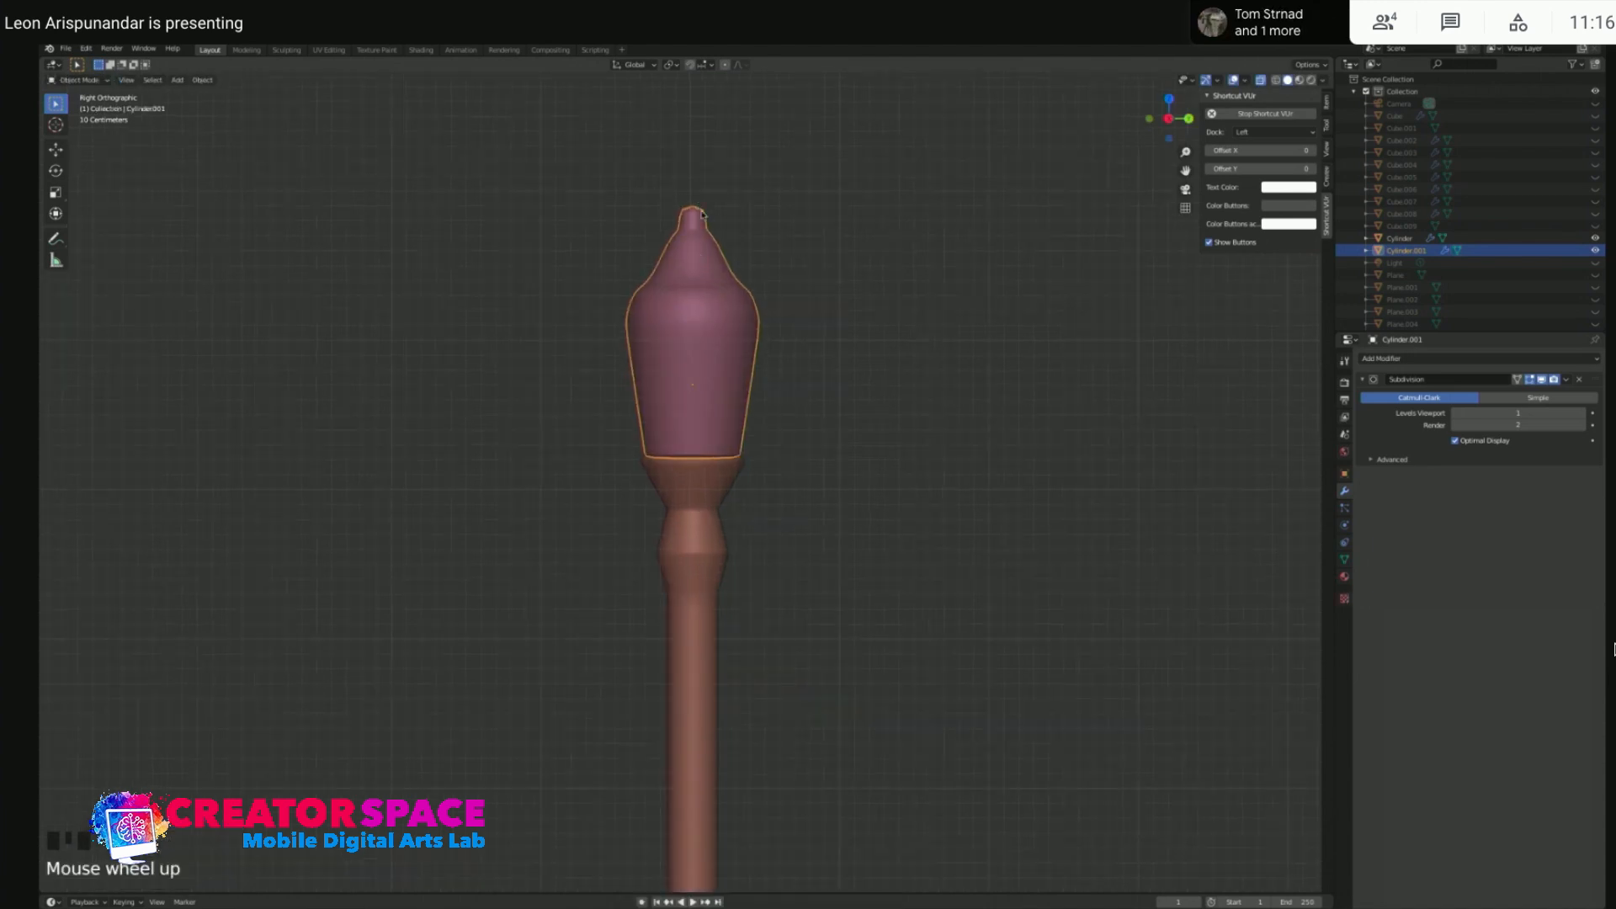
key("Tab")
key("2")
key("ctrl+r")
left_click(694, 216)
key("Tab")
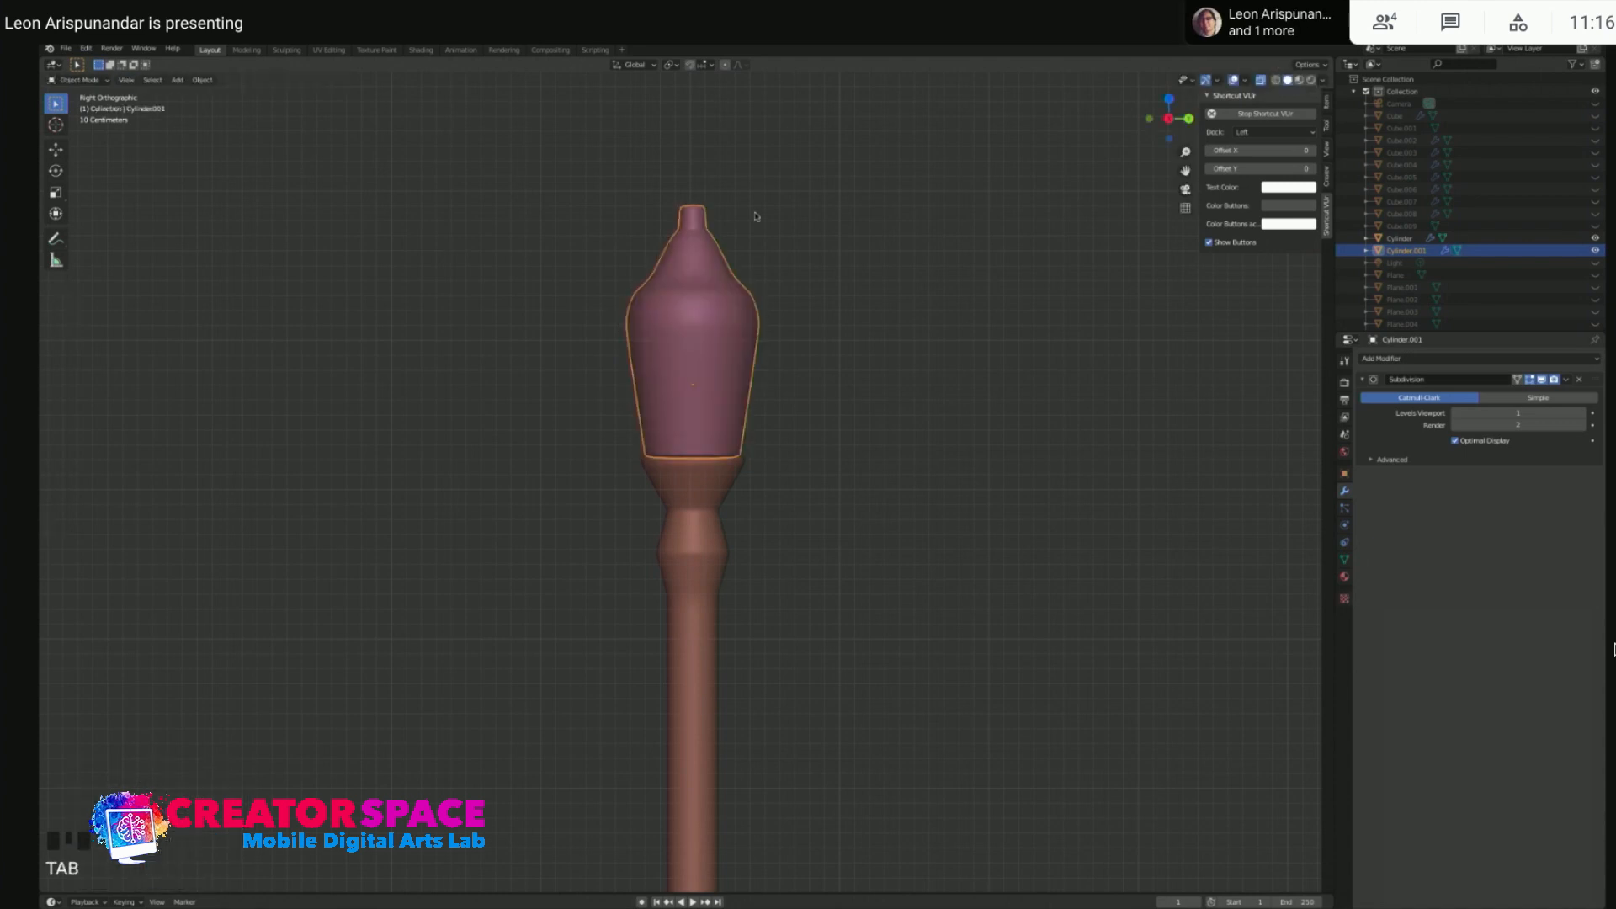
left_click(801, 310)
scroll(817, 331, "down", 4)
scroll(817, 332, "down", 1)
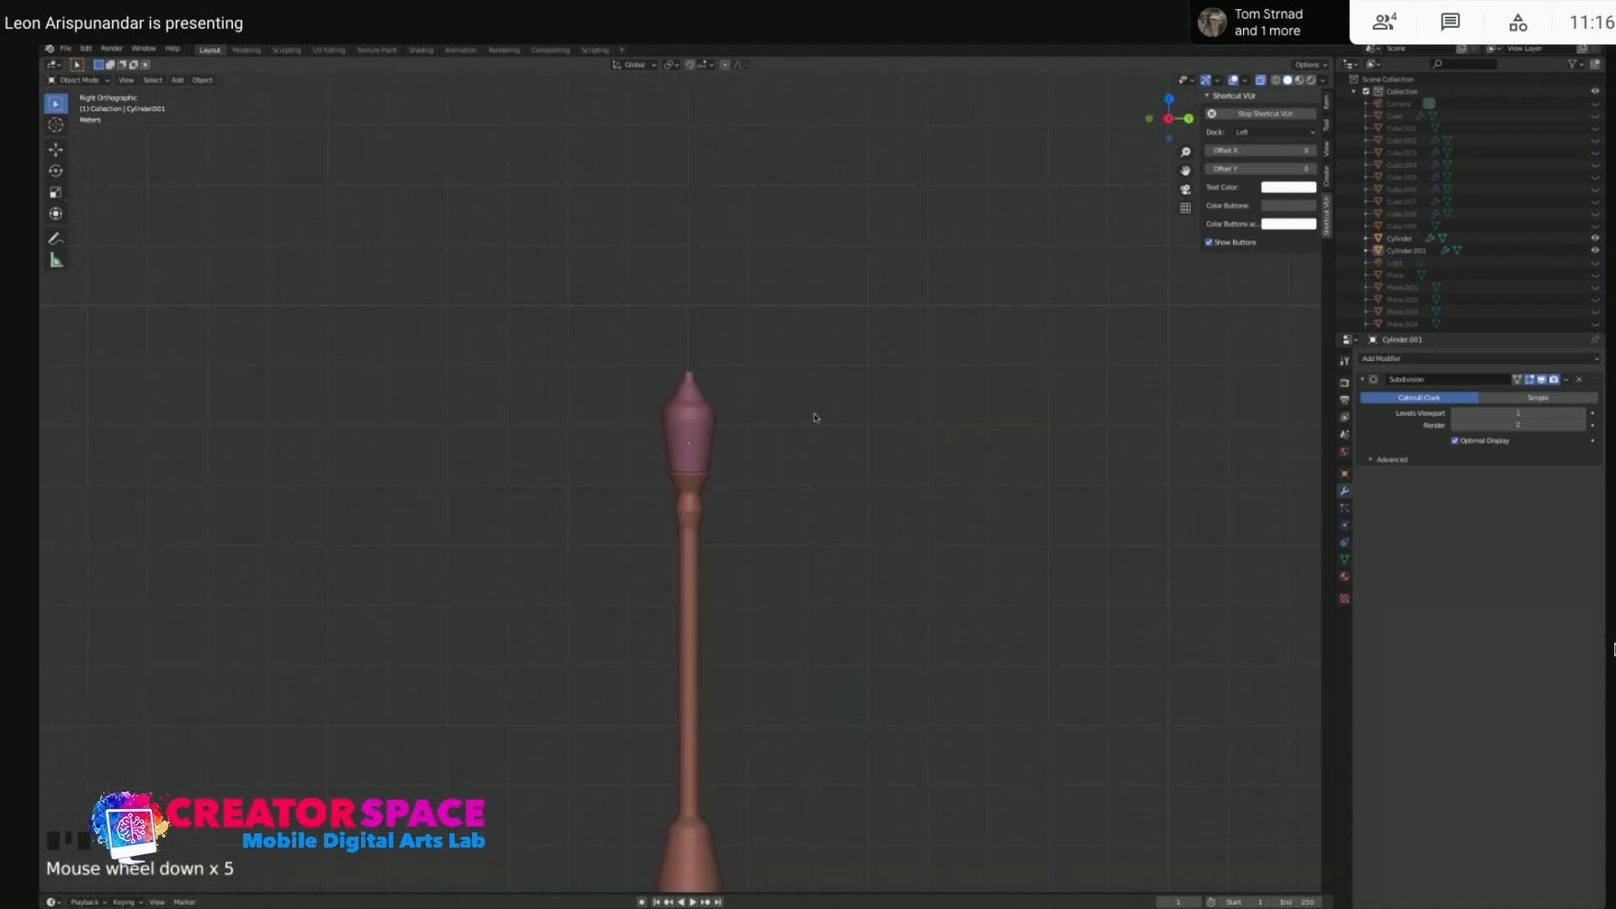
- Select the vertices of the lamp head's shoulder band in Edit Mode and scale them up to about 1.14
scroll(804, 426, "up", 2)
left_click(692, 349)
key("Tab")
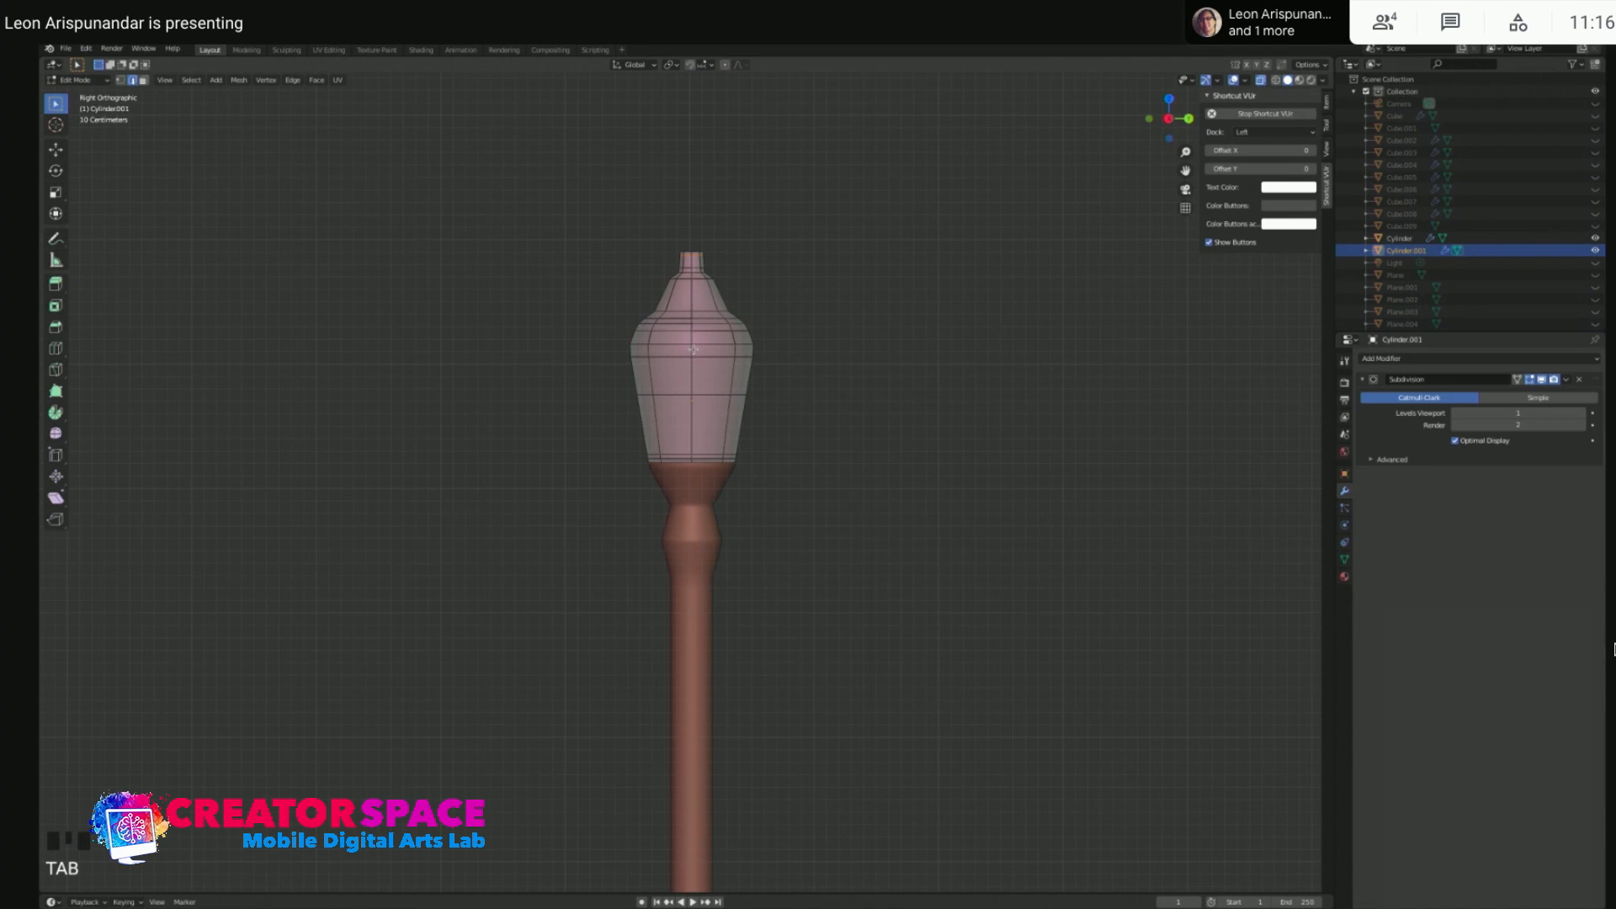
key("1")
left_click_drag(614, 318, 800, 382)
left_click_drag(577, 287, 799, 334)
key("s")
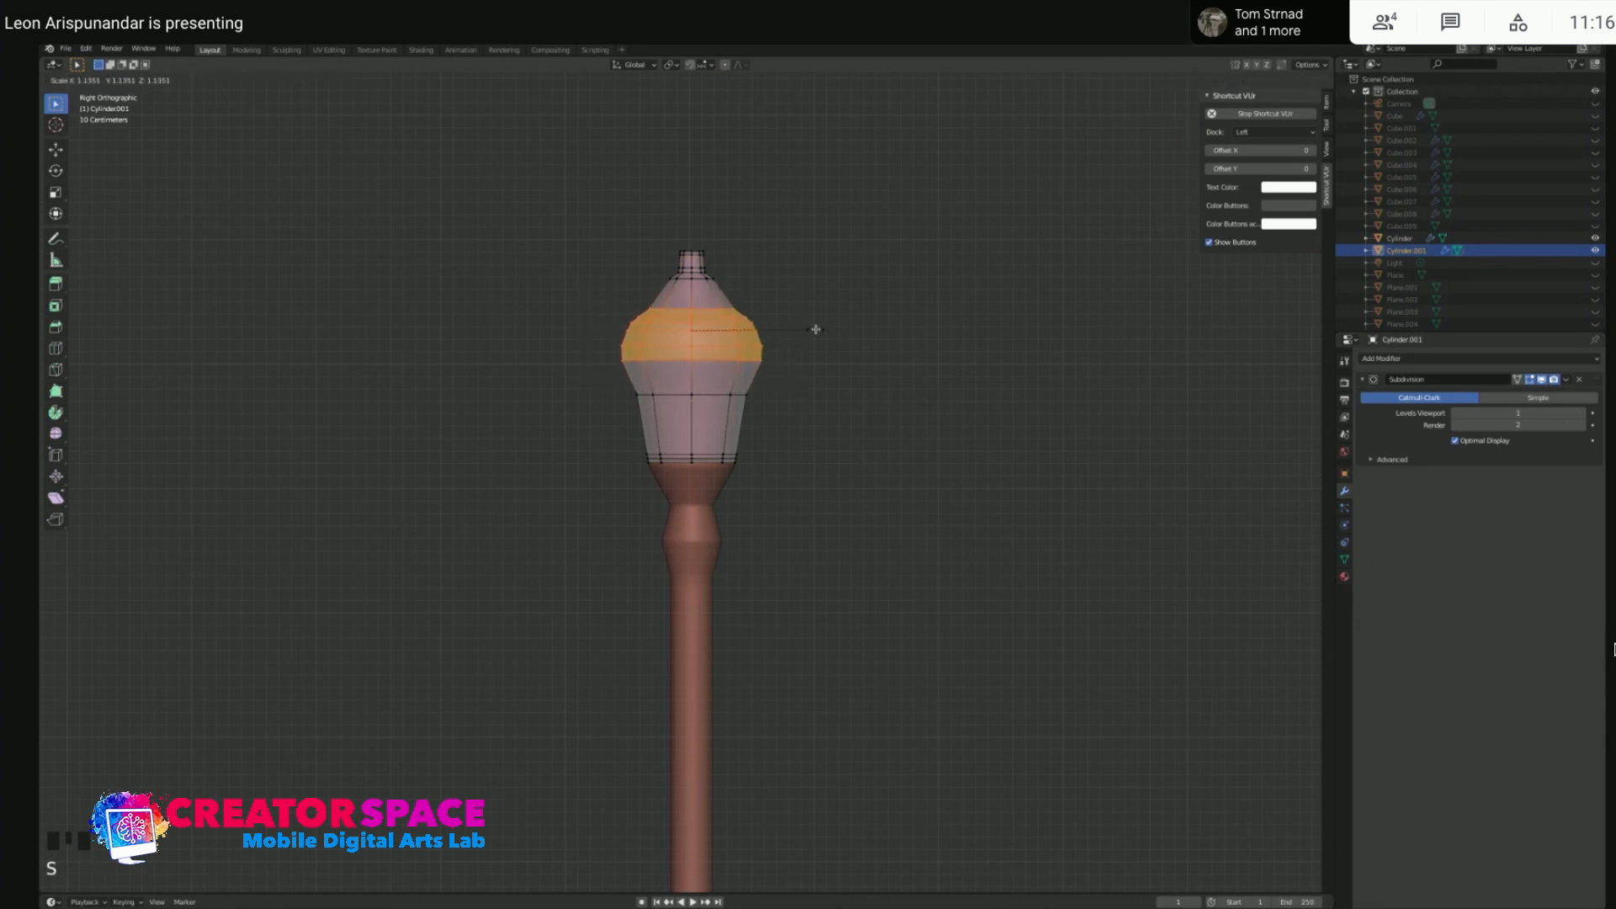
left_click(818, 327)
- Scale up the edge loop halfway down the lamp head's lower section, leave Edit Mode and deselect the head
left_click_drag(631, 375, 806, 403)
key("s")
left_click(812, 401)
key("Tab")
scroll(842, 400, "down", 1)
scroll(843, 401, "down", 1)
middle_click_drag(816, 419, 779, 418)
scroll(645, 426, "down", 5)
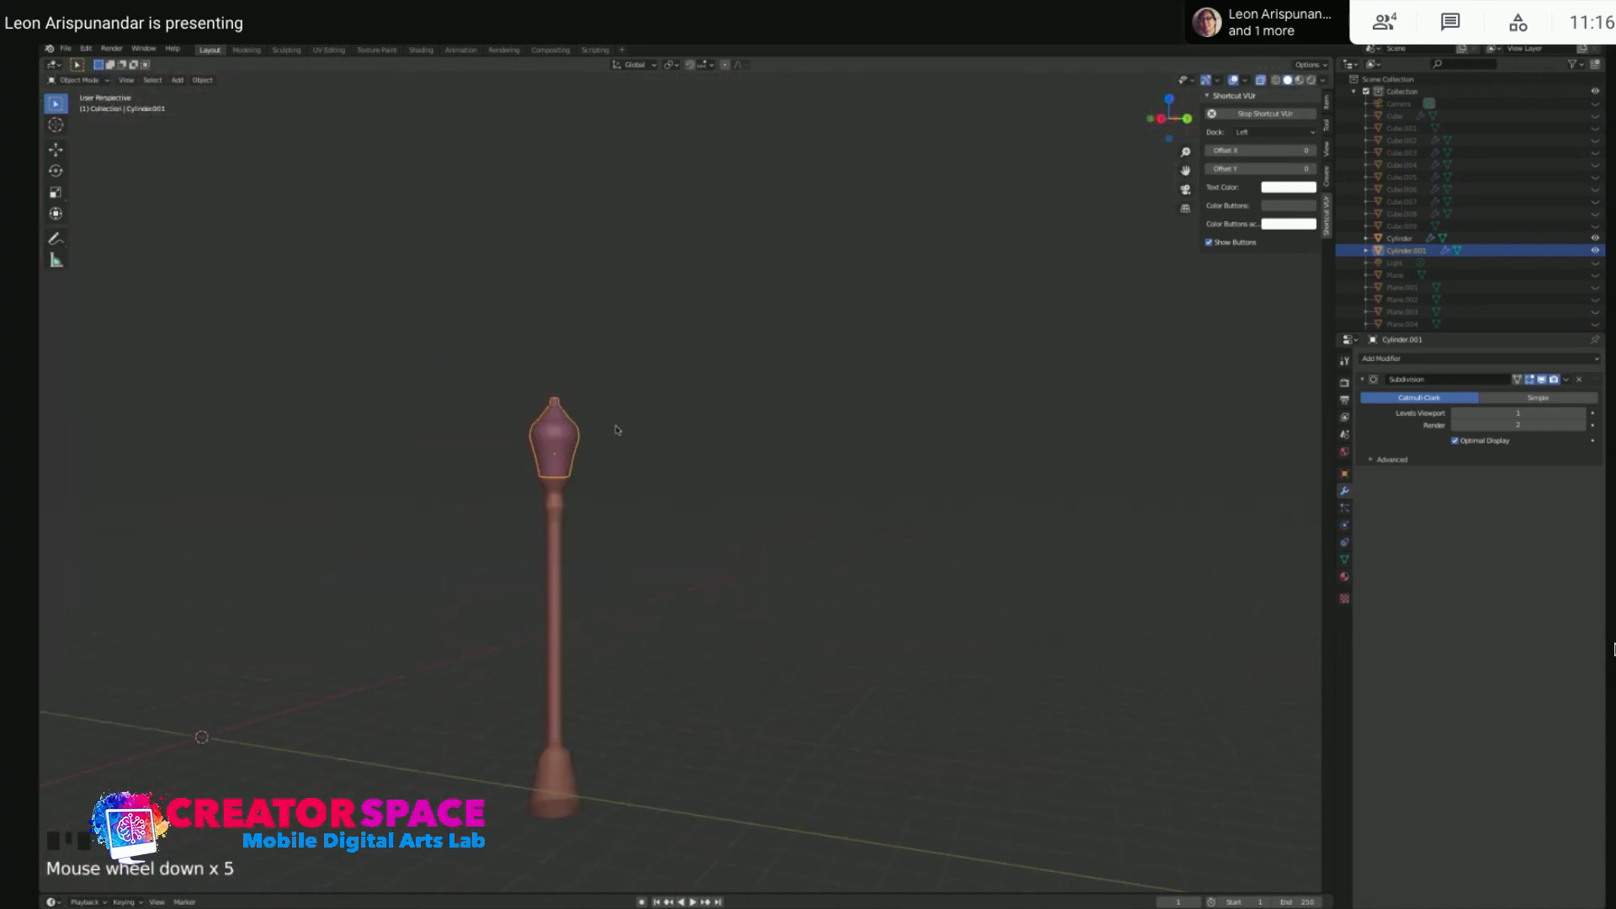
key("Tab")
key("Tab")
left_click(662, 555)
middle_click_drag(662, 555, 606, 543)
- Nudge the lamp head along the Z axis to adjust its seat on the pole, and deselect it
left_click(470, 434)
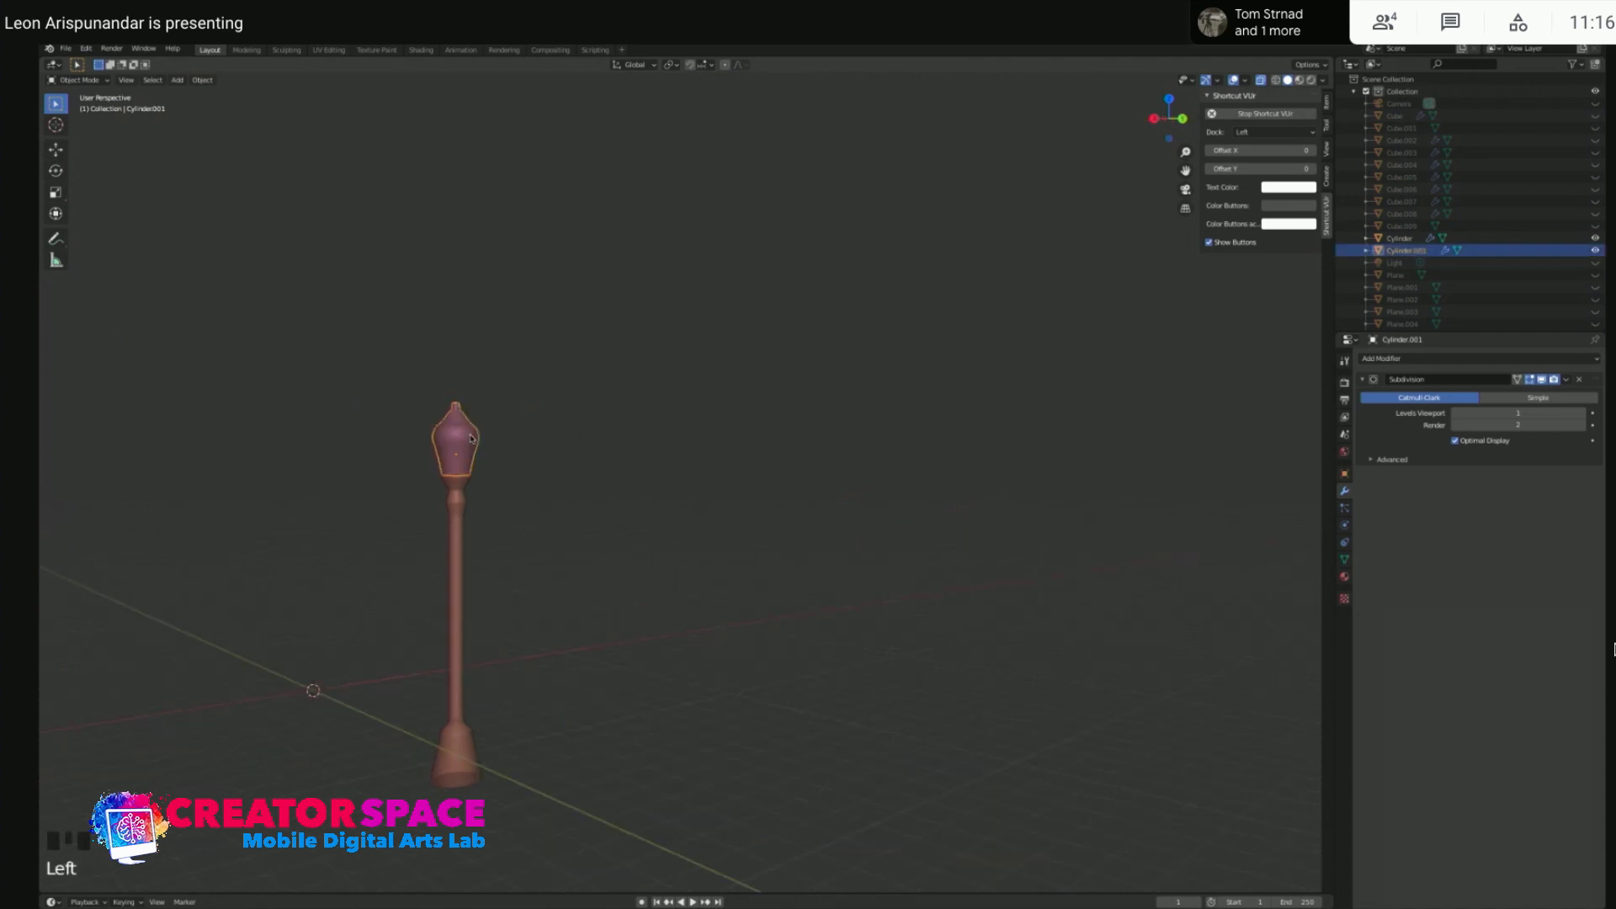
key("g")
key("z")
left_click(471, 434)
left_click(629, 497)
mouse_move(629, 497)
middle_mouse_down()
mouse_move(545, 498)
mouse_move(608, 497)
middle_mouse_up()
left_click(609, 497)
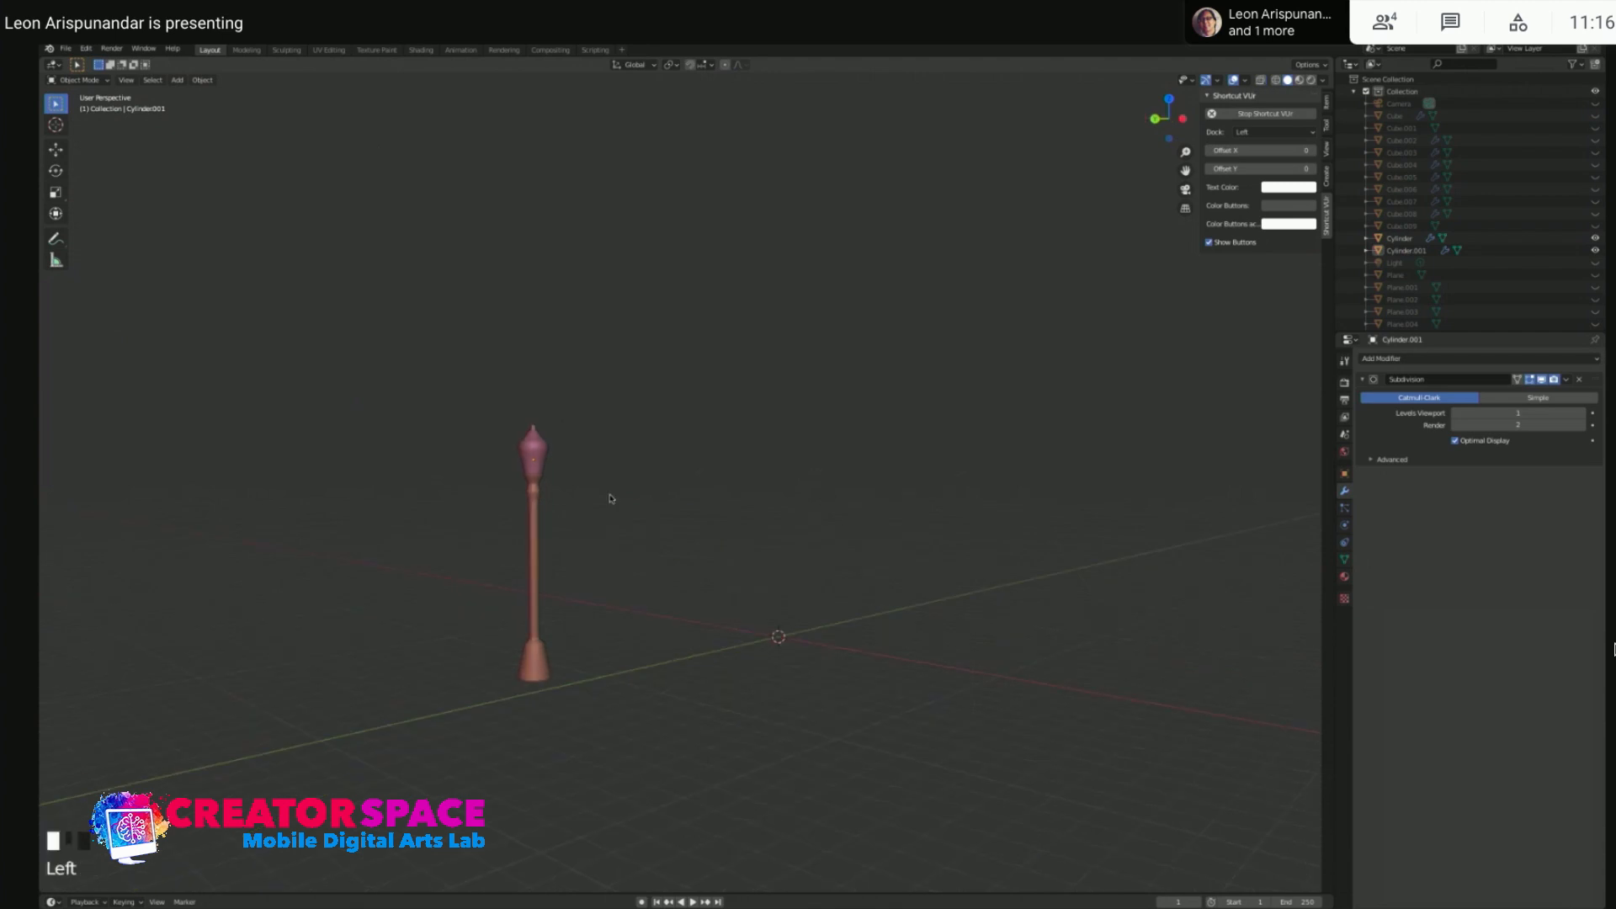
scroll(611, 498, "down", 2)
scroll(642, 508, "up", 4)
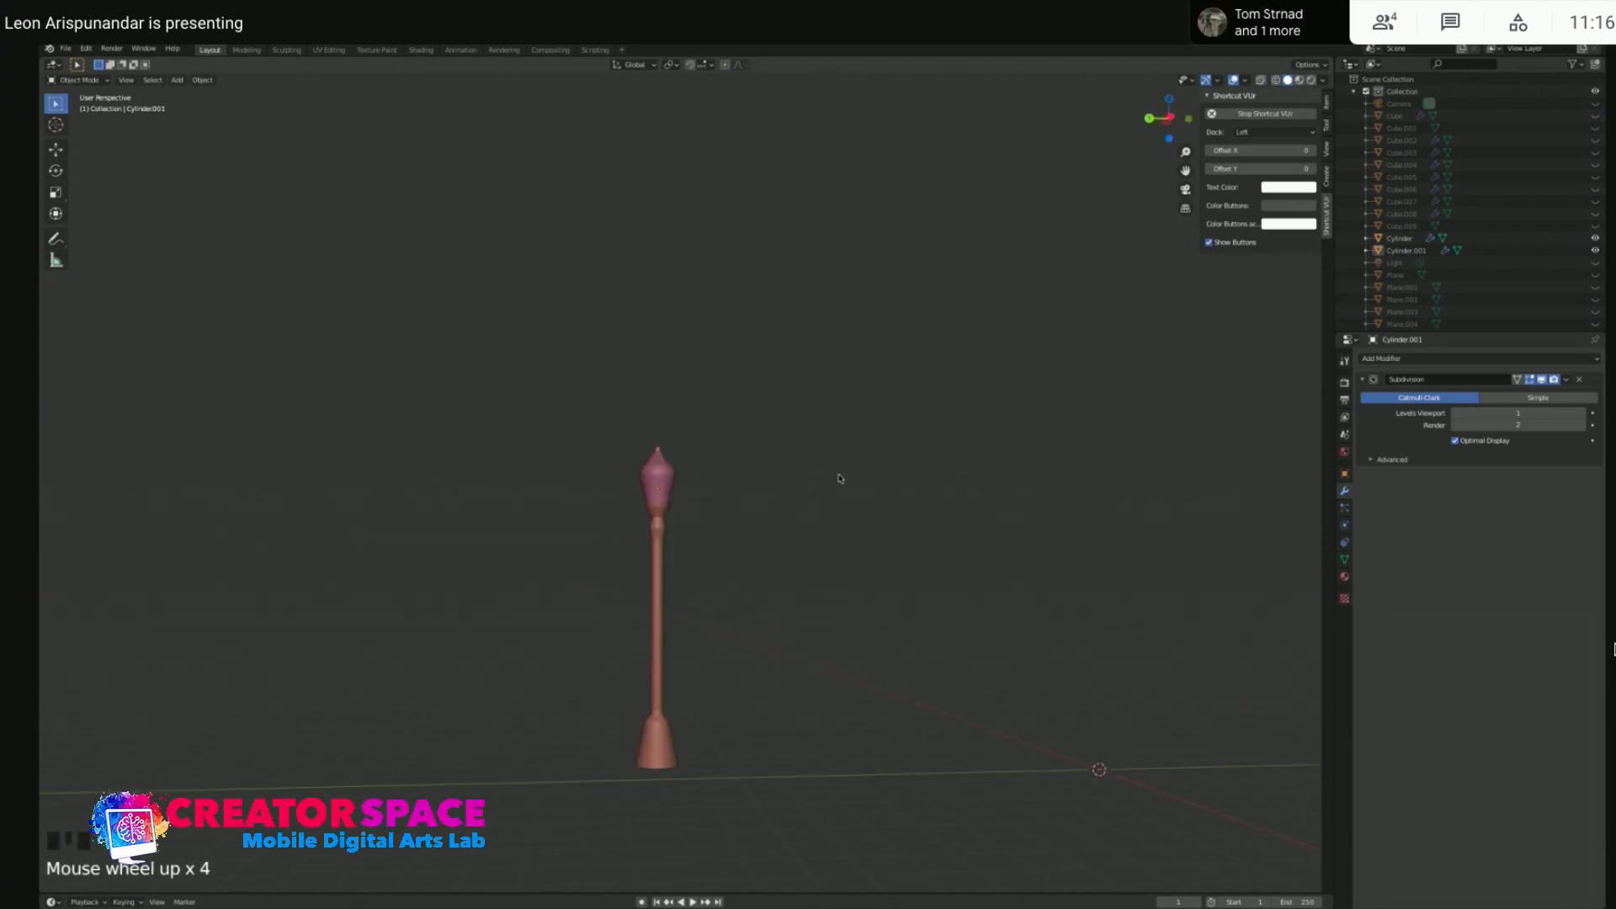
scroll(839, 478, "up", 1)
key("KP_3")
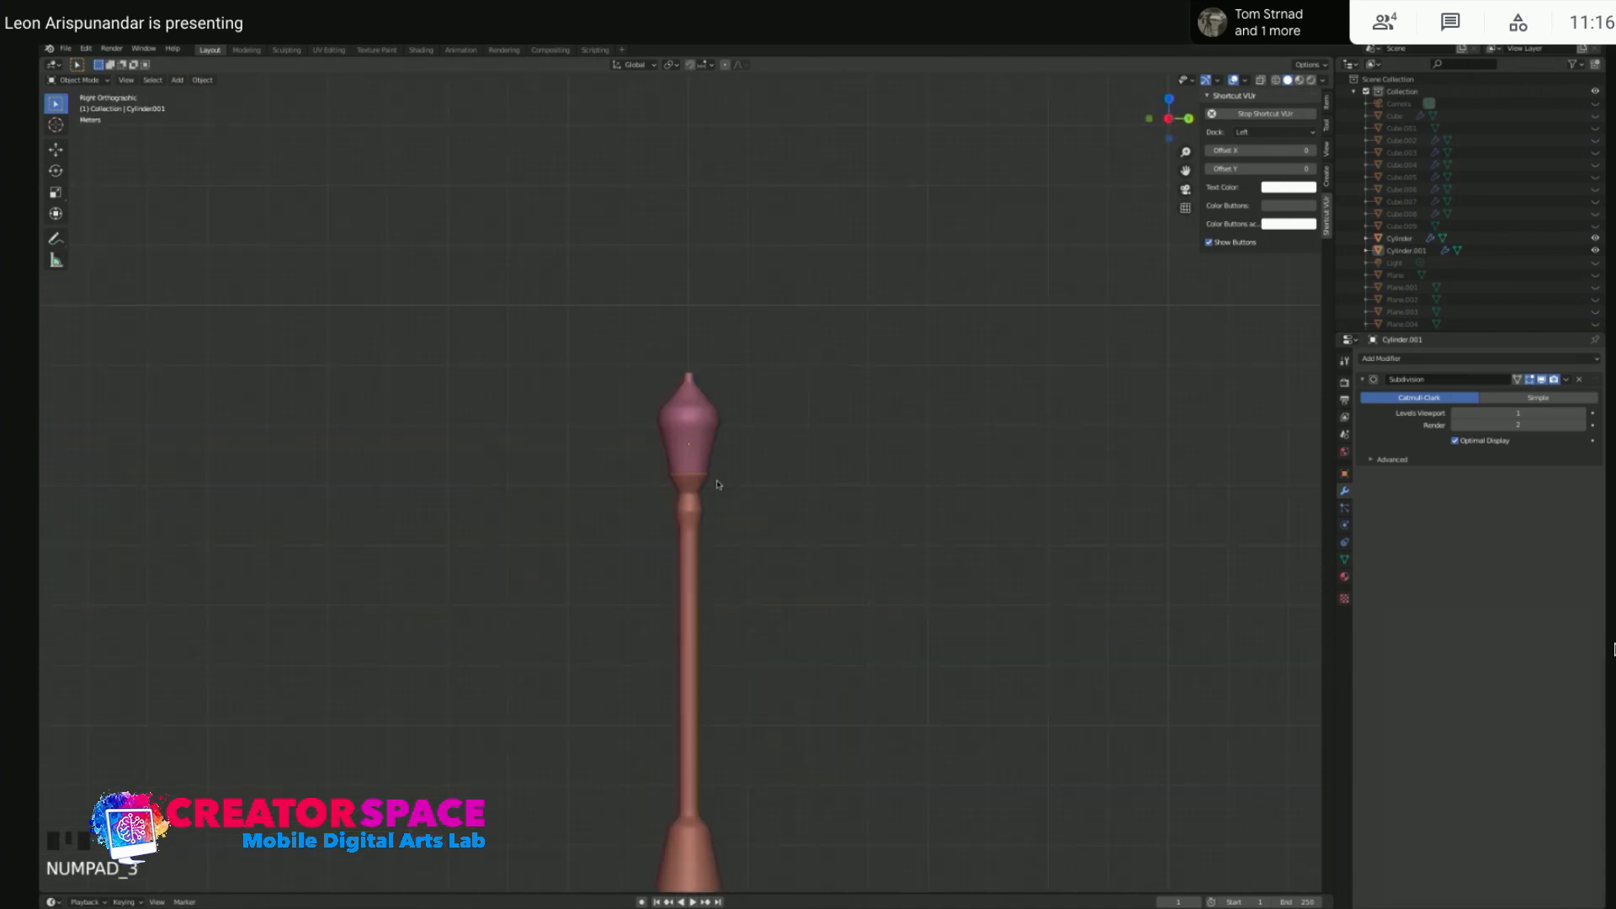
- Unhide all hidden objects to show the house, ground and lamp together, and deselect everything
middle_click_drag(739, 496, 887, 364, "shift")
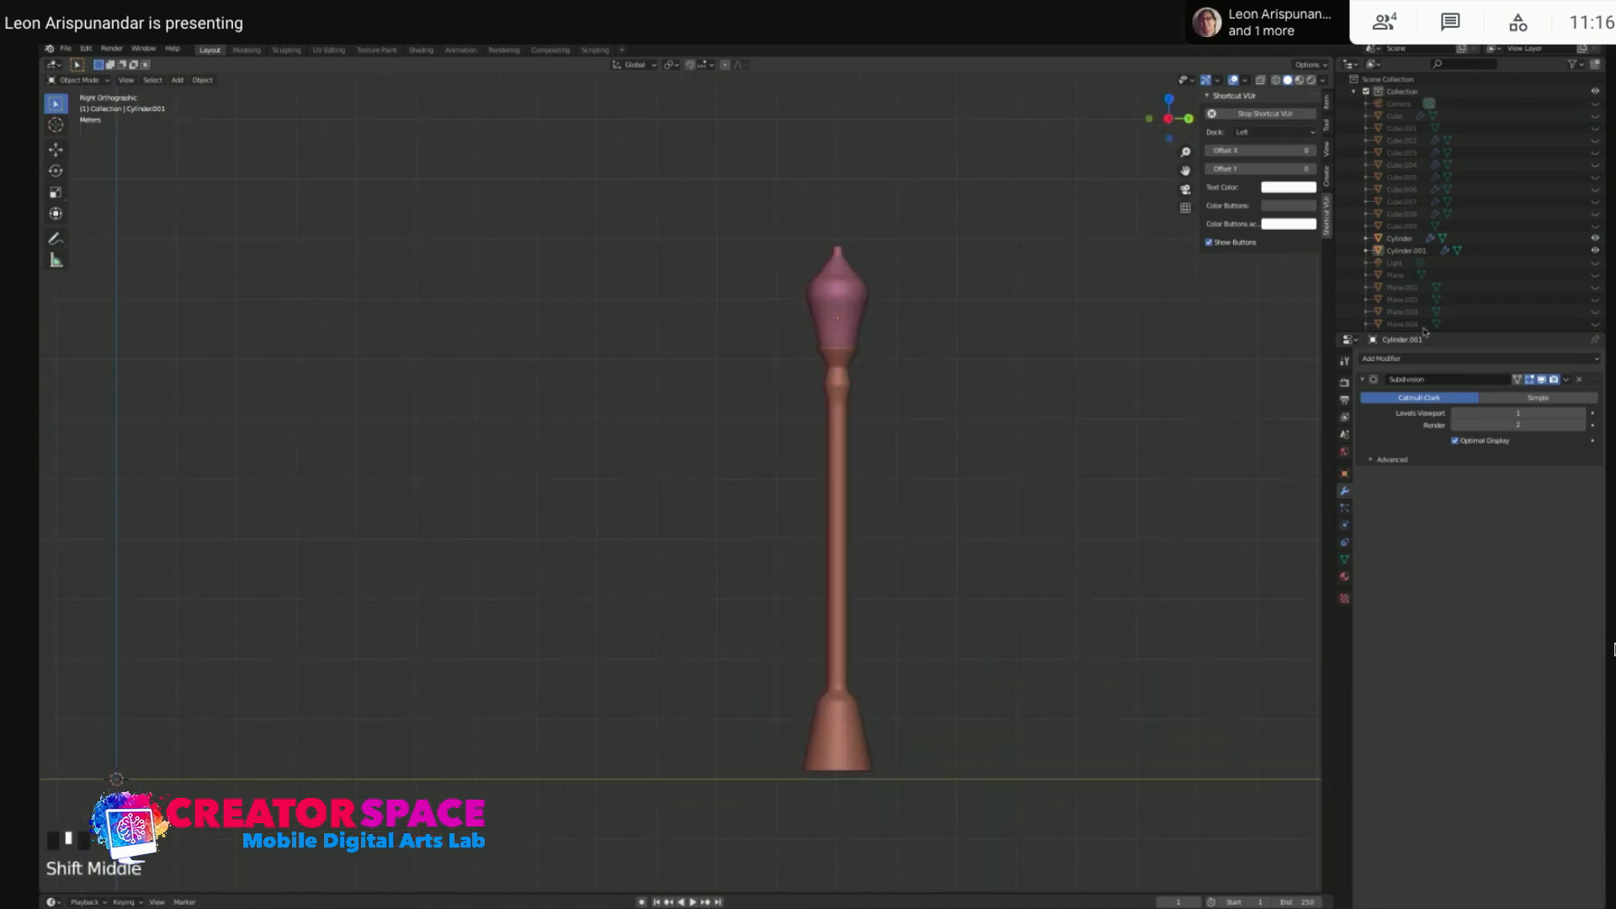
key("alt+h")
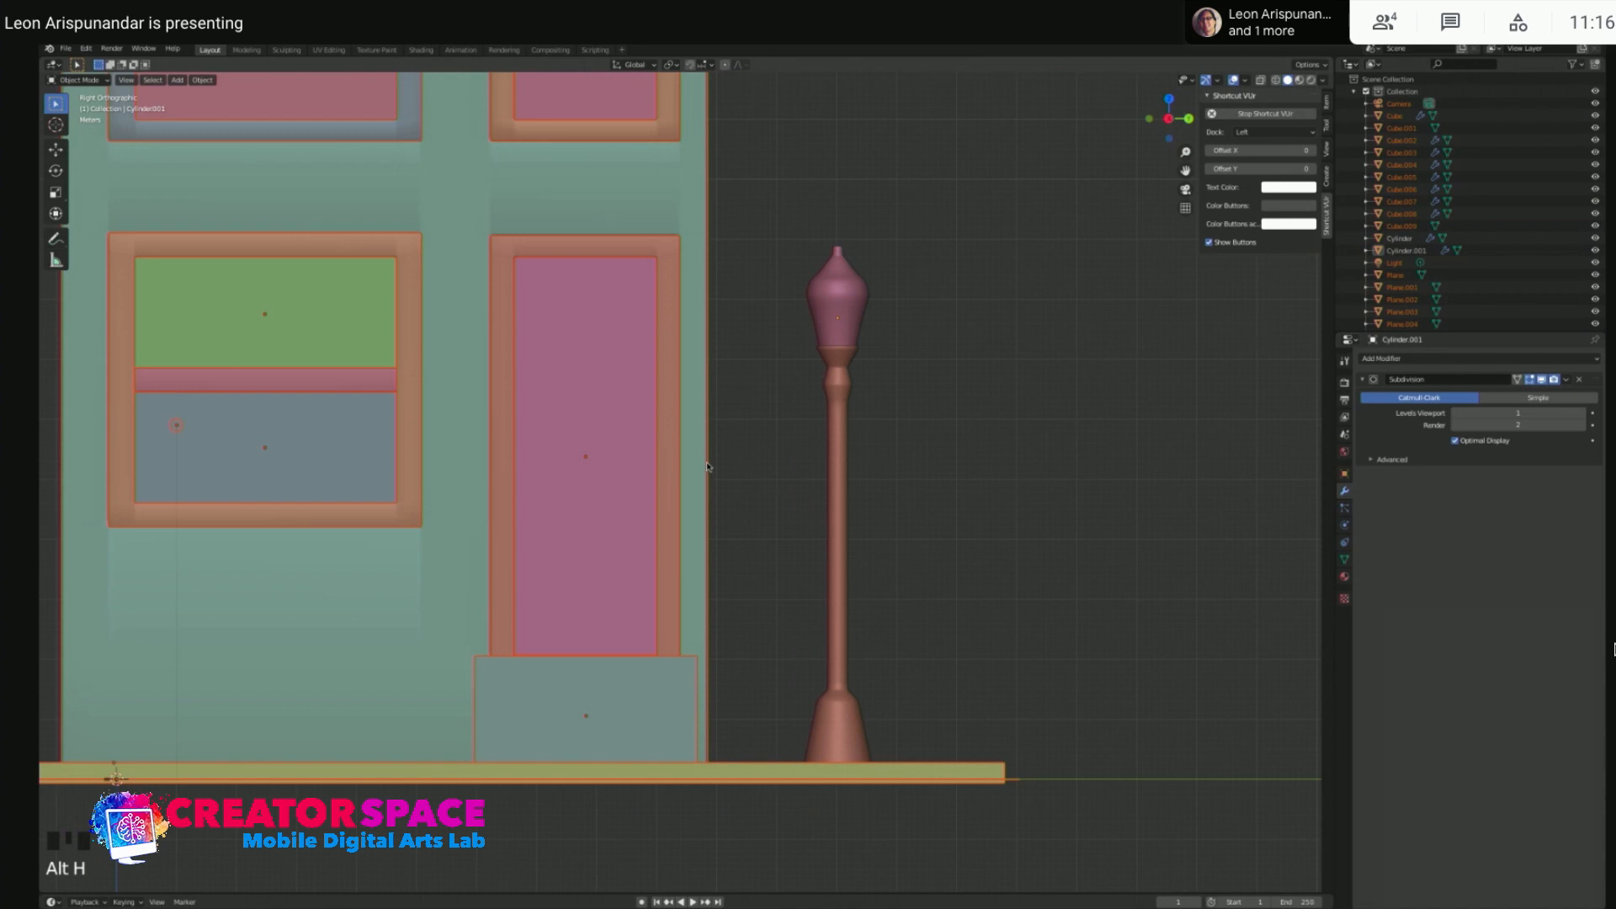
scroll(710, 465, "down", 5)
mouse_move(711, 401)
middle_mouse_down()
mouse_move(912, 433)
mouse_move(706, 416)
middle_mouse_up()
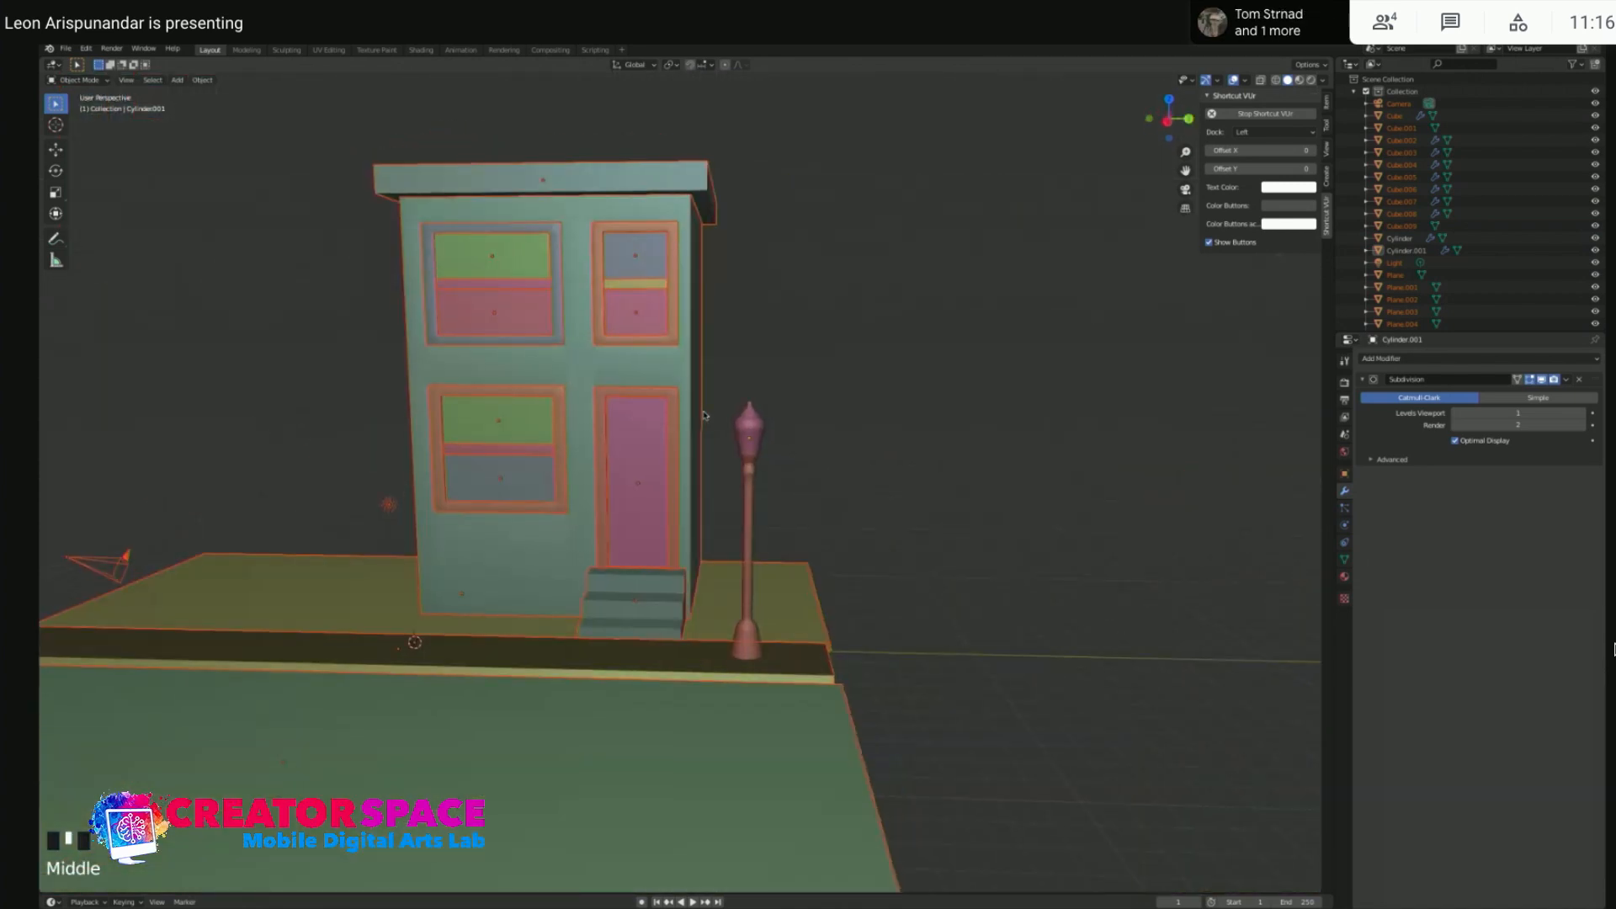
left_click(926, 460)
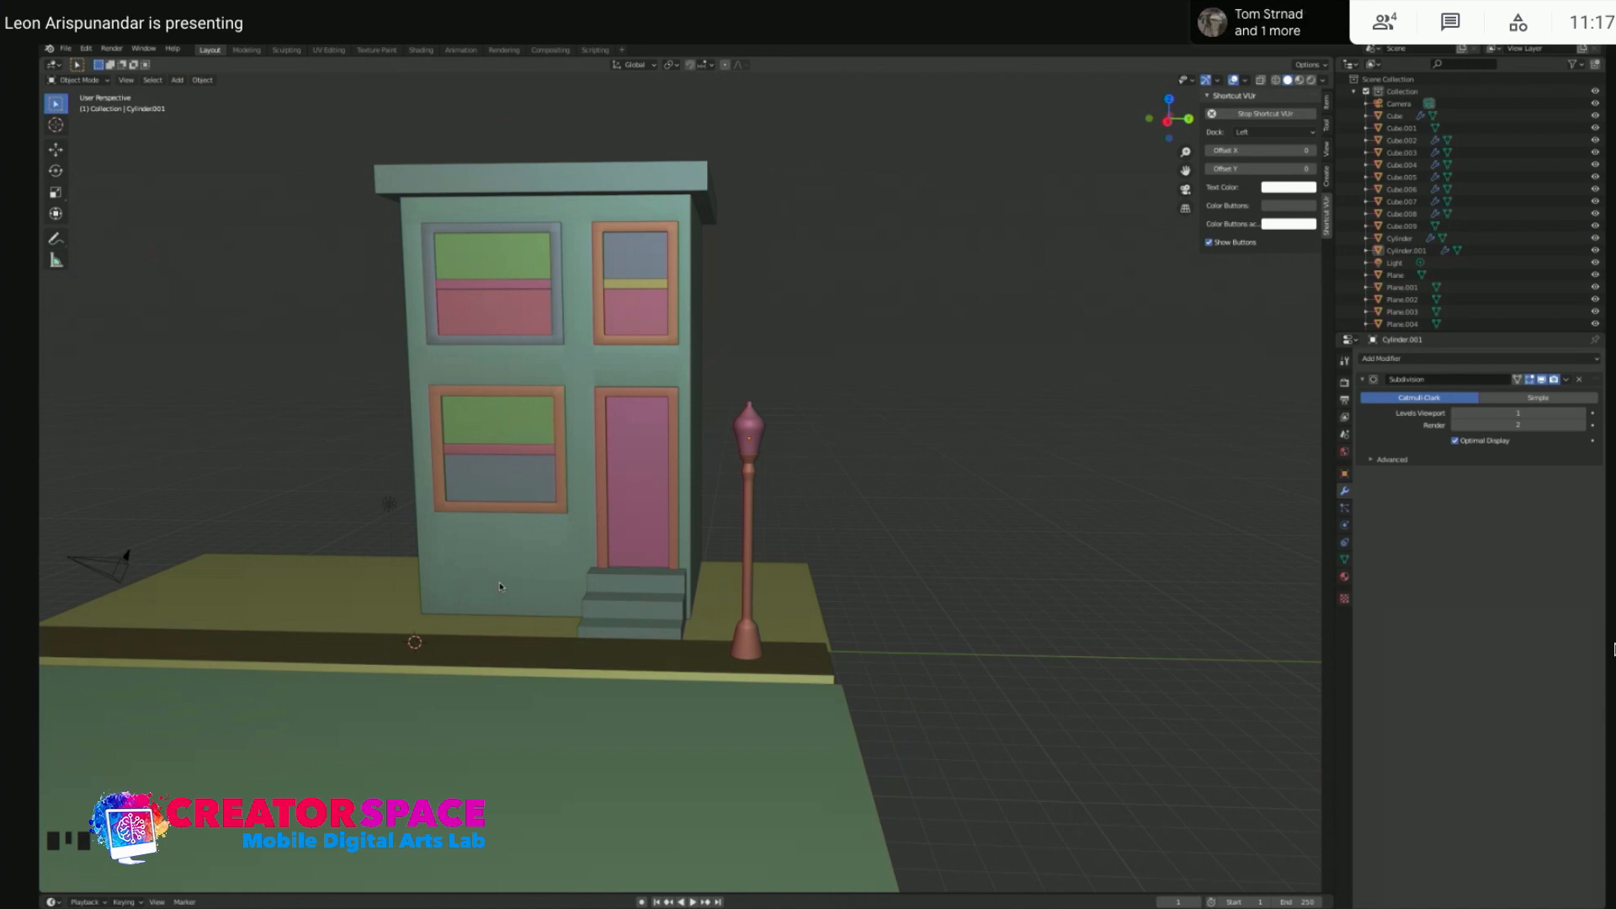
key("Left")
key("super")
key("Left")
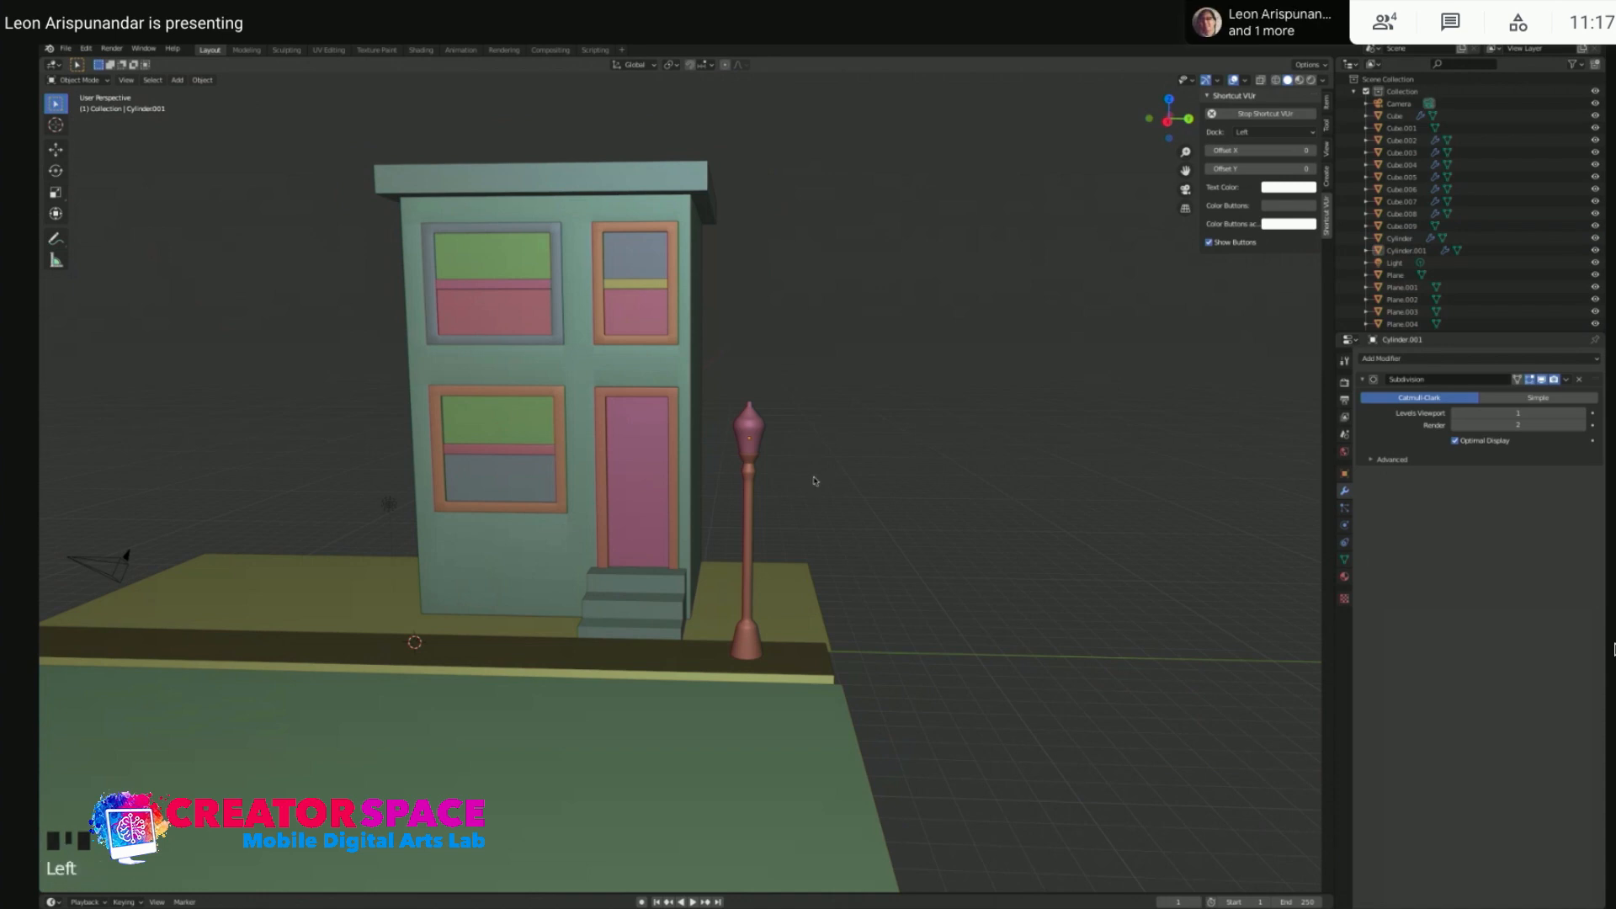
- Add a cylinder mesh and move it between the front steps and the street lamp
key("shift+a")
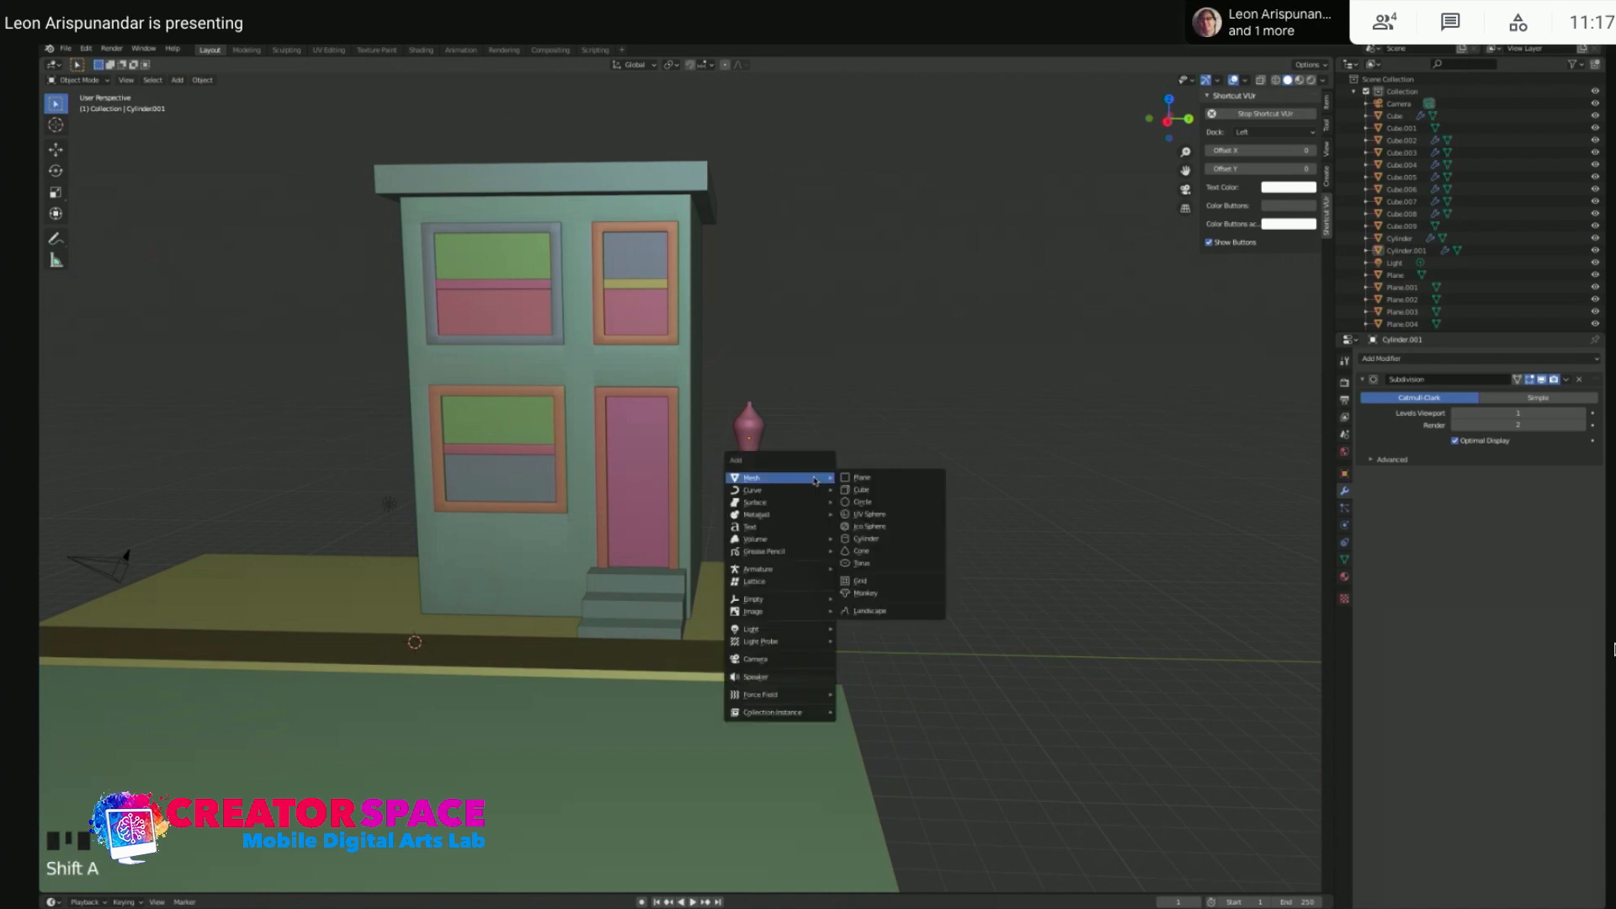
left_click(885, 541)
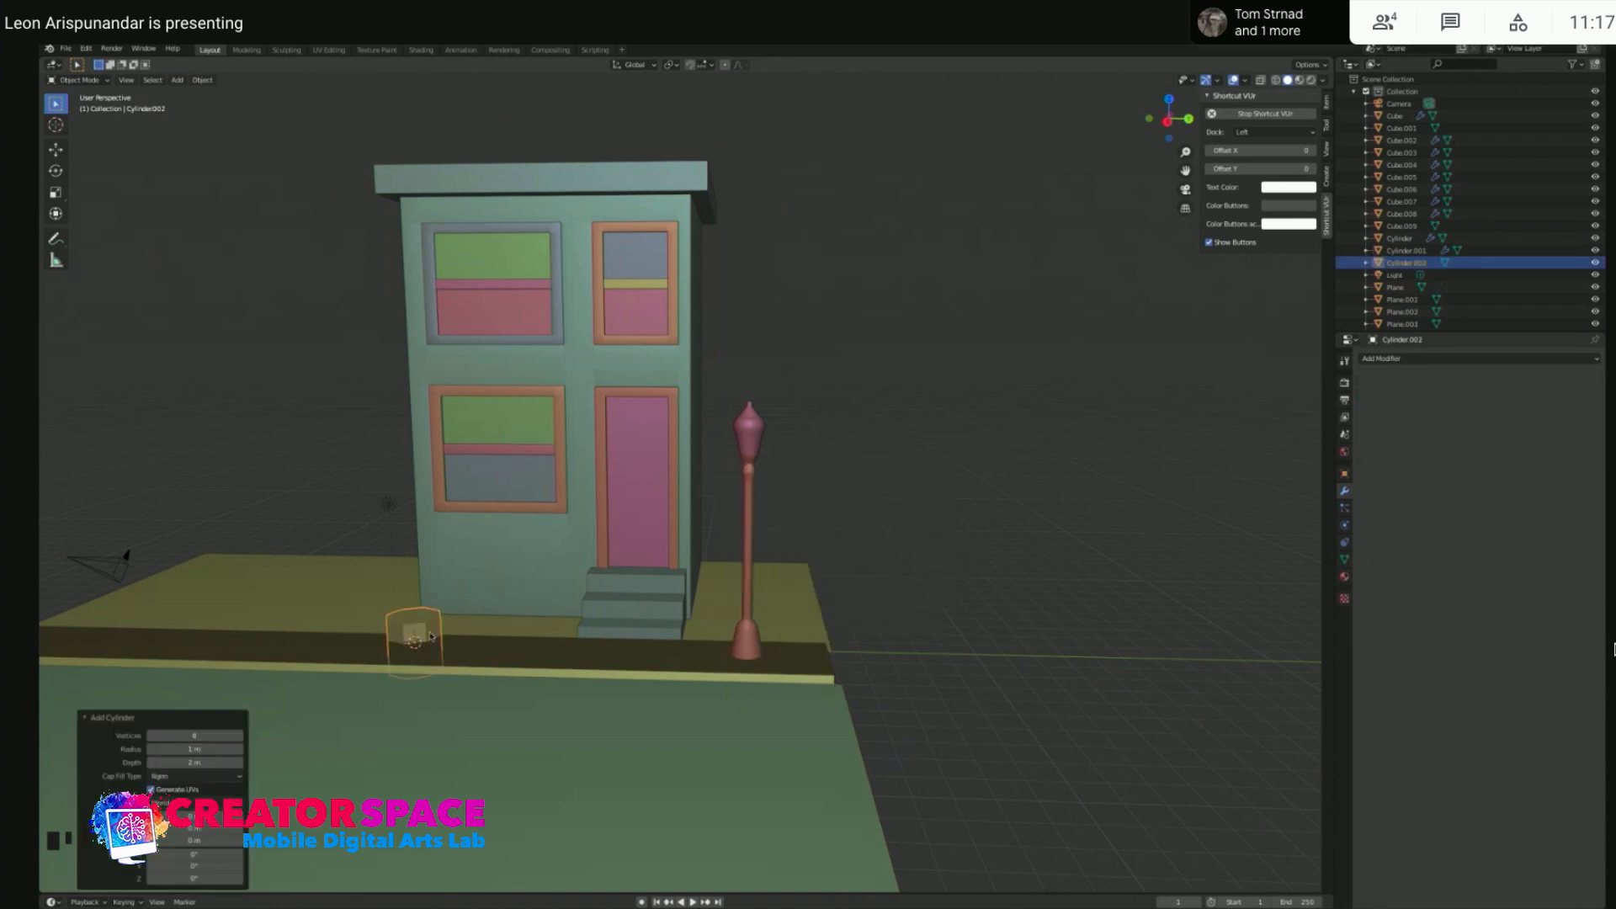
key("g")
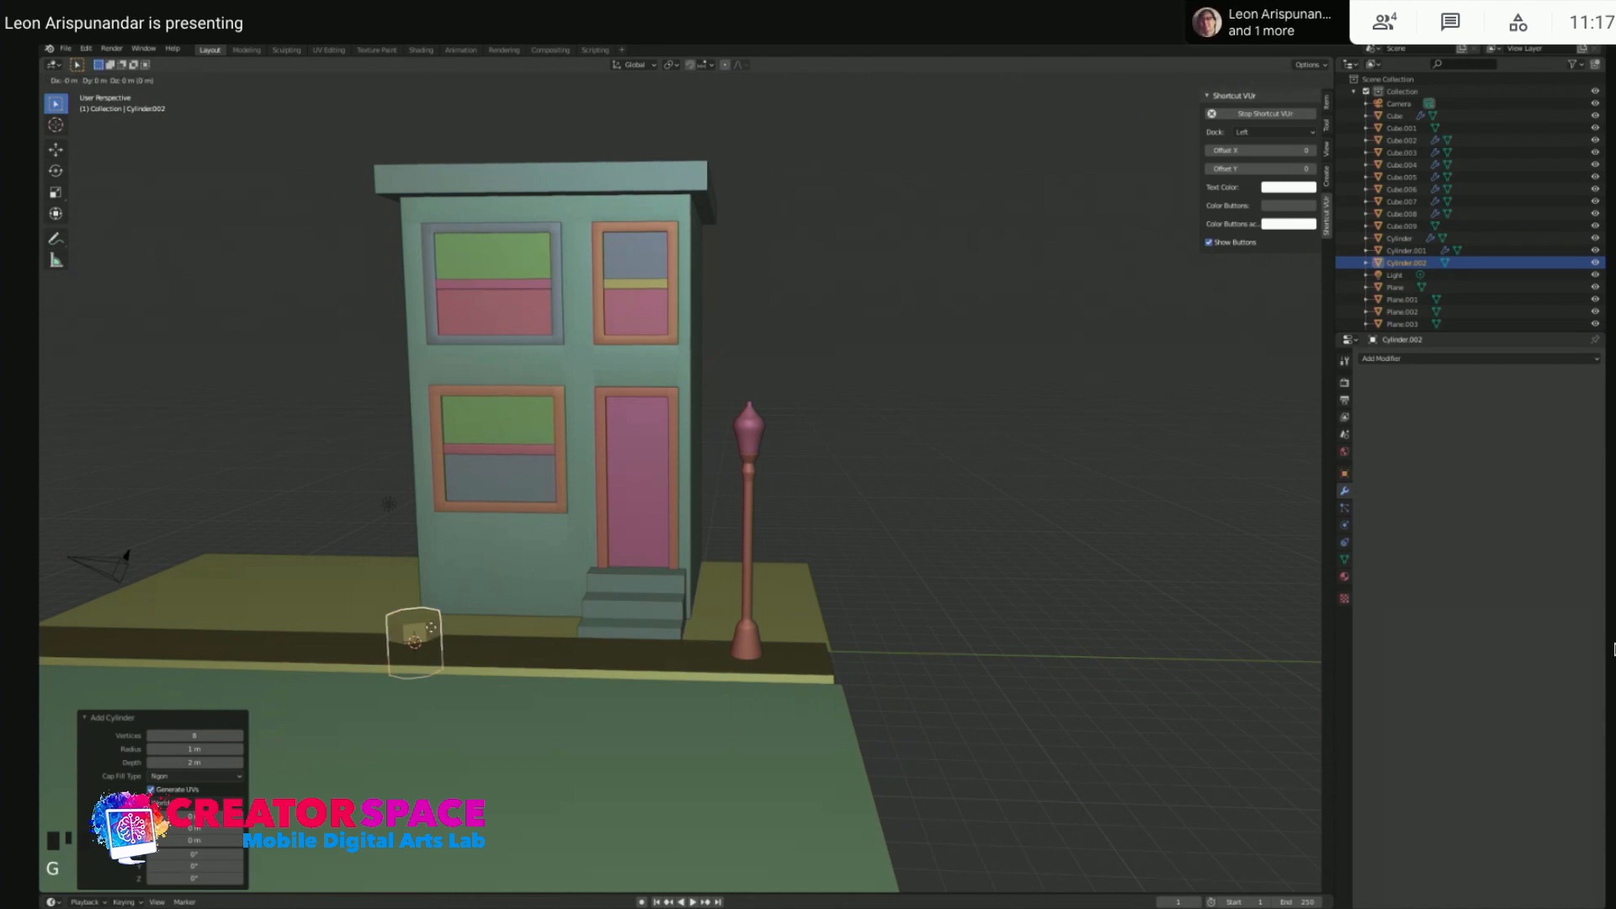
left_click(717, 599)
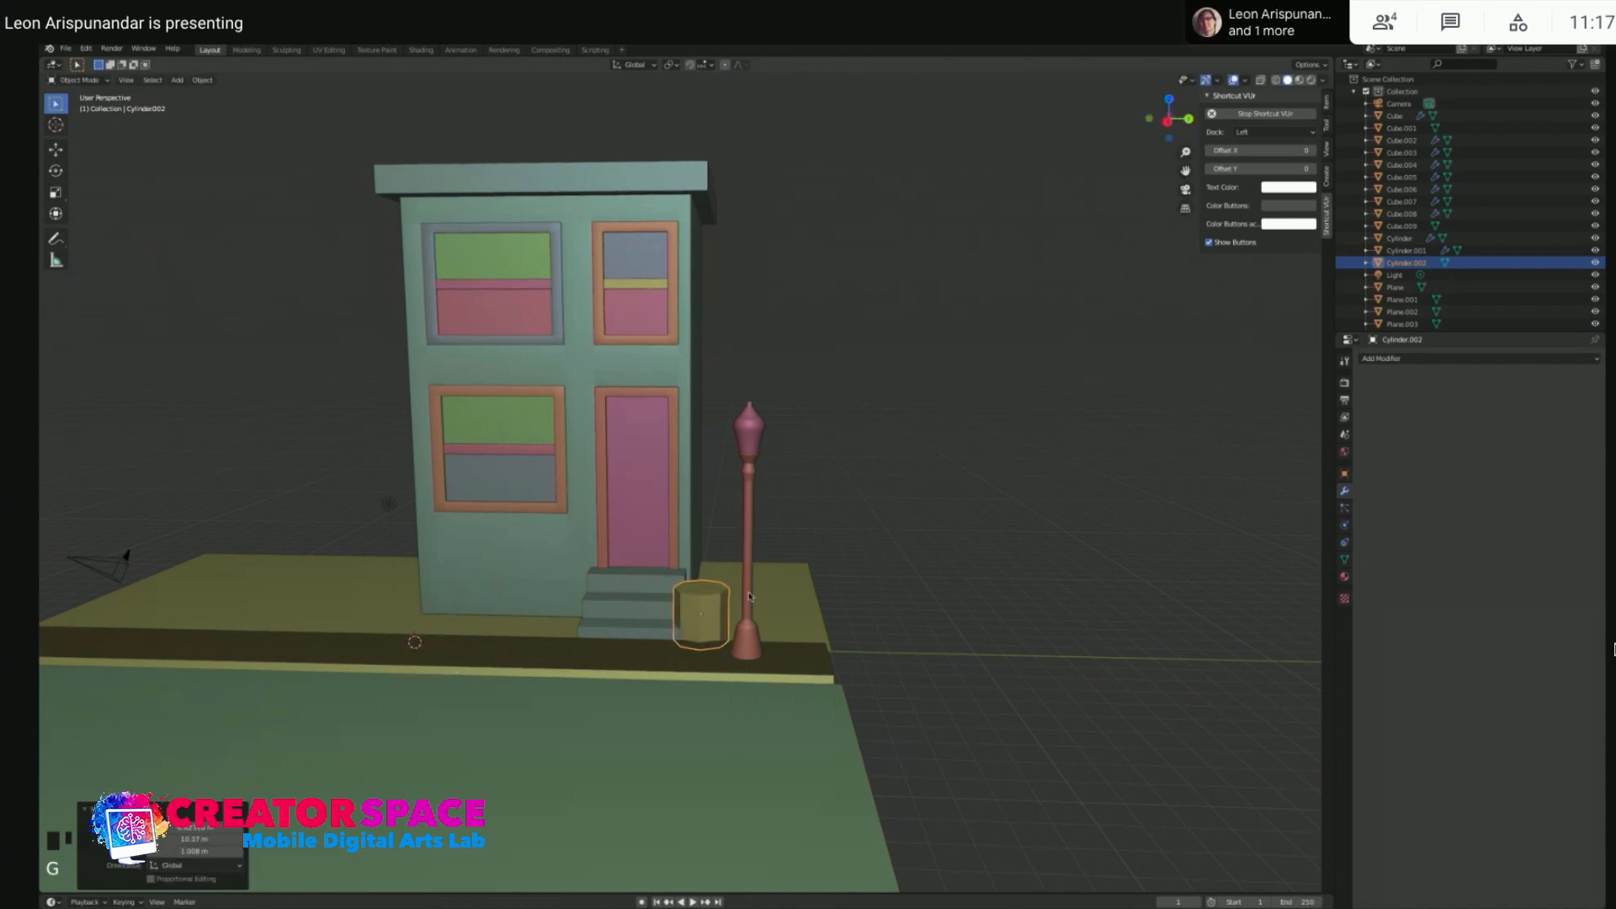
scroll(749, 597, "down", 2)
scroll(749, 597, "up", 4)
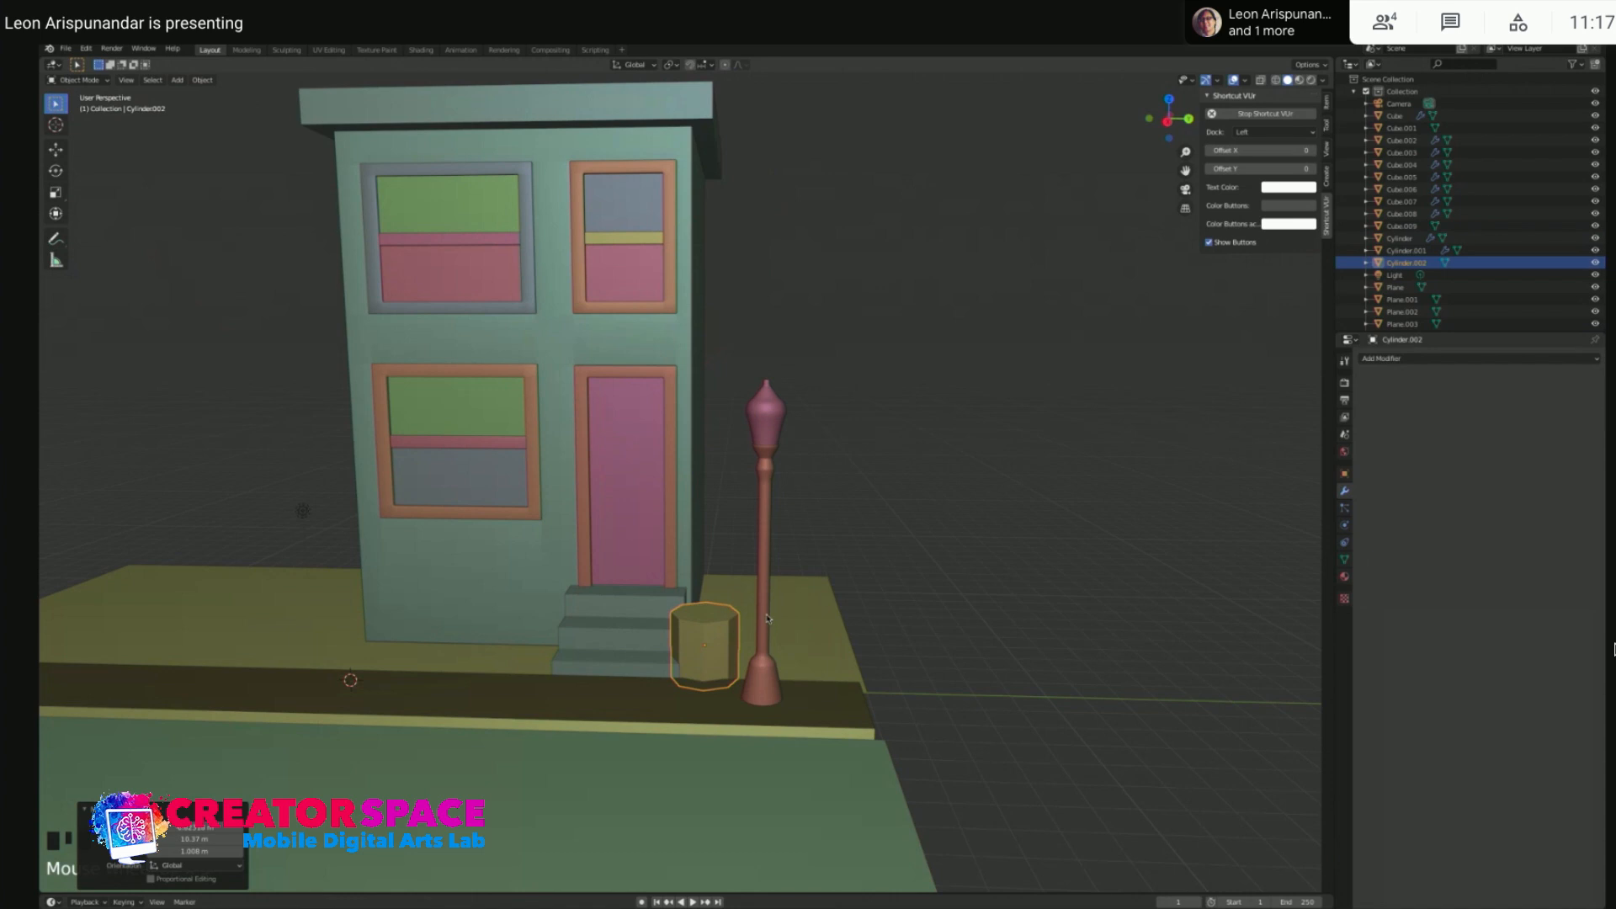
- Scale the cylinder down, stretch it along Z into a thin upright post, and stand it on the ground beside the house corner
key("s")
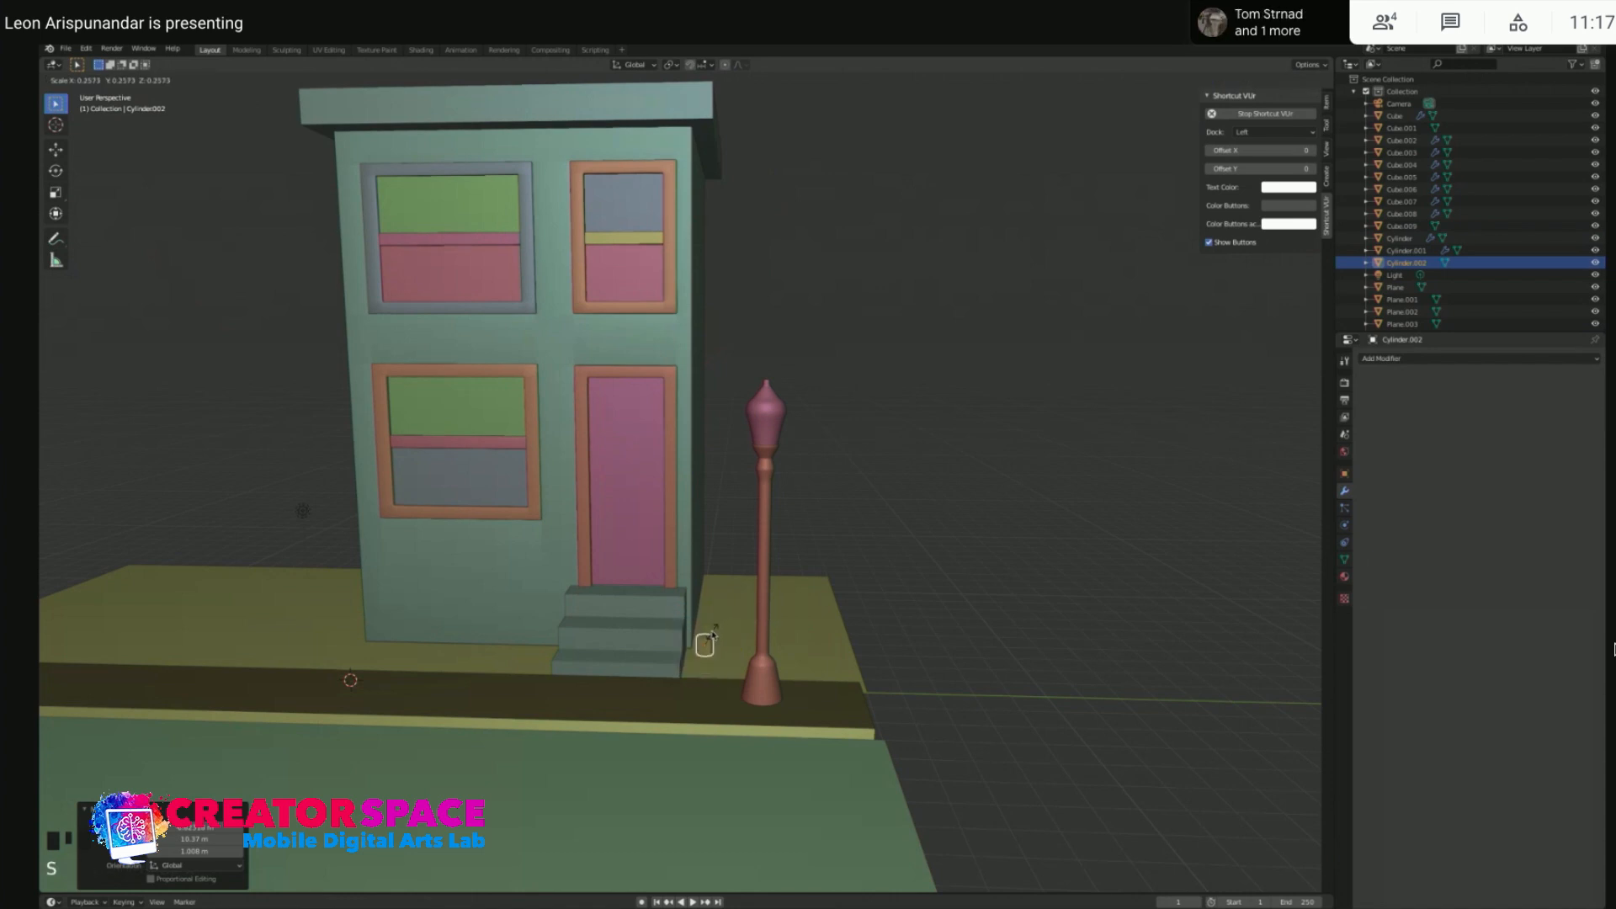
key("z")
left_click(844, 370)
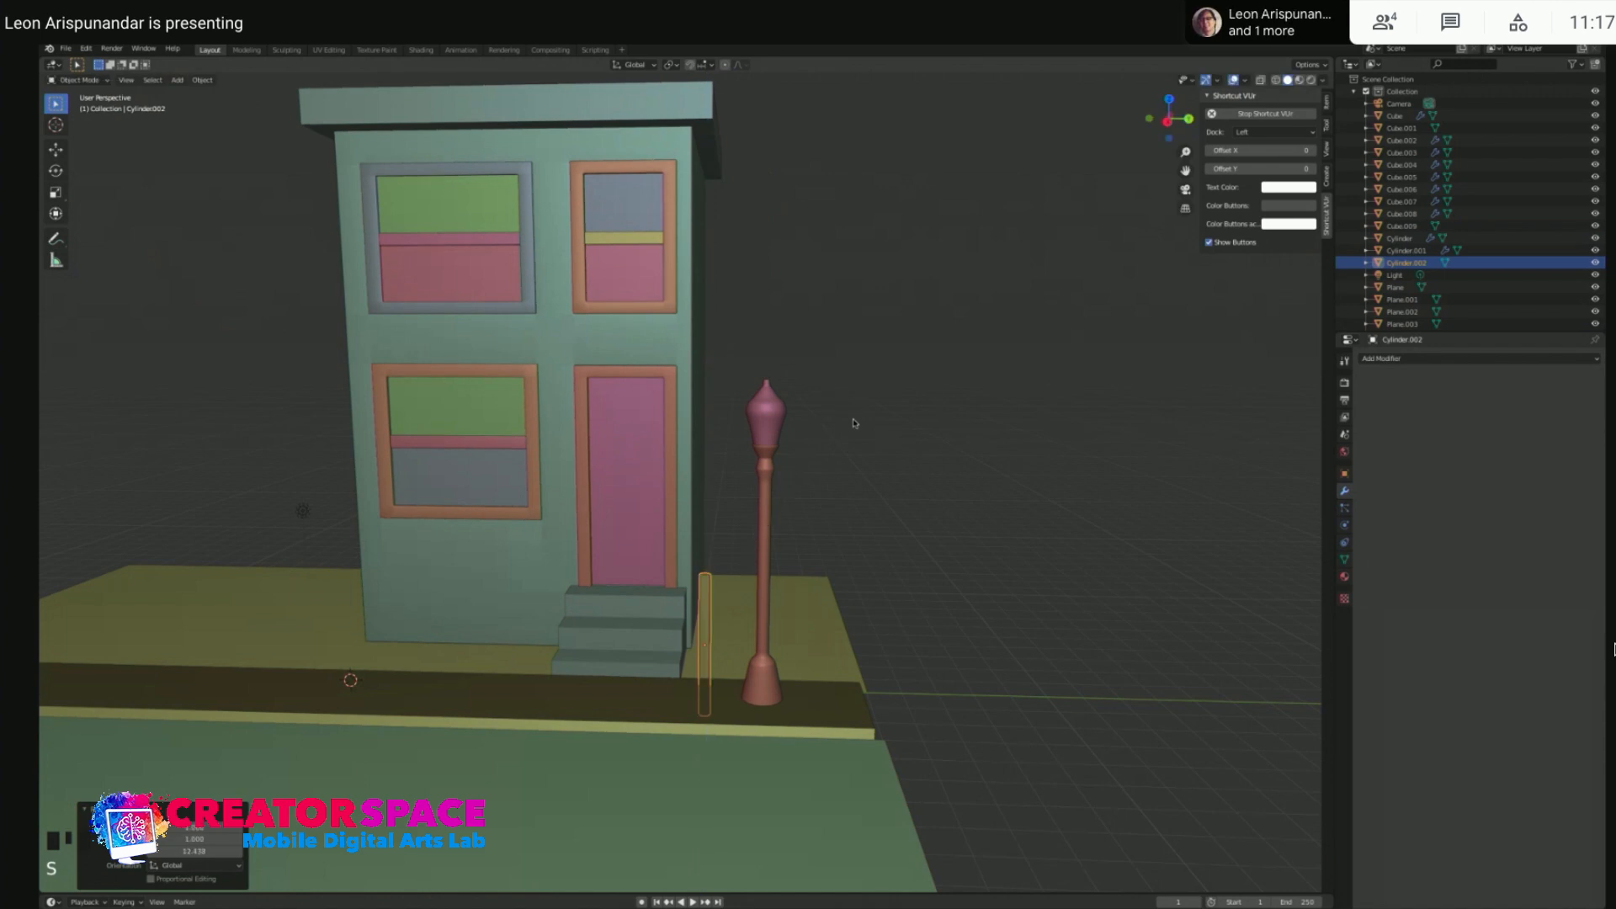
key("KP_3")
scroll(842, 452, "up", 1)
key("g")
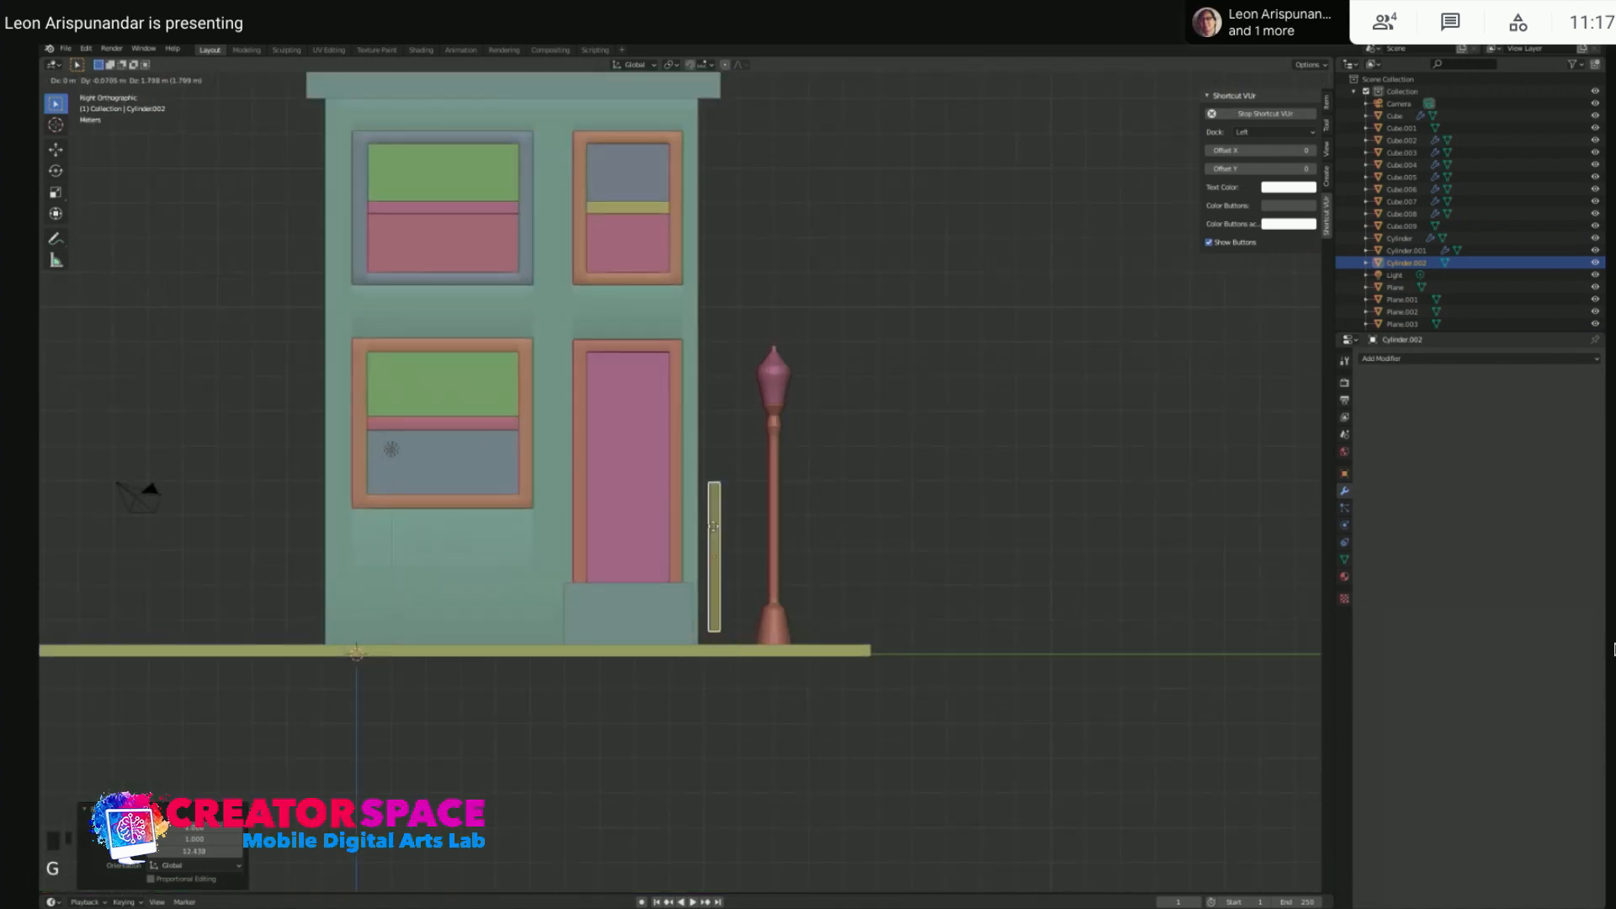
left_click(713, 546)
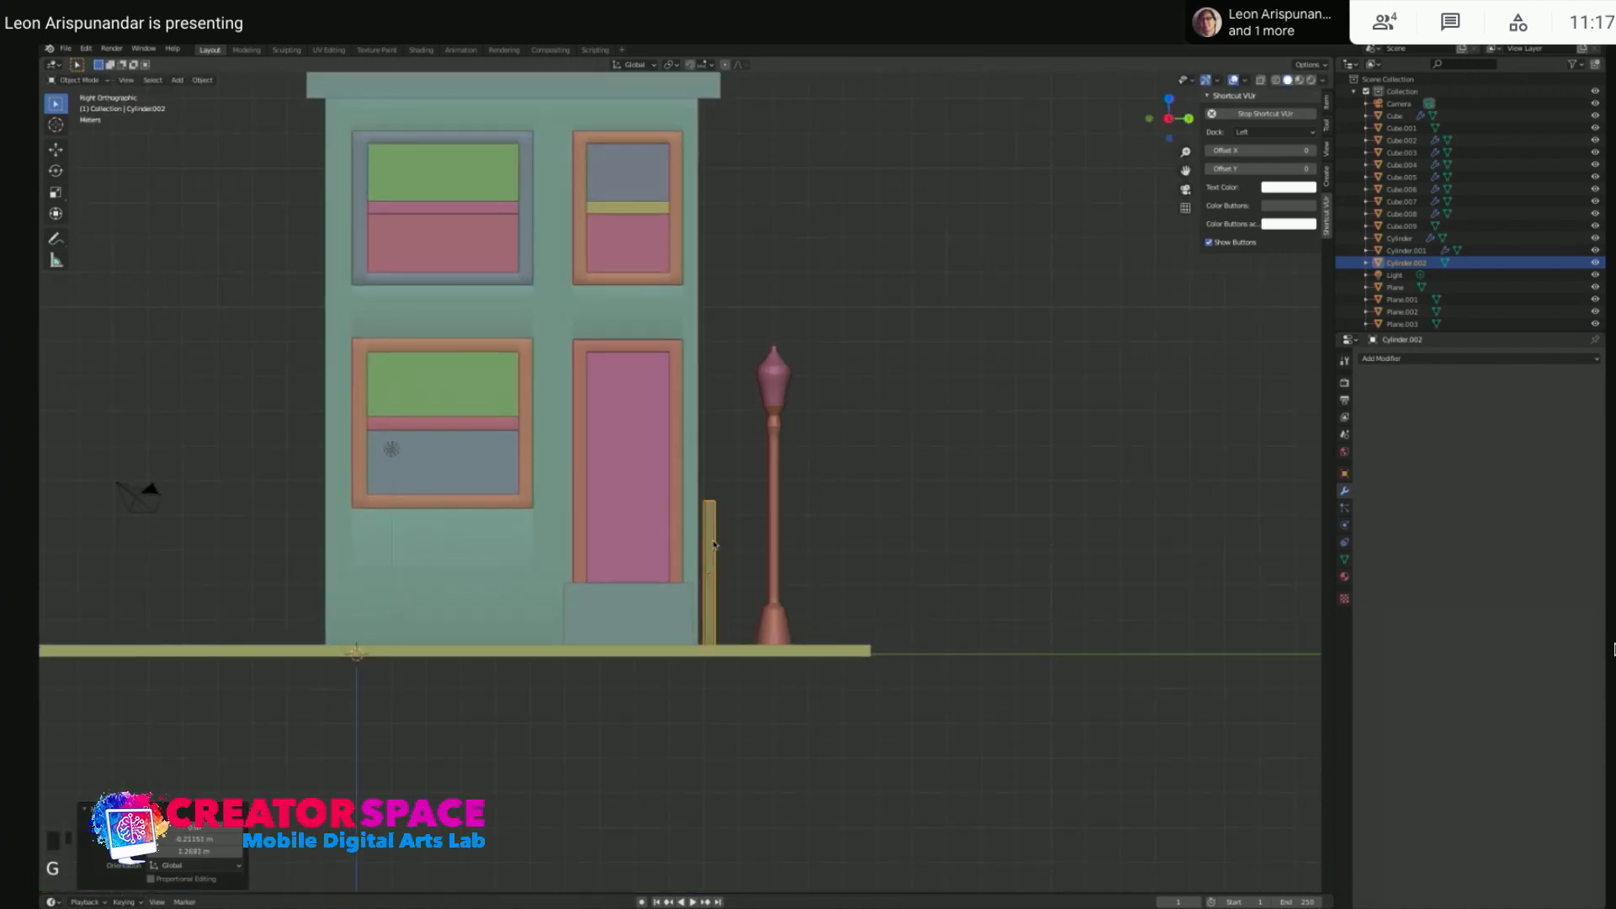
- Scale the post down overall, enlarge it slightly by about 1.25, and lower it toward the ground
key("s")
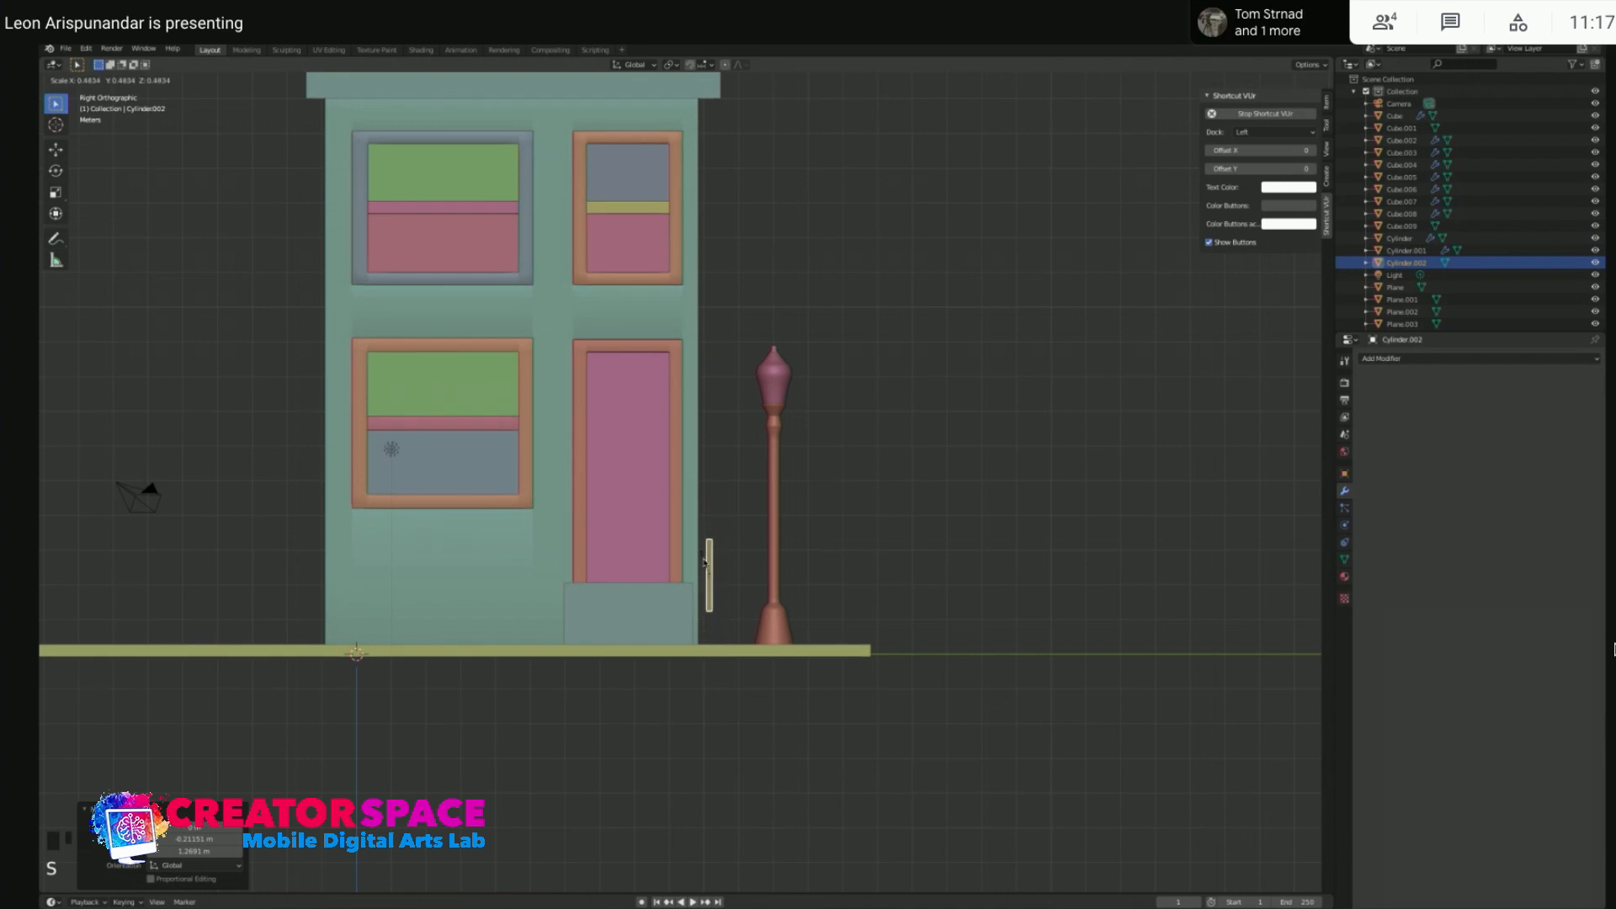
left_click(705, 566)
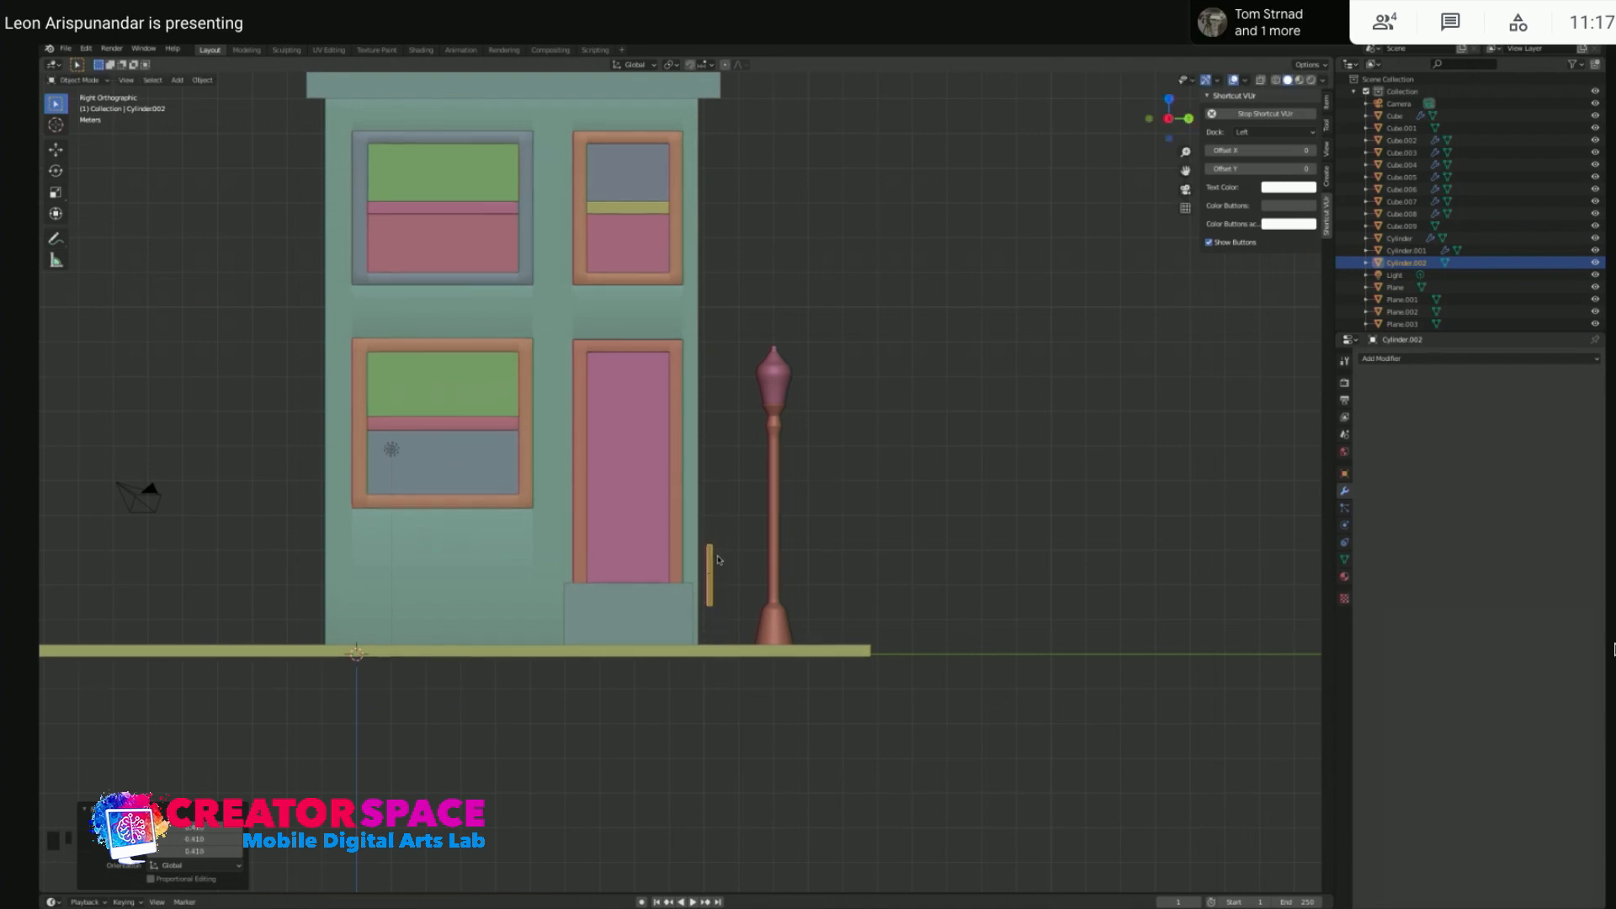
key("s")
left_click(722, 556)
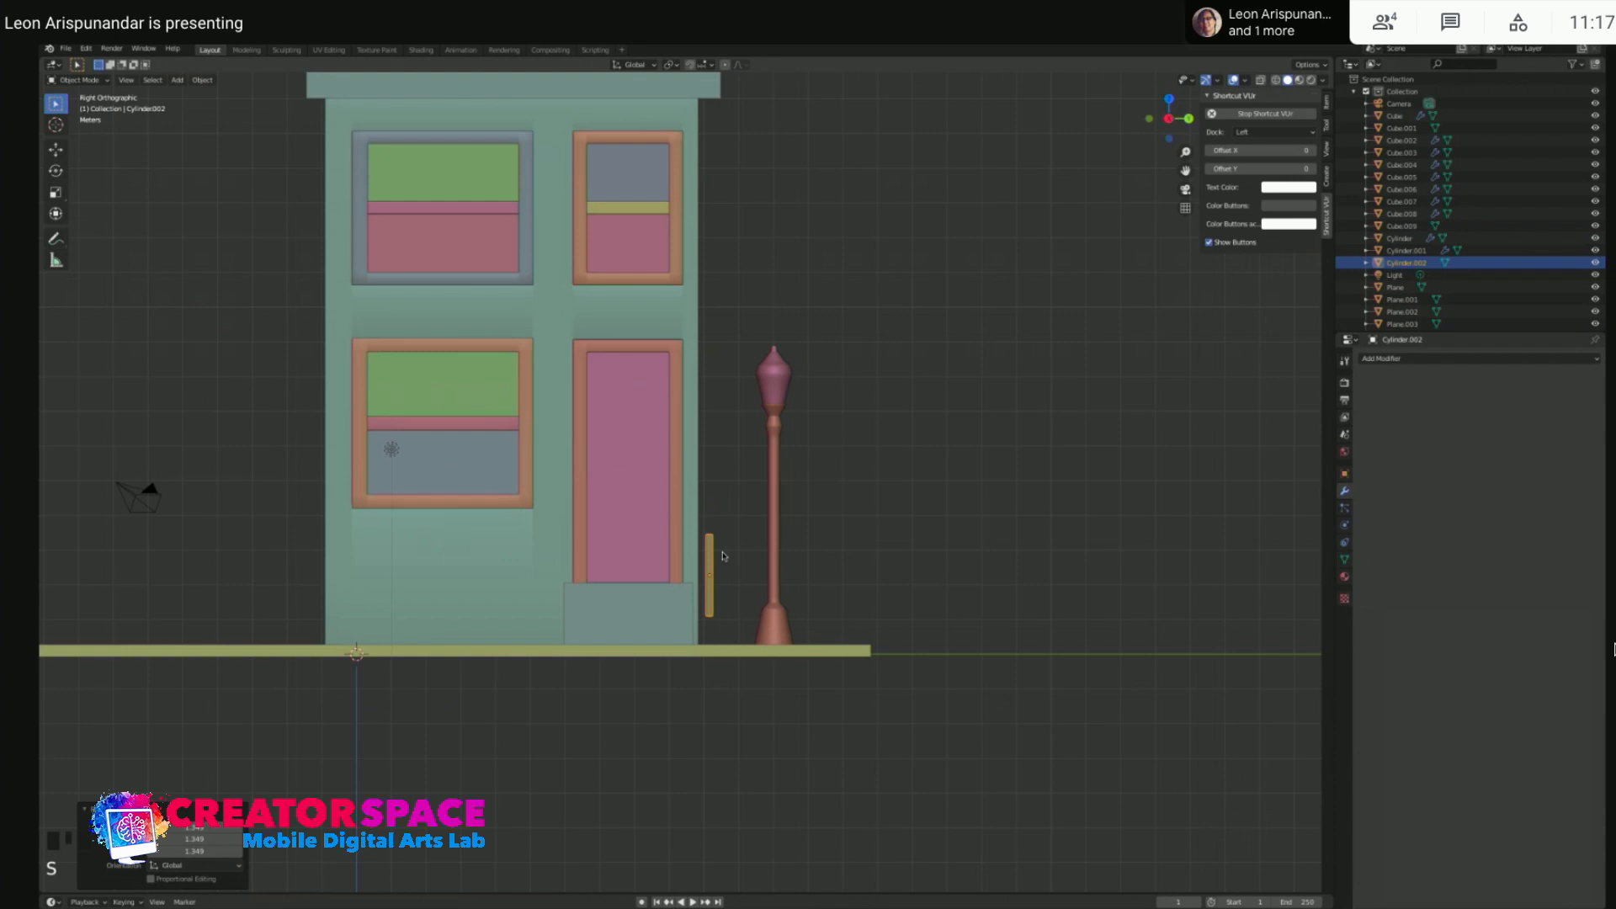
key("g")
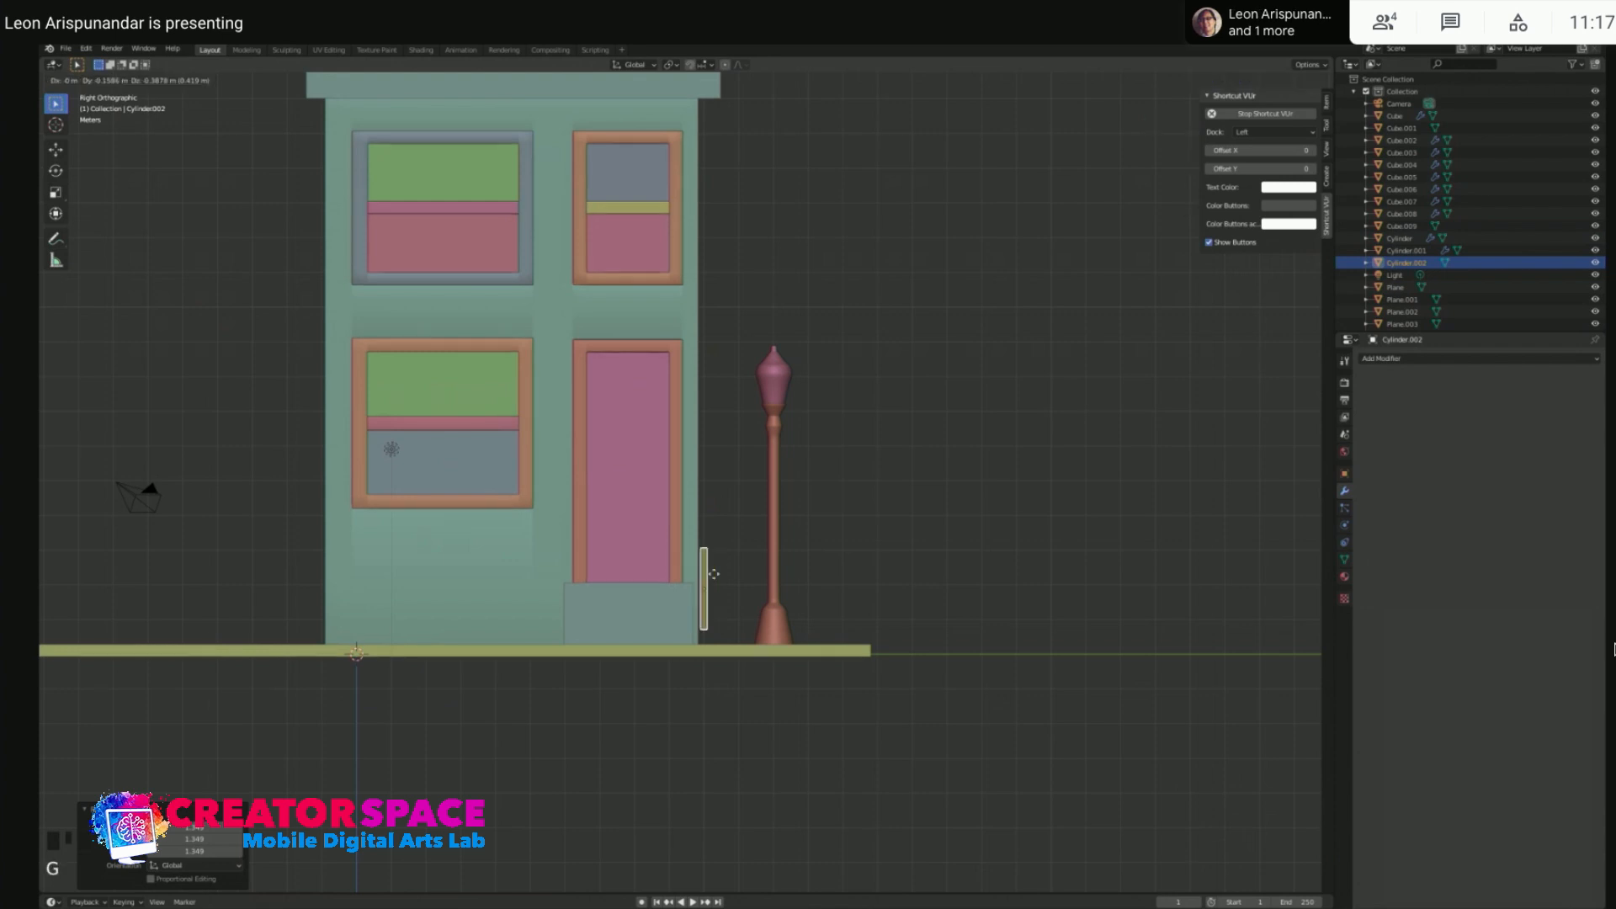
left_click(720, 587)
- Stretch the post along Z in small stages, raising it so its base rests on the sidewalk, and deselect it
key("s")
key("z")
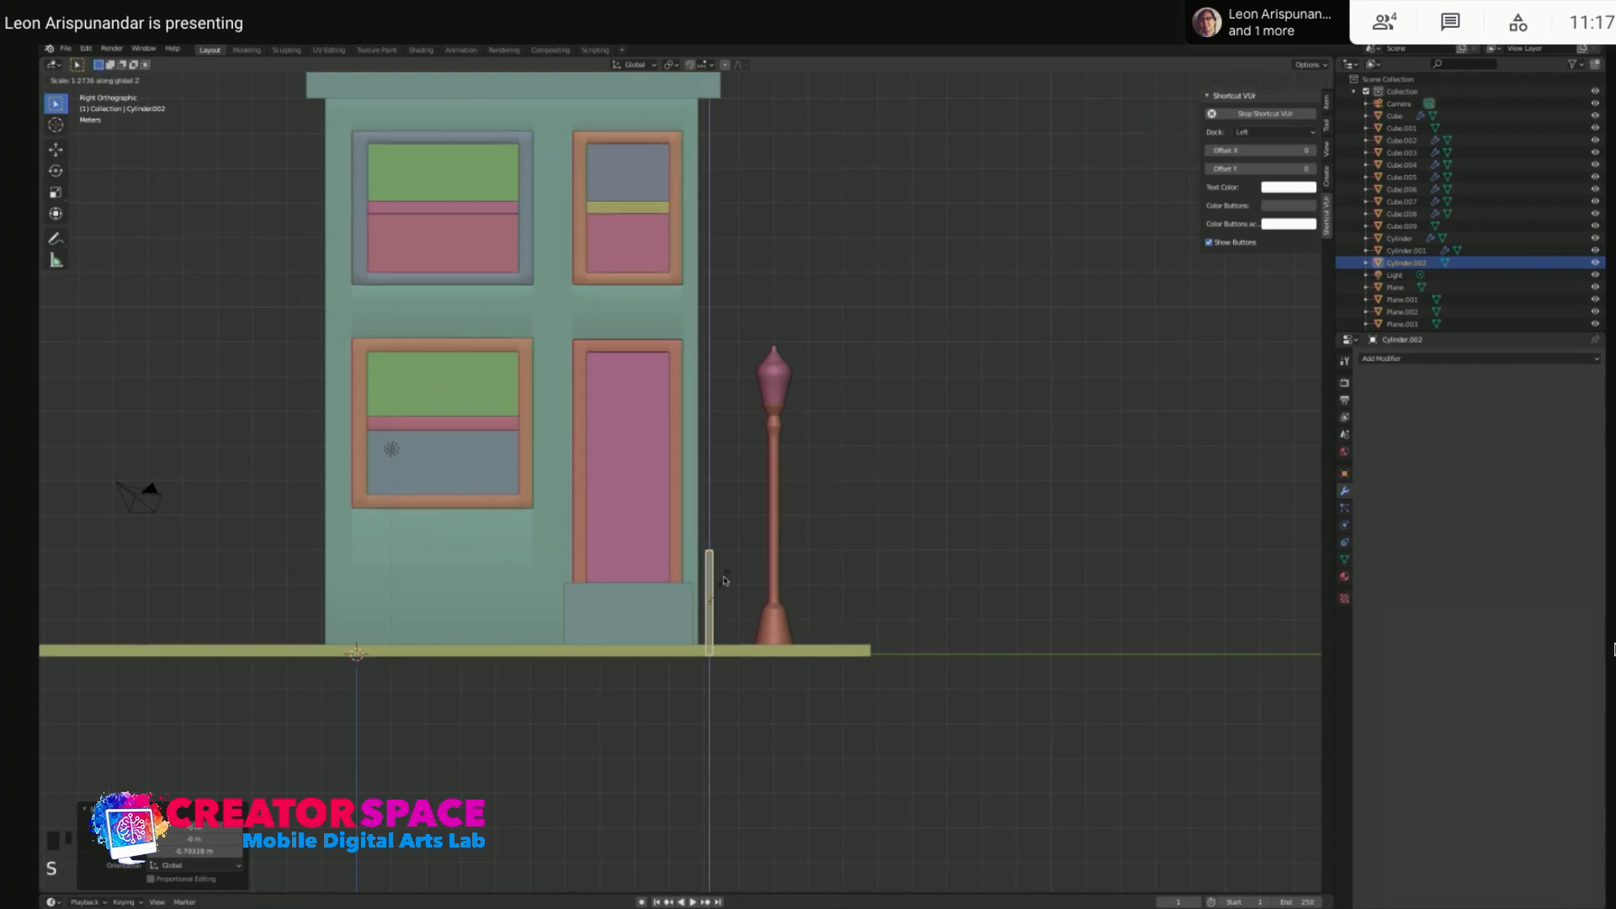
left_click(721, 562)
key("g")
left_click(722, 562)
key("s")
key("z")
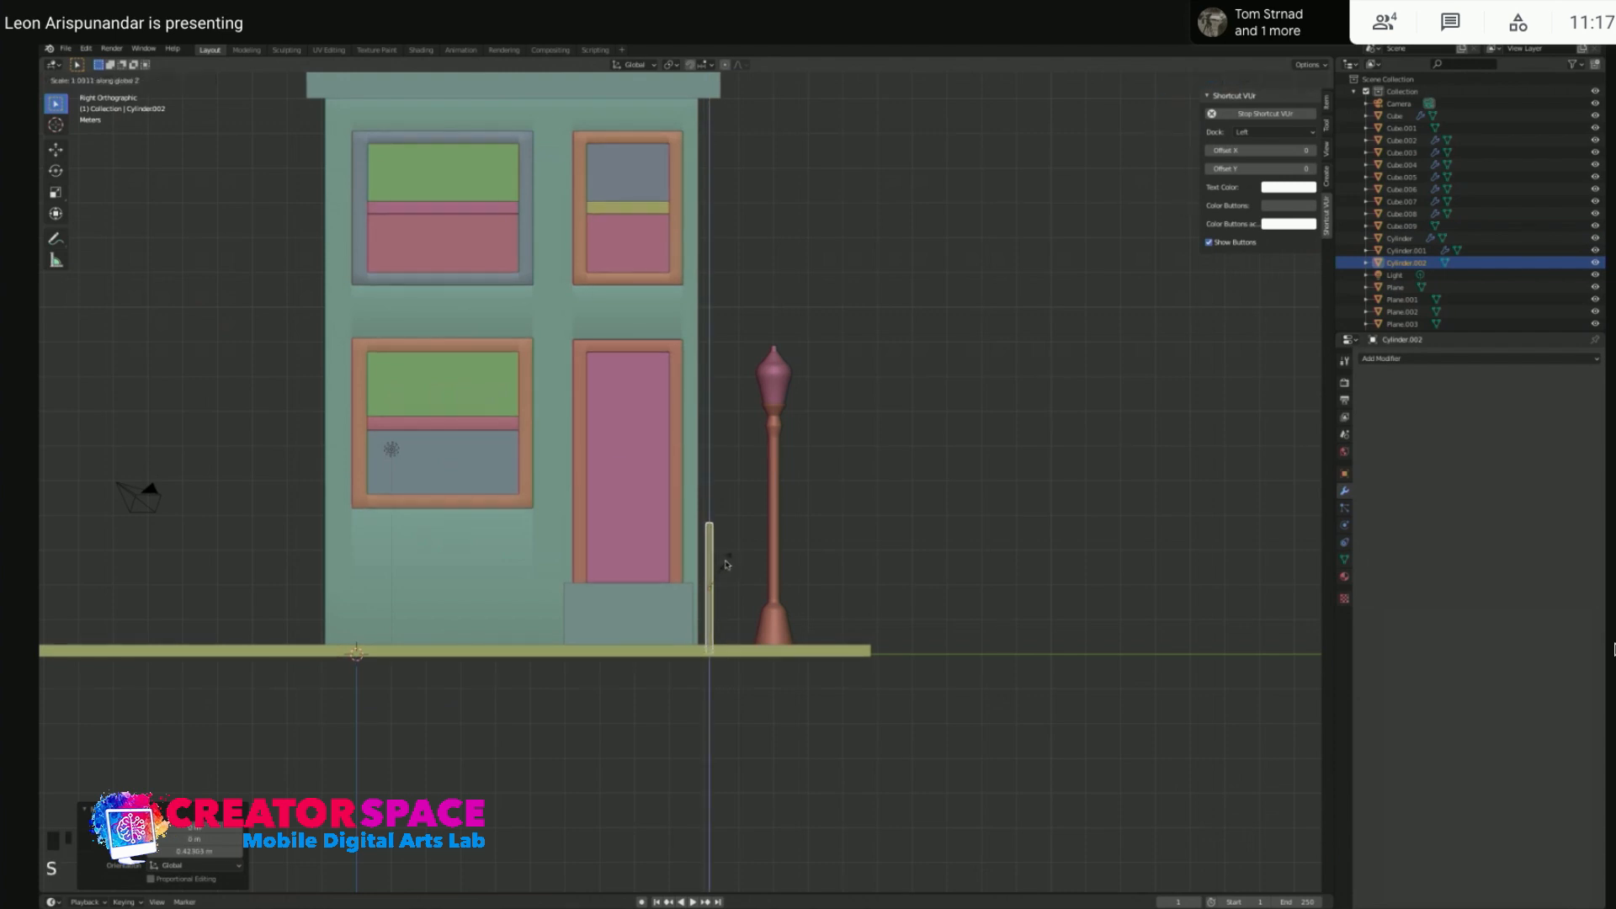
left_click(725, 558)
key("g")
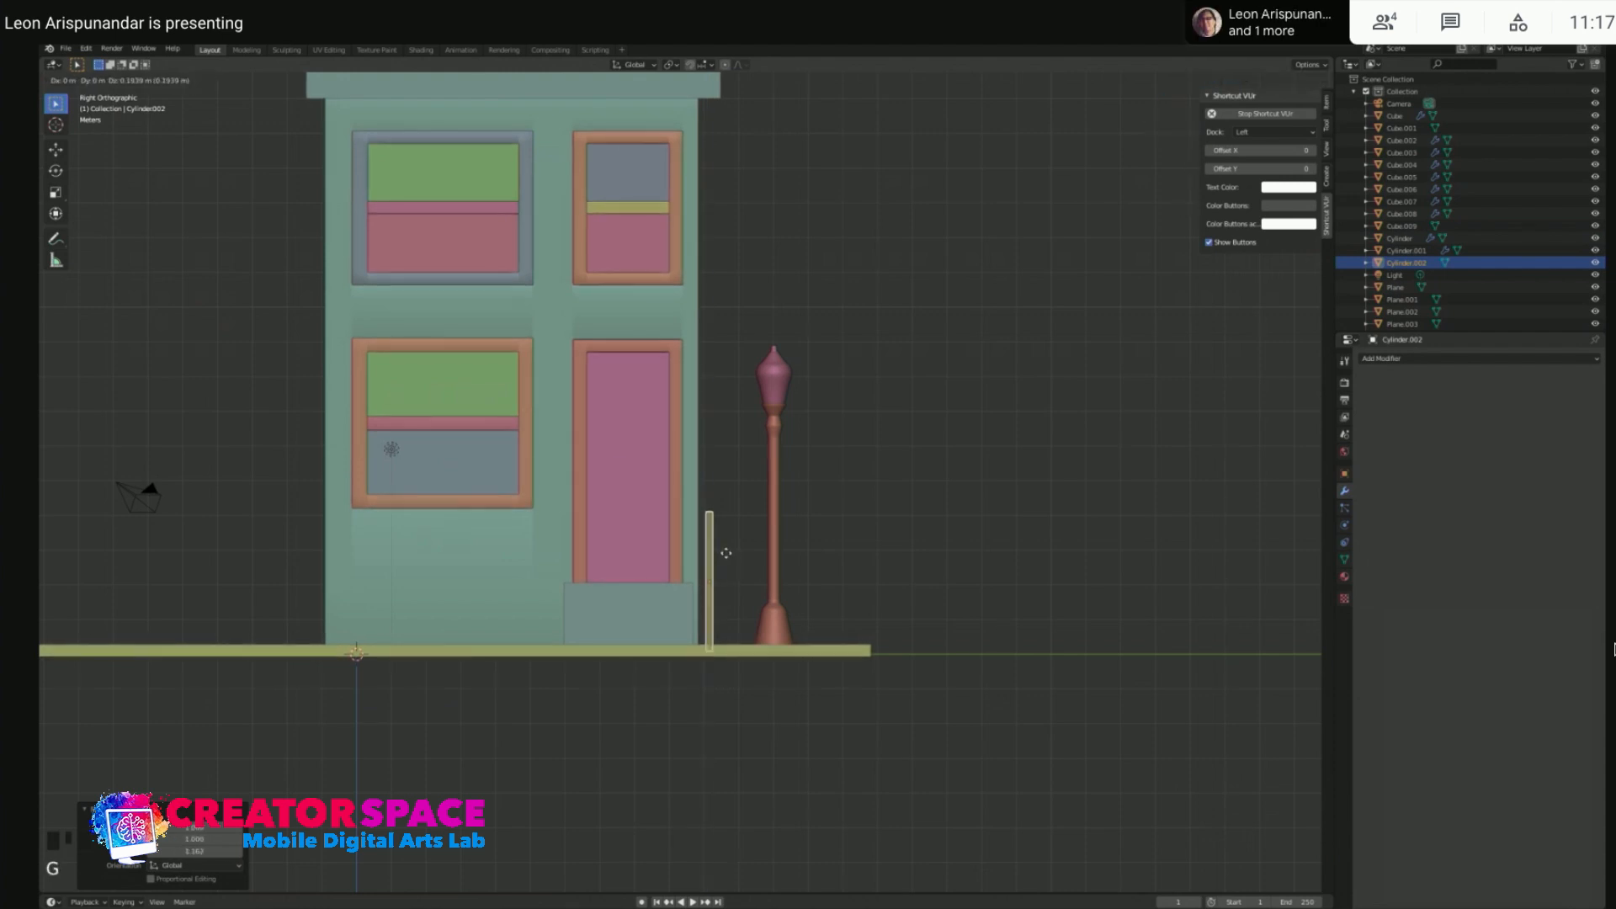
left_click(726, 553)
left_click(864, 522)
- Select the post and move it along the X axis toward the sidewalk, next to the lowest front step
middle_click_drag(863, 522, 839, 604)
left_click(830, 600)
key("g")
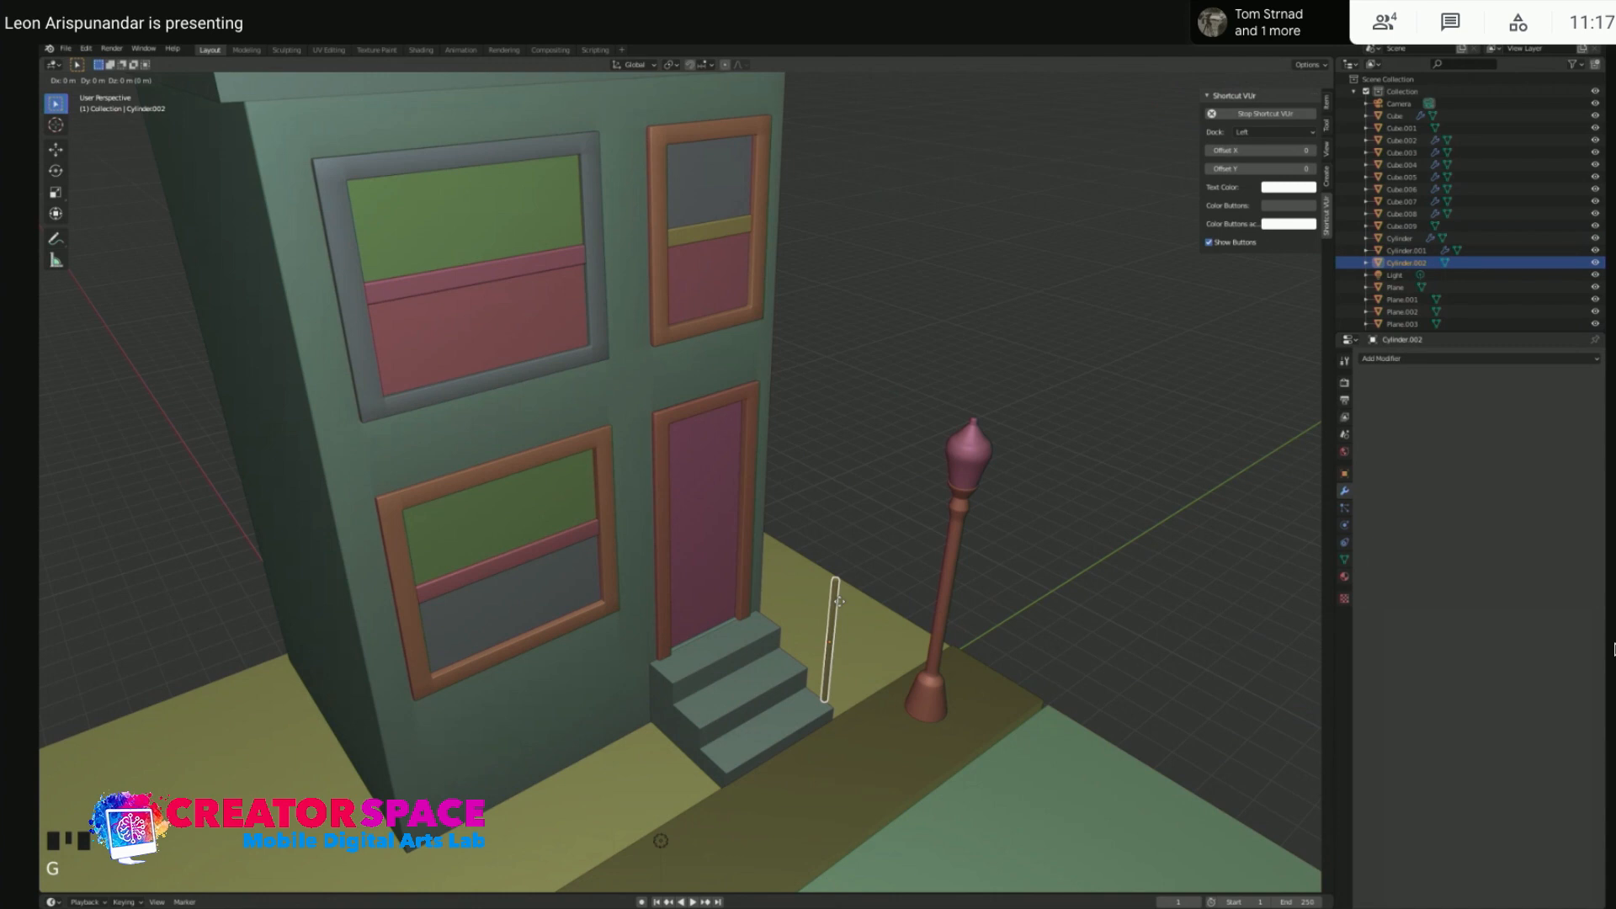
key("x")
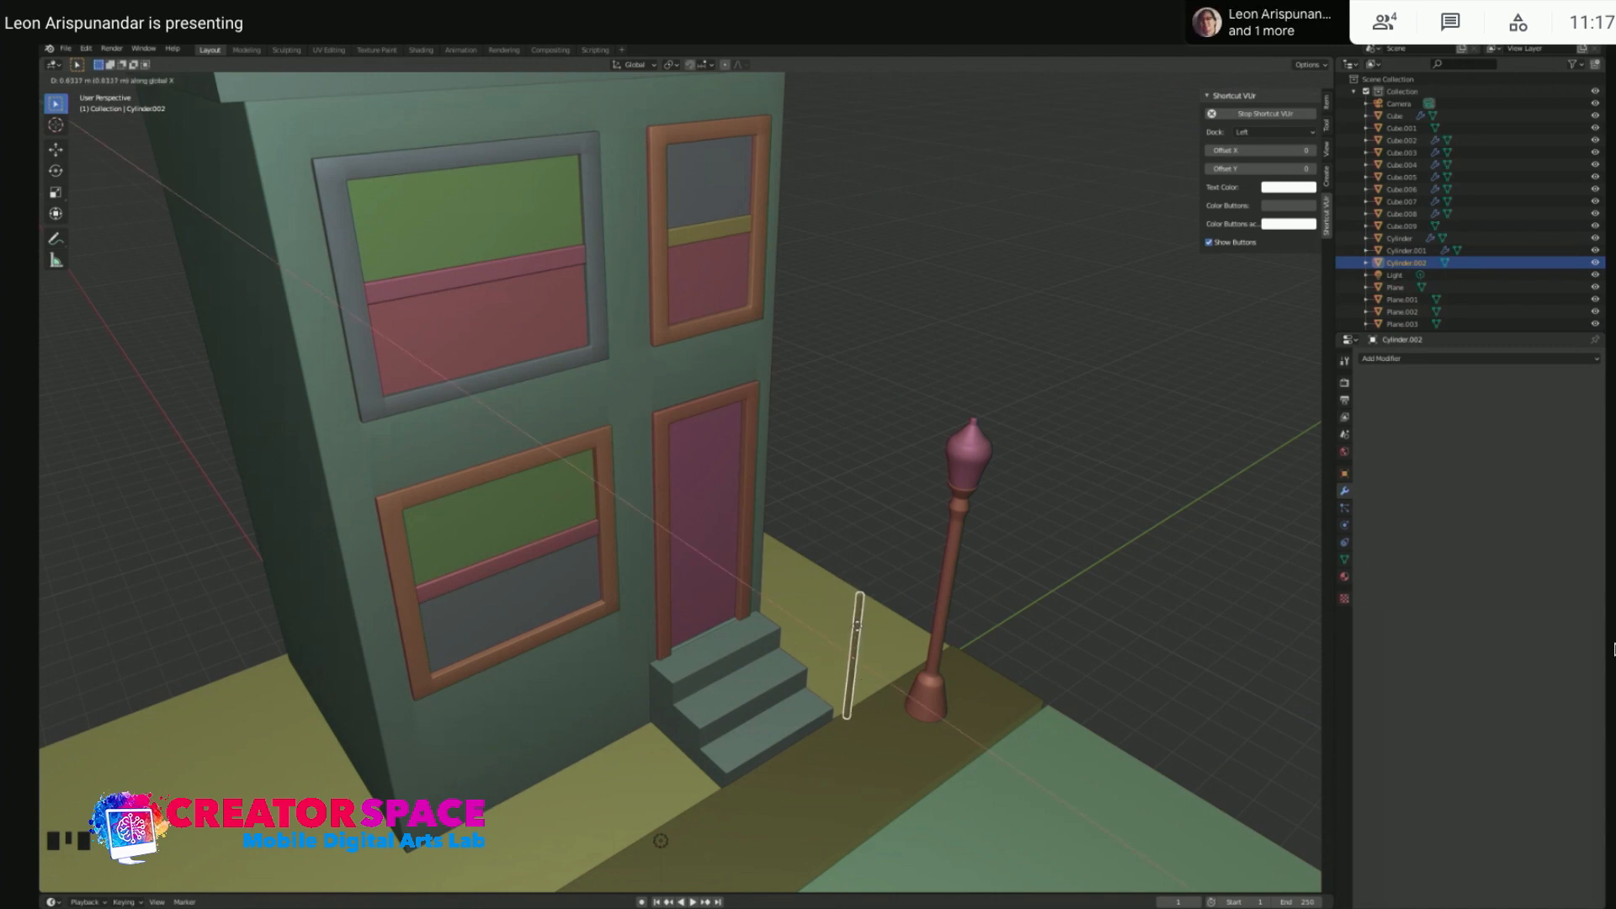
left_click(937, 649)
middle_click_drag(938, 649, 868, 612)
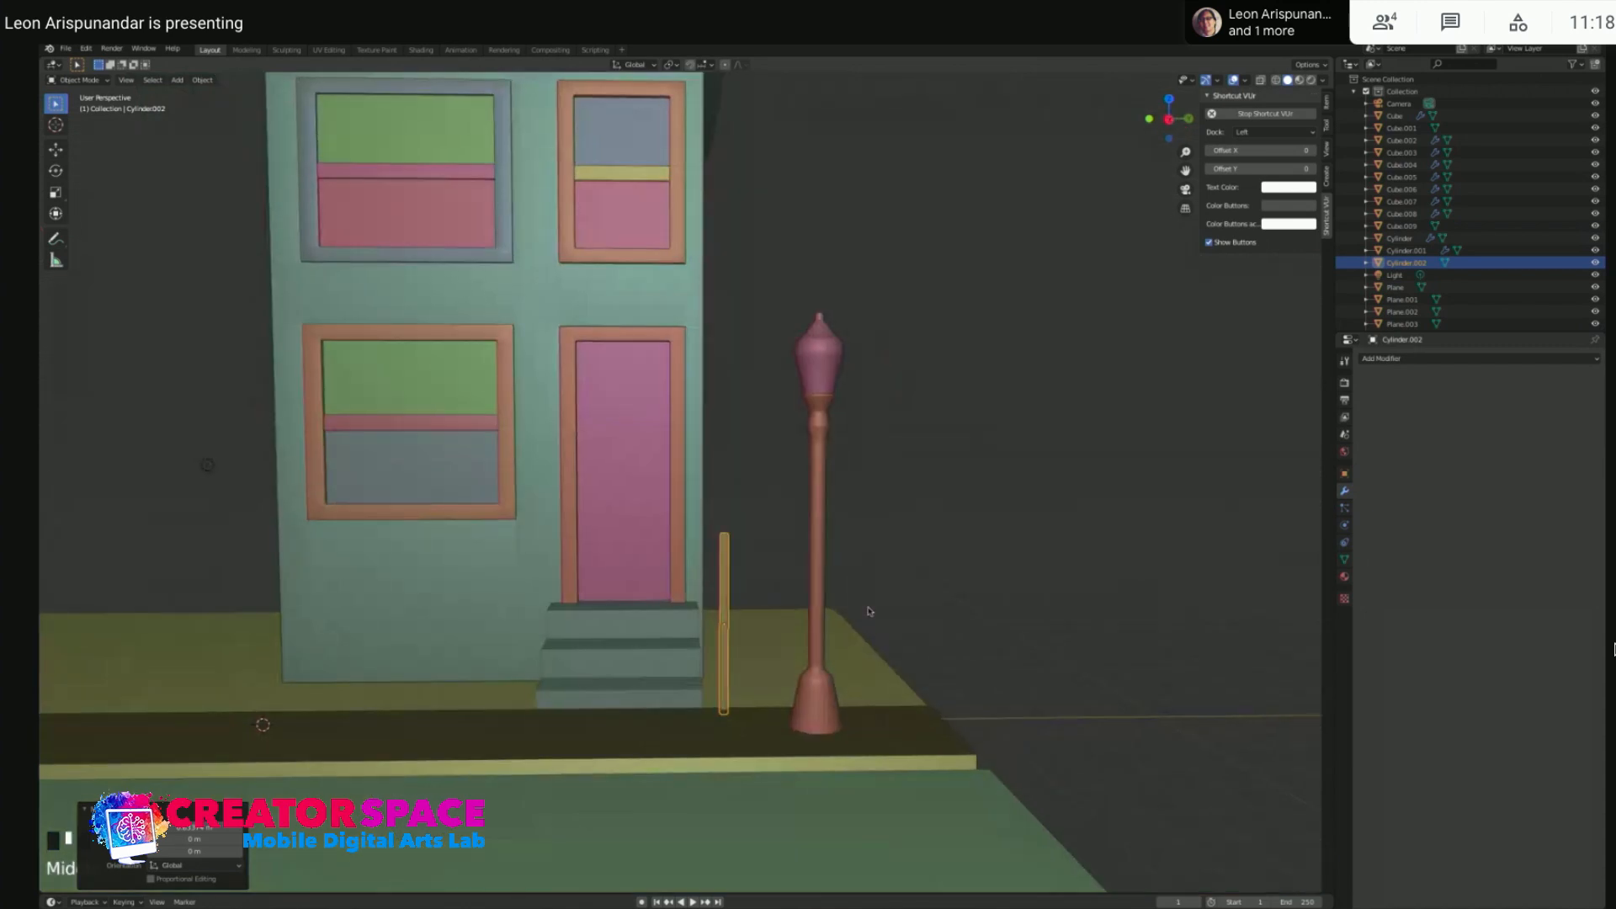
- Apply Shade Smooth to the post in Object Mode and deselect it
key("KP_3")
scroll(741, 595, "up", 5)
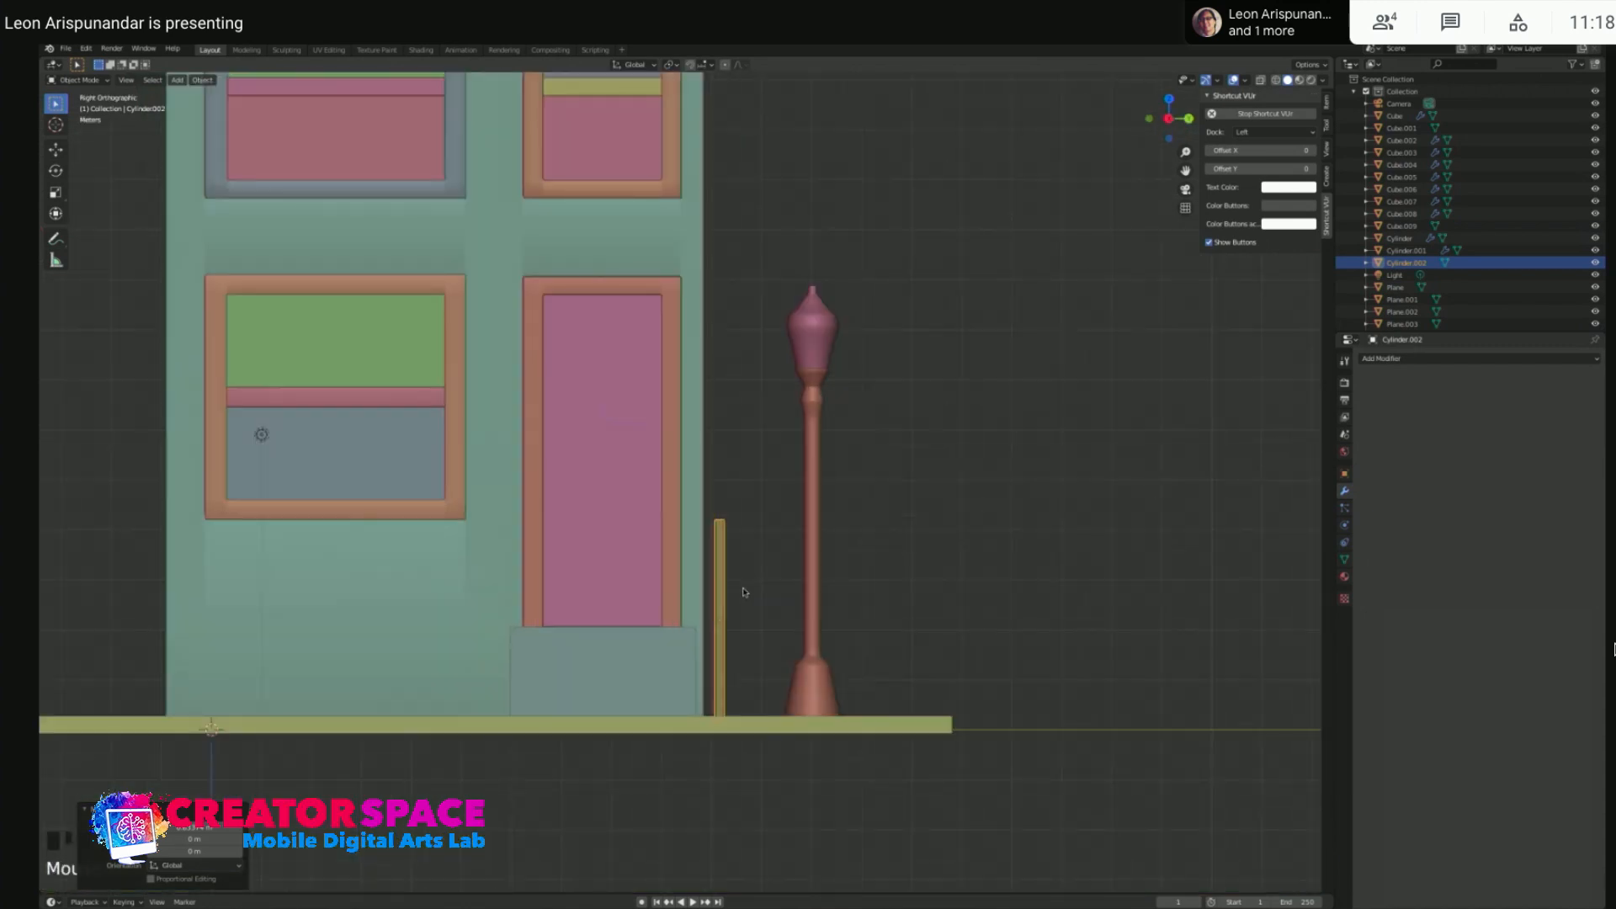
key("Tab")
key("Tab")
left_click(729, 564)
right_click(730, 564)
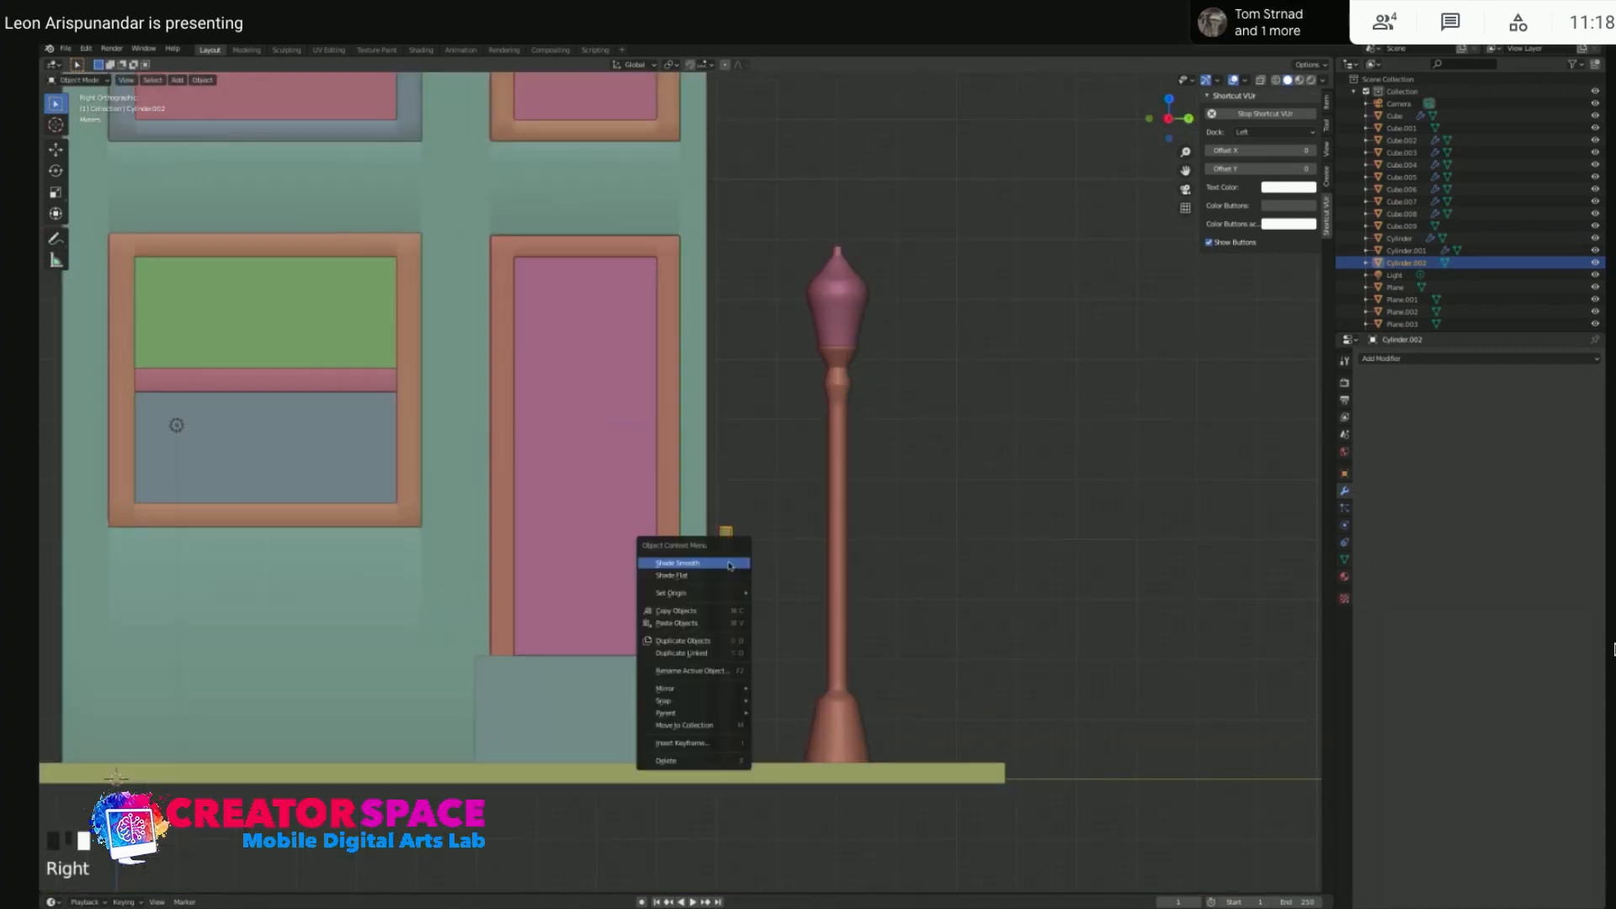
left_click(729, 563)
left_click(776, 552)
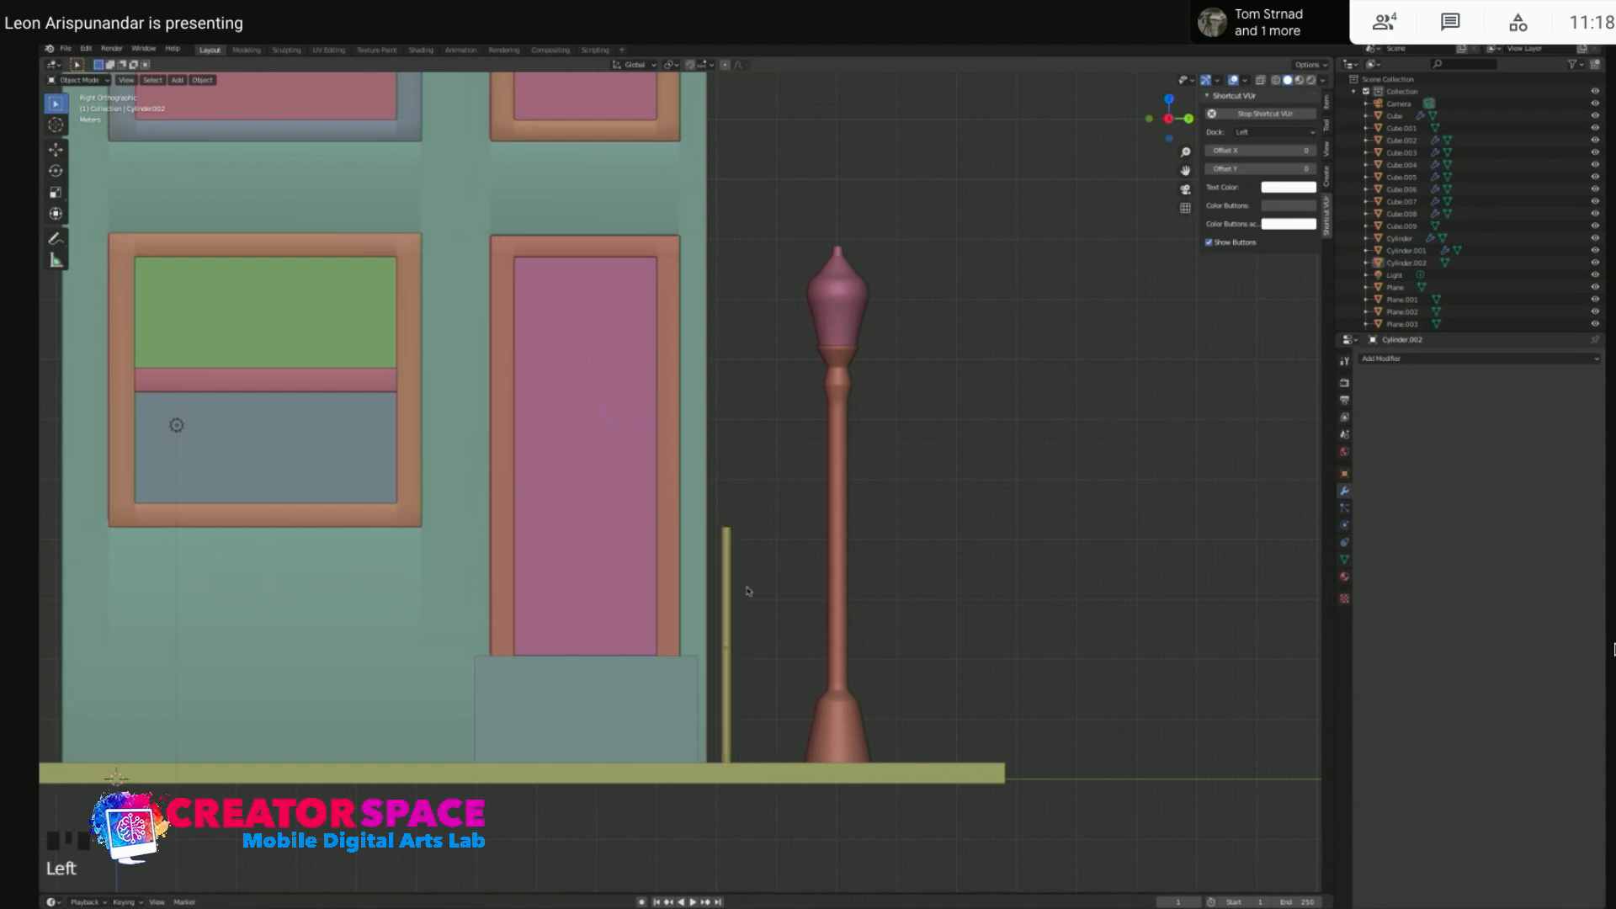
- Box-select the house, ground and lamp, exclude the thin post from the selection, and hide the selected objects
scroll(757, 594, "down", 4)
left_click(706, 531)
scroll(707, 526, "up", 3)
left_click(767, 539)
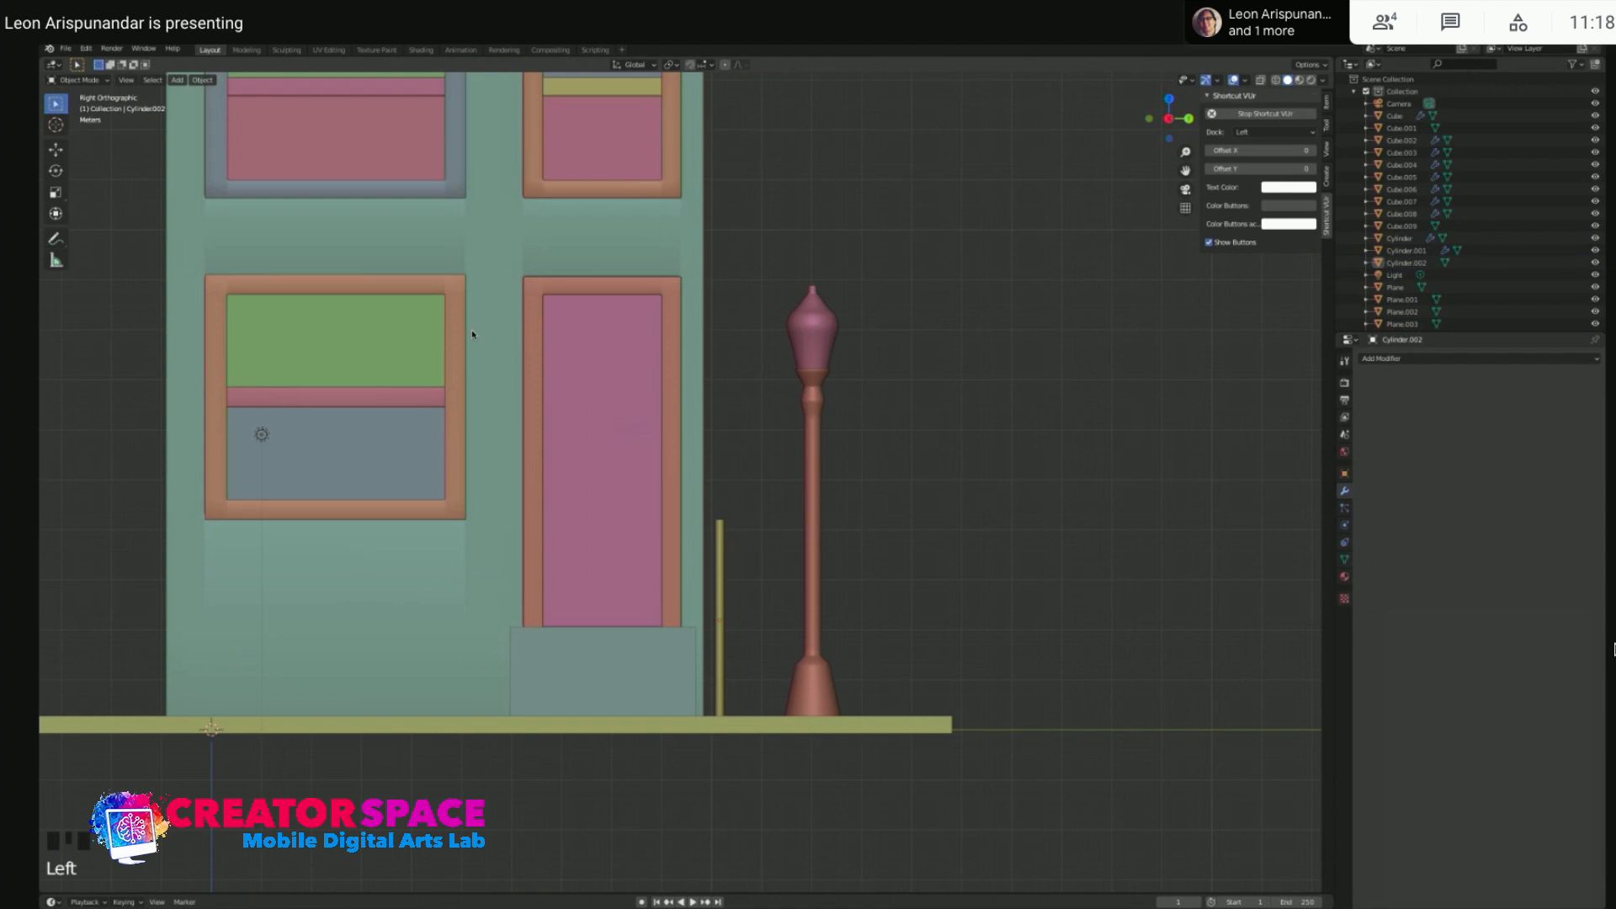
scroll(293, 426, "down", 4)
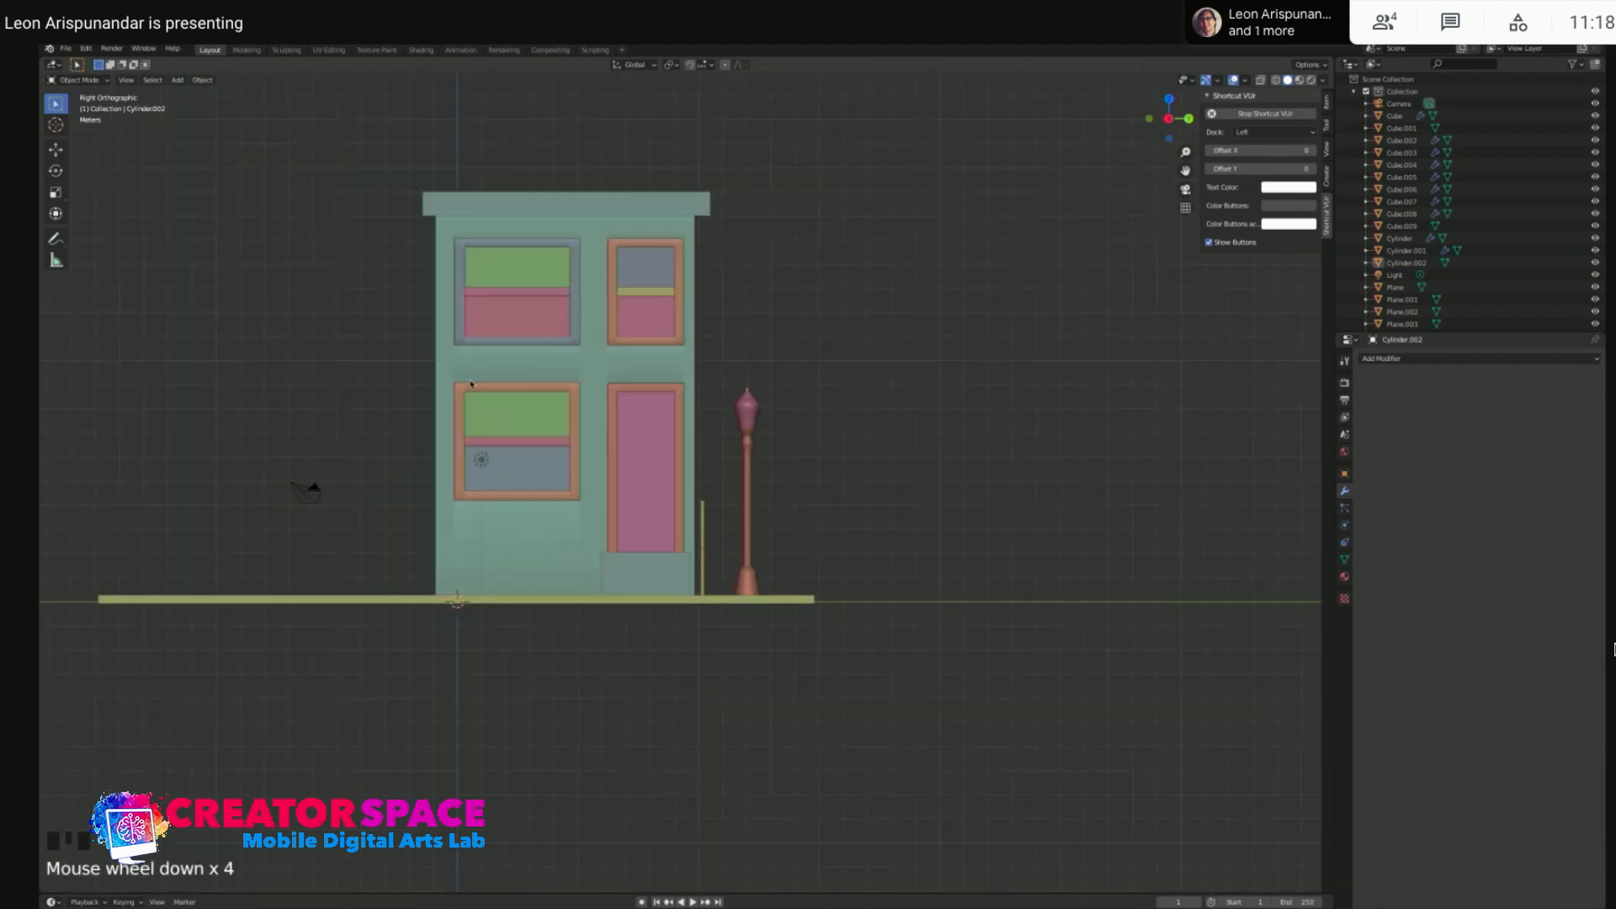
left_click_drag(241, 220, 926, 653)
left_click(703, 514, "shift")
key("h")
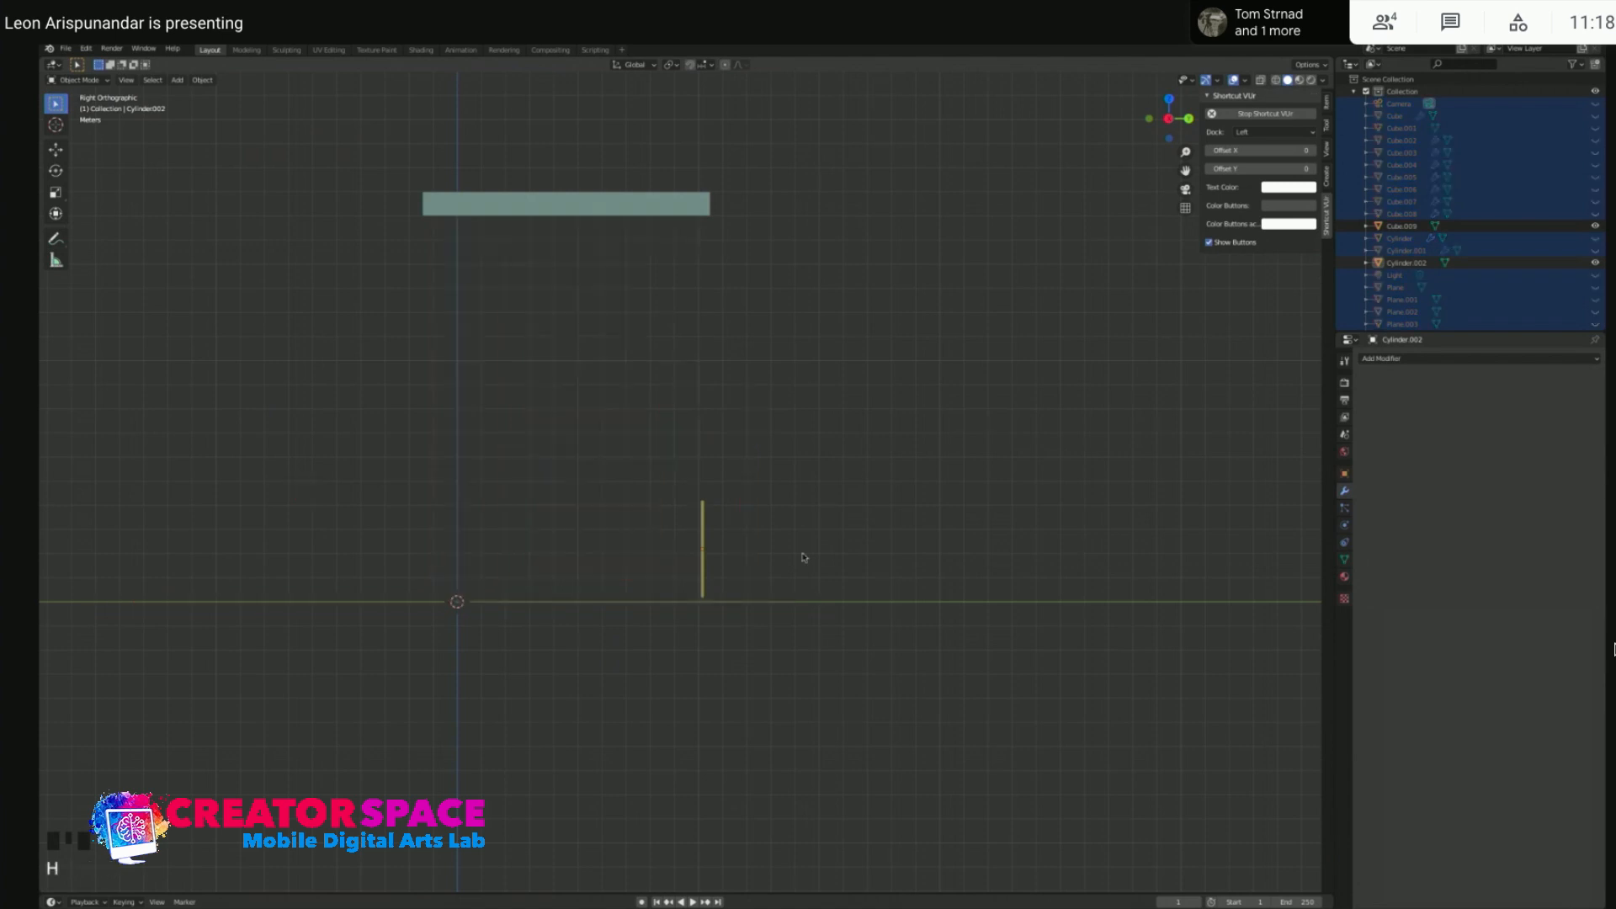
- Select the remaining roof slab, undo its accidental move, and hide it to isolate the post
left_click_drag(333, 159, 912, 328)
key("g")
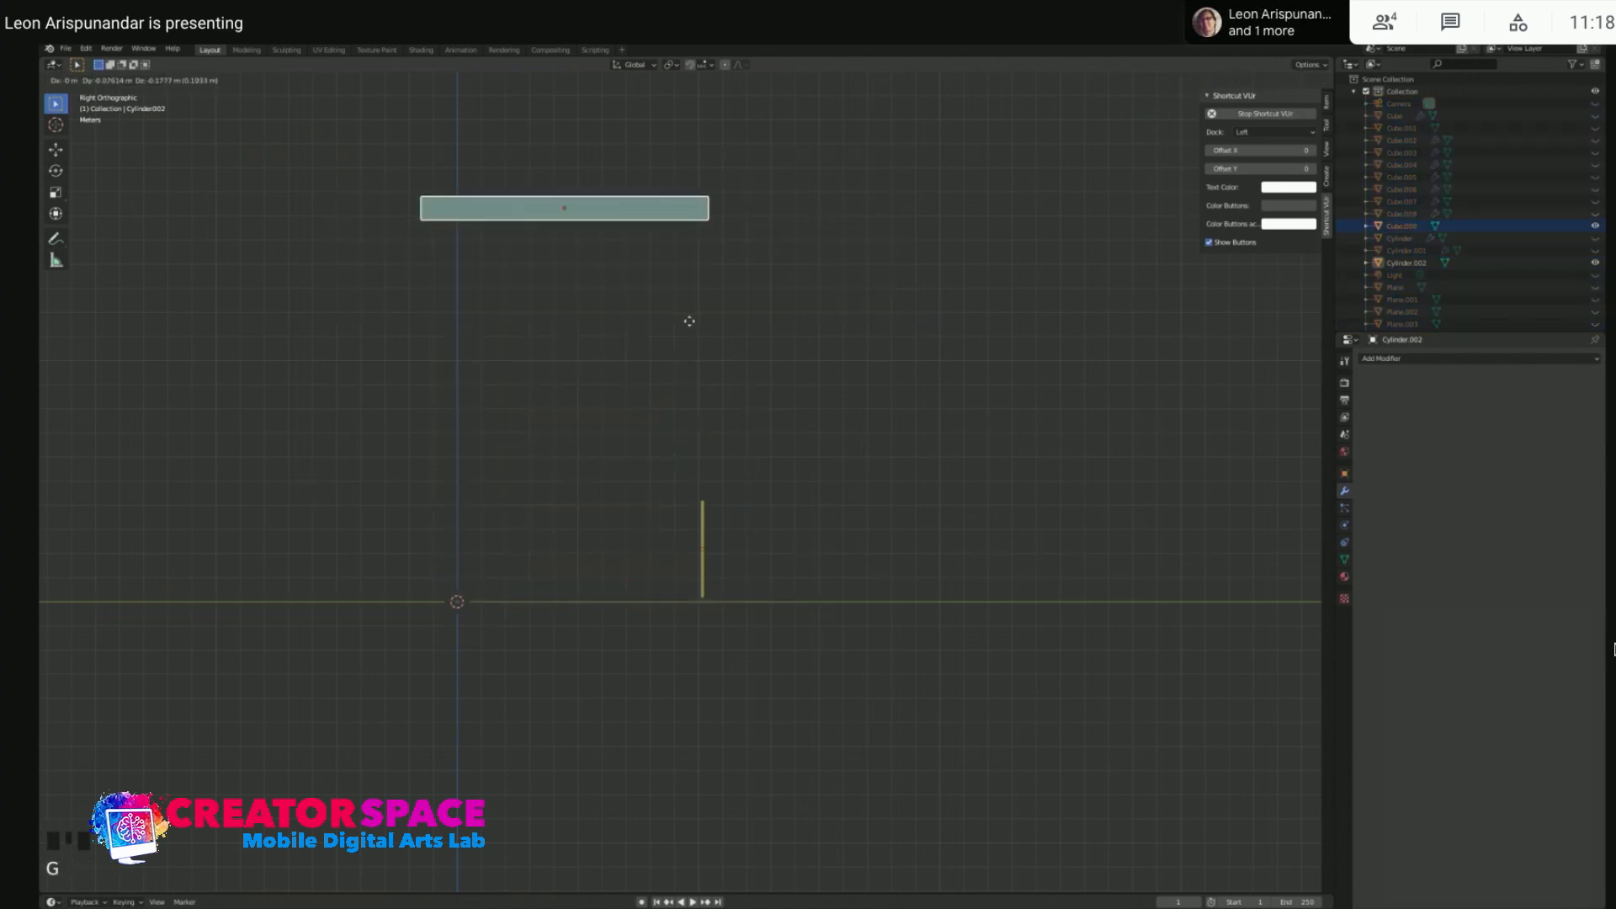
left_click(692, 320)
key("ctrl+z")
key("h")
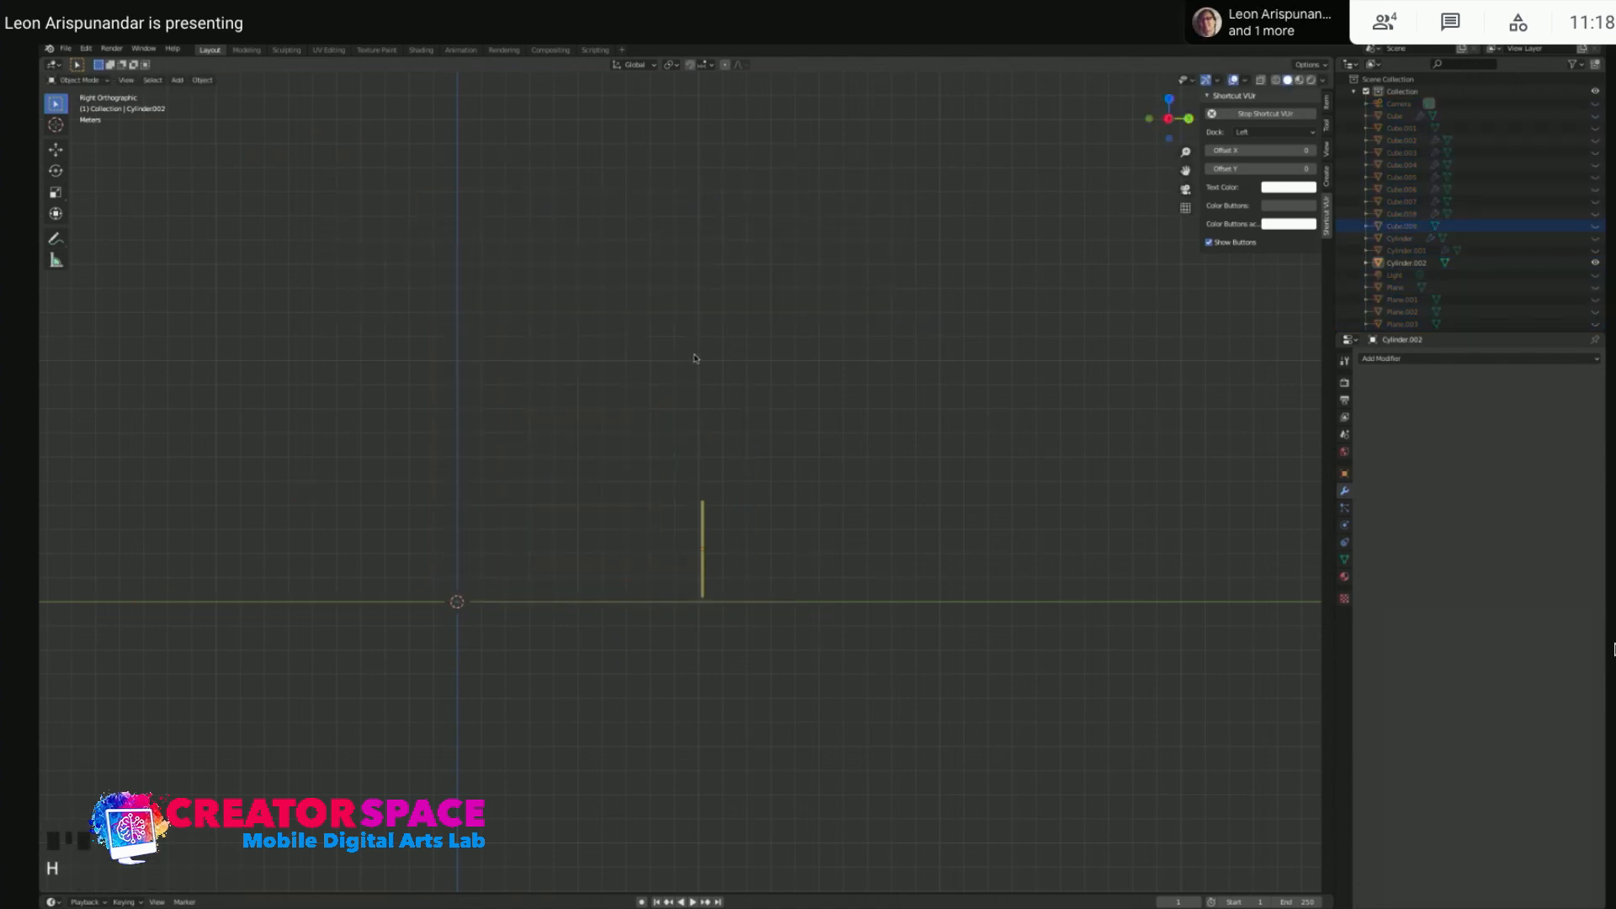
scroll(780, 562, "up", 3)
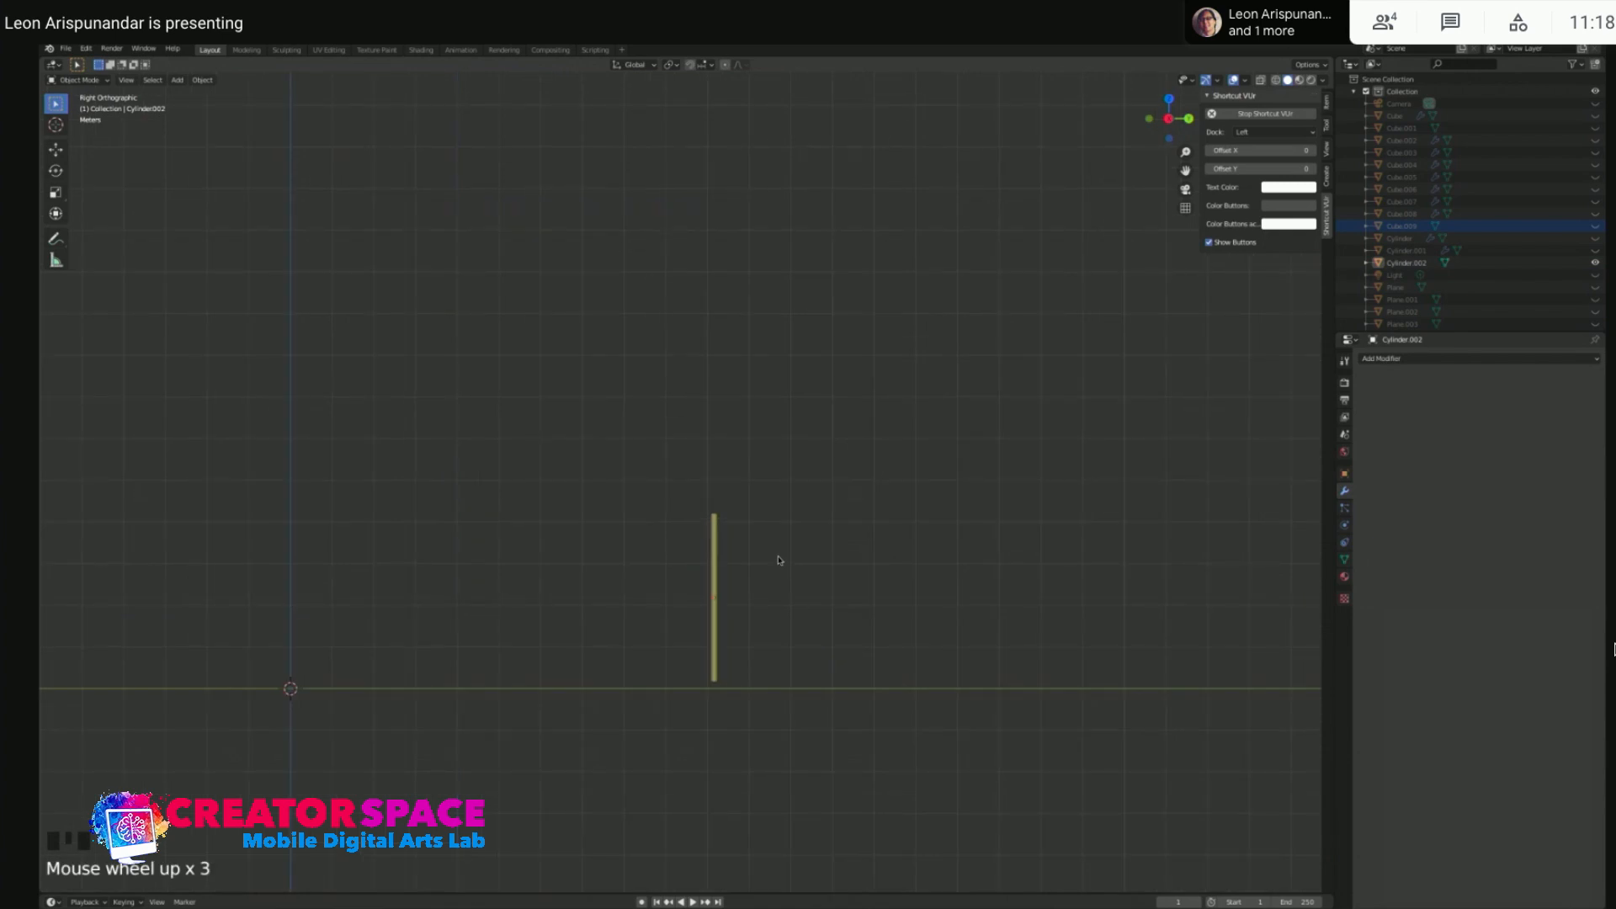
scroll(780, 560, "up", 3)
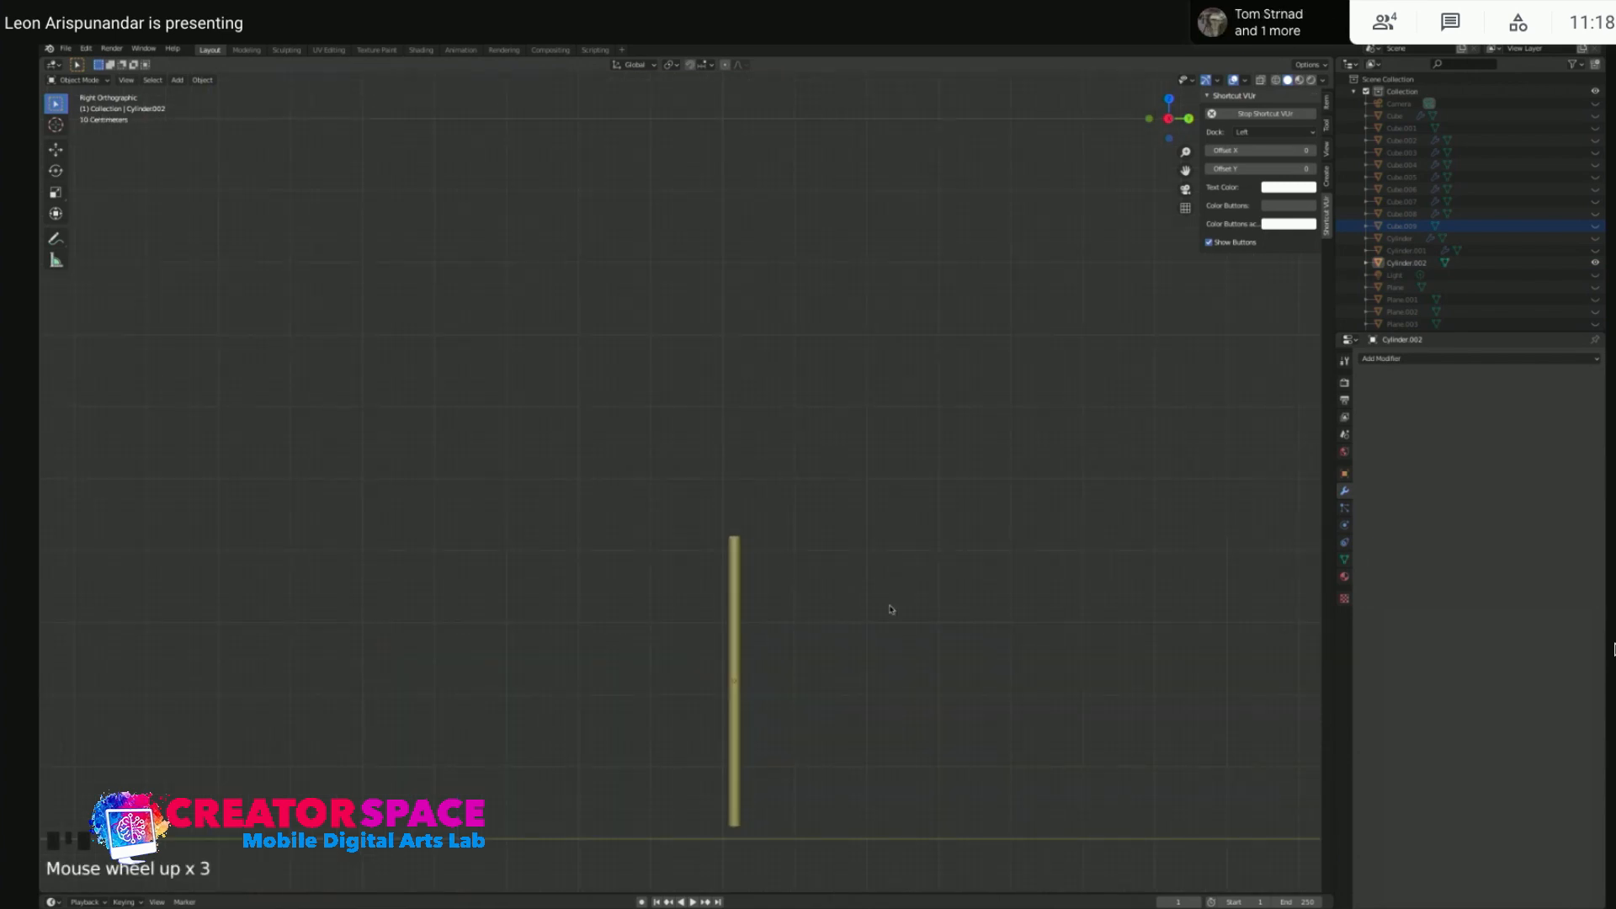
middle_click_drag(891, 608, 825, 505, "shift")
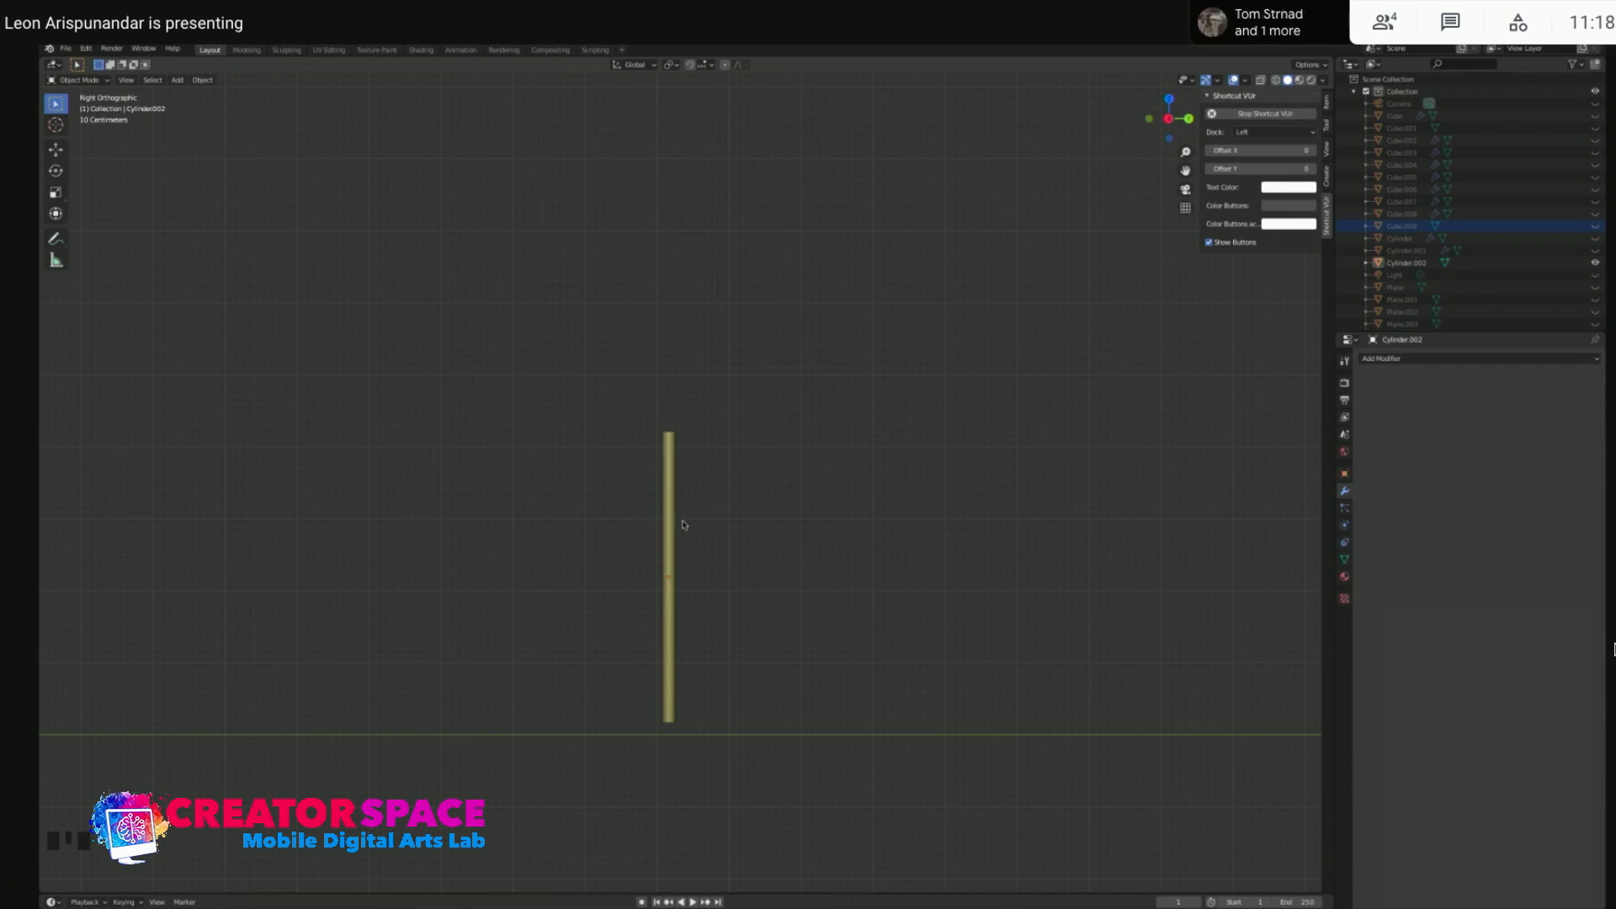
key("Left")
left_click(680, 498)
left_click(720, 516)
scroll(677, 446, "up", 3)
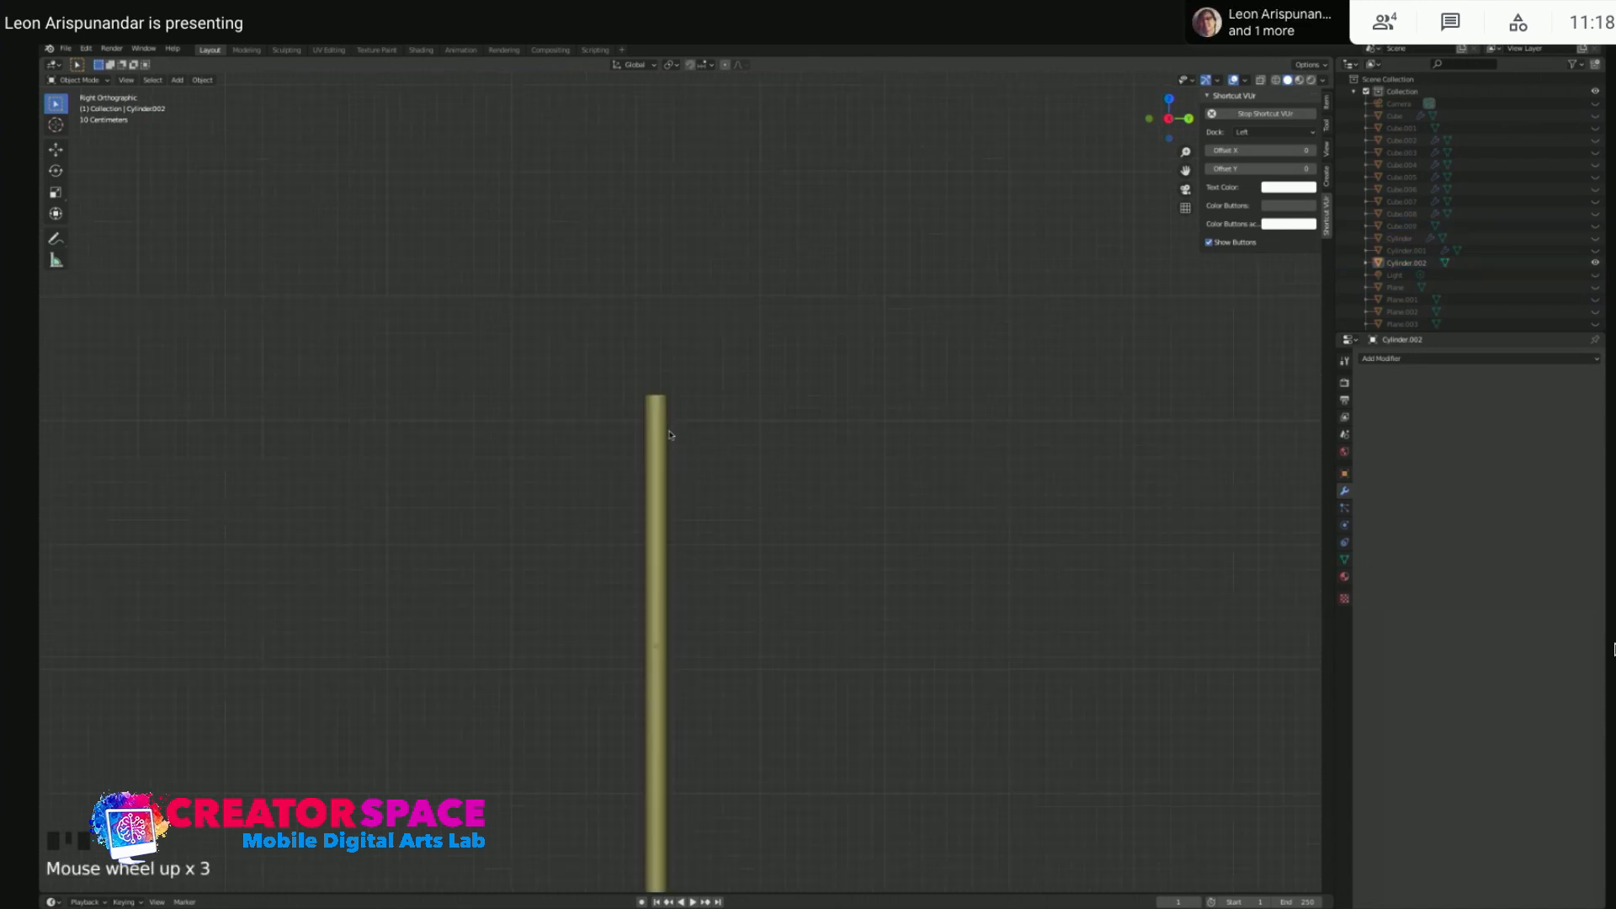
left_click(652, 429)
scroll(777, 483, "down", 4)
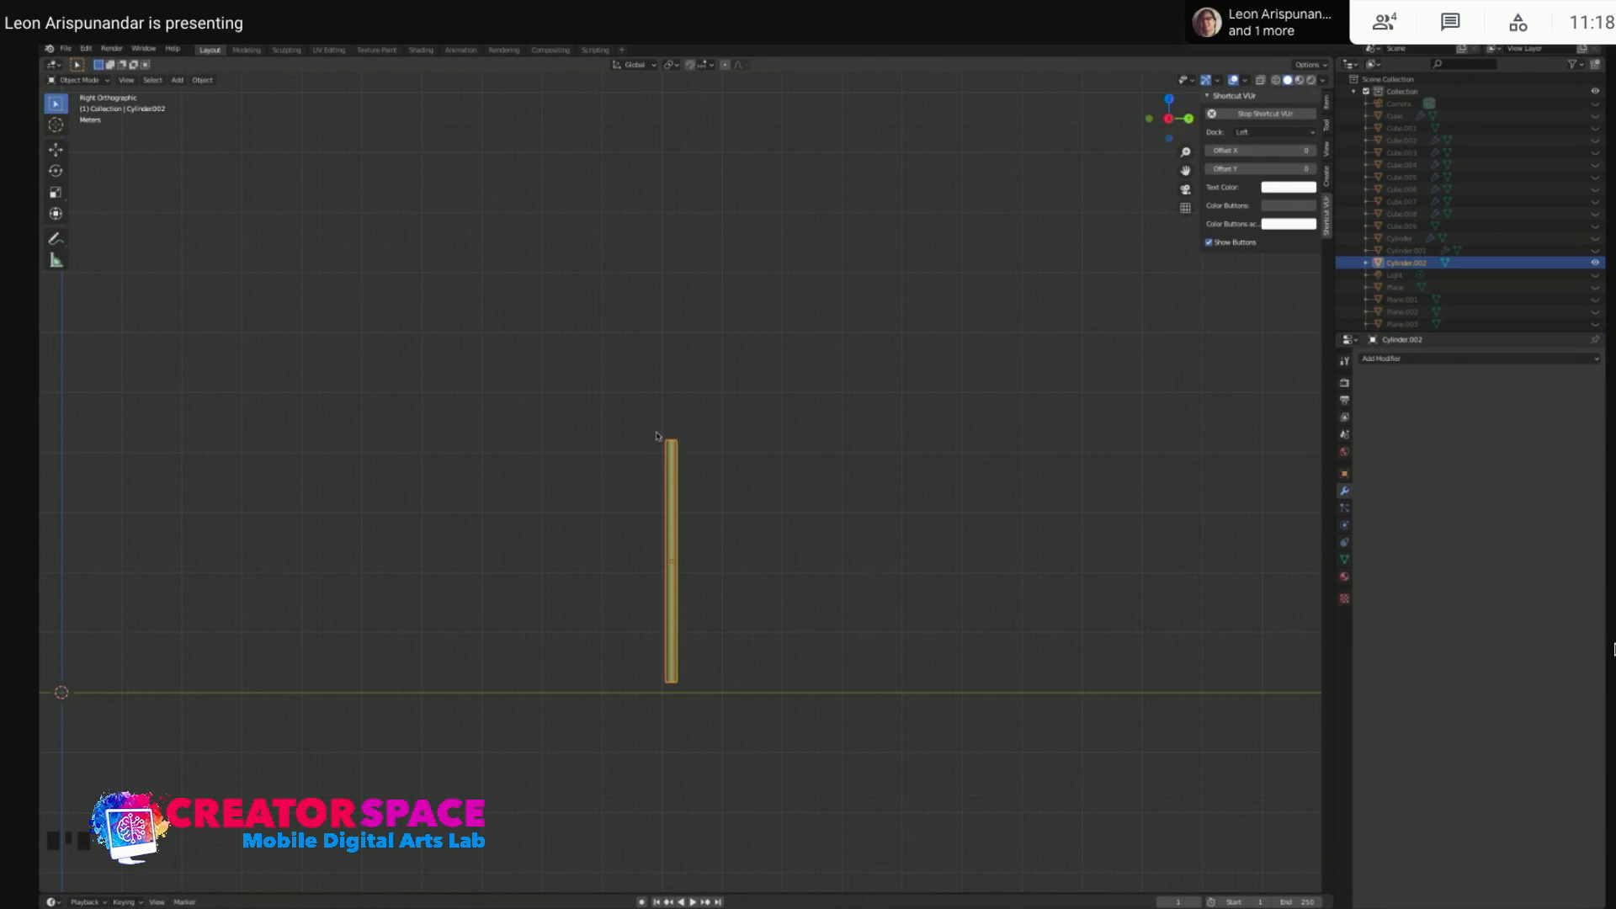
scroll(689, 428, "up", 3)
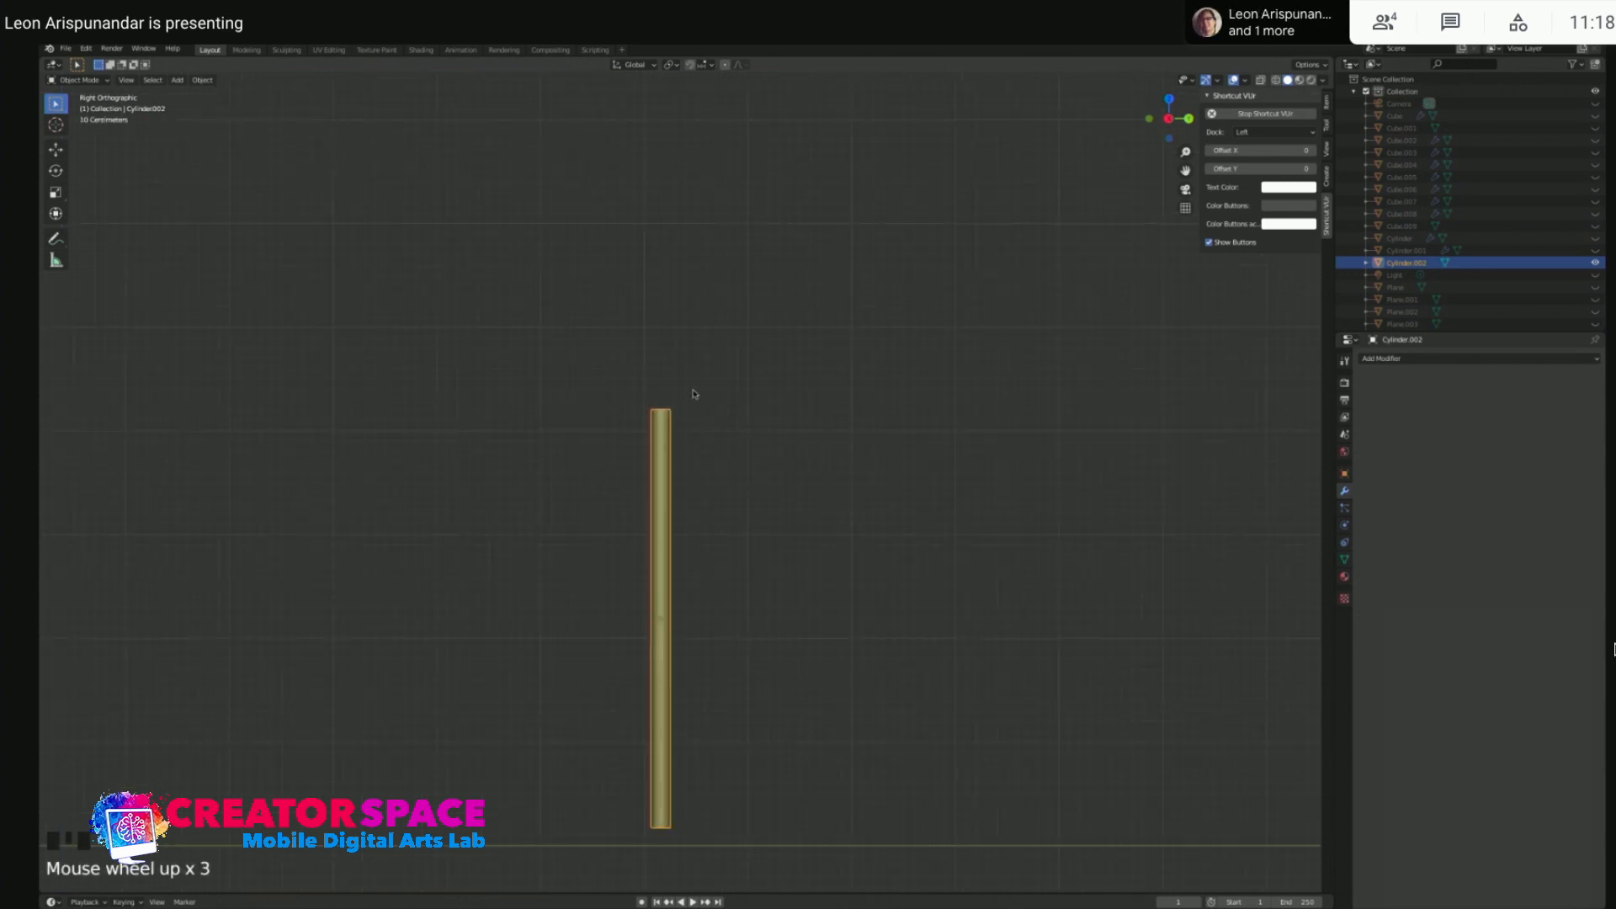
left_click(749, 402)
key("shift+a")
mouse_move(776, 402)
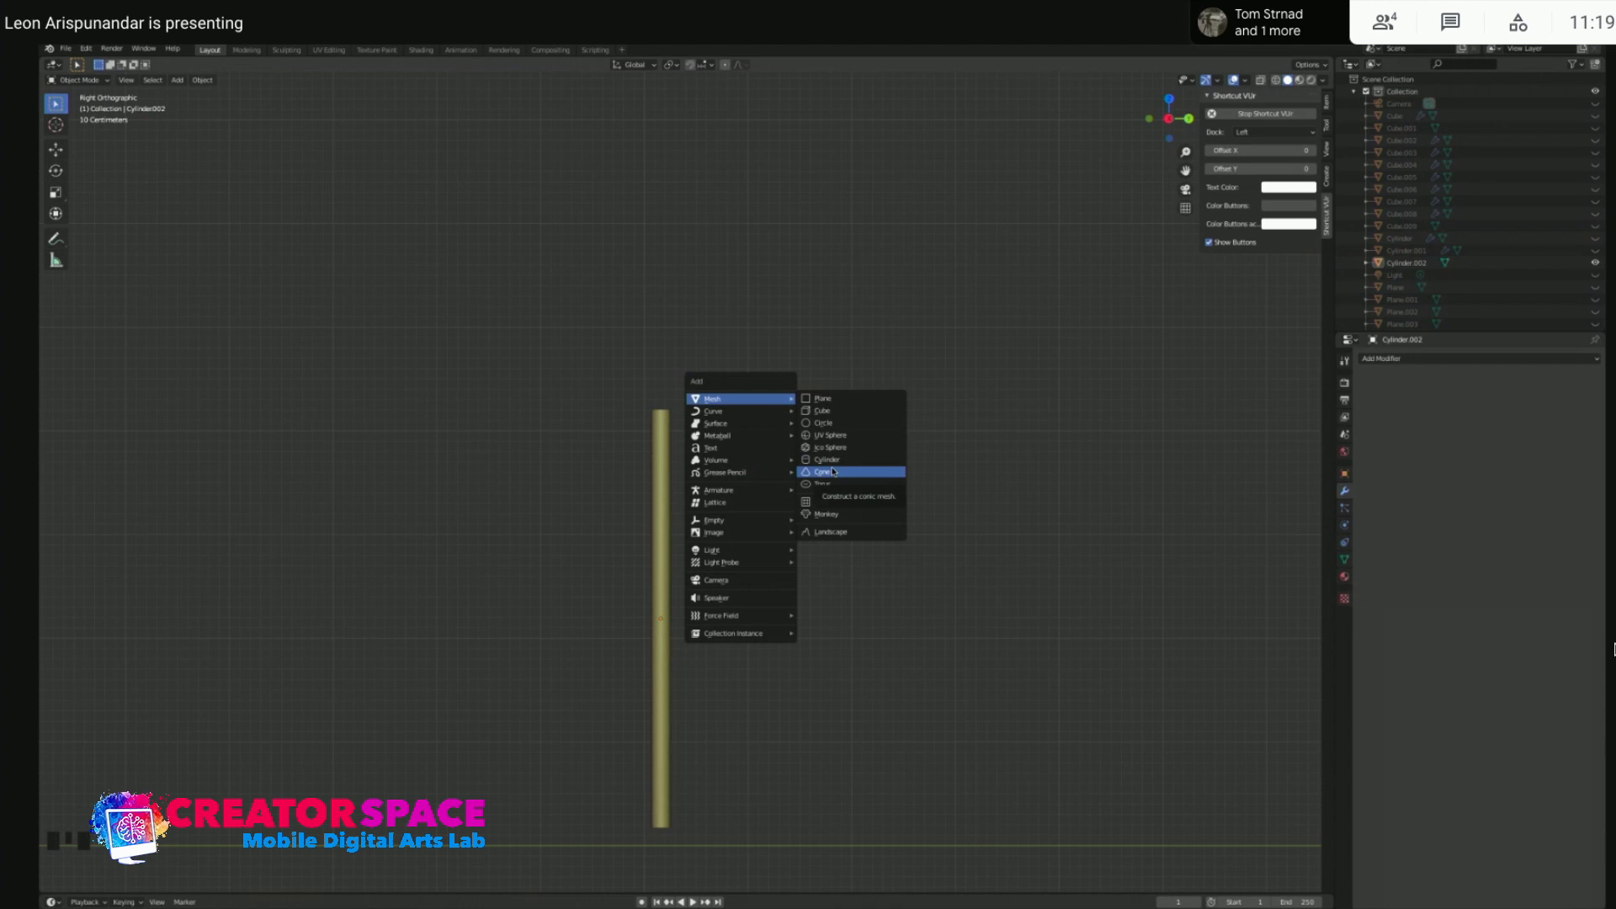
left_click(833, 471)
left_click(360, 666)
scroll(365, 650, "down", 3)
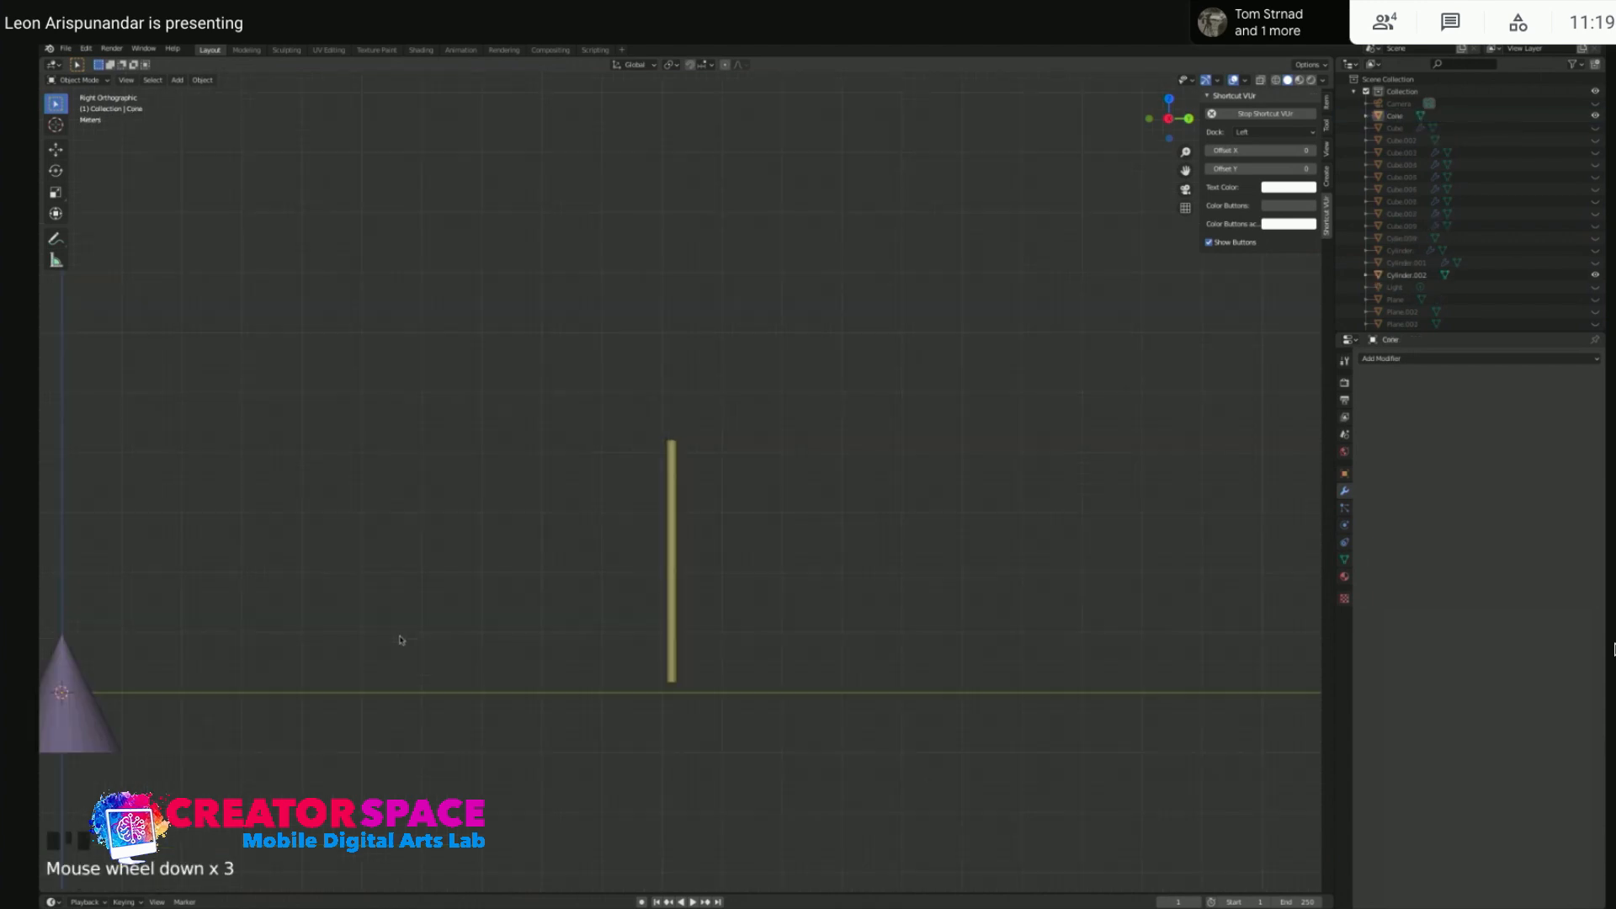
left_click(84, 720)
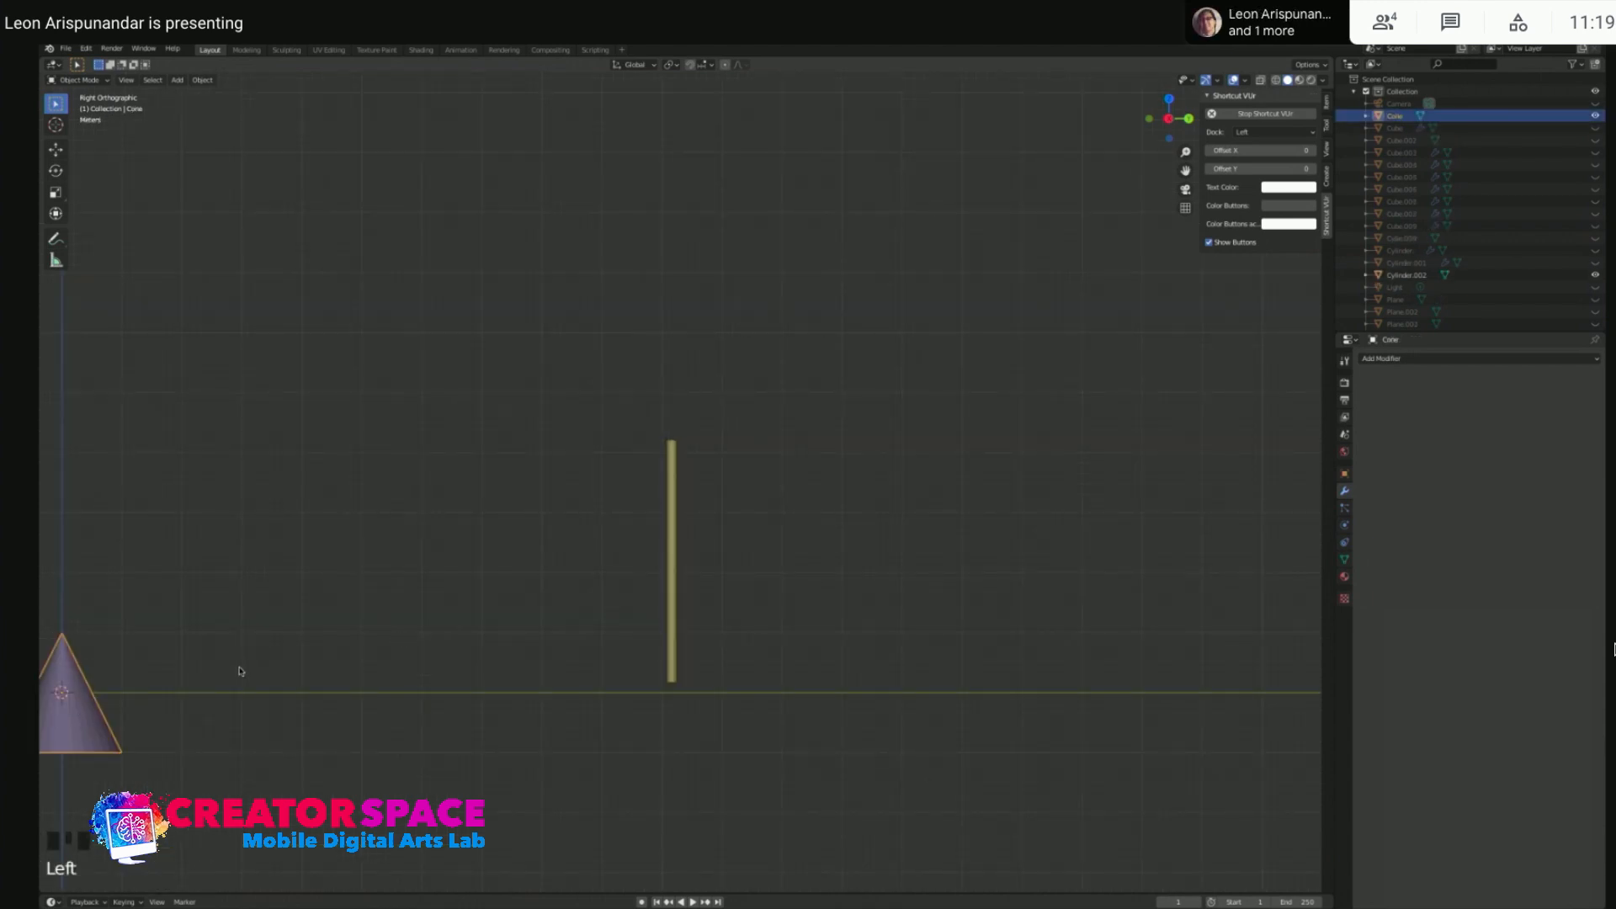
key("Delete")
- Add a cone mesh and set its vertex count to 16
key("shift+a")
mouse_move(232, 654)
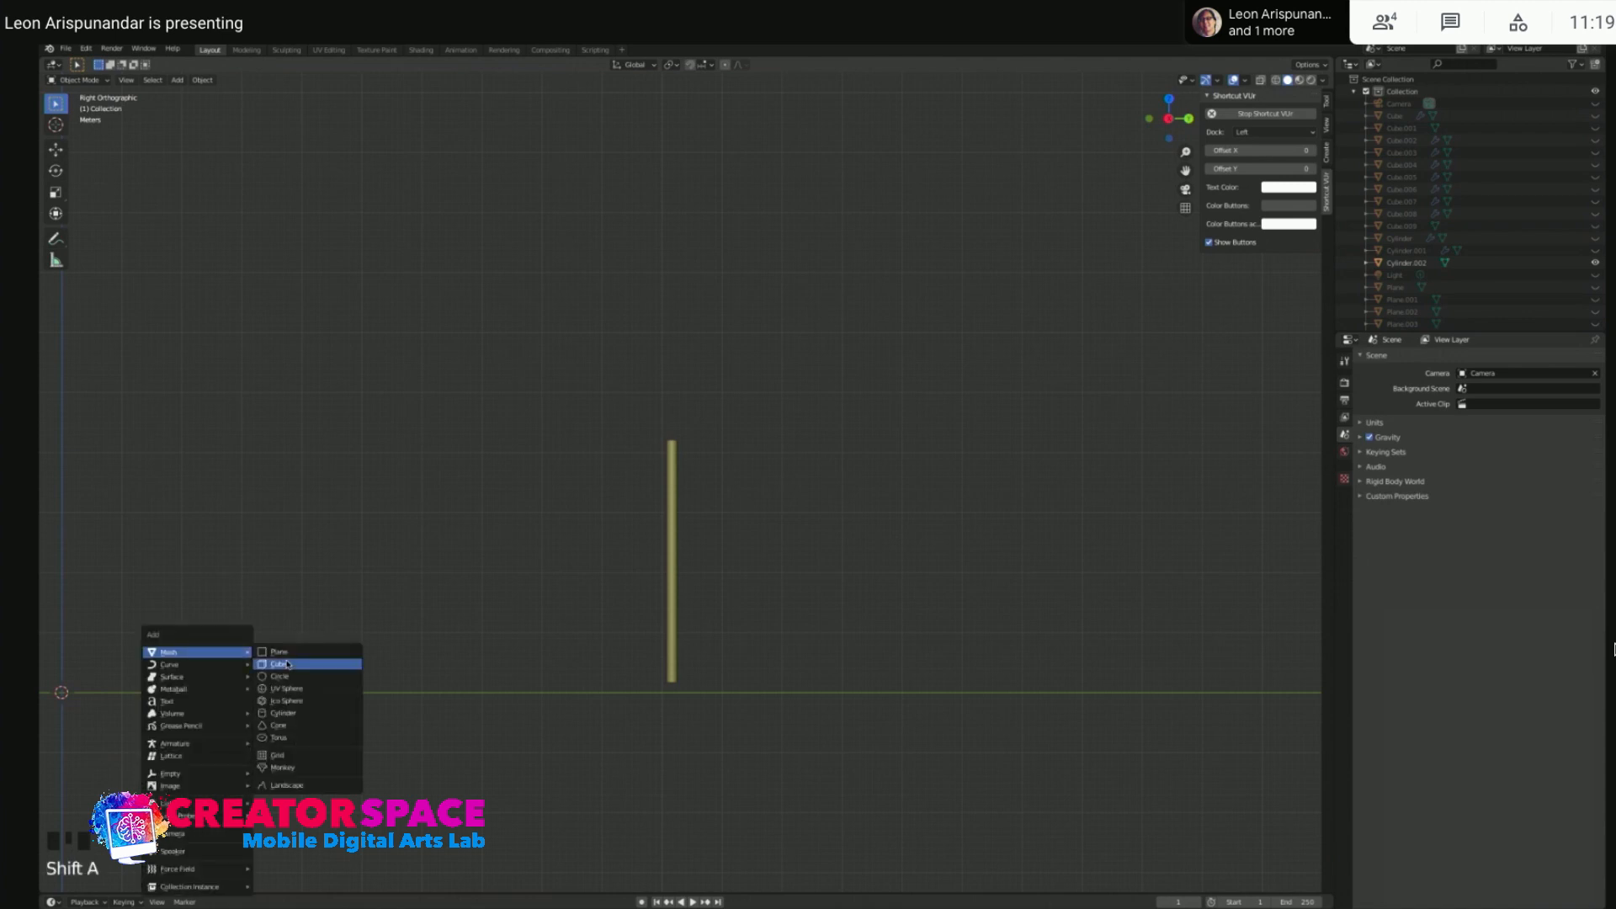
left_click(286, 725)
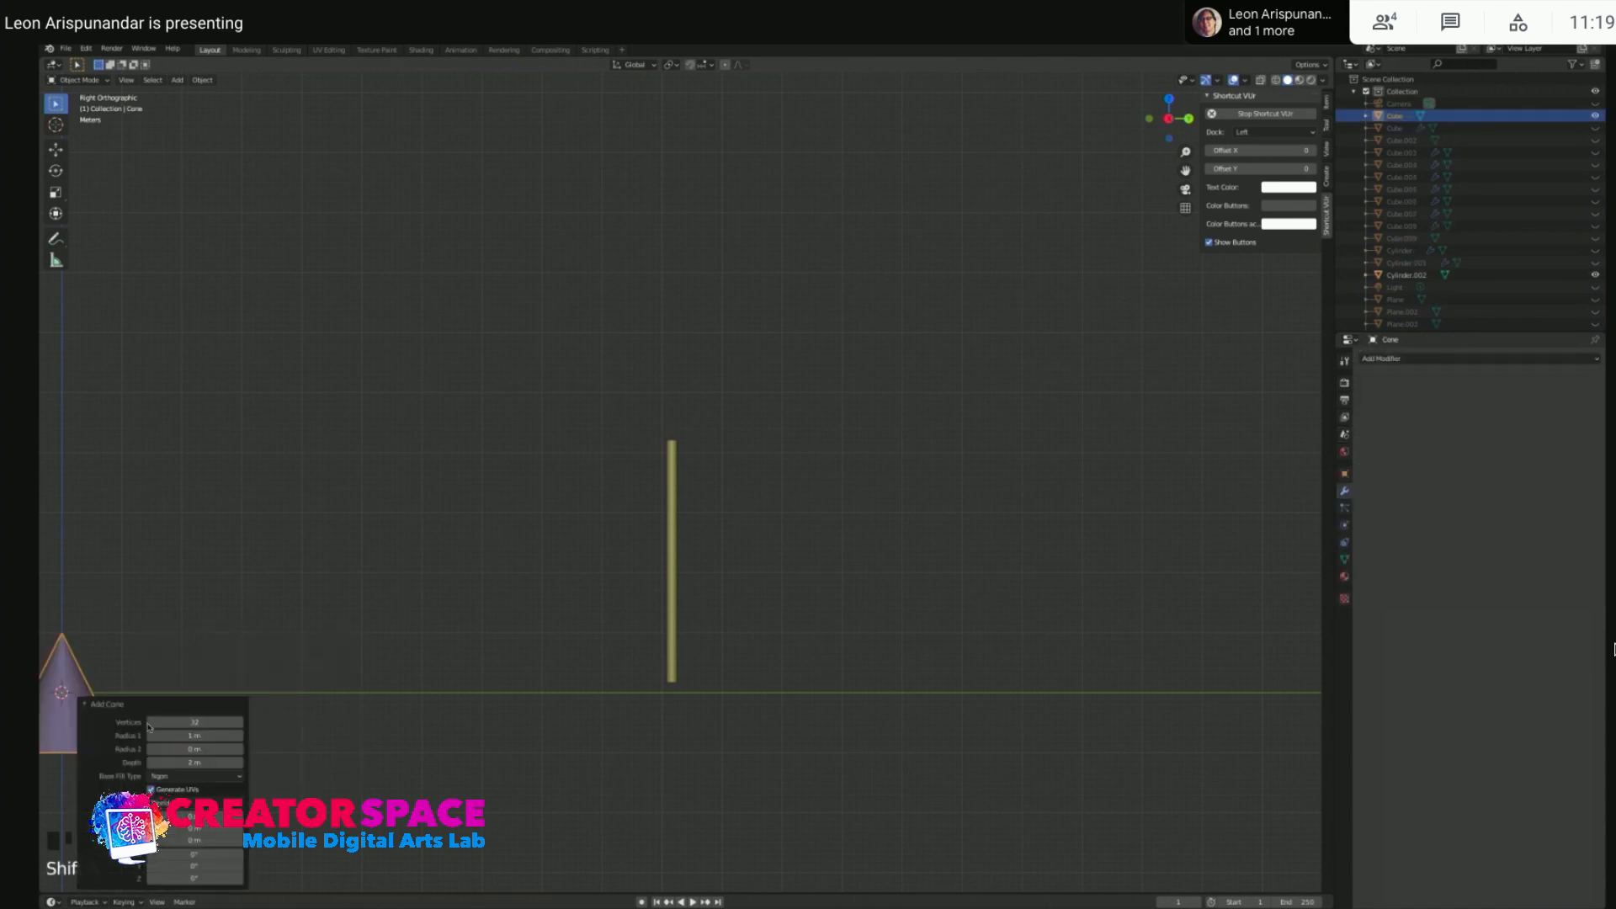
left_click(192, 720)
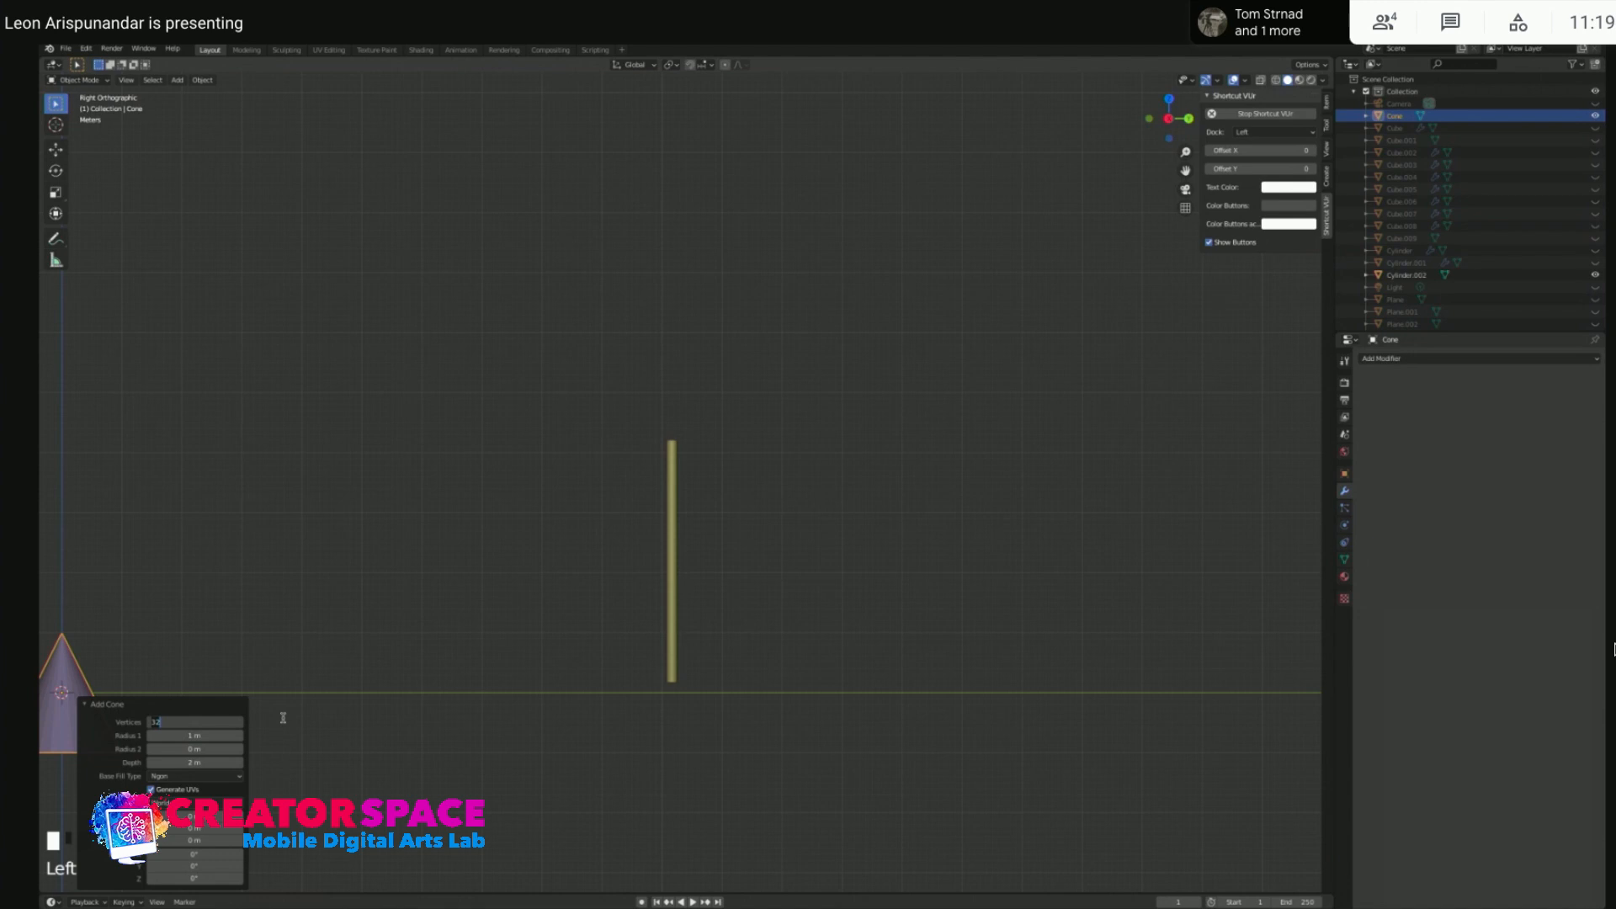
key("Return")
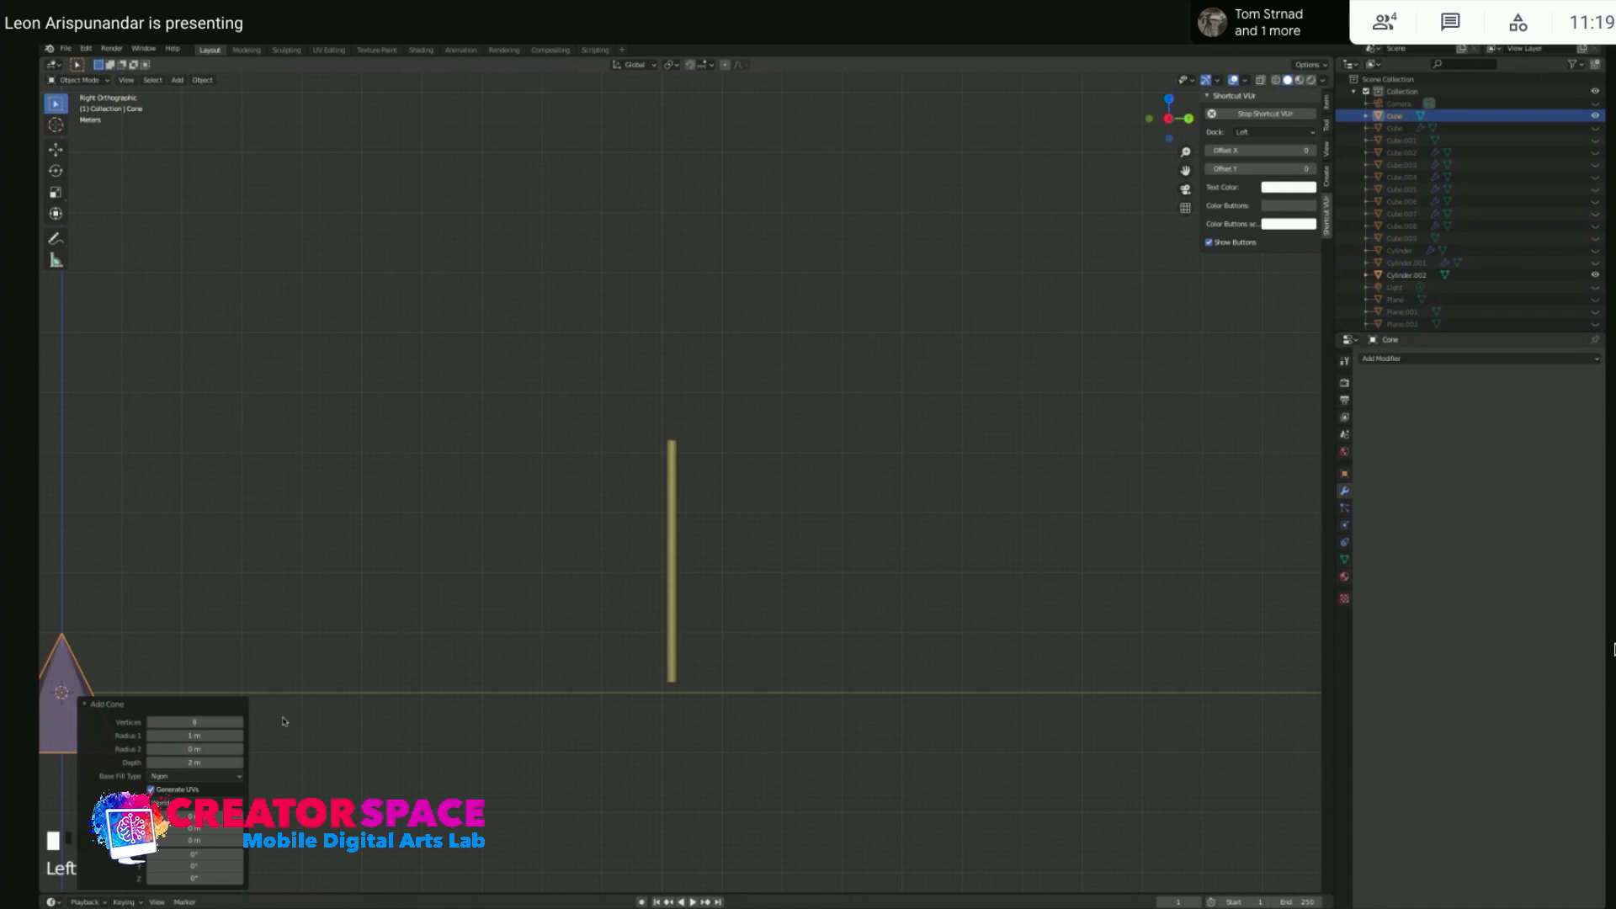
left_click(204, 724)
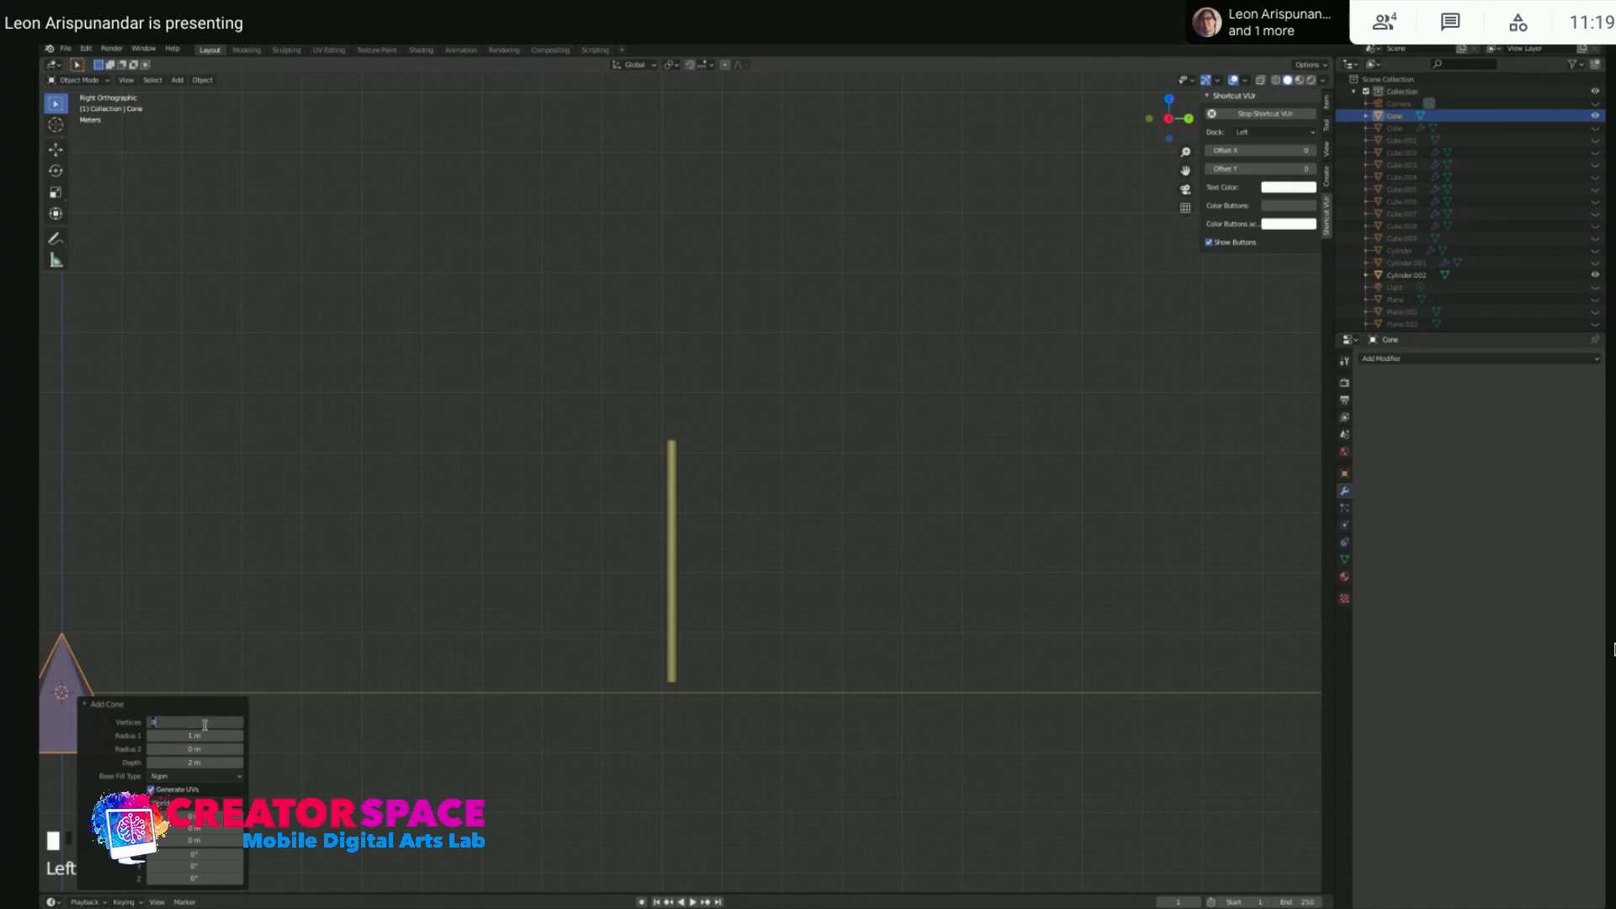
type("16")
key("Return")
middle_click_drag(128, 614, 306, 705, "shift")
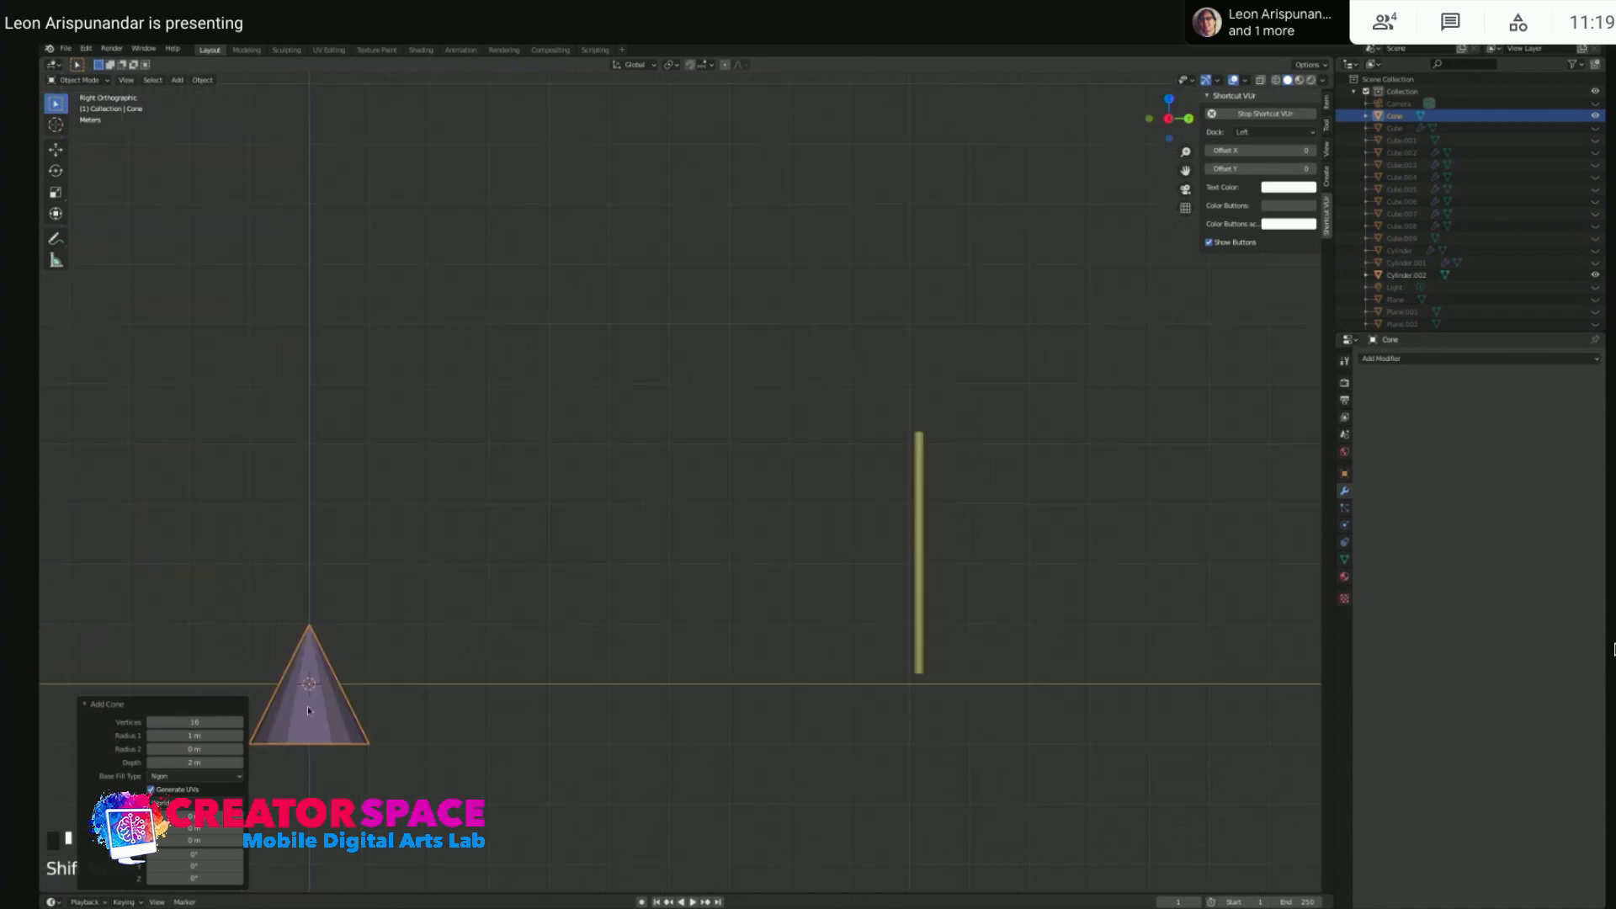
- Try a higher vertex count on the new cone and set it back to 16
left_click(203, 724)
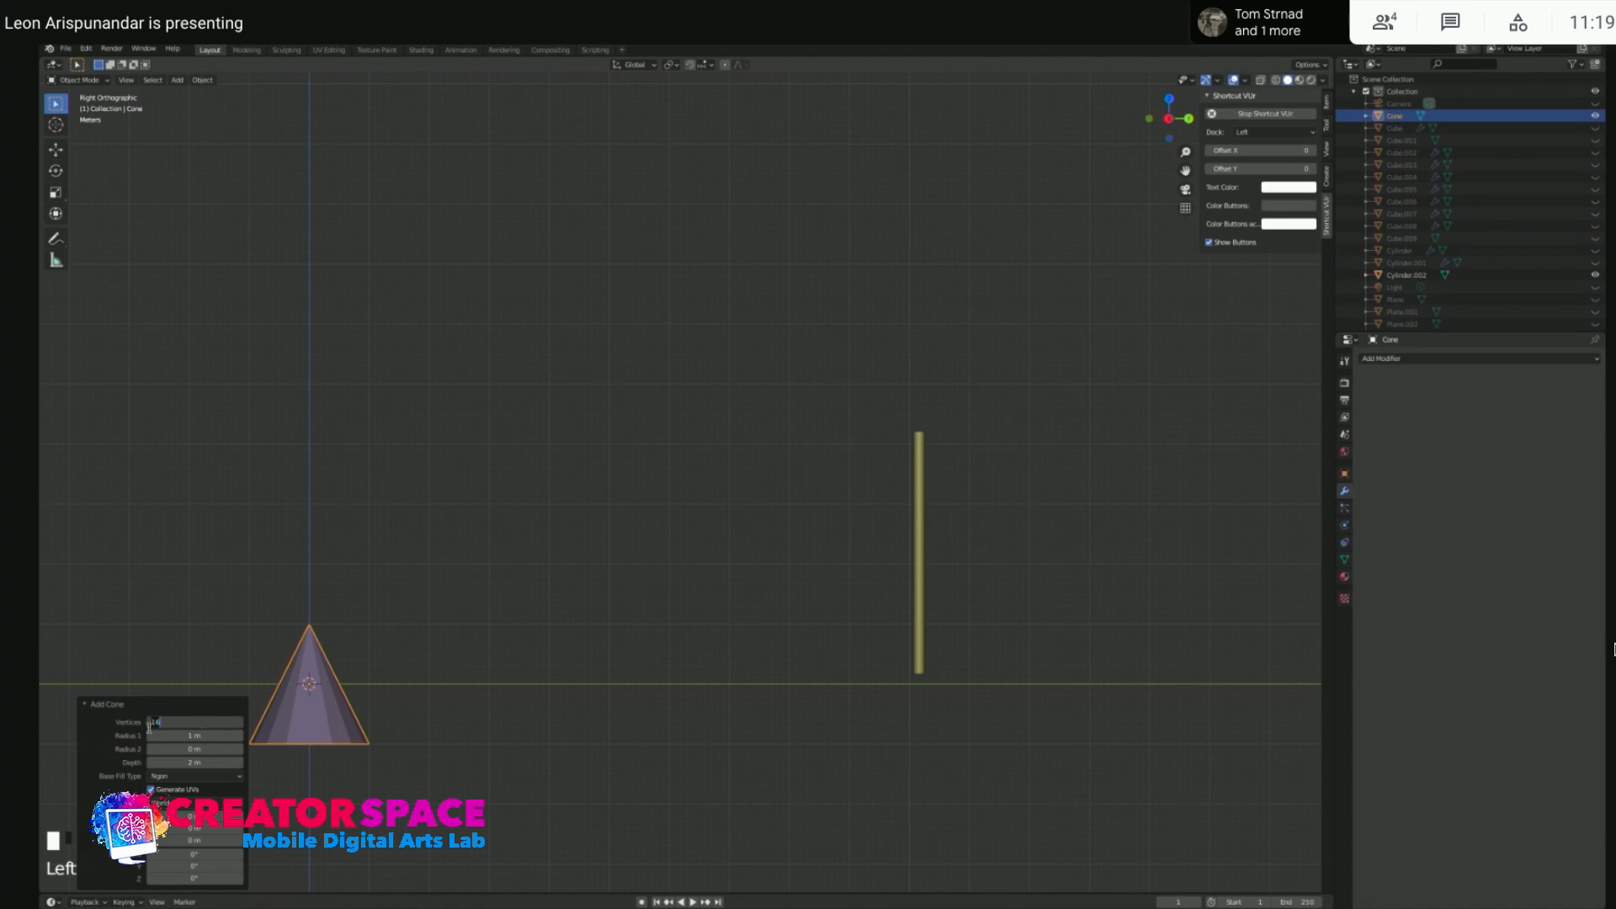
key("Return")
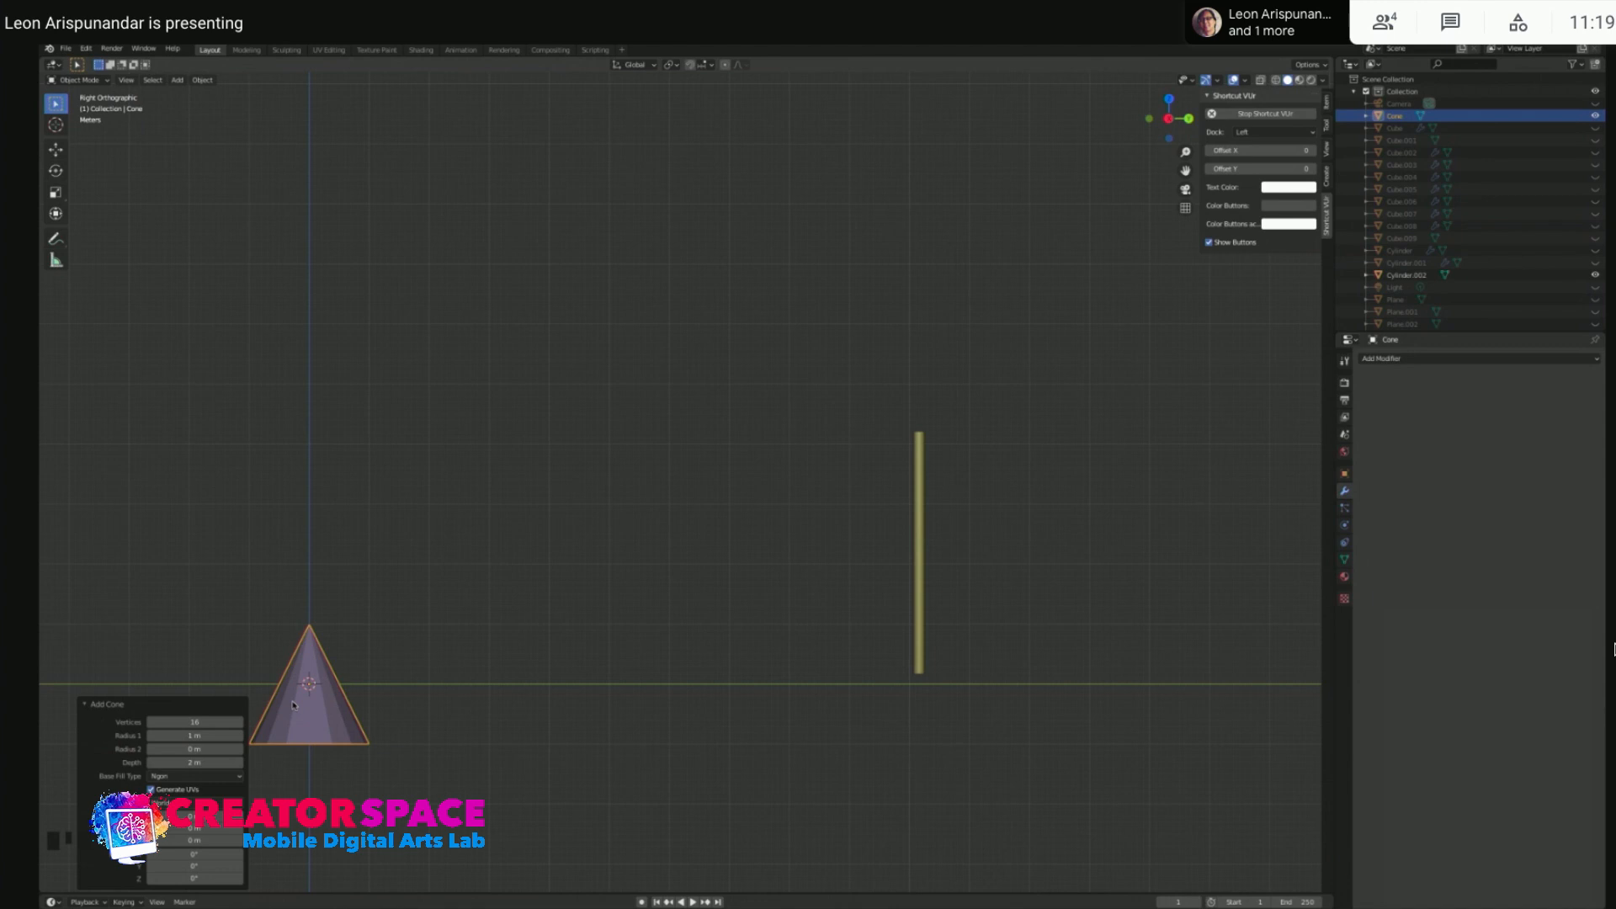
left_click_drag(195, 721, 208, 721)
left_click(208, 721)
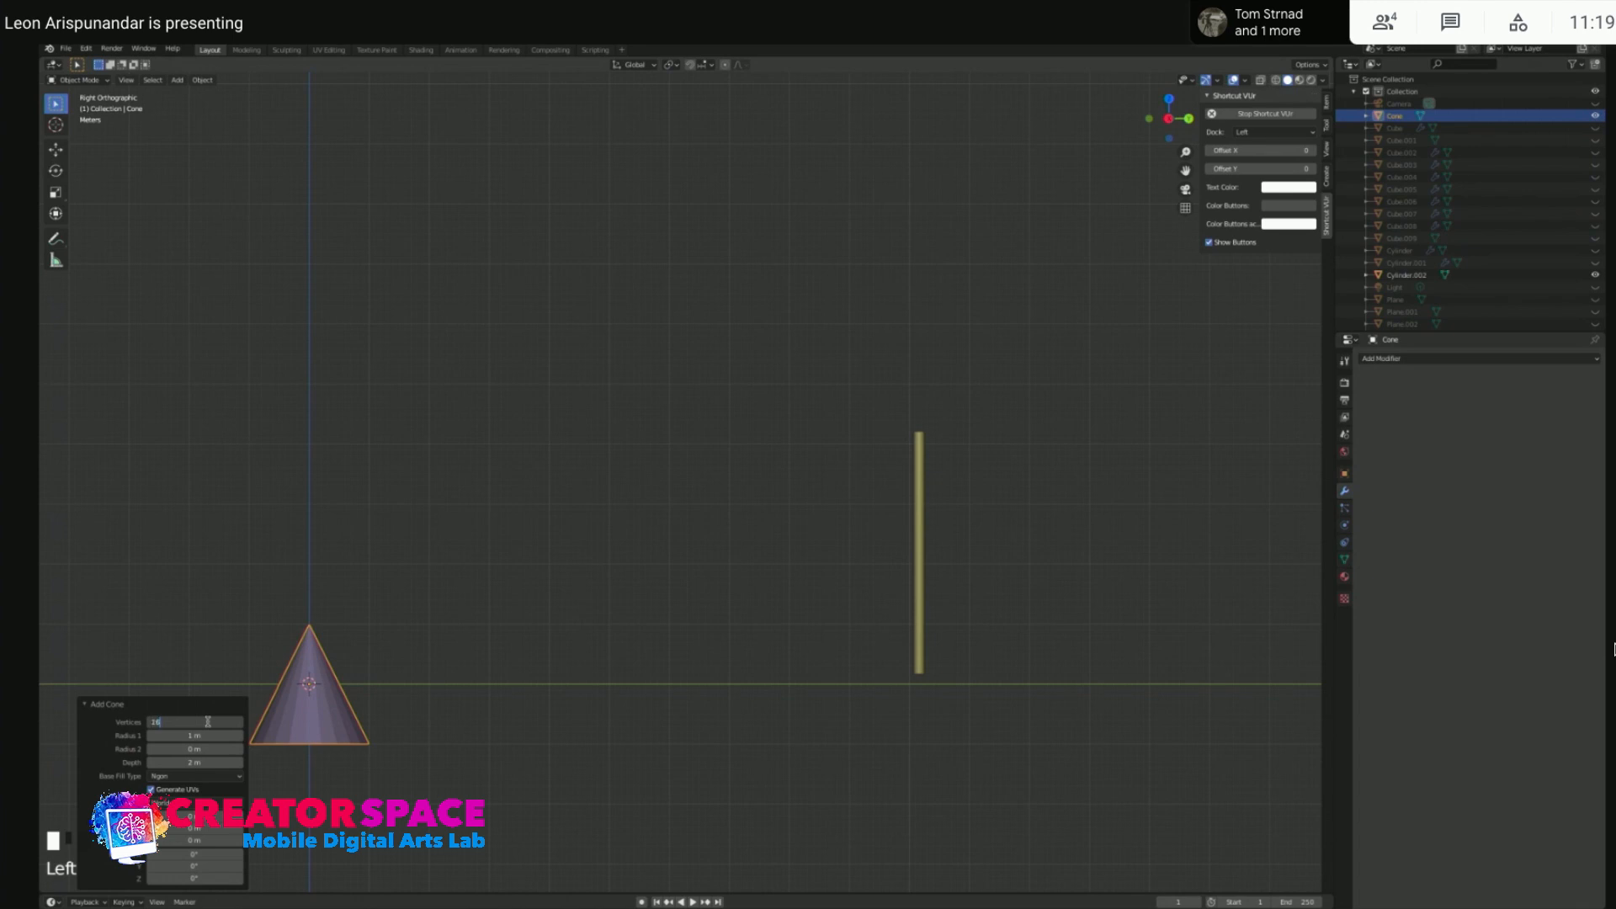
type("16")
key("Return")
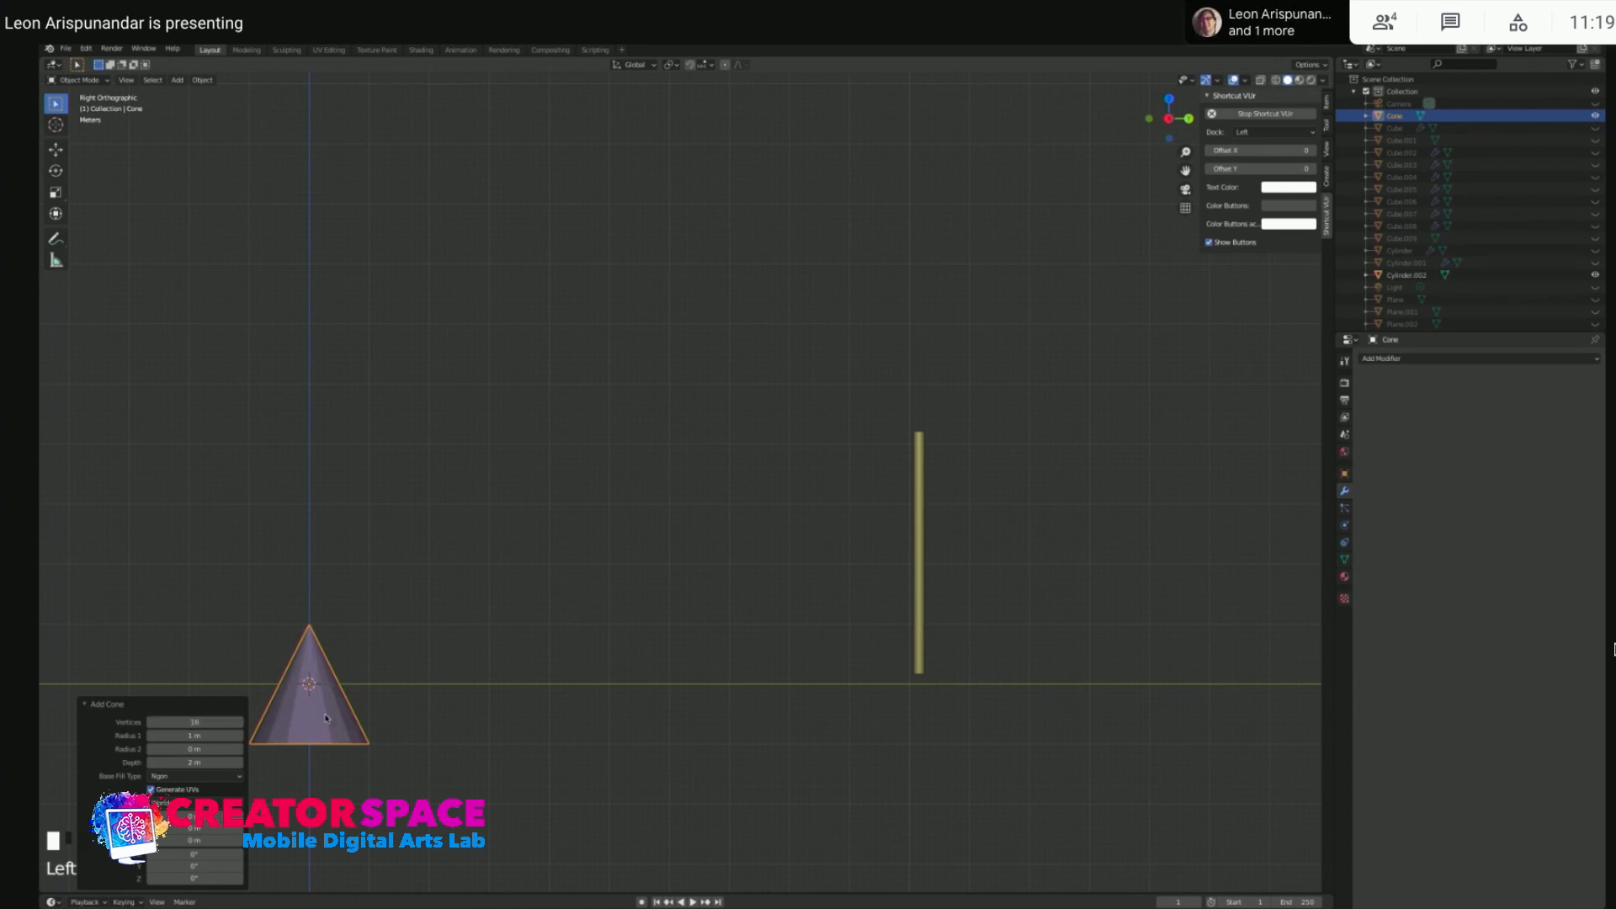
- Move the cone from the world origin to just above the top end of the post
left_click(326, 718)
left_click(316, 716)
key("g")
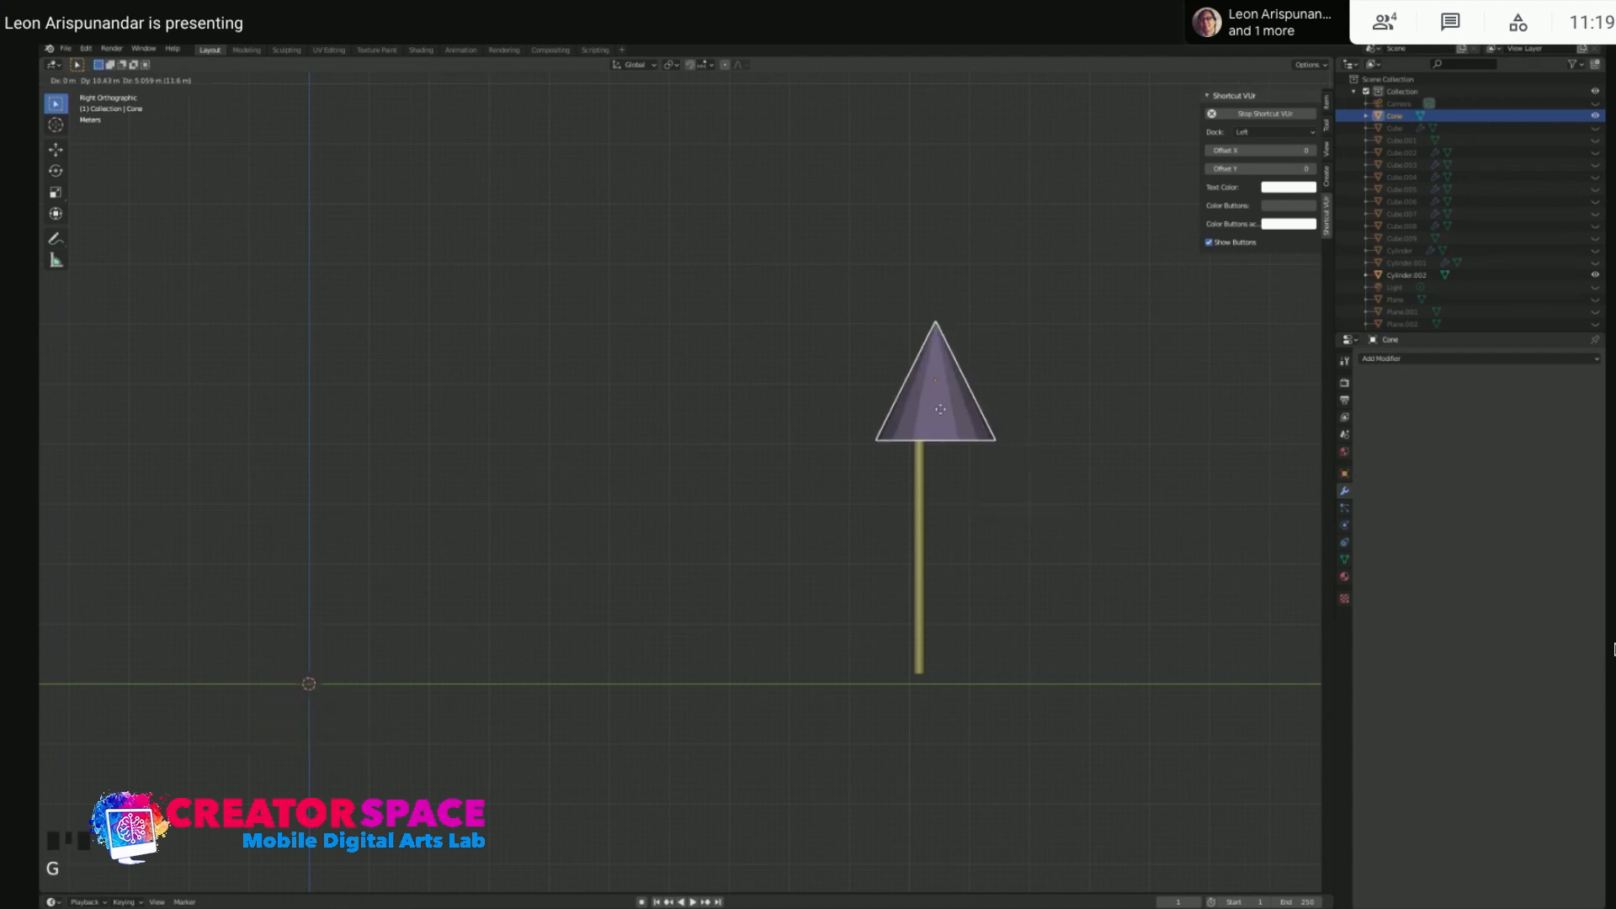
left_click(926, 407)
- Turn on X-ray in top view, center the cone over the post and scale it down to a small cap
key("KP_7")
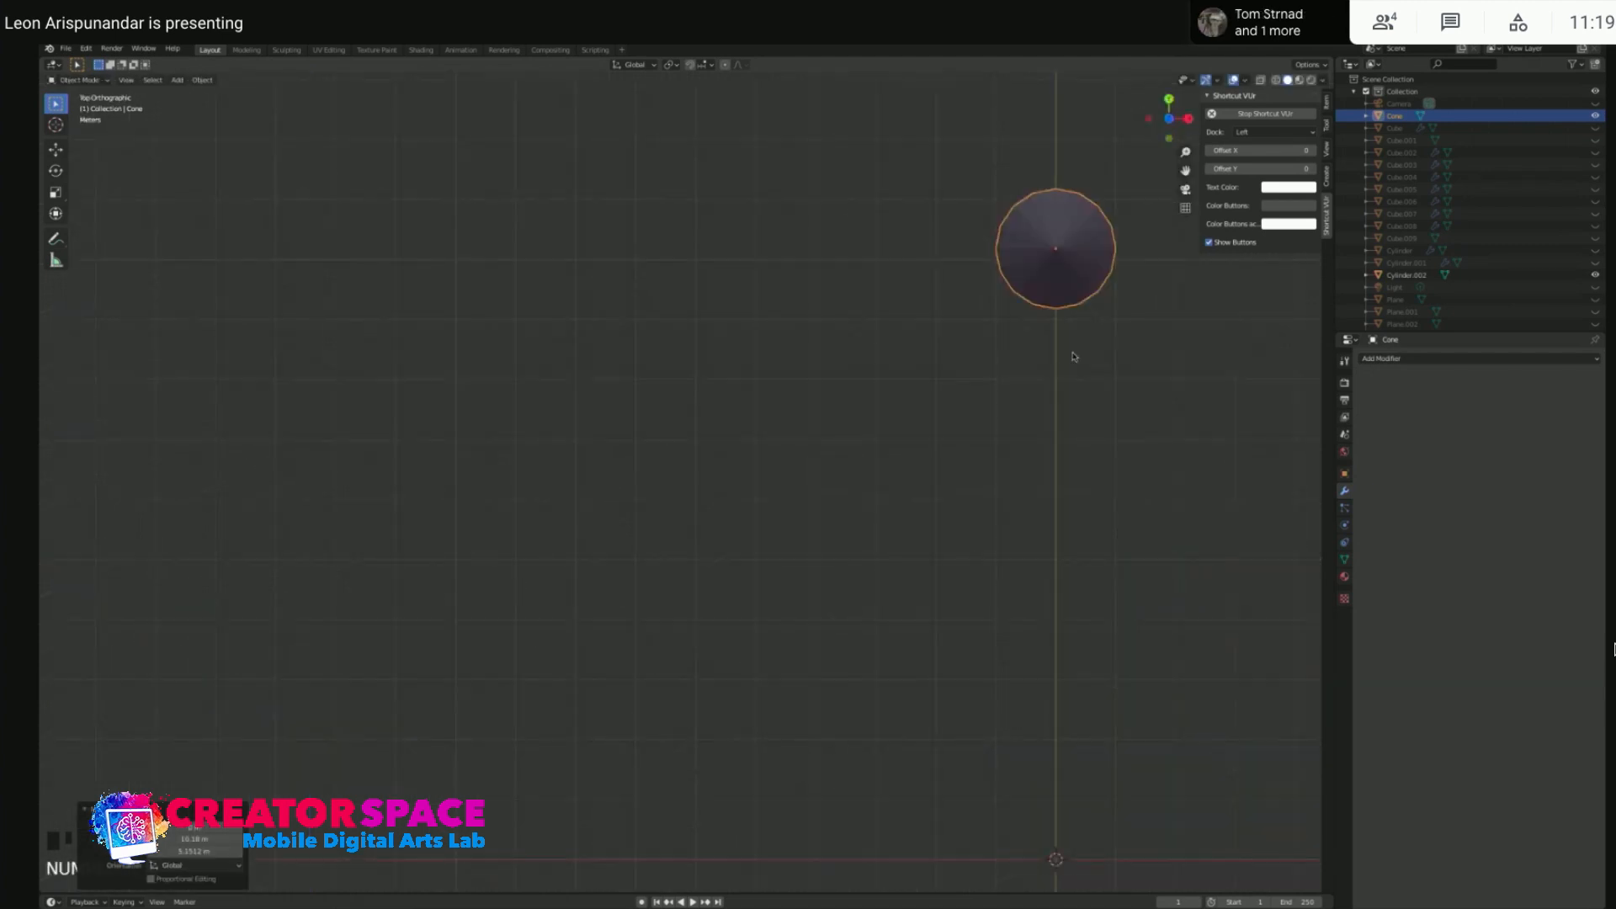
key("alt+z")
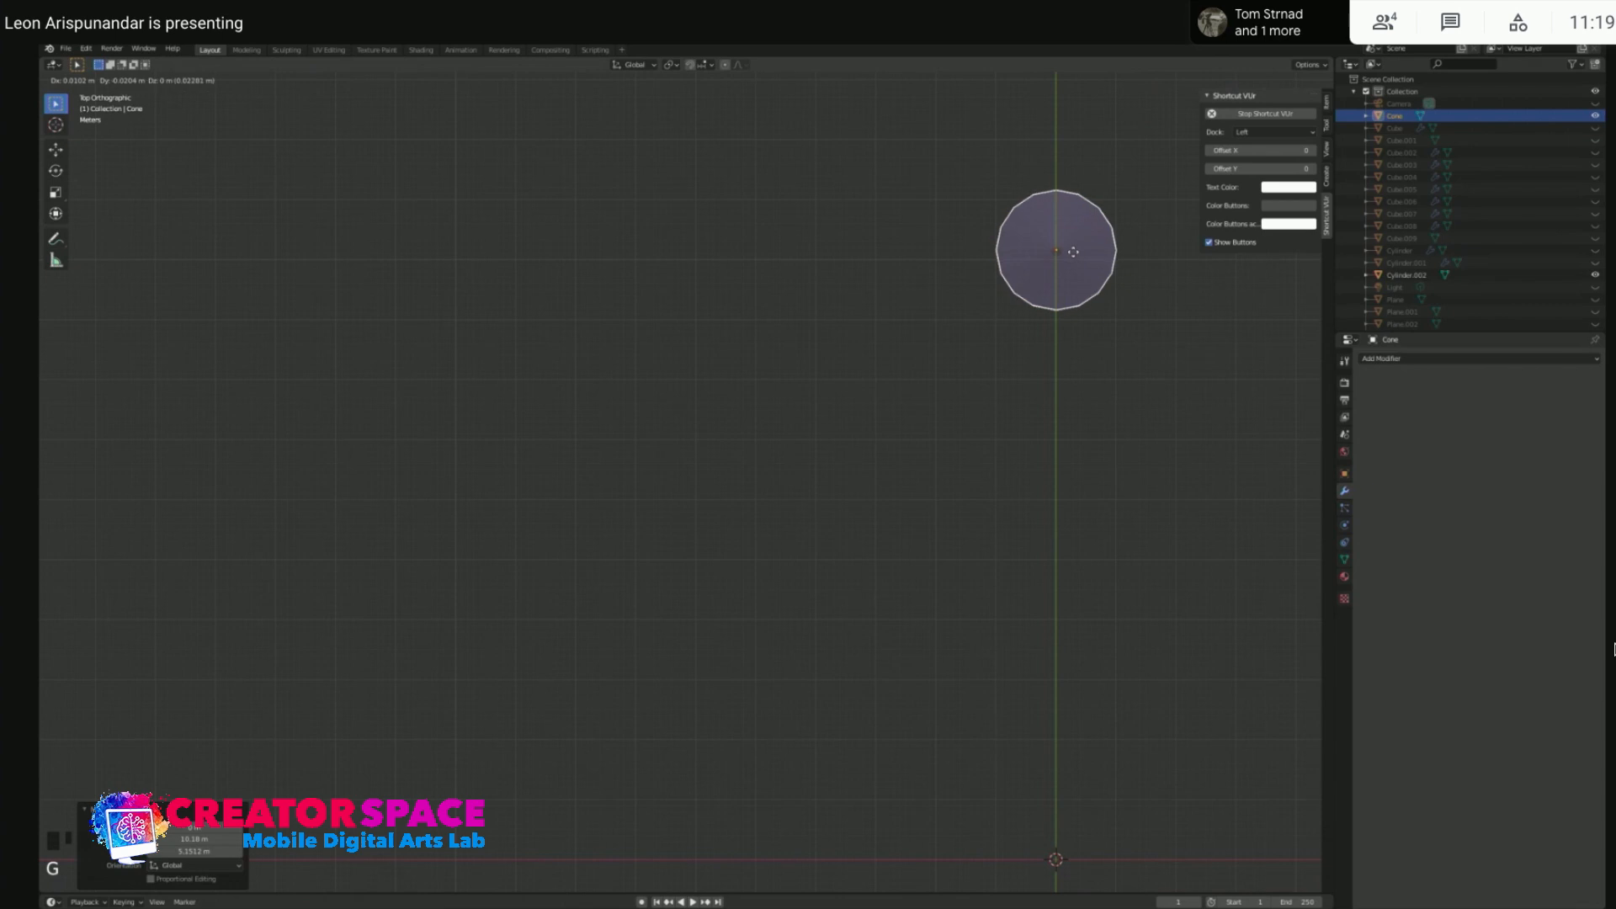
key("s")
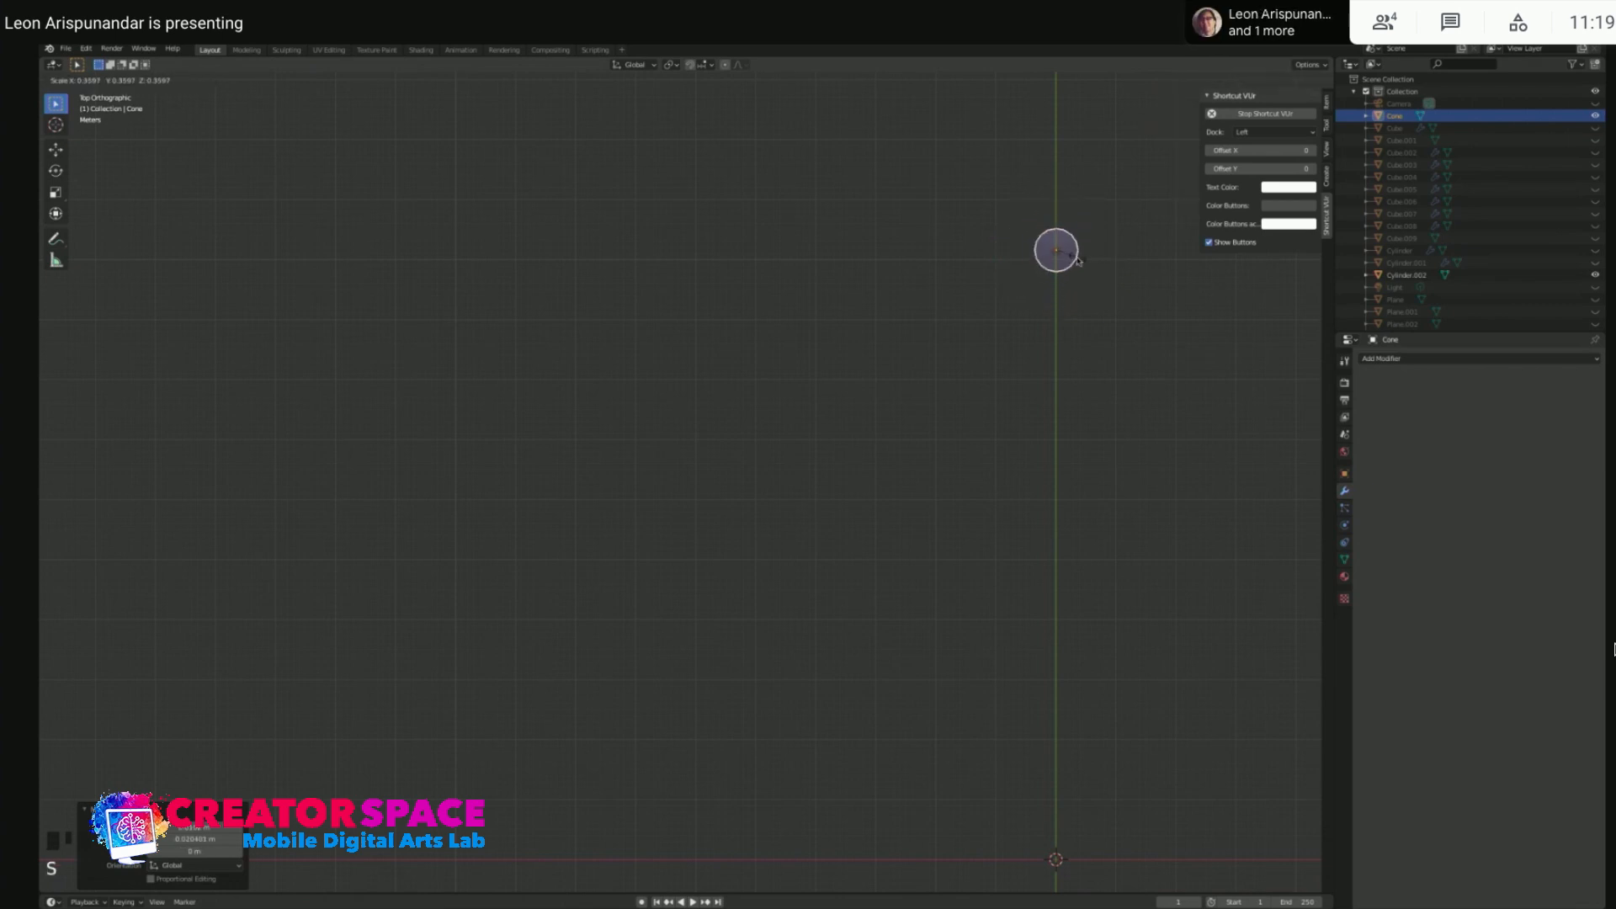
left_click(1056, 249)
- In right view, lower the cone along Z by about 0.77 m so its base sits on the post's top
key("KP_3")
scroll(980, 336, "up", 3)
middle_click_drag(1168, 322, 999, 310, "shift")
key("g")
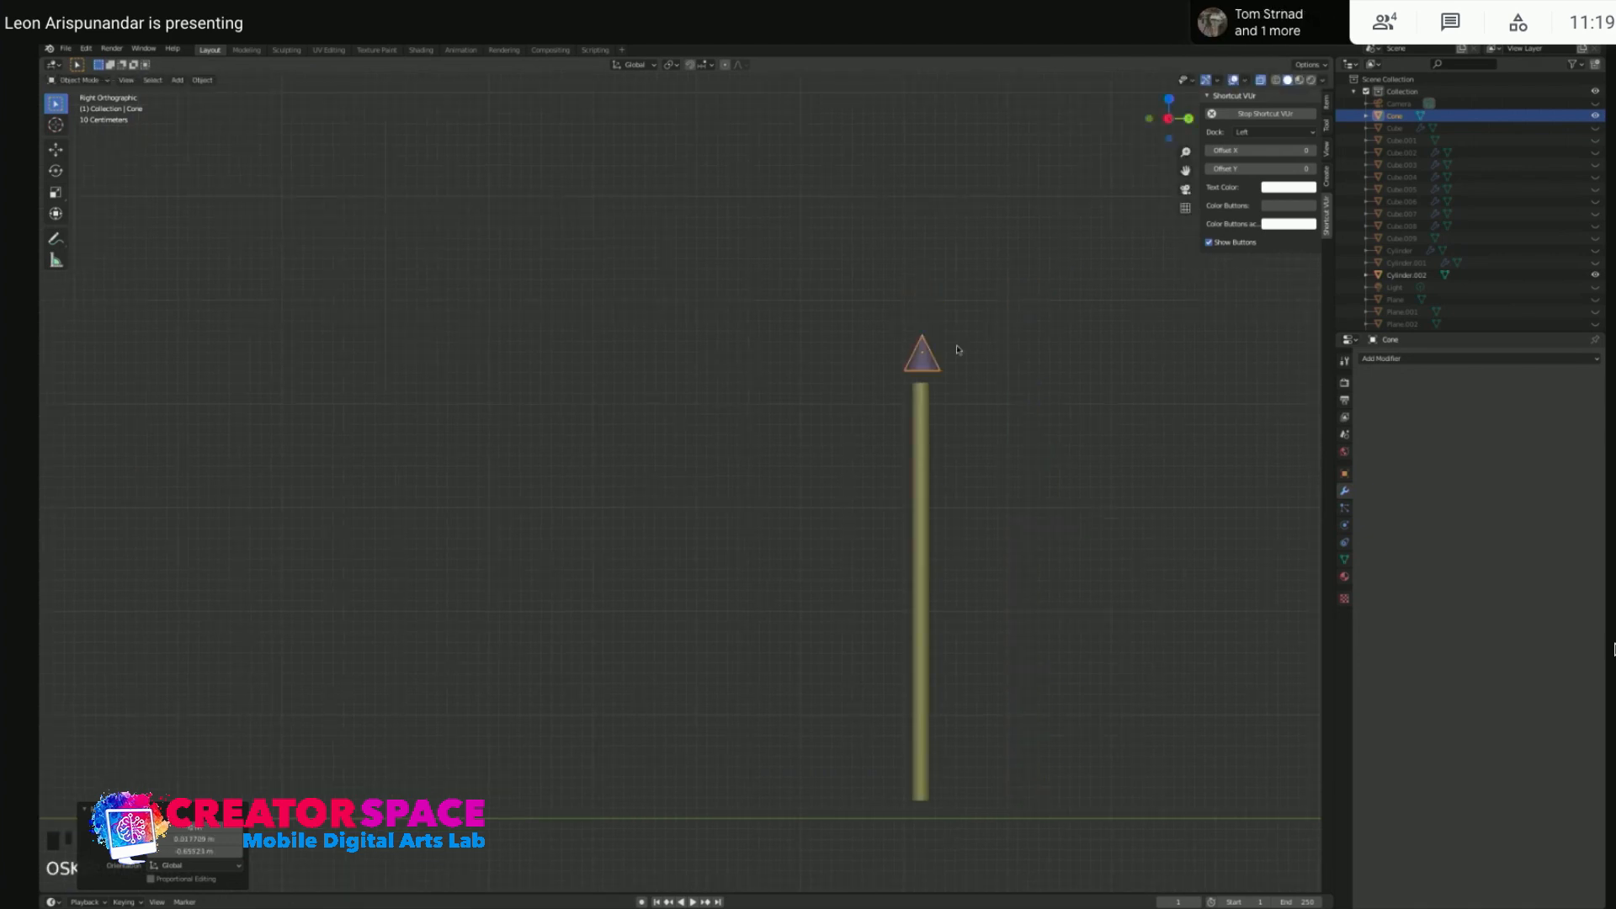
key("z")
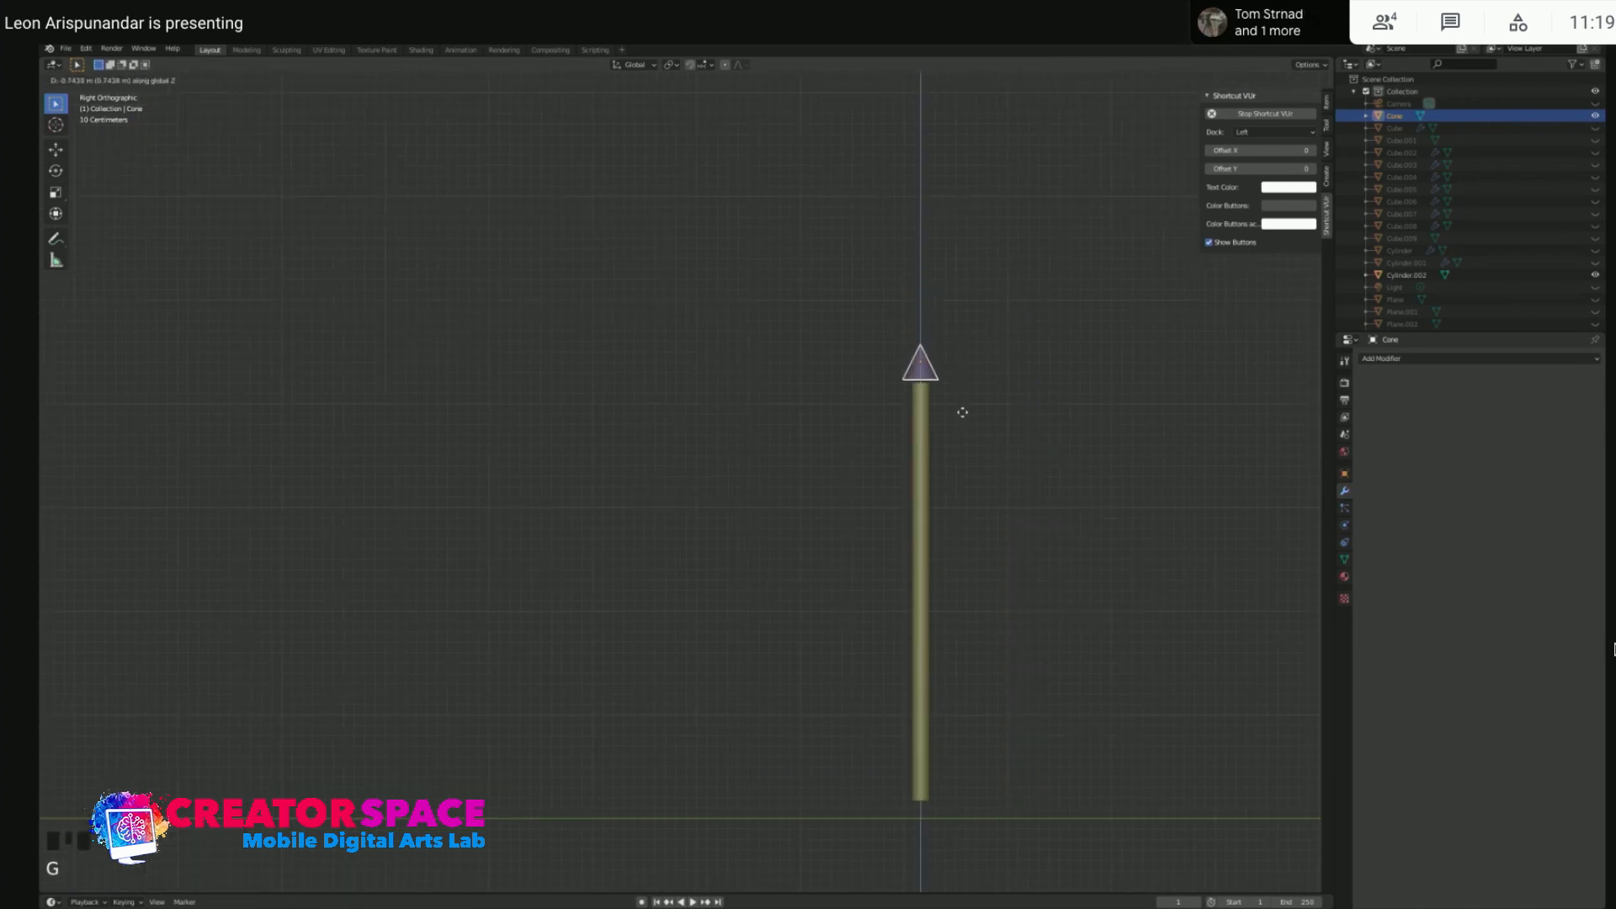
left_click(962, 414)
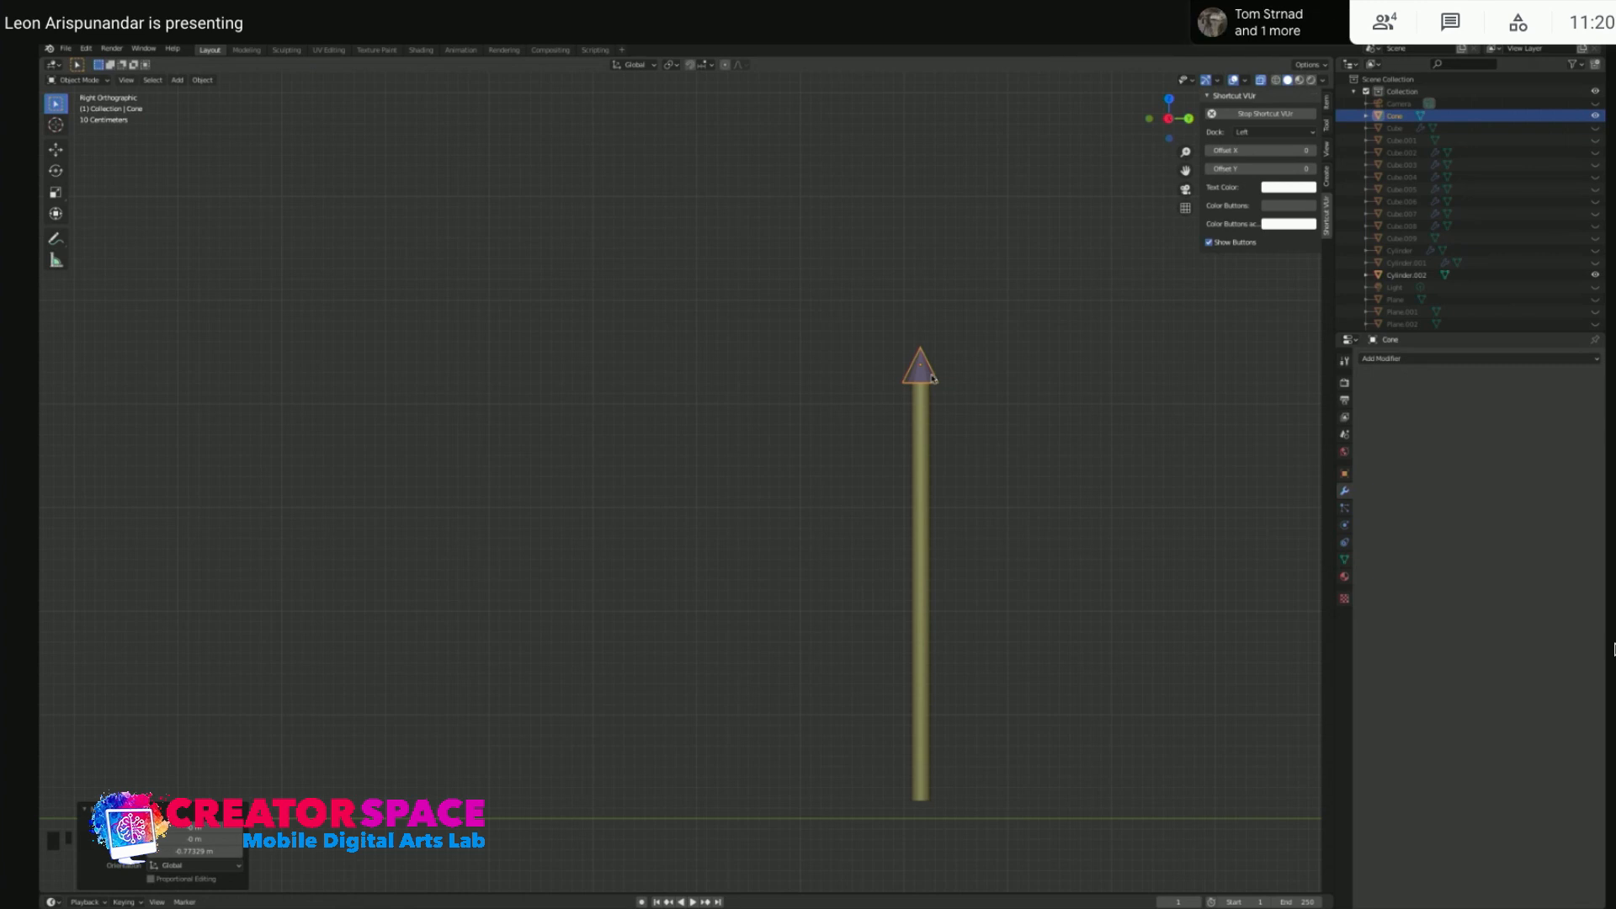
scroll(933, 379, "up", 1)
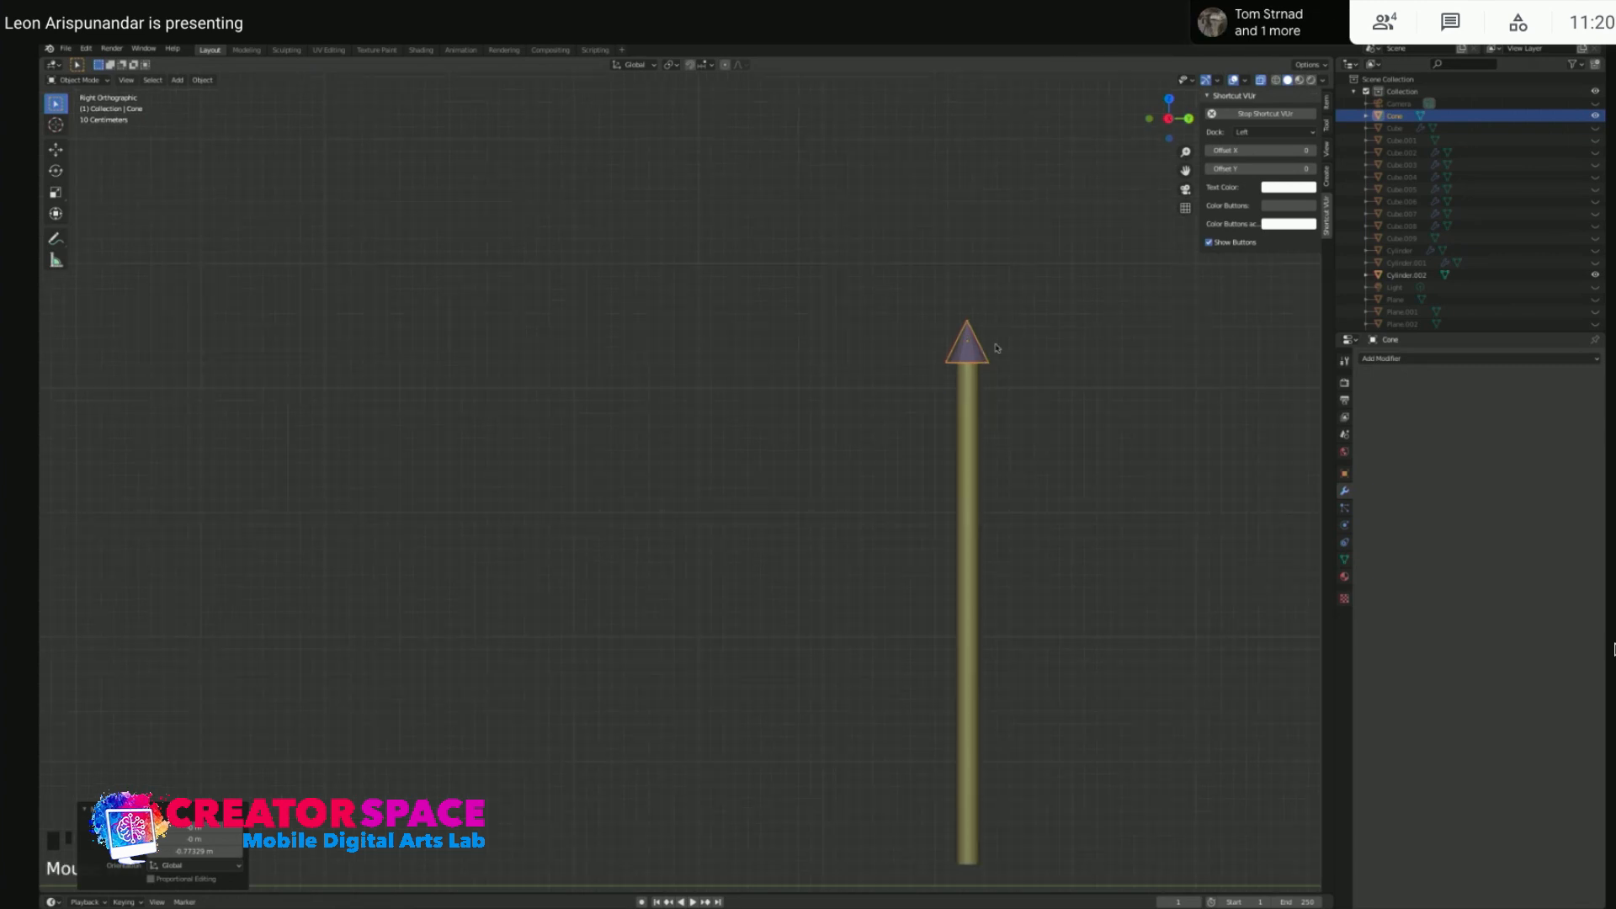
- Scale the cone up by 1.867 and move it along Z so its base rests on the pole's upper end
key("s")
left_click(1032, 337)
key("g")
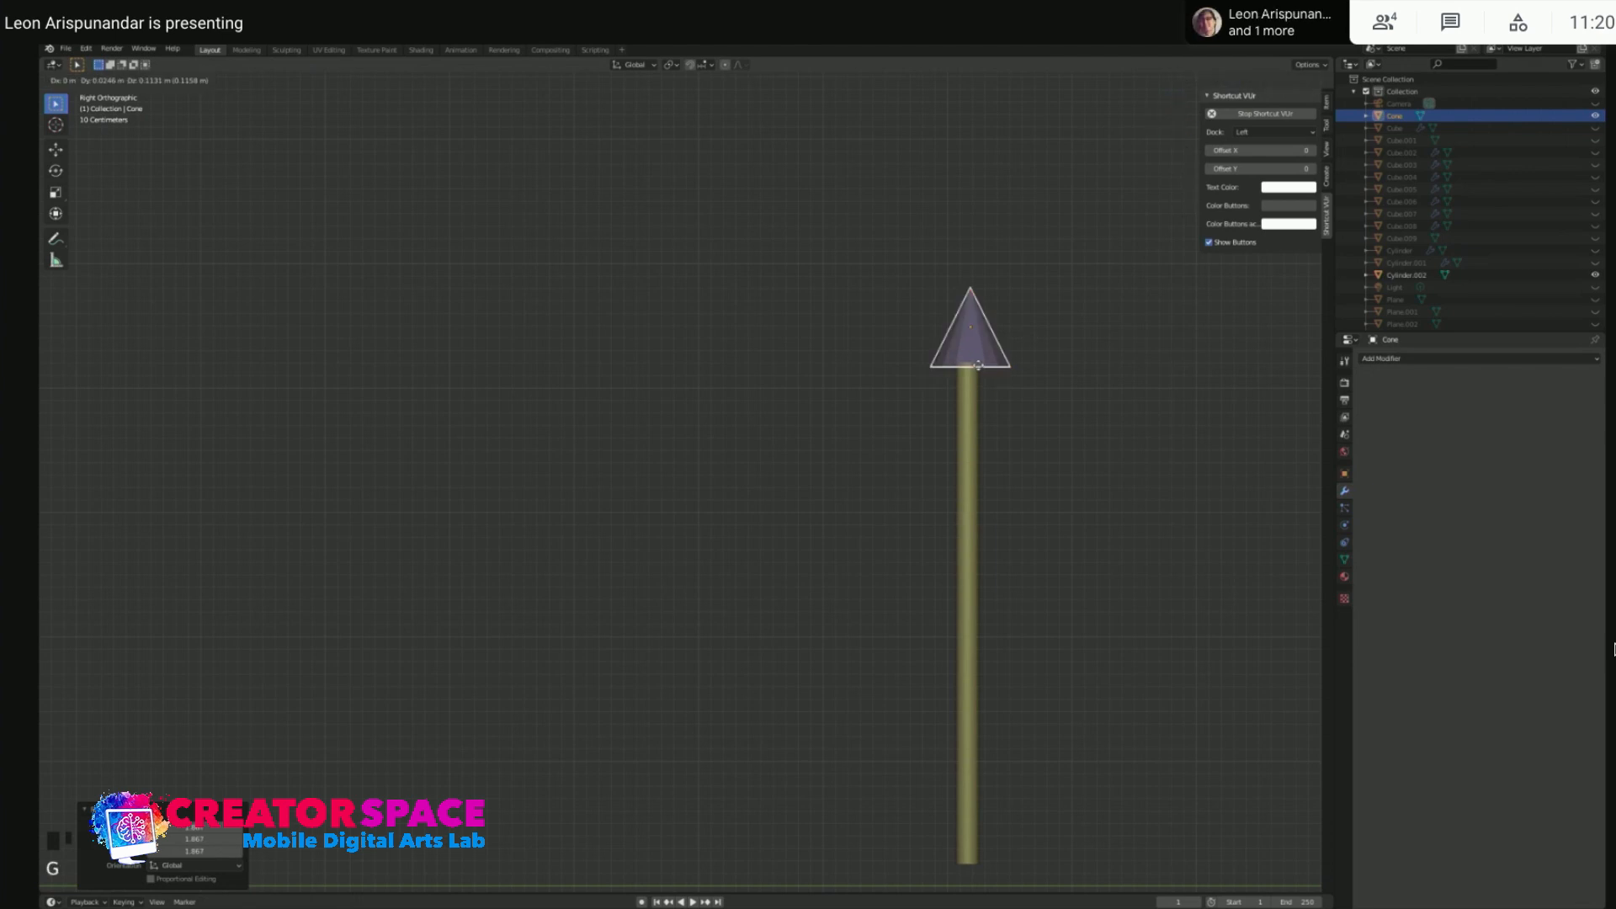
left_click(978, 361)
key("ctrl+z")
key("g")
key("z")
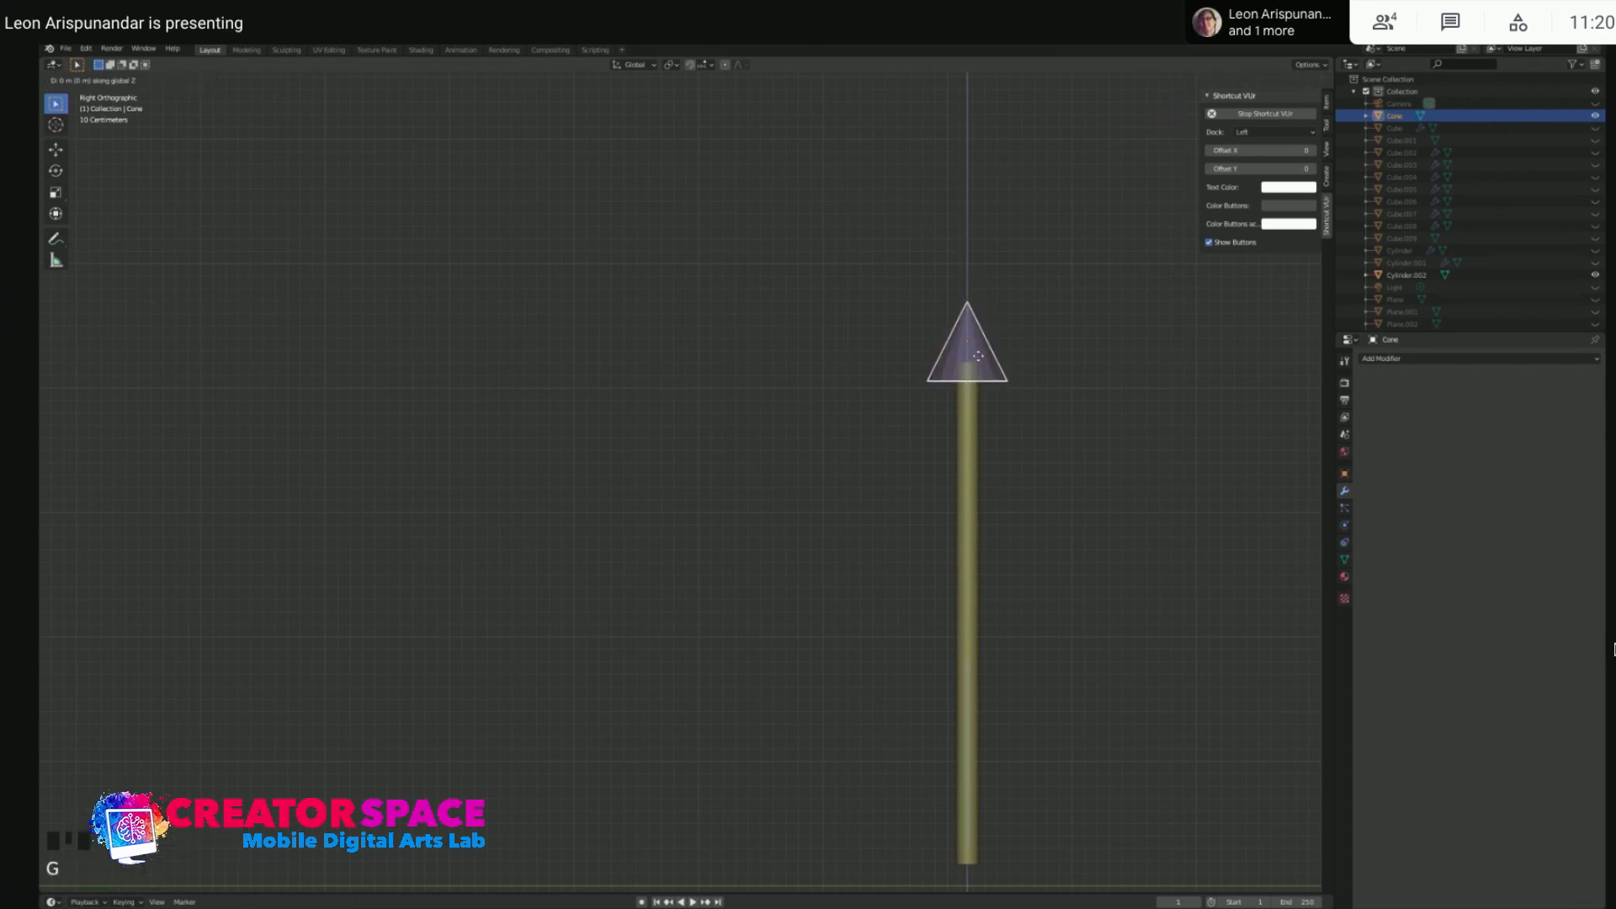
left_click(1055, 304)
left_click(1055, 303)
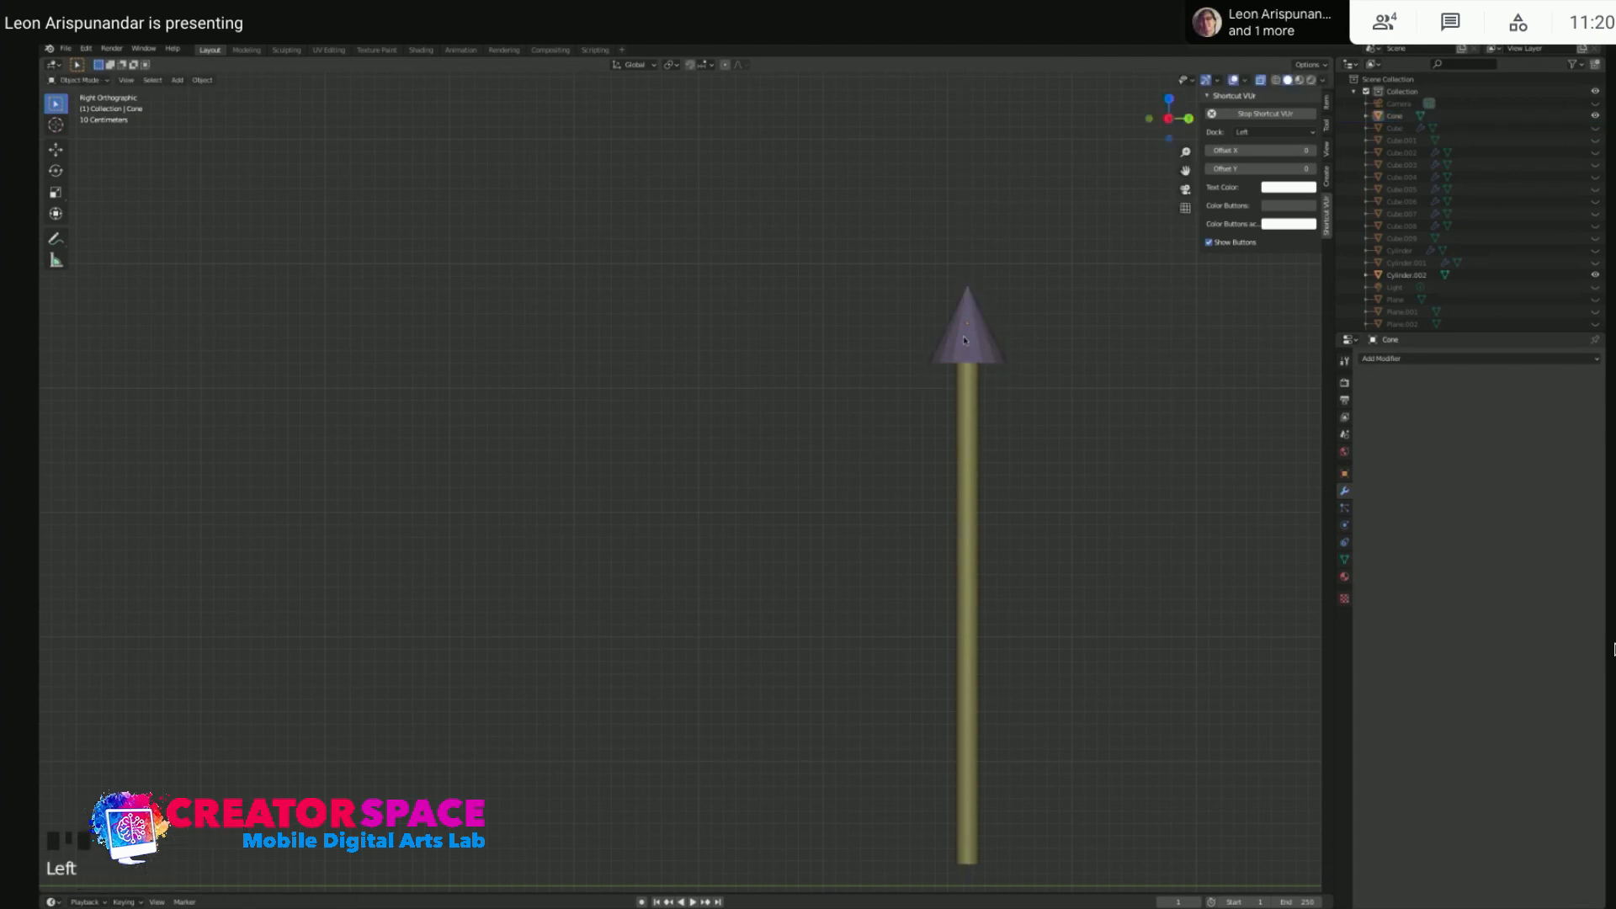
- Try to add a horizontal loop cut around the cone's mesh in edge select mode
left_click(976, 337)
key("Tab")
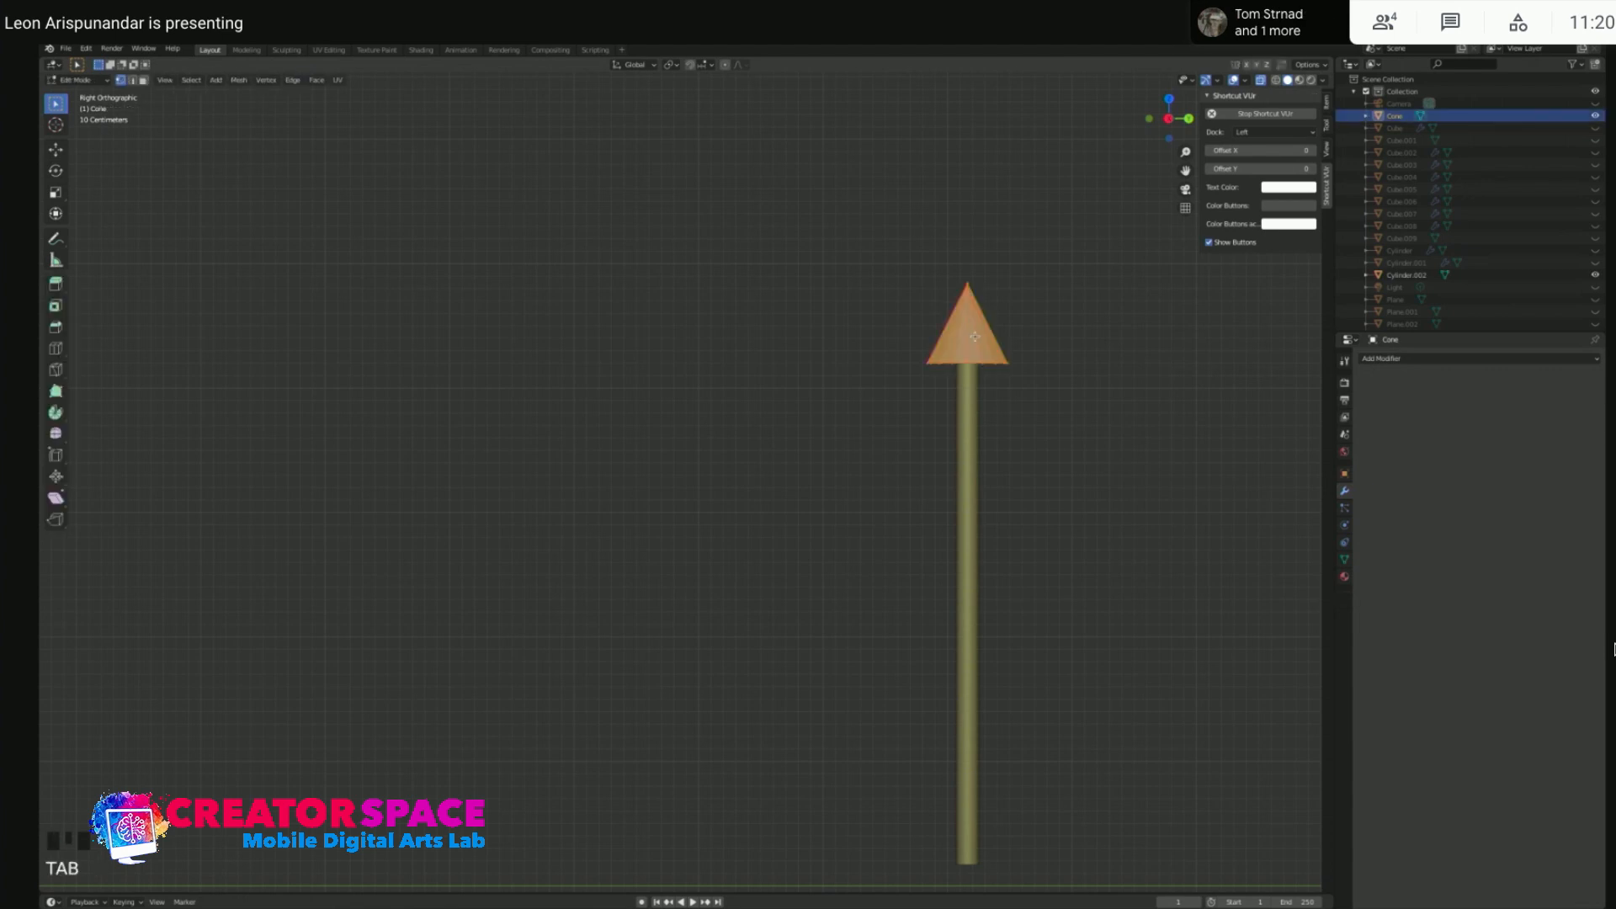
scroll(1022, 325, "up", 2)
middle_click_drag(1022, 325, 867, 425, "shift")
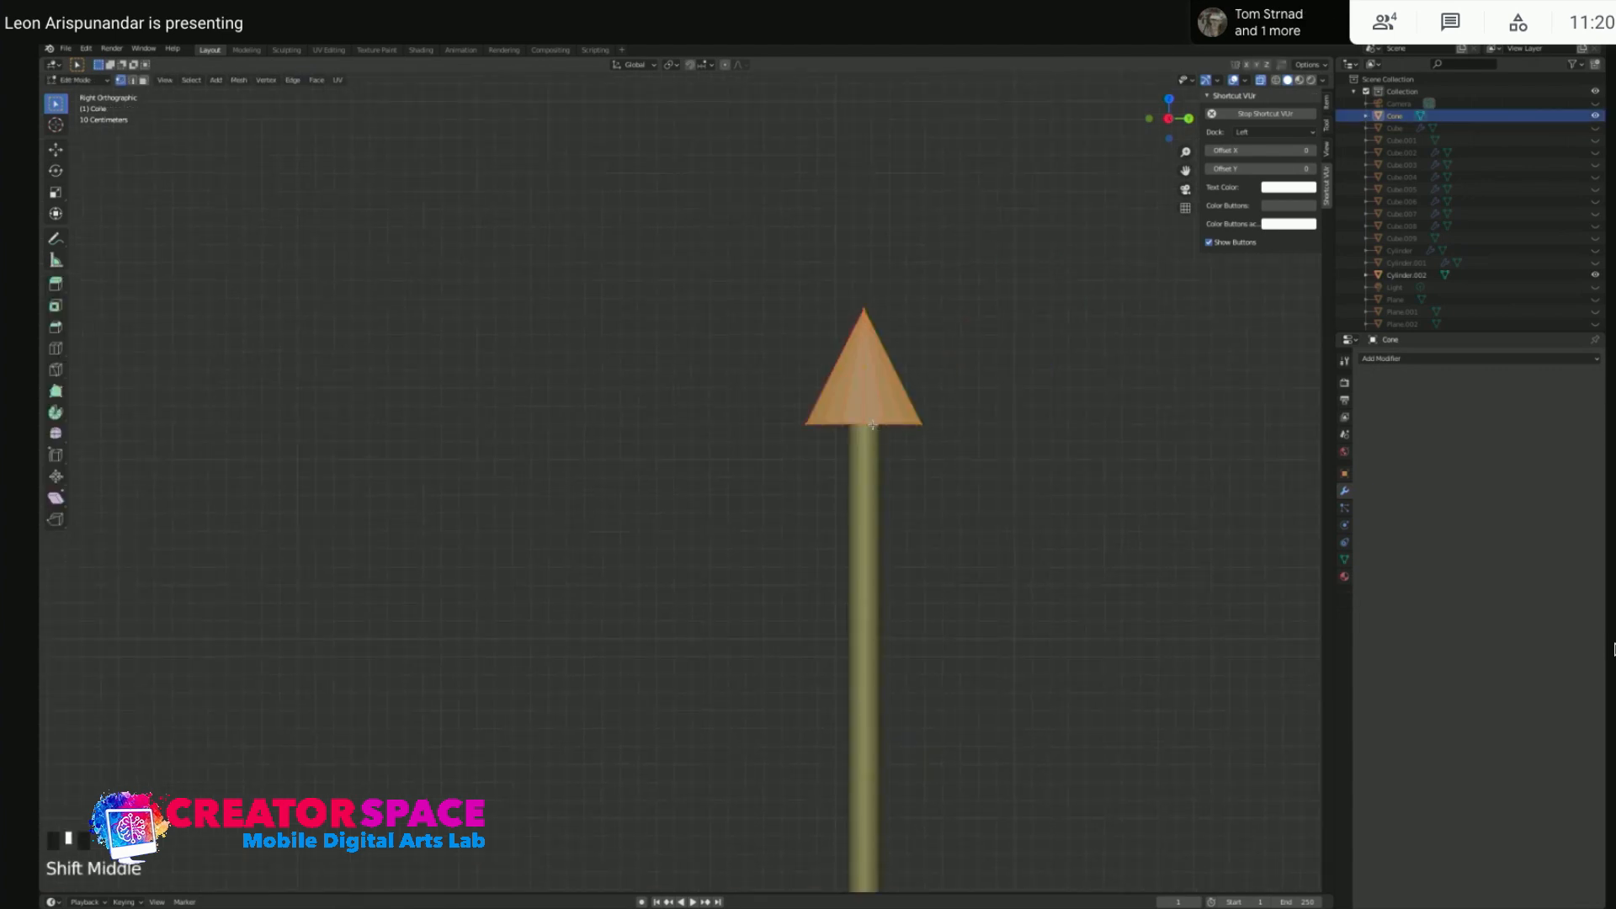
left_click(864, 404)
key("2")
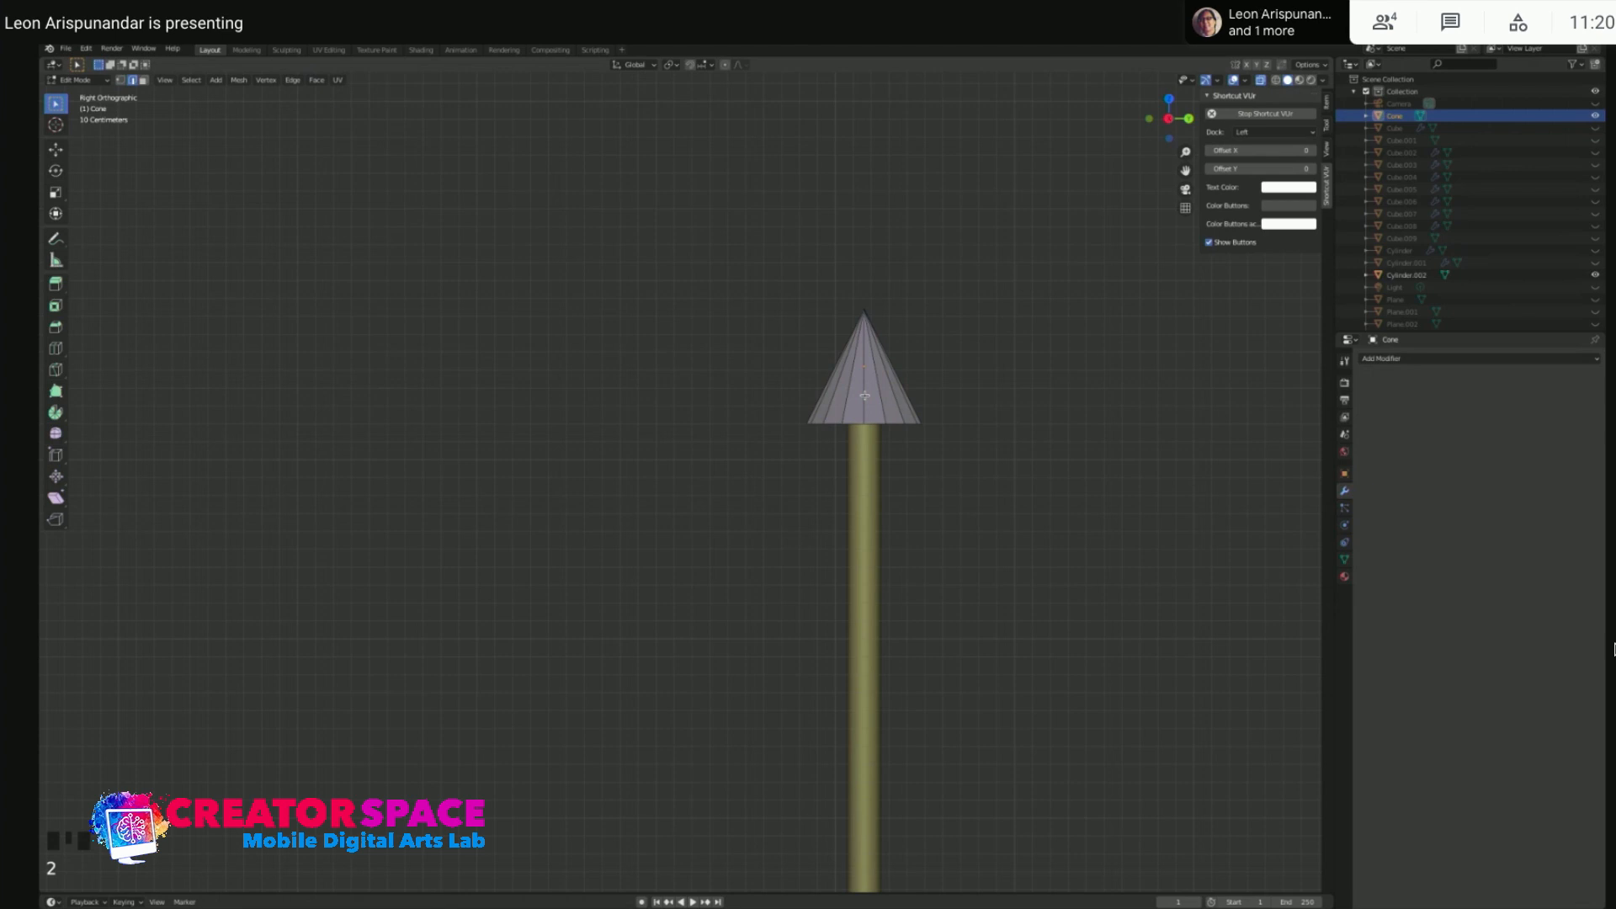
left_click(864, 395)
key("super")
key("r")
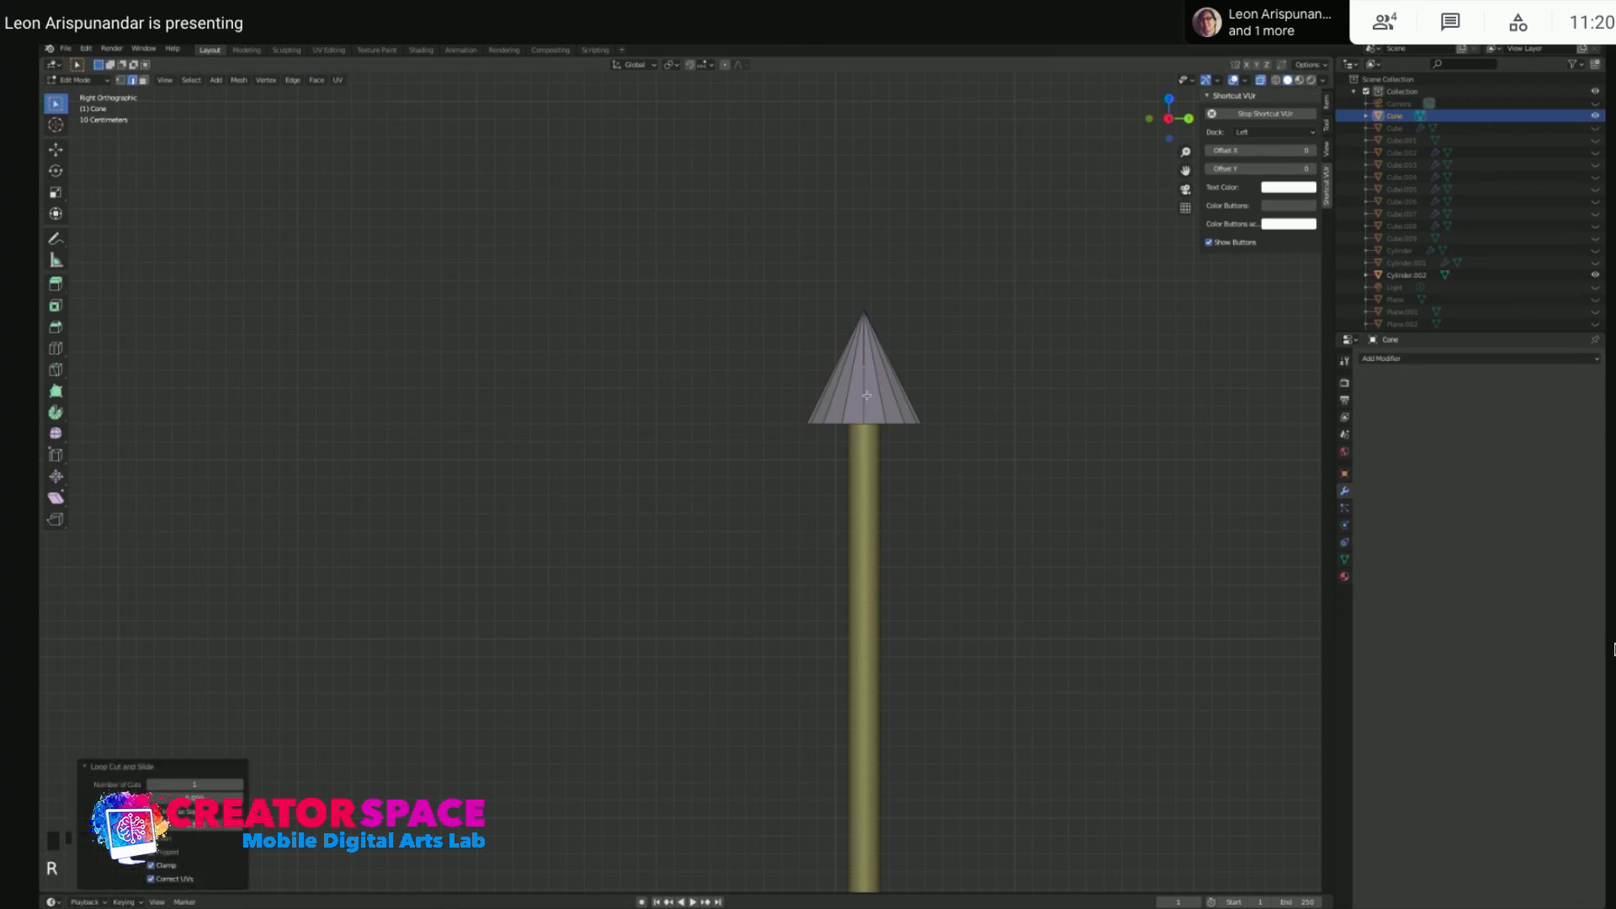
key("super")
key("r")
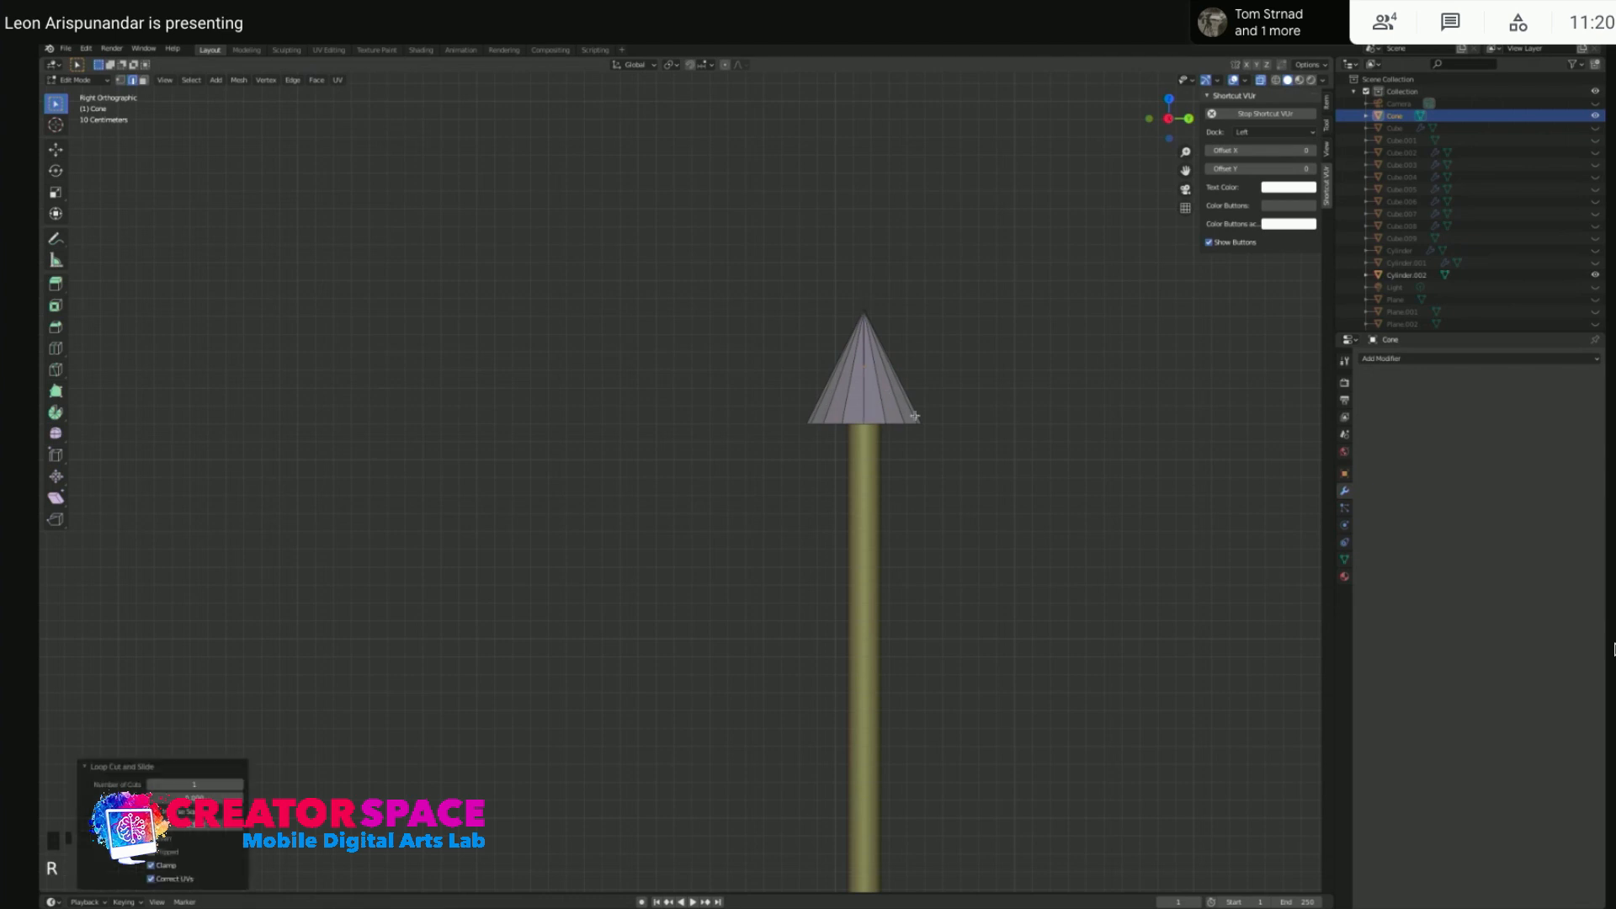
key("z")
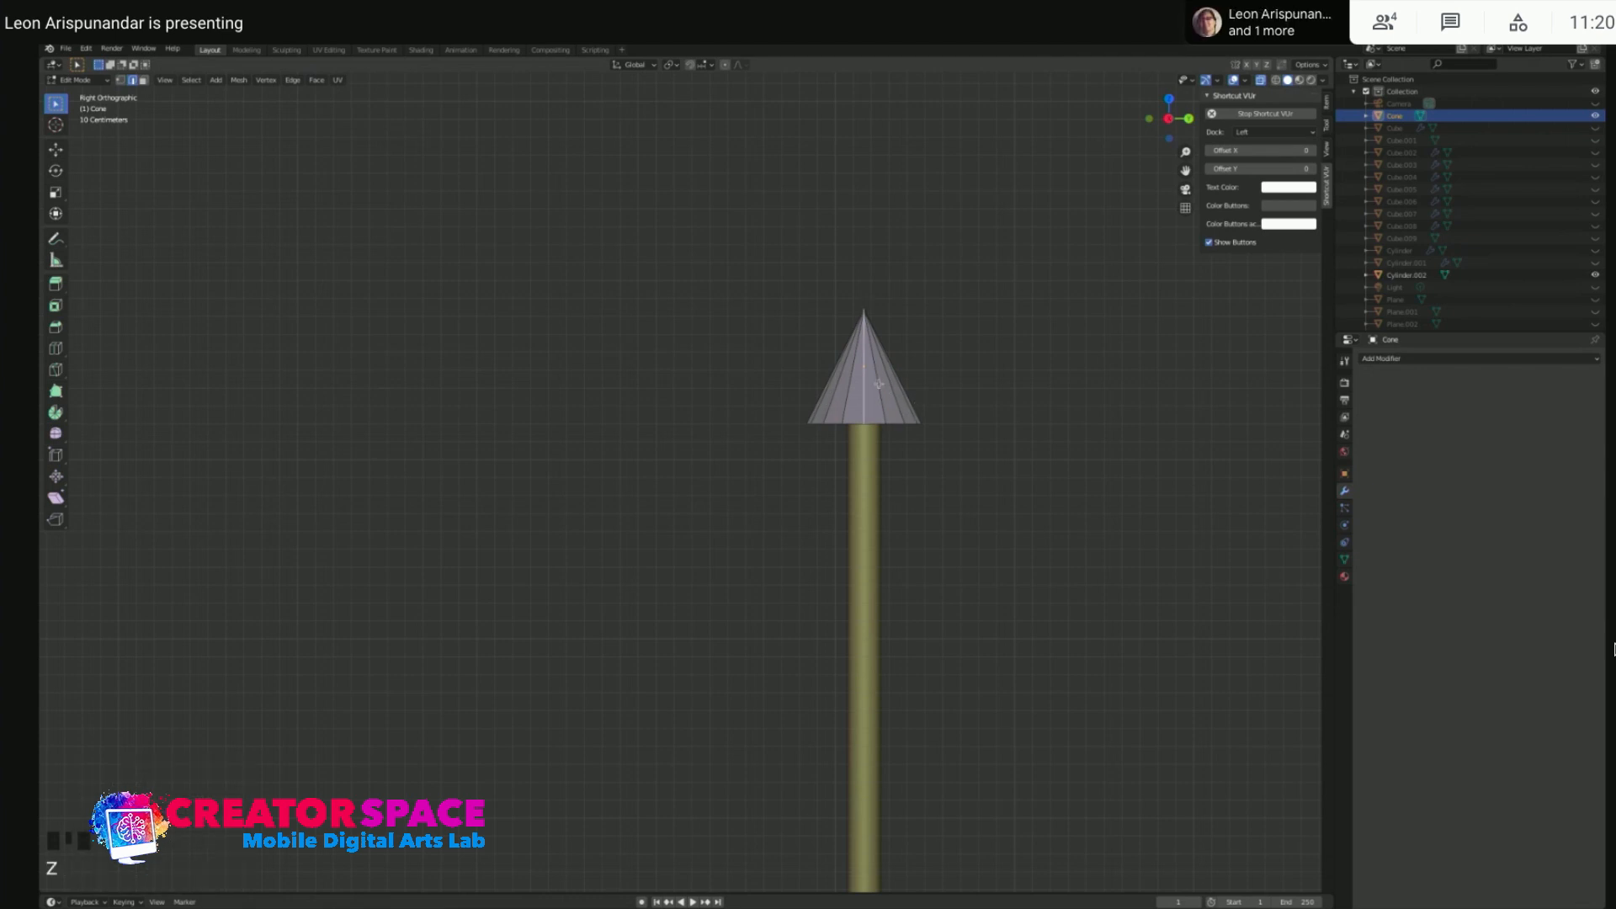
- Re-enter edit mode on the cone and attempt the loop cut around its side again
key("r")
key("Tab")
left_click(870, 405)
key("Tab")
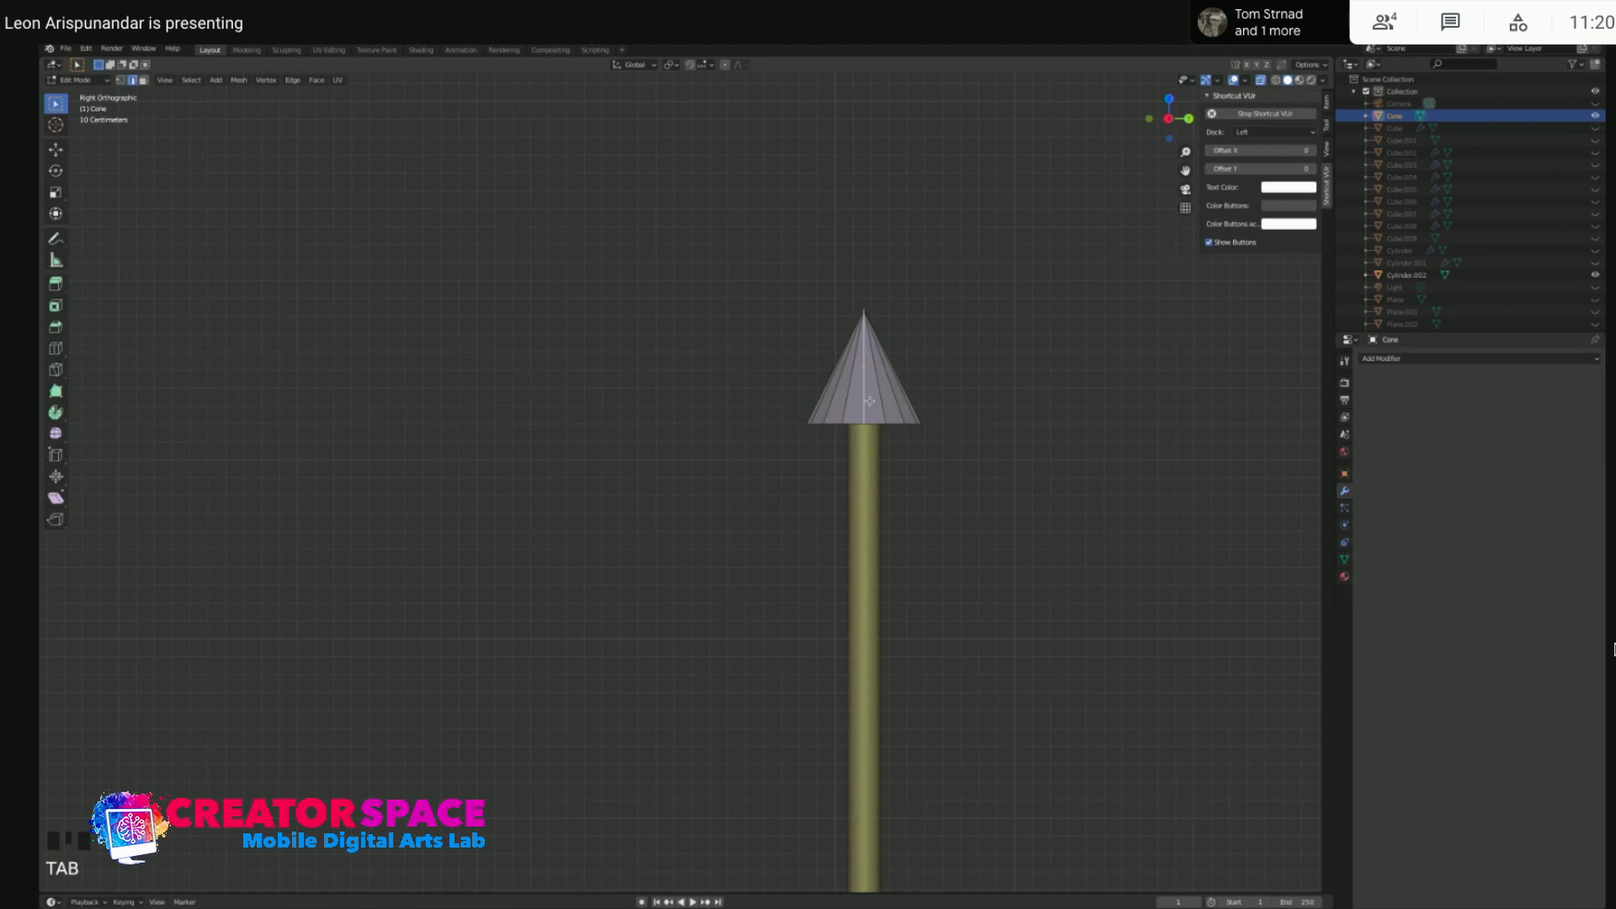
left_click(846, 412)
key("ctrl+r")
left_click(857, 393)
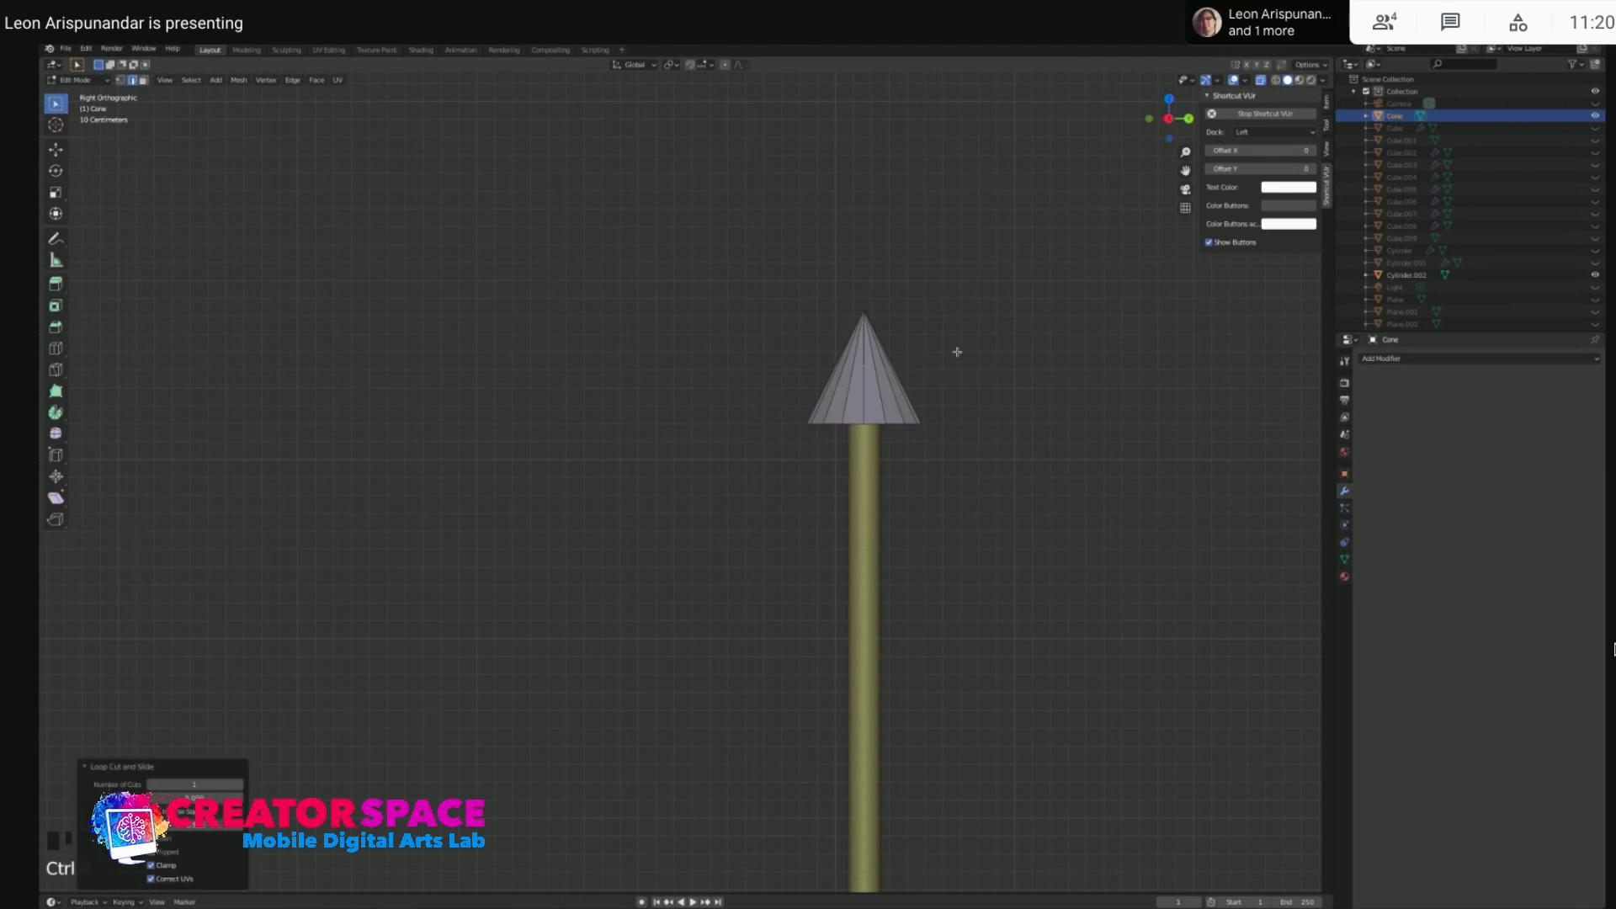
left_click(858, 382)
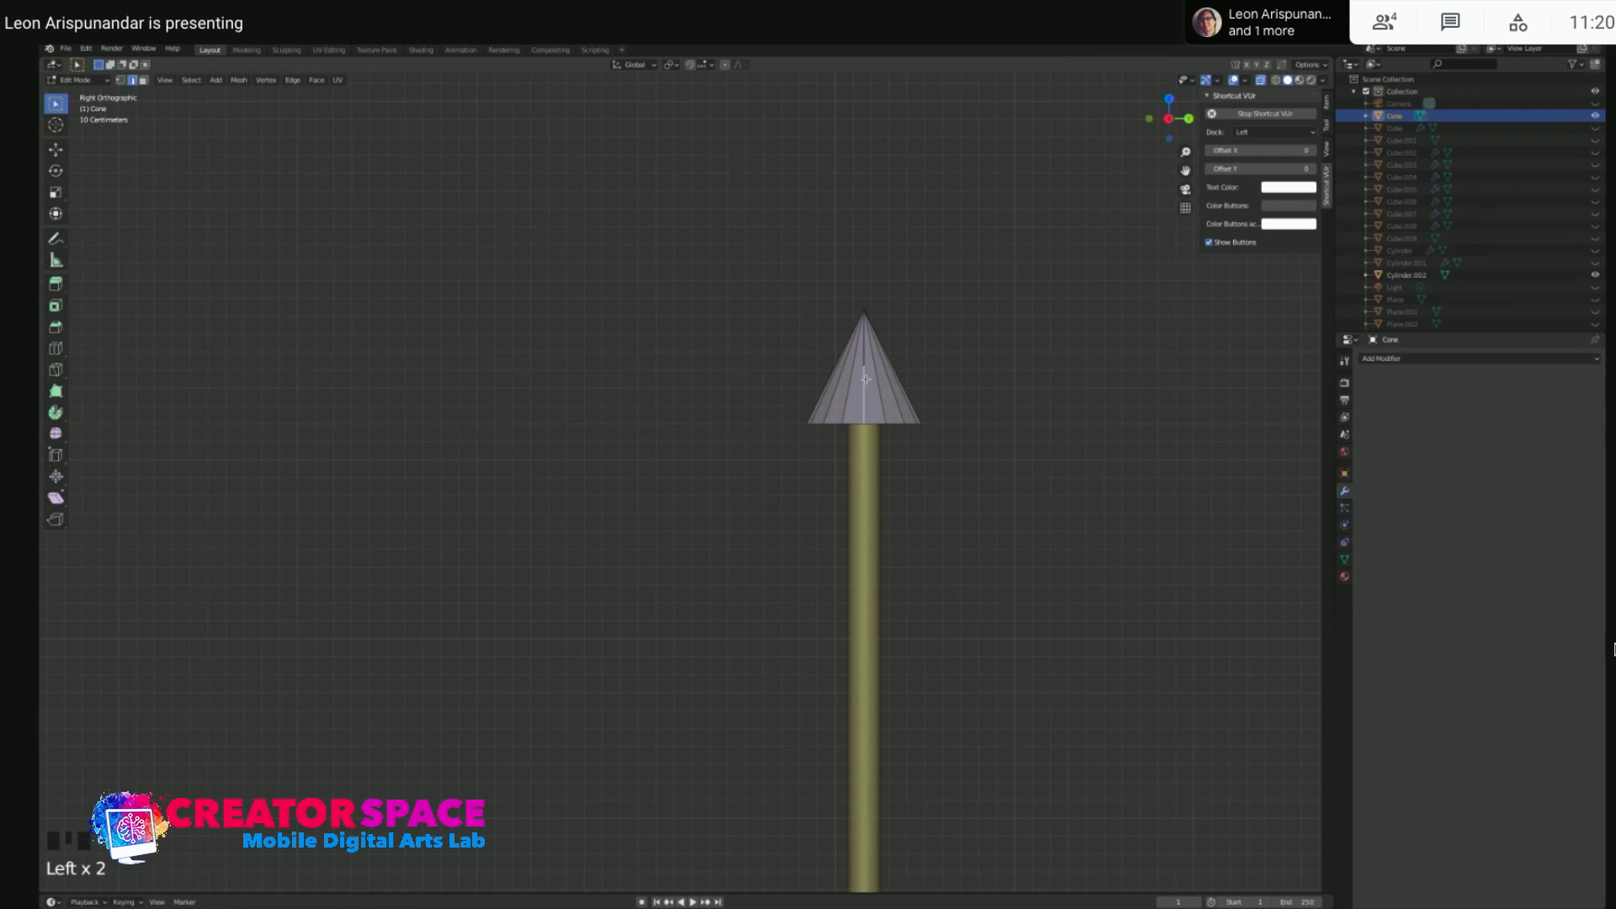
- Try deleting the vertices of the cone's front side edge, and undo the deletion
left_click(868, 371)
key("x")
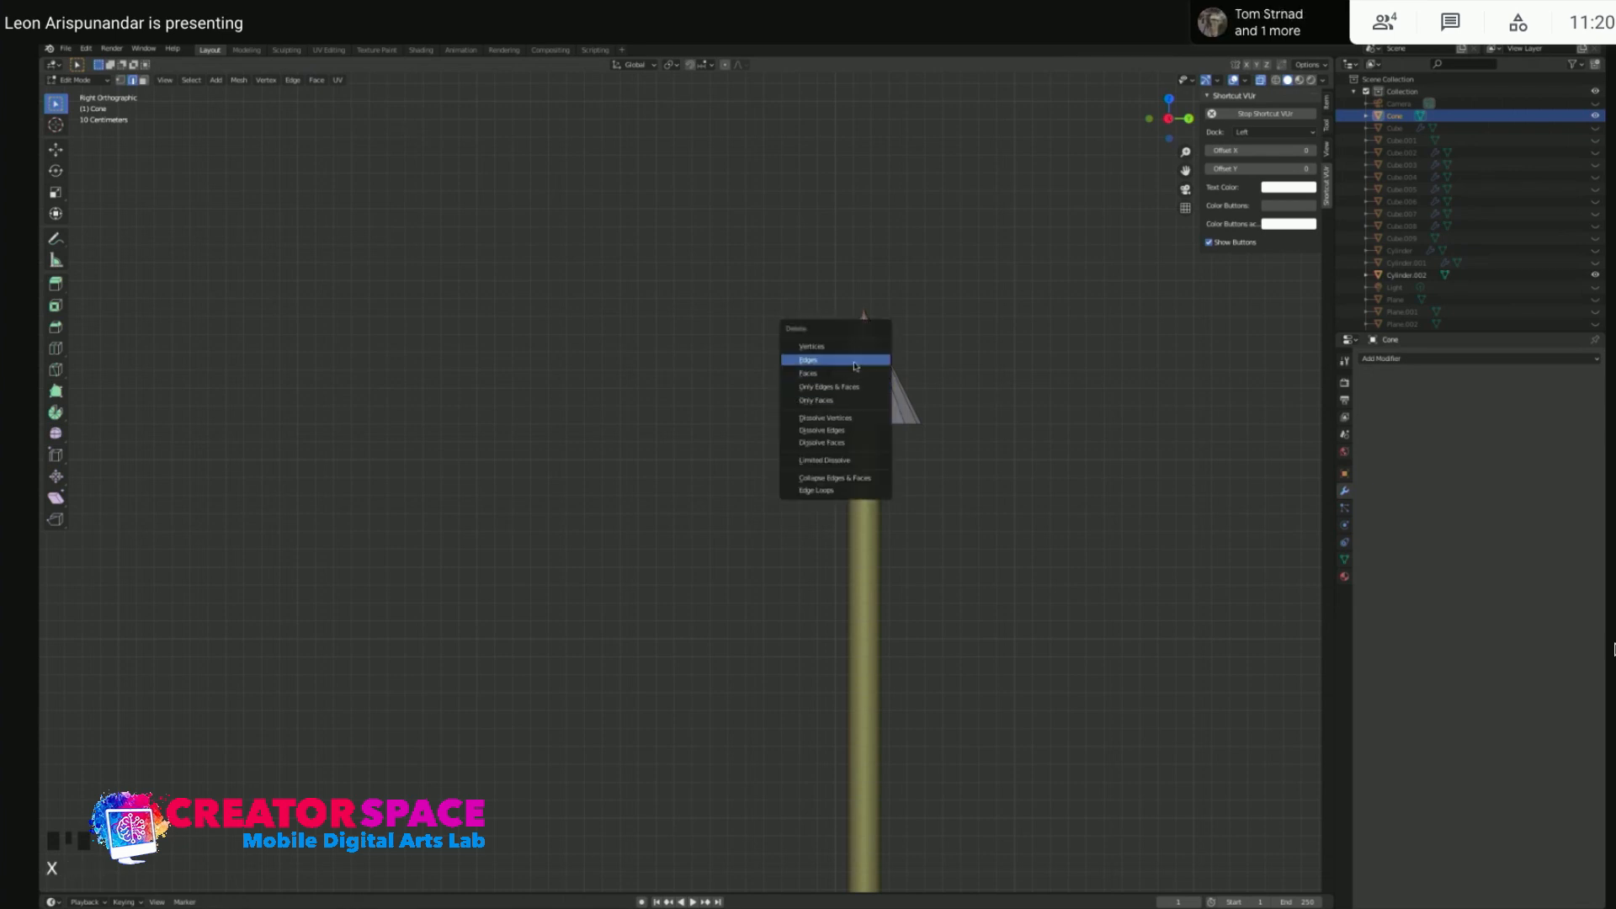
left_click(852, 348)
key("ctrl+z")
left_click(933, 362)
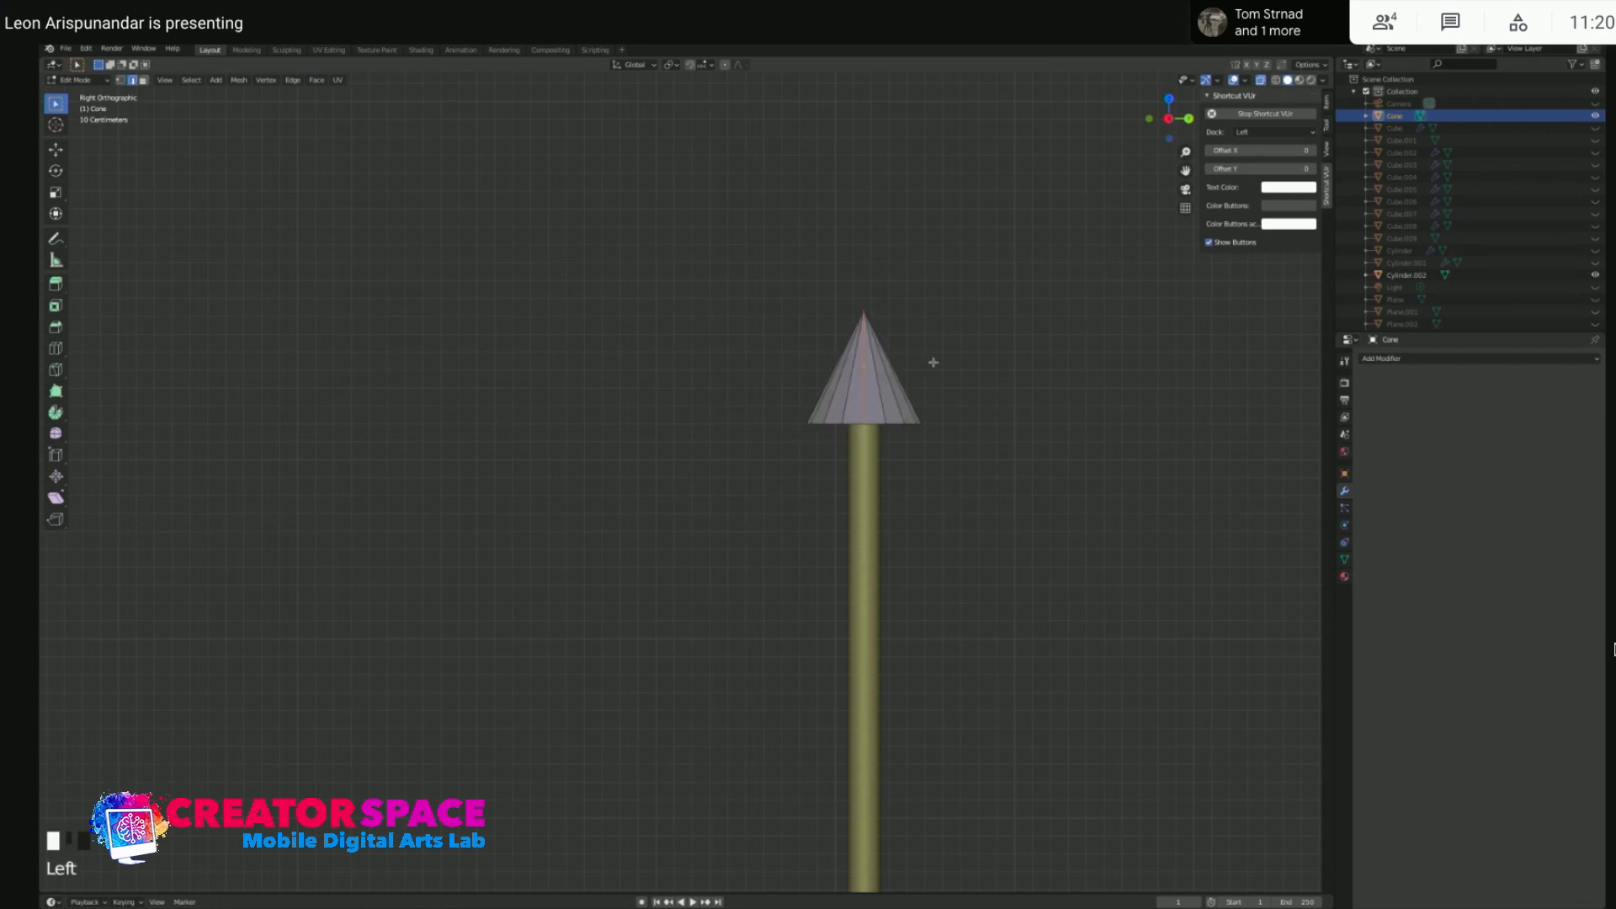
- Examine the cone's side edges up close in perspective for the extra geometry left by the loop cut attempts
scroll(892, 364, "up", 2)
middle_click_drag(892, 365, 918, 386)
scroll(929, 410, "down", 4)
scroll(929, 410, "down", 3)
middle_click_drag(1056, 552, 562, 421, "shift")
left_click(568, 483)
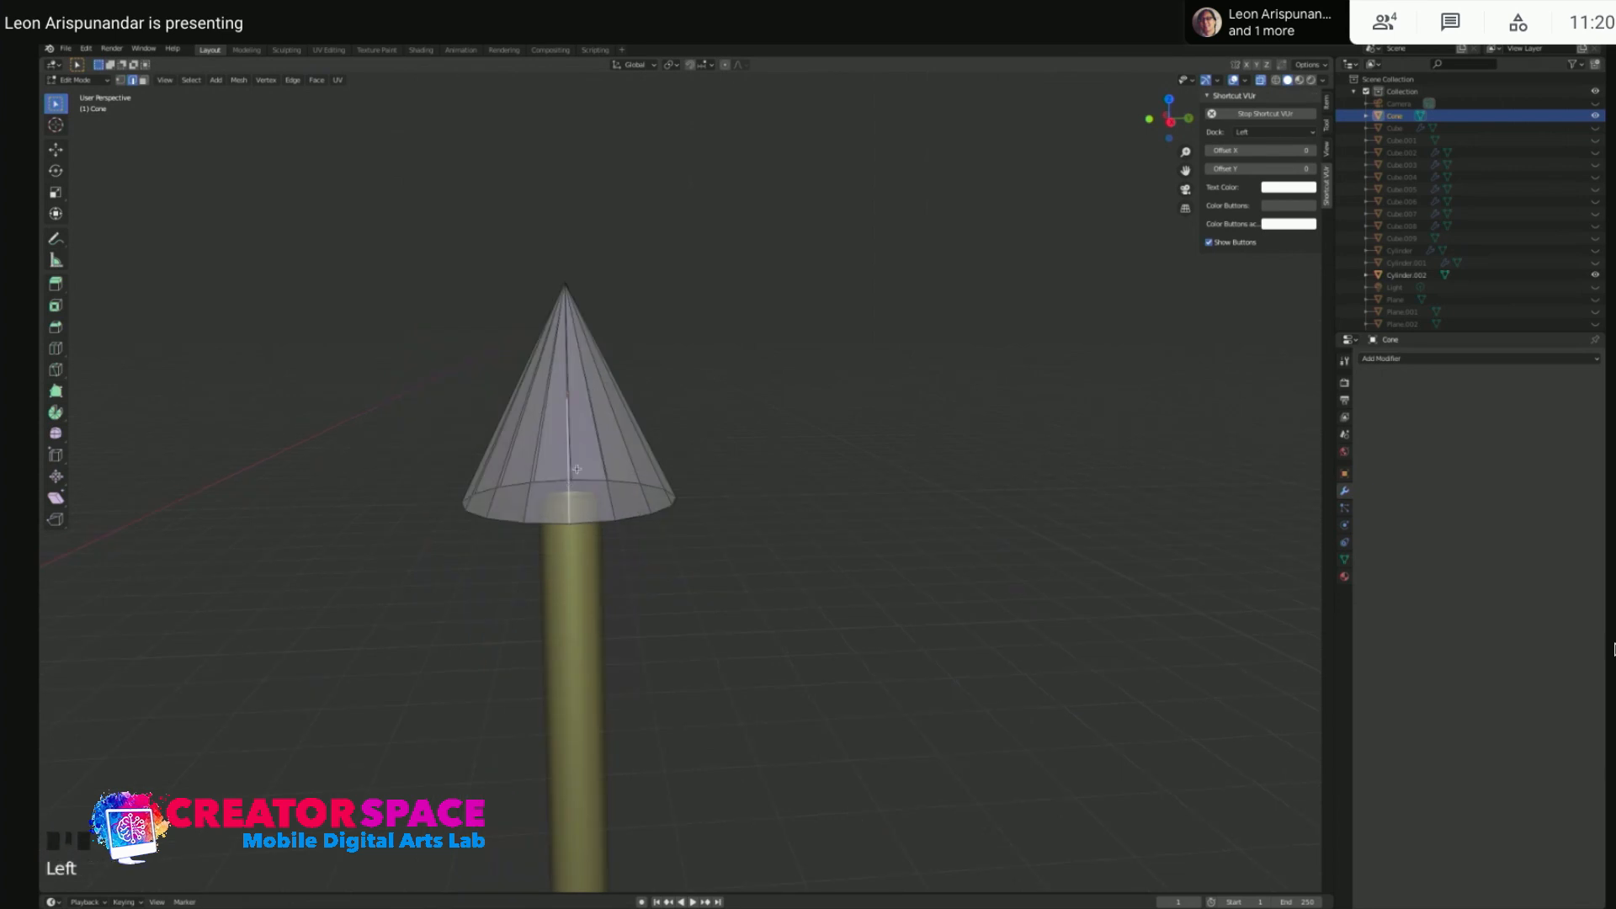
left_click(603, 450)
middle_click_drag(617, 451, 476, 508)
left_click(490, 505)
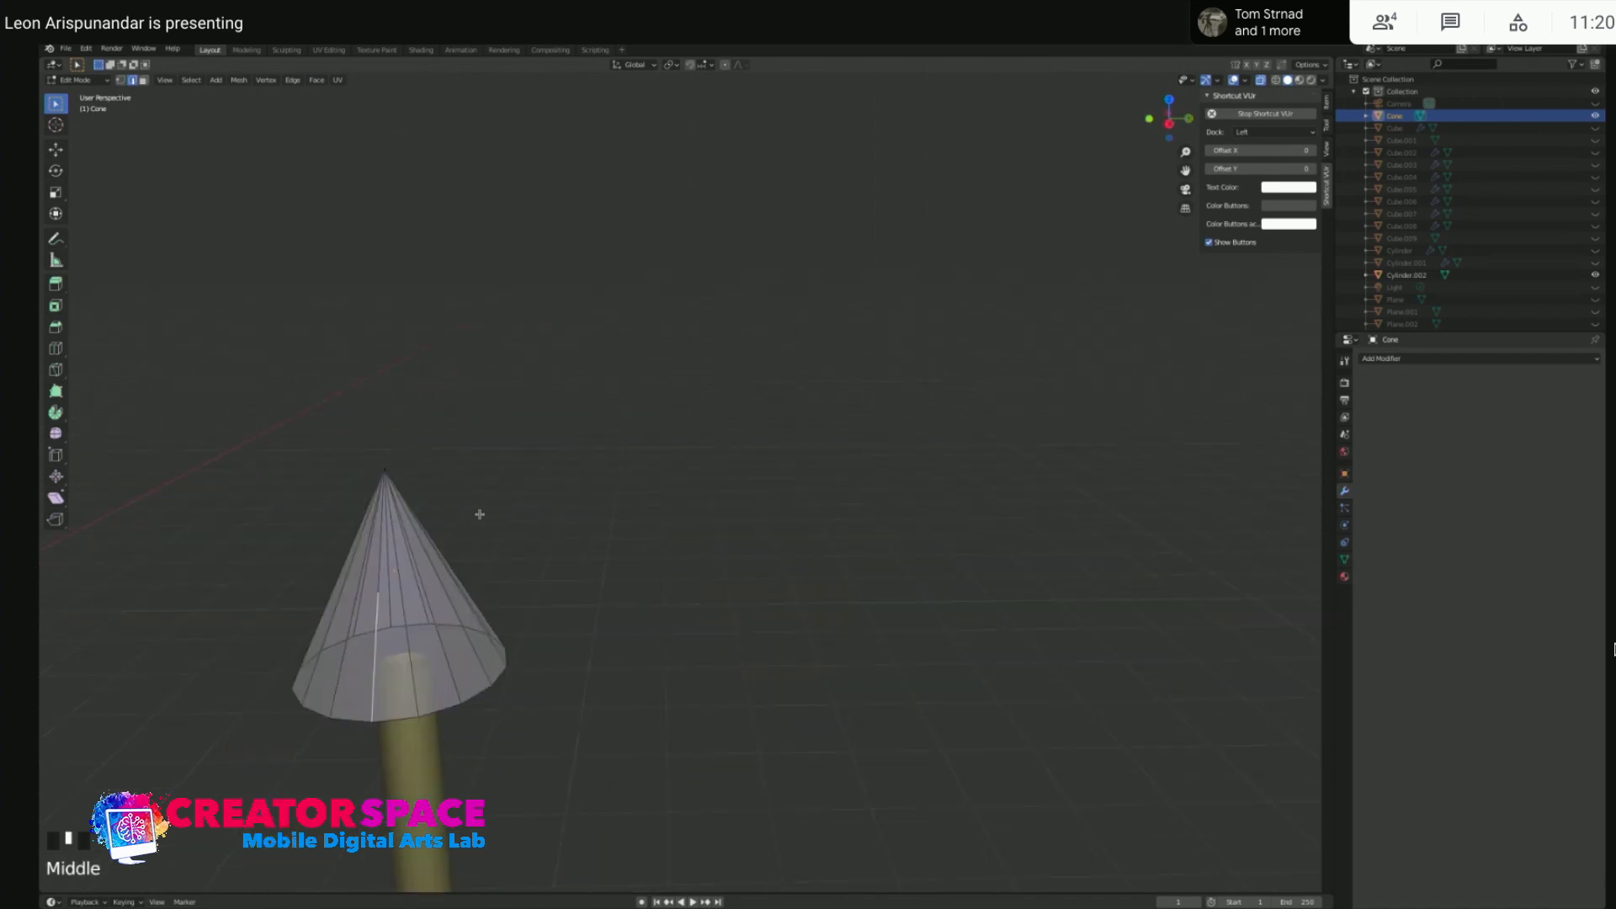
- Dissolve the stray vertex halfway along the cone's side edge
key("1")
left_click(380, 592)
key("x")
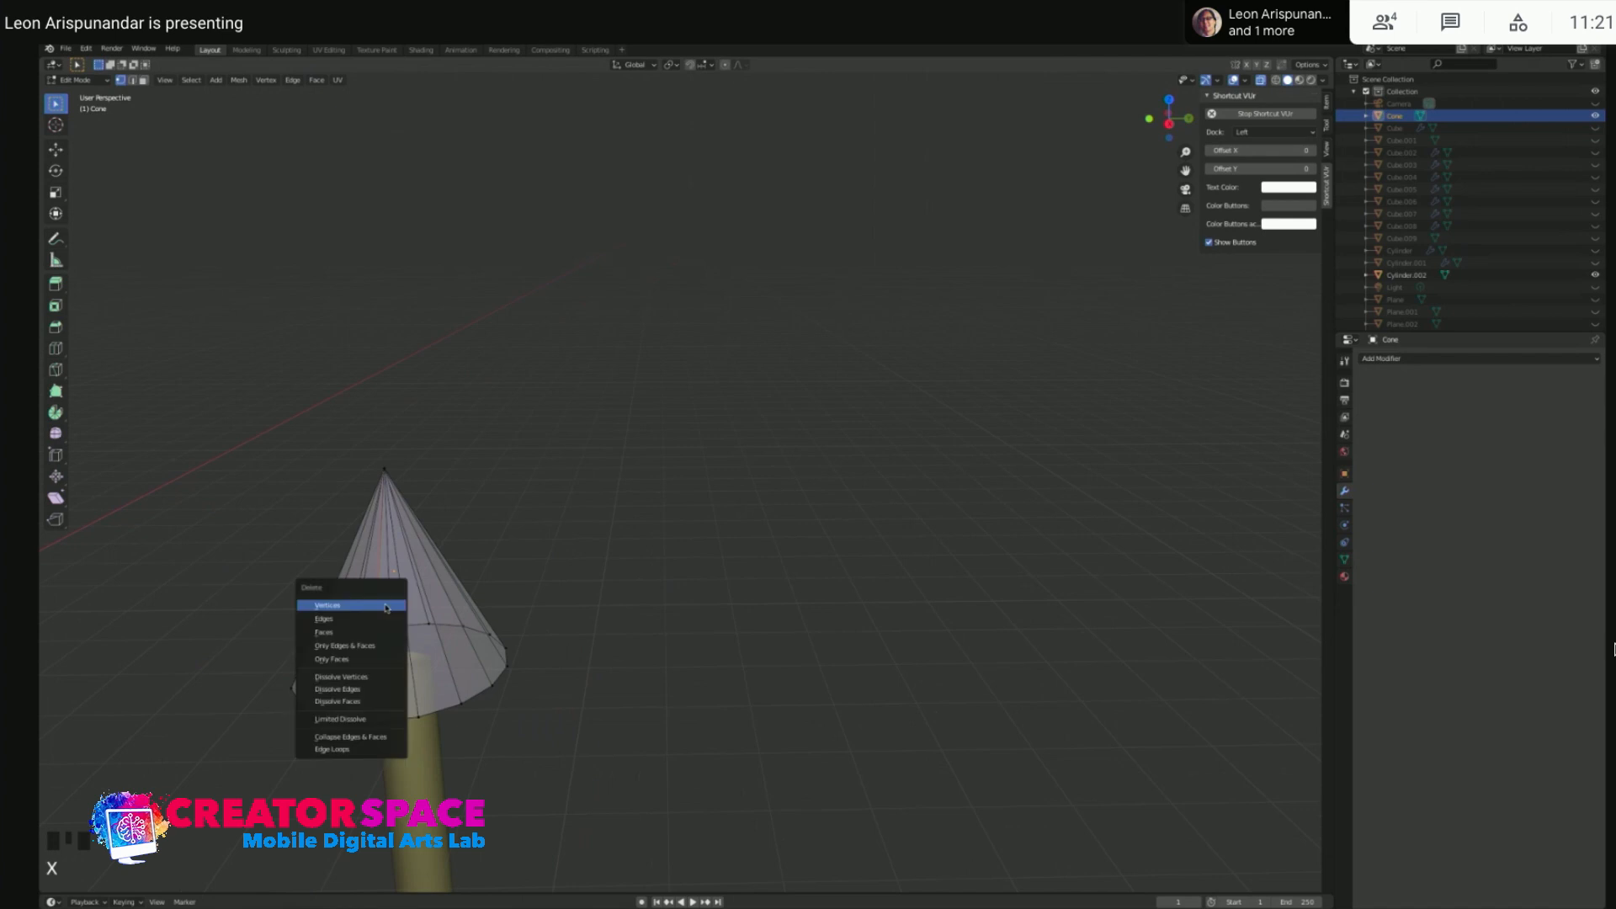
left_click(385, 608)
key("ctrl+z")
key("x")
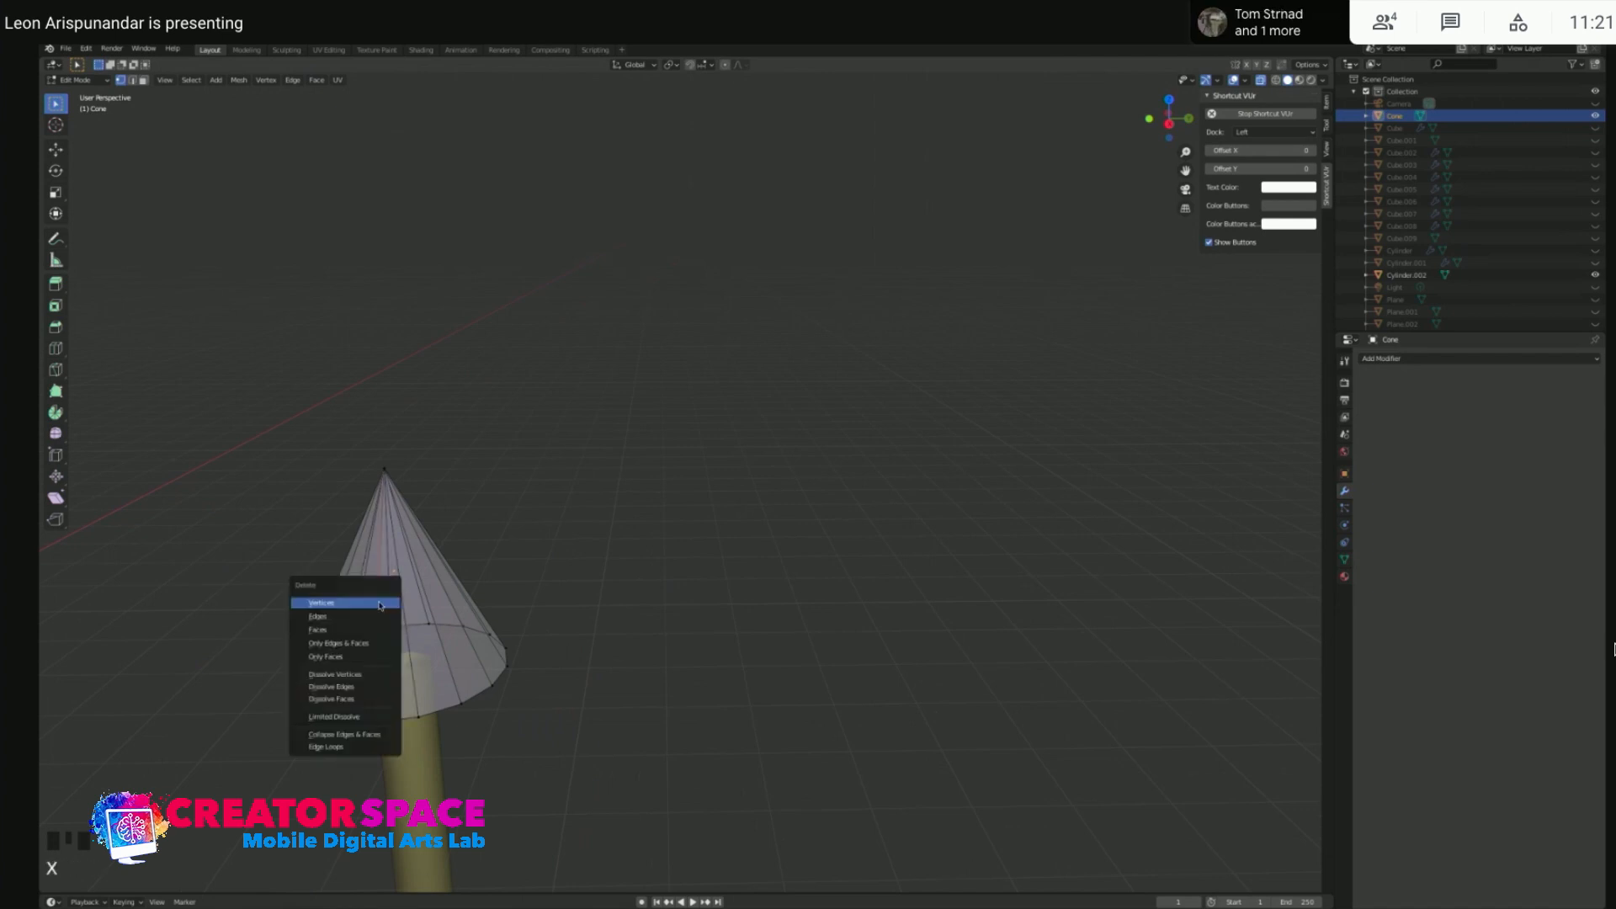
left_click(370, 674)
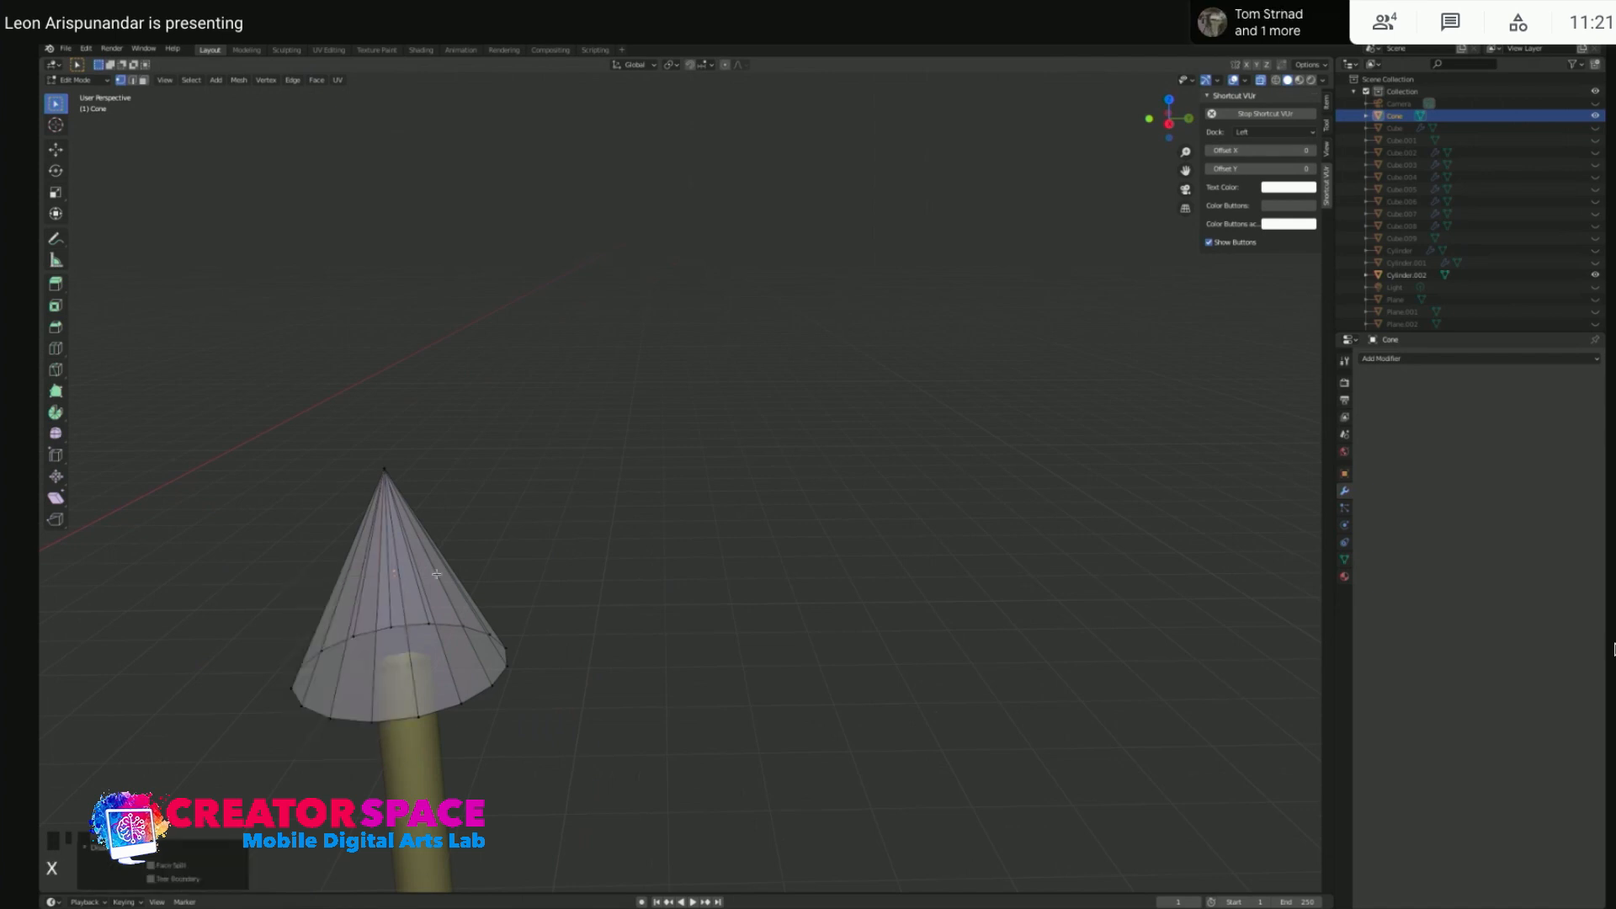
- Try another loop cut starting from the cleaned side edge of the cone, and undo it
key("2")
left_click(374, 641)
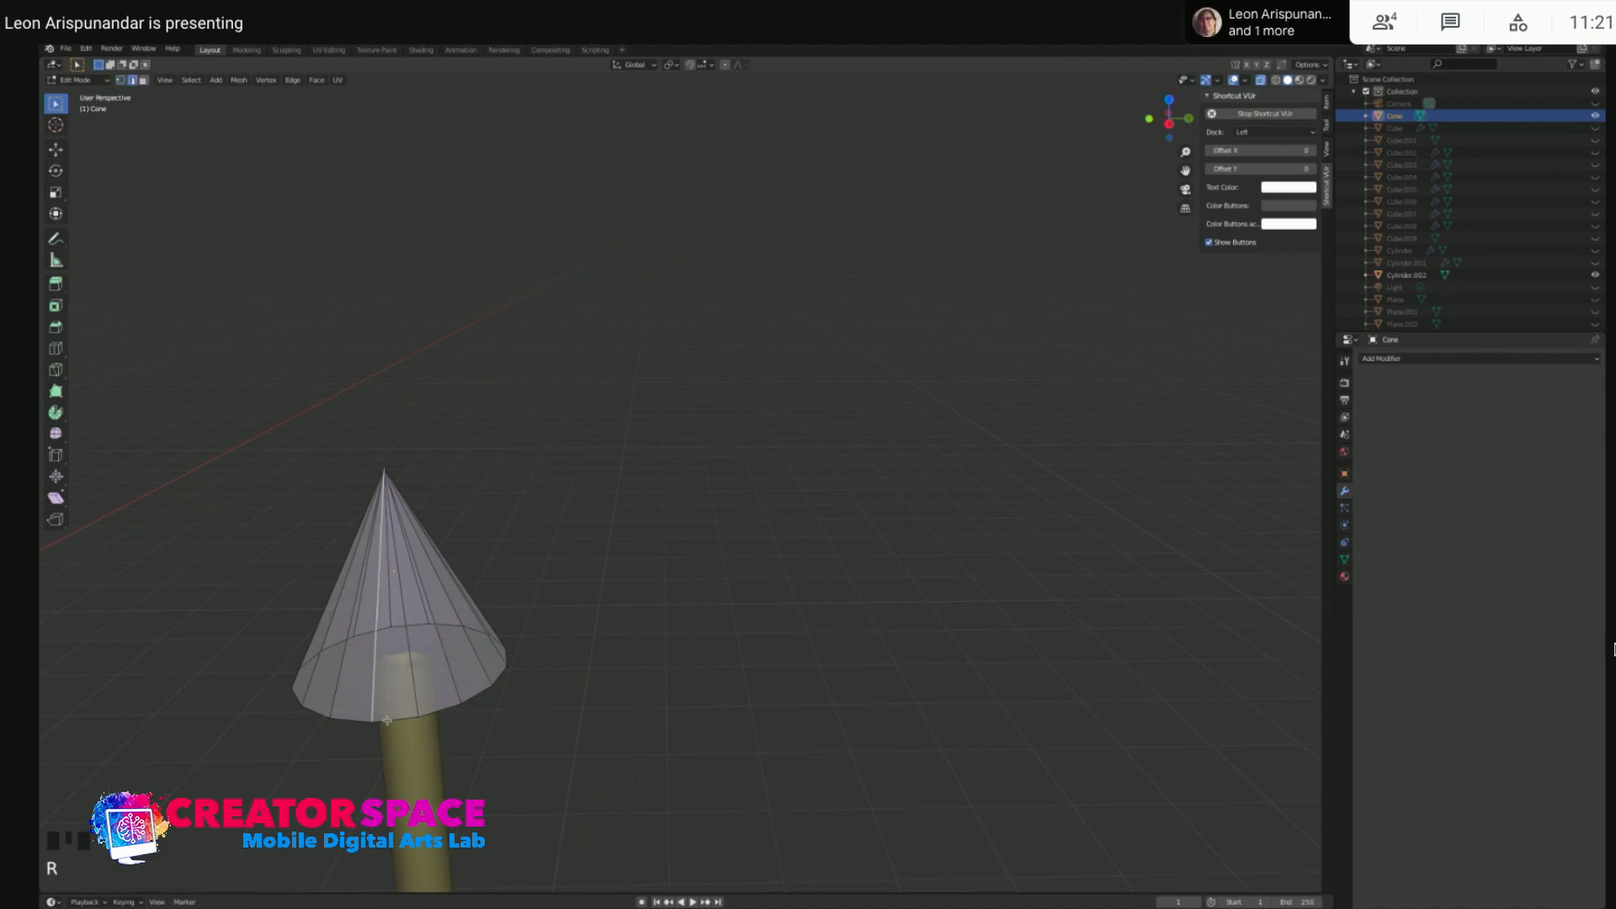
left_click(404, 697)
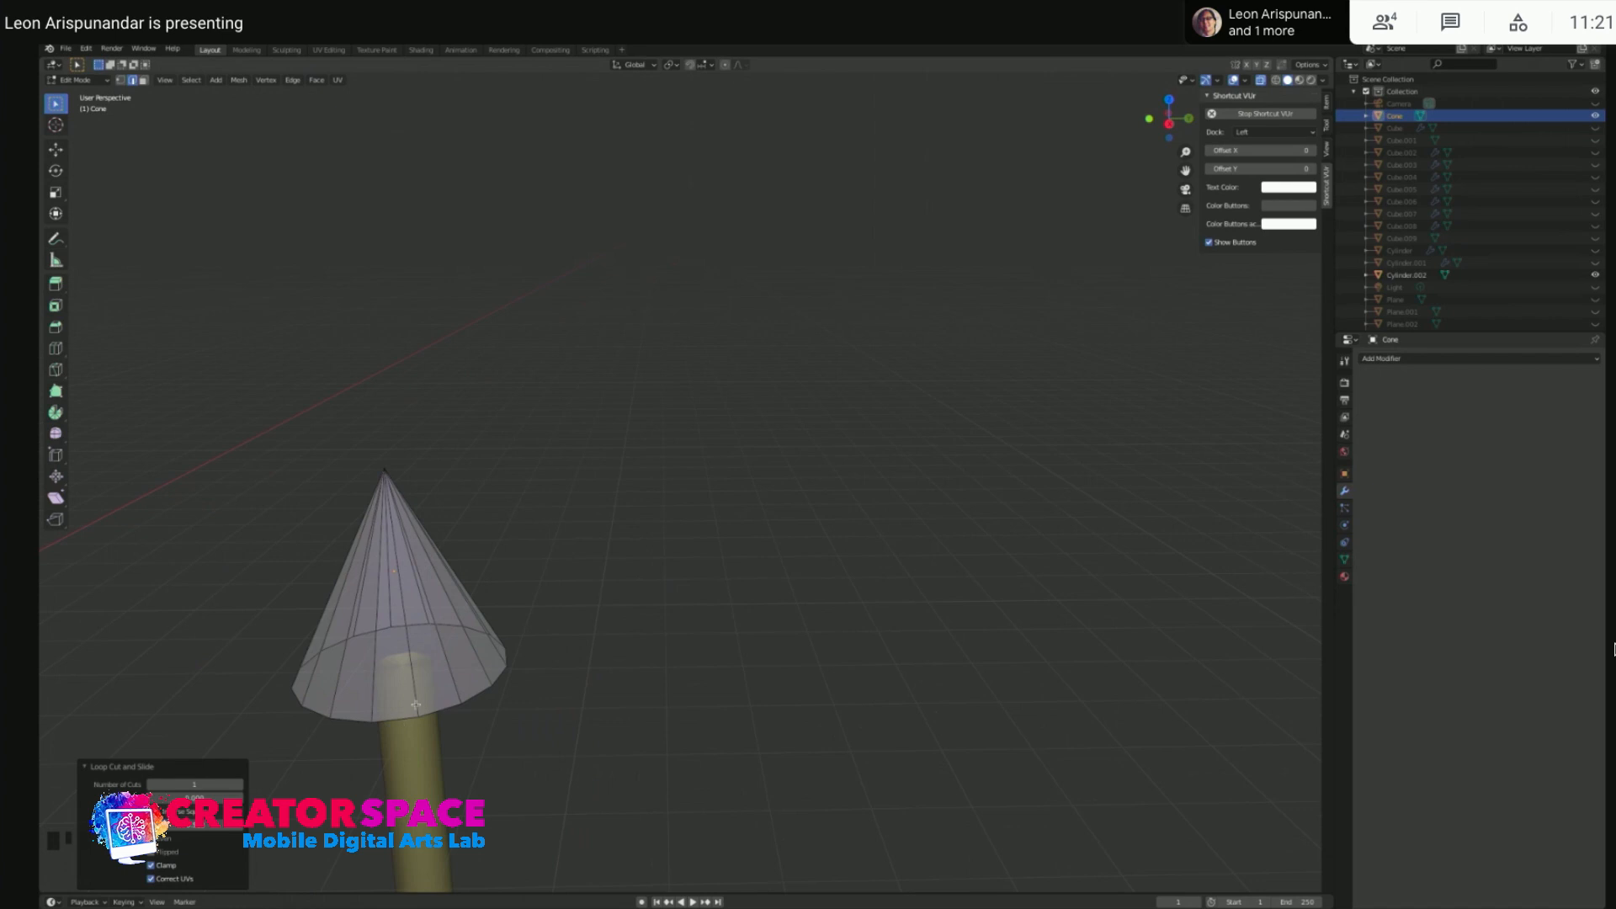
key("ctrl+r")
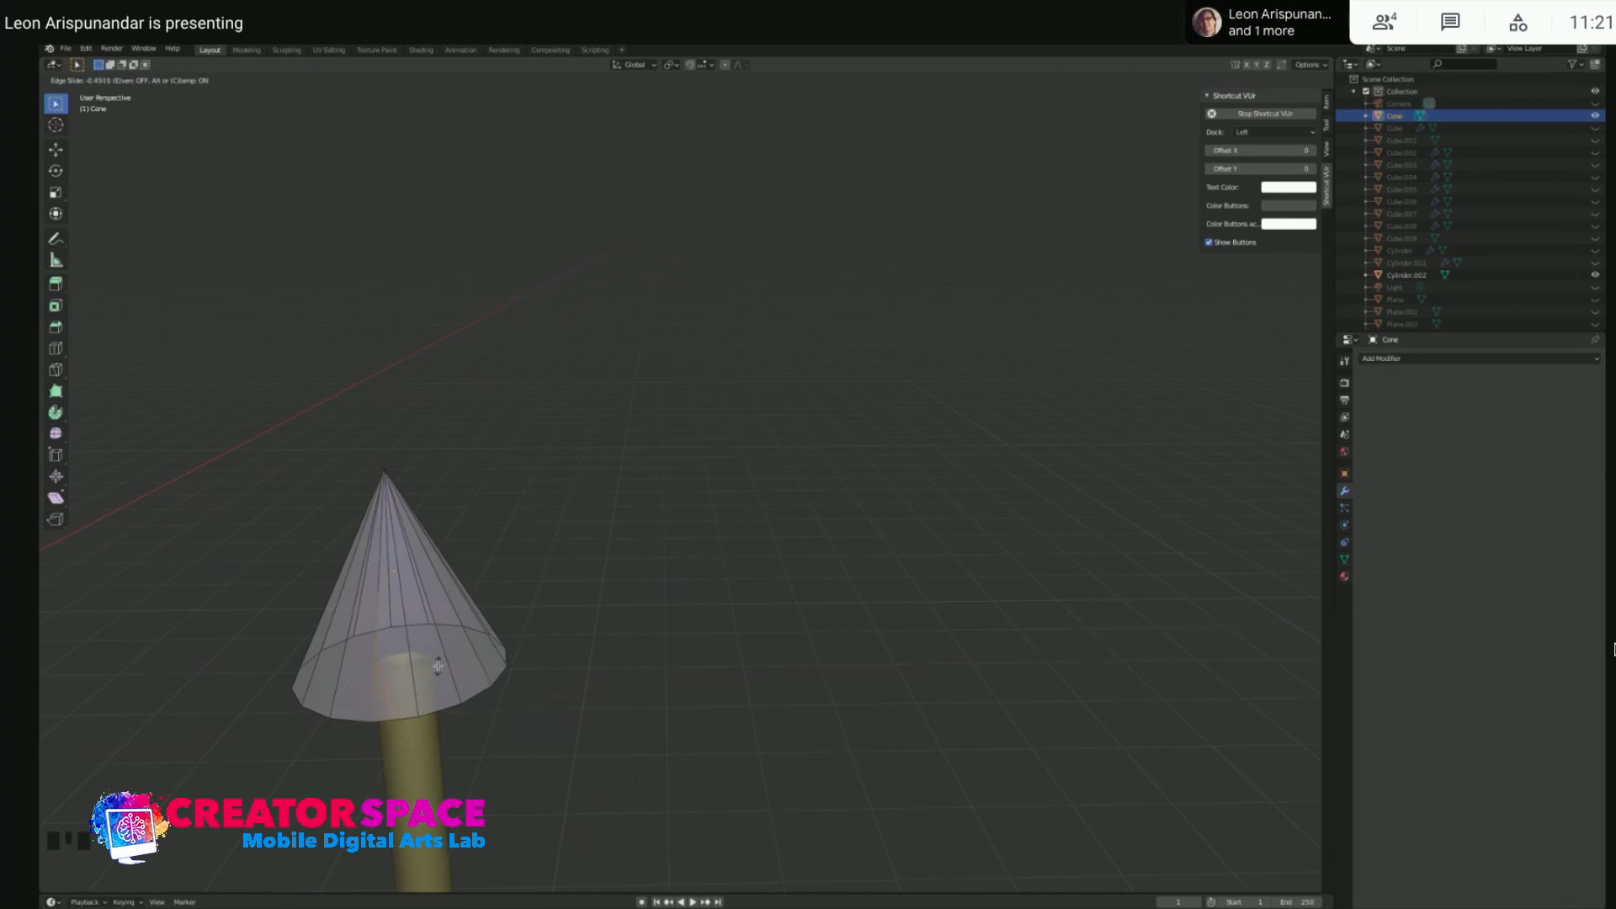
key("z")
- Check the cone's vertices and side edges in vertex and edge select modes, and clear the selection
left_click(378, 612)
key("1")
key("2")
key("2")
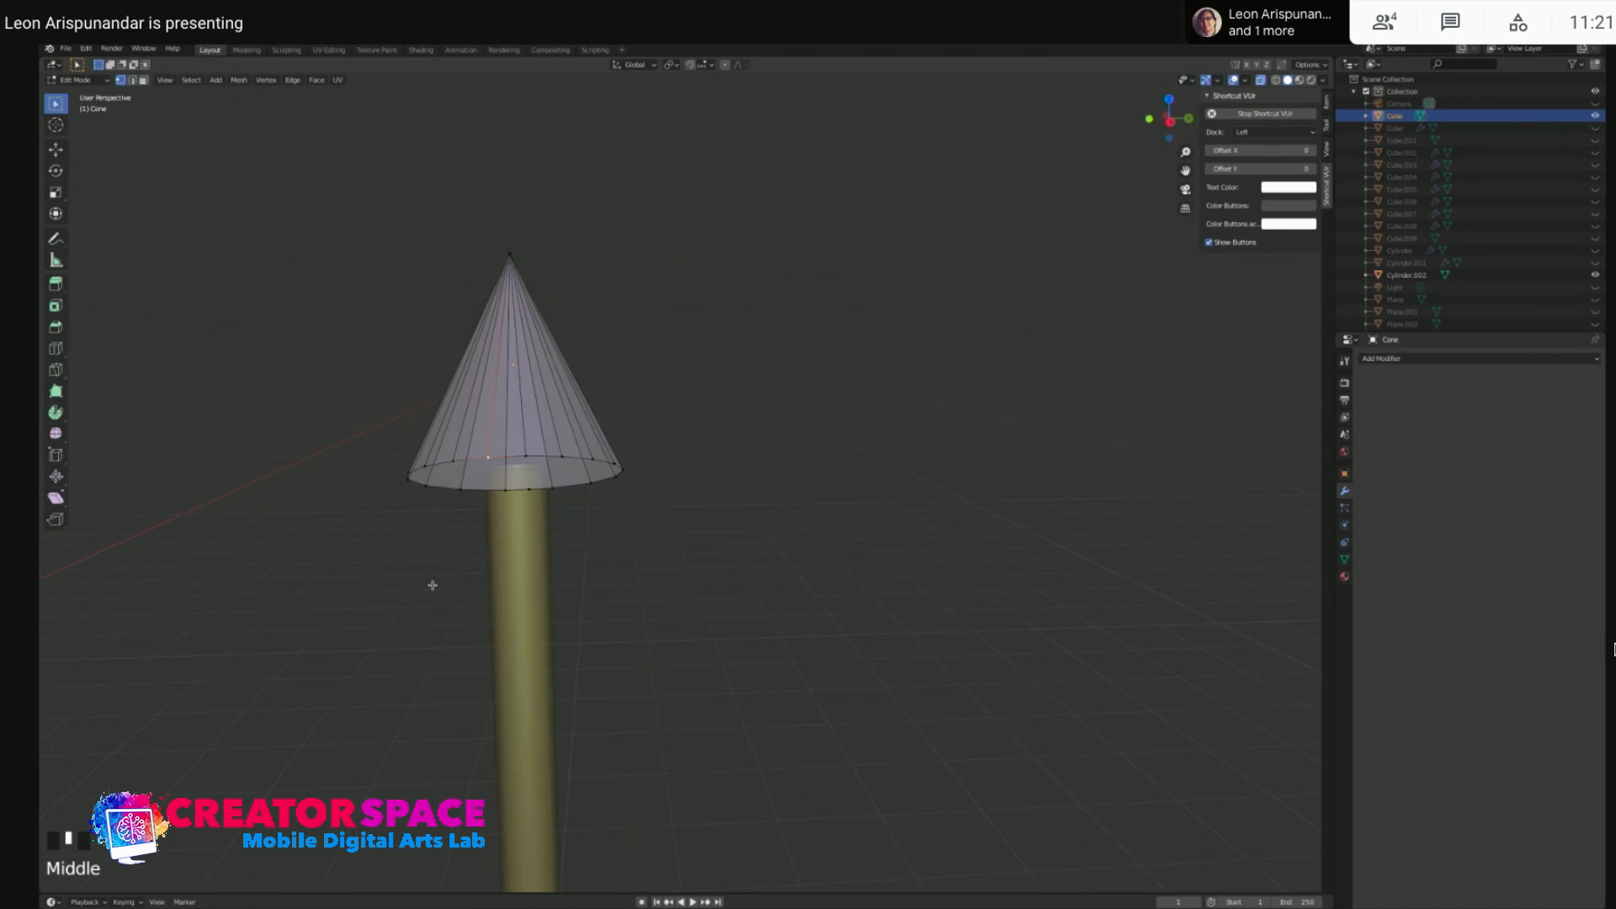
left_click(500, 432)
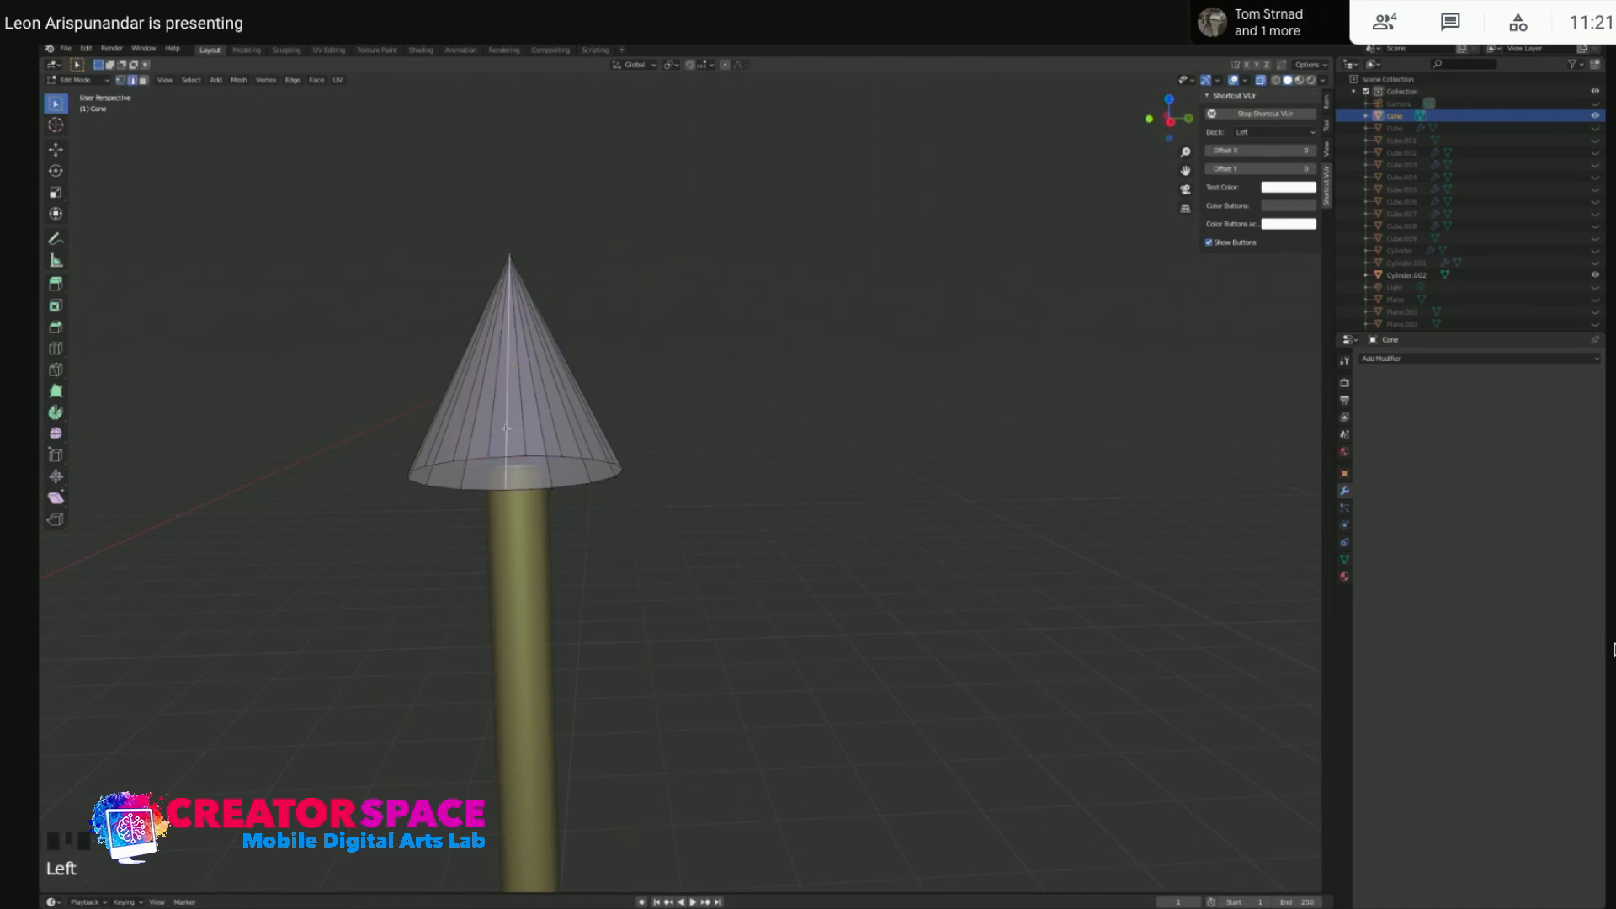
left_click(745, 436)
- Add a test cube within the cone's mesh and place a vertical loop cut through the cube's middle
key("shift+a")
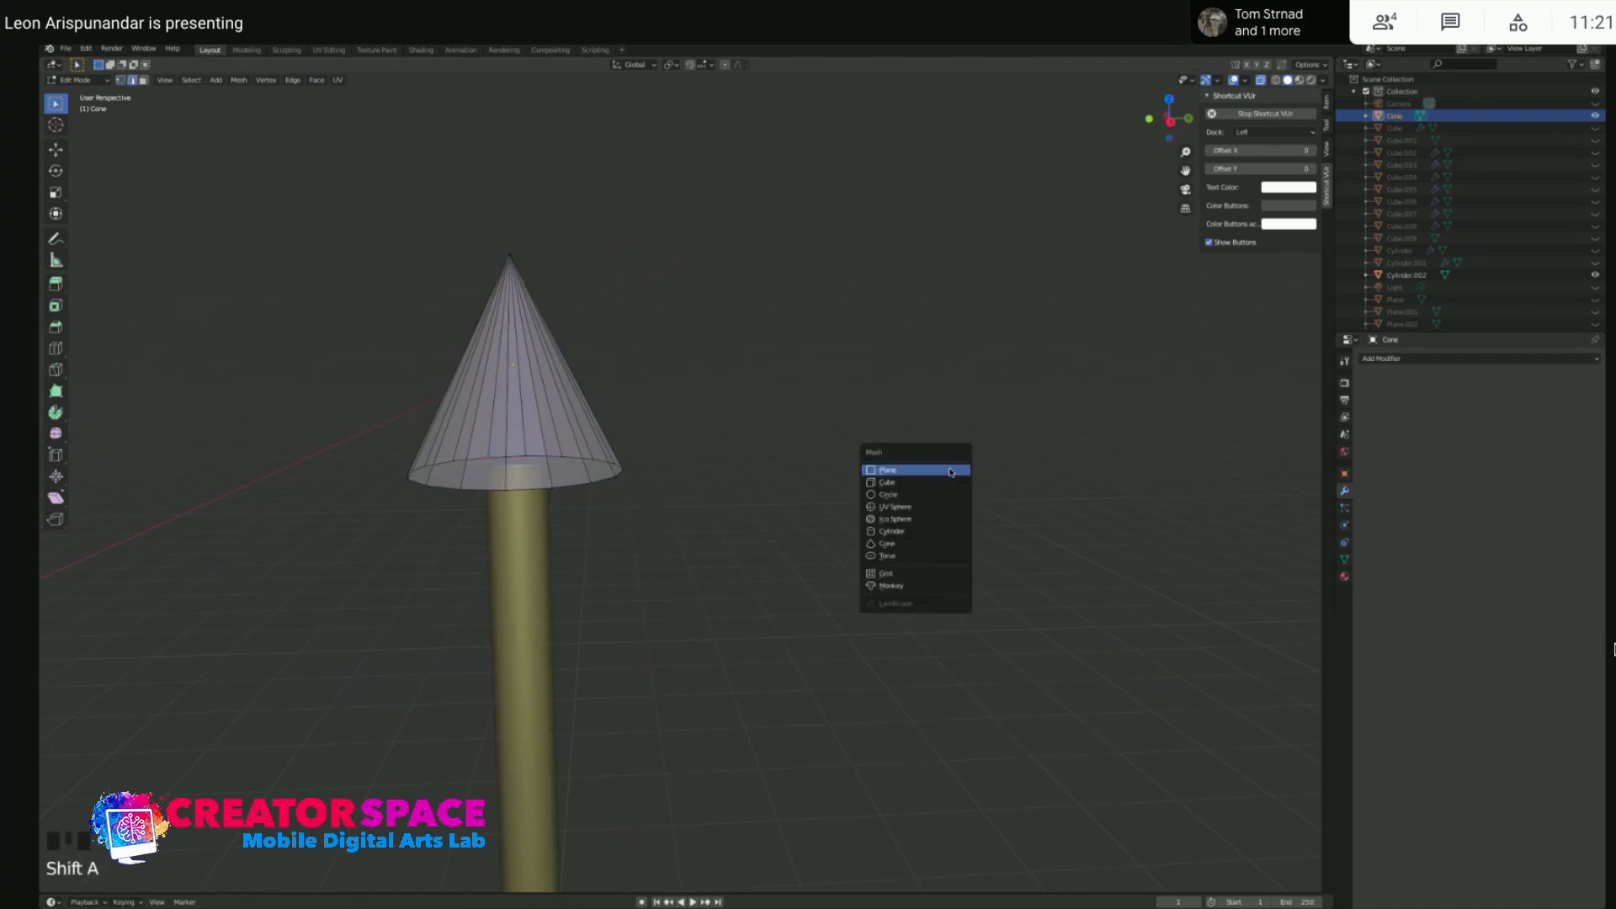
left_click(867, 482)
scroll(405, 666, "down", 5)
middle_click_drag(388, 662, 812, 638, "shift")
left_click(627, 686)
left_click(573, 672)
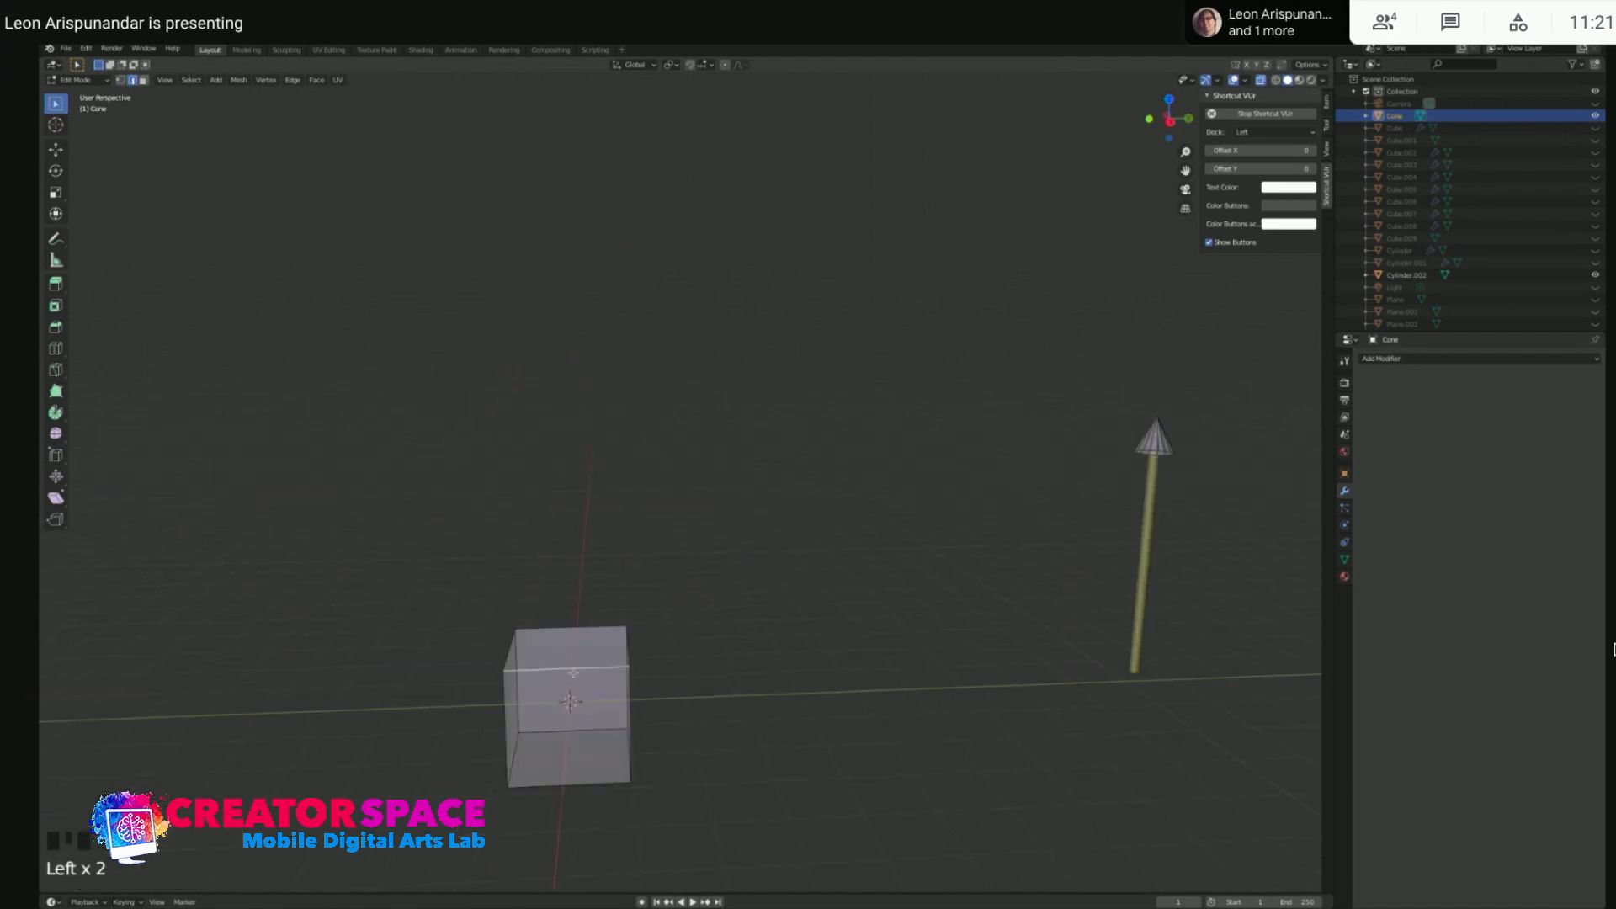
key("ctrl+r")
left_click(575, 672)
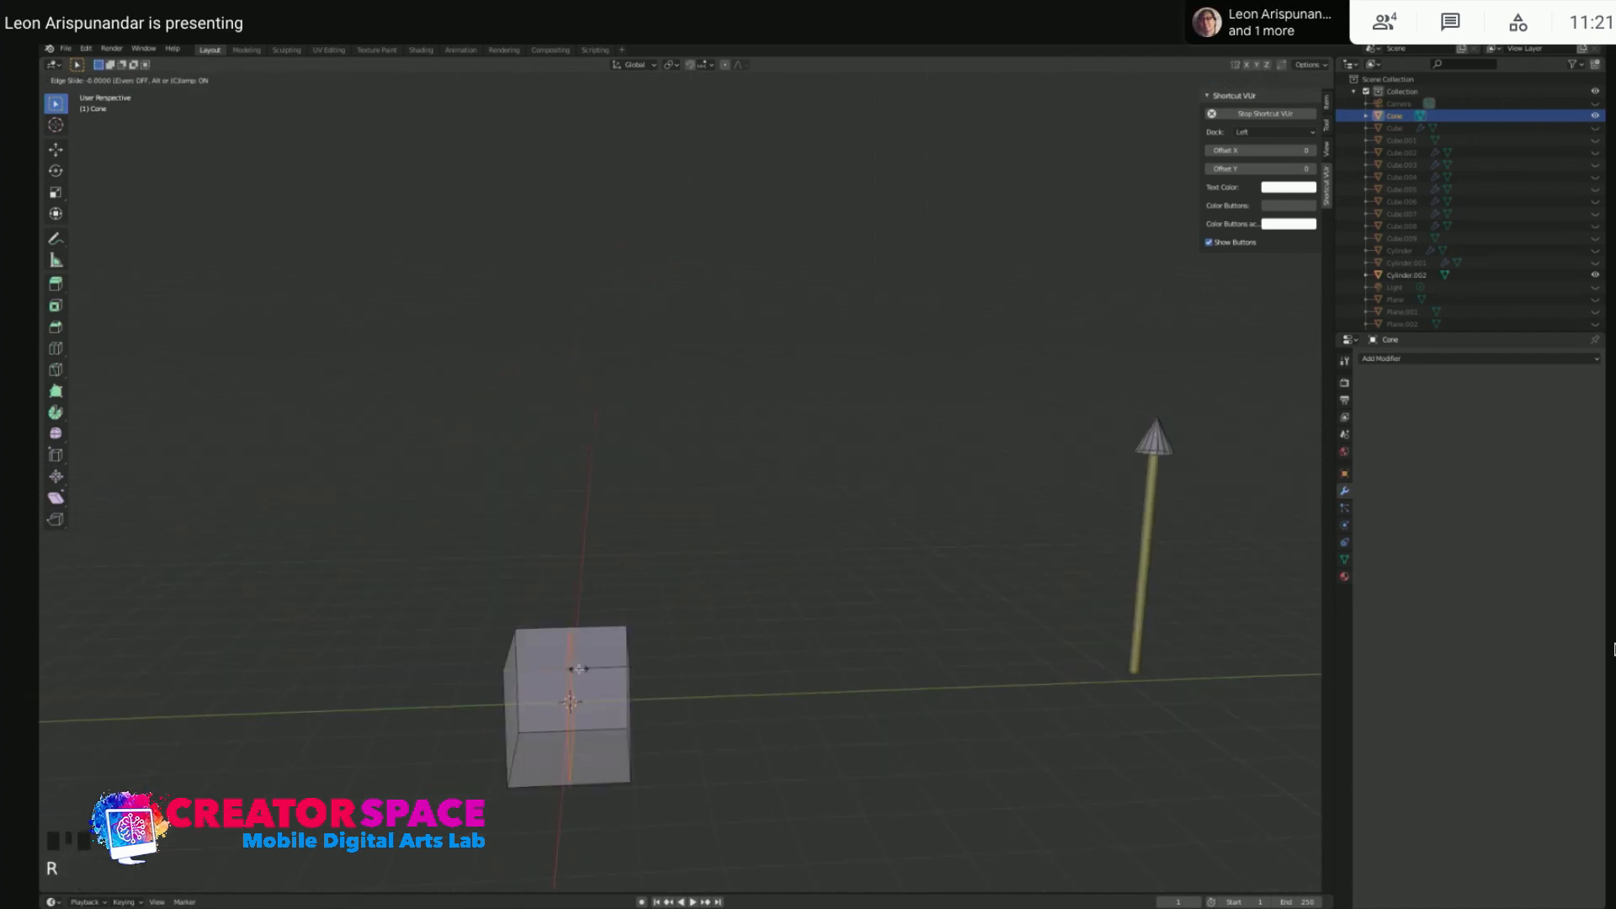
left_click(703, 633)
- Try deleting the combined cube and cone in object mode, and undo the deletion
key("Tab")
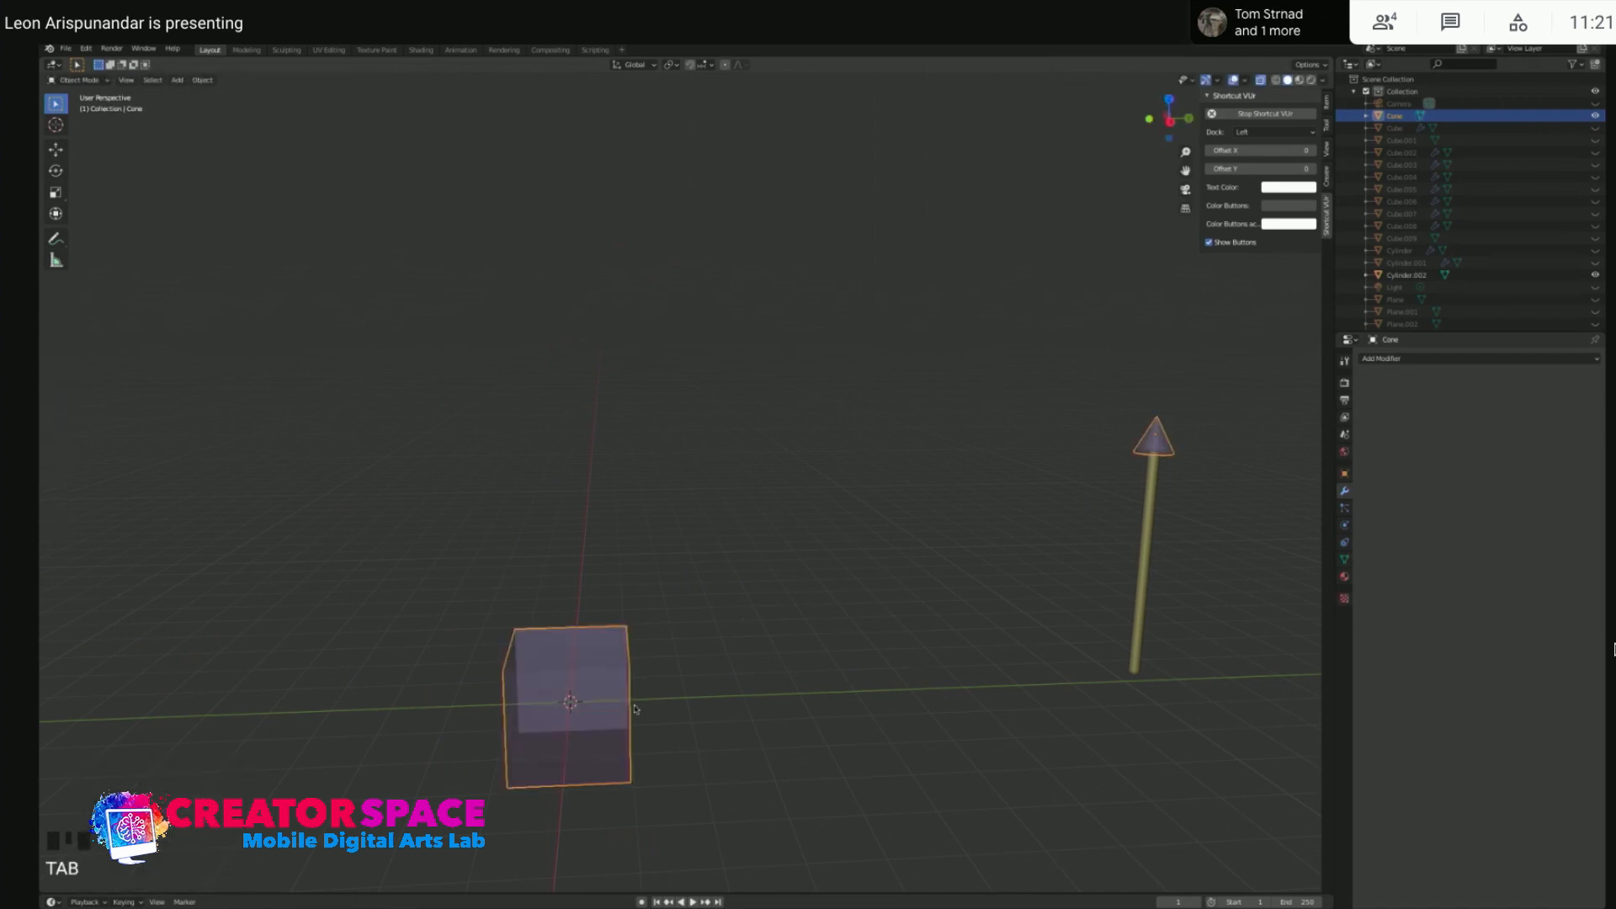
key("Delete")
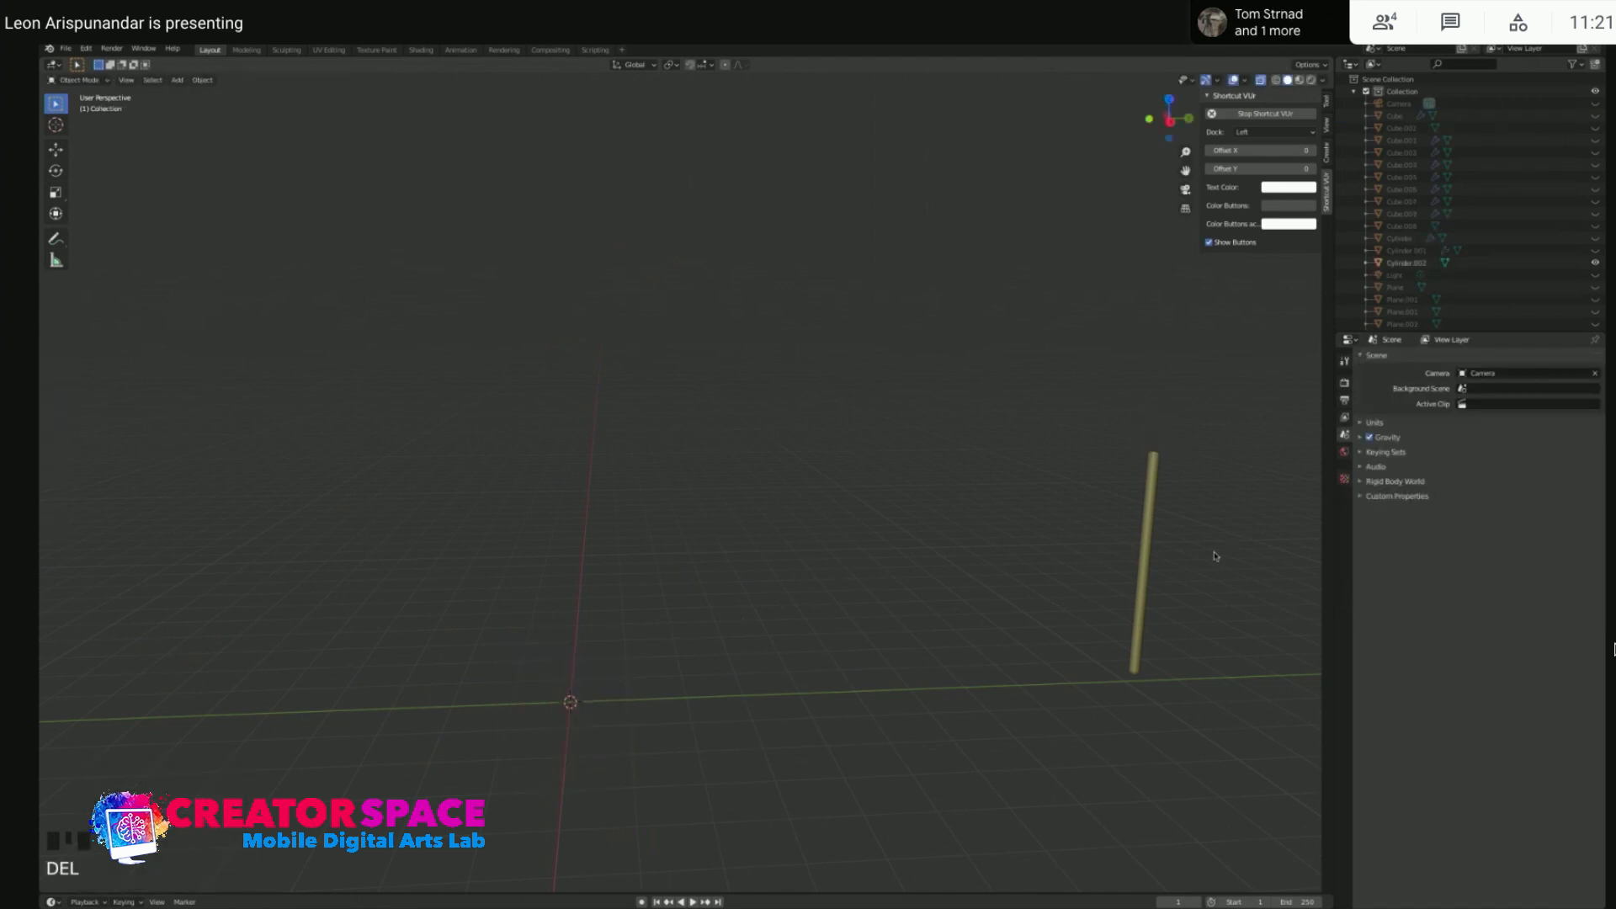
key("ctrl+z")
double_click(602, 660)
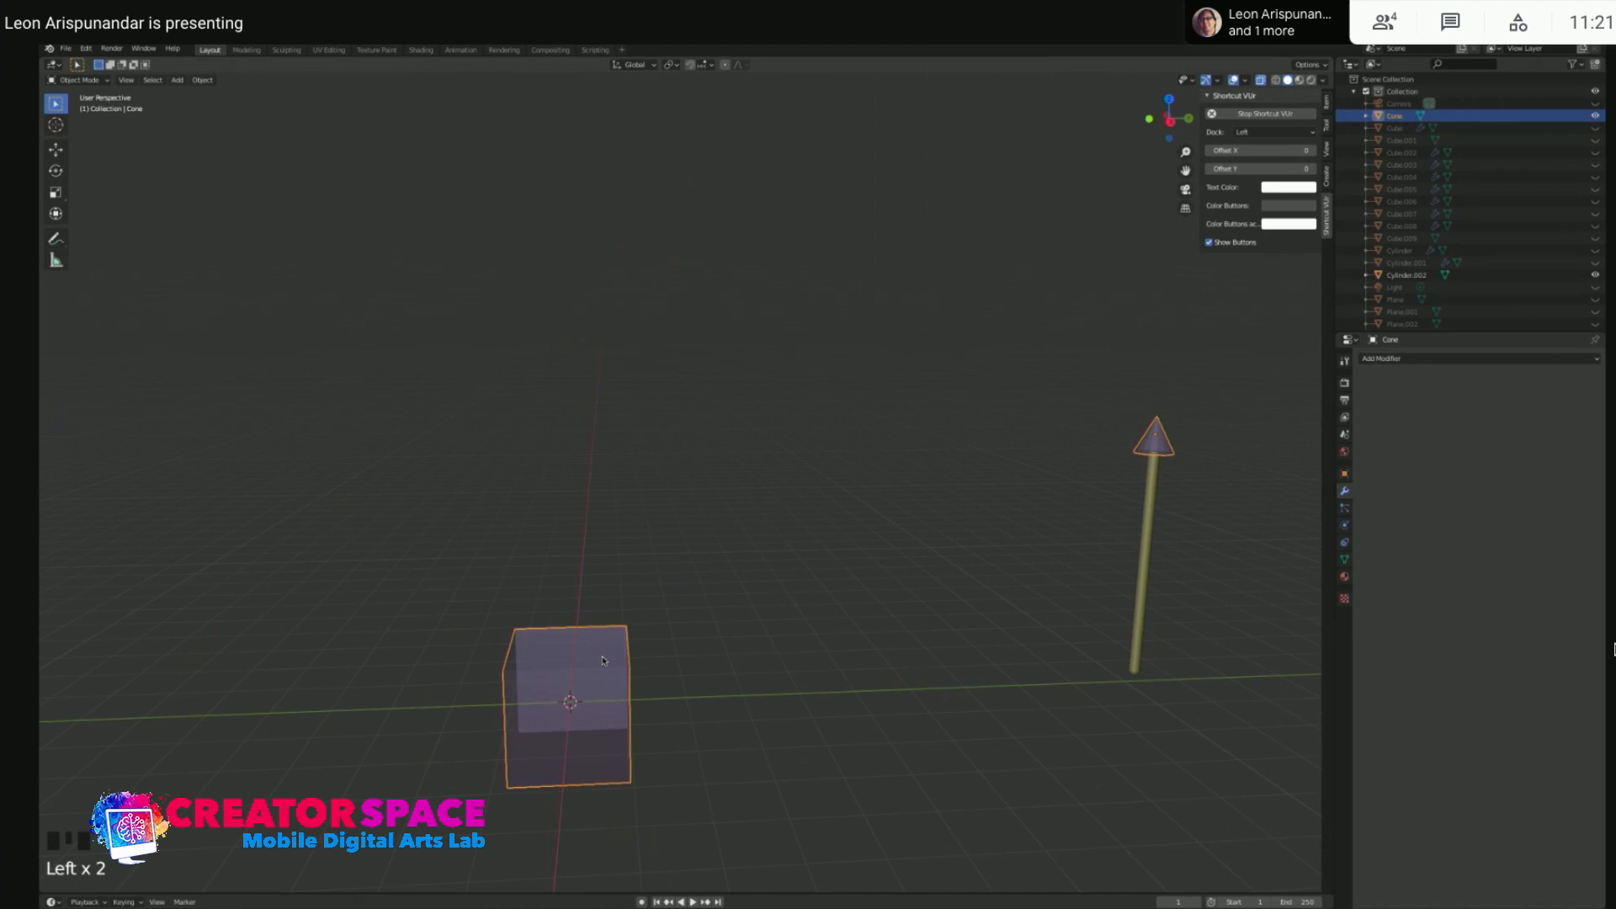
- Turn off the viewport's X-ray display
key("alt+z")
key("alt+z")
key("alt+z")
key("alt+z")
key("alt+z")
- Undo the recent edits back to before the test cube was added to the cone's mesh
key("super+z")
key("super+z")
key("super+z")
key("super+z")
key("super+z")
key("super+z")
key("super+z")
key("super+z")
key("super+z")
key("super+z")
- Leave edit mode and delete the cone from the pole's upper end
middle_click_drag(1165, 479, 719, 513, "shift")
scroll(718, 513, "up", 2)
middle_click_drag(354, 362, 609, 533, "shift")
scroll(812, 660, "up", 1)
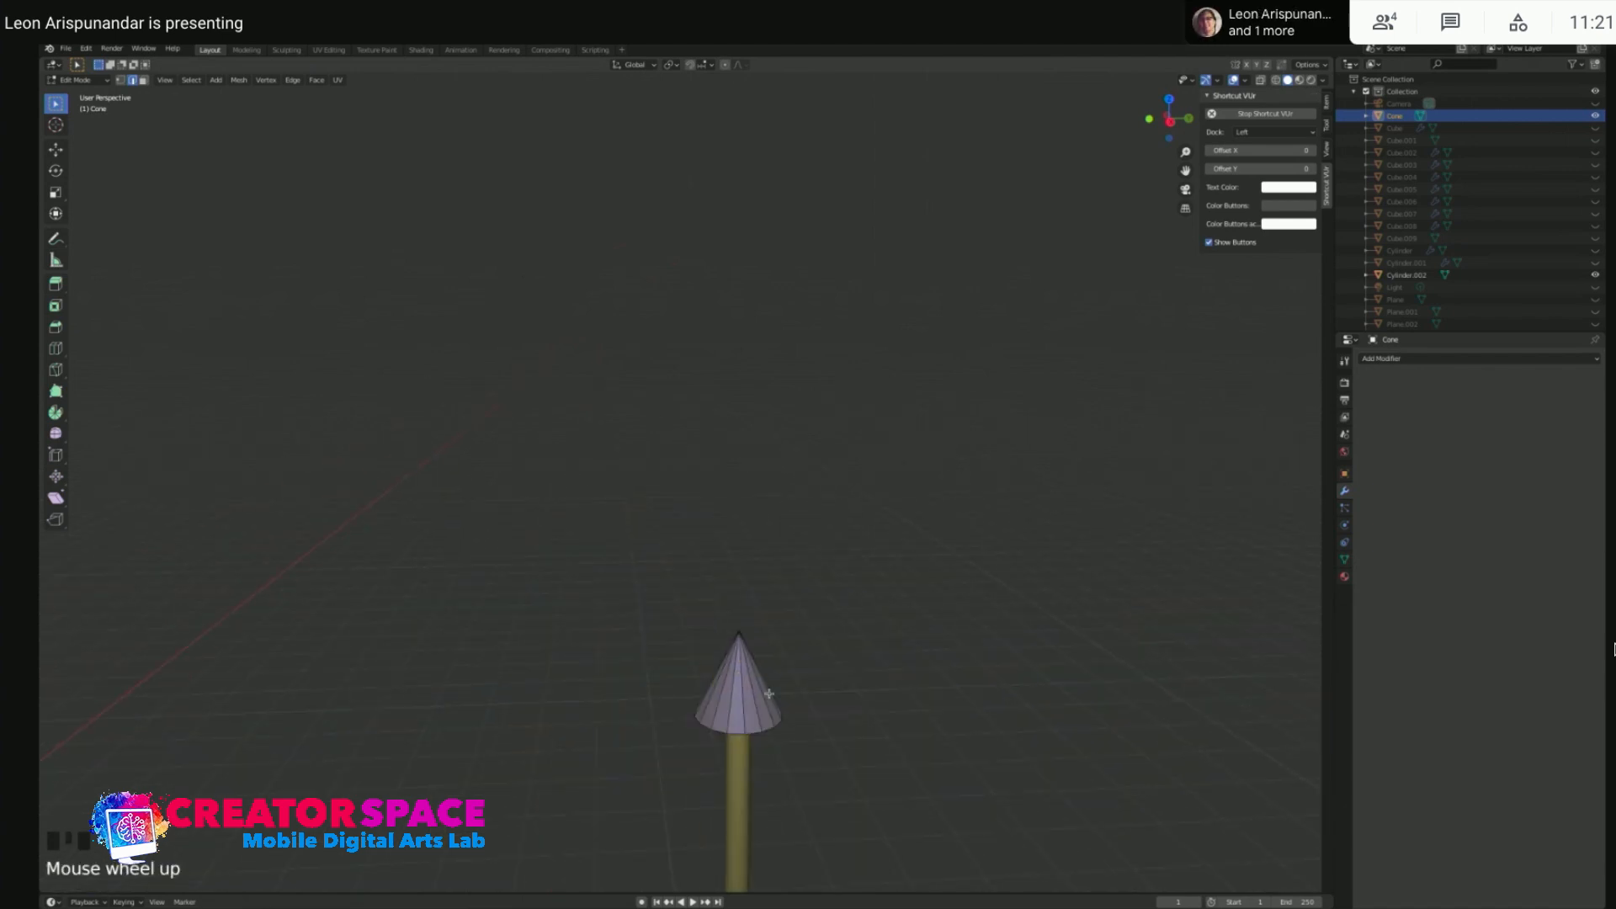
middle_click_drag(768, 694, 762, 652)
left_click(741, 538)
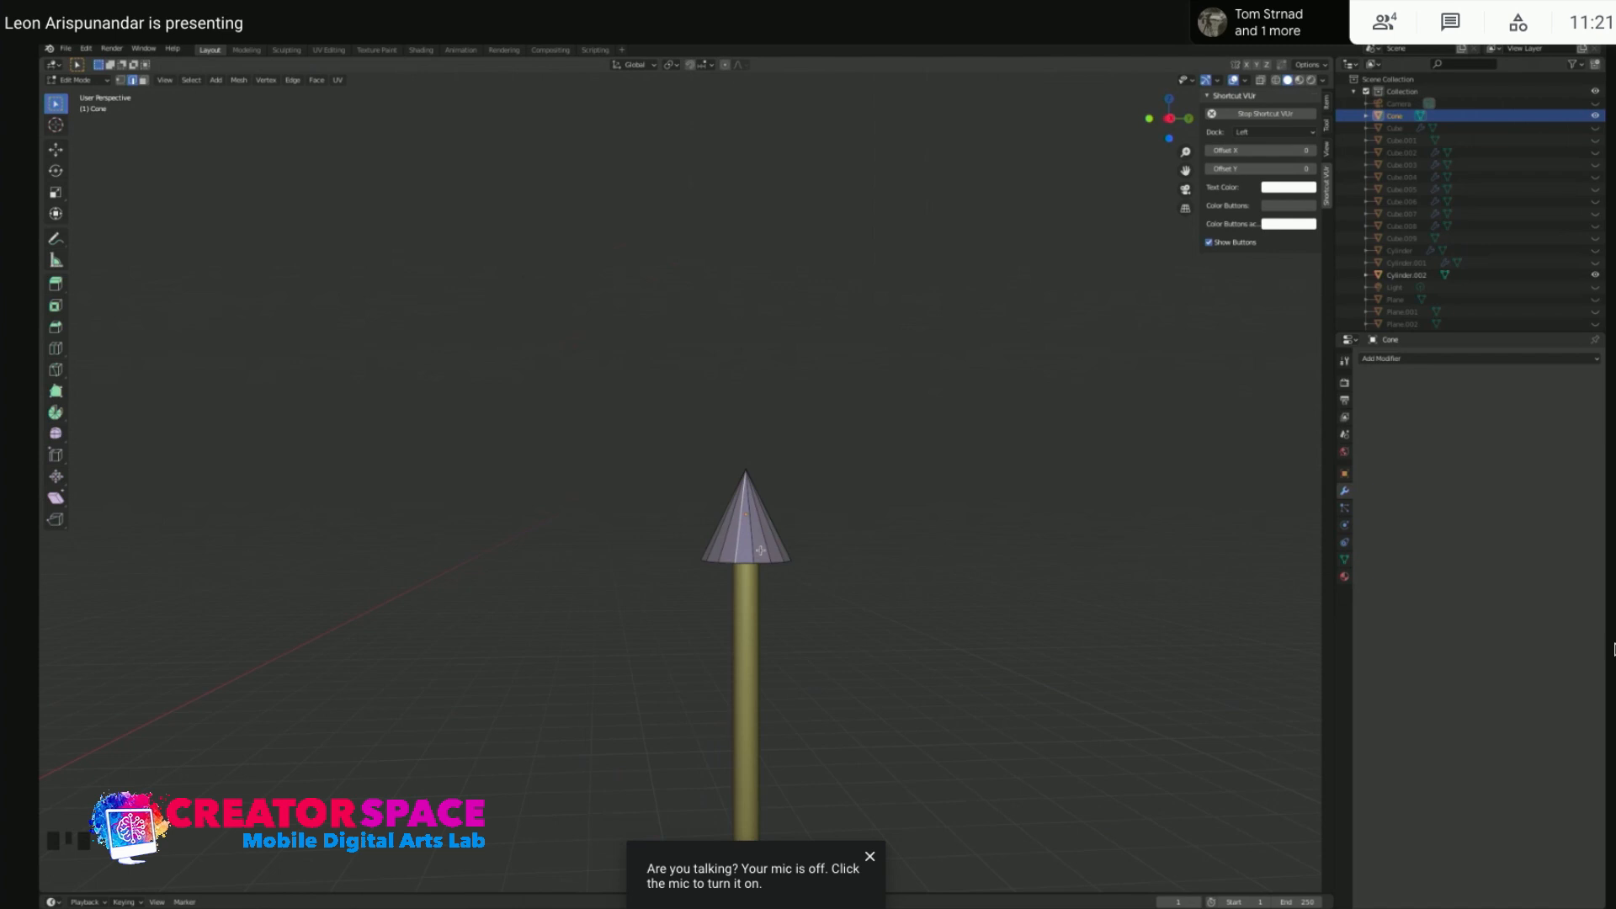
scroll(829, 581, "down", 2)
key("Tab")
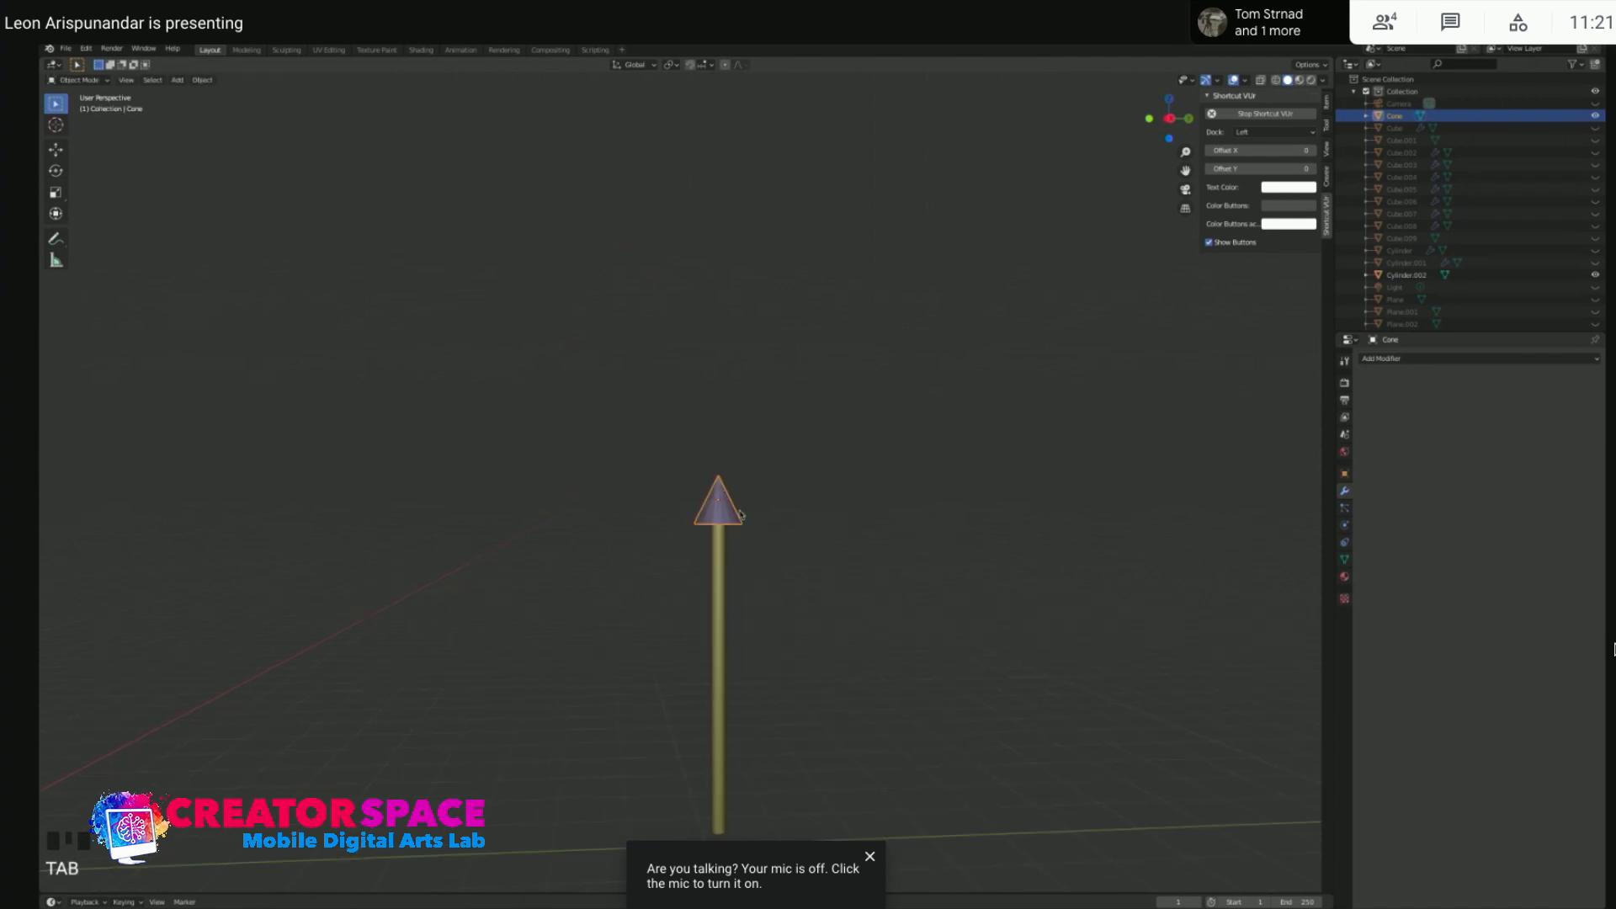
key("Delete")
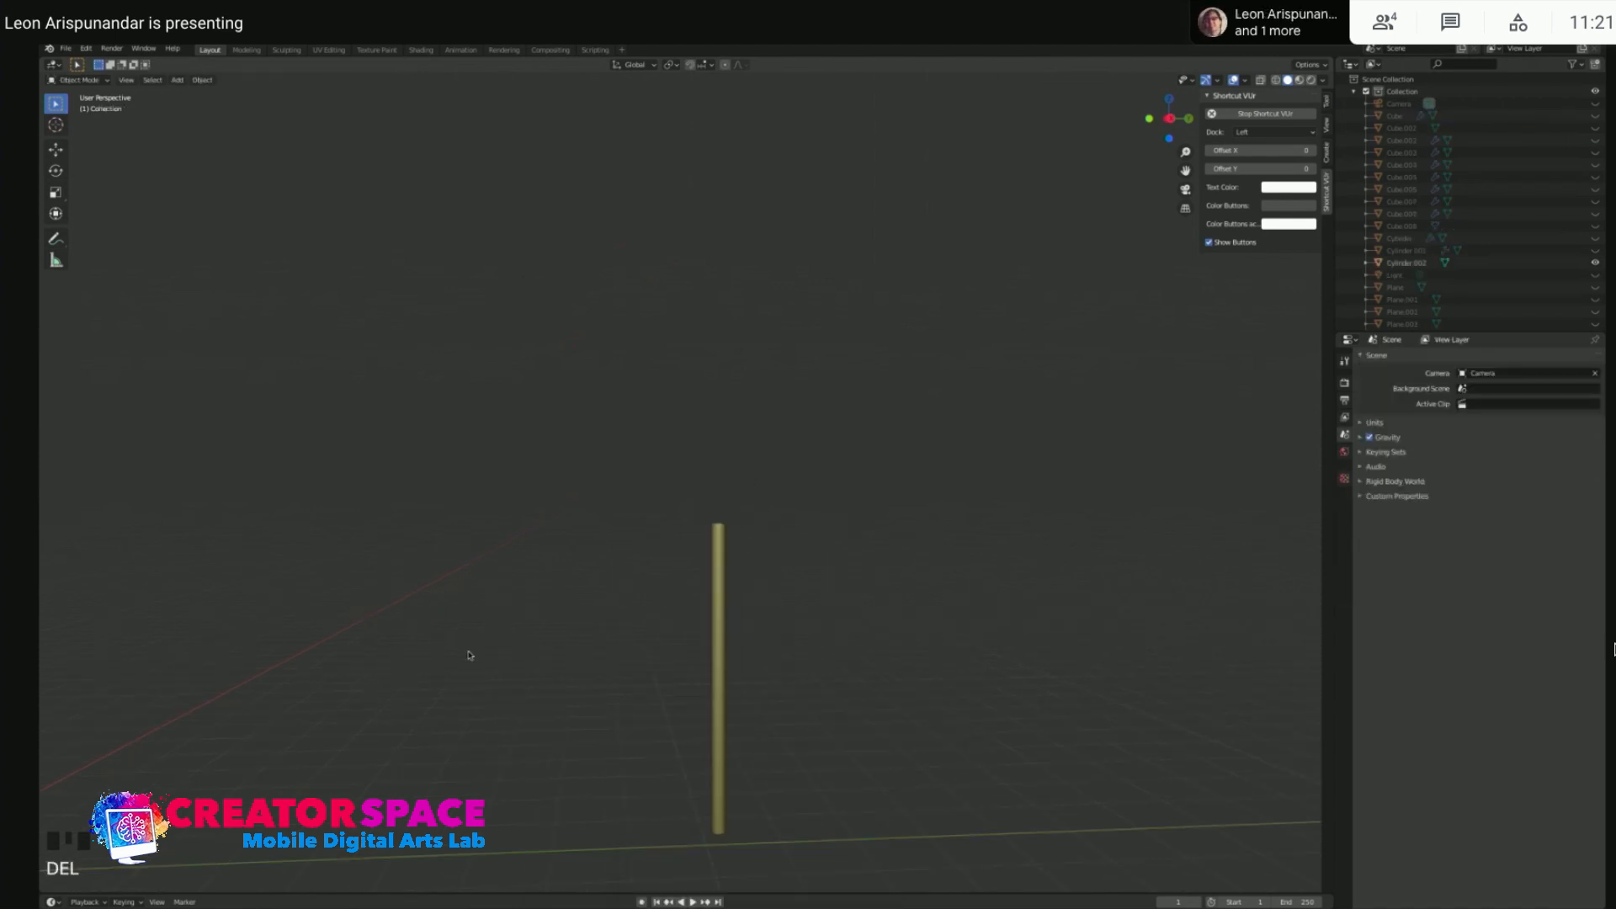
- Add a cylinder mesh and move it from the origin to the pole's upper end
key("shift+a")
mouse_move(469, 653)
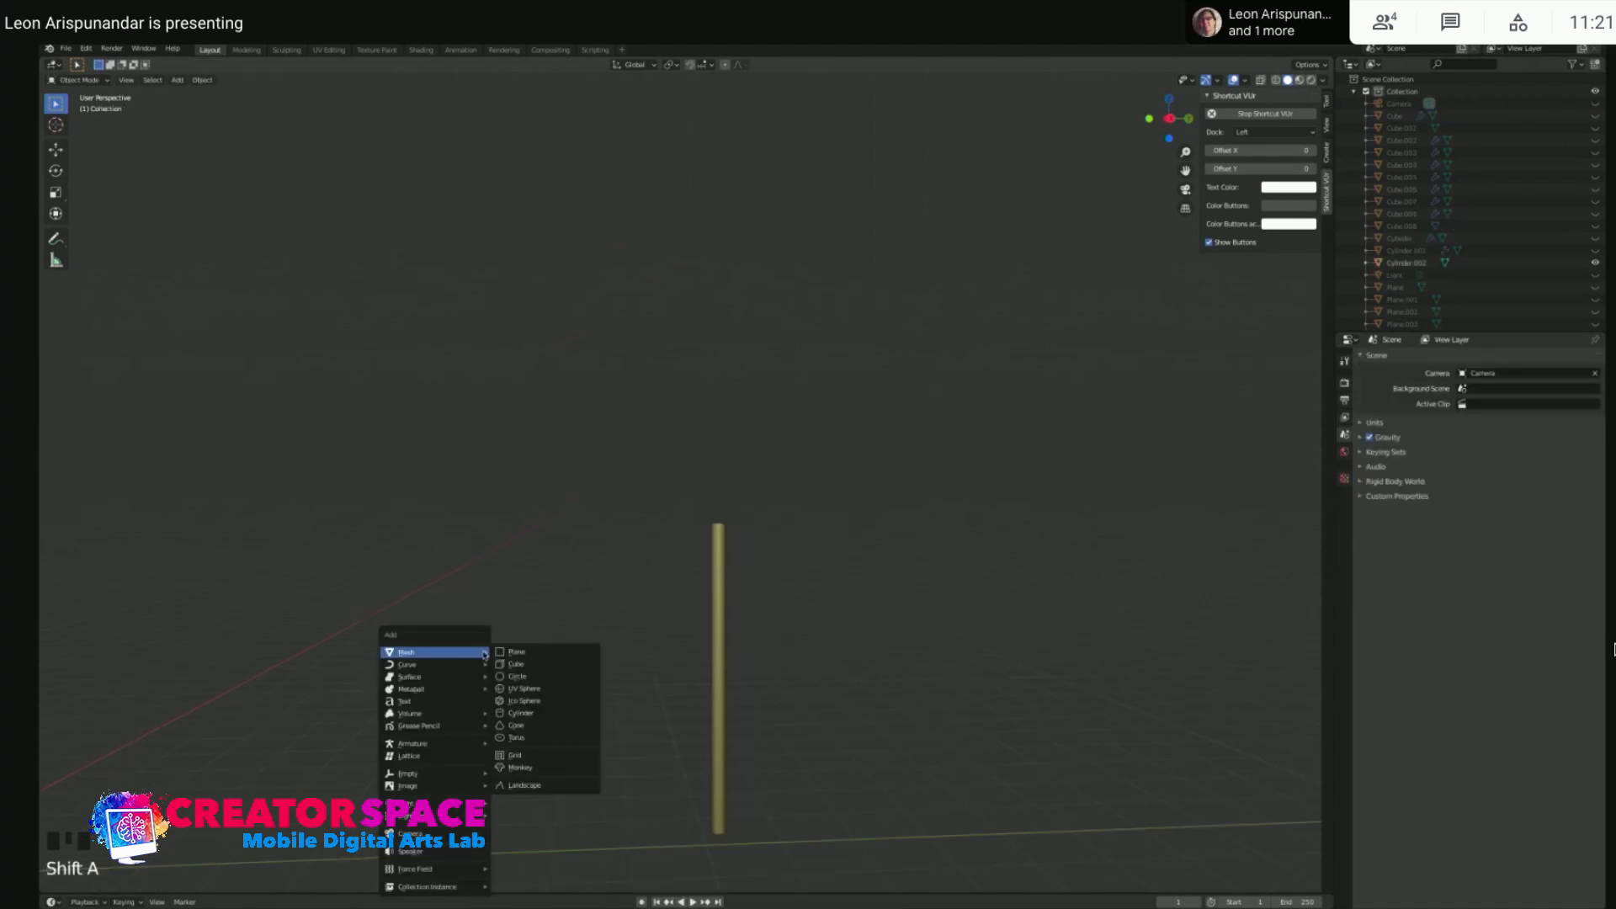
left_click(523, 713)
left_click(328, 732)
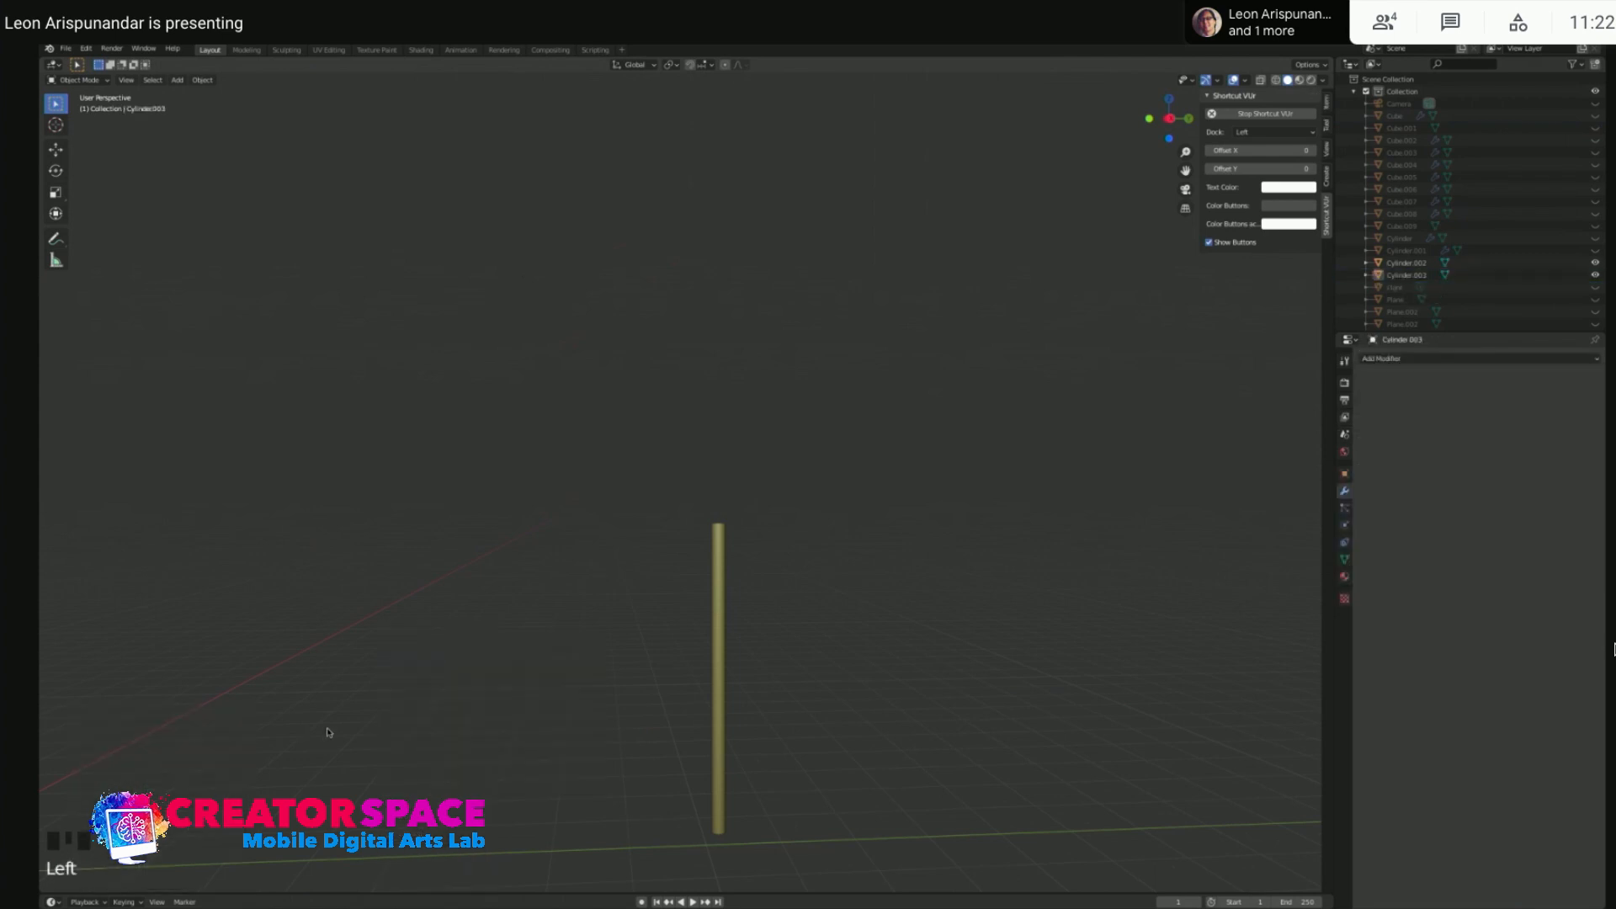
scroll(231, 783, "up", 1, "shift")
scroll(230, 782, "down", 1, "shift")
key("g")
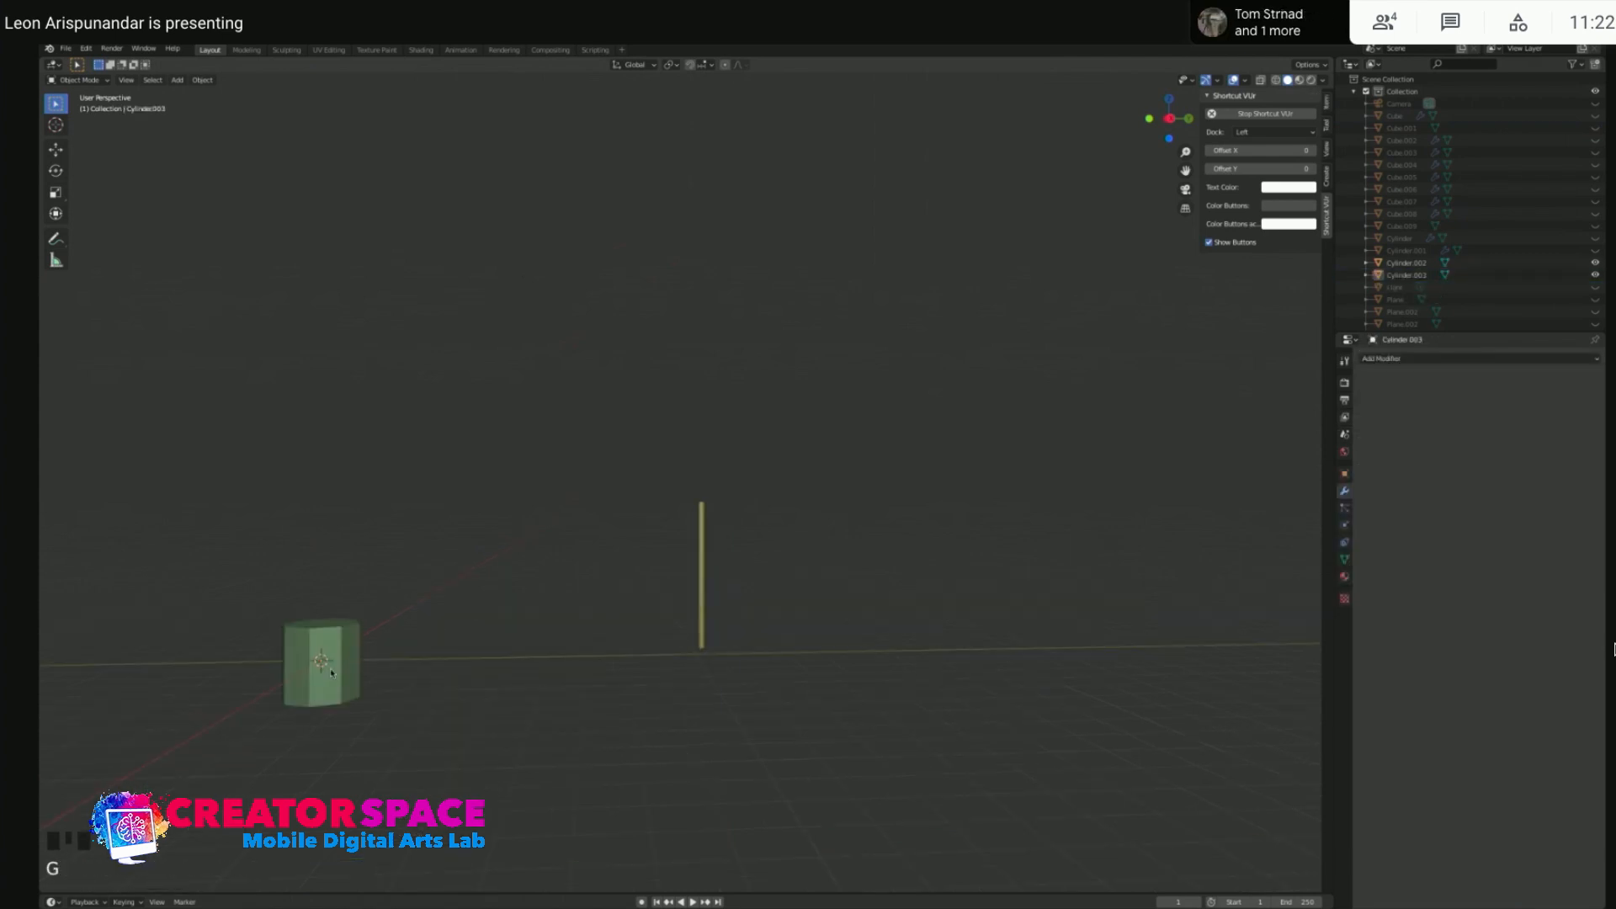
left_click(331, 673)
key("g")
left_click(707, 477)
- Centre the new cylinder over the pole in the top orthographic view
key("KP_5")
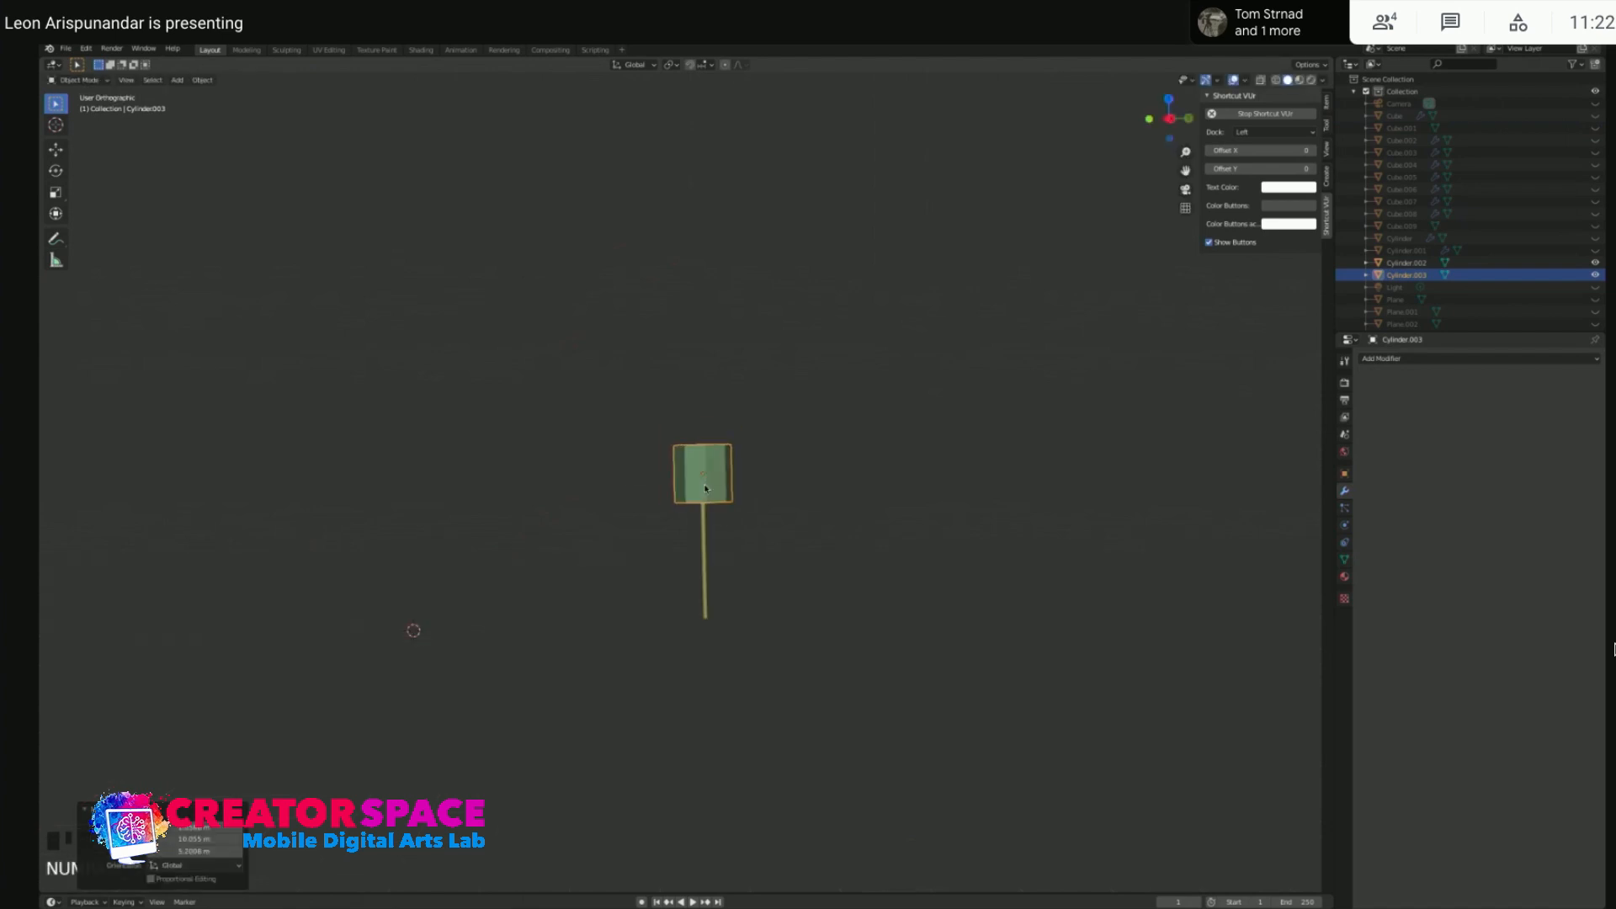
key("KP_7")
scroll(935, 507, "up", 3)
key("g")
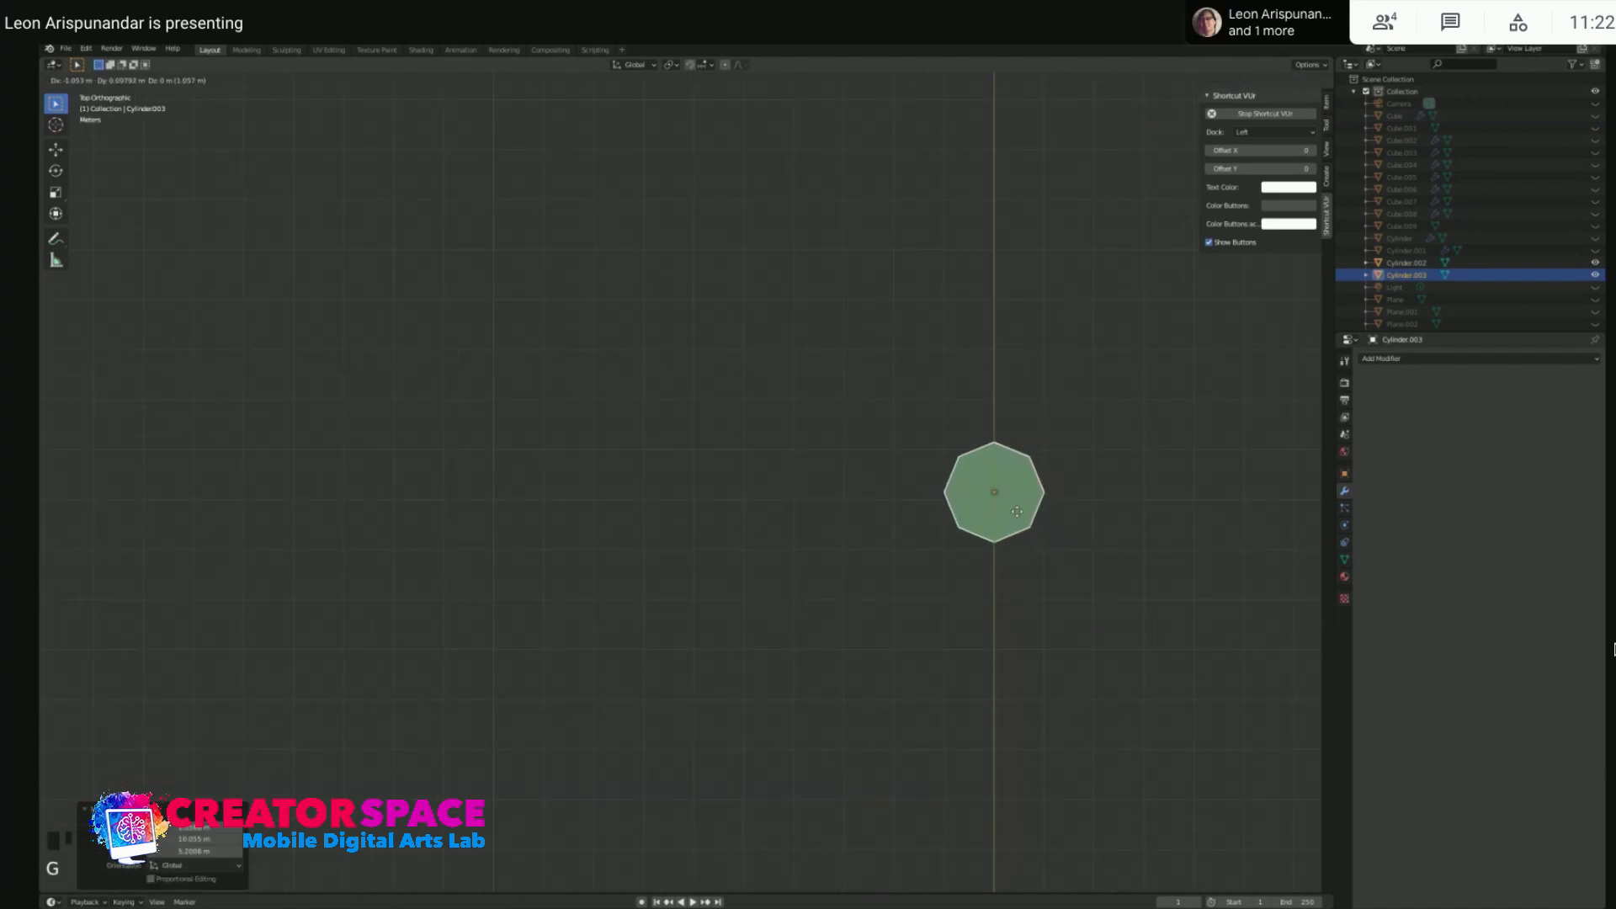
left_click(1017, 514)
- Scale the cylinder to about a third of its size and lower it about 0.72 m along Z onto the pole
key("KP_3")
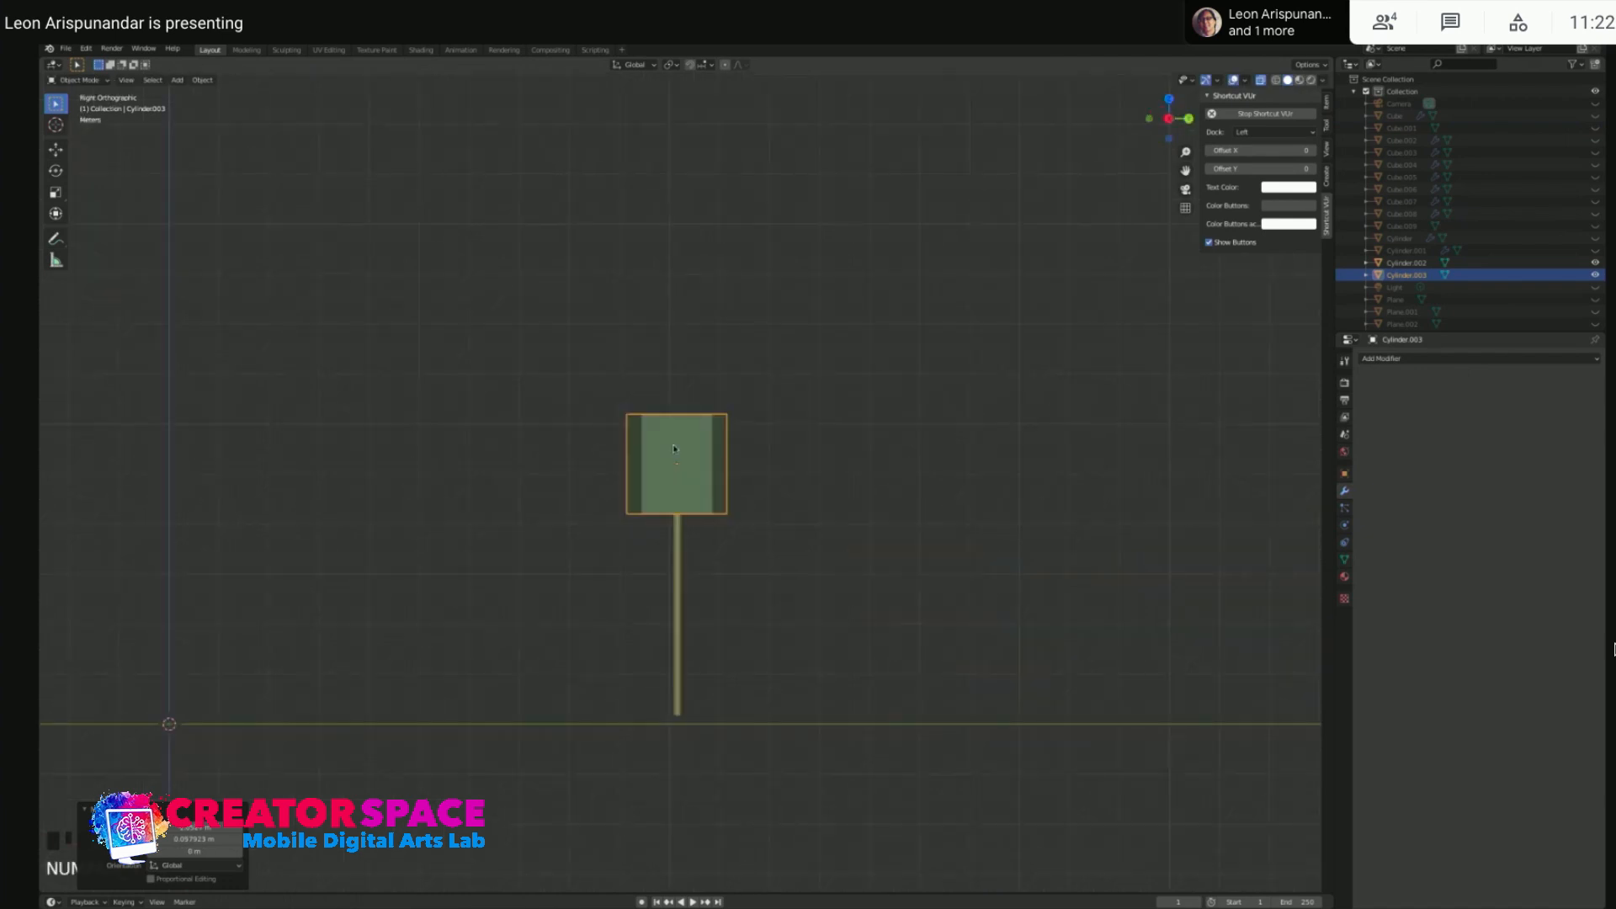
key("s")
left_click(696, 469)
key("g")
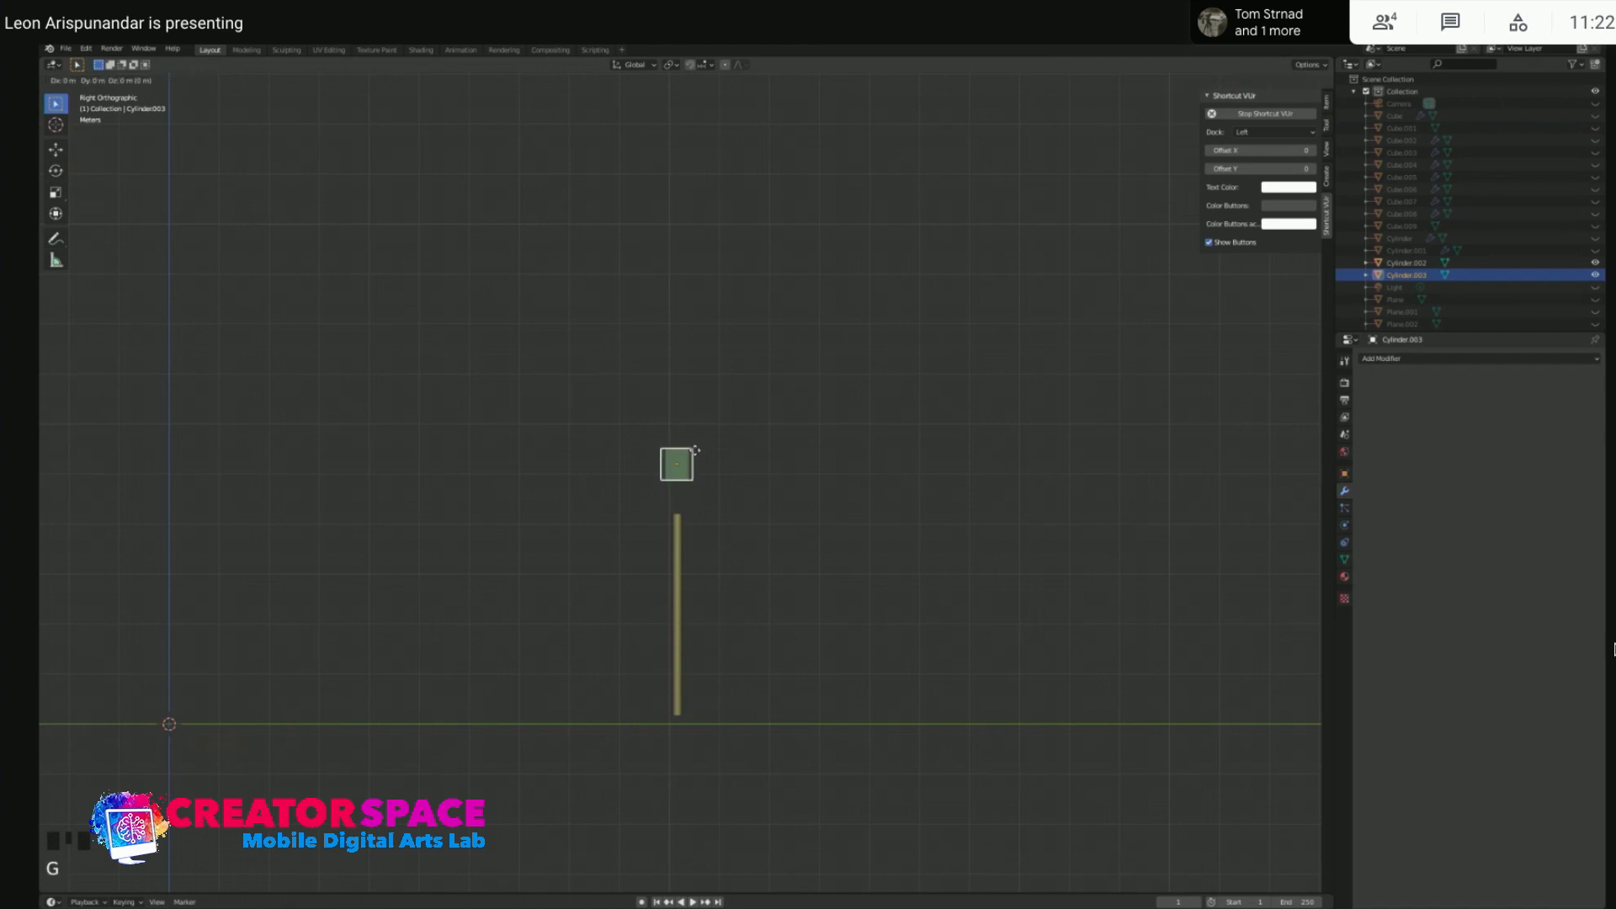
key("z")
left_click(699, 498)
- Scale the cylinder to about 0.58 and lower it about 0.11 m onto the pole's upper end
scroll(702, 503, "up", 4)
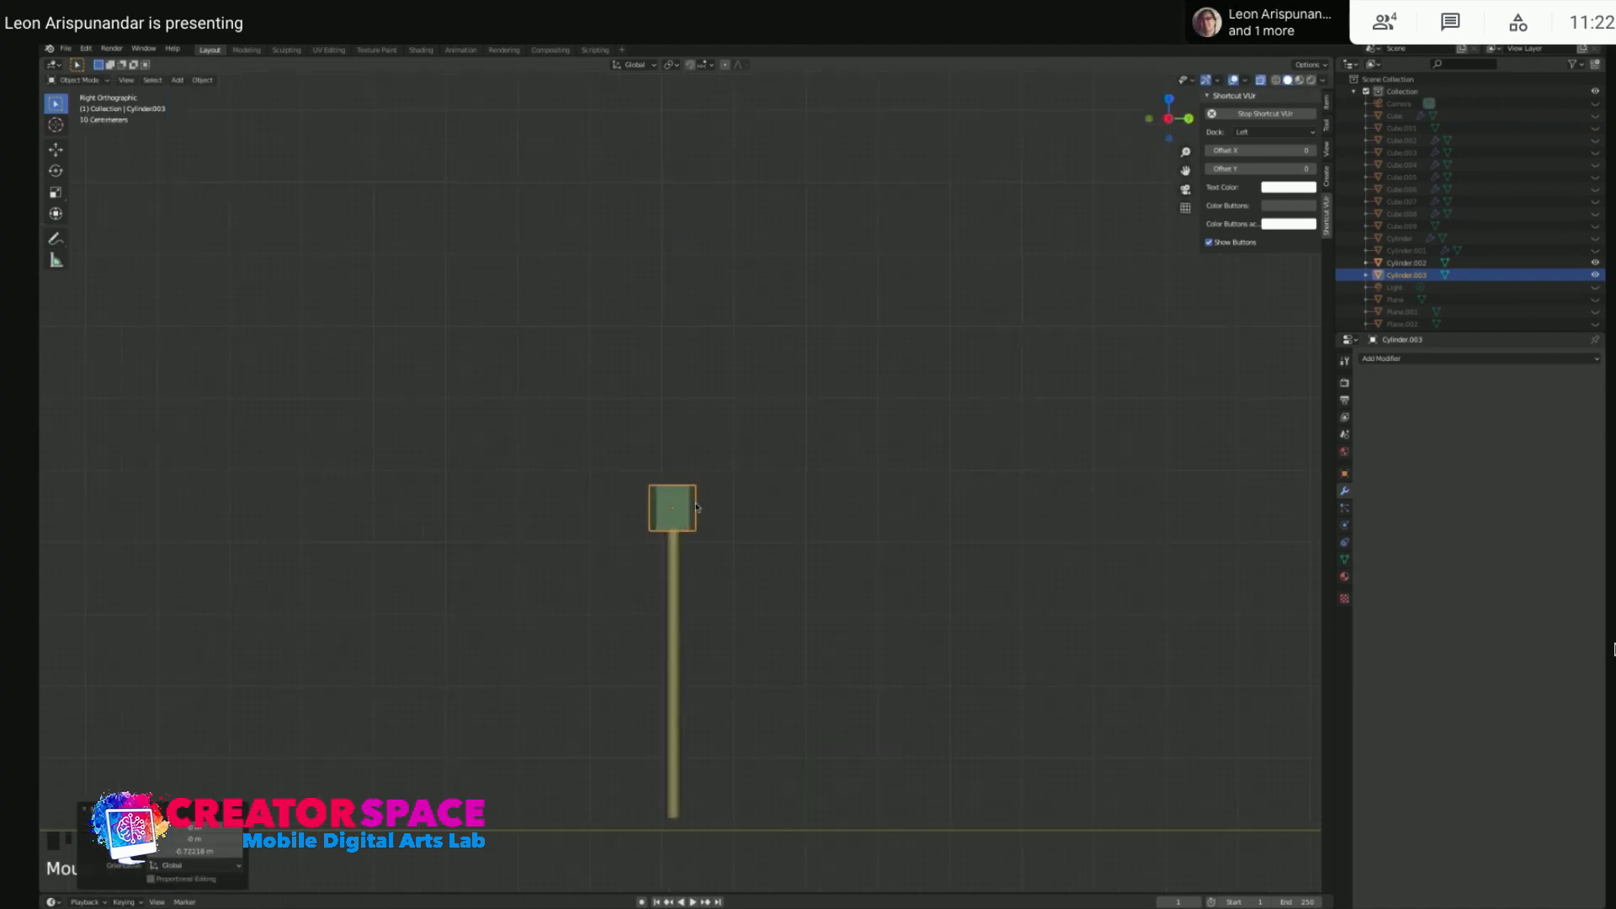
scroll(705, 504, "up", 2)
scroll(705, 505, "up", 2)
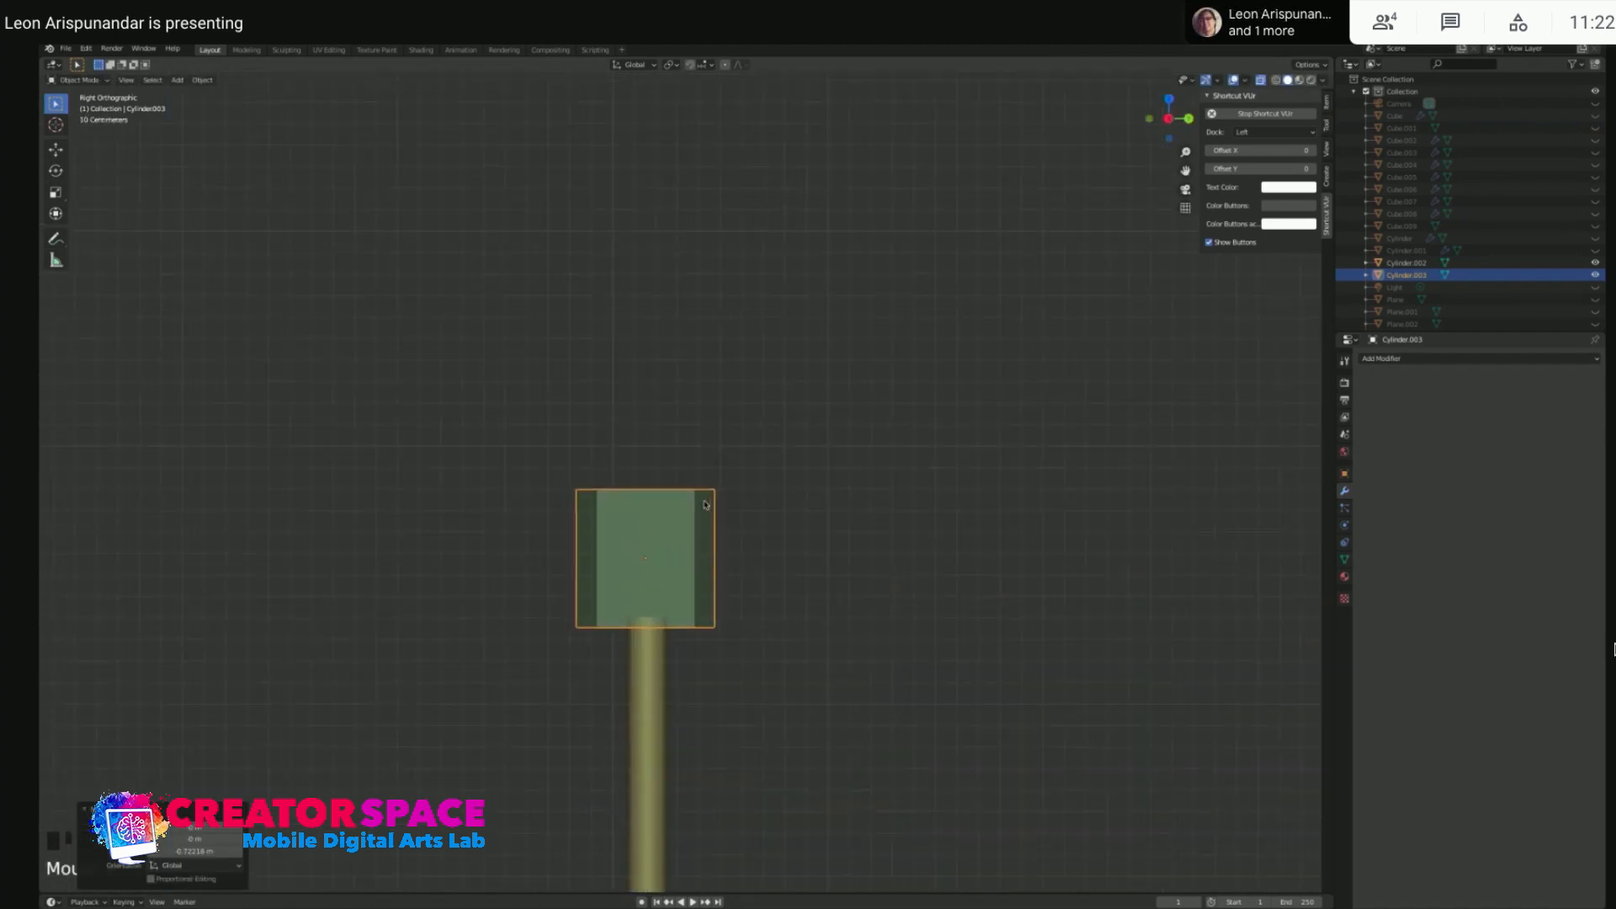
key("s")
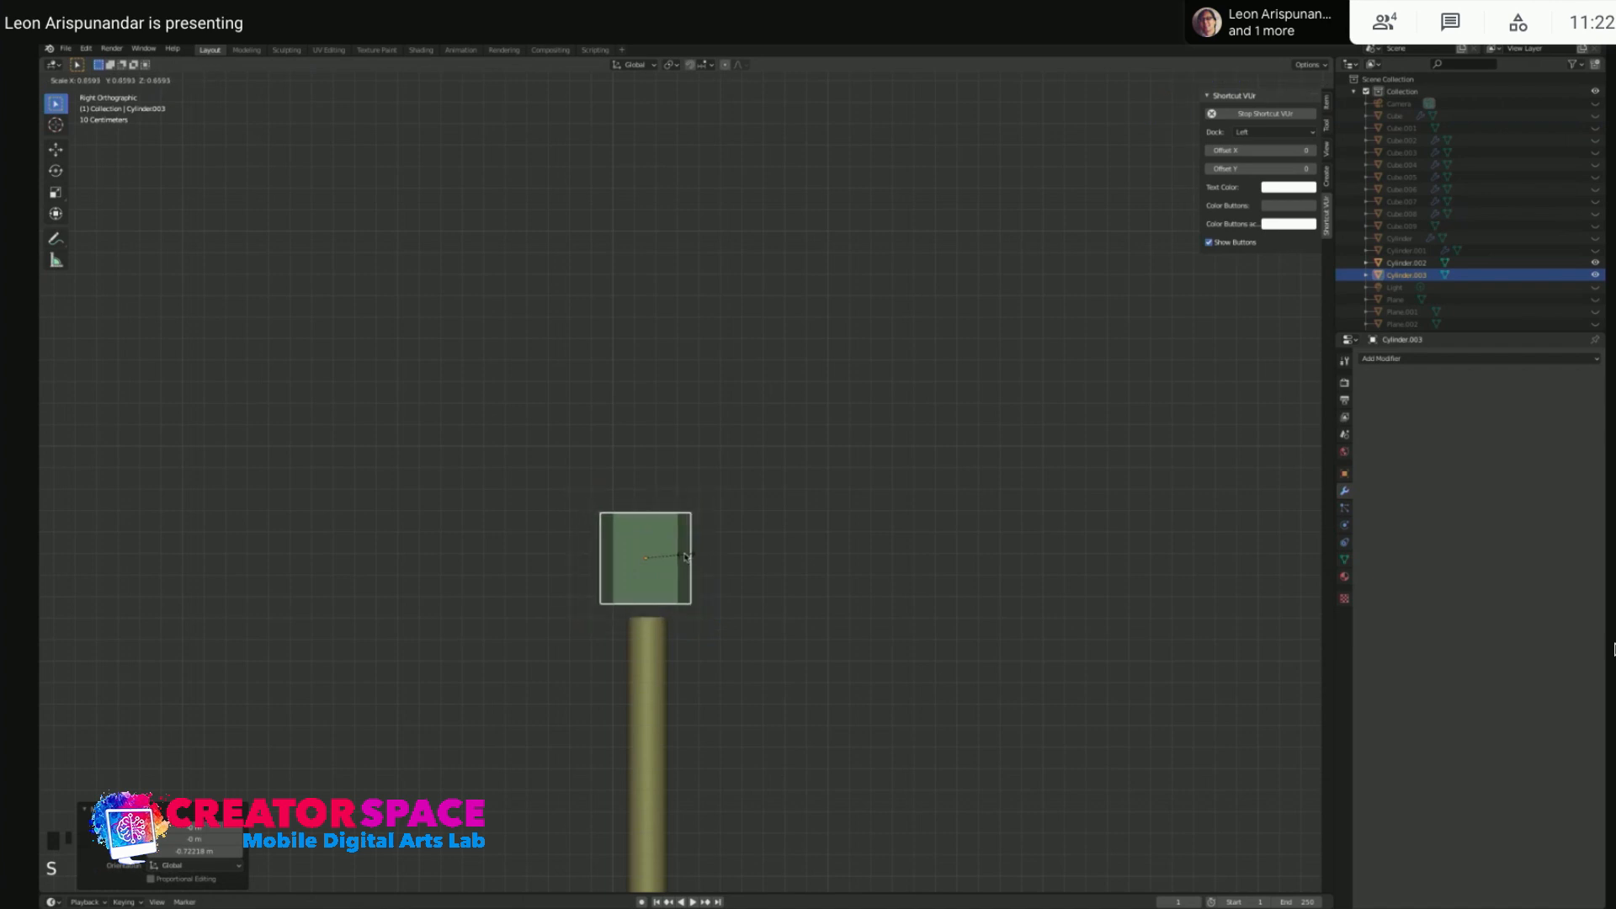
left_click(681, 557)
key("g")
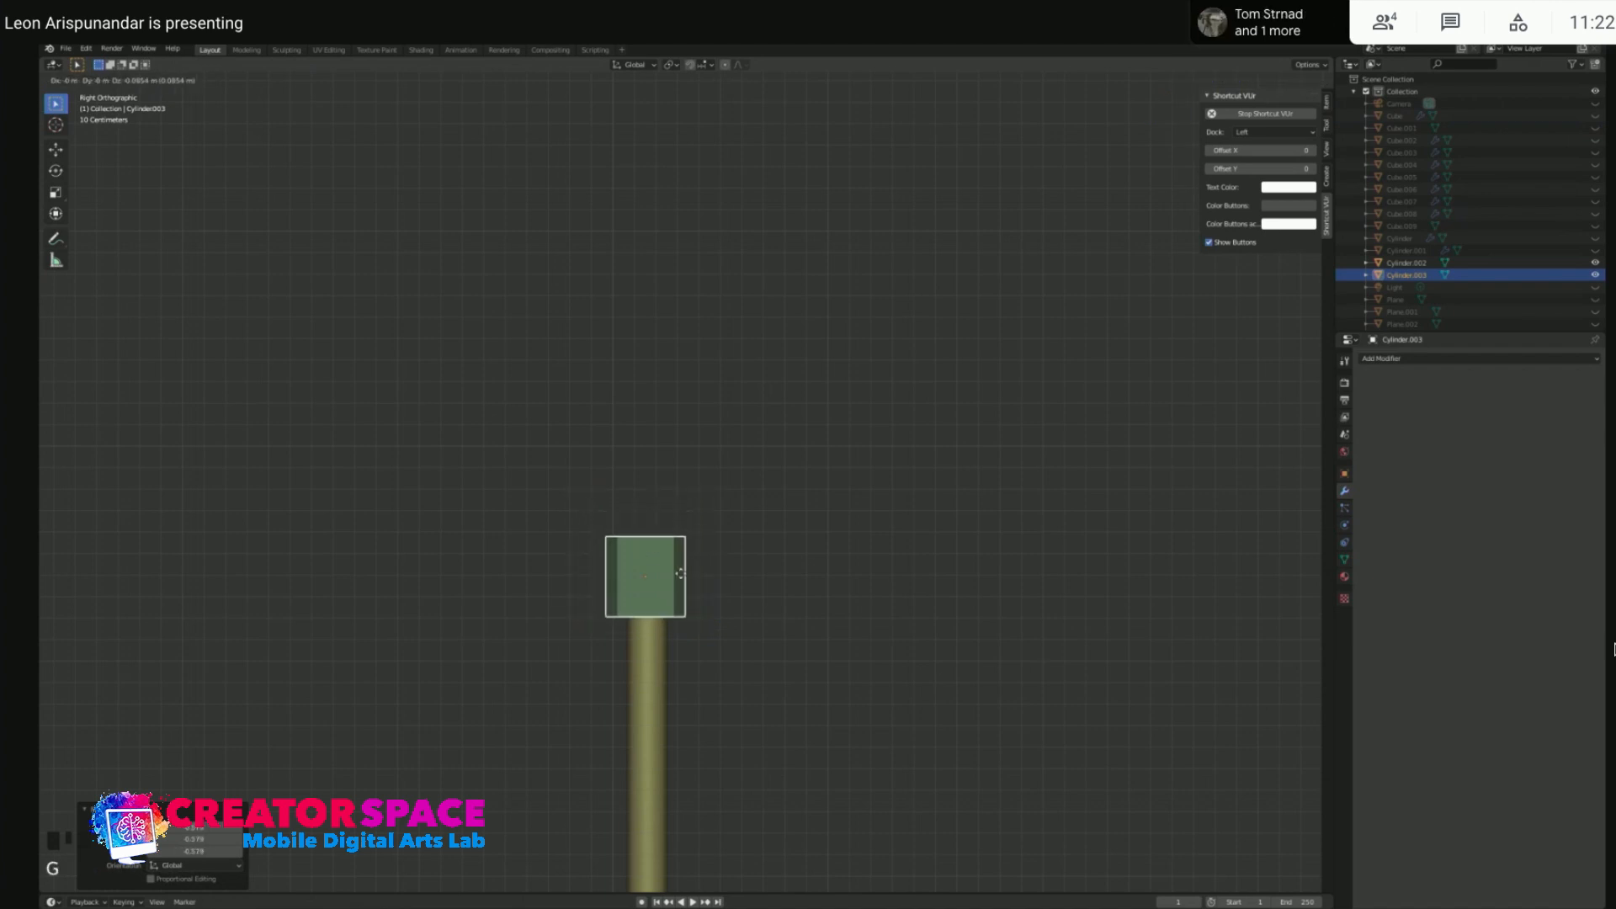
left_click(680, 575)
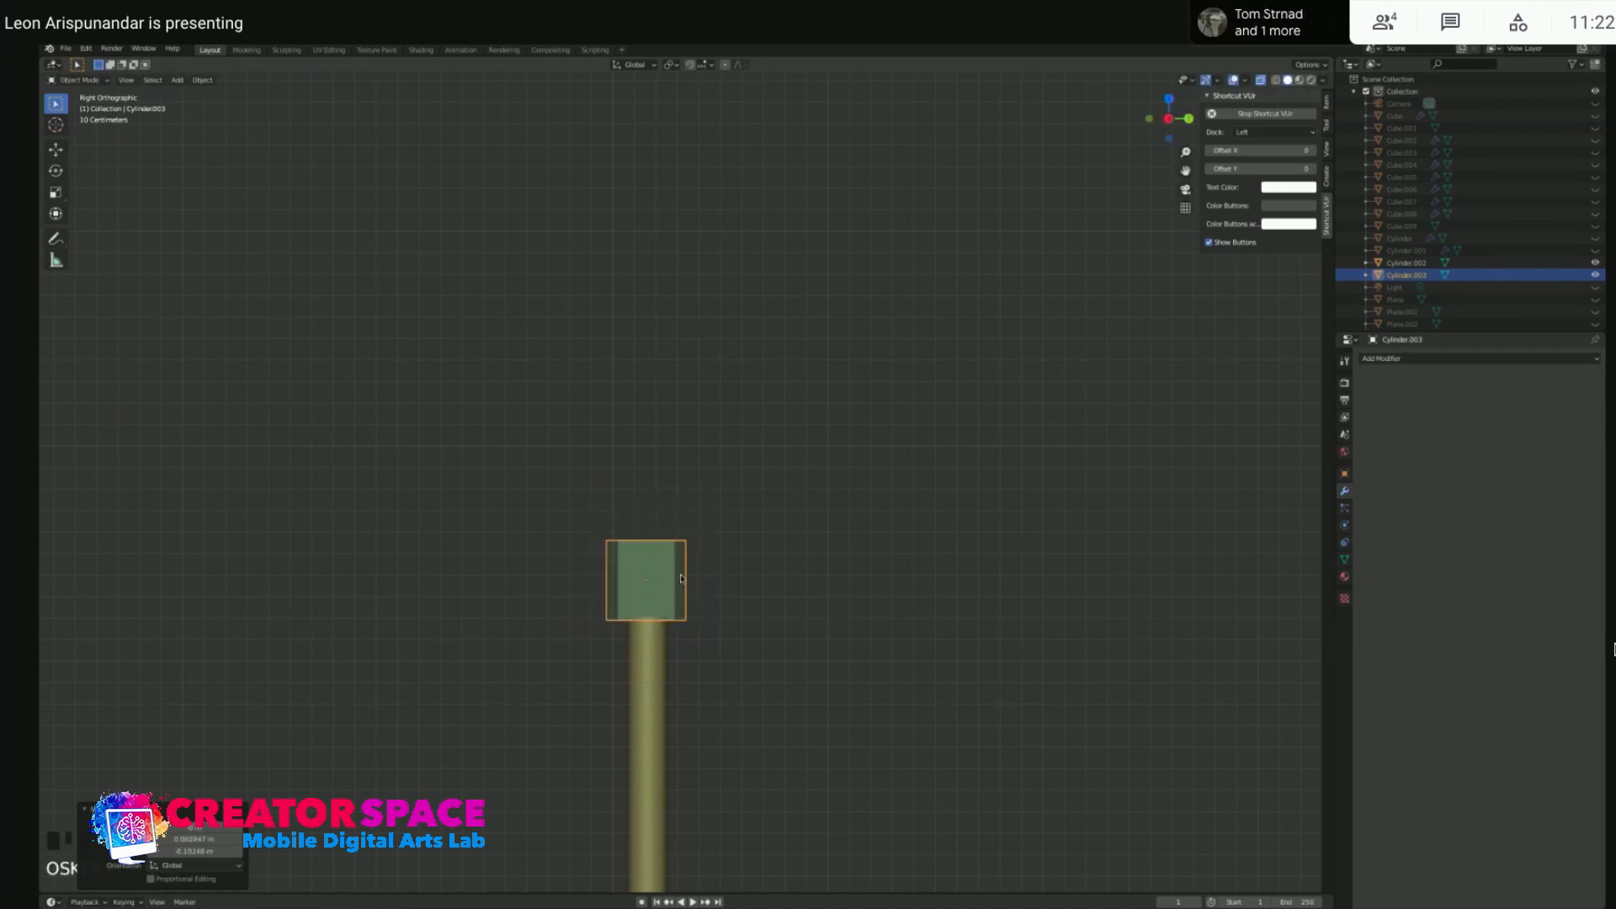
key("super+z")
key("g")
left_click(680, 571)
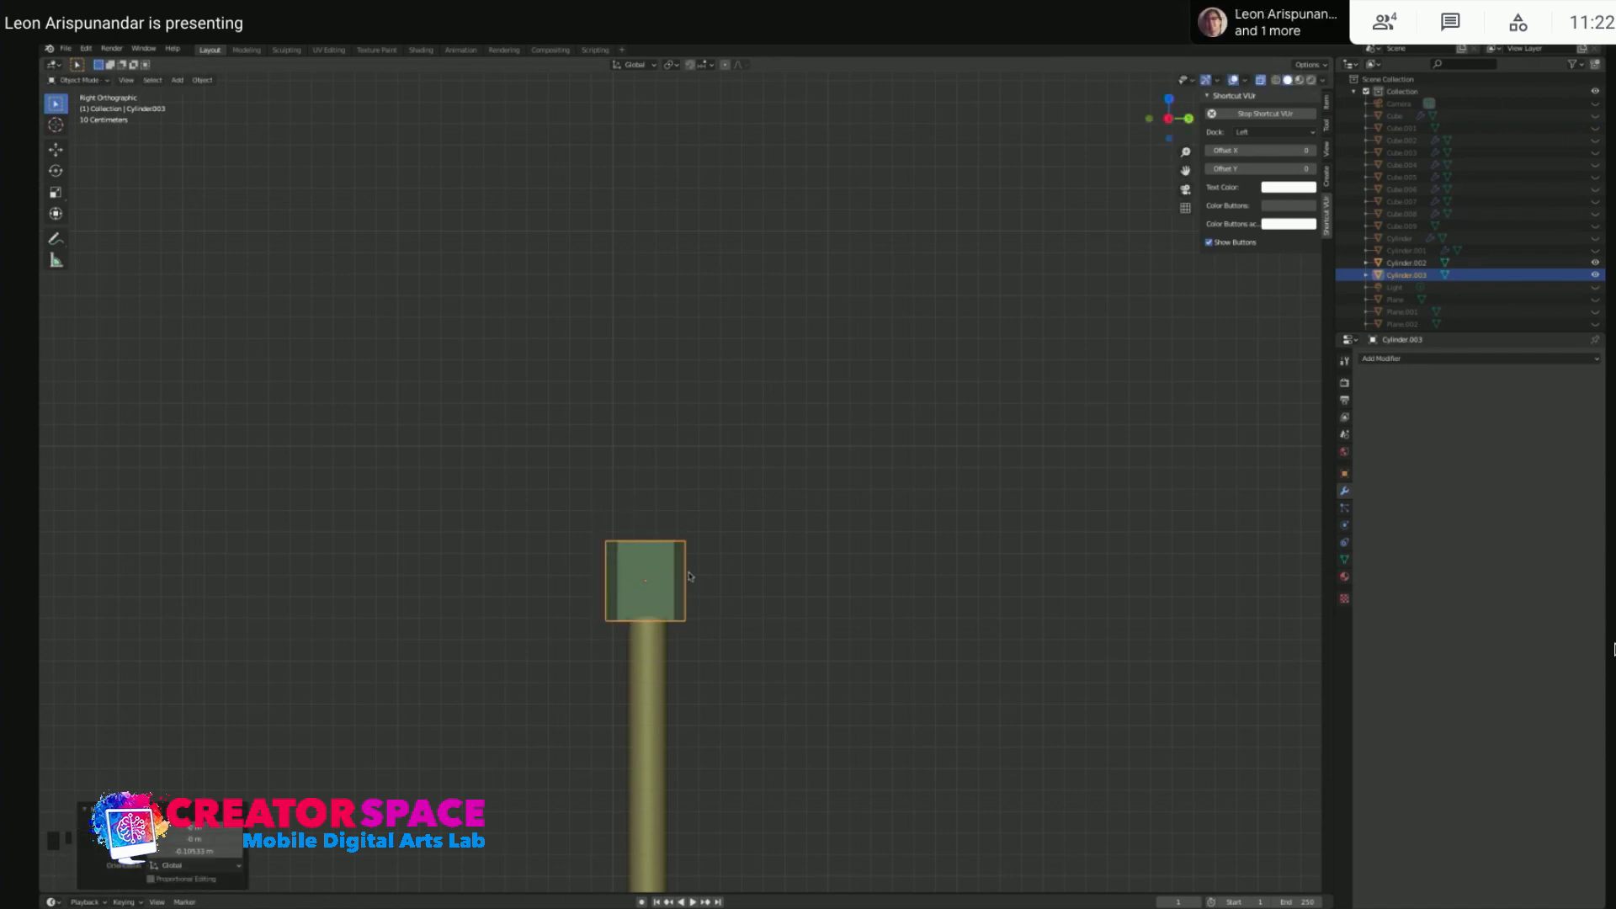
- Scale the cylinder to about 0.66 and align it with the pole's upper end along Z and Y
key("s")
left_click(675, 579)
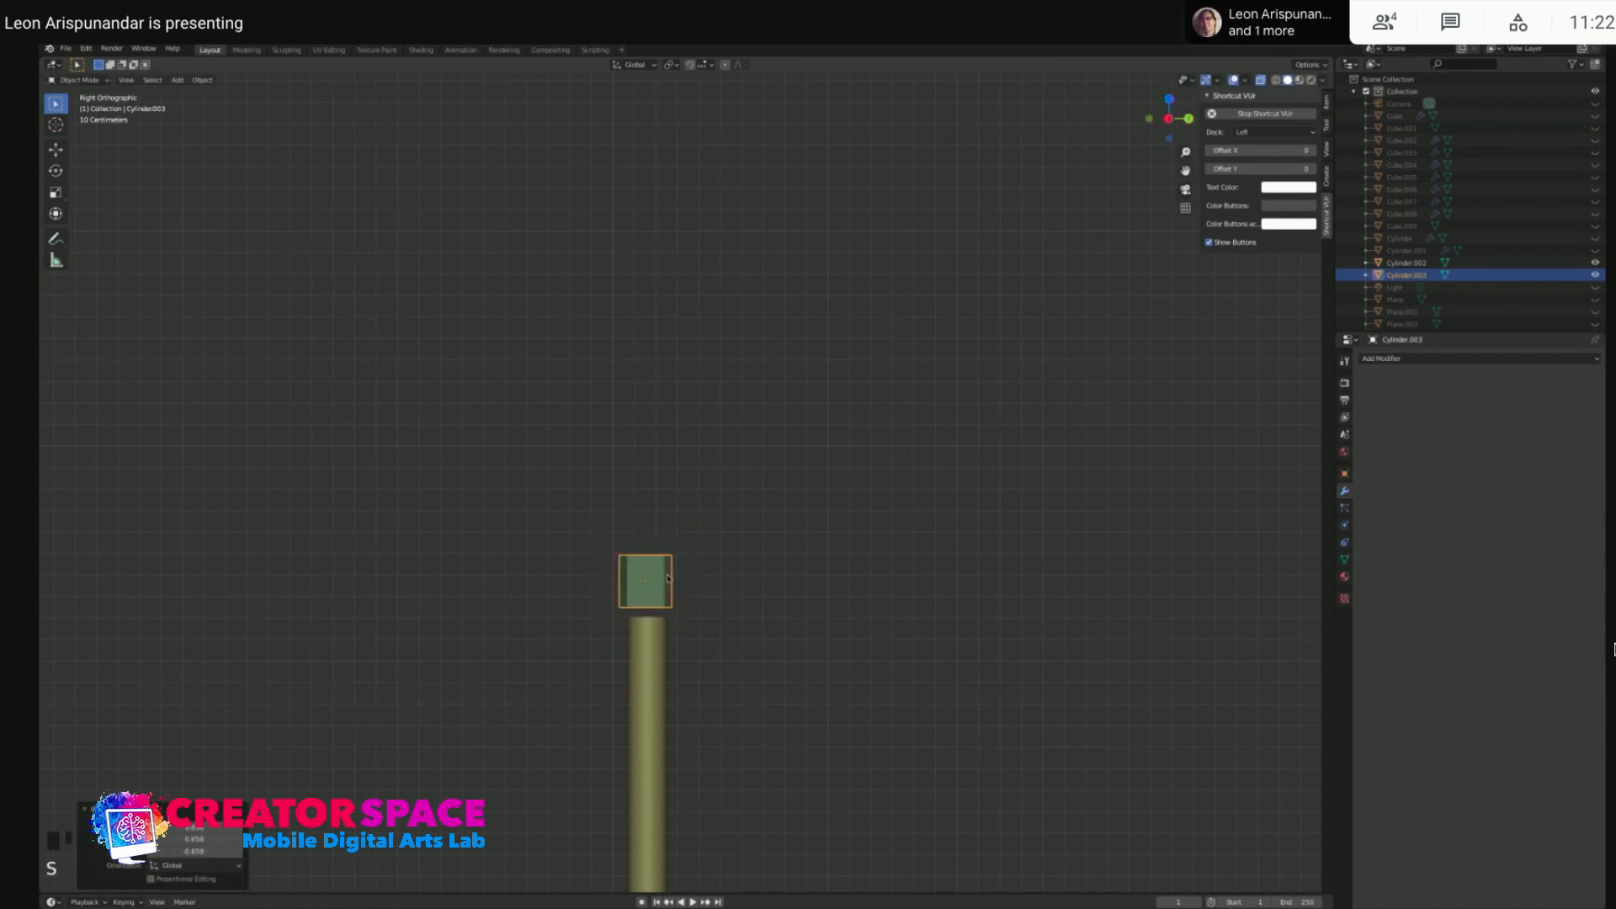
key("g")
key("z")
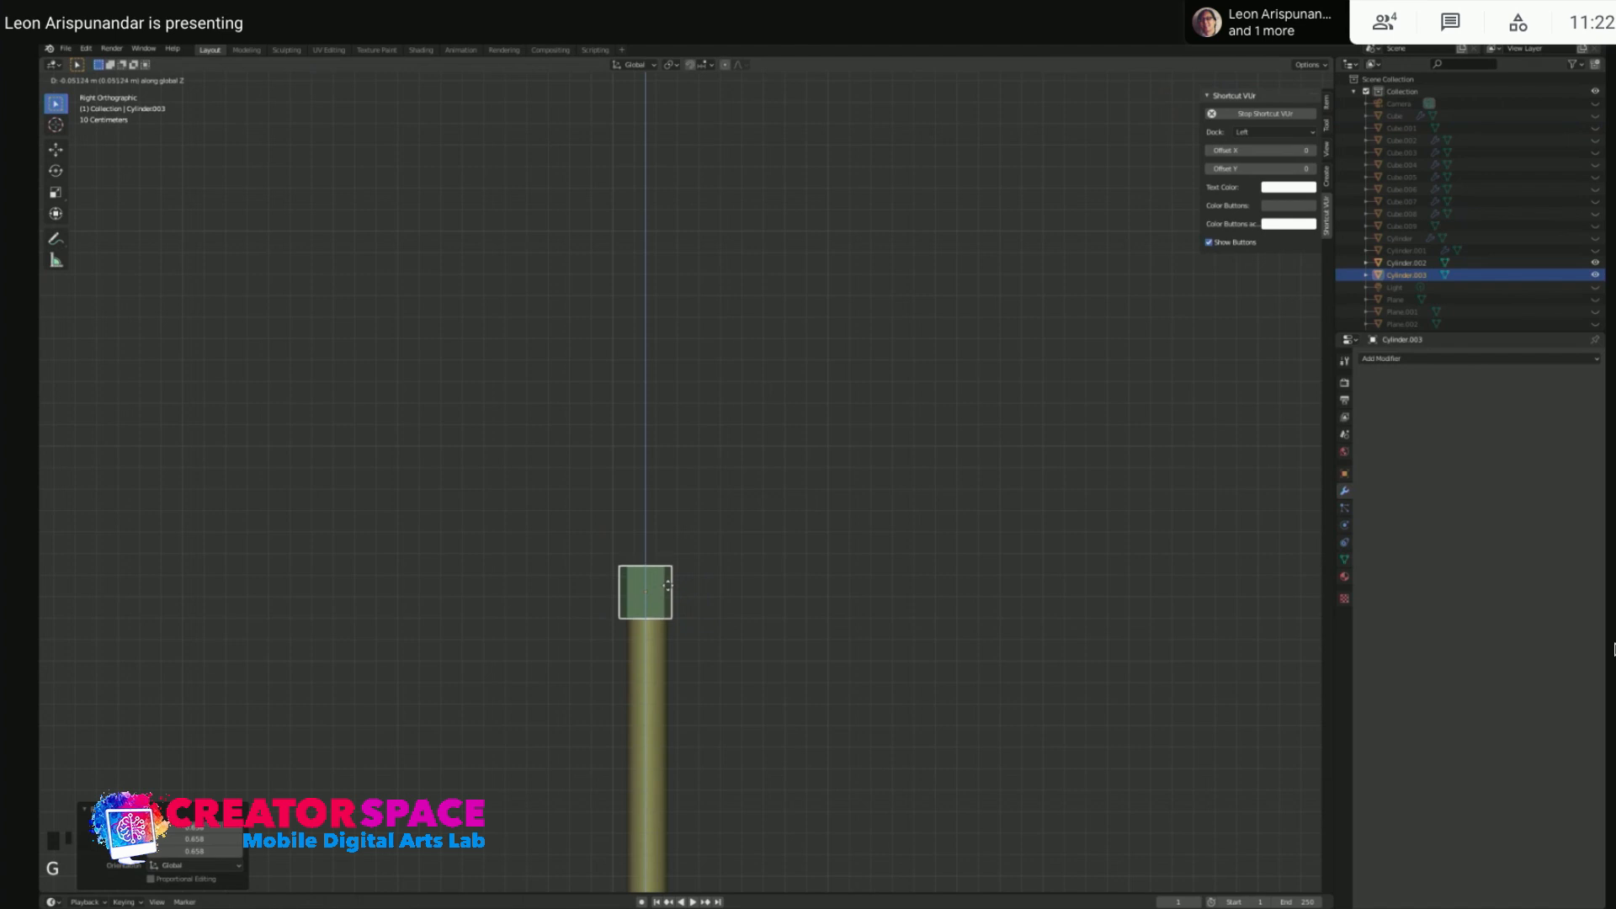
left_click(659, 581)
key("g")
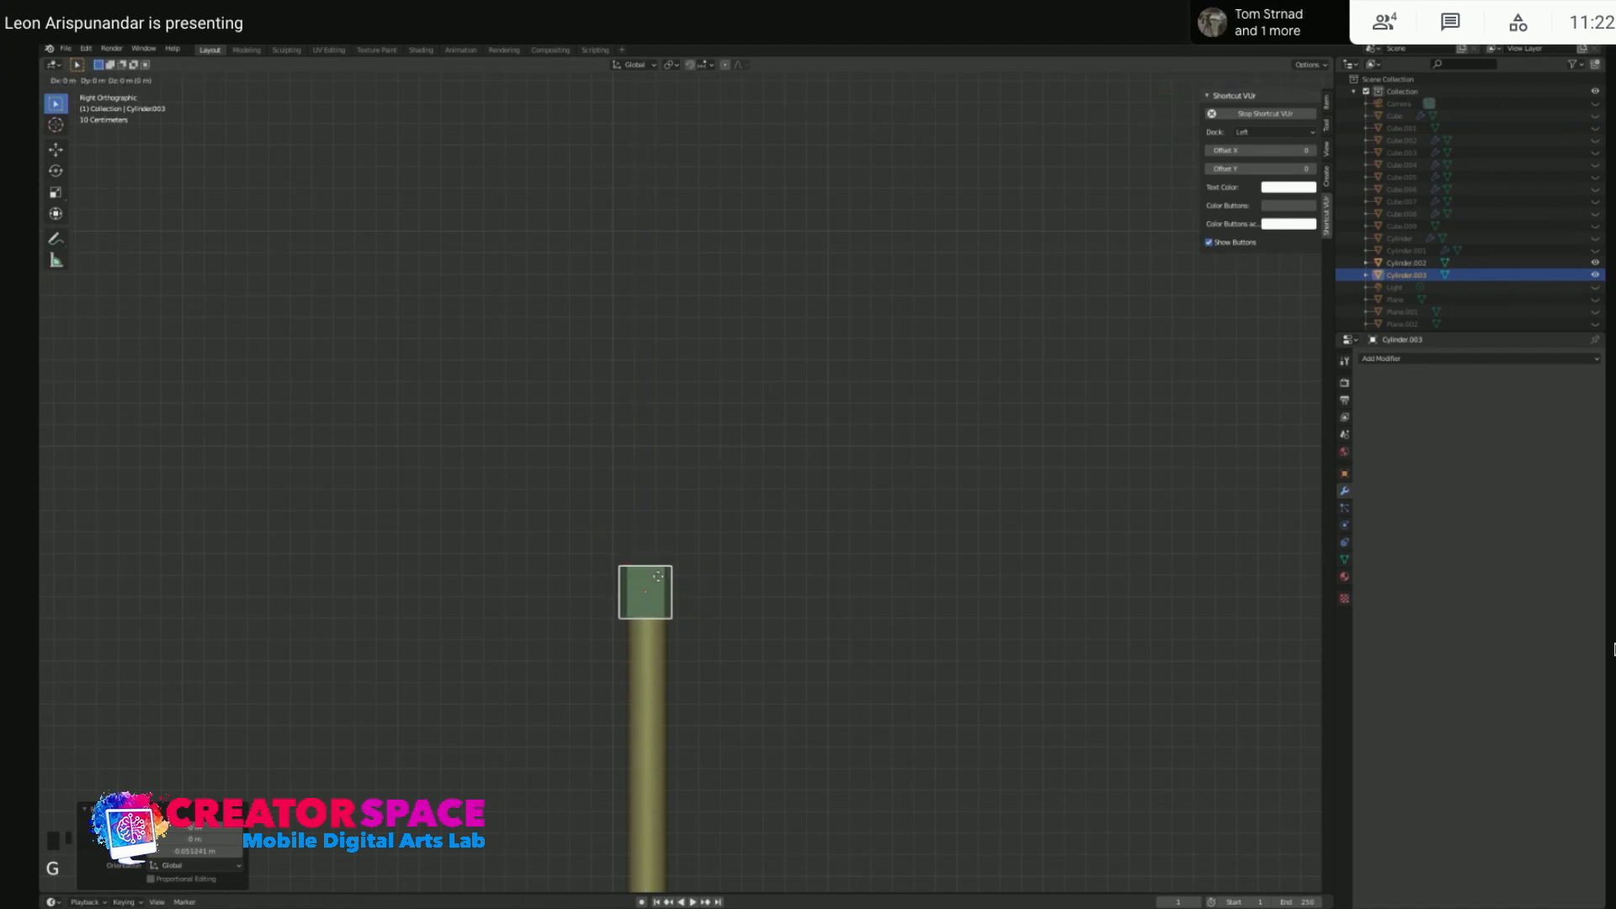
key("y")
left_click(659, 578)
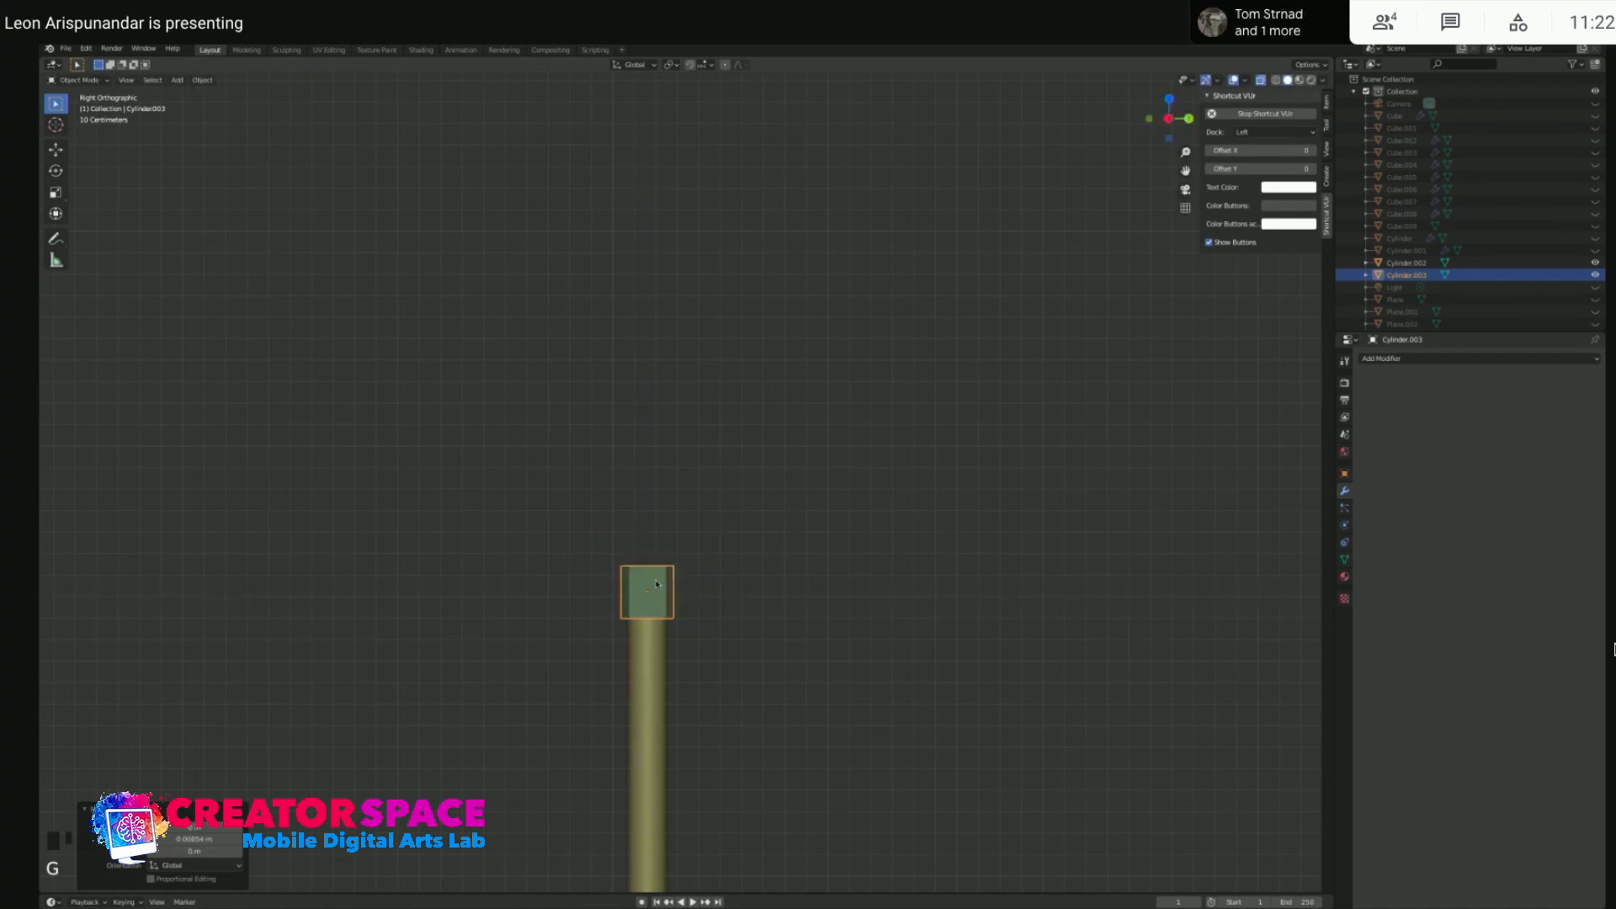
- Select the small cylinder's top face in edit mode and return to the right orthographic view
key("Tab")
middle_click_drag(674, 552, 668, 579)
scroll(667, 579, "down", 7)
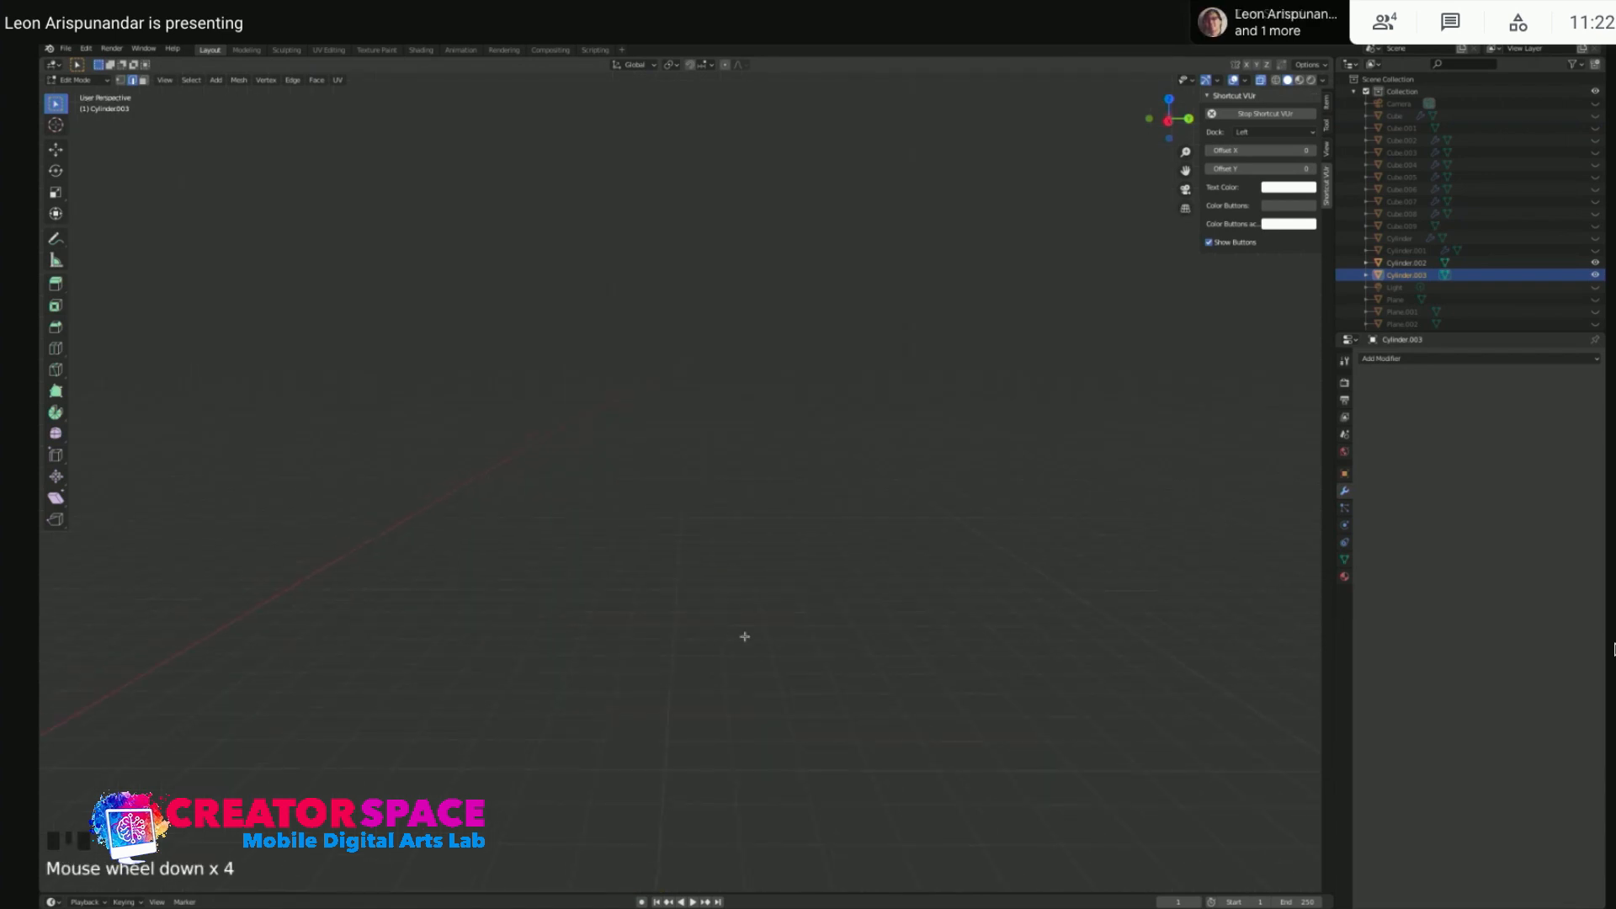
key("Tab")
scroll(671, 626, "up", 2)
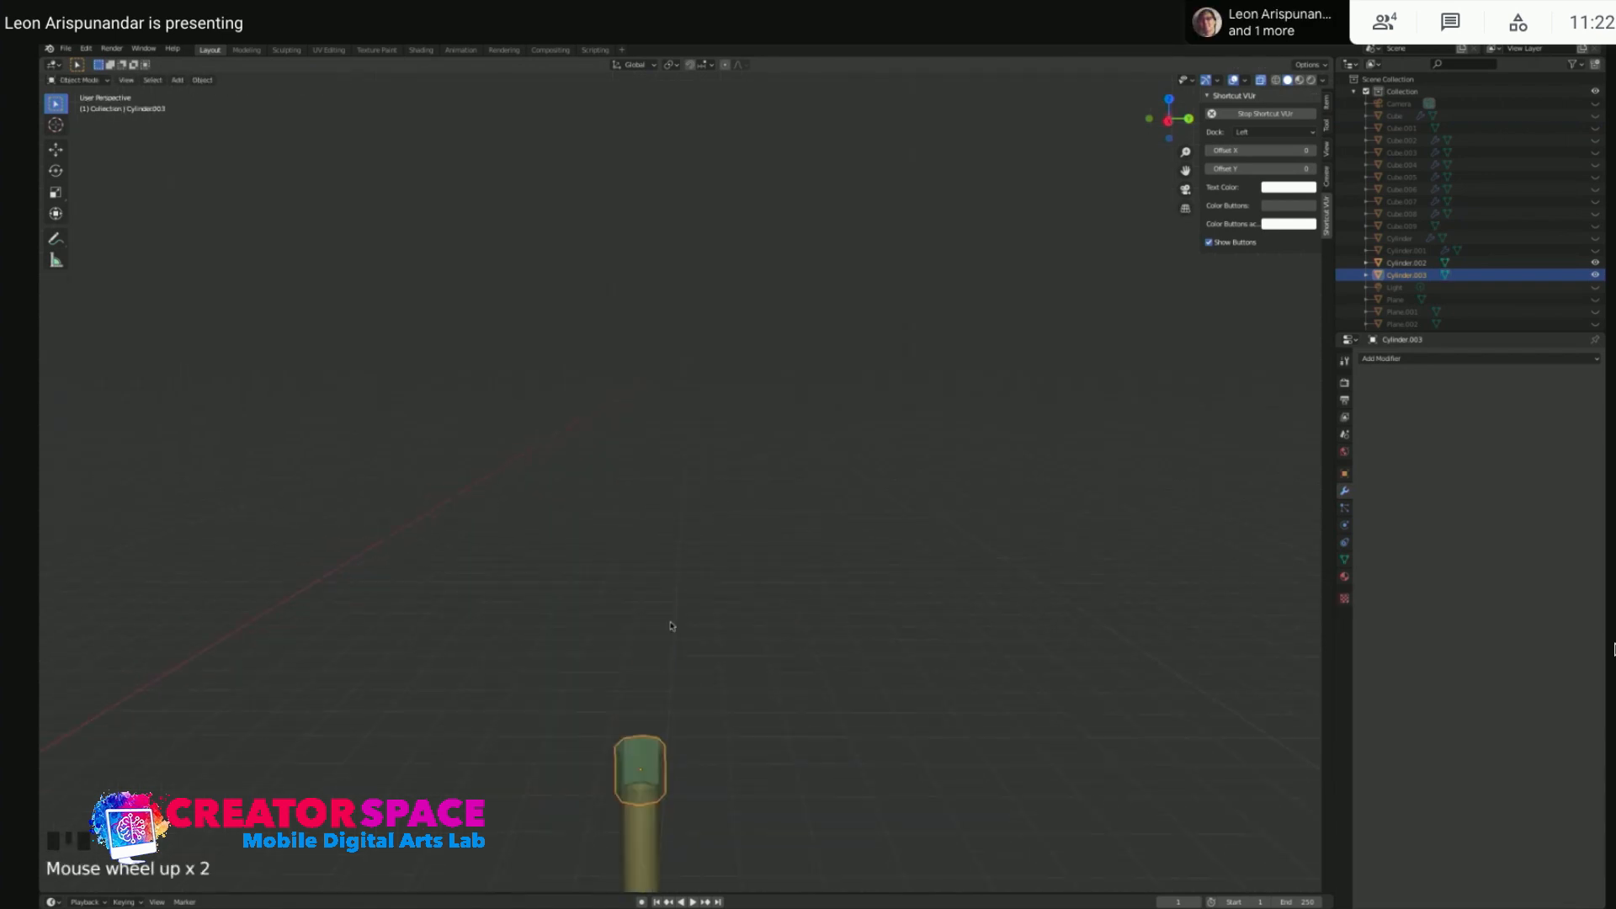
key("Tab")
left_click(641, 748)
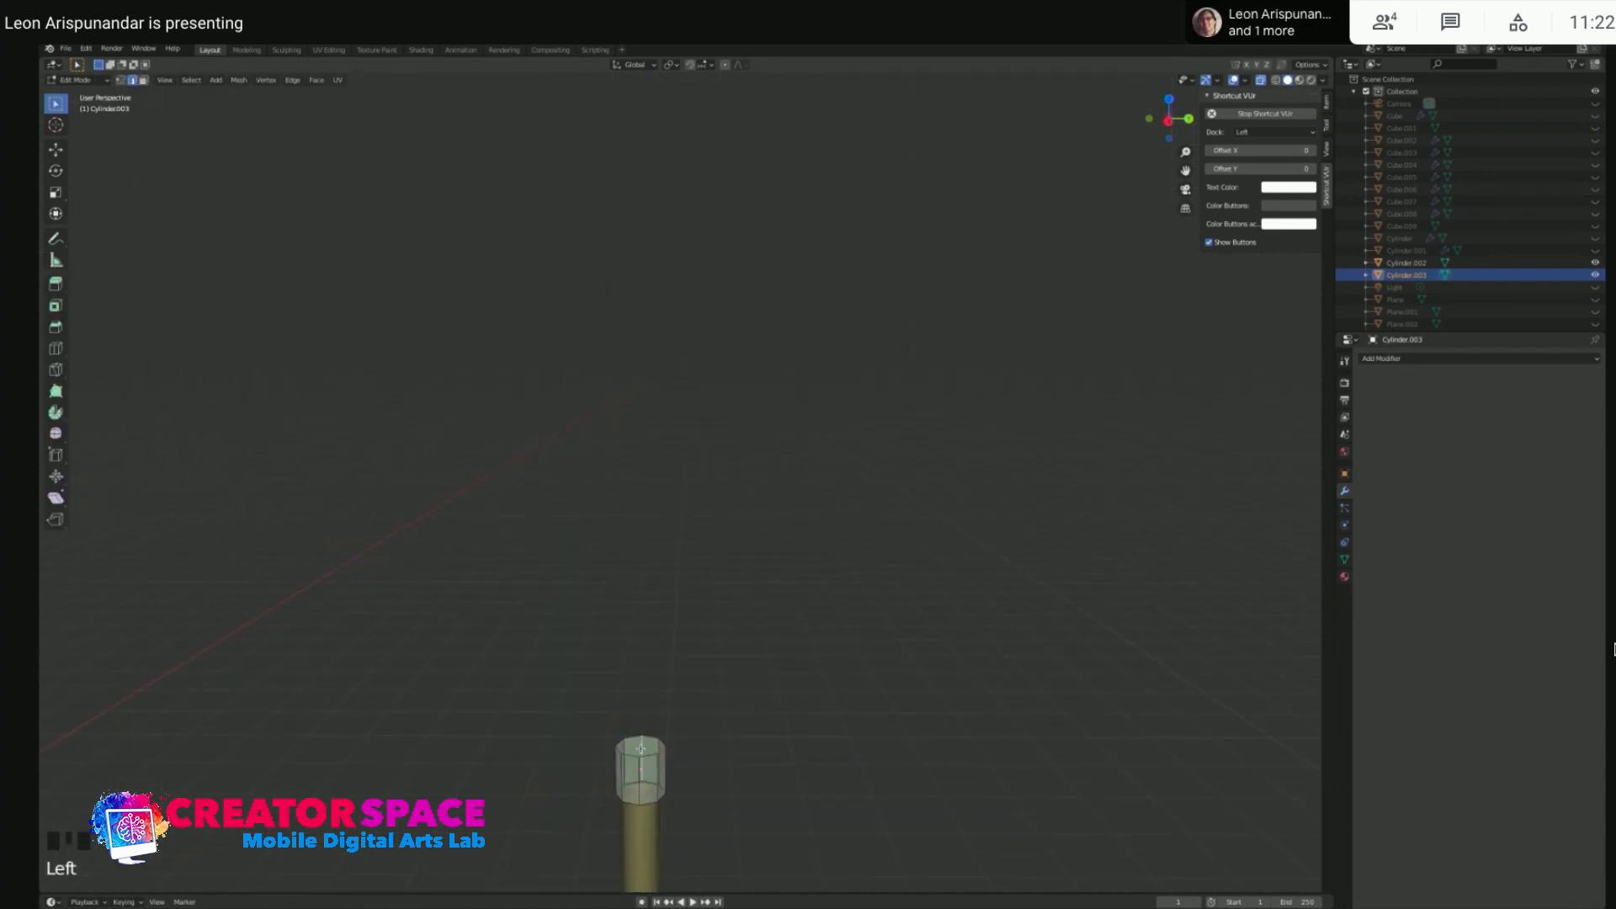
key("3")
left_click(644, 747)
key("KP_3")
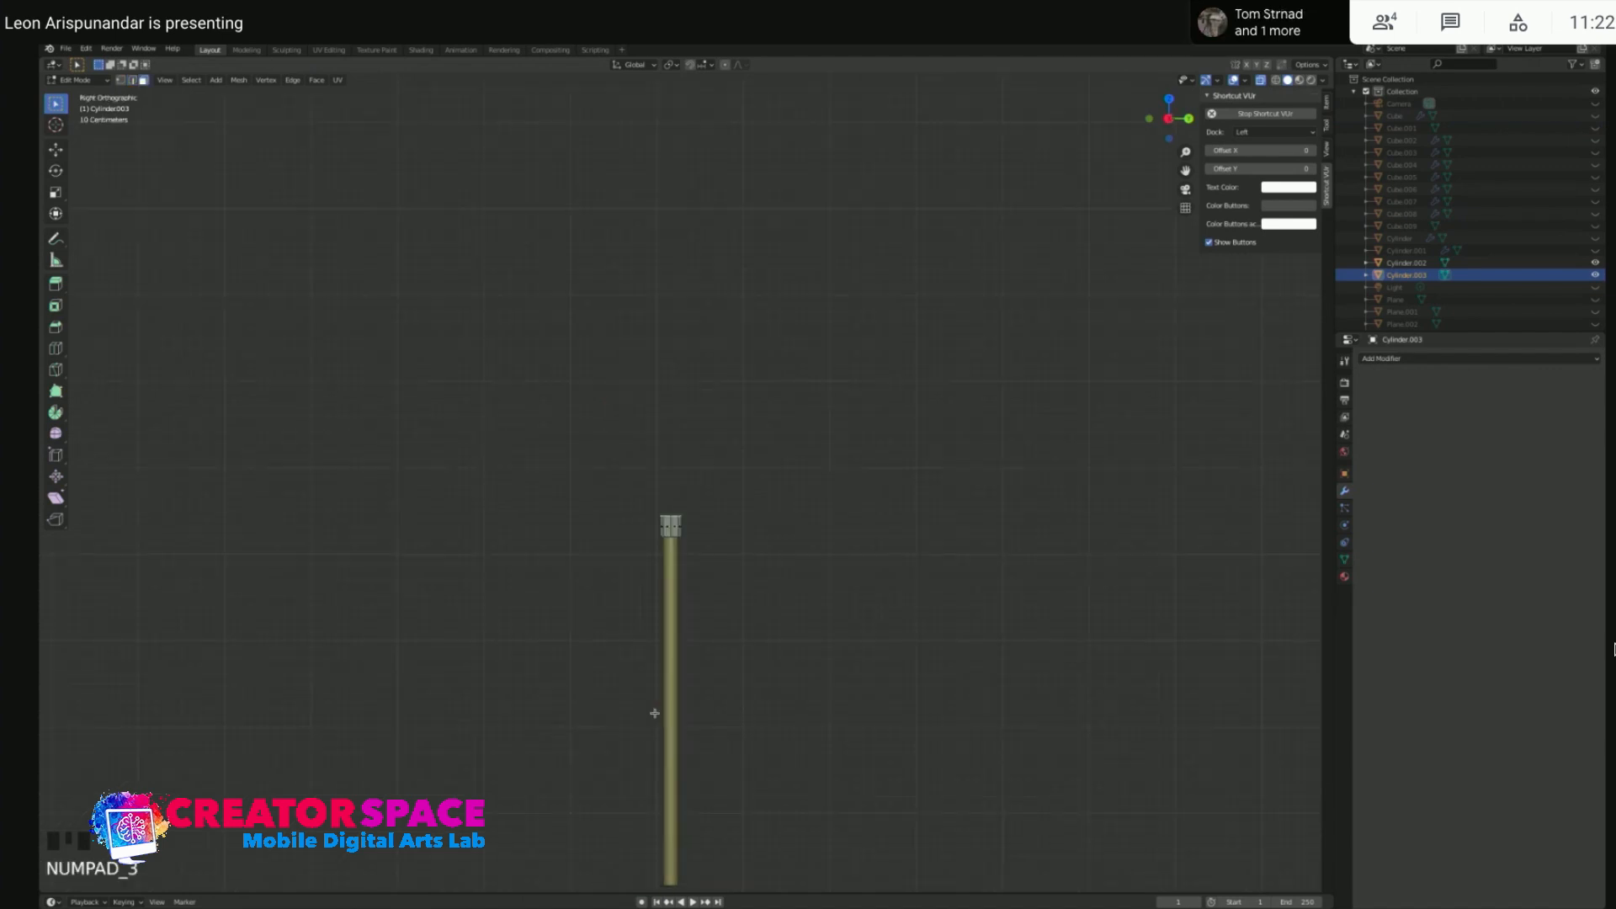
scroll(731, 551, "up", 2)
key("g")
left_click(724, 551)
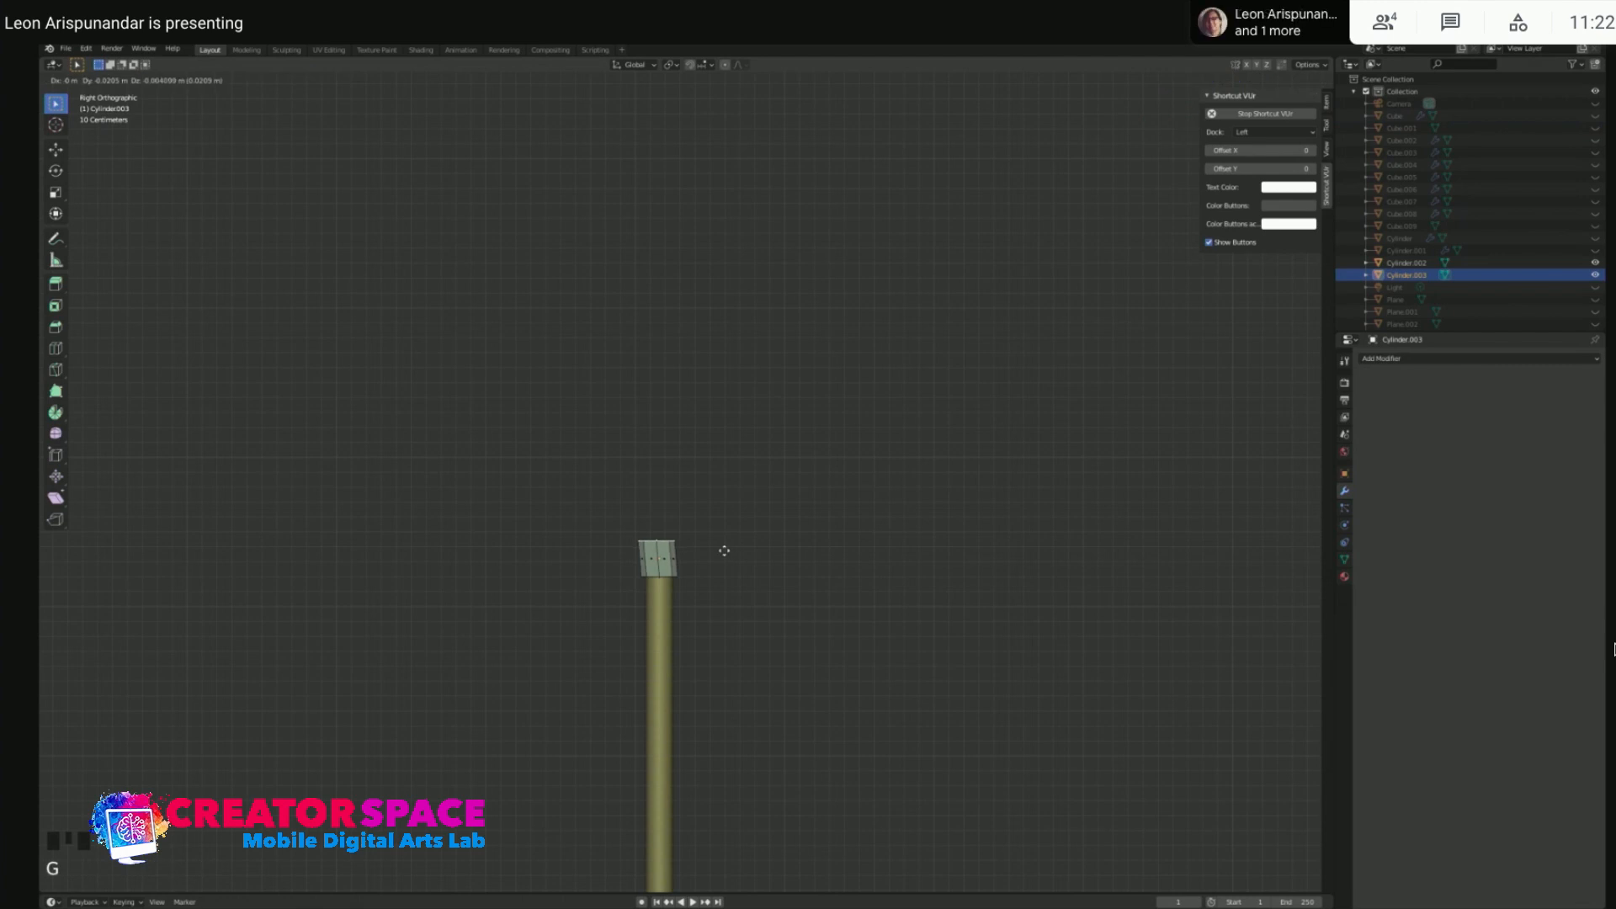
key("z")
key("Escape")
key("super+z")
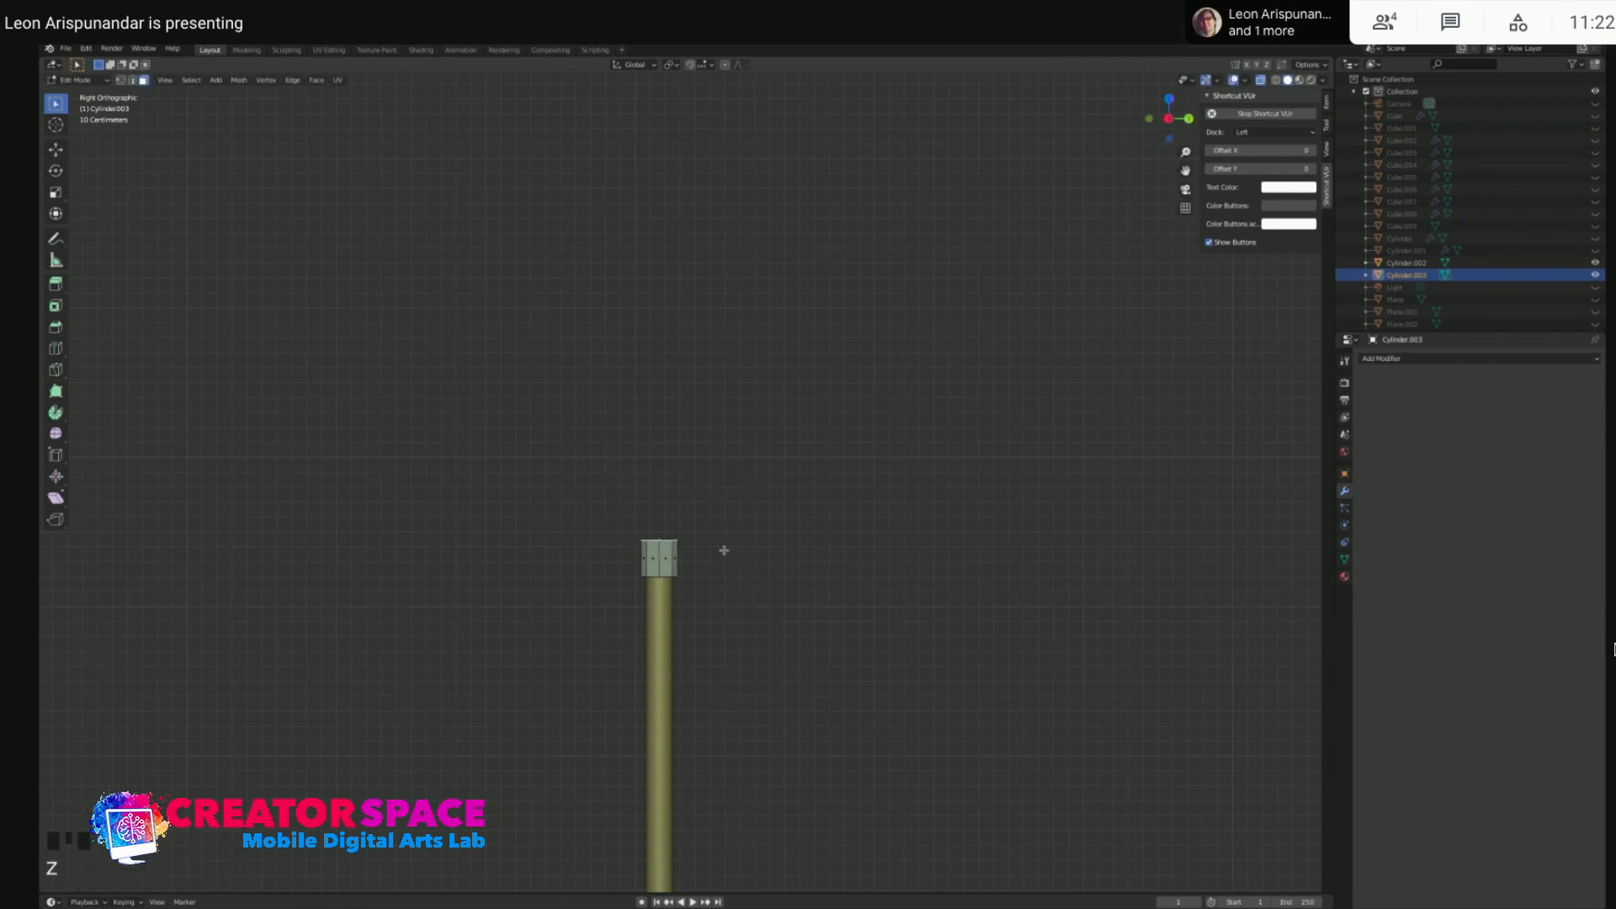
- Lower the cylinder's top face about 0.12 m along Z and scale it to about 0.59
key("g")
key("z")
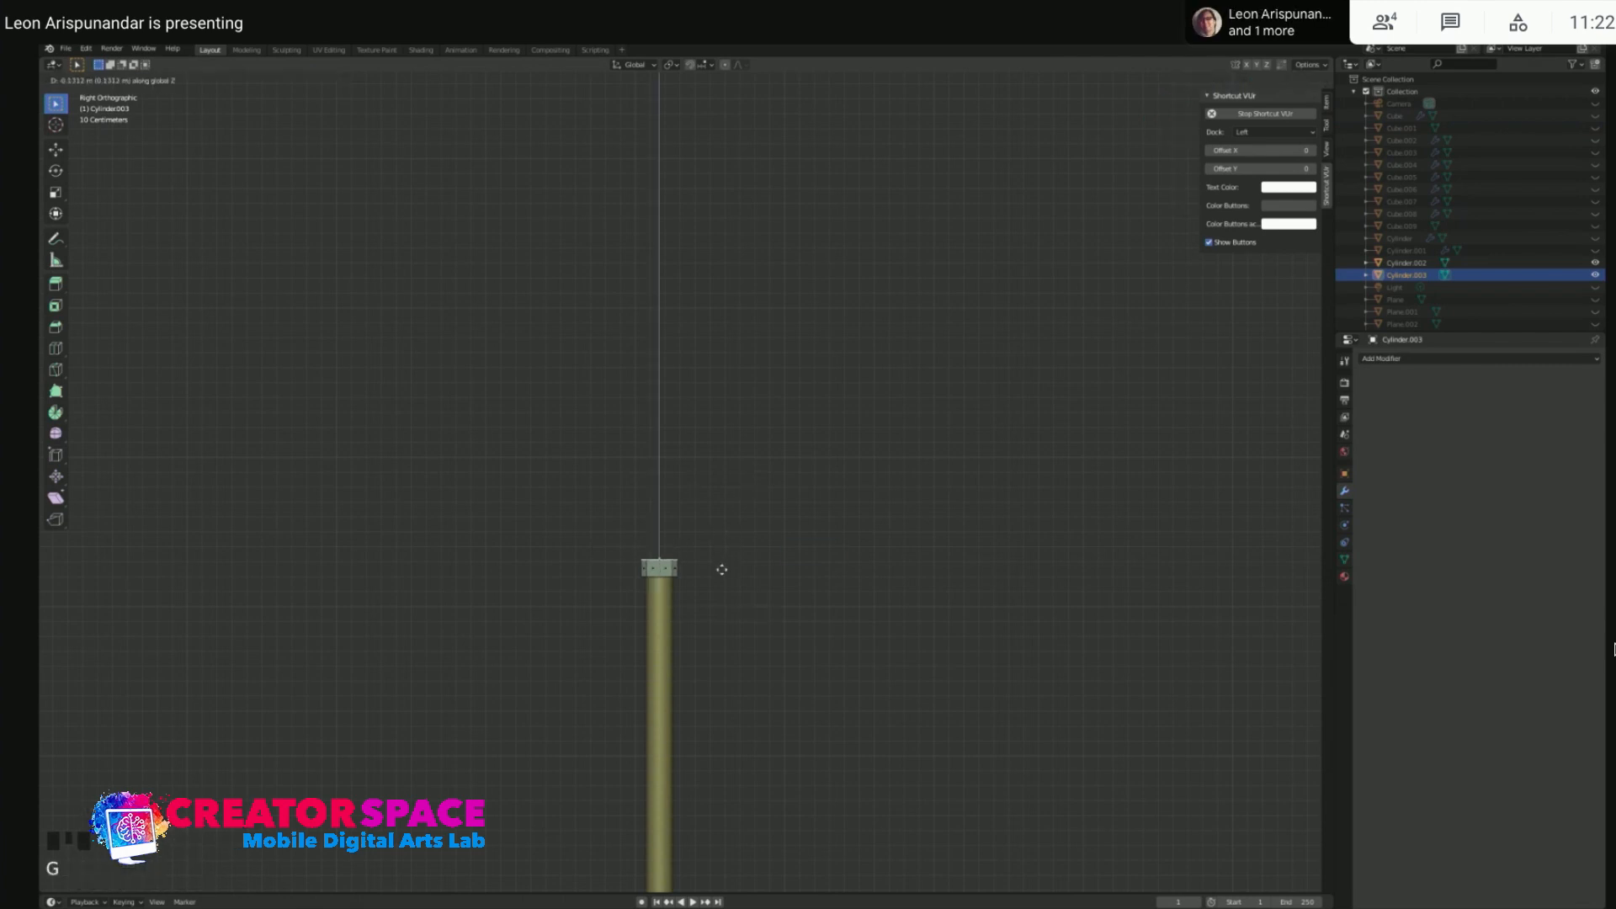
left_click(721, 568)
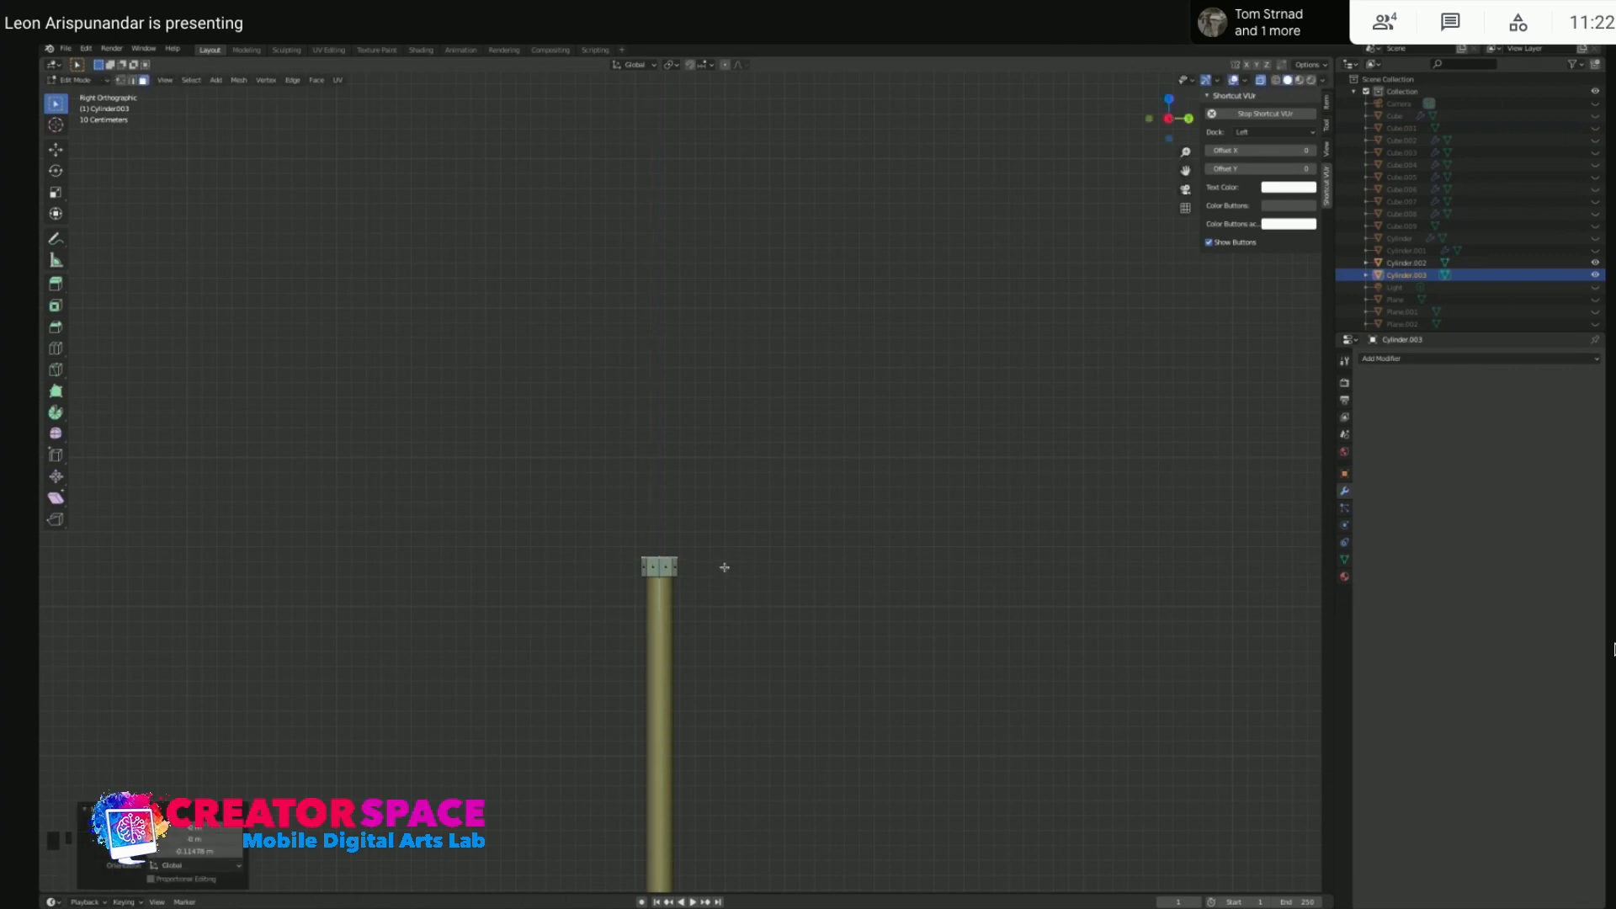
key("s")
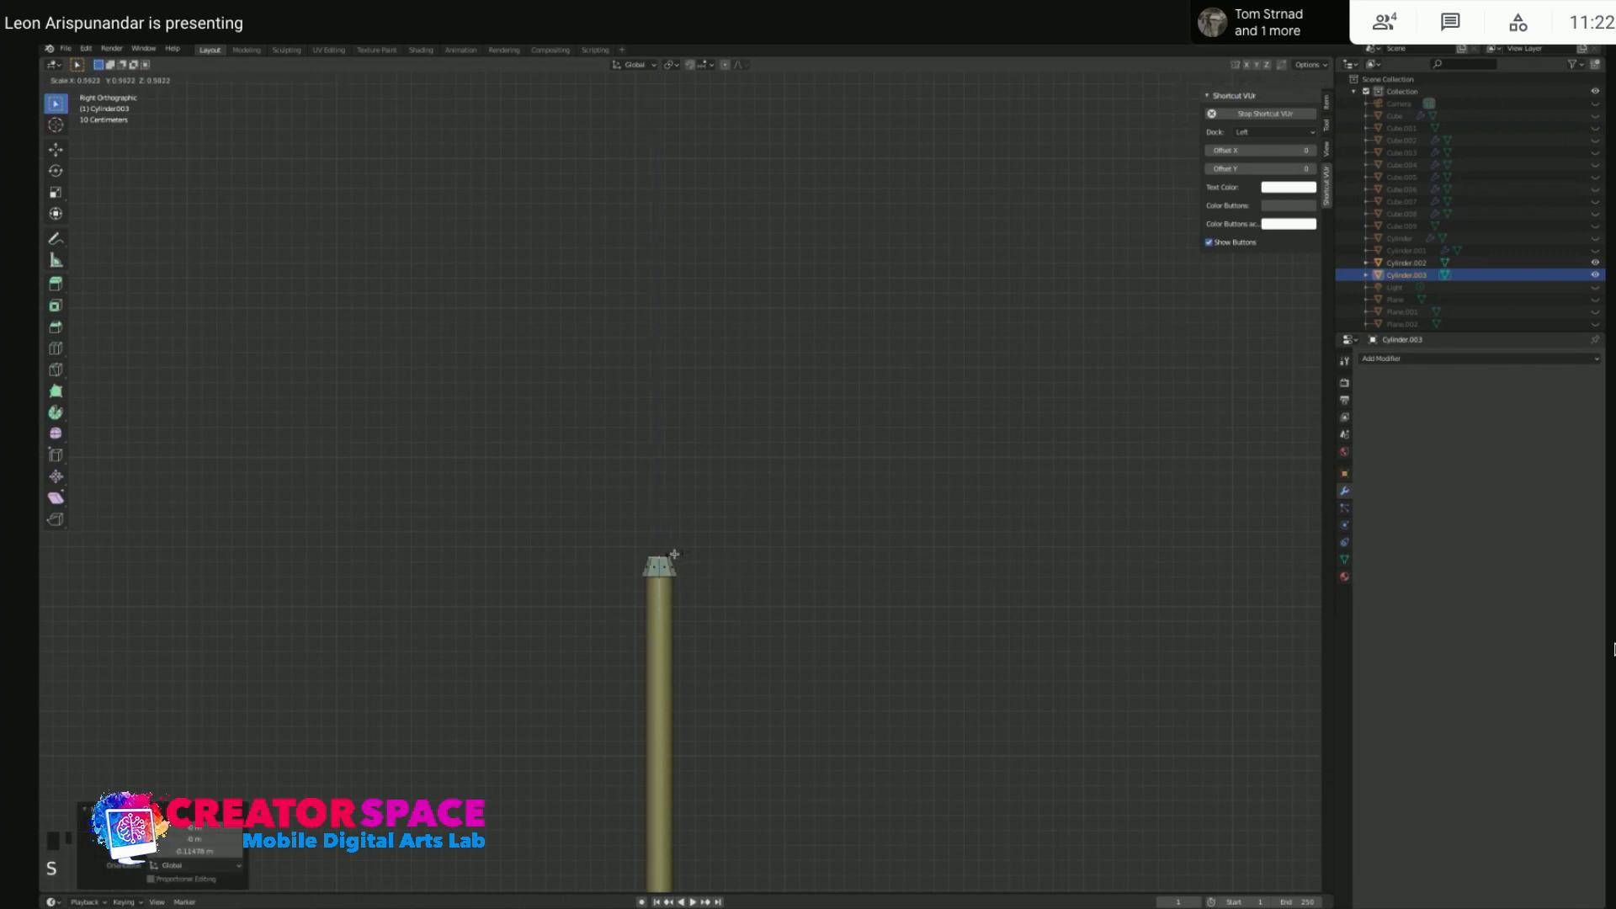
left_click(674, 554)
- Extrude the top face upward about 0.15 m and widen it to about 1.9 times its size
key("e")
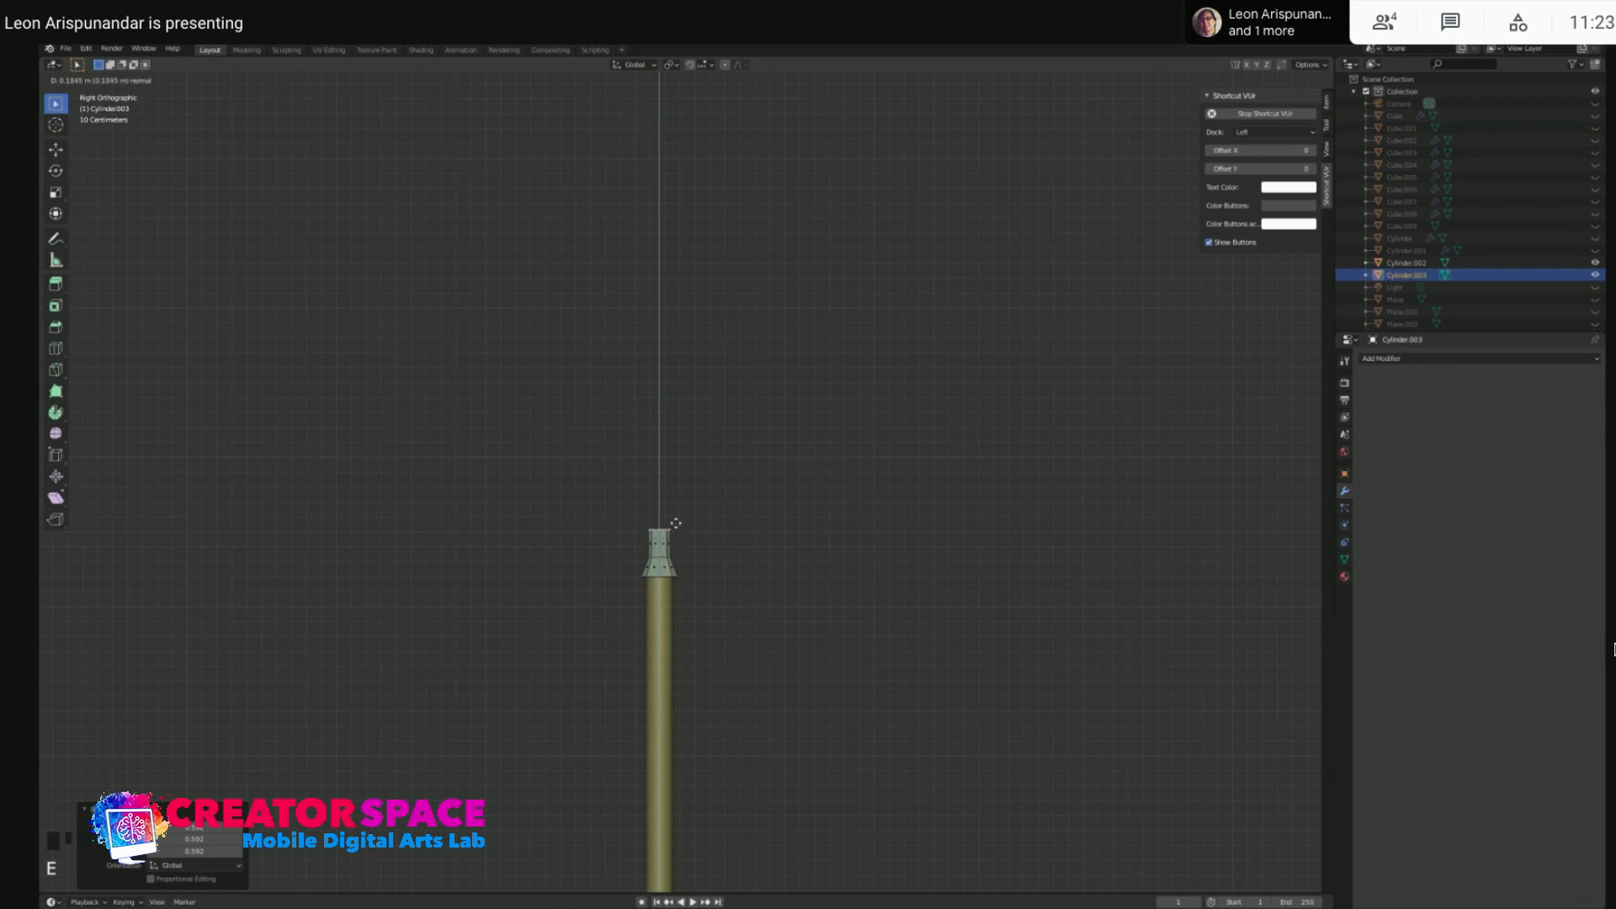
left_click(678, 528)
key("s")
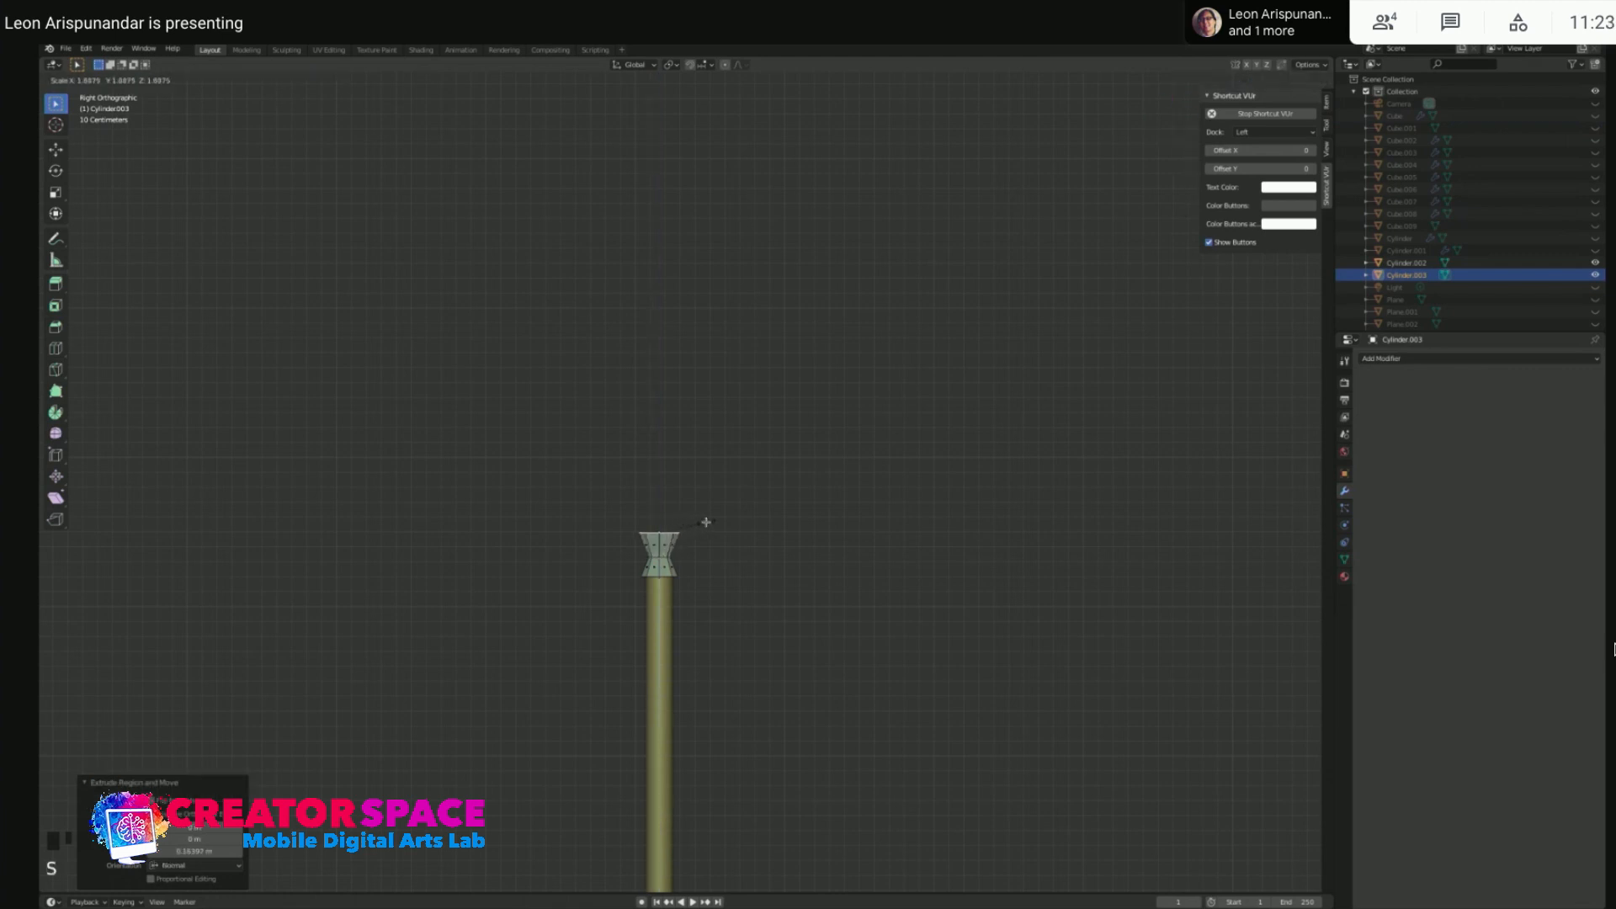
left_click(707, 522)
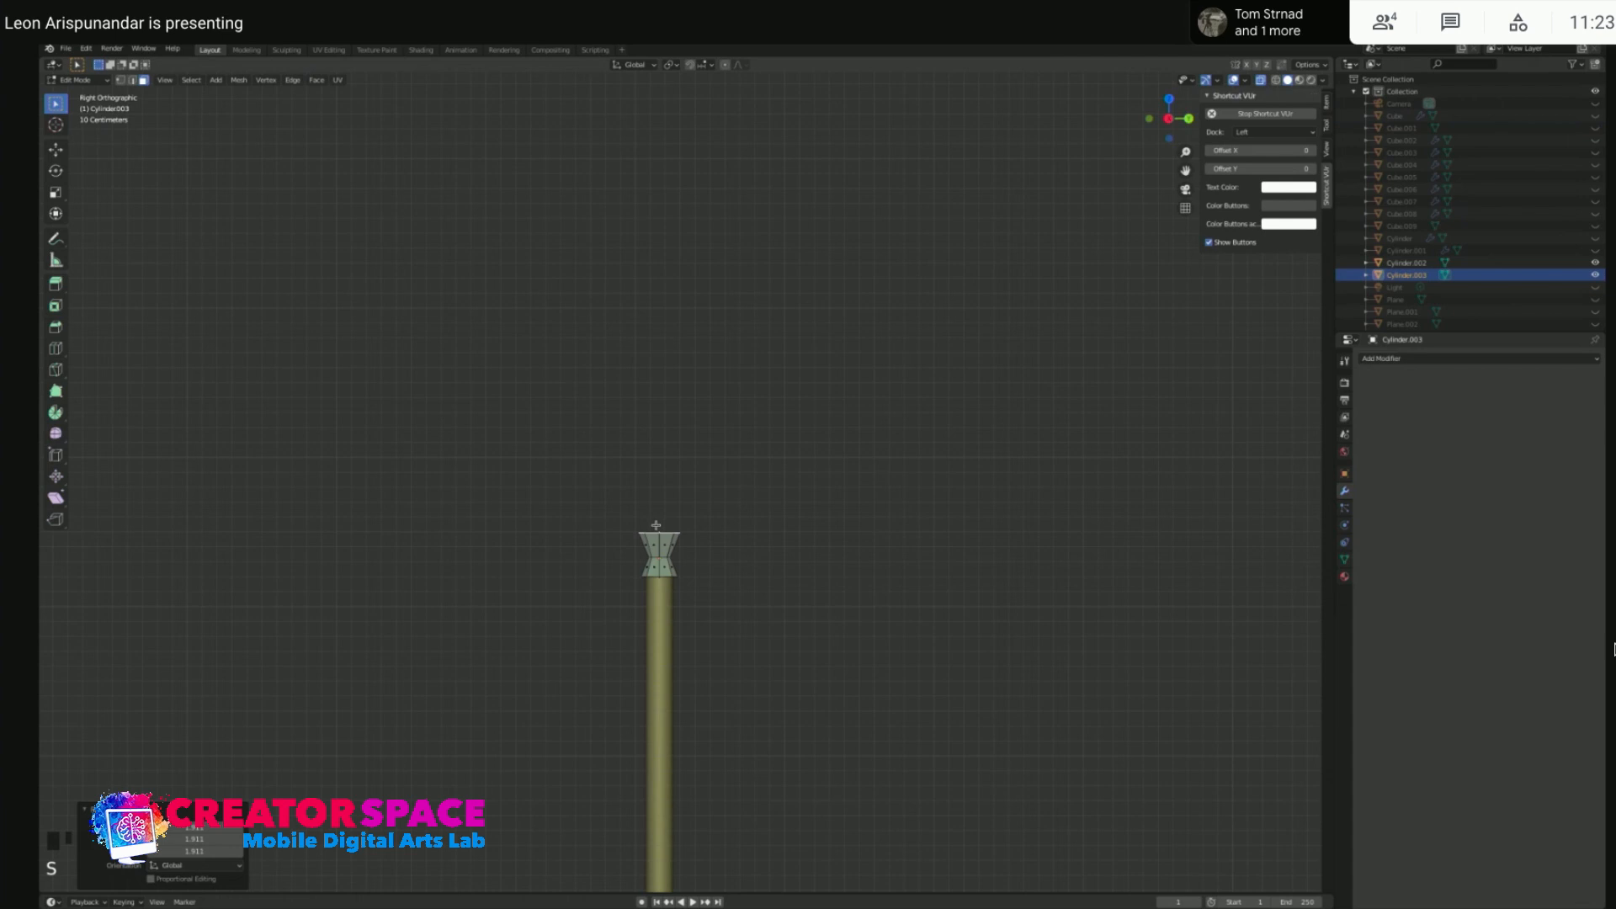
- Extrude the widened top face upward about 0.19 m and scale it to about 0.245 for a tapered tip
key("e")
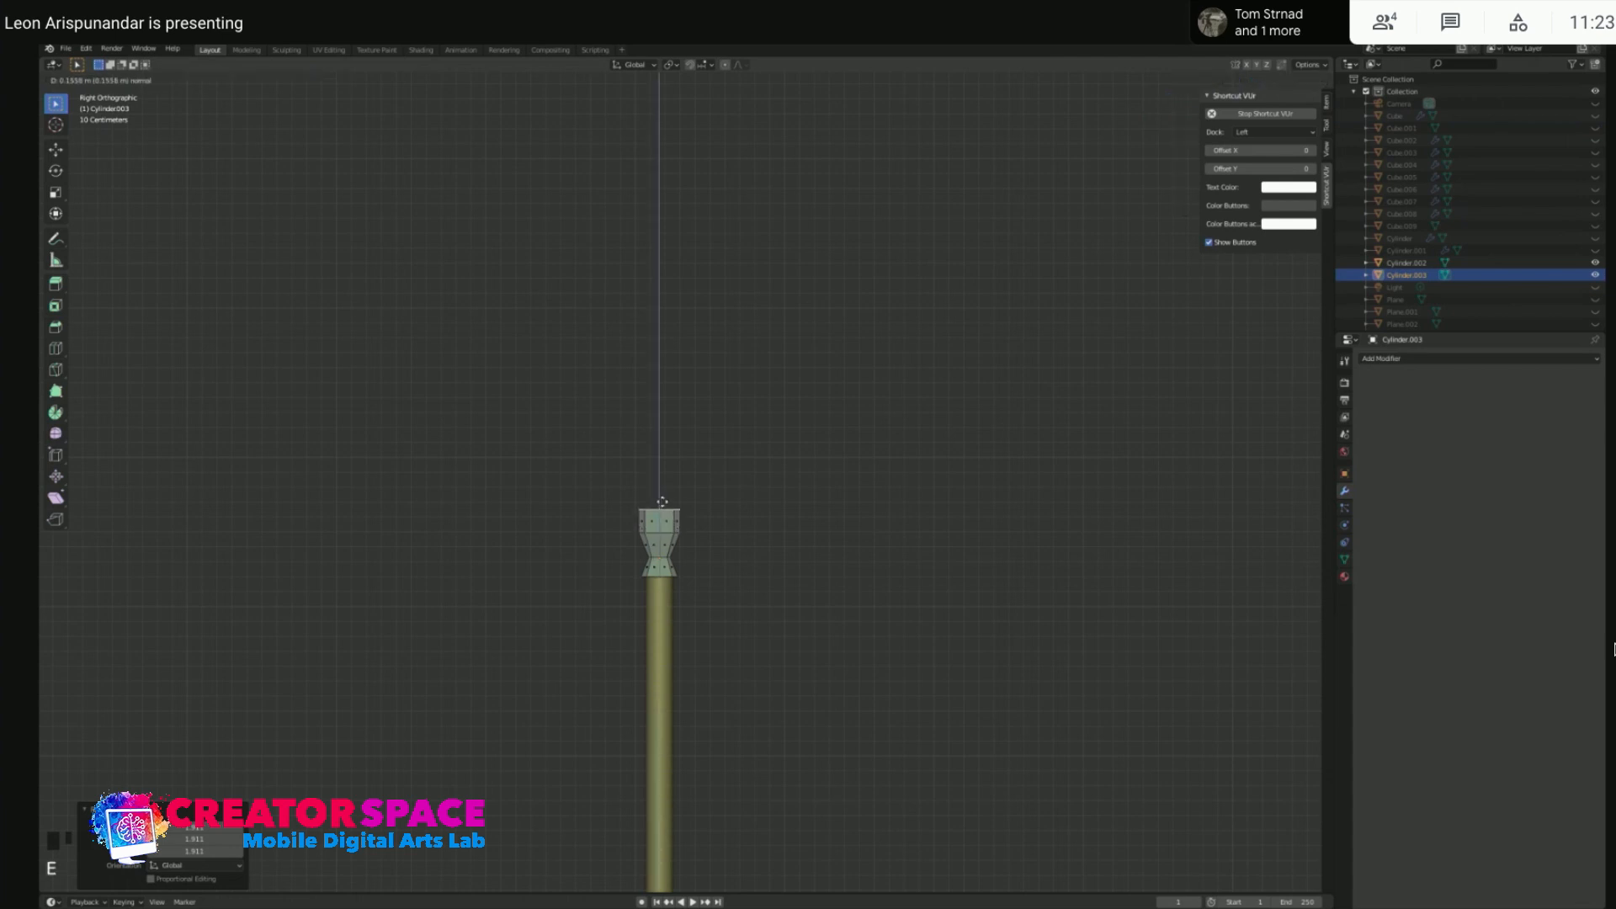
left_click(662, 499)
key("s")
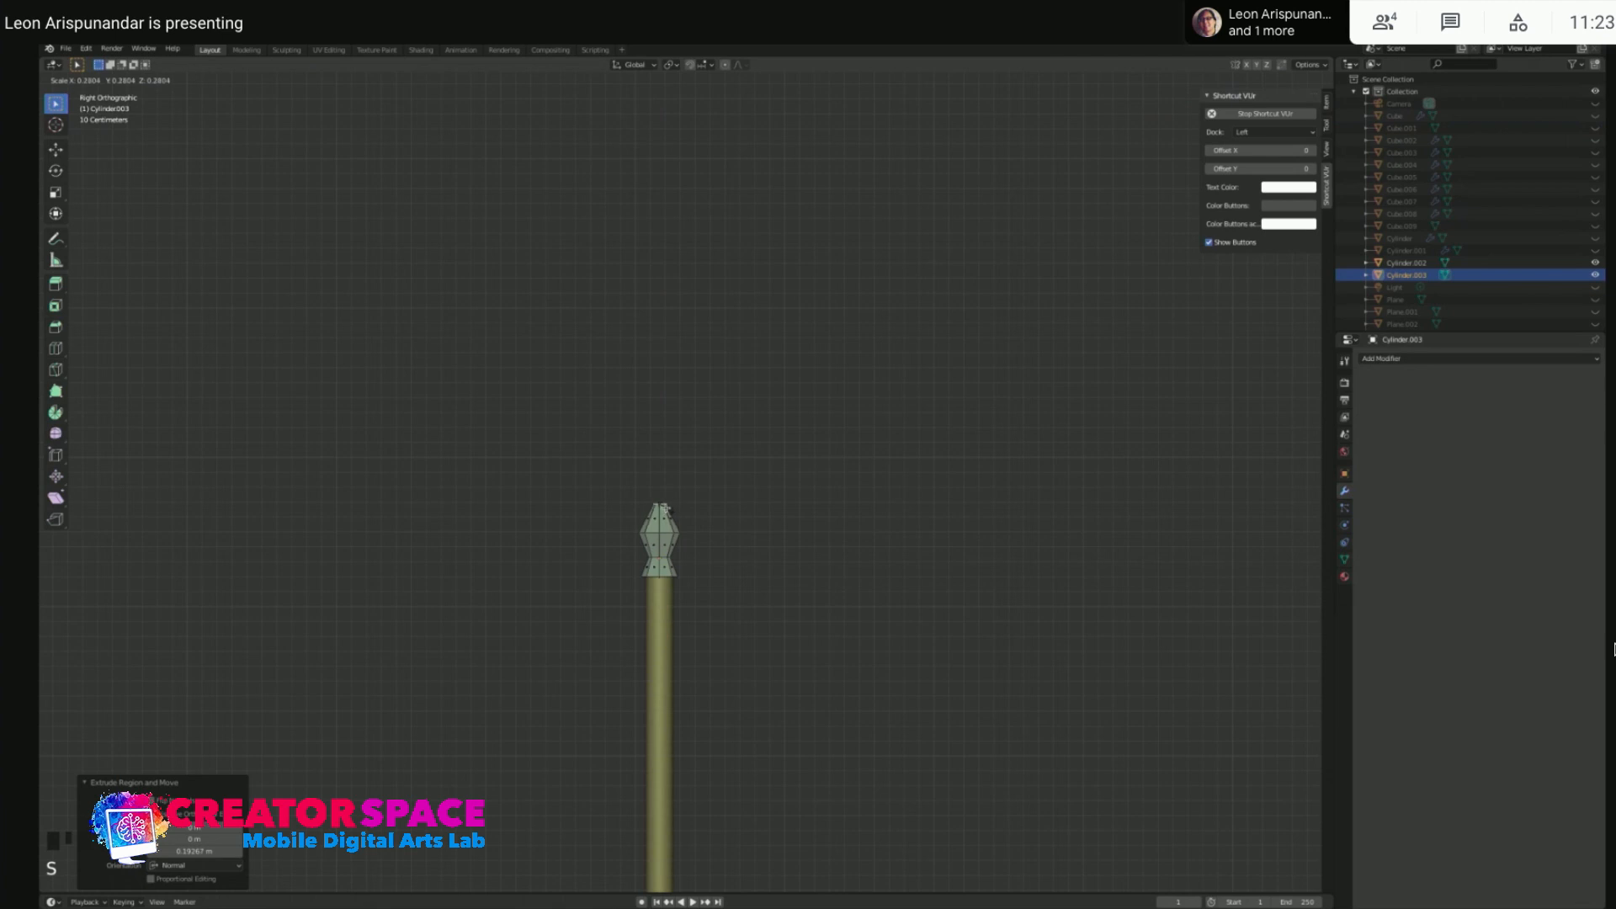
left_click(666, 509)
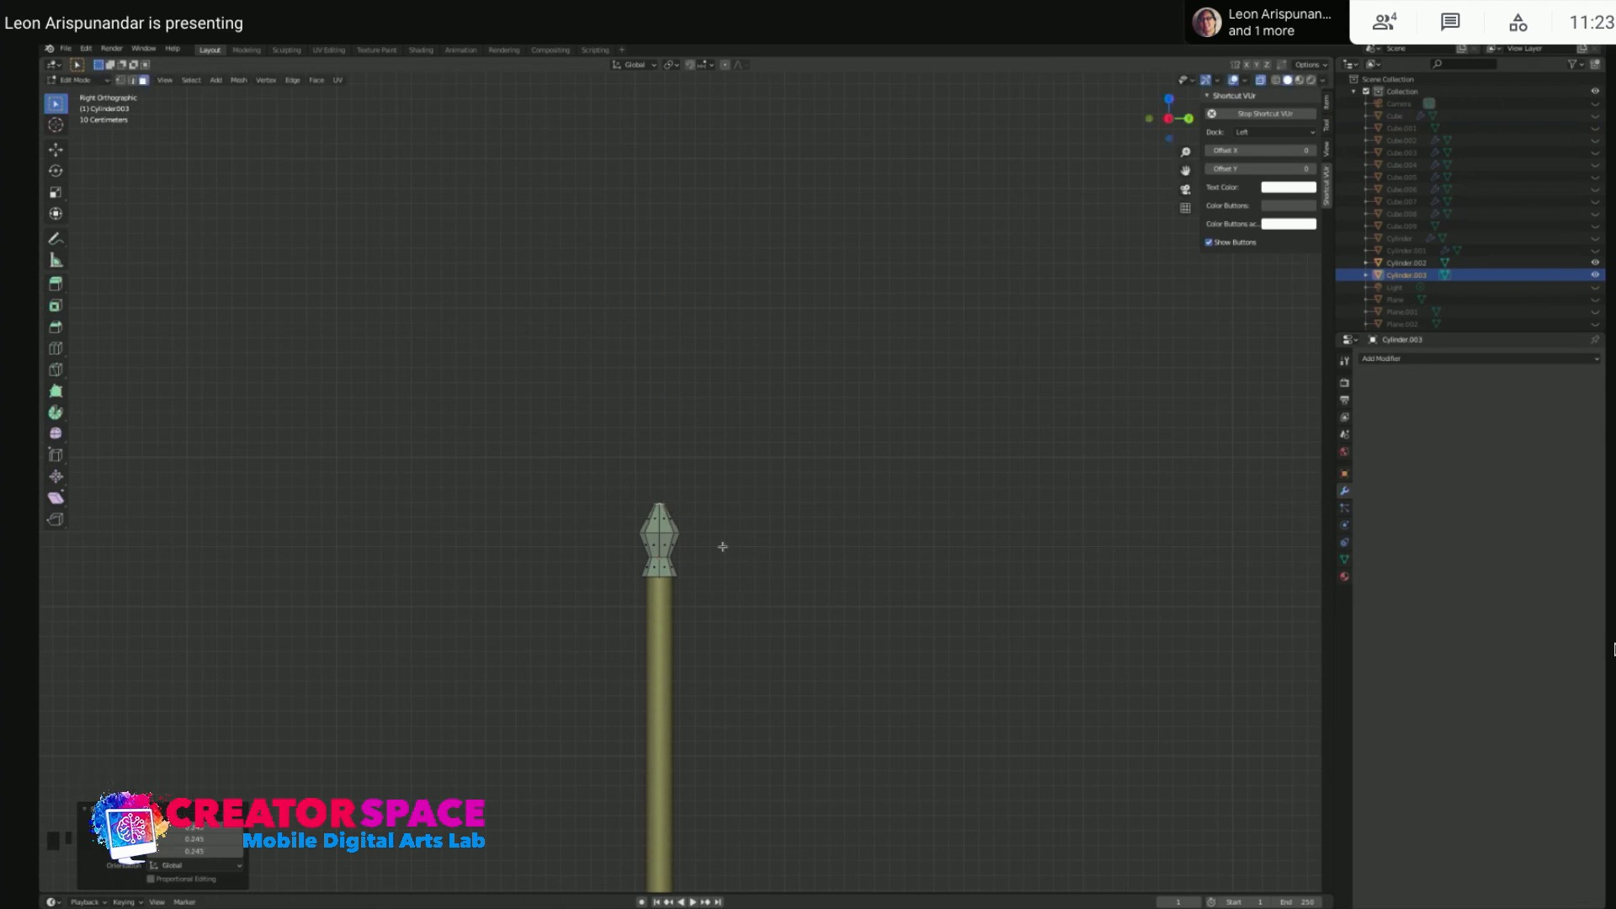
- Leave edit mode and apply smooth shading to the pole's tip
key("Tab")
scroll(710, 554, "up", 2)
right_click(639, 565)
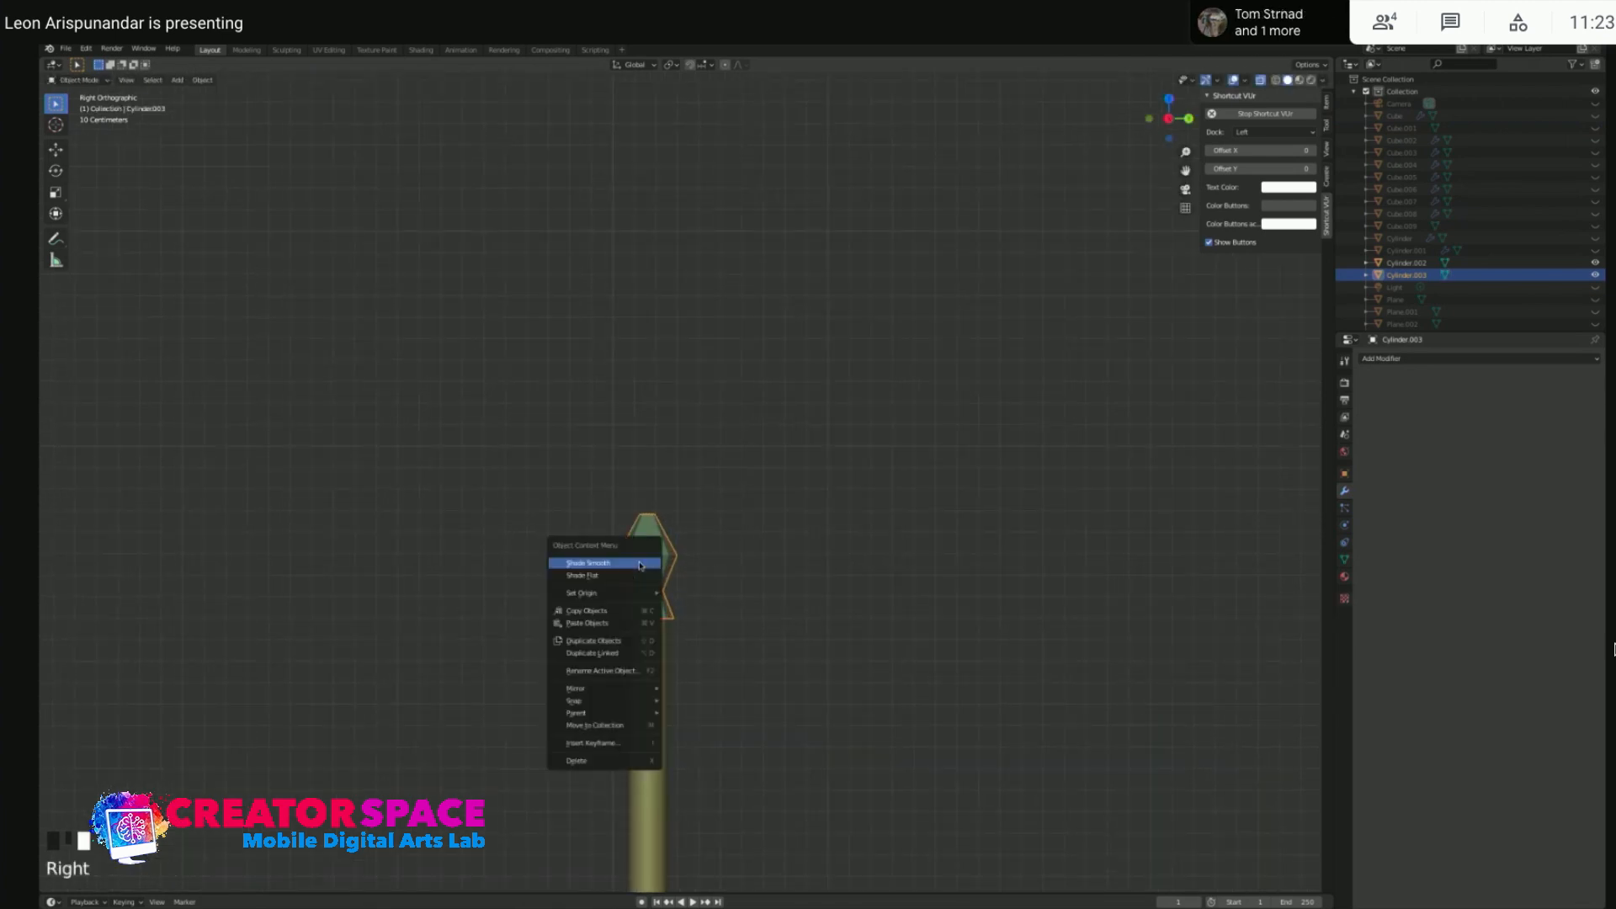
left_click(639, 563)
scroll(707, 581, "up", 2)
left_click(666, 619)
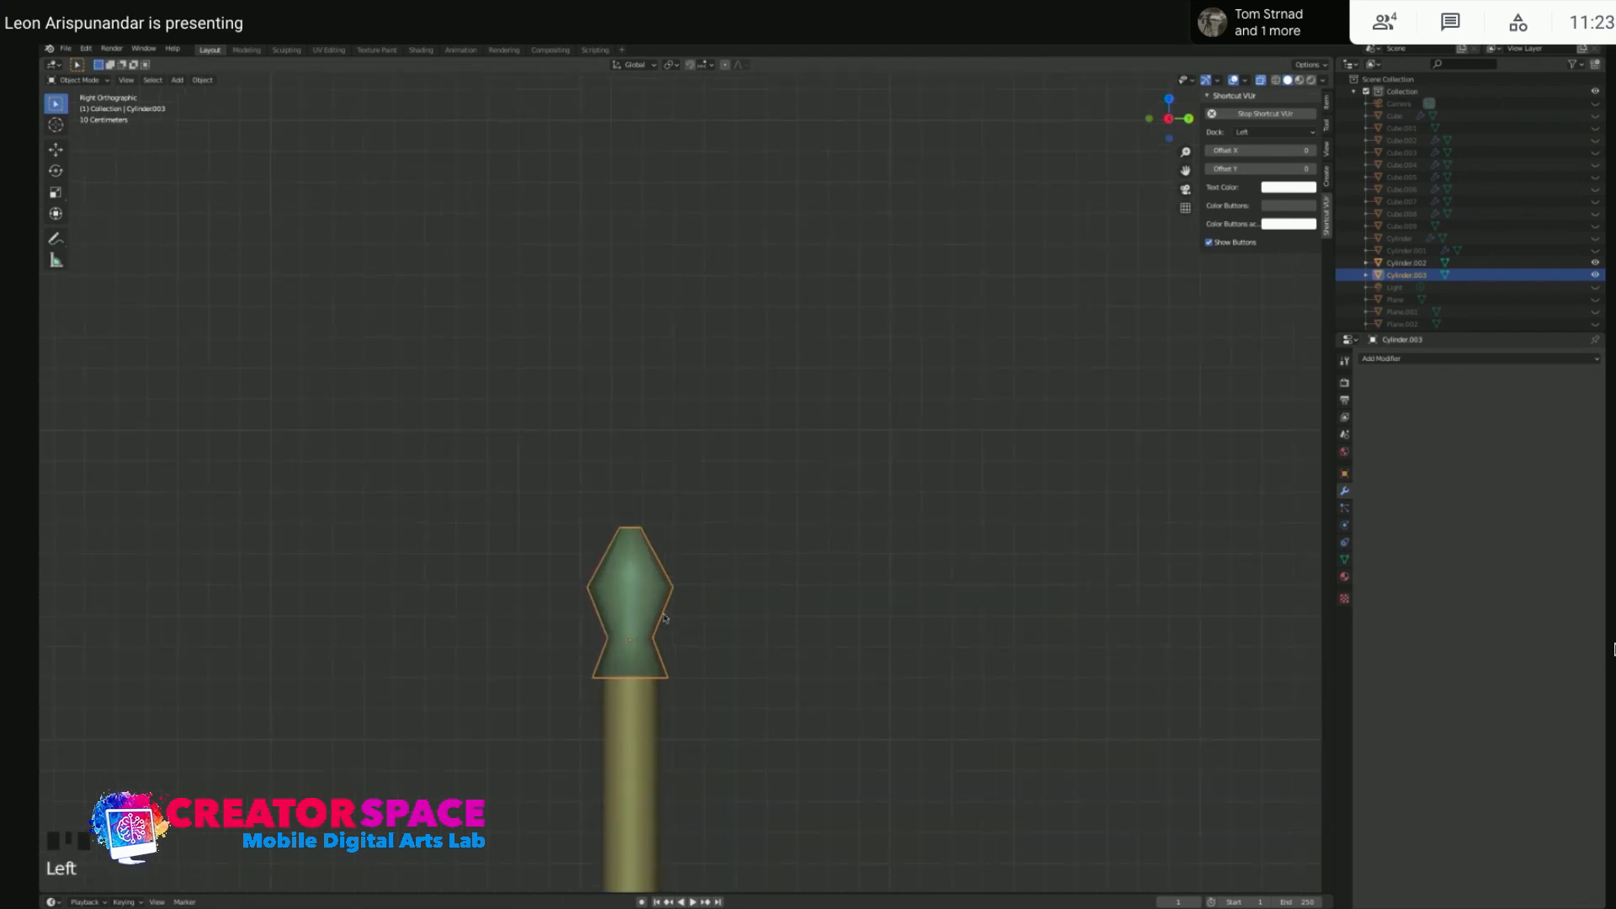
left_click(640, 576)
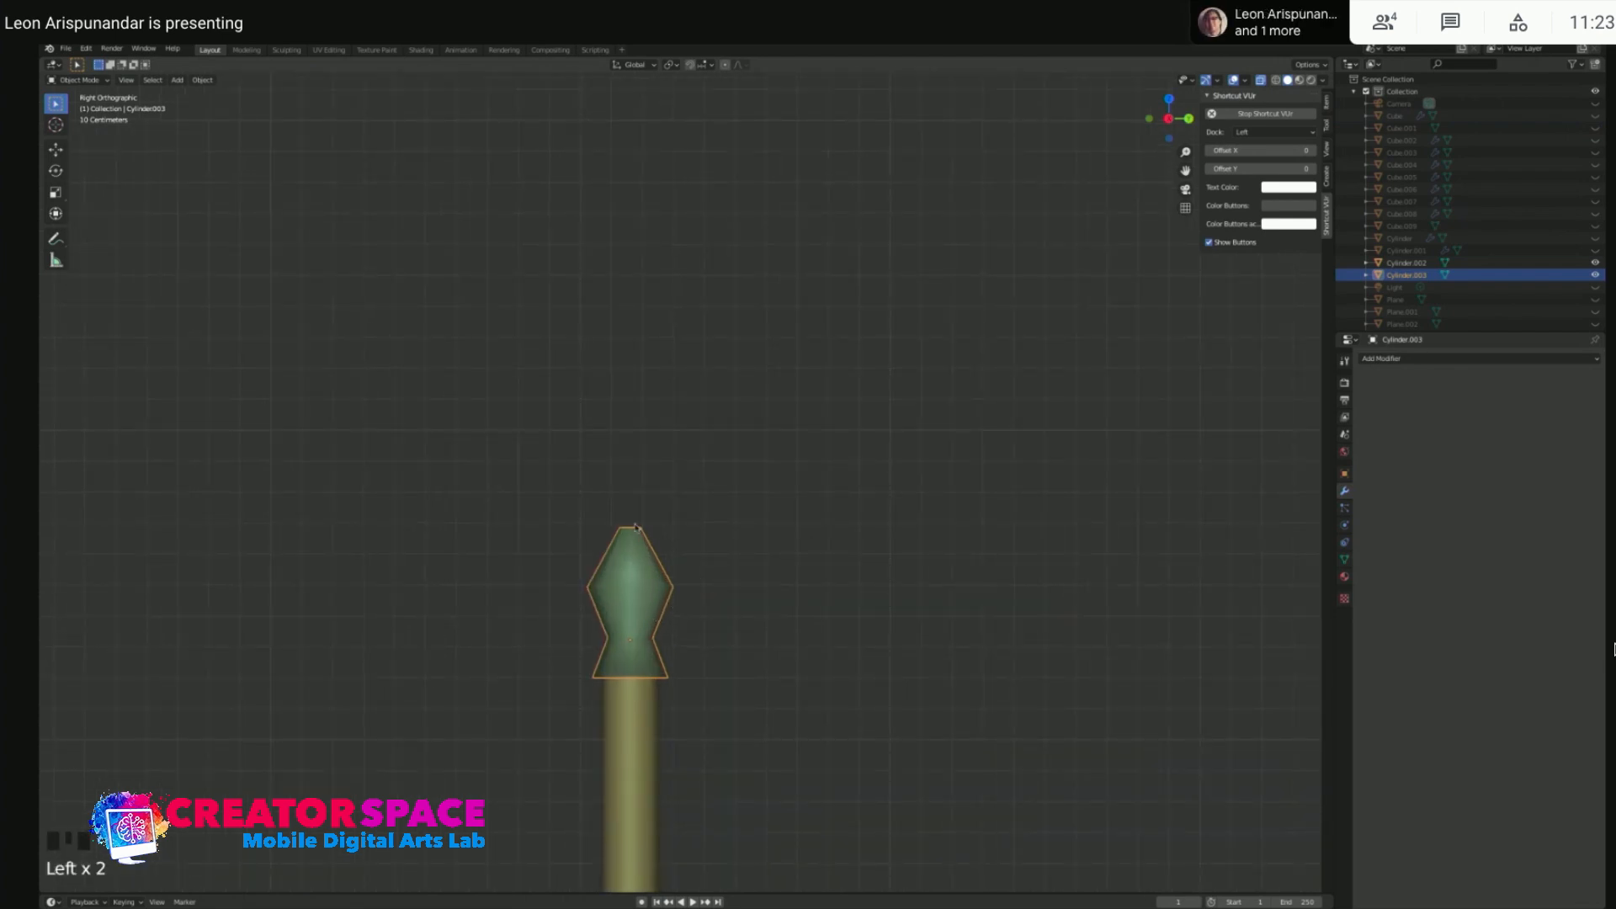
- Try a Subdivision Surface modifier on the pole's tip and undo it
left_click(612, 644)
left_click(1397, 359)
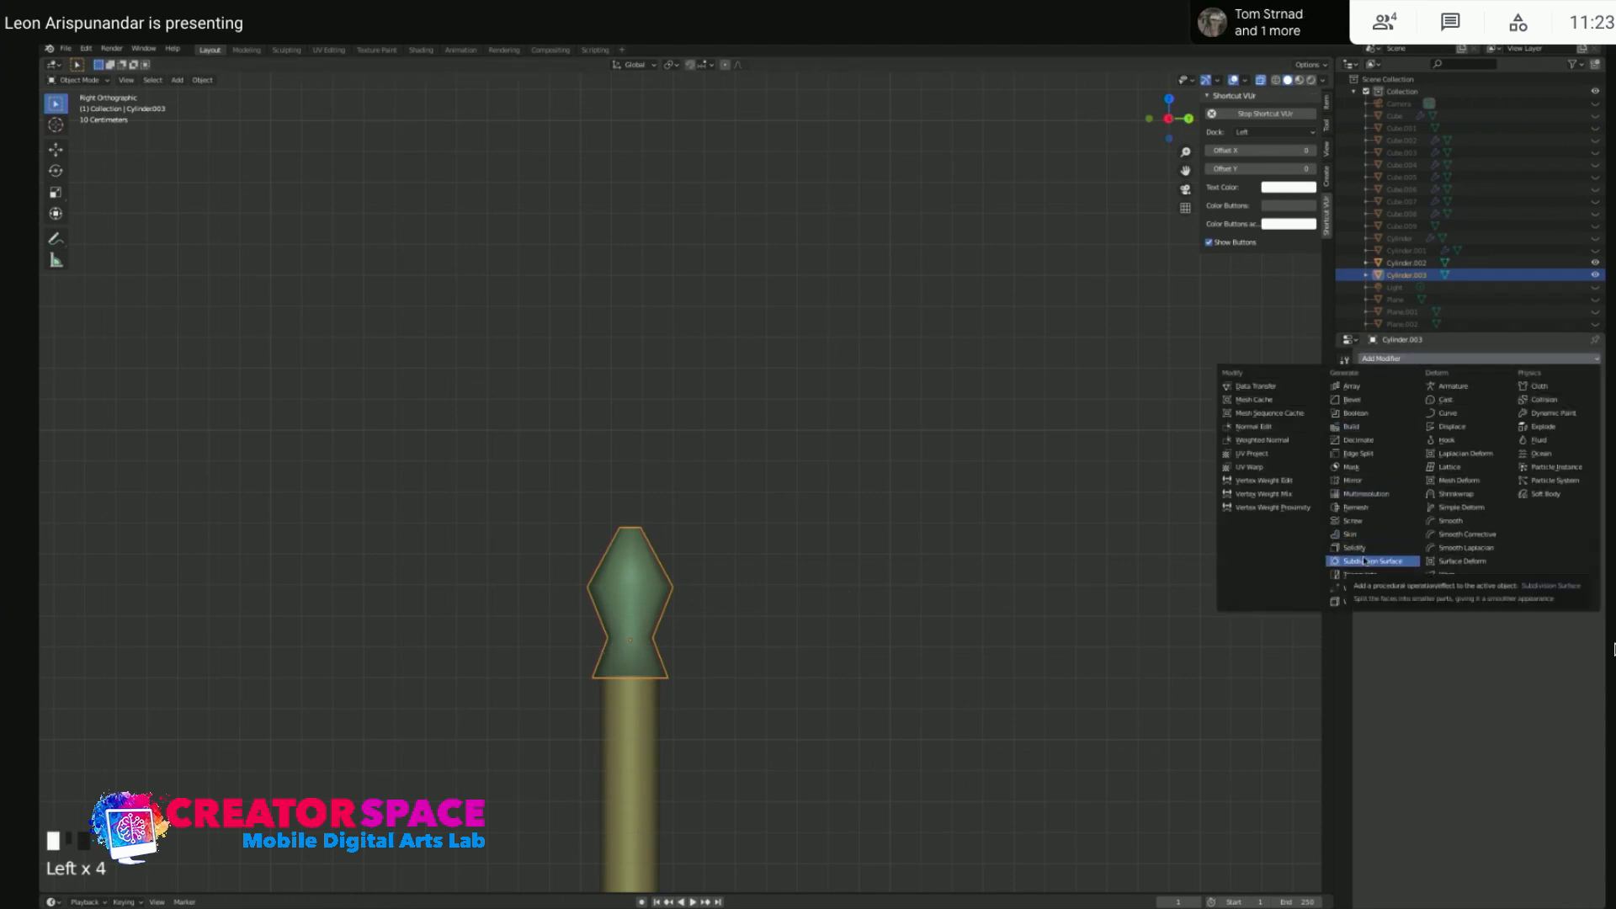
left_click(1365, 561)
key("super+z")
- Try a Bevel modifier on the pole's tip, inspect its profile settings, and remove the modifier
left_click(1426, 360)
left_click(1367, 398)
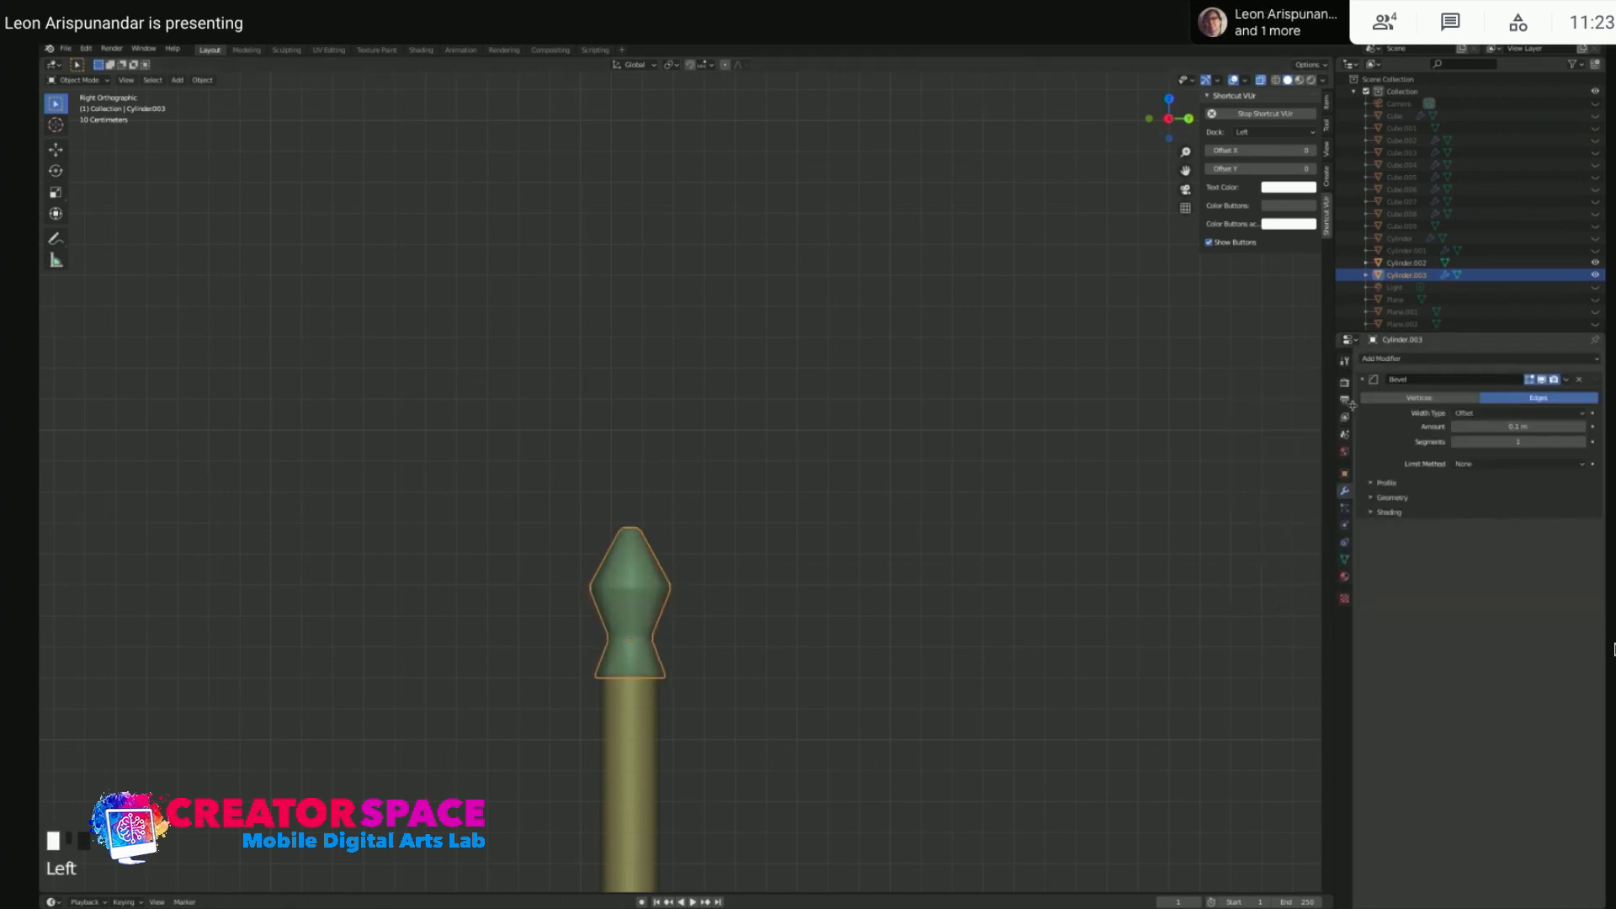
scroll(639, 623, "up", 1)
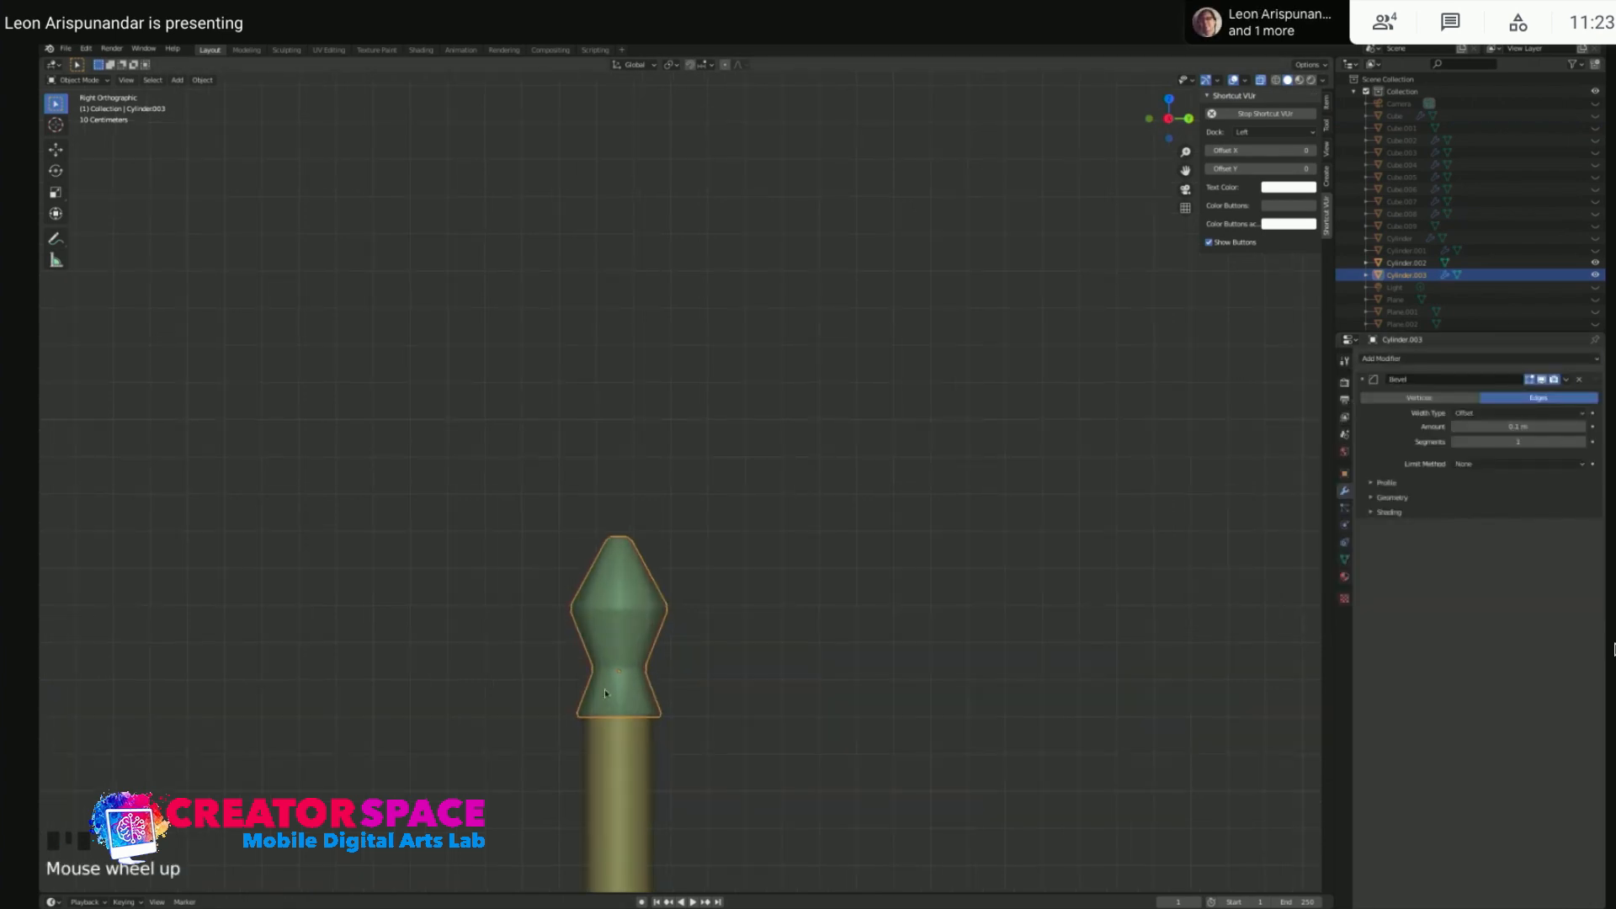
left_click(647, 678)
left_click(632, 562)
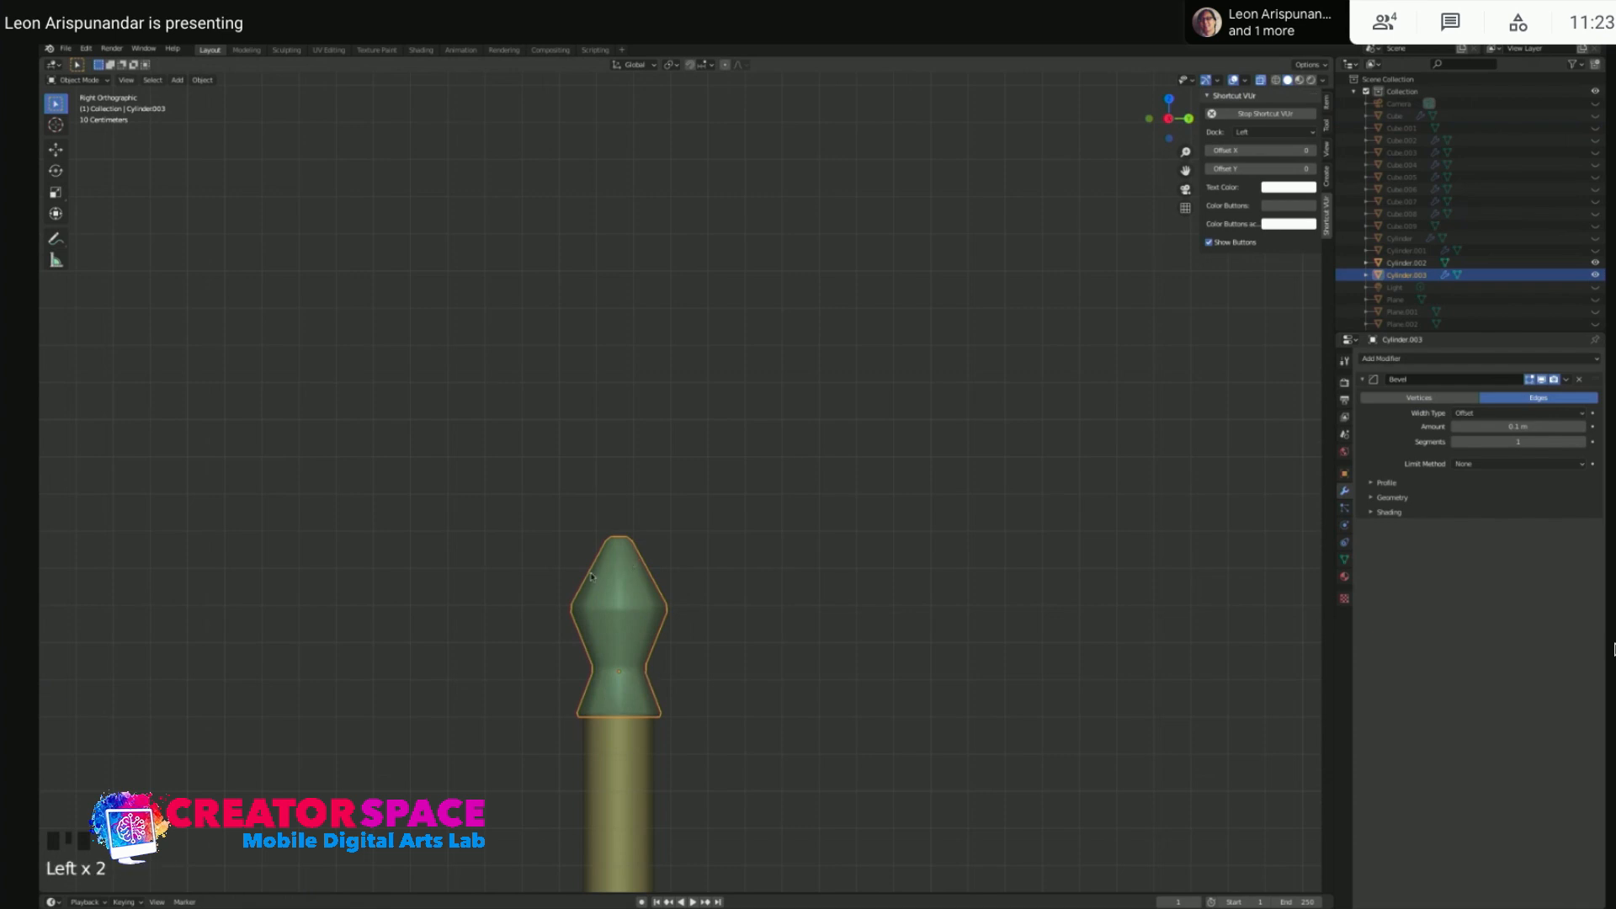
key("Tab")
scroll(639, 626, "up", 2)
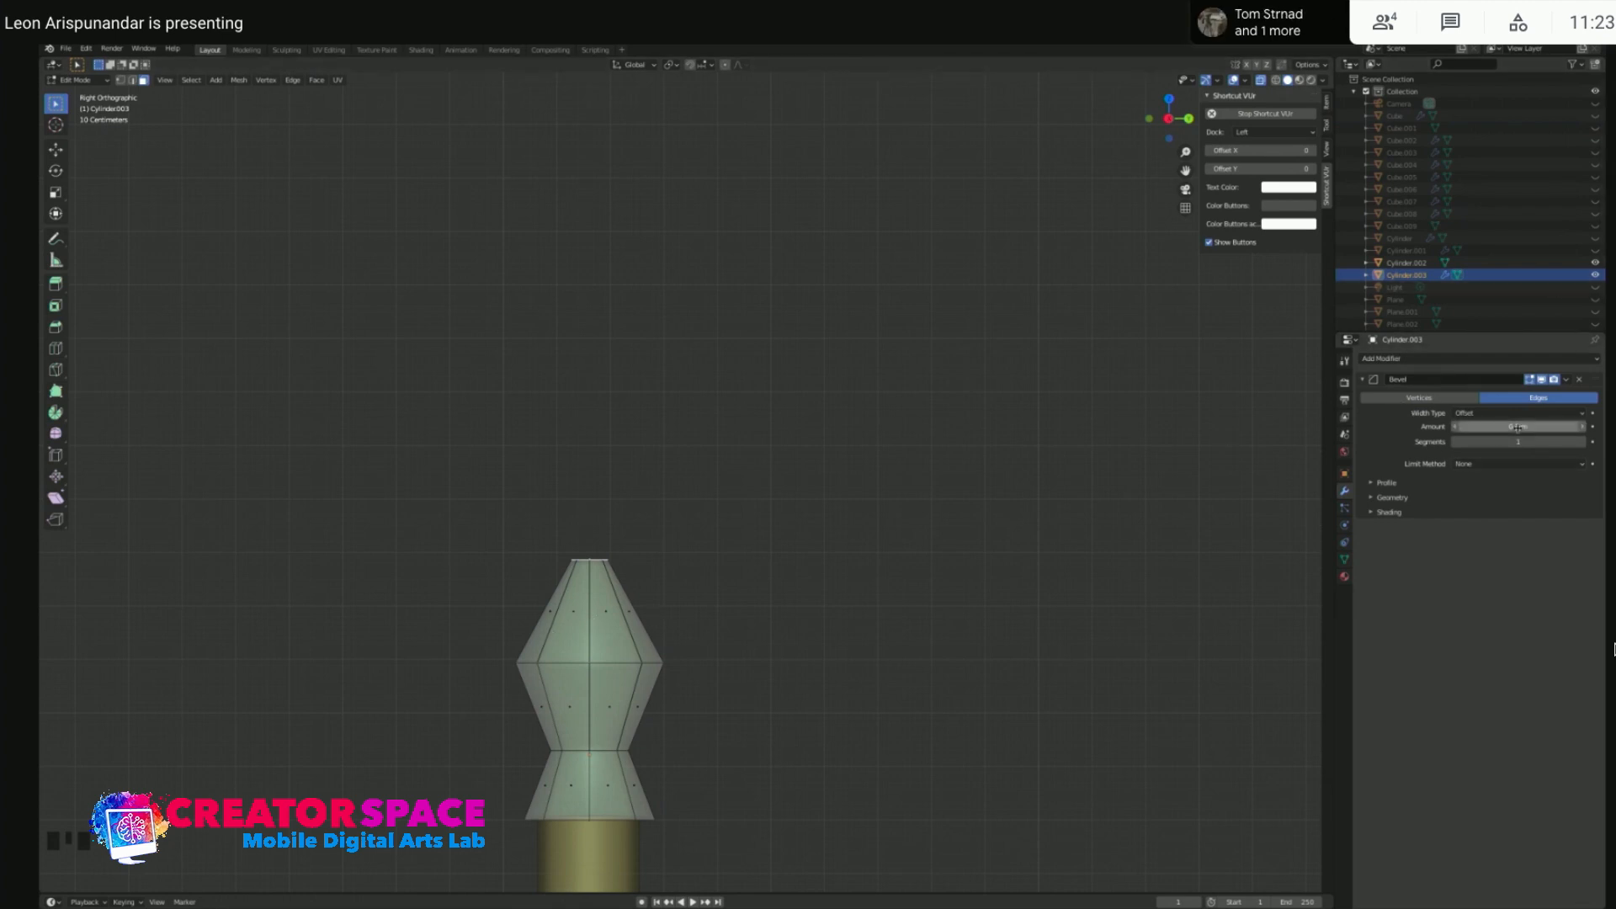
left_click(1386, 483)
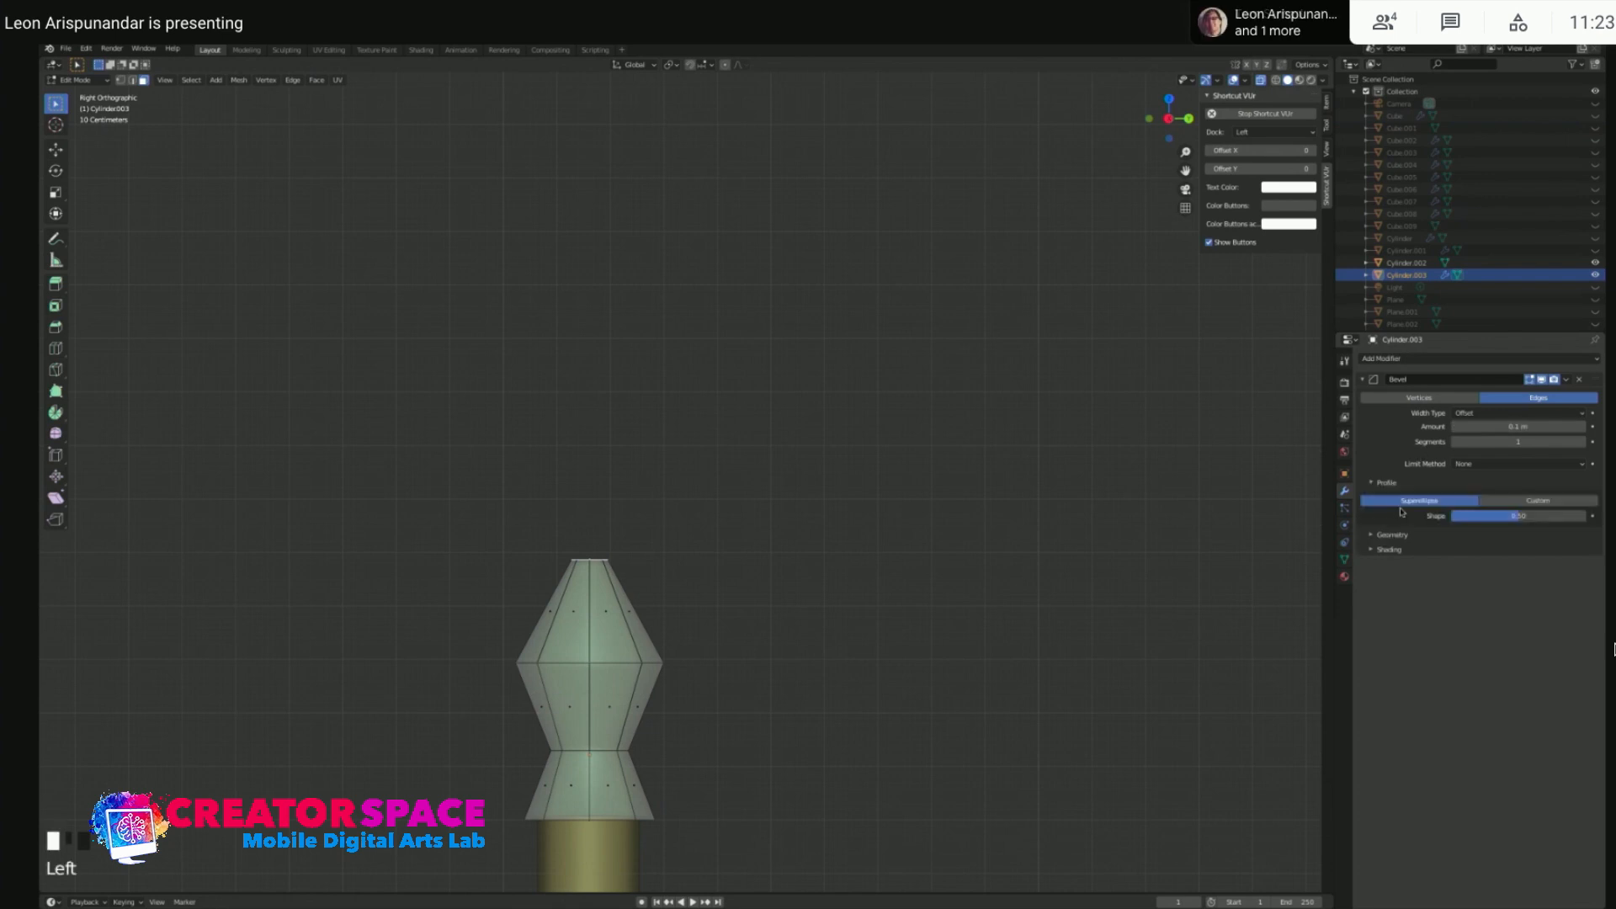
left_click(1386, 483)
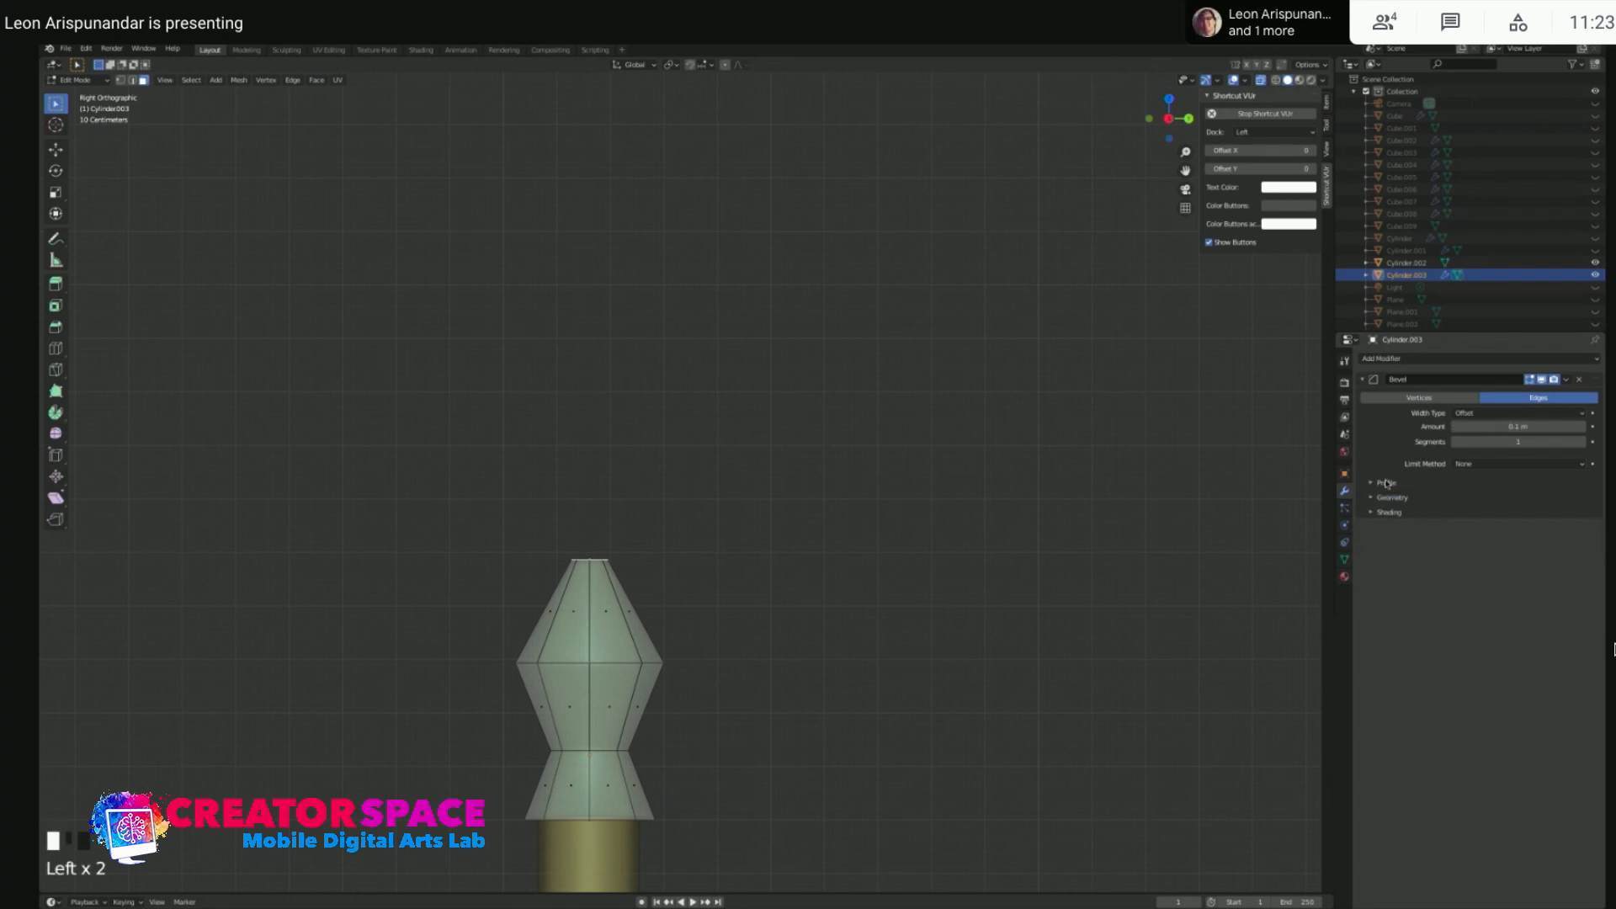
left_click(1582, 381)
key("Tab")
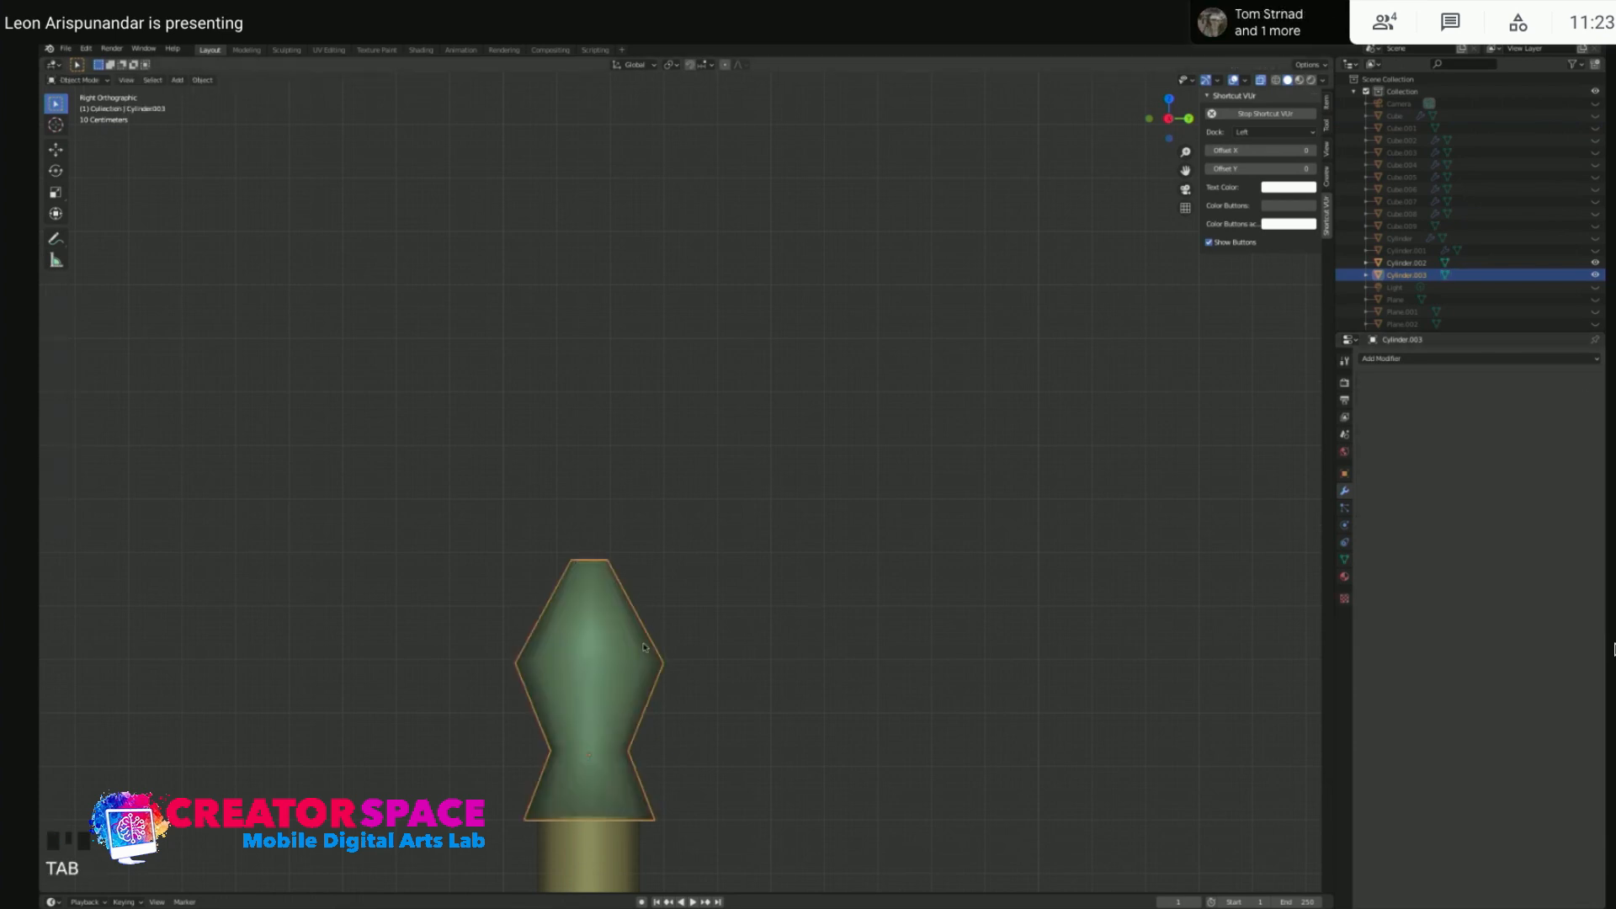
- Add a Subdivision Surface modifier to the pole's tip and cut an edge loop just below its top face
left_click(1452, 358)
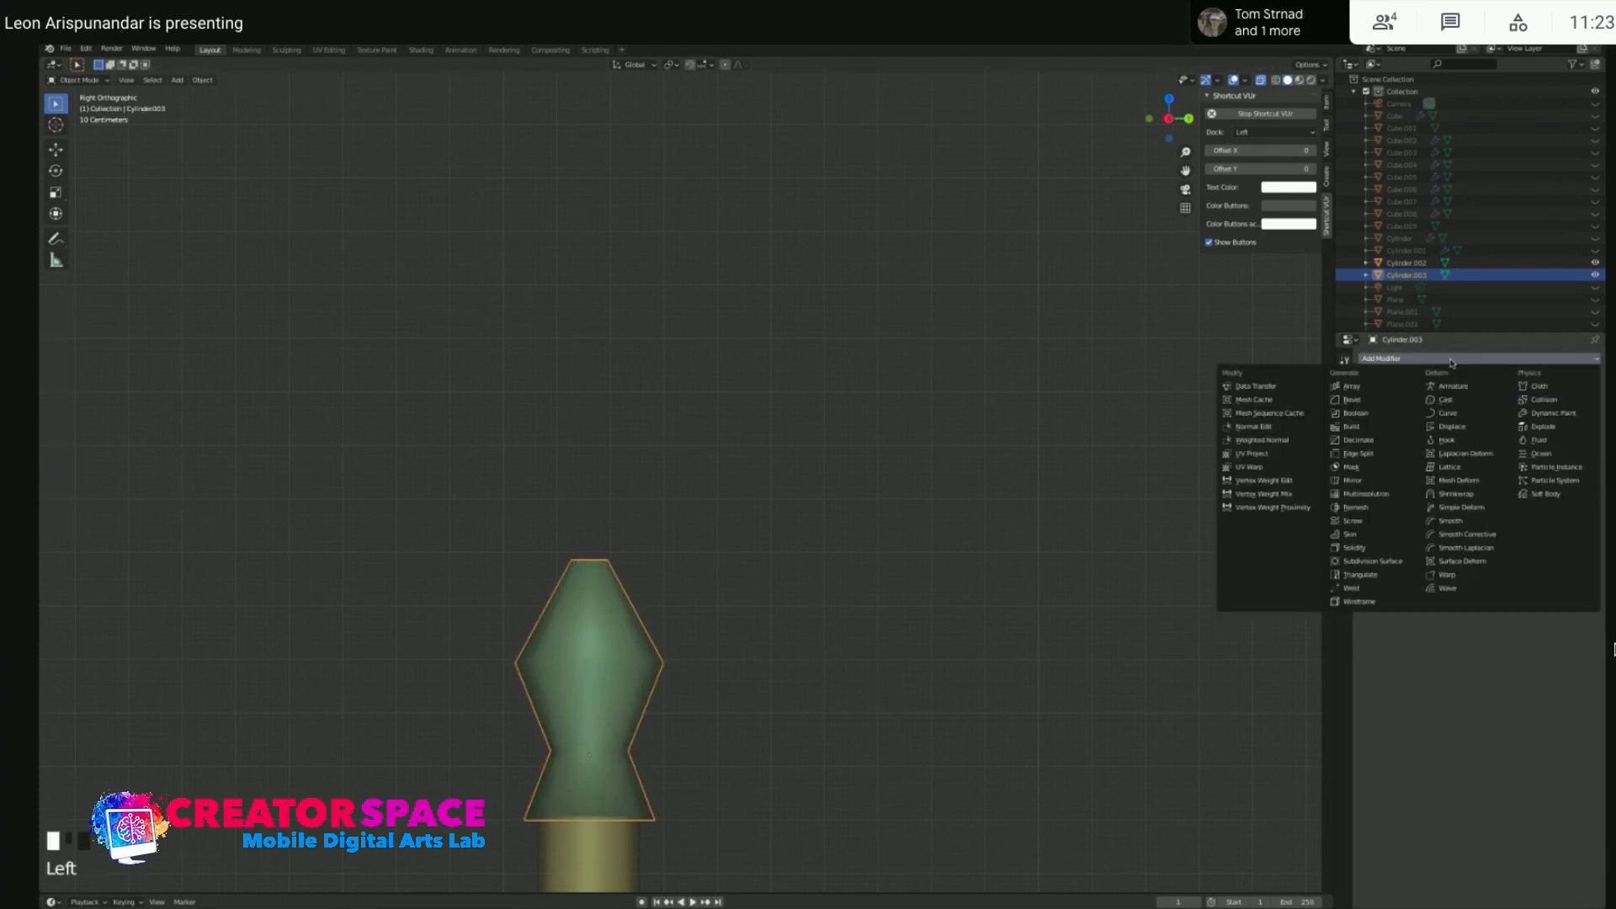
left_click(1371, 562)
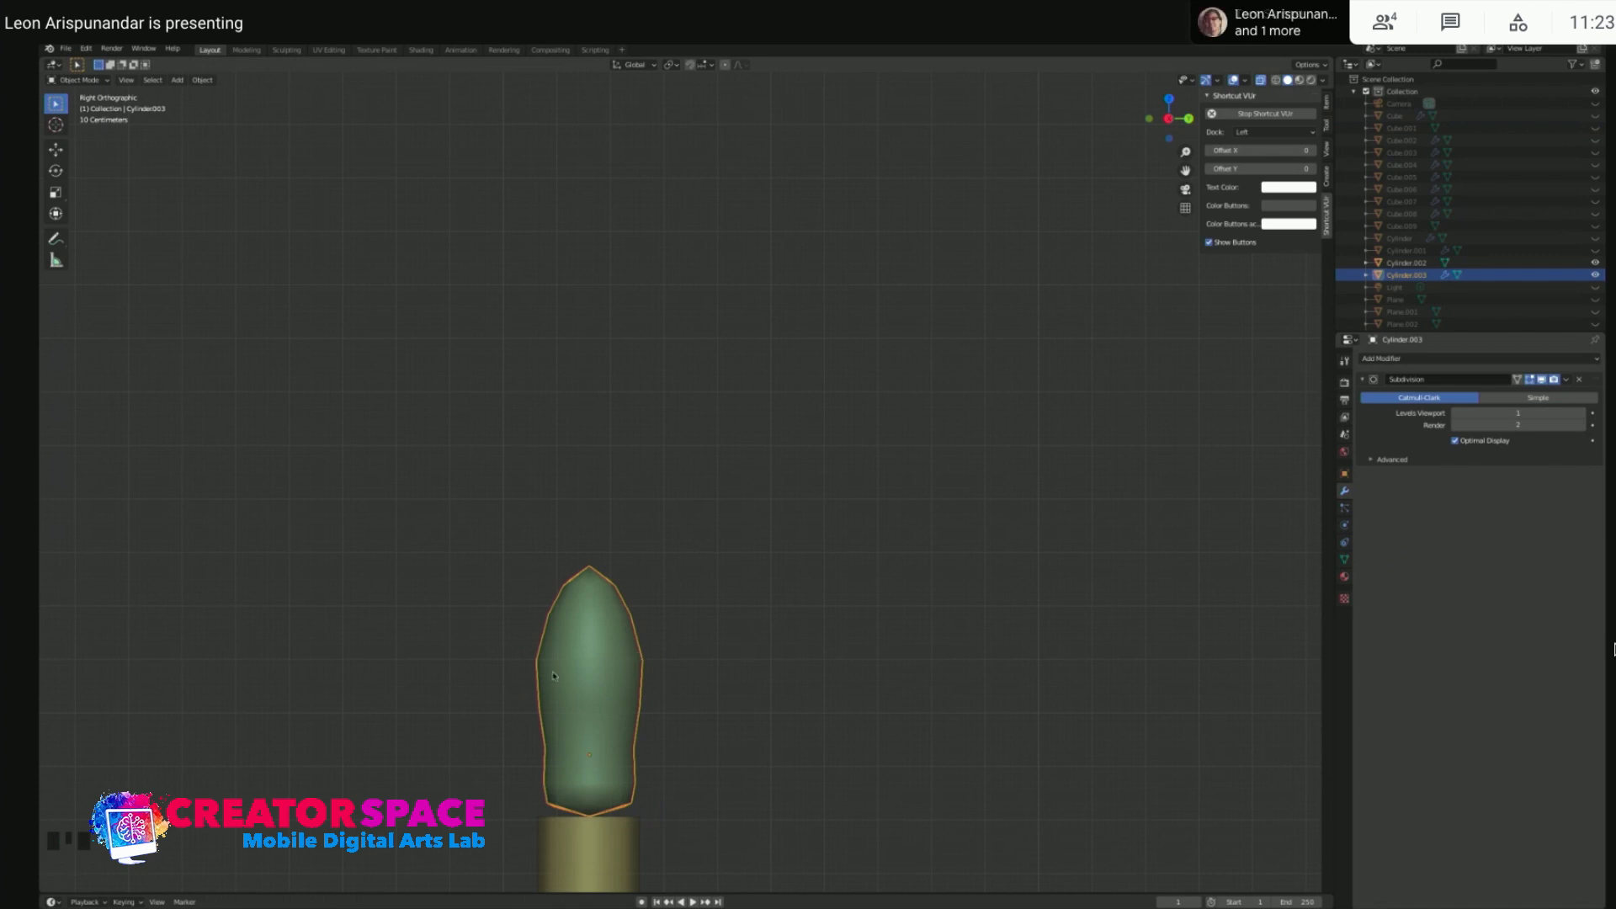
key("Tab")
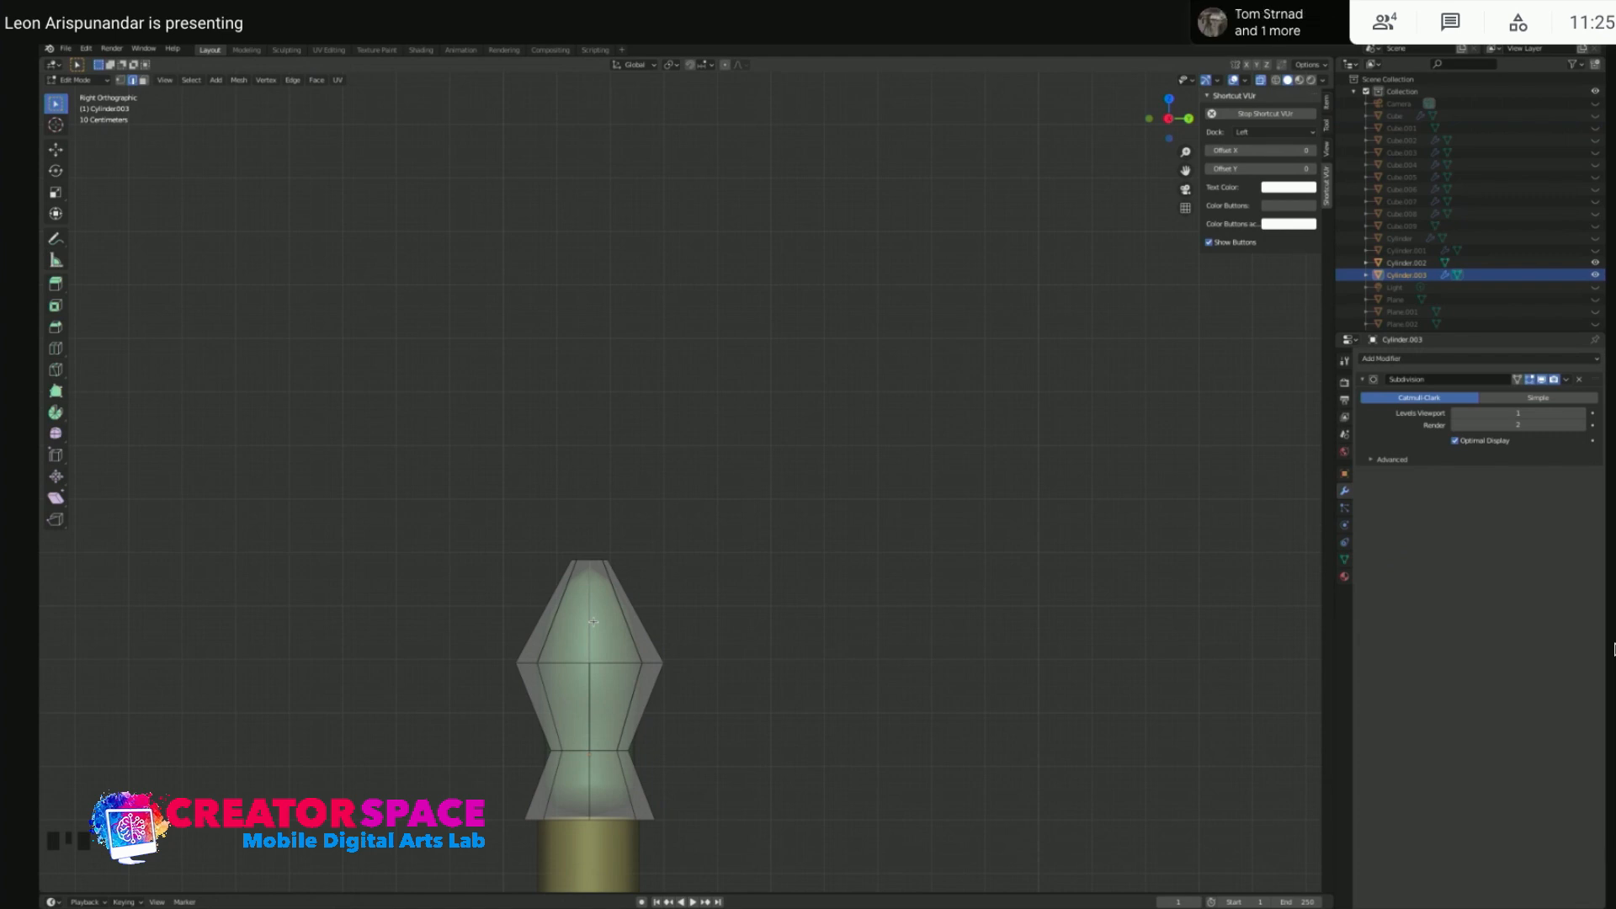
key("ctrl+r")
left_click(595, 621)
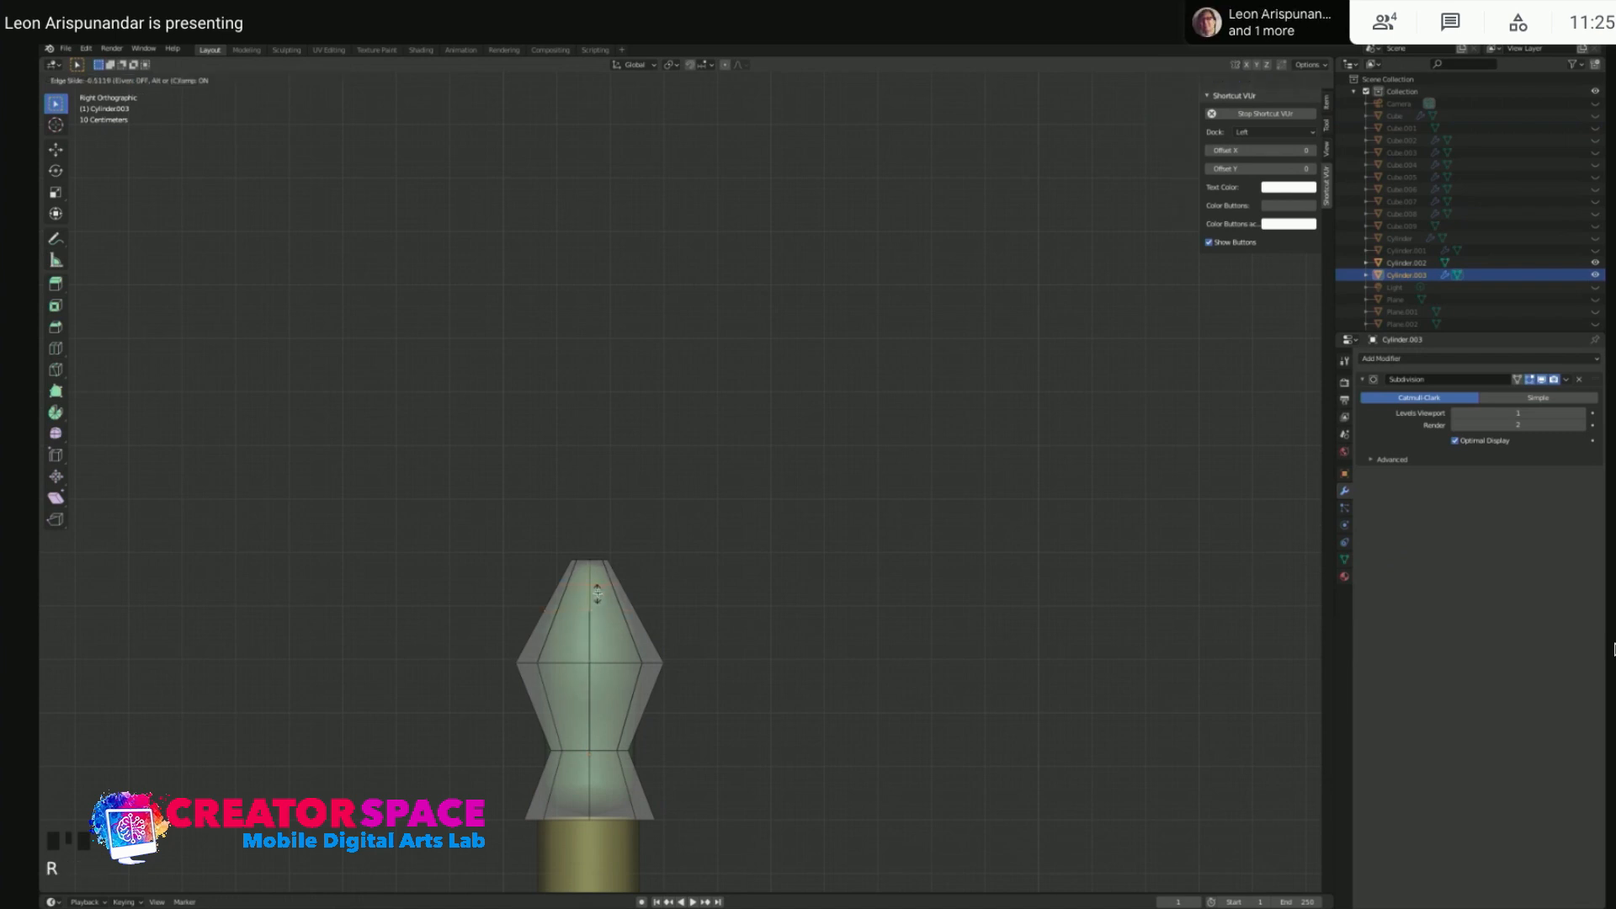
left_click(598, 585)
- Cut two supporting edge loops on the tip, one just above and one just below its widest ring
key("ctrl+r")
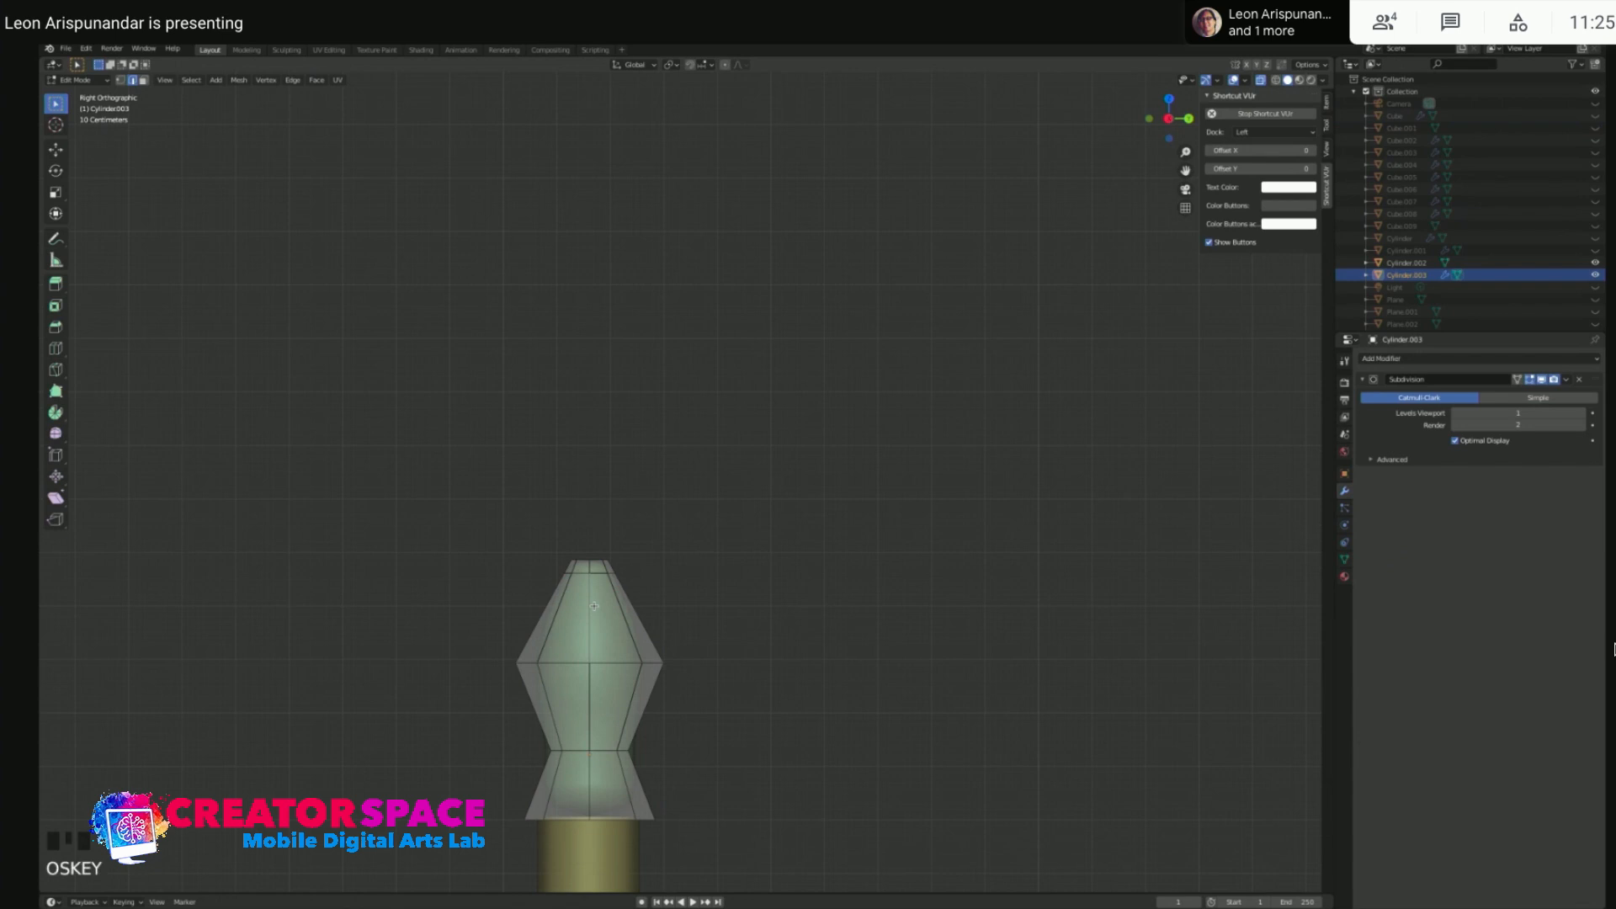
left_click(593, 623)
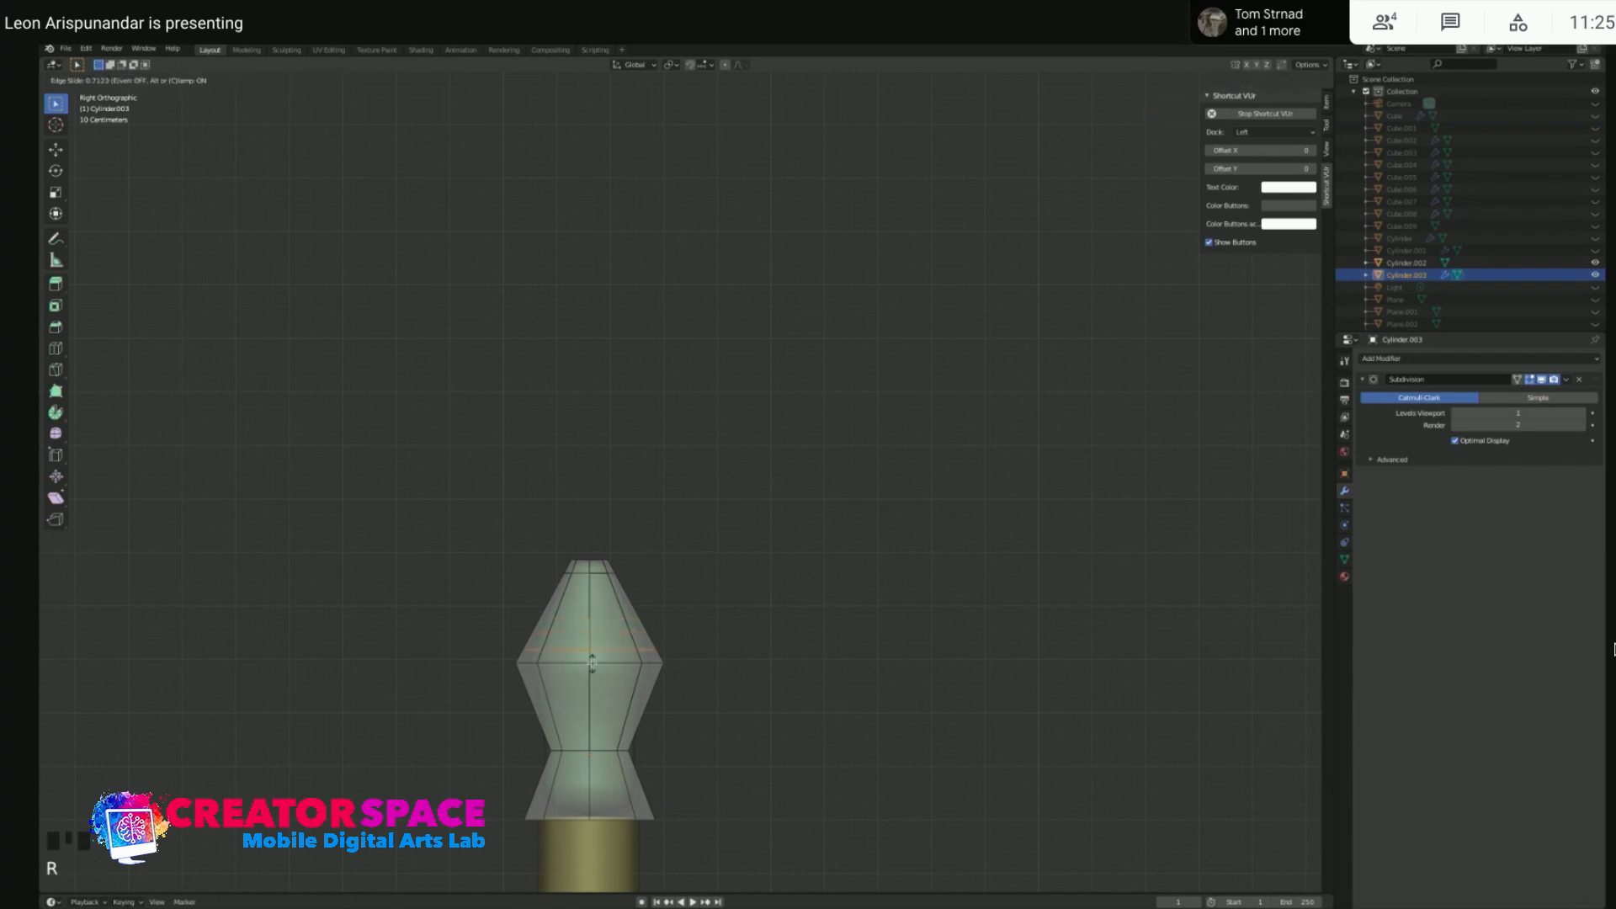
left_click(591, 663)
left_click(591, 667)
key("ctrl+r")
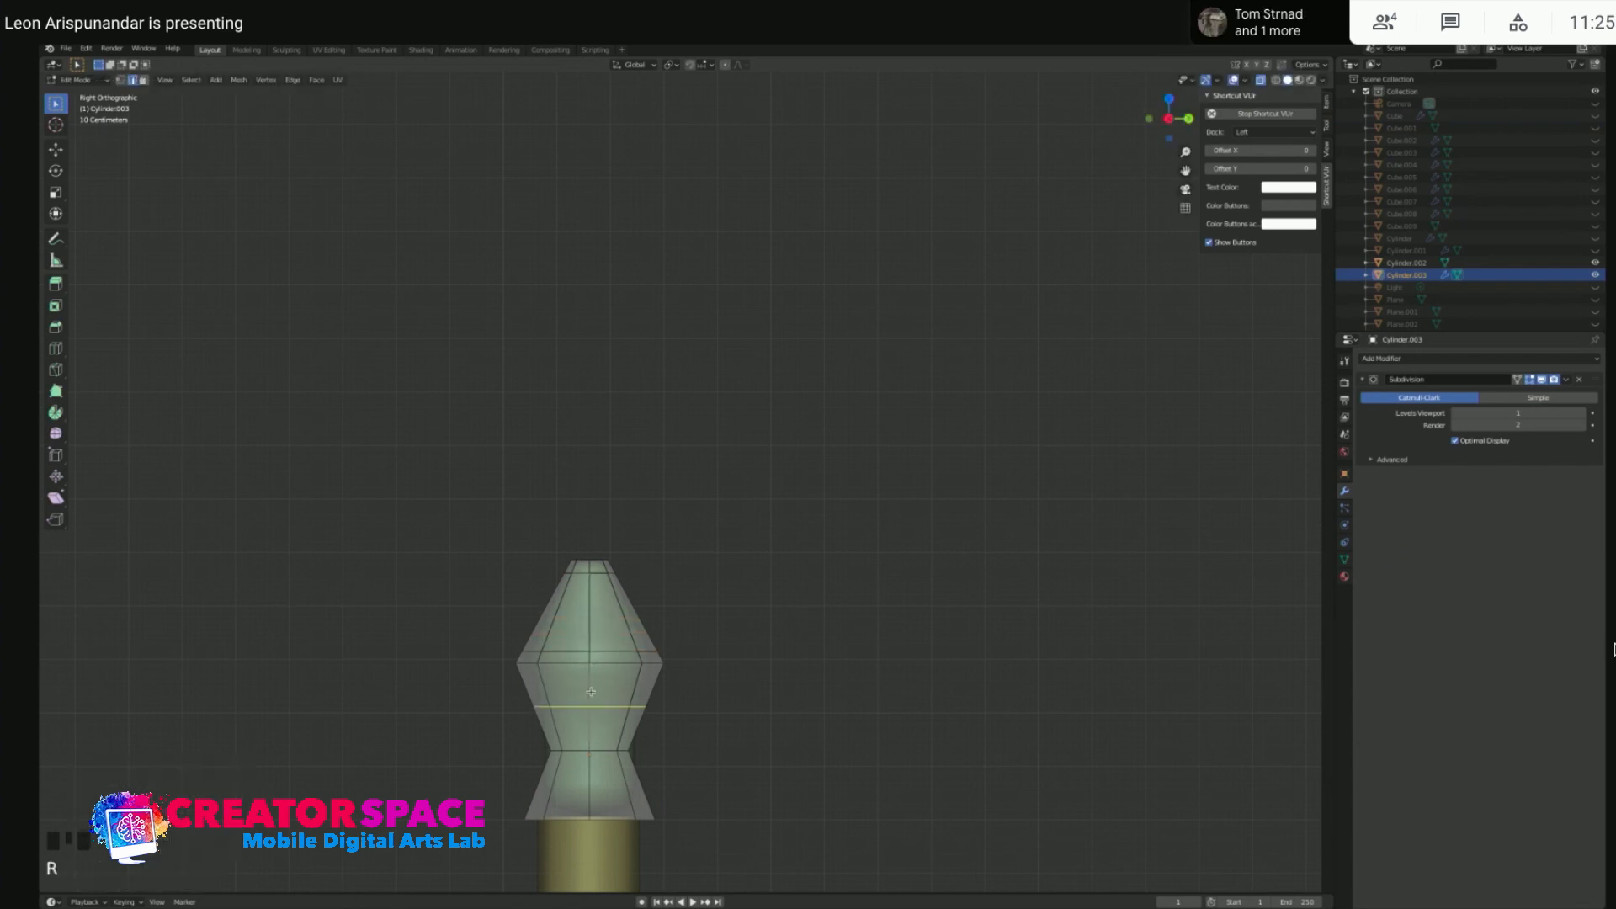
left_click(591, 690)
left_click(590, 686)
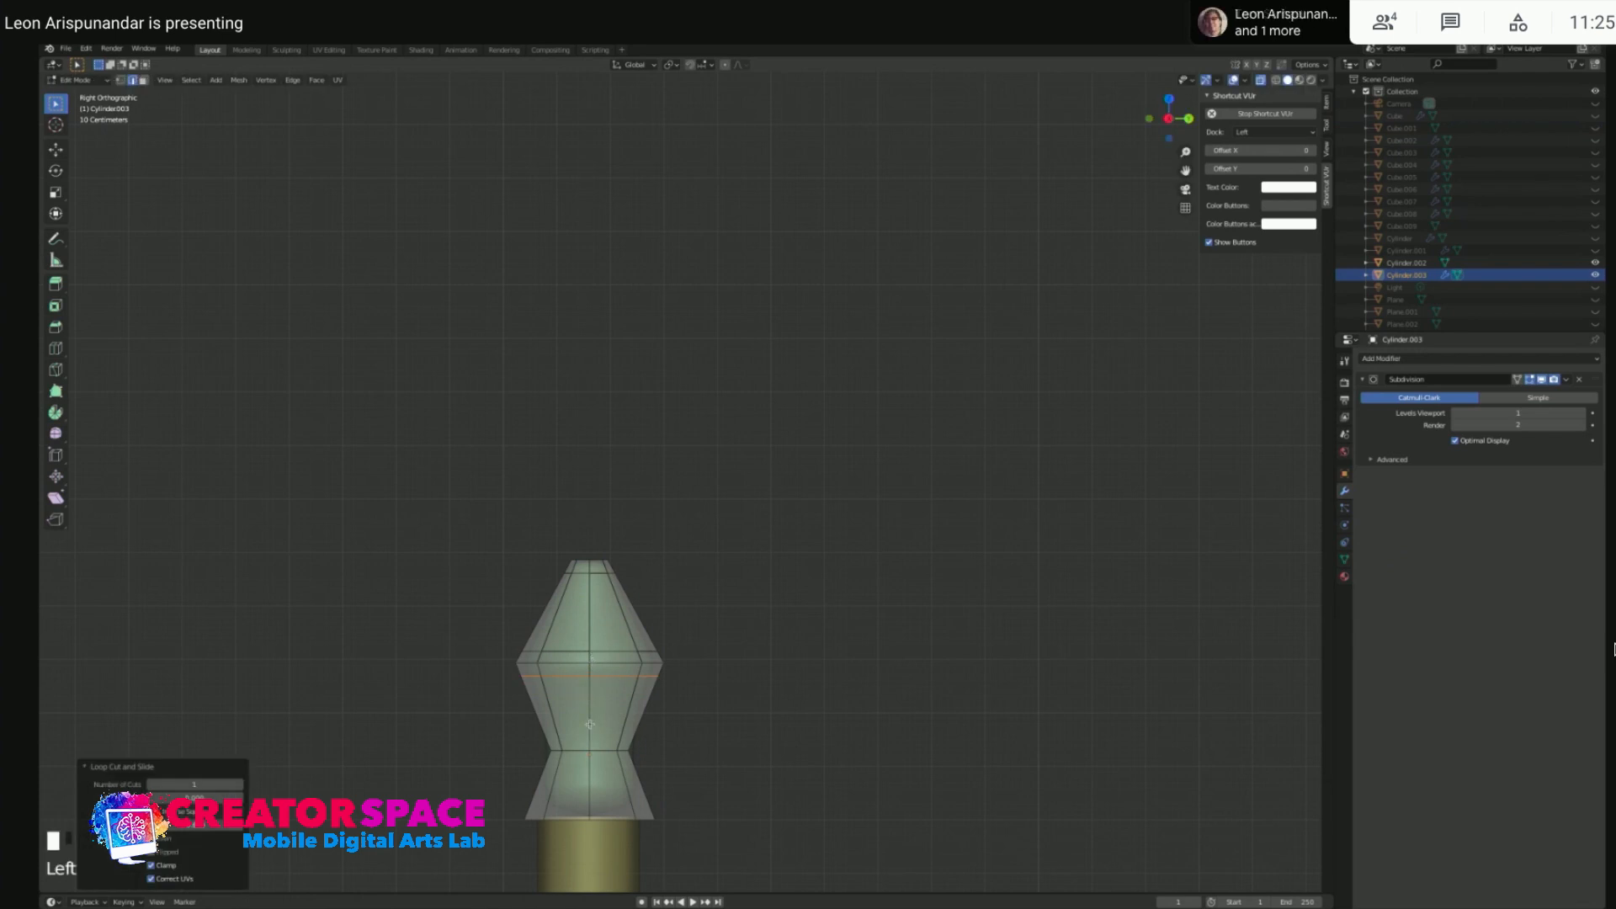
- Cut an edge loop just above the tip's narrow waist and another close to its base
key("super")
key("ctrl+r")
left_click(589, 723)
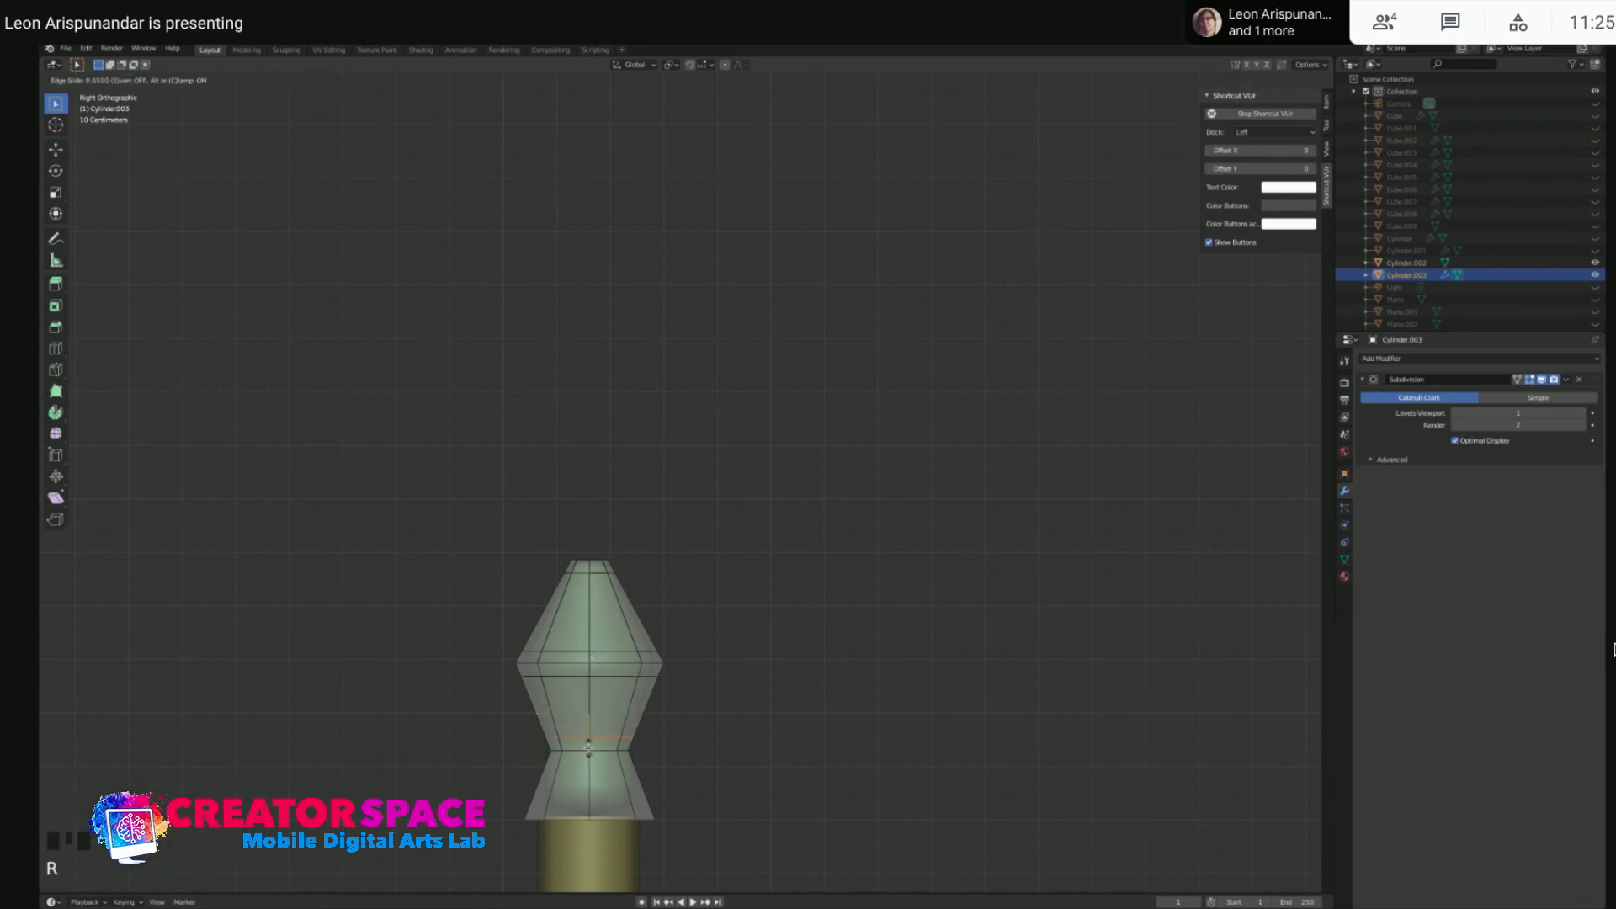
left_click(587, 764)
key("ctrl+r")
left_click(591, 779)
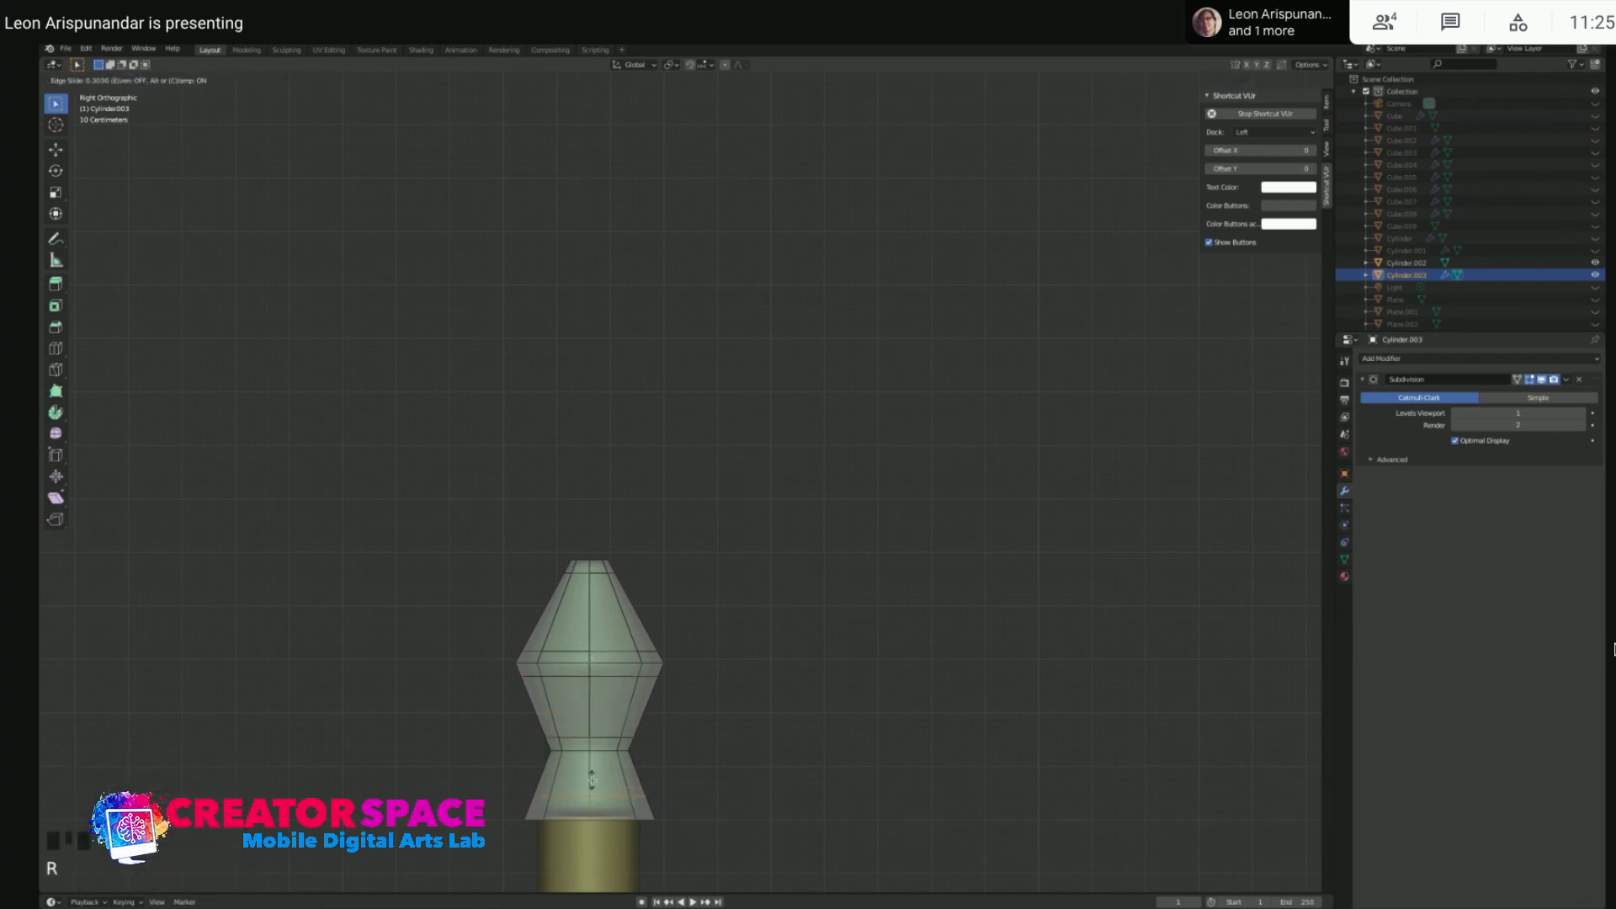
left_click(589, 810)
left_click(590, 815)
key("super")
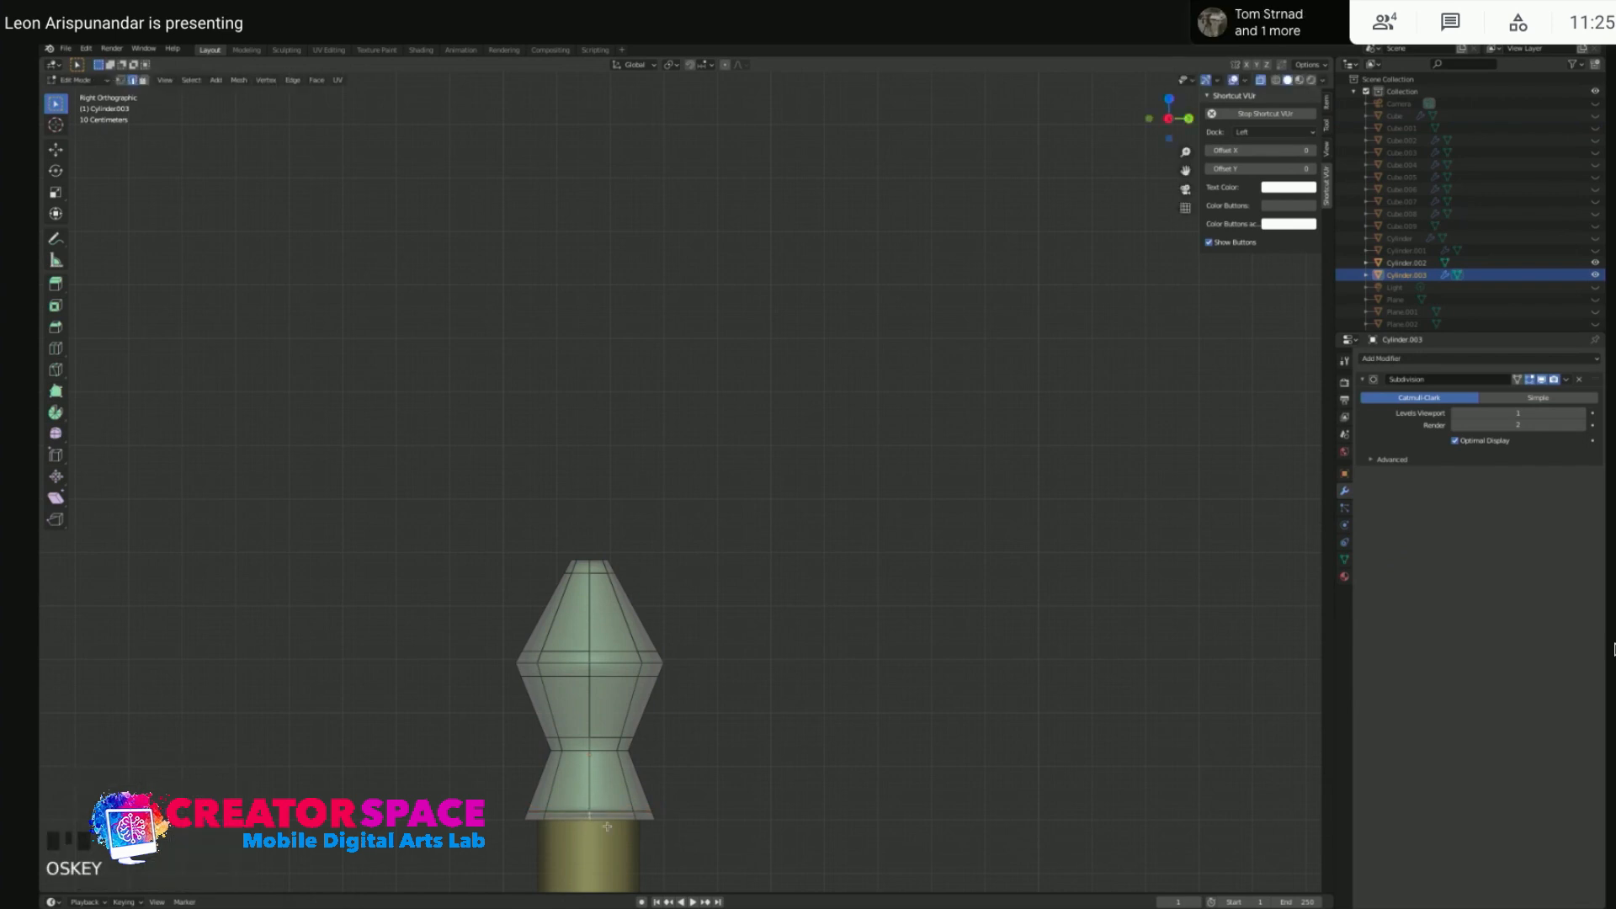
- Cut one more edge loop tight against the tip's bottom edge and another just below the narrow waist
key("ctrl+r")
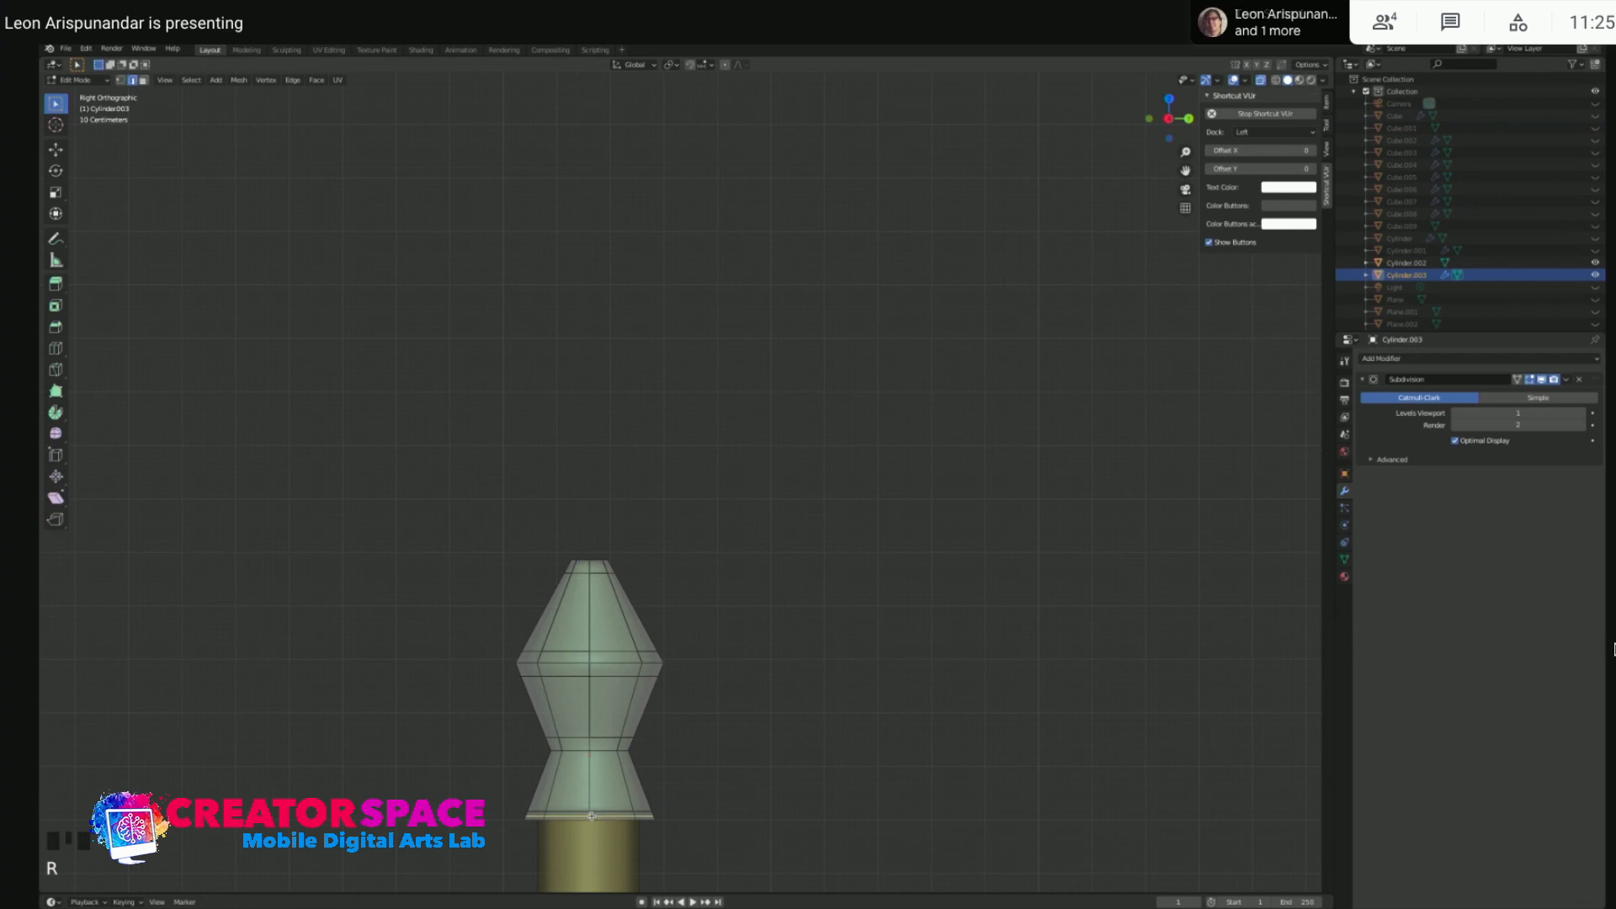
left_click(592, 814)
left_click(592, 814)
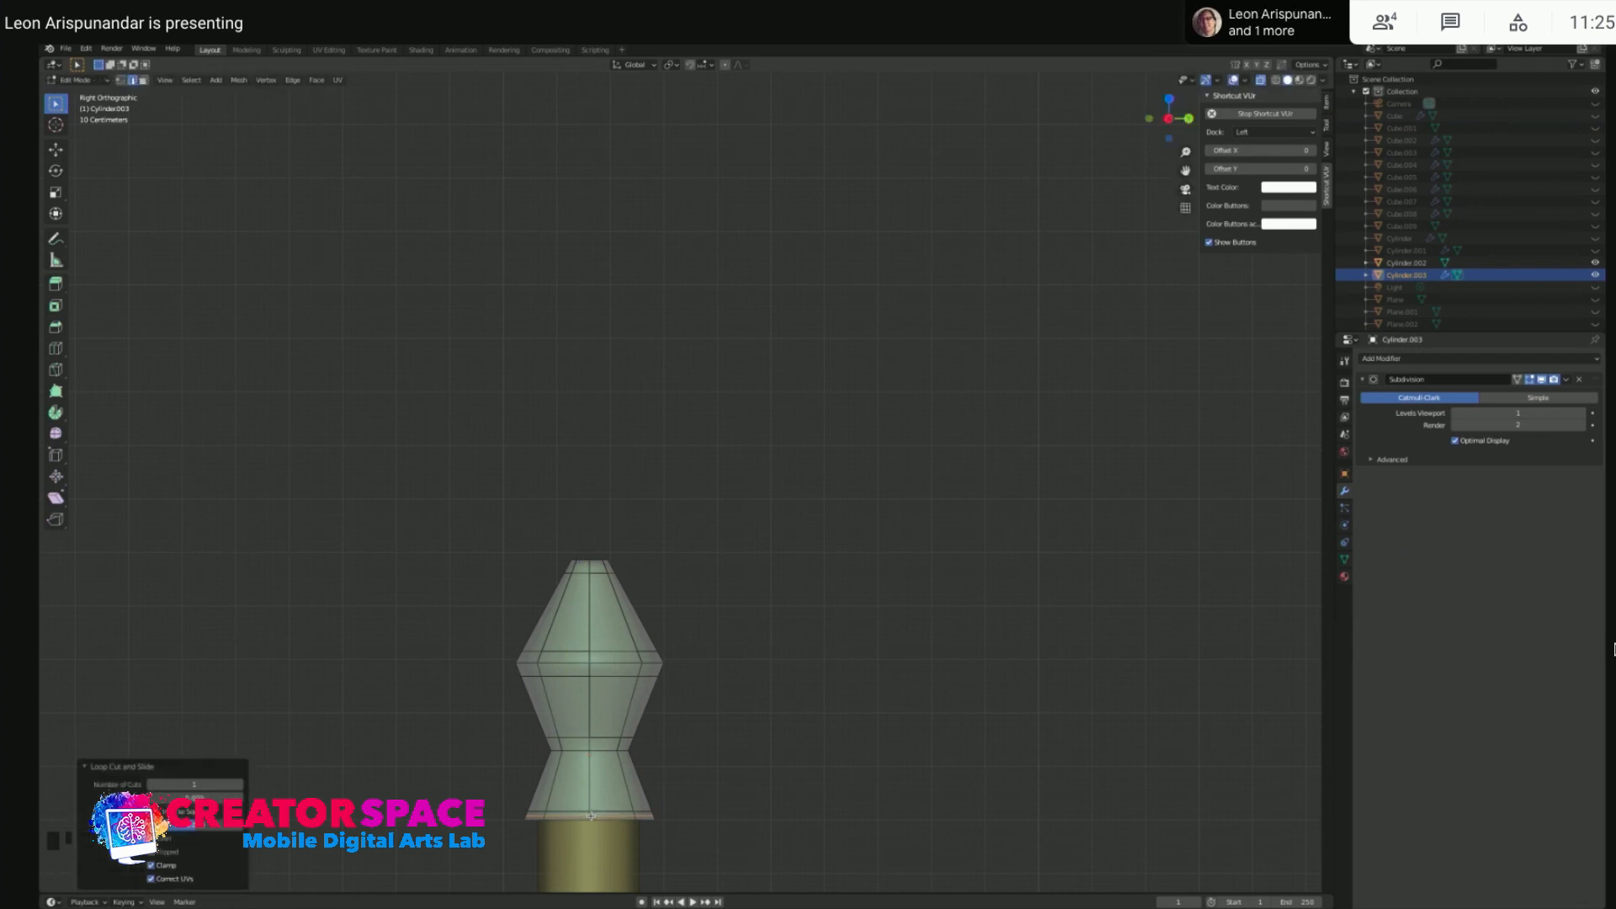
left_click(590, 776)
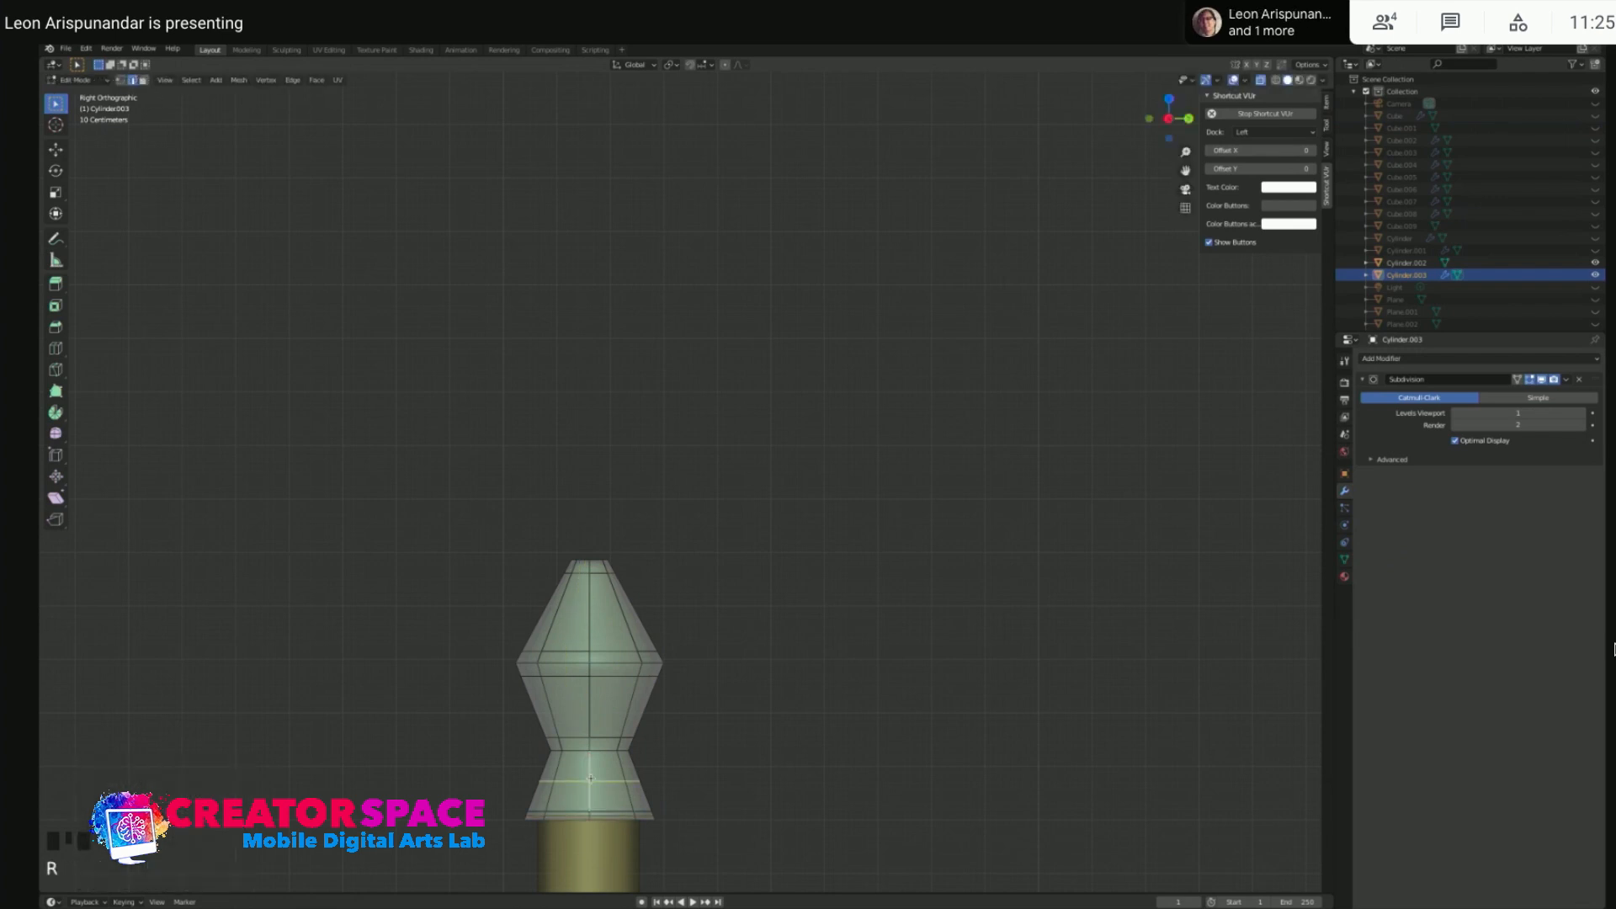
key("ctrl+r")
left_click(589, 779)
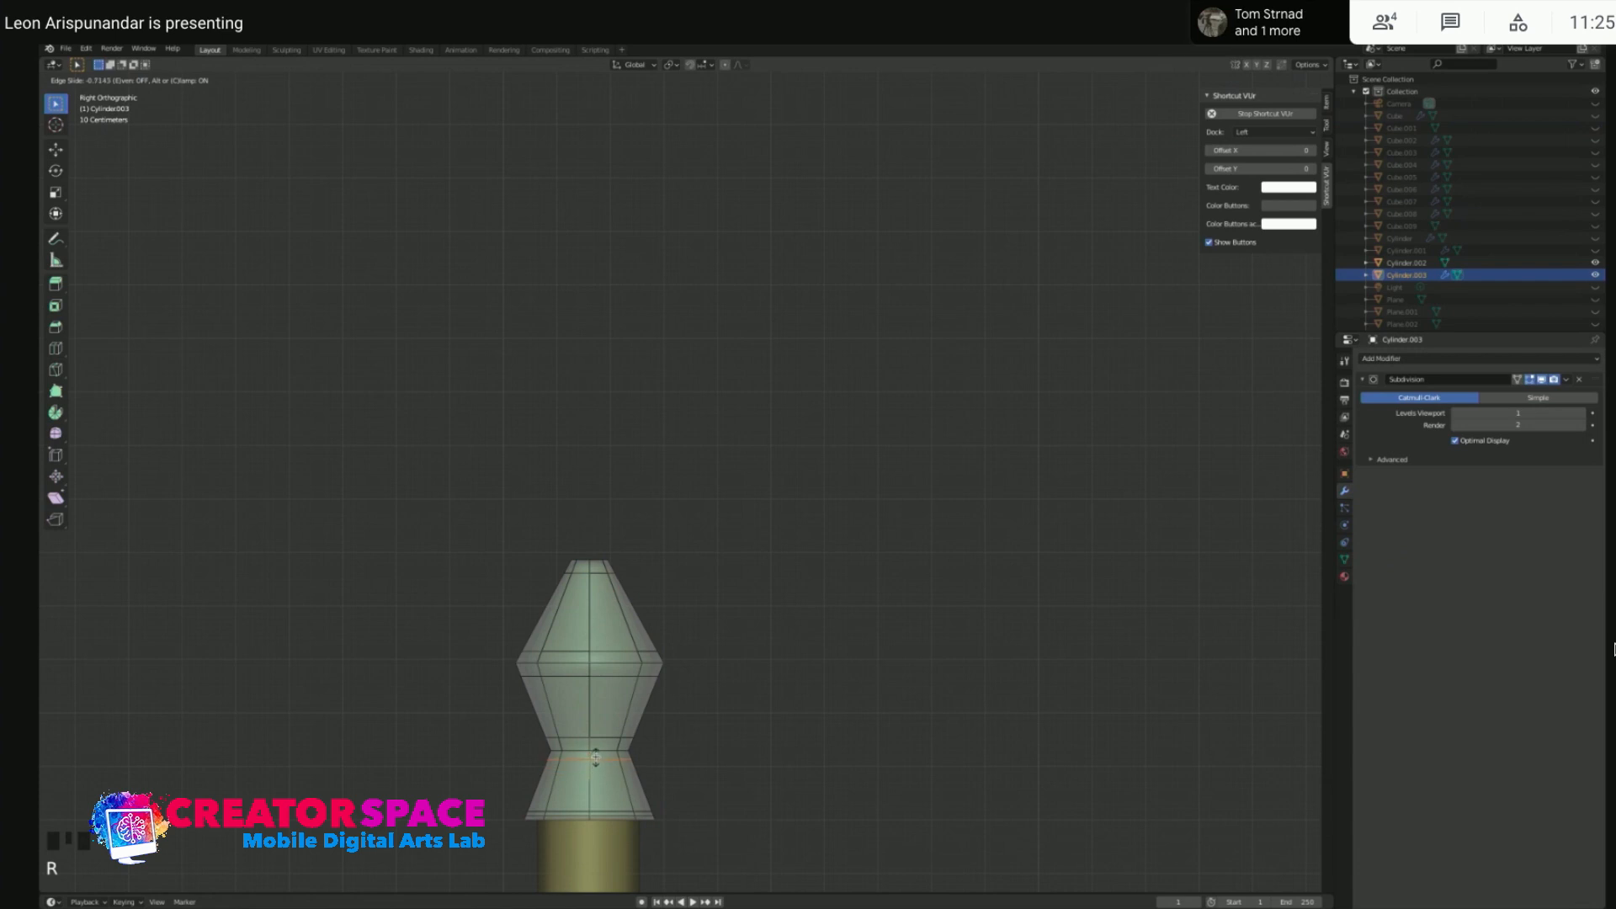
left_click(595, 758)
- Check the smoothed tip in object mode, cut another edge loop near its top rim, and leave edit mode
key("Tab")
scroll(800, 741, "down", 1)
left_click(597, 567)
key("Tab")
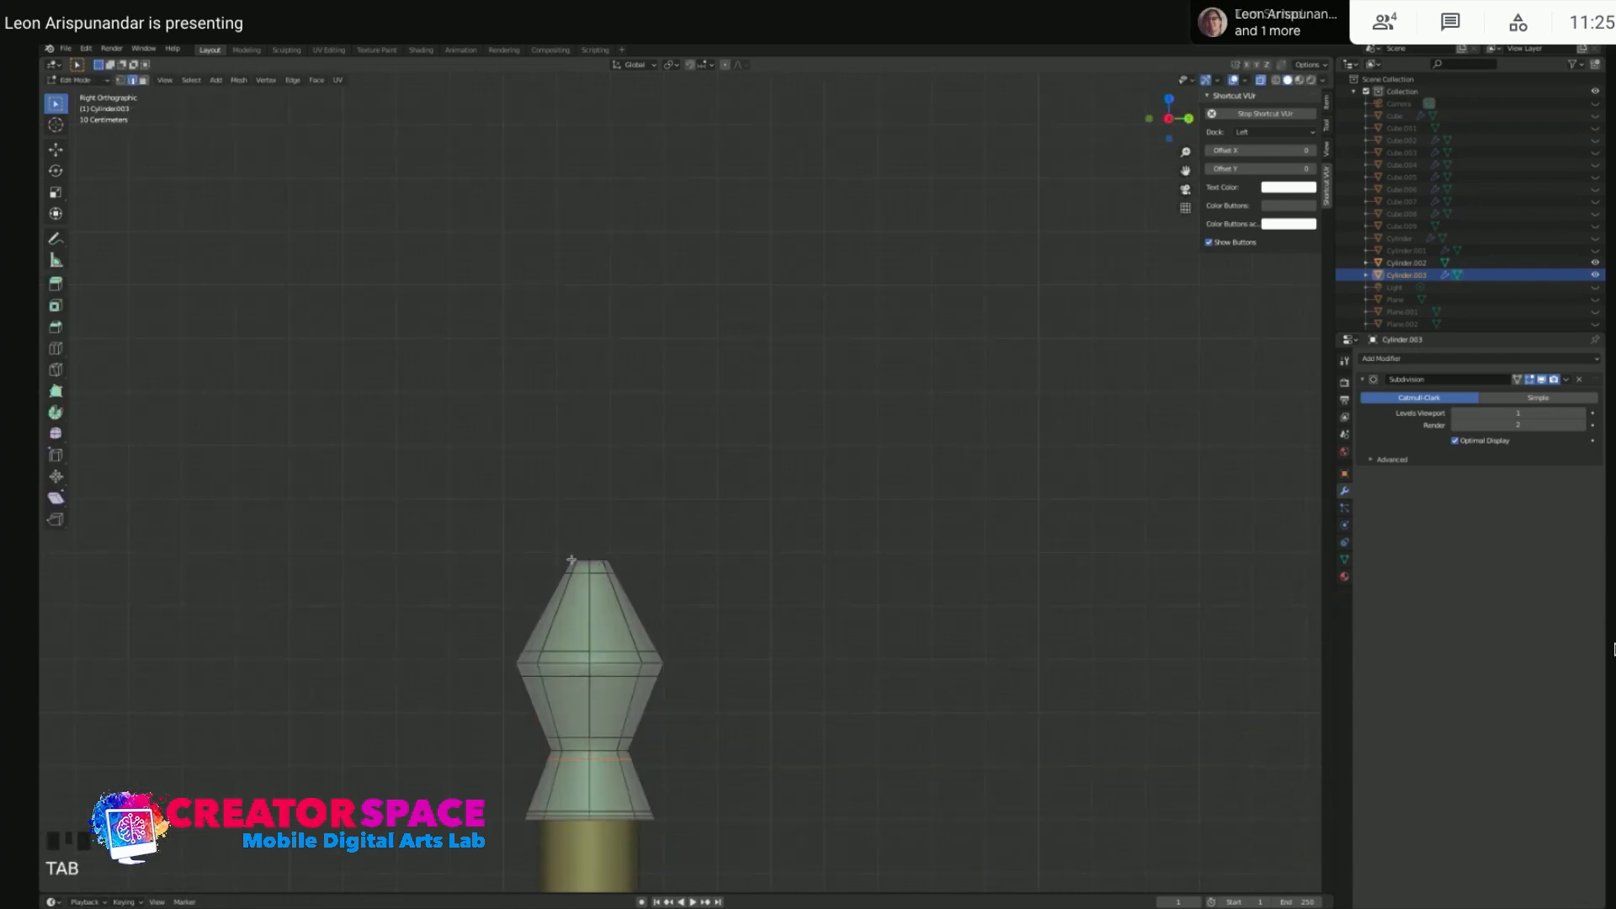
scroll(570, 559, "up", 3)
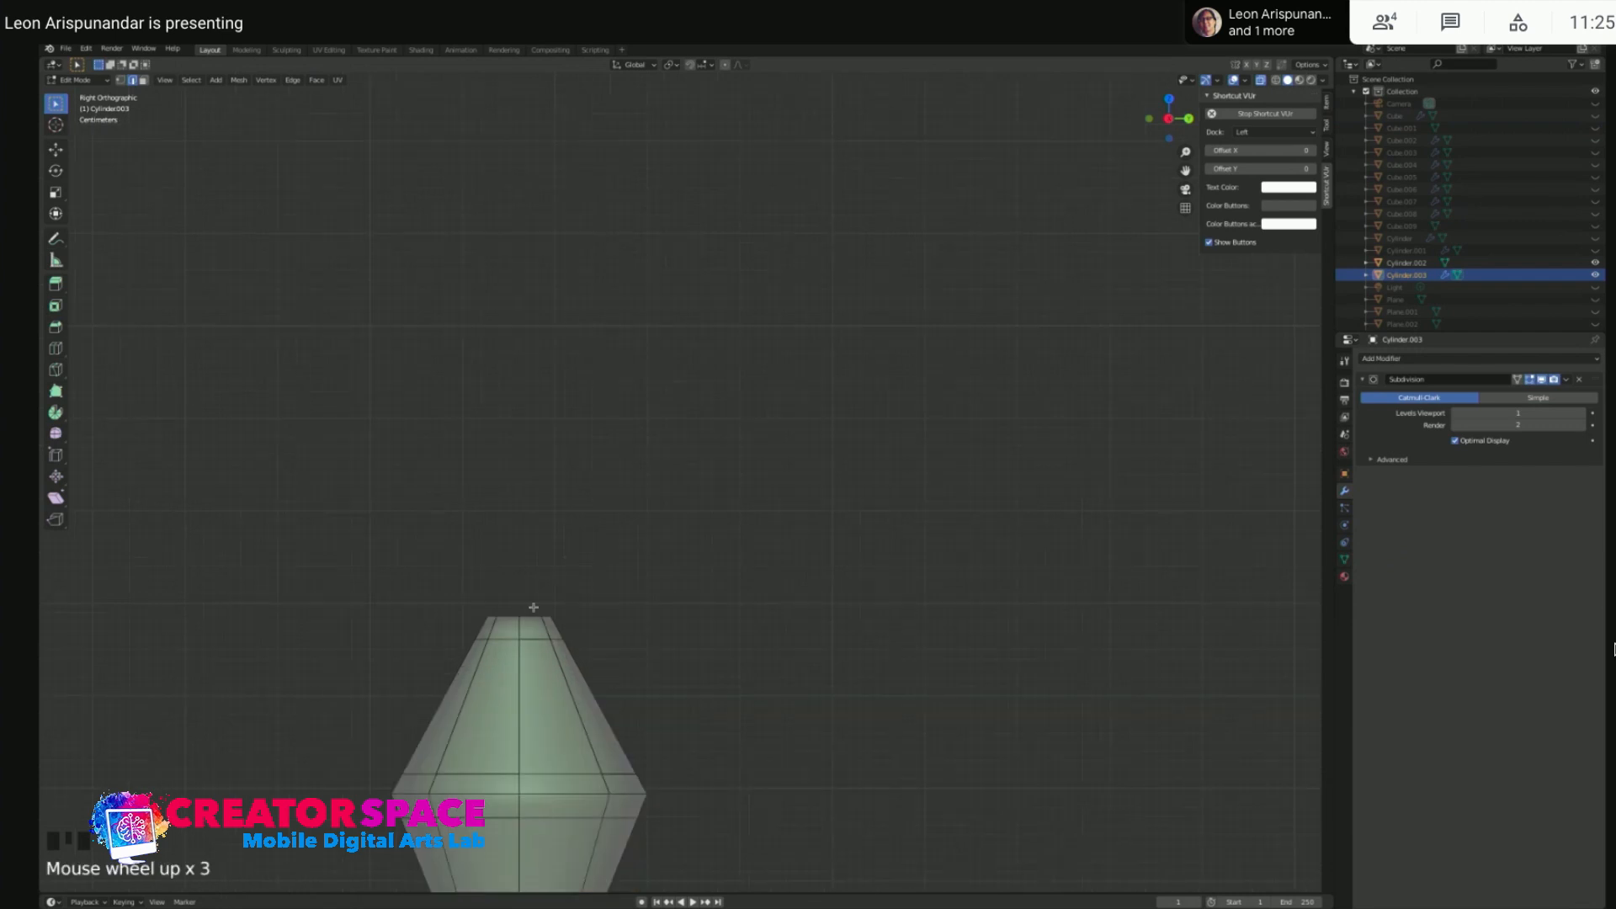
left_click(495, 626)
key("super+r")
left_click(520, 630)
left_click(520, 630)
key("Tab")
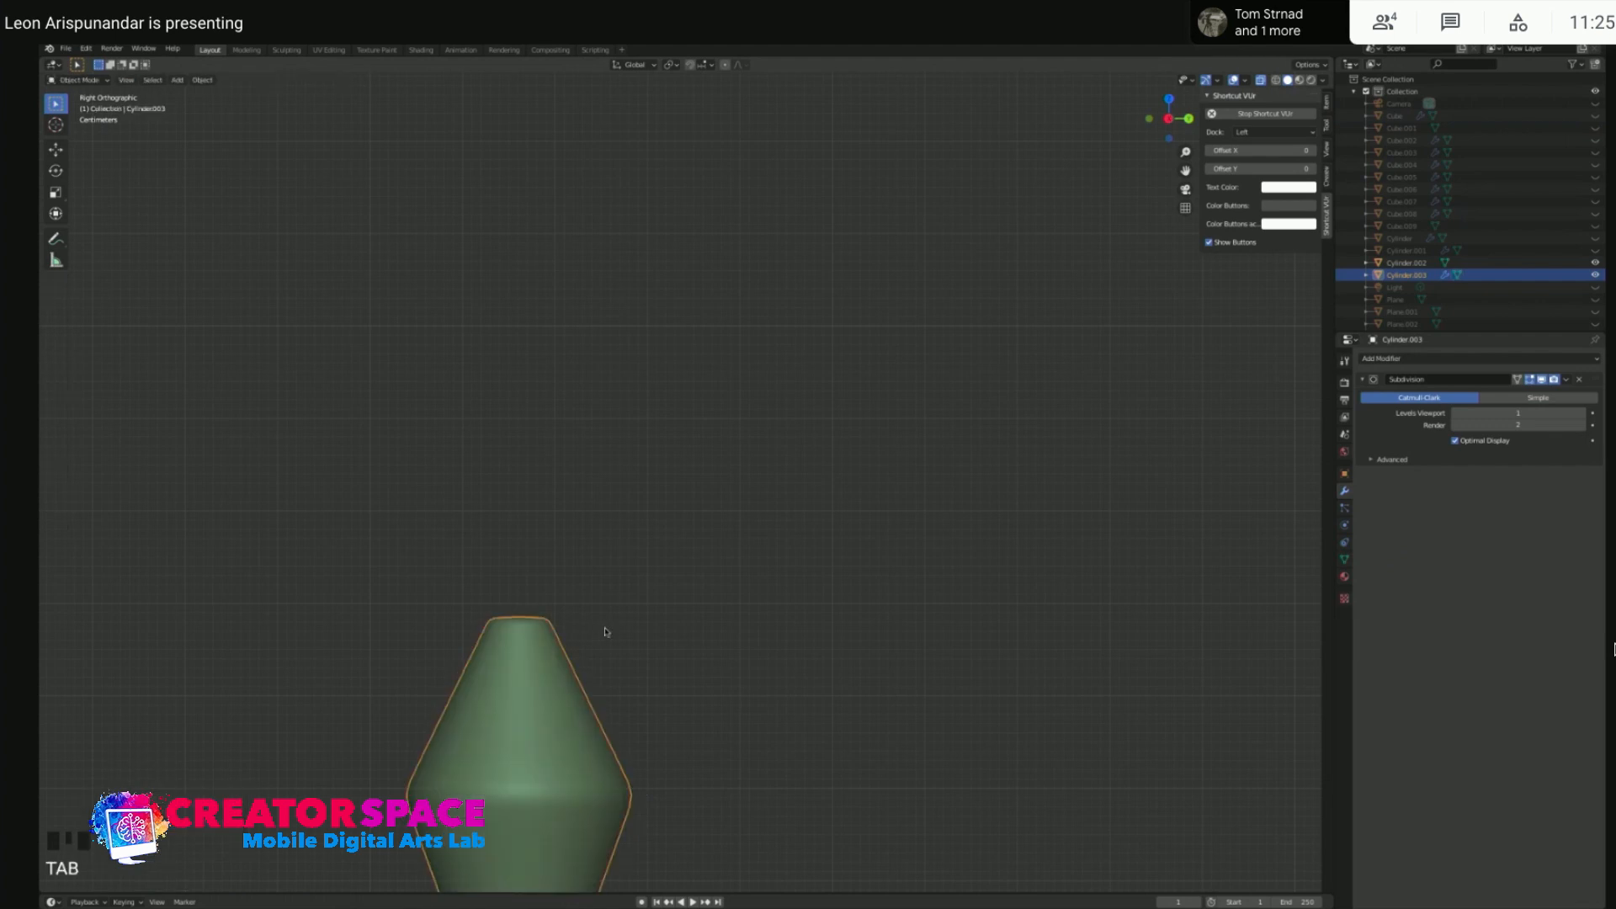
- Scale the whole tip to about 1.234 and raise it slightly along Z to sit on the pole
scroll(642, 703, "down", 9)
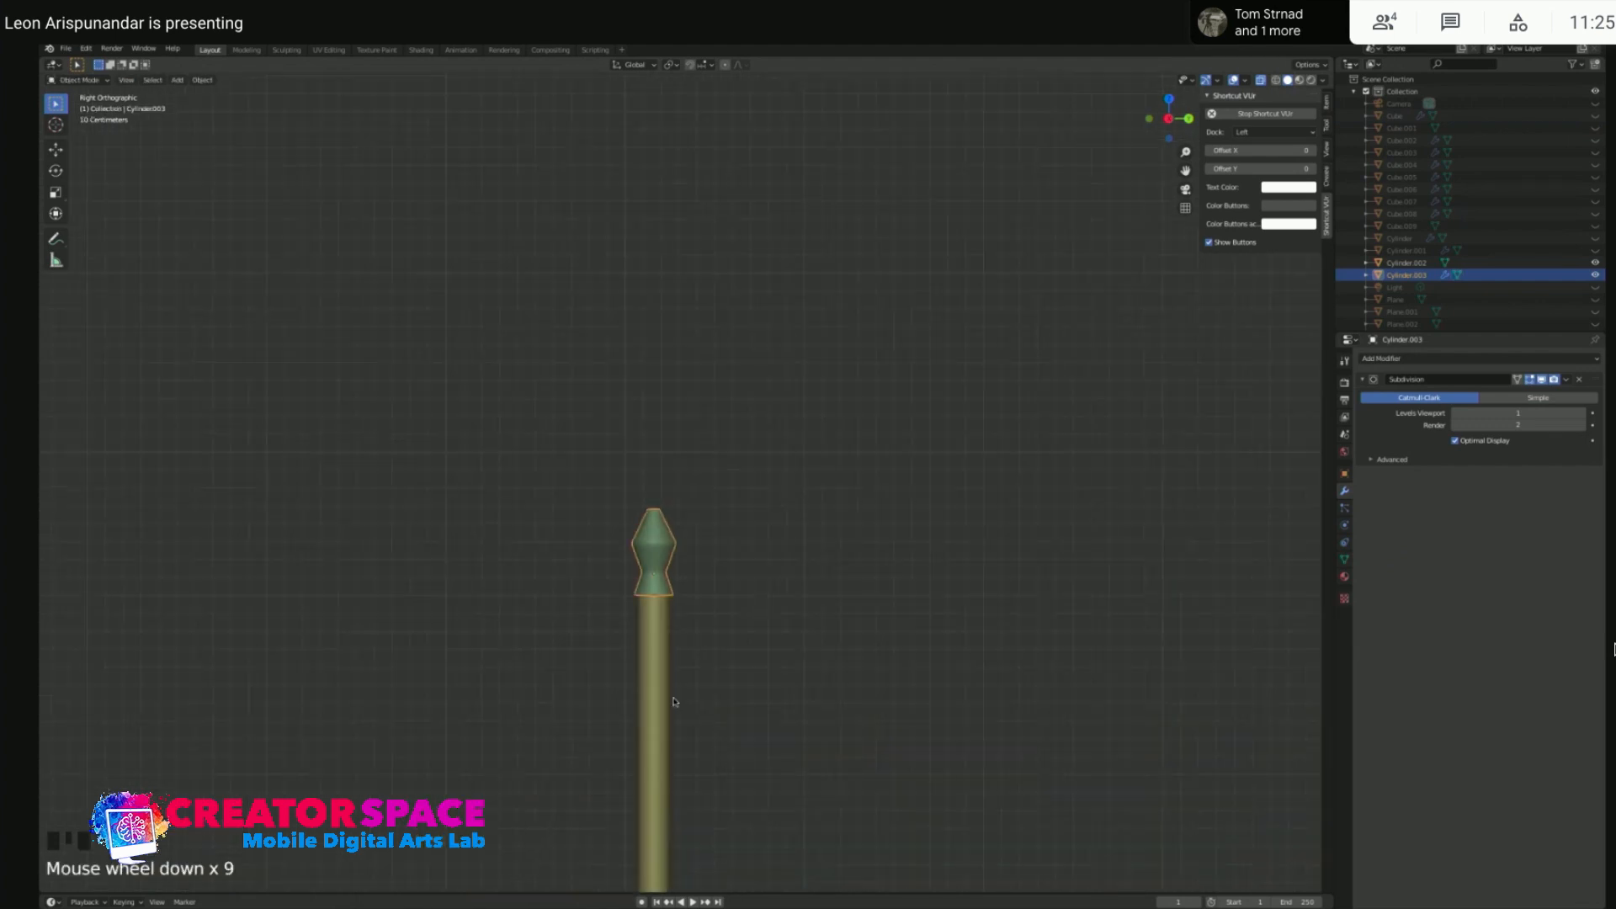
key("Tab")
key("Tab")
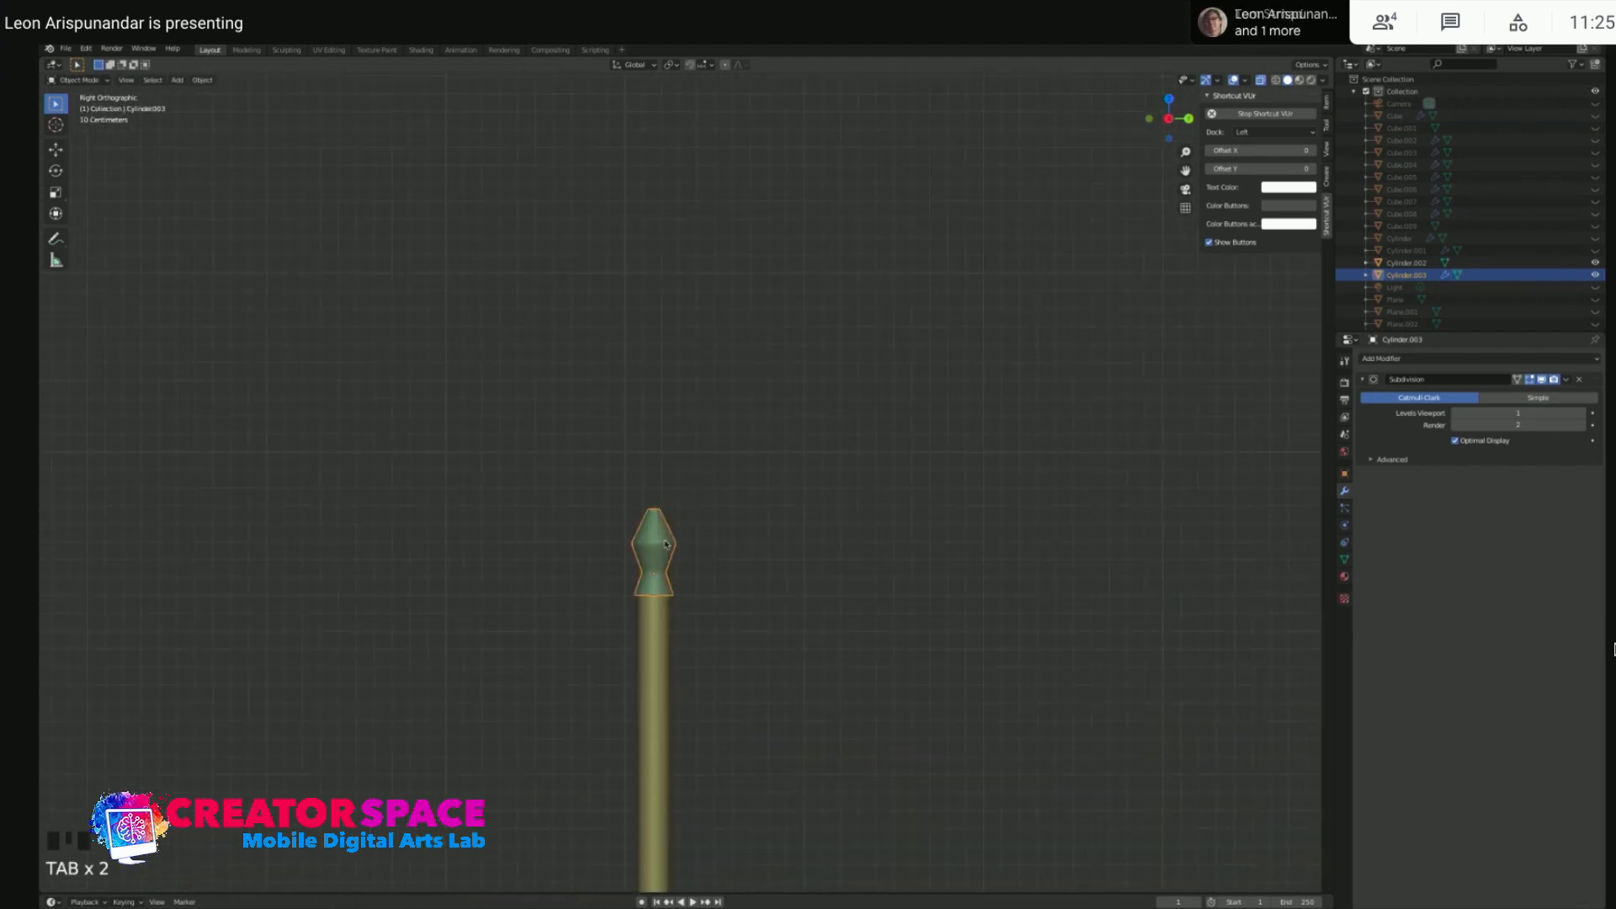
key("s")
left_click(673, 539)
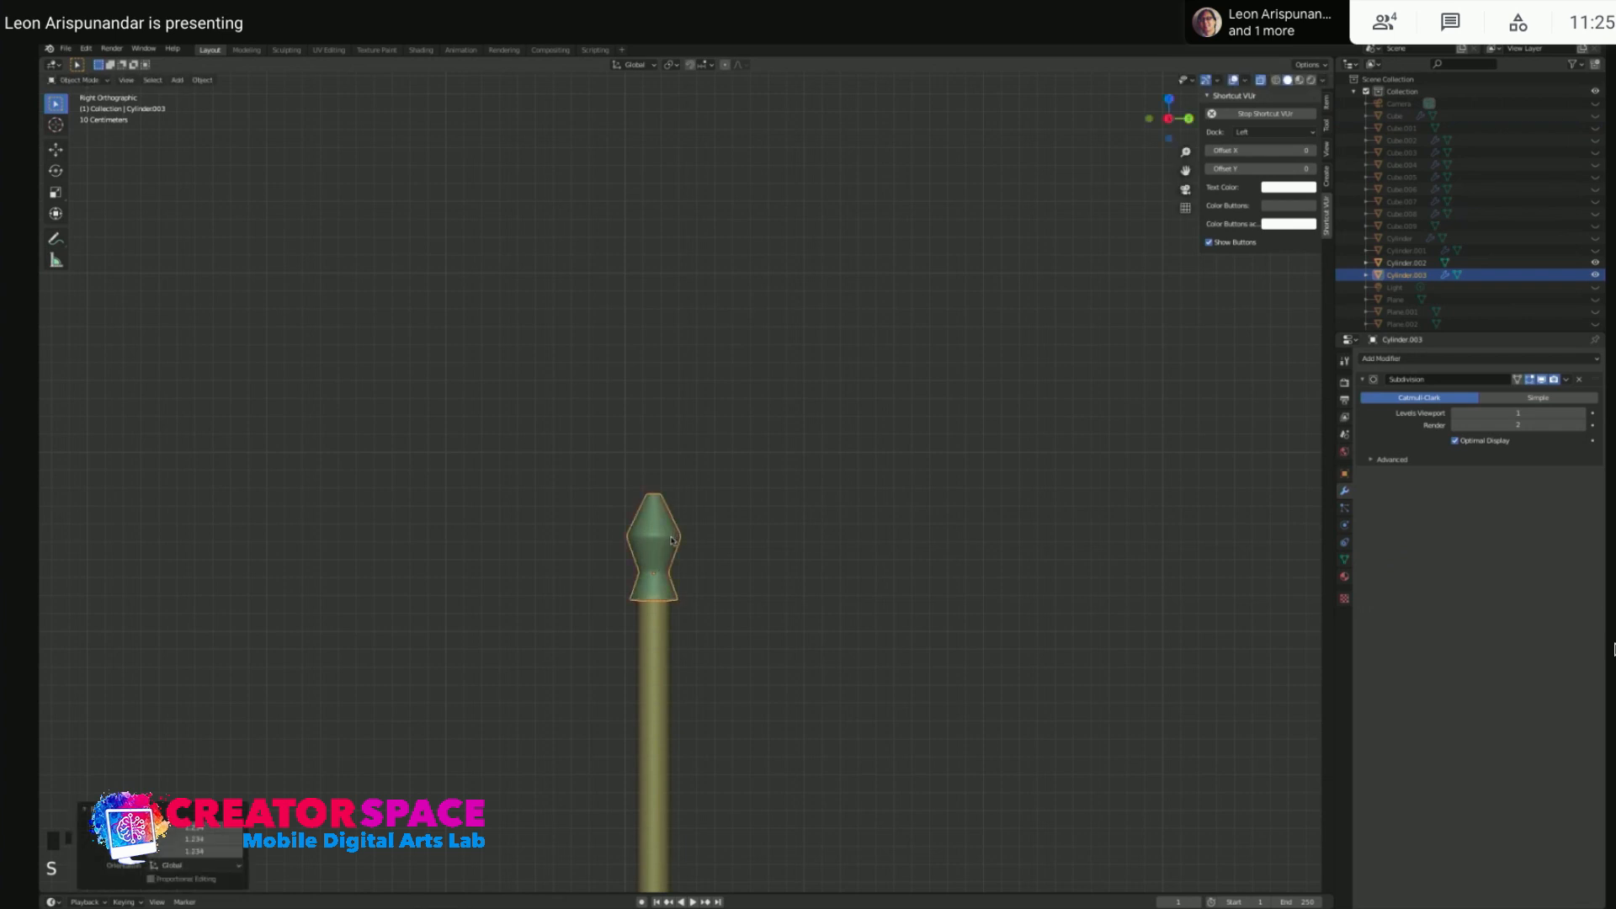
key("g")
key("z")
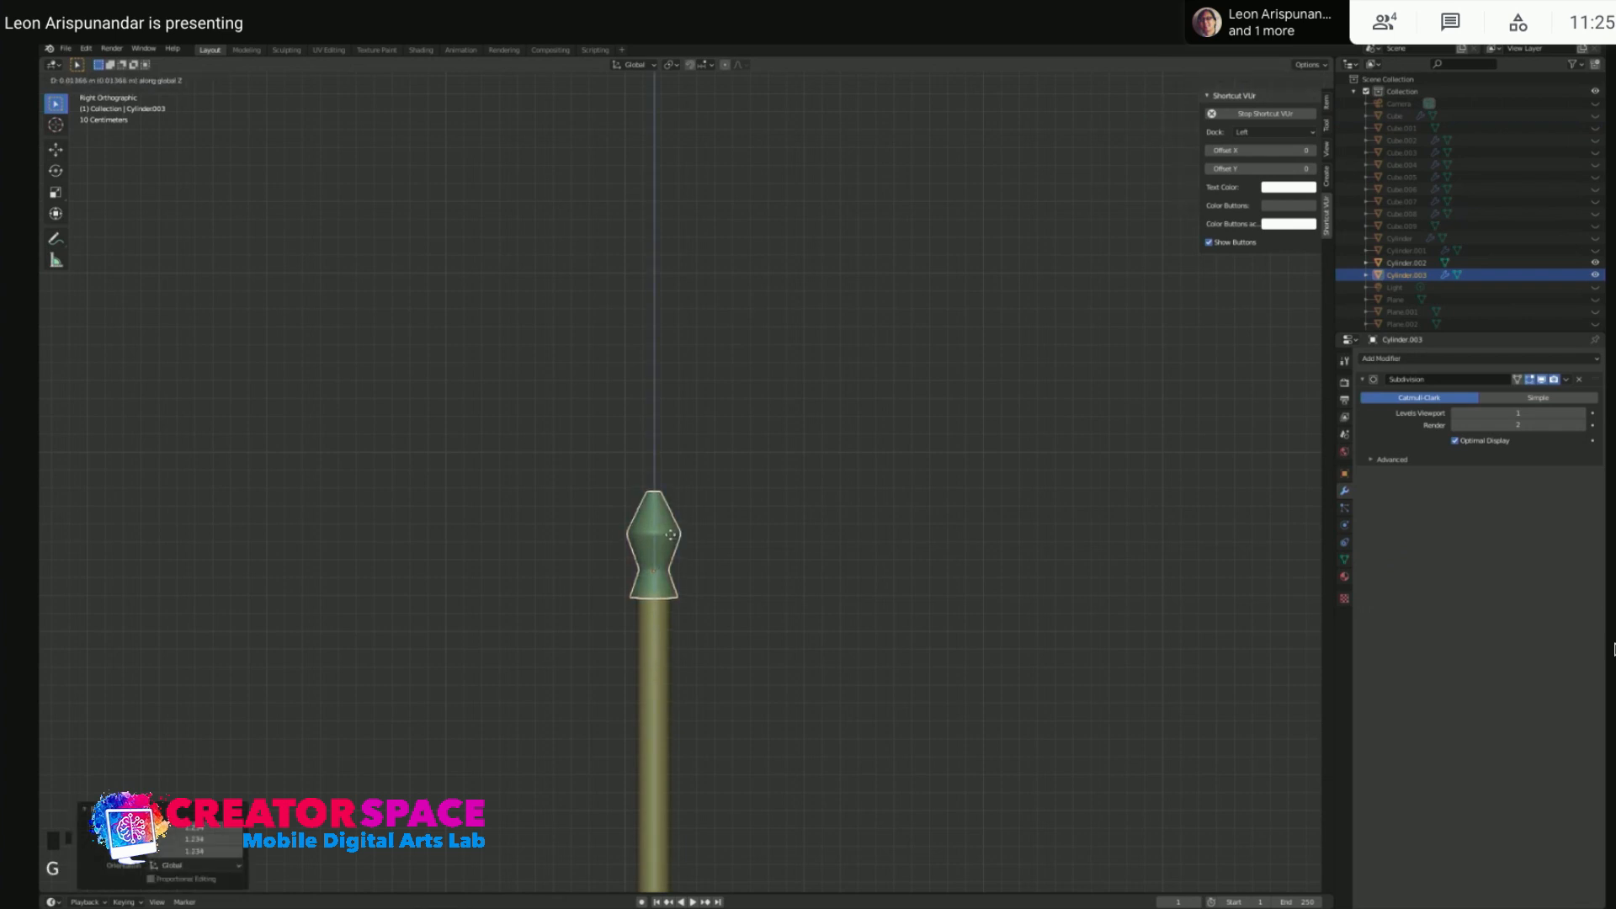
left_click(773, 546)
- Turn off X-ray display and leave the tip deselected in object mode
key("Tab")
key("alt+z")
left_click(762, 544)
key("Tab")
- Select the pole together with its ornamental tip in the right orthographic view
middle_click_drag(738, 562, 712, 568)
scroll(762, 629, "down", 5)
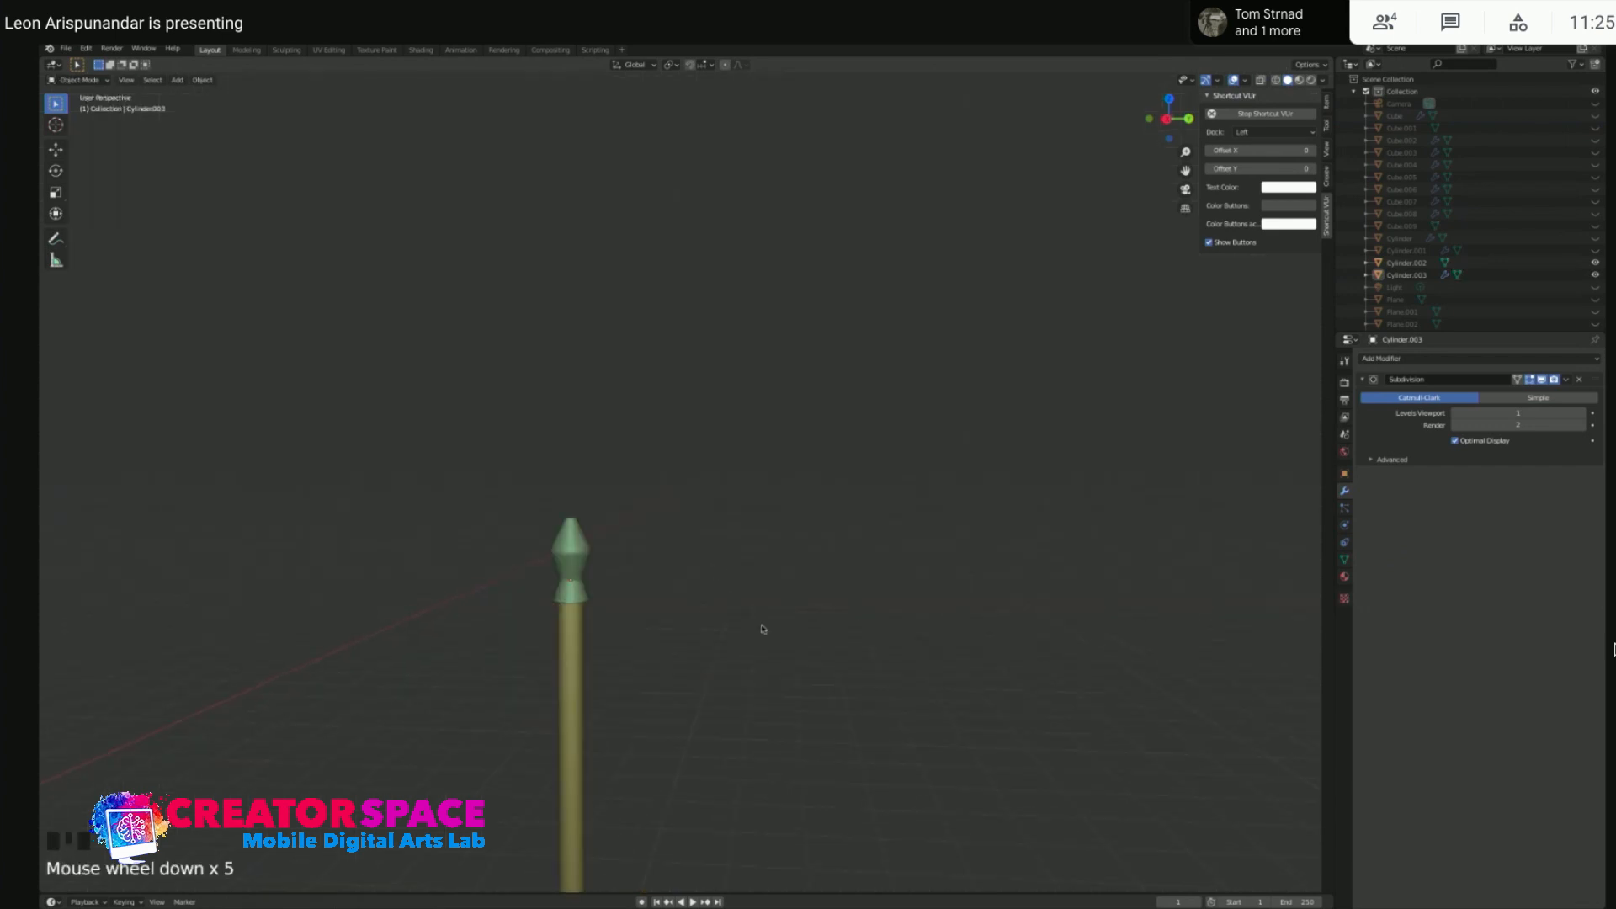
middle_click_drag(587, 618, 665, 483, "shift")
scroll(761, 547, "down", 2)
middle_click_drag(762, 547, 686, 566, "shift")
scroll(686, 567, "up", 1, "shift")
key("KP_3")
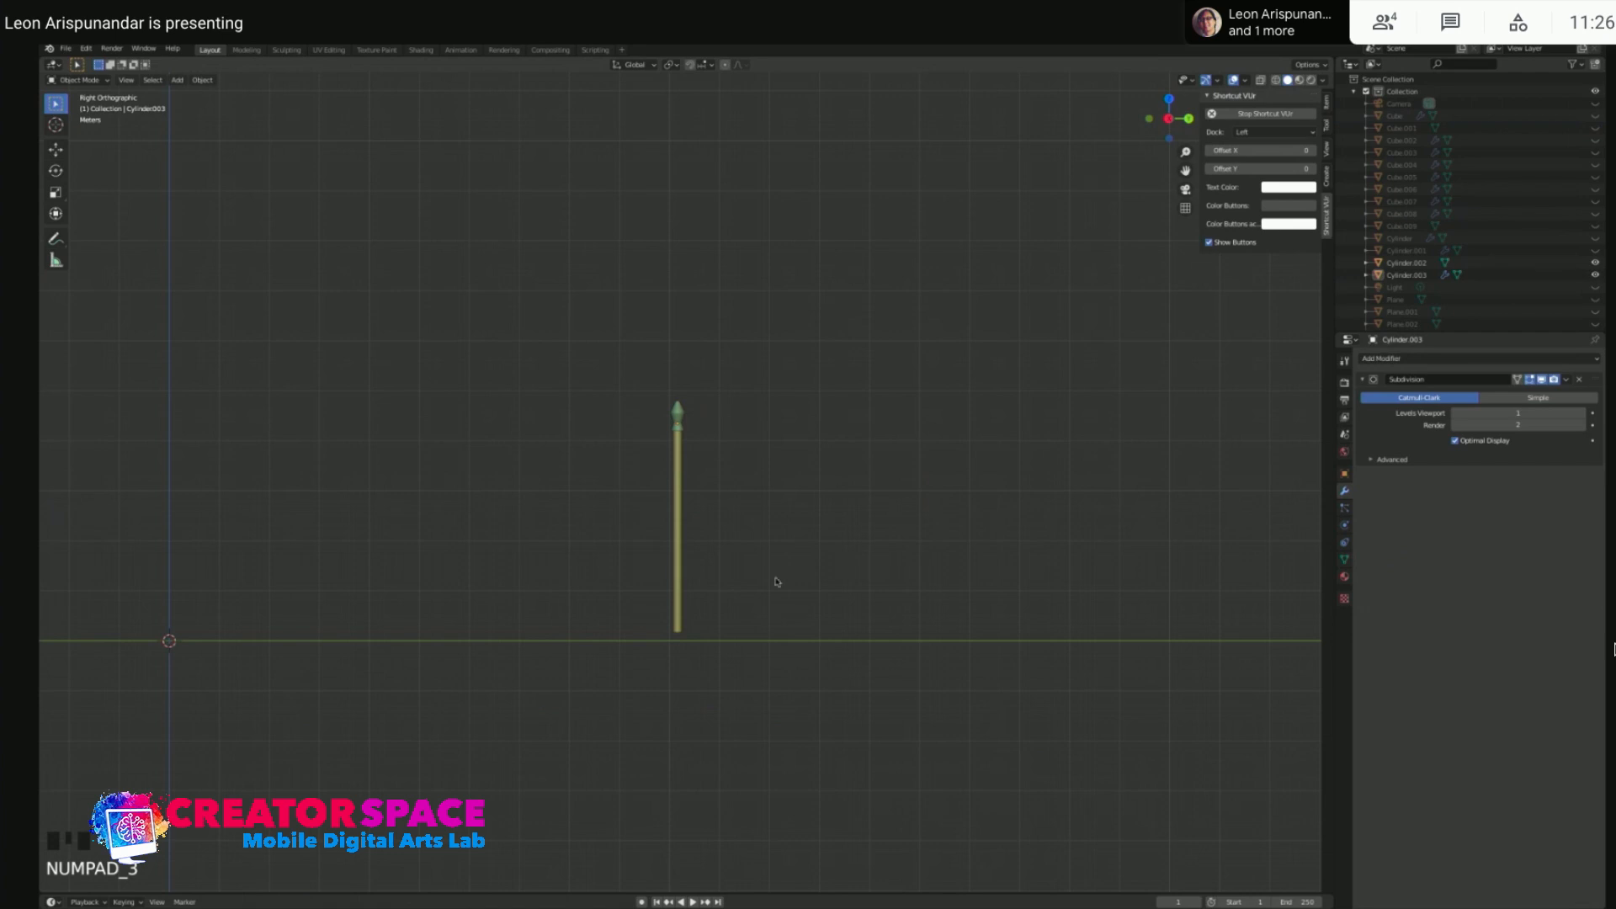
left_click_drag(652, 426, 722, 510)
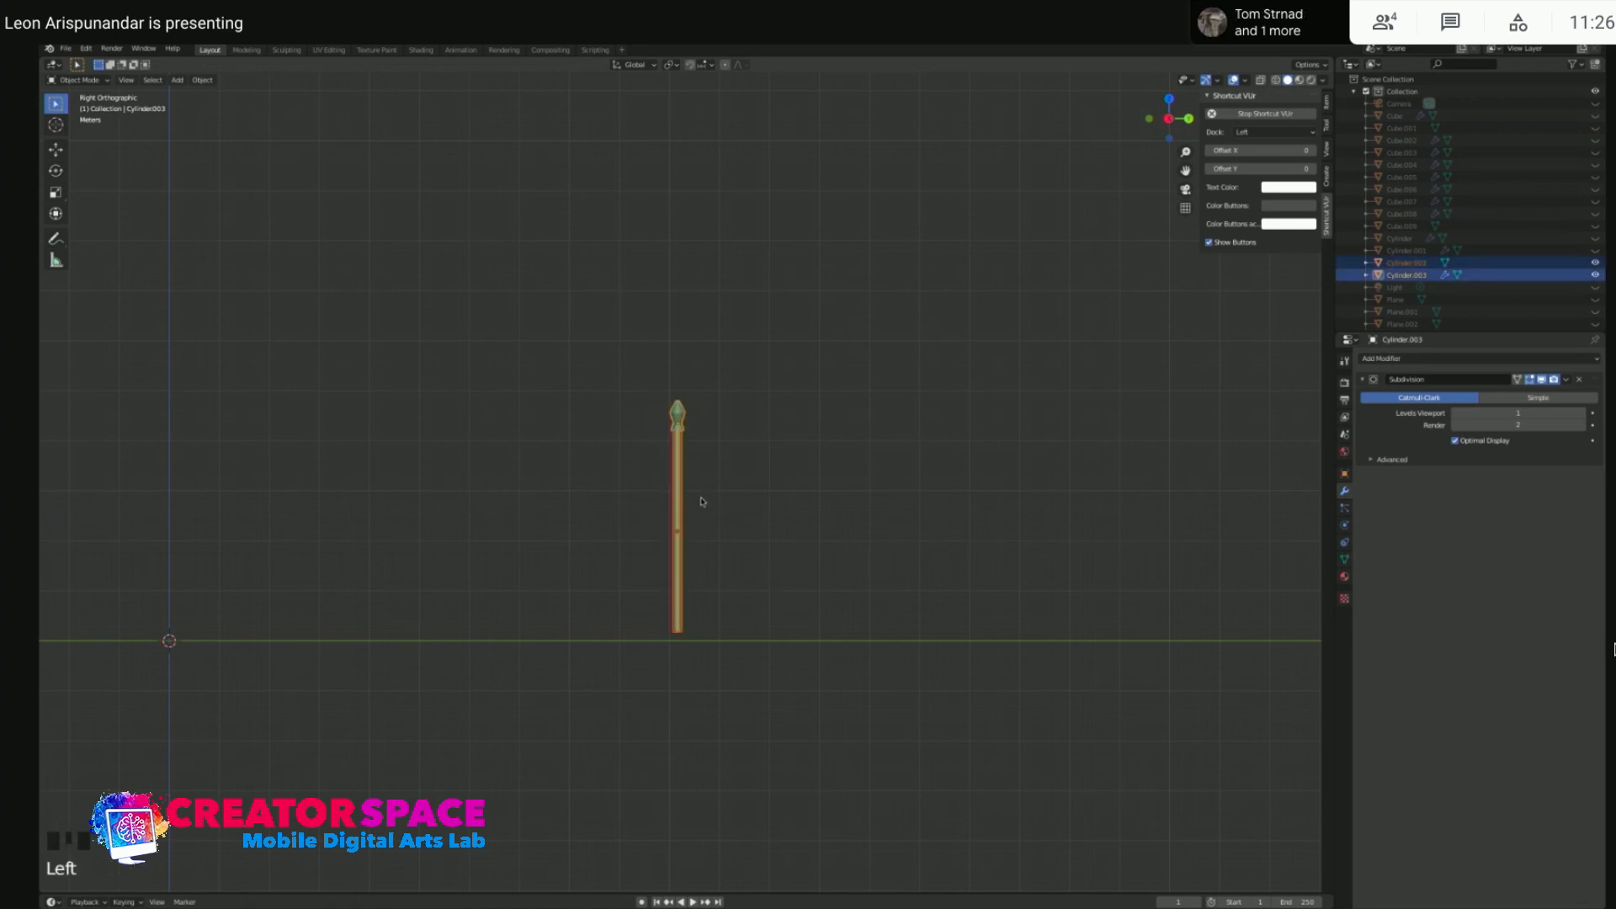
key("shift+d")
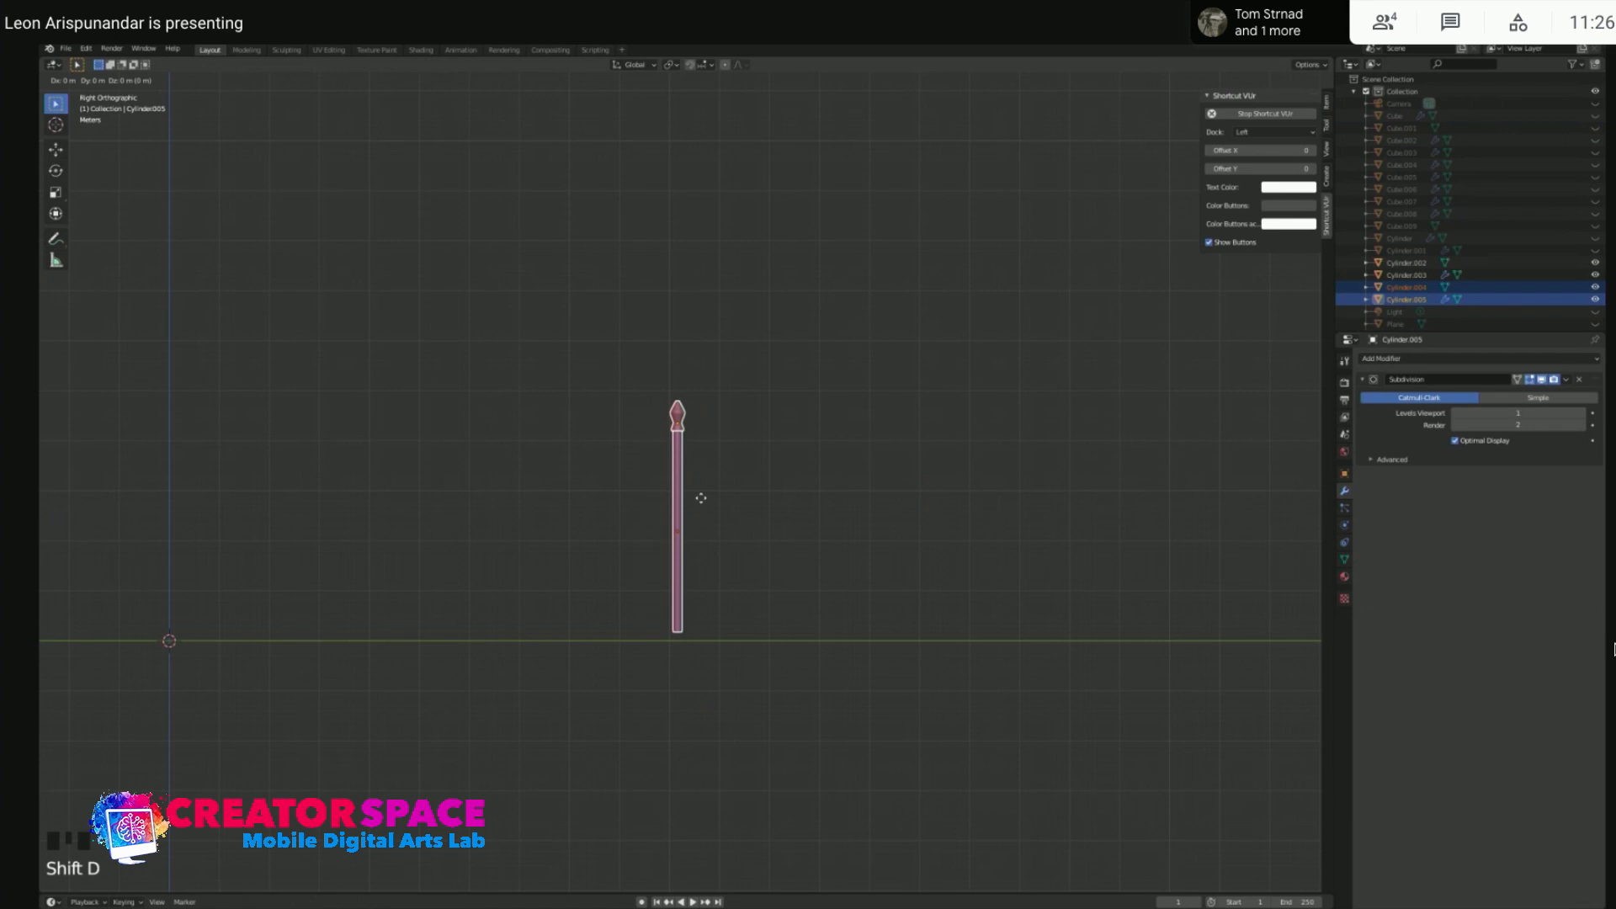
right_click(701, 498)
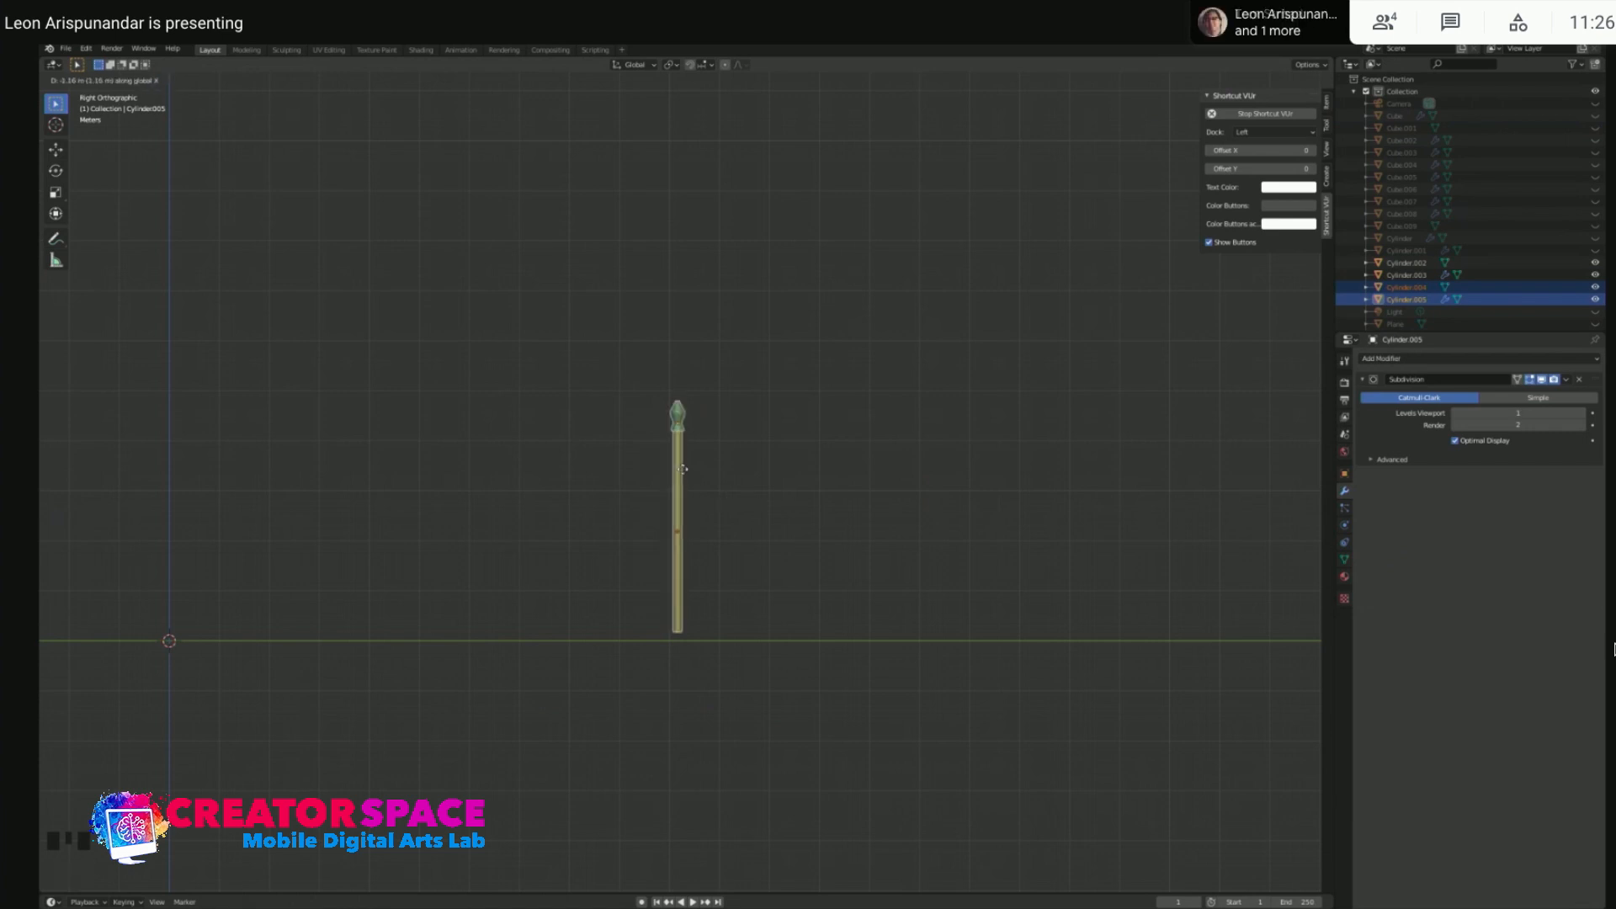
key("ctrl+z")
- Duplicate the pole and its tip about 3.9 m along the global Y axis, leaving everything deselected
key("shift+d")
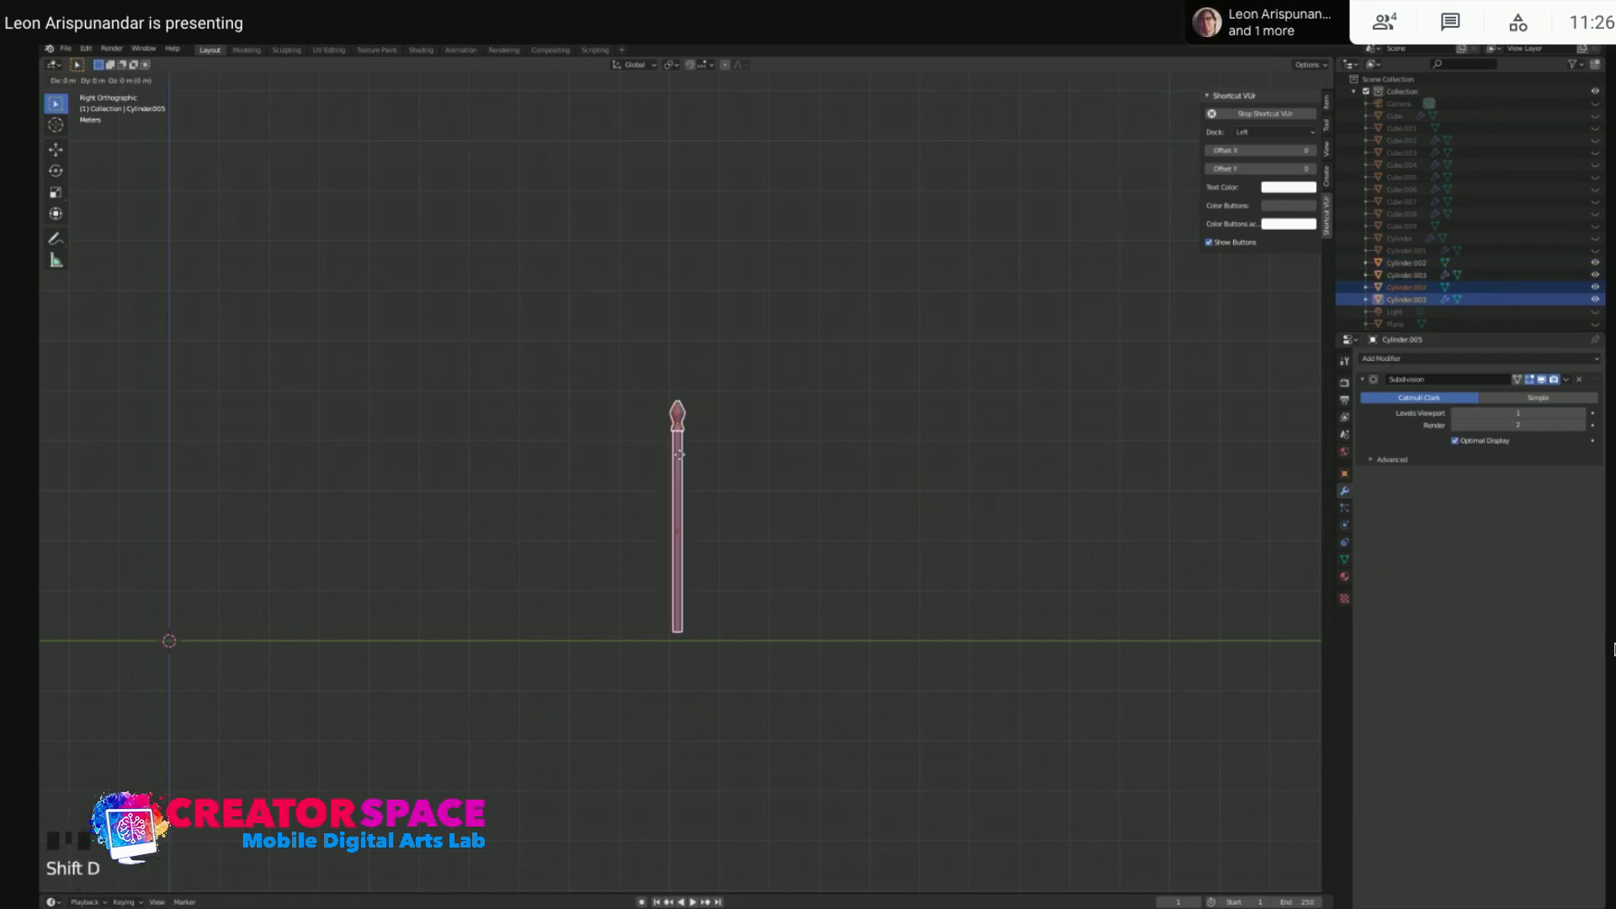
key("y")
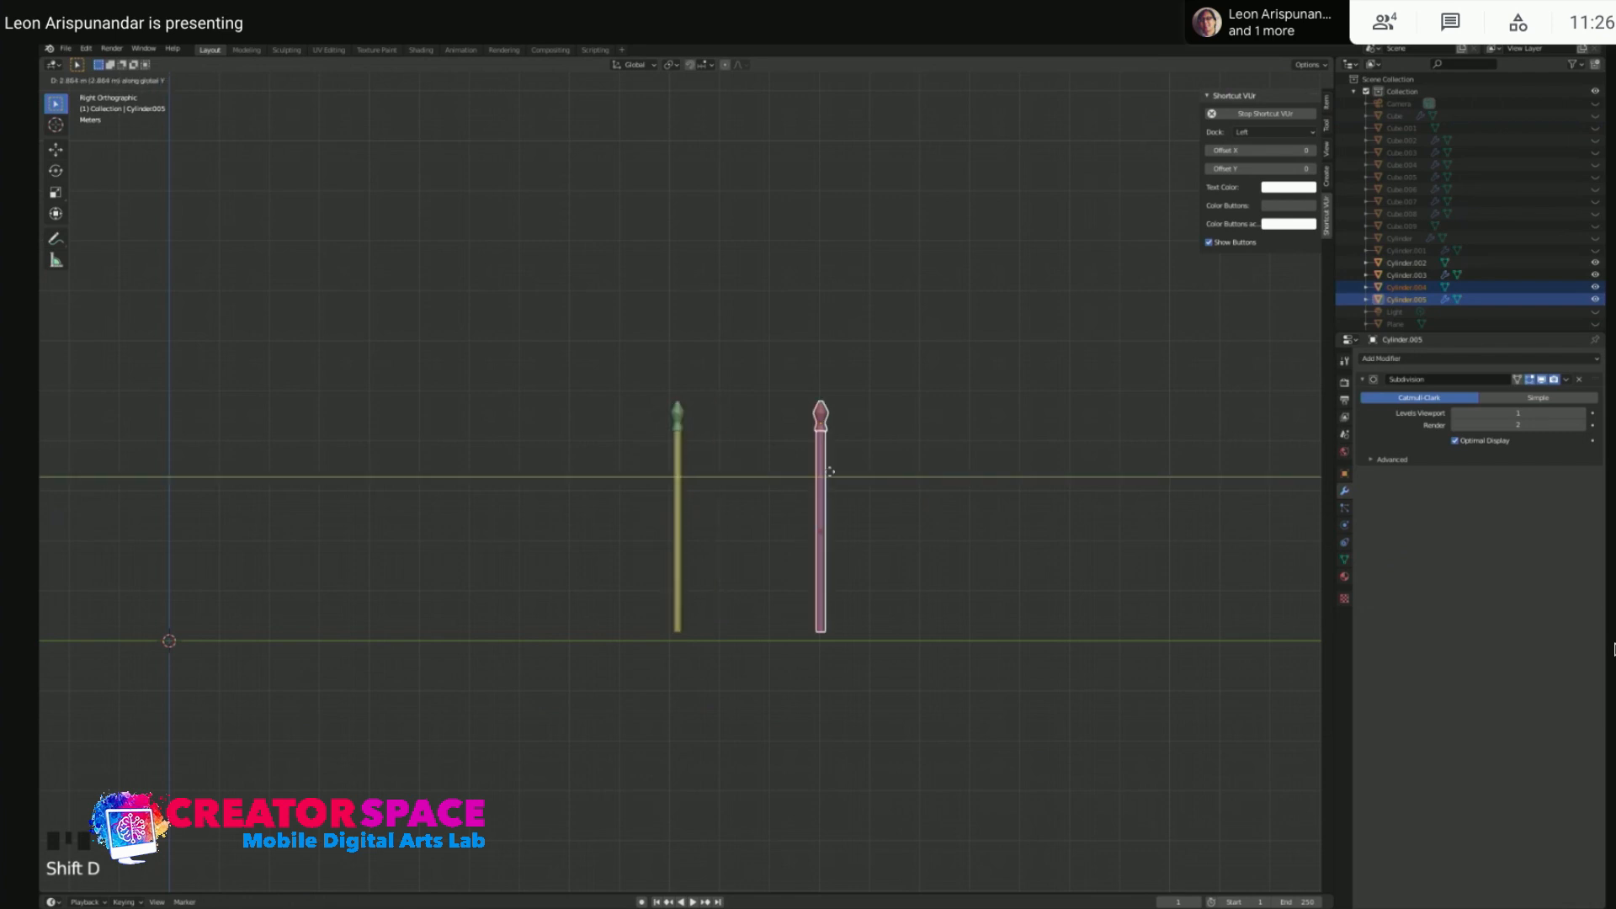
left_click(873, 471)
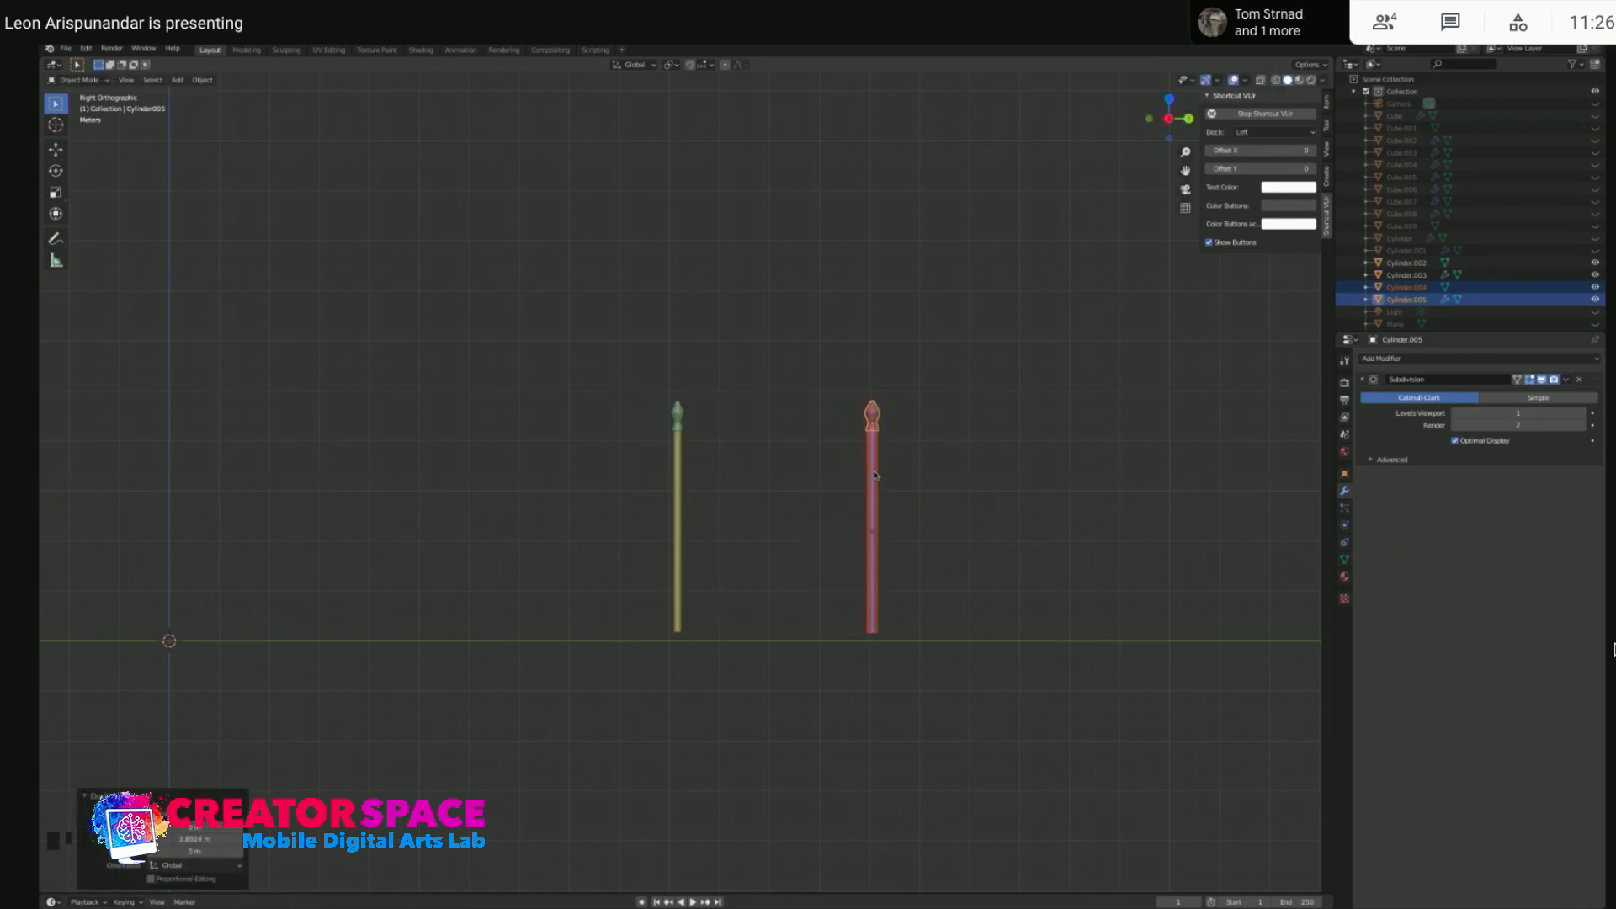
left_click(745, 438)
left_click(736, 537)
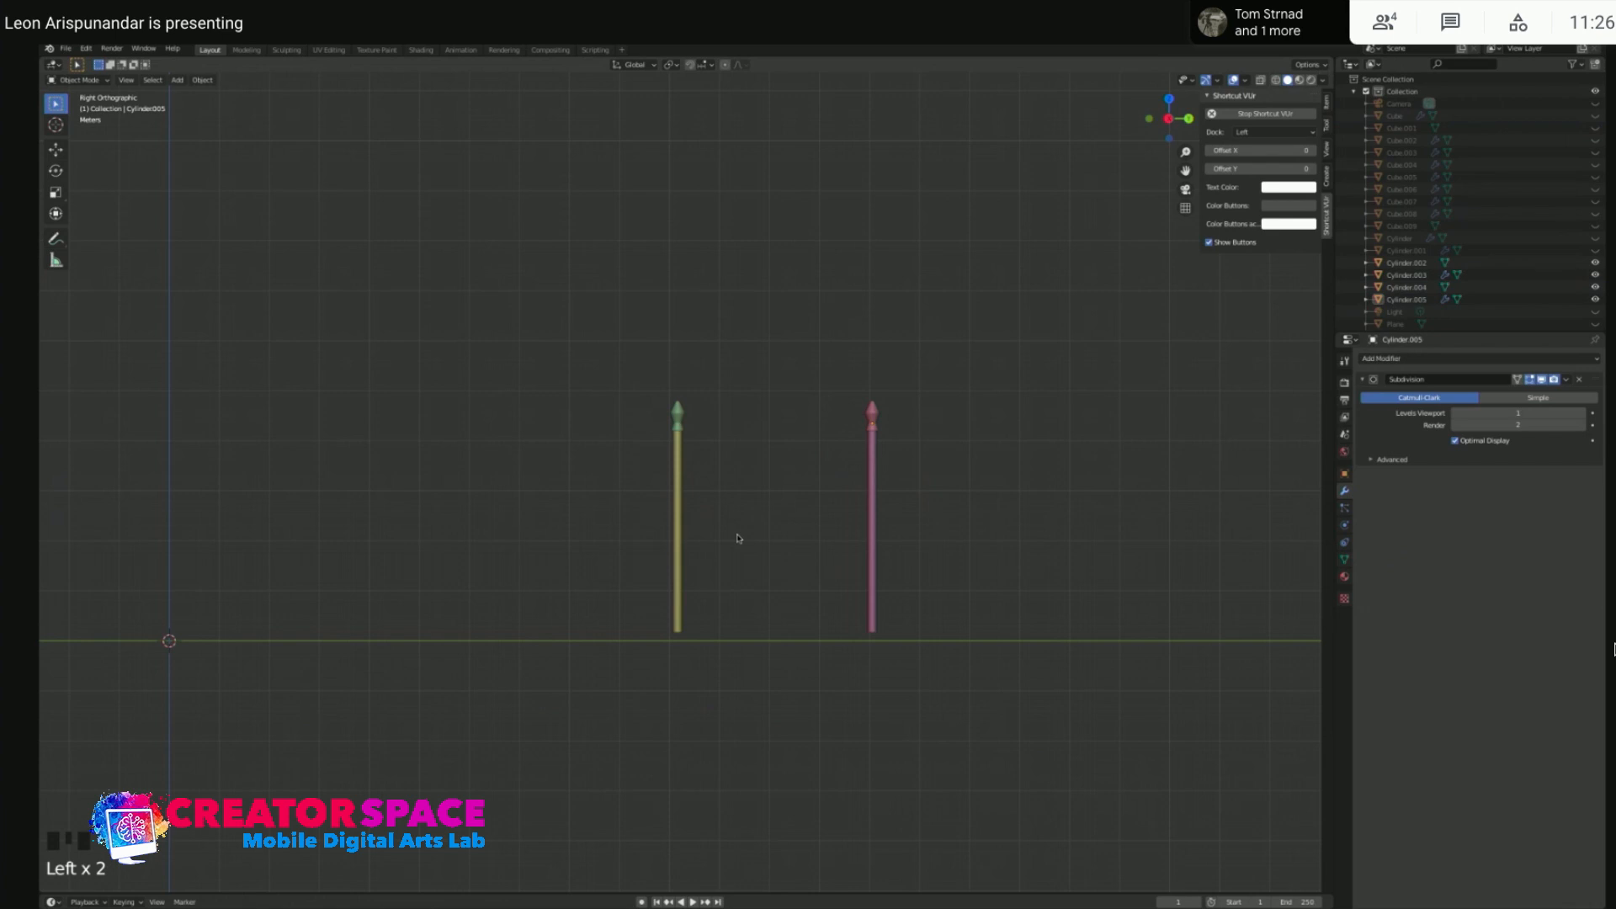
key("shift+a")
mouse_move(737, 536)
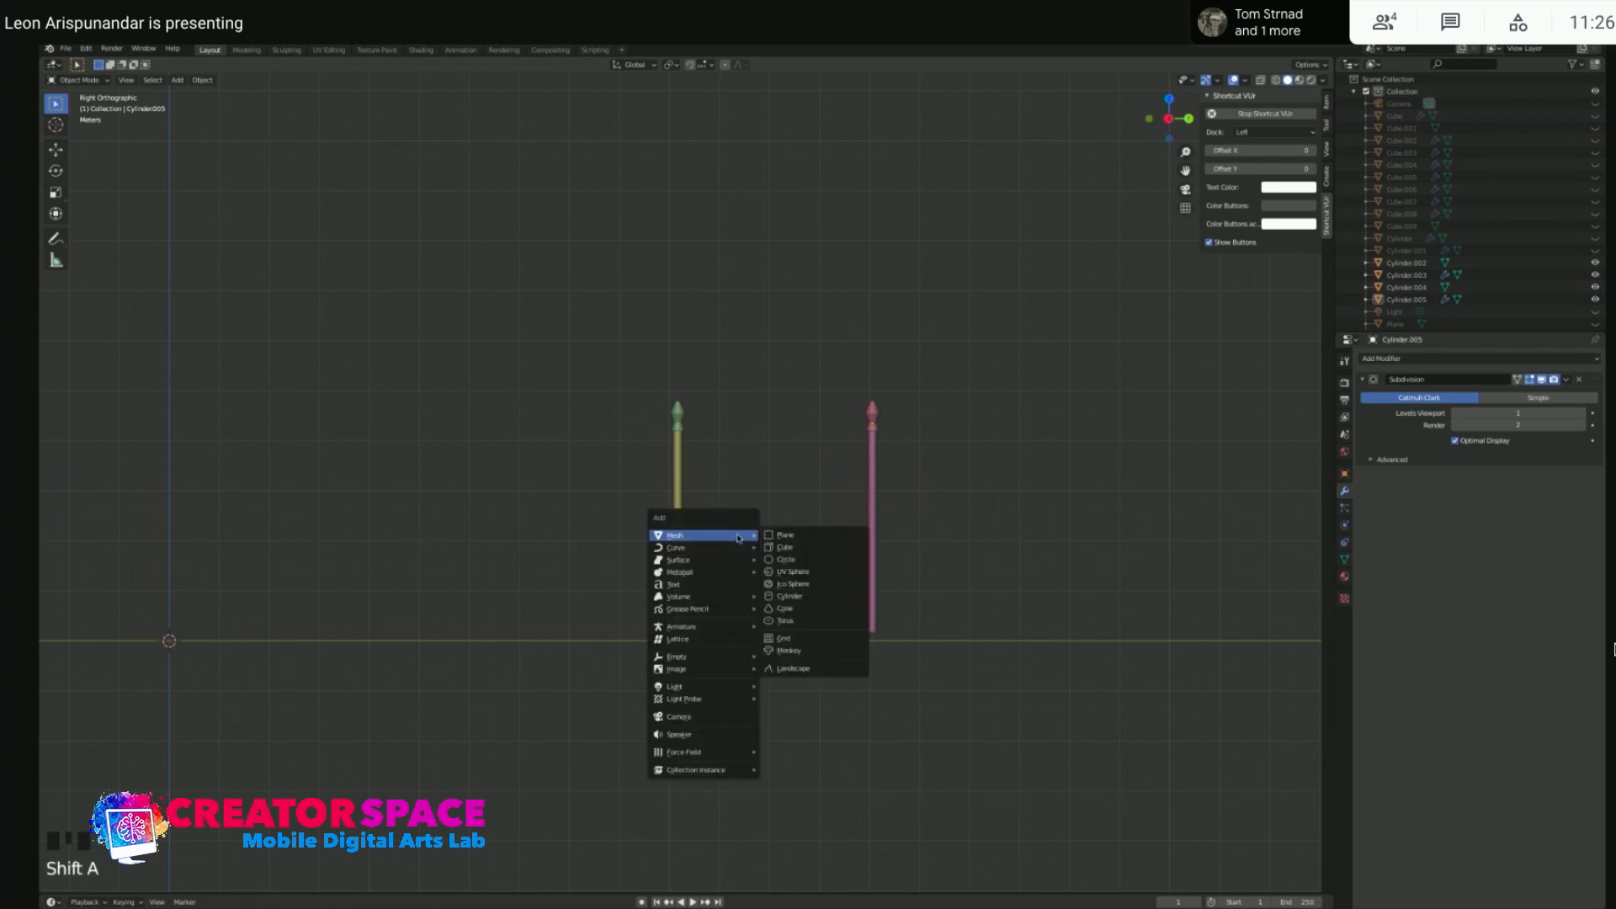
left_click(796, 597)
left_click(193, 624)
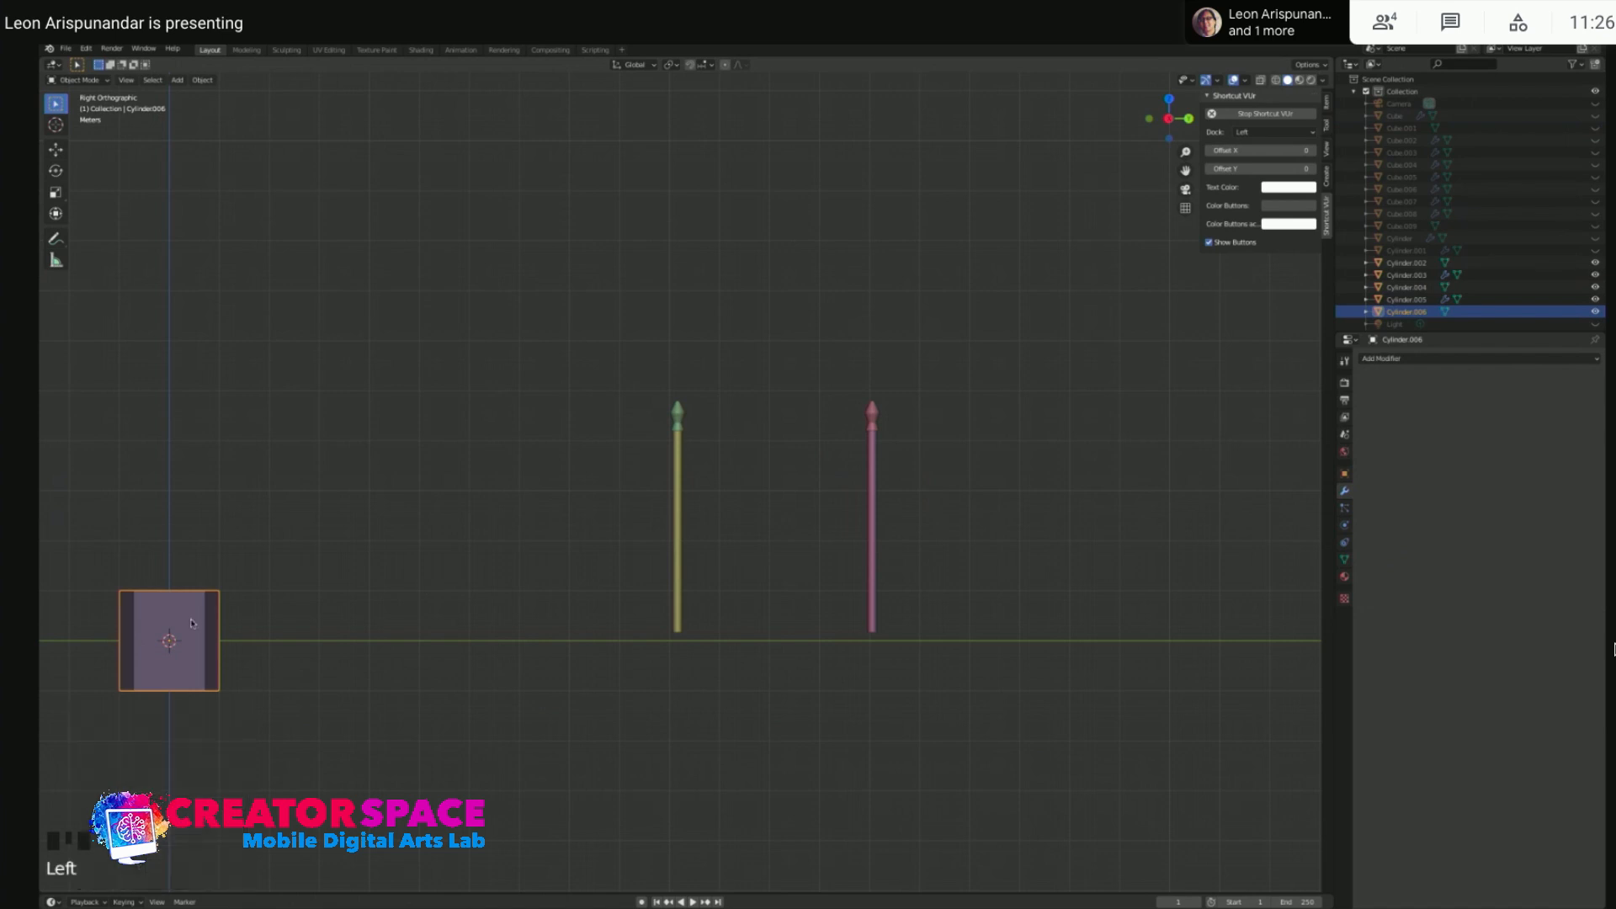
key("g")
left_click(805, 522)
key("s")
left_click(804, 532)
key("ctrl+z")
key("ctrl+z")
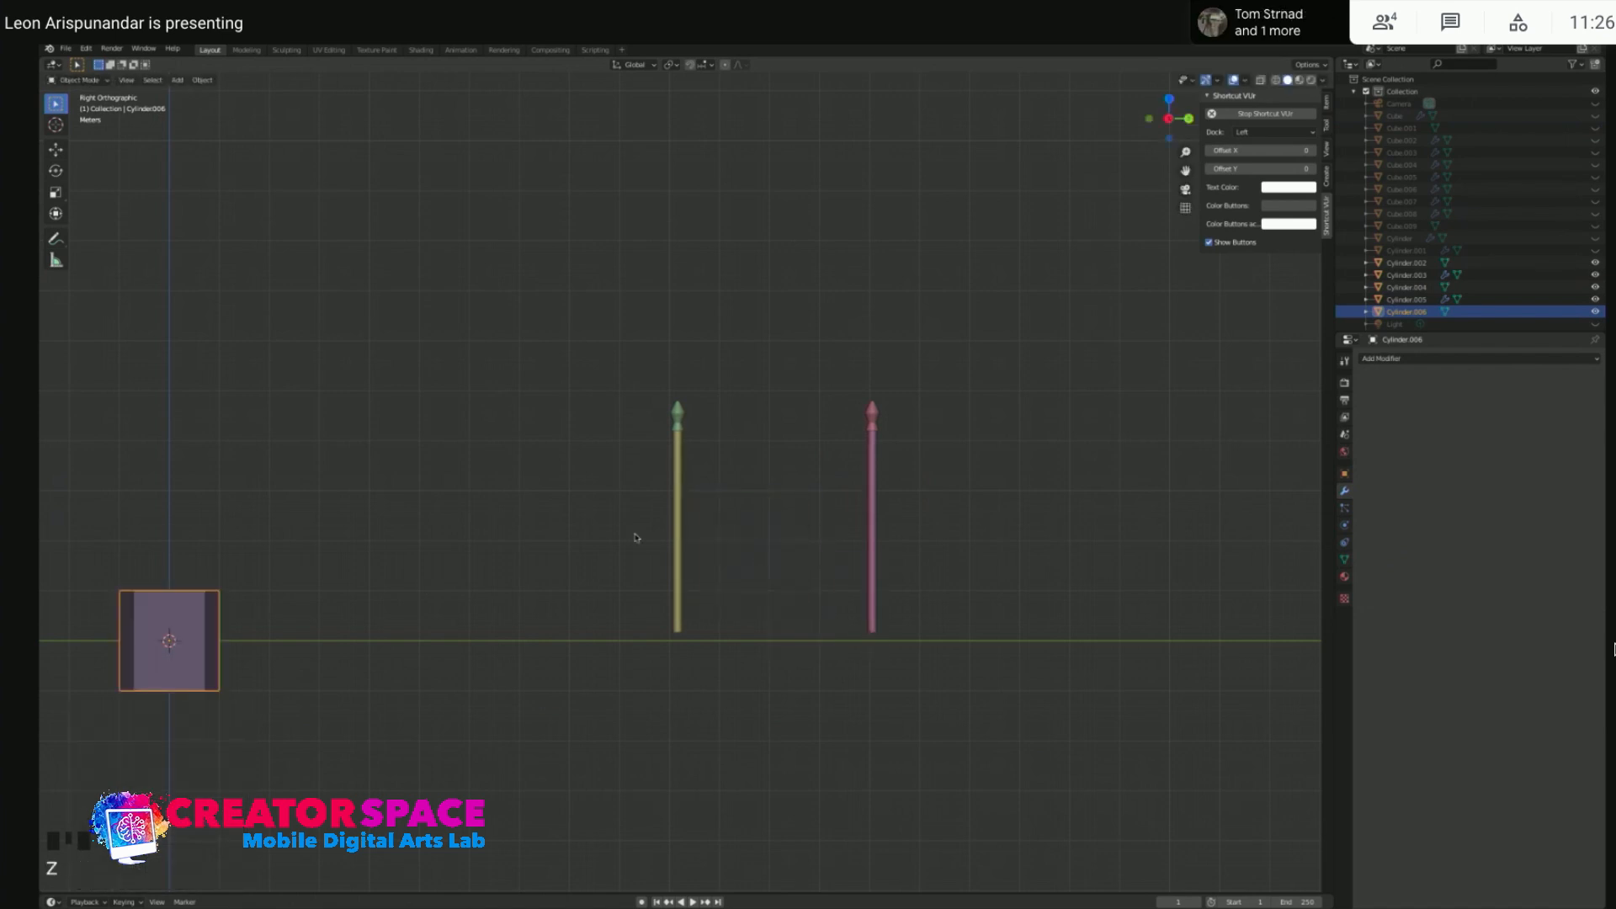
key("ctrl+z")
- Duplicate the first pole's shaft about 1 m toward the second pole and scale the copy to about 0.452
left_click(678, 534)
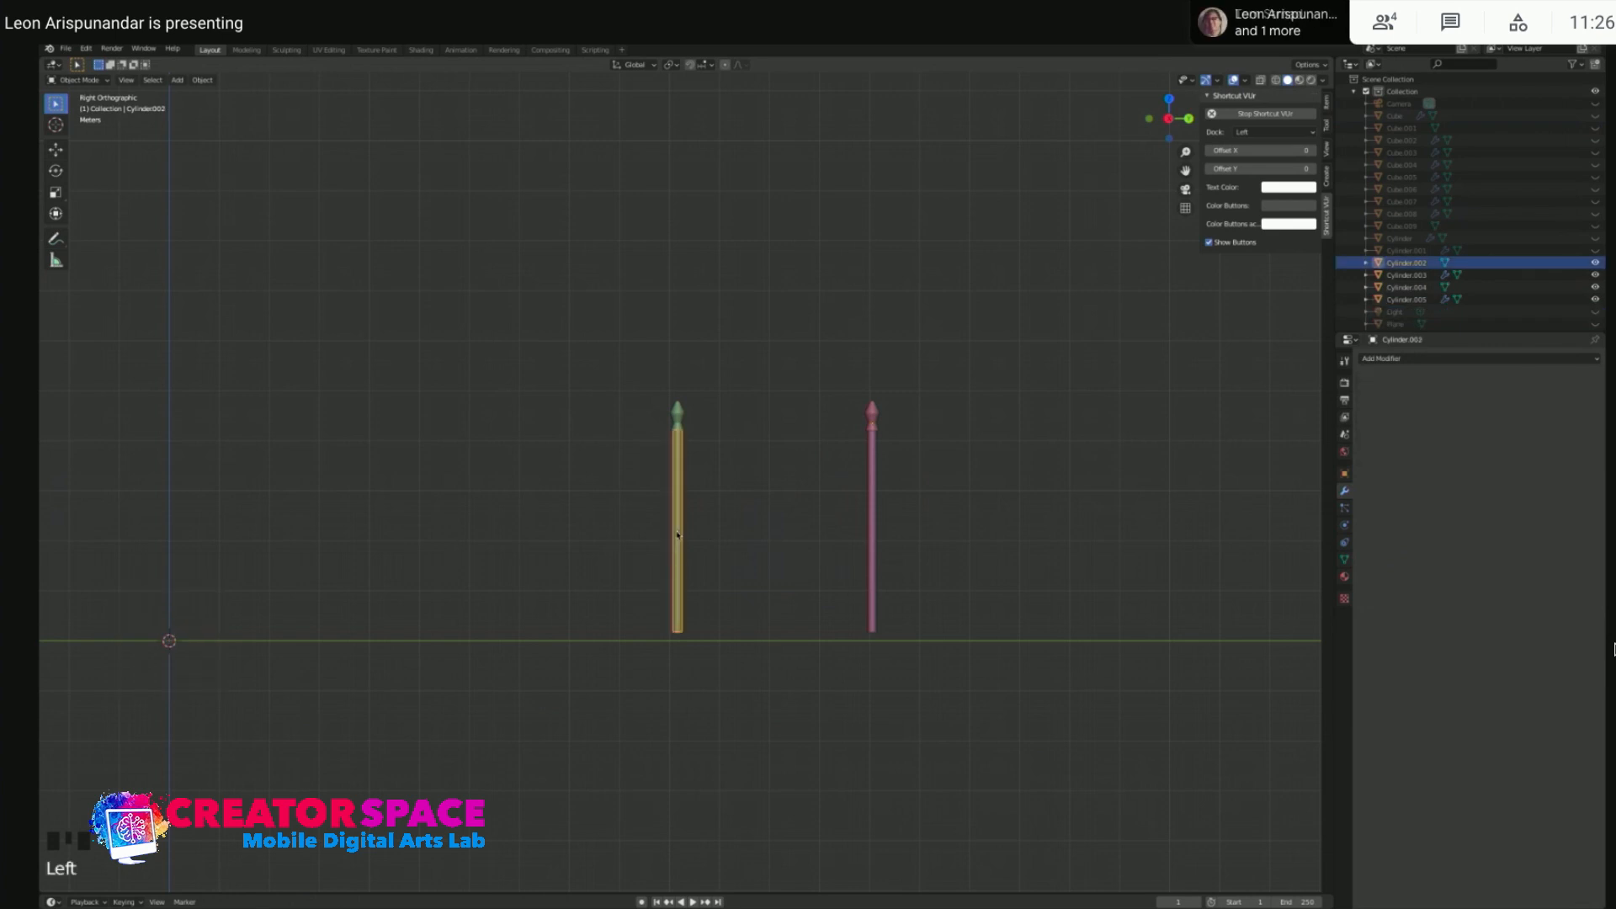
key("shift+d")
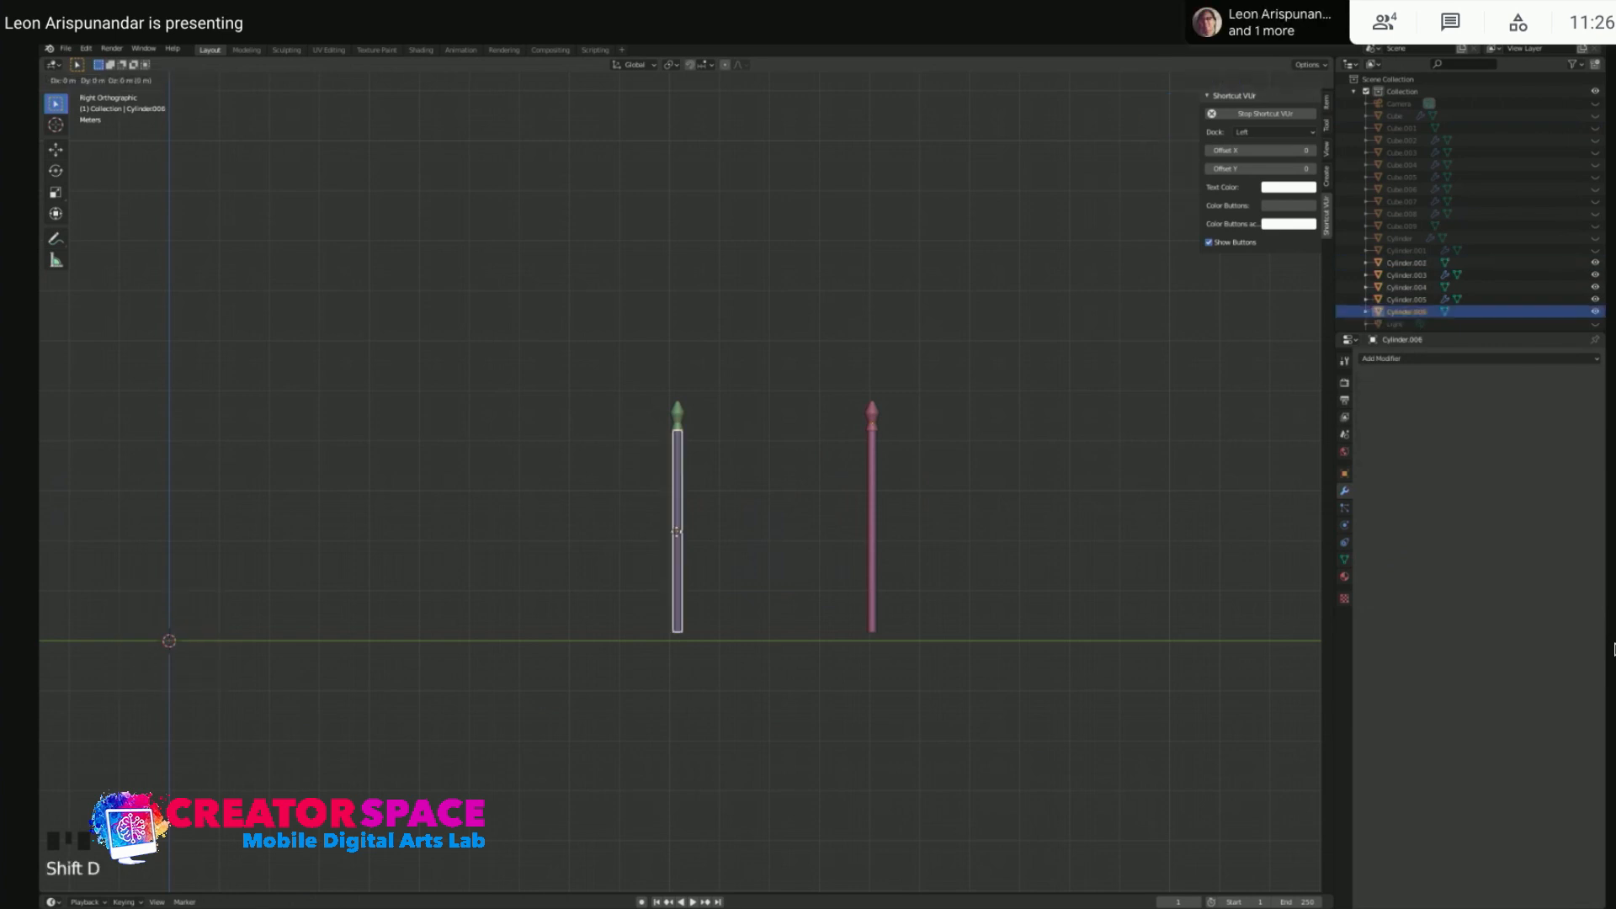
left_click(729, 532)
key("s")
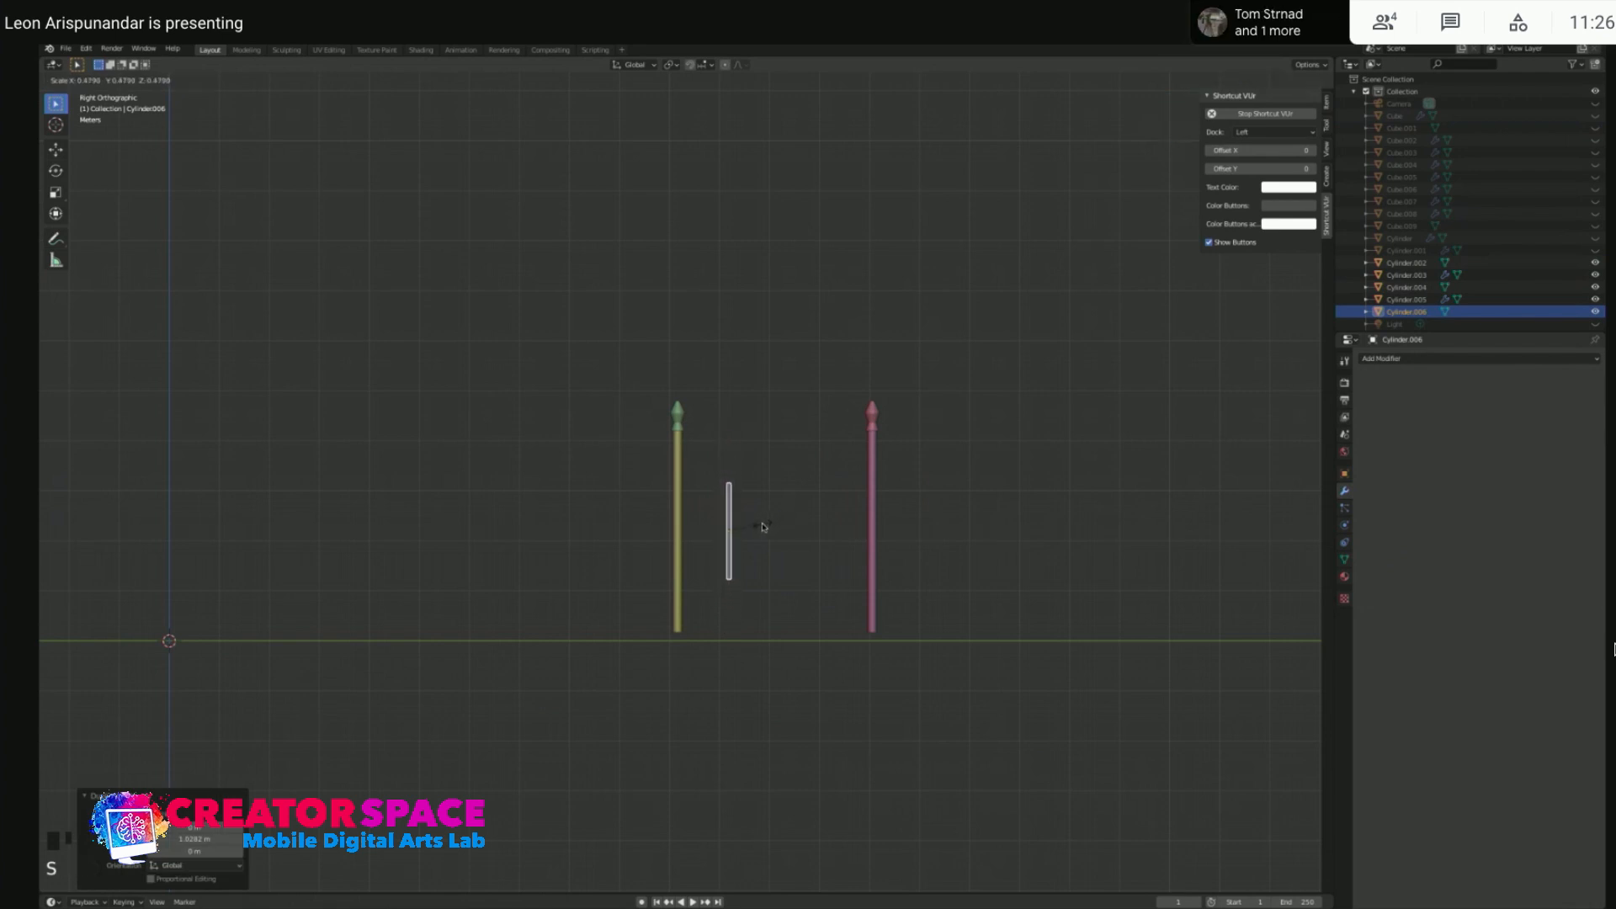
left_click(760, 528)
- Stretch the thin bar along Z by about 2.12 and lower it slightly to align its base with the poles
key("s")
key("z")
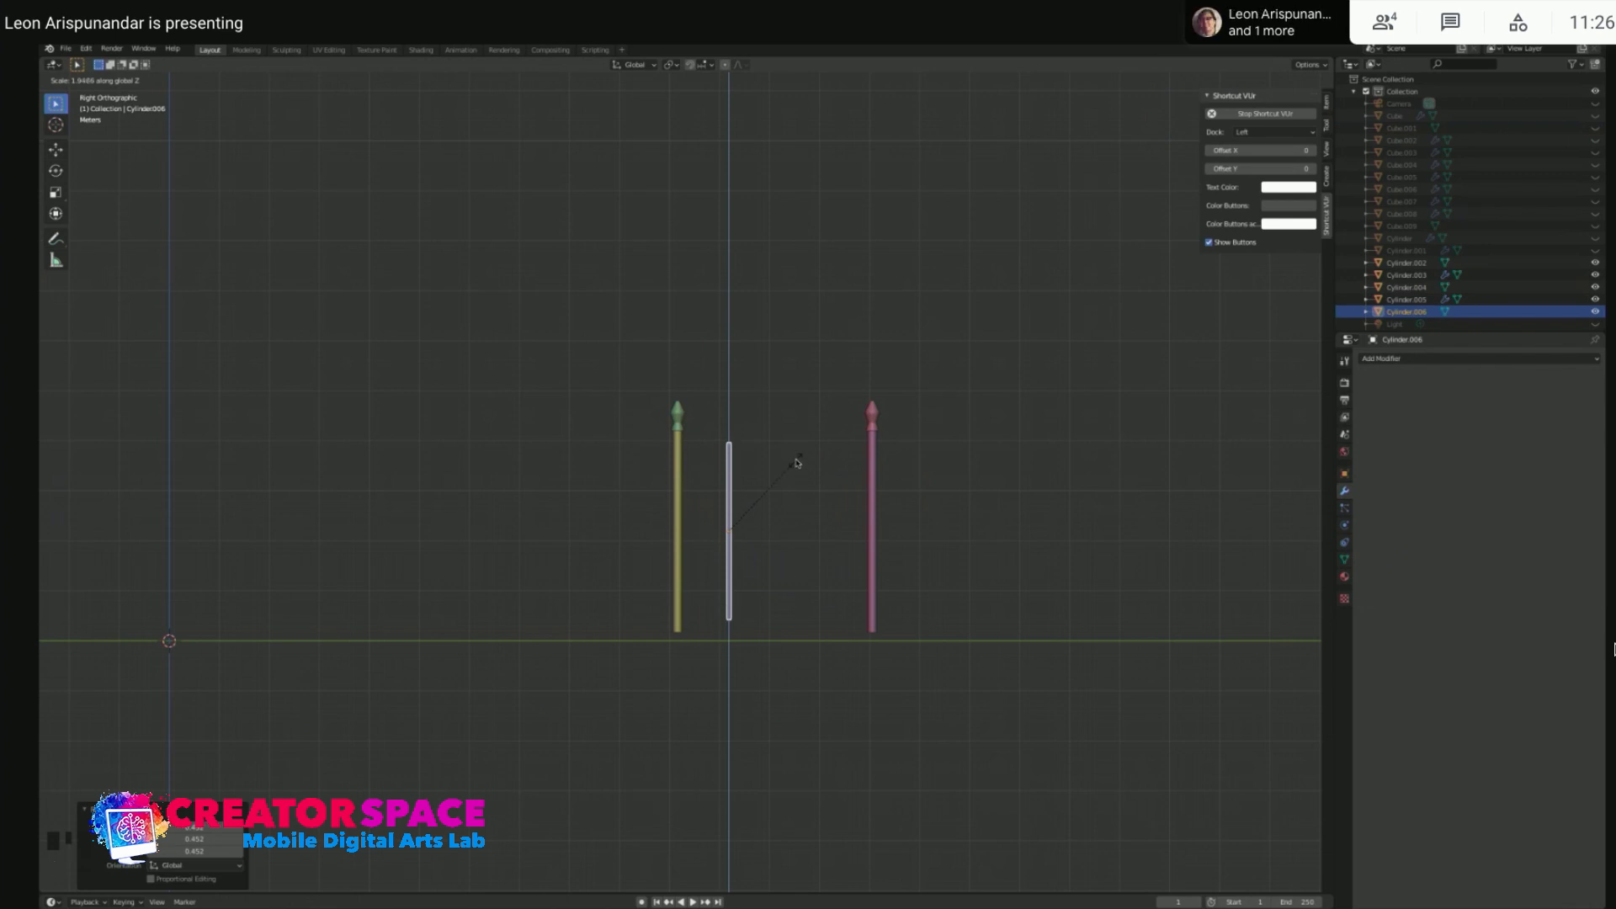
left_click(804, 460)
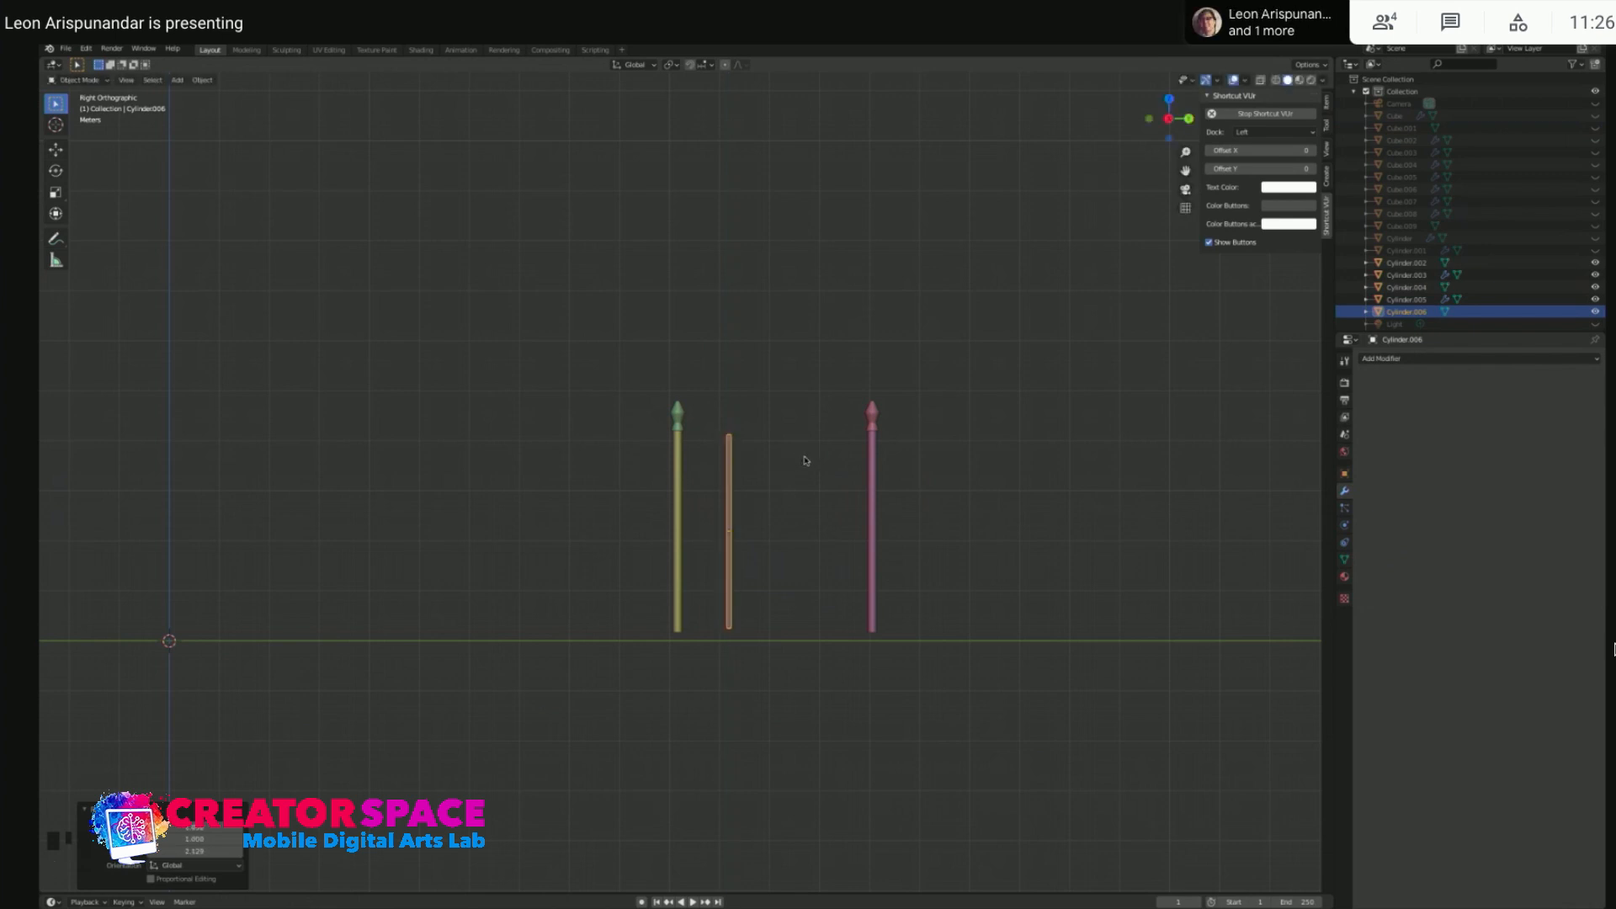
key("g")
key("z")
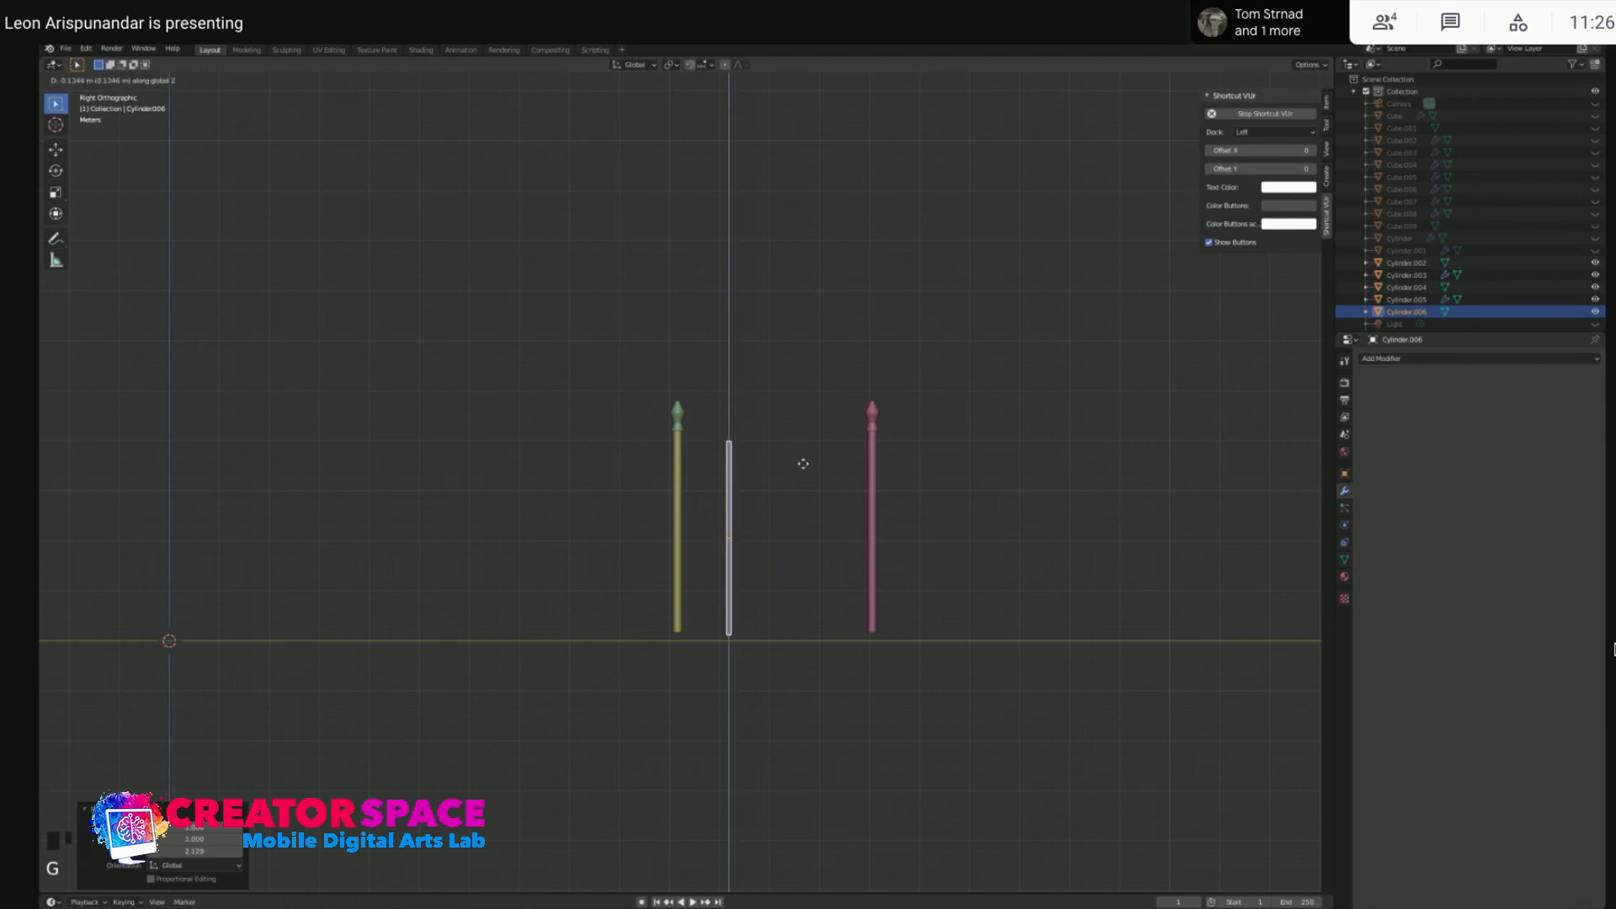
left_click(772, 486)
scroll(773, 486, "up", 1)
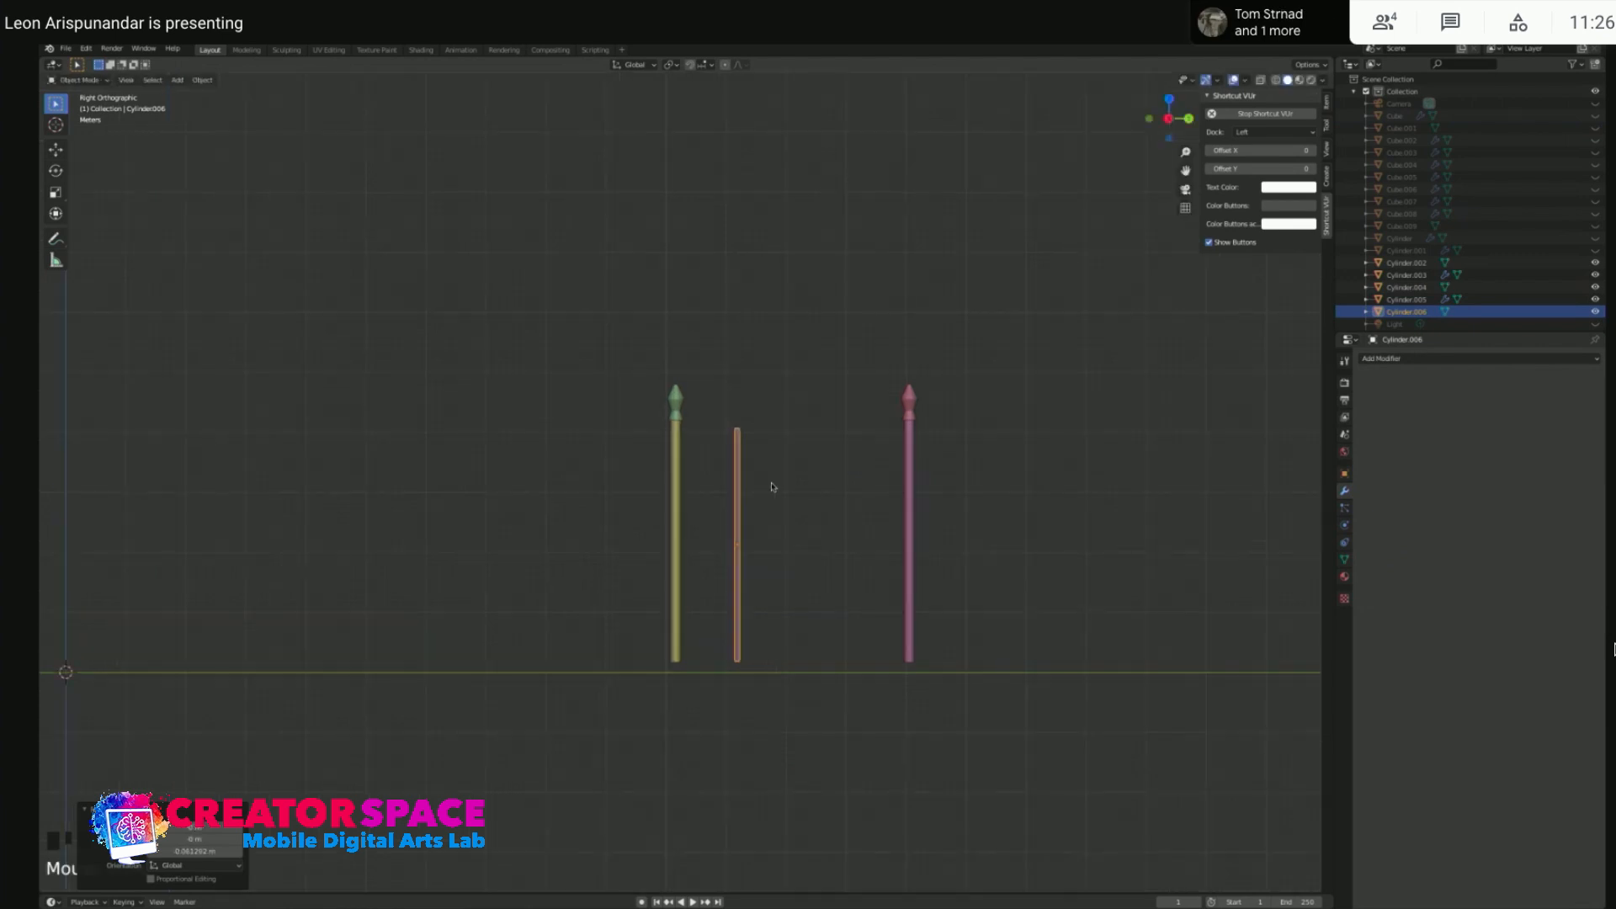
scroll(802, 500, "up", 2)
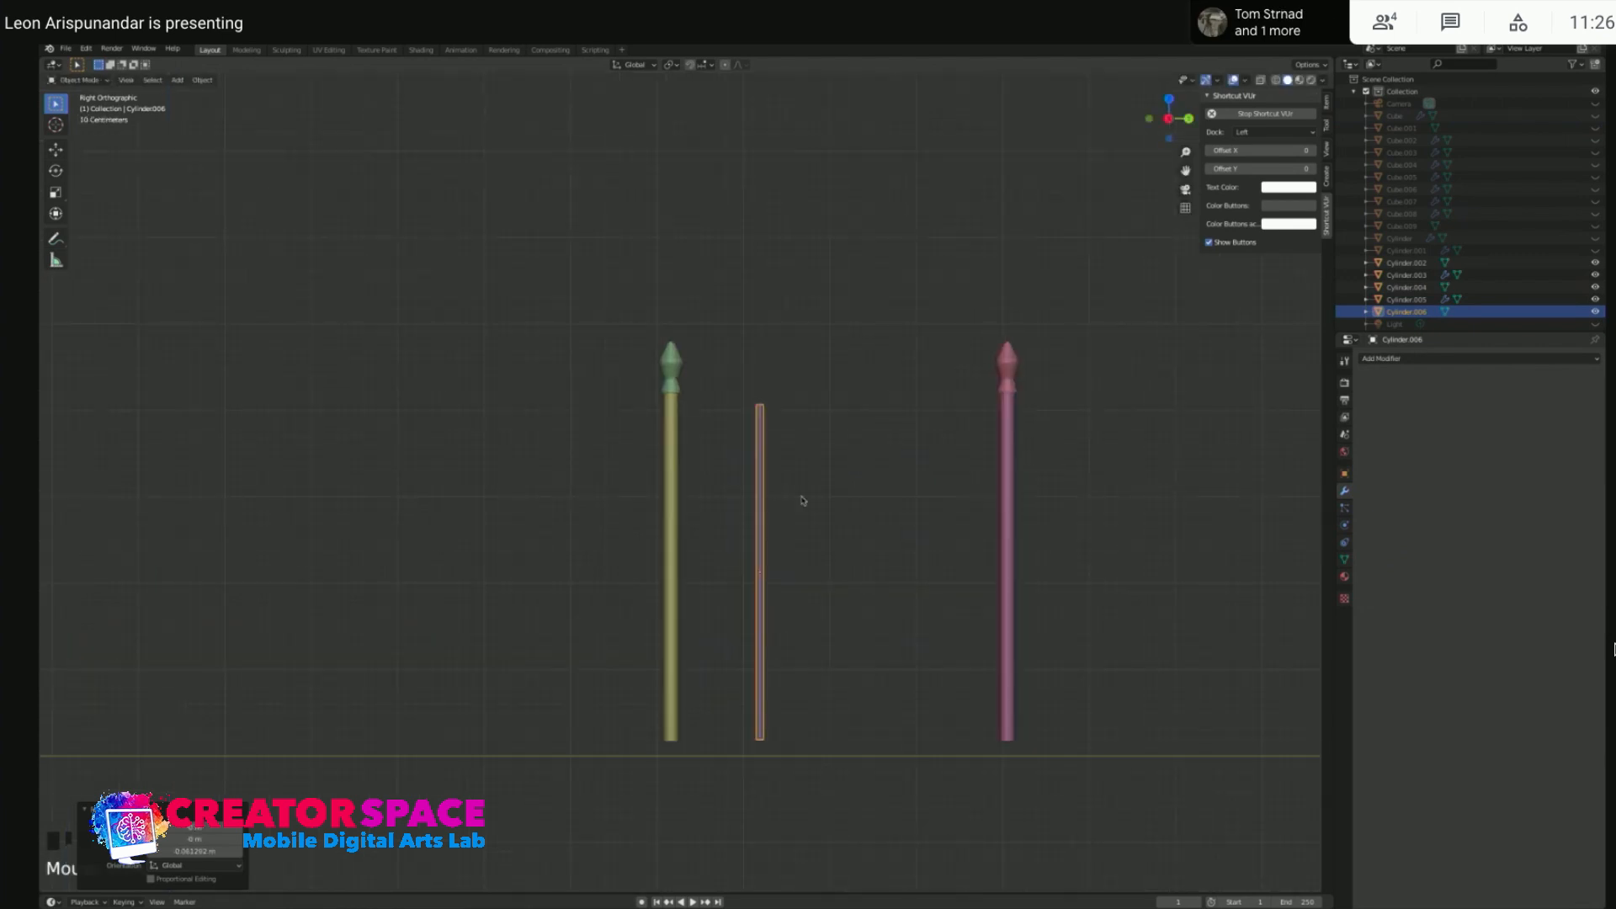
- Cut an edge loop around the thin bar in edit mode and slide it up to just below the top
left_click(761, 457)
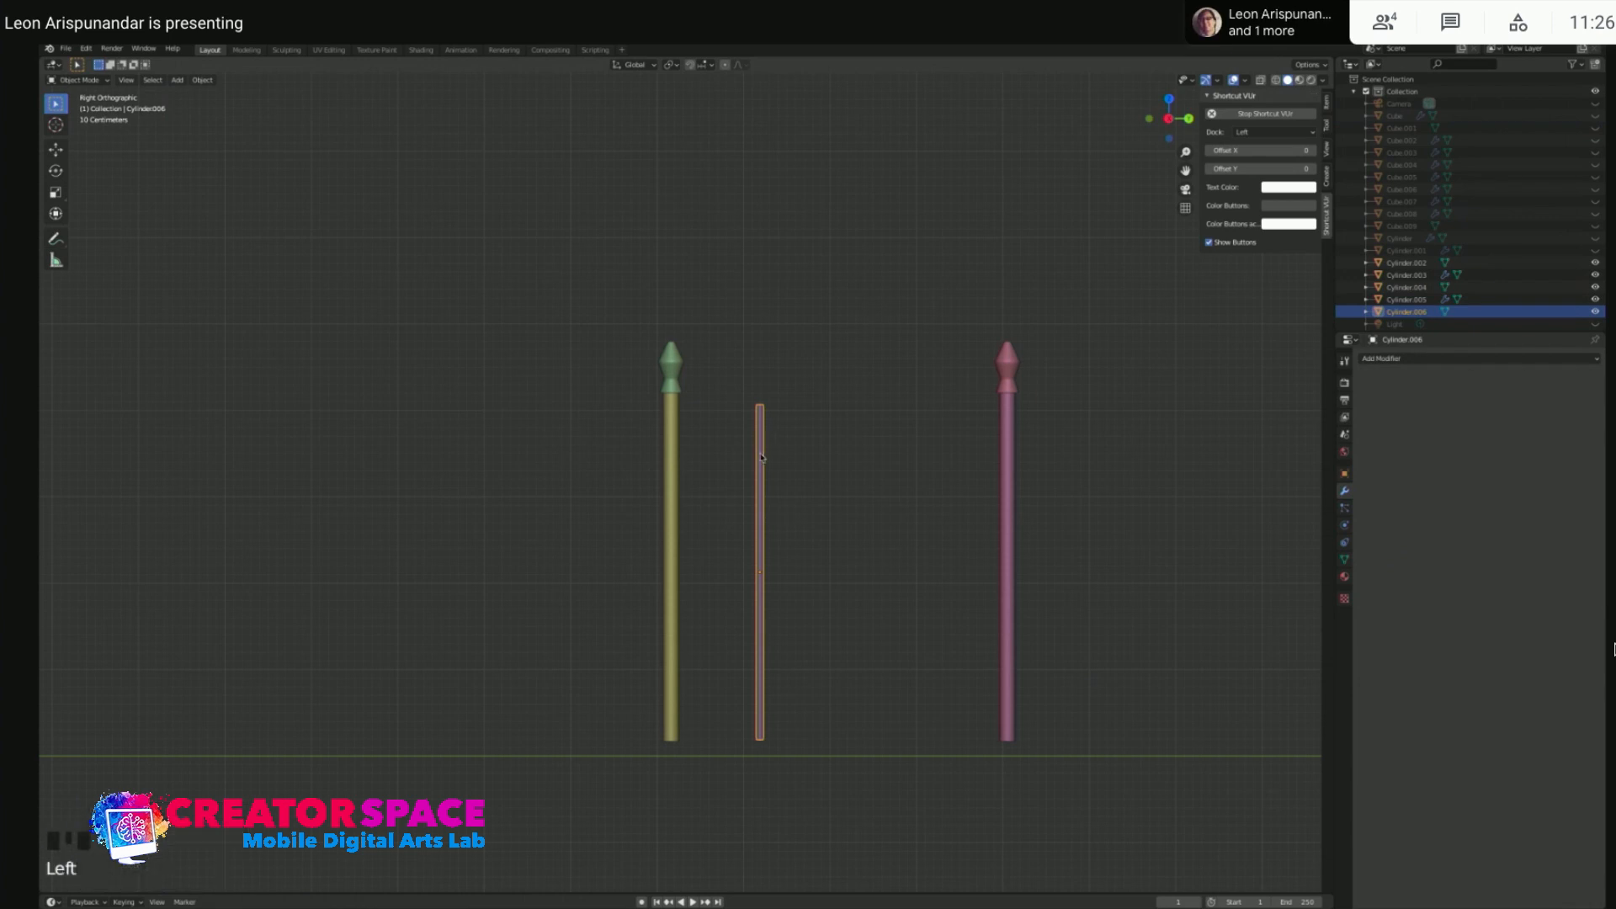
scroll(769, 379, "up", 3)
middle_click_drag(912, 364, 805, 406, "shift")
scroll(806, 406, "up", 2)
left_click(812, 396)
key("Tab")
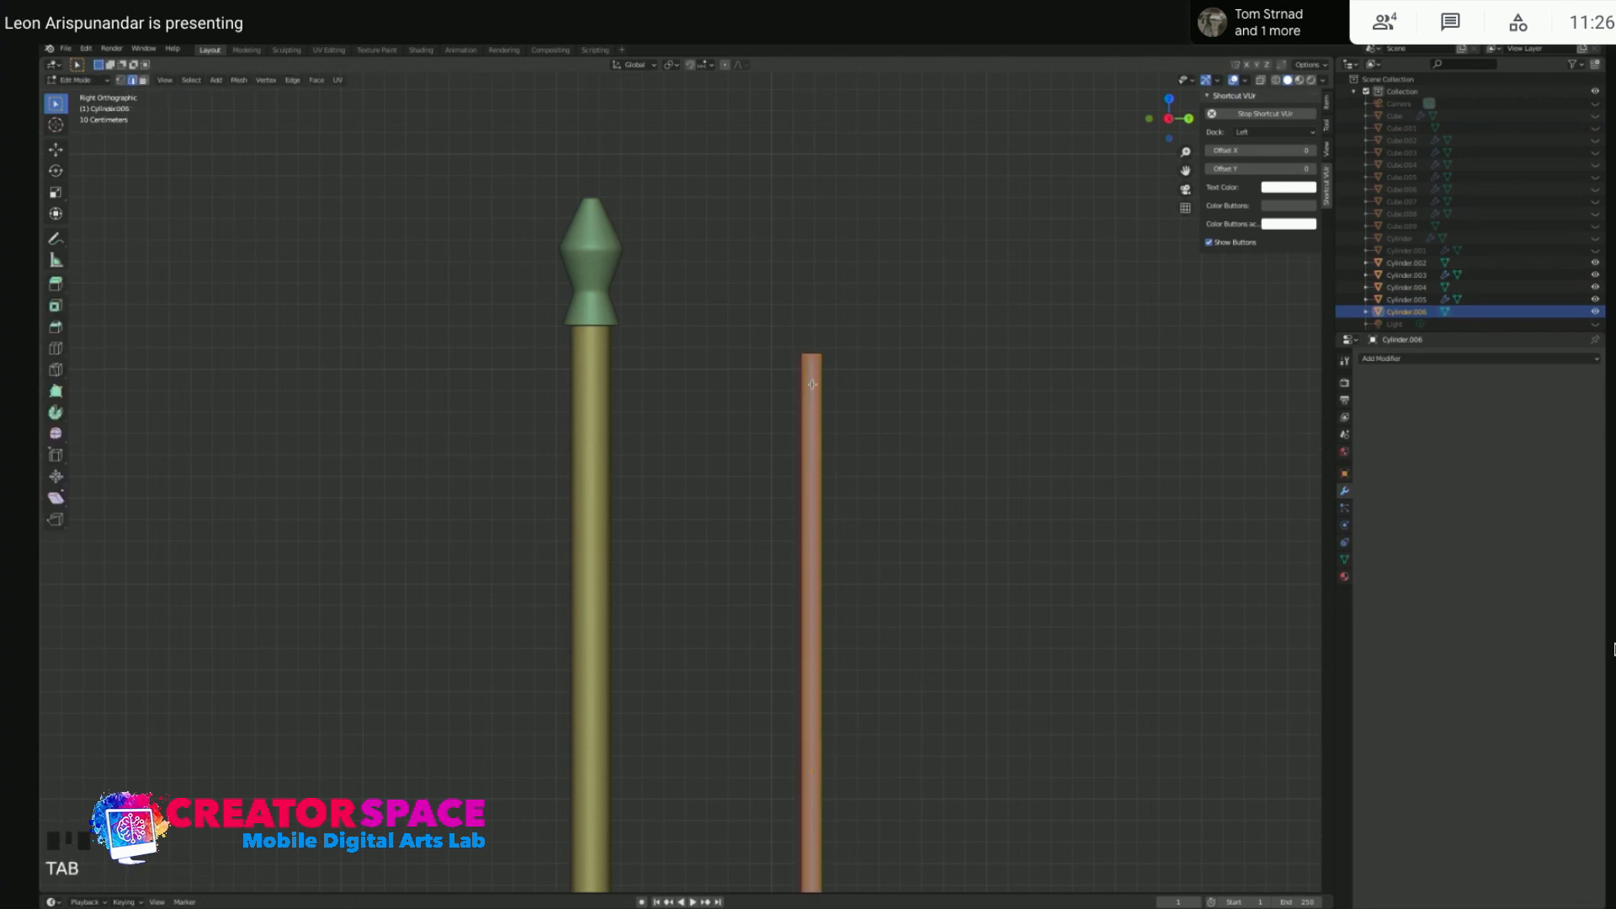
left_click(812, 396)
key("ctrl+r")
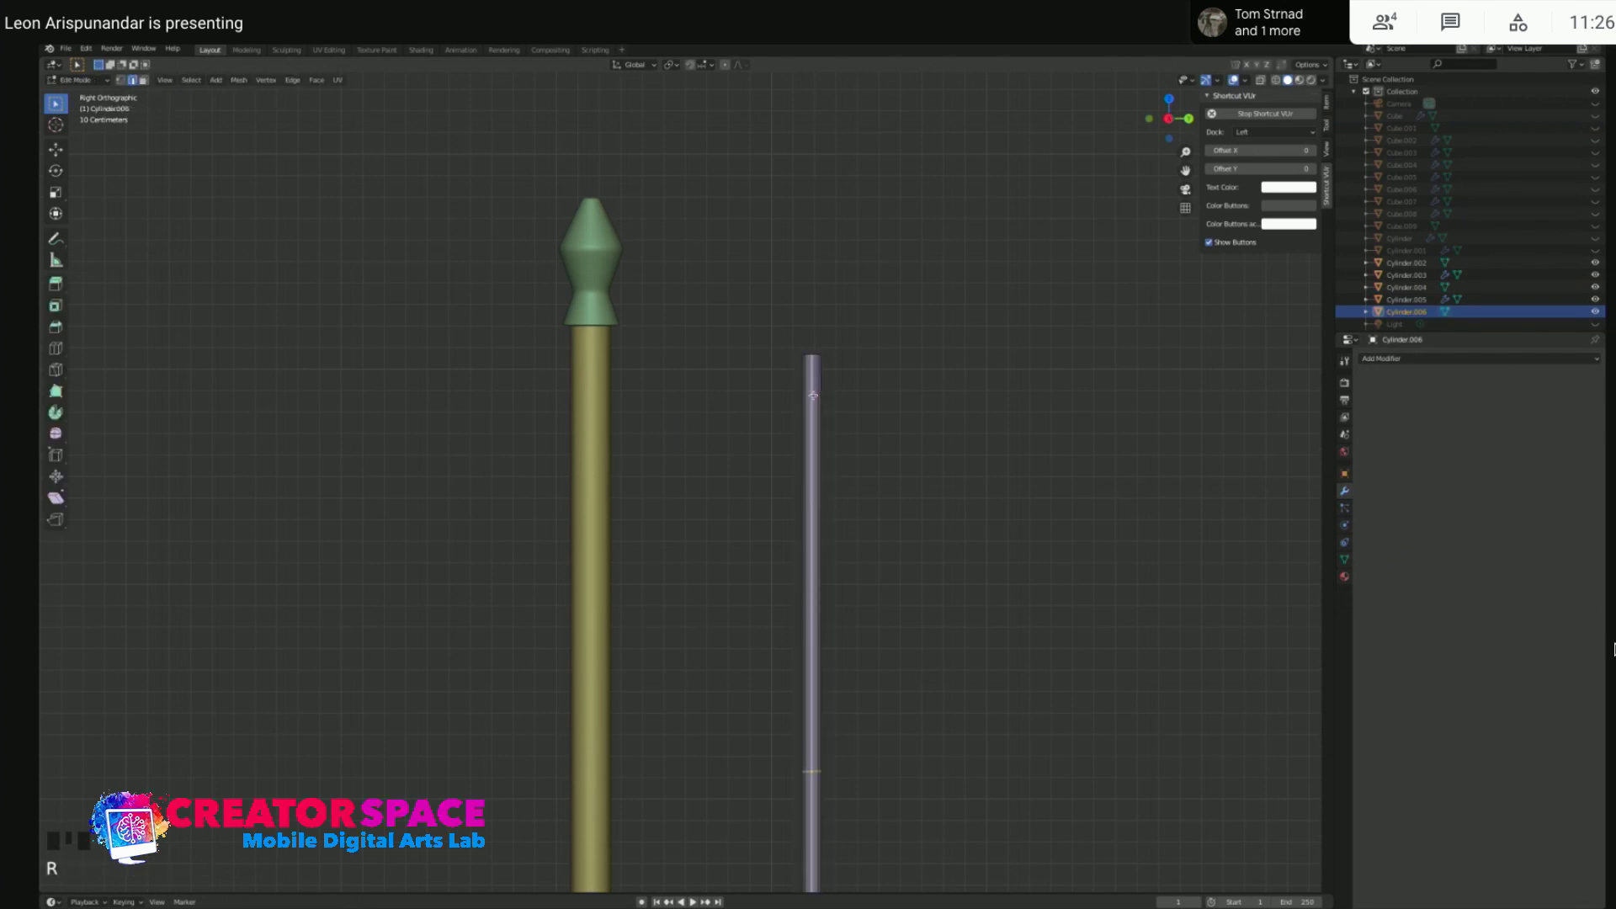
left_click(824, 396)
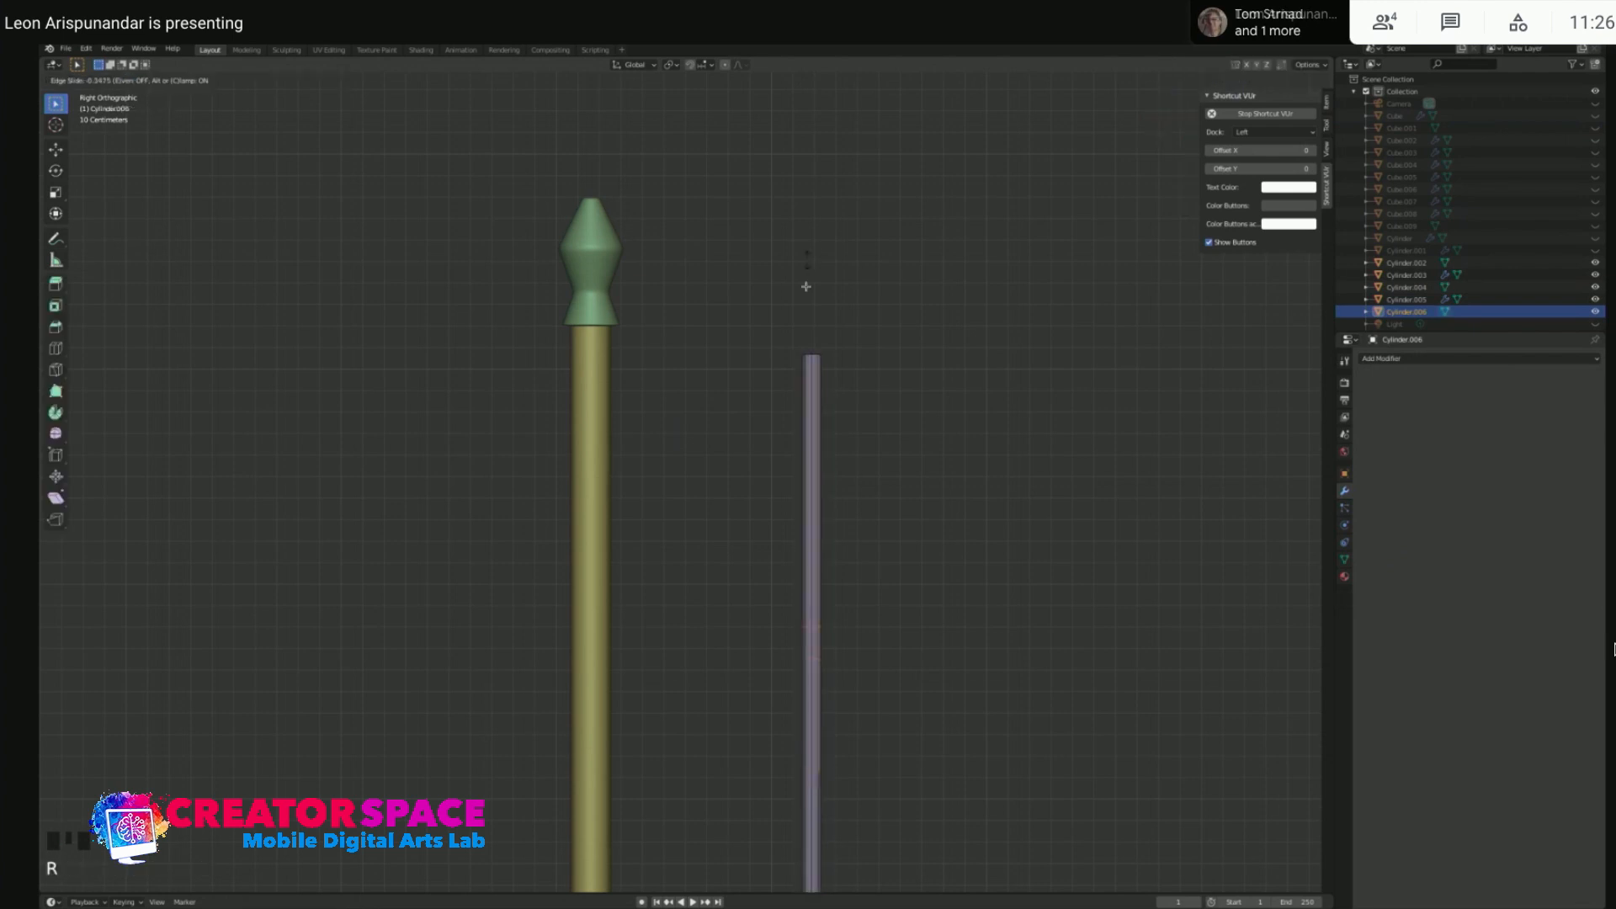
left_click(791, 173)
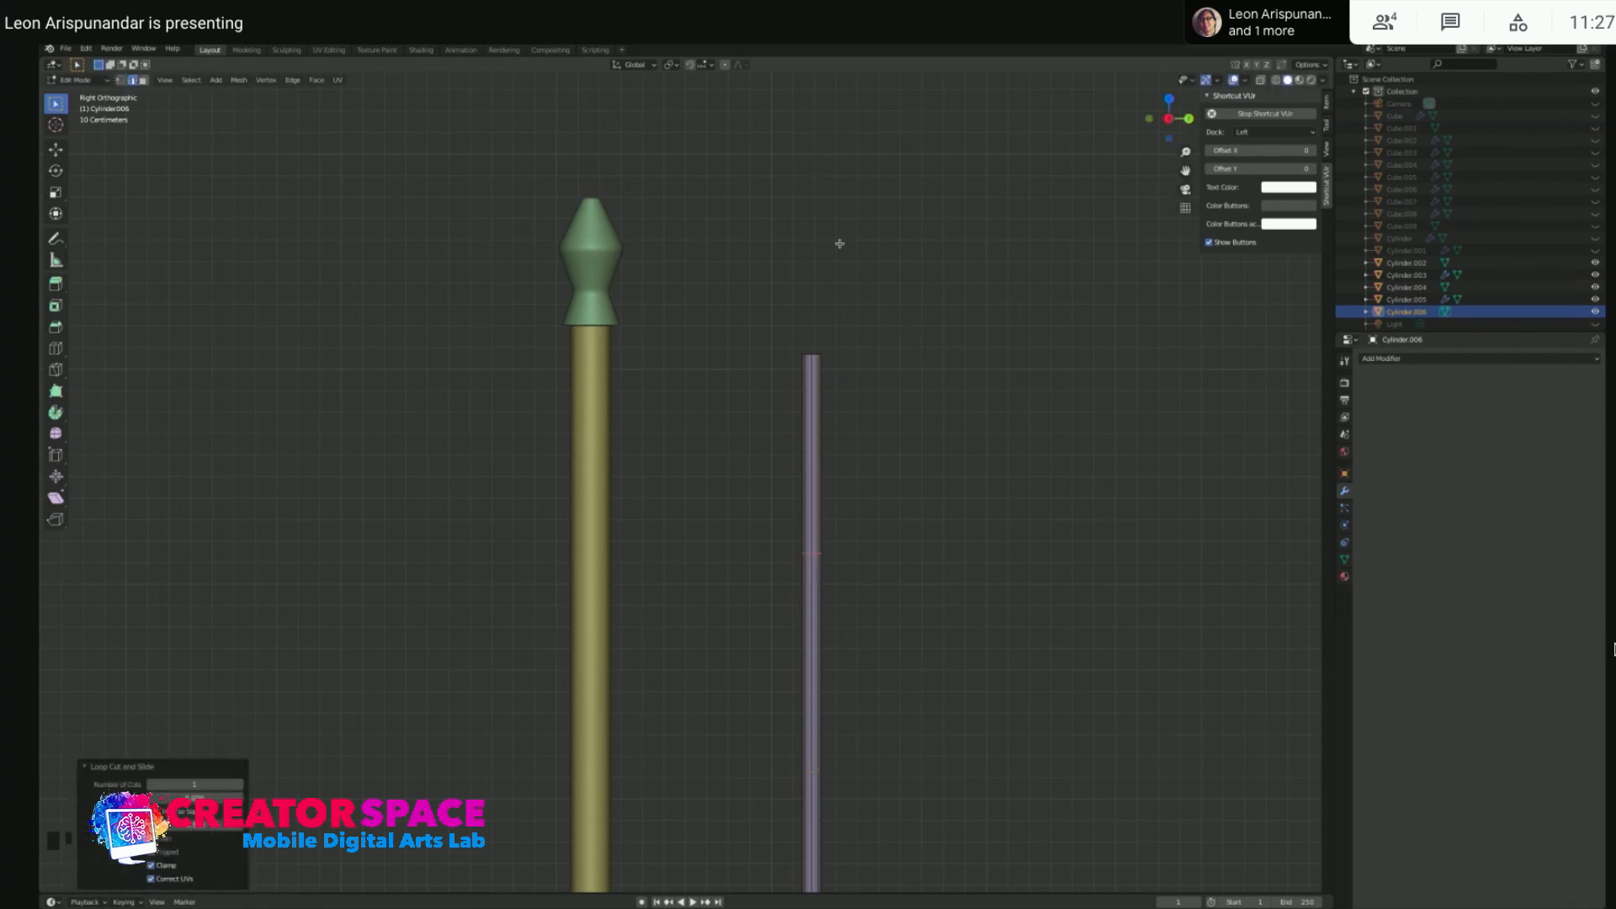
key("g")
key("g")
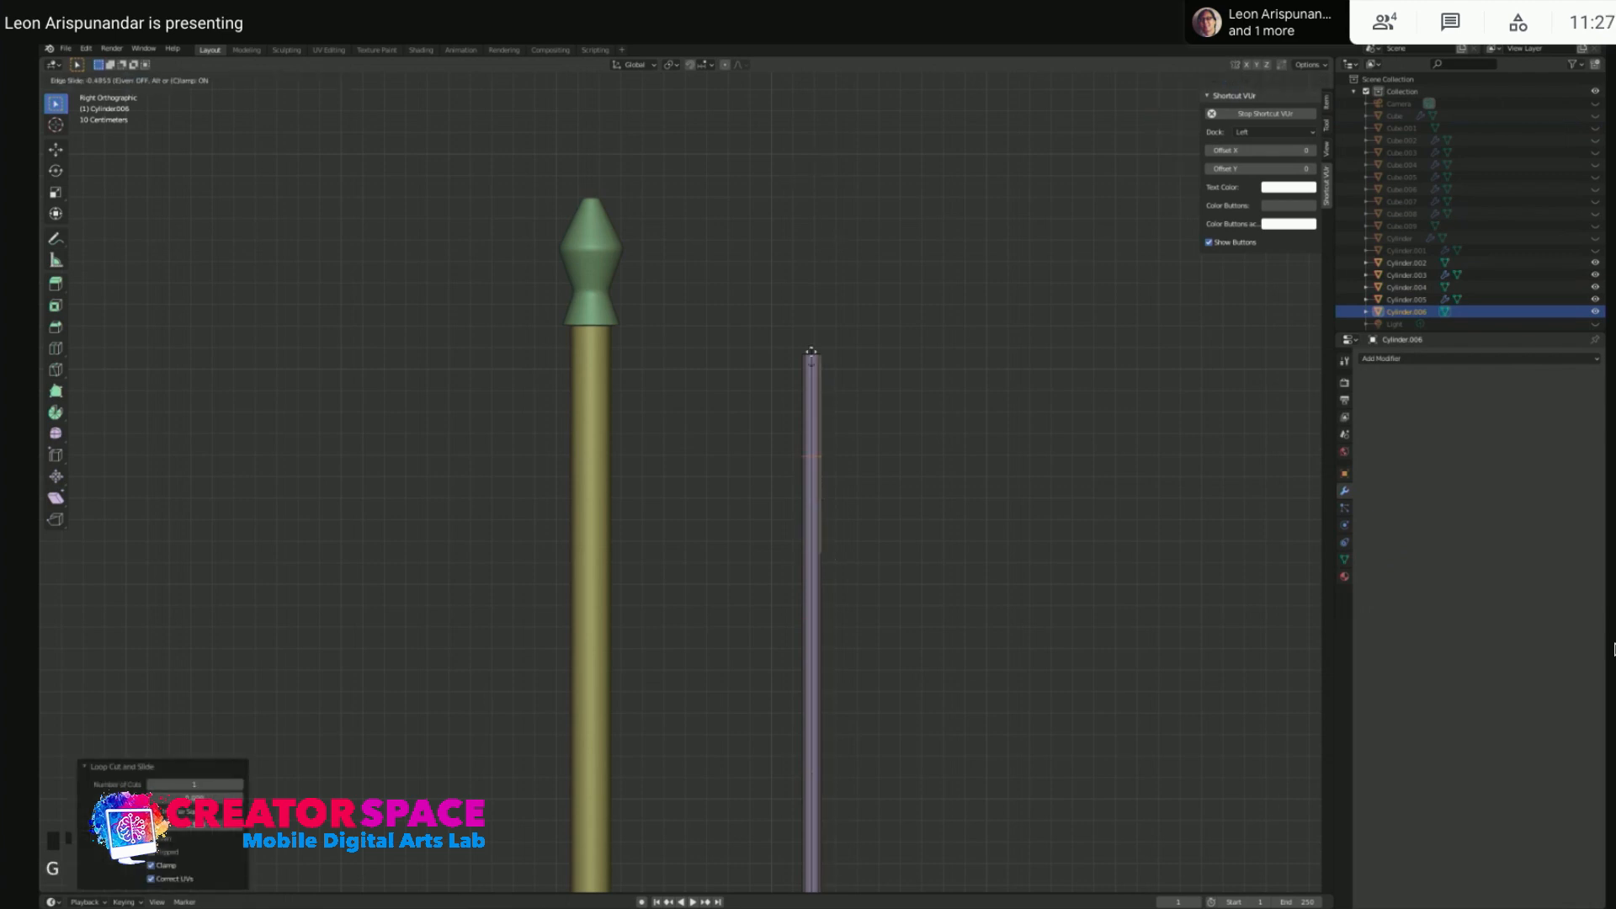
left_click(836, 187)
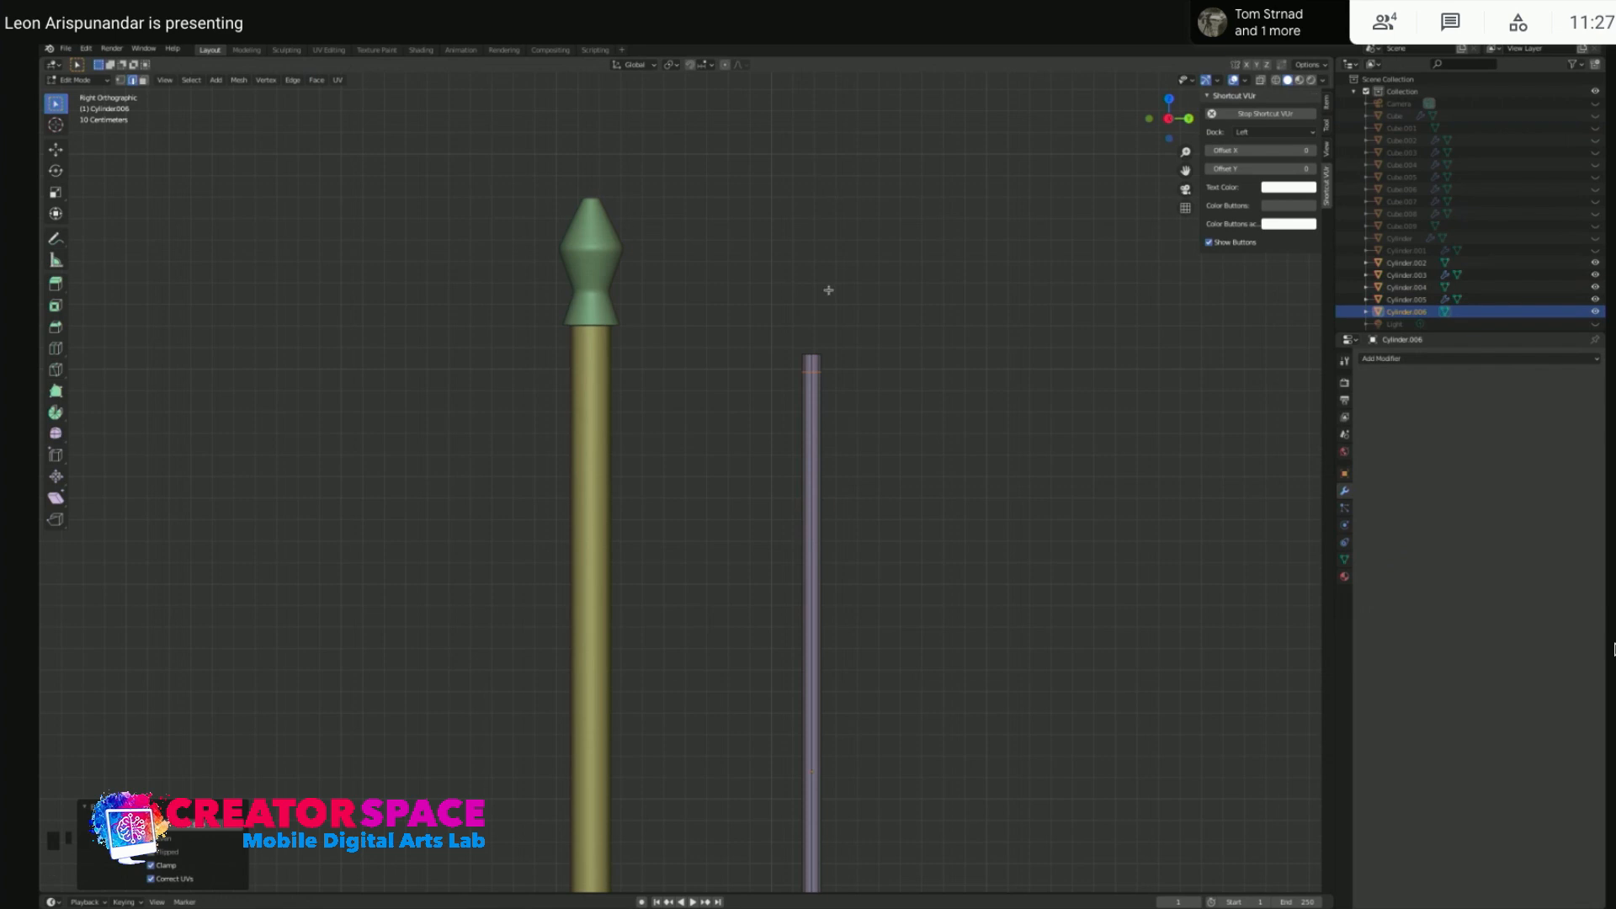
- Scale the thin bar's top vertices to about 0.29 to taper its end, and return to object mode with X-ray off
scroll(828, 290, "up", 2)
key("1")
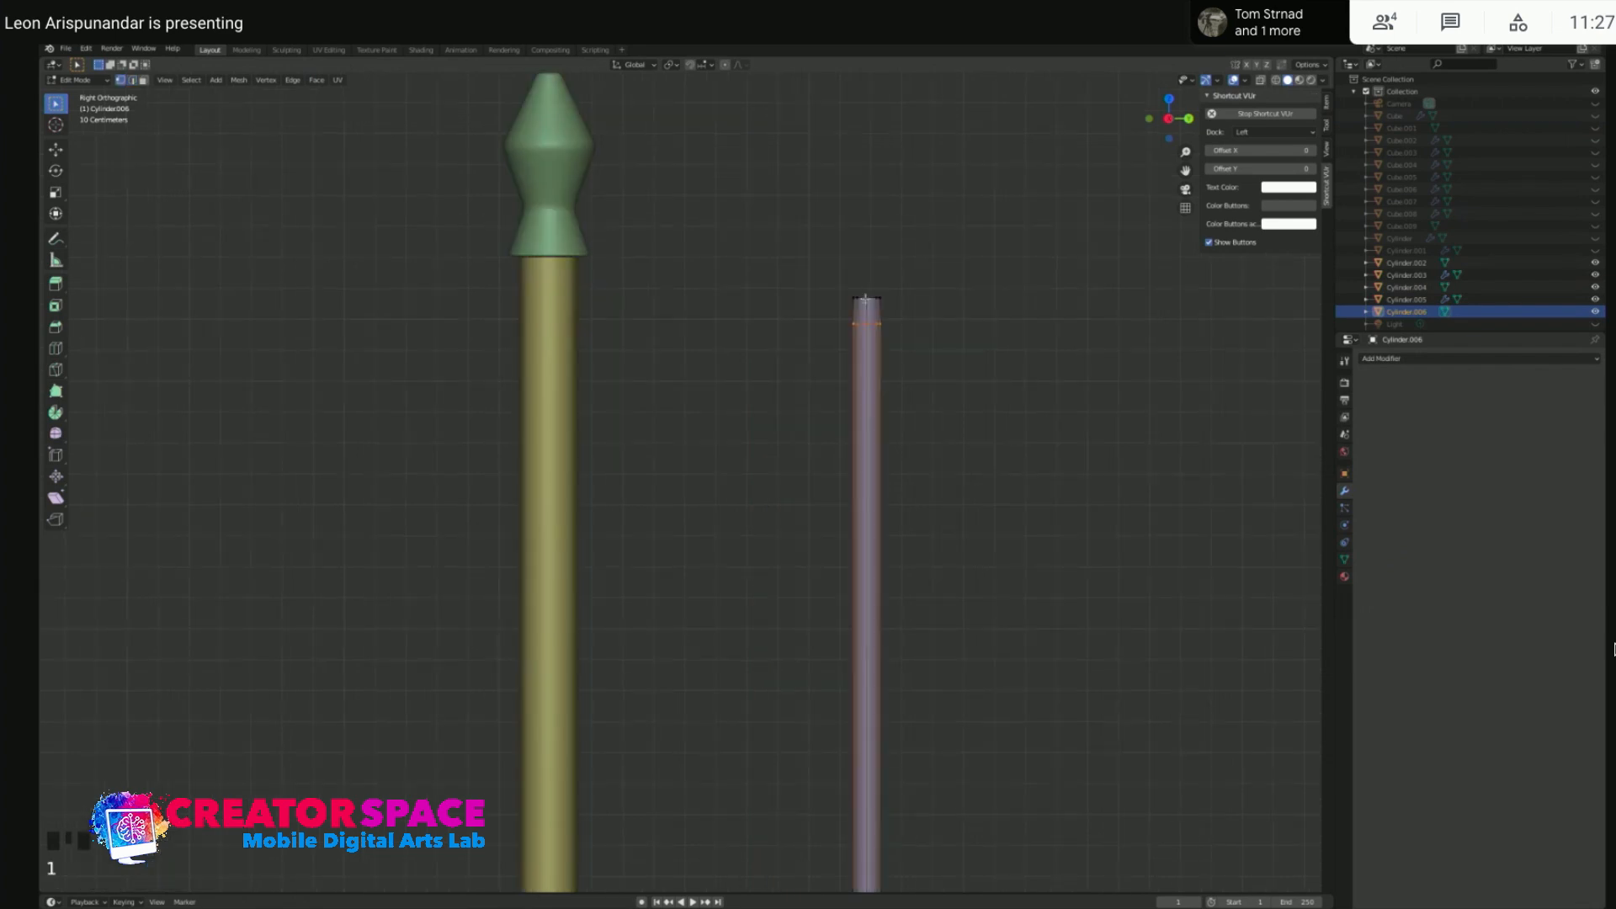
left_click_drag(837, 285, 912, 312)
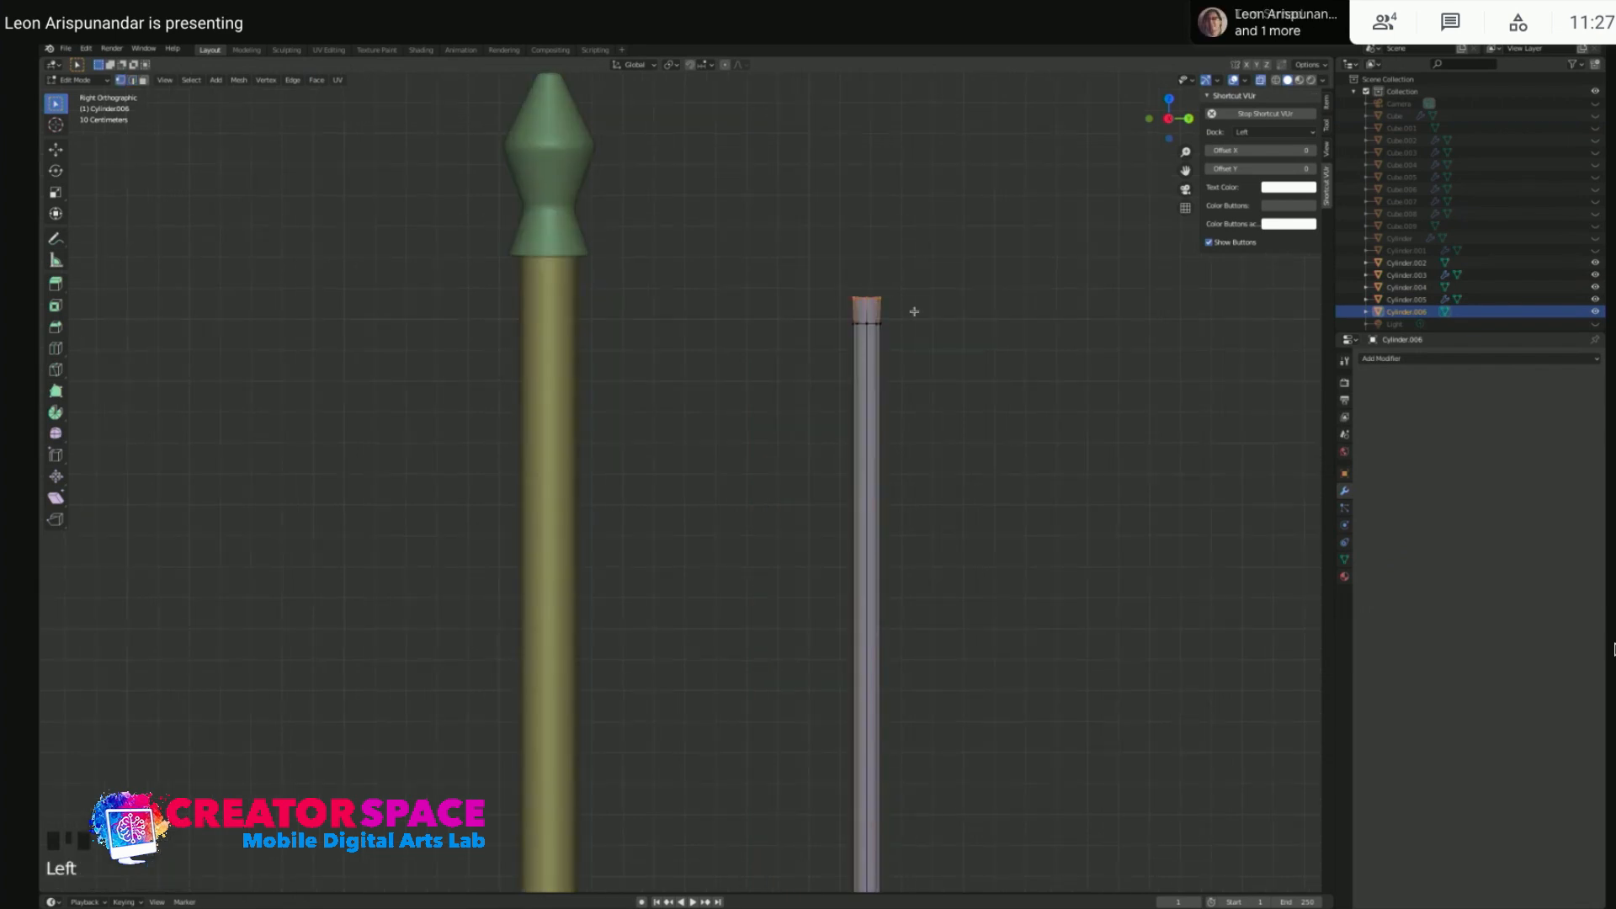
key("s")
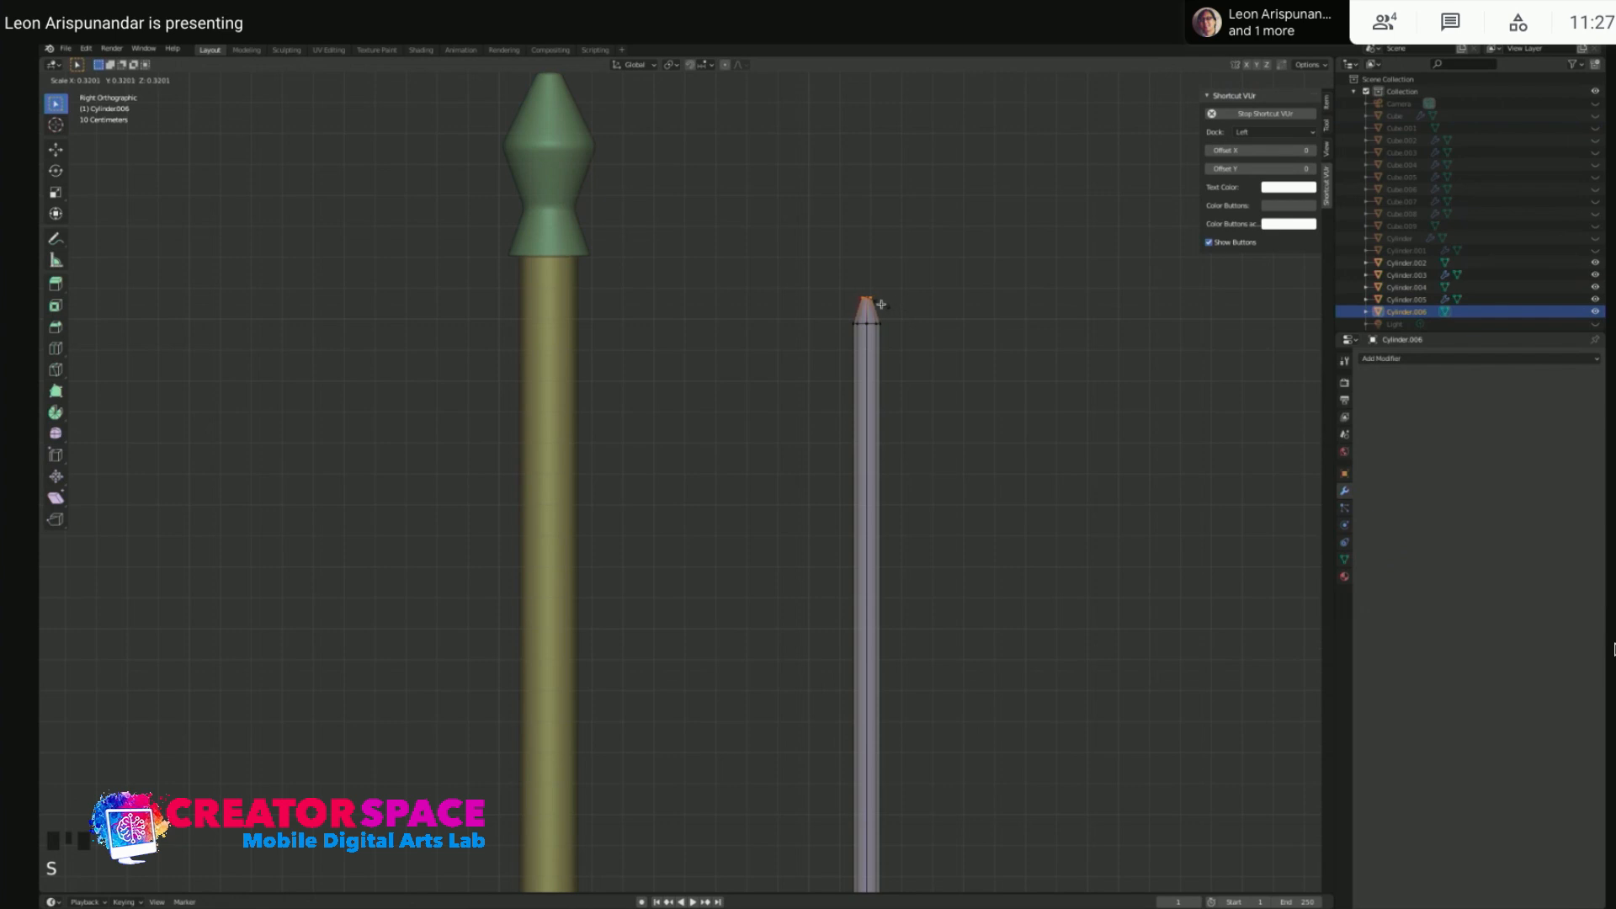
left_click(878, 303)
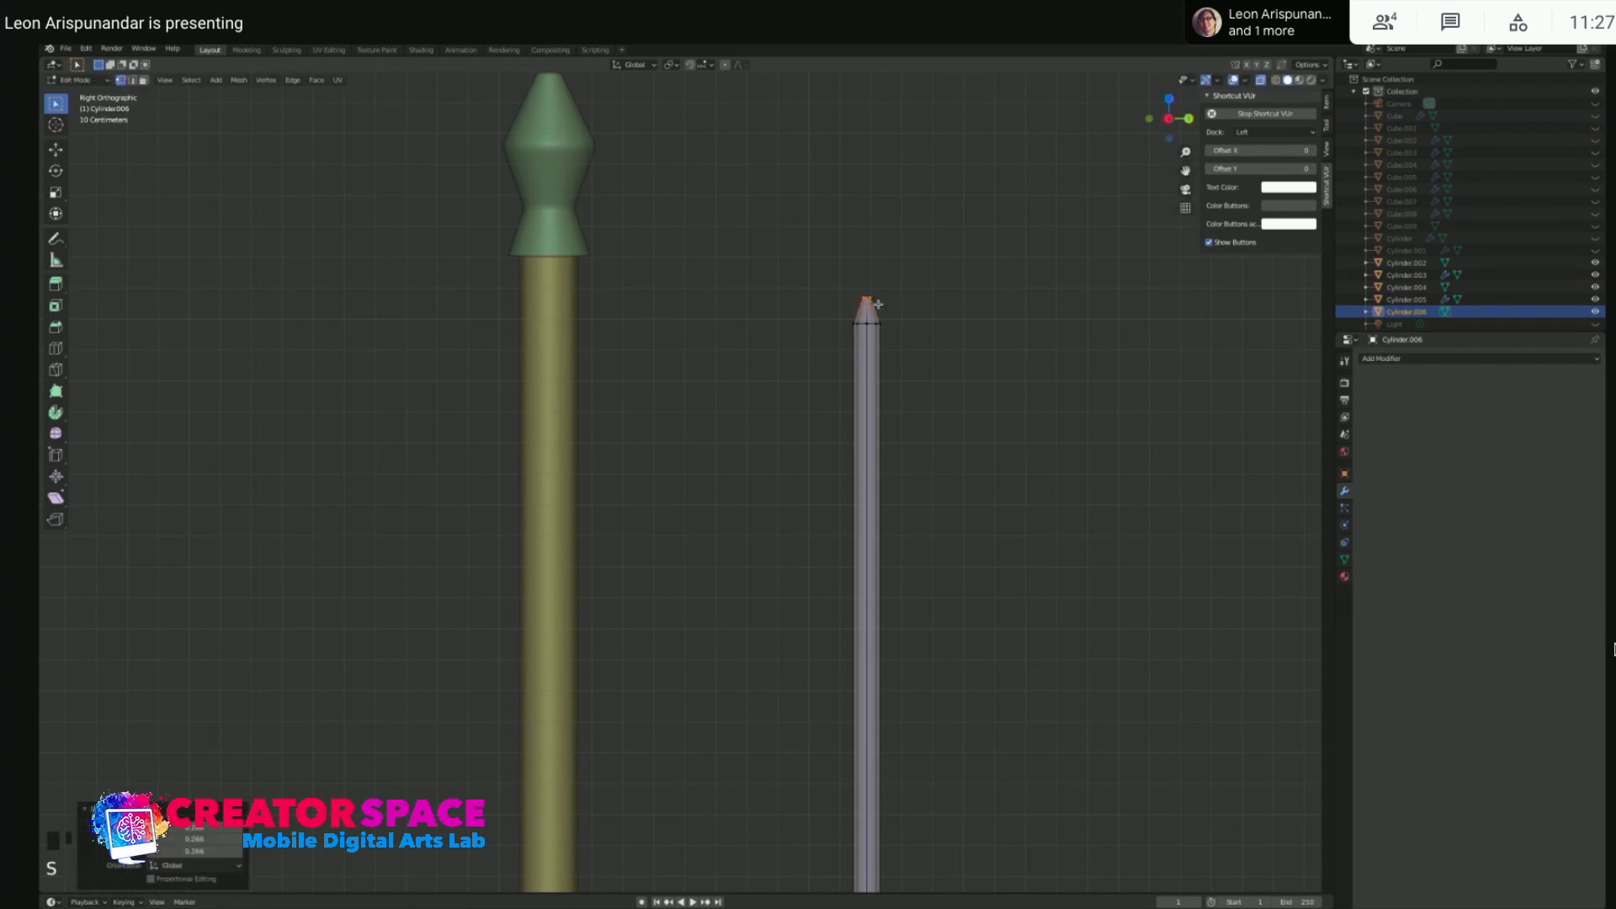
left_click(930, 317)
scroll(930, 318, "down", 3)
middle_click_drag(804, 452, 700, 293, "shift")
scroll(718, 350, "down", 2)
middle_click_drag(718, 393, 703, 371, "shift")
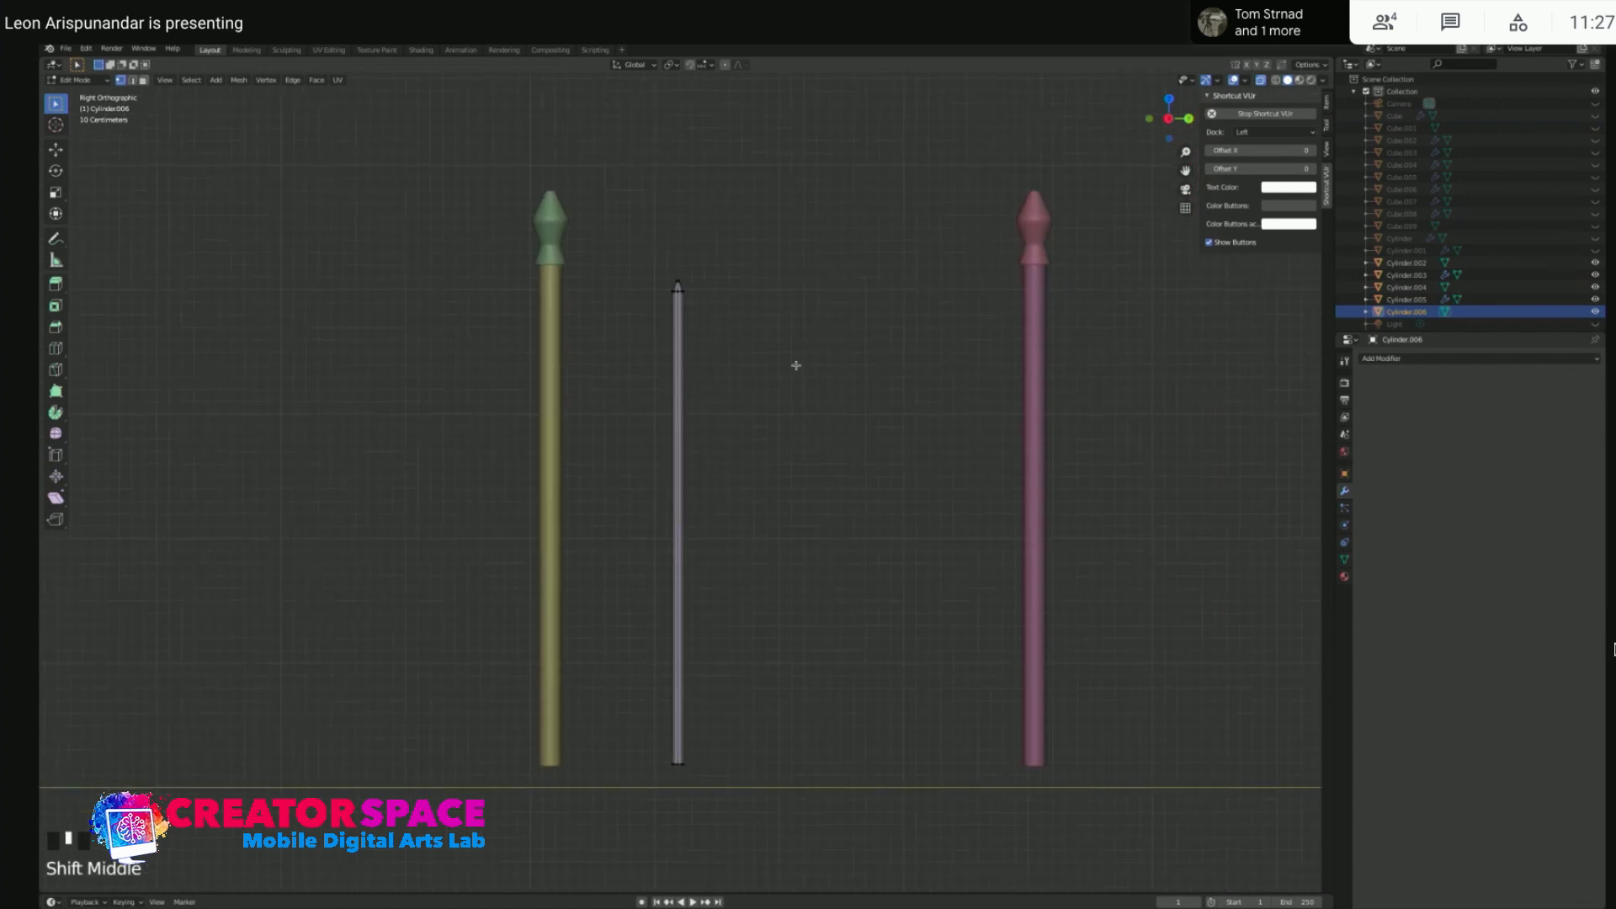
key("Tab")
key("alt+z")
- Move the thin bar about 0.53 m along Y to stand near the first pole, keeping its base level with the poles
left_click(684, 355)
left_click(681, 357)
left_click(680, 356)
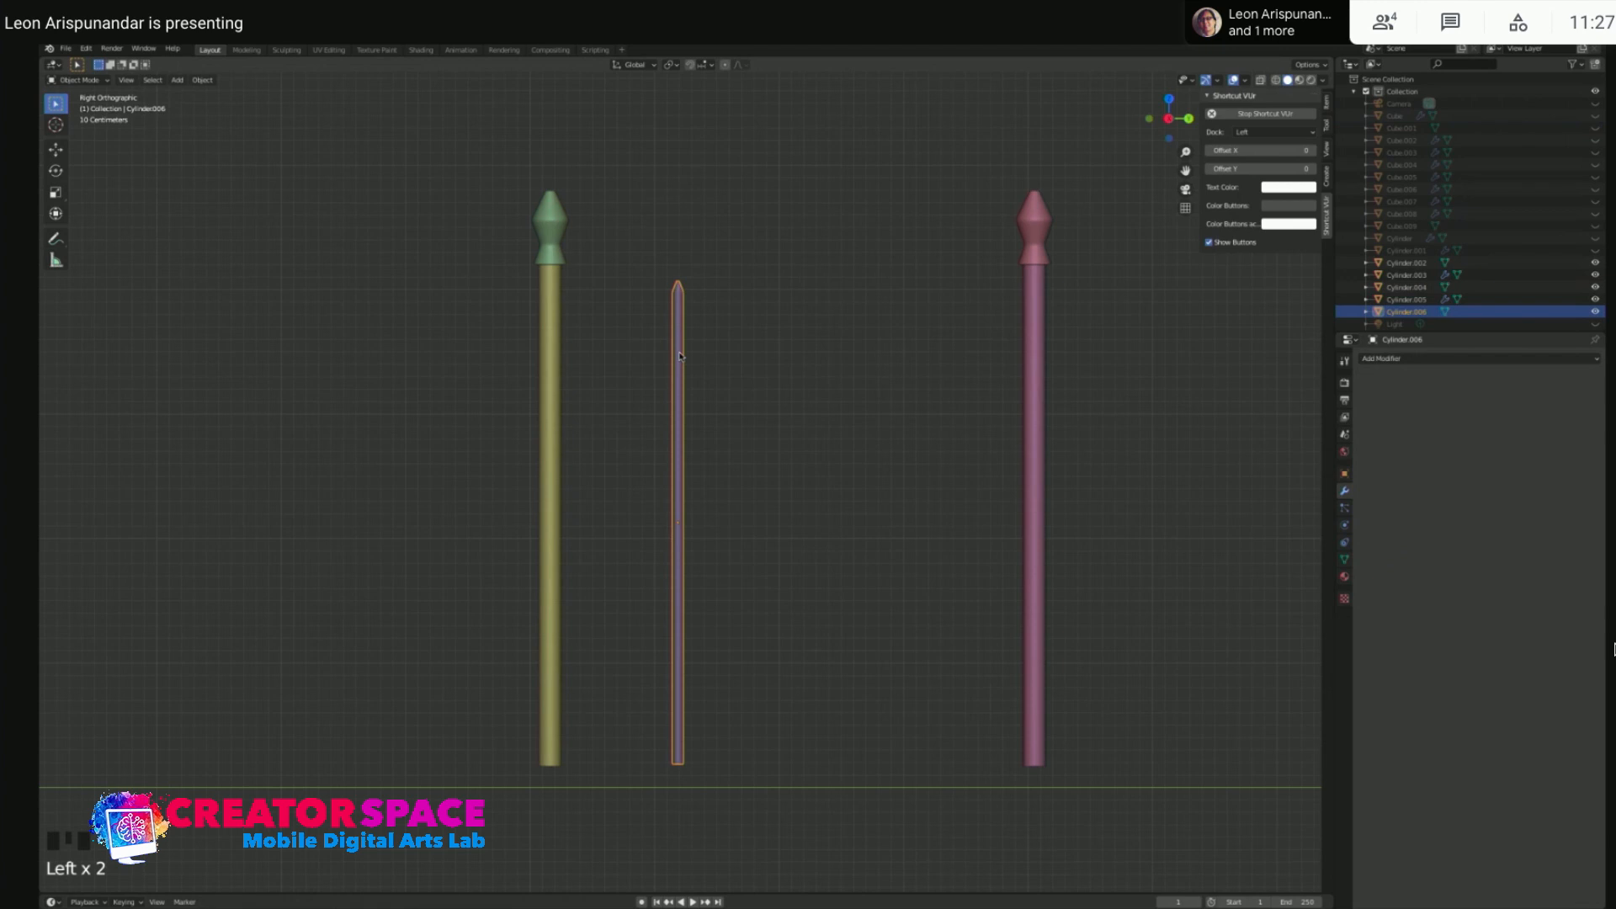
key("g")
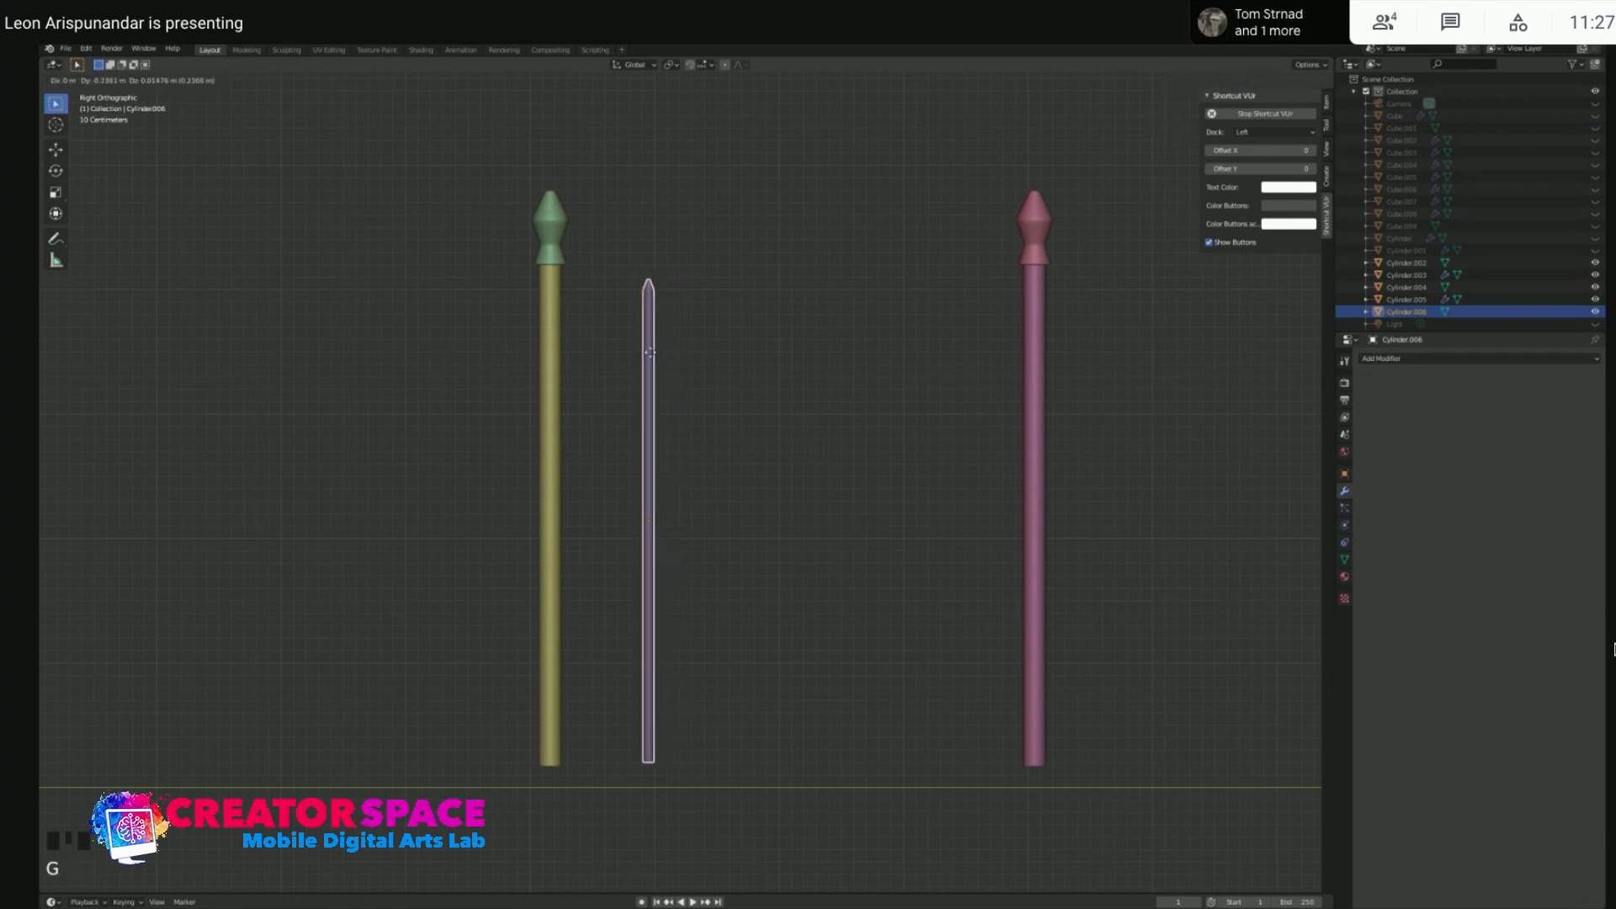
left_click(649, 354)
key("g")
key("x")
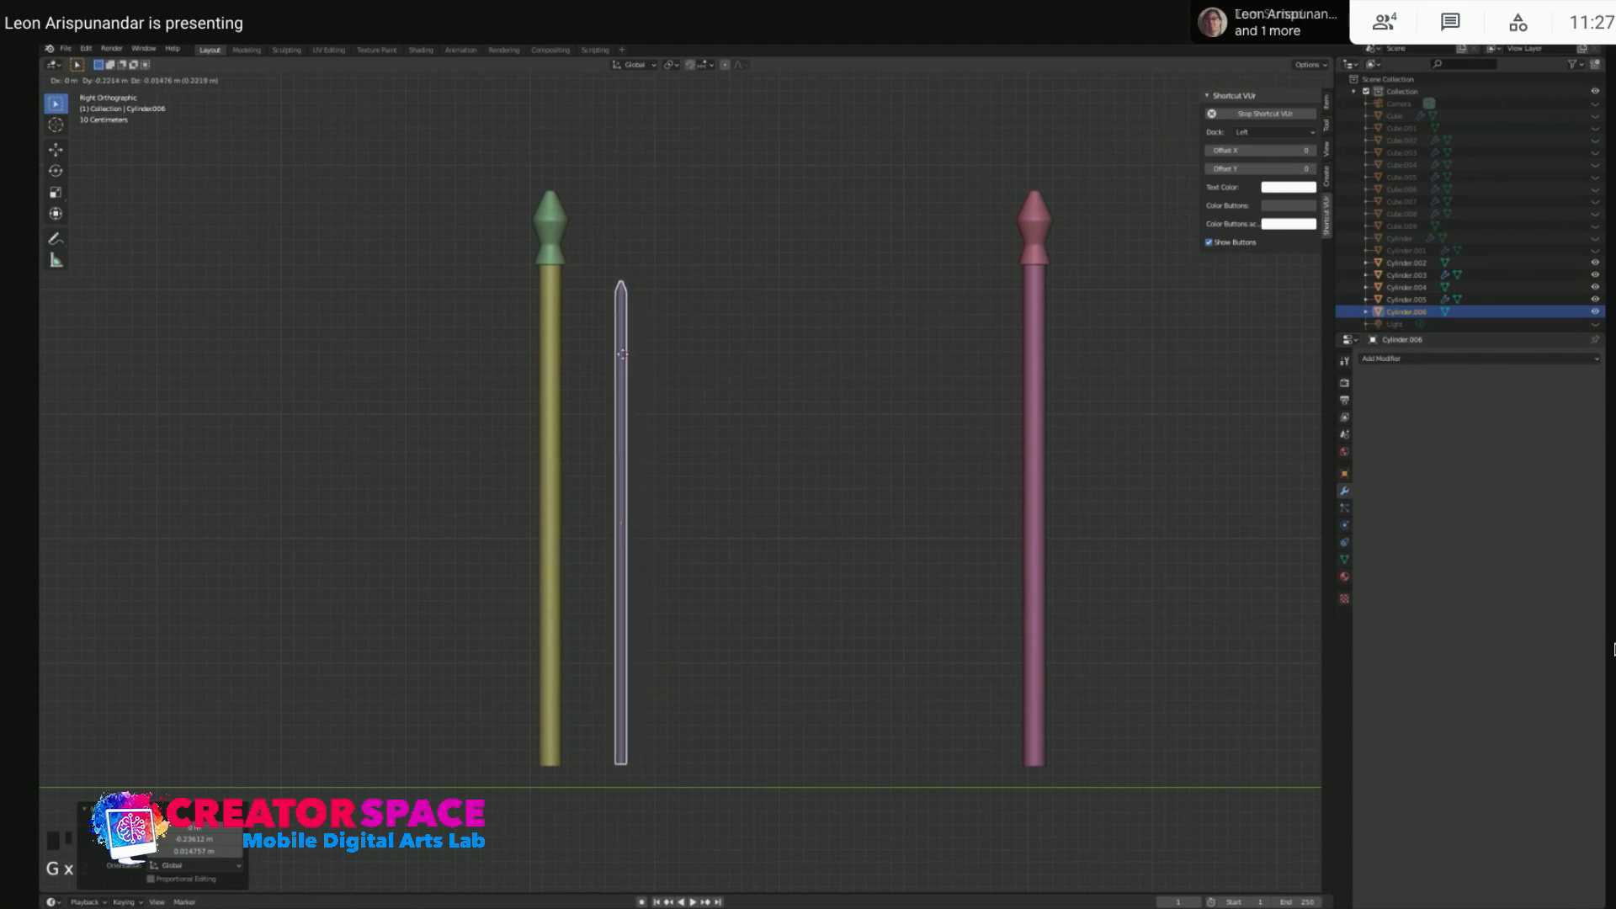
left_click(613, 354)
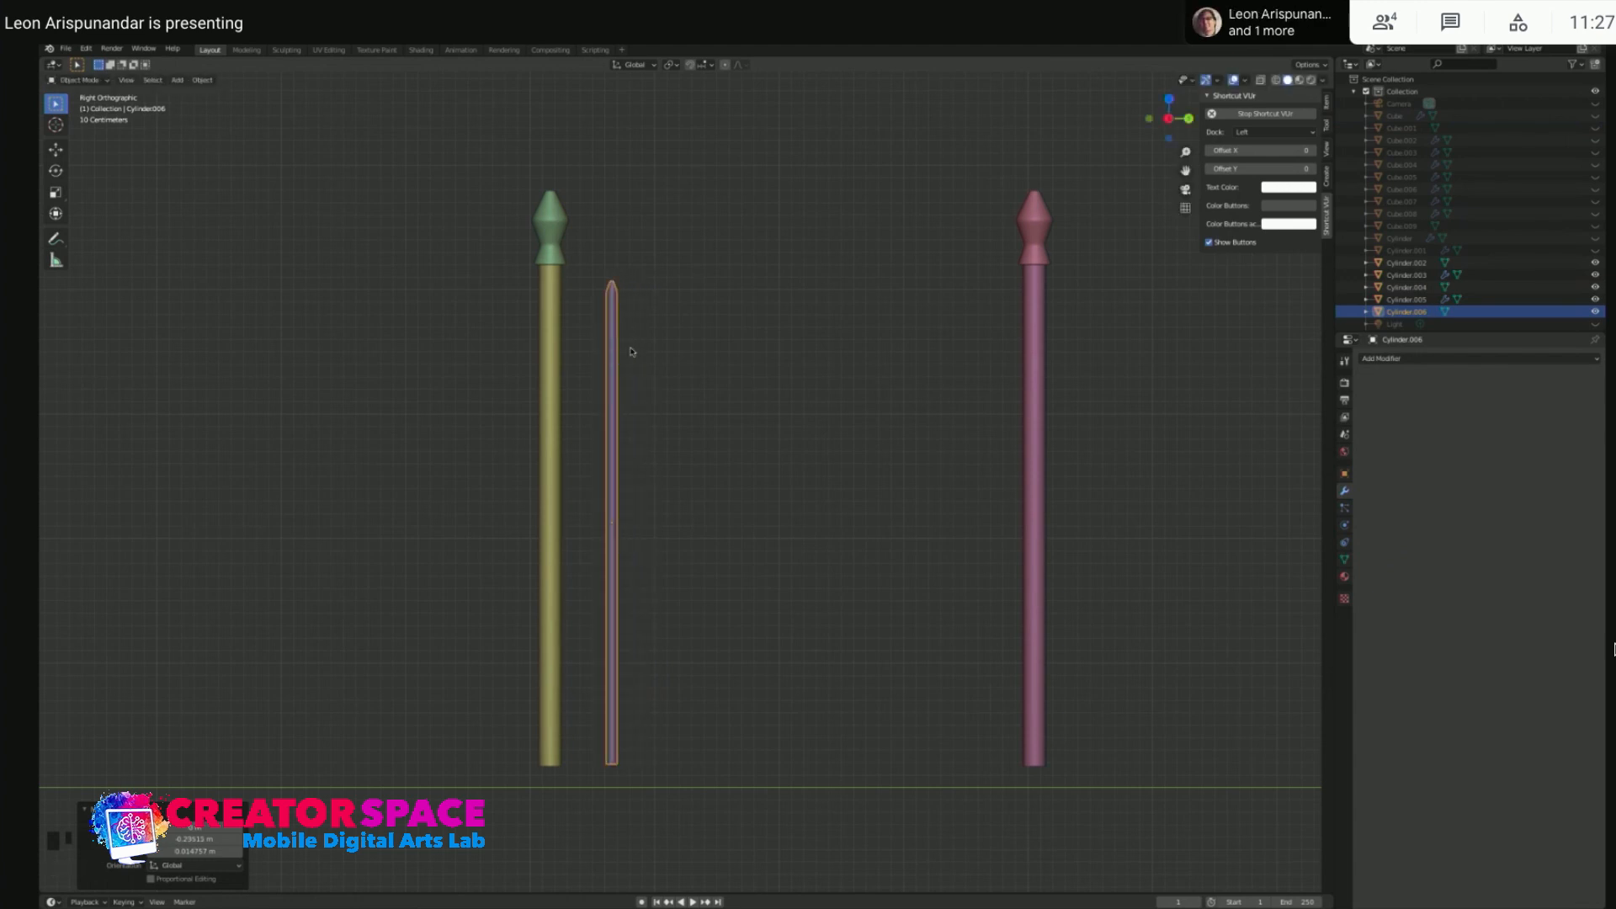
key("shift+d")
right_click(635, 355)
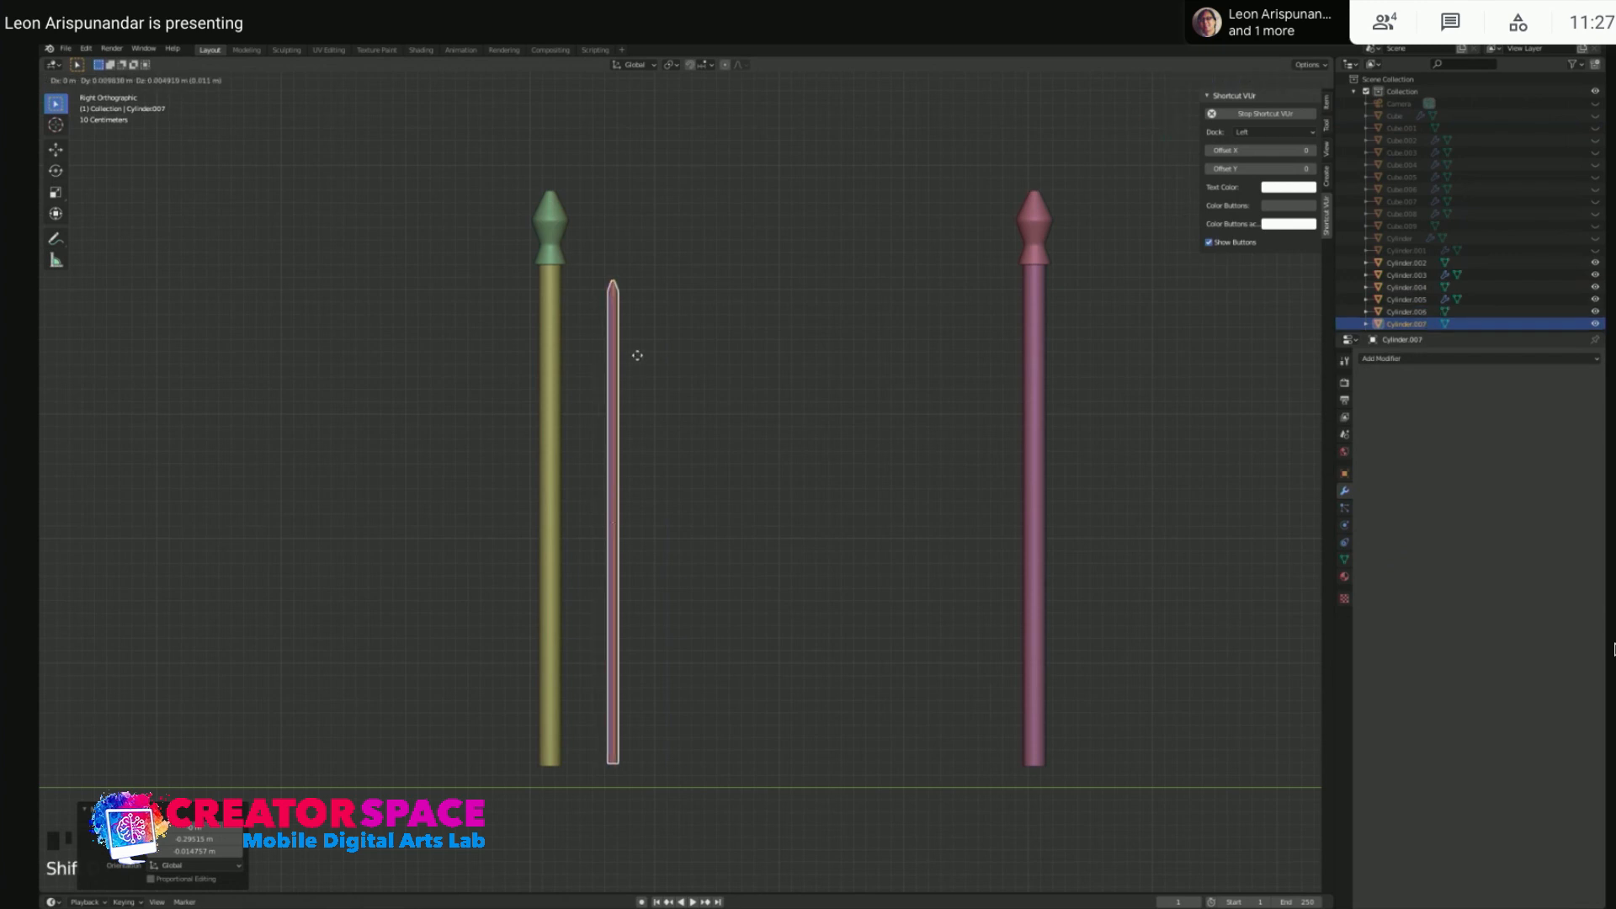
key("ctrl+z")
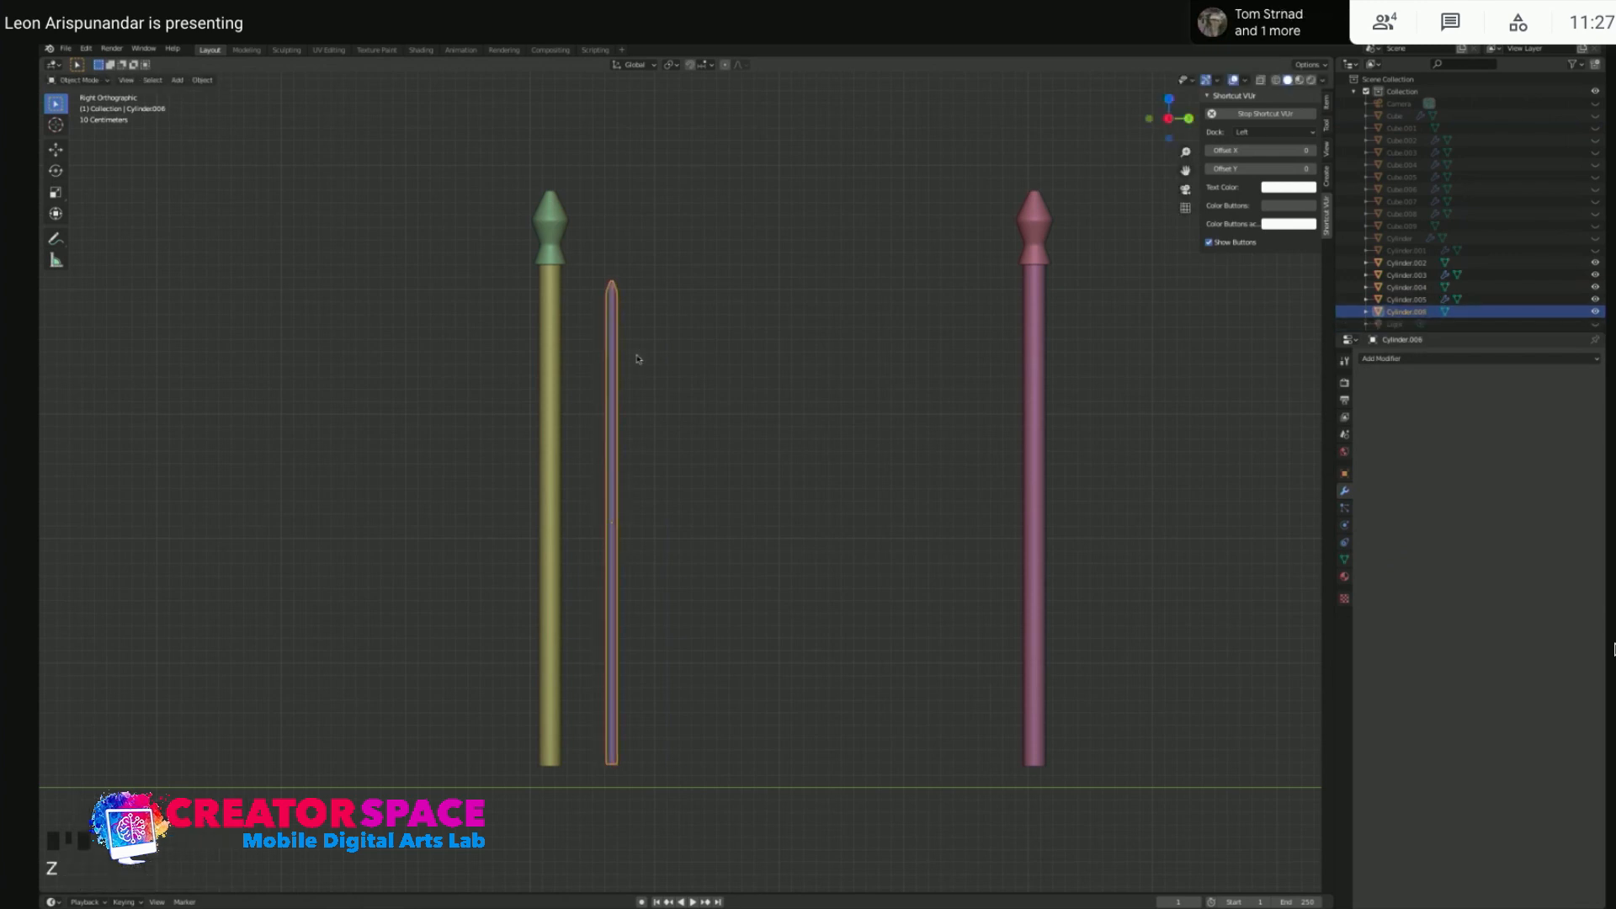
- Duplicate the thin bar twice along Y toward the second pole, spacing each copy about 0.47 m apart
key("shift+d")
key("y")
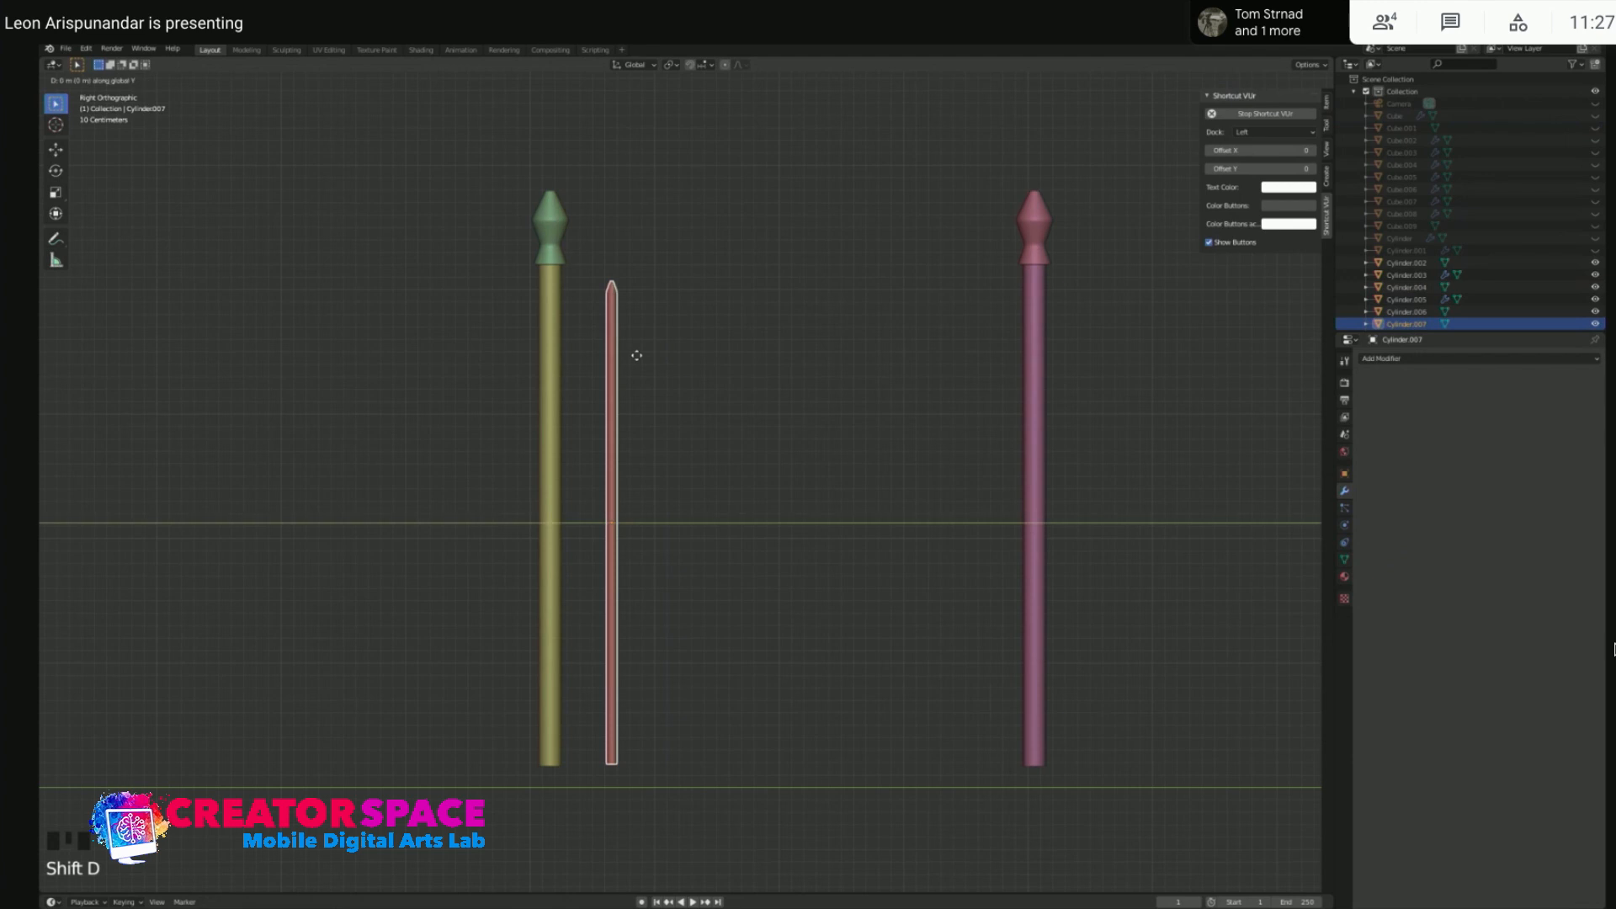
left_click(695, 356)
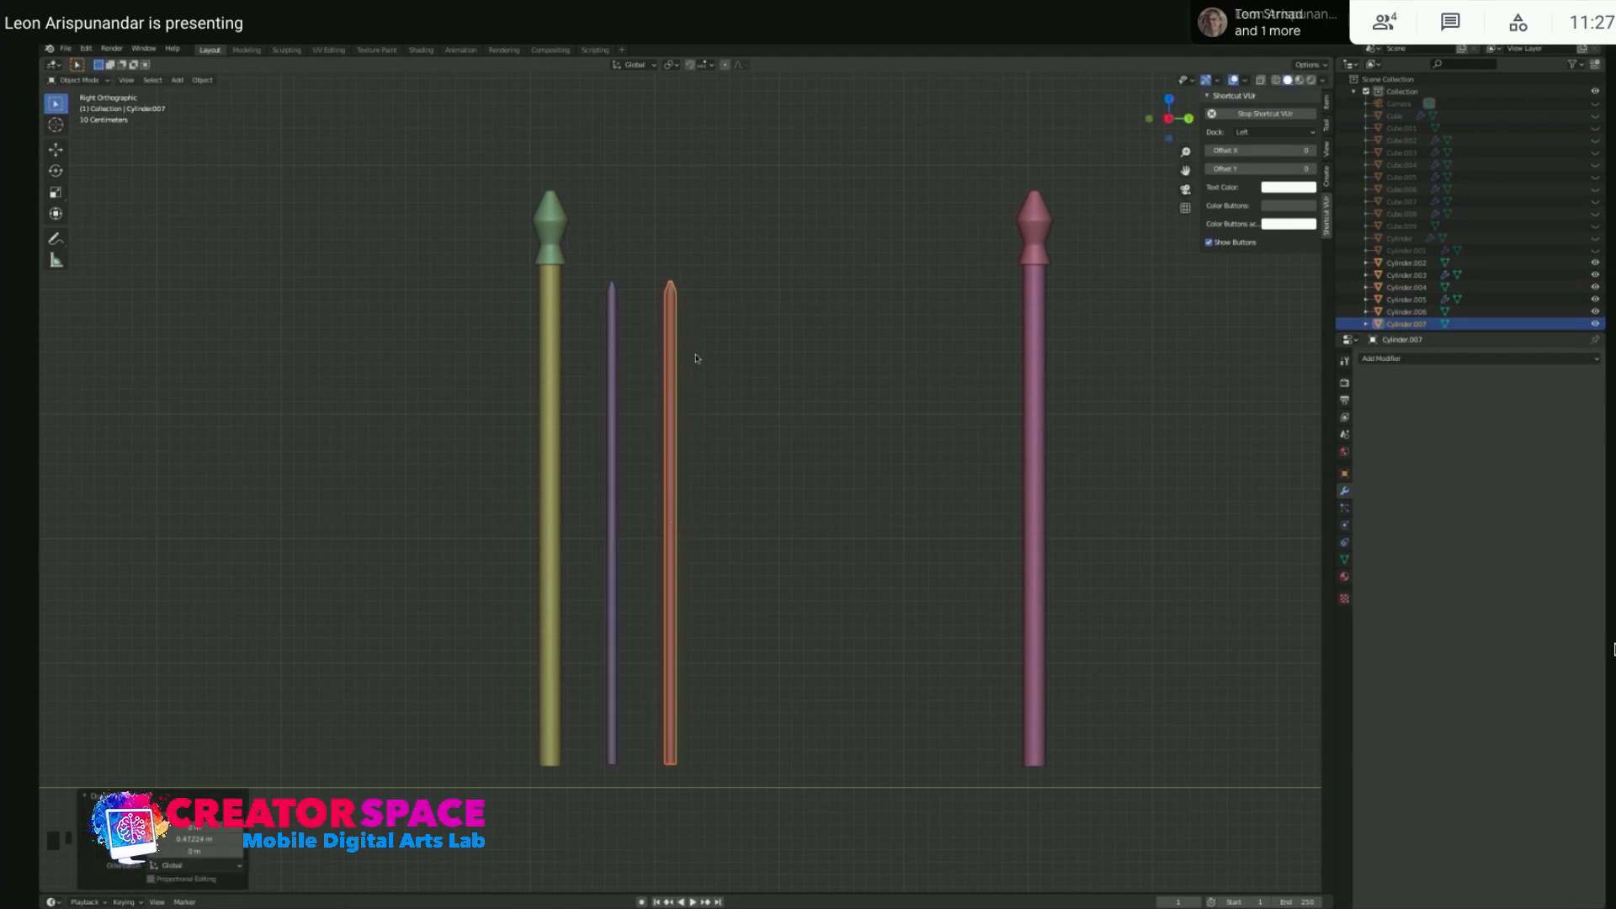
key("shift+d")
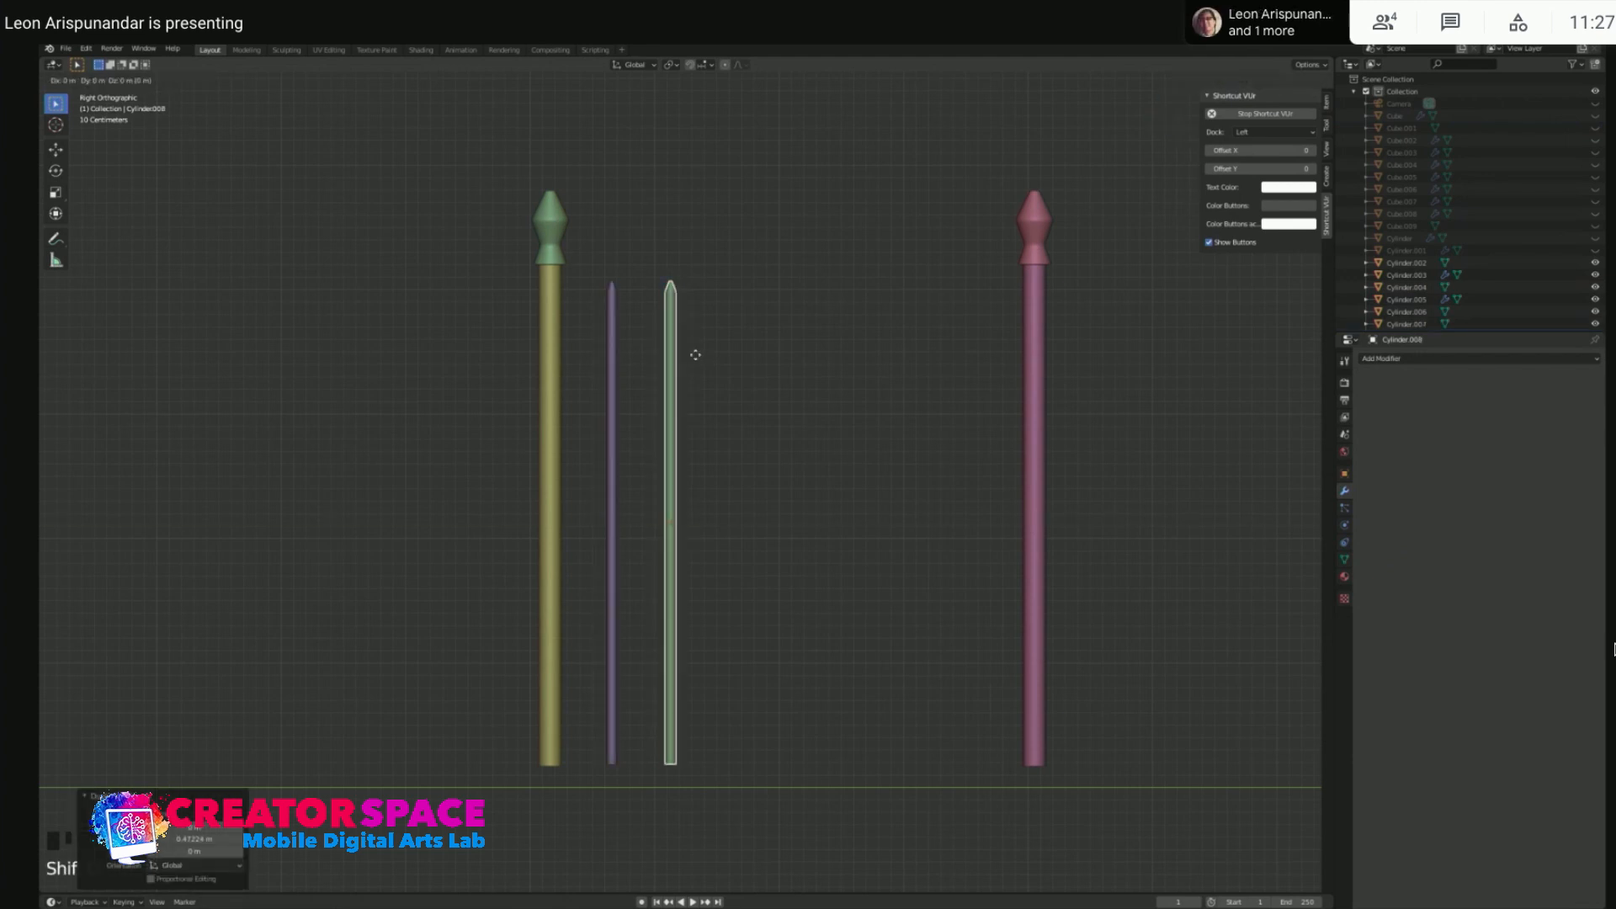
key("y")
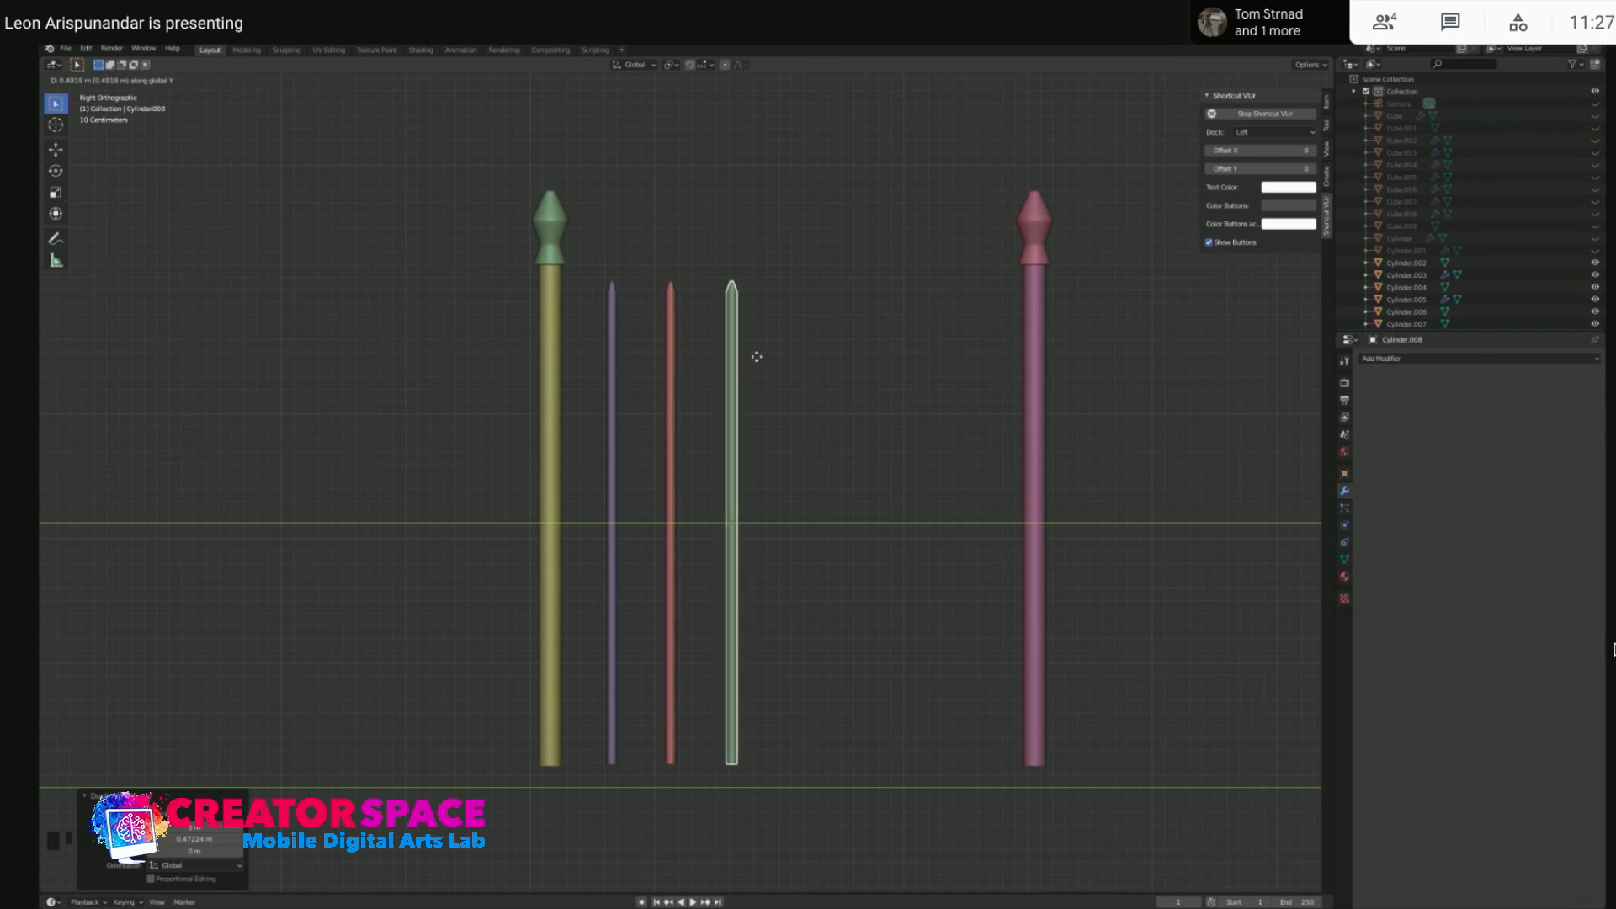
left_click(756, 359)
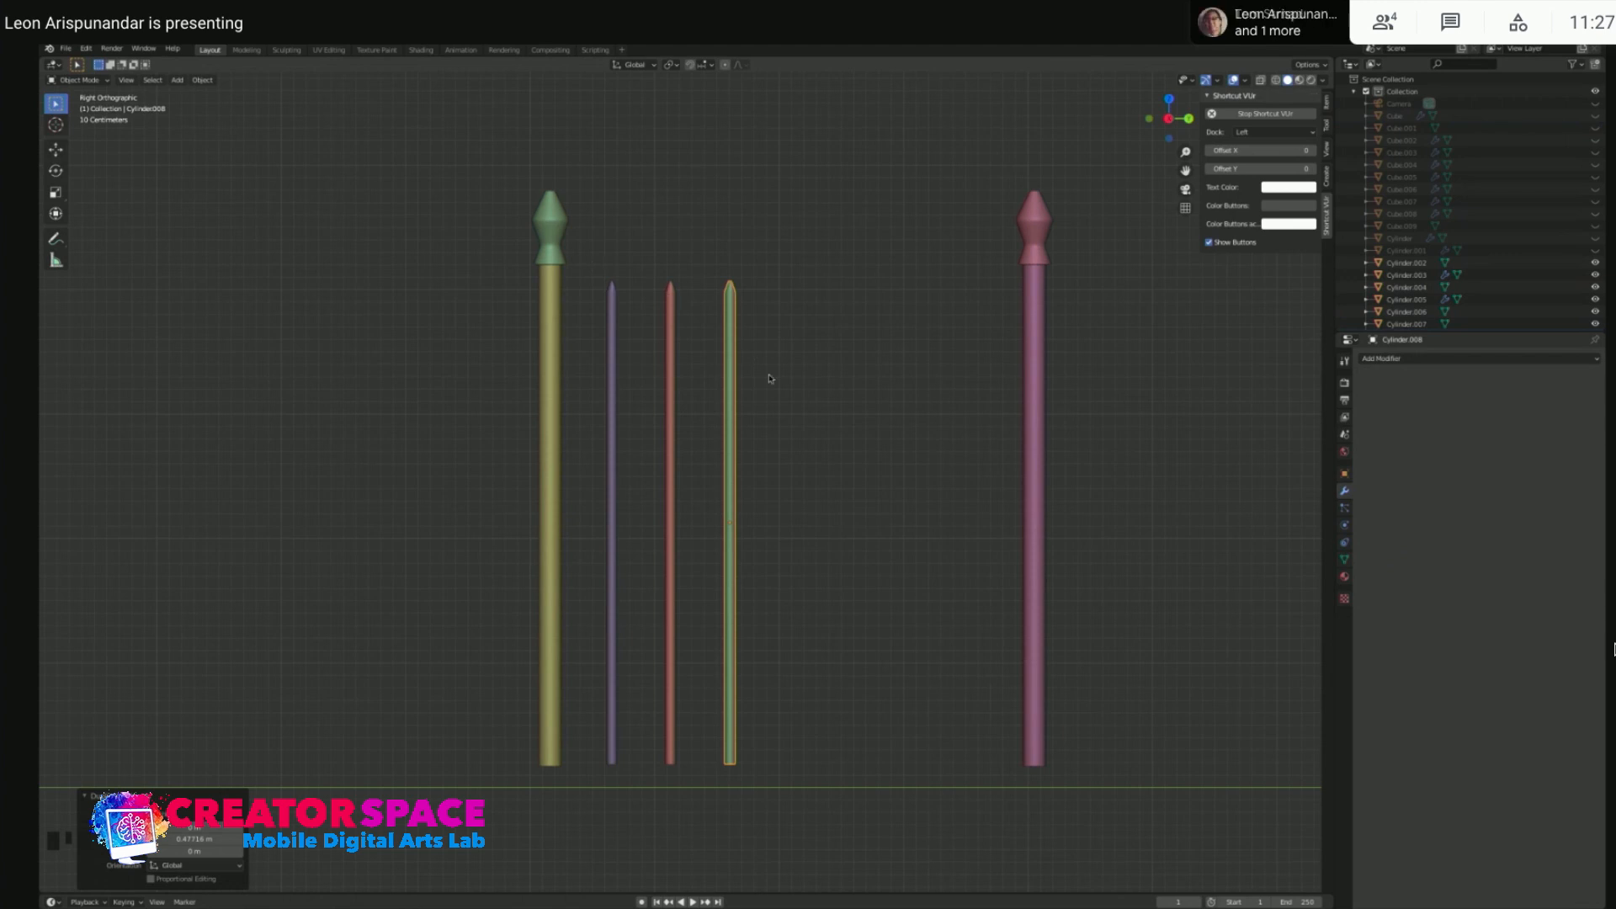
- Duplicate the three thin bars together about 1.46 m along Y to continue the row toward the second pole
left_click_drag(589, 265, 675, 313)
key("shift+d")
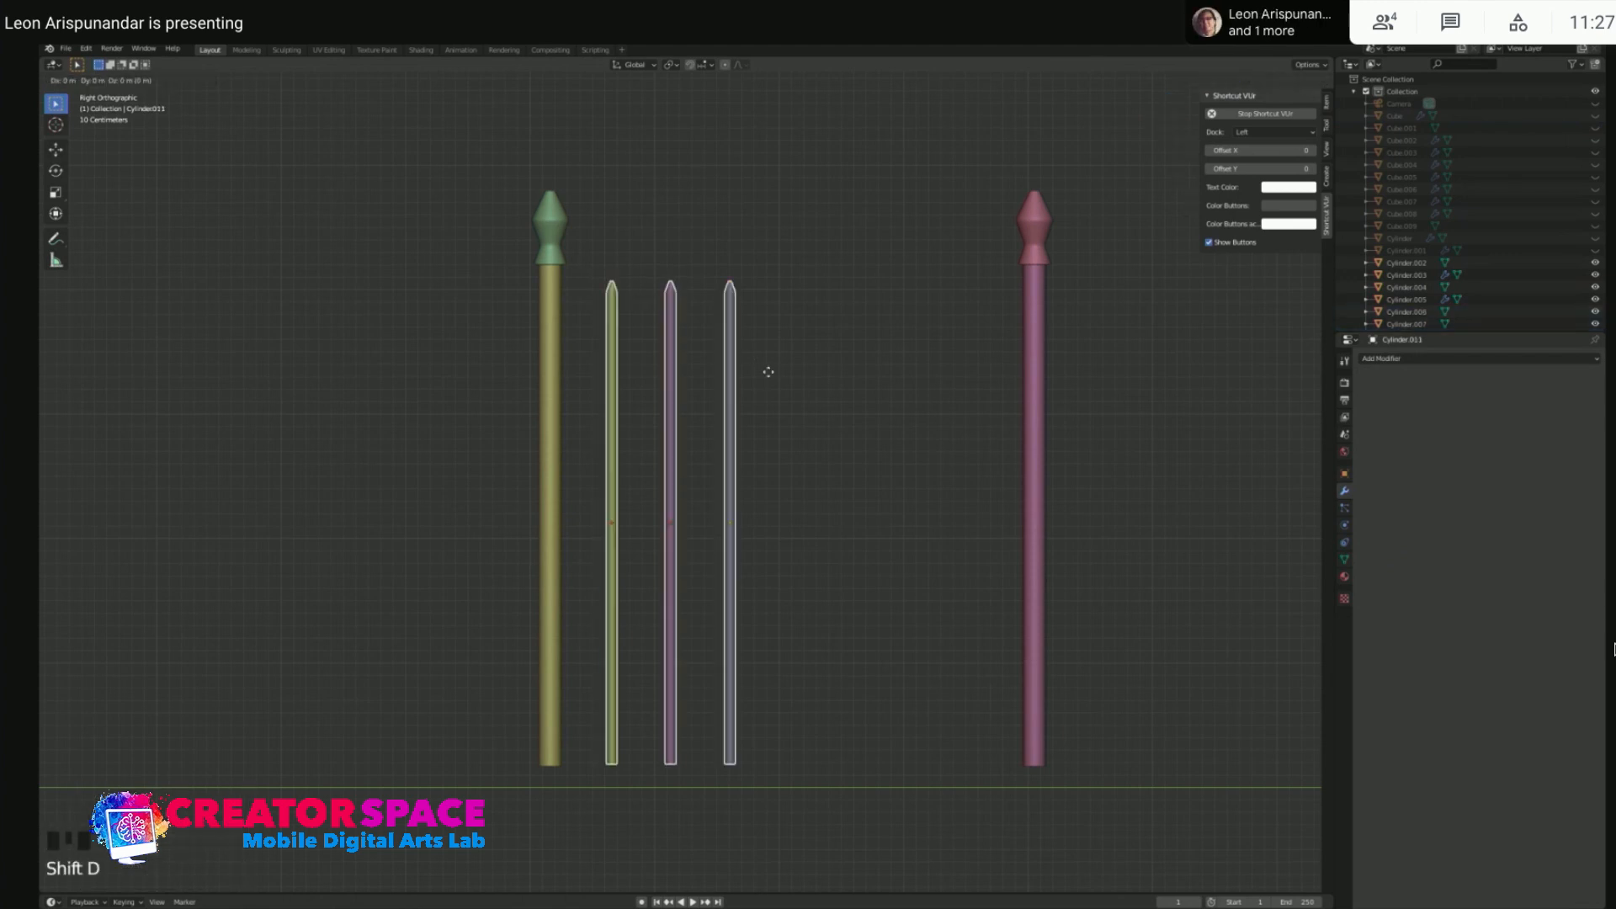
key("y")
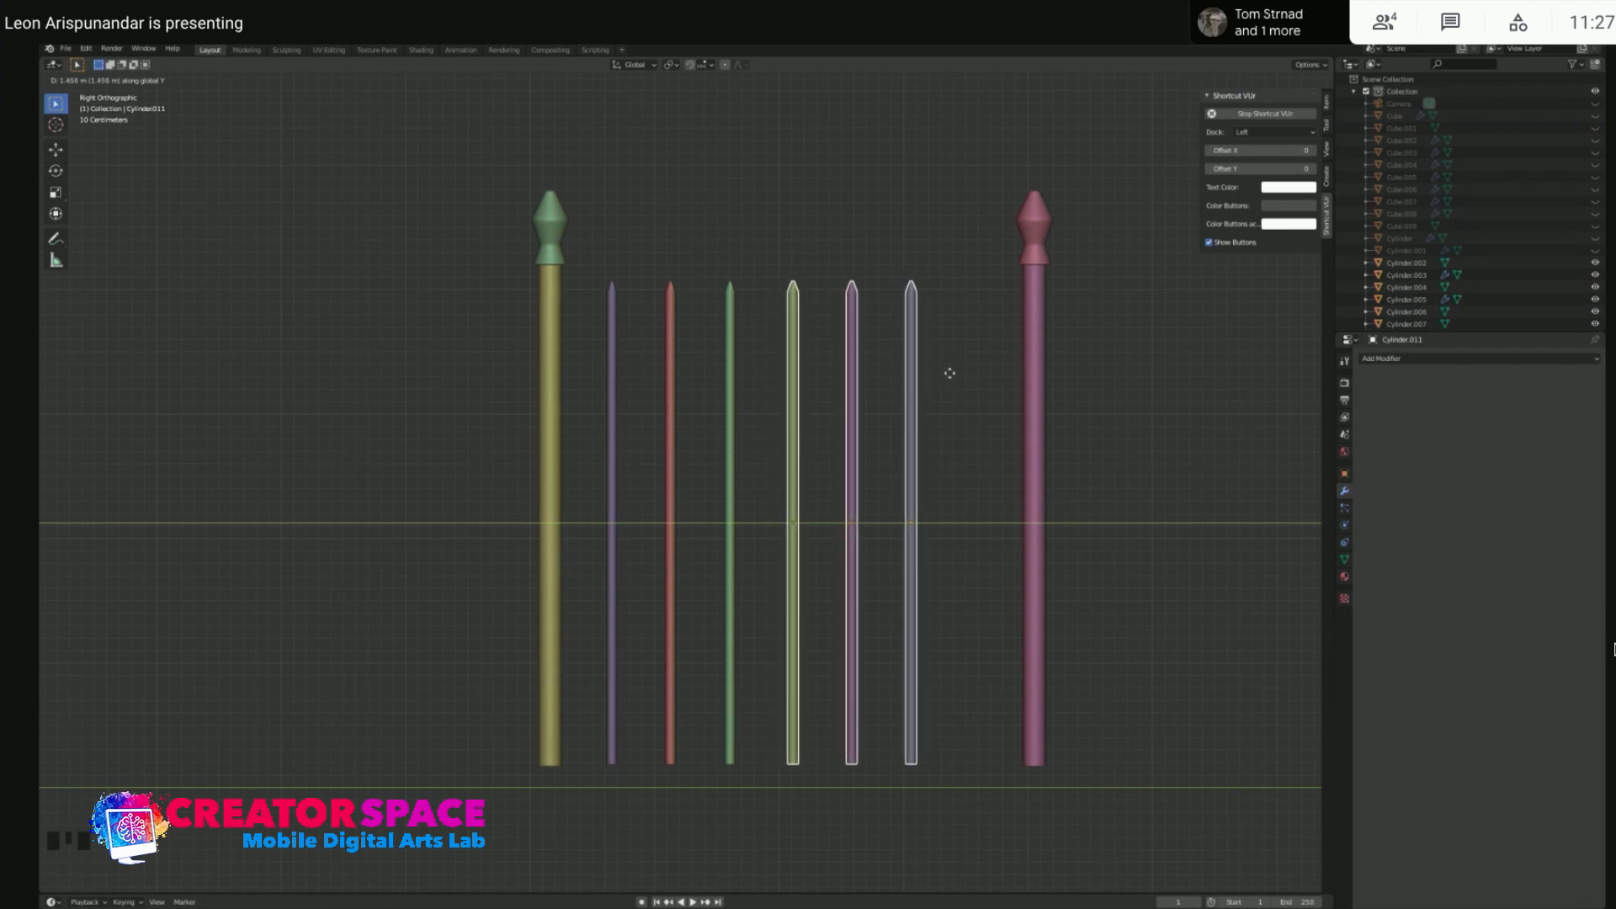
left_click(949, 372)
- Duplicate the two thin bars nearest the second pole about 0.95 m along Y, keeping the row's spacing
left_click_drag(831, 249, 940, 363)
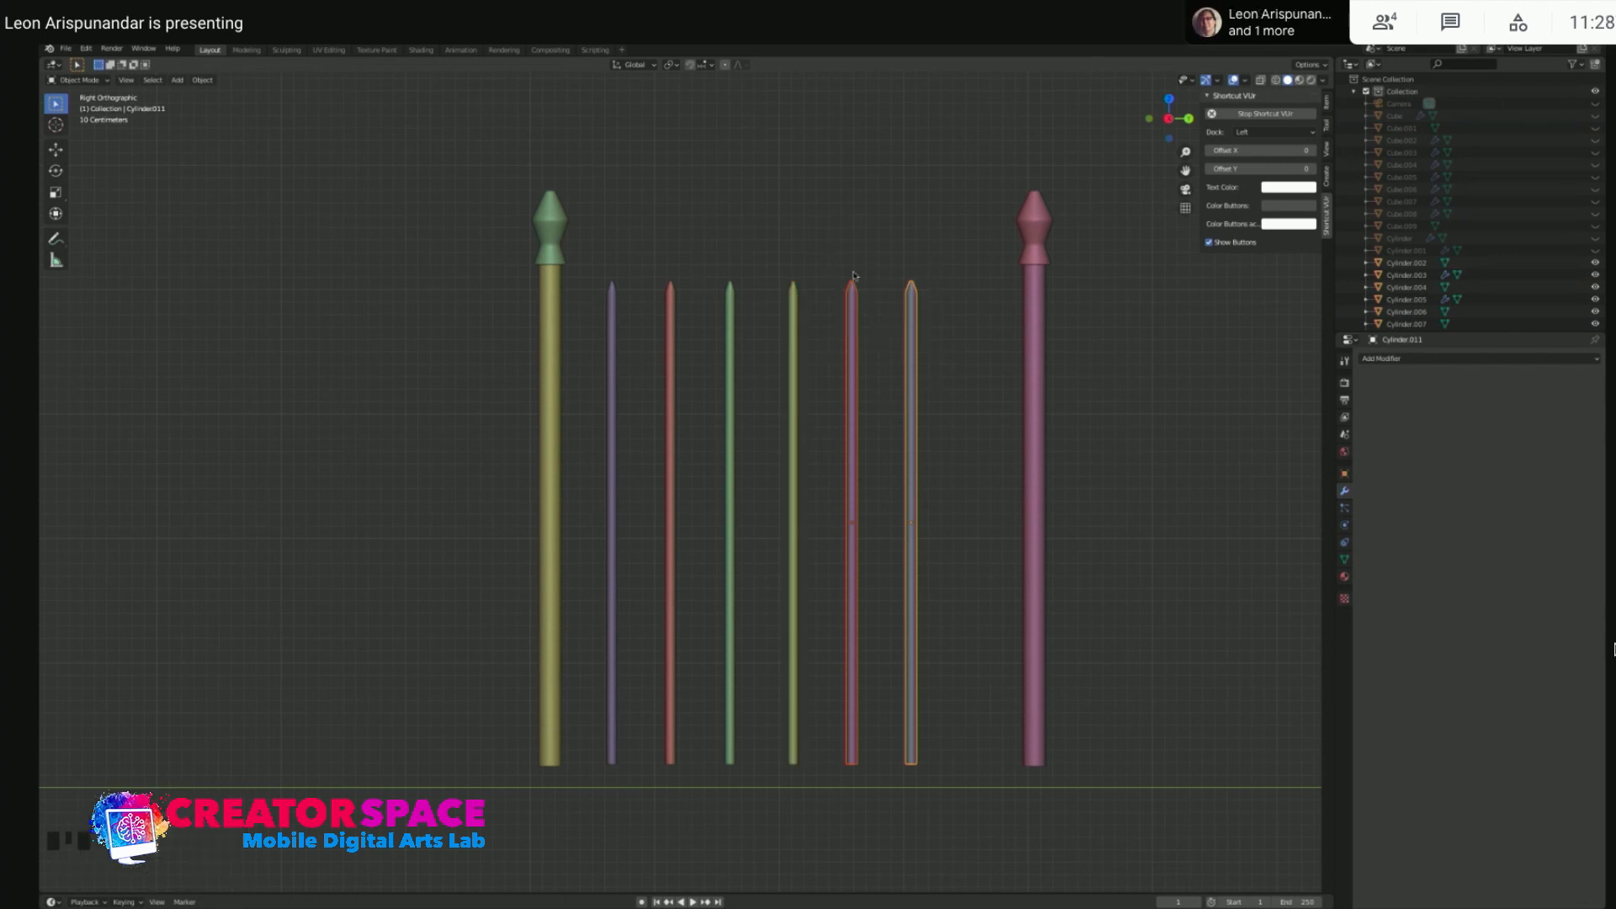
scroll(864, 323, "up", 2, "shift")
left_click(808, 340)
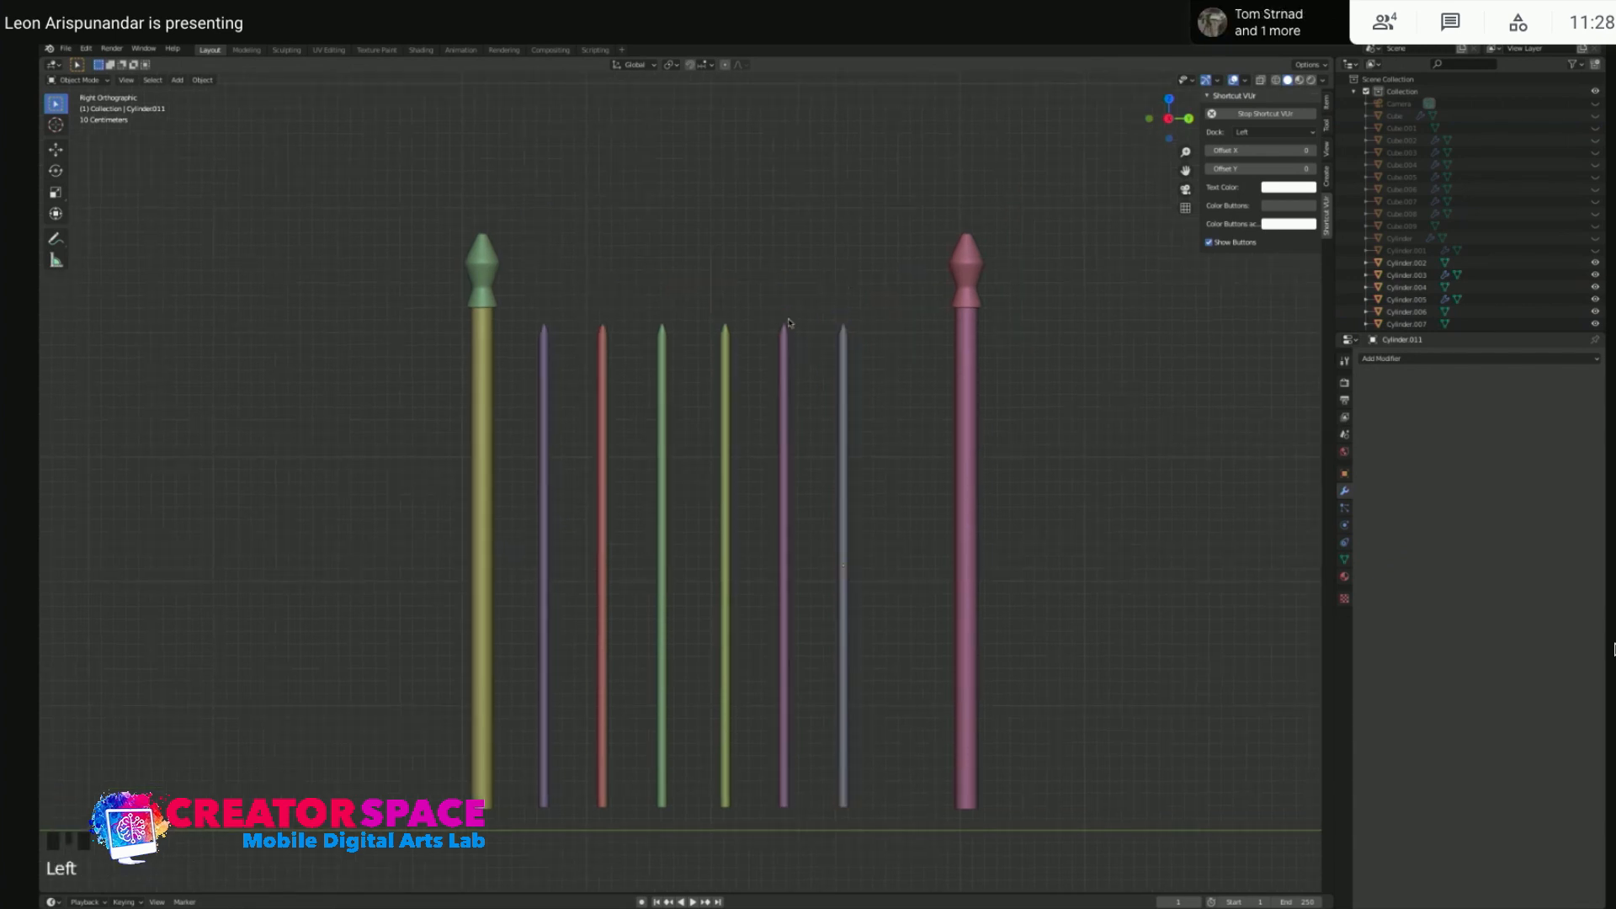
left_click_drag(770, 306, 909, 426)
key("shift+d")
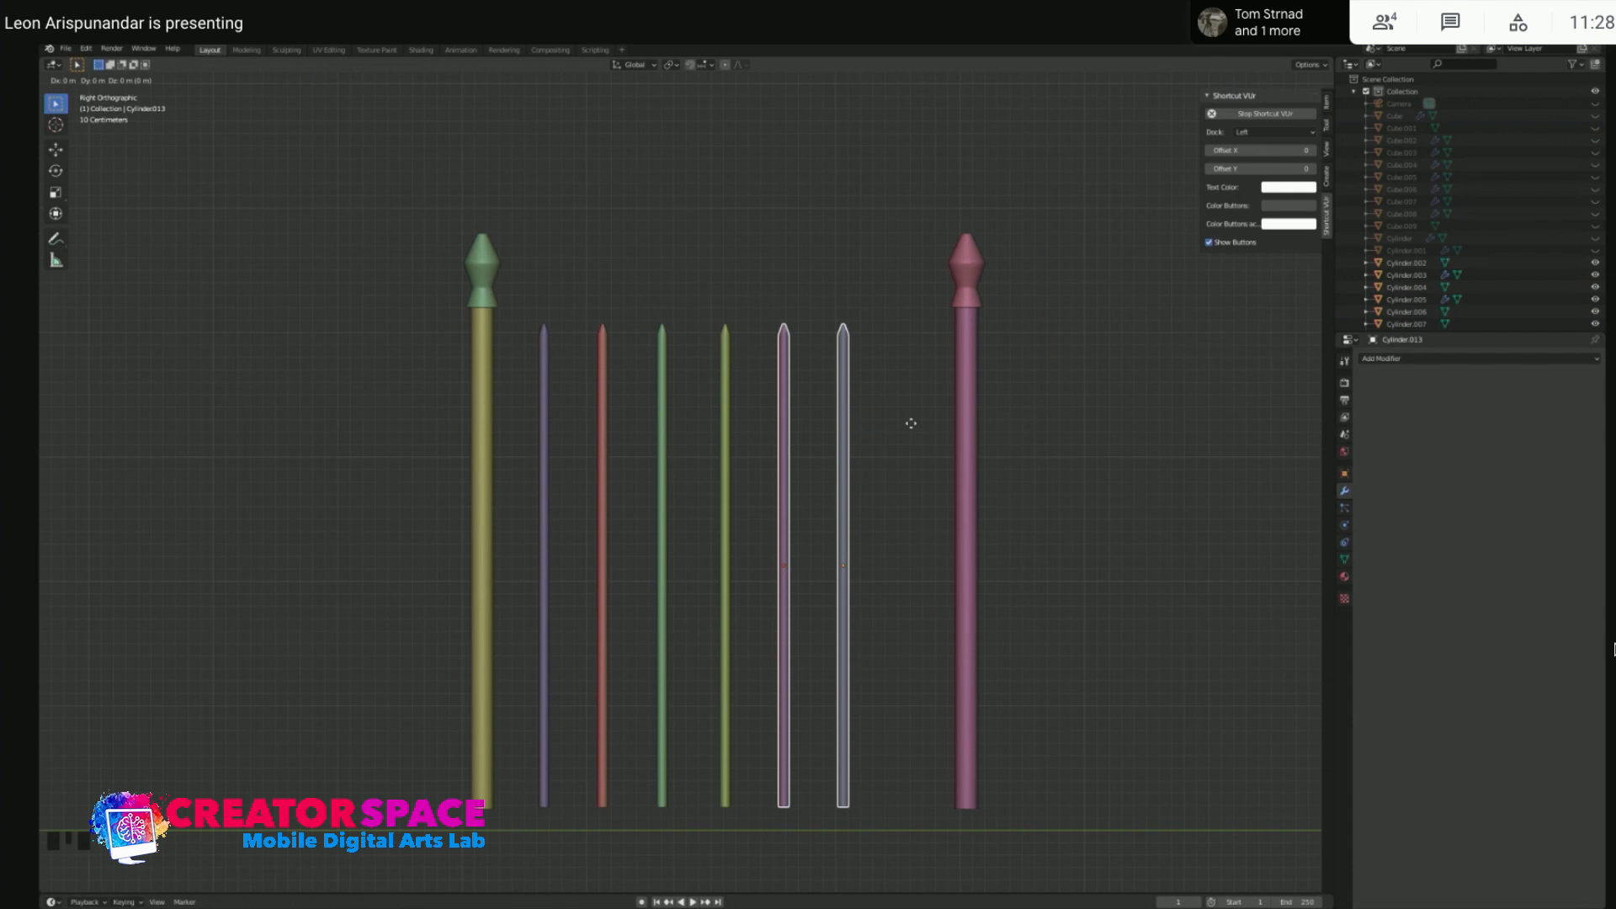
key("y")
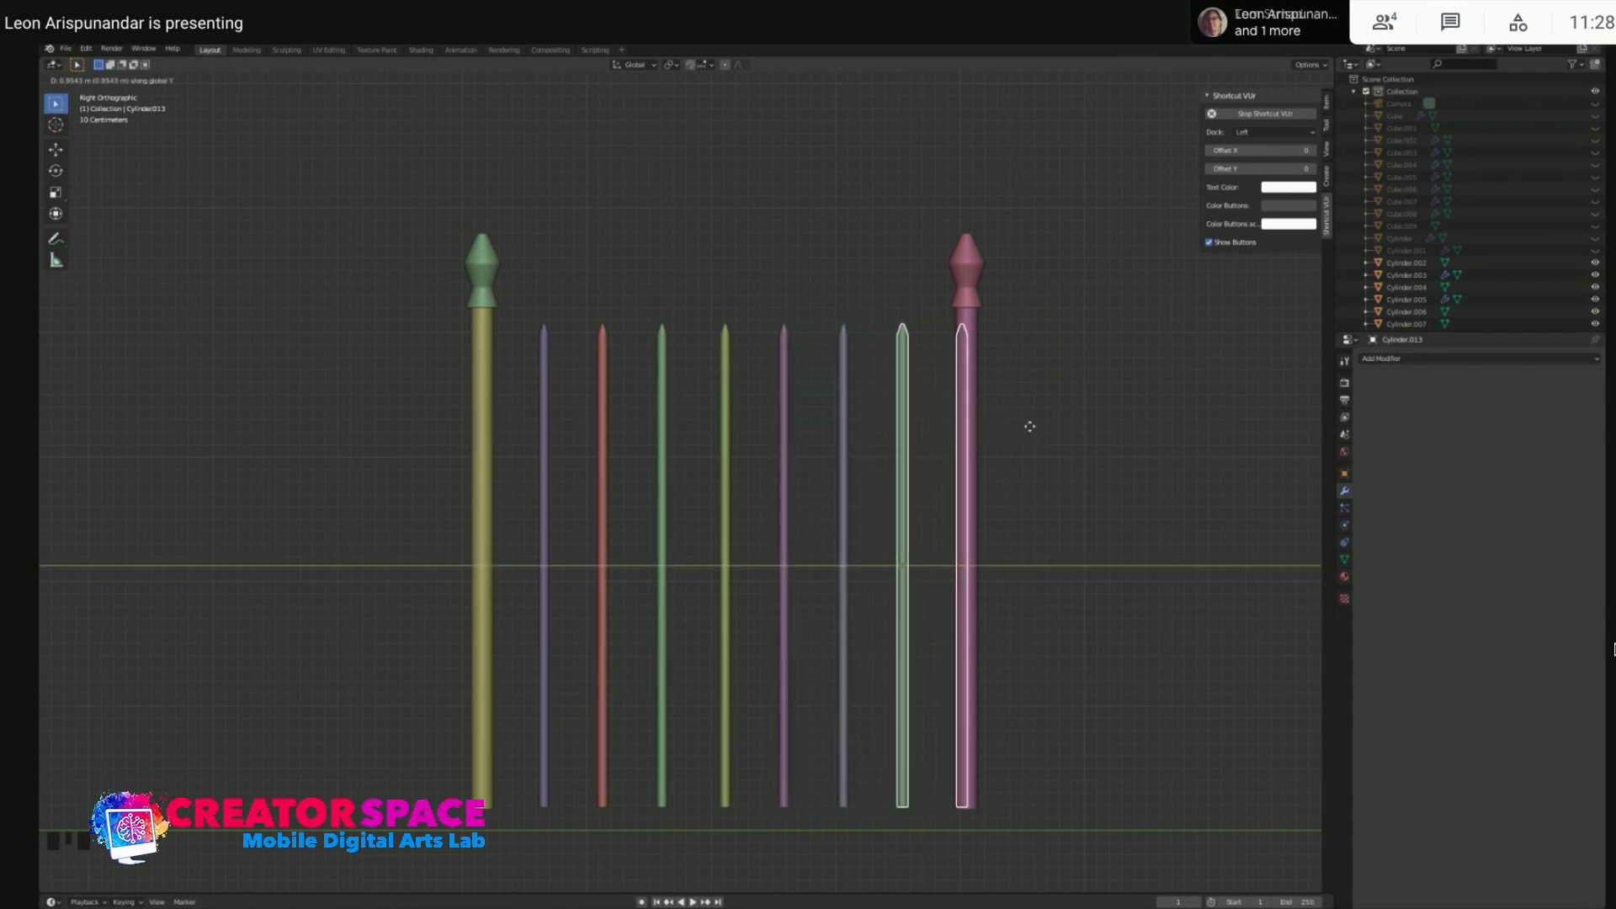
left_click(1030, 426)
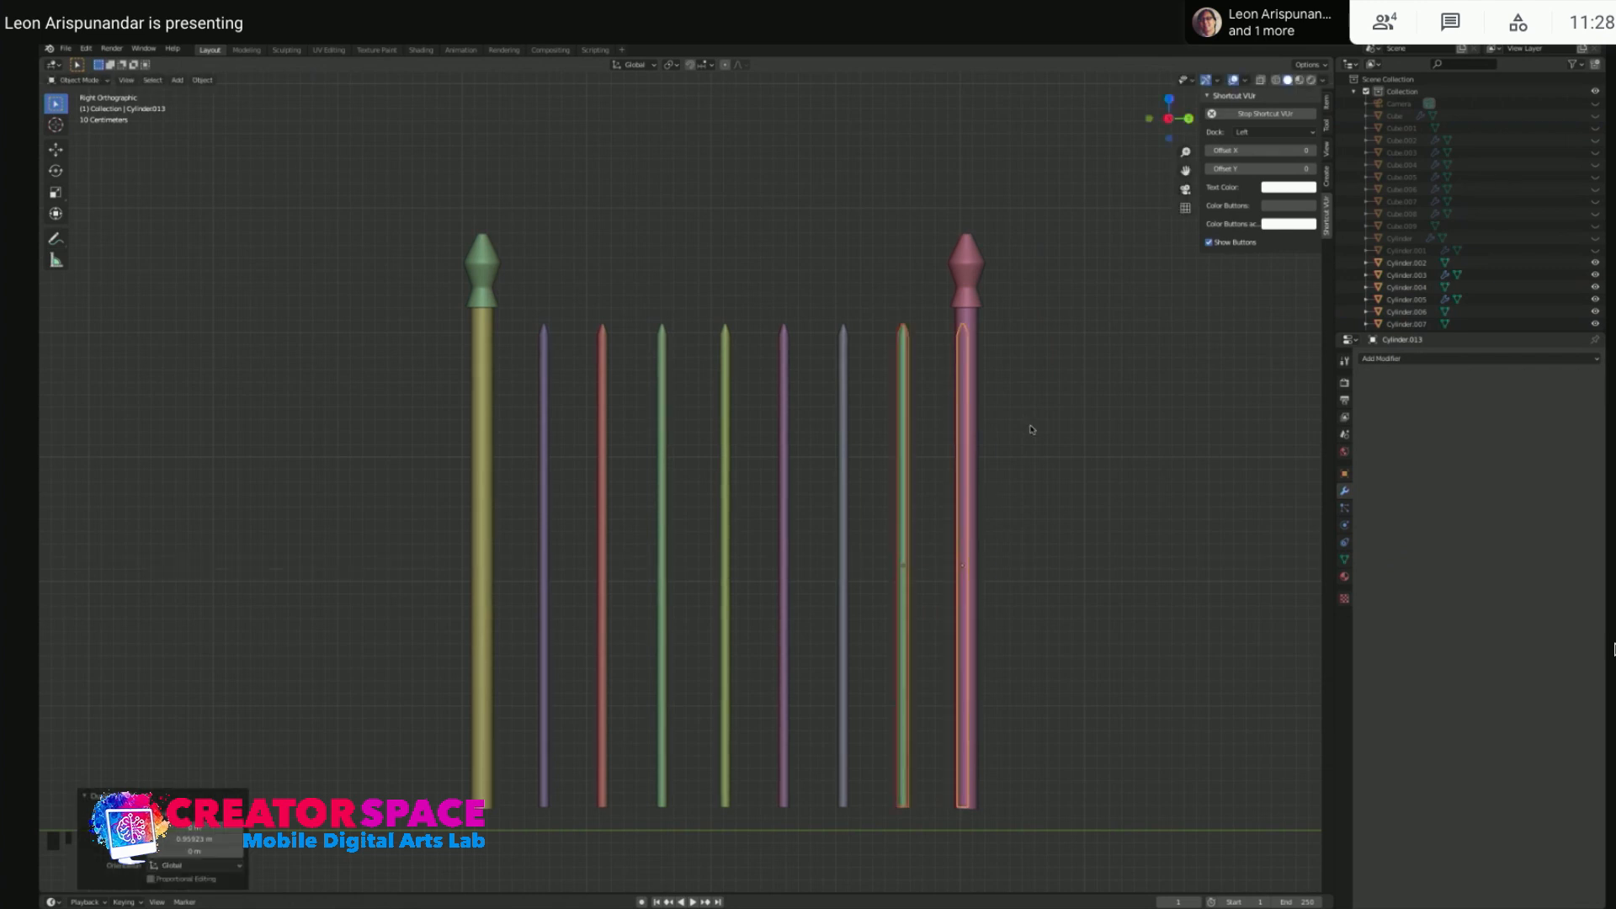
left_click(905, 337, "shift")
left_click(939, 322)
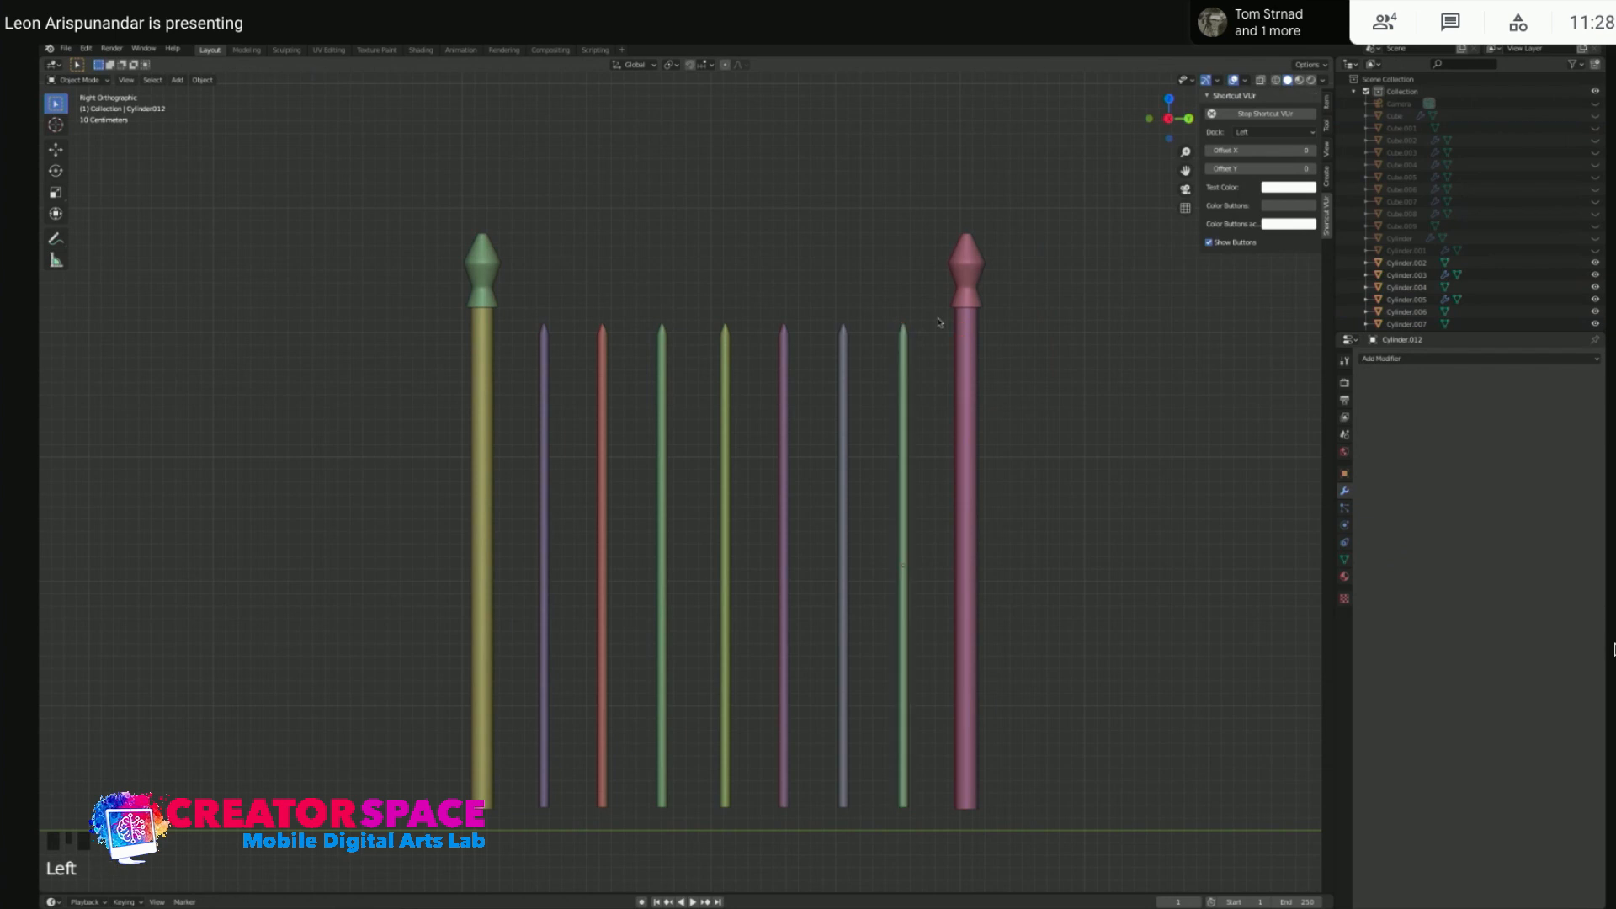
left_click(964, 336)
left_click(965, 341, "shift")
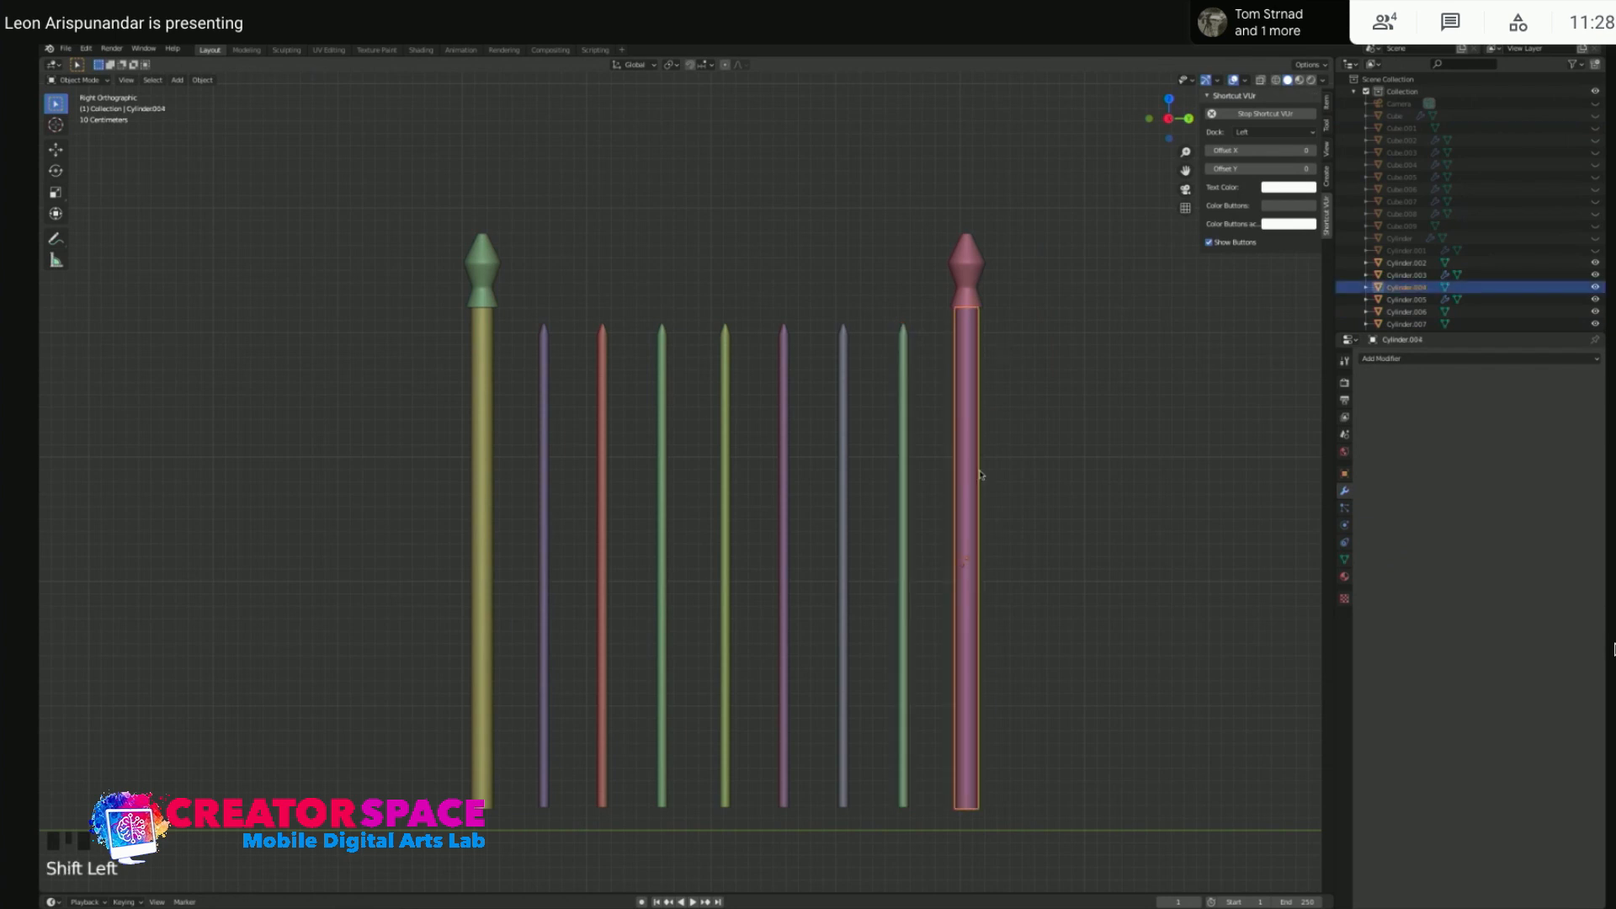
middle_click_drag(976, 472, 992, 476)
scroll(1085, 492, "down", 4)
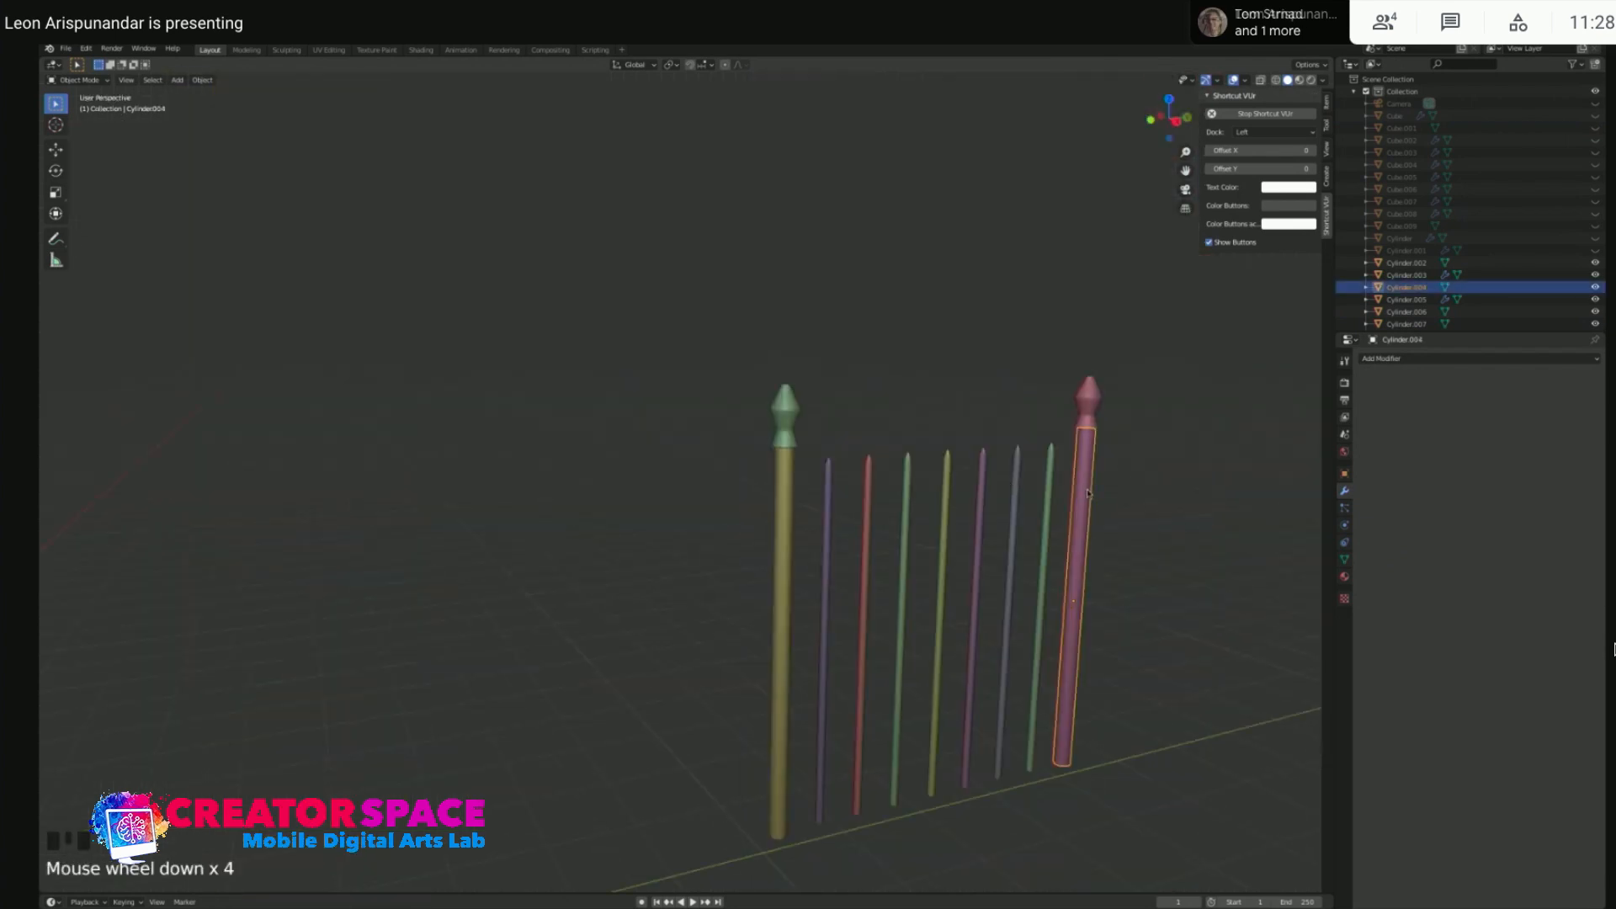
left_click(1087, 492)
key("z")
key("z")
key("z")
key("z")
key("z")
key("z")
key("ctrl+z")
- Delete the duplicated bar that overlaps the second pole's shaft, keeping the other new bar
left_click(1059, 456, "shift")
left_click(1059, 455, "shift")
key("Delete")
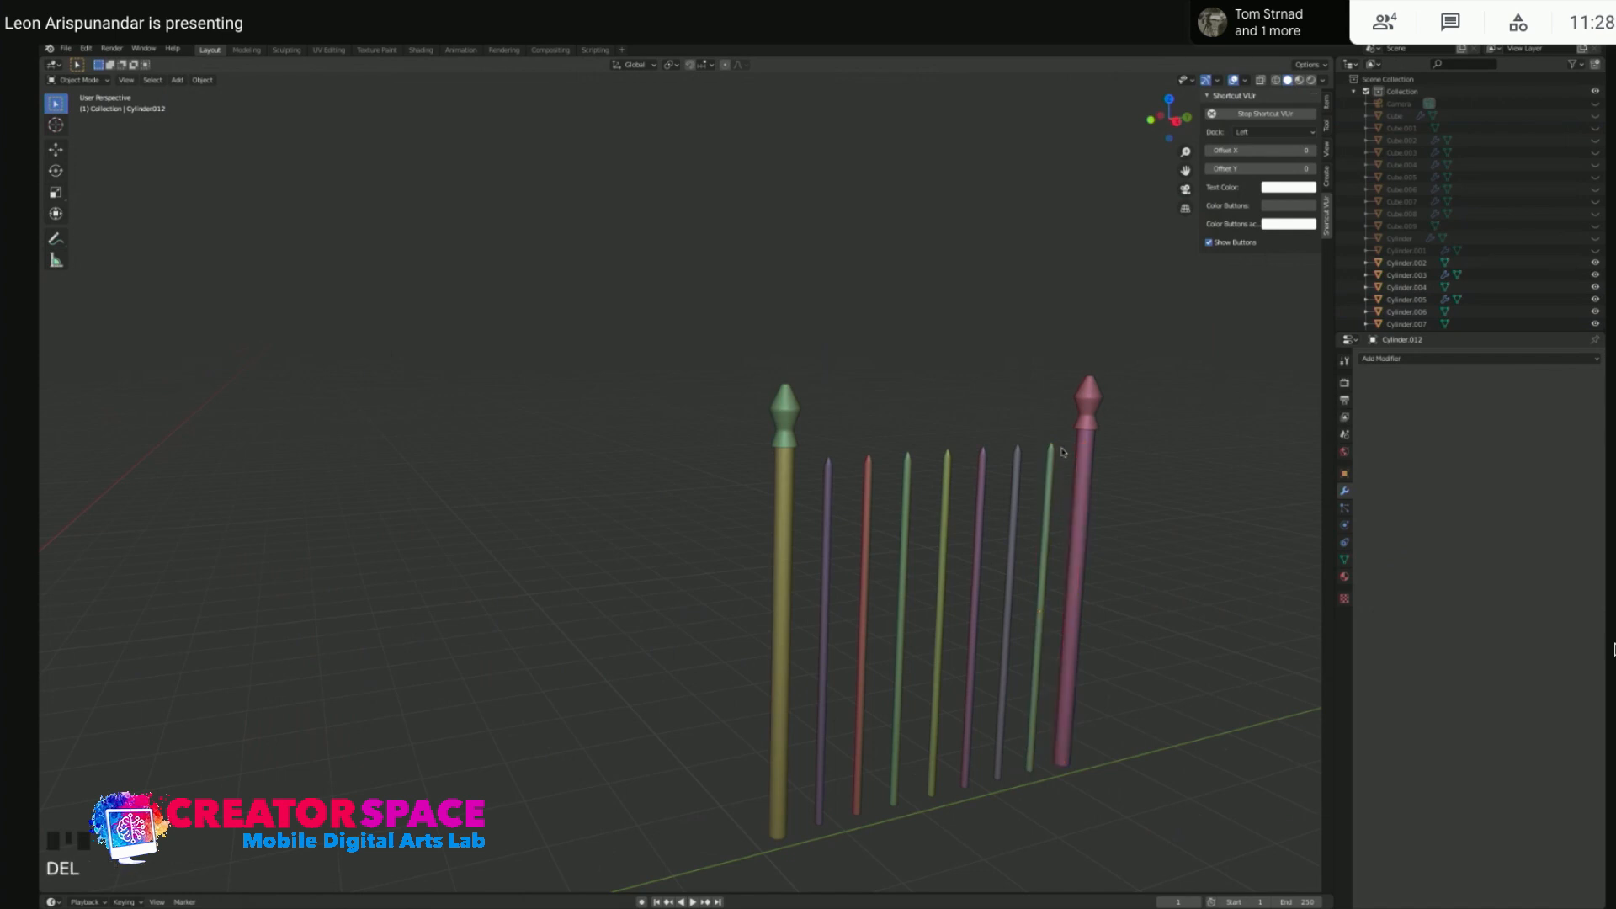
- Duplicate the first pole's shaft in place and rotate the copy 90° in the right view to make a horizontal rail
key("KP_1")
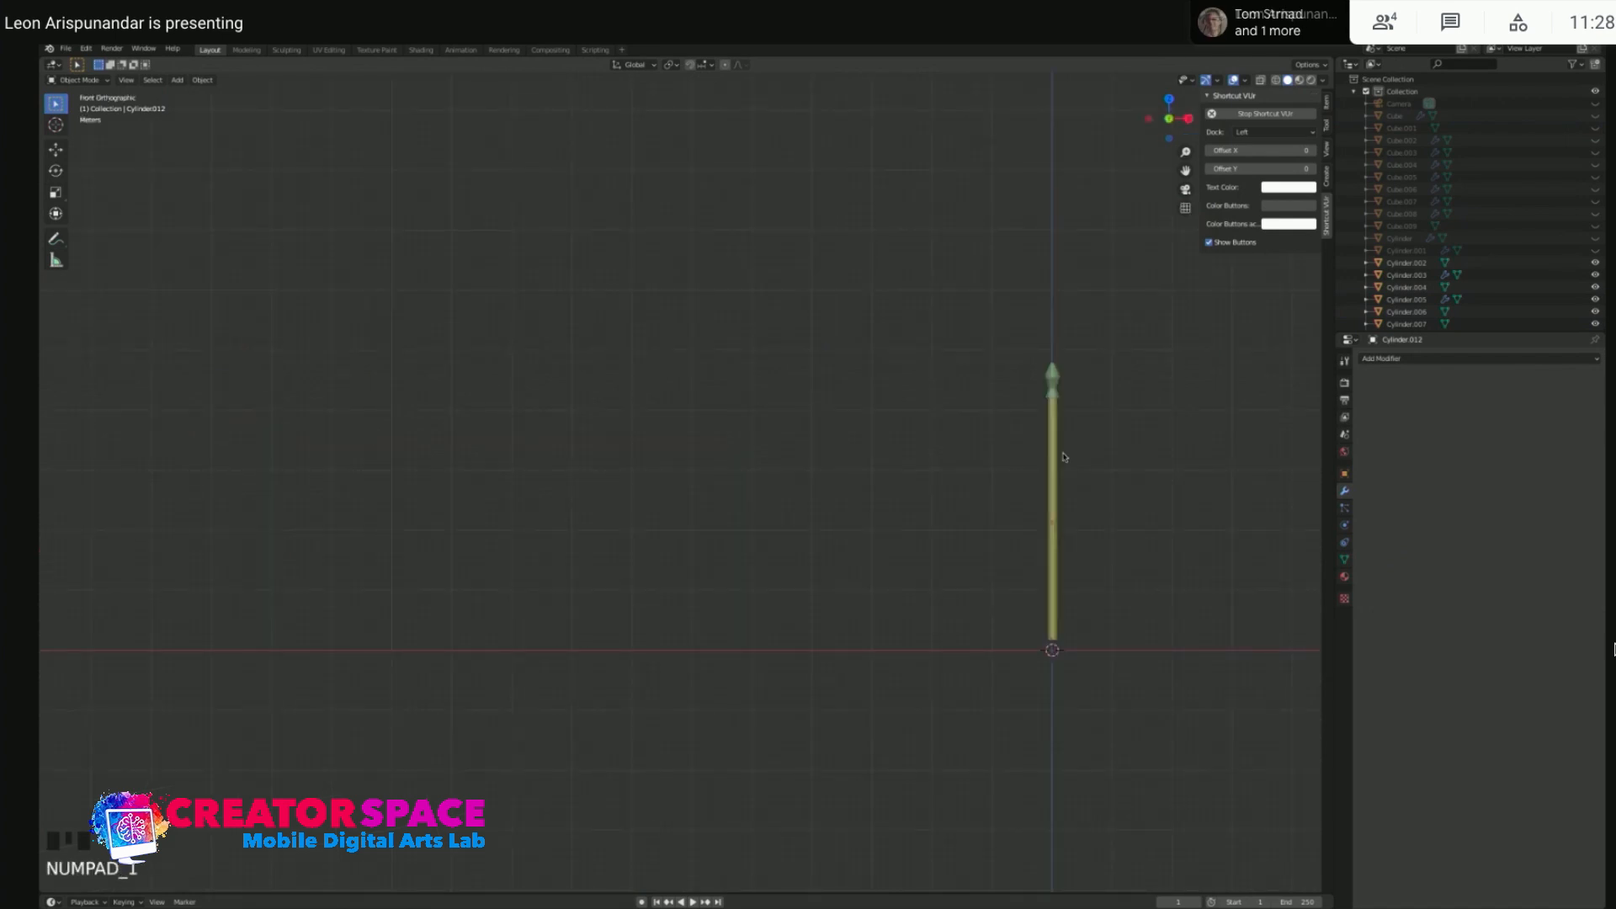
key("KP_3")
scroll(752, 463, "up", 3)
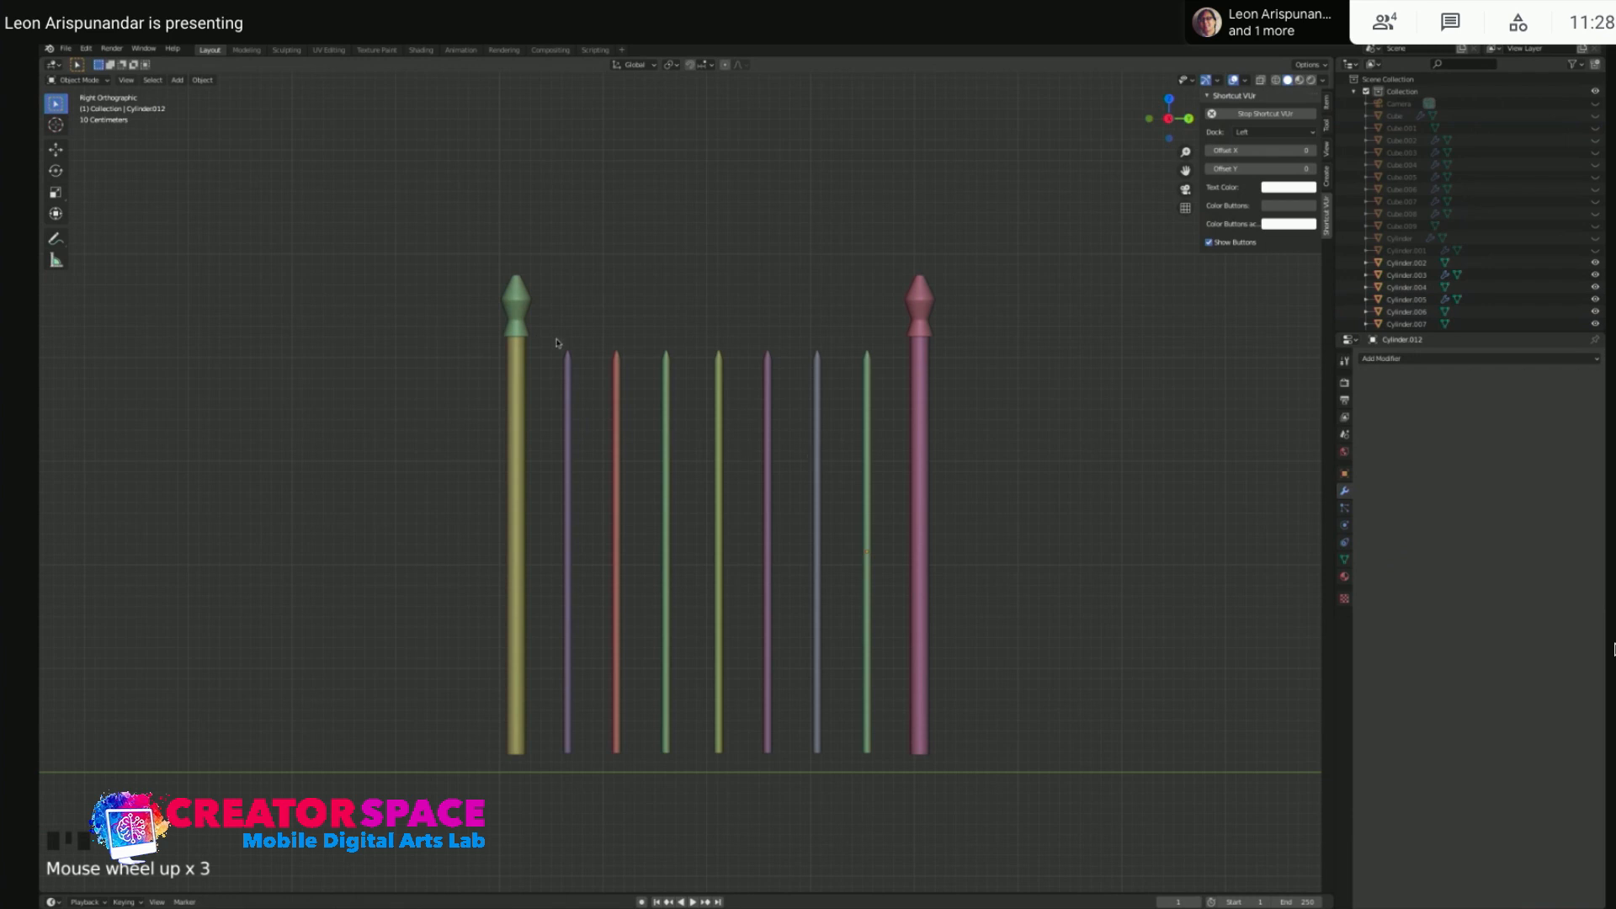
left_click(516, 407)
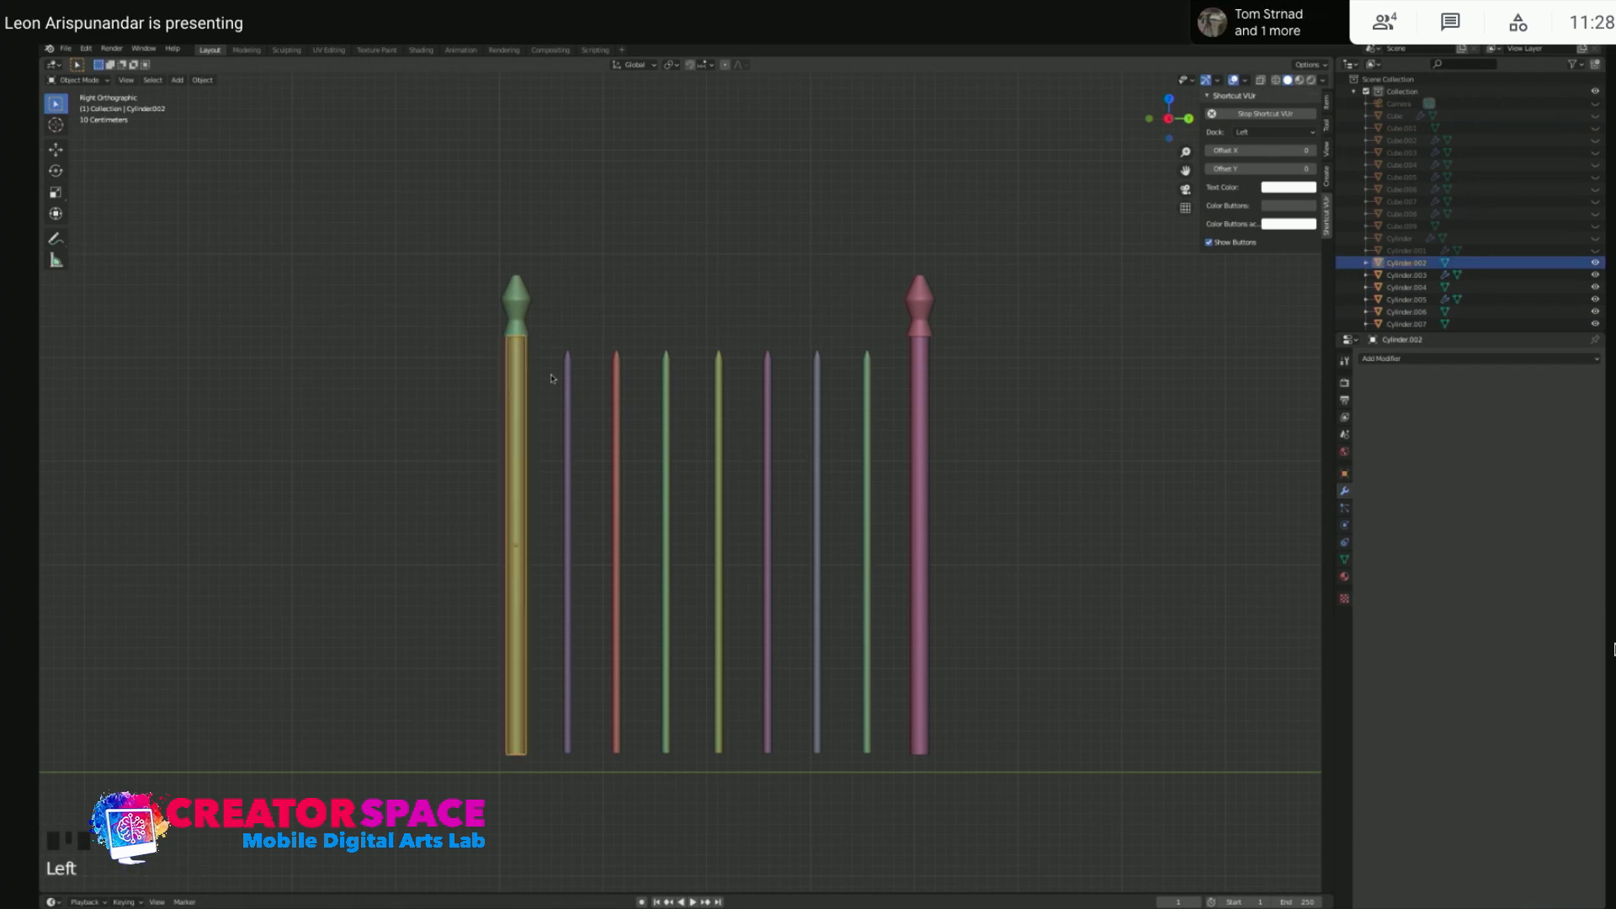
key("shift+d")
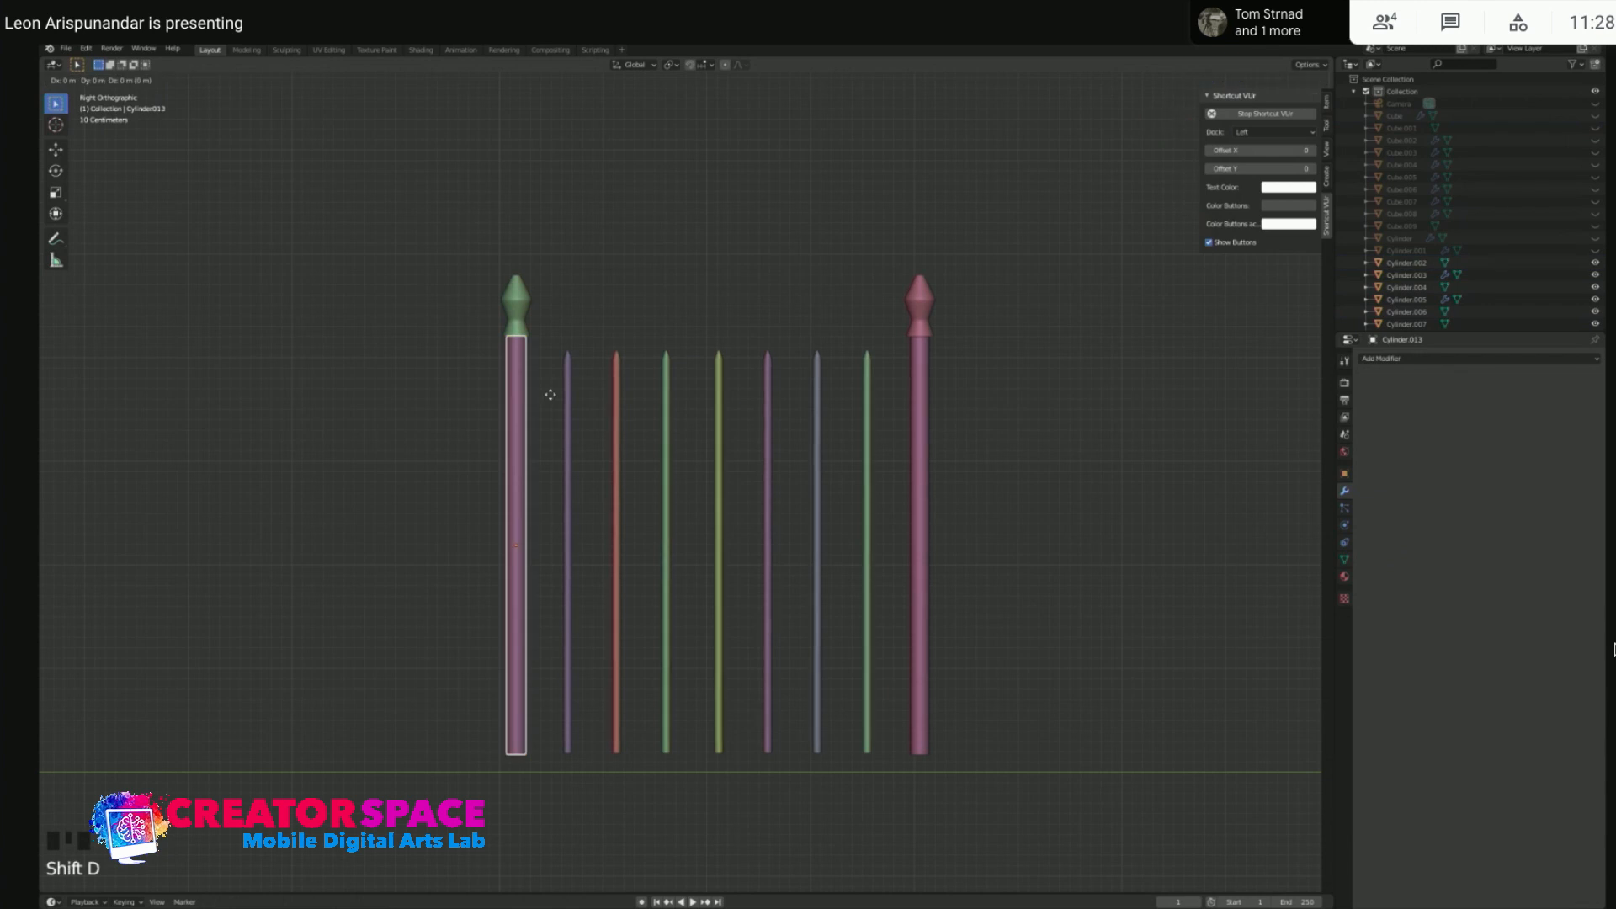
right_click(550, 394)
type("r90")
key("Return")
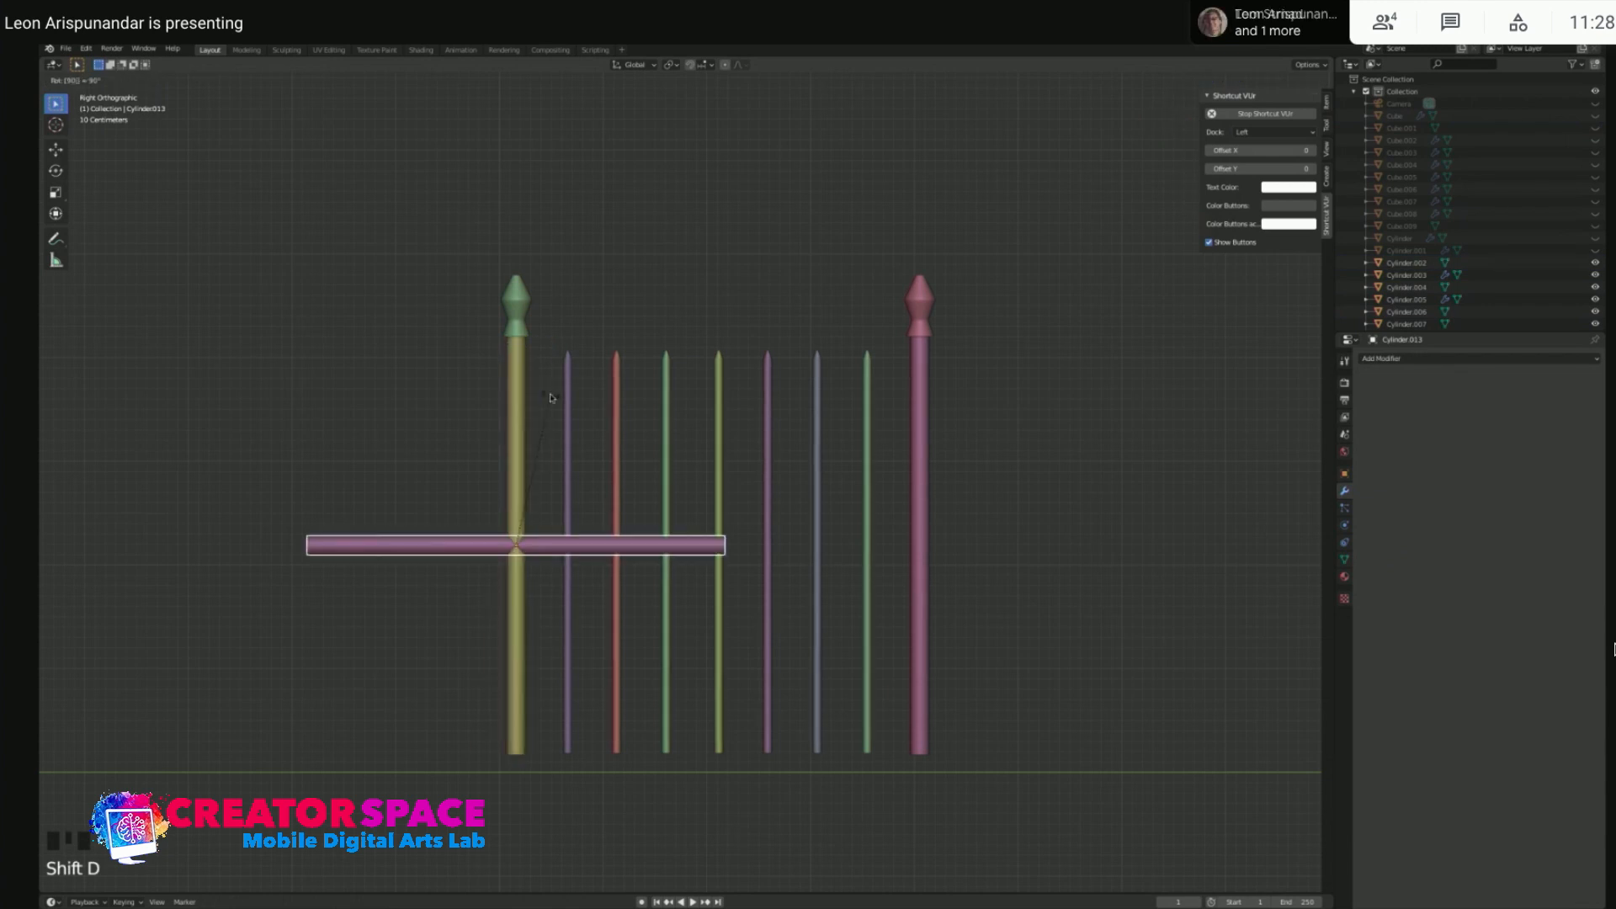
- Center the horizontal rail between the poles just below the bar tips and scale it uniformly to about 0.595
key("g")
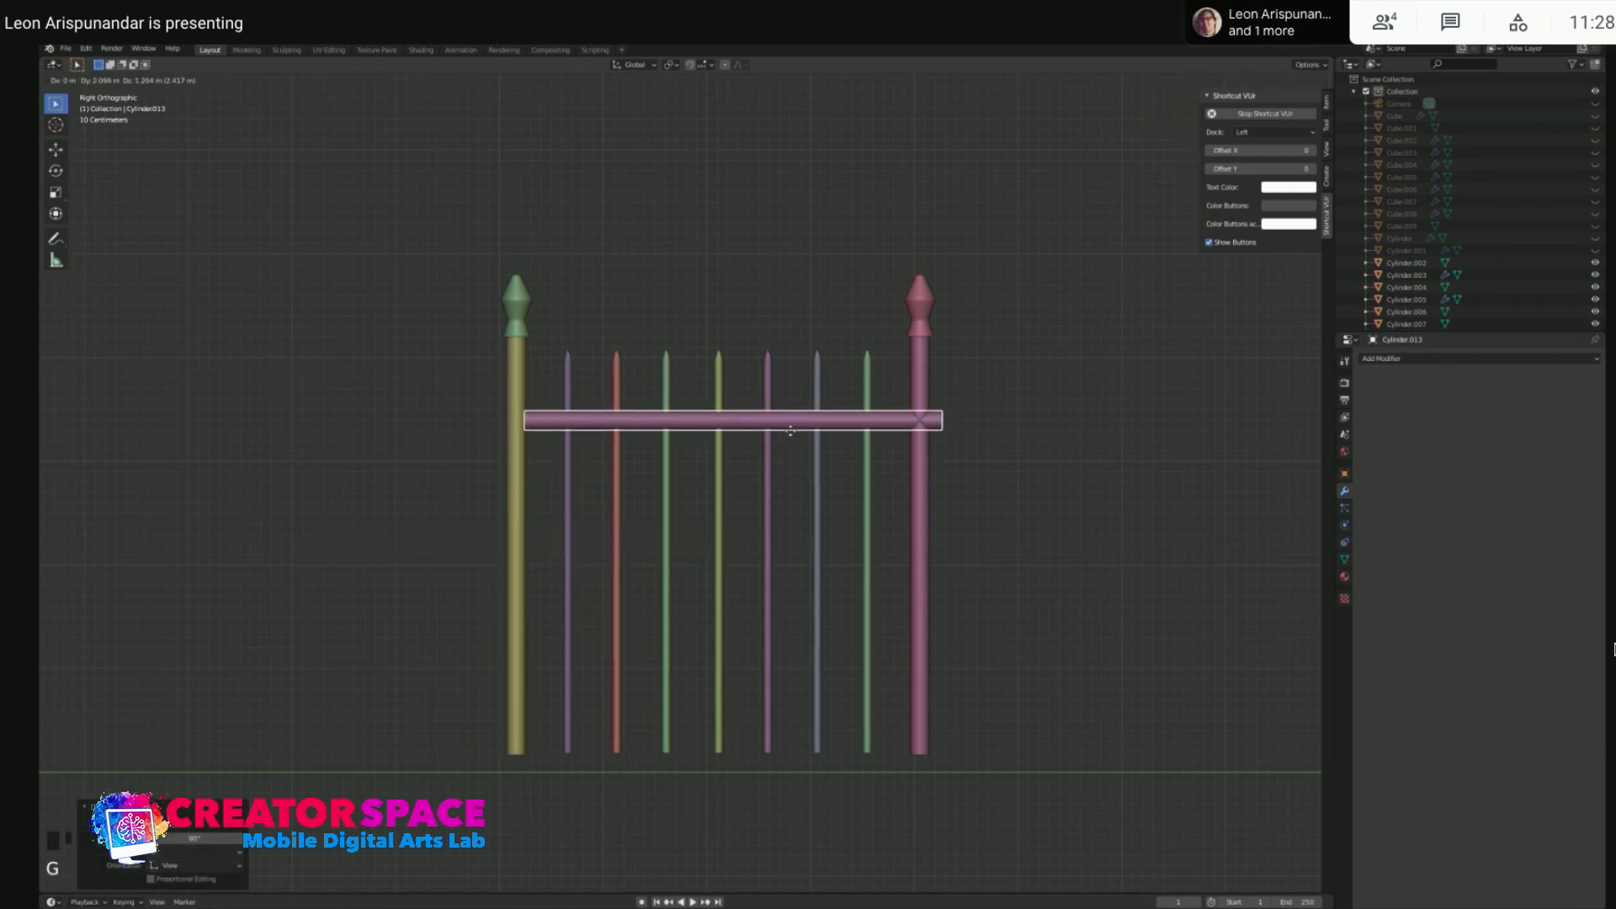
left_click(776, 407)
key("s")
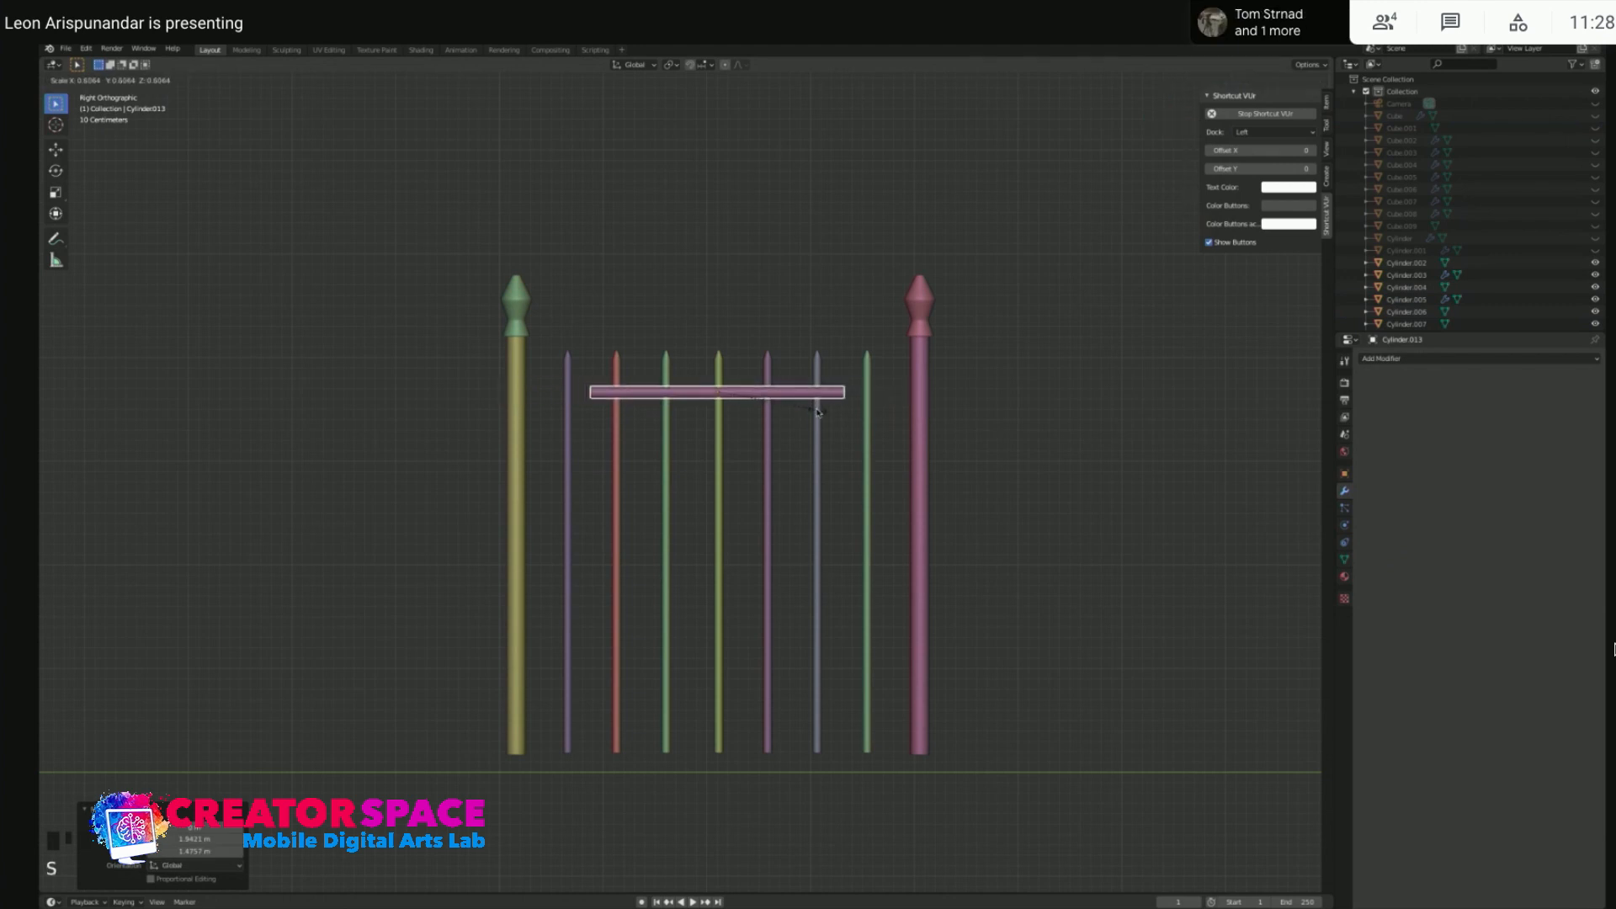
left_click(815, 412)
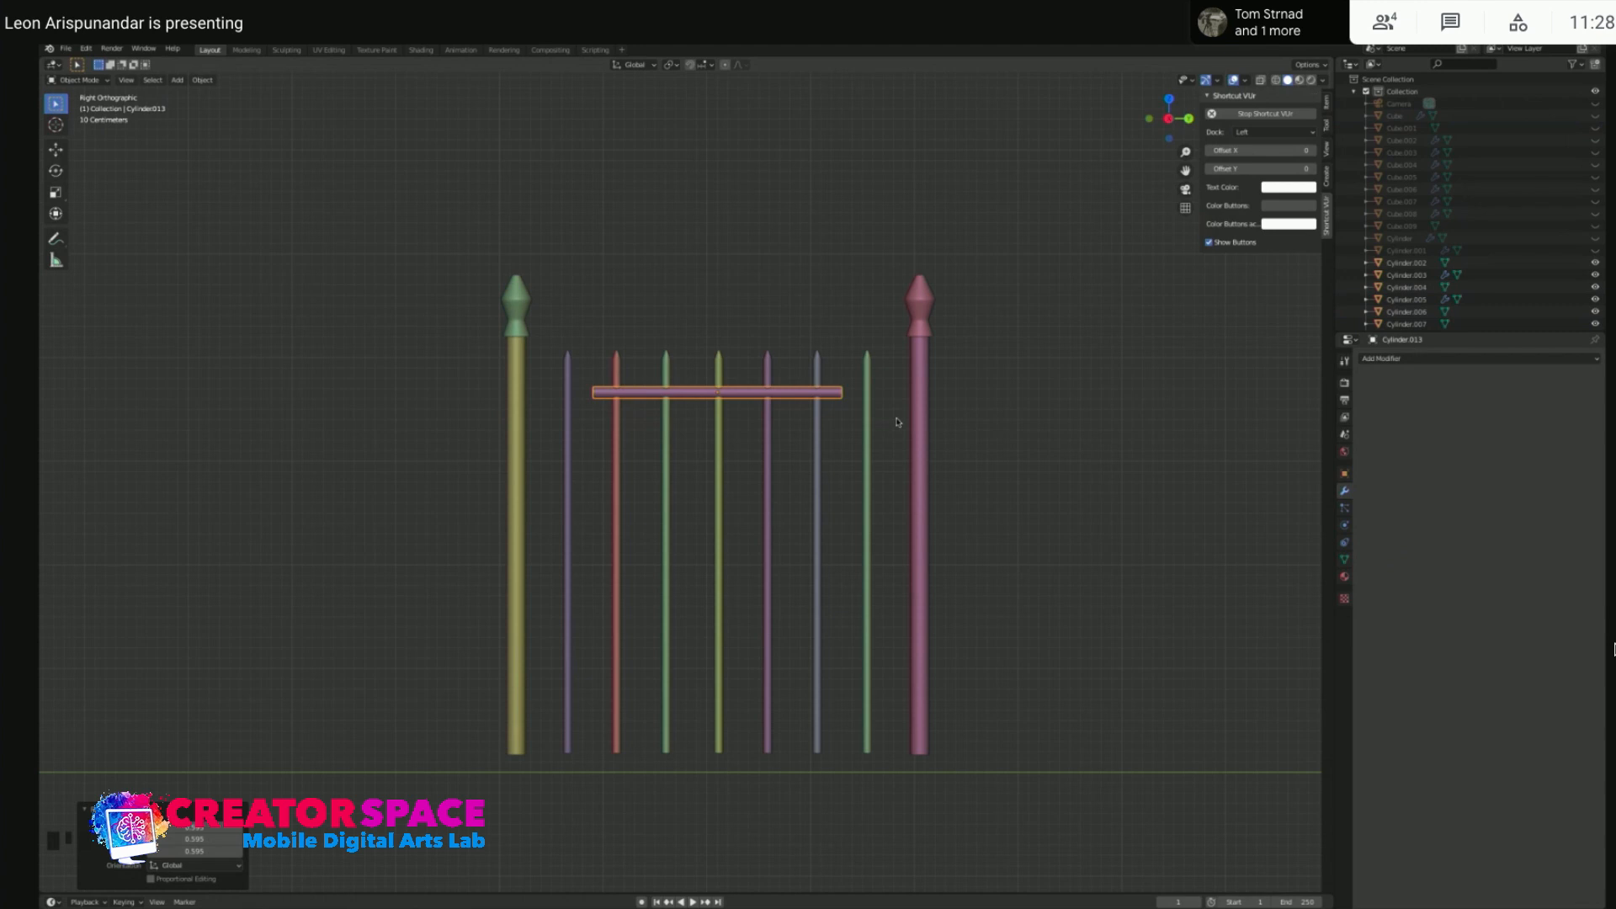
- Stretch the horizontal rail along Y by about 1.62 to span from one pole to the other
key("s")
key("y")
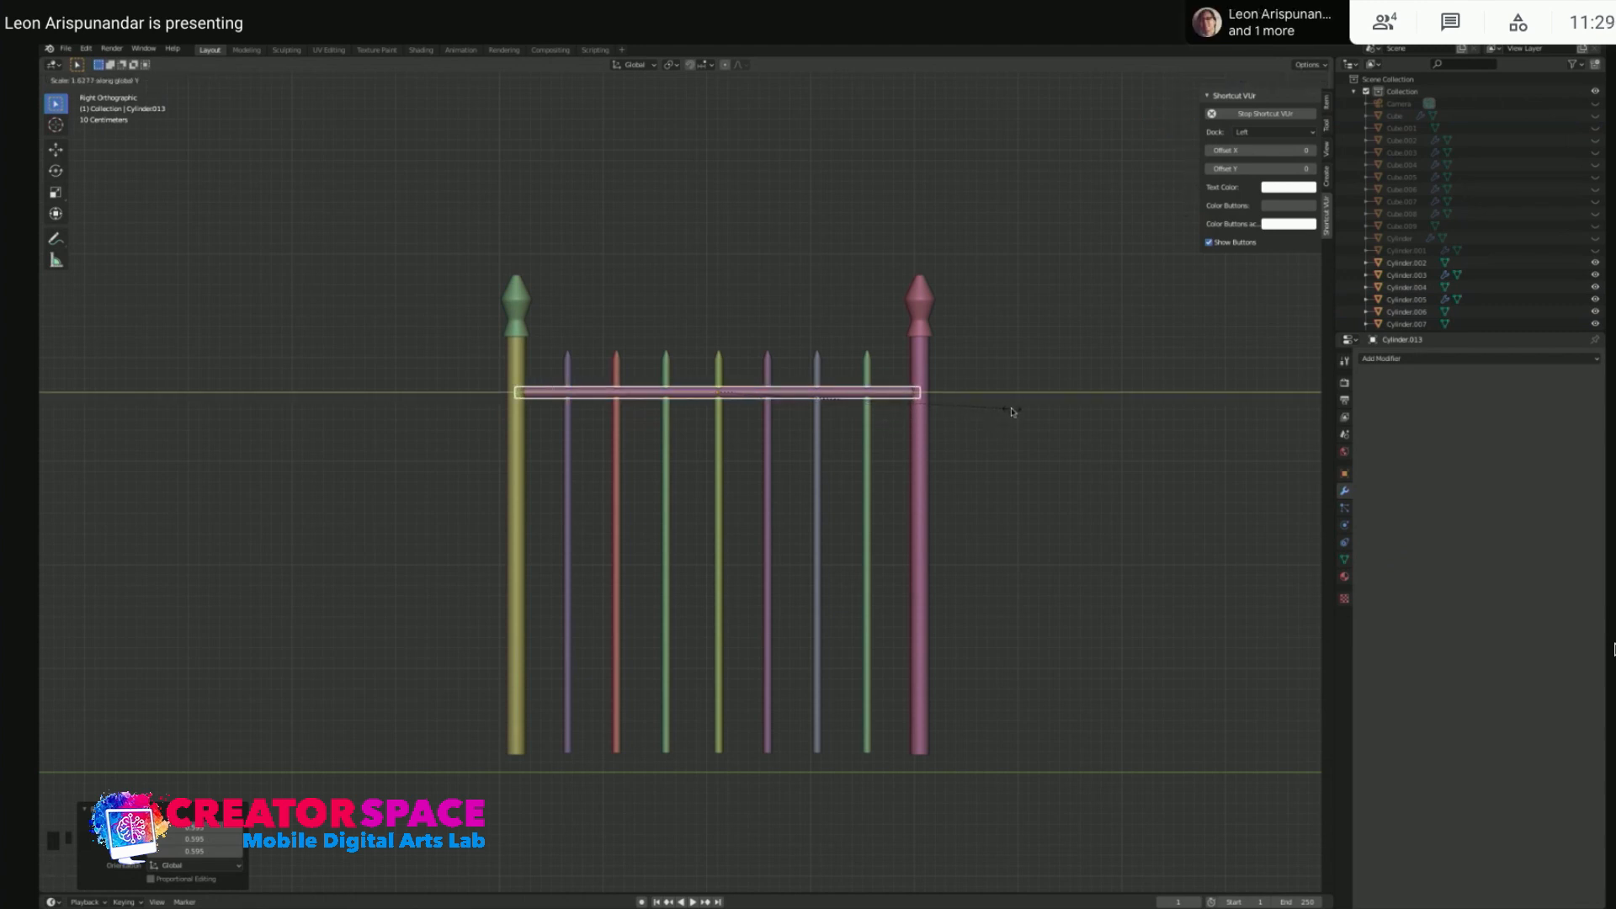
left_click(1013, 409)
- Duplicate the horizontal rail and place the copy about 0.89 m lower along Z as a second crossbar
left_click(881, 393)
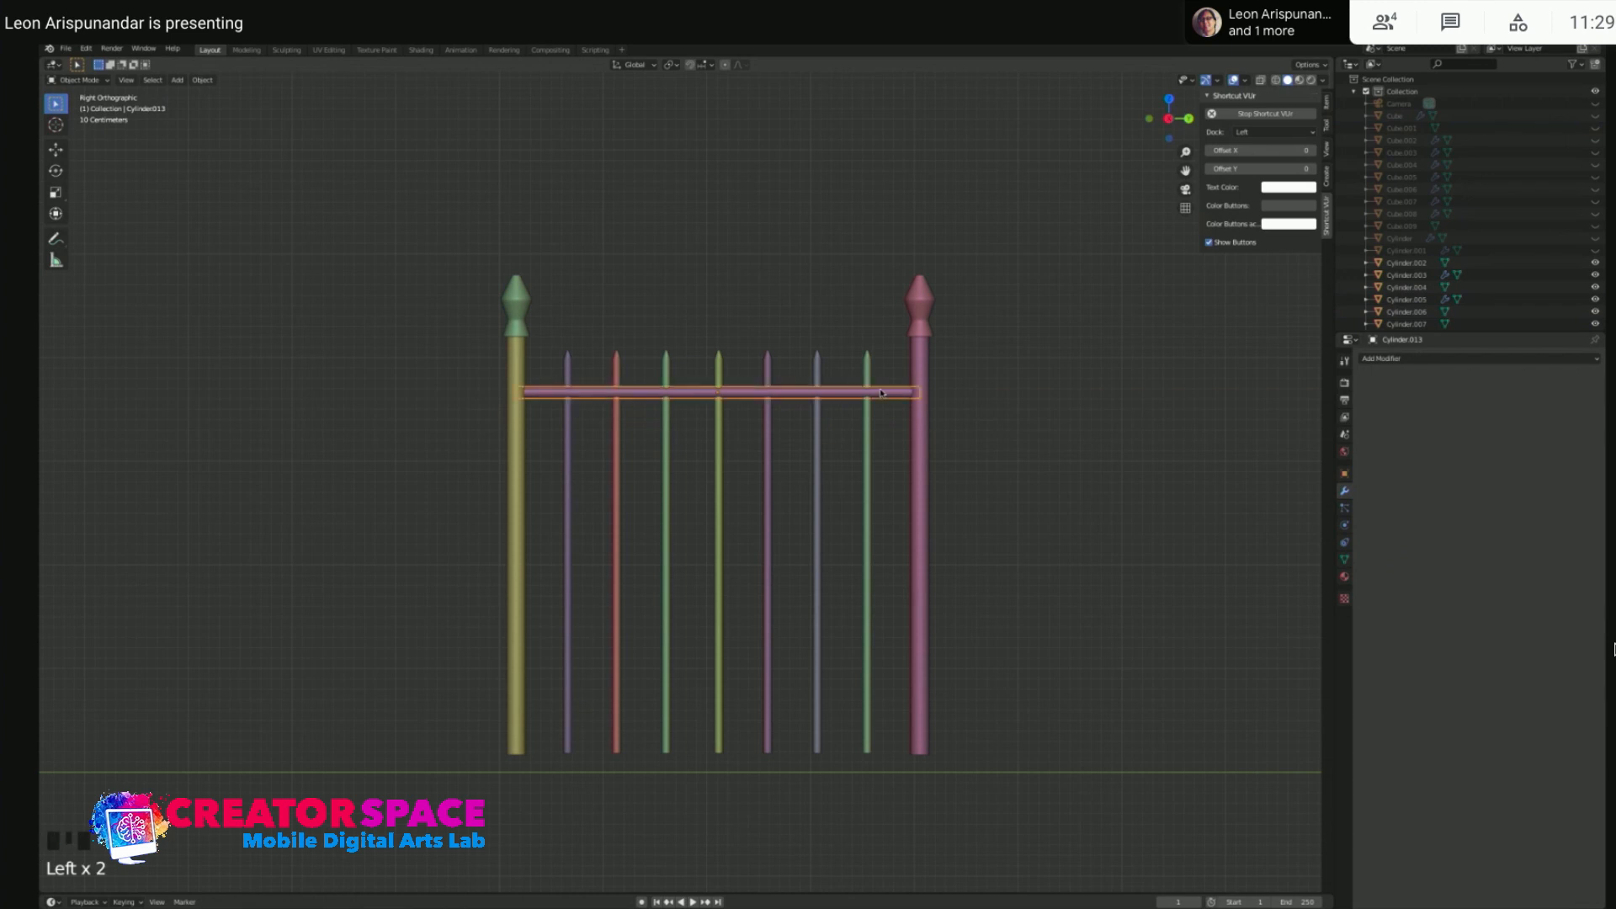
key("shift+d")
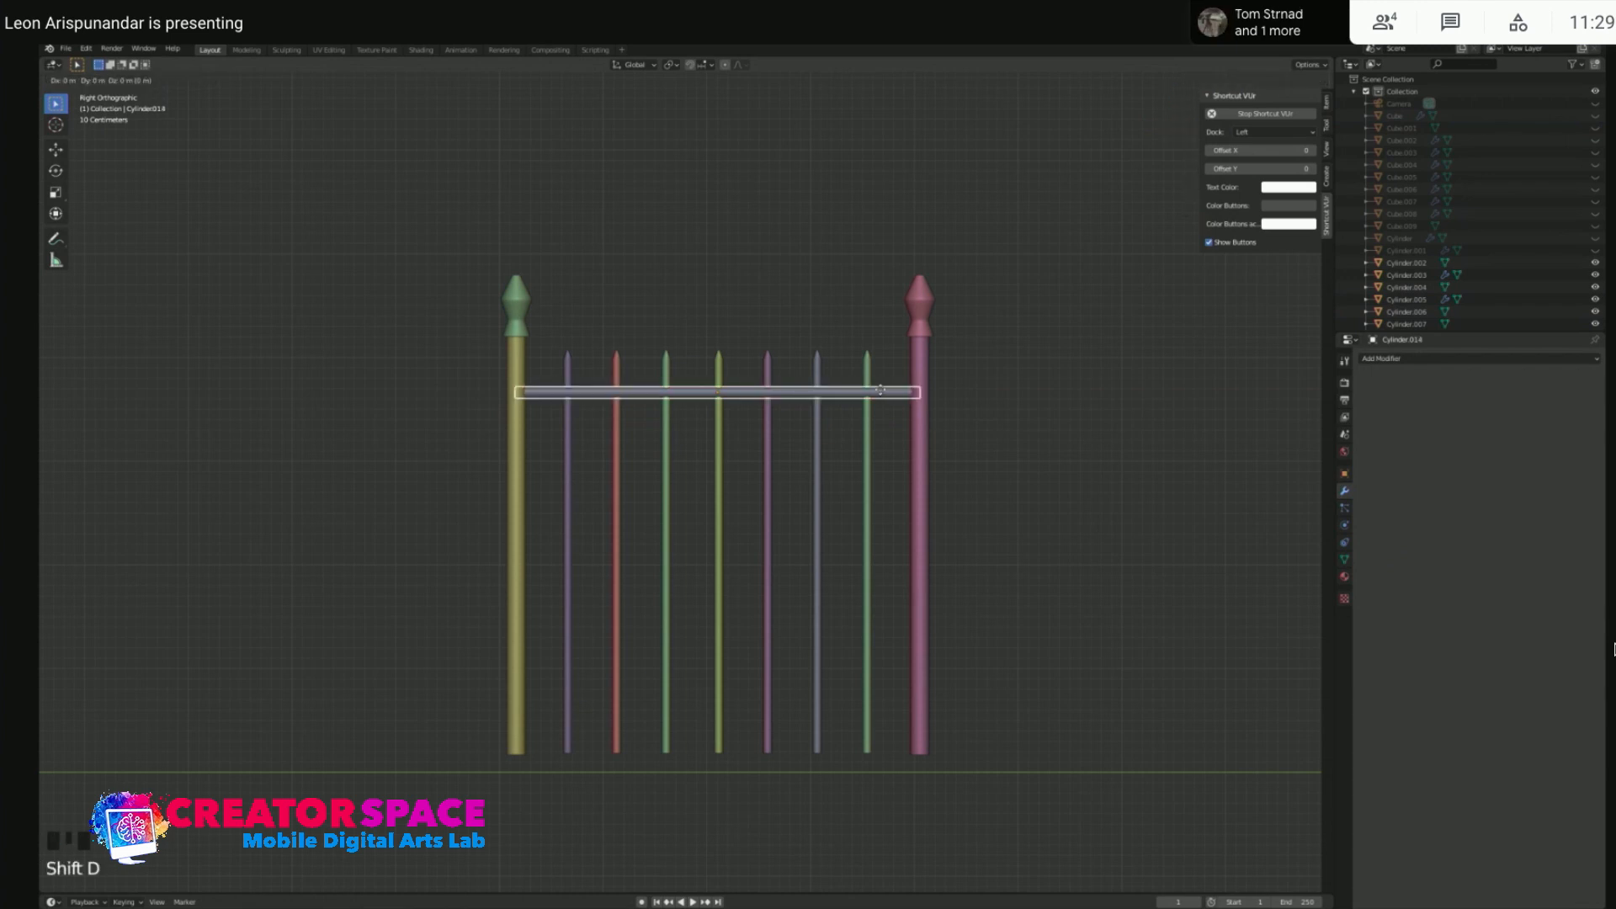
key("z")
left_click(887, 480)
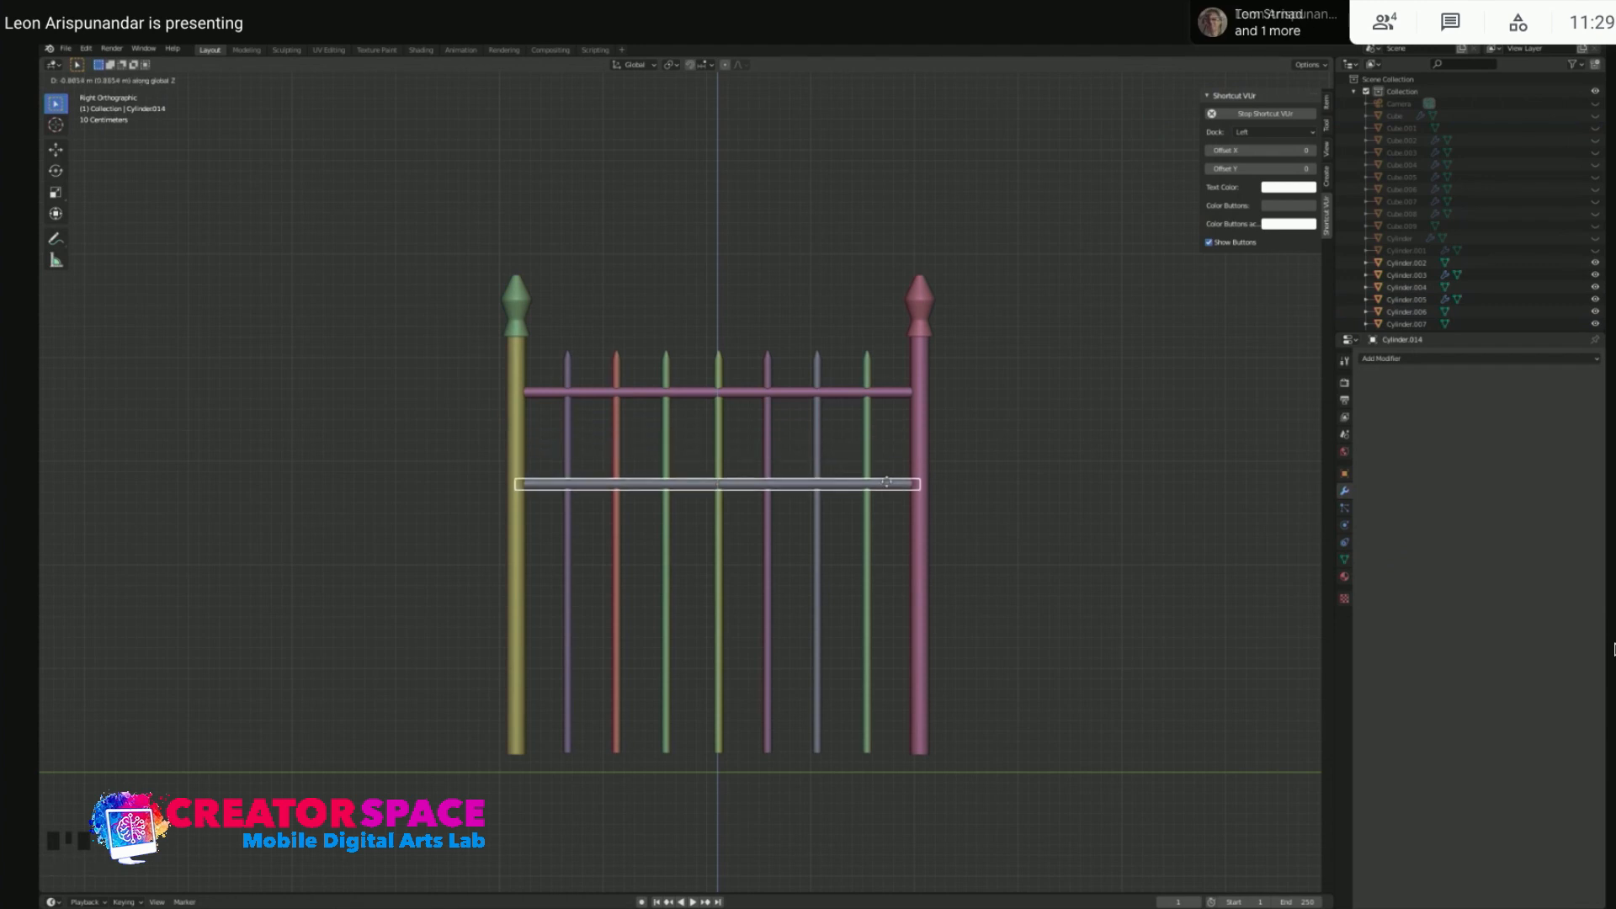
scroll(1057, 387, "down", 4)
middle_click_drag(822, 472, 955, 489)
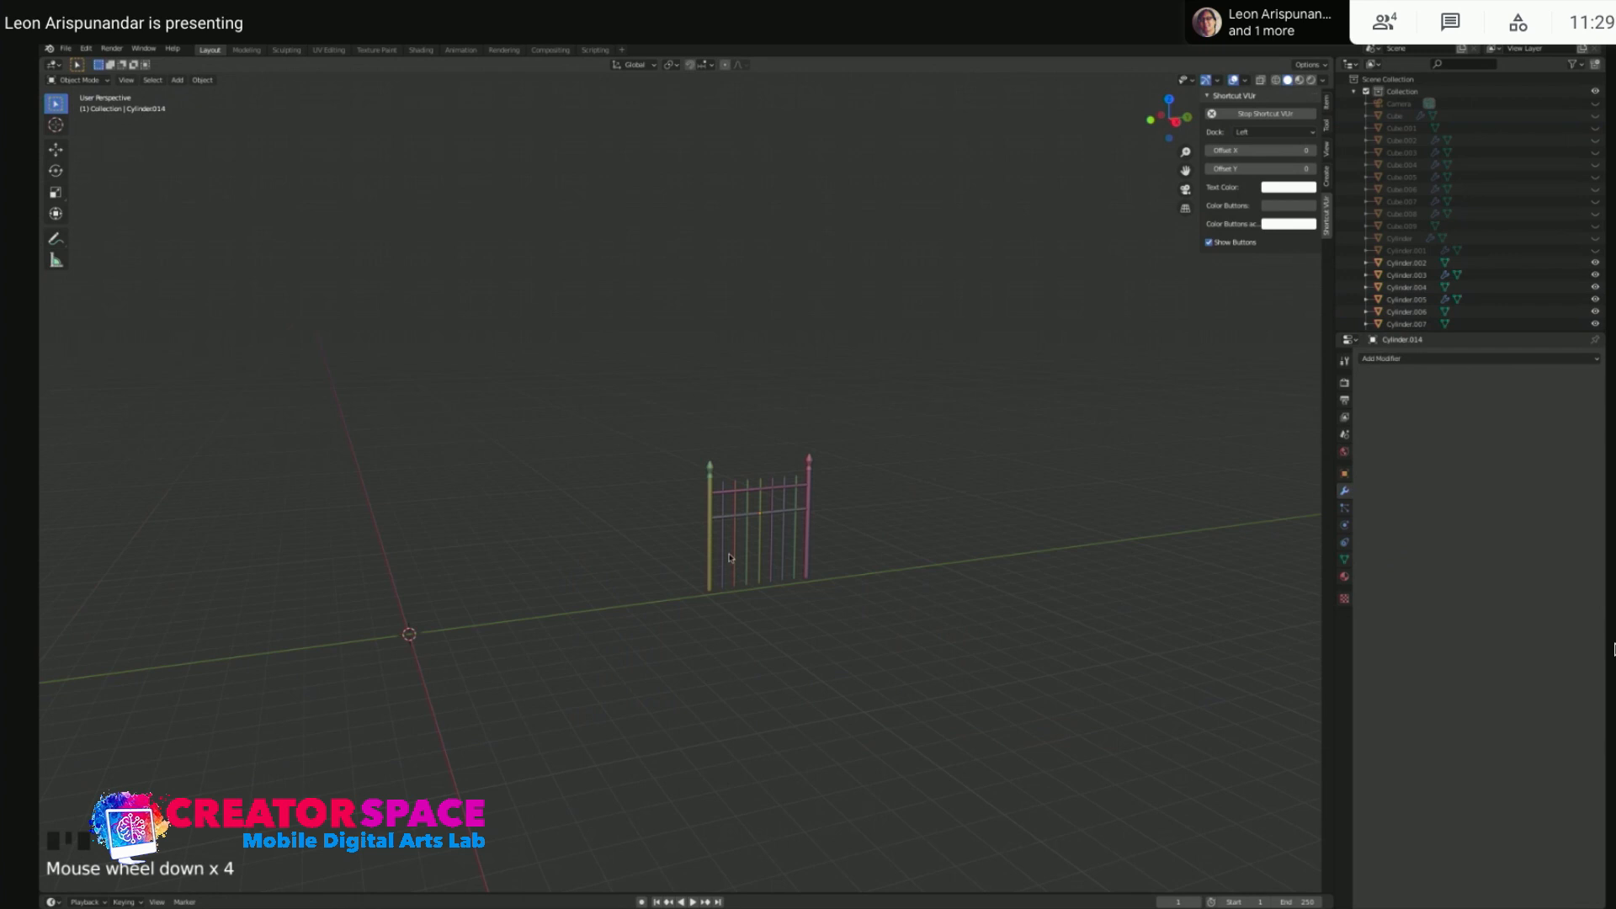
- Clear the fence selection and unhide all hidden objects so the house, sidewalk and street lamp show around the fence
left_click_drag(656, 430, 858, 572)
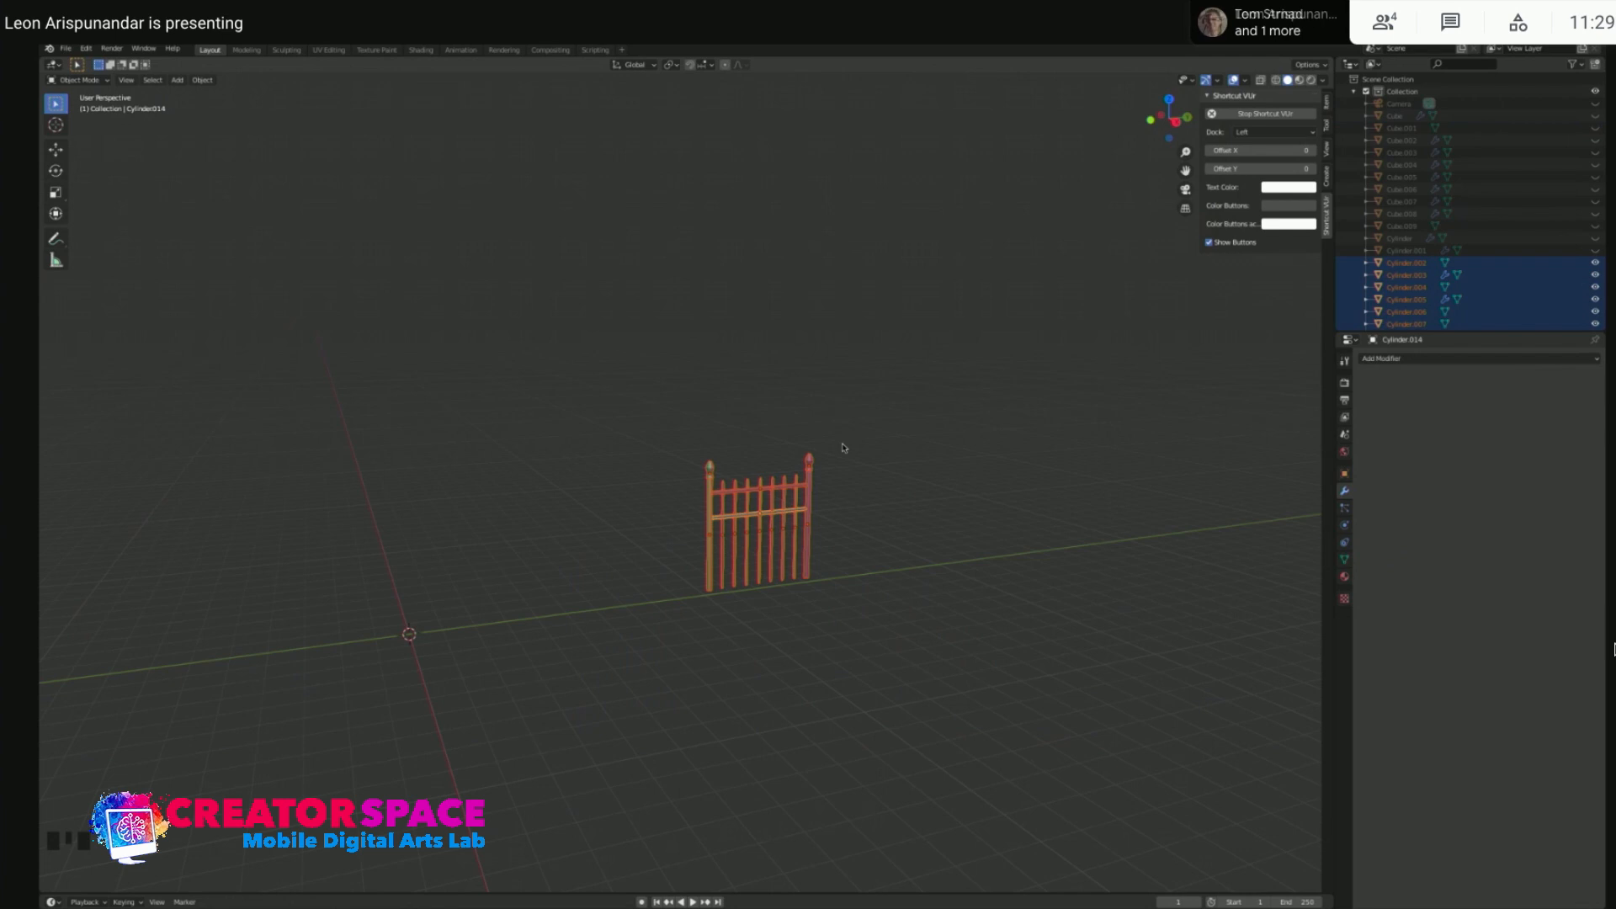
left_click(862, 478)
middle_click_drag(855, 488, 825, 484)
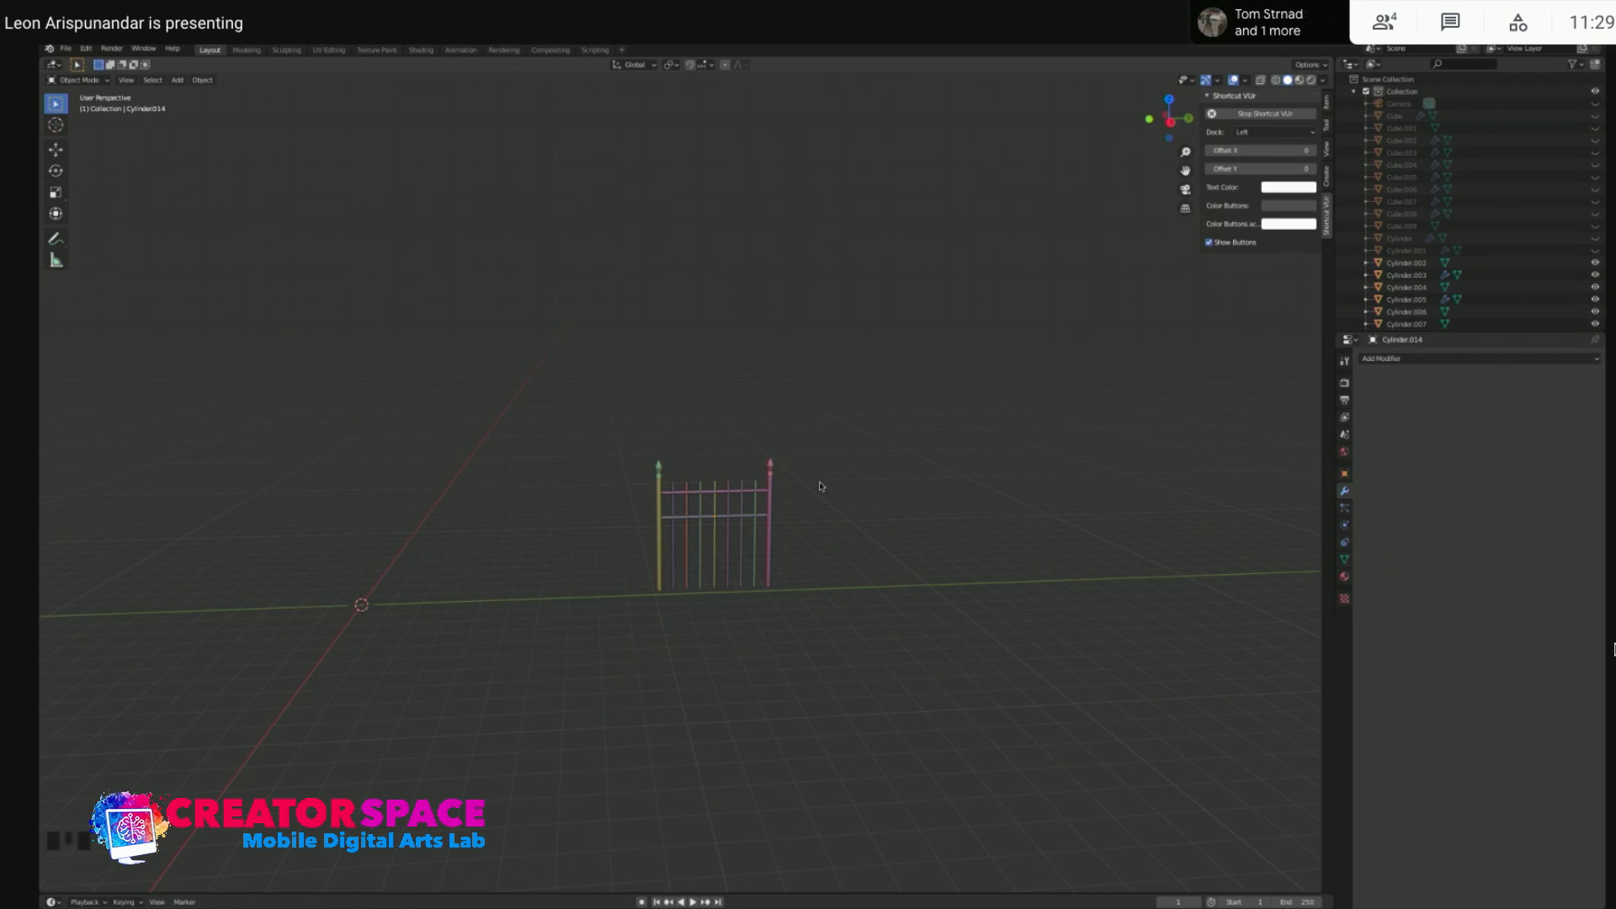
key("alt+h")
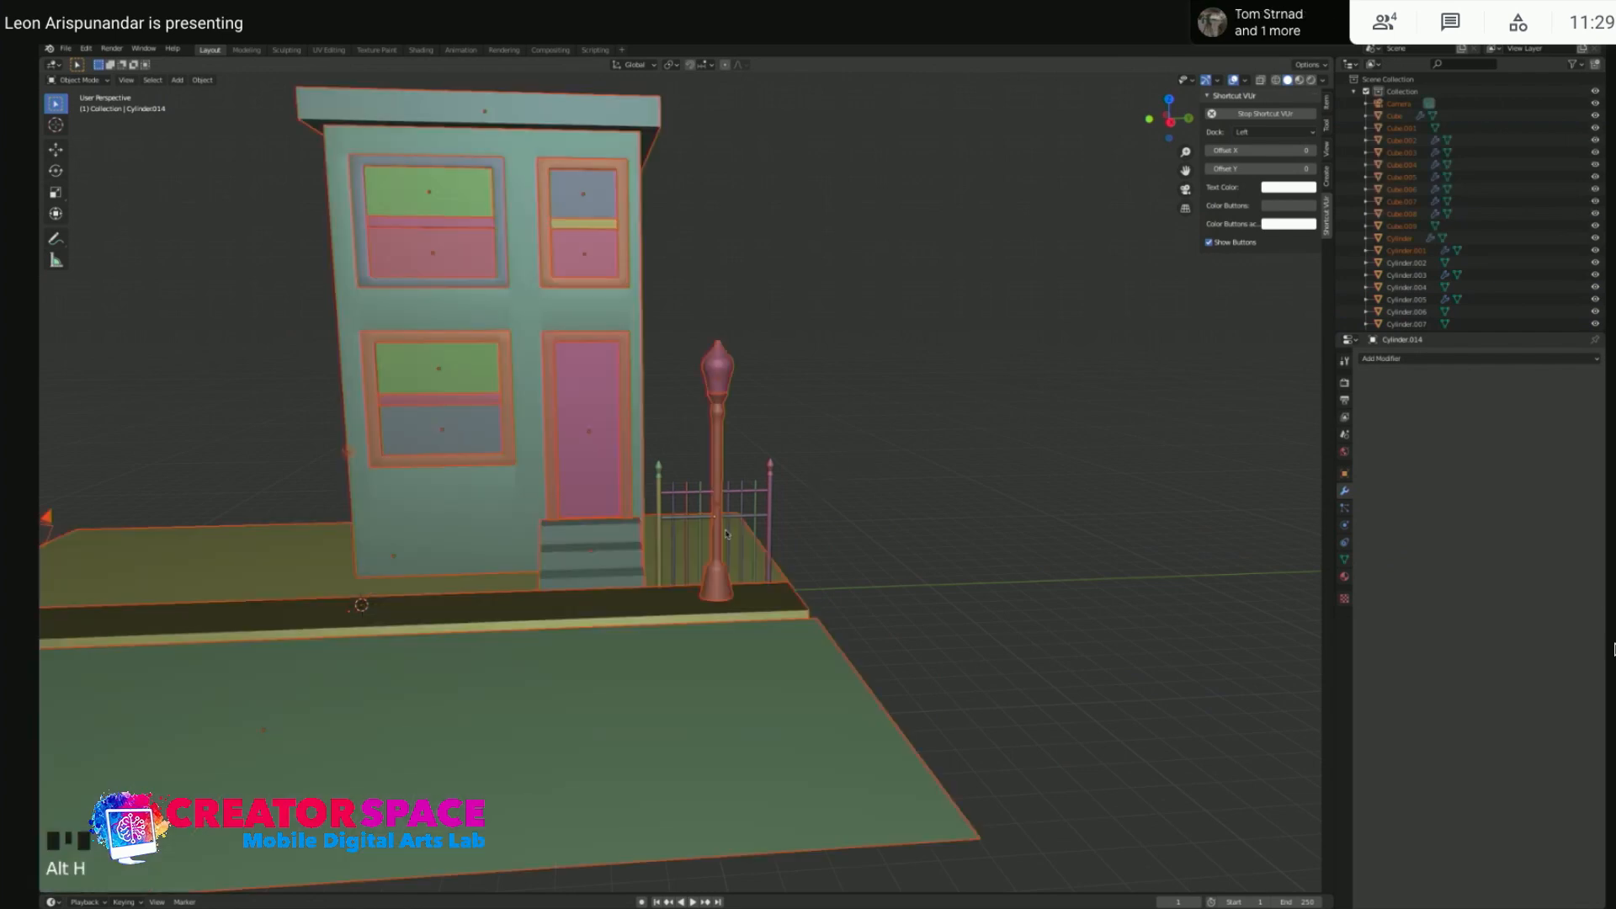
mouse_move(731, 528)
middle_mouse_down()
mouse_move(811, 526)
mouse_move(725, 514)
middle_mouse_up()
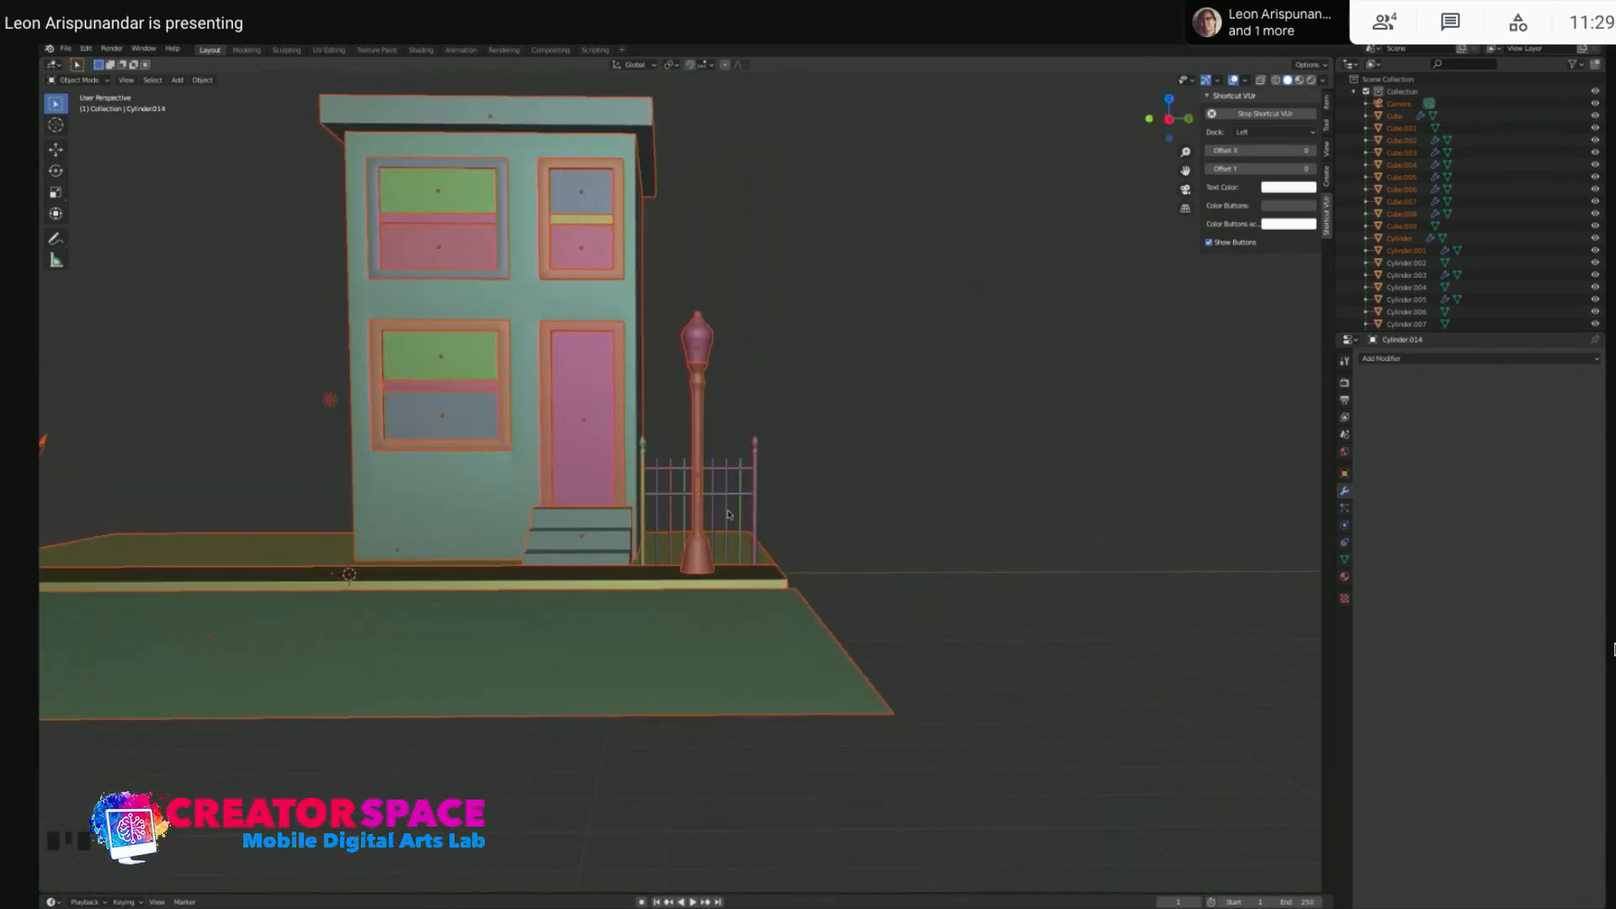
- Select the whole fence section without the street lamp and duplicate it about 8.48 m along negative Y to the other side of the door
middle_click_drag(779, 477, 850, 473)
left_click(850, 473)
left_click_drag(678, 421, 836, 579)
left_click(754, 457, "shift")
left_click(755, 404, "shift")
key("KP_3")
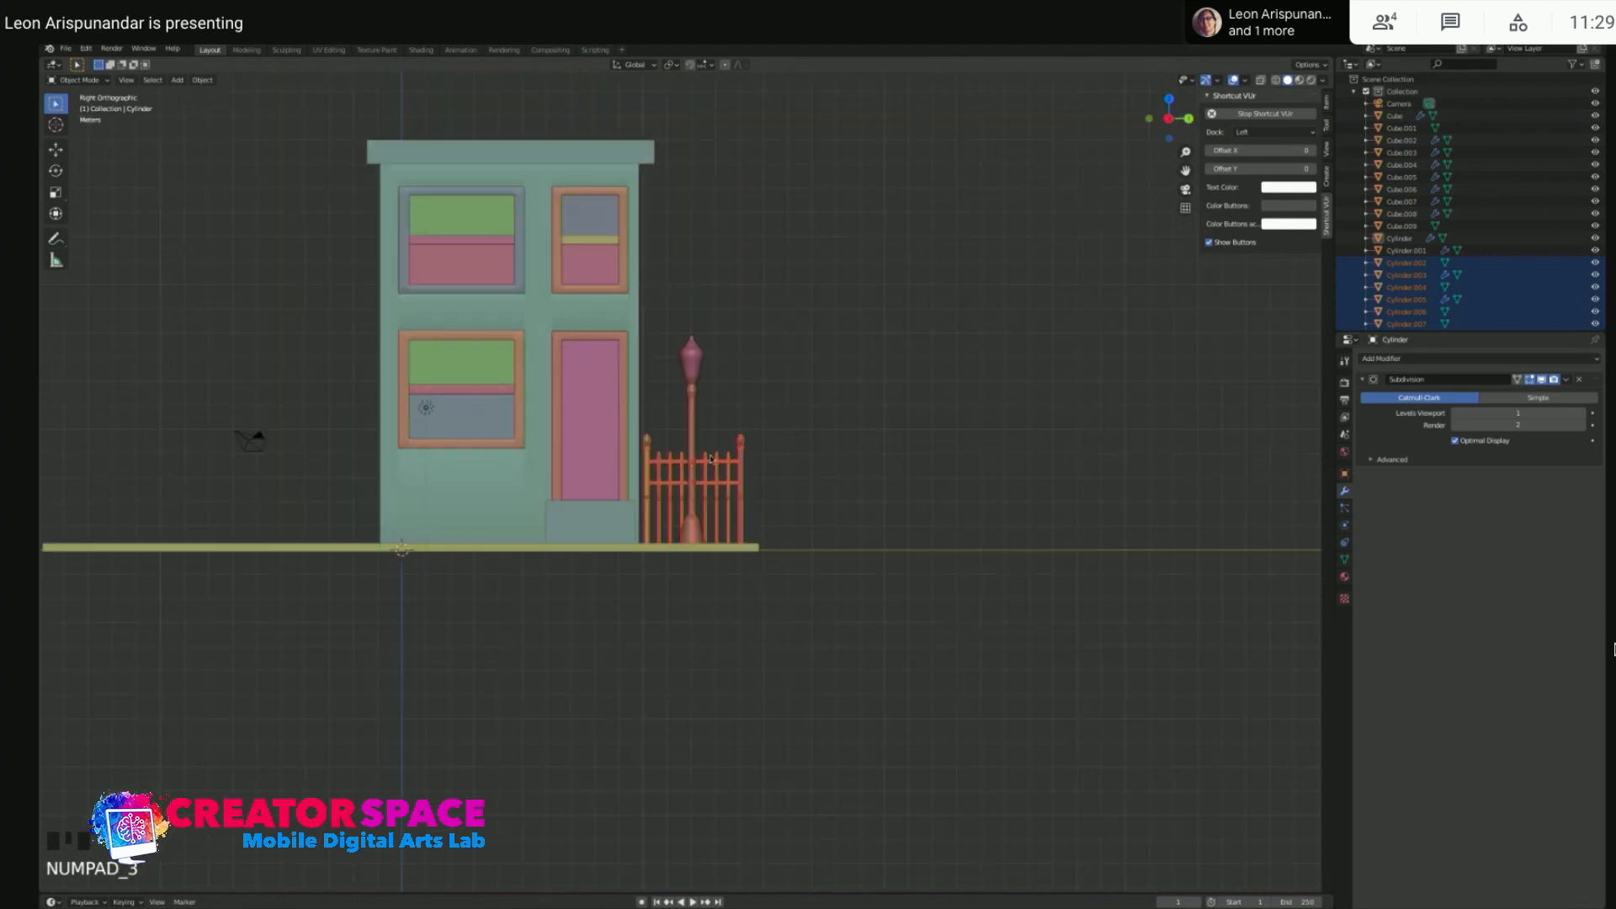
scroll(705, 470, "up", 2)
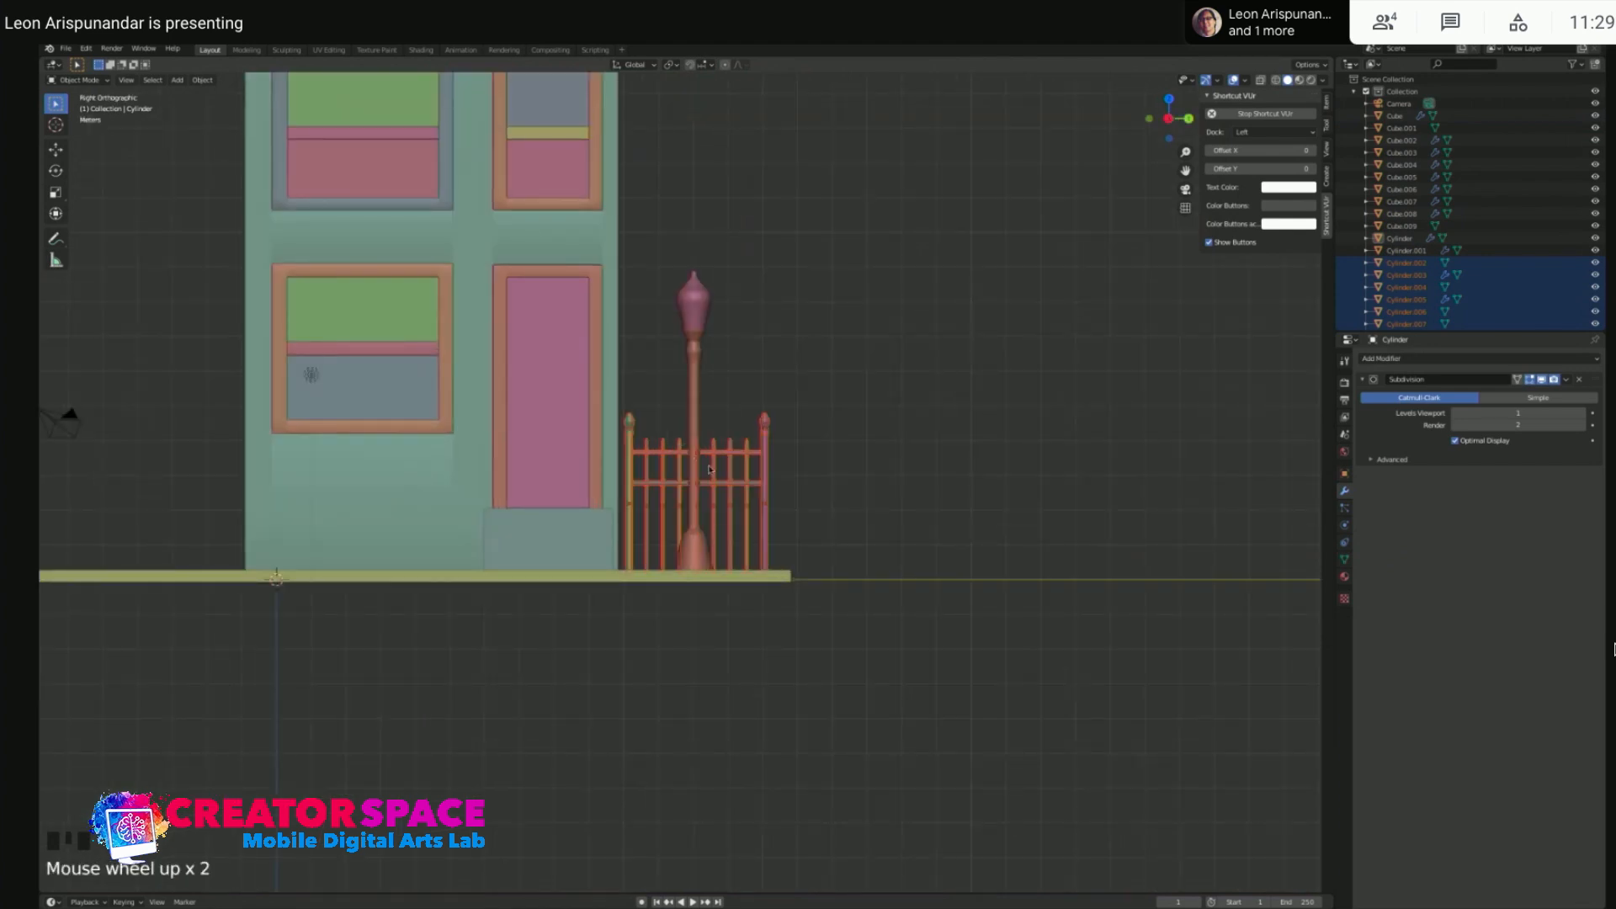
key("shift+d")
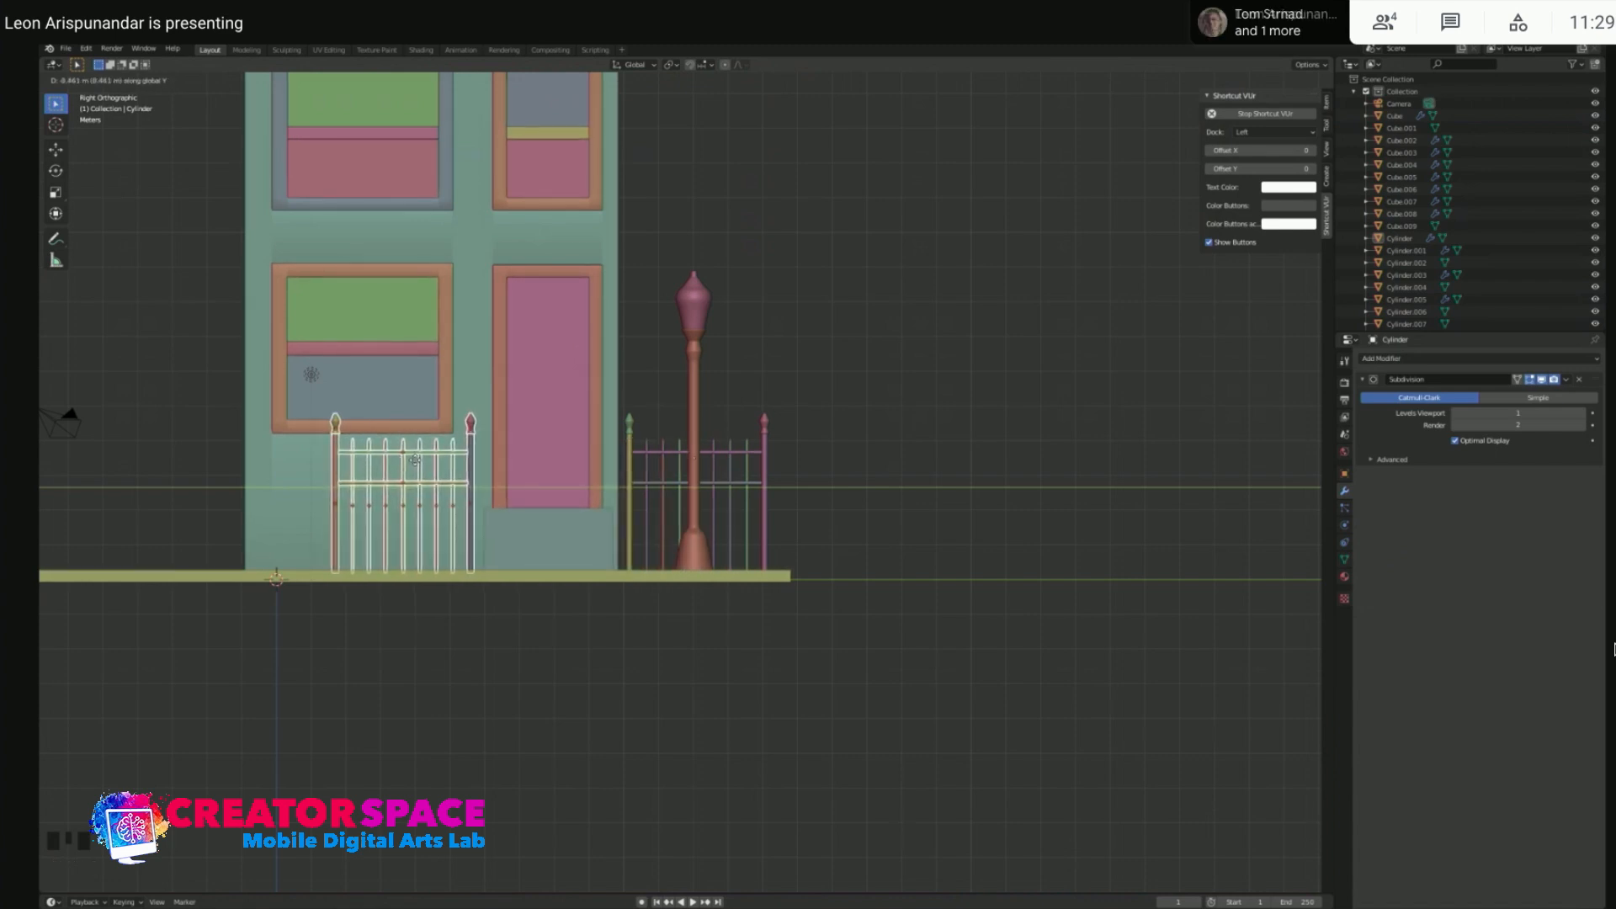
left_click(416, 461)
middle_click_drag(416, 461, 637, 472, "shift")
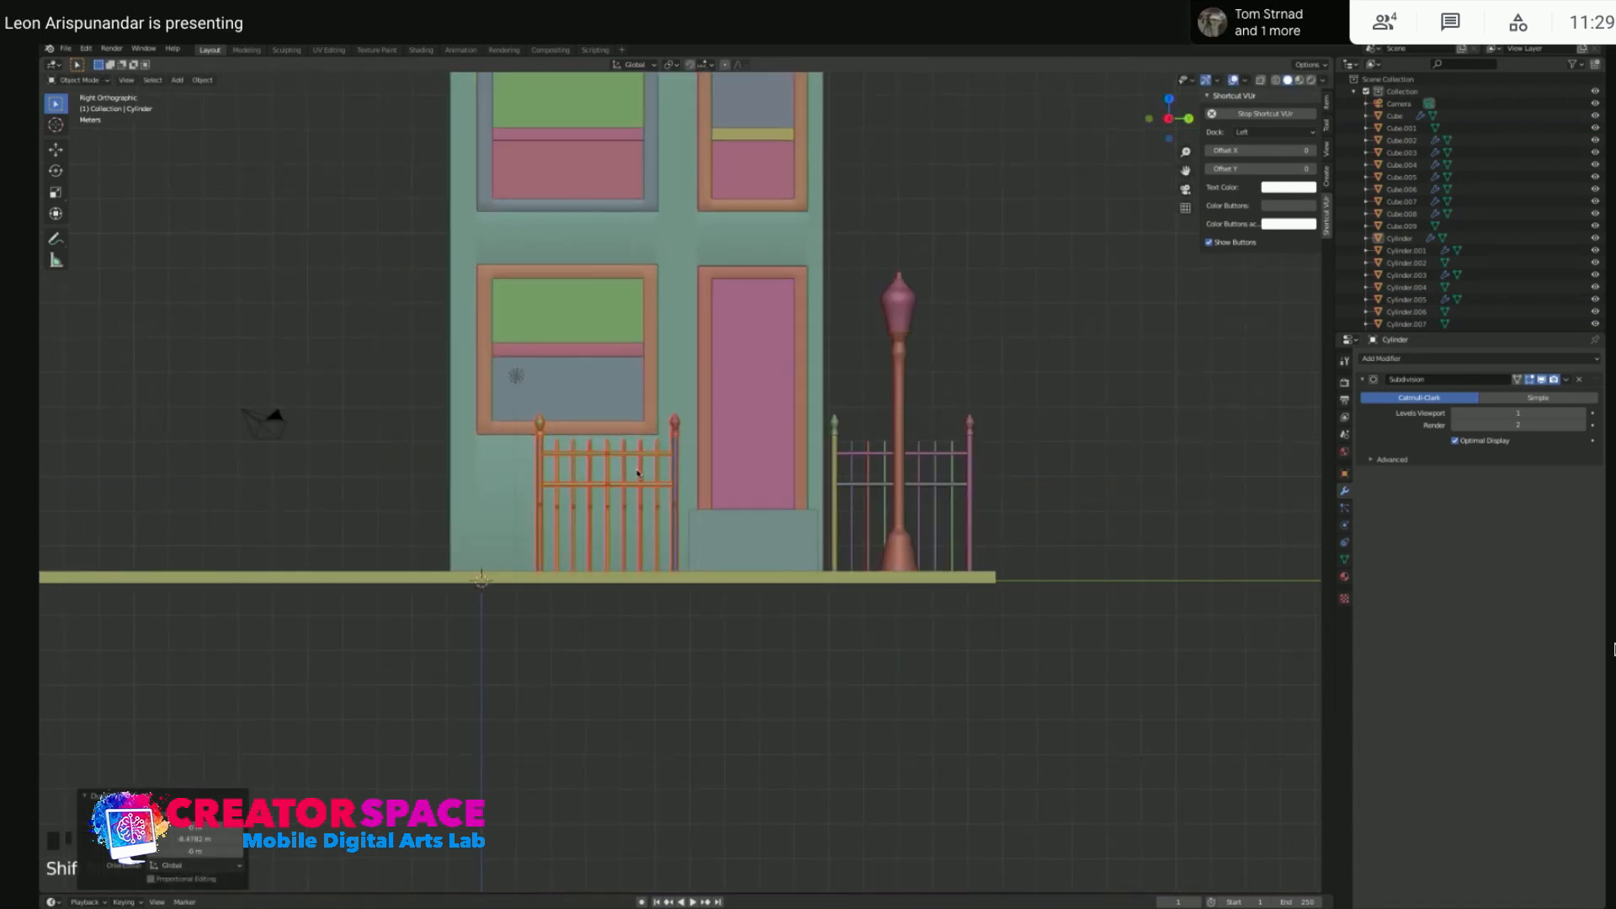
- Duplicate the original fence section without its outer pole about 12.4 m along negative Y, so it joins the fence copy under the window
left_click(542, 454, "shift")
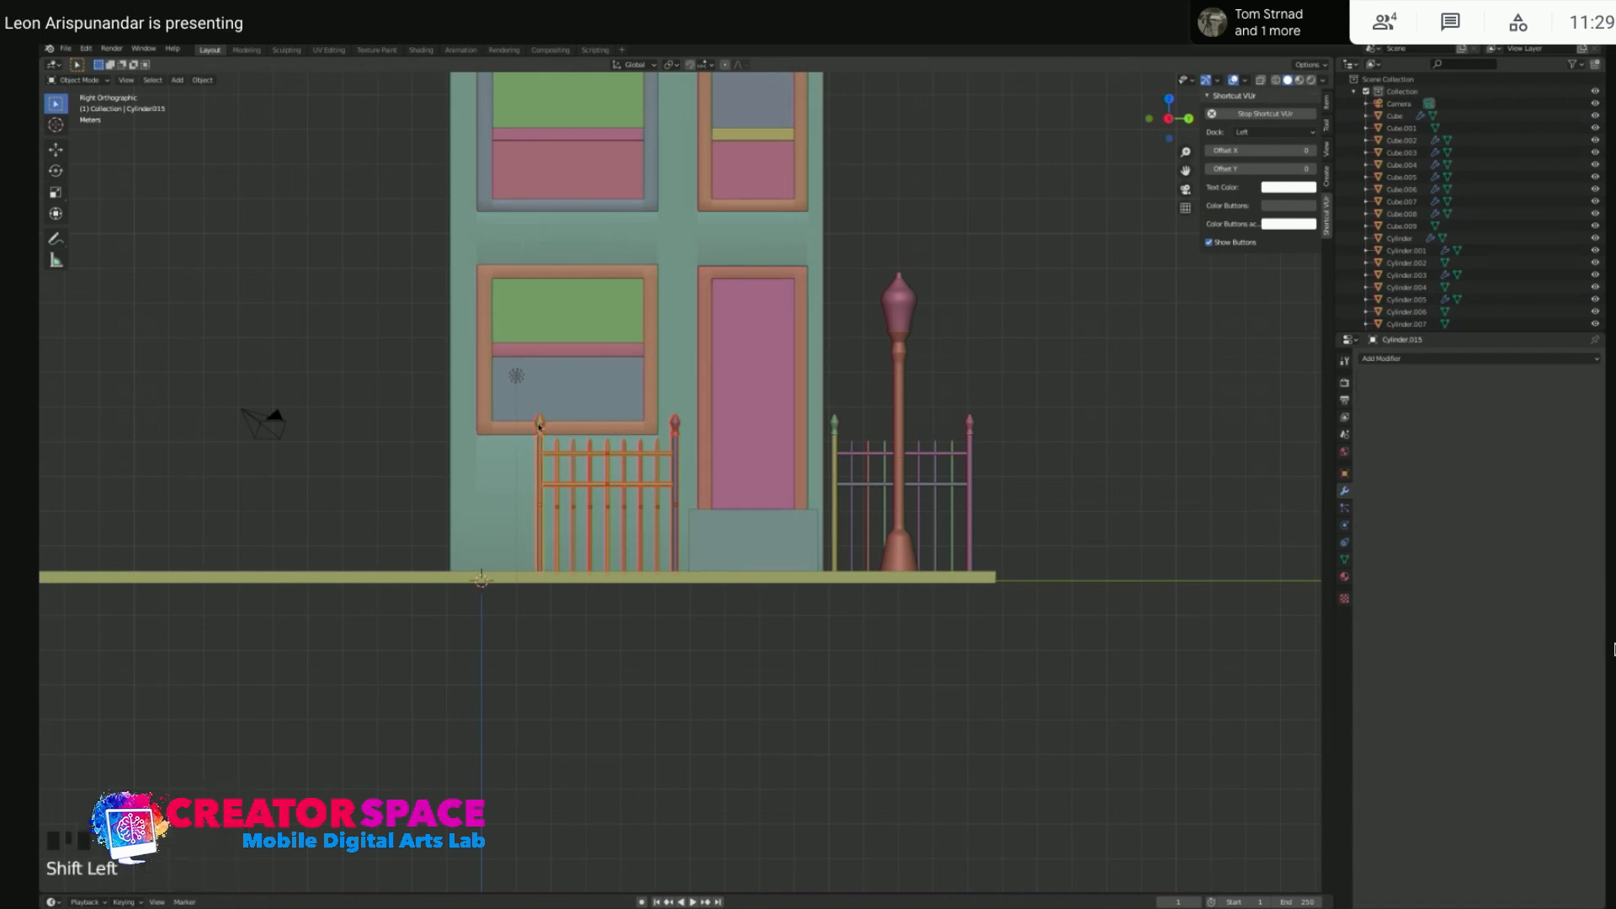
left_click(540, 424, "shift")
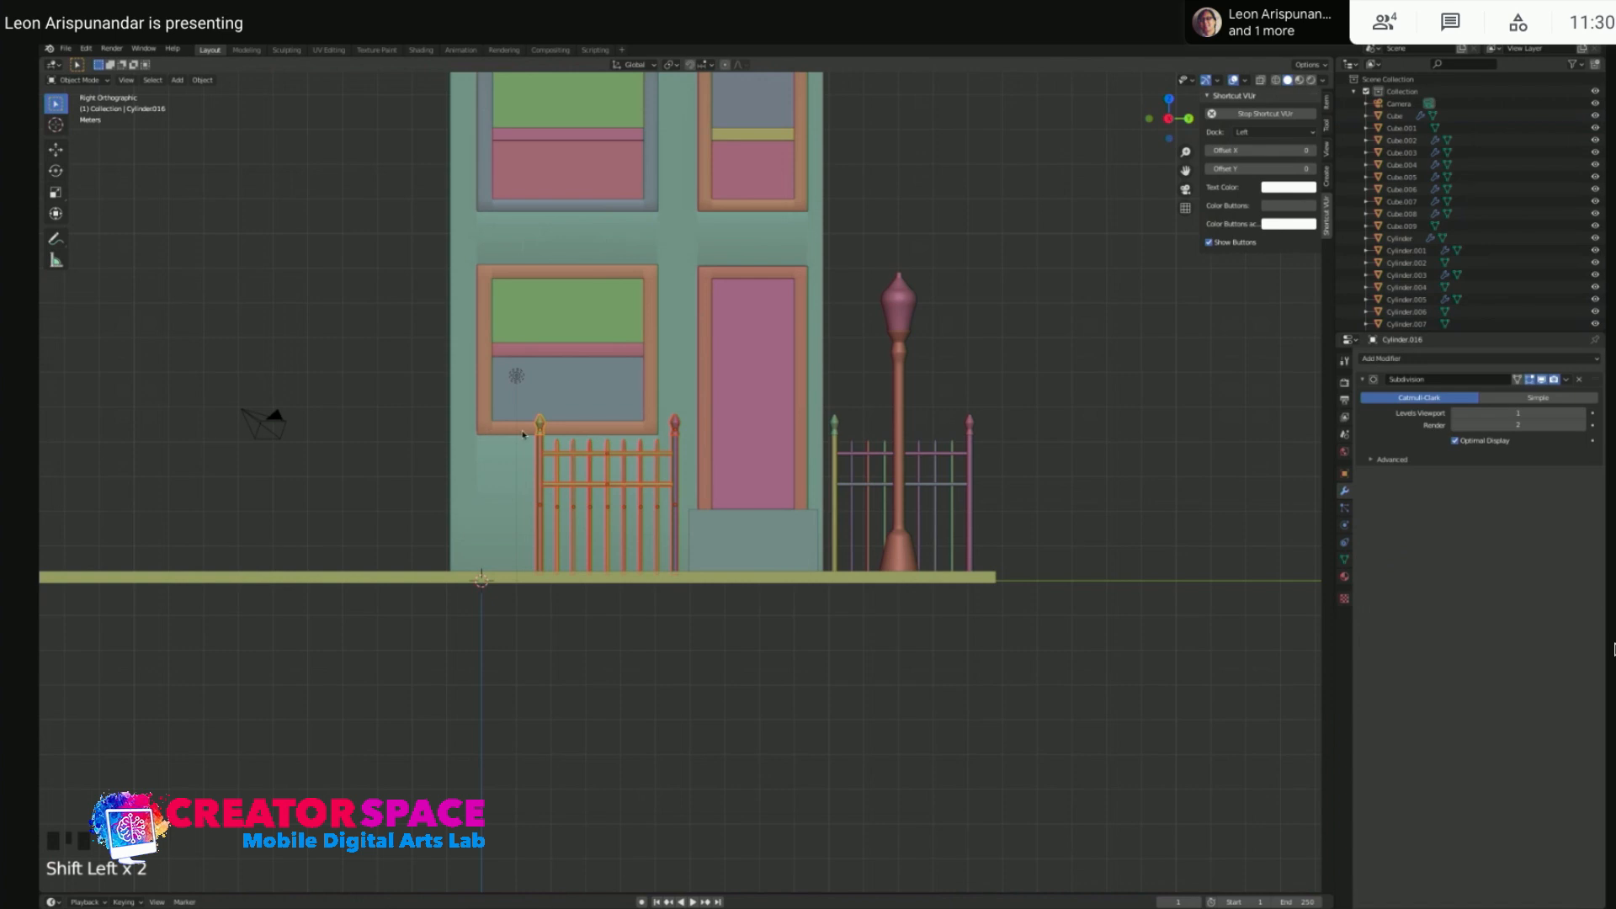
middle_click_drag(458, 436, 914, 403)
left_click_drag(914, 403, 974, 510)
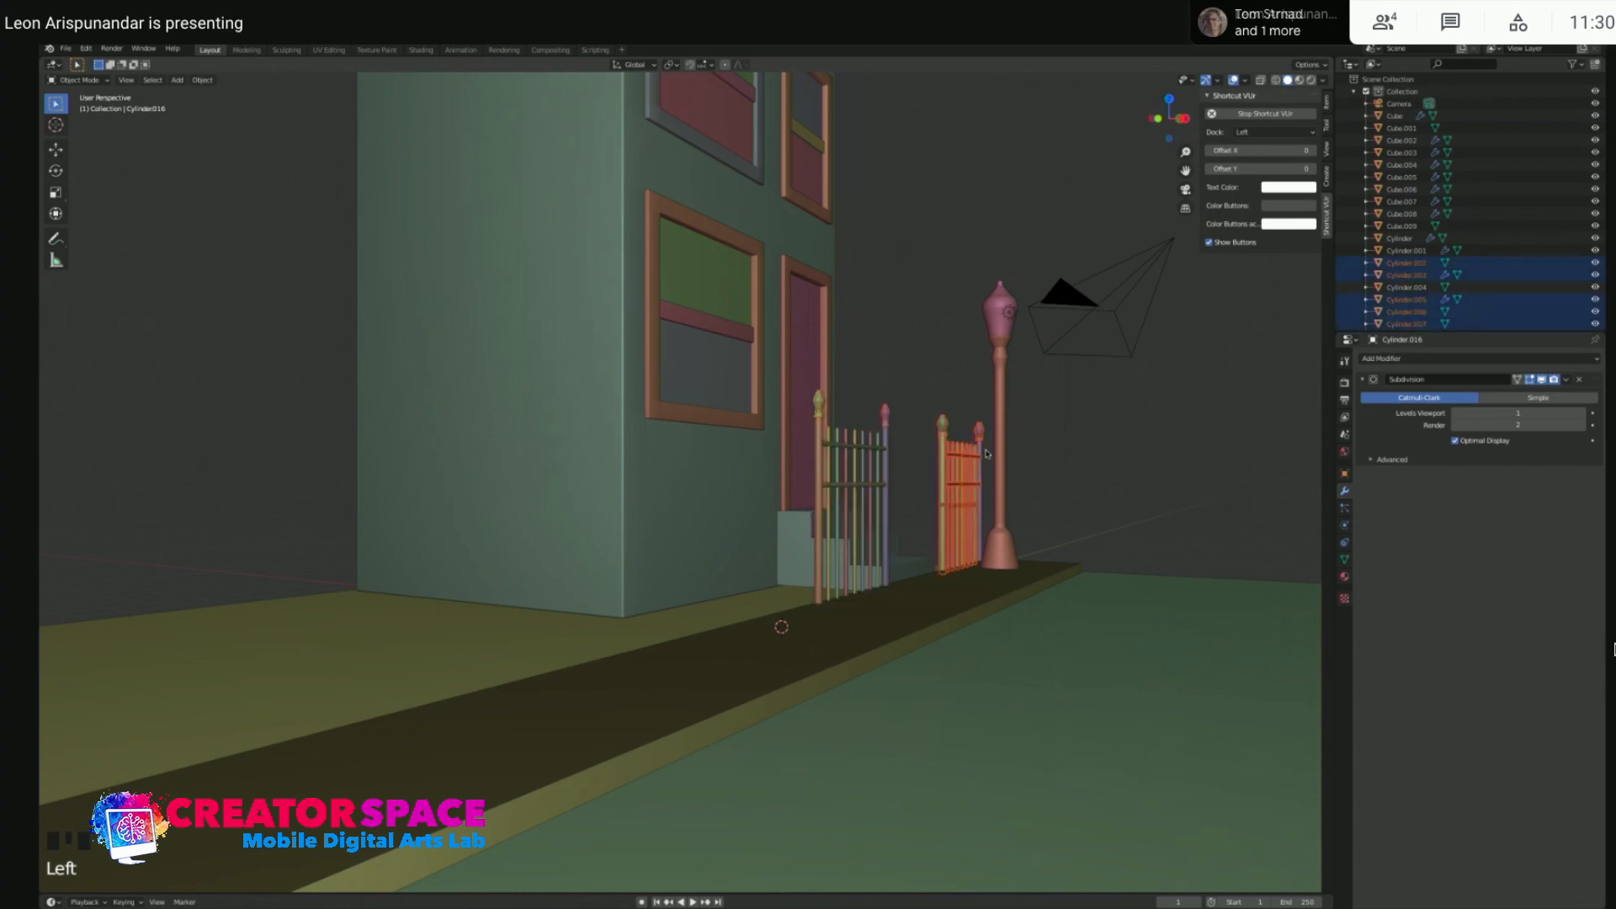
middle_click_drag(975, 510, 1034, 411)
left_click(1053, 406, "shift")
left_click(1055, 407, "shift")
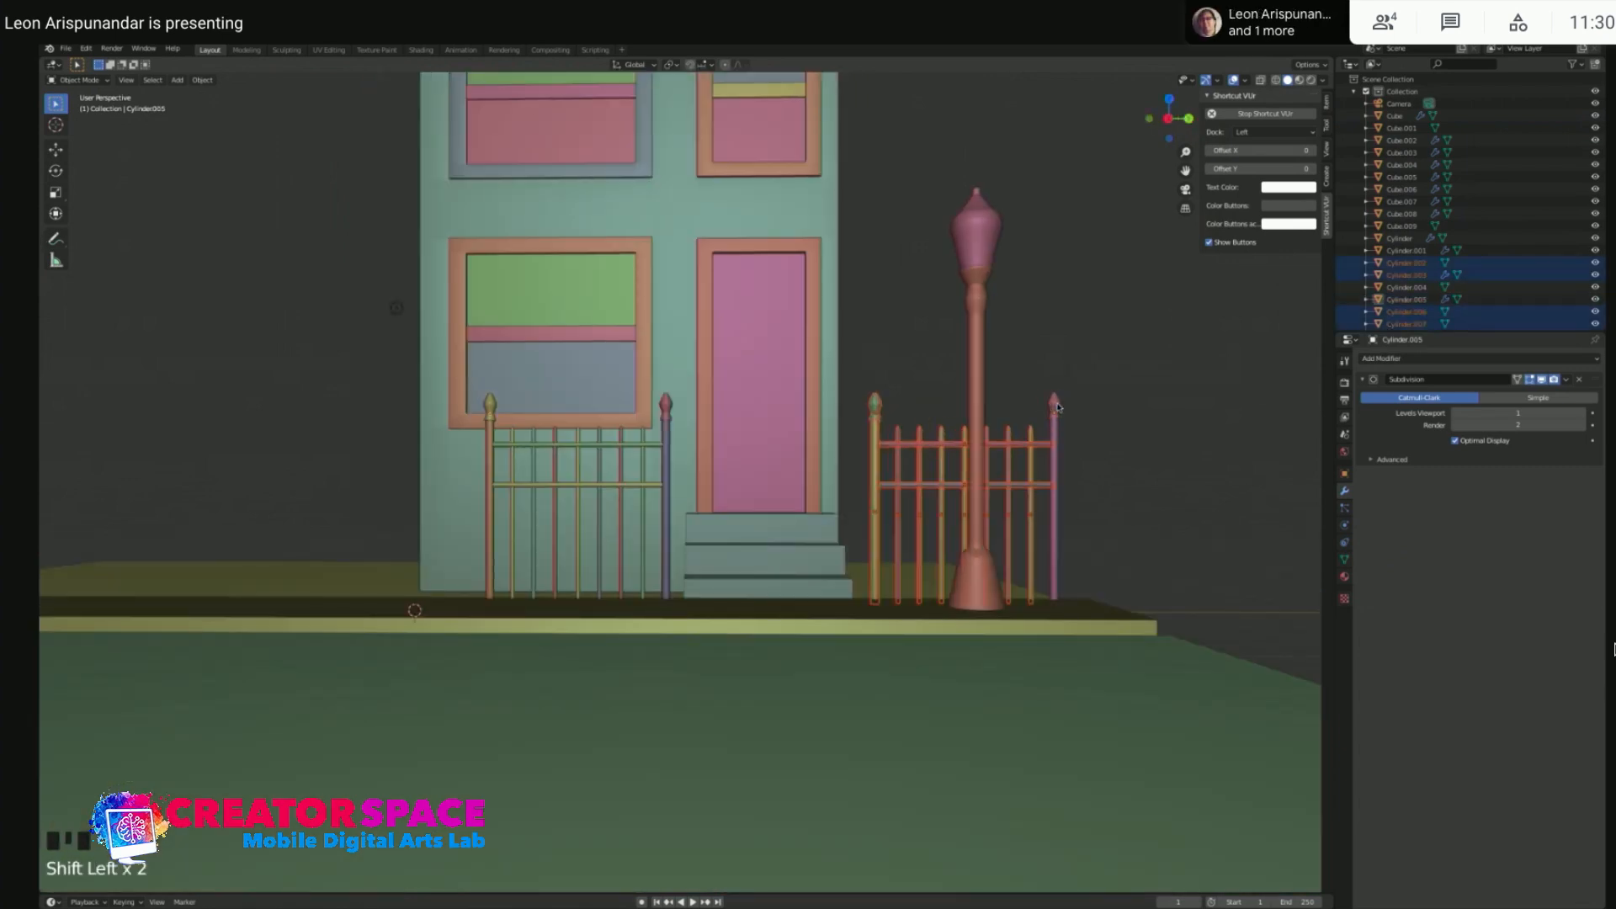
key("KP_3")
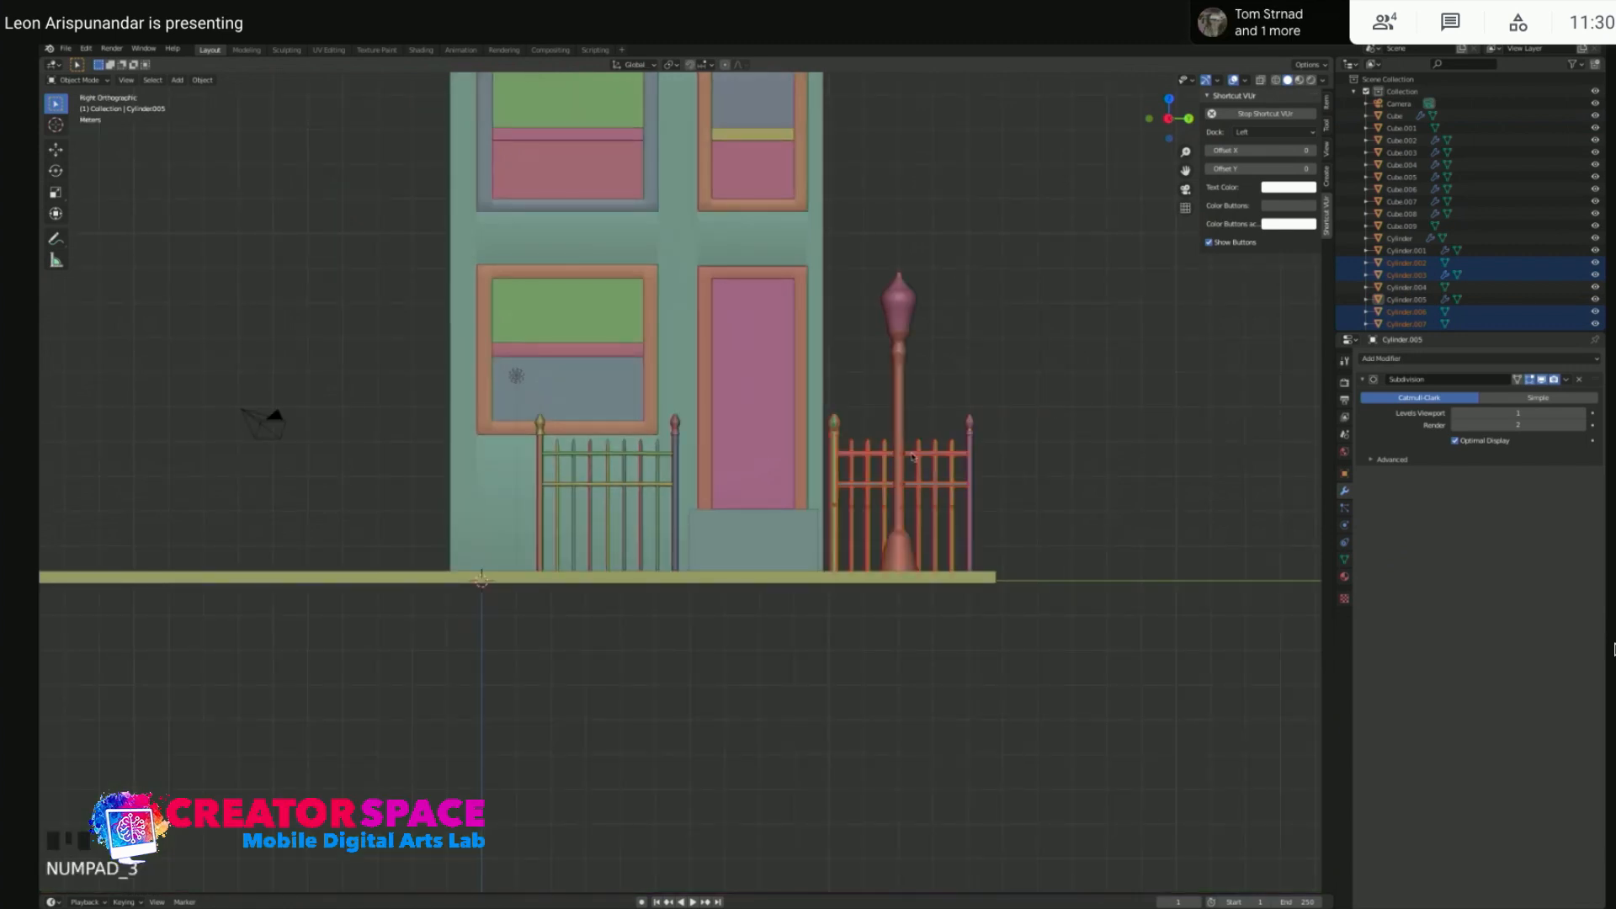
key("shift+d")
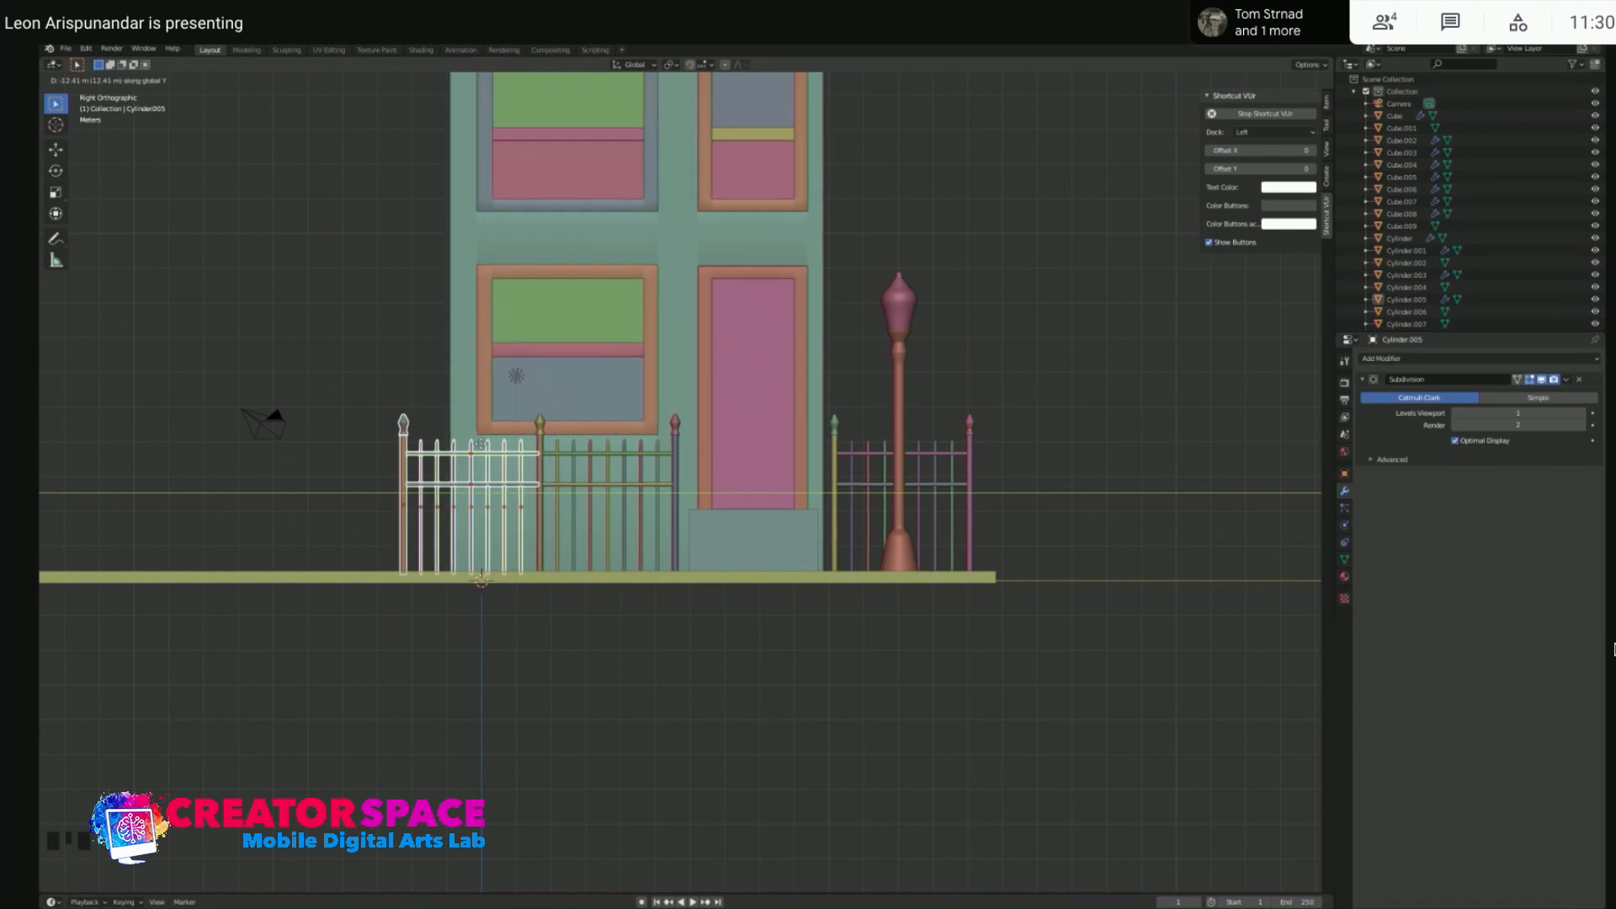
left_click(529, 439)
middle_click_drag(529, 438, 701, 462, "shift")
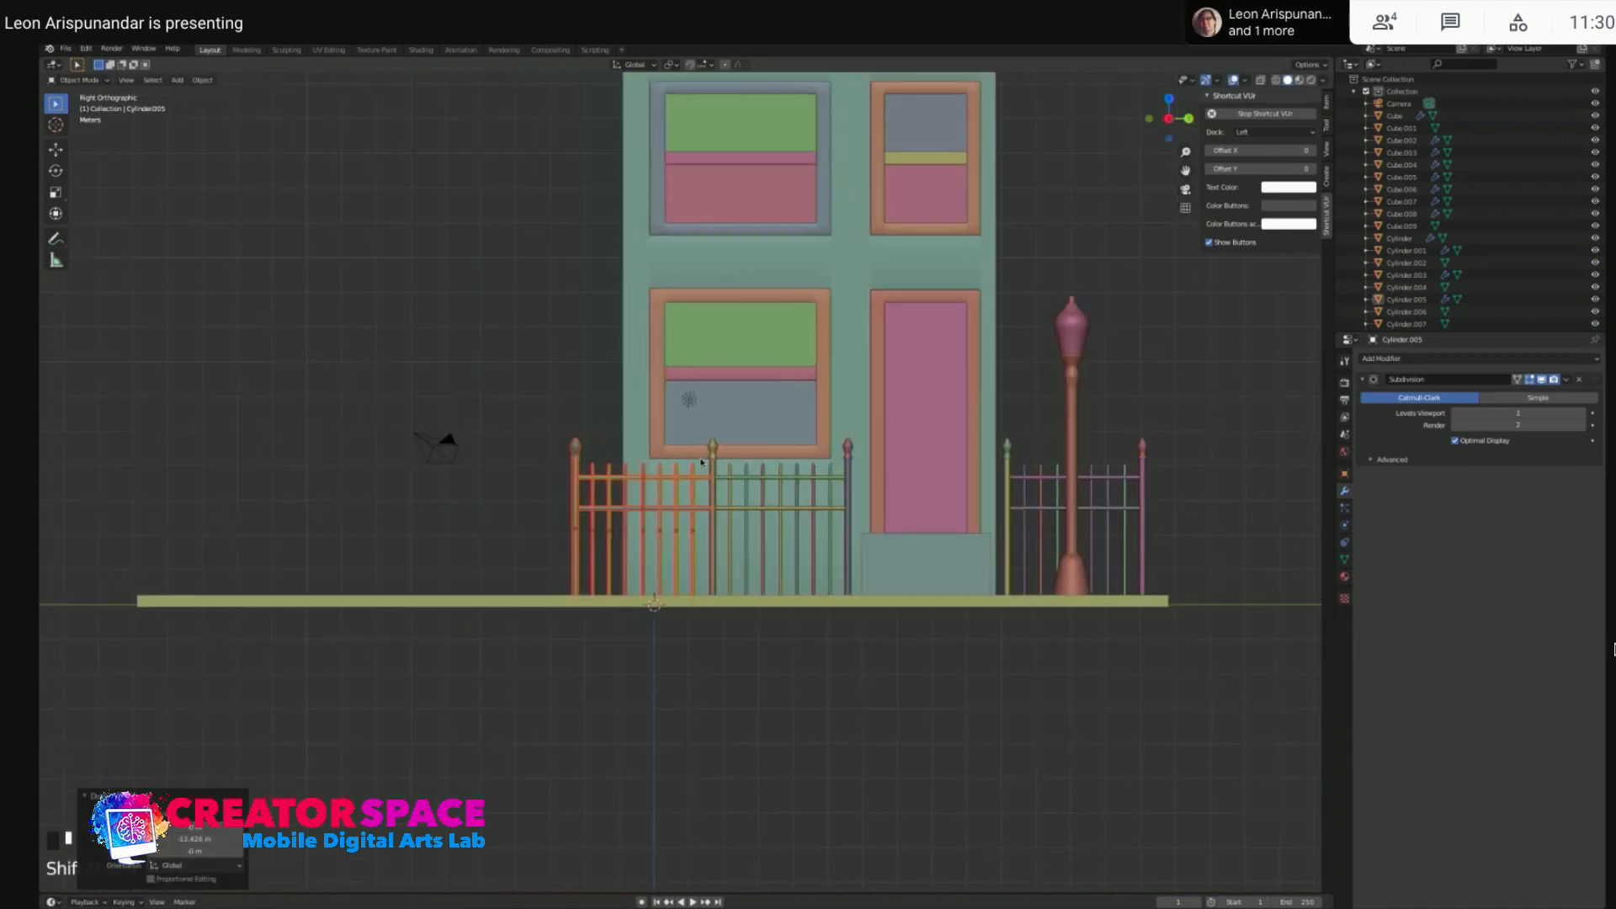
- Duplicate the one-pole fence section along Y three more times, end to end, to continue the fence to the sidewalk's far end
key("shift+d")
key("y")
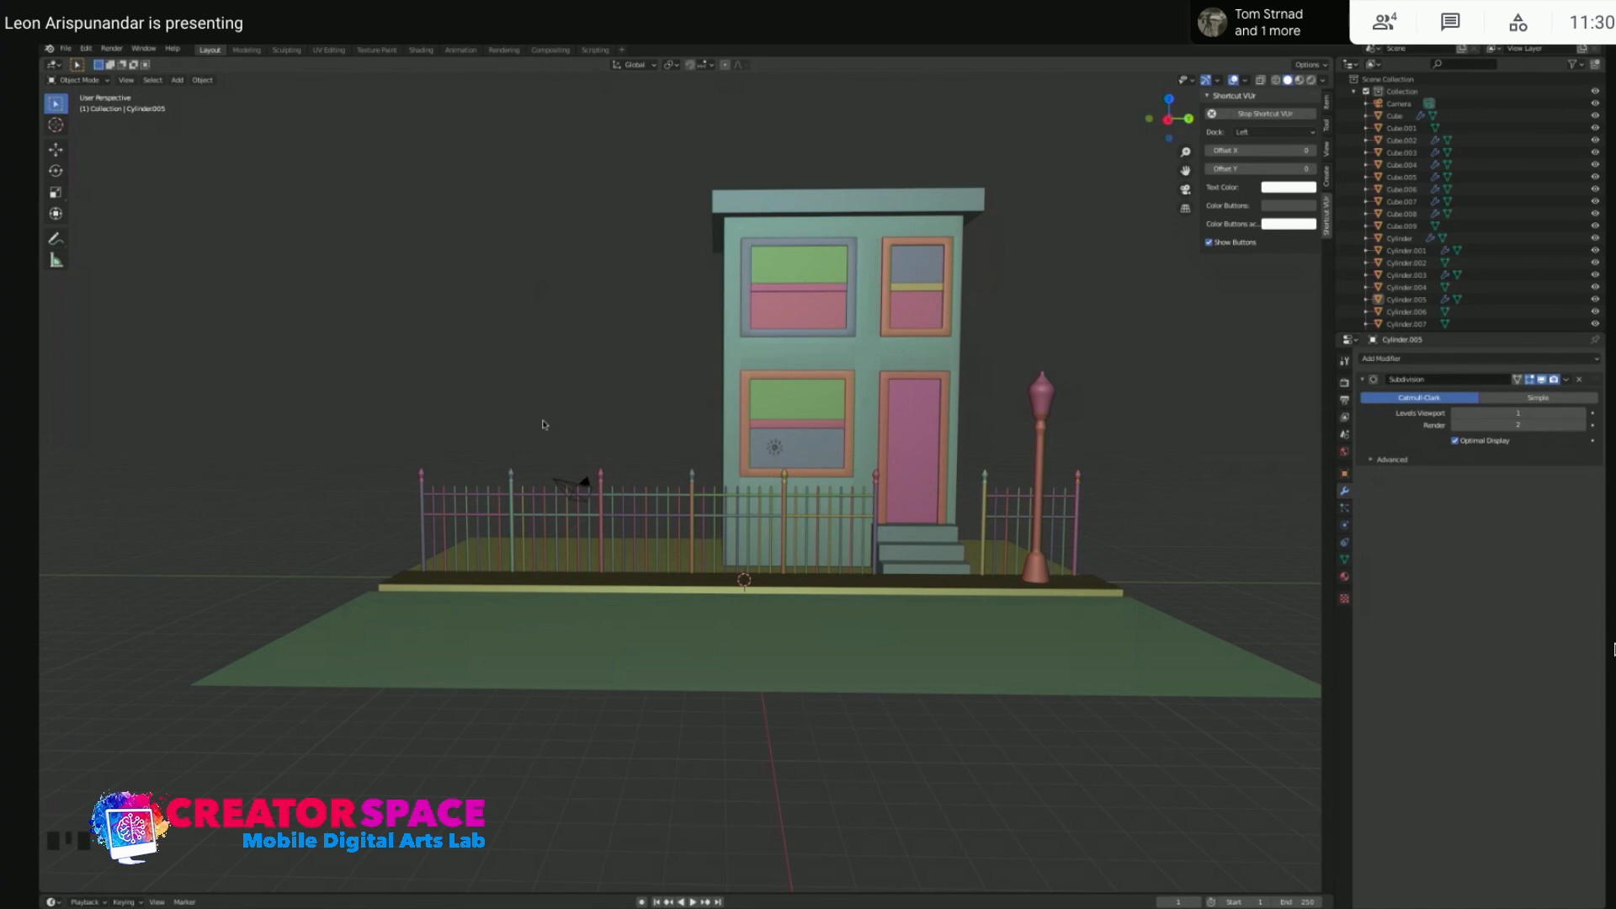
left_click(621, 440)
middle_click_drag(628, 417, 993, 506)
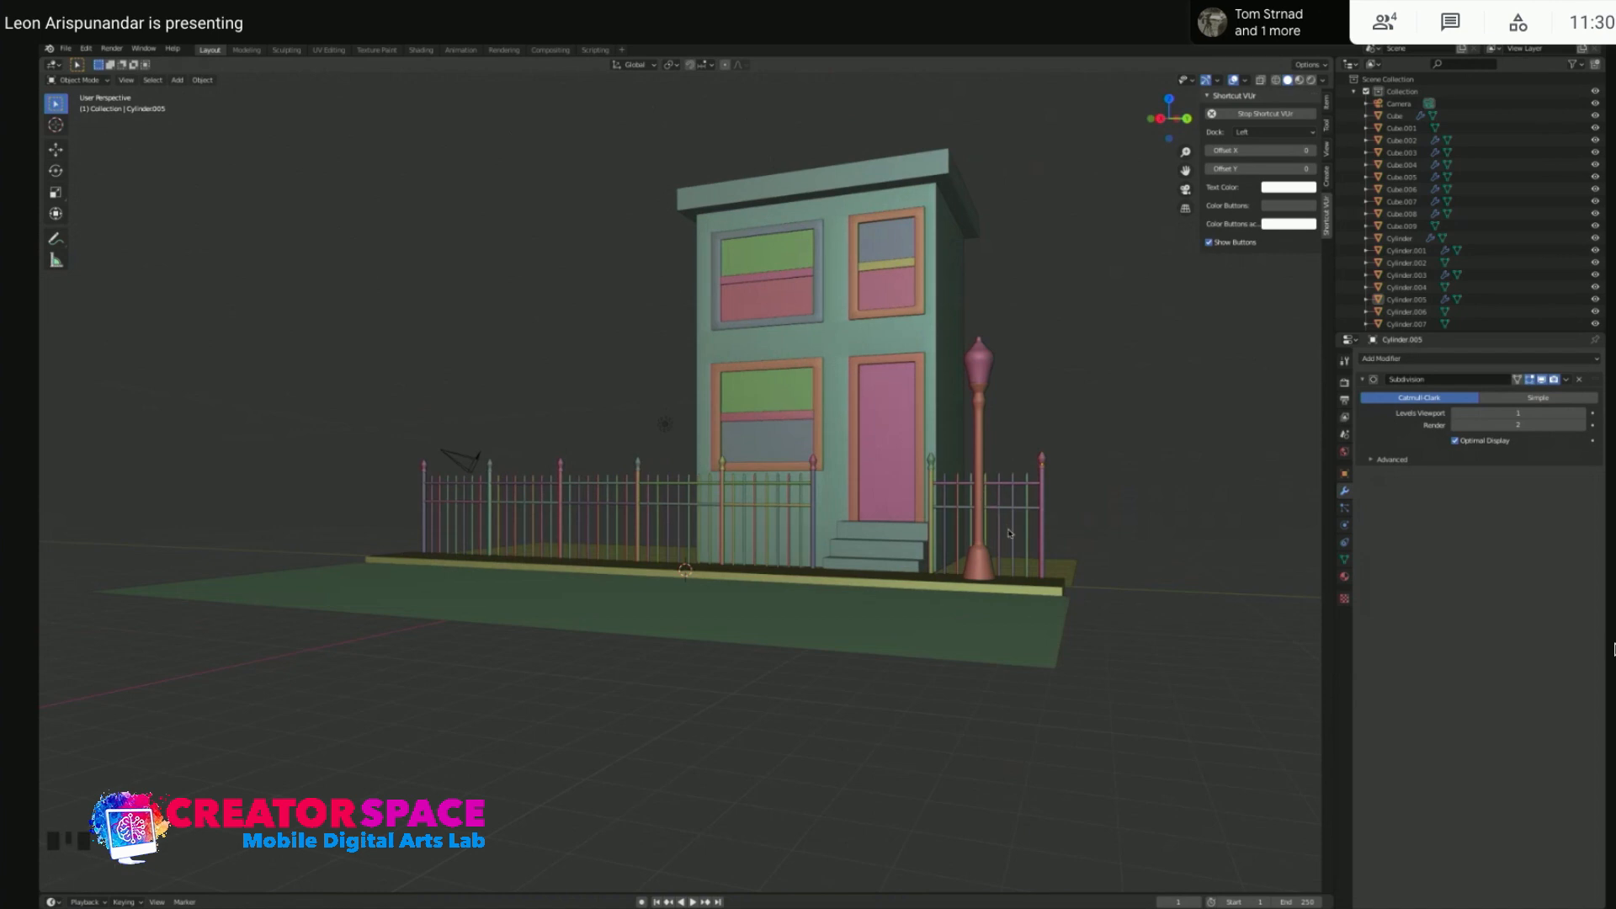
left_click(1106, 395)
left_click(1052, 417)
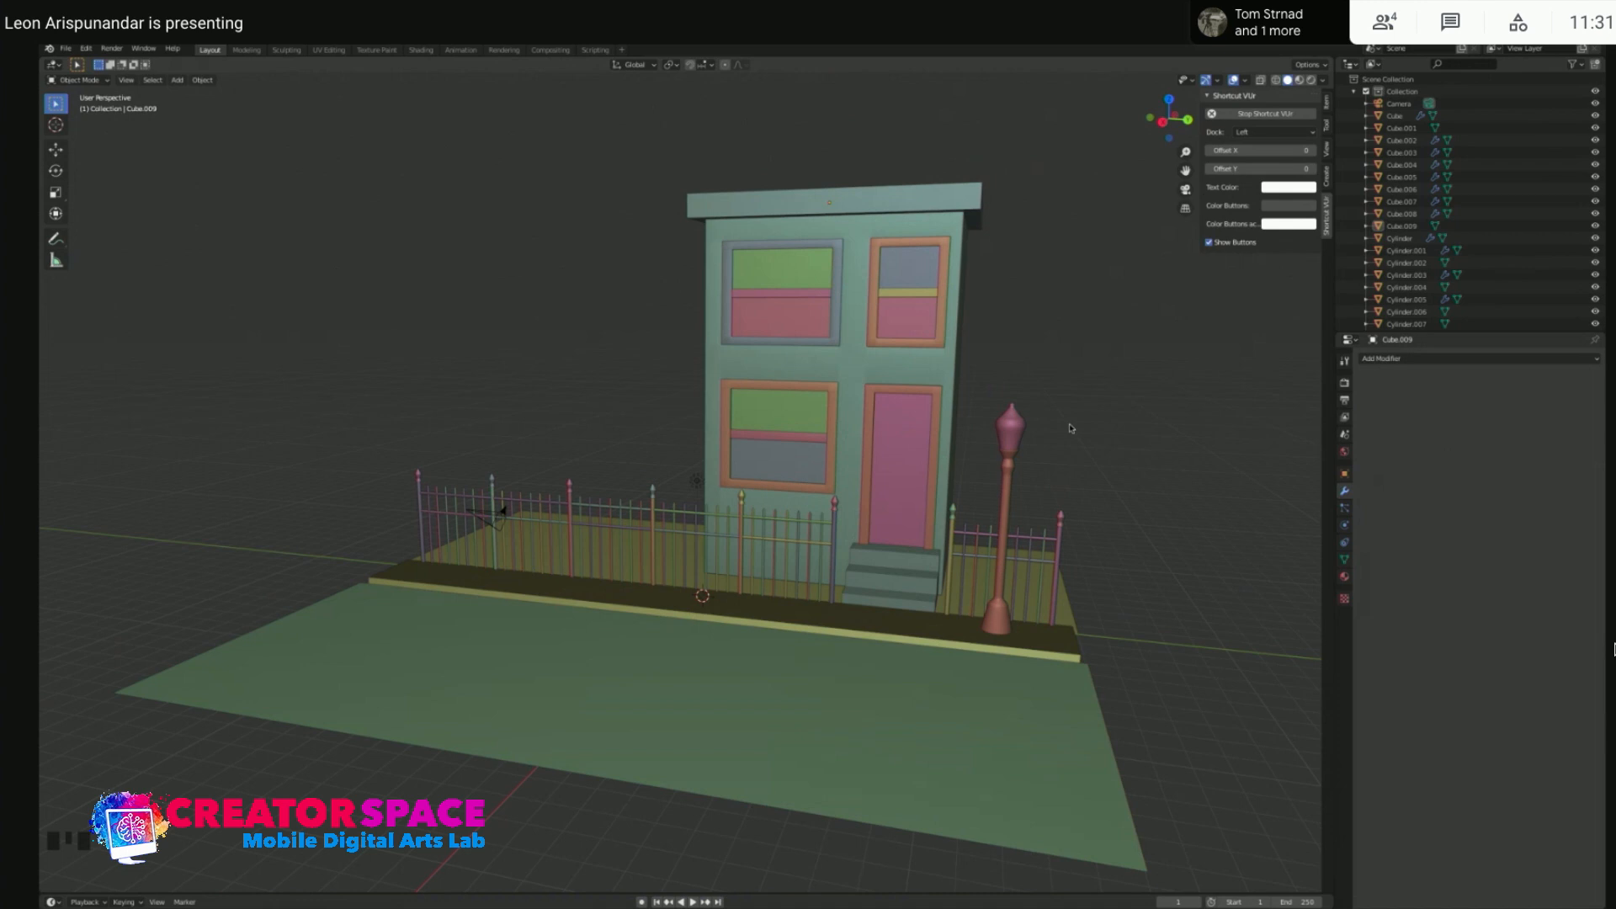
- Select the light and the camera together and hide them from the viewport
scroll(1069, 429, "down", 2)
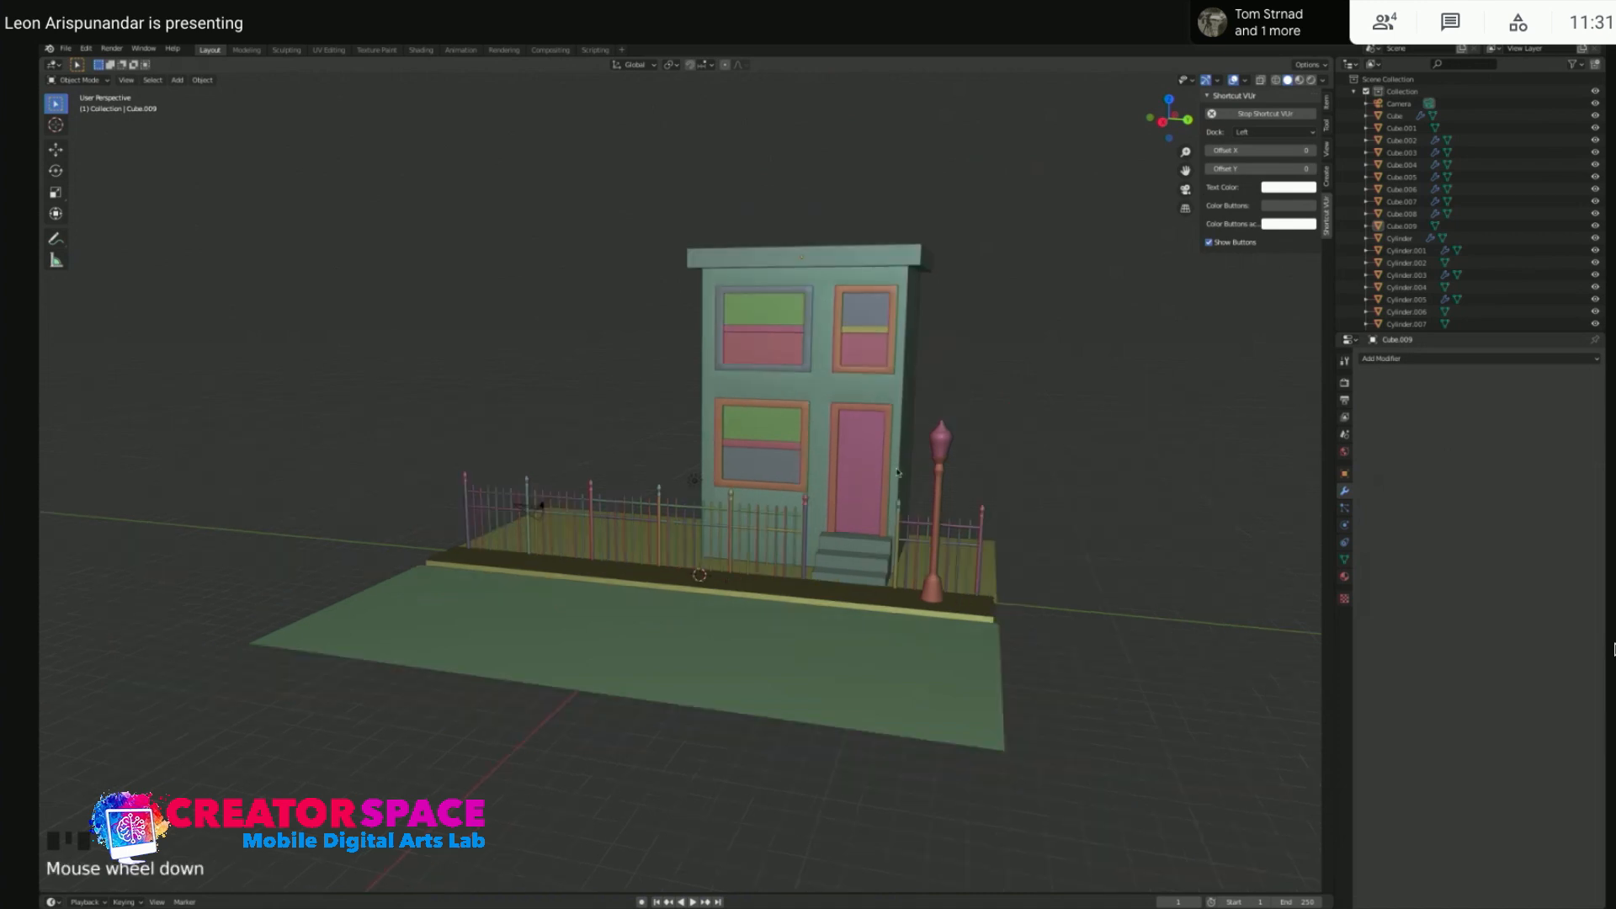
left_click(690, 484)
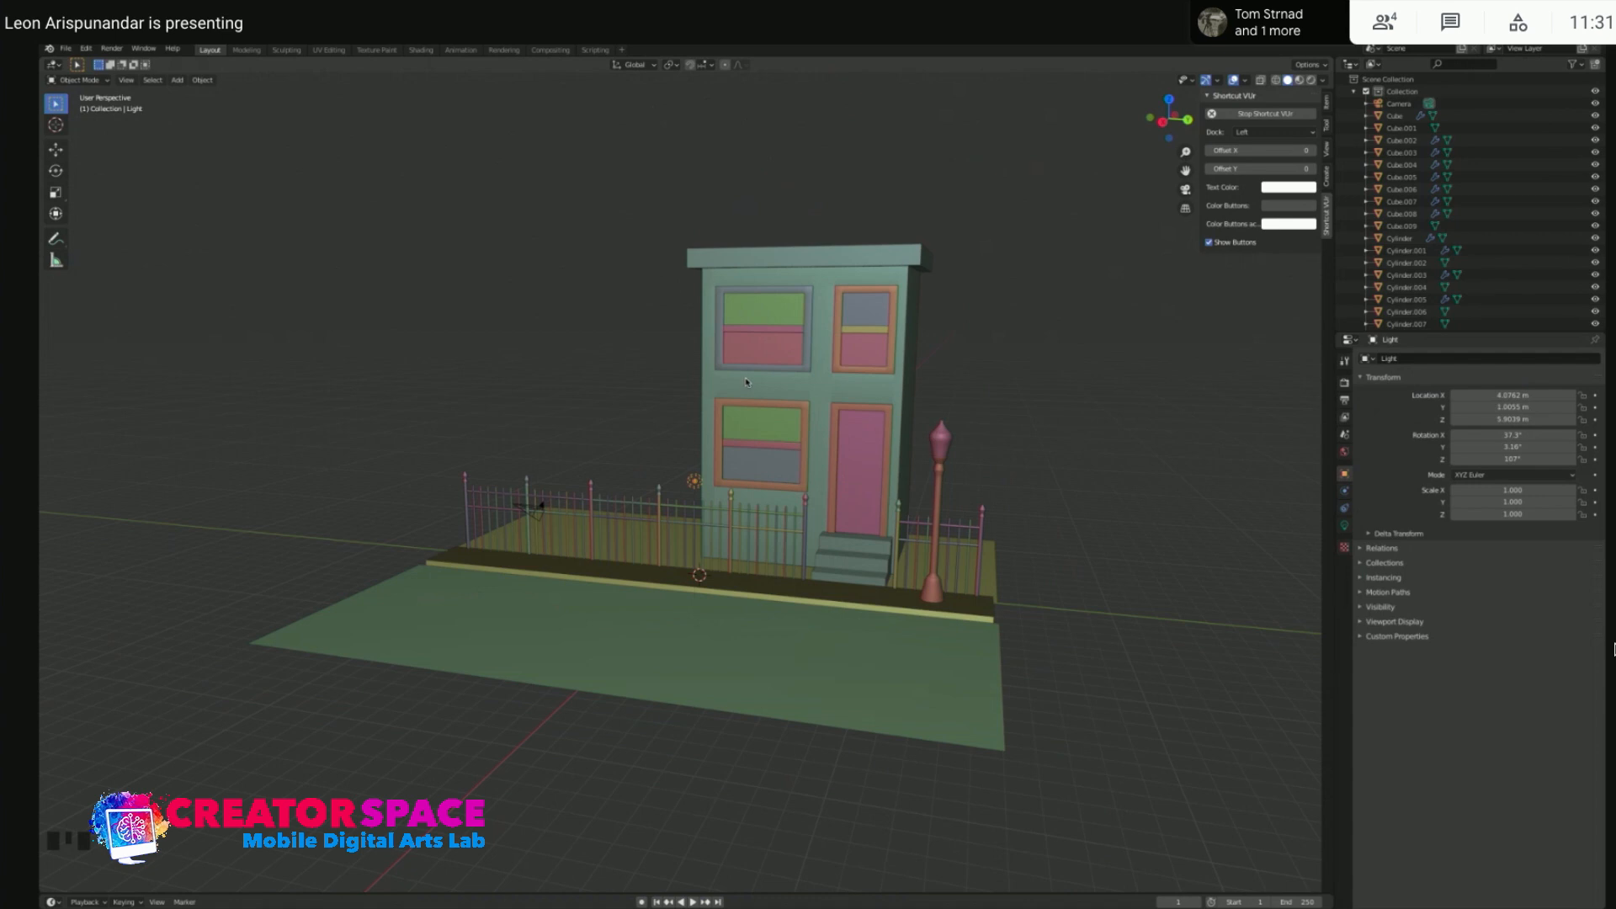
left_click(525, 509, "shift")
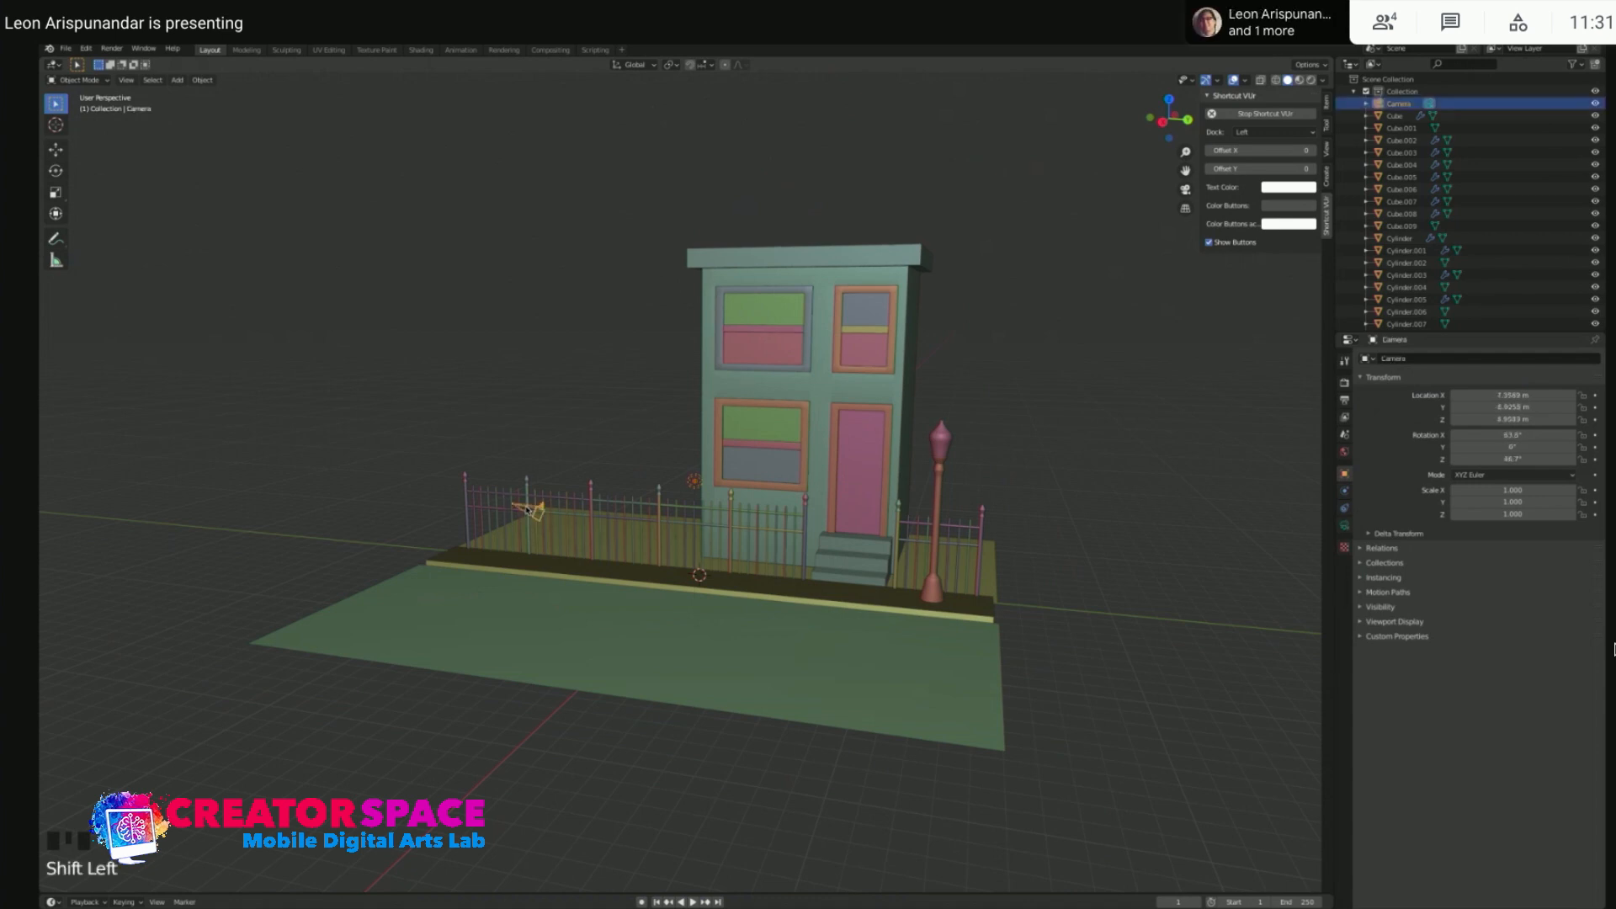
middle_click_drag(586, 337, 686, 336)
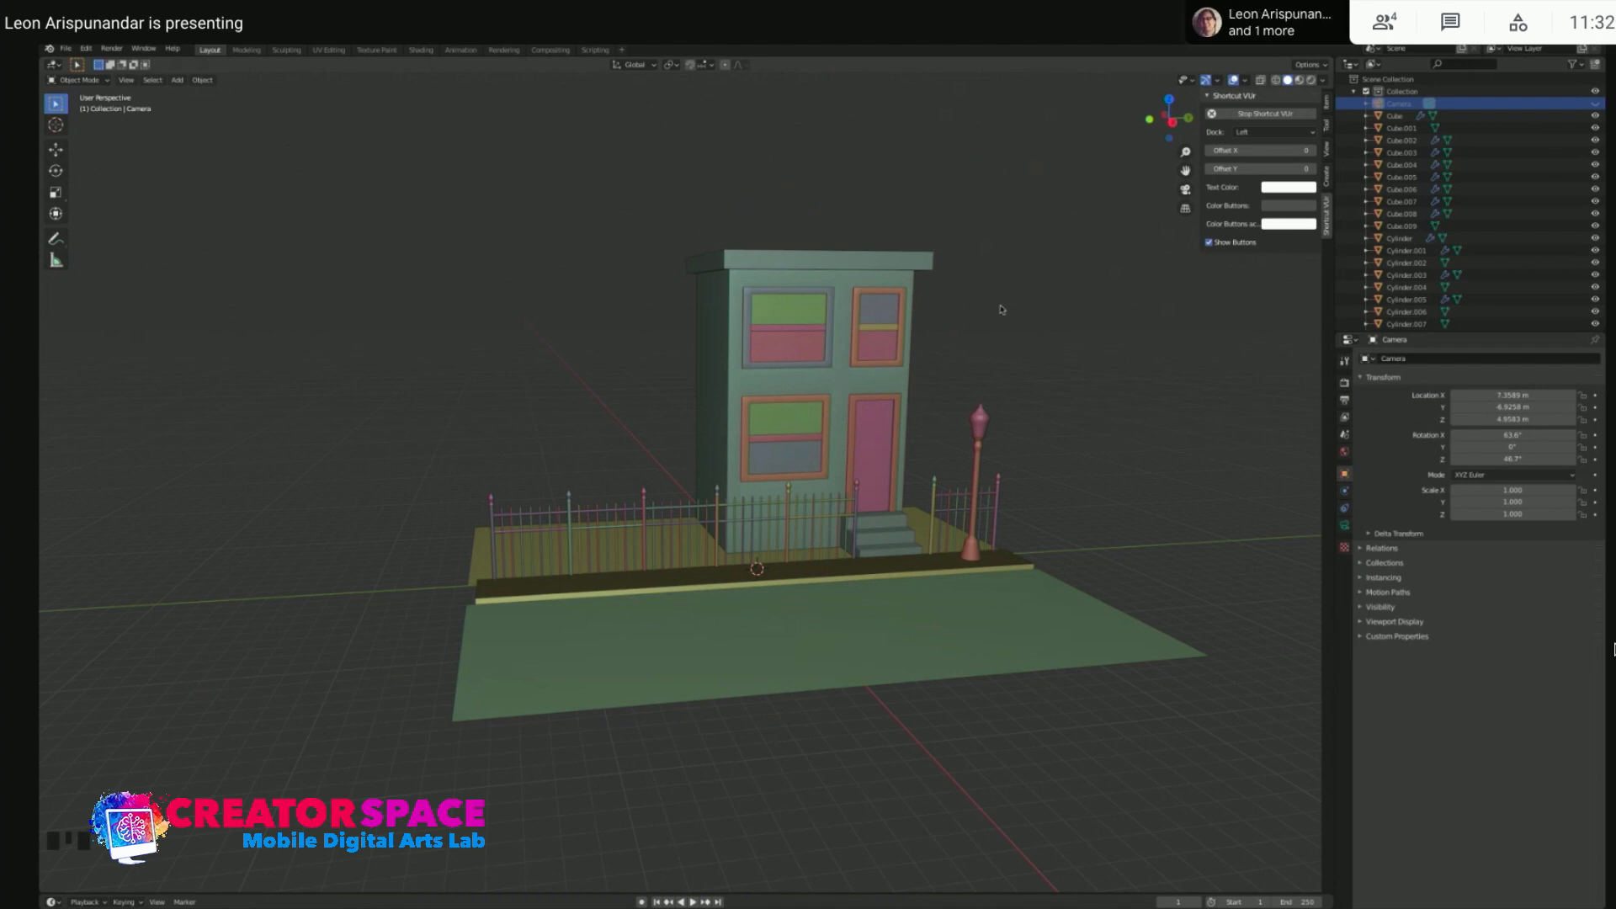
scroll(1016, 455, "up", 2)
middle_click_drag(1035, 462, 1081, 432, "shift")
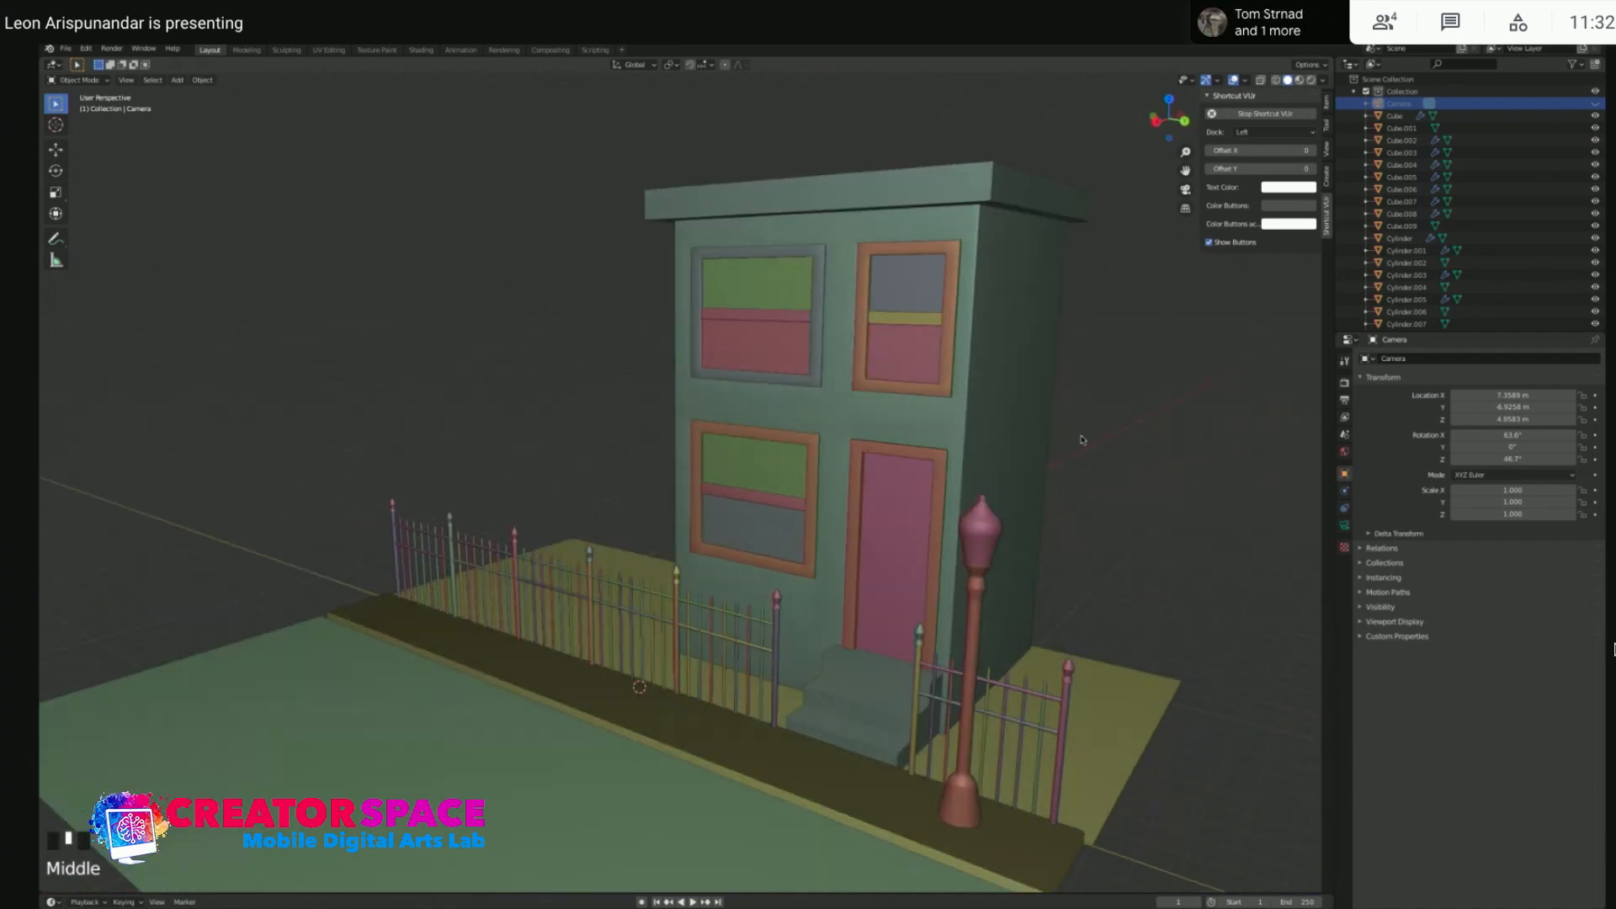
scroll(535, 432, "down", 3)
middle_click_drag(535, 432, 620, 454)
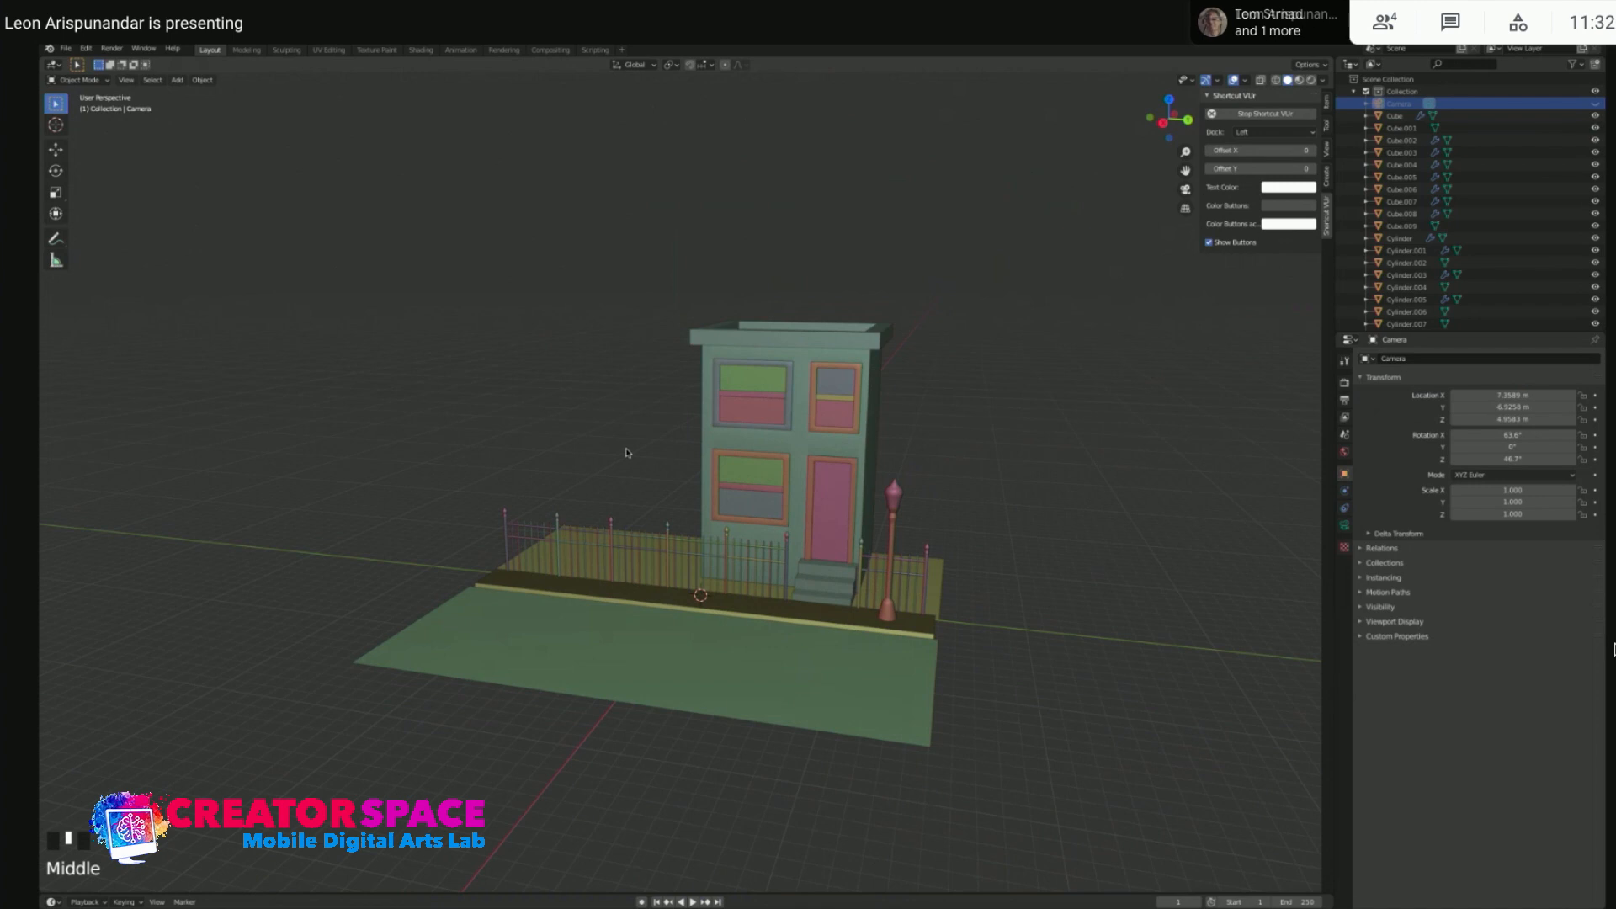
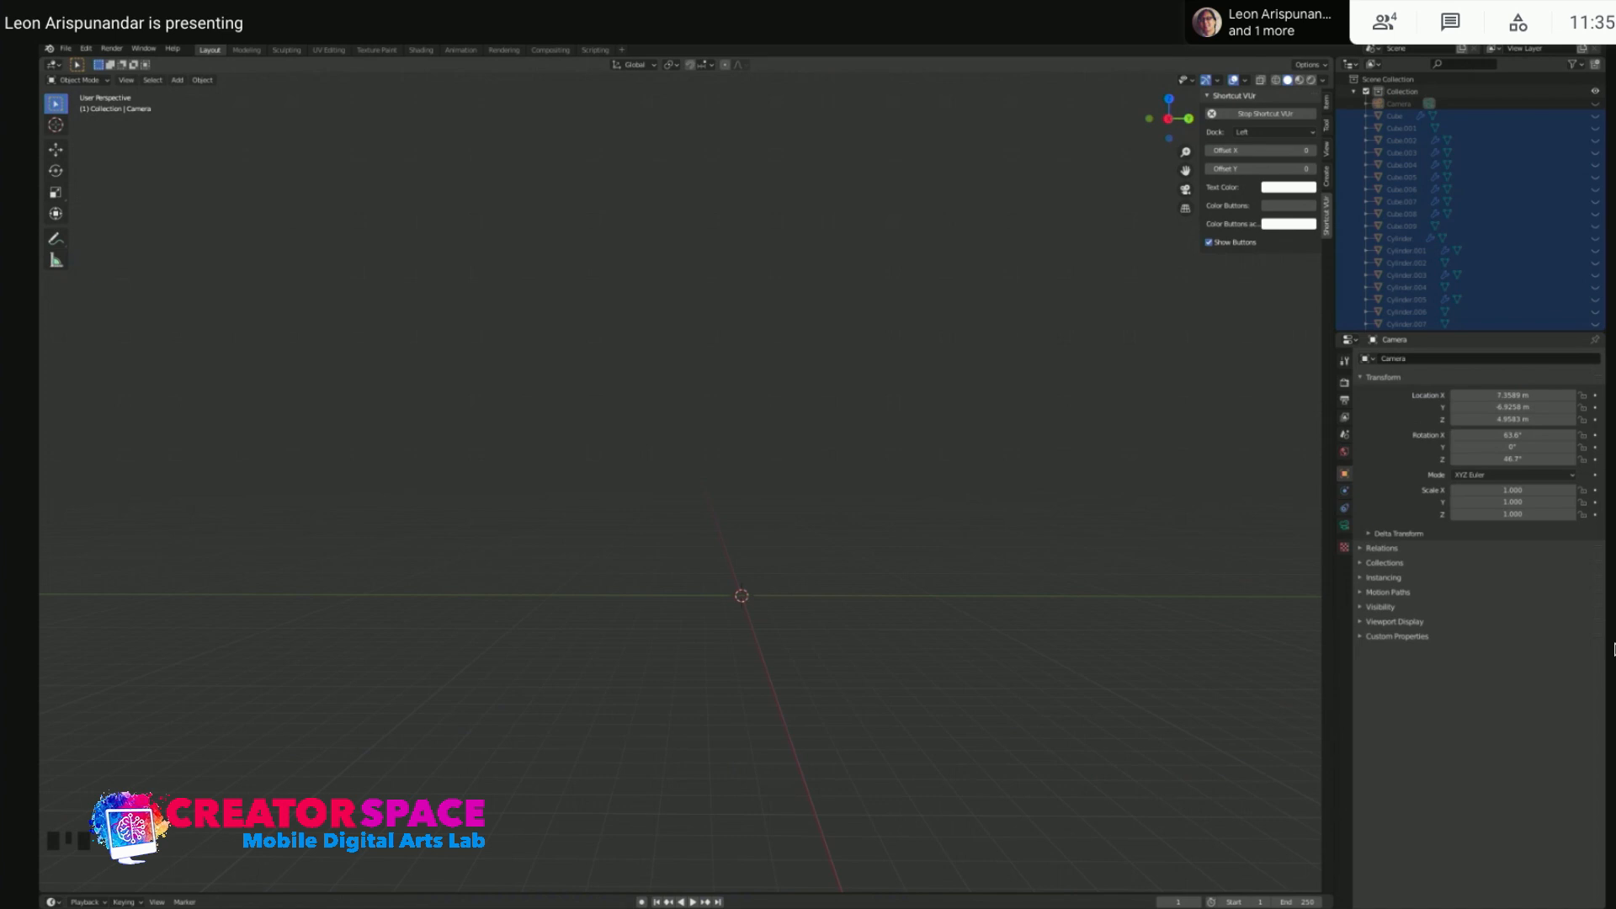
- Add a Sapling Tree Gen curve tree at the world origin in the emptied scene
left_click(810, 352)
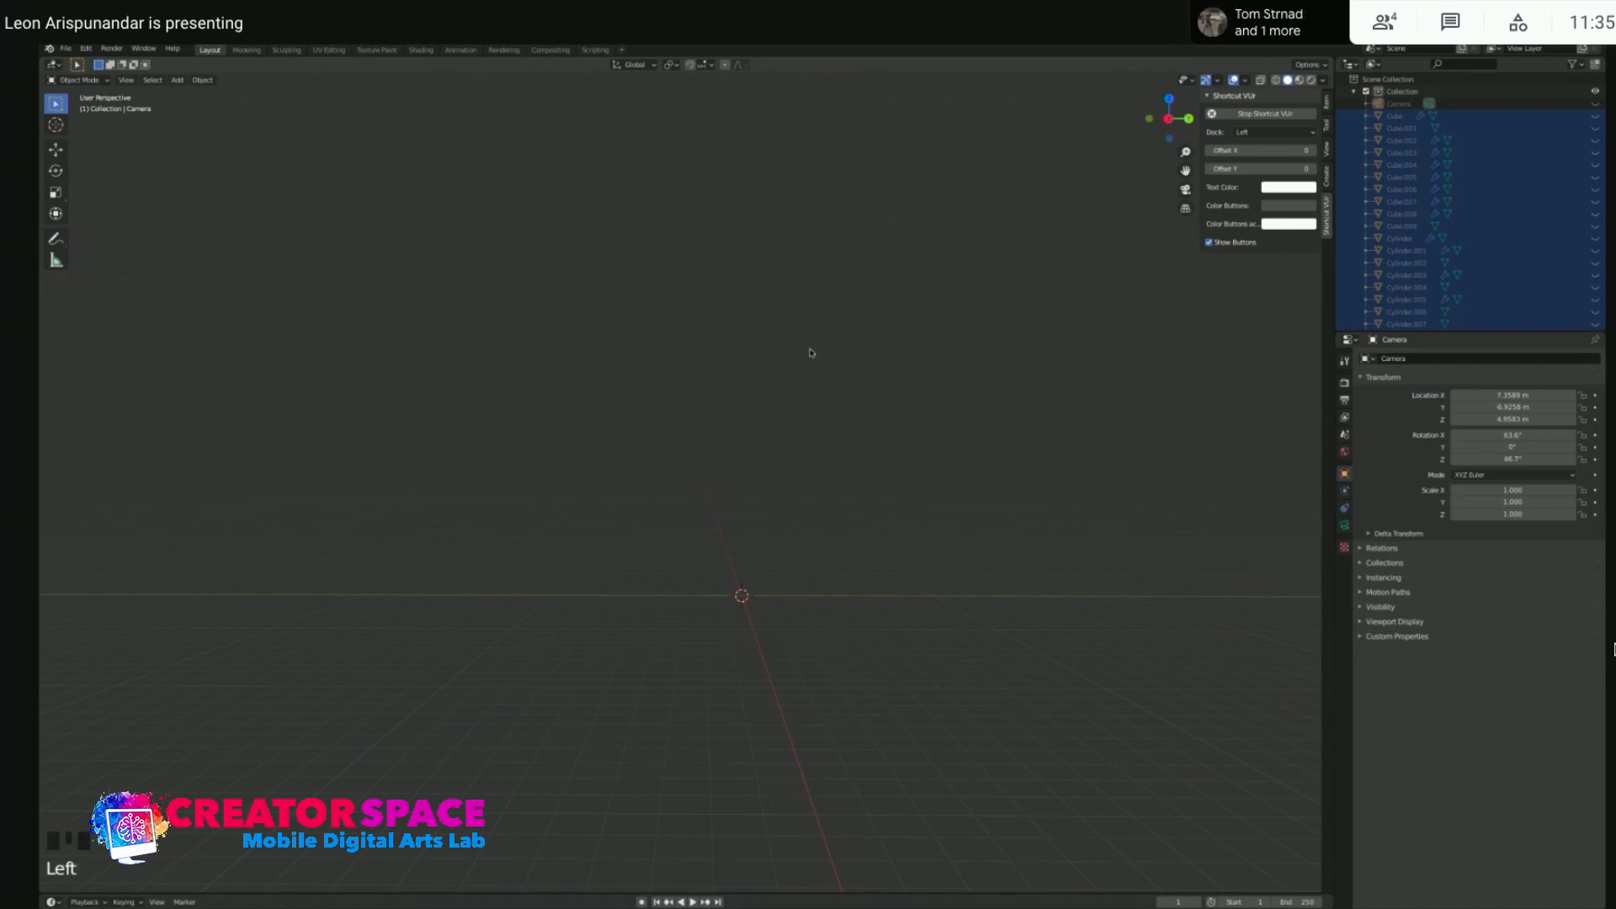
left_click(725, 378)
scroll(848, 584, "up", 1)
scroll(837, 472, "up", 1, "shift")
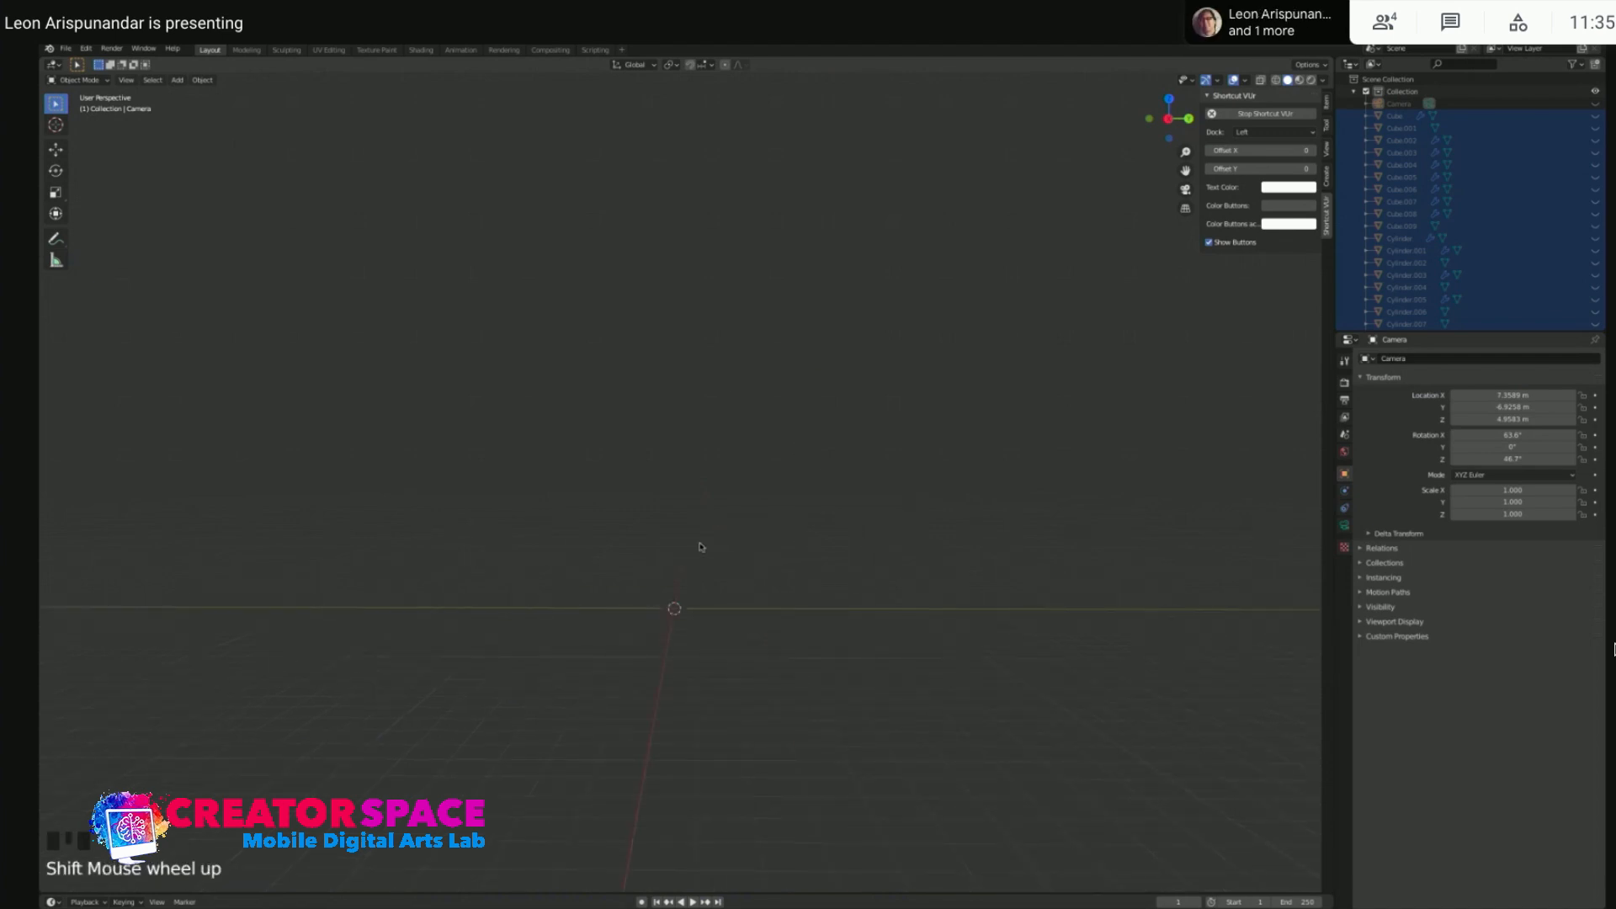
key("shift+a")
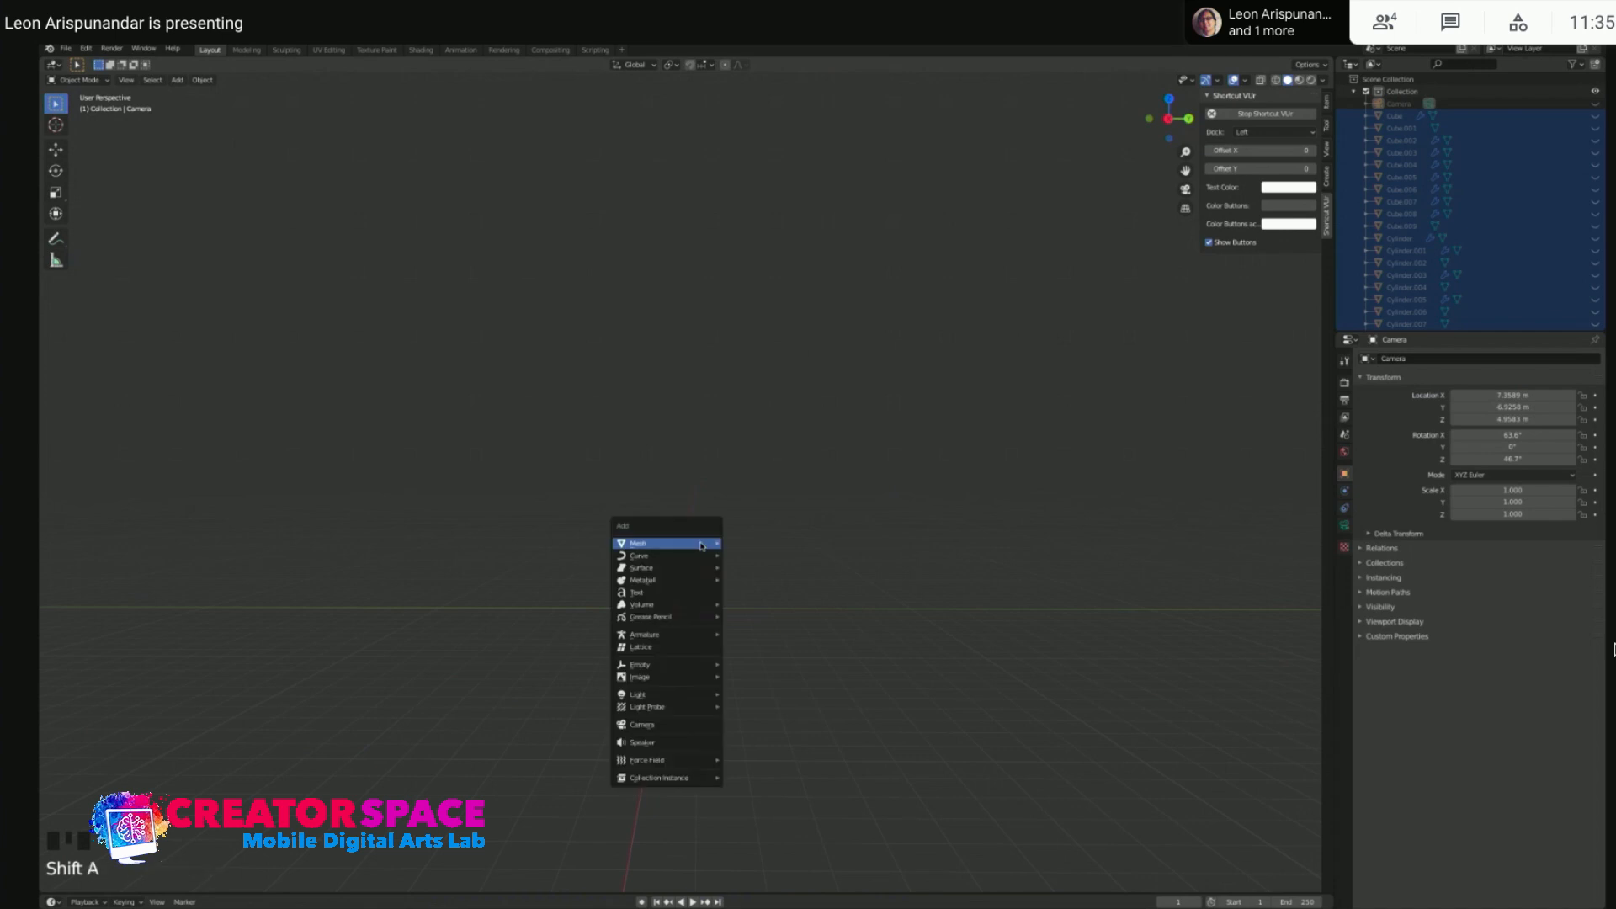
mouse_move(700, 545)
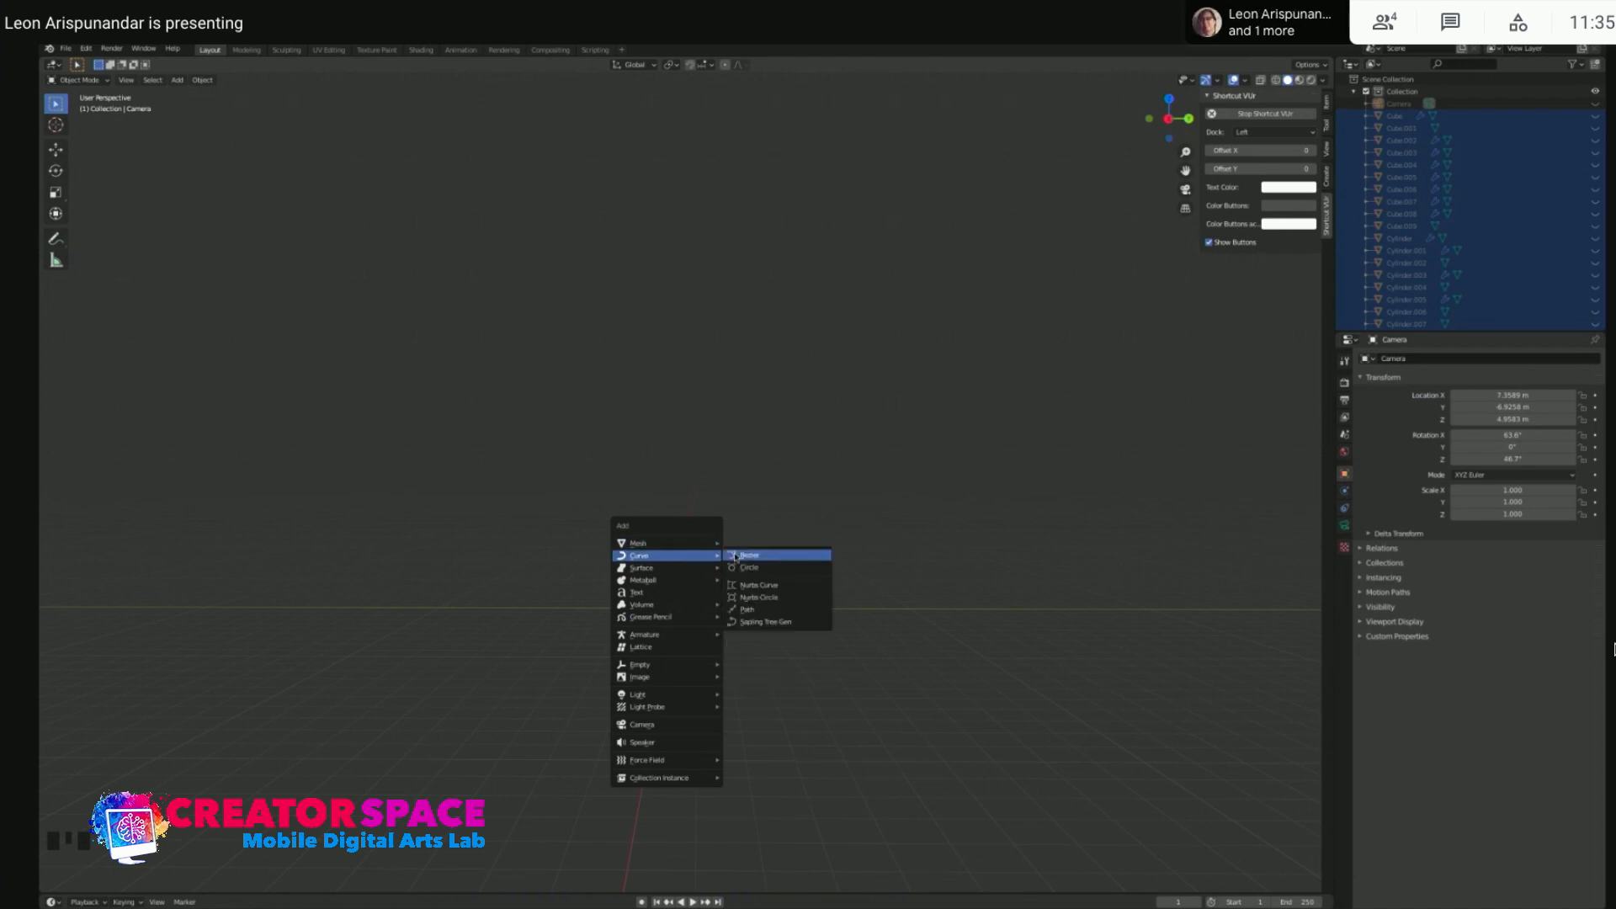
left_click(782, 623)
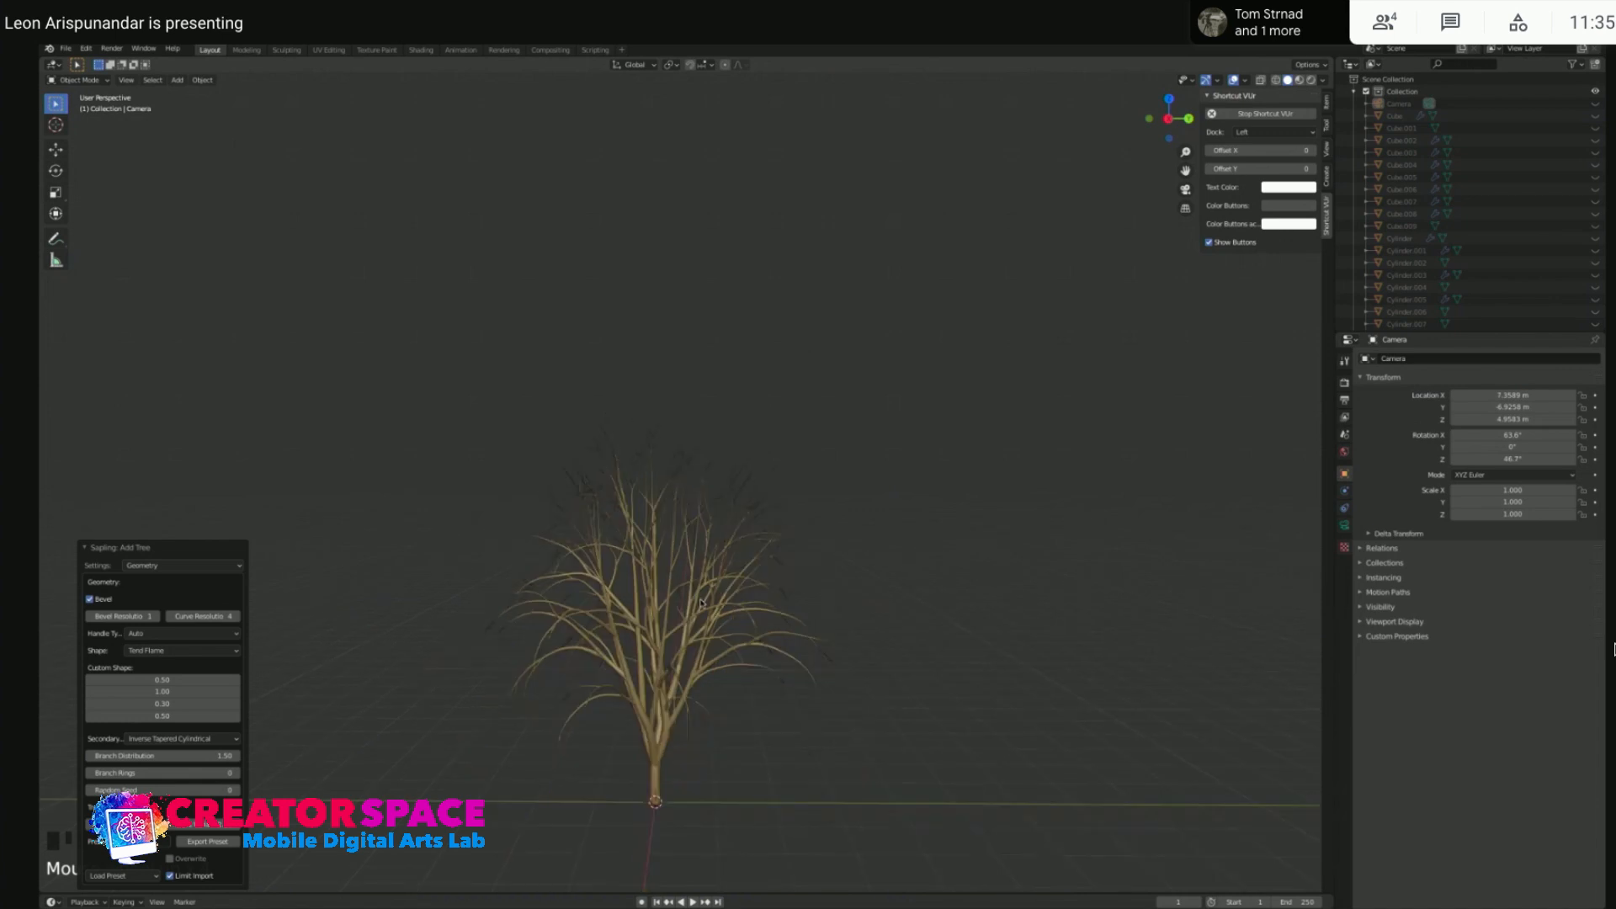
scroll(701, 603, "down", 2)
middle_click_drag(717, 596, 951, 583, "shift")
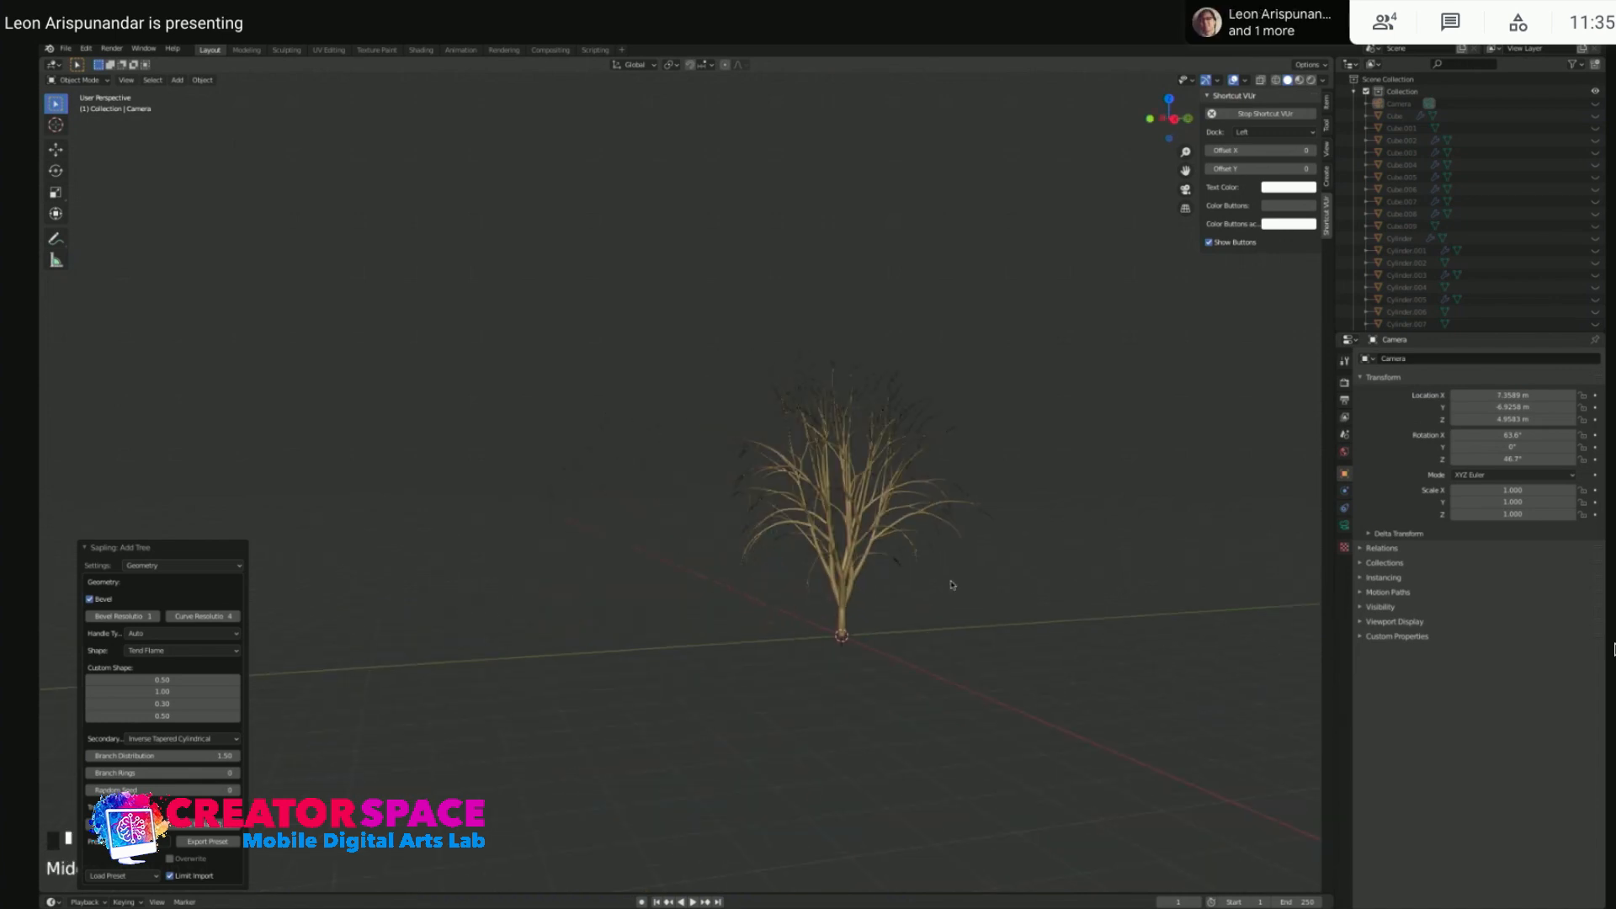
scroll(951, 584, "up", 3)
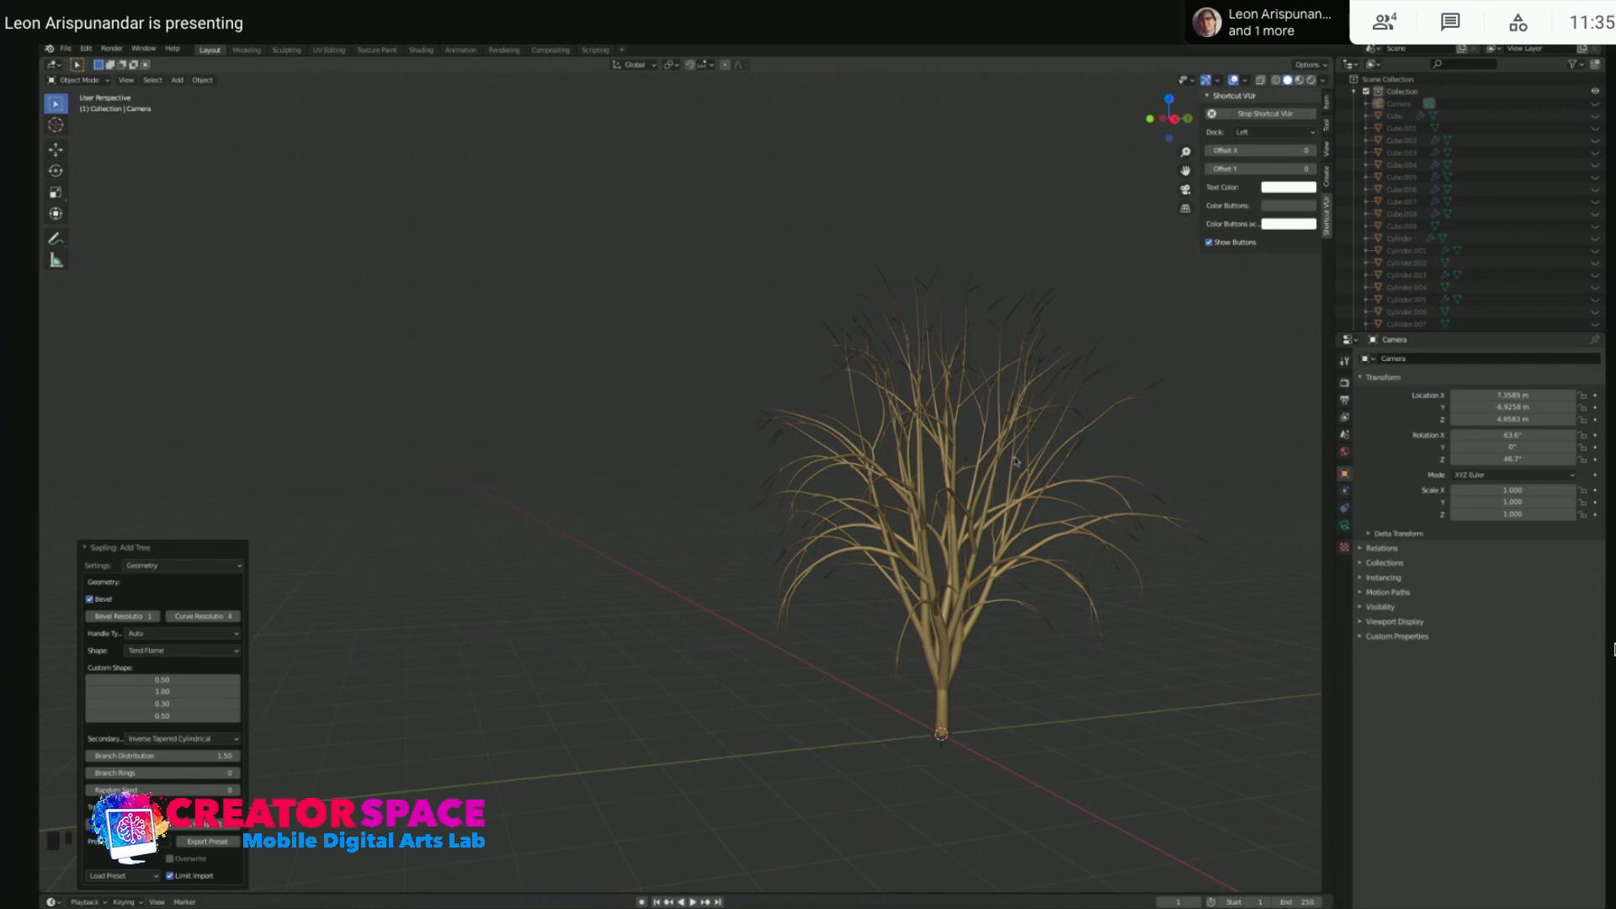
scroll(984, 569, "down", 3)
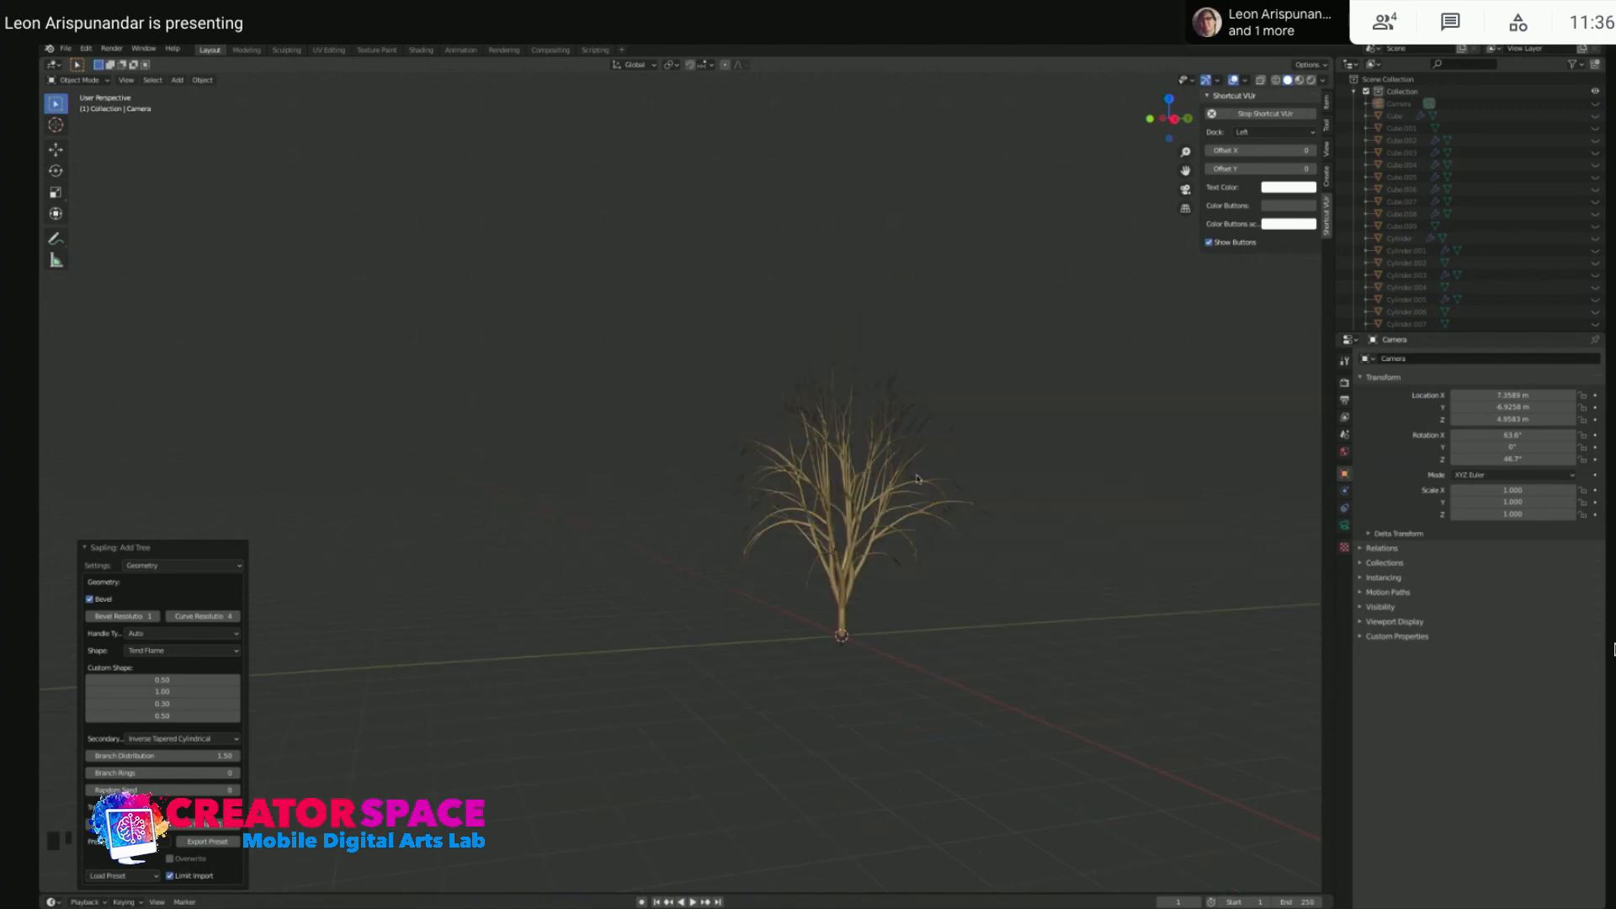
left_click(613, 452)
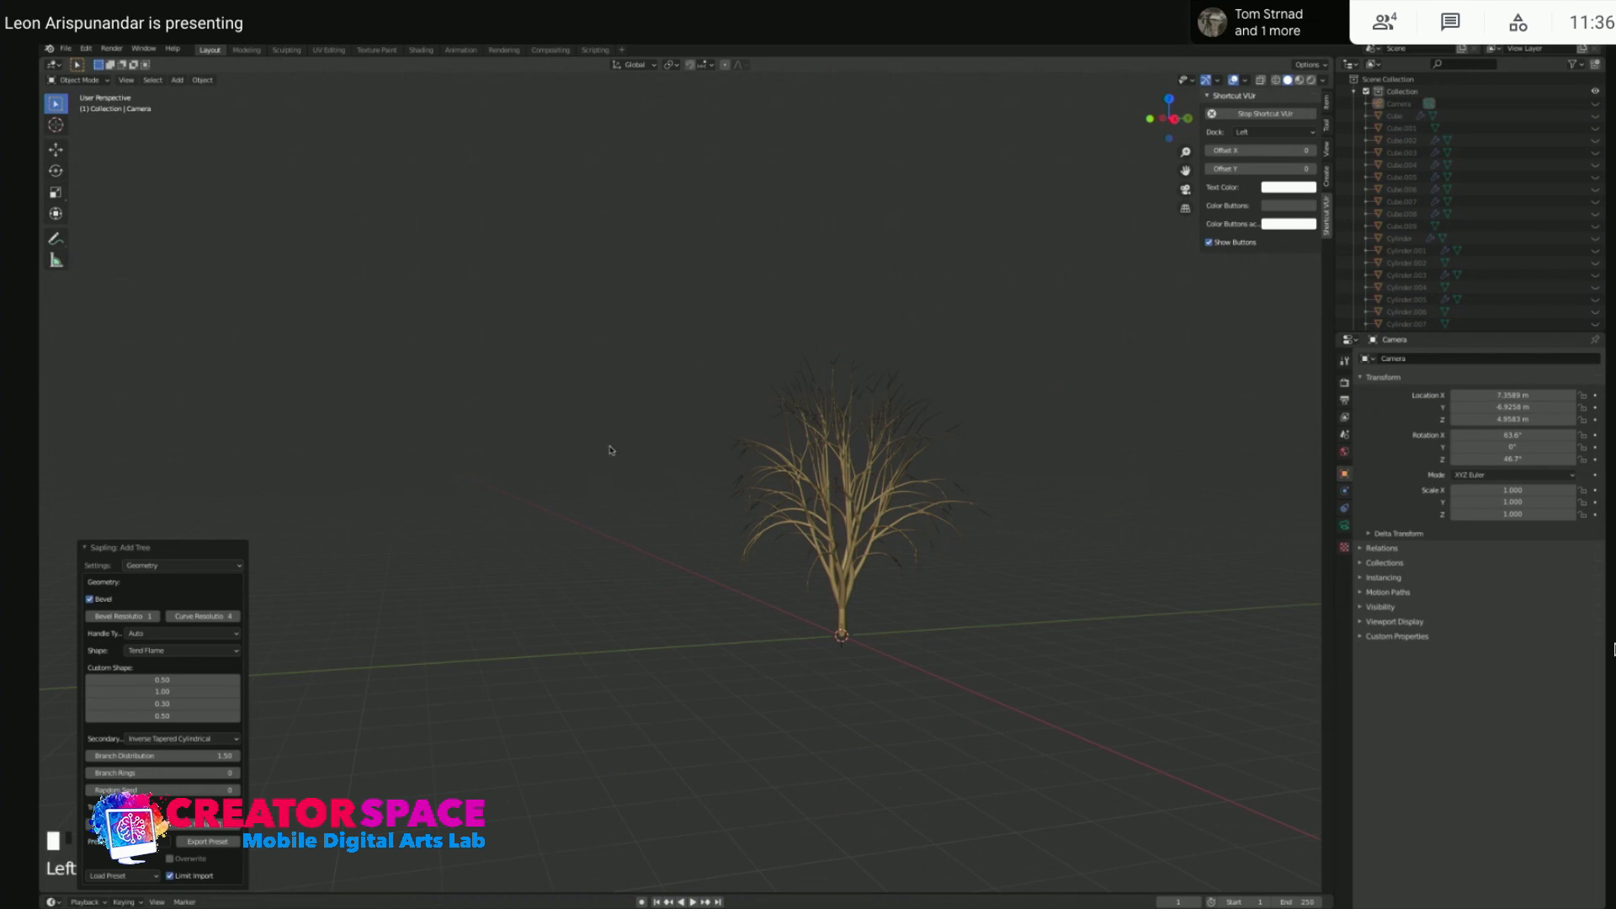
middle_click_drag(975, 525, 873, 530)
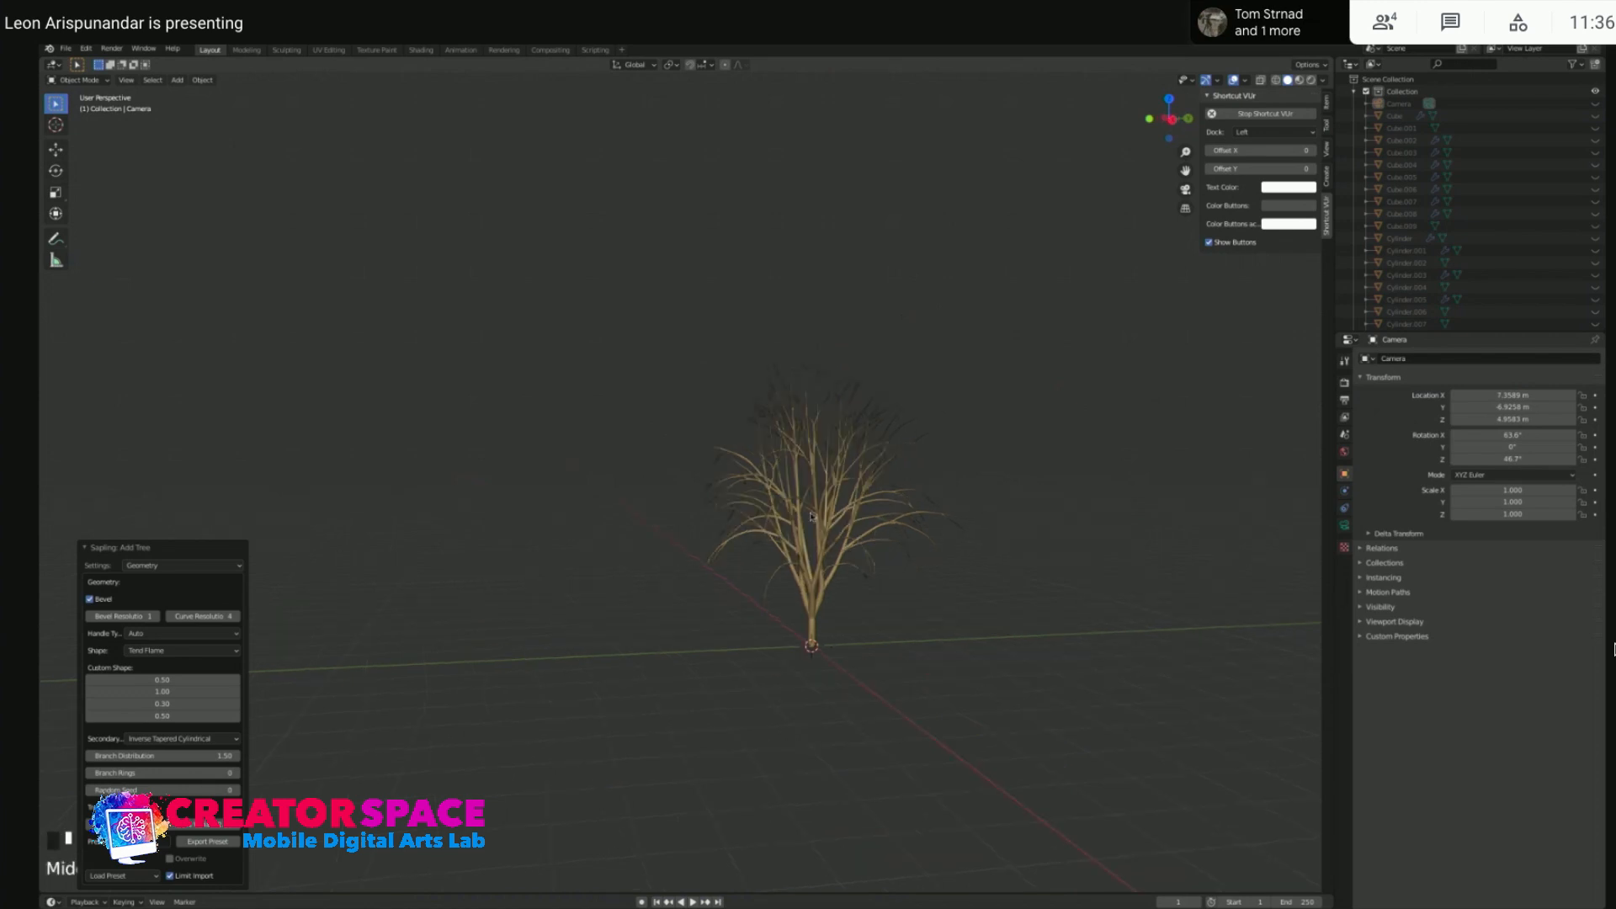
- Select the generated tree and inspect its curve control points in Edit Mode
left_click(810, 515)
left_click(829, 549)
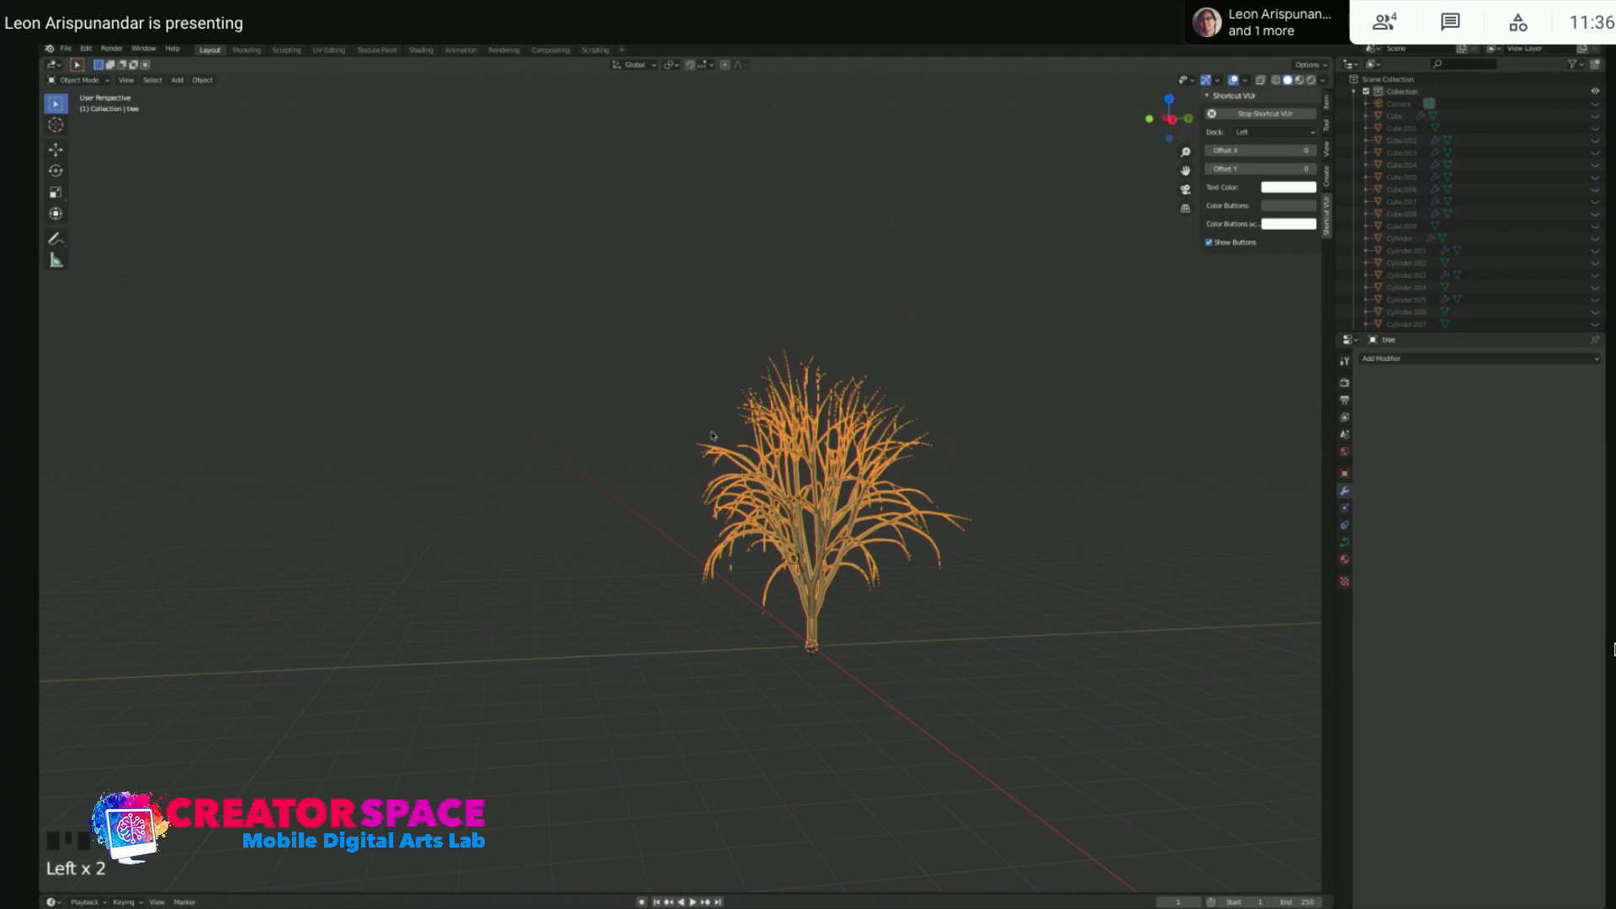
left_click(752, 358)
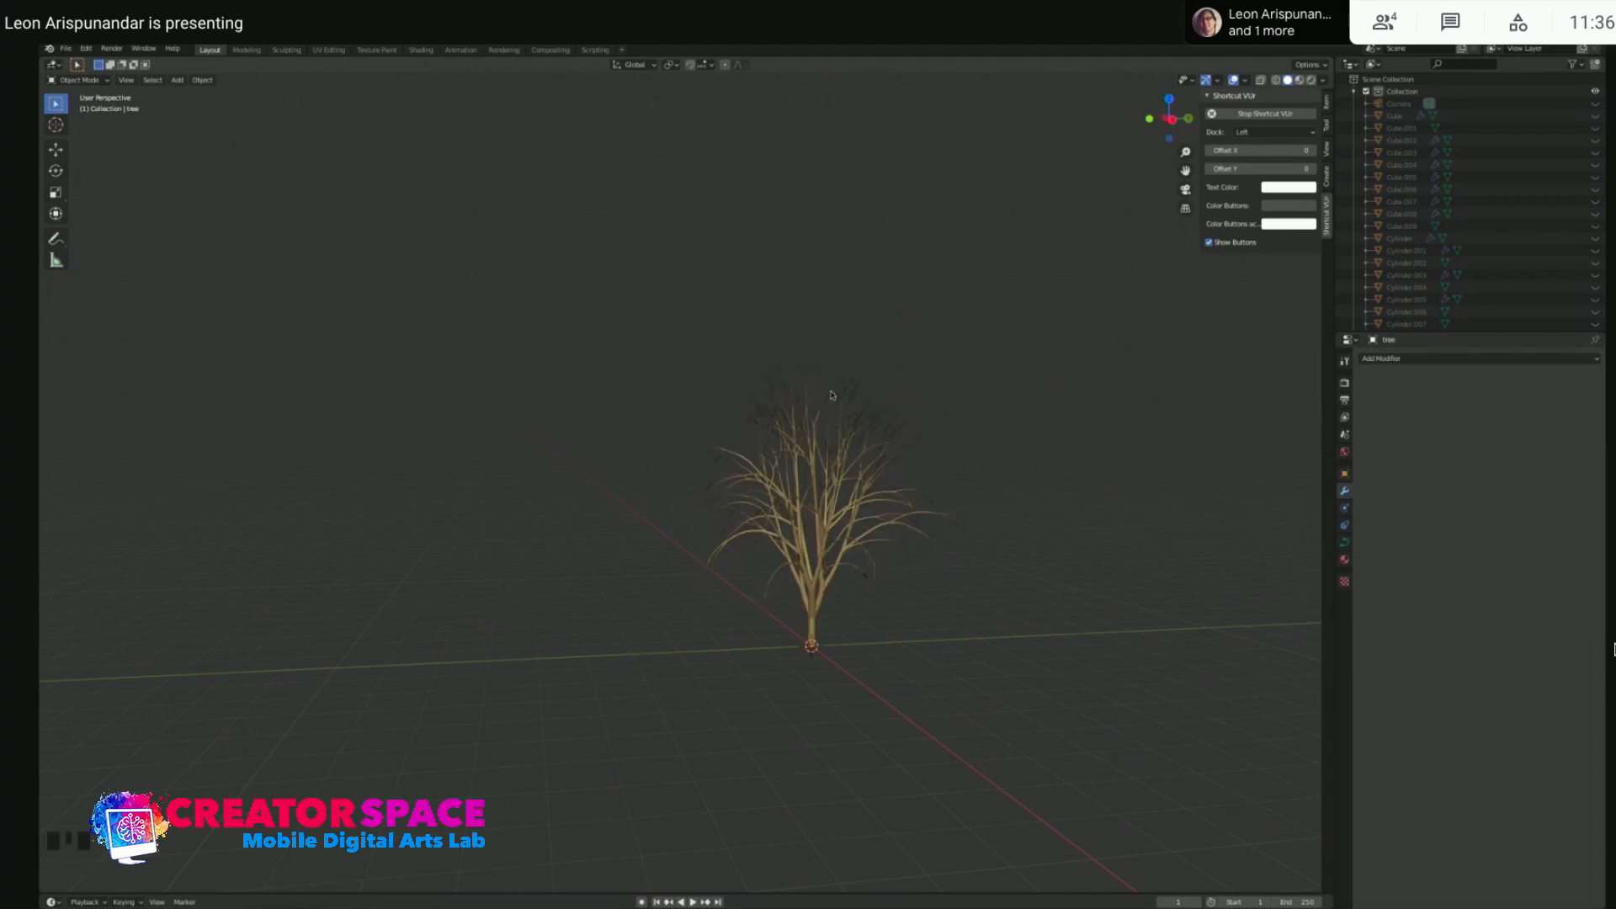
scroll(884, 644, "up", 2)
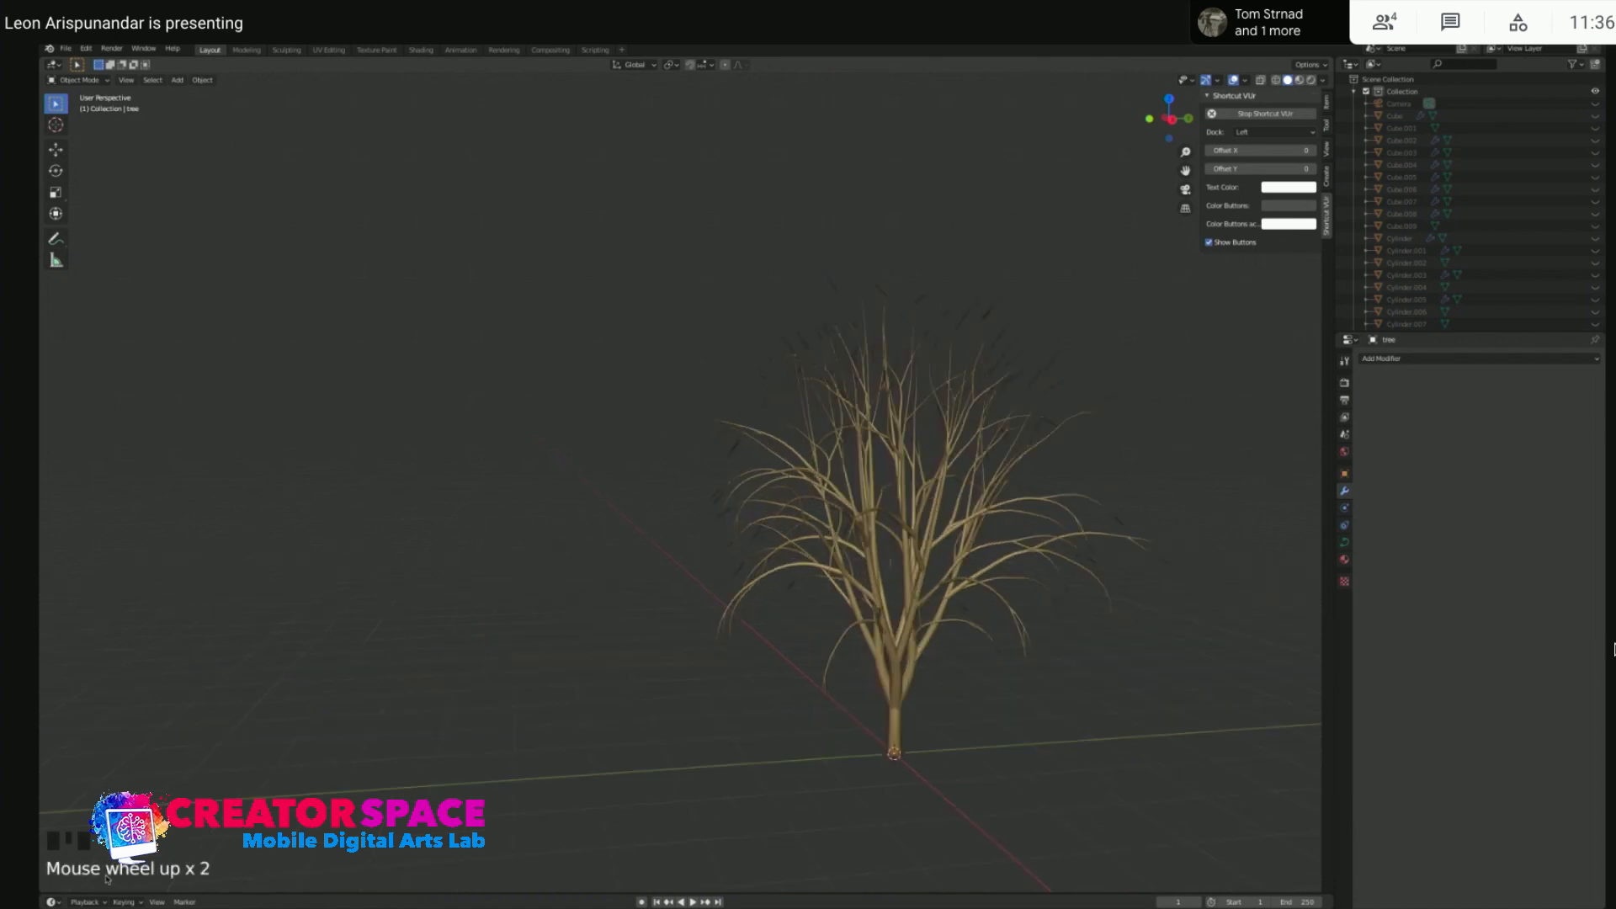
left_click(921, 455)
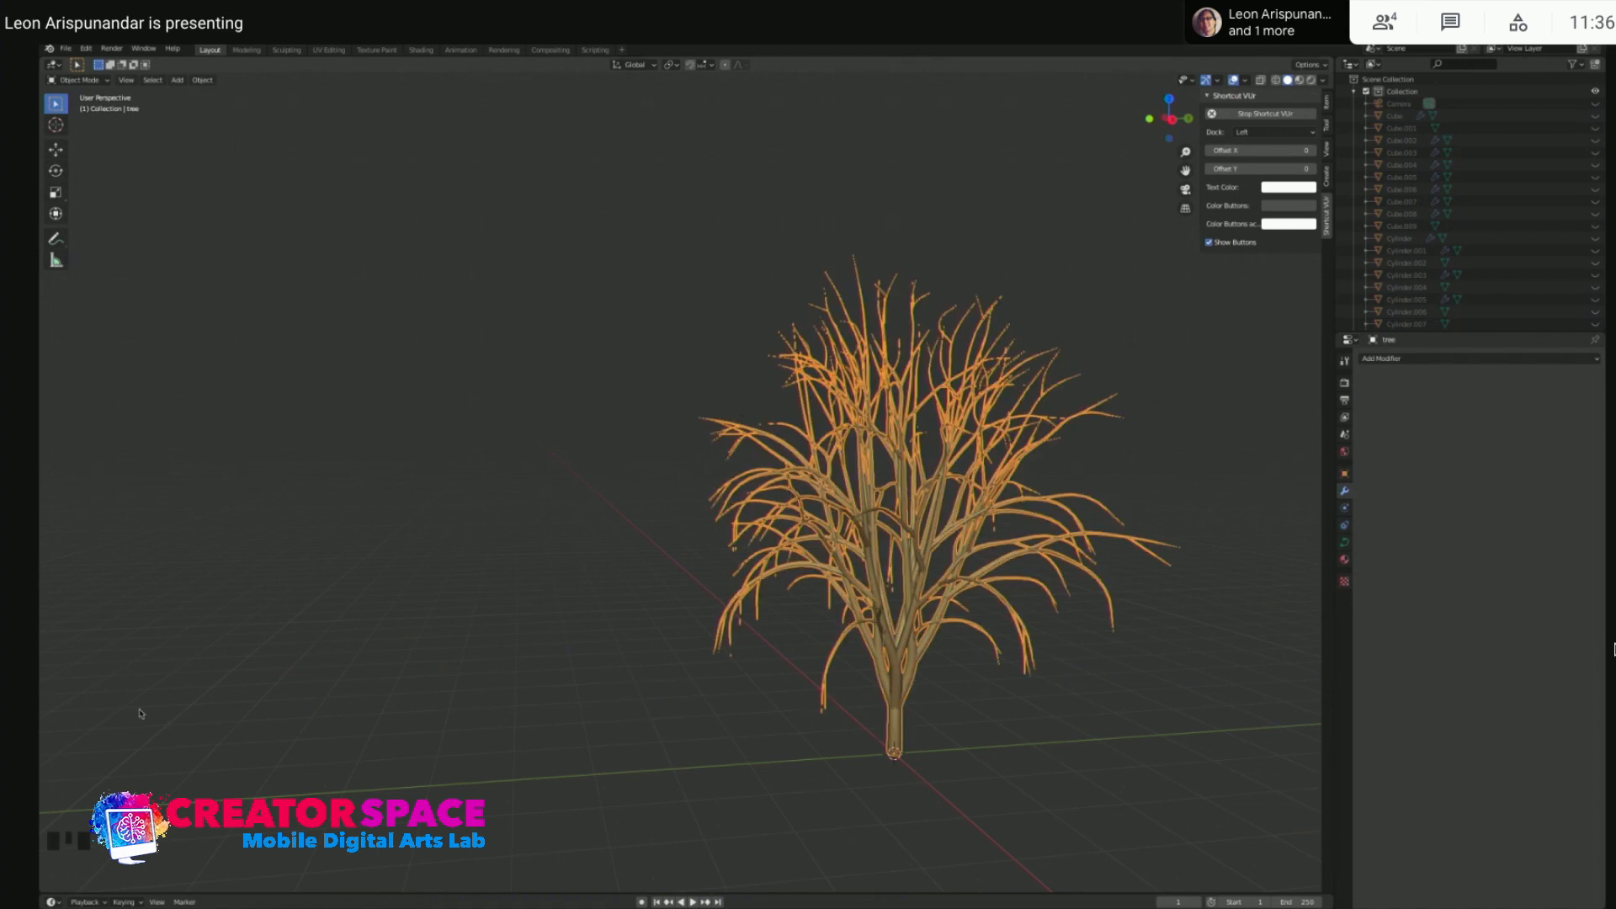
left_click(768, 637)
left_click(894, 573)
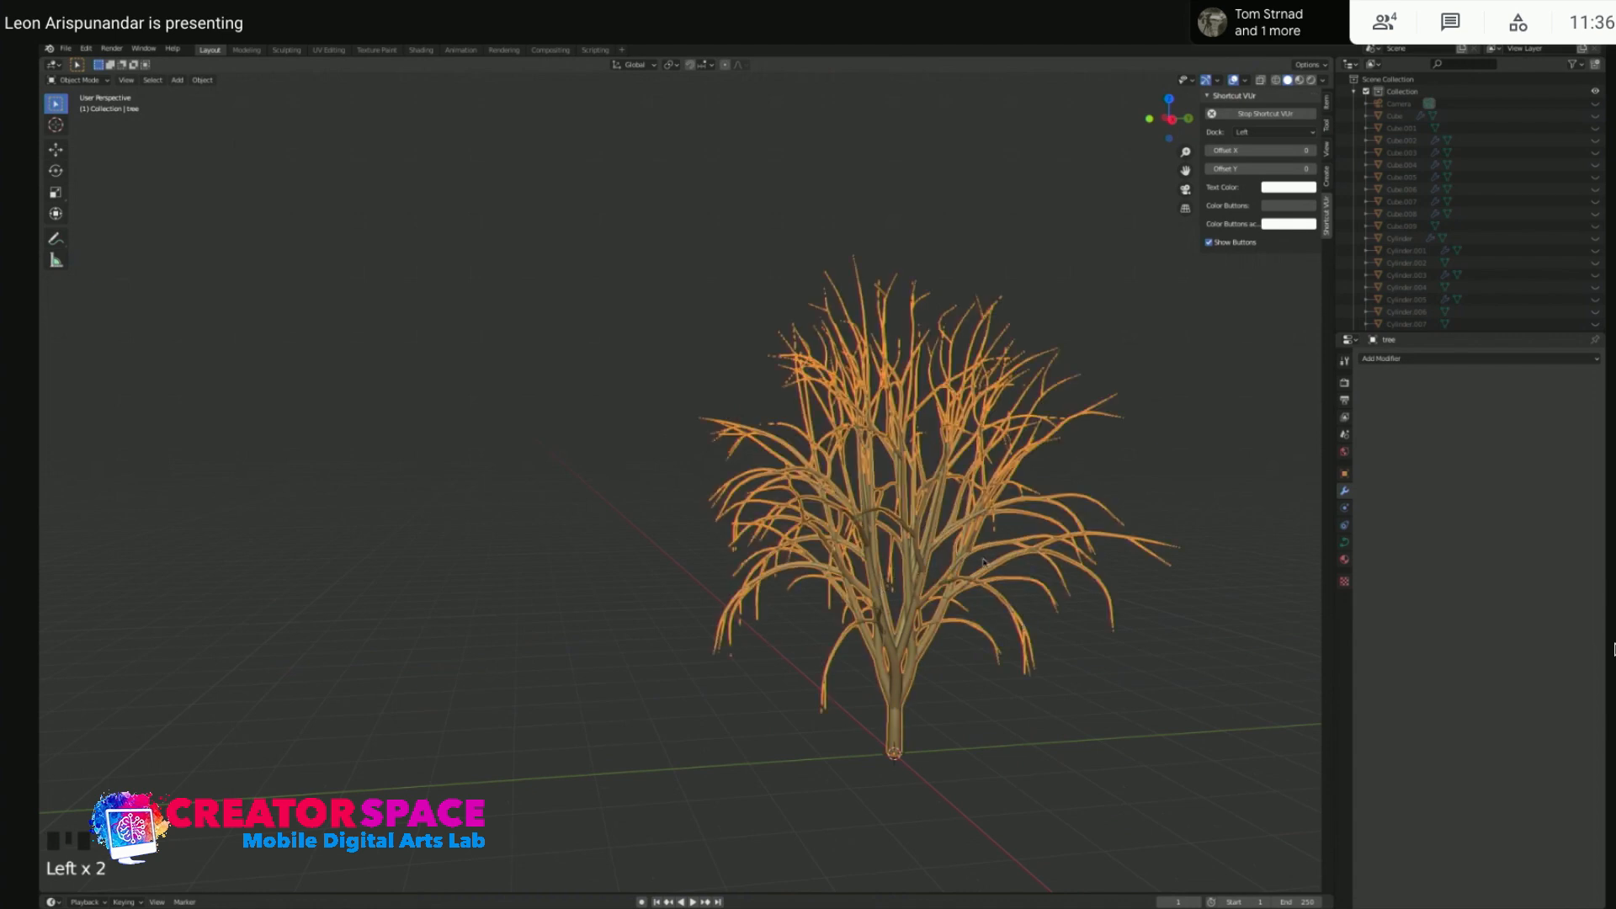
middle_click_drag(914, 618, 911, 619)
left_click(911, 618)
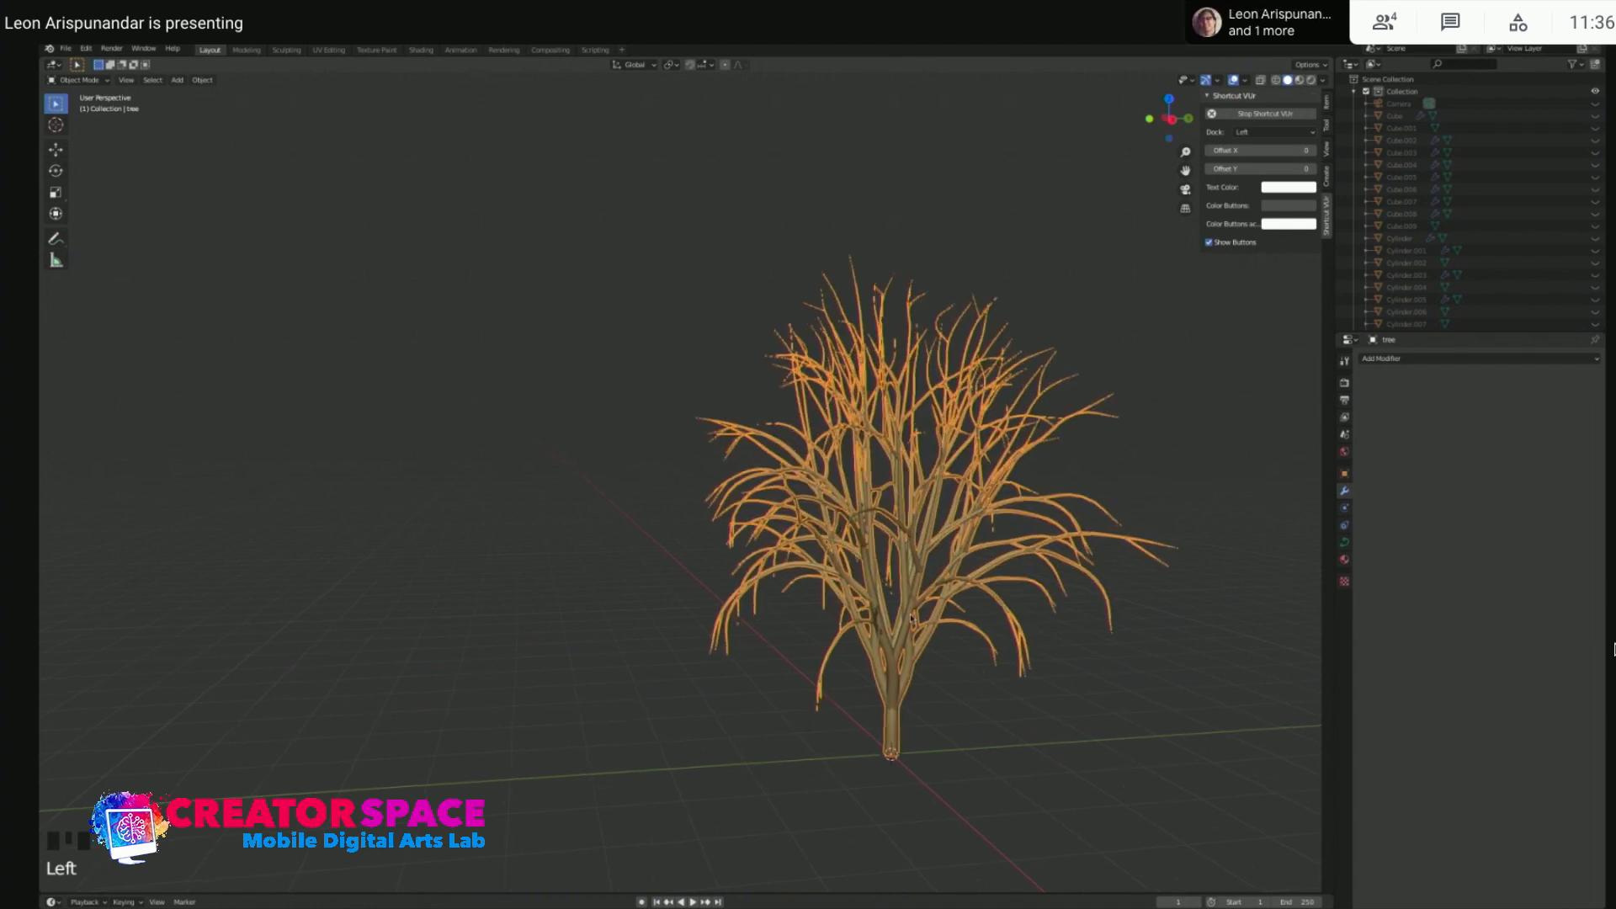
key("Tab")
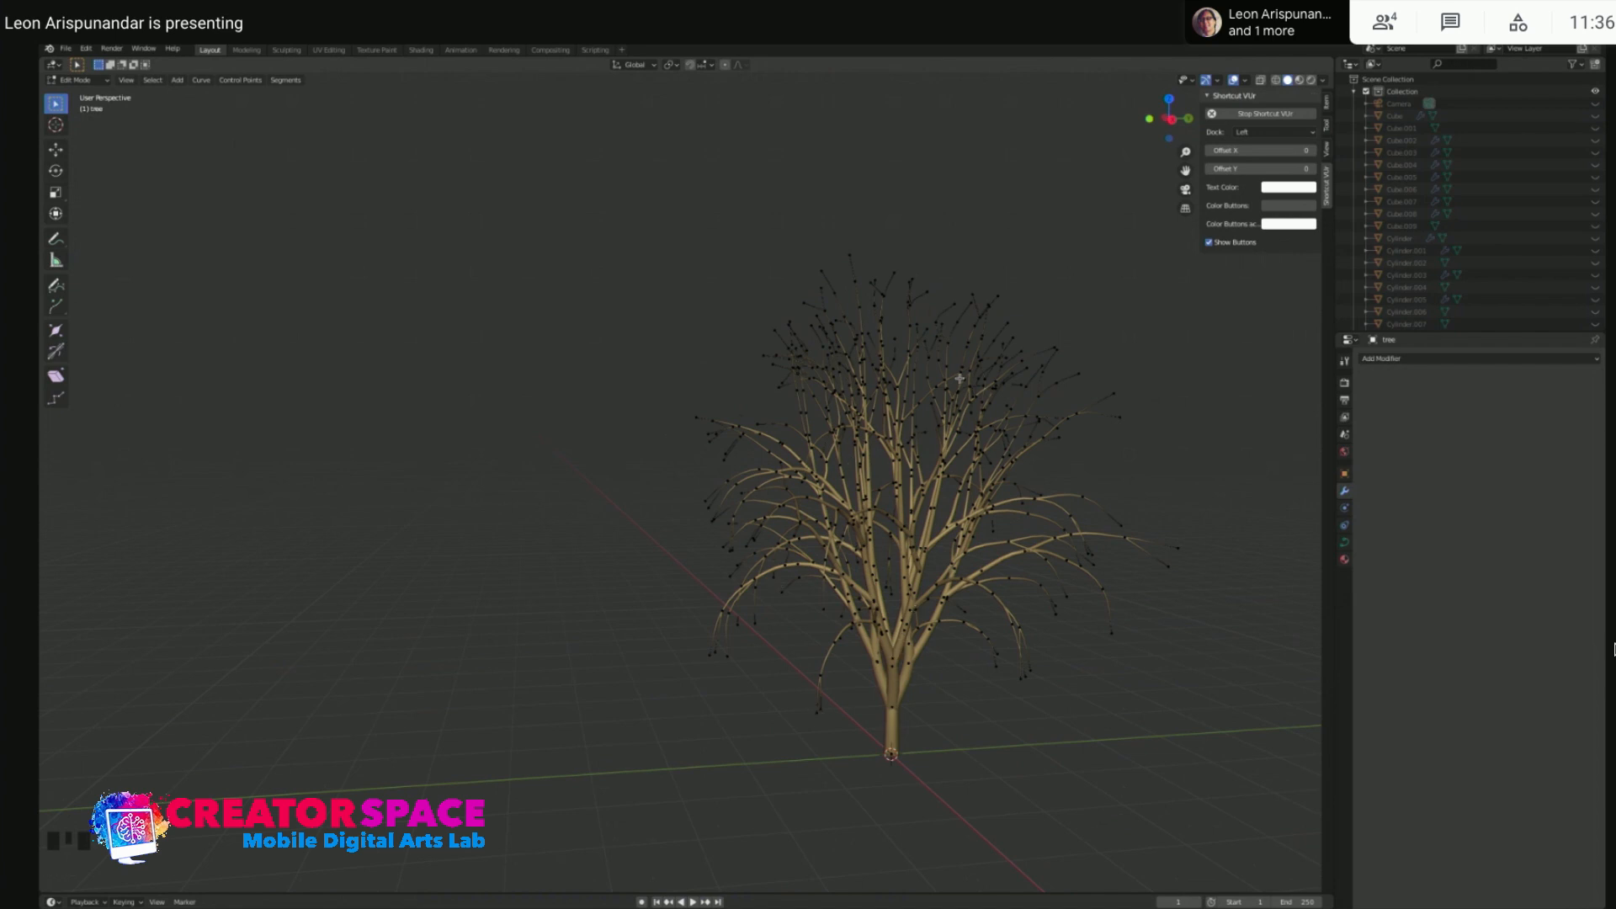
left_click(769, 624)
key("Tab")
- Delete the generated tree and add a fresh Sapling Tree Gen tree at the world origin
key("super")
key("Delete")
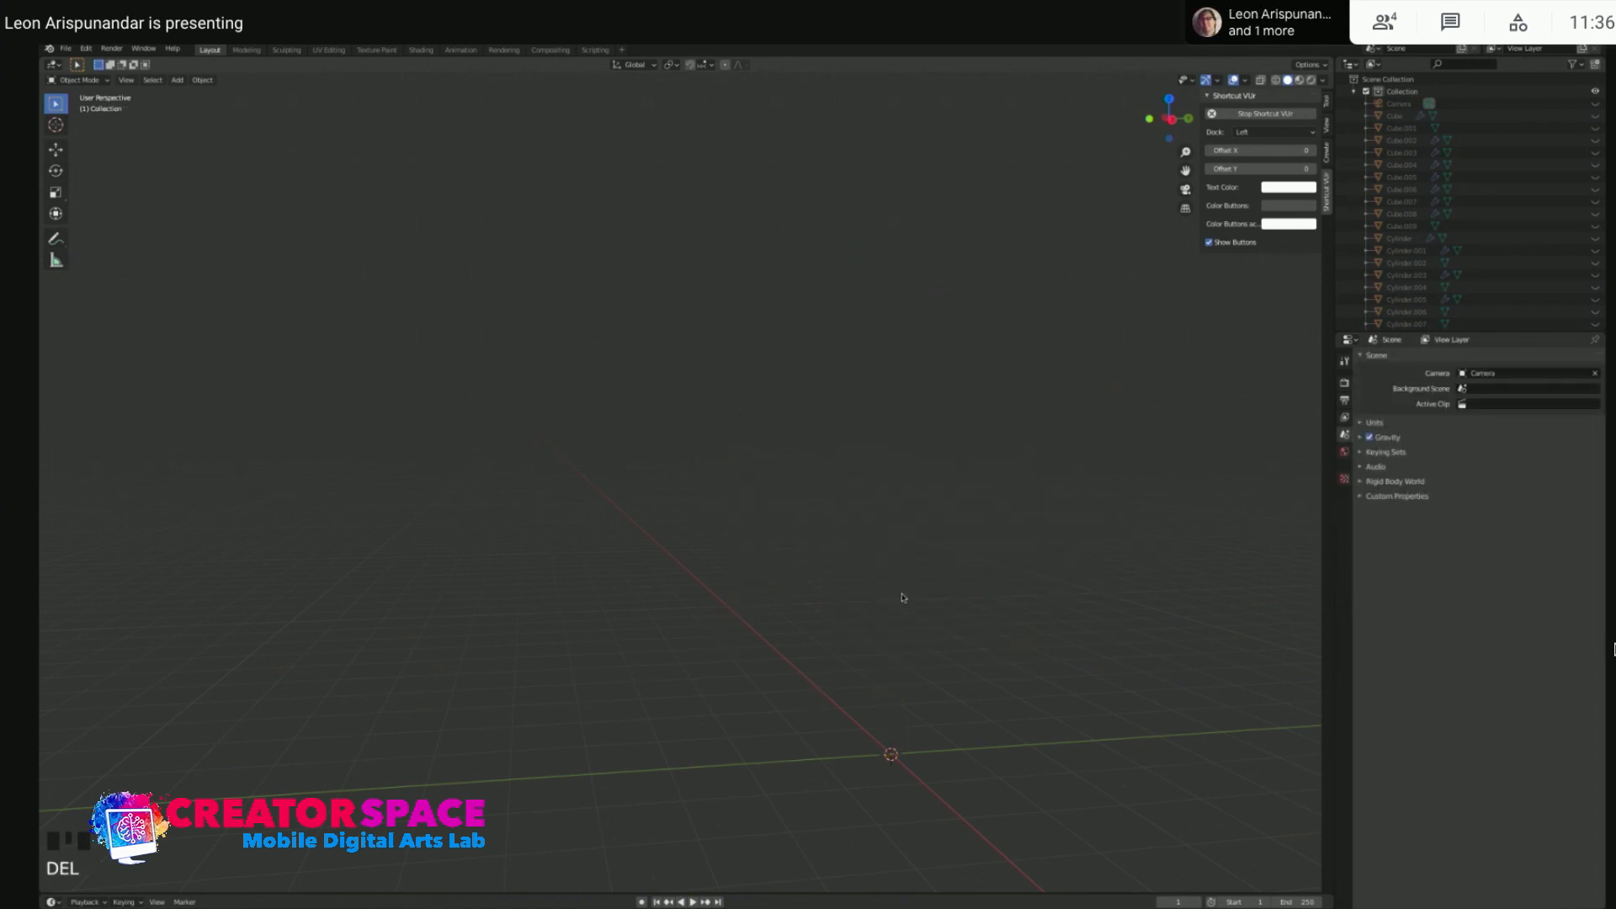
key("shift+a")
left_click(955, 661)
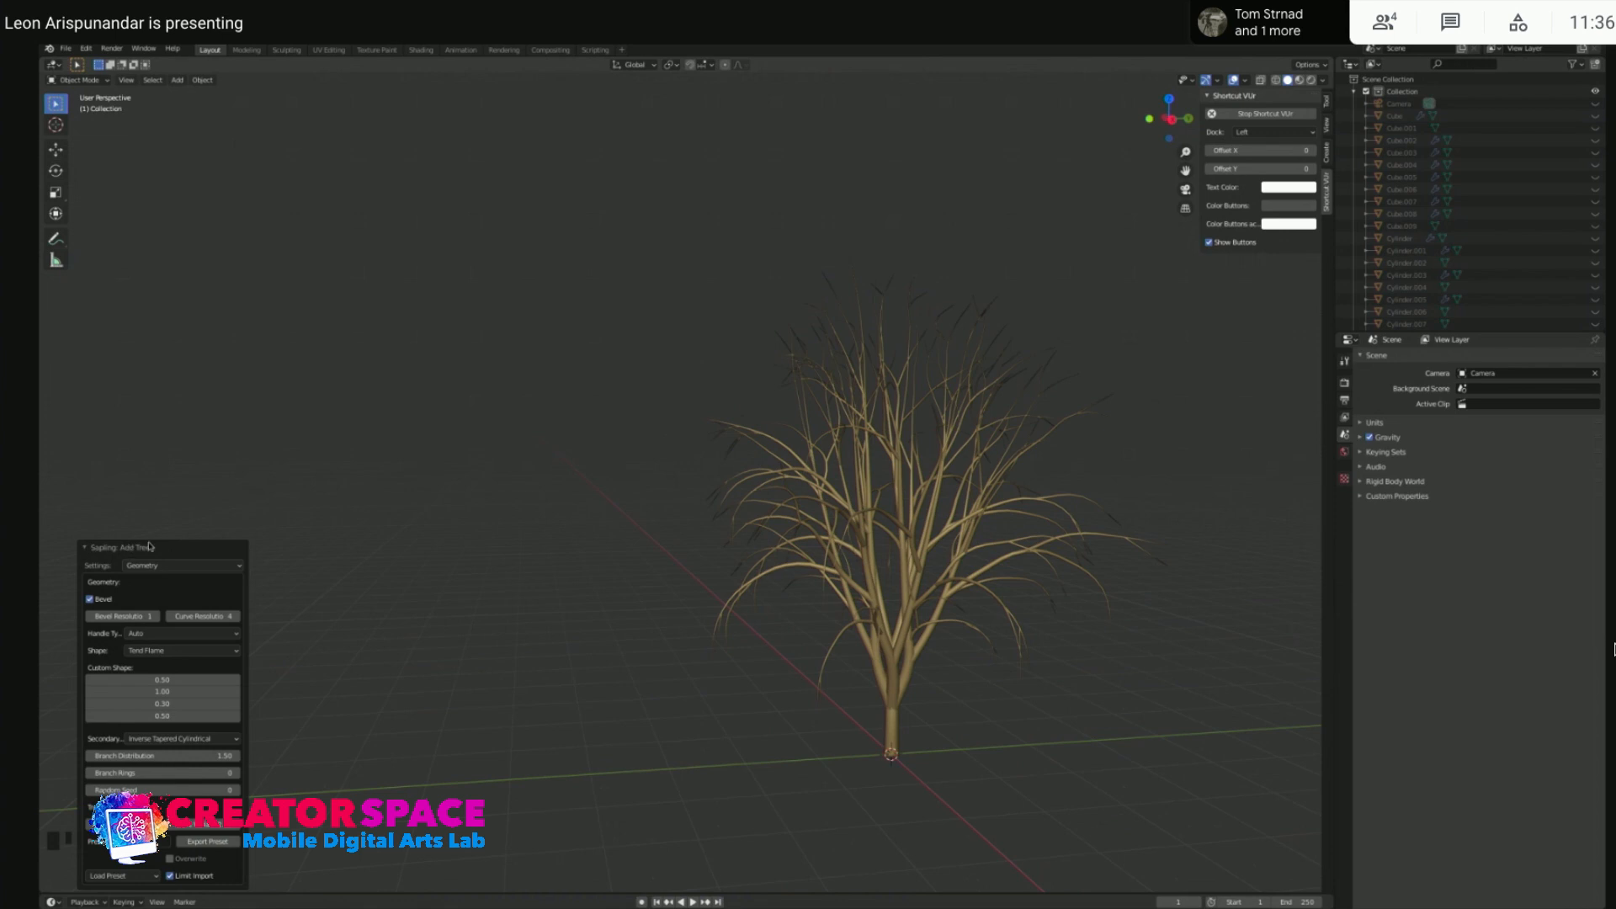
- Try a bevel resolution of 4 in the tree's geometry settings and check the branches up close
left_click(176, 565)
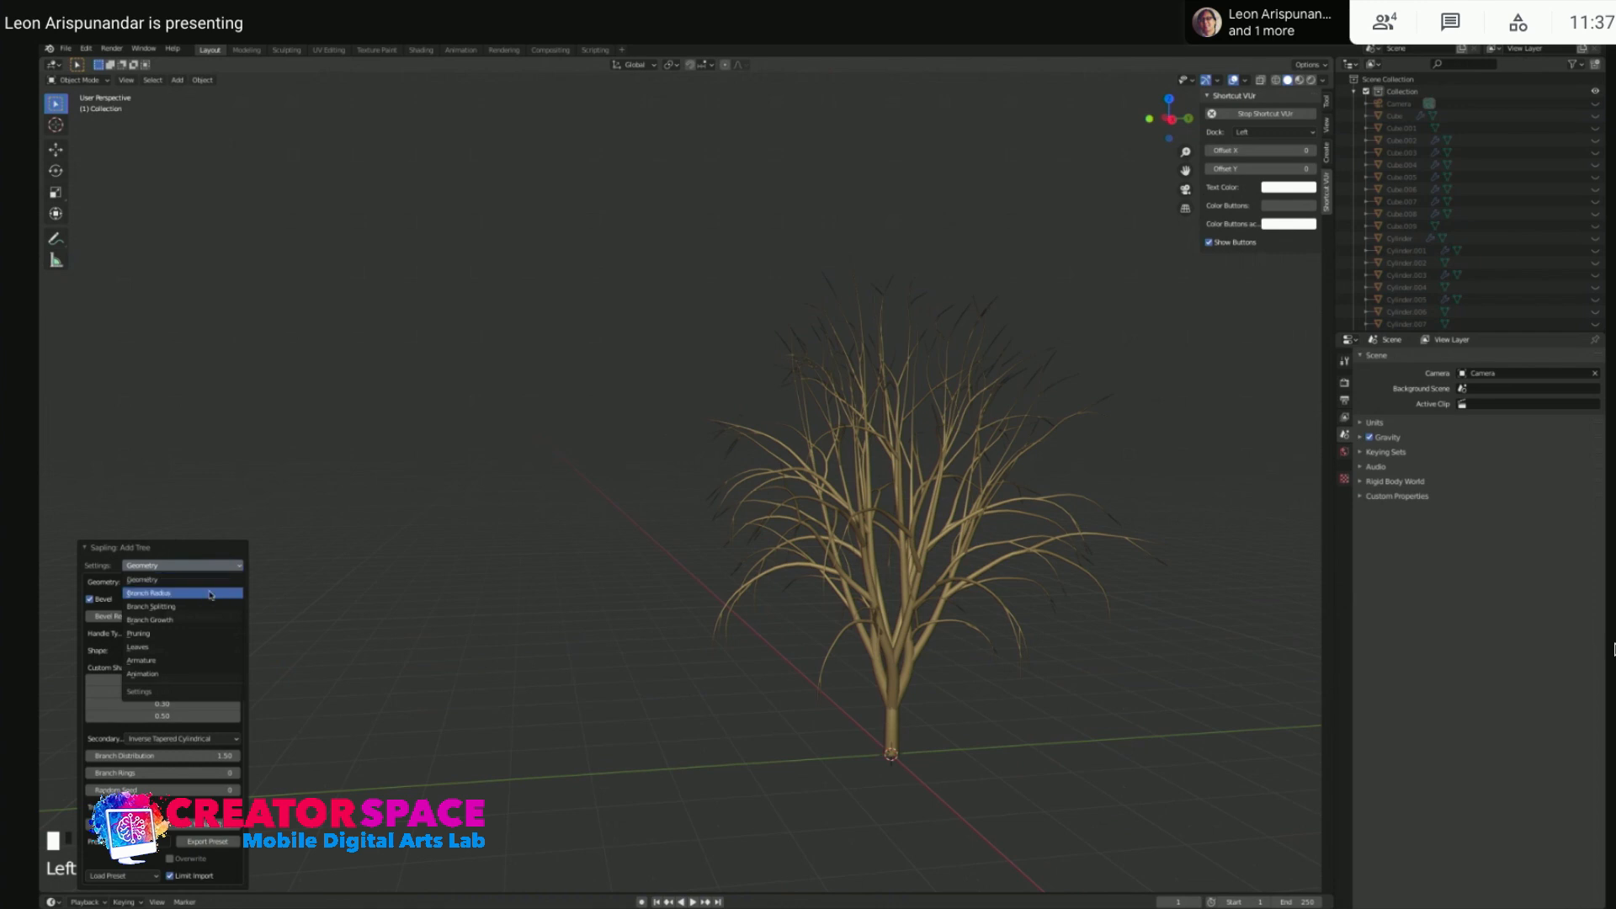
left_click(141, 579)
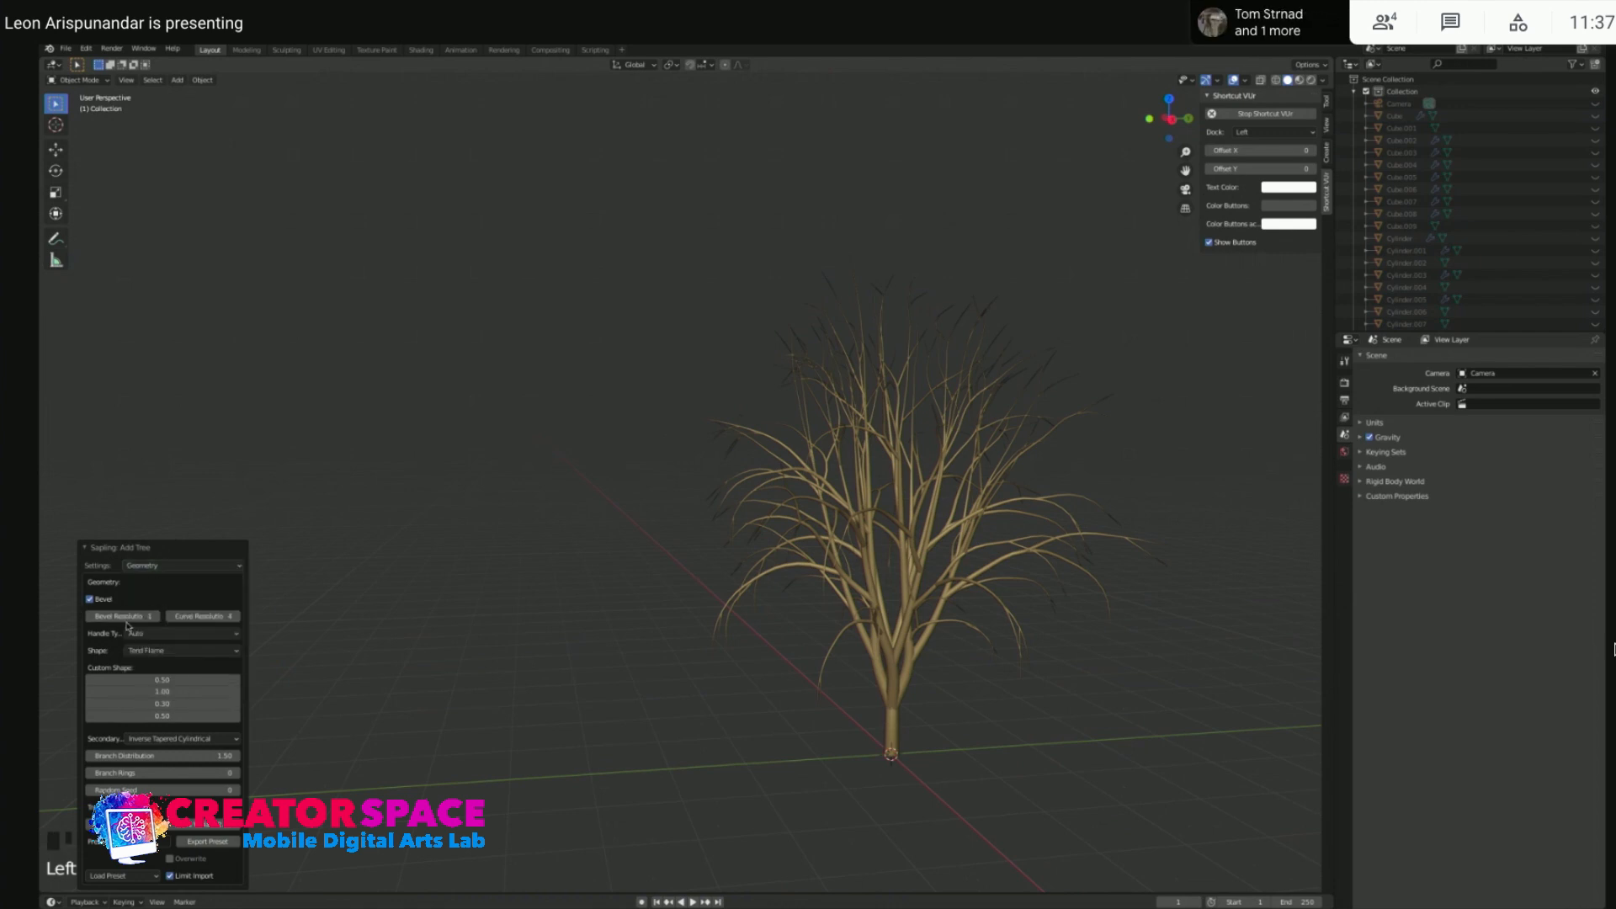
left_click(155, 617)
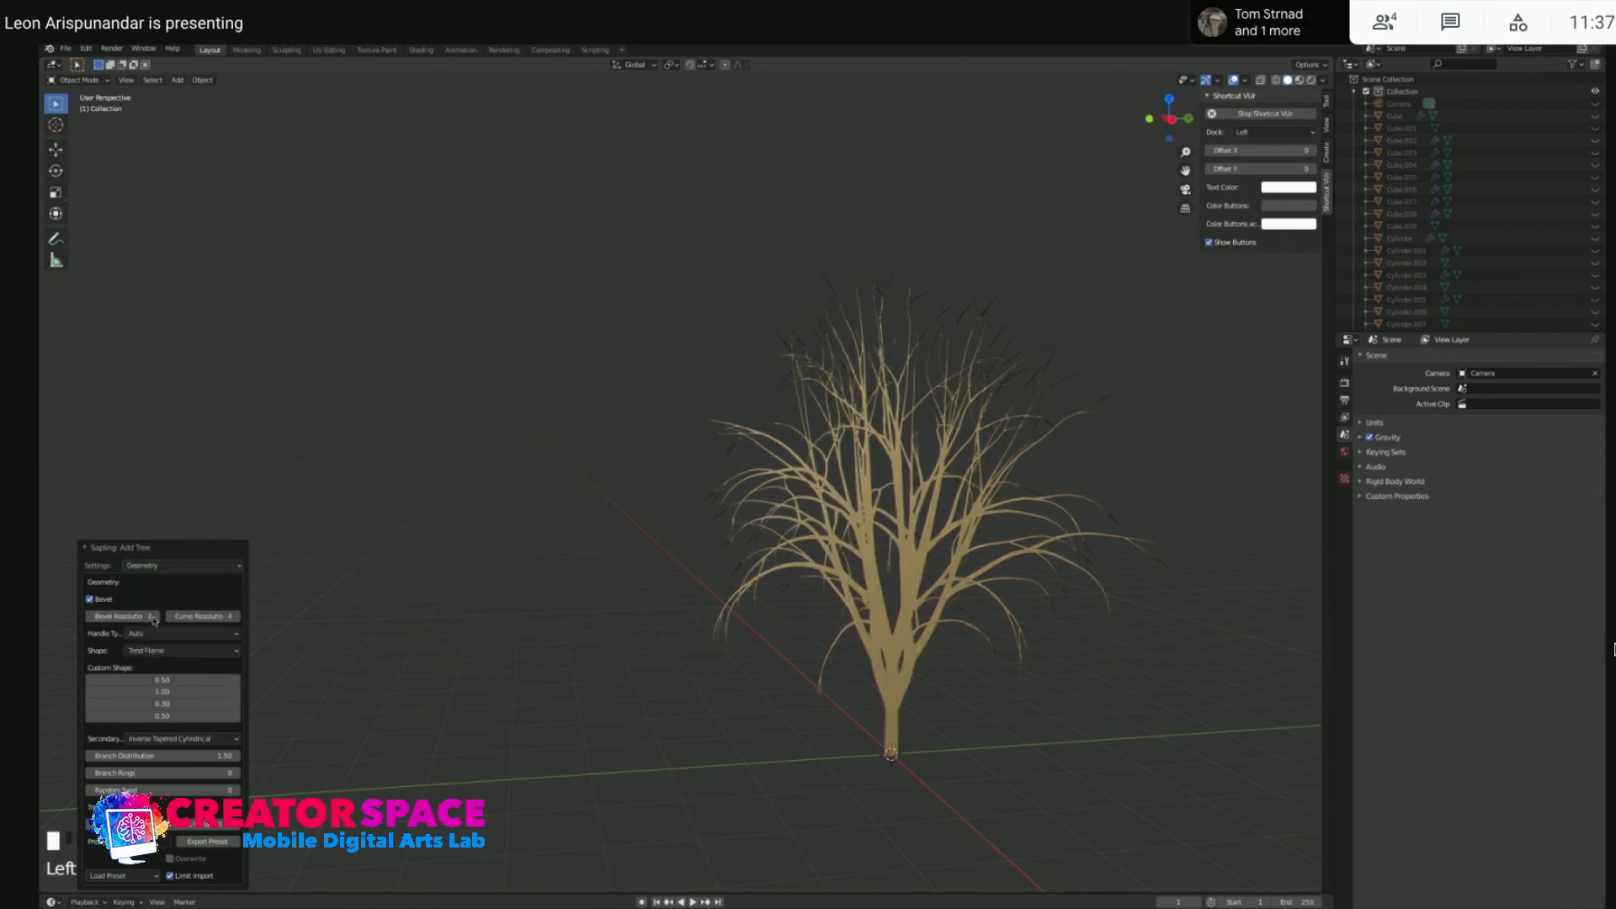
left_click(154, 616)
left_click(156, 617)
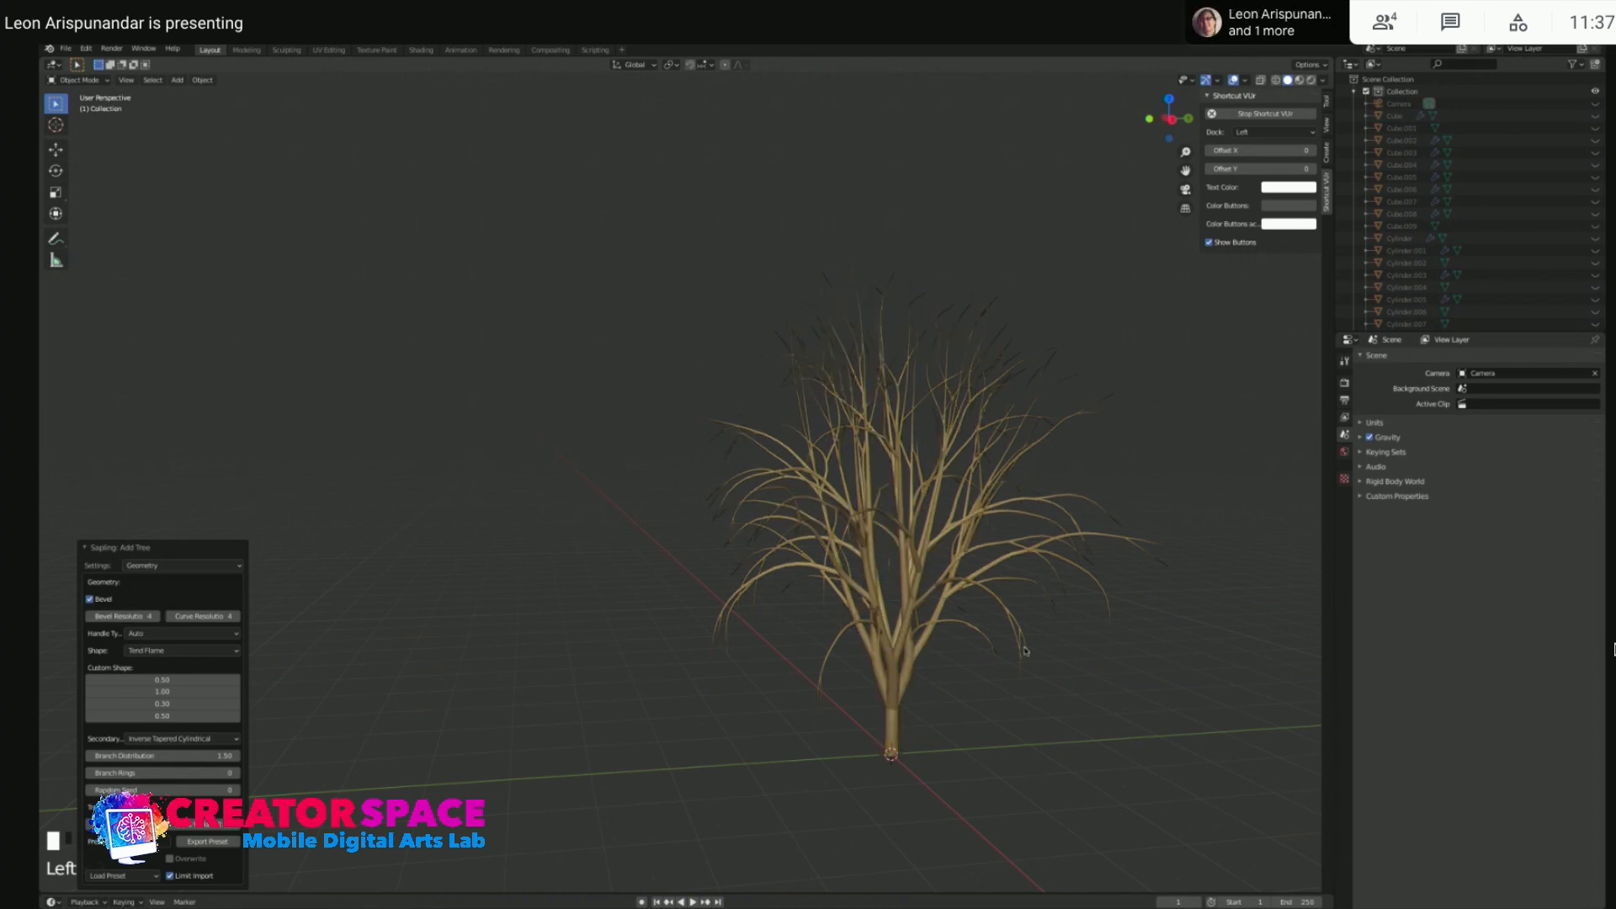
scroll(1030, 648, "up", 5)
scroll(1007, 648, "down", 5)
middle_click_drag(841, 623, 508, 576, "shift")
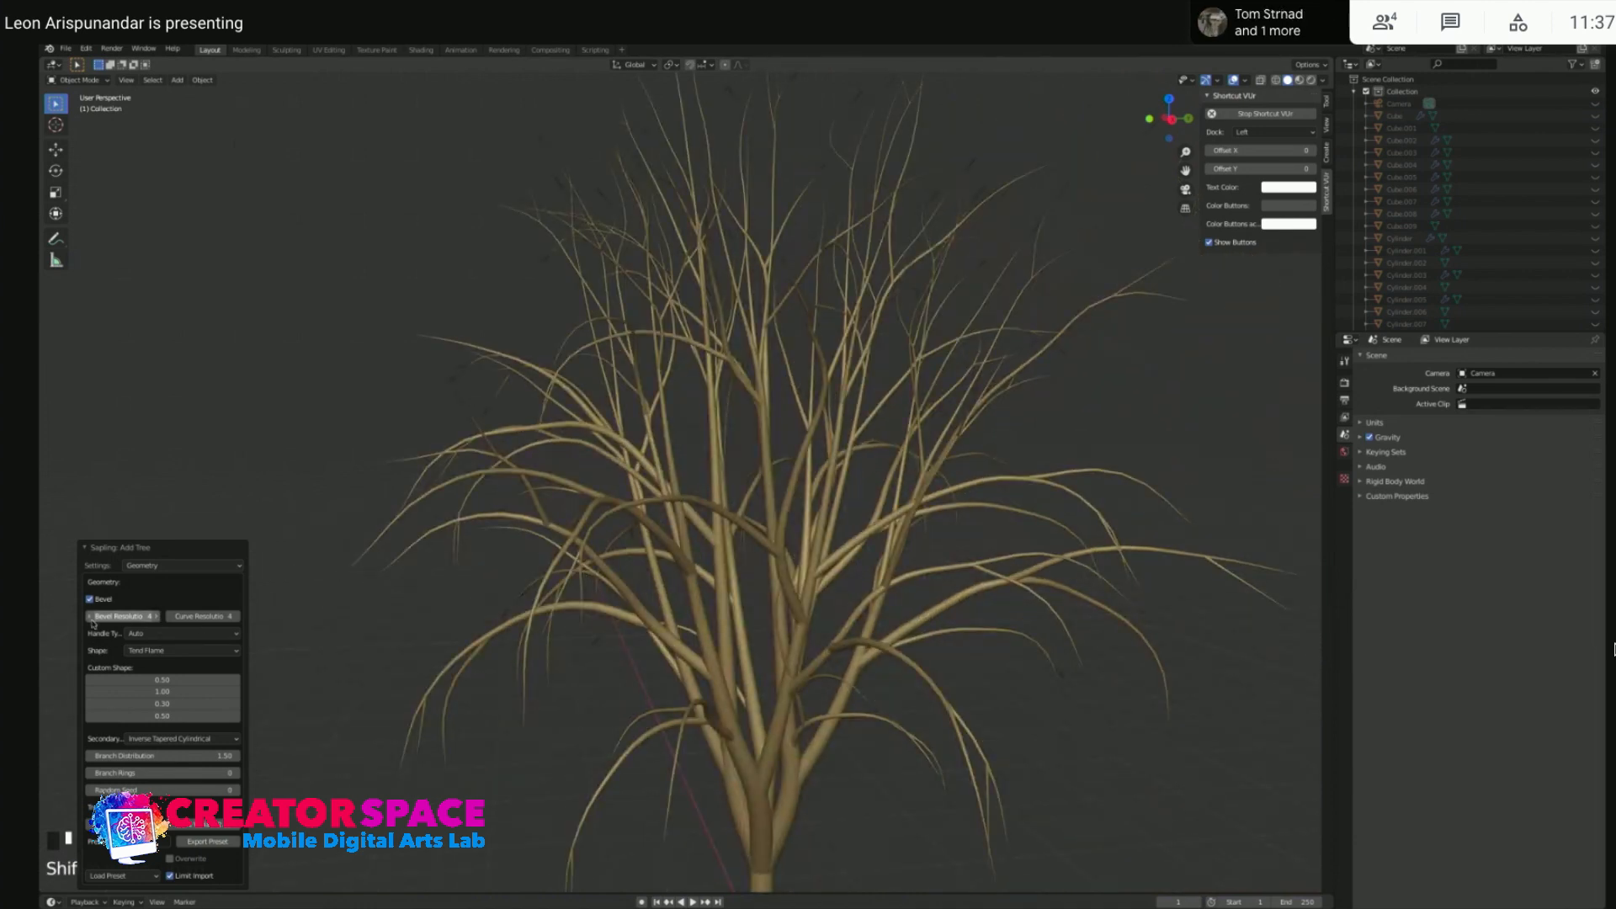
- Set both the bevel resolution and the curve resolution of the tree to 1
left_click(91, 619)
left_click(91, 619)
left_click(91, 619)
left_click_drag(236, 619, 278, 619)
left_click_drag(177, 619, 151, 619)
- Try the Conical, Inverse Conical and Hemispherical shapes on the tree
left_click(188, 652)
left_click(192, 665)
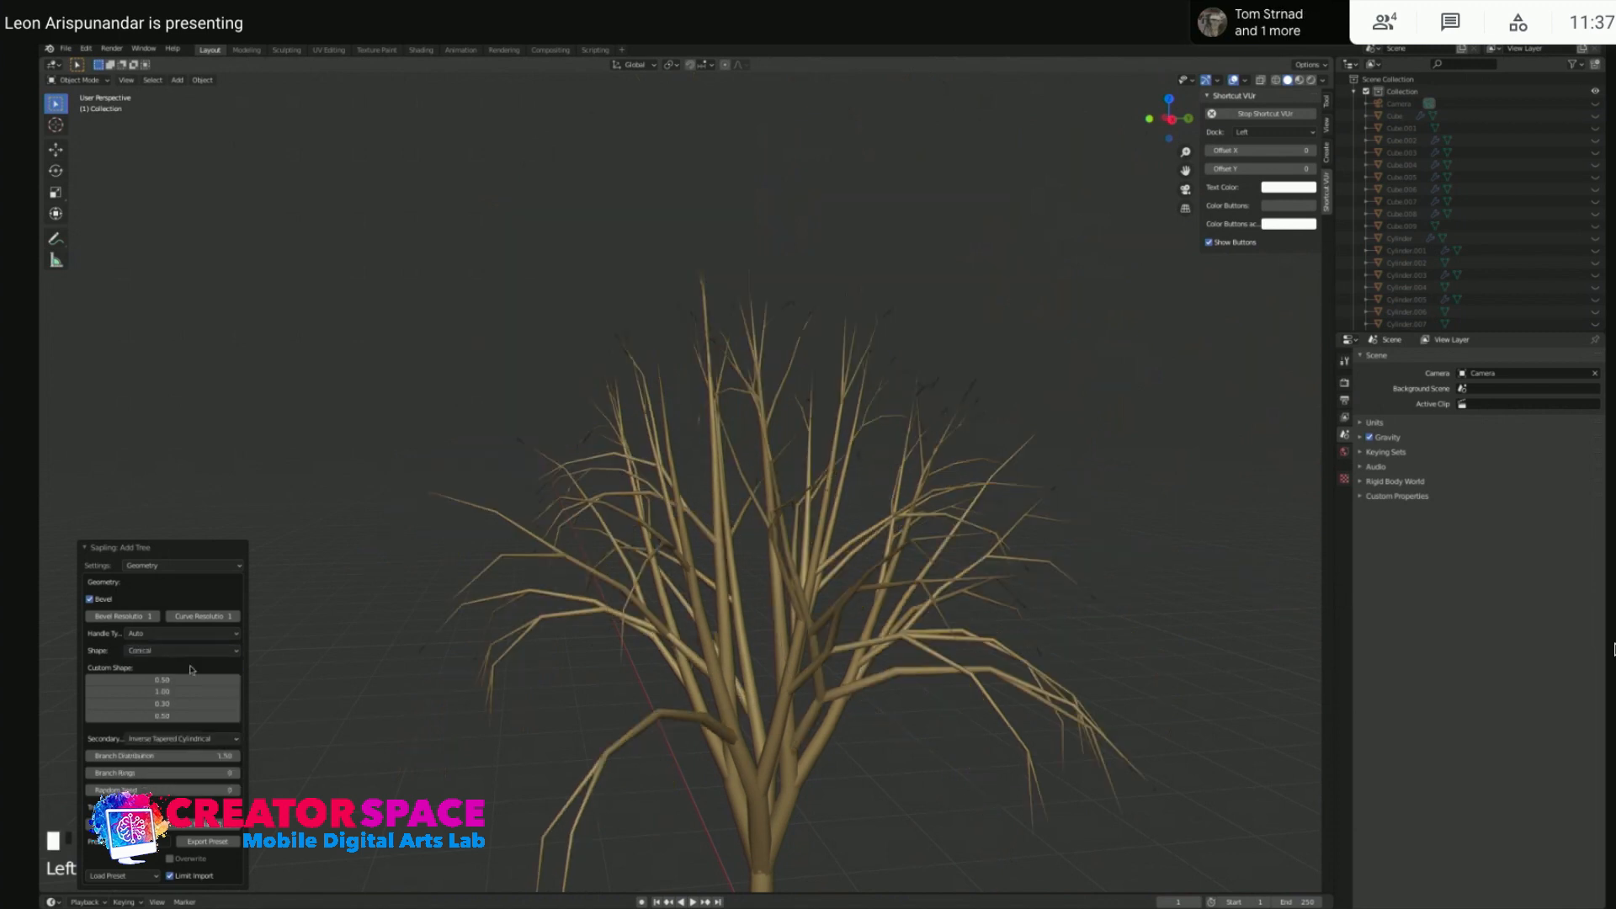
left_click(195, 653)
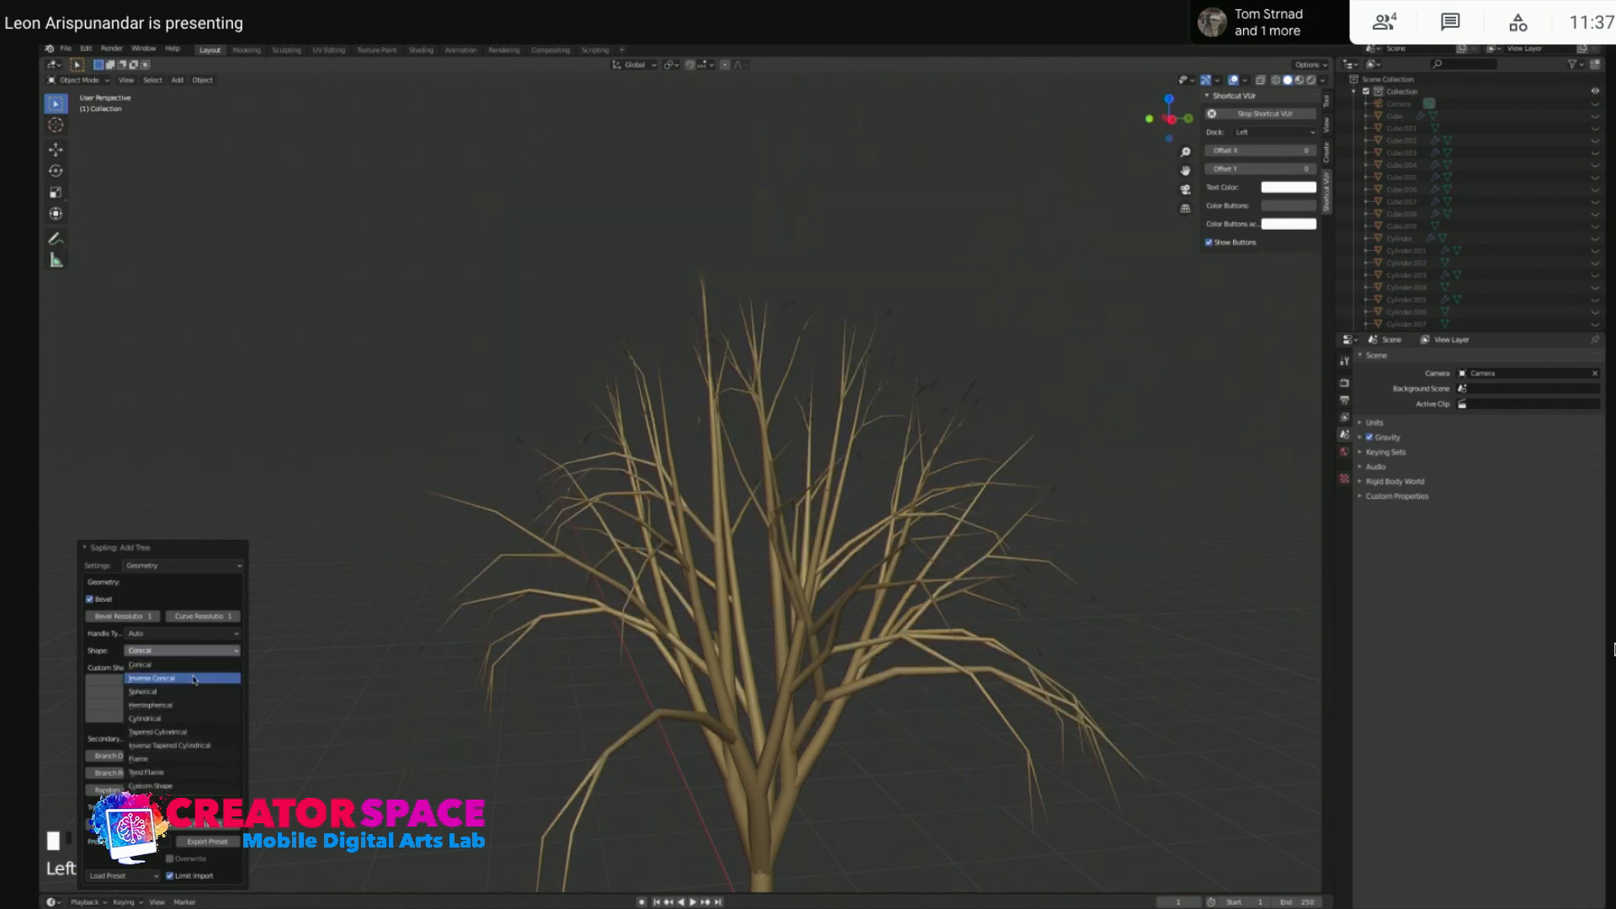
left_click(193, 679)
left_click(206, 654)
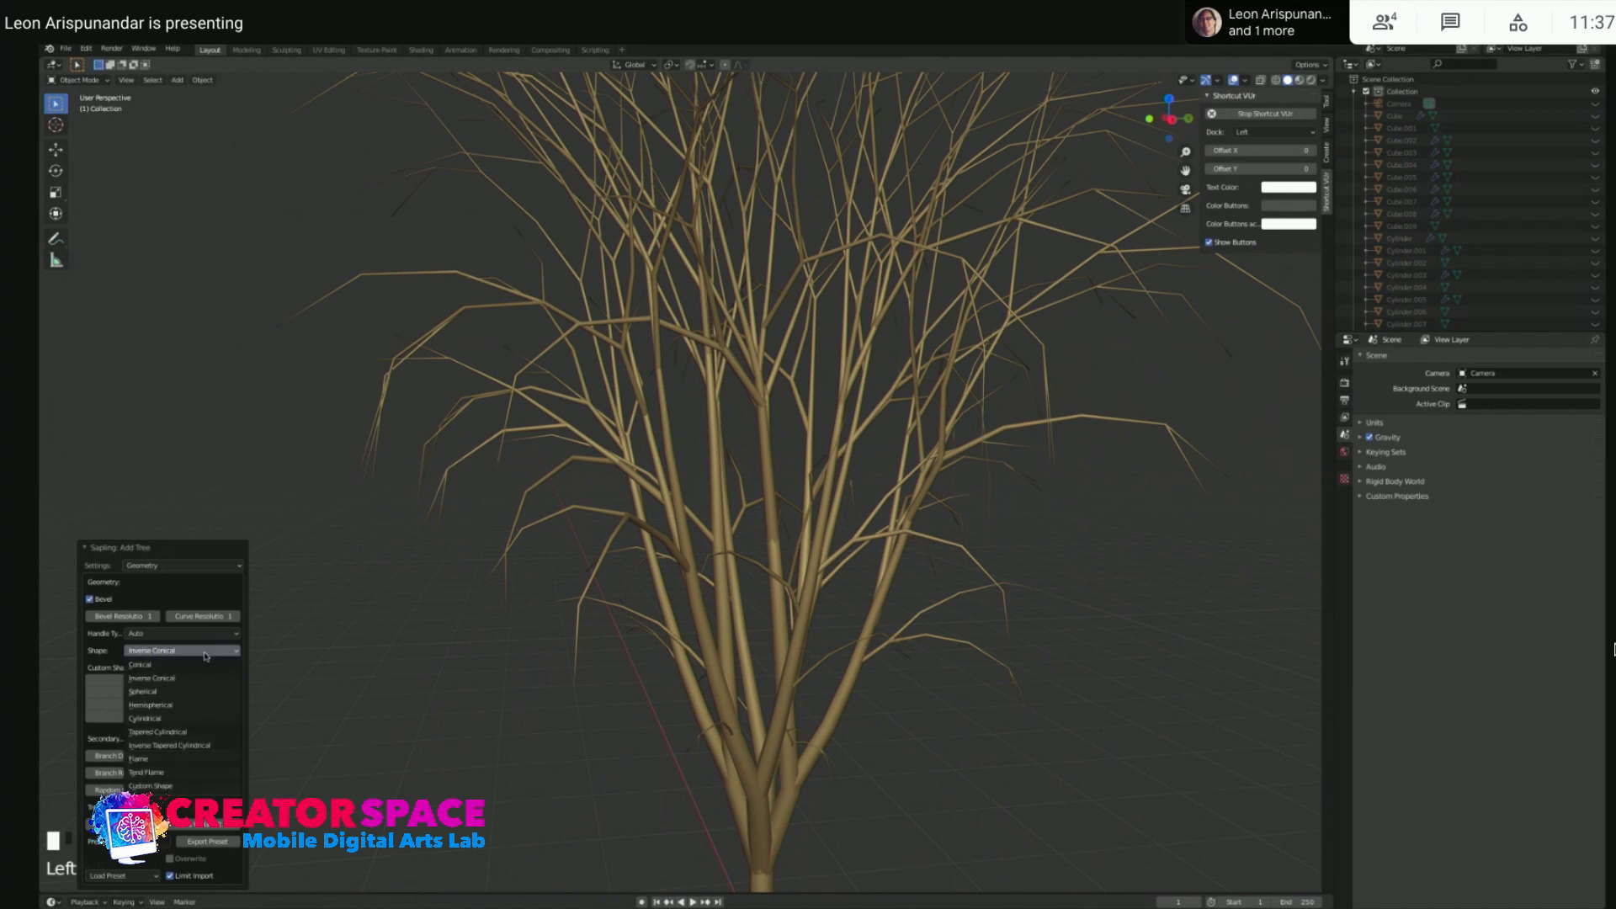
left_click(196, 705)
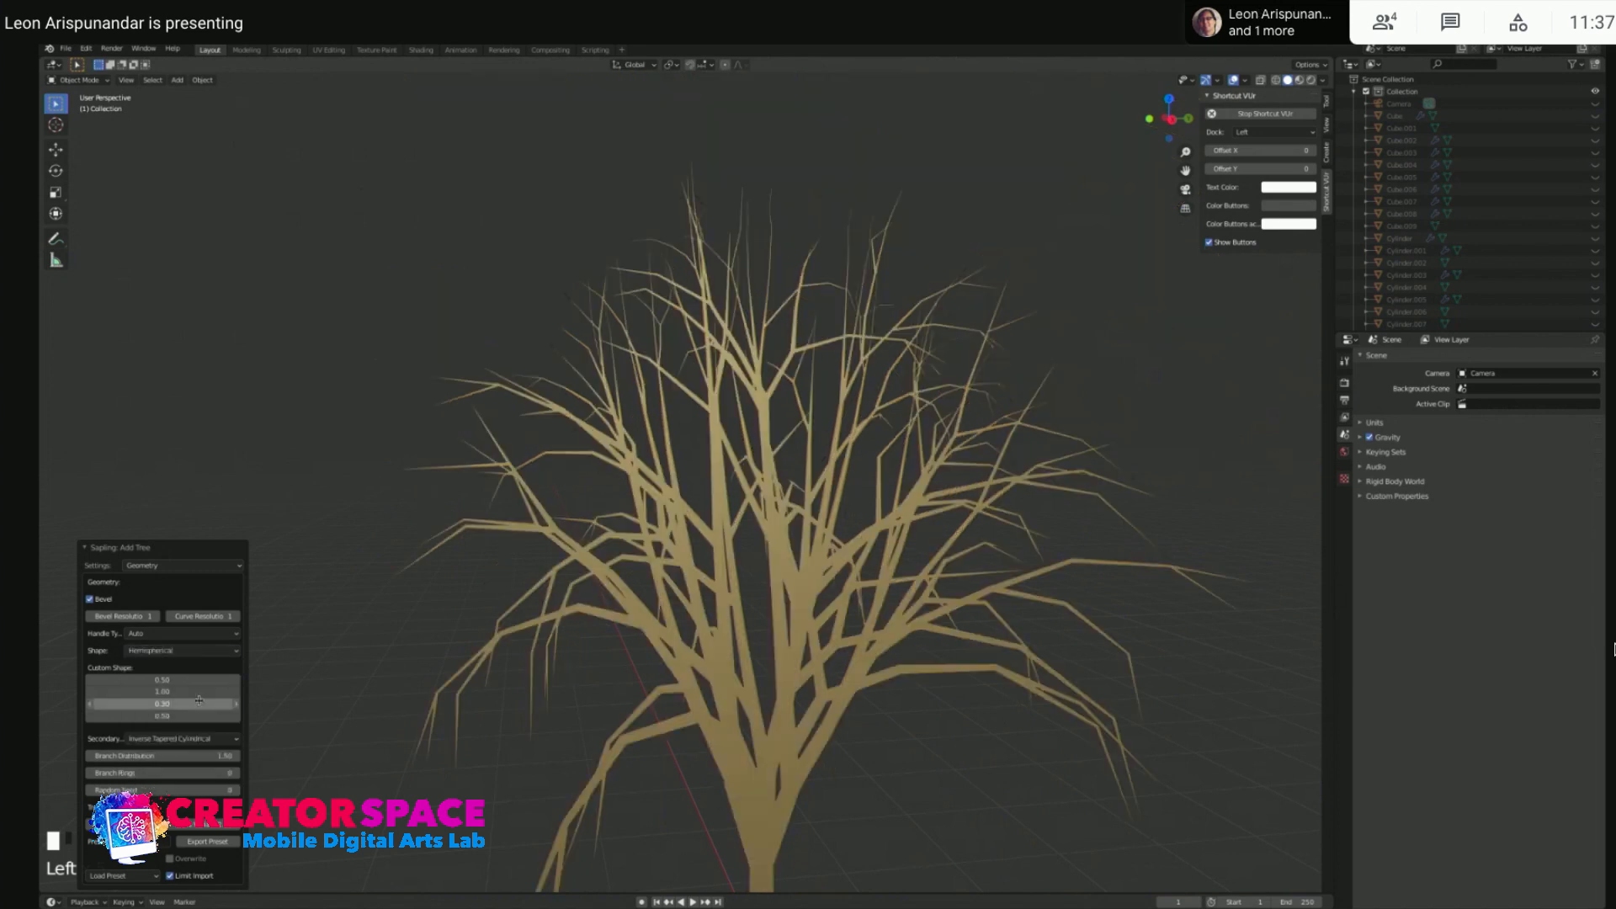
- Set the tree's shape to Tapered Cylindrical and check the whole tree
left_click(213, 653)
left_click(204, 732)
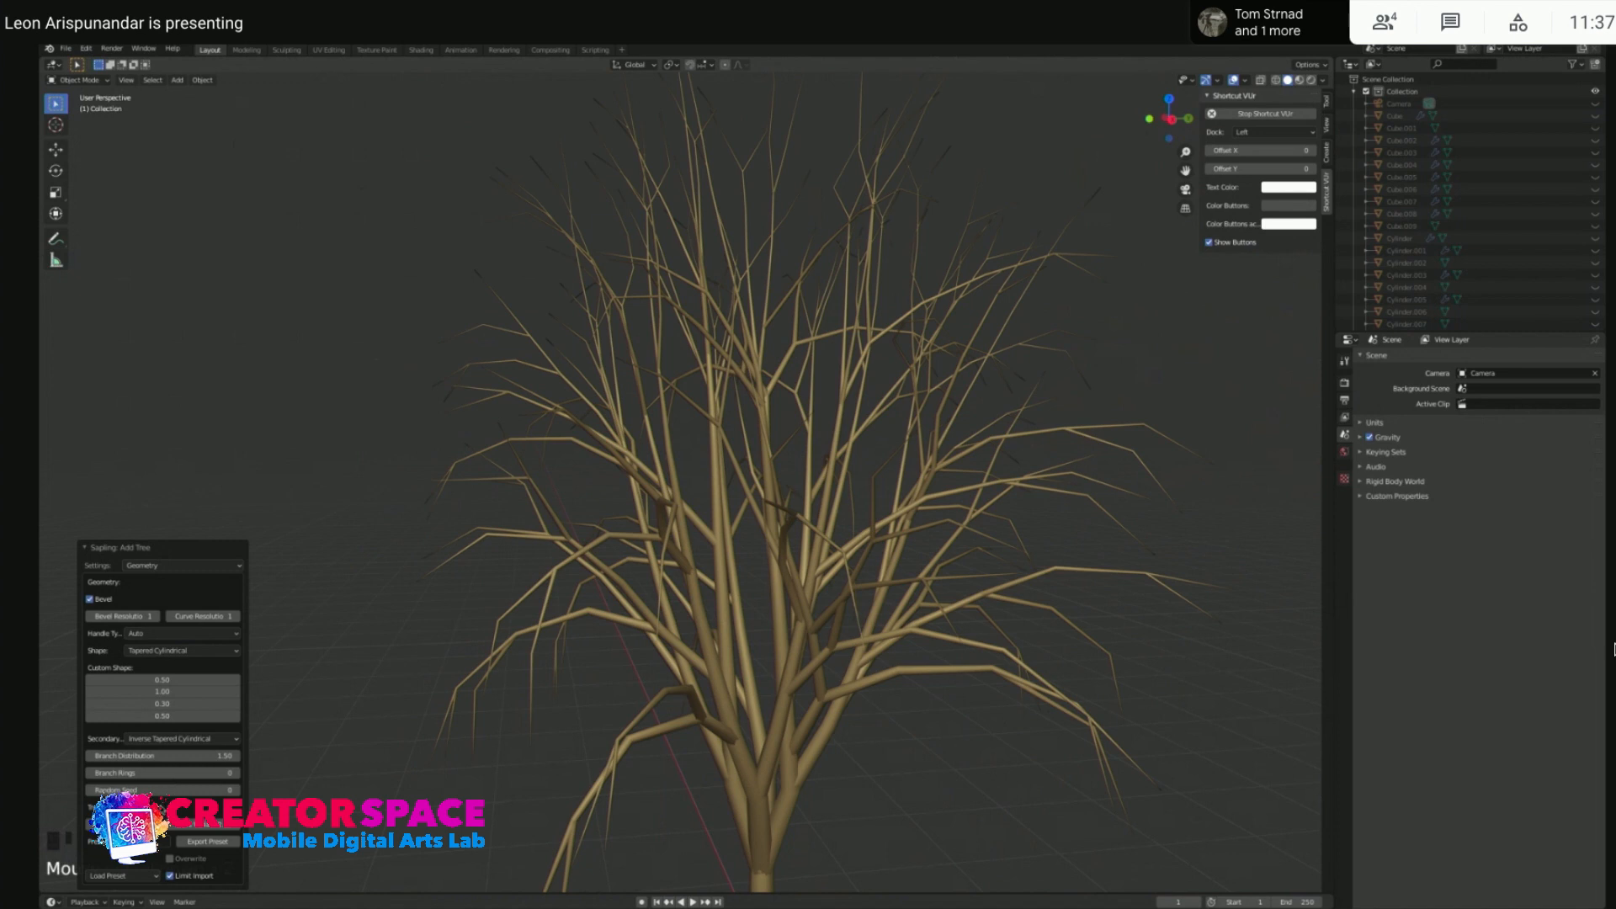
scroll(697, 665, "down", 5)
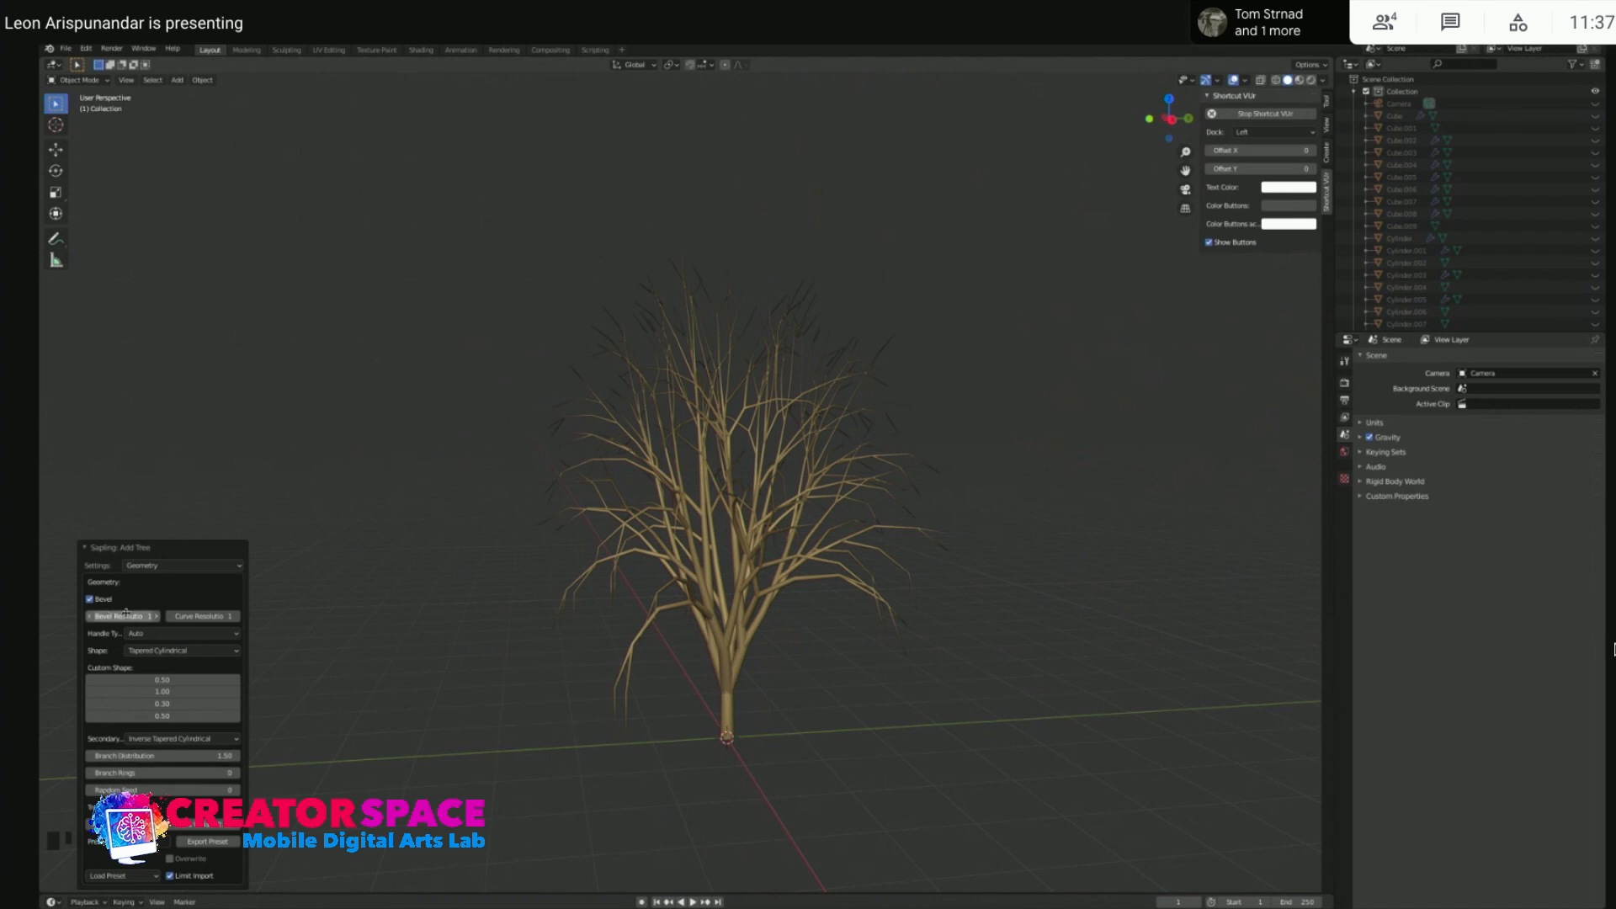
- Set the branch growth lengths to about 1.61, 0.54, 0.89 and 1.83, raise the first two length variations, and reduce the first two down angles
left_click(156, 565)
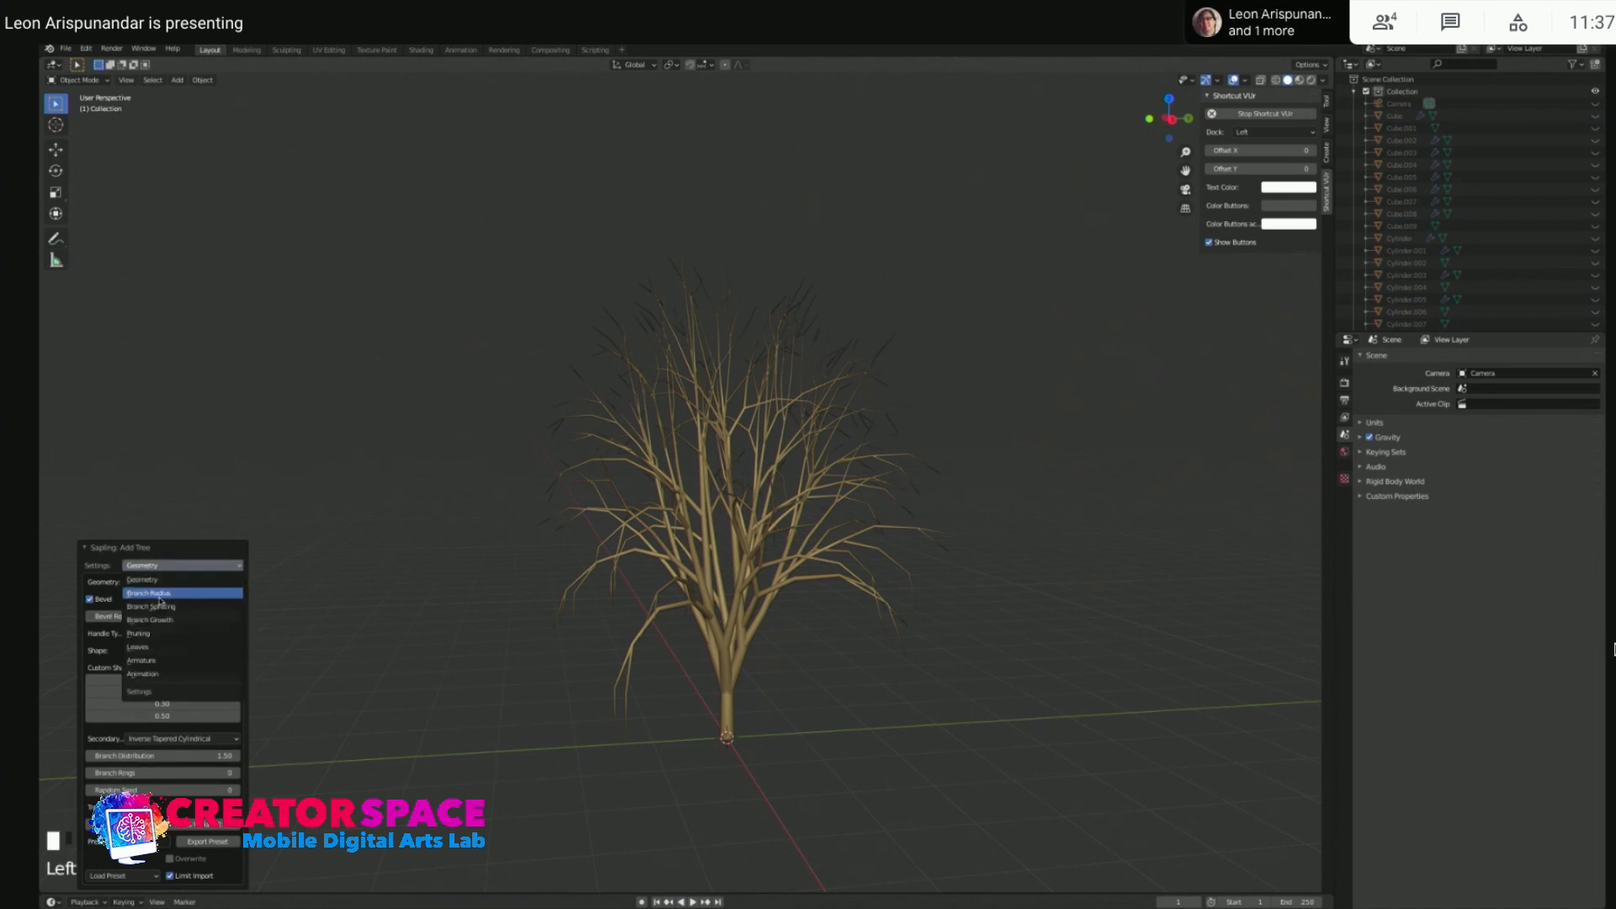
left_click(162, 593)
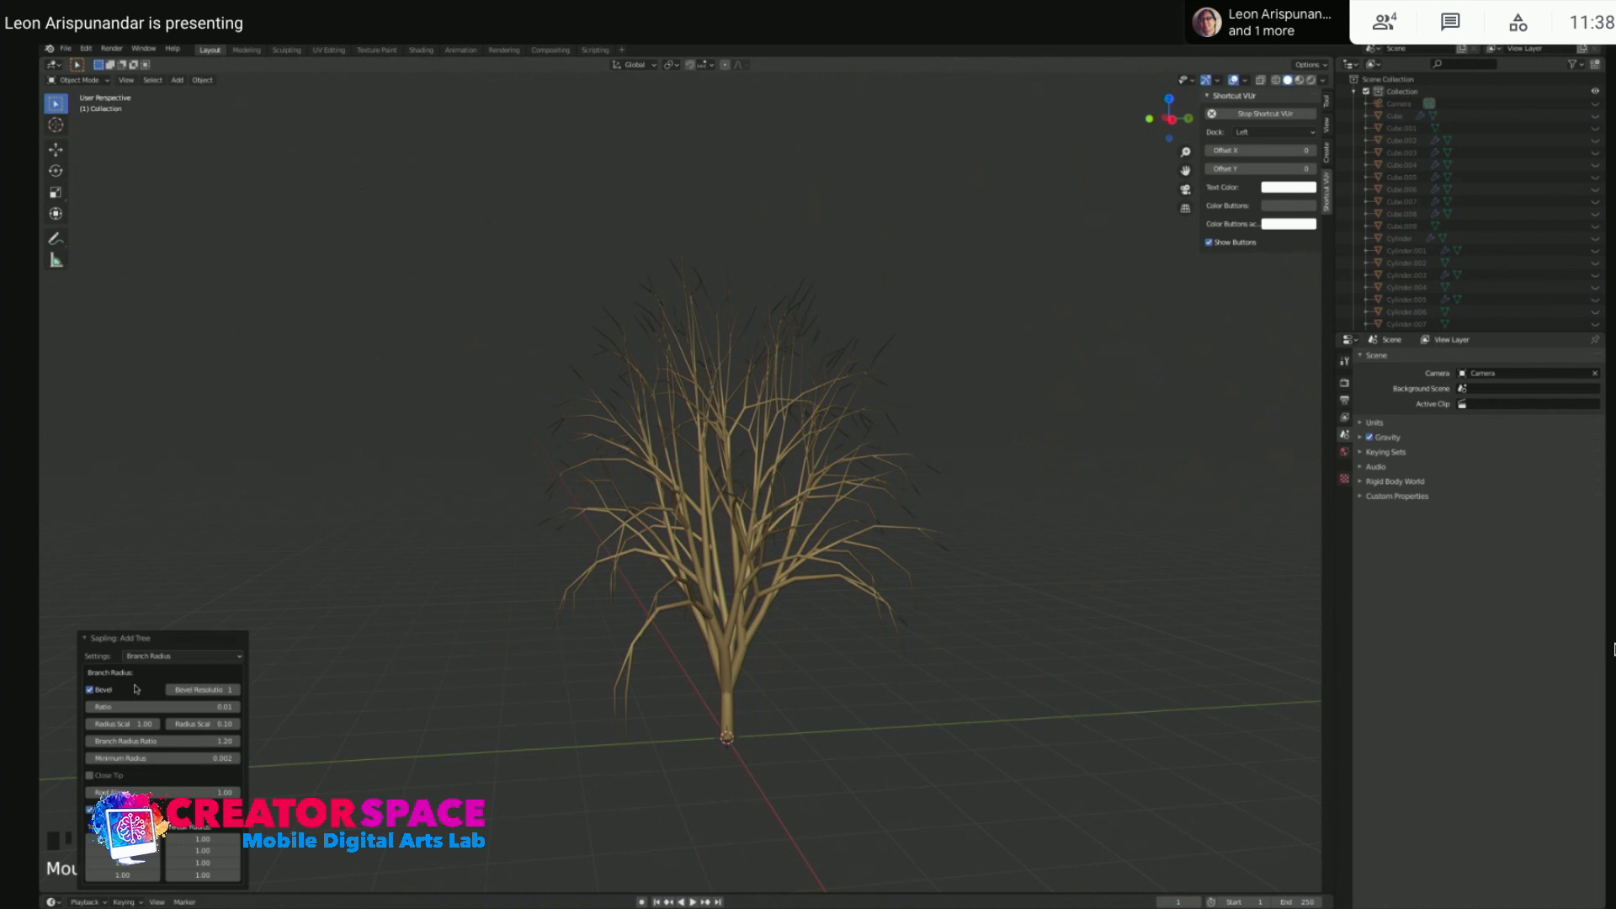
left_click(201, 659)
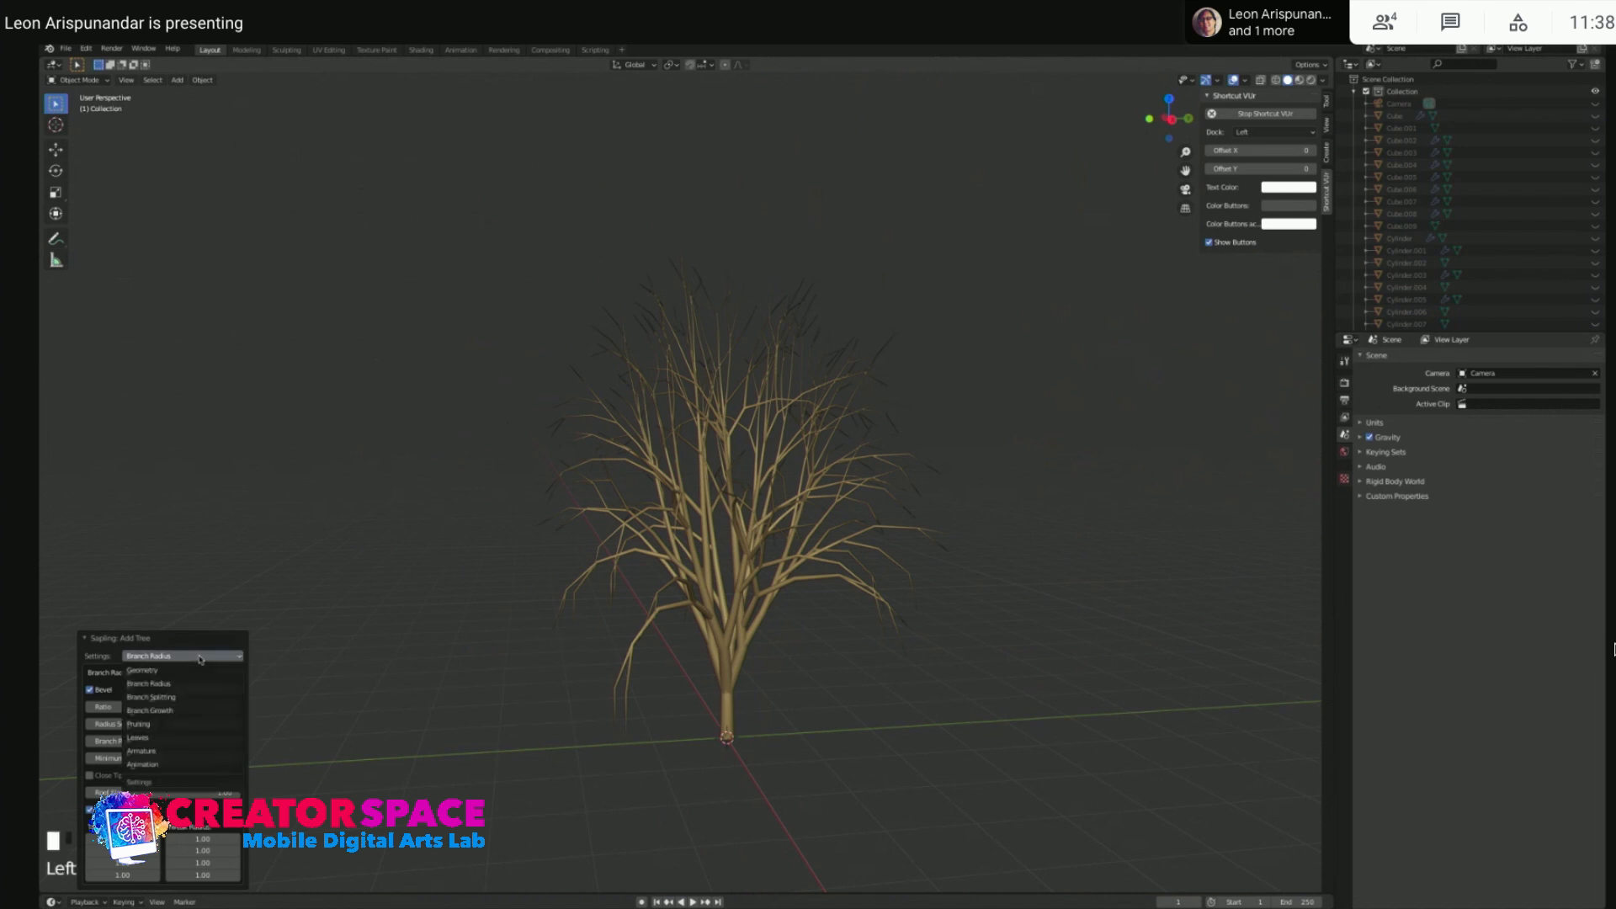
left_click(189, 712)
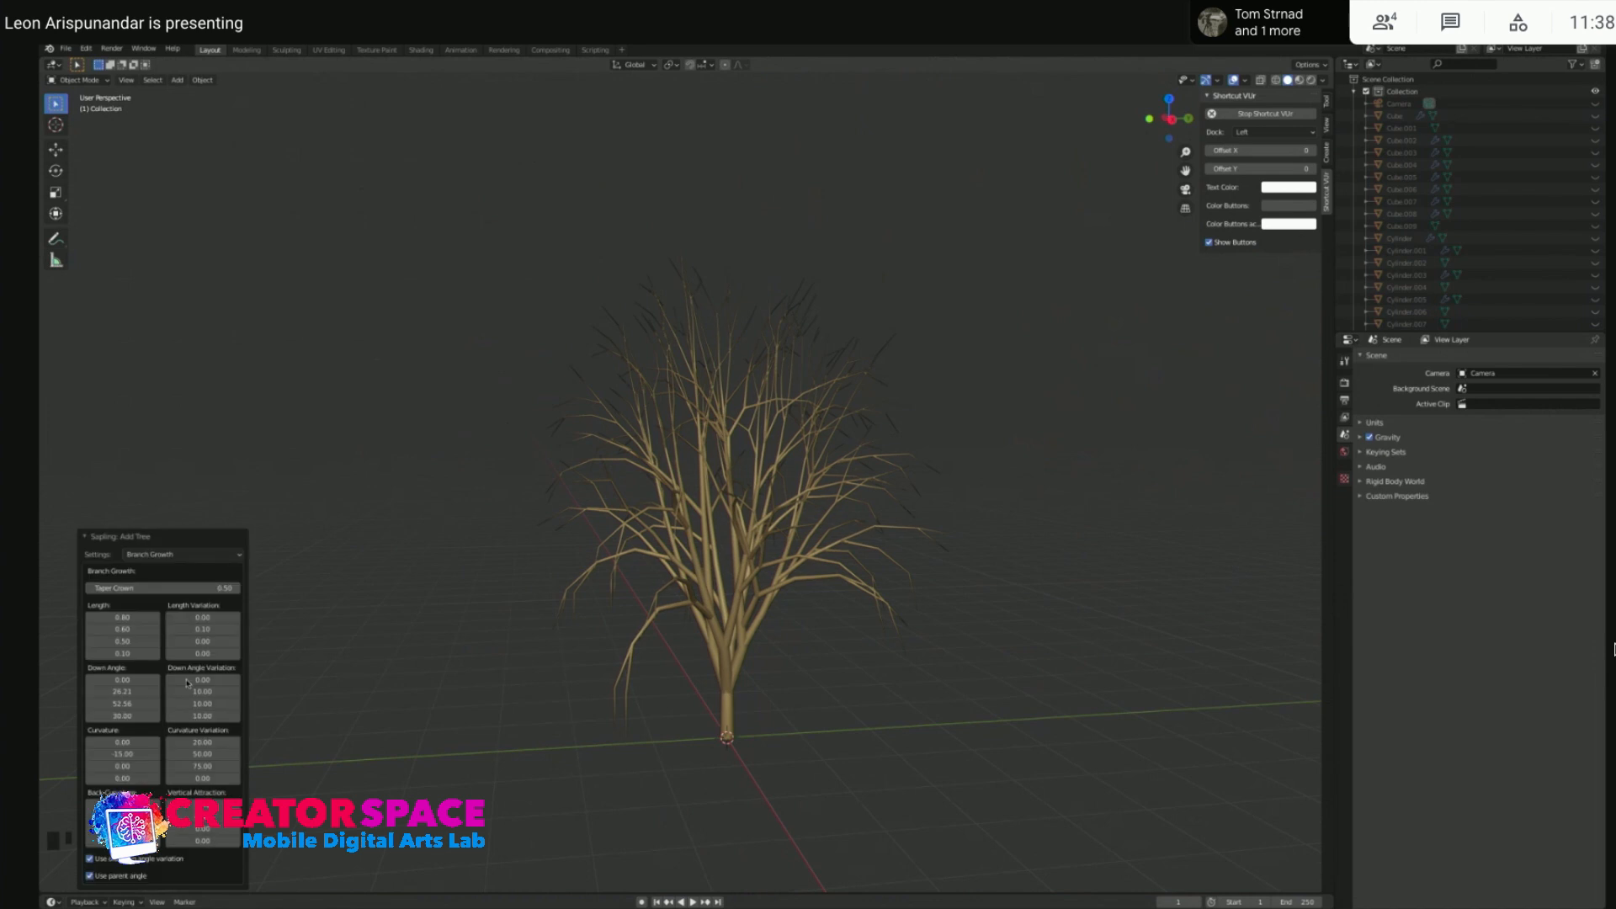
left_click(152, 608)
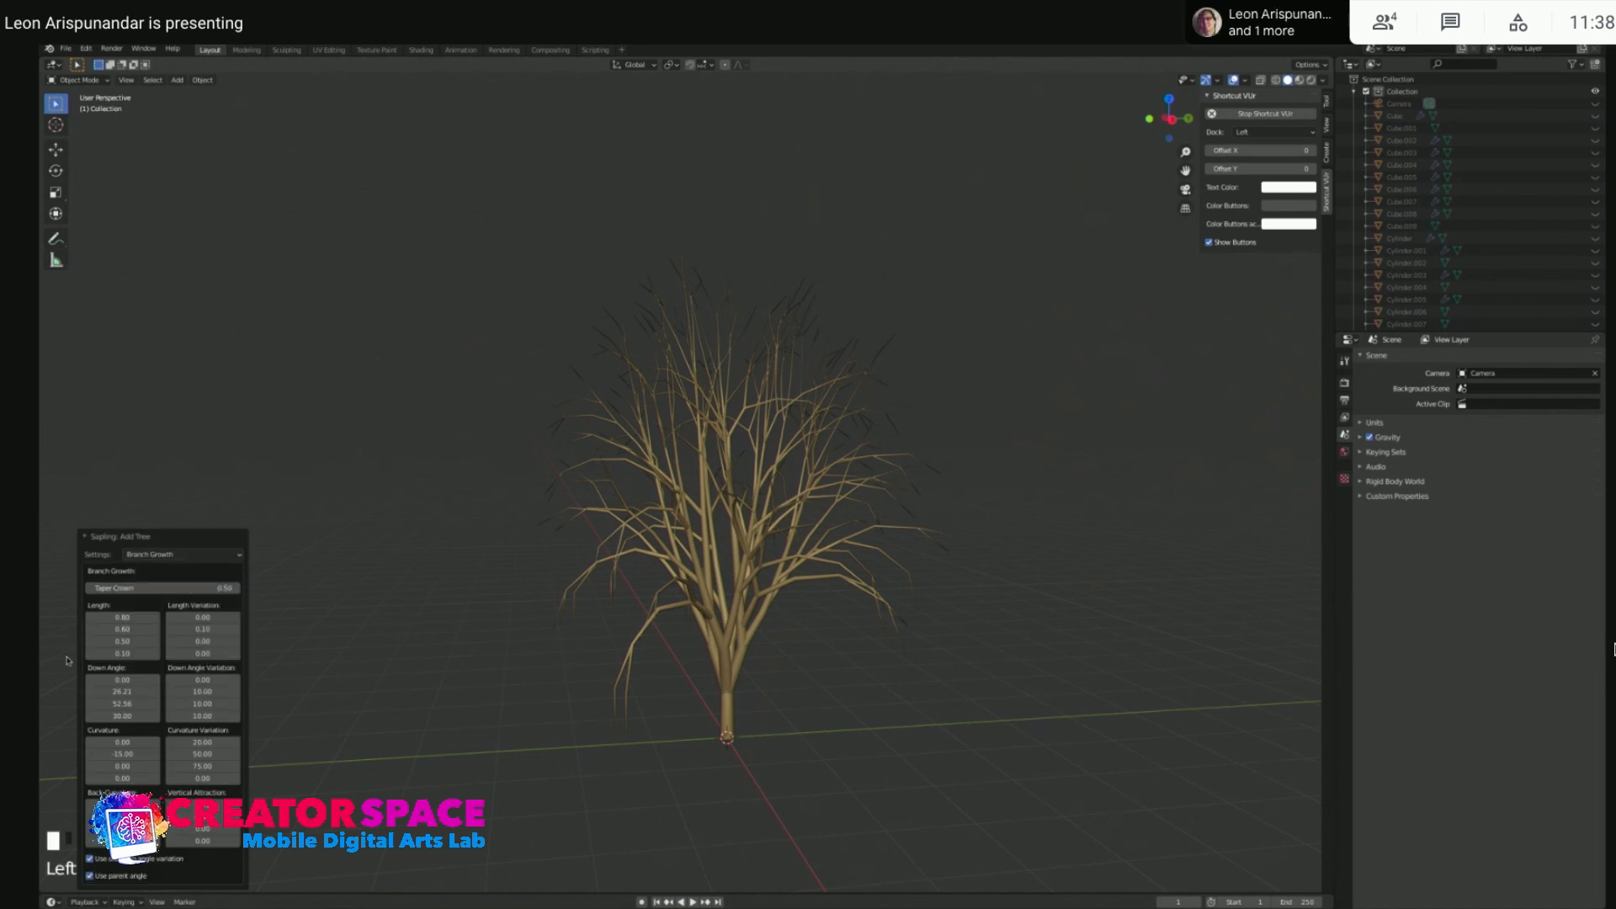
left_click_drag(124, 615, 205, 629)
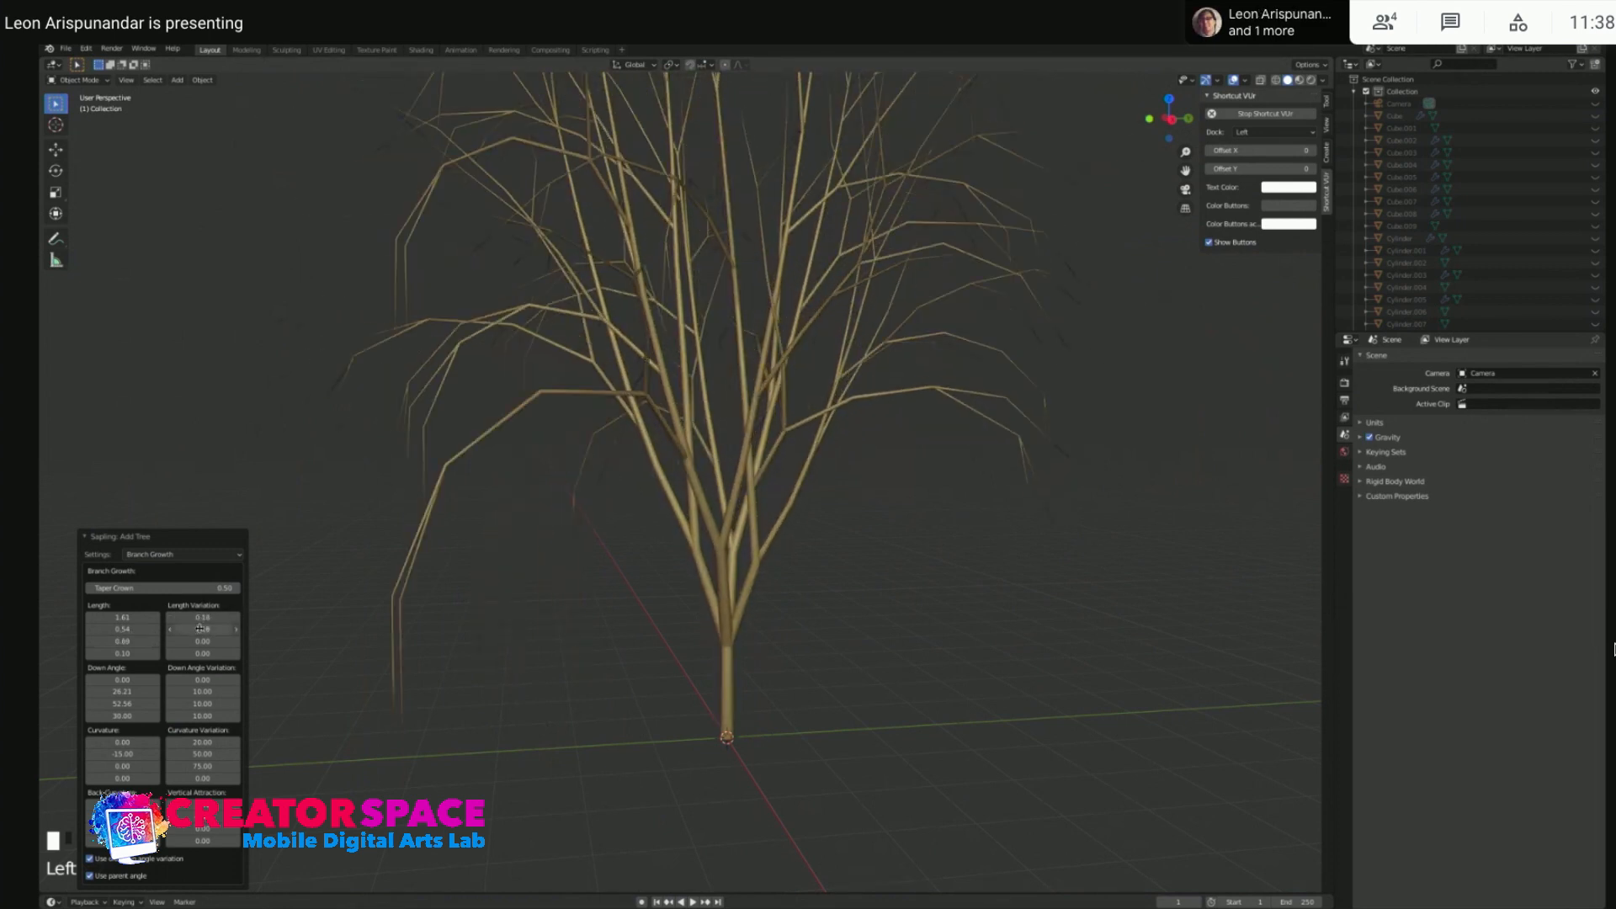
left_click_drag(135, 679, 49, 695)
left_click_drag(130, 658, 167, 657)
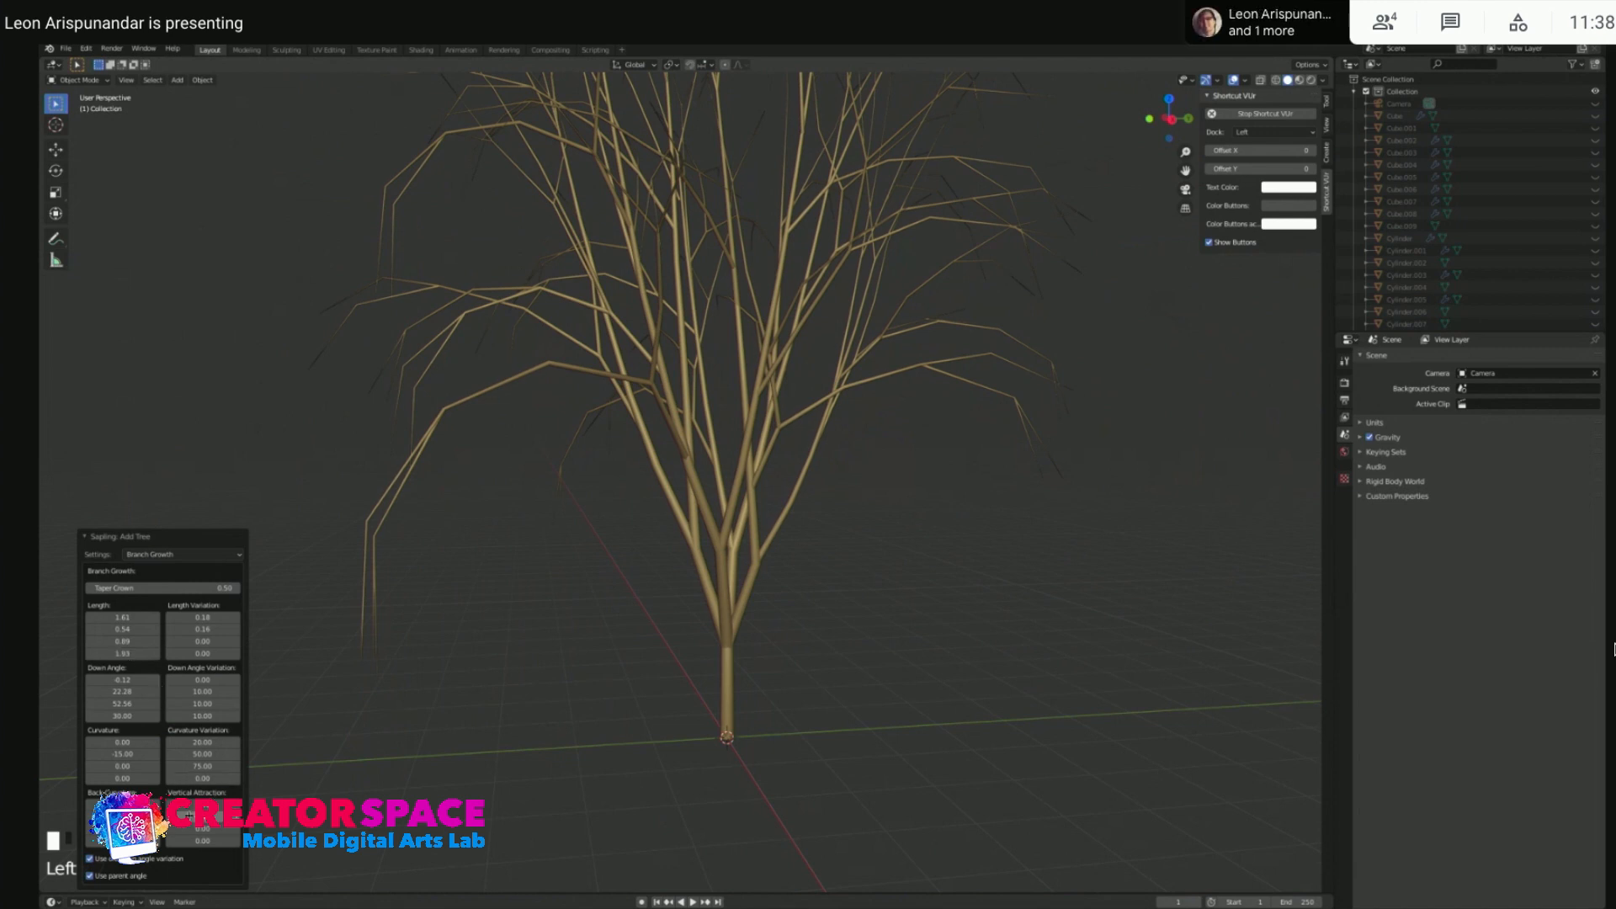
- Set the leaf shape to Rectangular in the tree's leaves settings
left_click(191, 555)
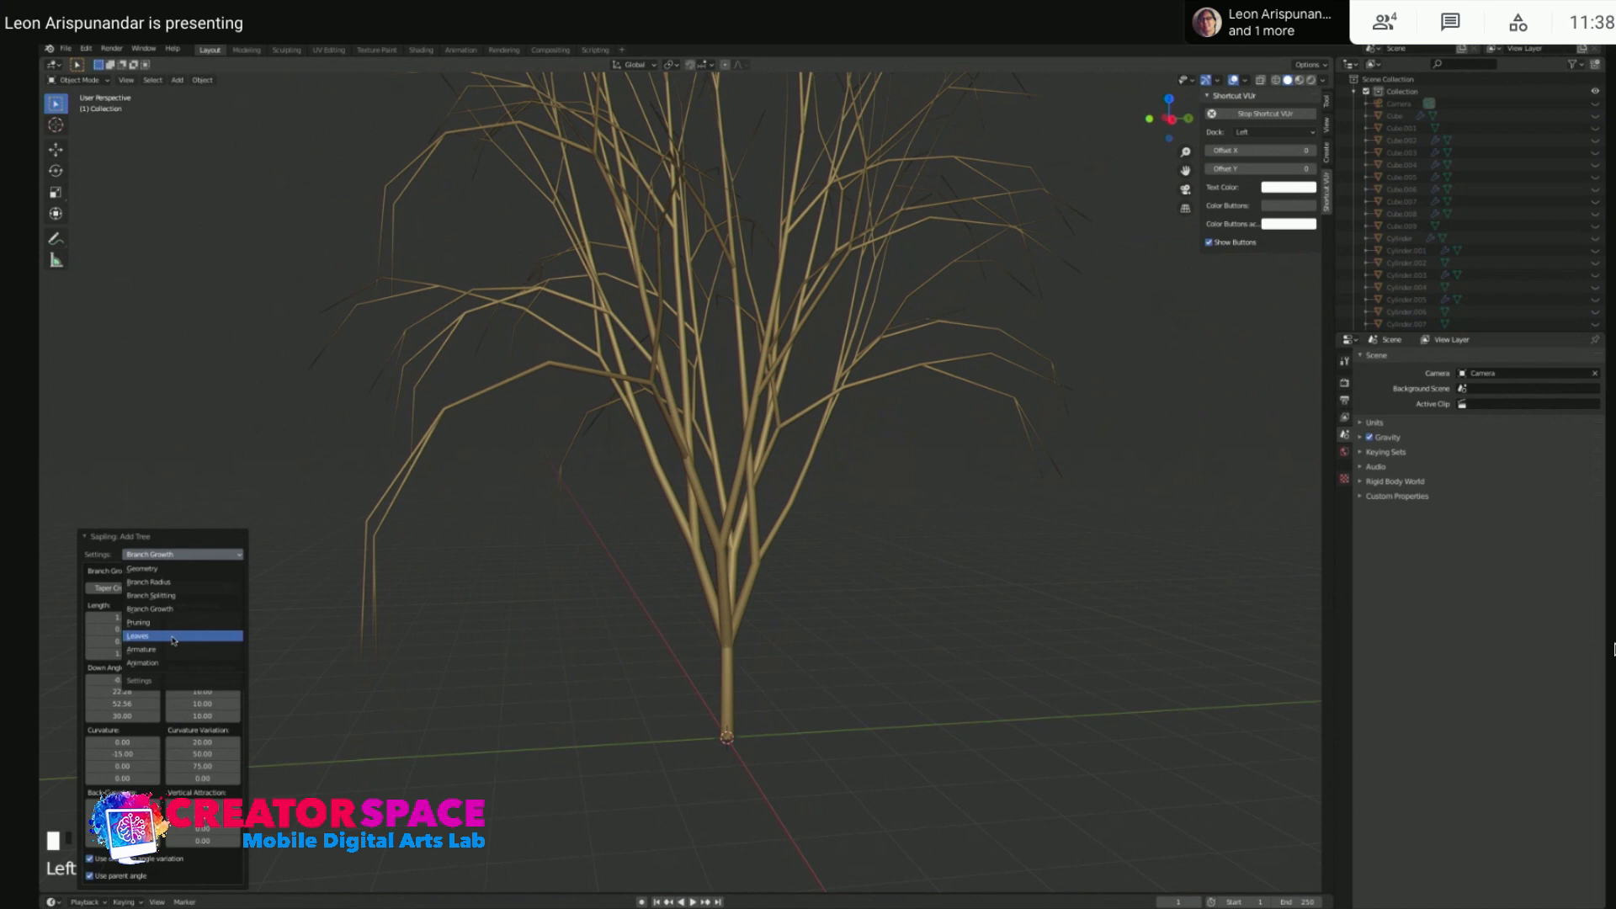
left_click(172, 637)
left_click(169, 687)
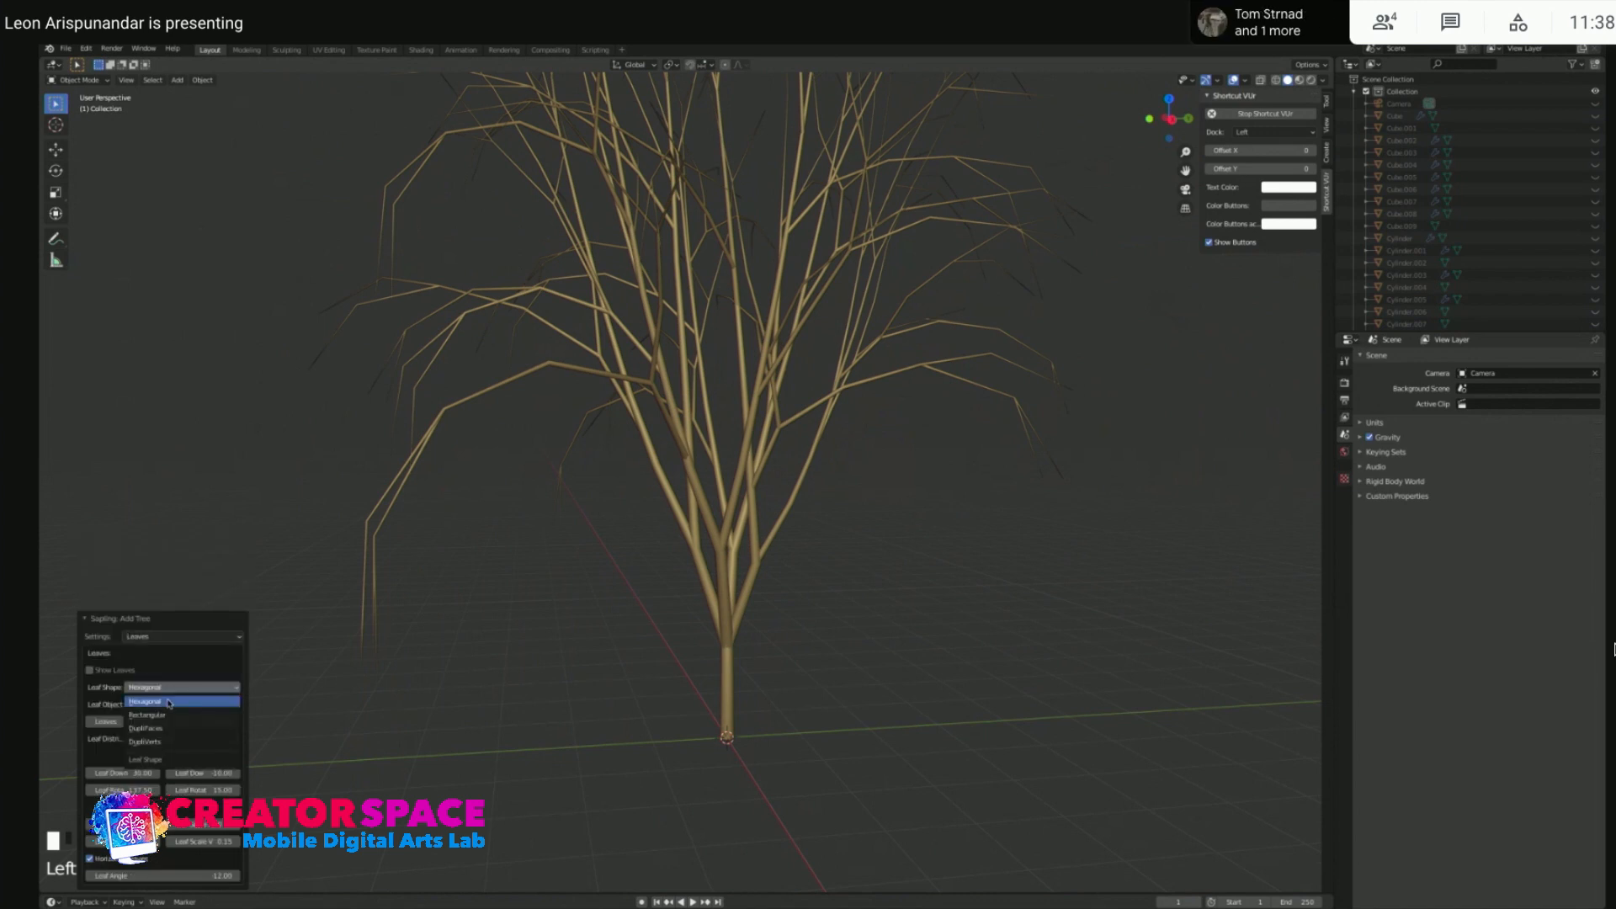
left_click(170, 704)
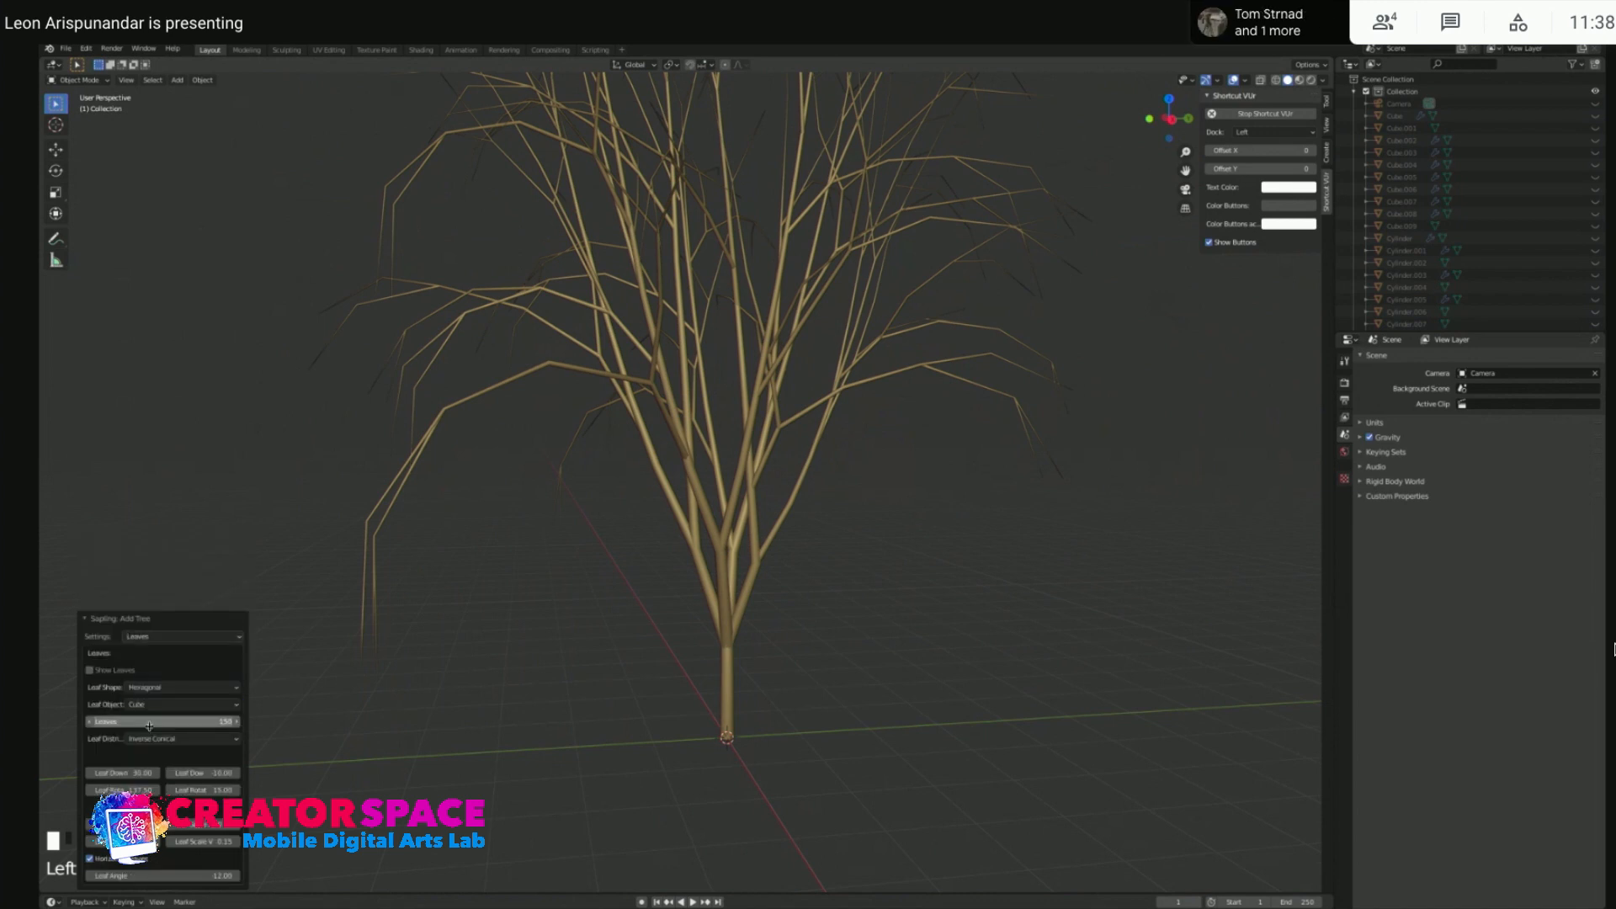
left_click(169, 691)
left_click(167, 714)
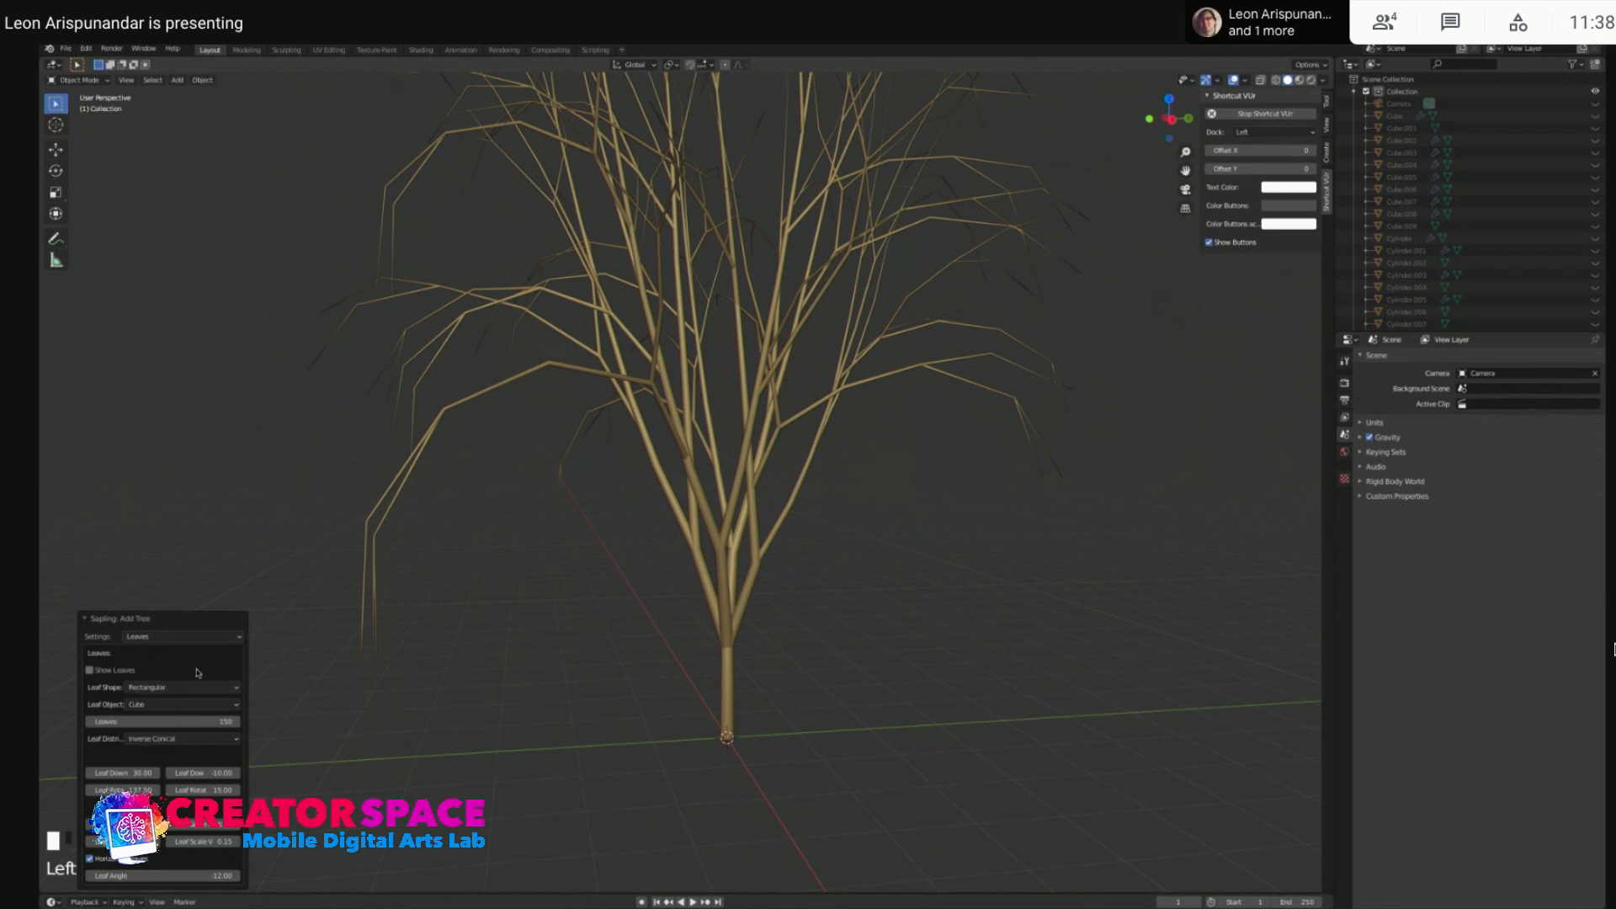
left_click(181, 688)
left_click(158, 713)
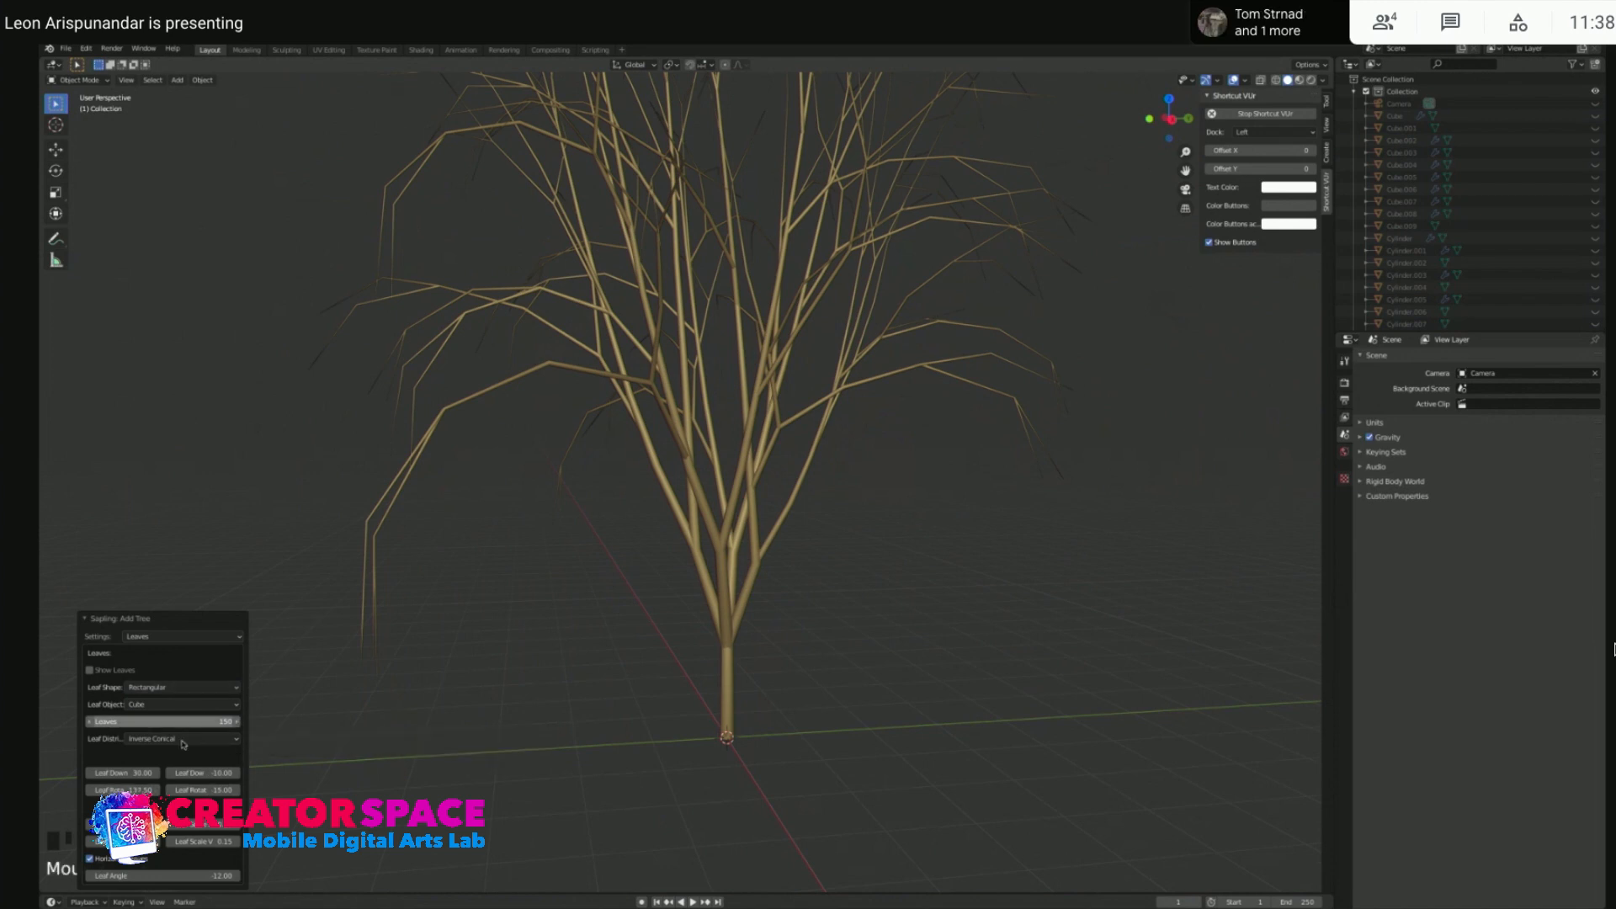
- Show the leaves on the tree and set the leaf count to 2000
left_click(89, 671)
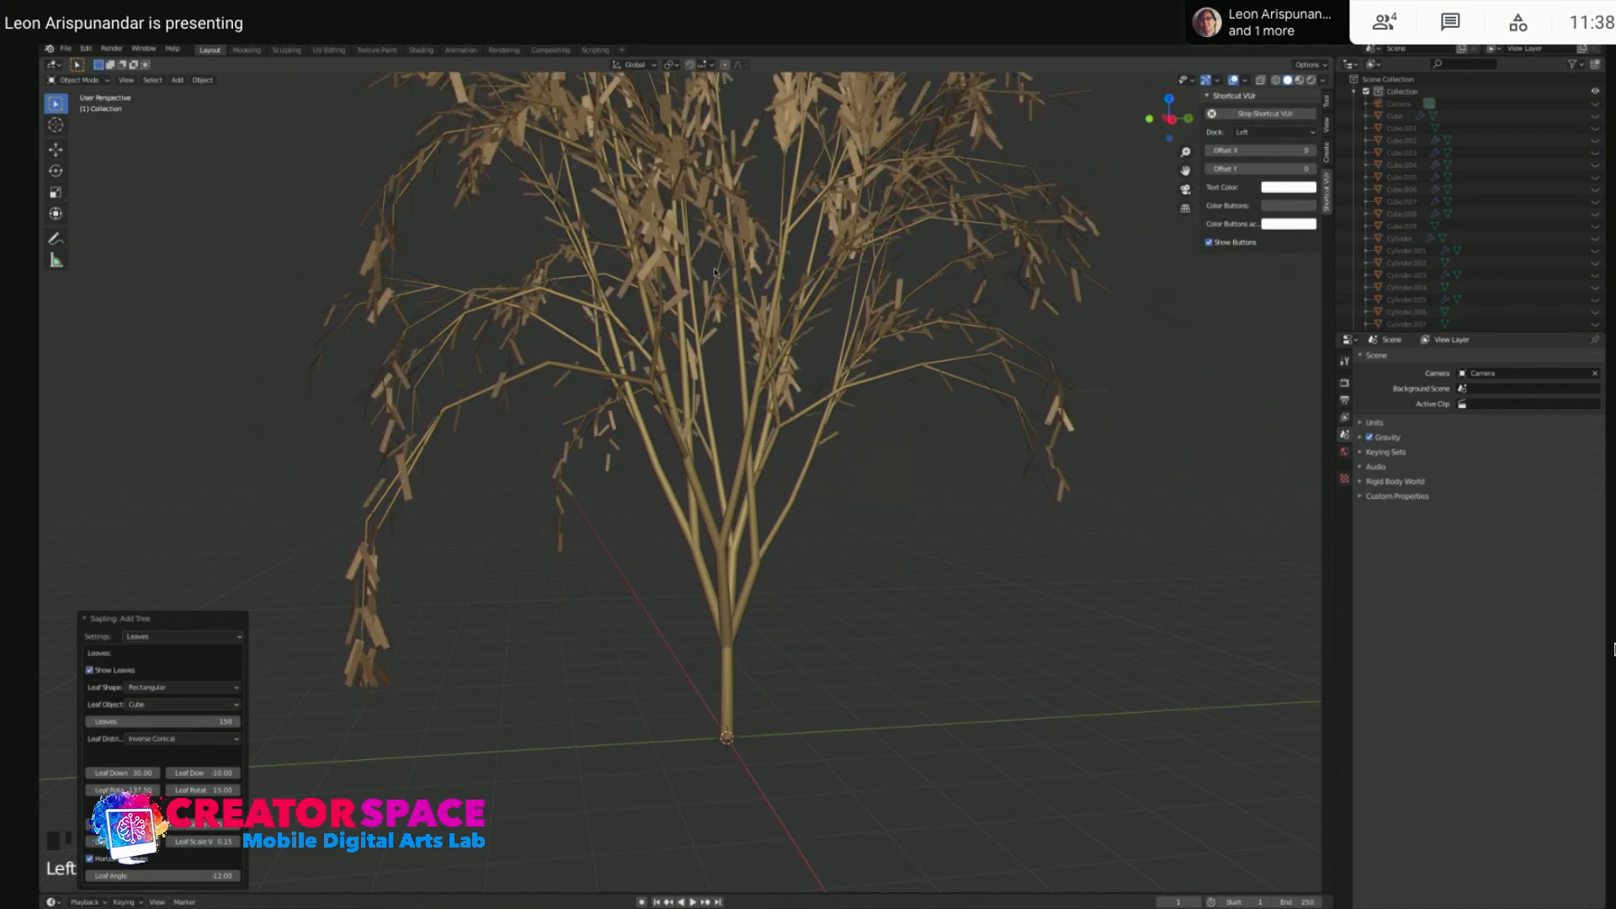
left_click(215, 722)
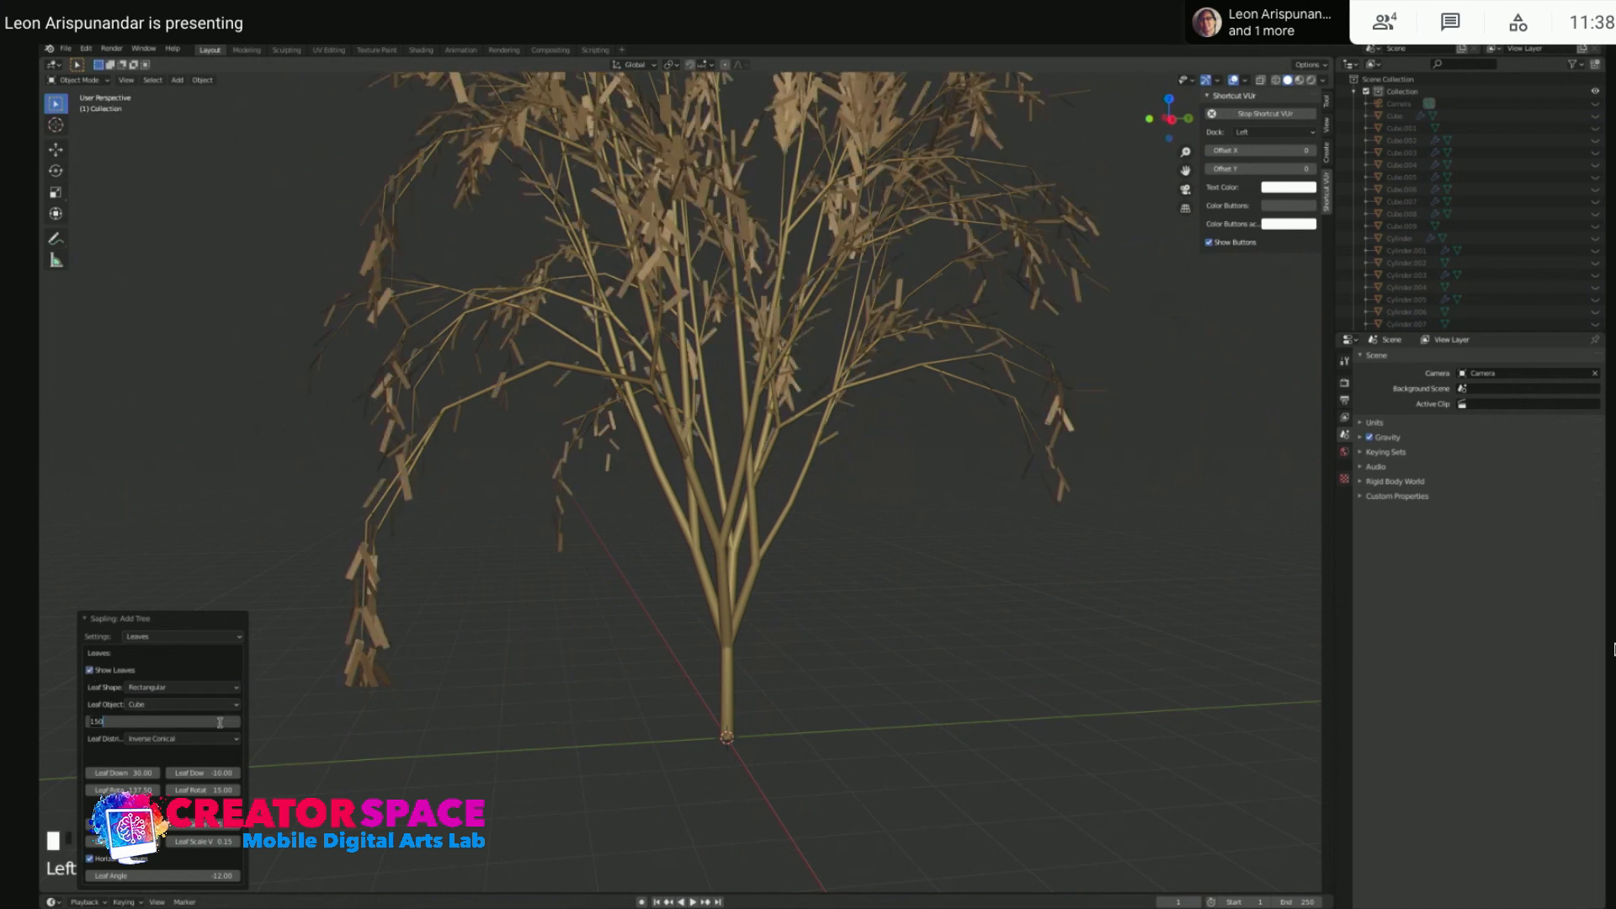
type("200")
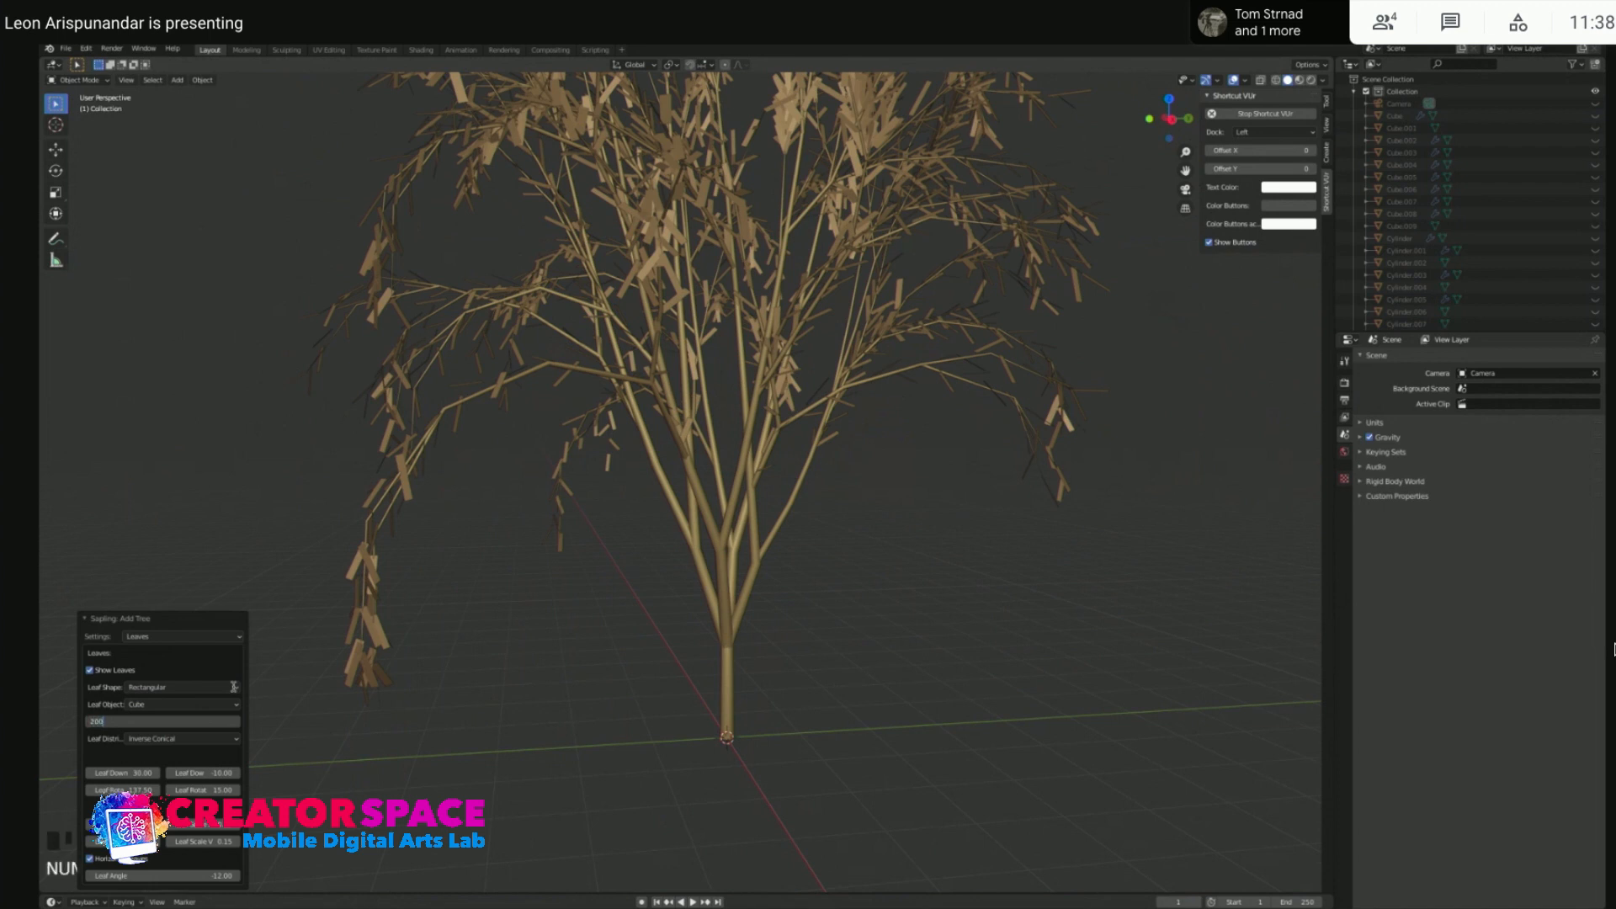
type("0")
key("Return")
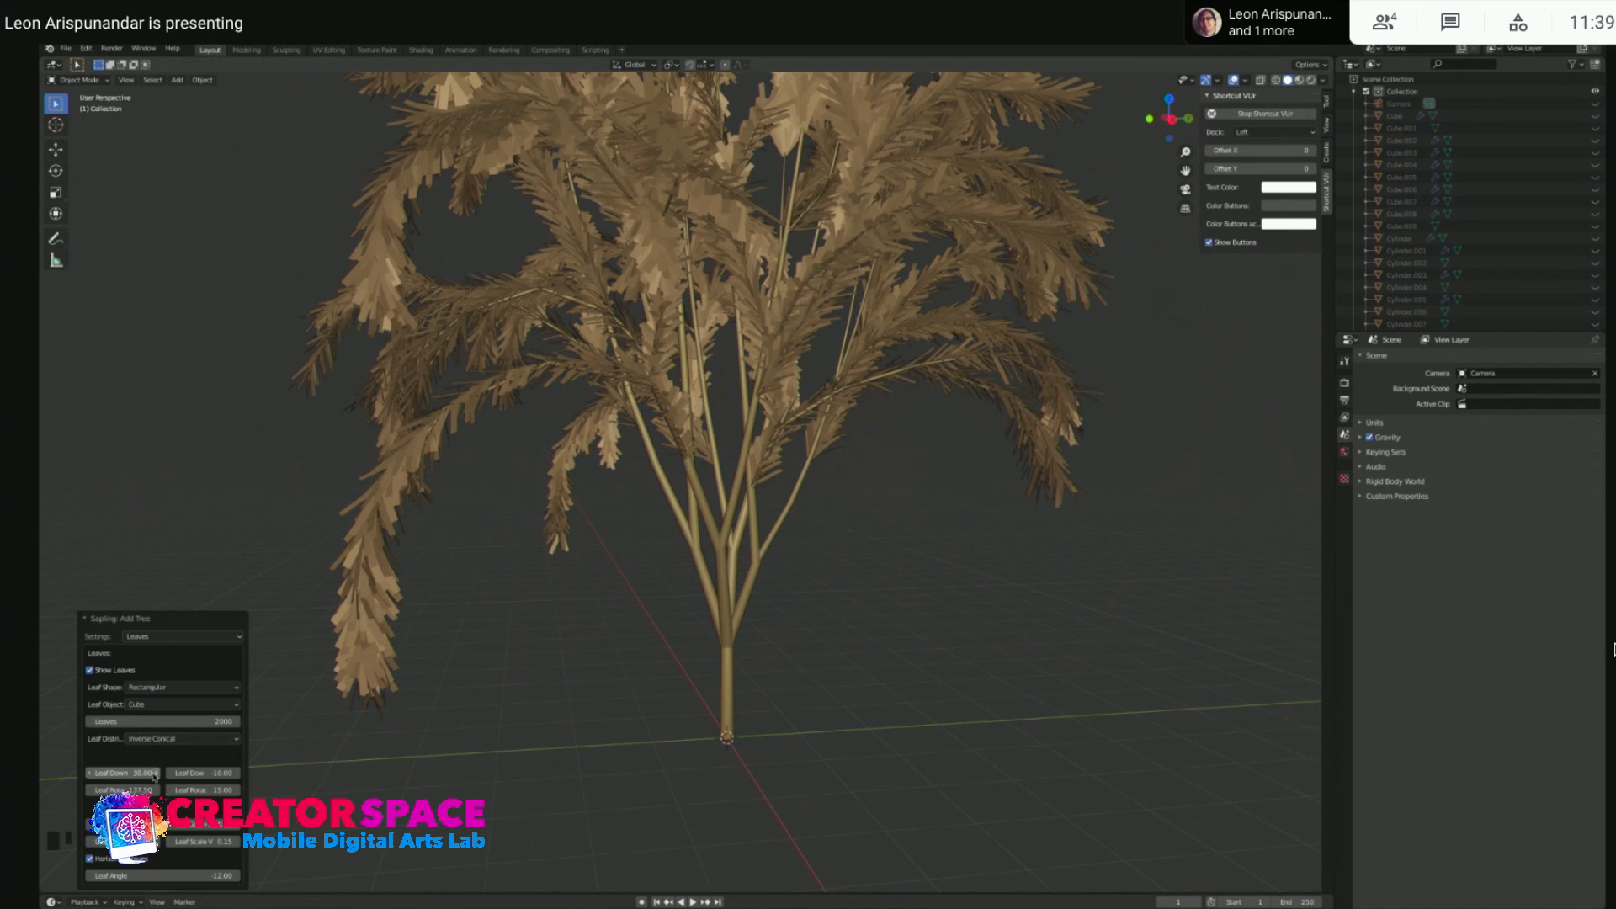
- Set the tree's leaf count to 500
left_click(140, 775)
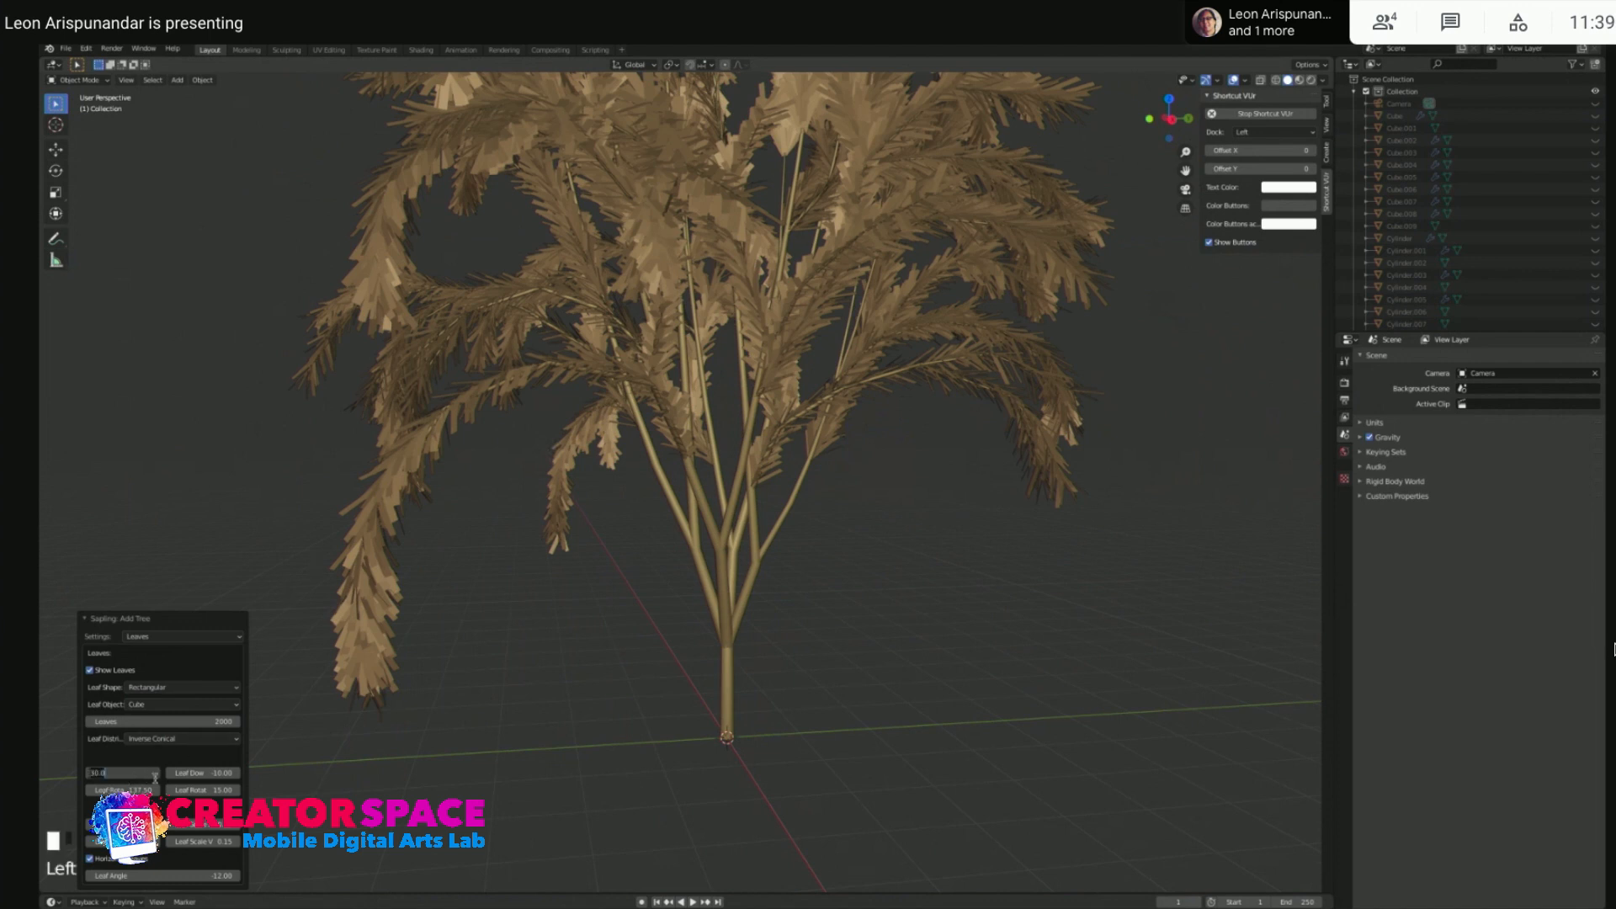
left_click(208, 721)
key("BackSpace")
type("580")
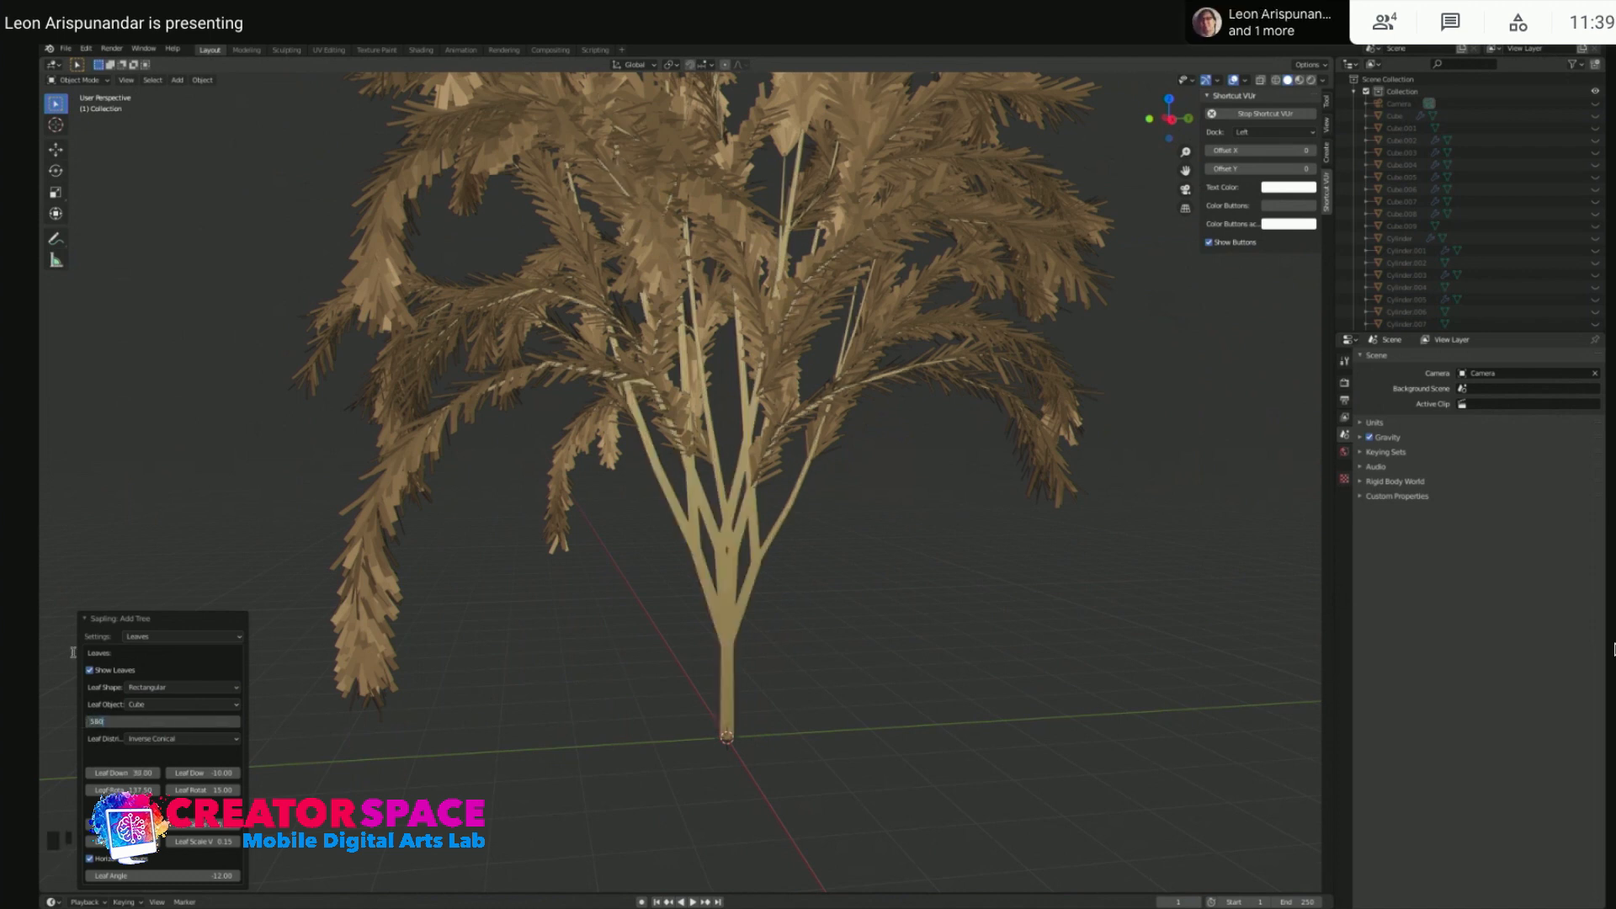
key("BackSpace")
type("0")
key("Return")
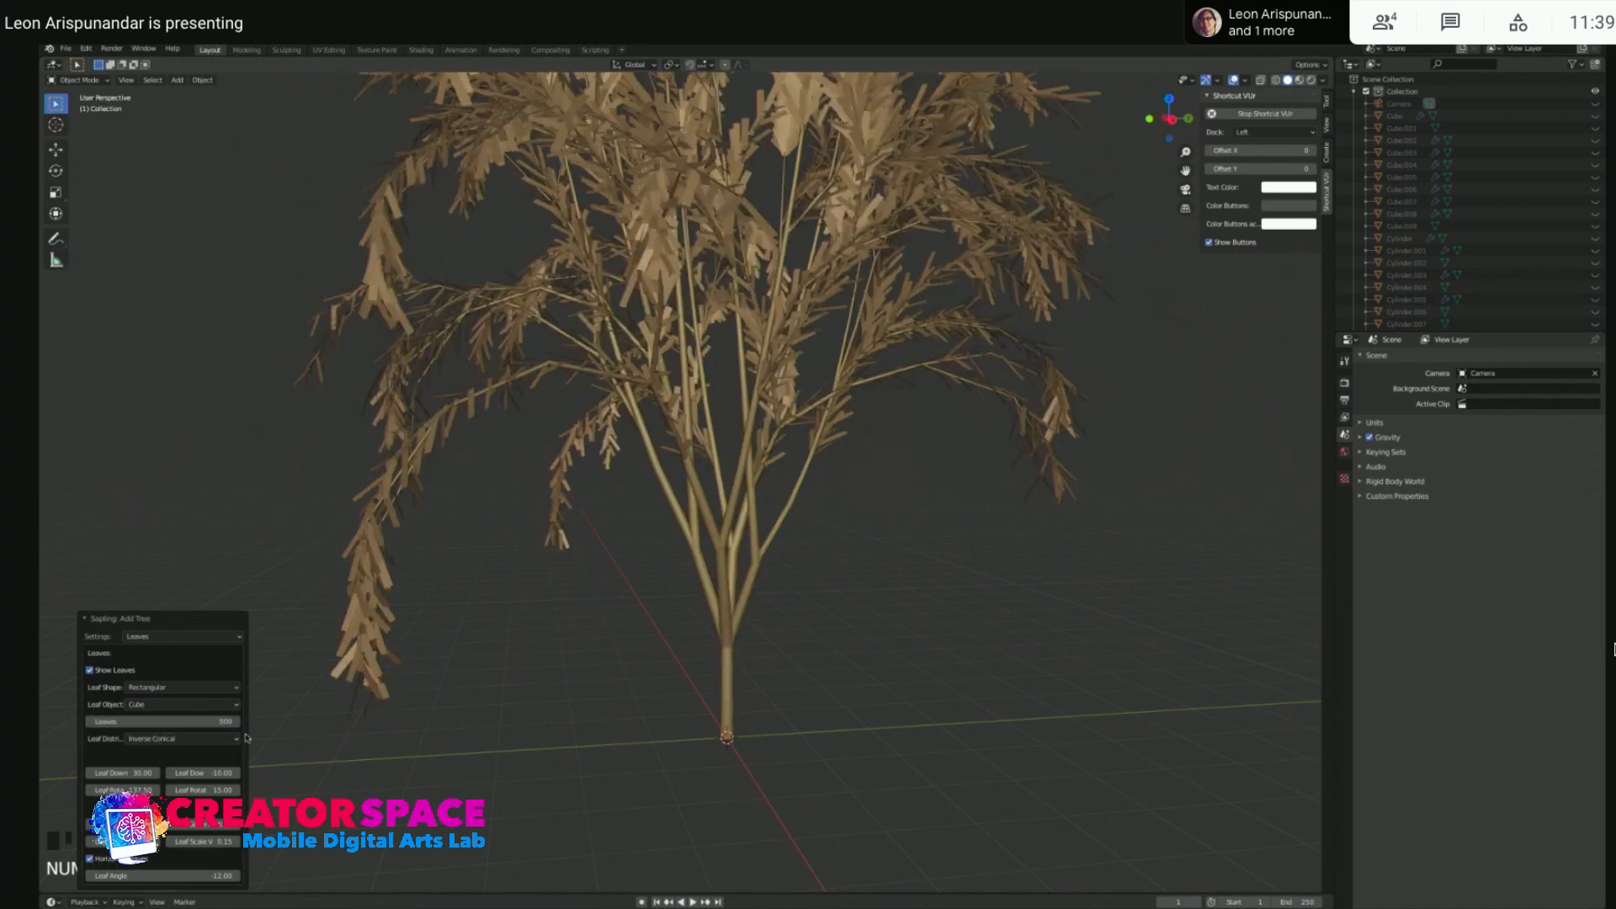
- Increase the leaf rotation angle and check the whole tree
left_click_drag(146, 790, 180, 790)
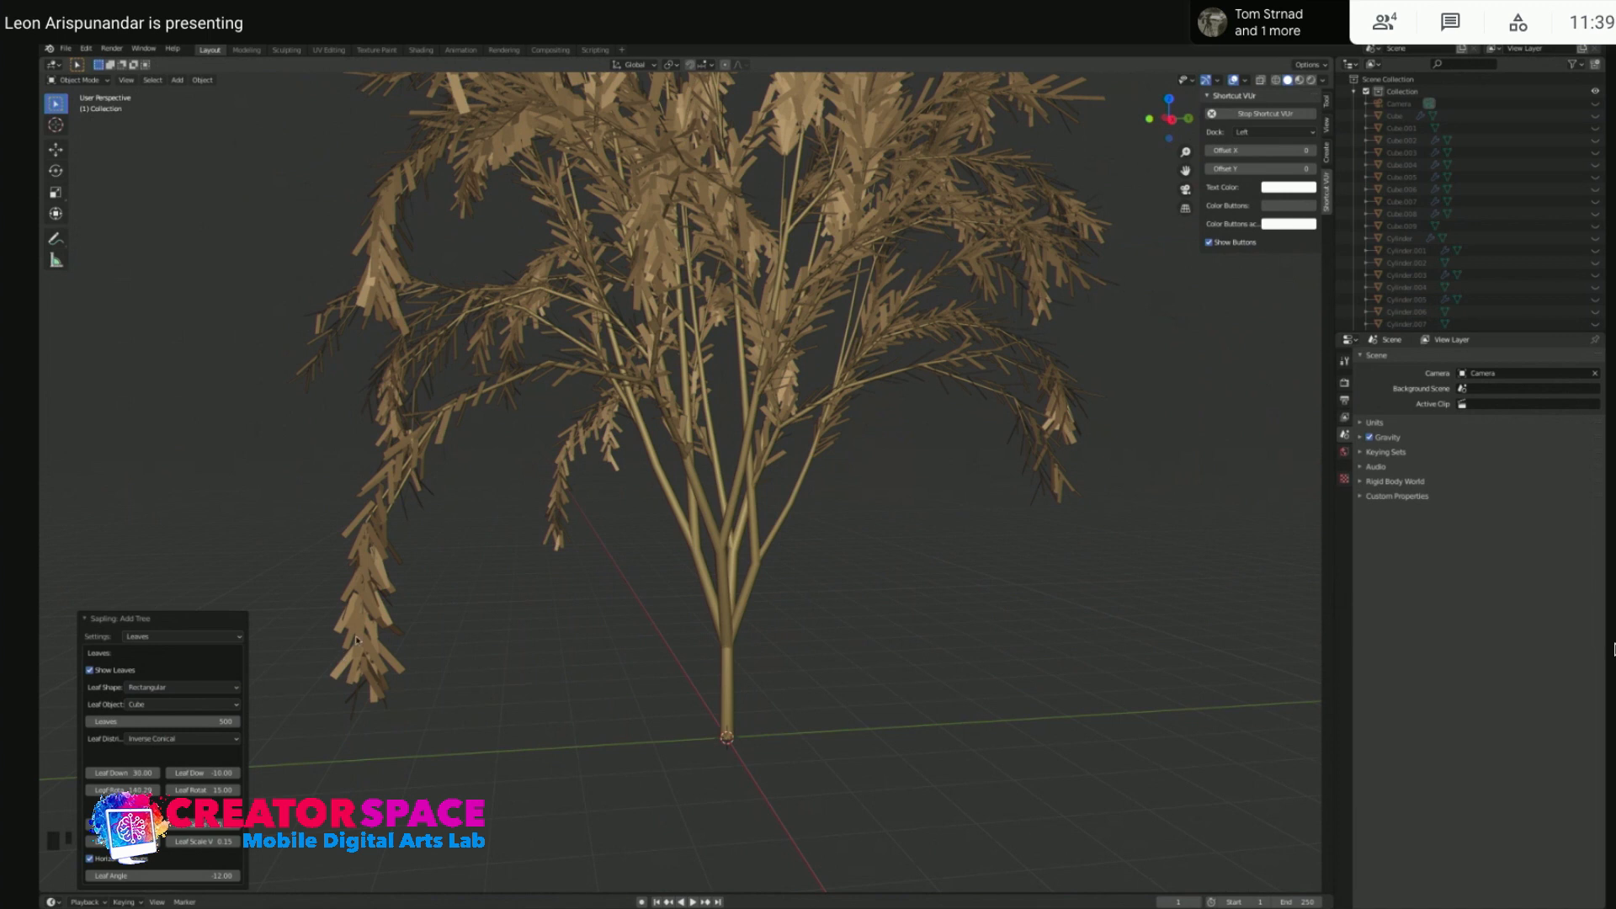
left_click(399, 503)
left_click(399, 503)
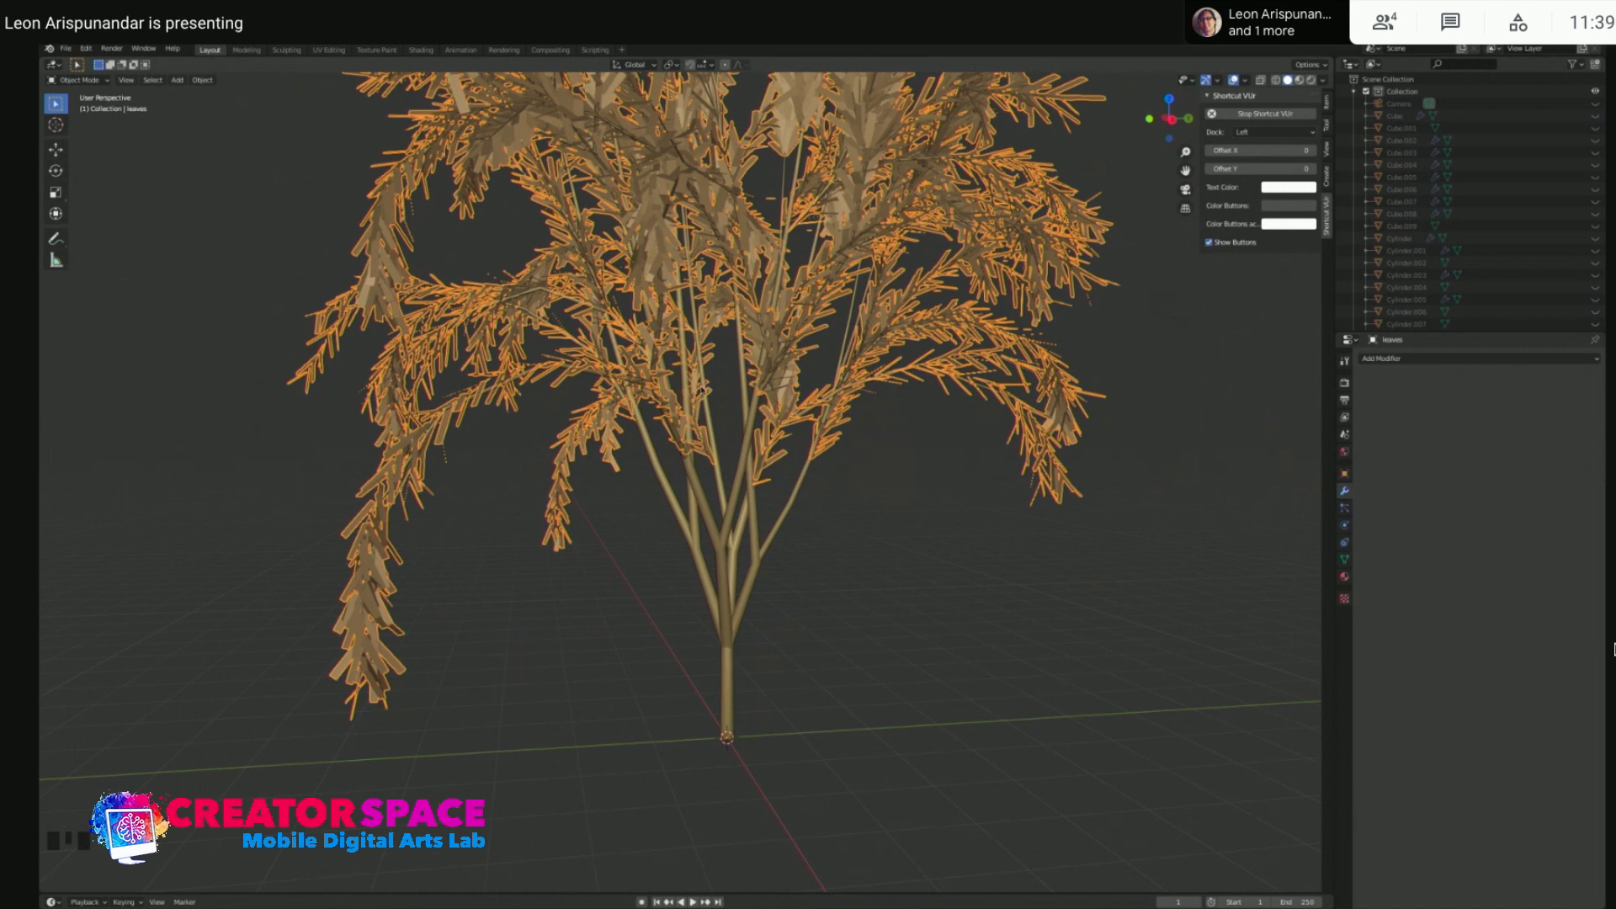
scroll(652, 414, "down", 3)
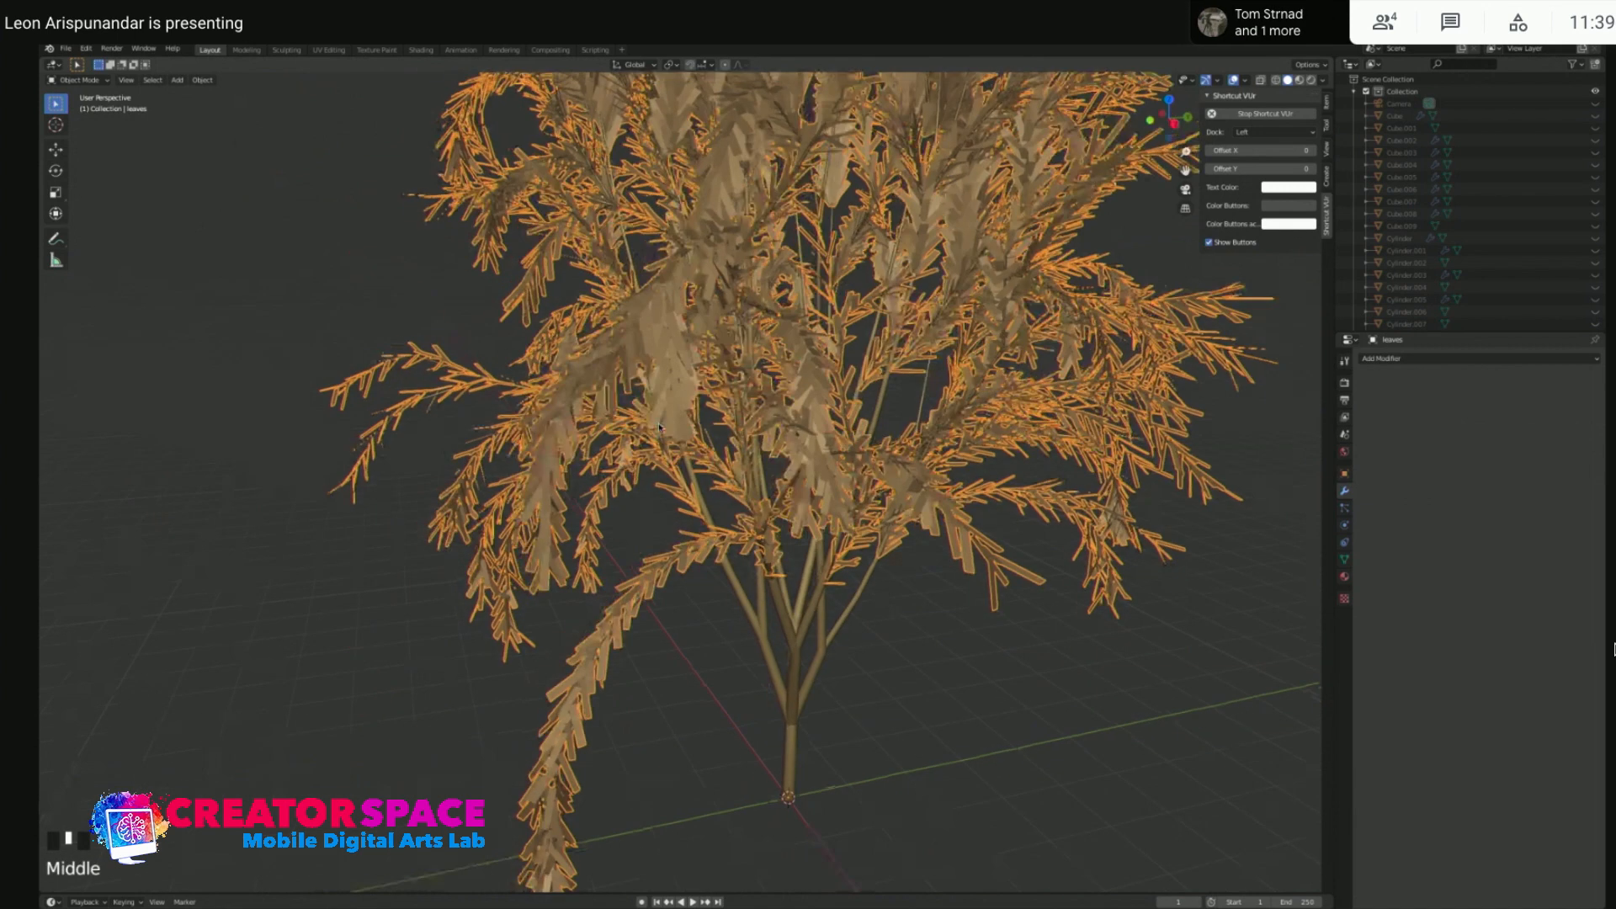
left_click(916, 344)
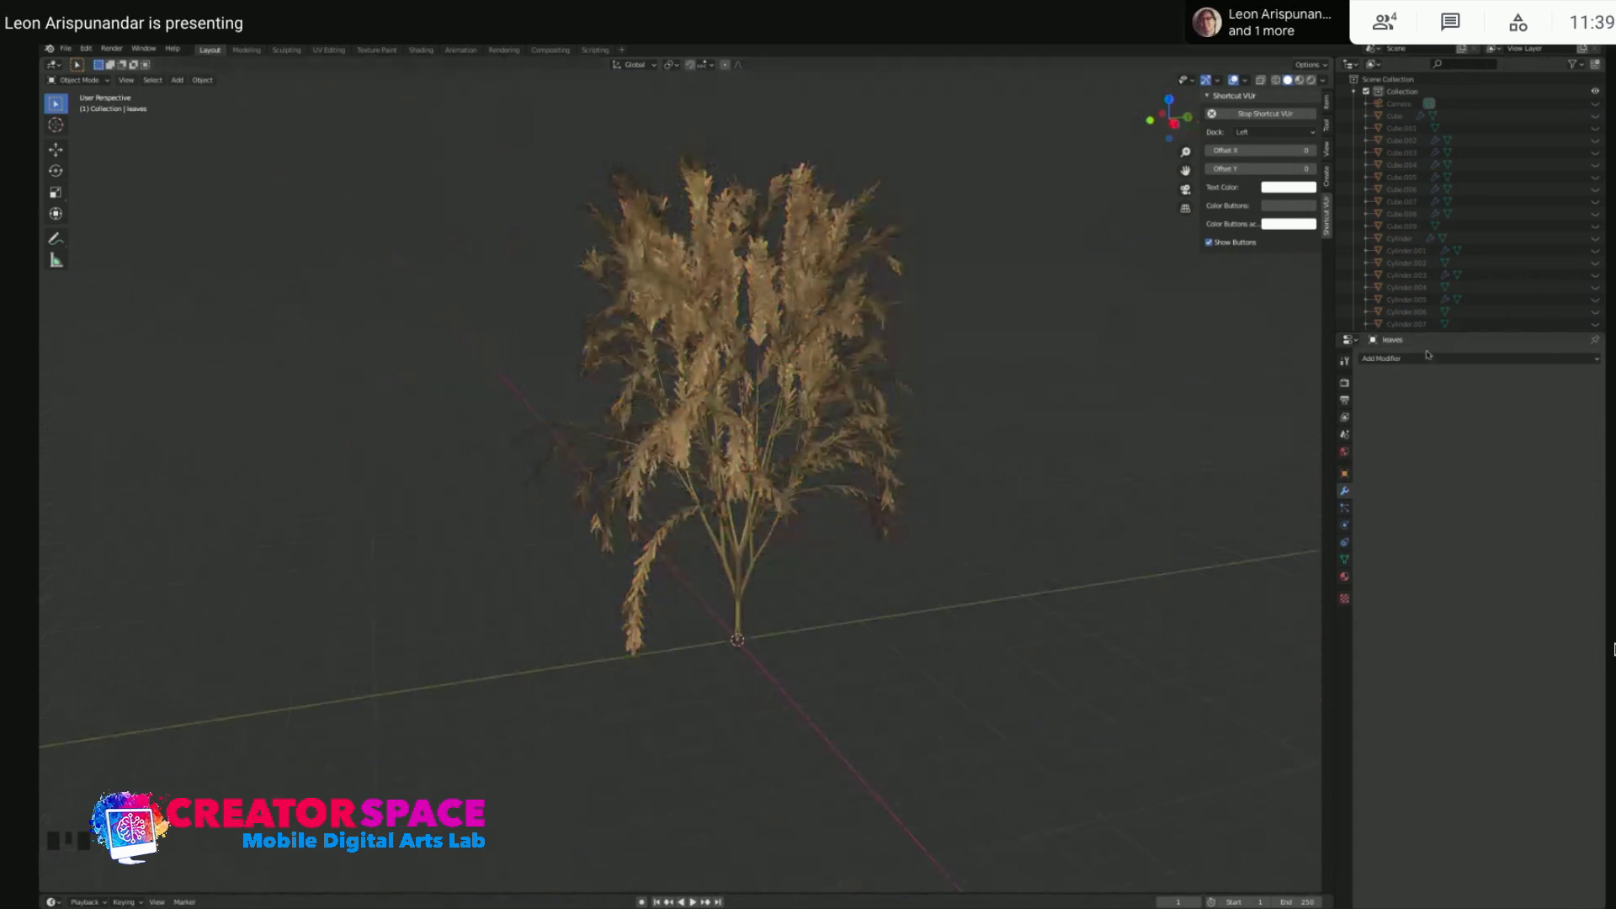
- Preview the tree in rendered shading with the Eevee engine, return to solid shading and inspect the tree from another angle
left_click(1344, 383)
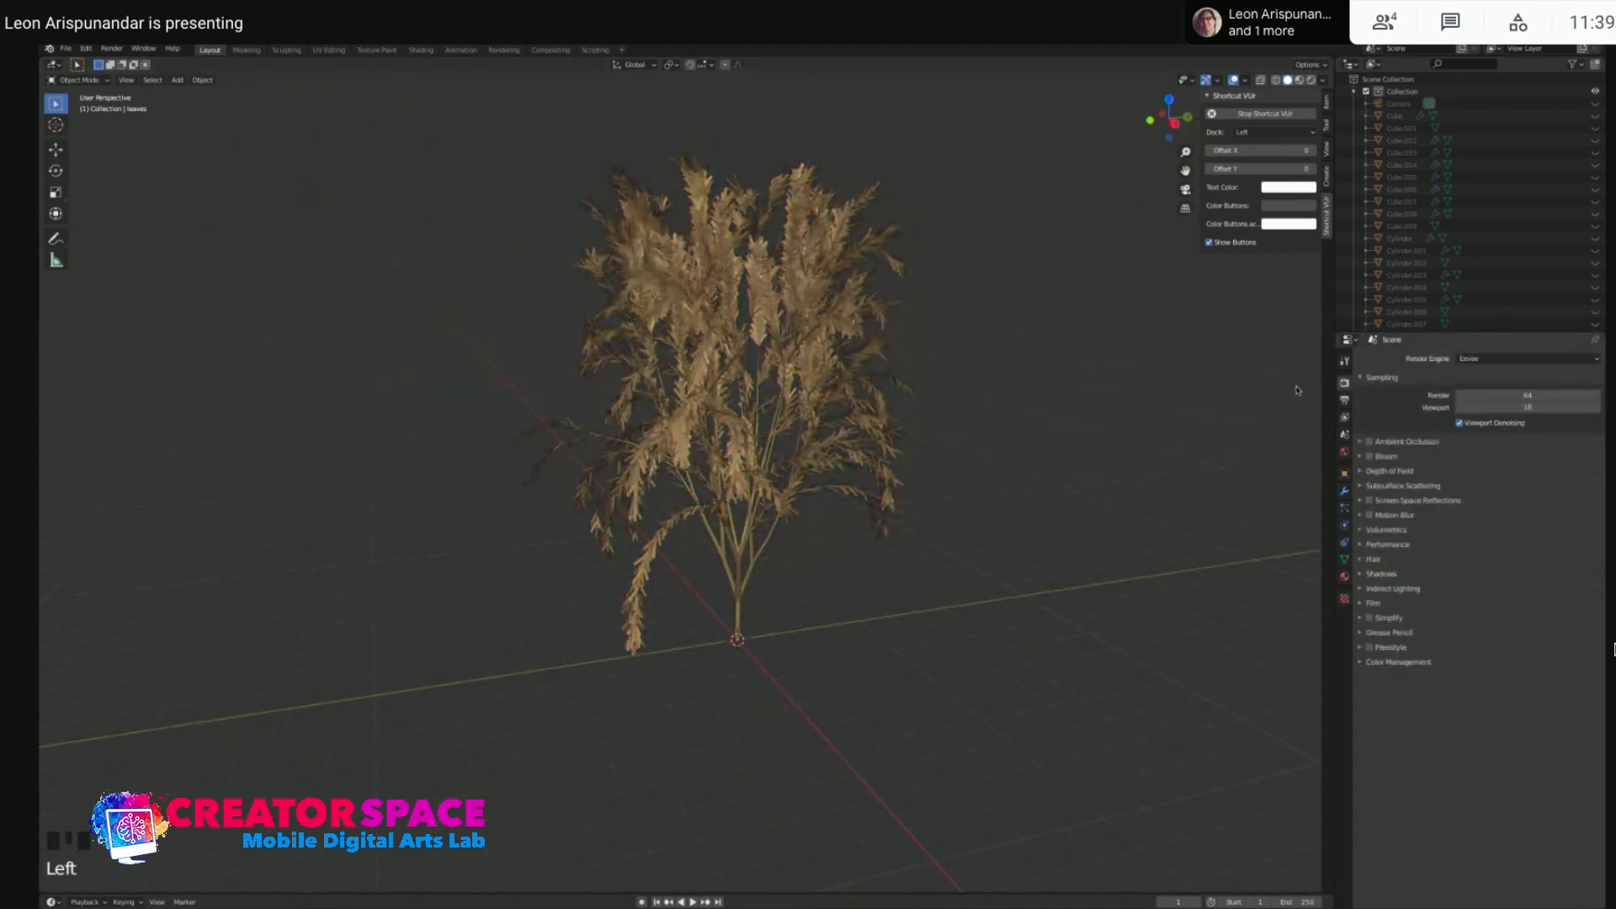
key("z")
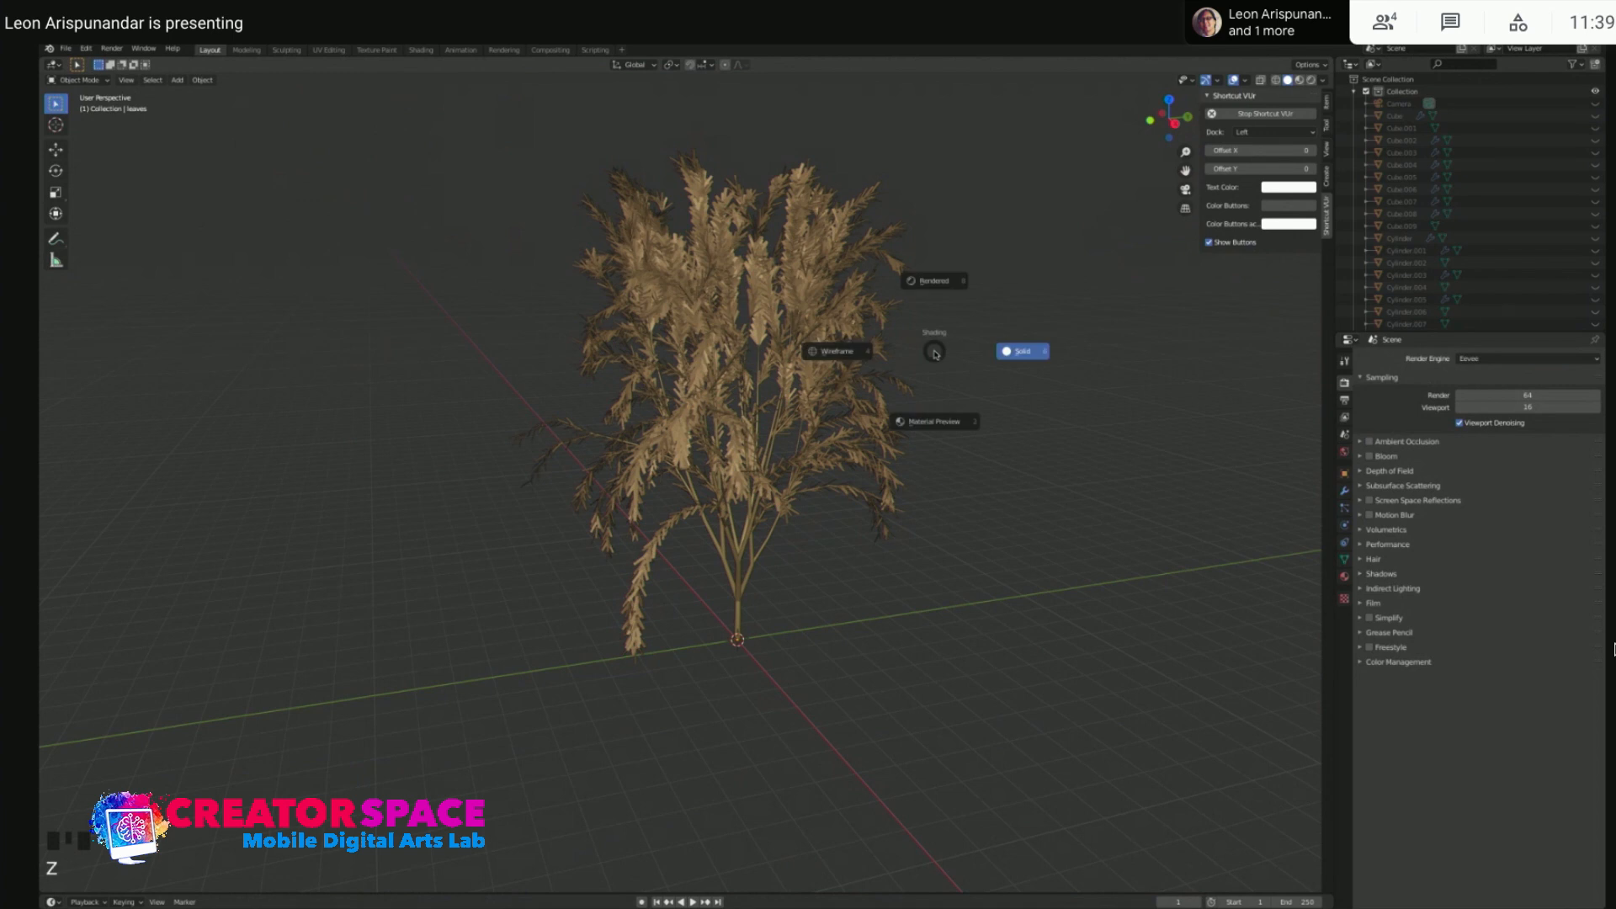
left_click(935, 281)
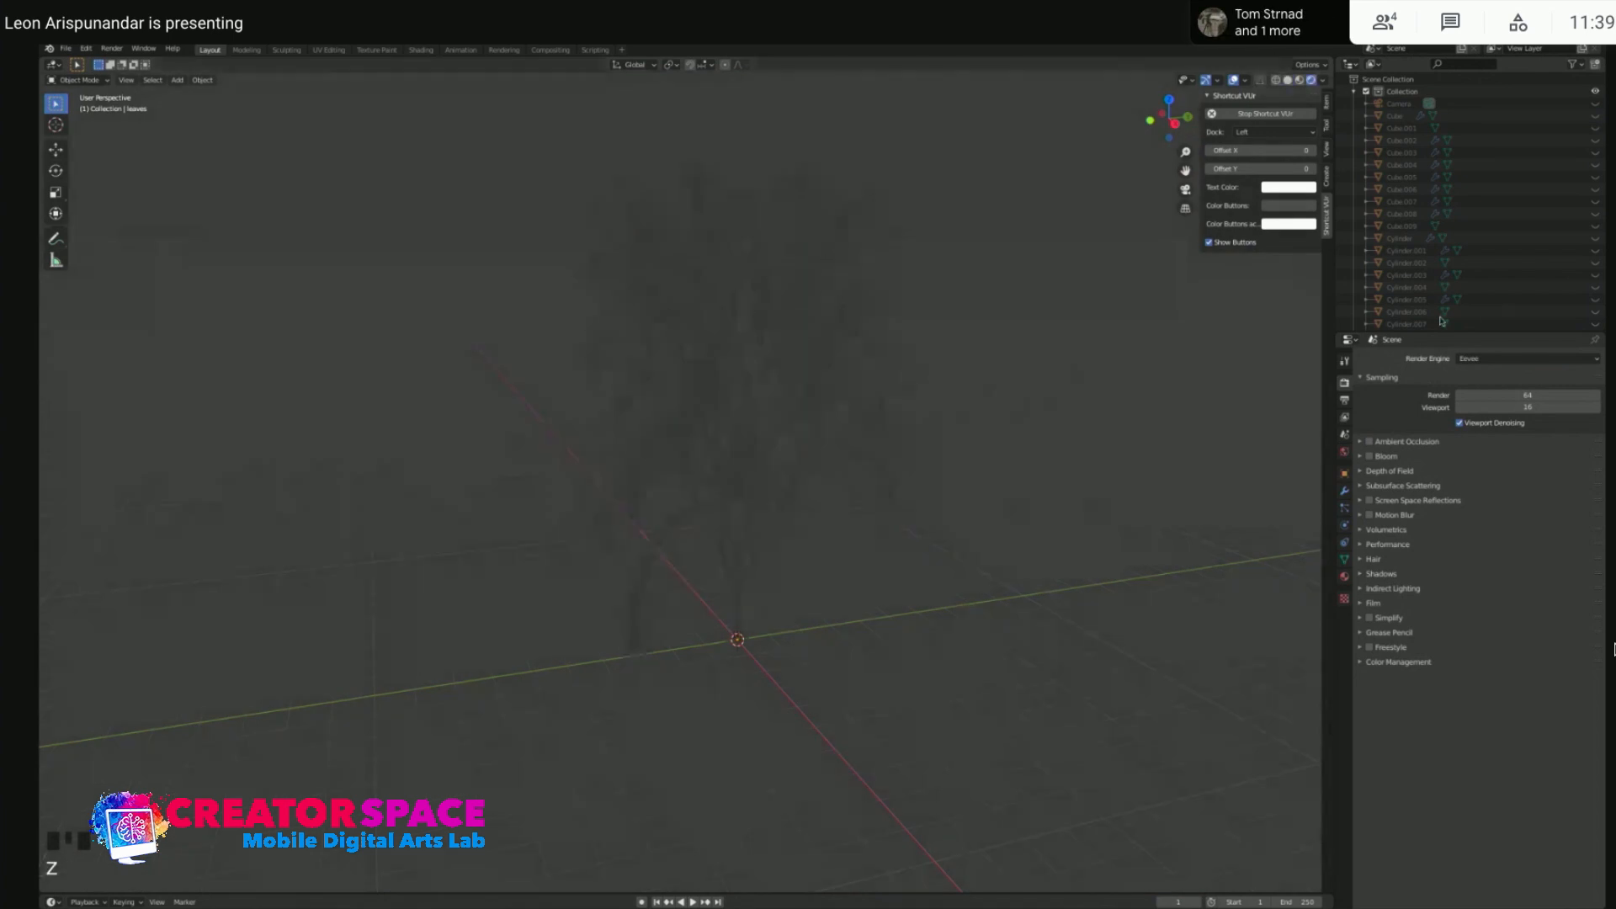
left_click(1490, 358)
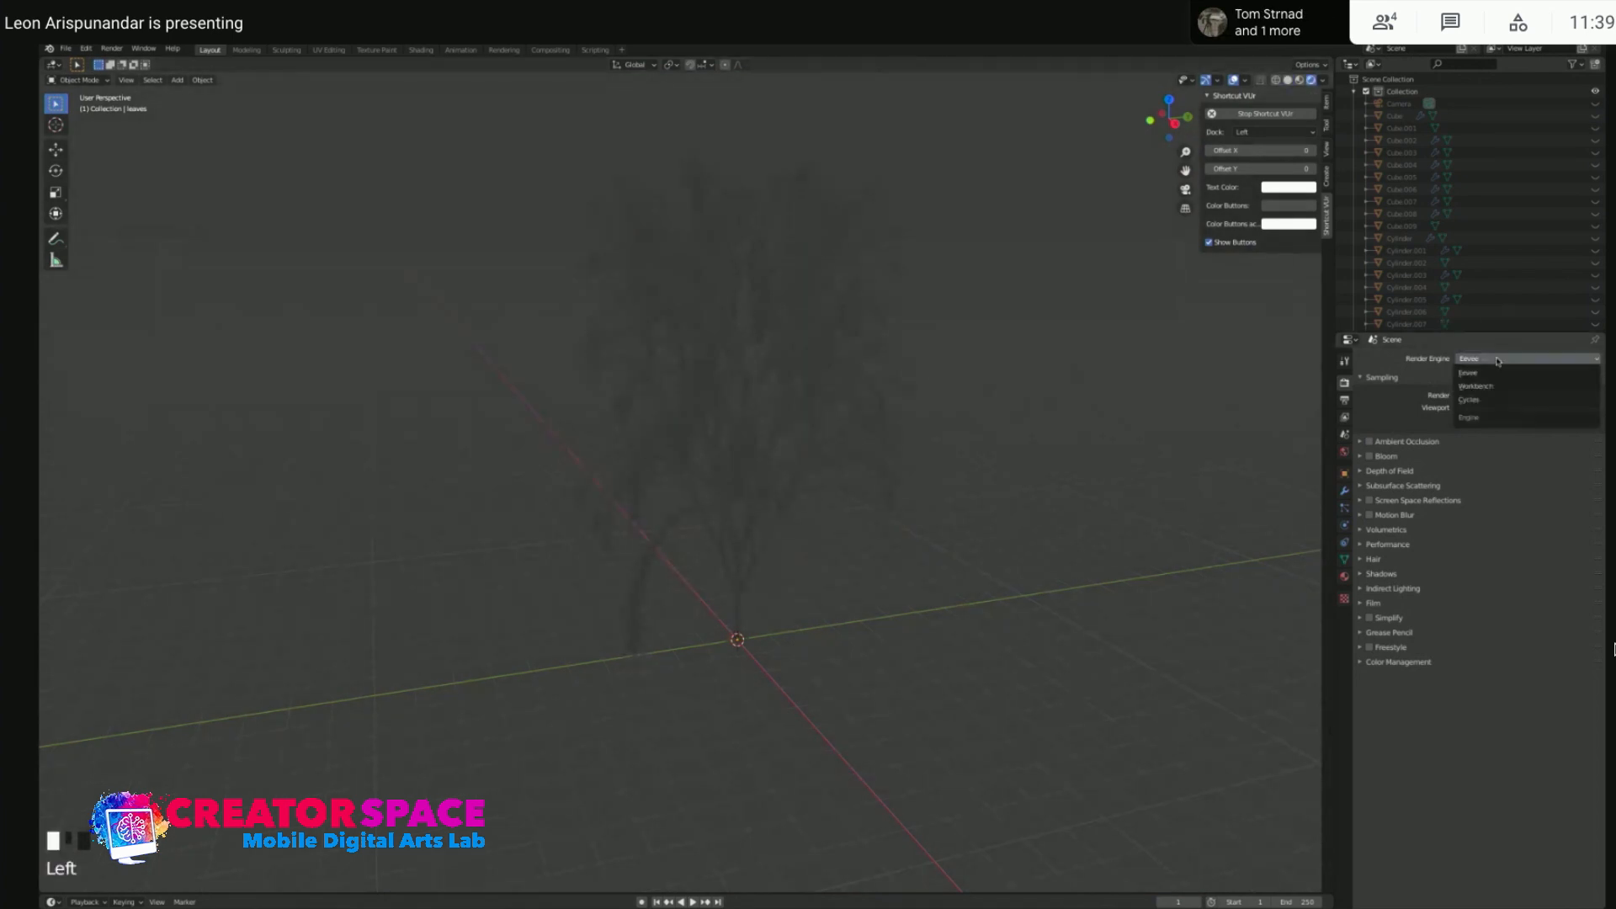
left_click(1477, 374)
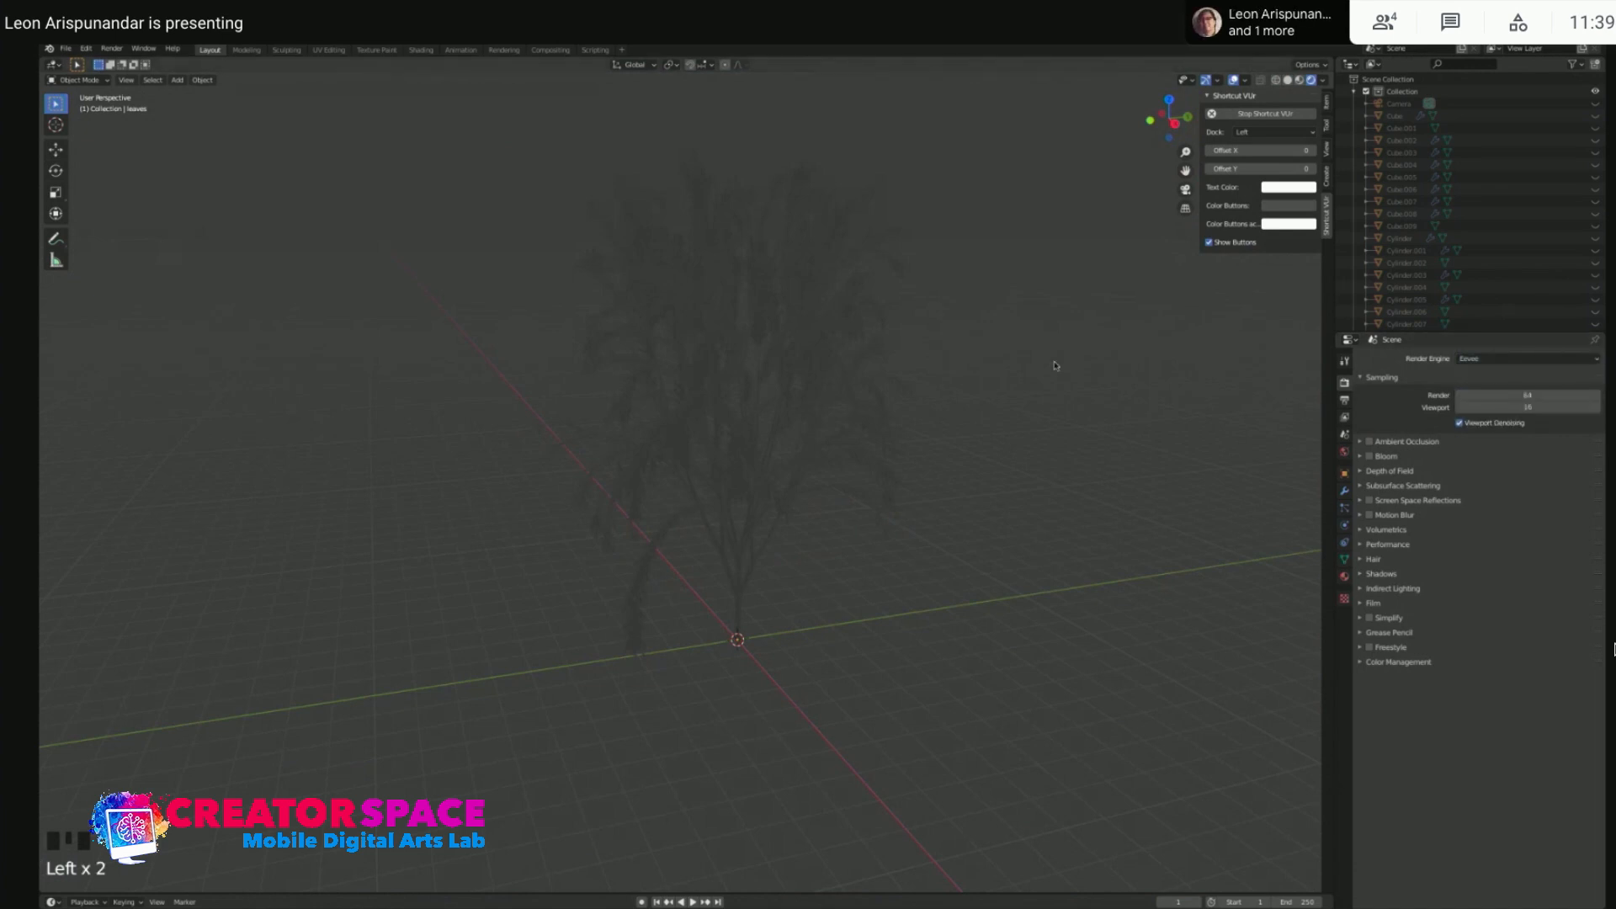
key("z")
left_click(1001, 388)
mouse_move(976, 383)
middle_mouse_down()
mouse_move(956, 462)
mouse_move(783, 462)
mouse_move(956, 443)
mouse_move(880, 468)
middle_mouse_up()
middle_click_drag(967, 397, 929, 444)
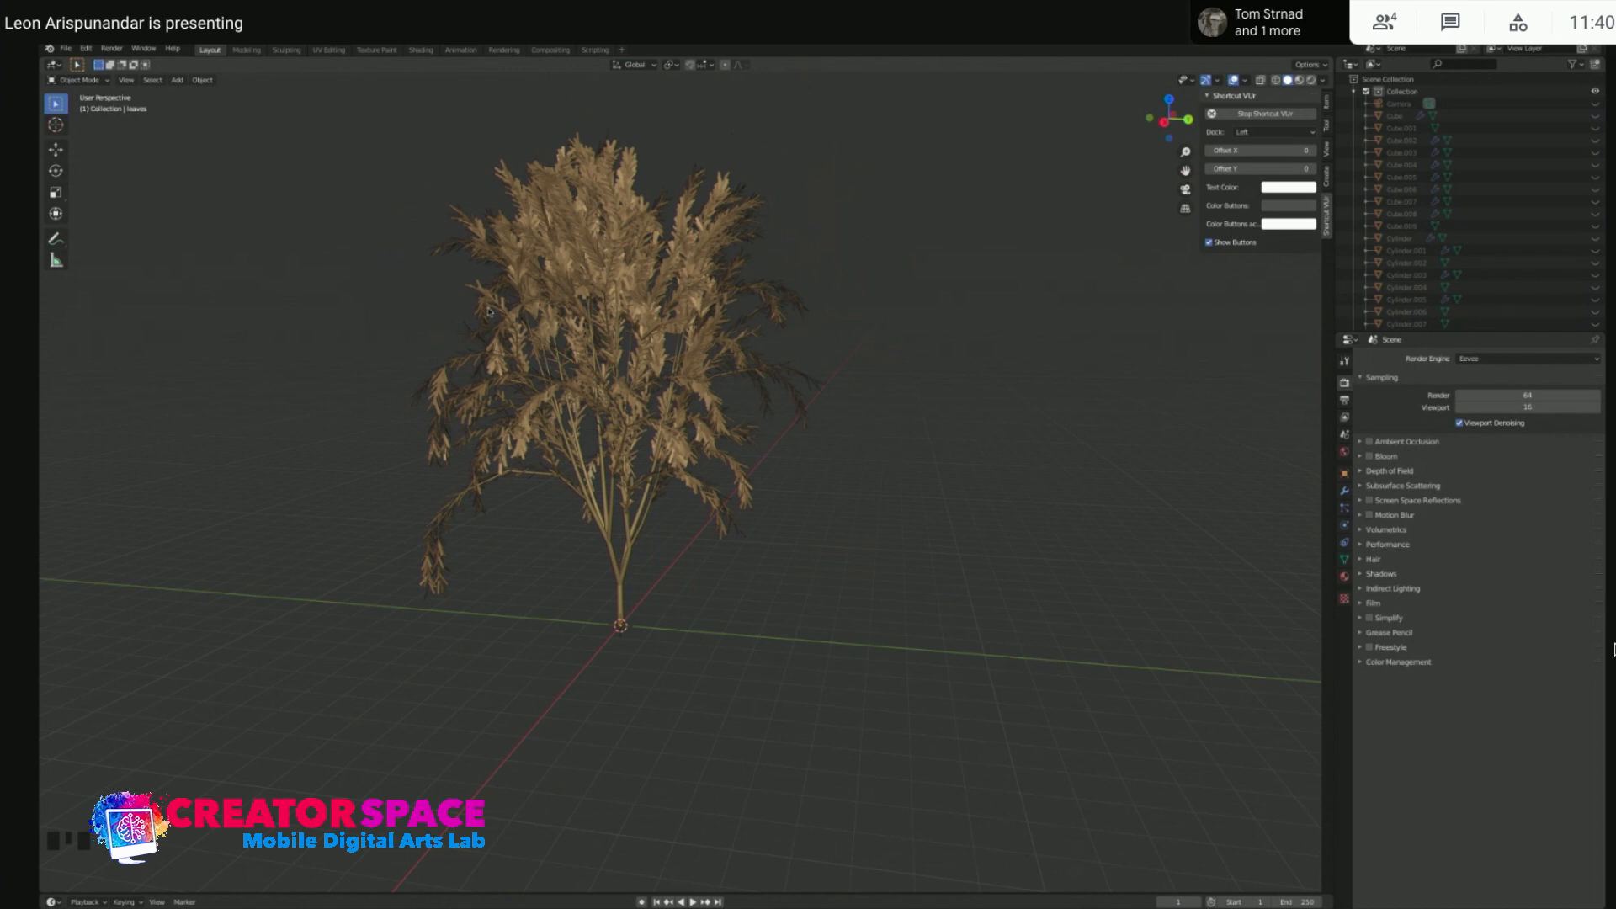
- Delete the tree together with its leaves
left_click(602, 221)
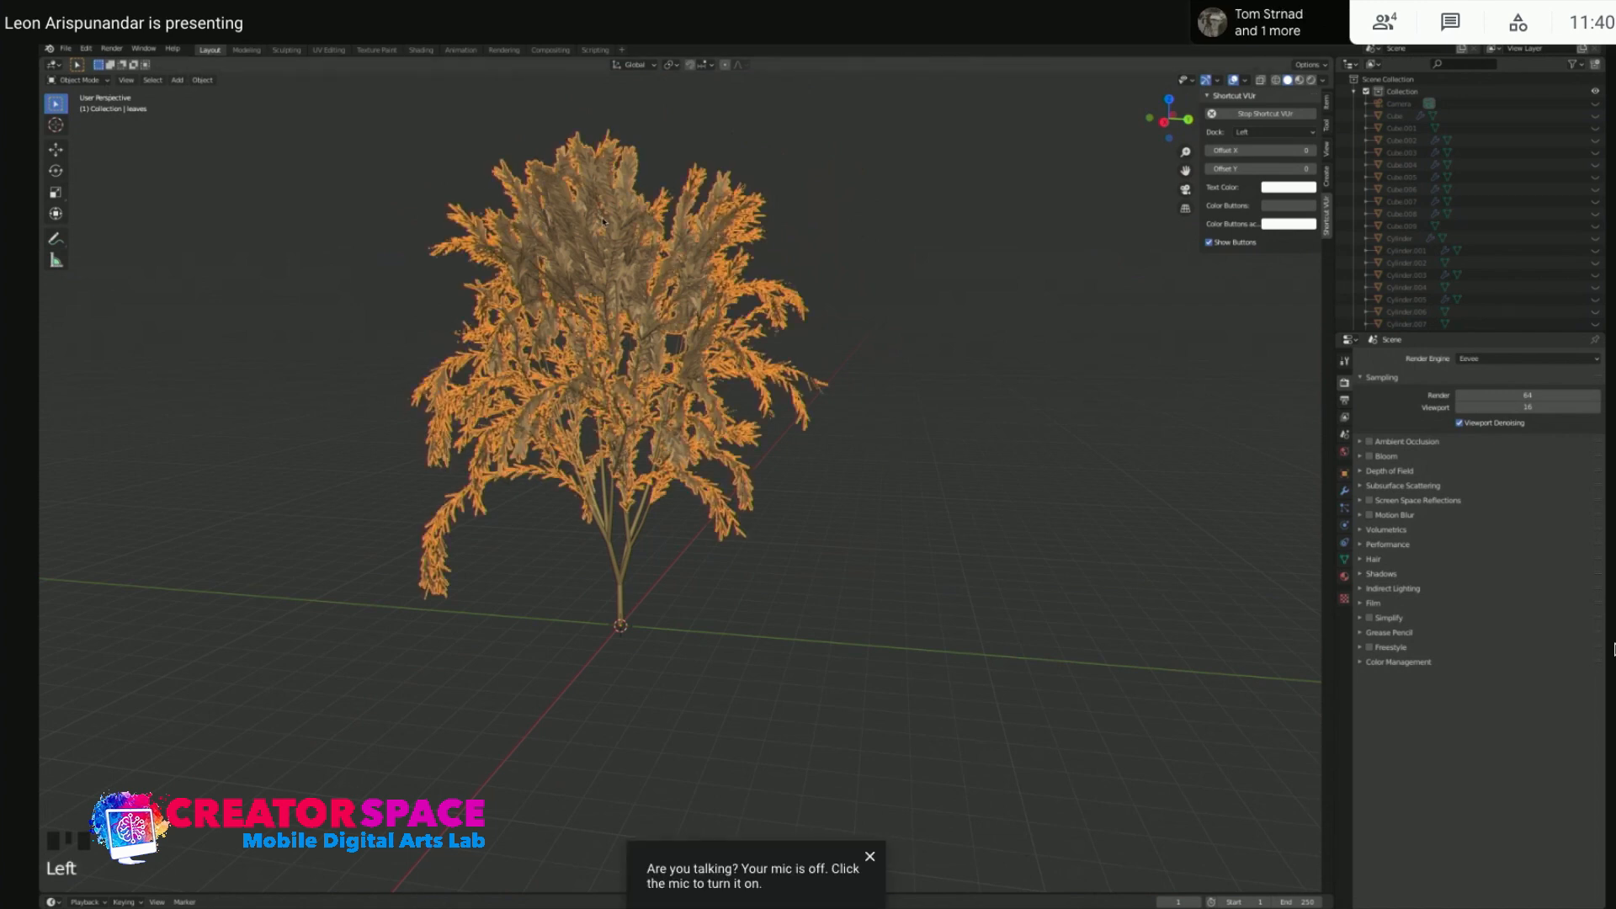
left_click(532, 193)
left_click(624, 412)
key("Delete")
left_click_drag(335, 182, 974, 664)
key("x")
left_click(888, 415)
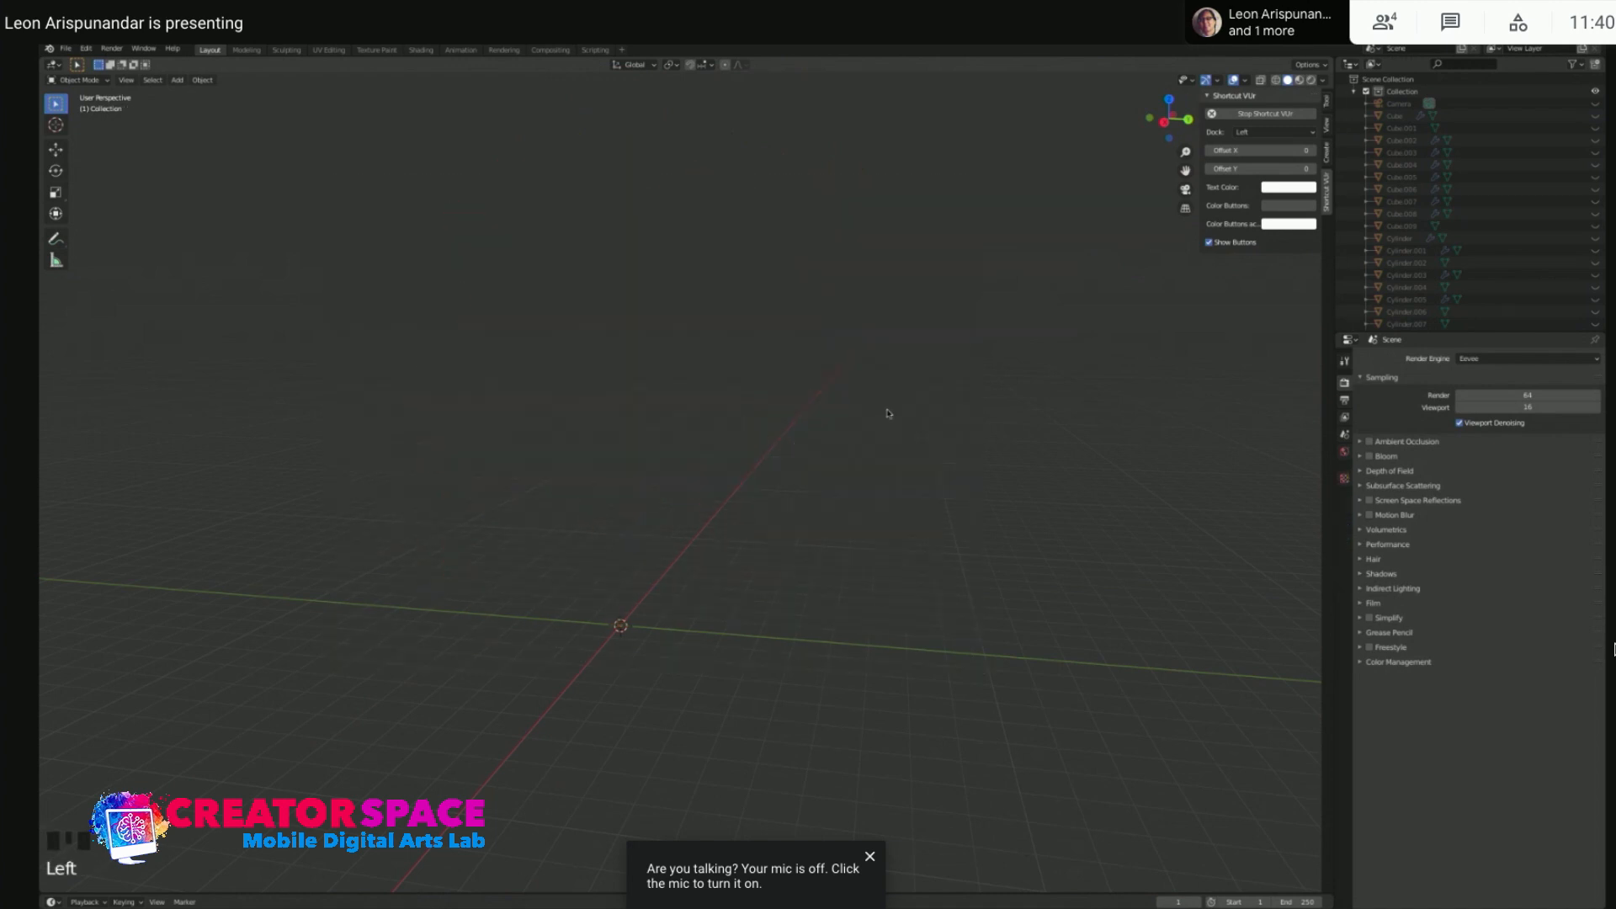
key("KP_3")
left_click(804, 472)
middle_click_drag(728, 381, 735, 433)
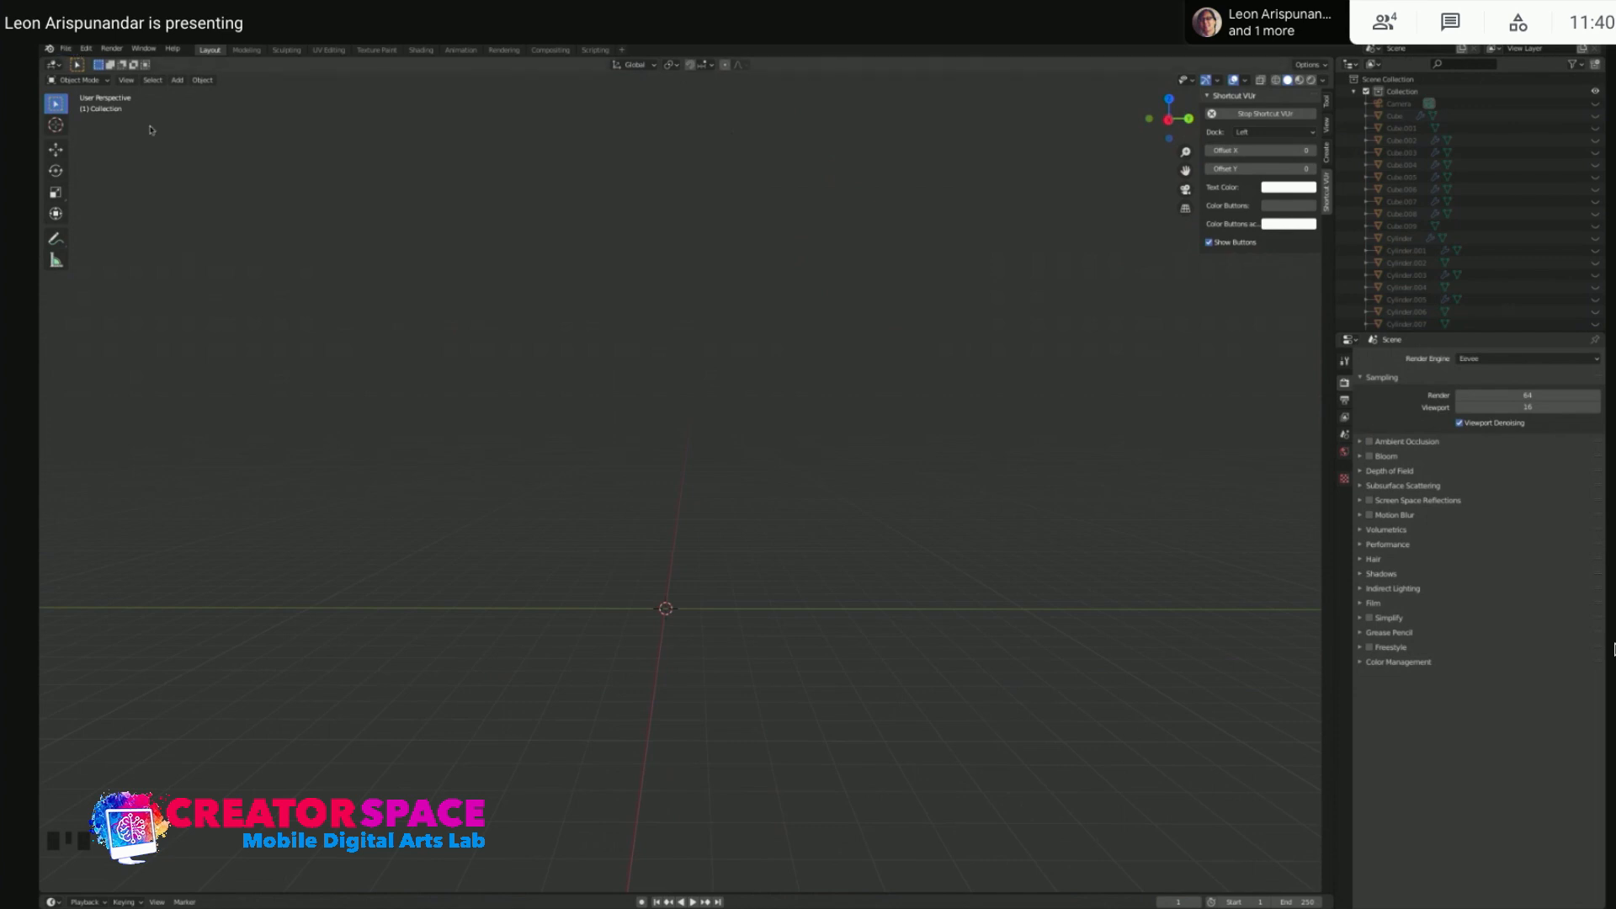
left_click(325, 262)
left_click(340, 252)
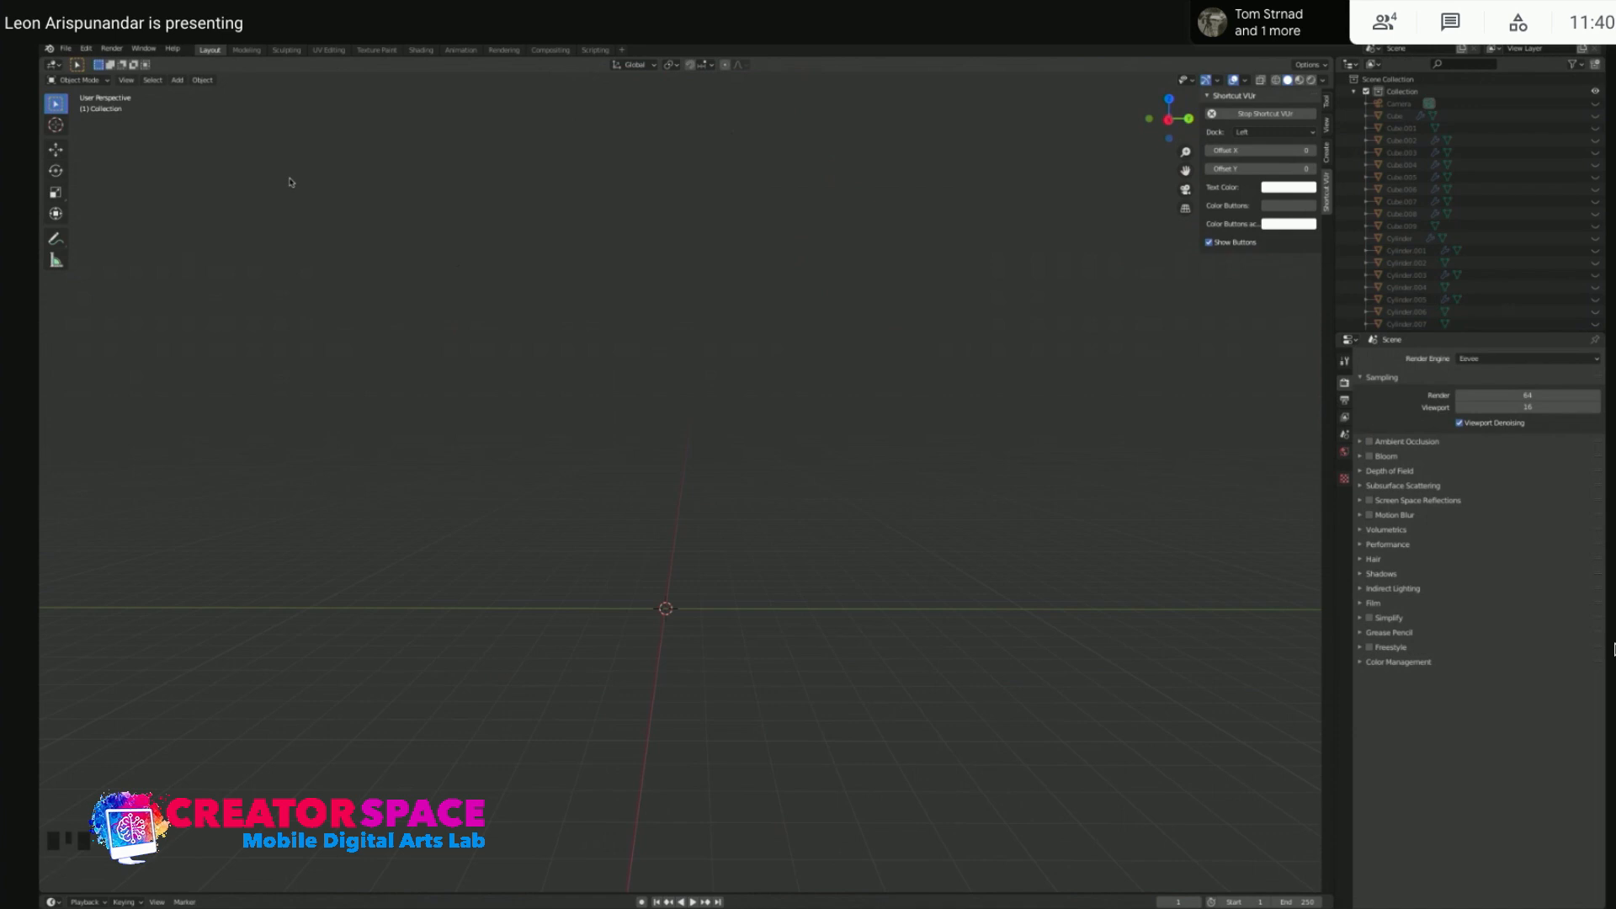
left_click(202, 151)
- Open the preferences
left_click(65, 49)
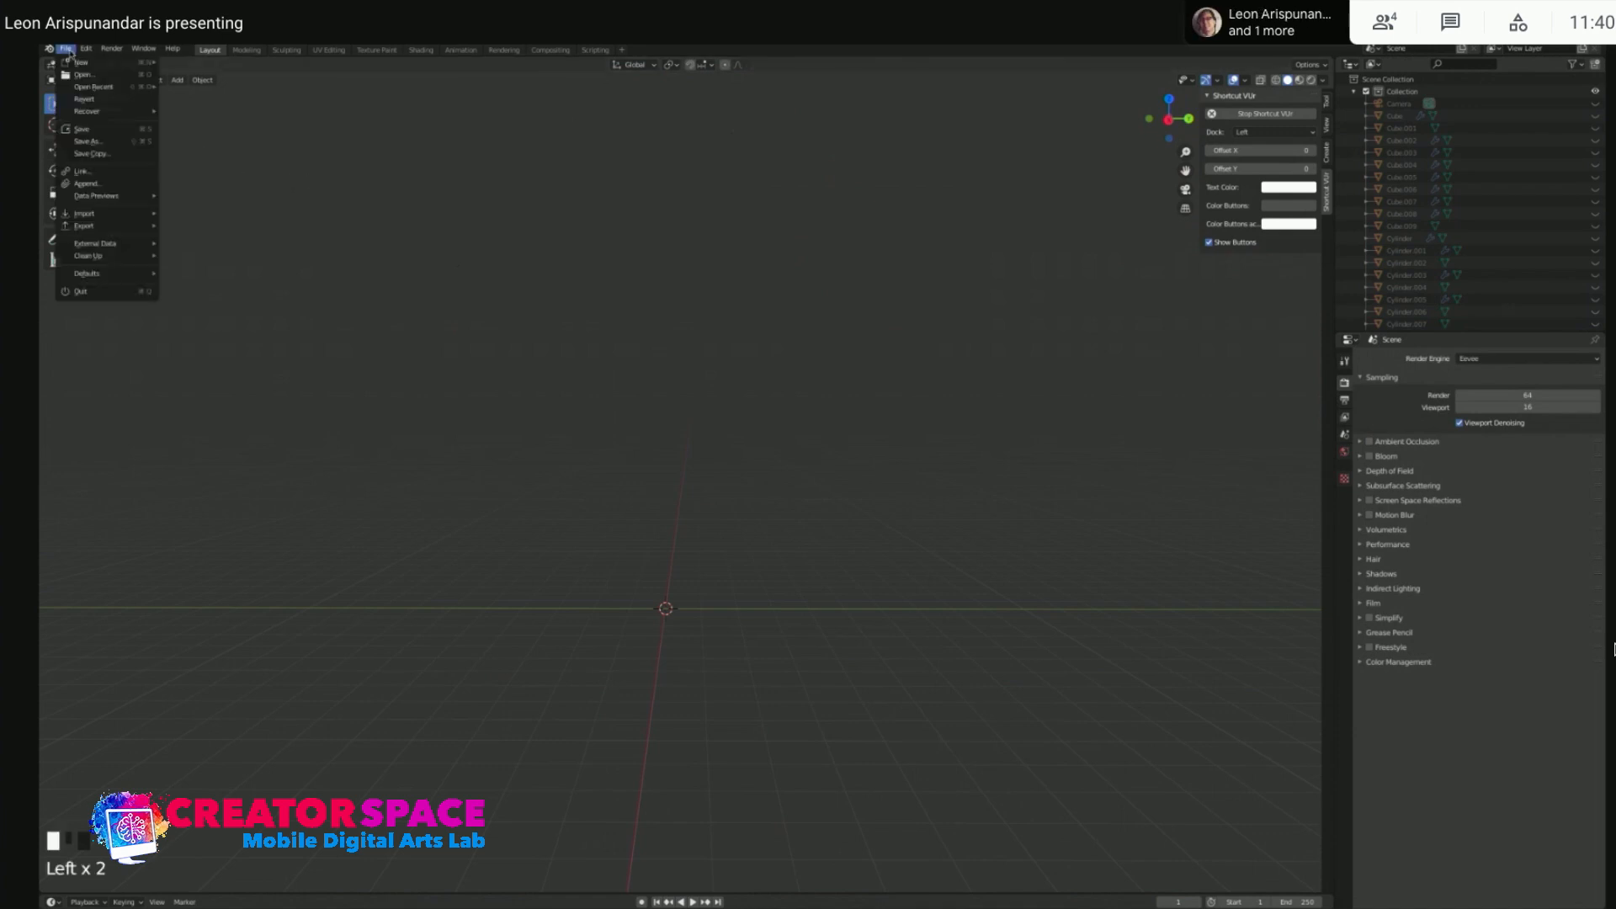
mouse_move(82, 54)
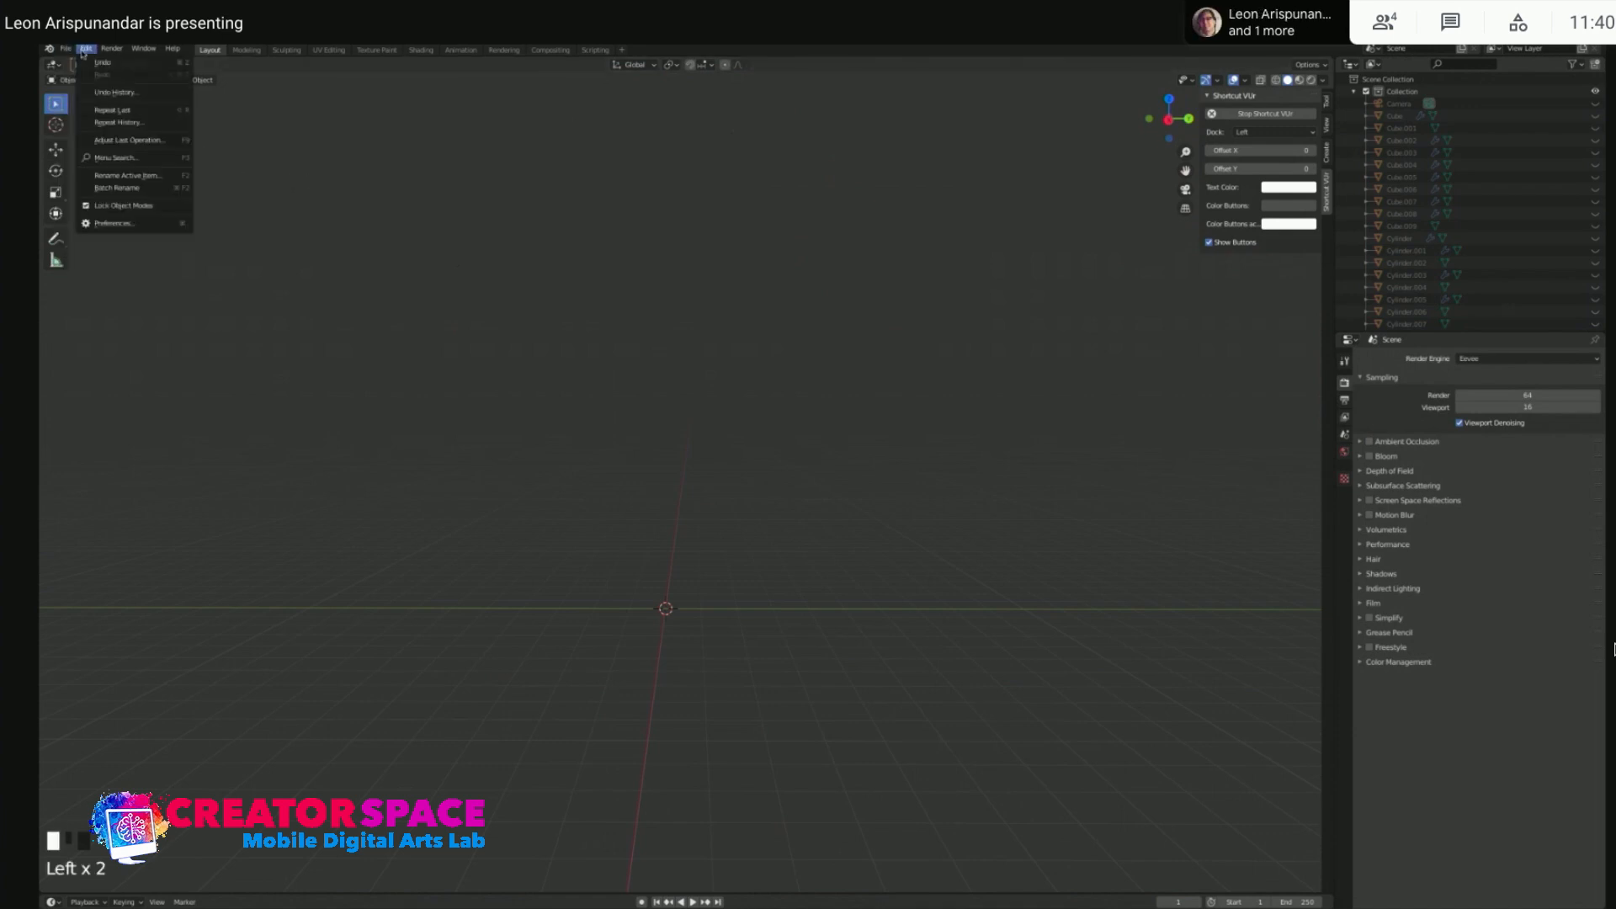
left_click(131, 224)
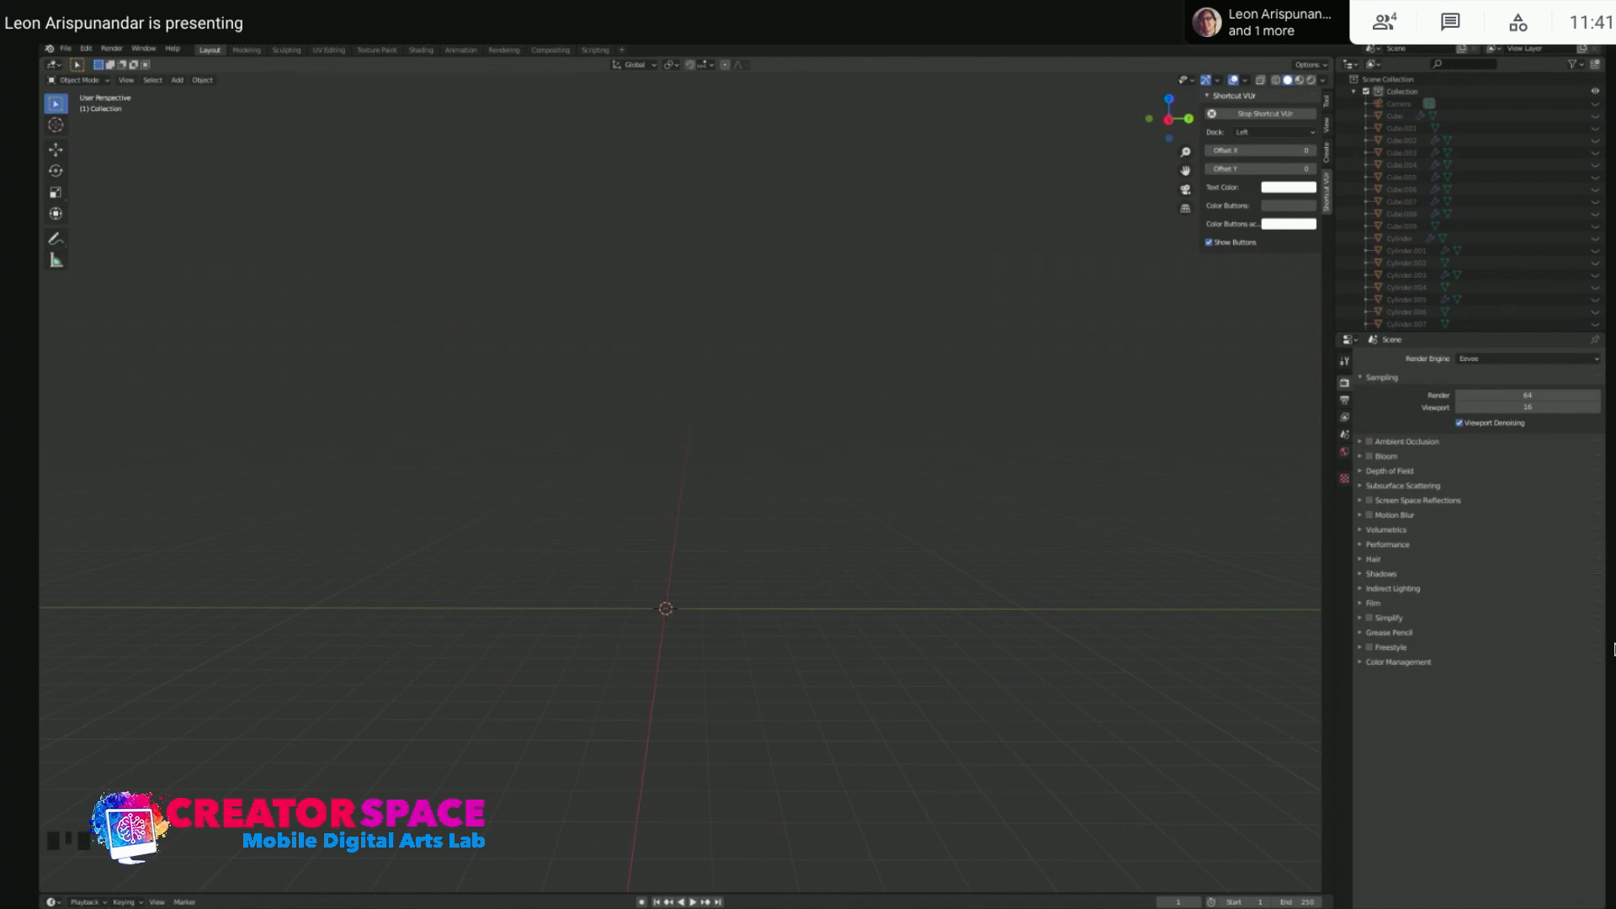
left_click(452, 182)
left_click(728, 371)
left_click(651, 350)
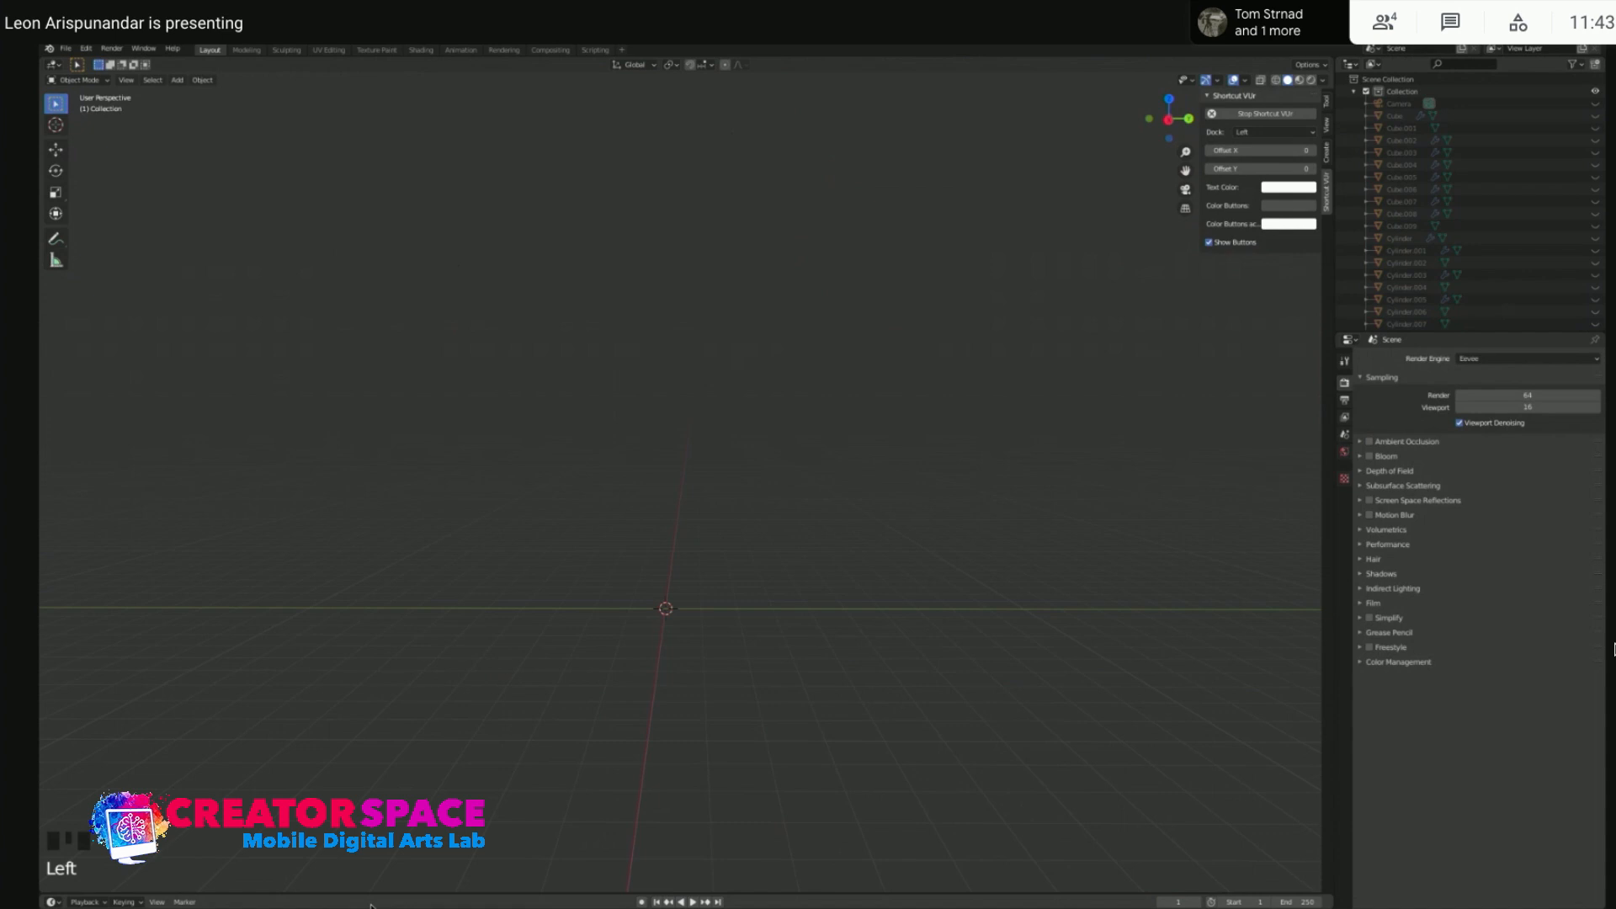
left_click_drag(370, 895, 601, 512)
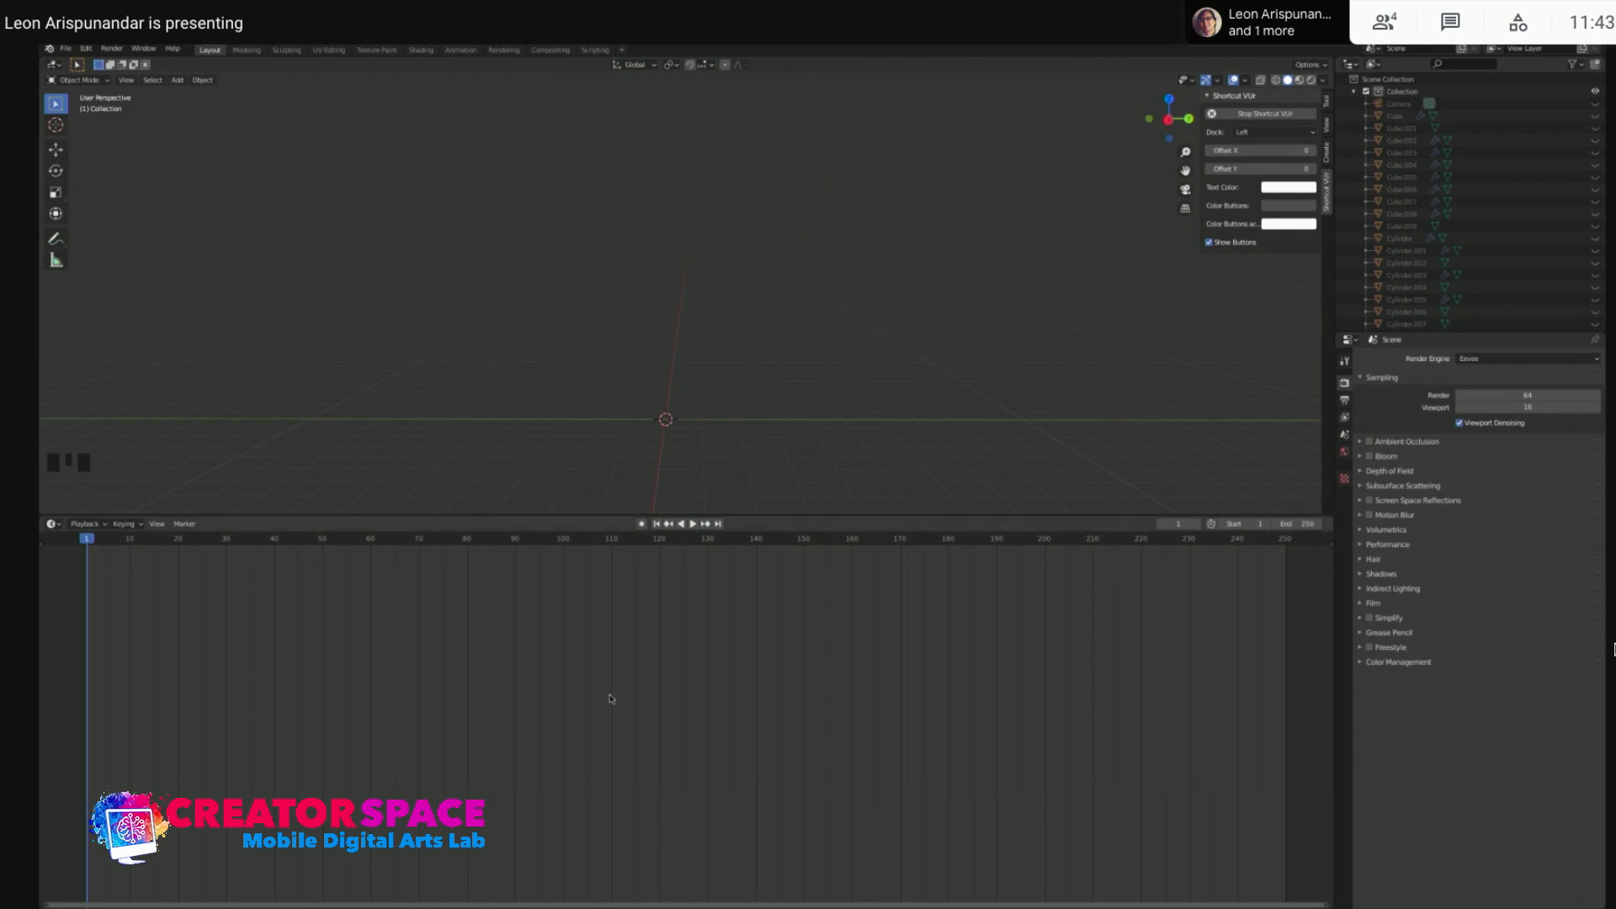
left_click_drag(540, 520, 589, 894)
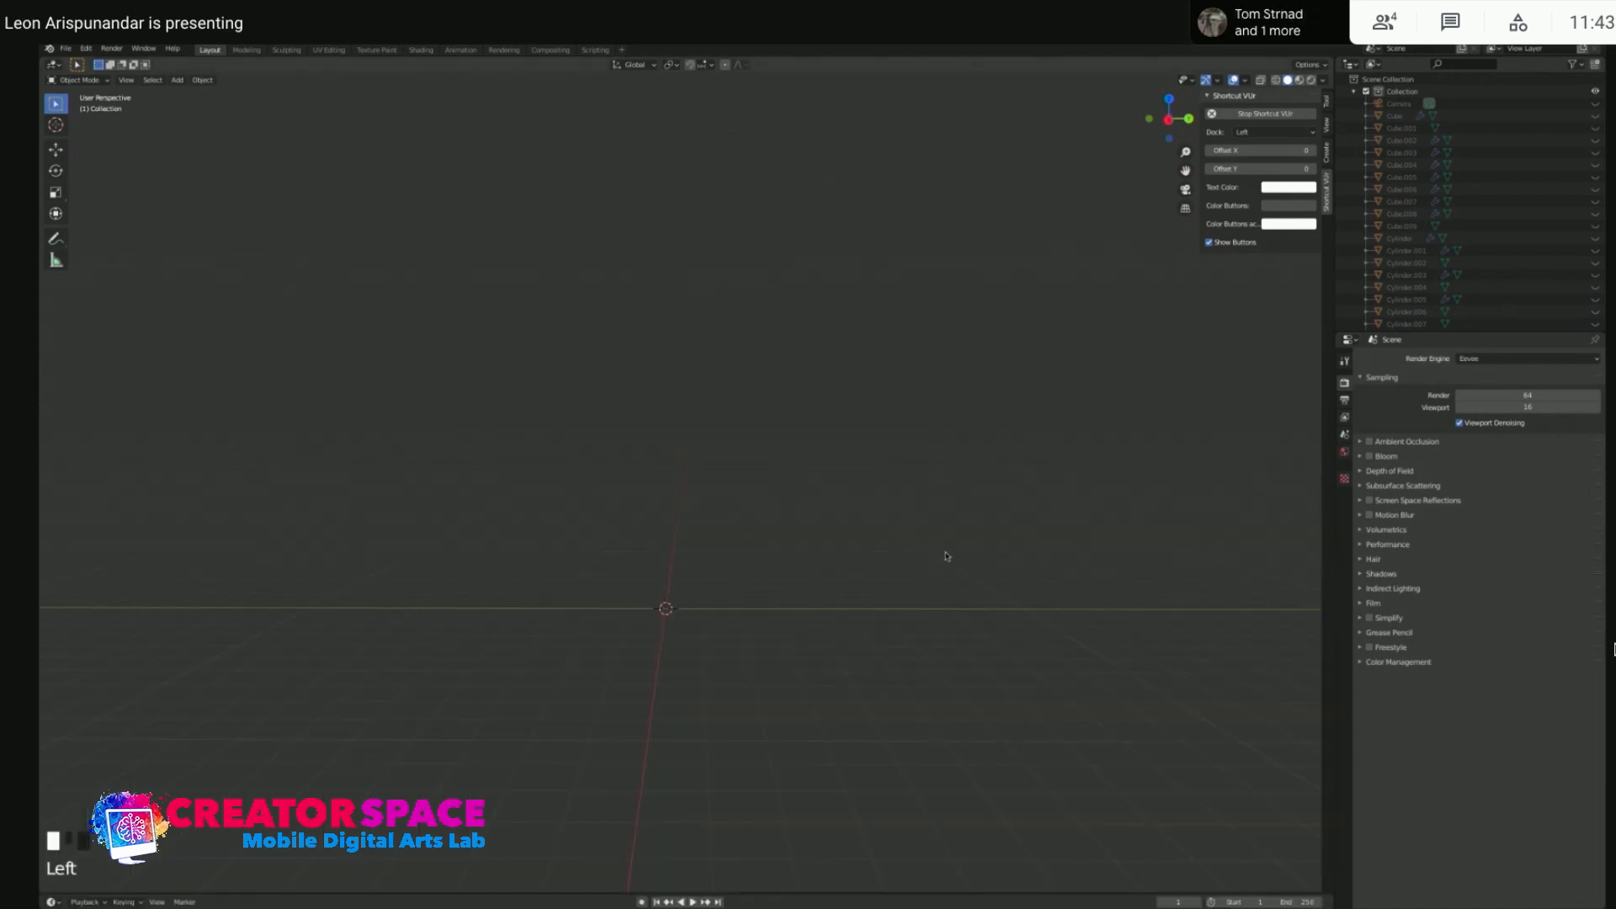
right_click(1335, 58)
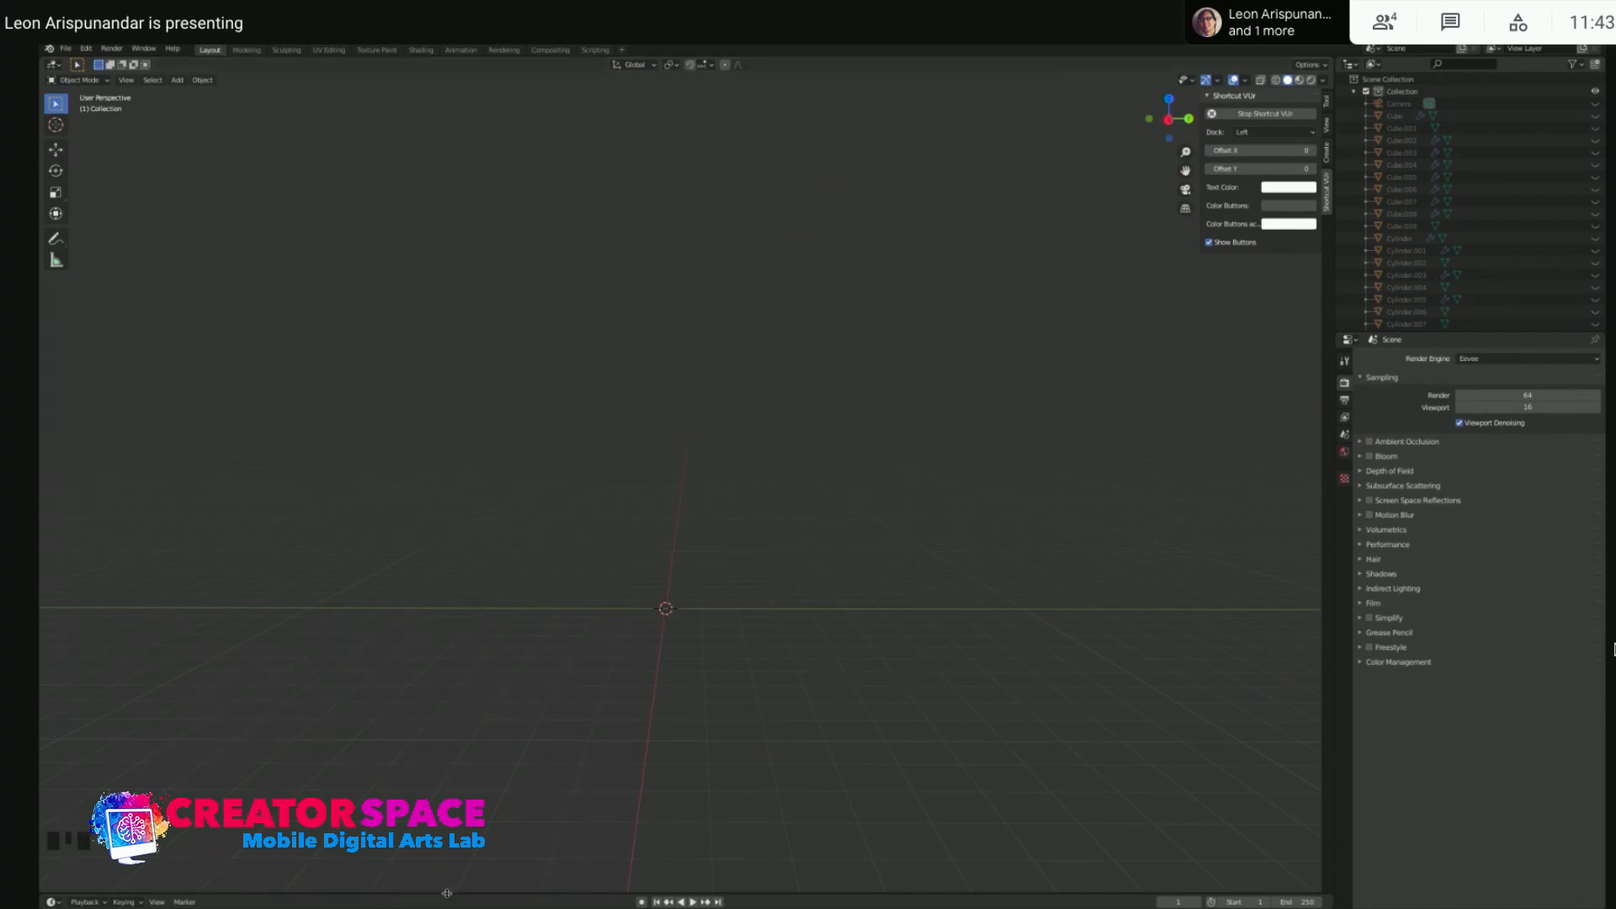
- Enlarge the timeline area to about half the viewport height and change it to the Mtree Node Tree editor
left_click_drag(447, 893, 447, 530)
left_click(92, 562)
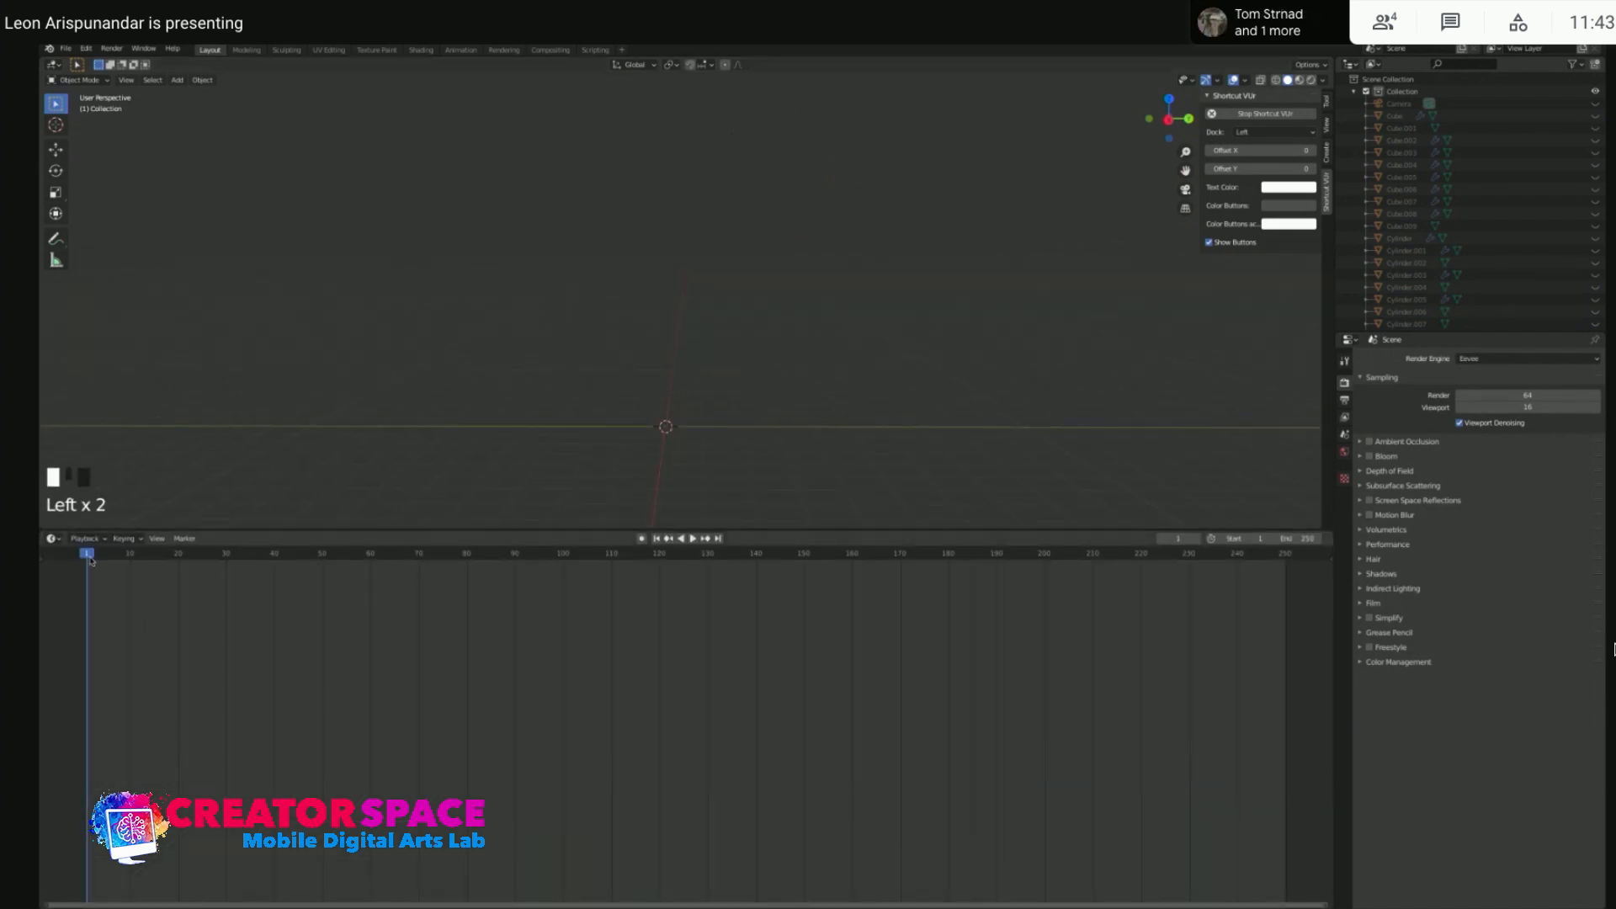
left_click(52, 538)
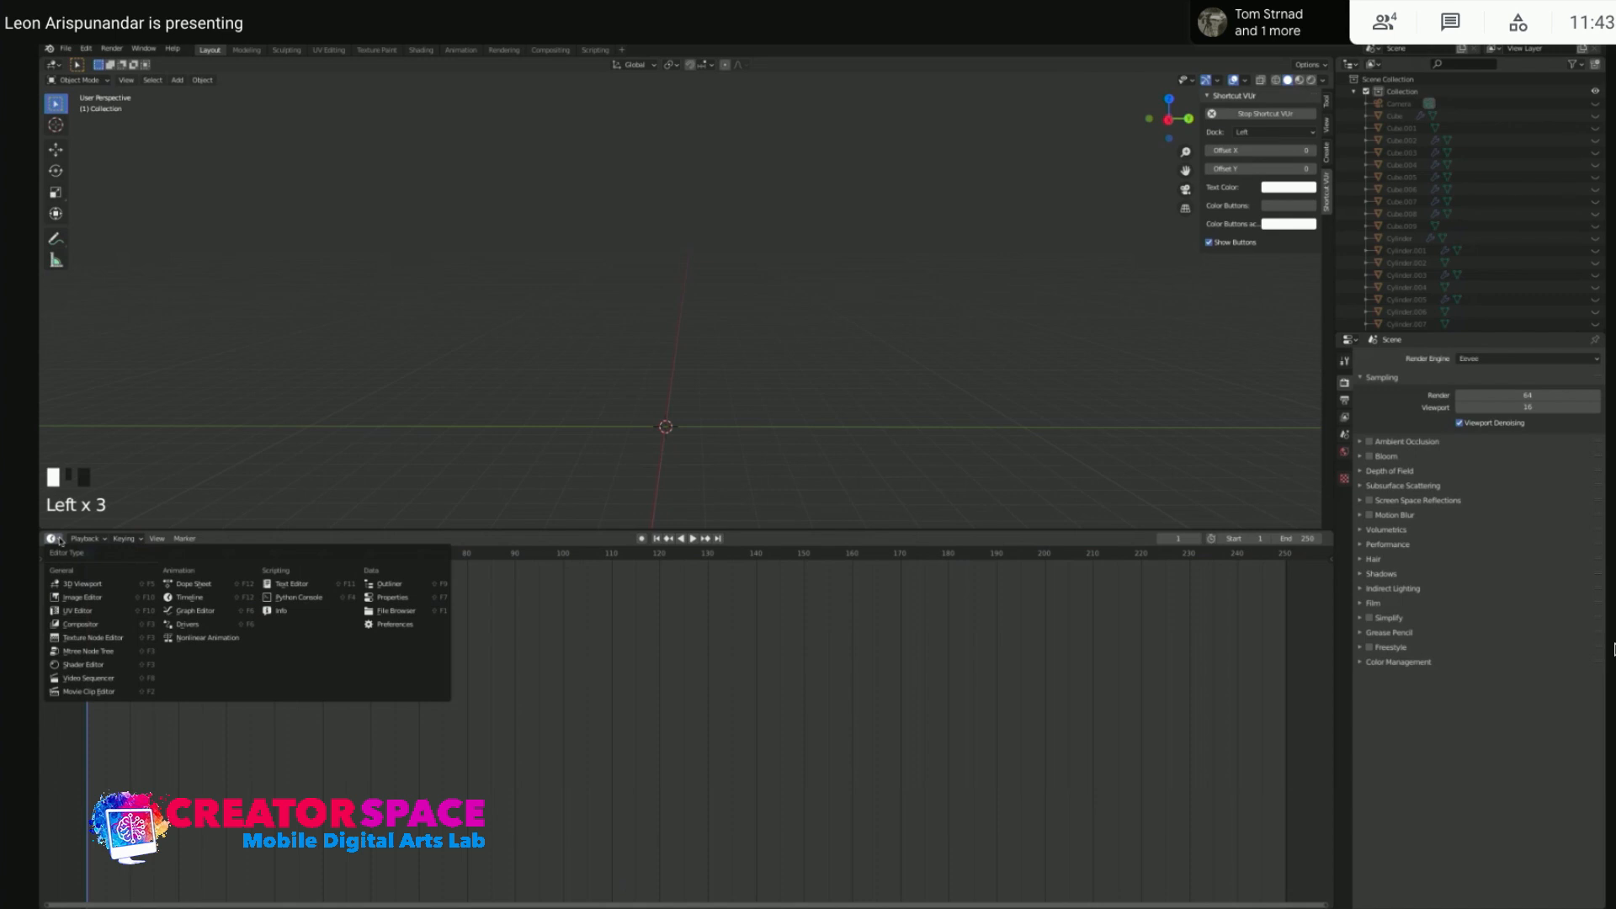
left_click(89, 653)
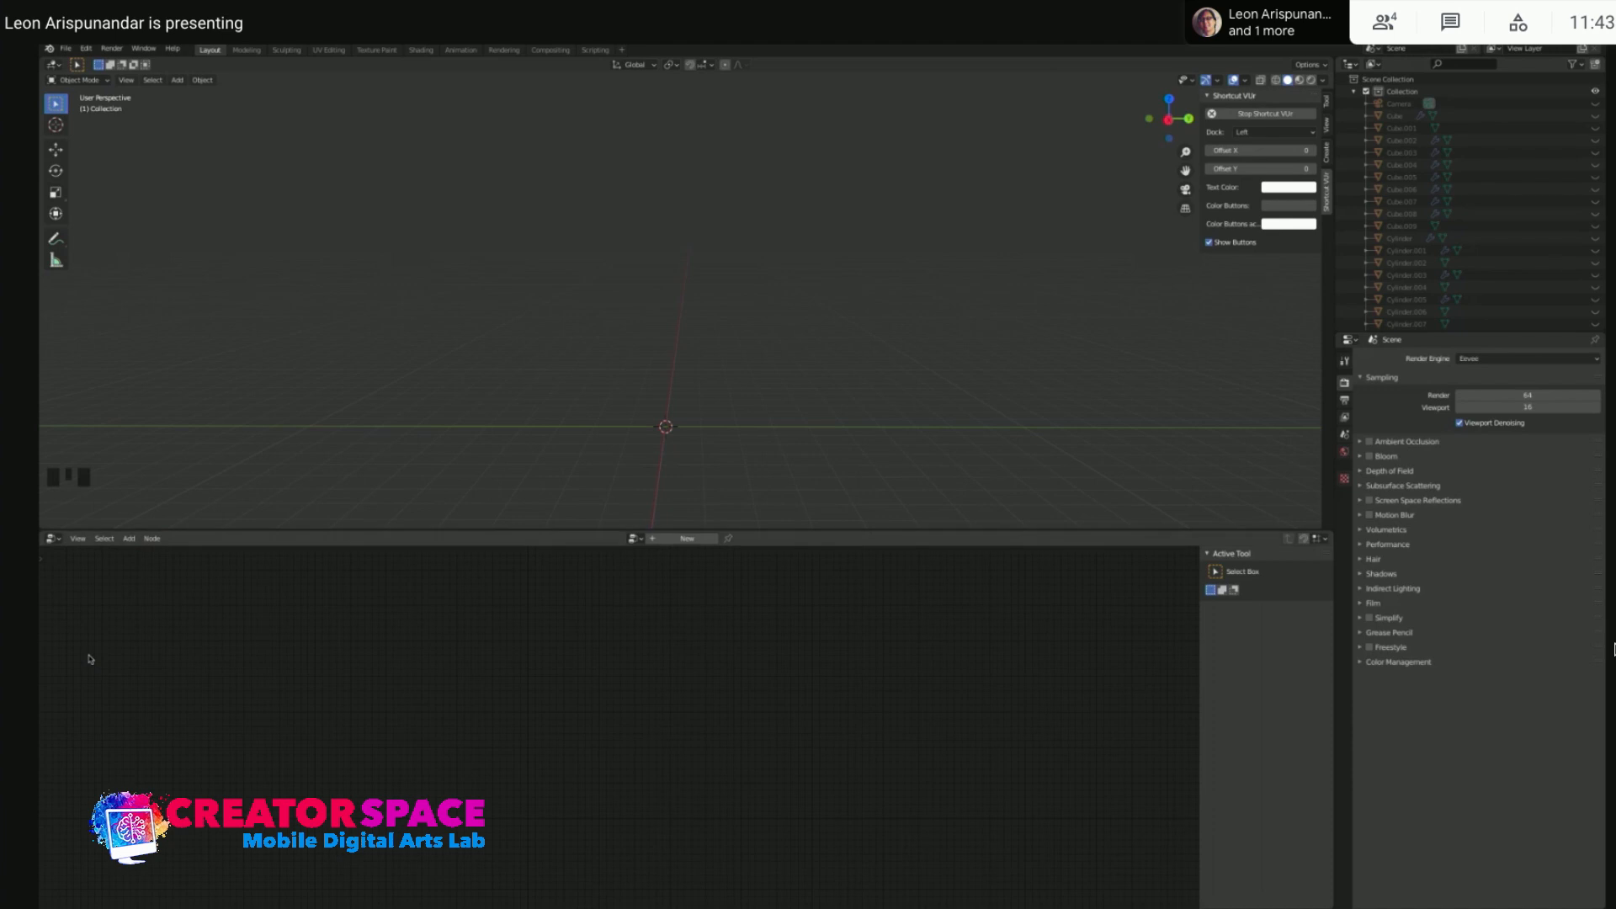
- Create a new node tree in the Mtree node editor
left_click(693, 543)
left_click(698, 601)
left_click(893, 685)
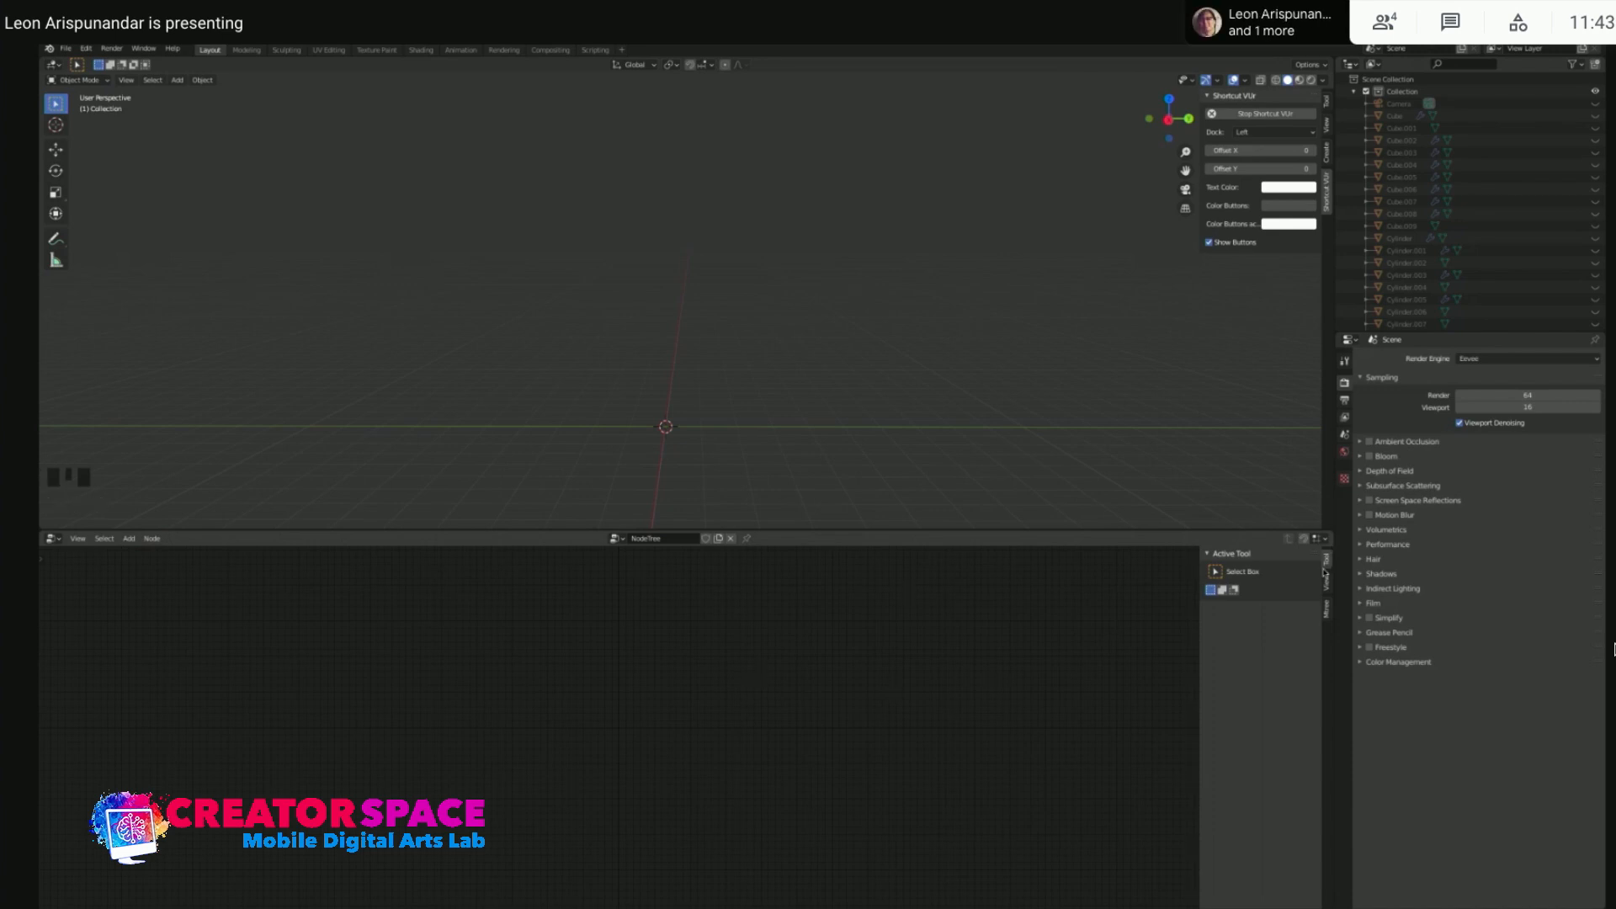
- Load the old oak preset into the Mtree node tree
left_click(1327, 610)
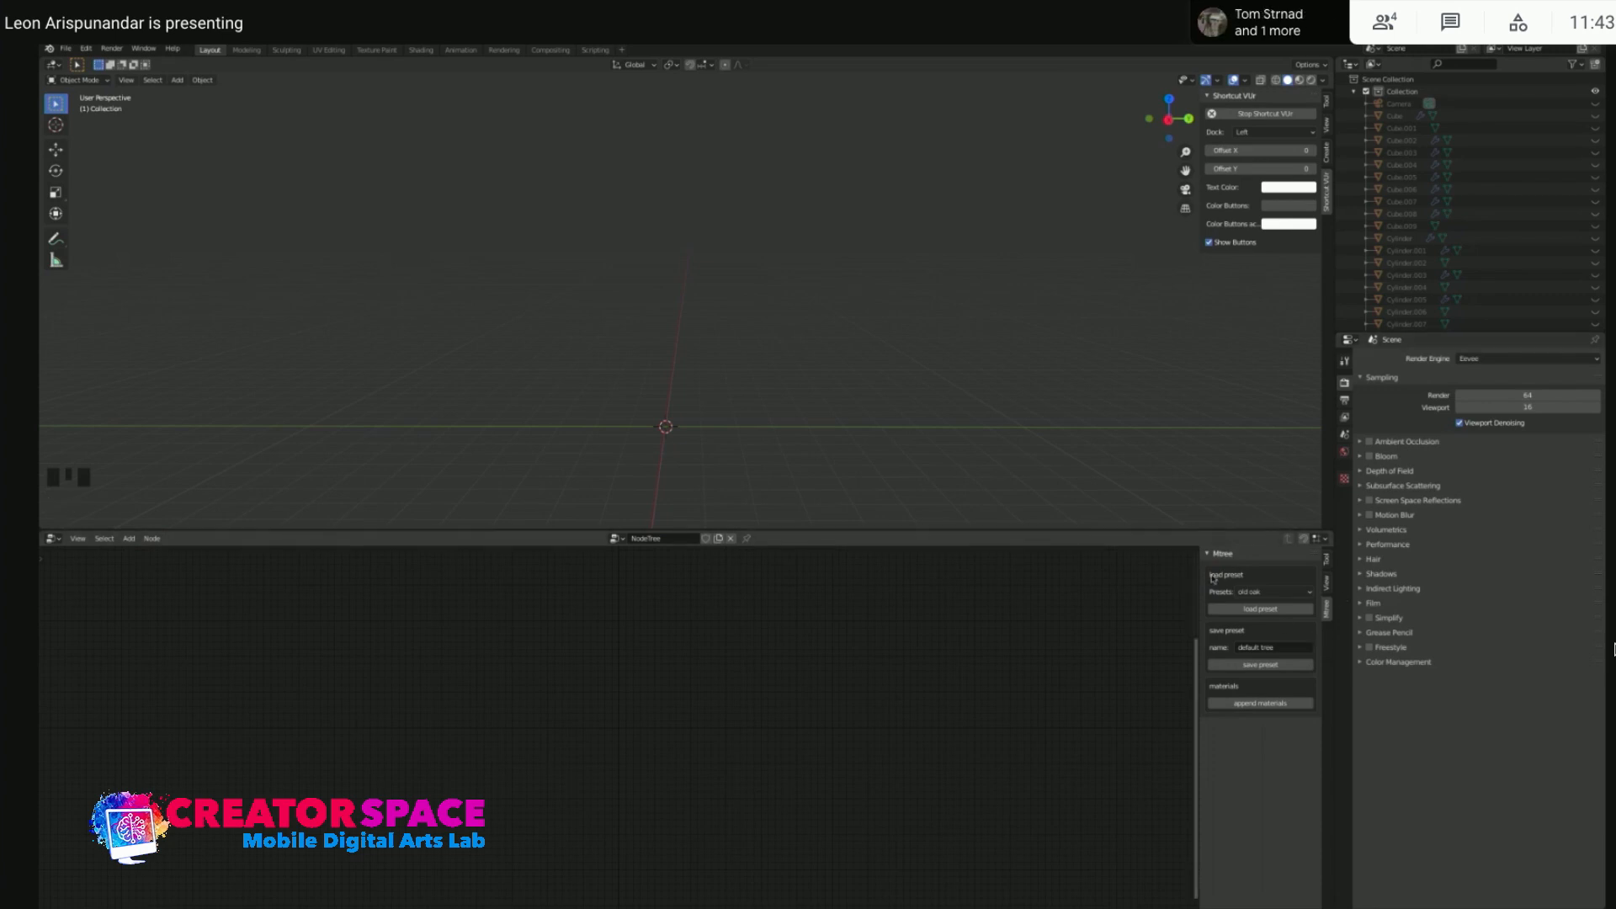
left_click(1278, 592)
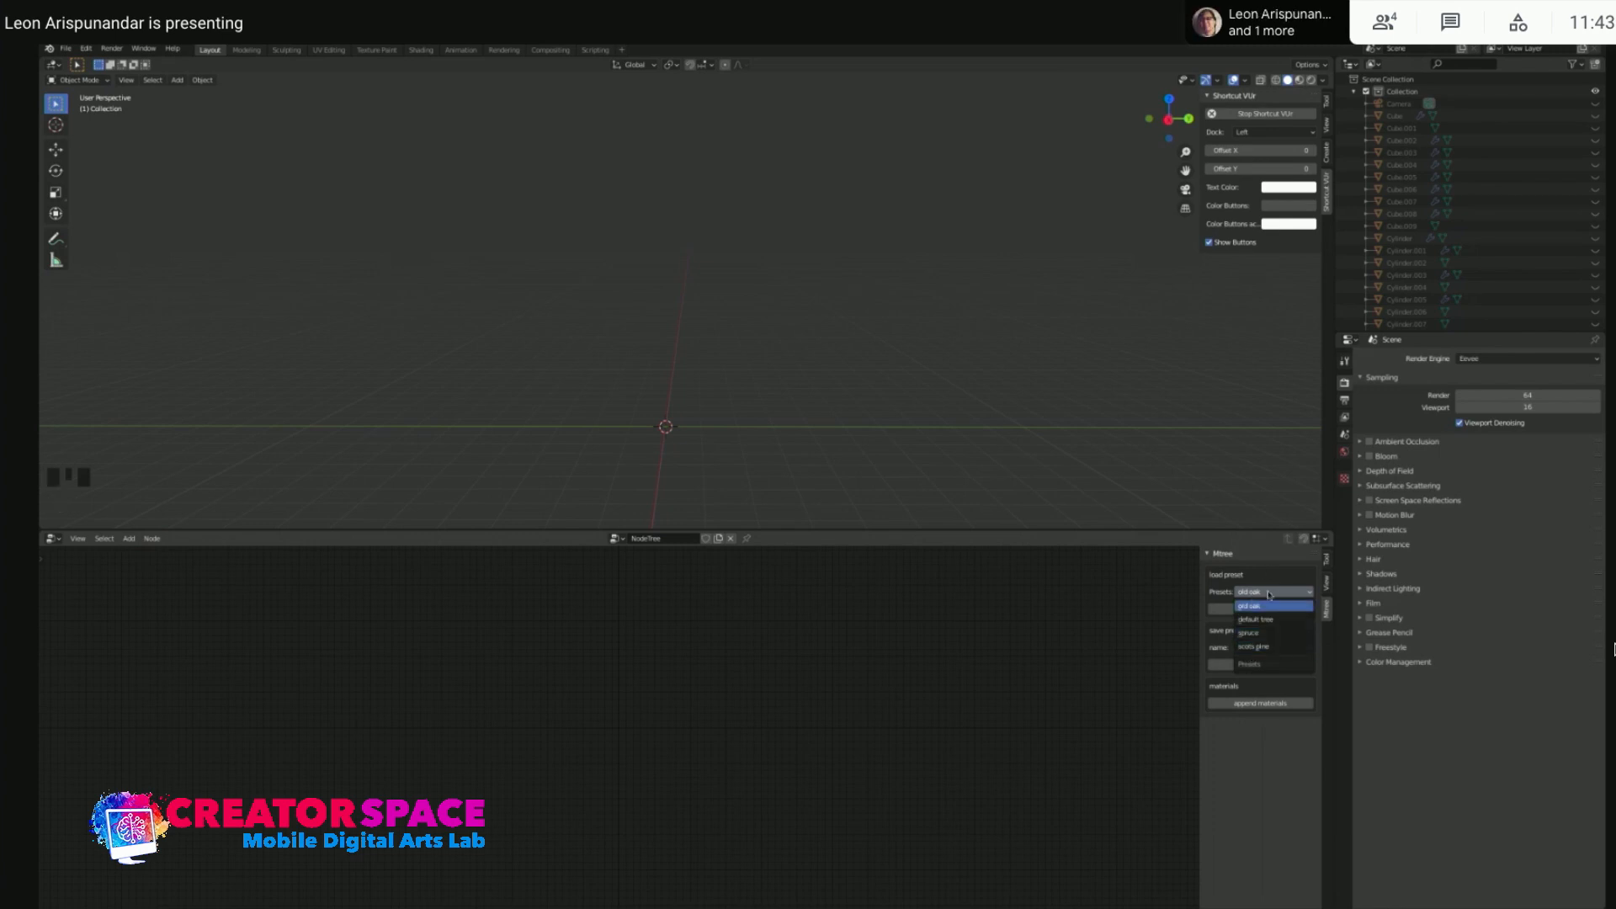
left_click(1273, 605)
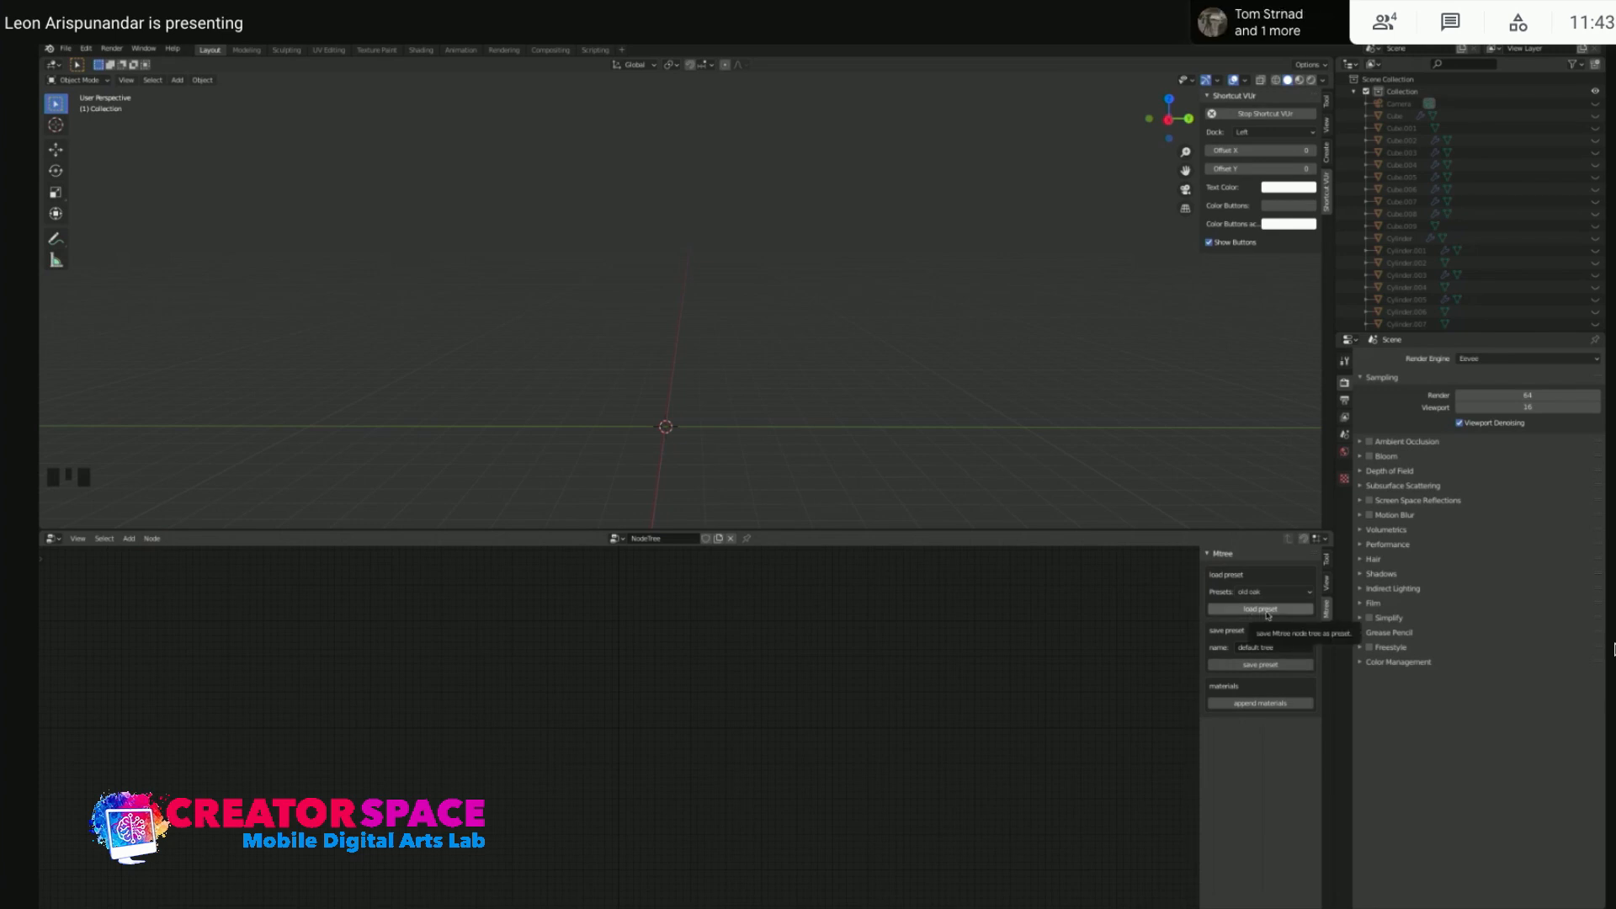
left_click(1267, 610)
scroll(1020, 750, "up", 1)
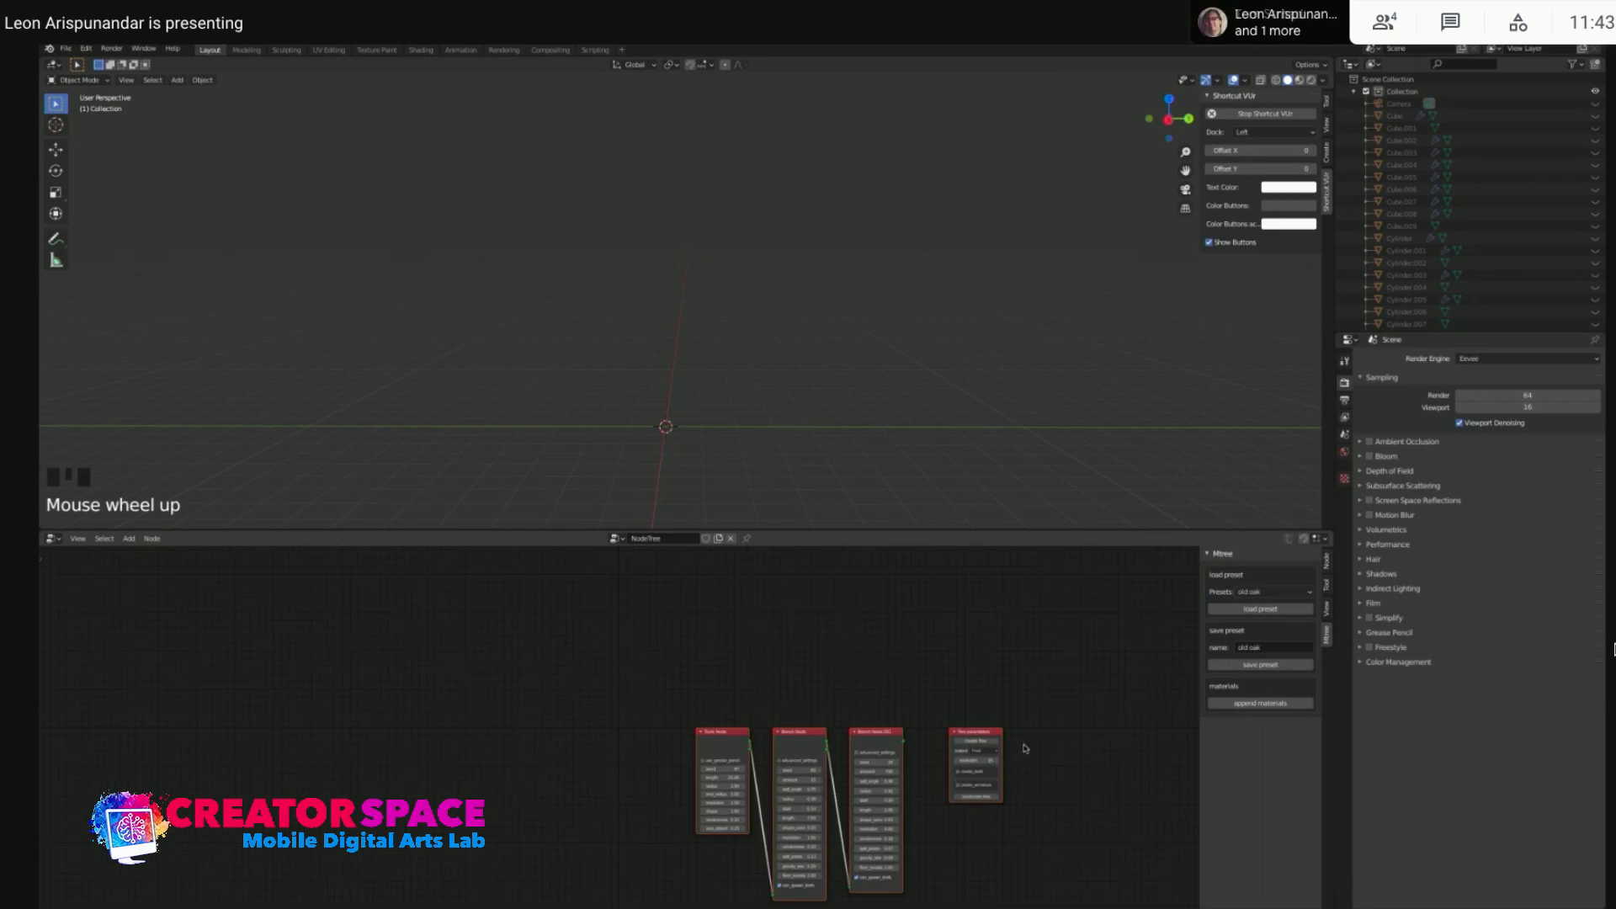
scroll(1018, 746, "up", 3, "shift")
scroll(477, 694, "down", 1)
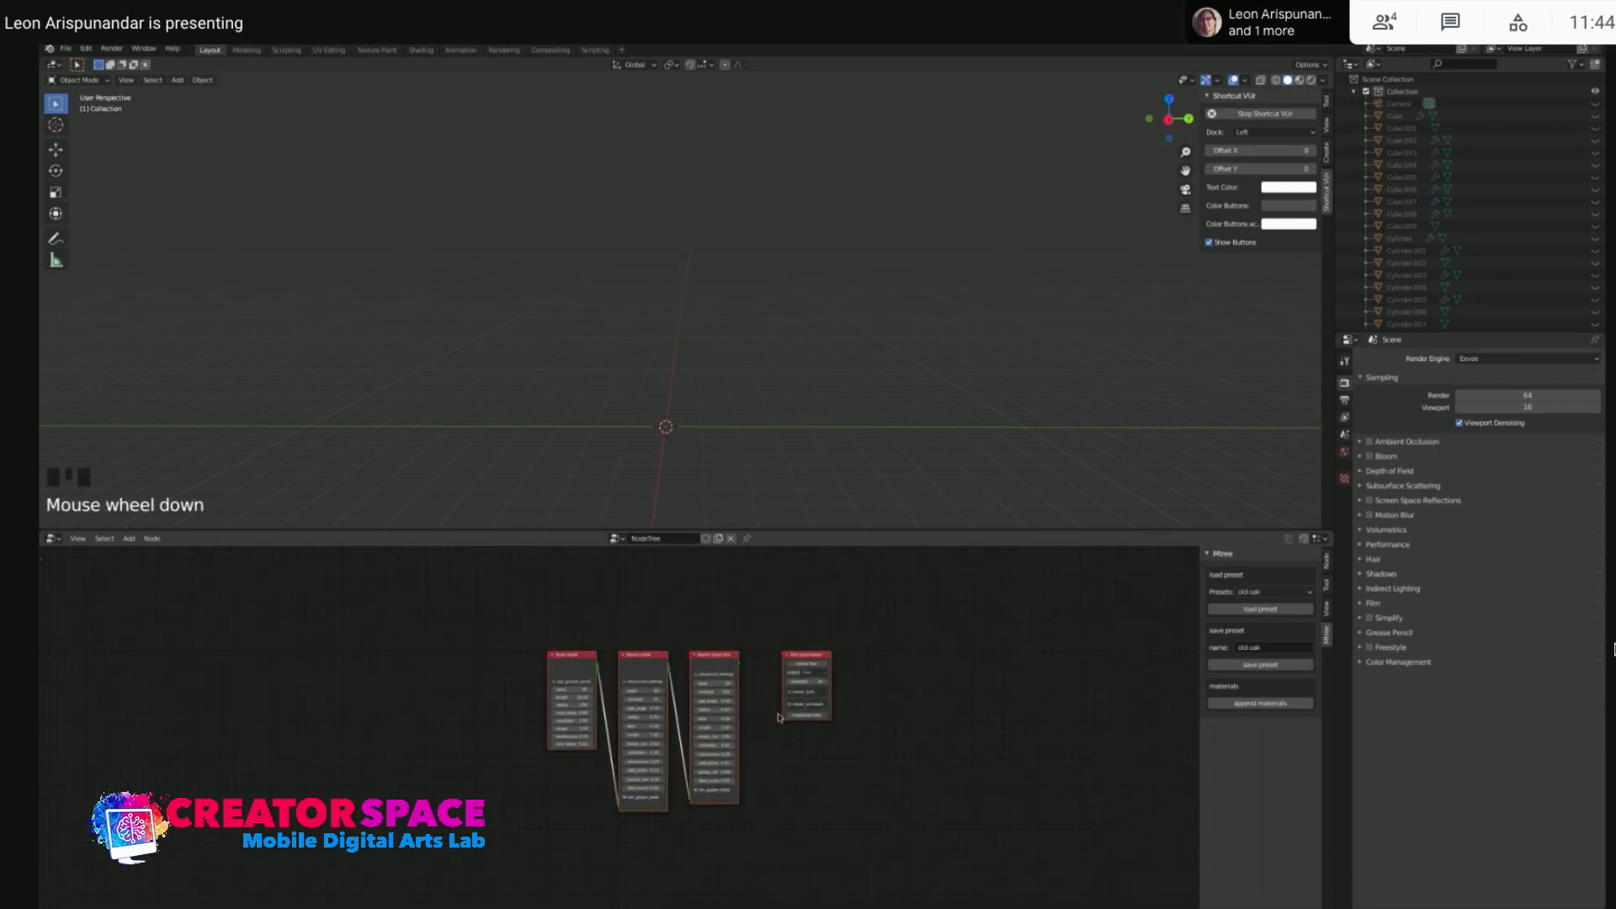
- Move the Tree parameters node farther away from the second branch node
scroll(780, 716, "up", 3)
middle_click_drag(803, 684, 690, 682, "shift")
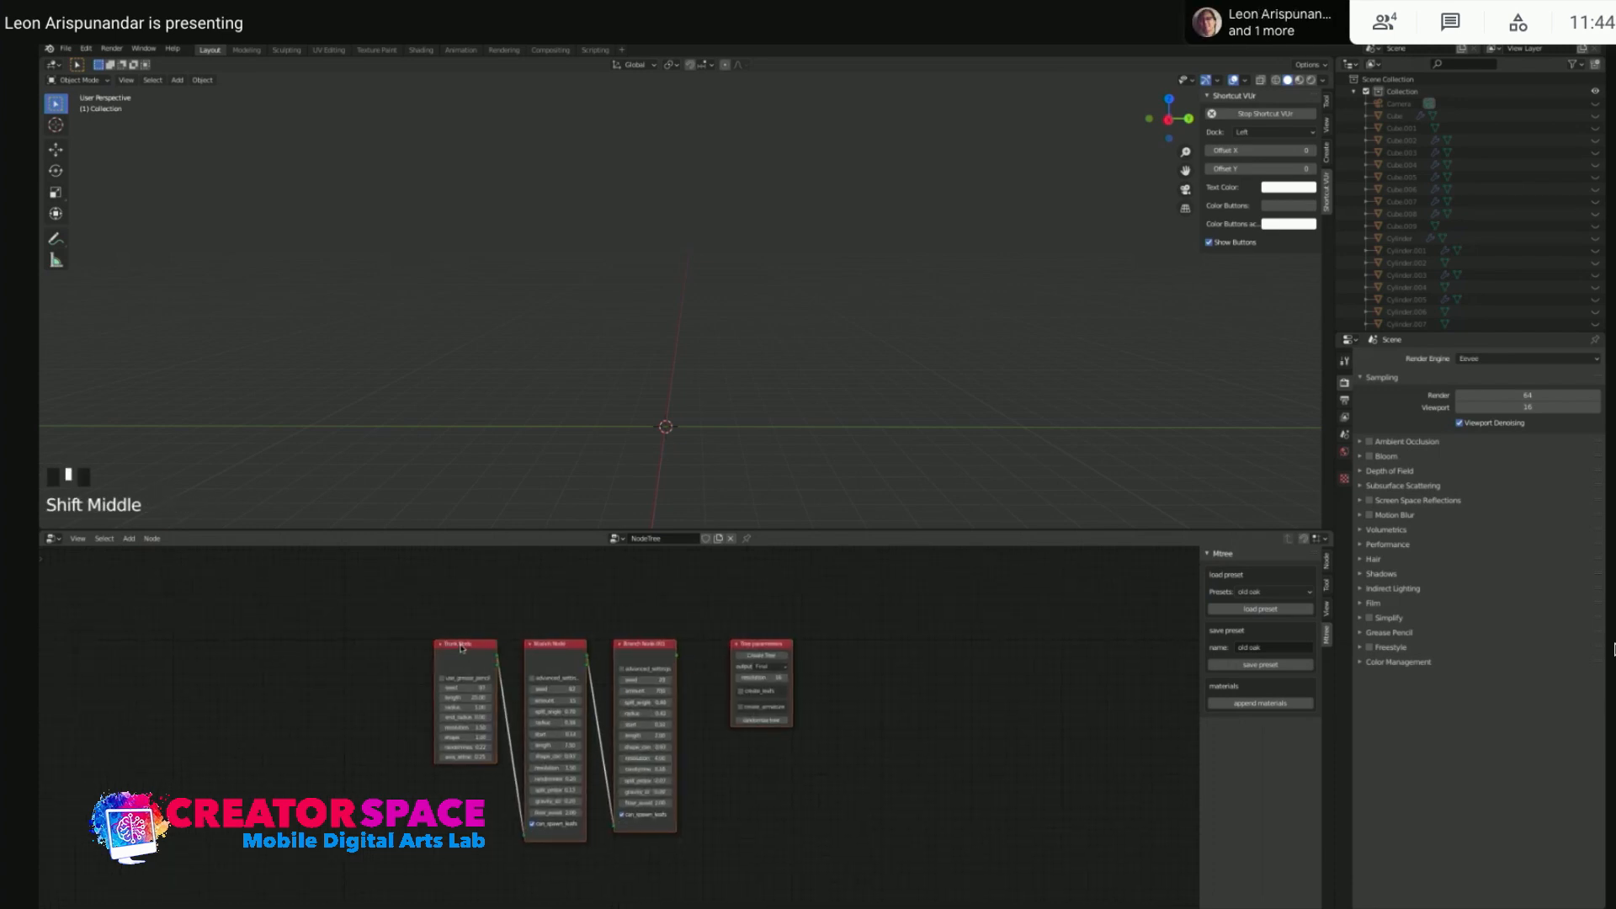
left_click(766, 647)
key("g")
left_click(830, 648)
scroll(760, 667, "up", 3)
scroll(734, 671, "up", 1, "shift")
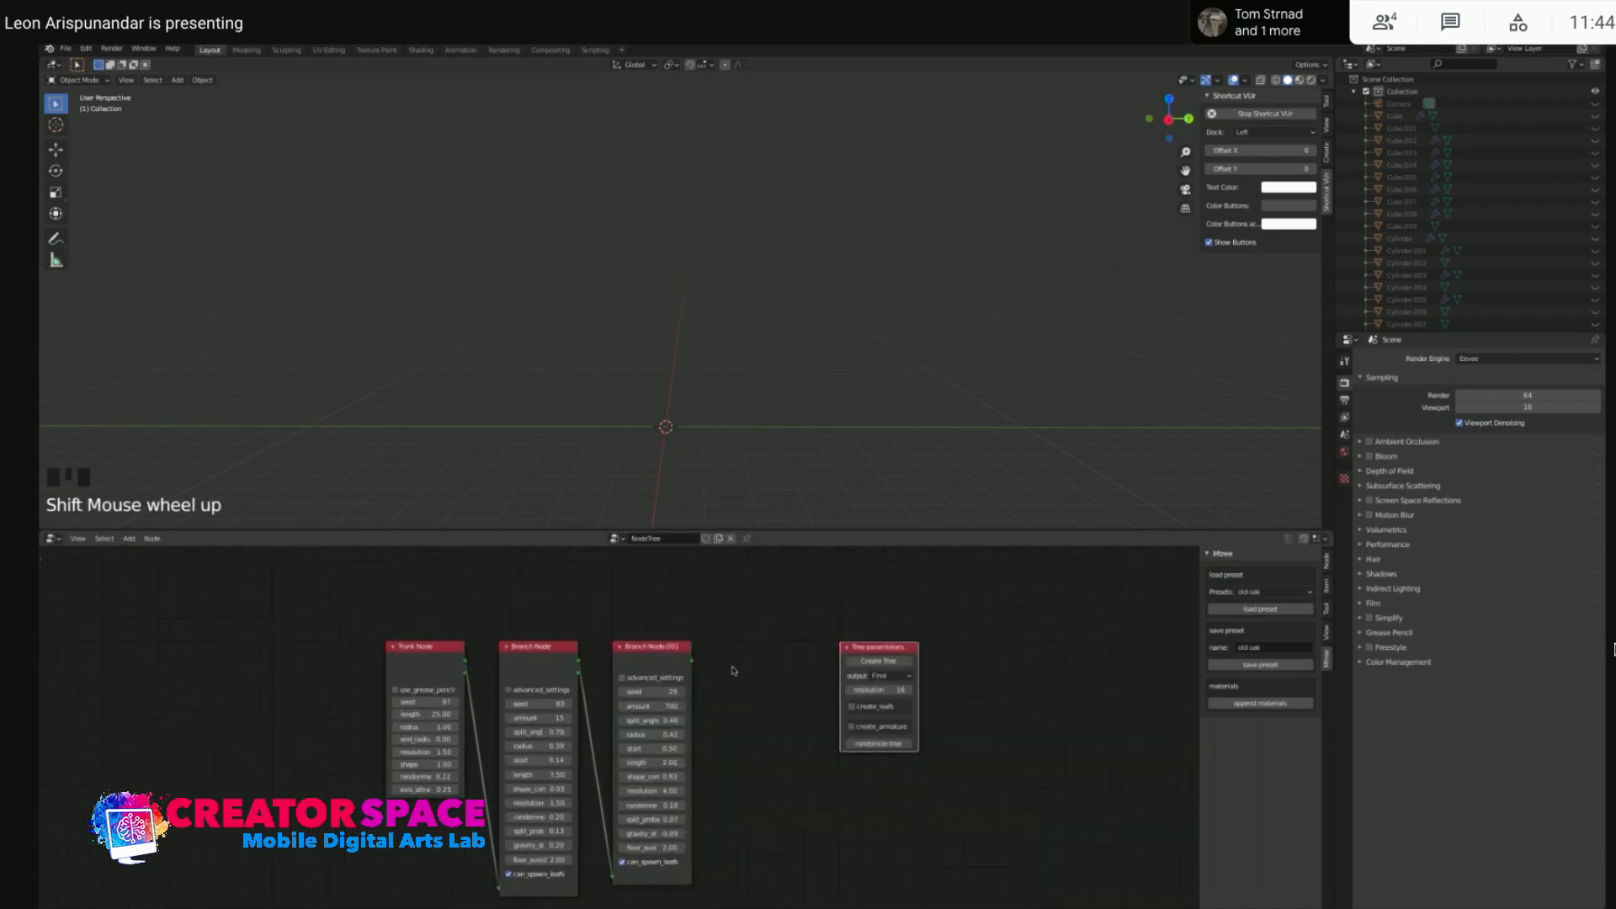
- Generate the tree mesh from the Tree parameters node and bring the whole tree into view
left_click(879, 662)
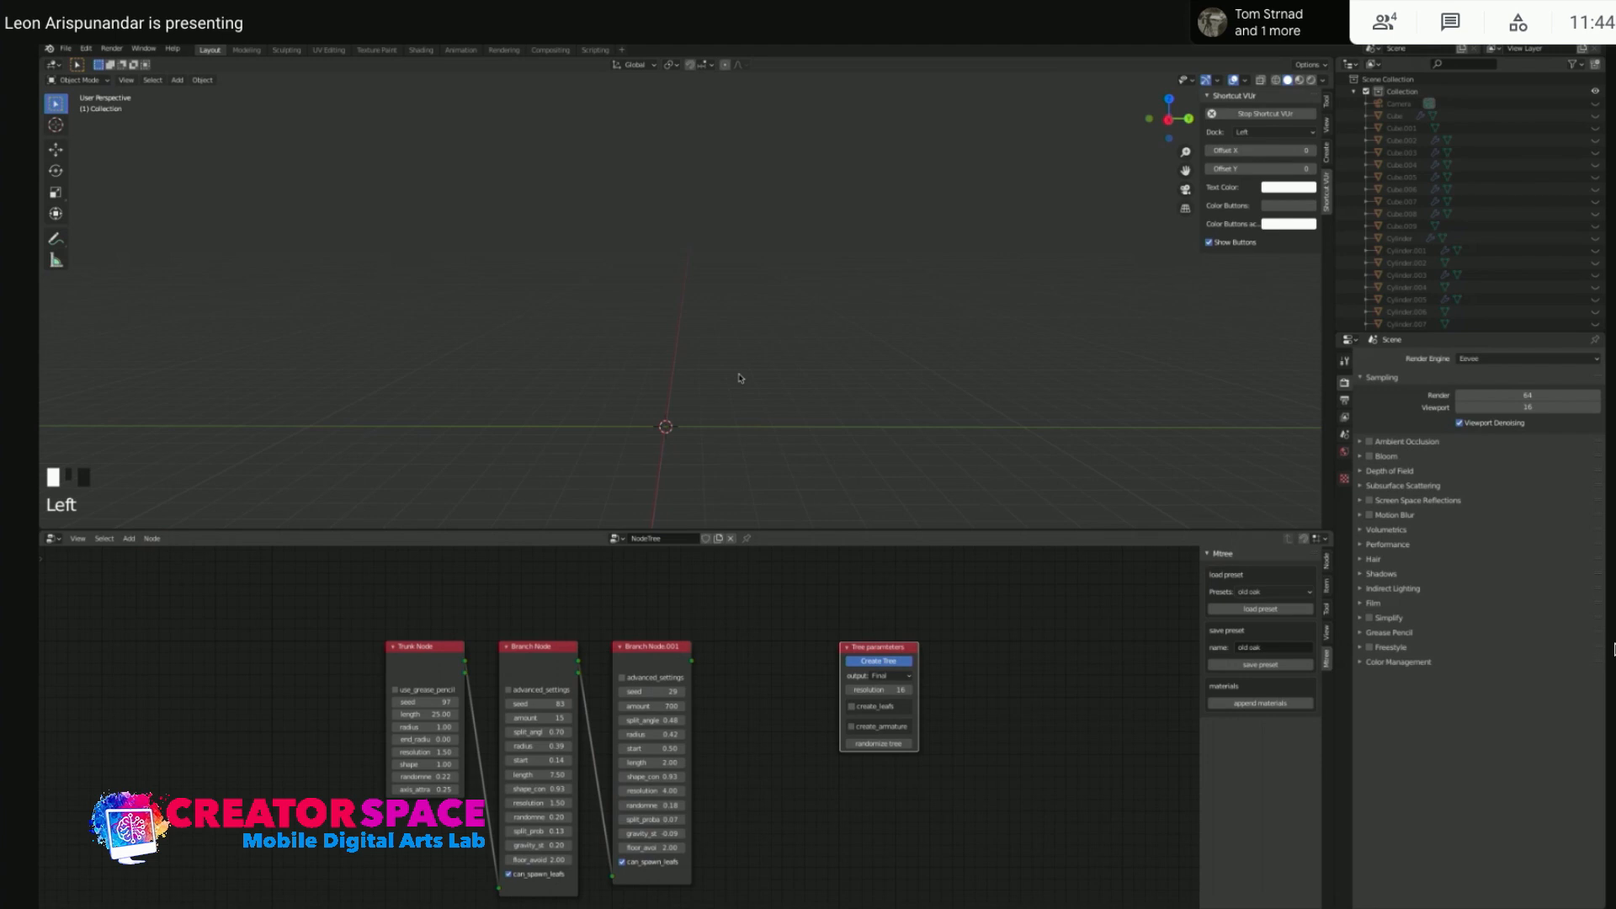
scroll(785, 361, "down", 4)
mouse_move(784, 361)
middle_mouse_down()
mouse_move(777, 297)
mouse_move(898, 280)
mouse_move(873, 295)
mouse_move(852, 404)
mouse_move(832, 357)
mouse_move(787, 379)
middle_mouse_up()
scroll(830, 378, "down", 2)
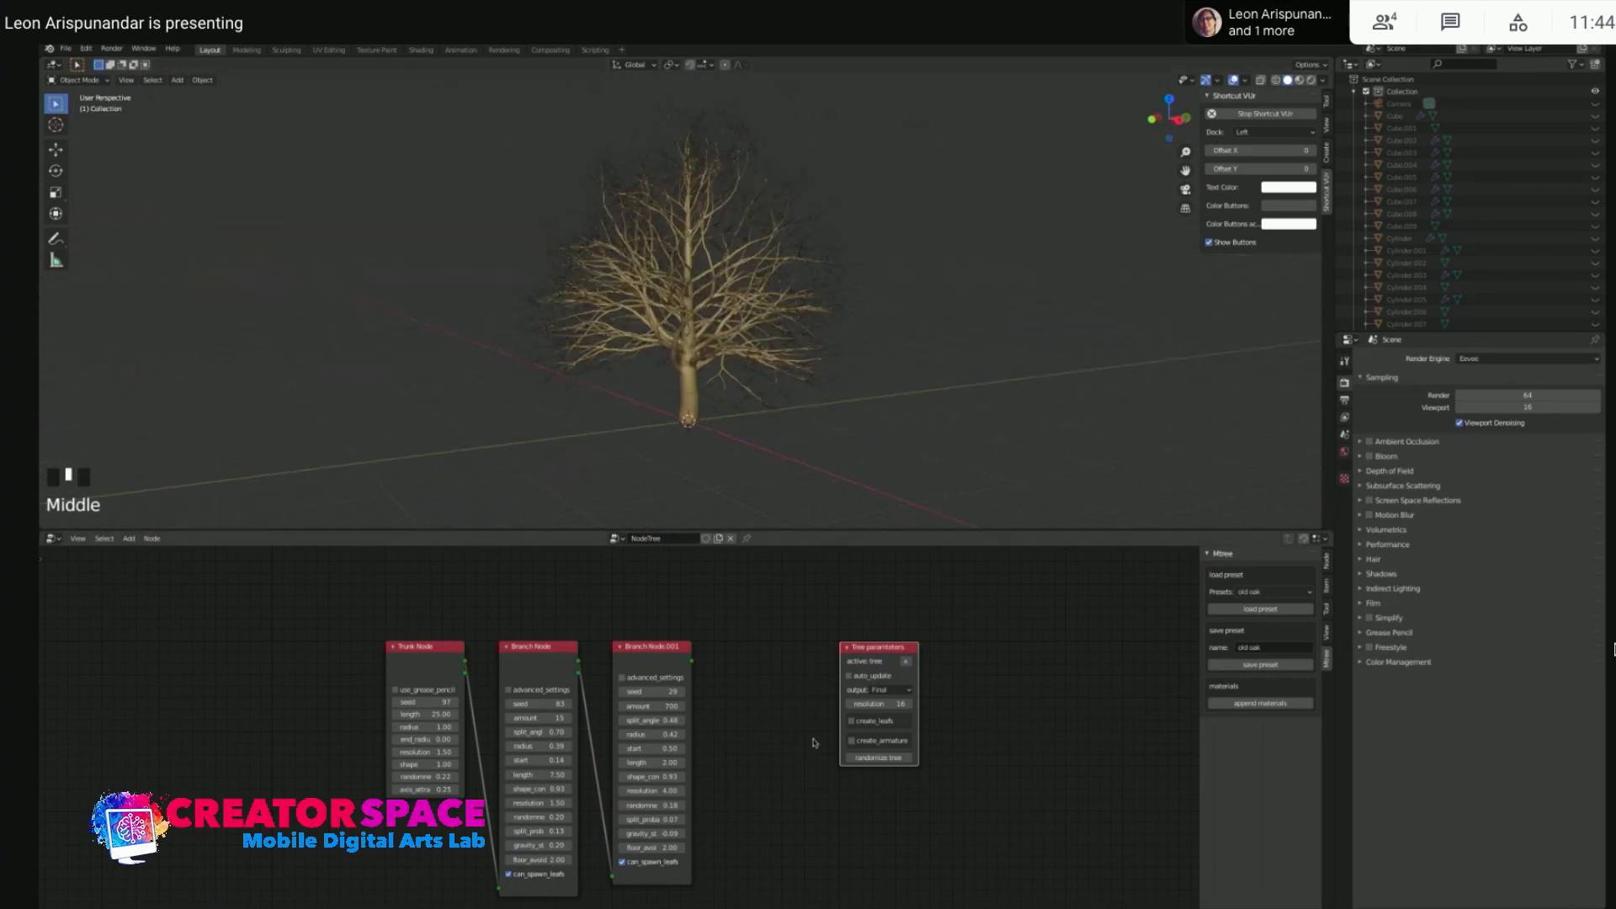
- Randomize the tree twice and inspect the new branch shape from another angle
left_click(878, 758)
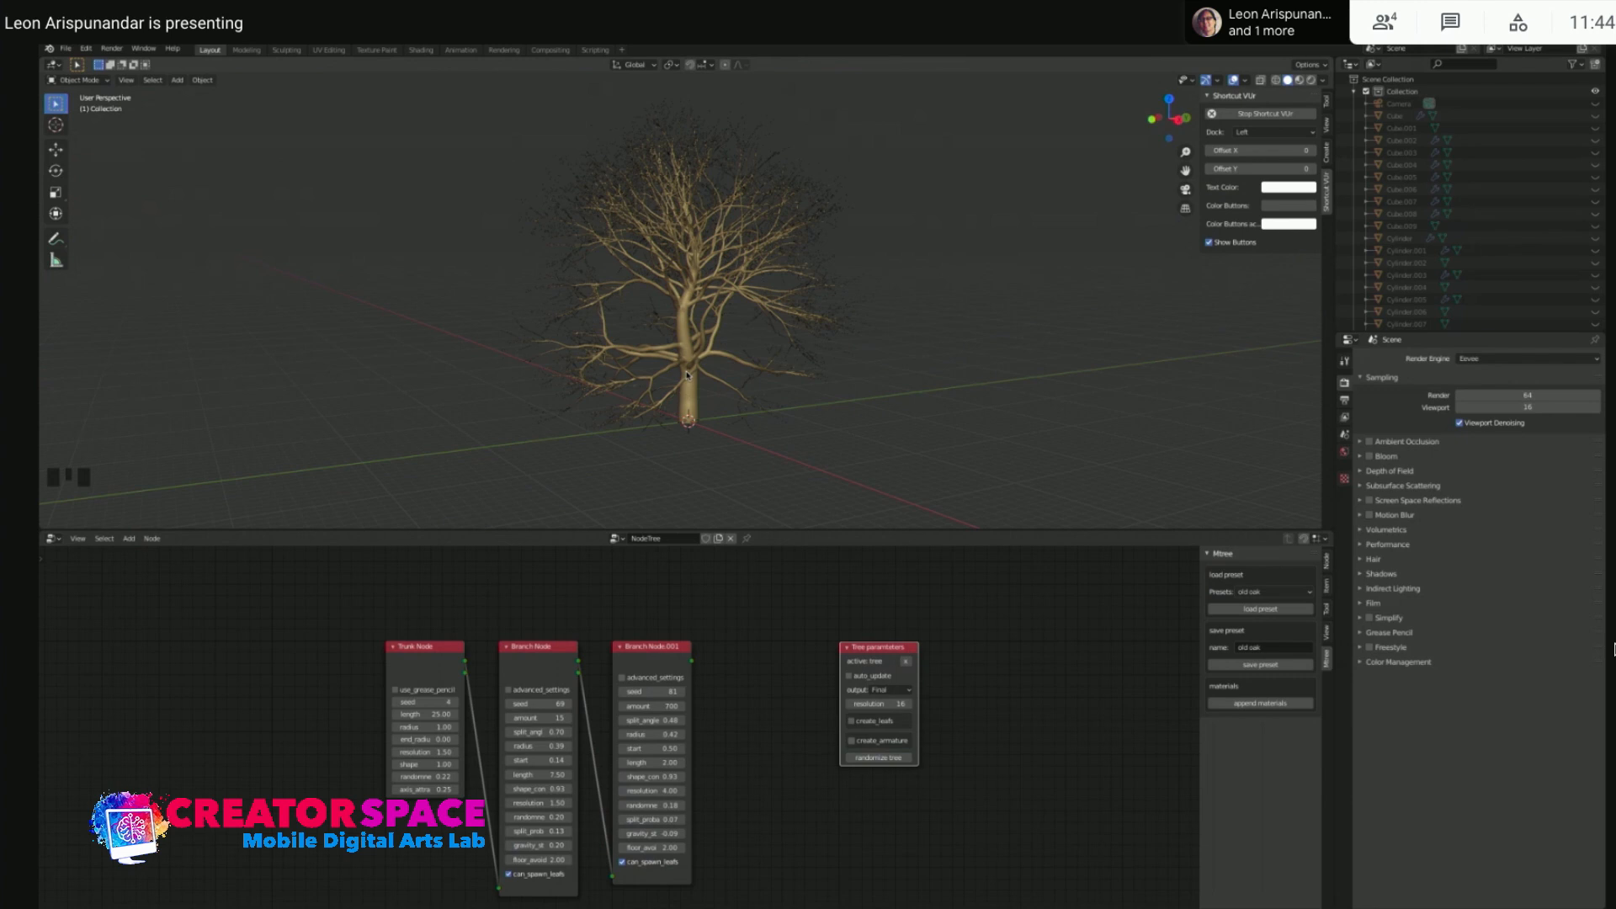
left_click(885, 760)
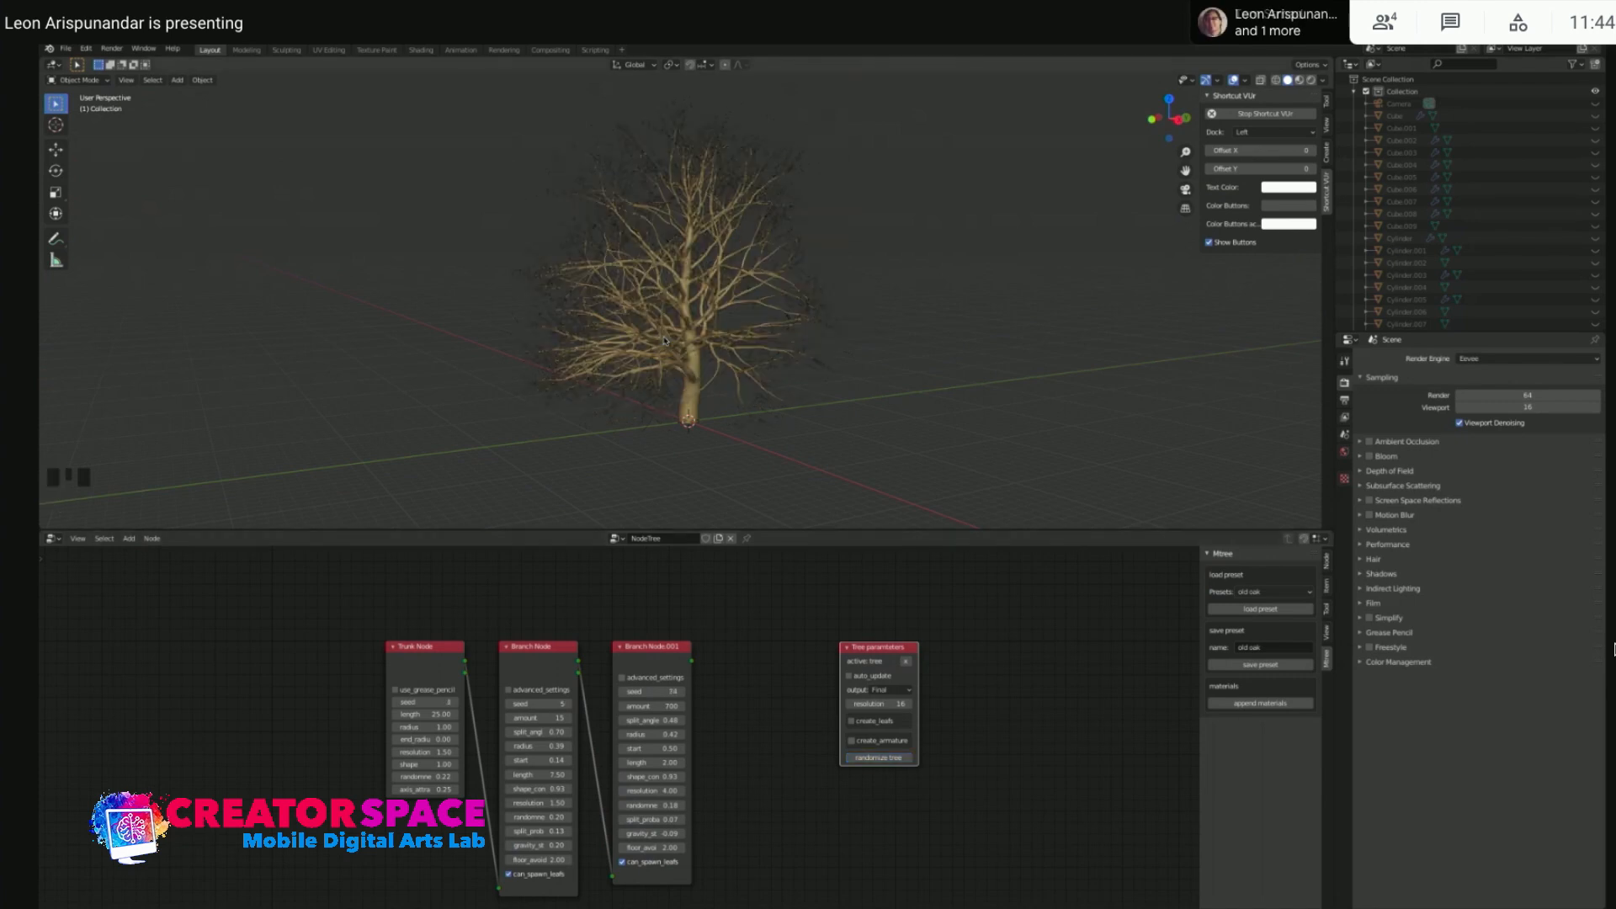
middle_click_drag(822, 313, 728, 339)
scroll(707, 393, "up", 2)
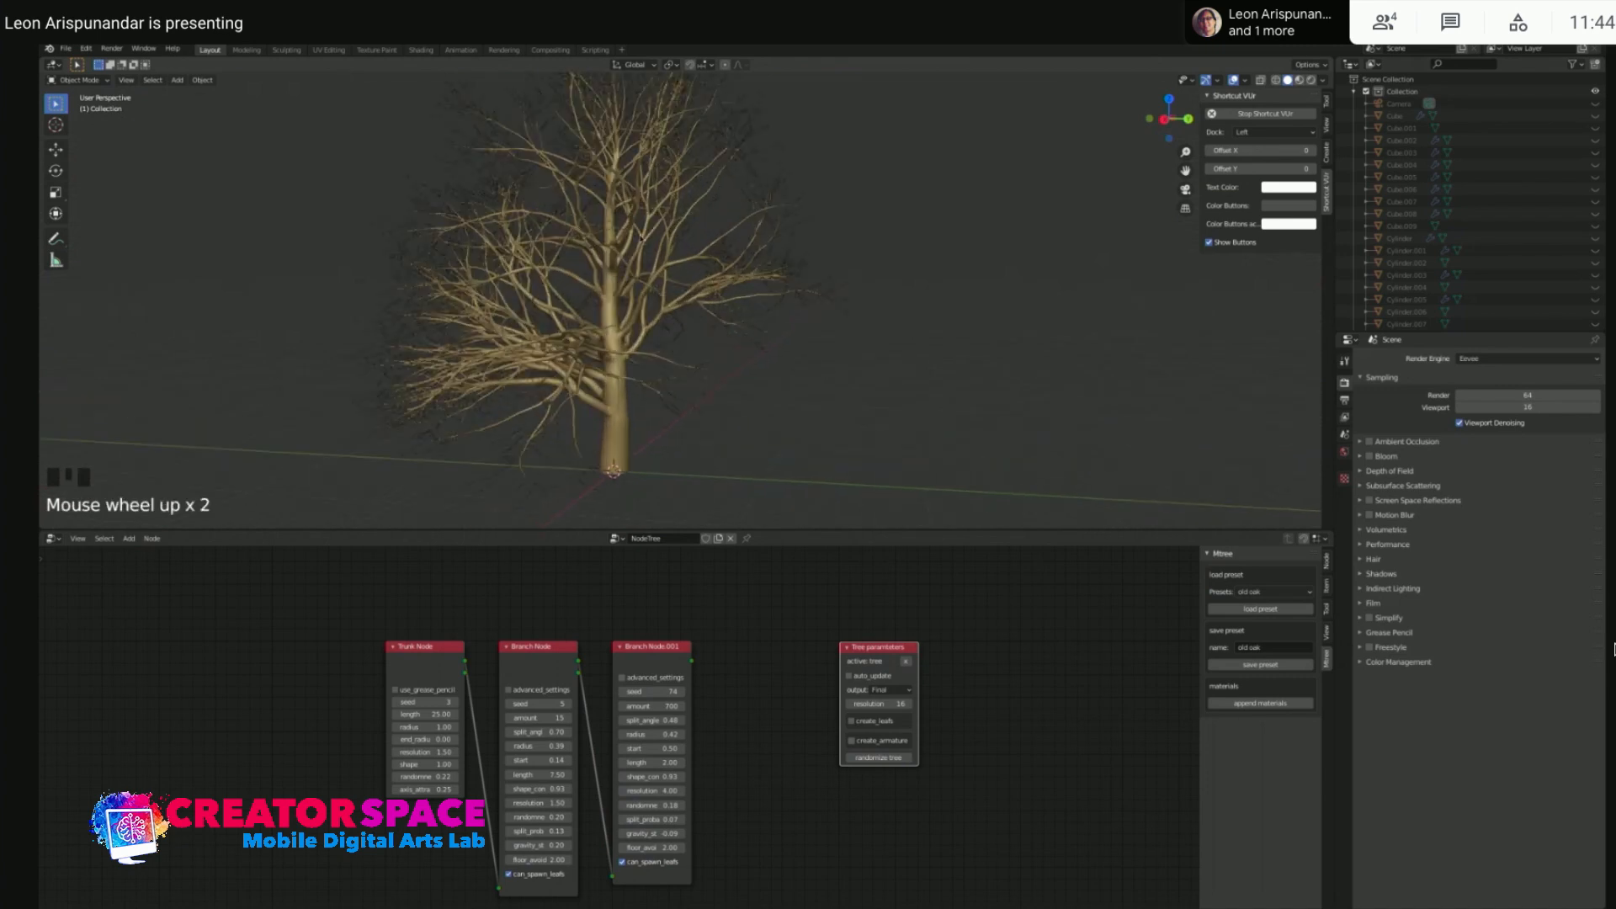
middle_click_drag(620, 348, 663, 350, "shift")
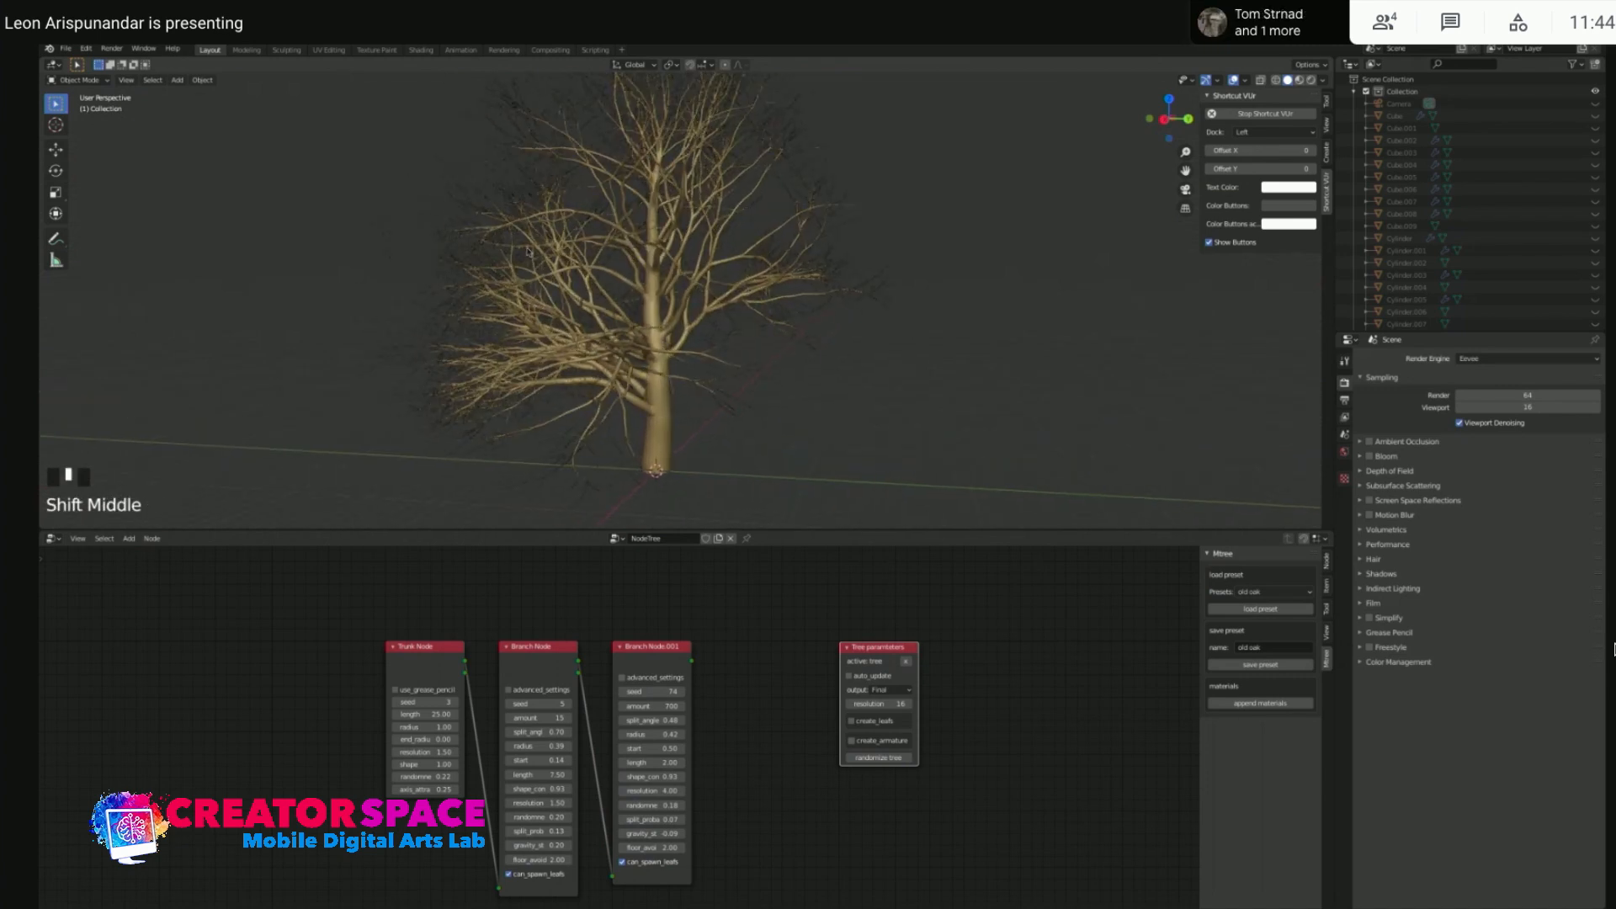
left_click(787, 677)
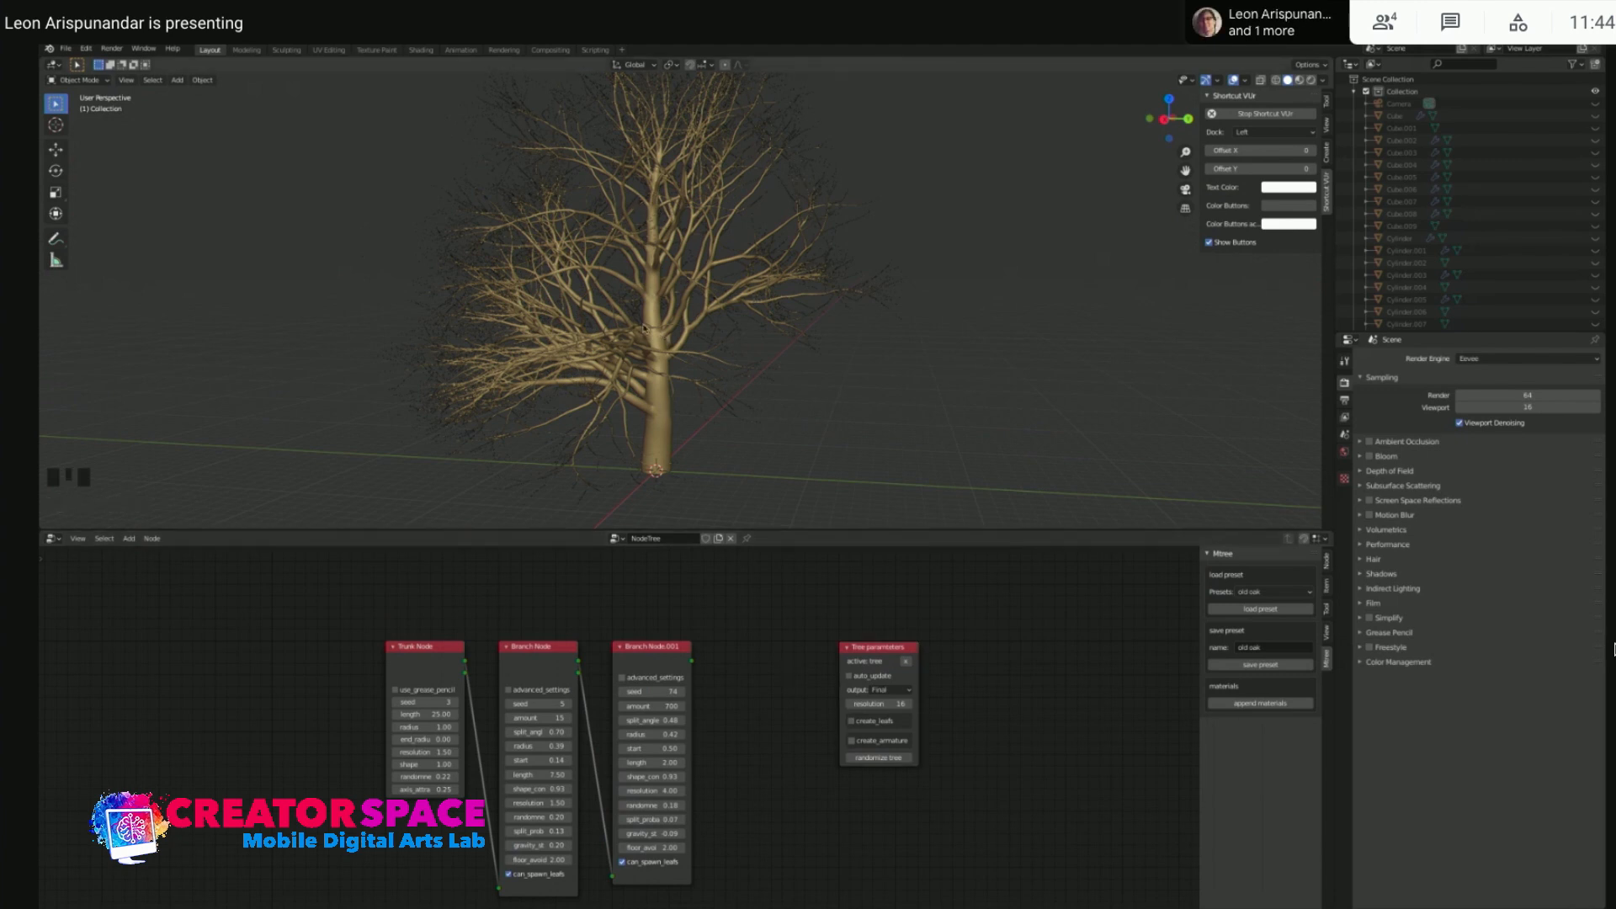
left_click(742, 431)
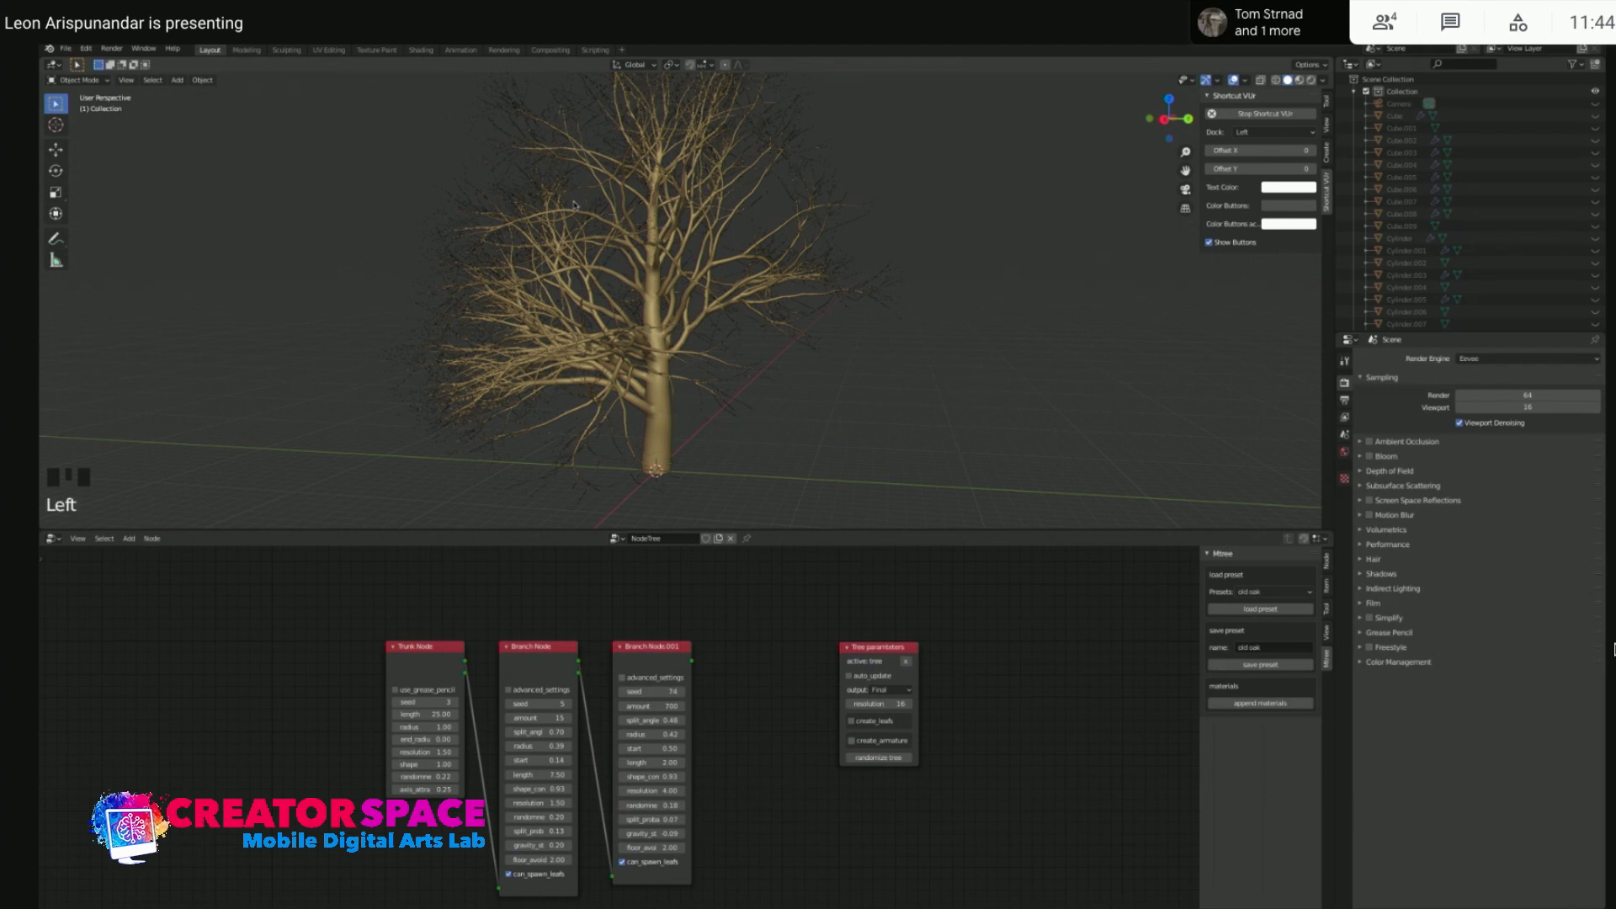
left_click(367, 197)
- Add a Twig Node between the second branch node and Tree parameters, and execute it to generate a twig
left_click(784, 682)
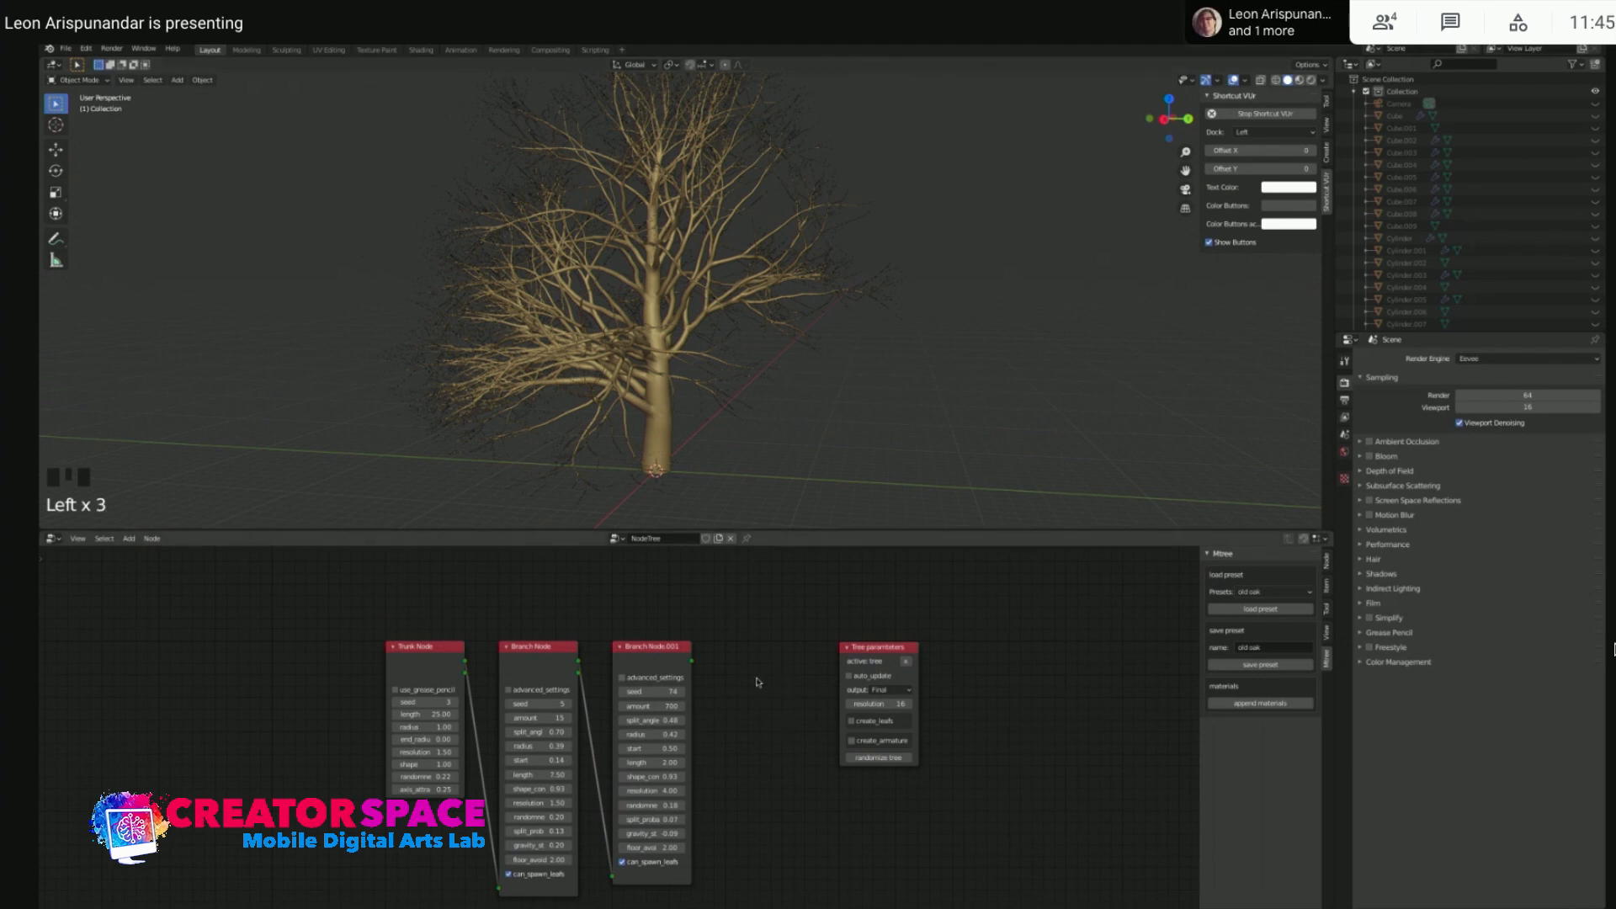
key("shift+a")
mouse_move(750, 699)
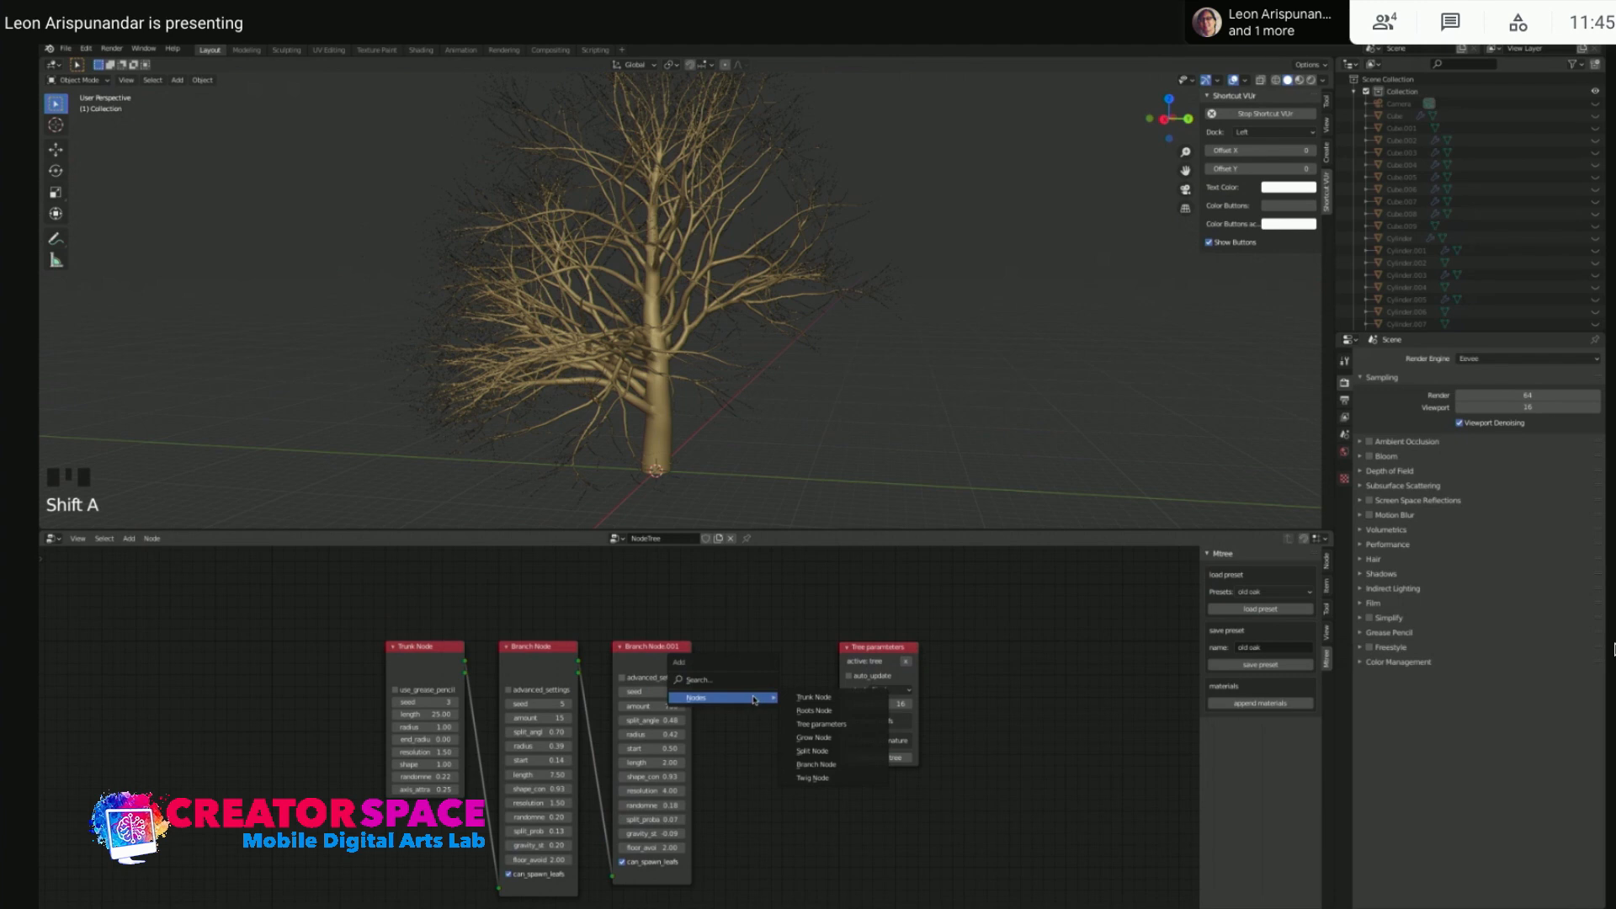
left_click(812, 777)
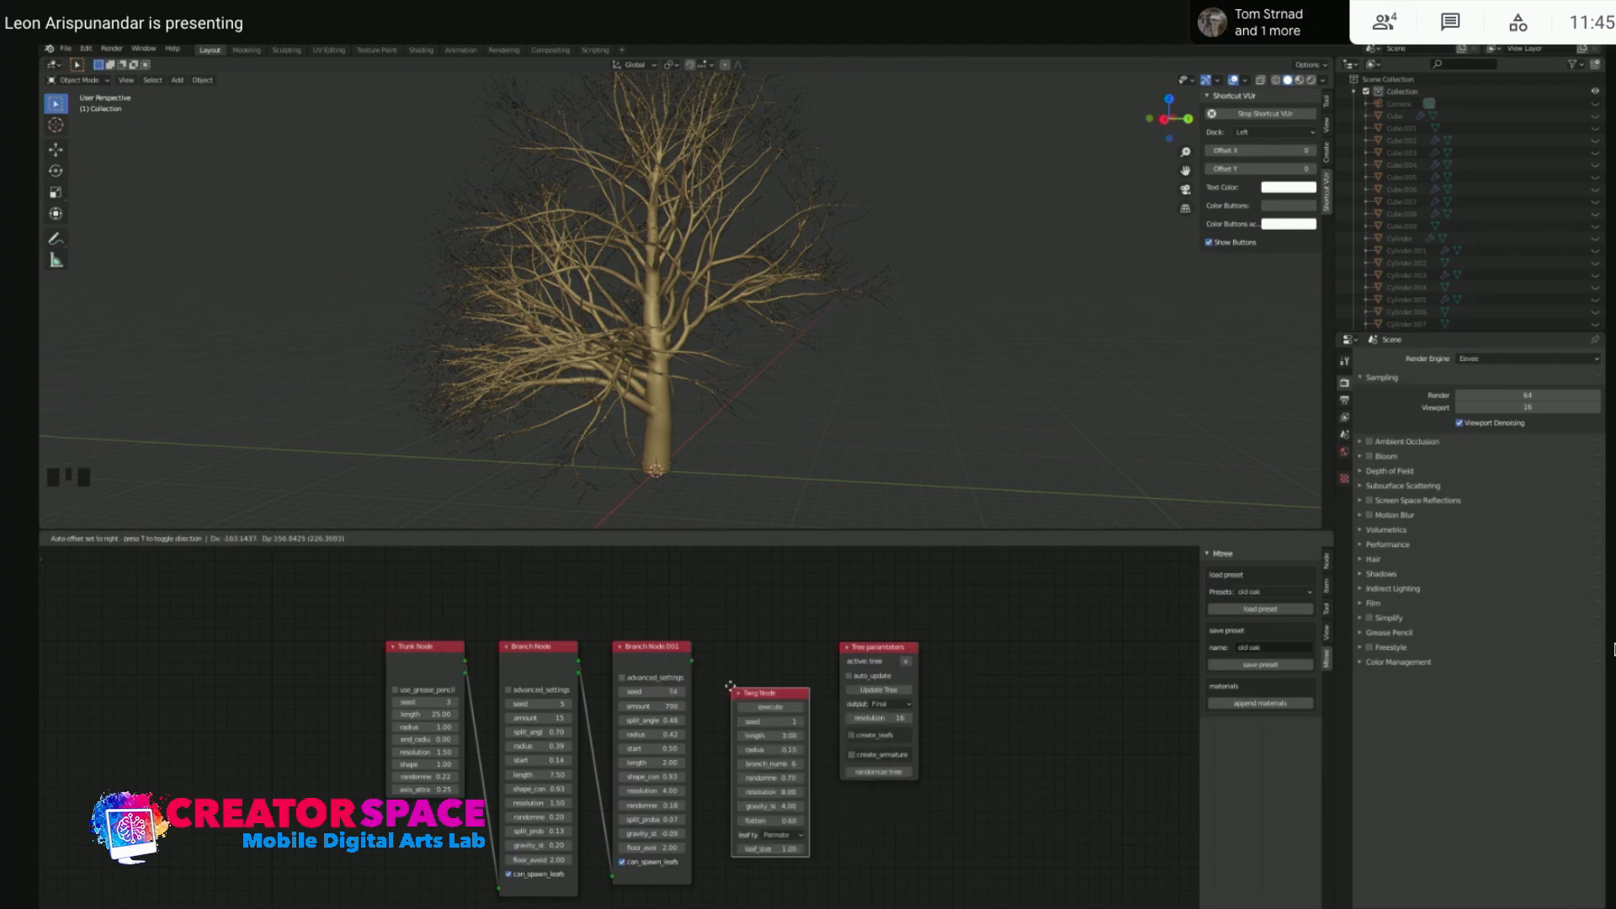
left_click(718, 653)
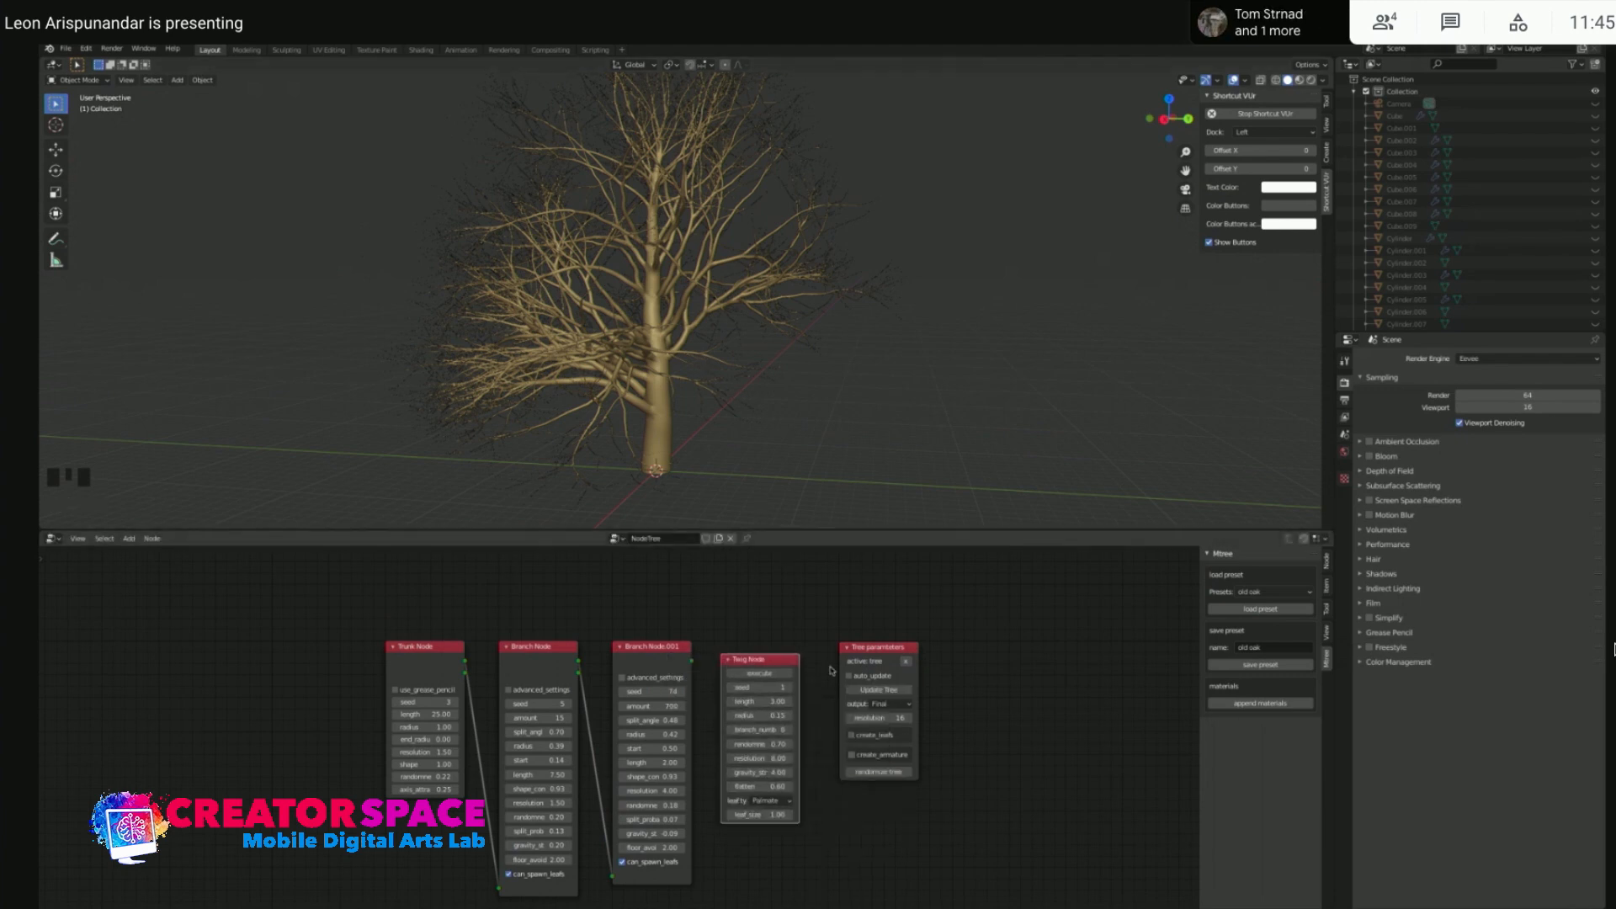
left_click(771, 674)
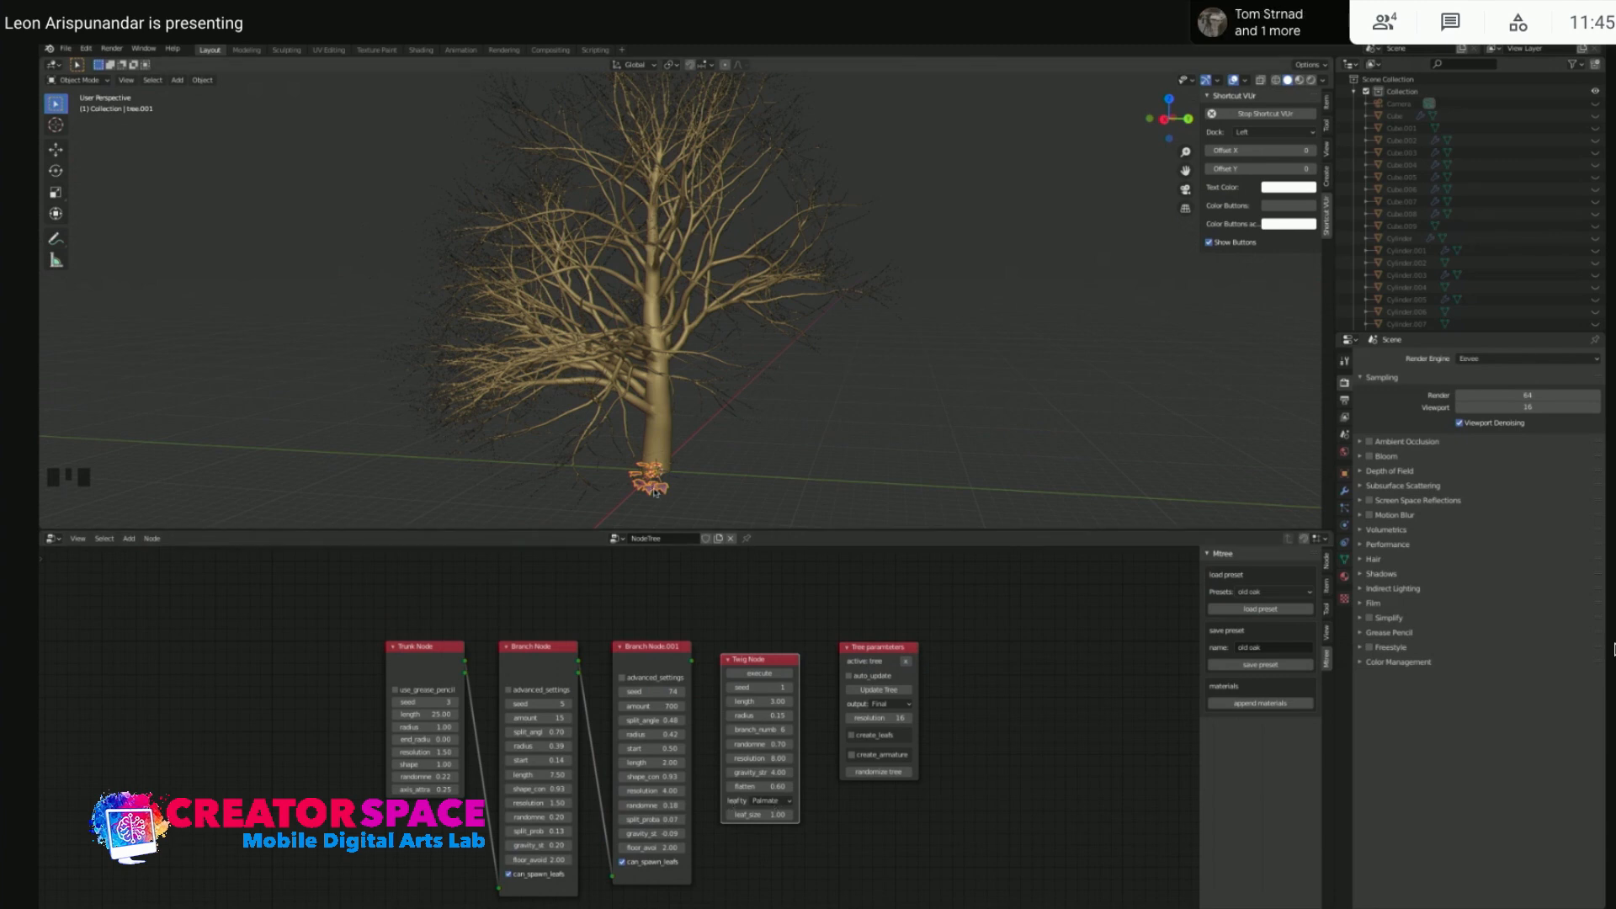
- Move the generated twig straight down along Z, clear of the trunk's base
scroll(659, 497, "up", 3, "shift")
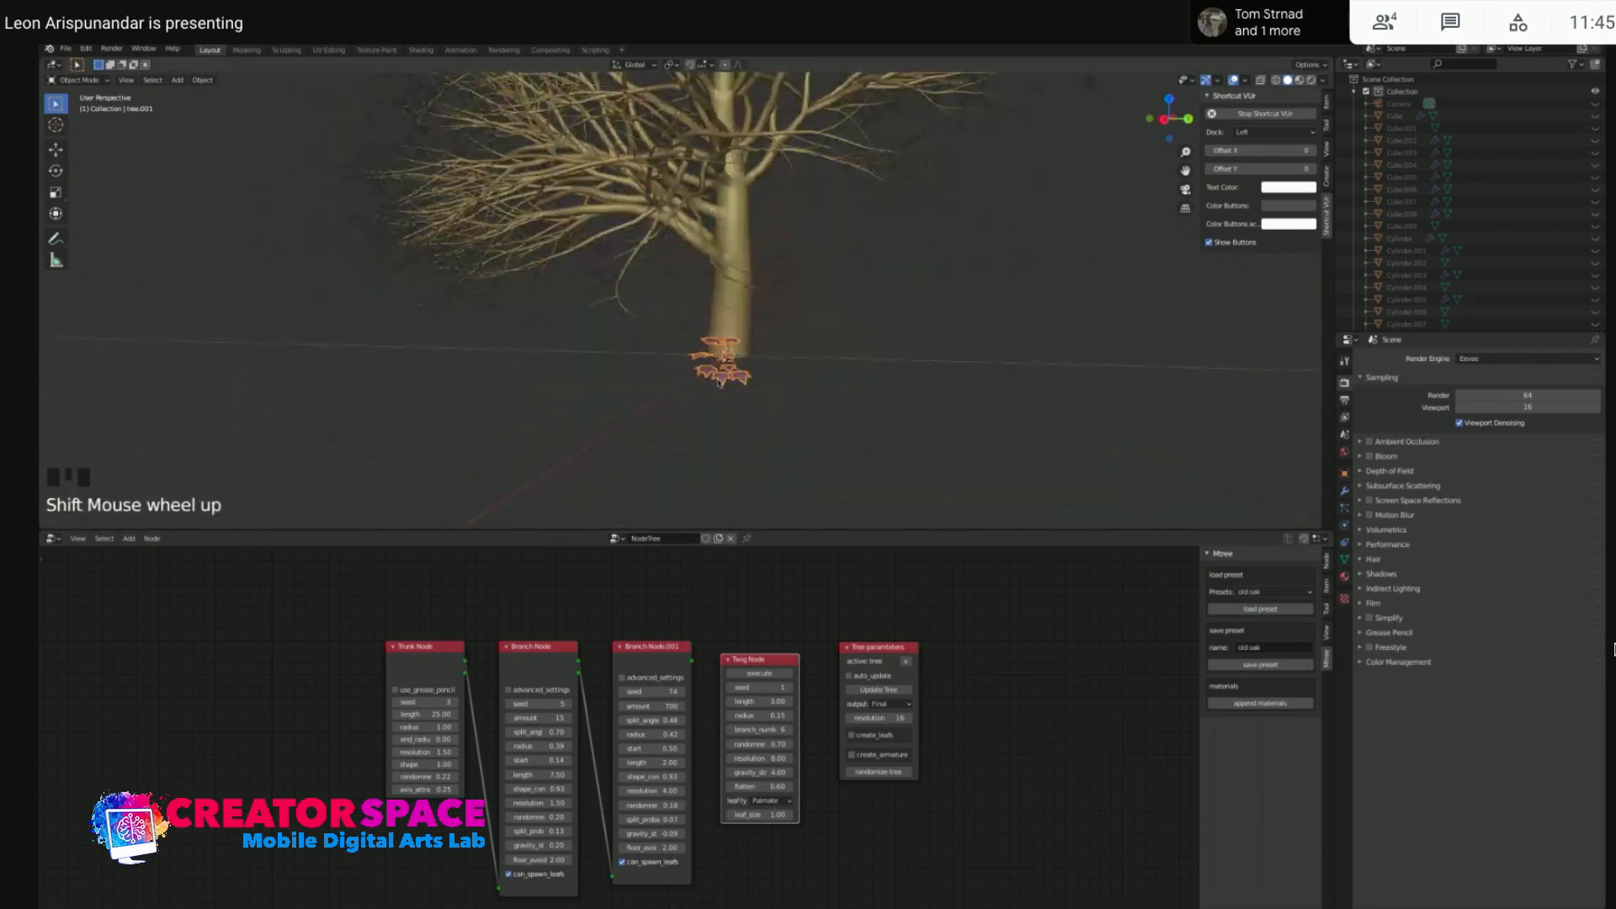
left_click(719, 383)
key("g")
key("z")
left_click(720, 471)
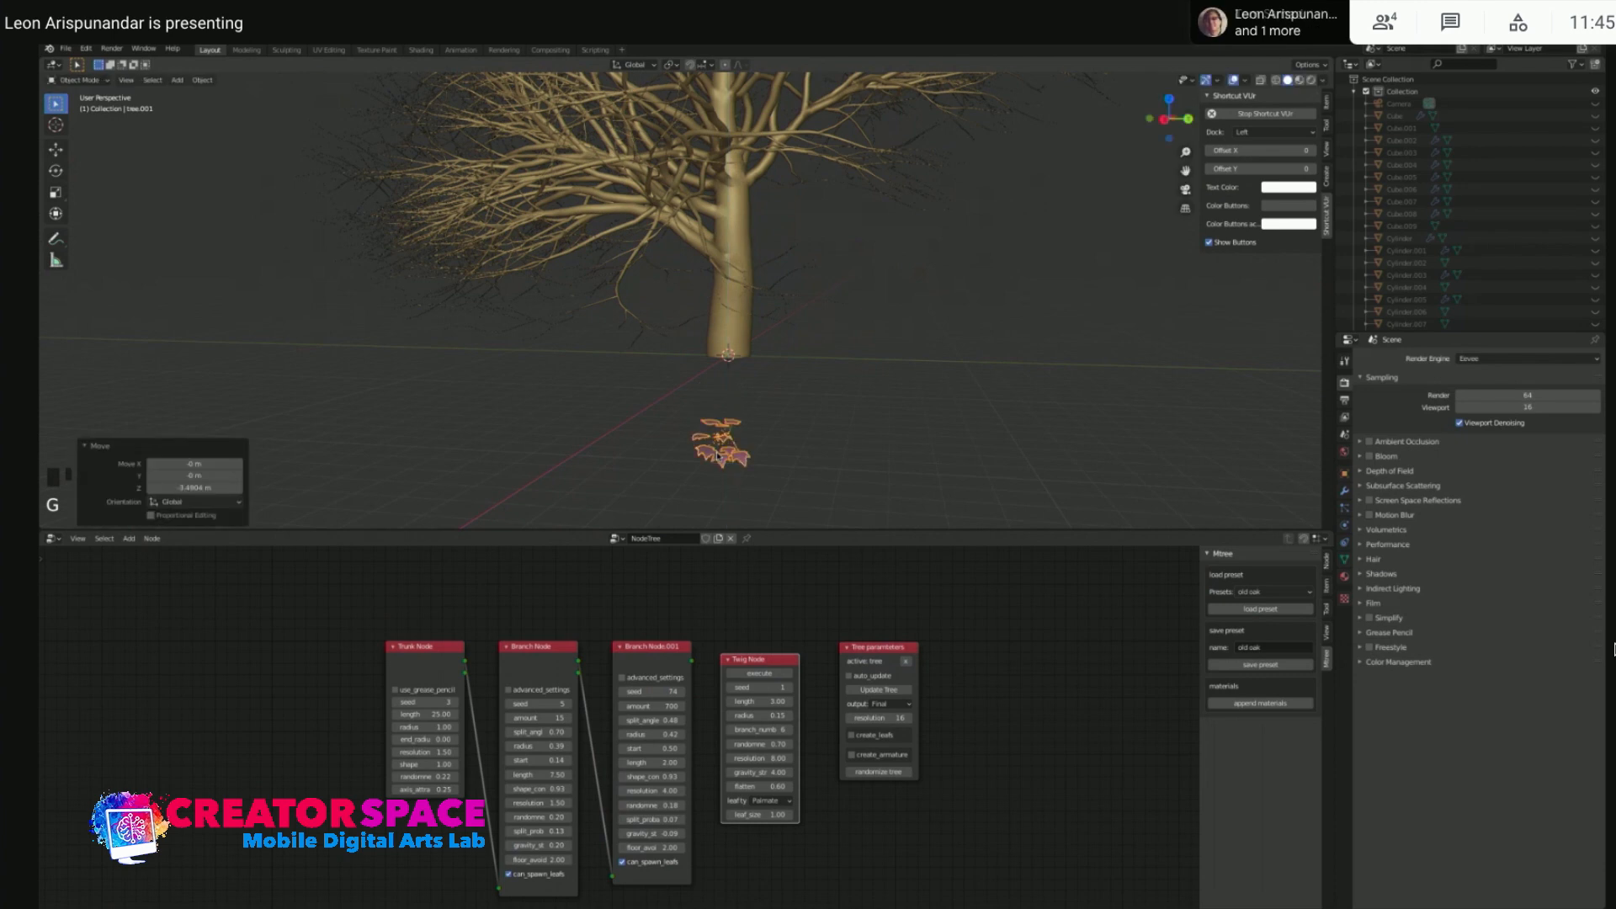
- Shift the Tree parameters node slightly up in the node editor and enable create_leafs on it
scroll(803, 340, "down", 2)
middle_click_drag(803, 340, 752, 358)
left_click(862, 723)
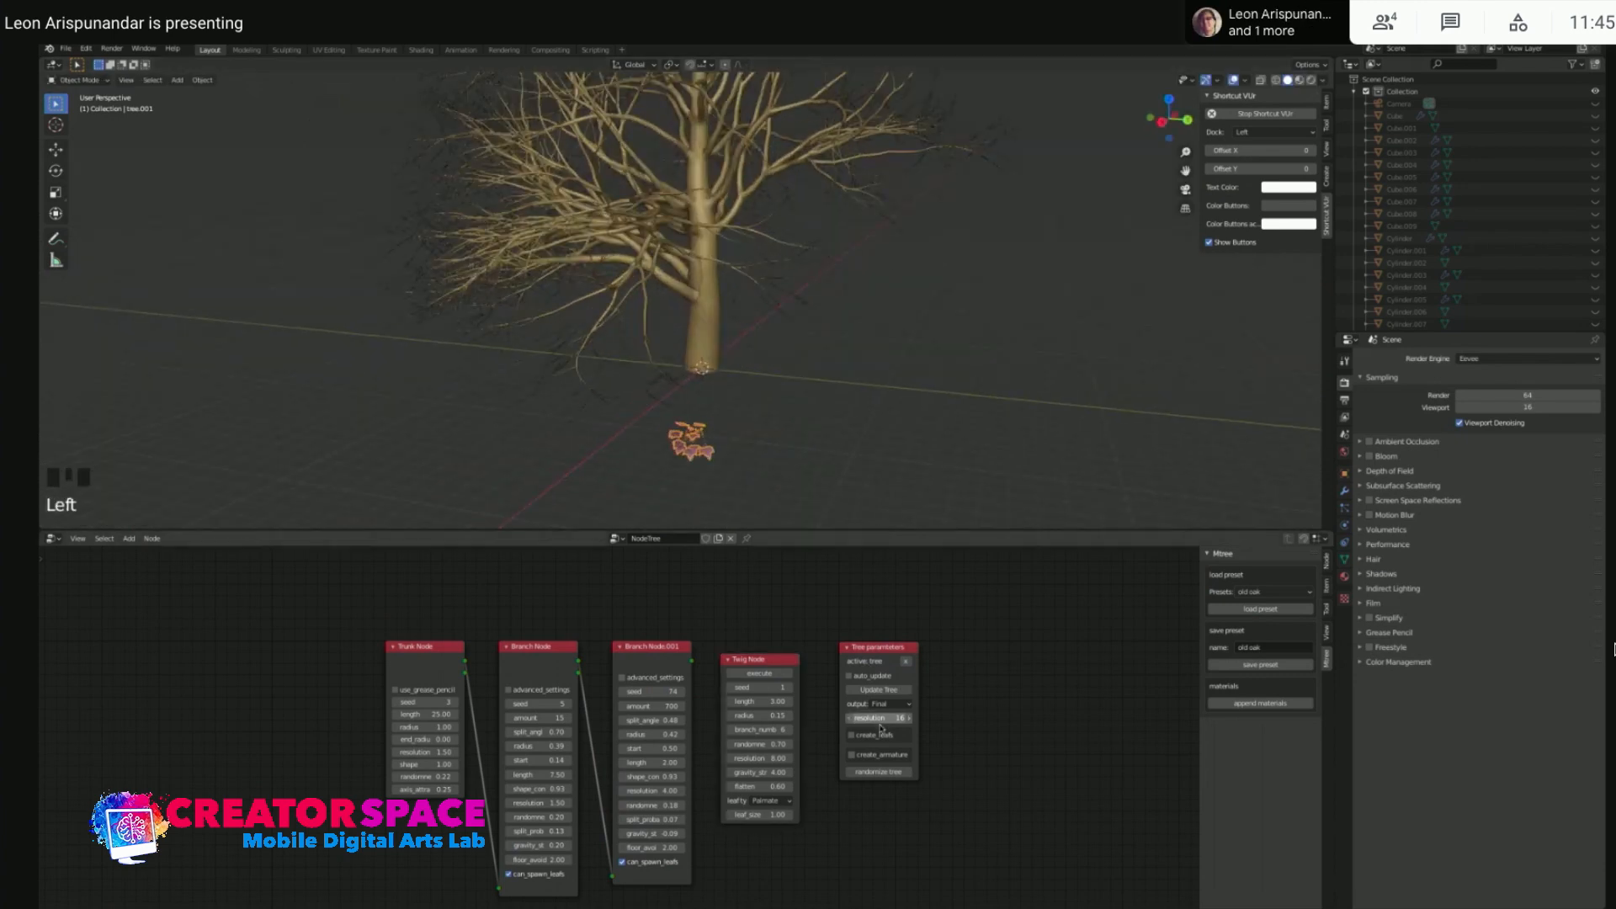
left_click(859, 744)
left_click_drag(858, 744, 846, 717)
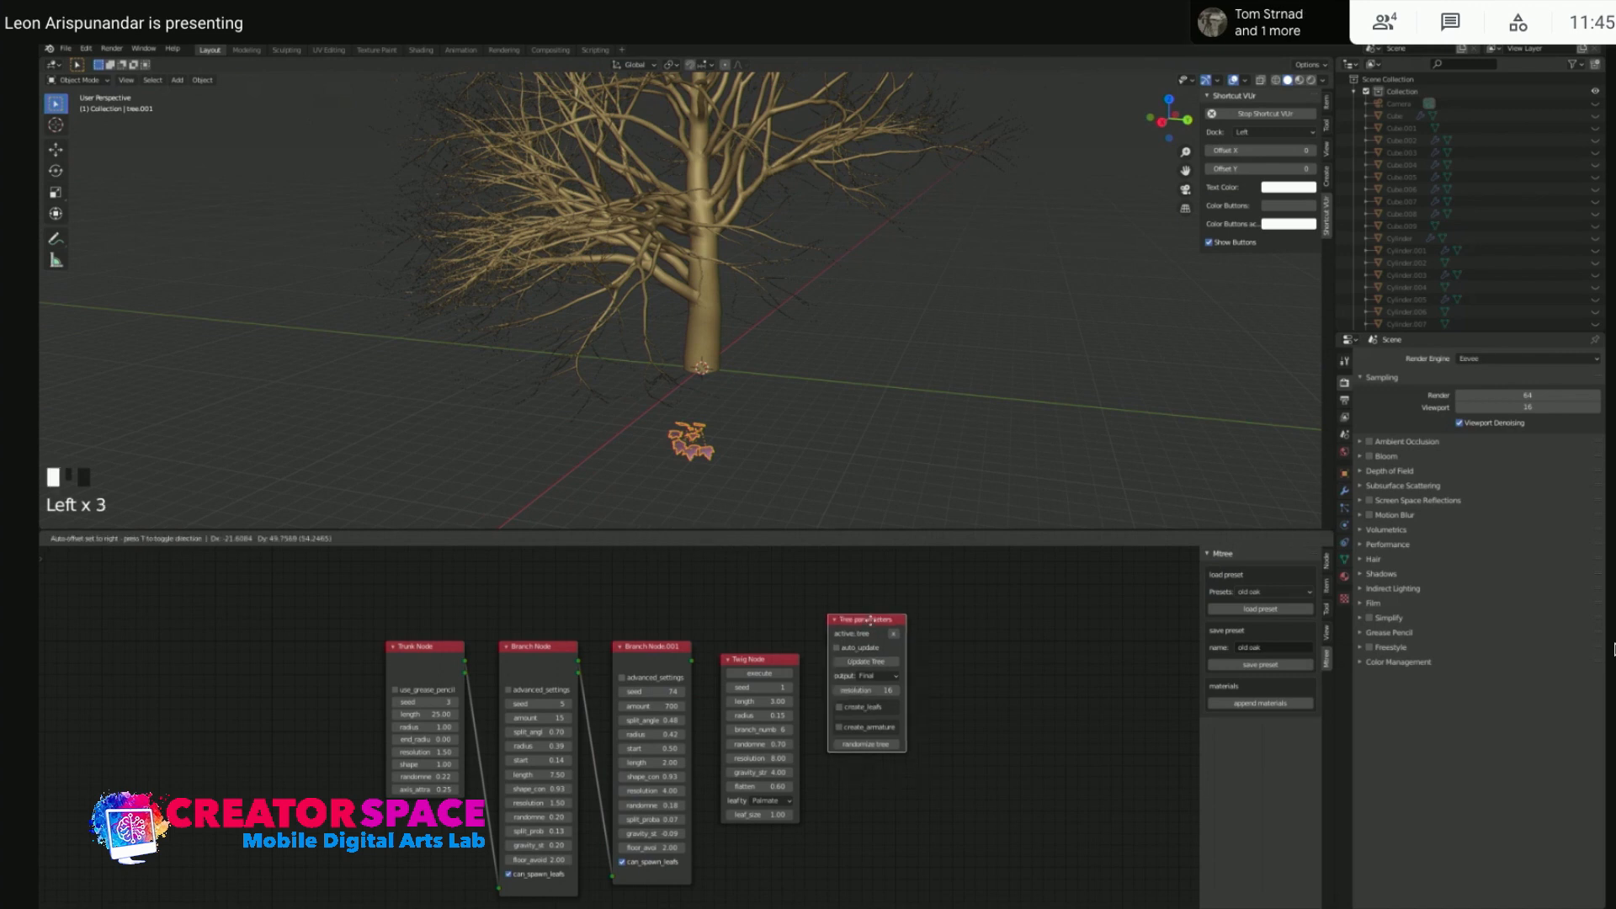
left_click(840, 710)
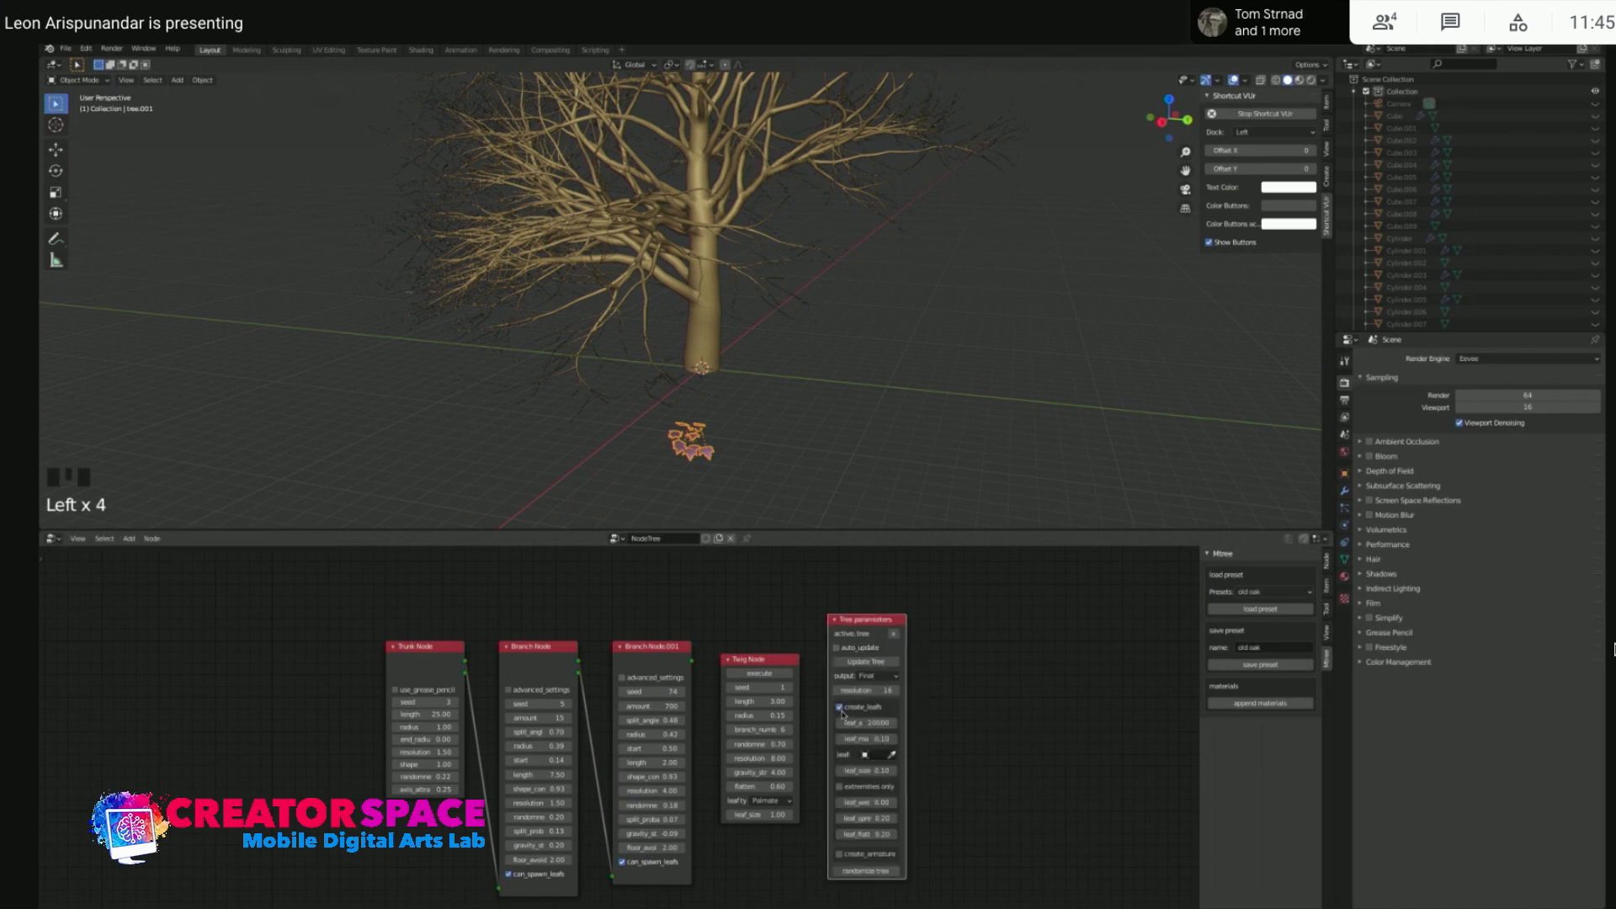
- Assign the twig below the trunk as the leaf object and update the tree
left_click(892, 755)
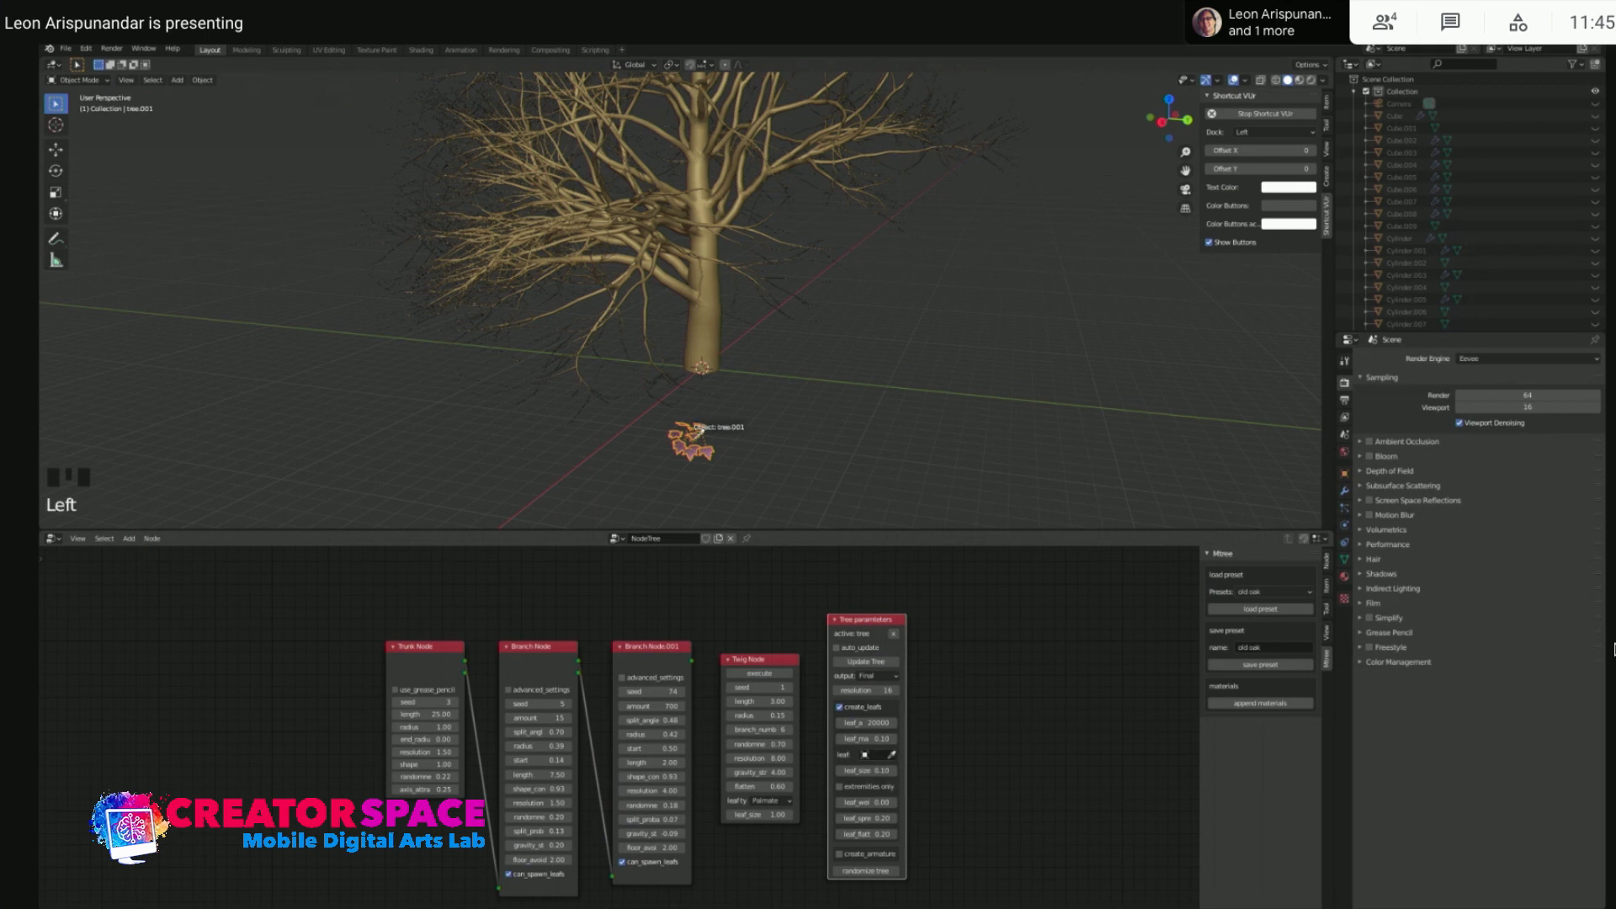
left_click(688, 451)
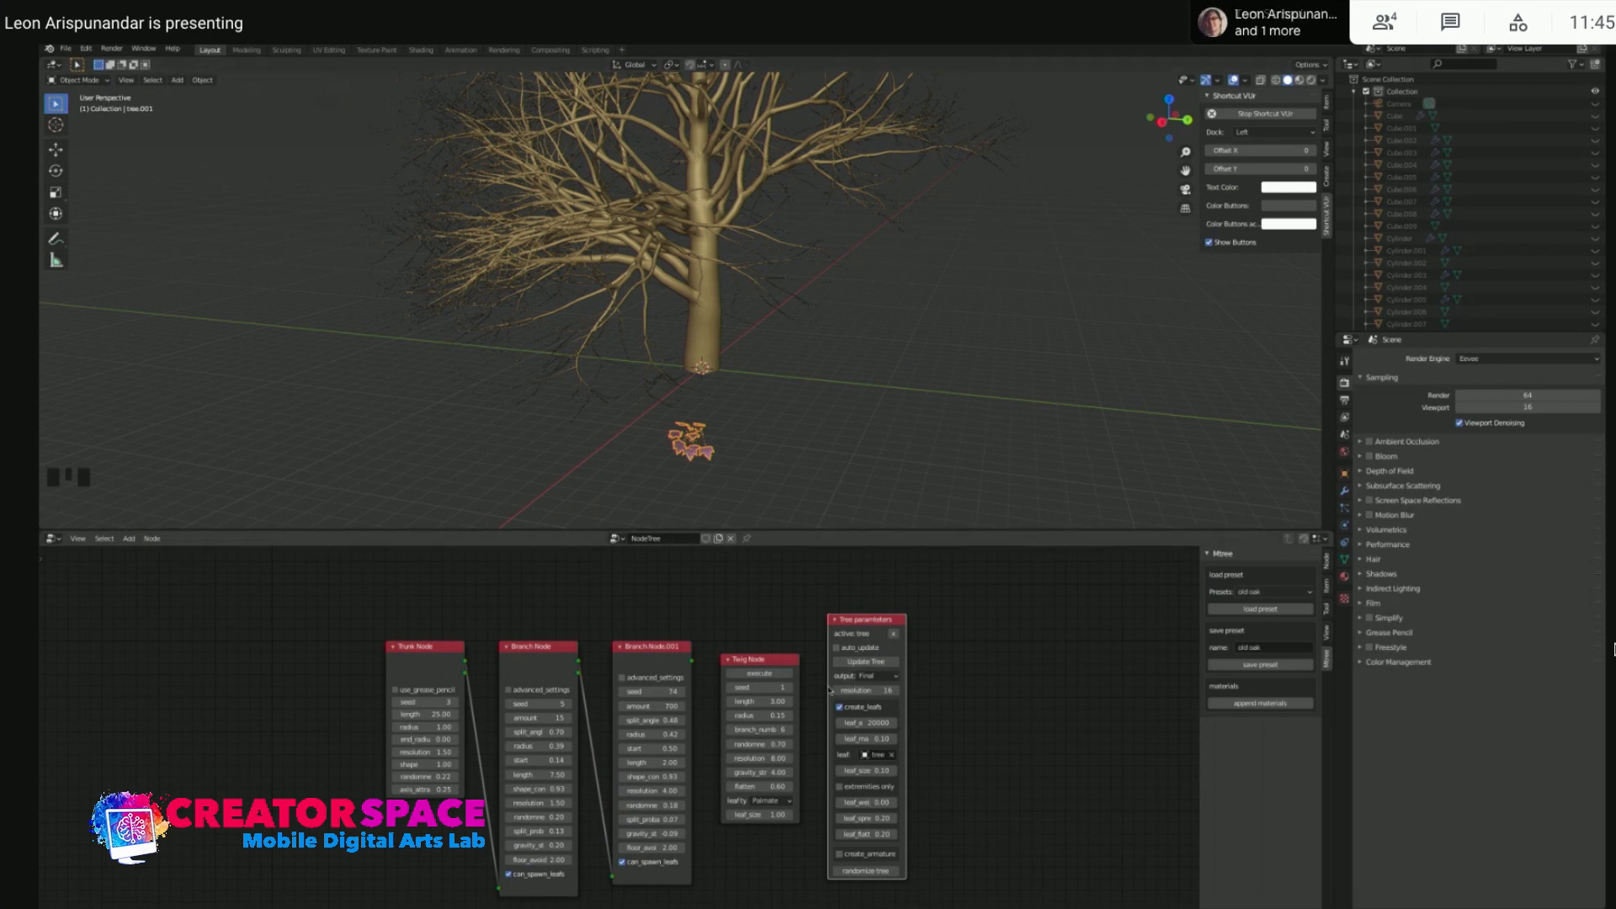
mouse_move(825, 296)
middle_mouse_down("shift")
mouse_move(821, 337)
mouse_move(846, 316)
middle_mouse_up("shift")
left_click(876, 671)
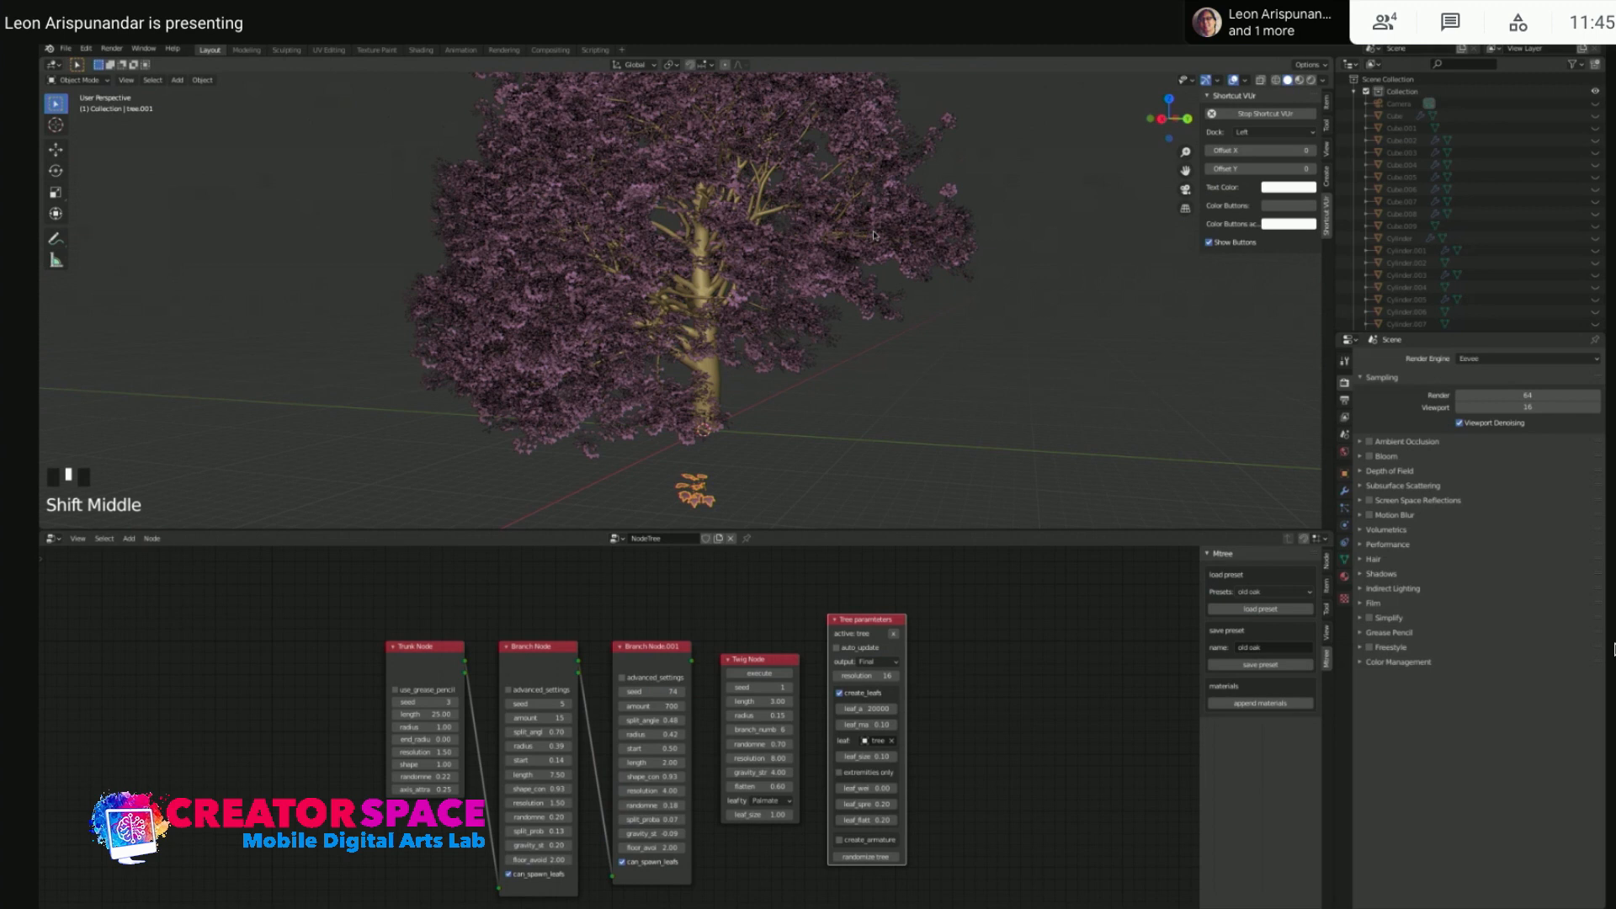
- Examine the leafy tree's canopy, trunk and branches from several angles
left_click(910, 457)
left_click(798, 453)
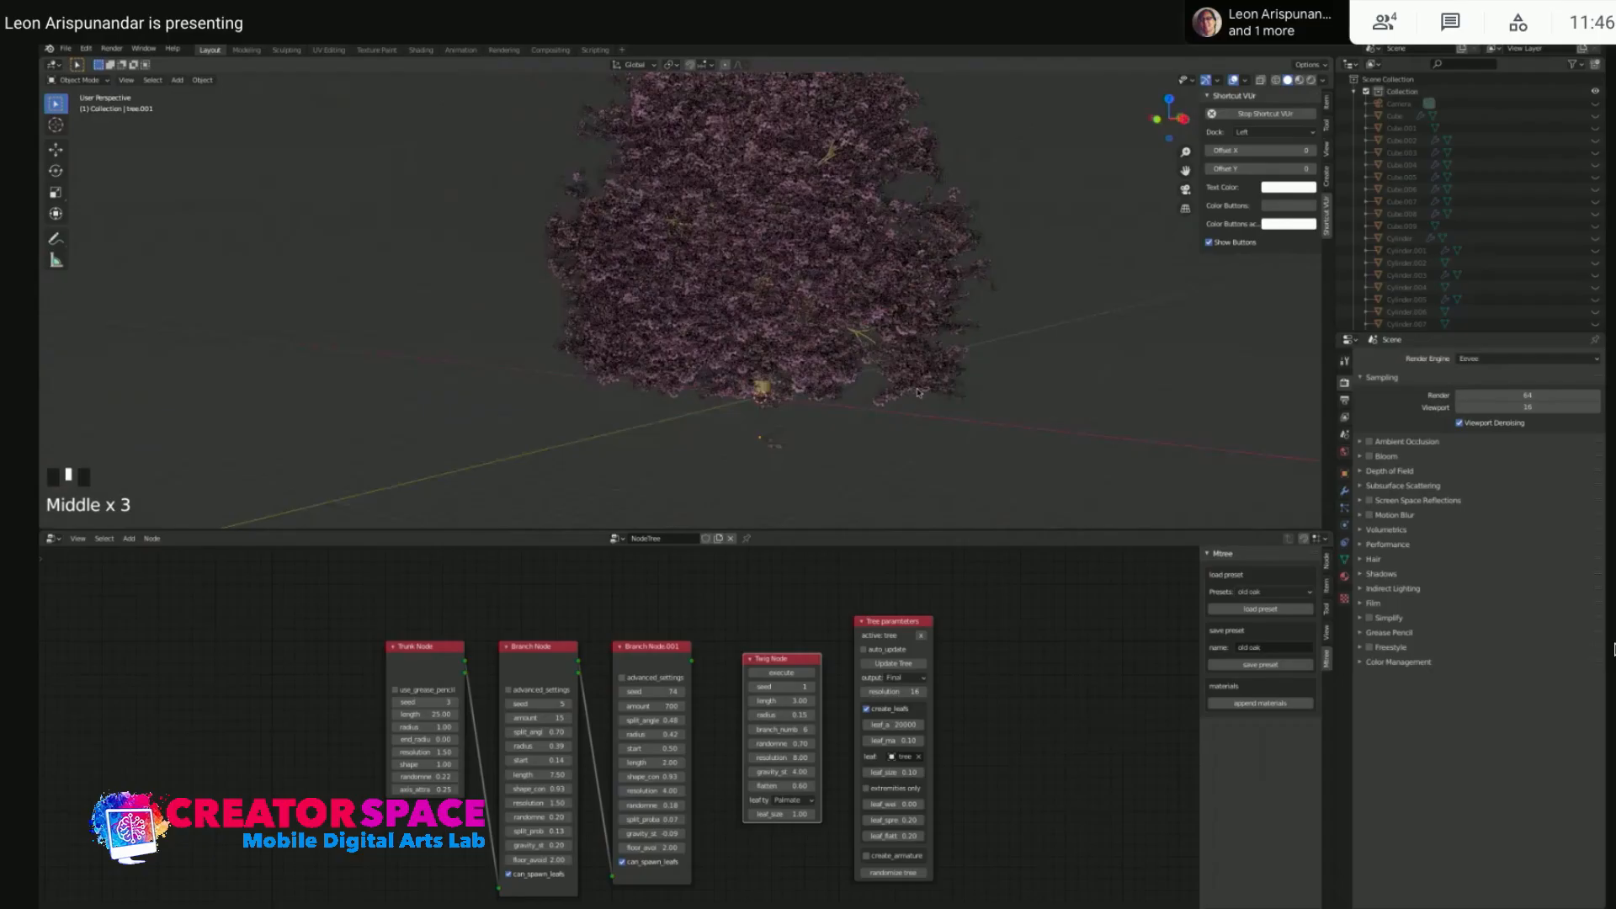
middle_click_drag(919, 392, 783, 362)
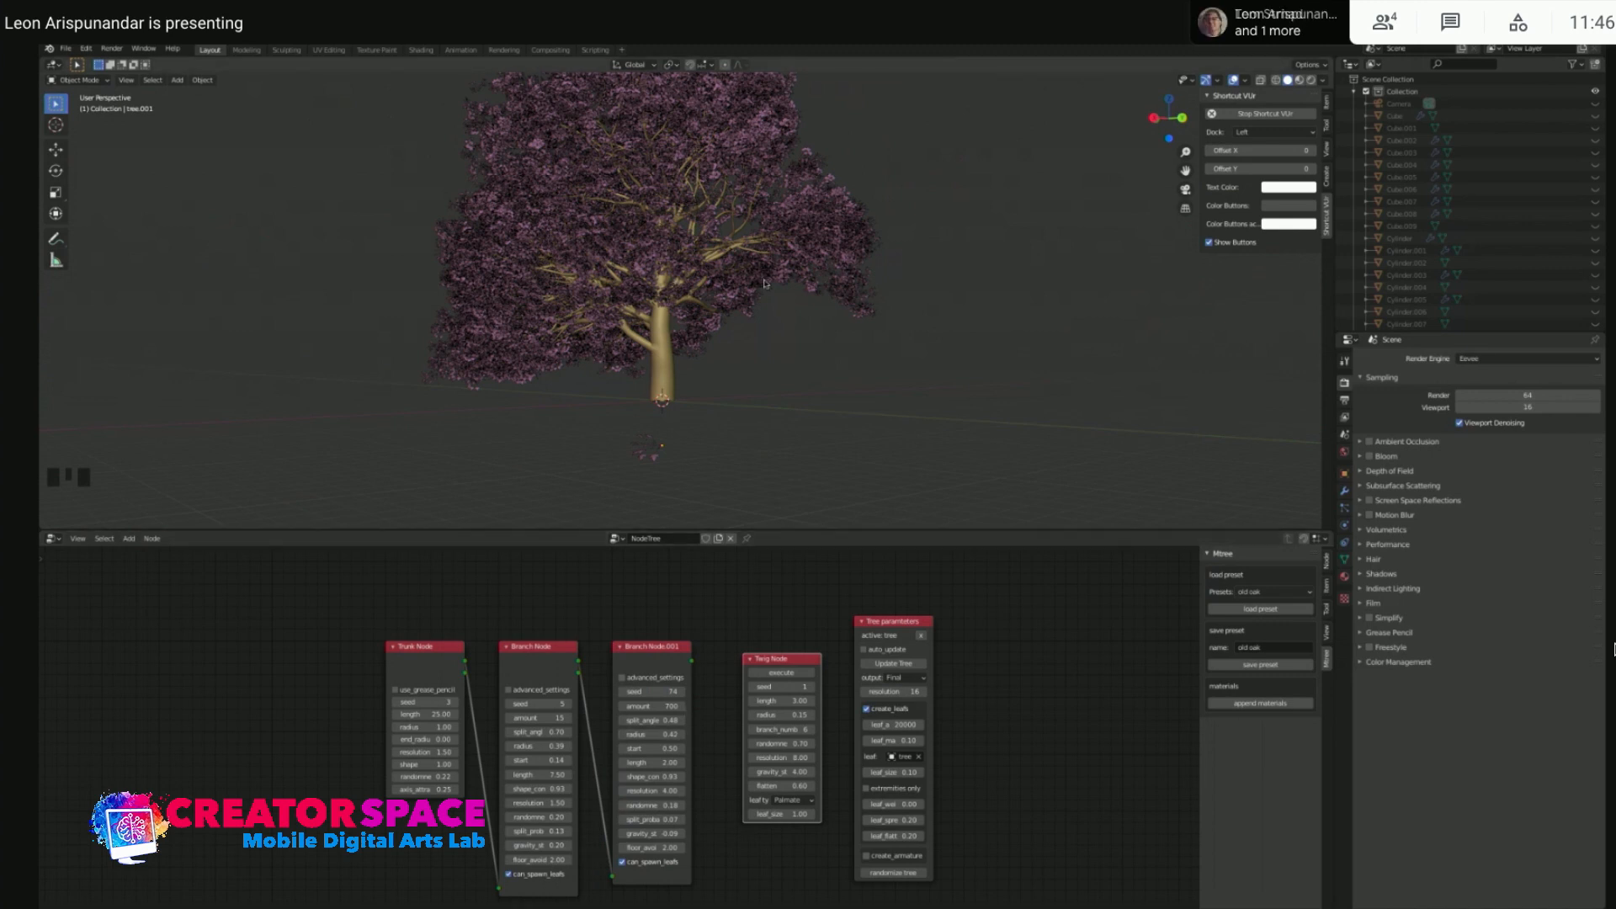
left_click(834, 438)
scroll(834, 439, "up", 1)
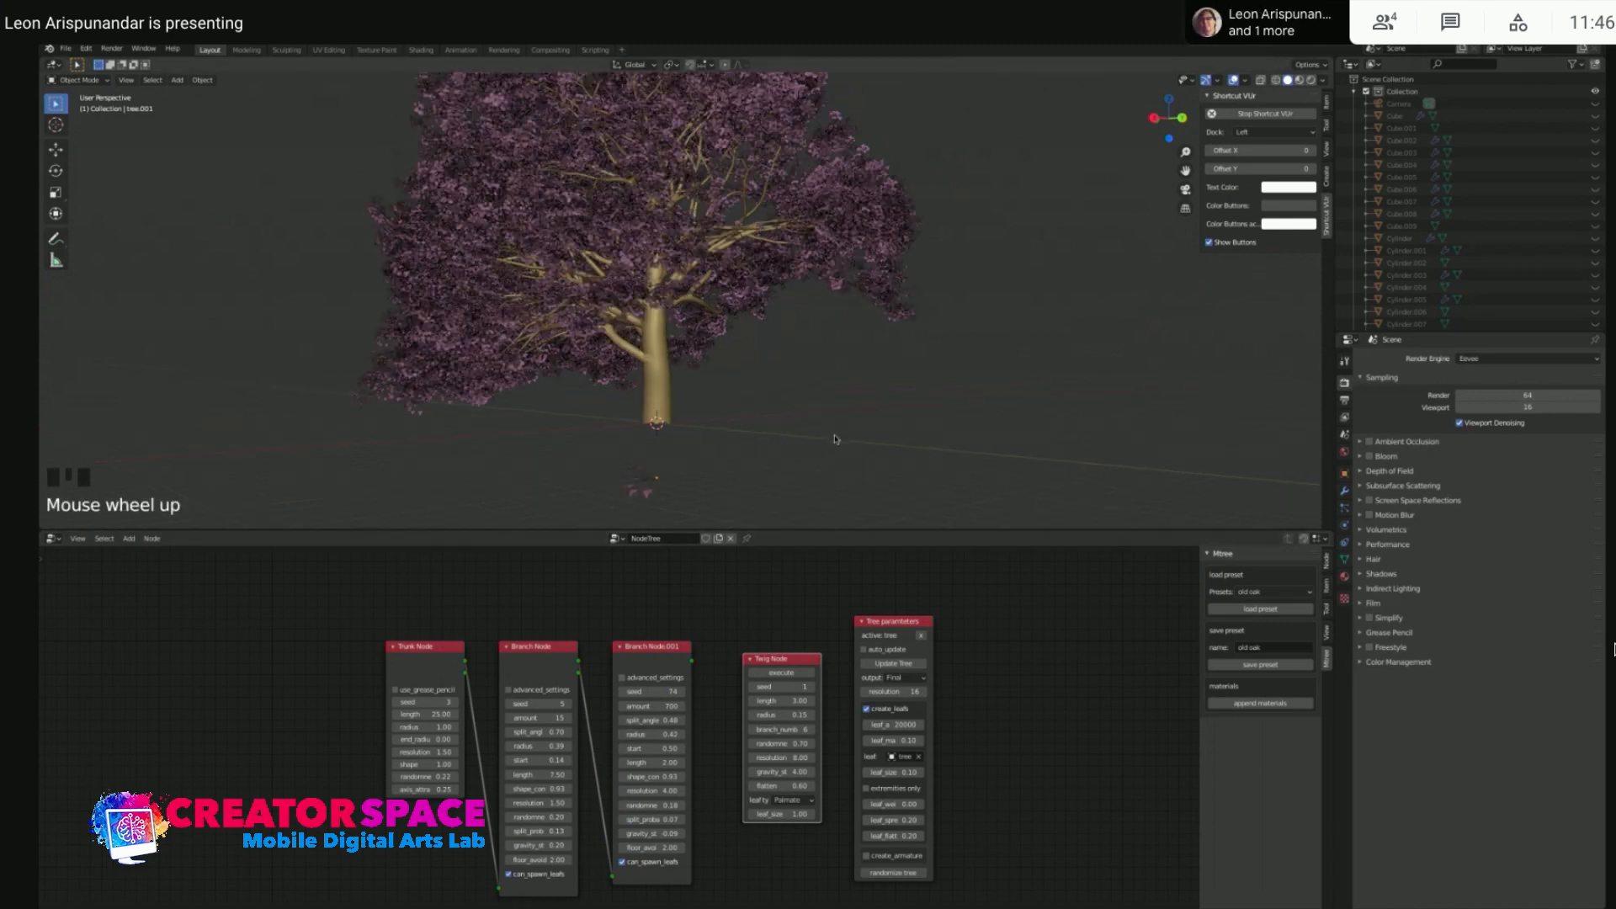
left_click(612, 368)
middle_click_drag(783, 372, 648, 346)
scroll(842, 375, "up", 1)
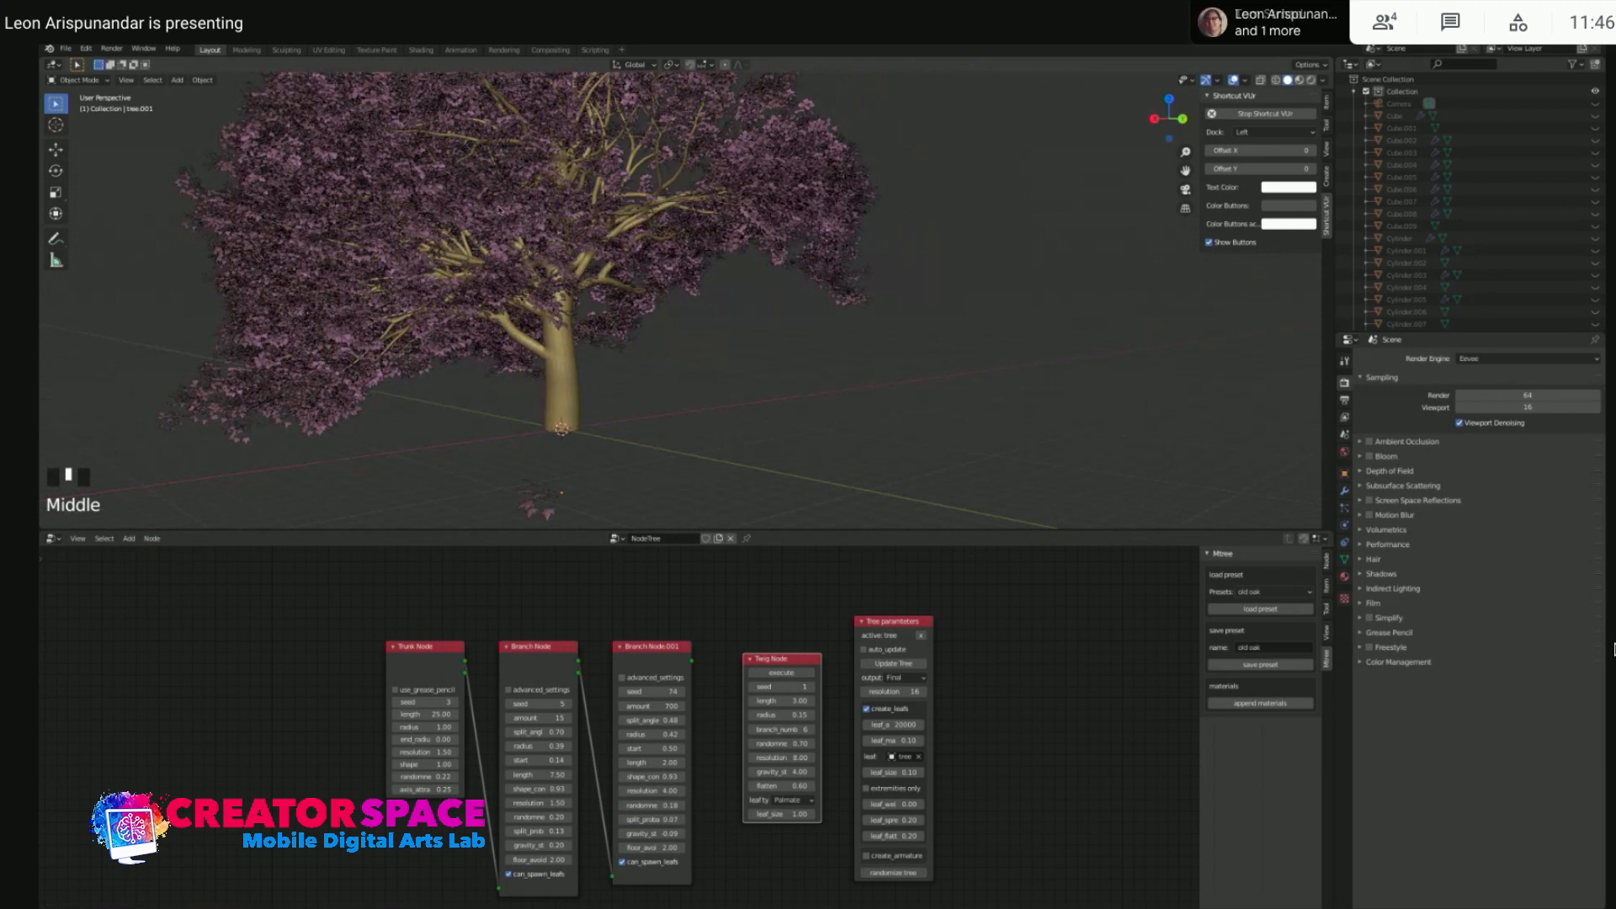
left_click(770, 429)
left_click(767, 378)
- Create a new material for the bare trunk-and-branches object of the tree
left_click(549, 369)
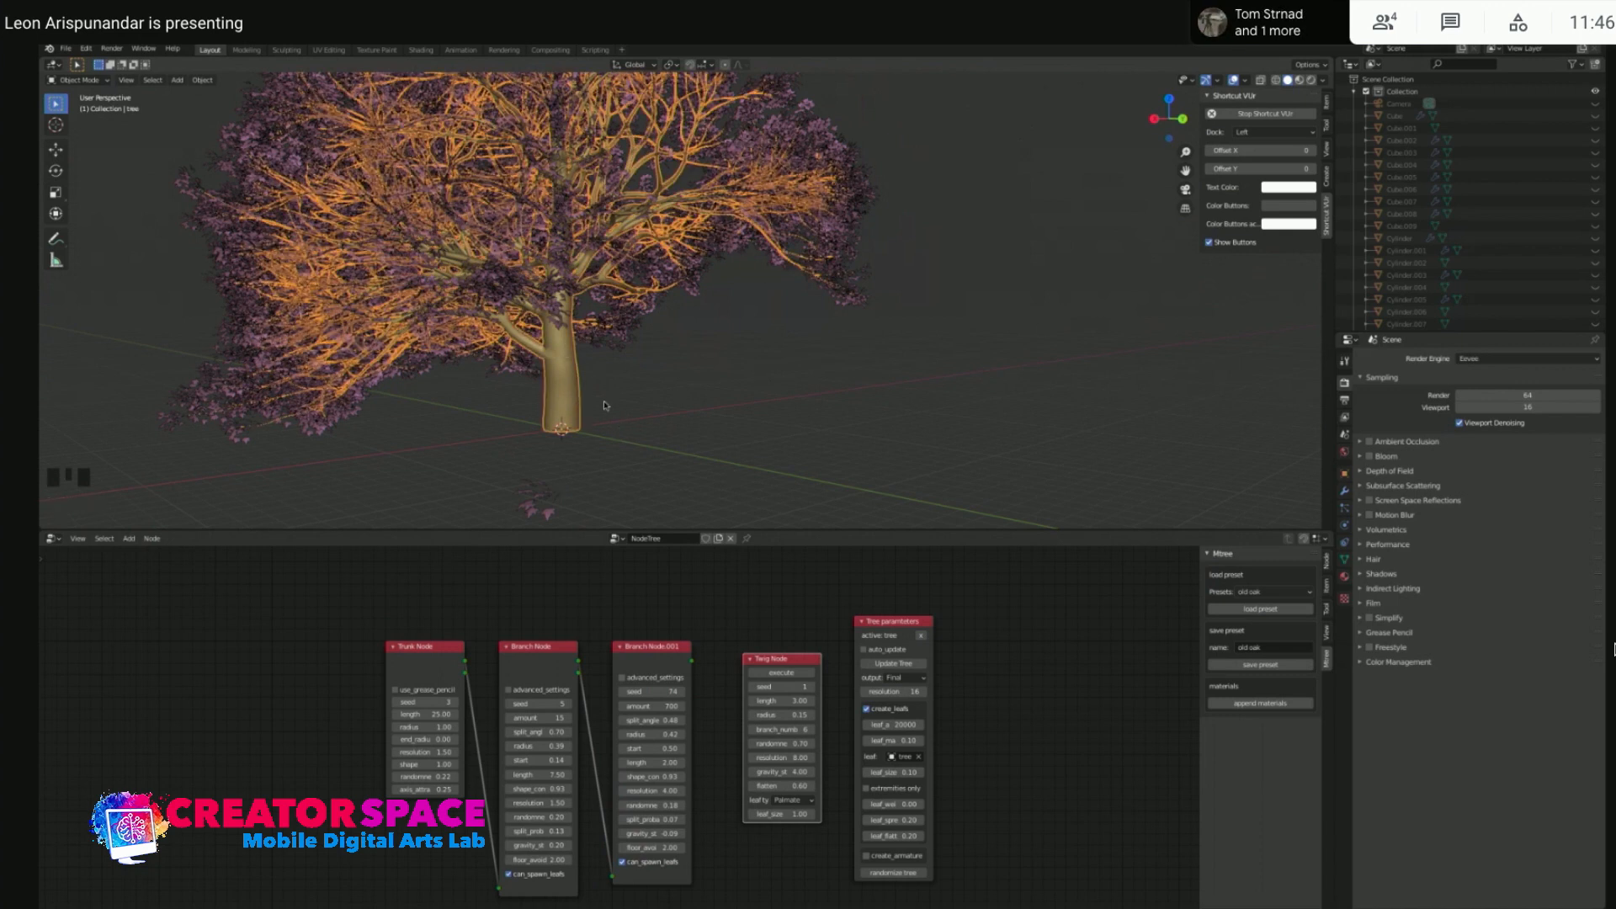
left_click(684, 381)
left_click(568, 385)
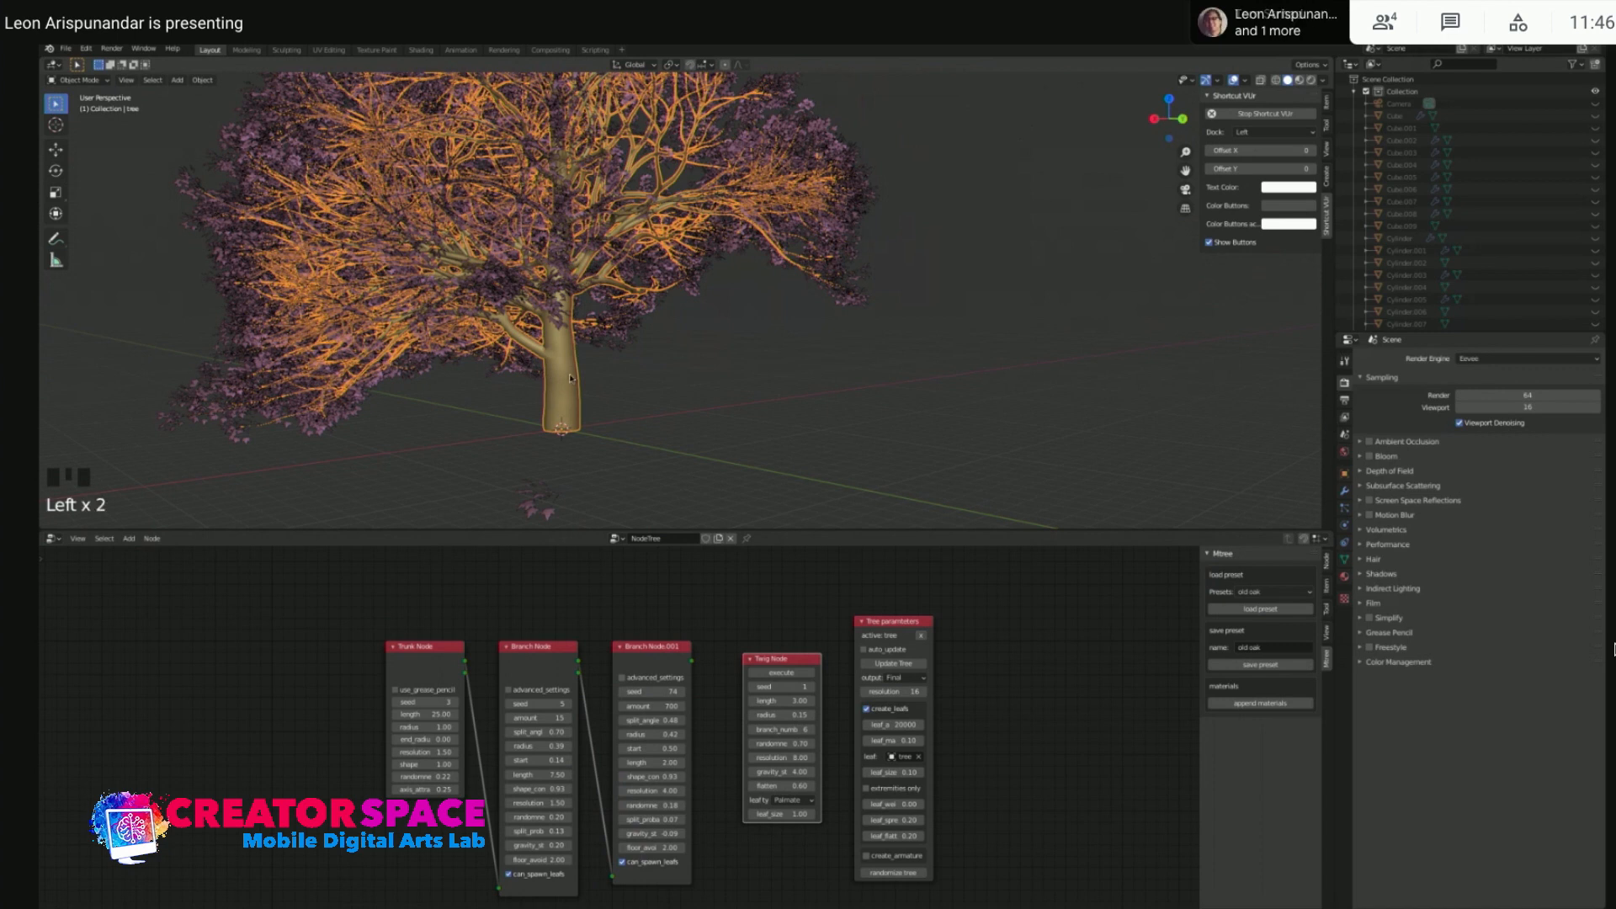
left_click(1345, 583)
left_click(1411, 429)
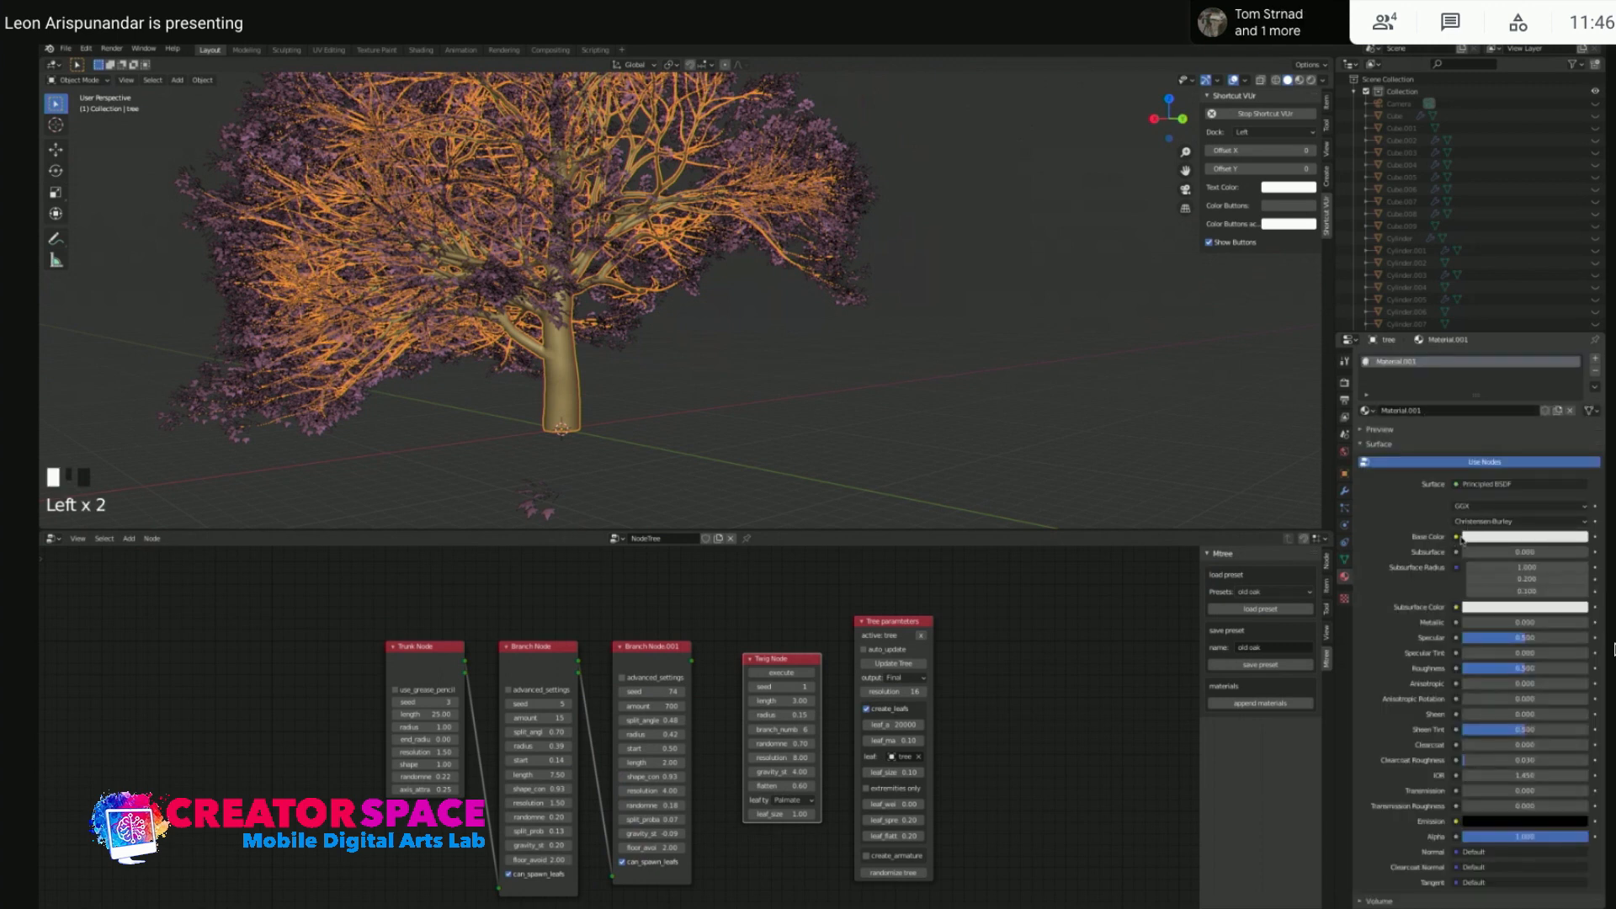
- Assign the TexturesCom tree bark albedo image as an image texture to the trunk material's base color
left_click(1456, 539)
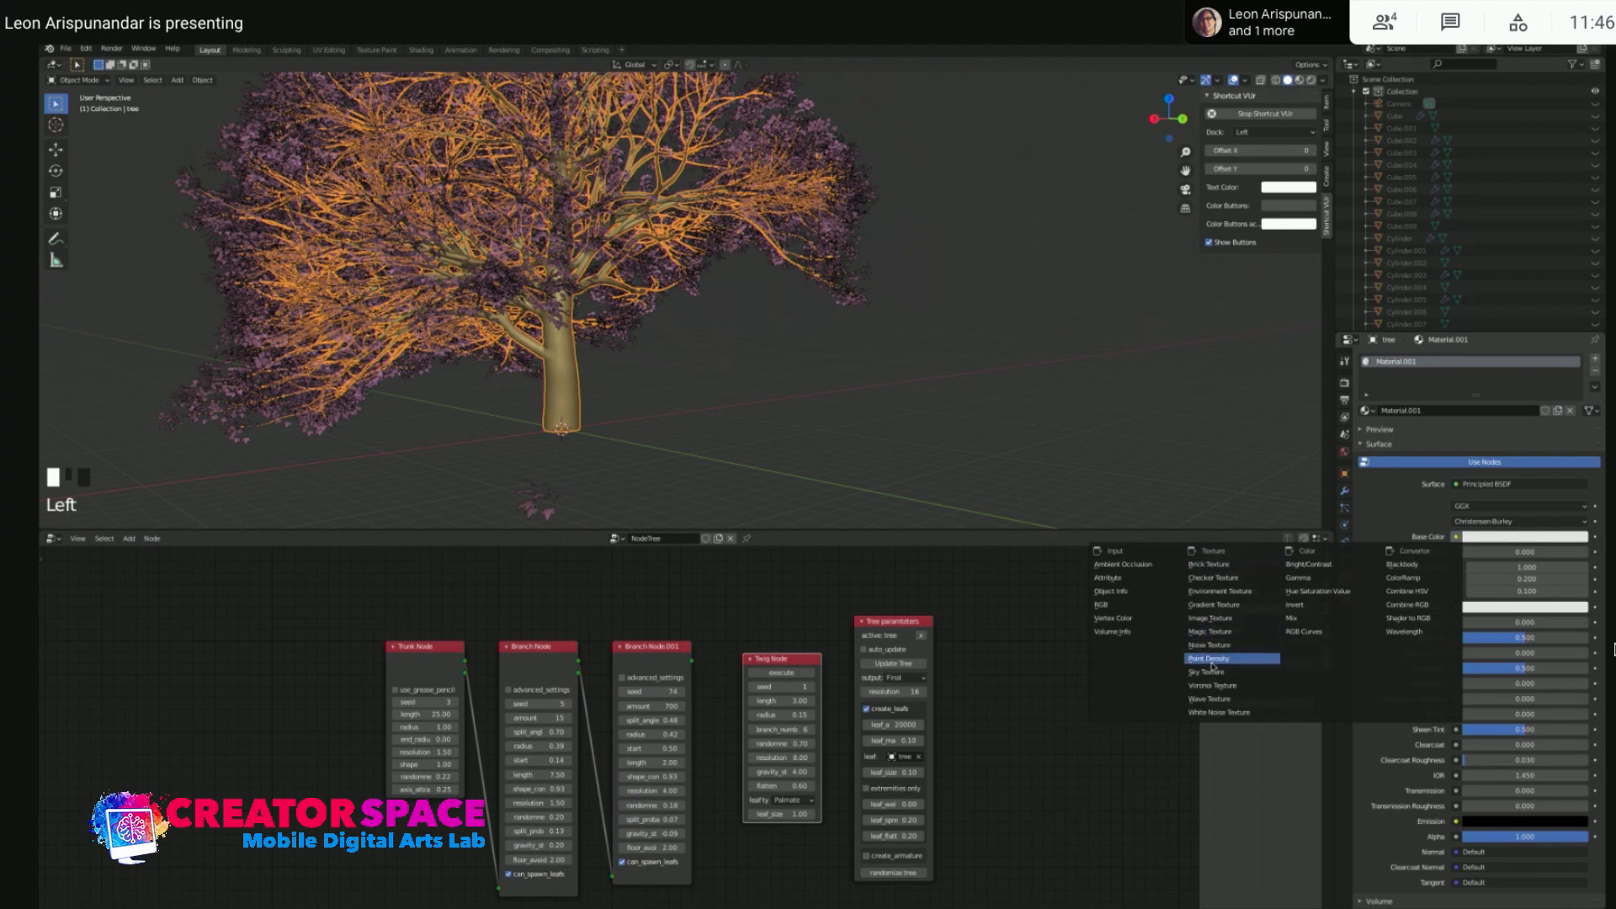
left_click(1218, 620)
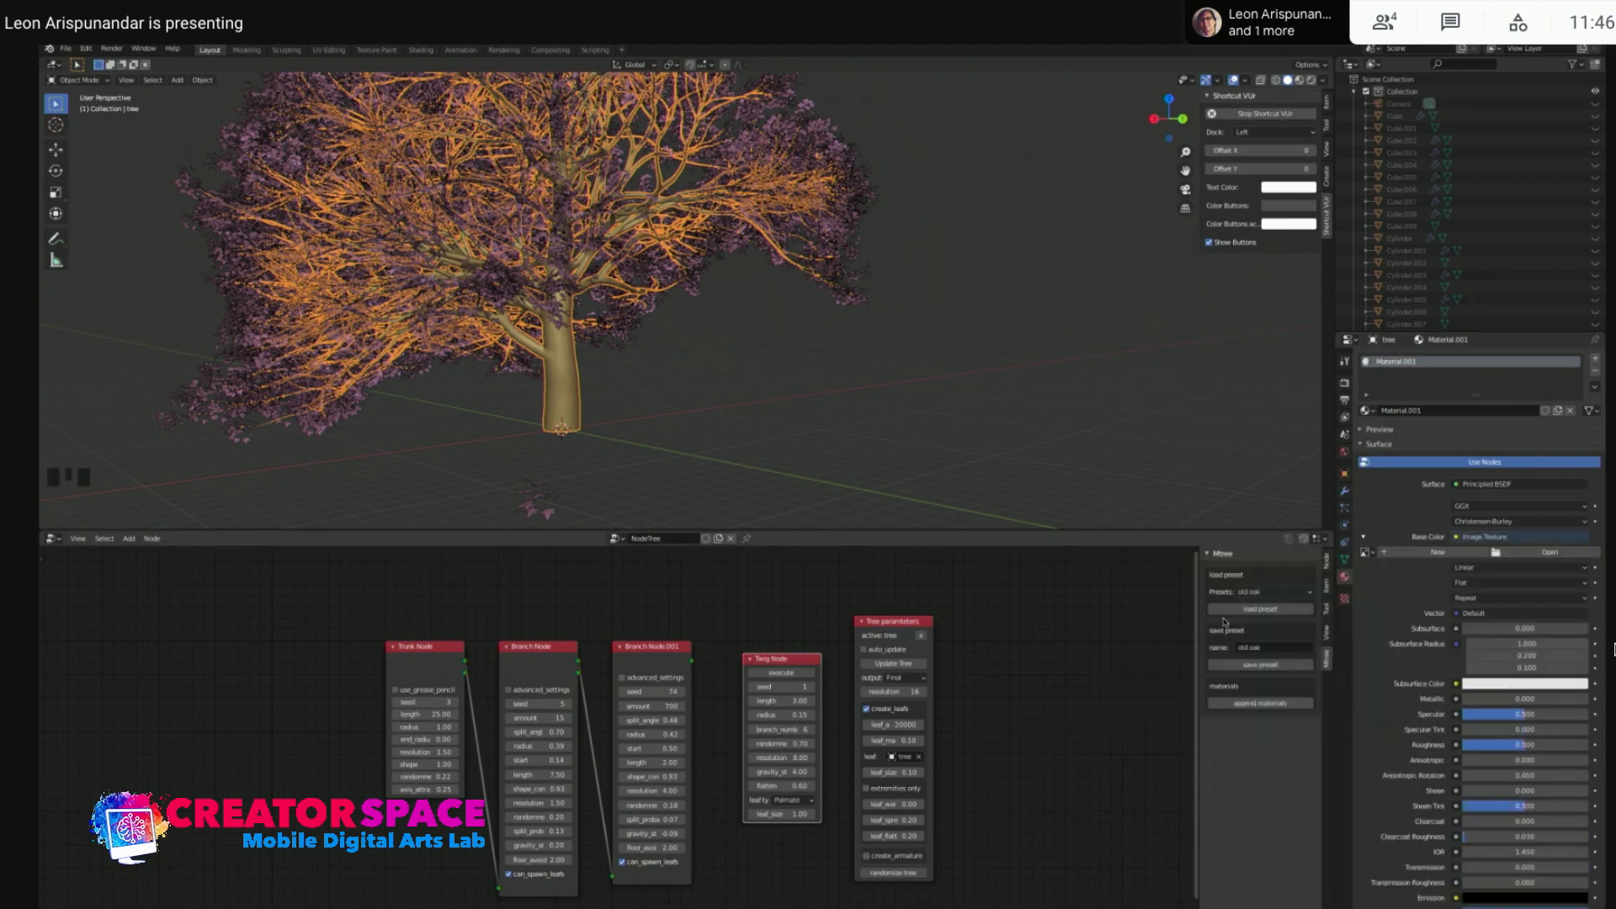
left_click(1546, 552)
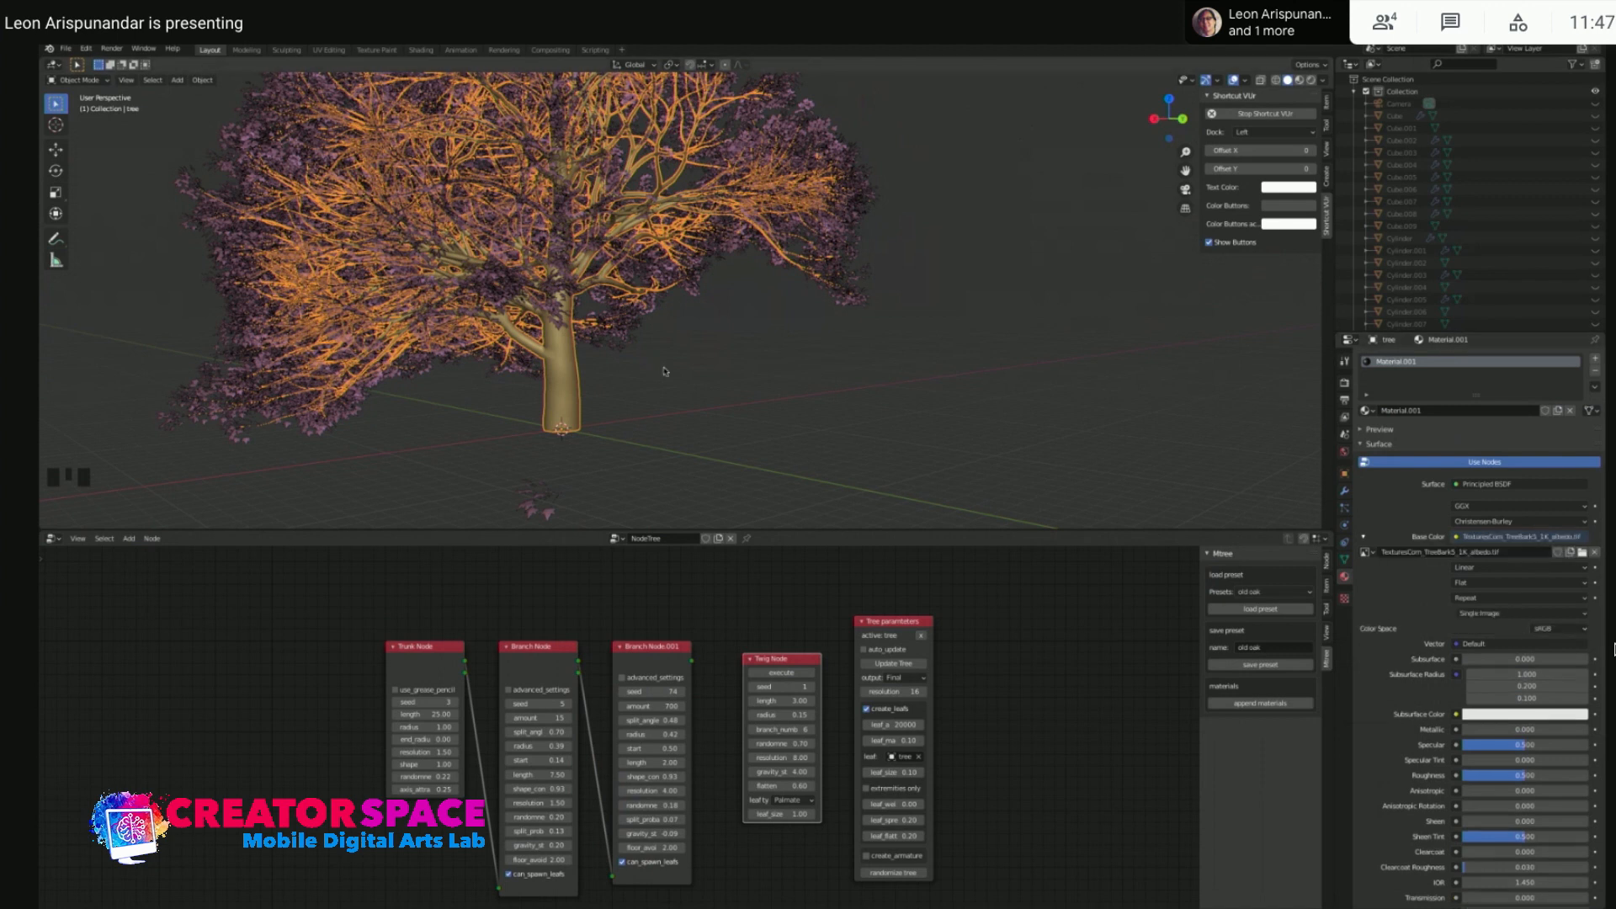
left_click(653, 426)
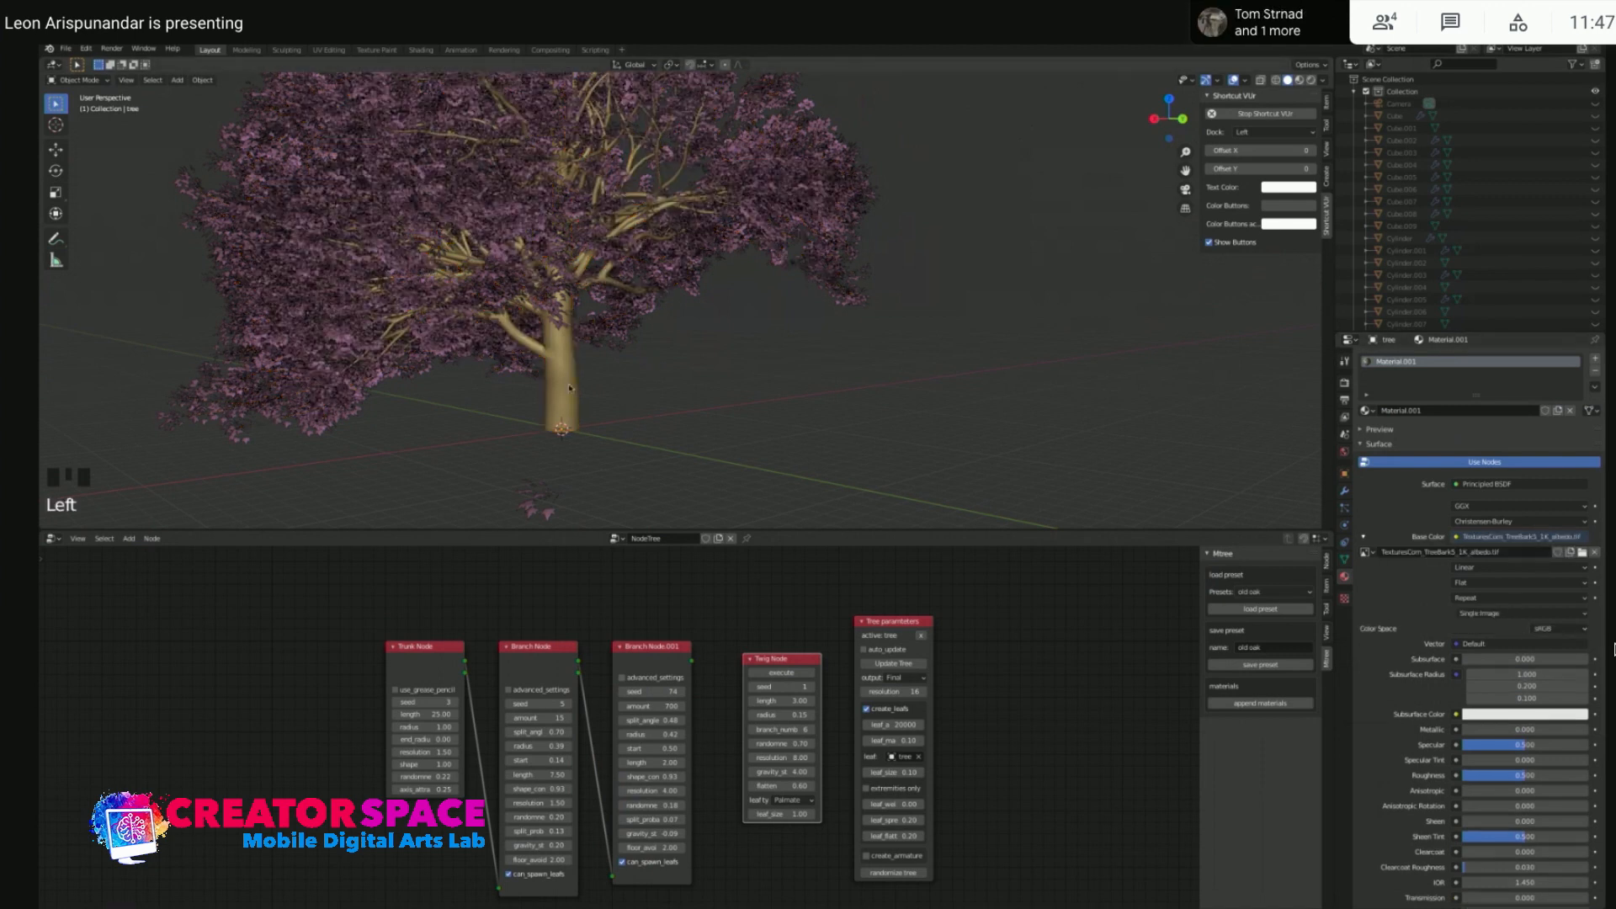
- Preview the tree in Material Preview shading and examine the bark texture on its trunk and branches
key("z")
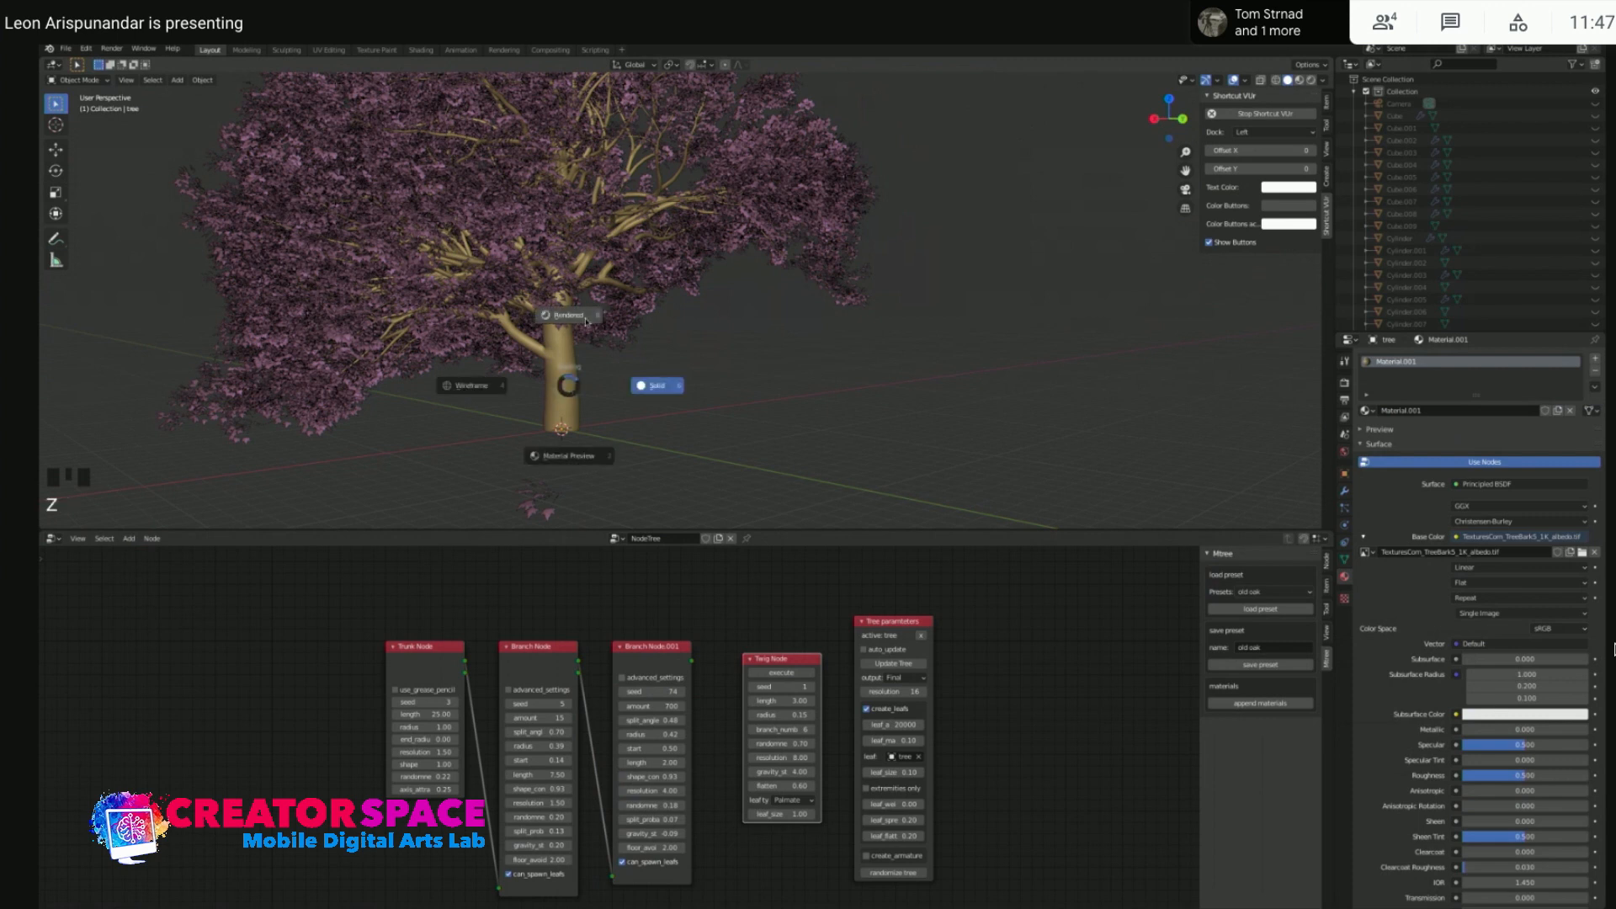
left_click(582, 455)
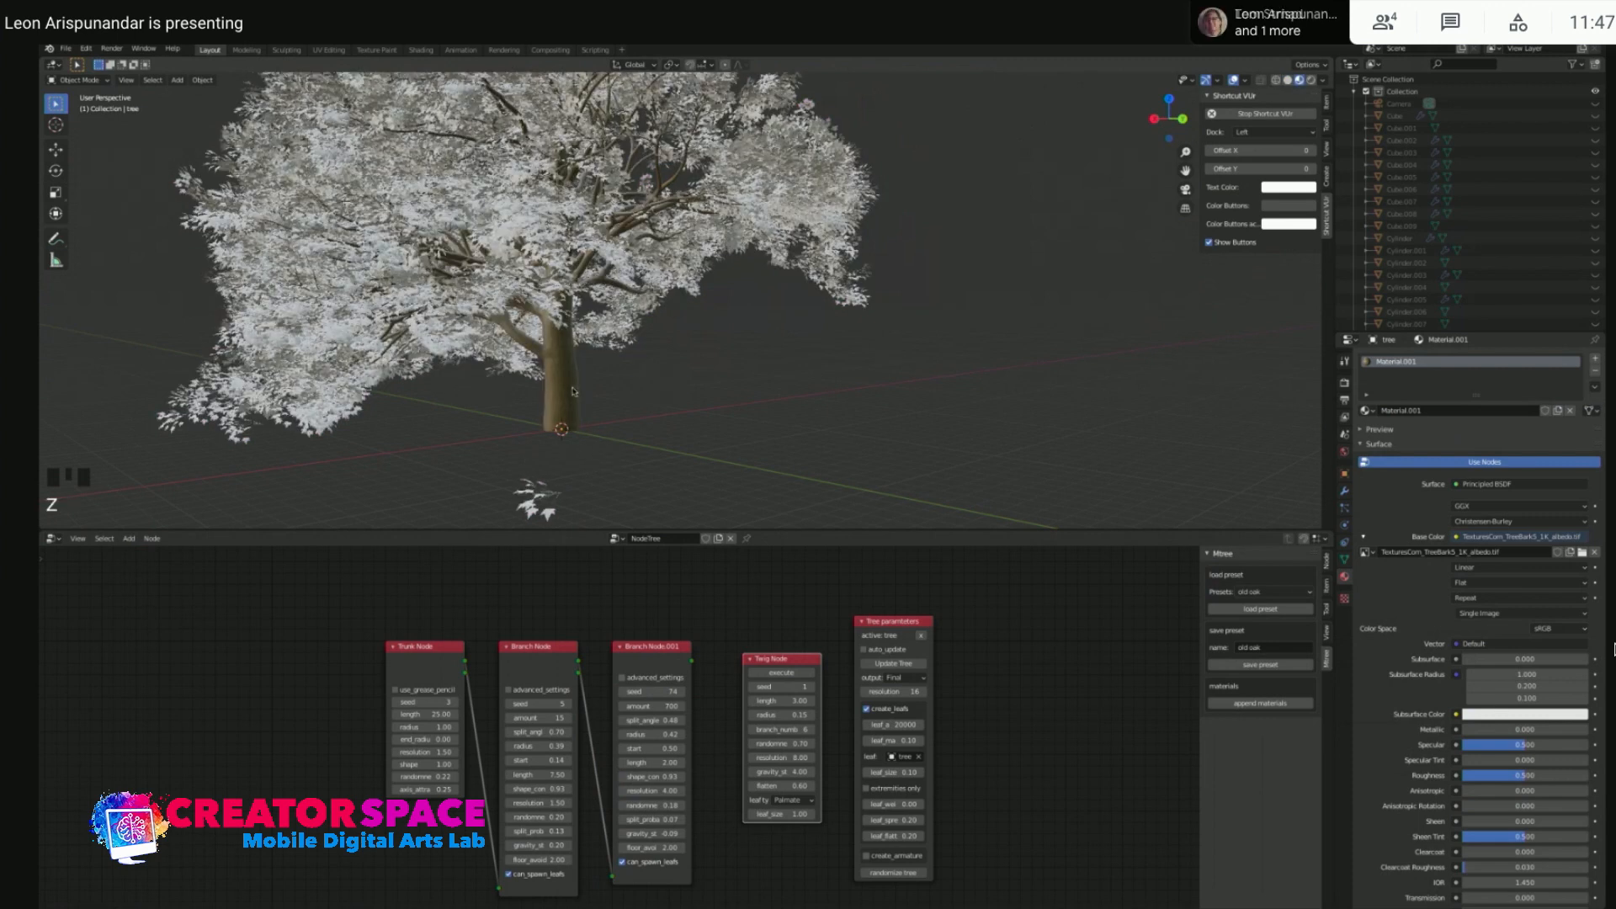
scroll(538, 394, "up", 3)
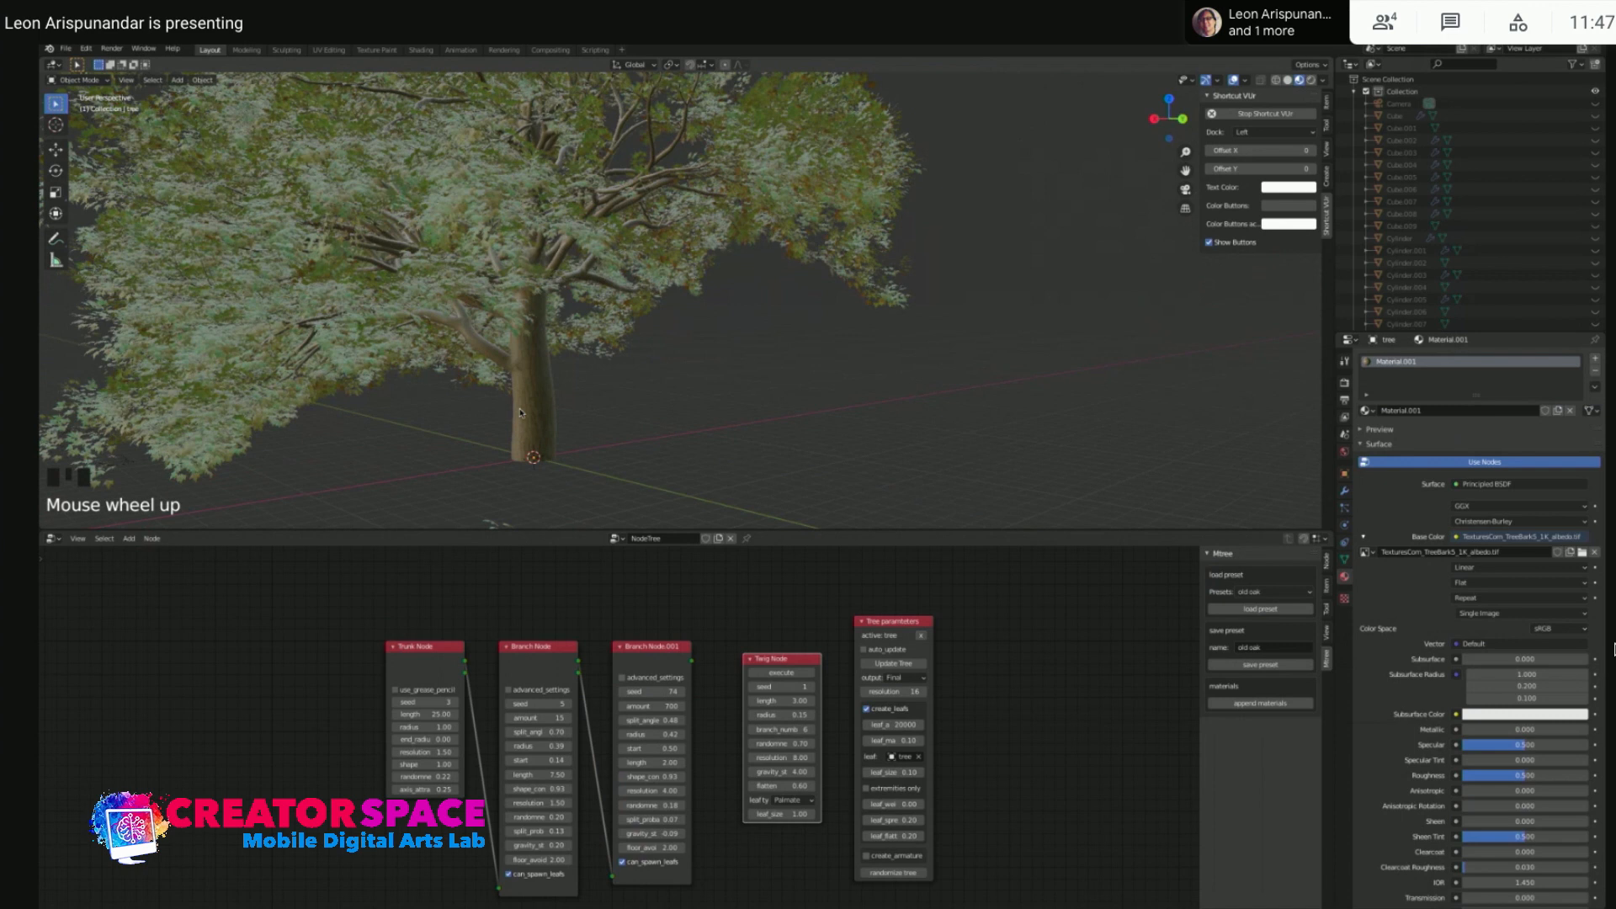
scroll(520, 412, "up", 2)
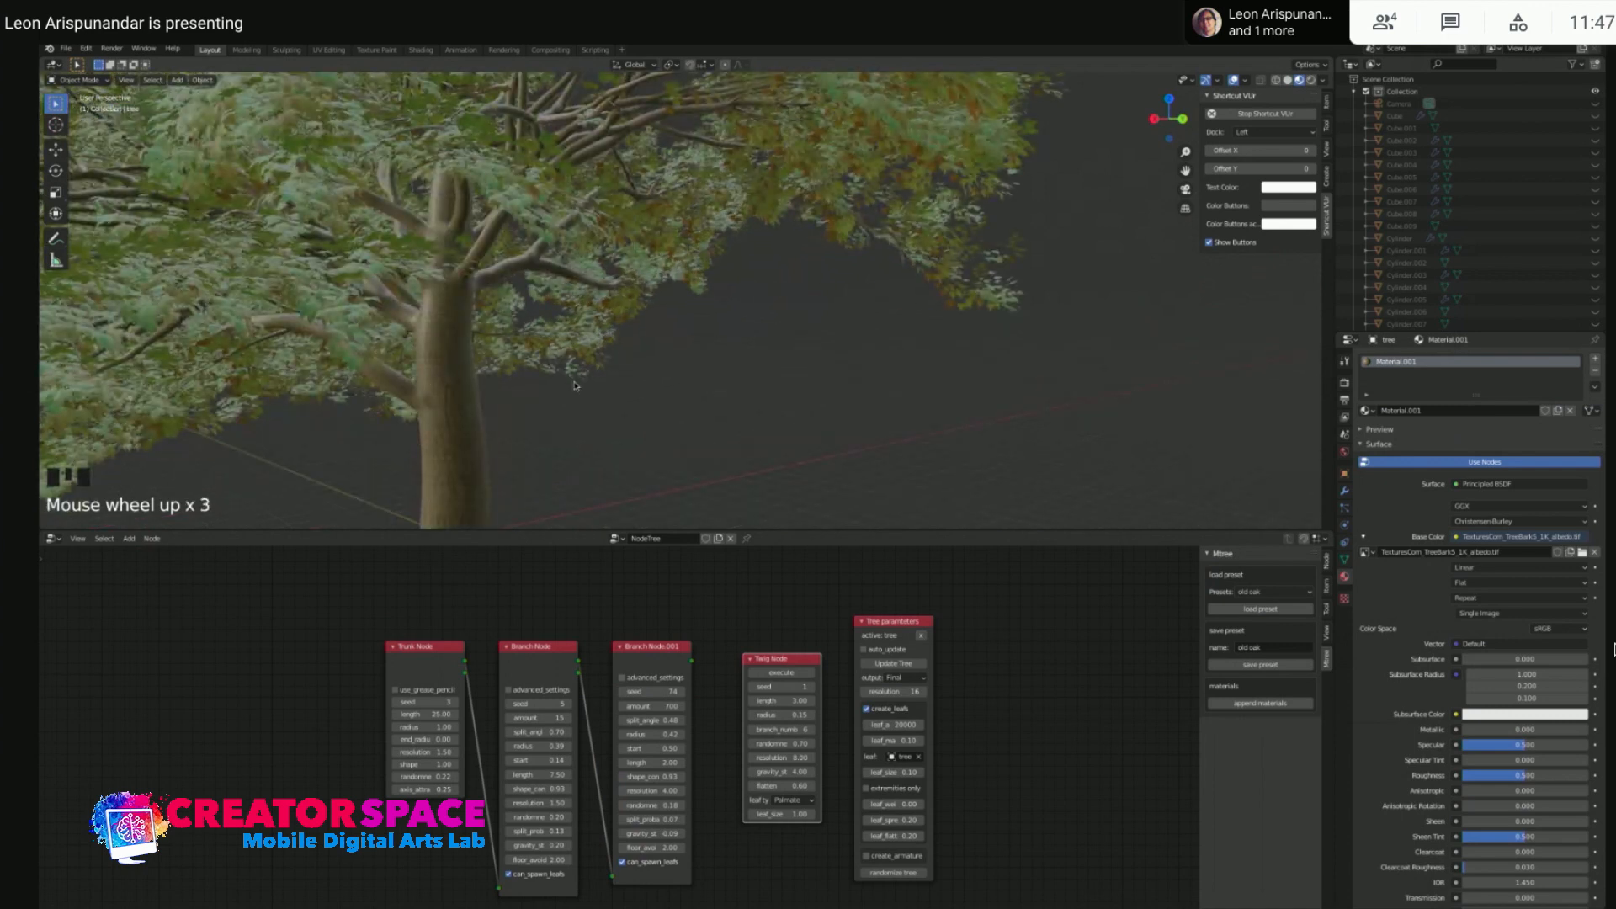
scroll(574, 386, "down", 3)
middle_click(637, 407)
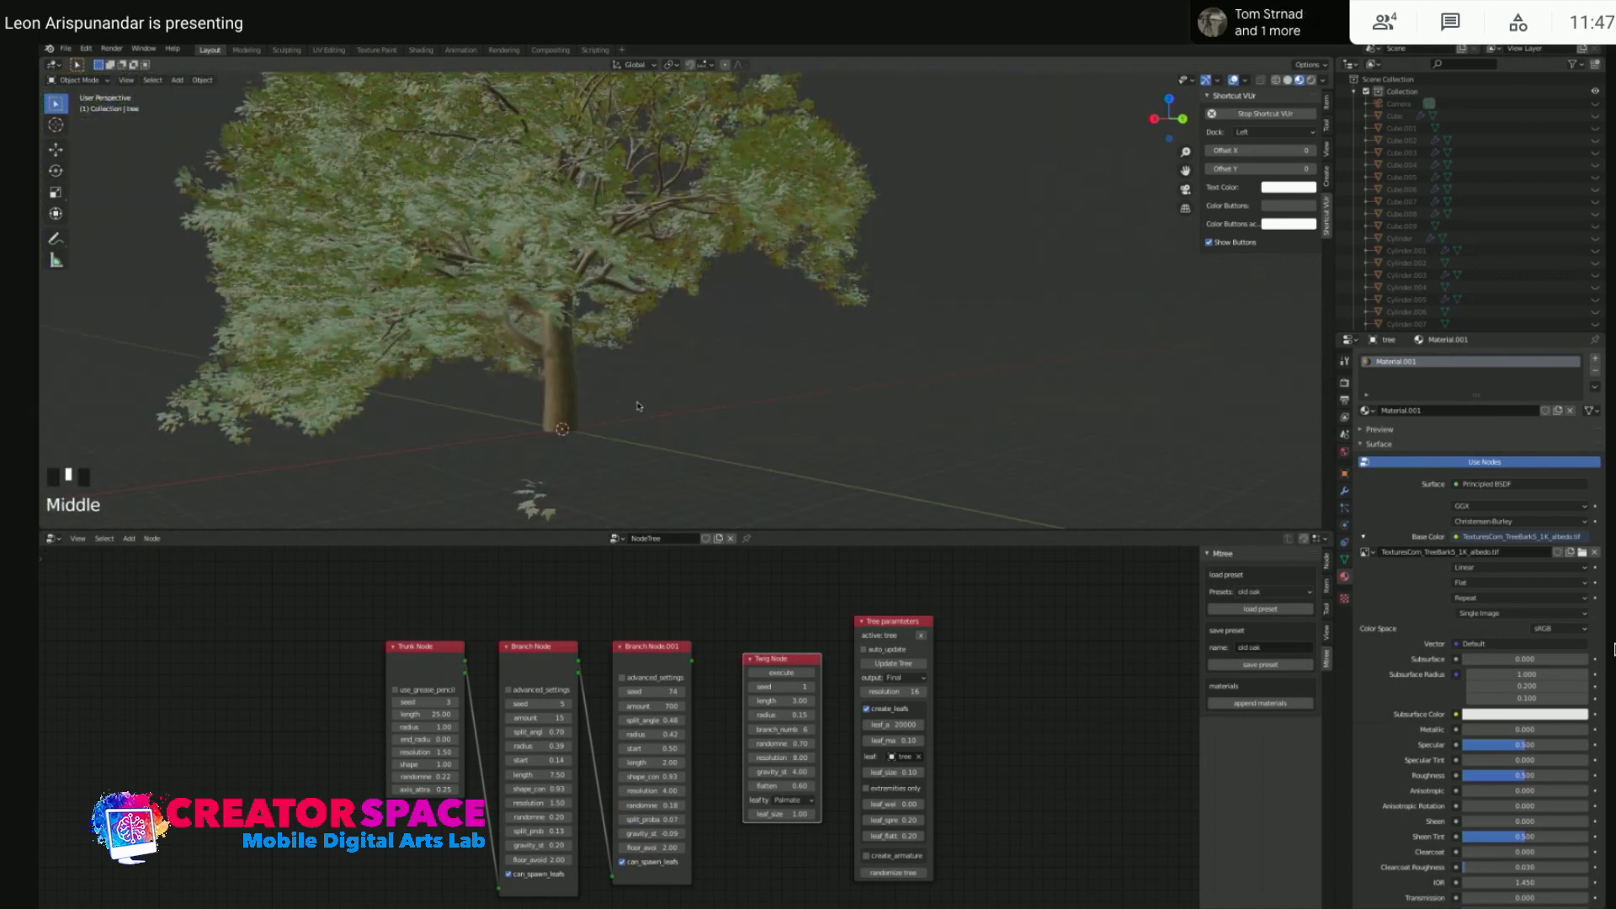
middle_click_drag(637, 407, 727, 410)
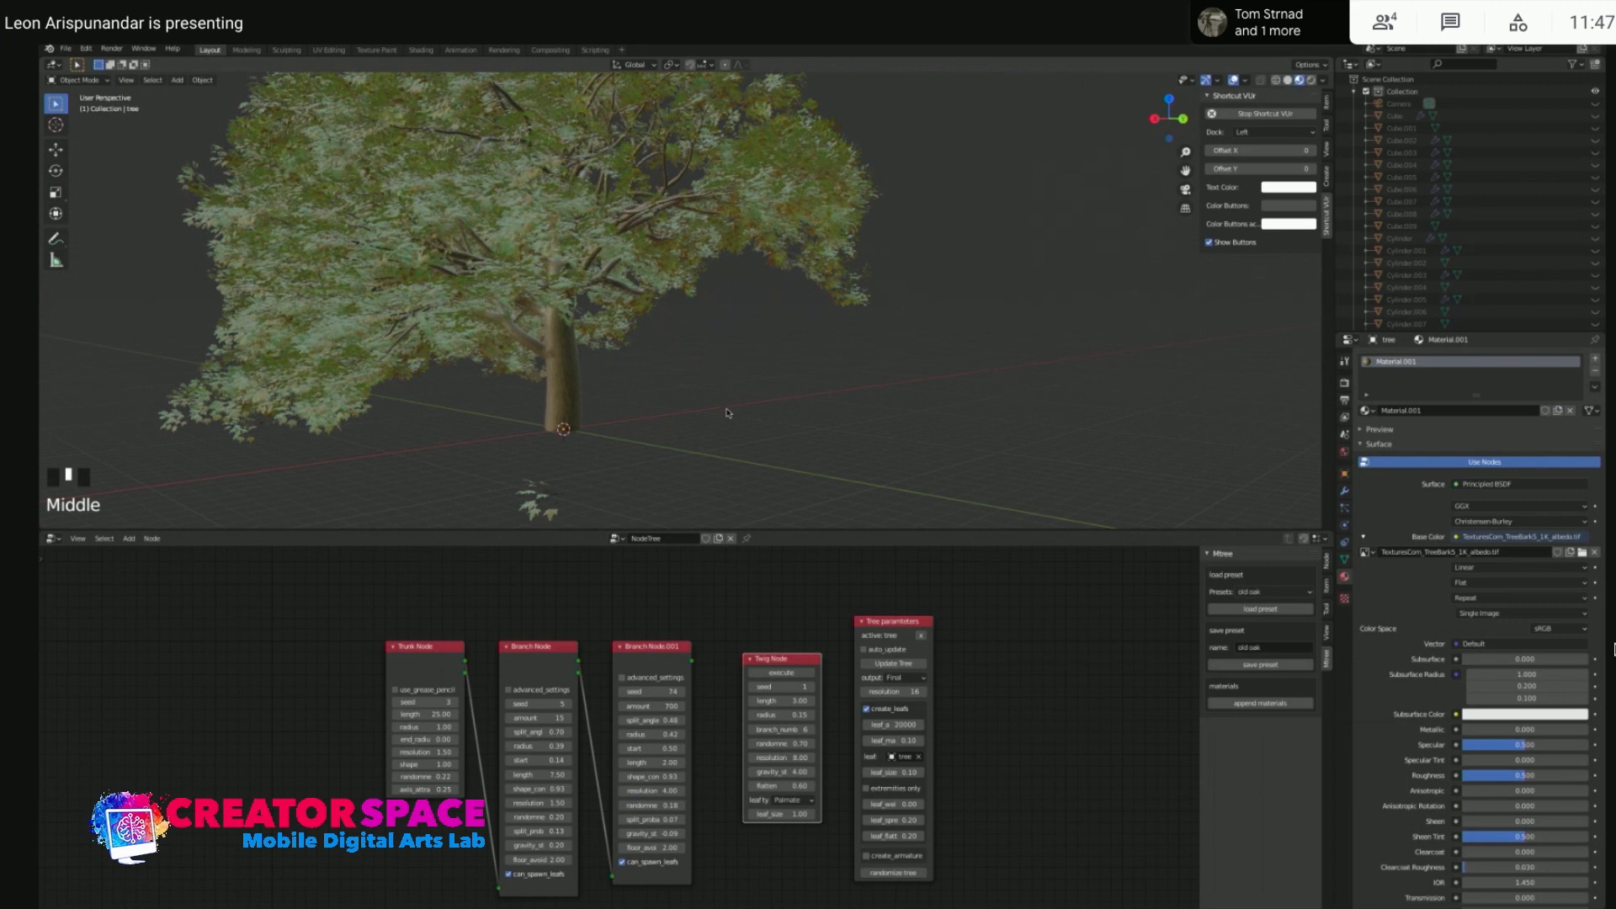
- Unhide all hidden scene objects and return the viewport to Solid shading
key("alt+h")
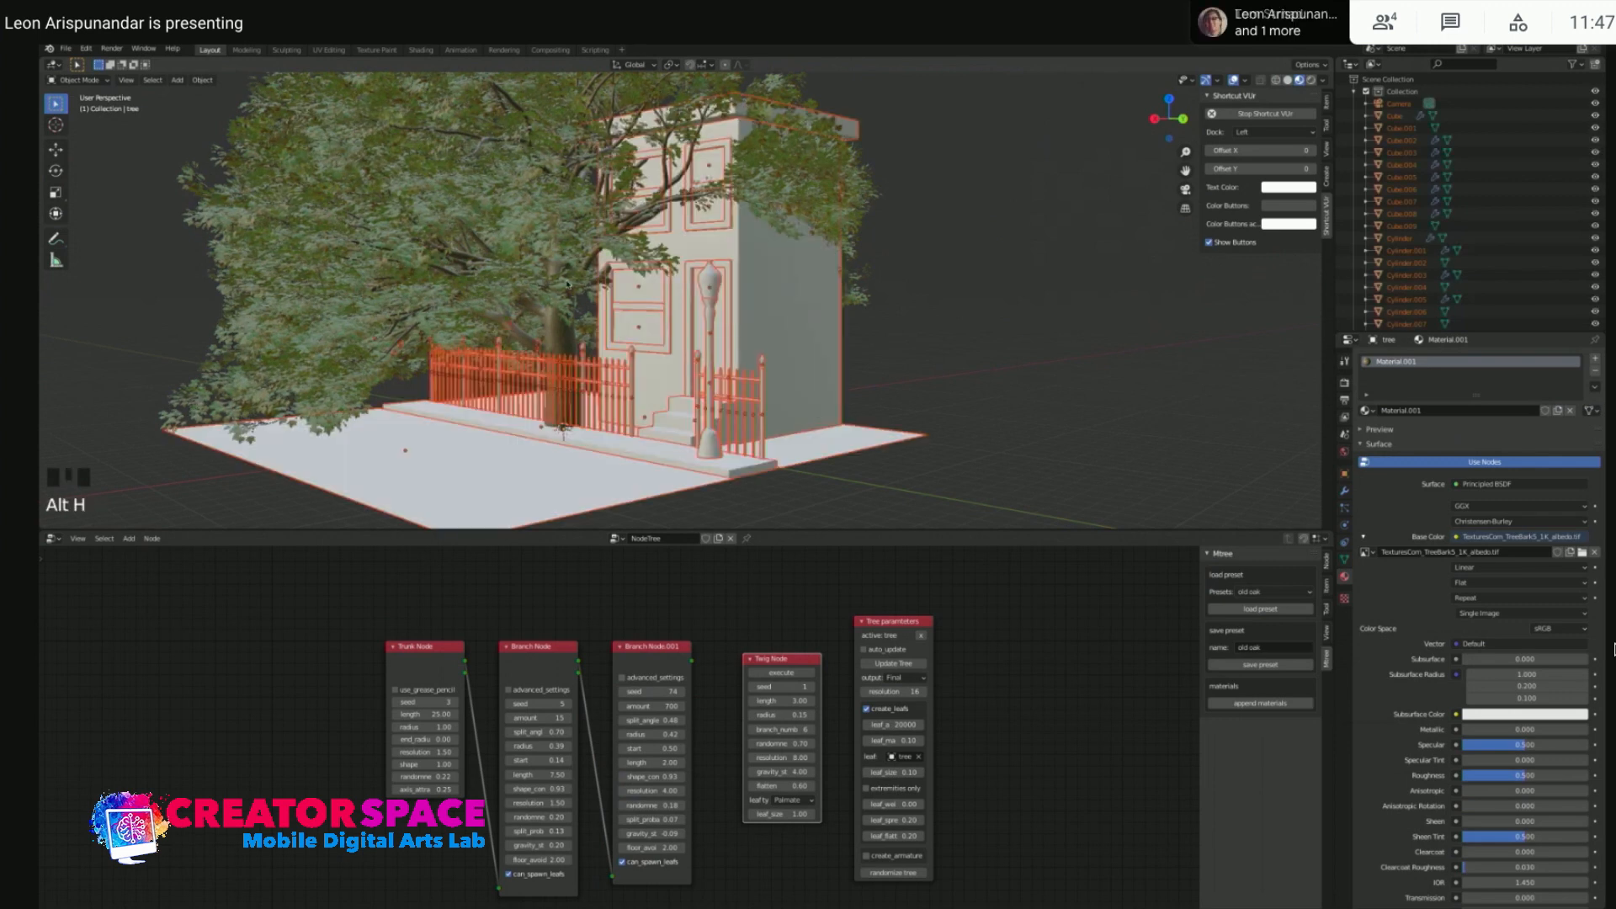
middle_click(596, 291)
middle_click_drag(596, 291, 612, 299)
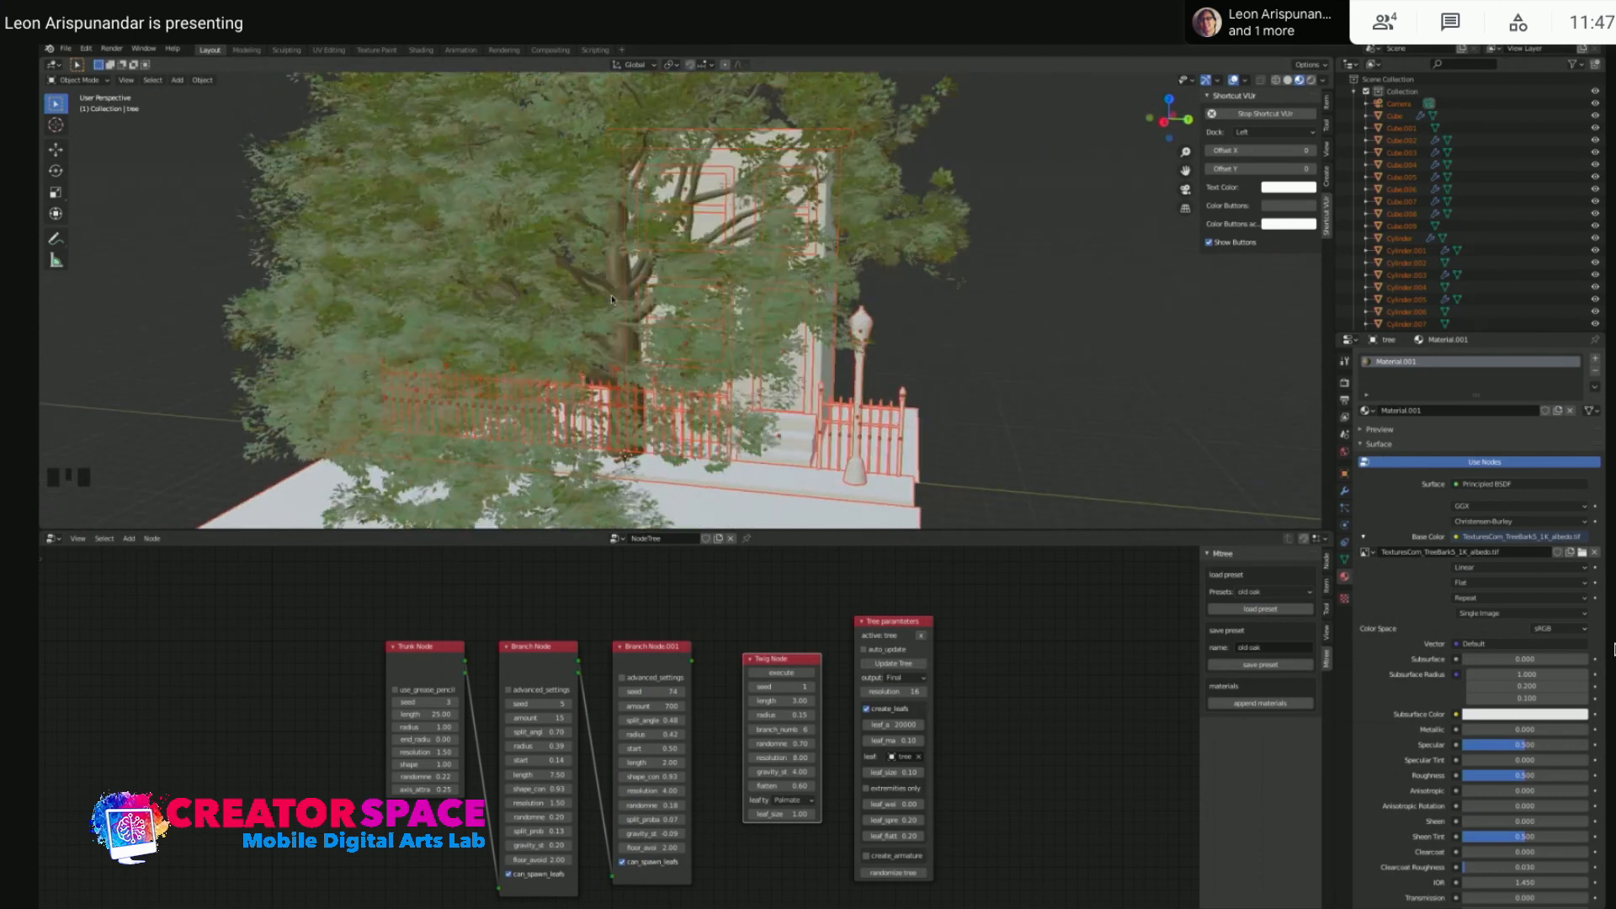
left_click(612, 291)
left_click(610, 283, "shift")
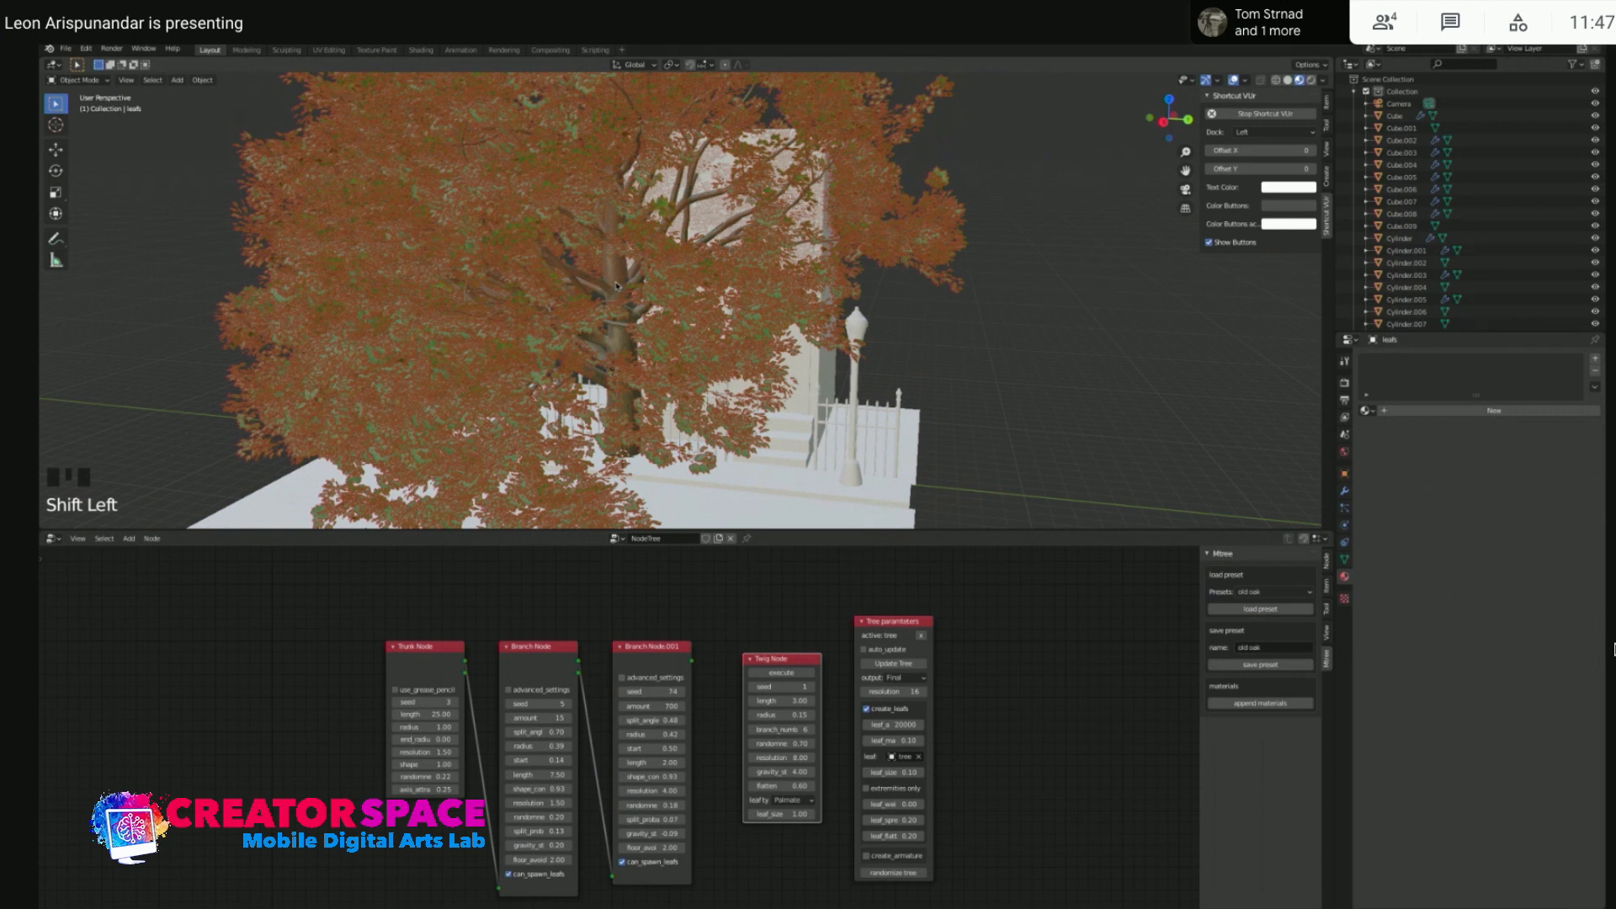
key("z")
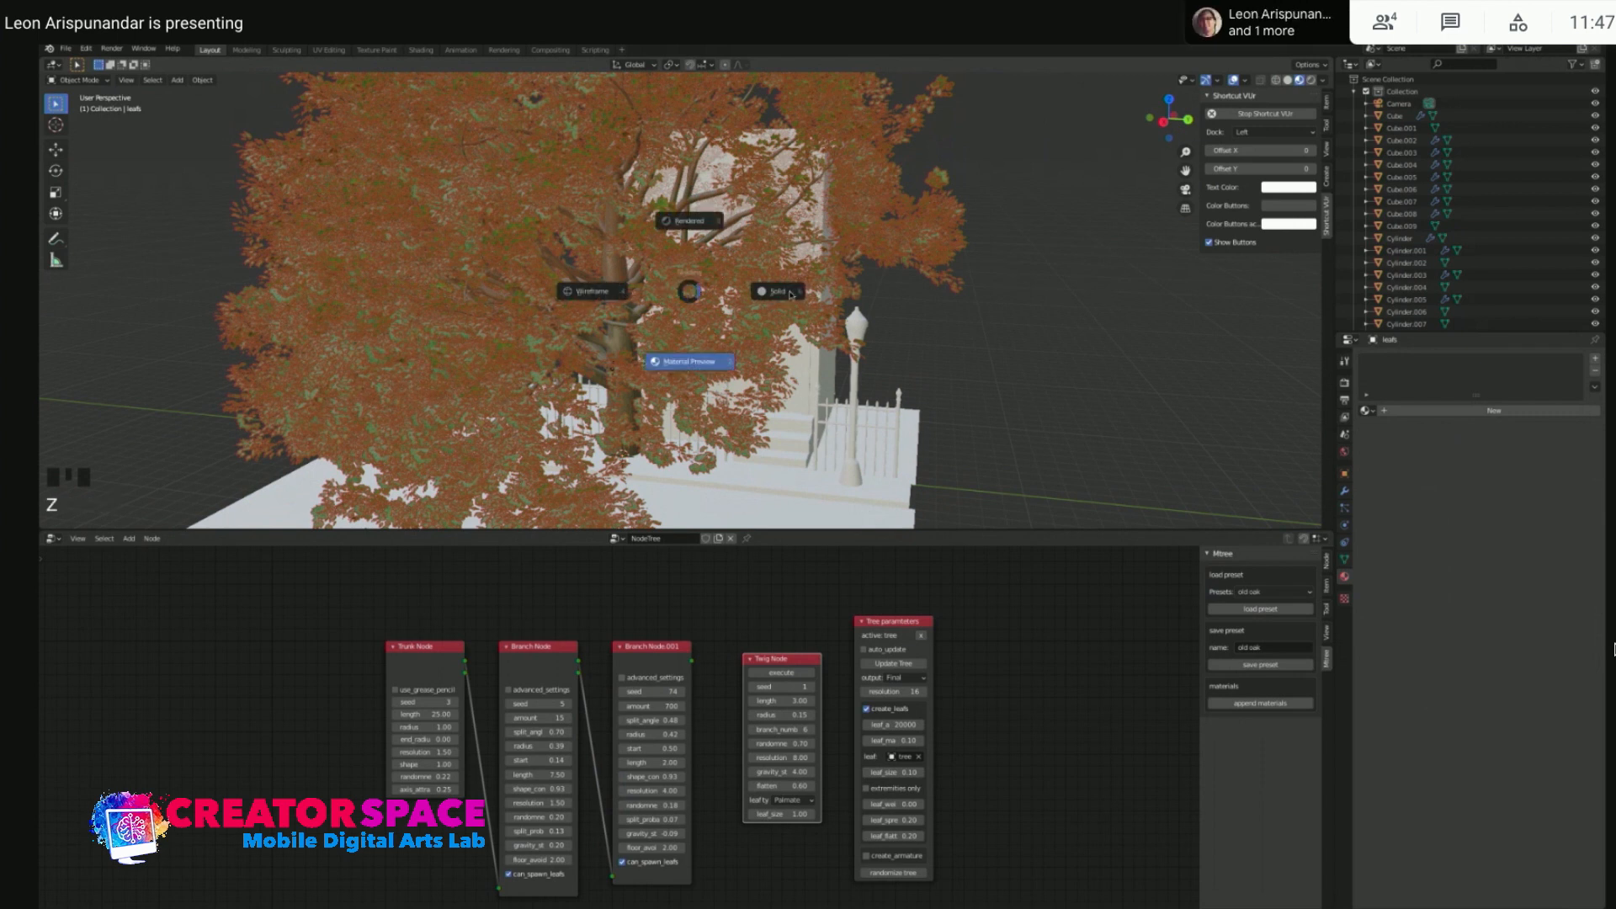
- Move the tree away from the house front and scale it down by a factor of about 0.535
left_click(620, 238)
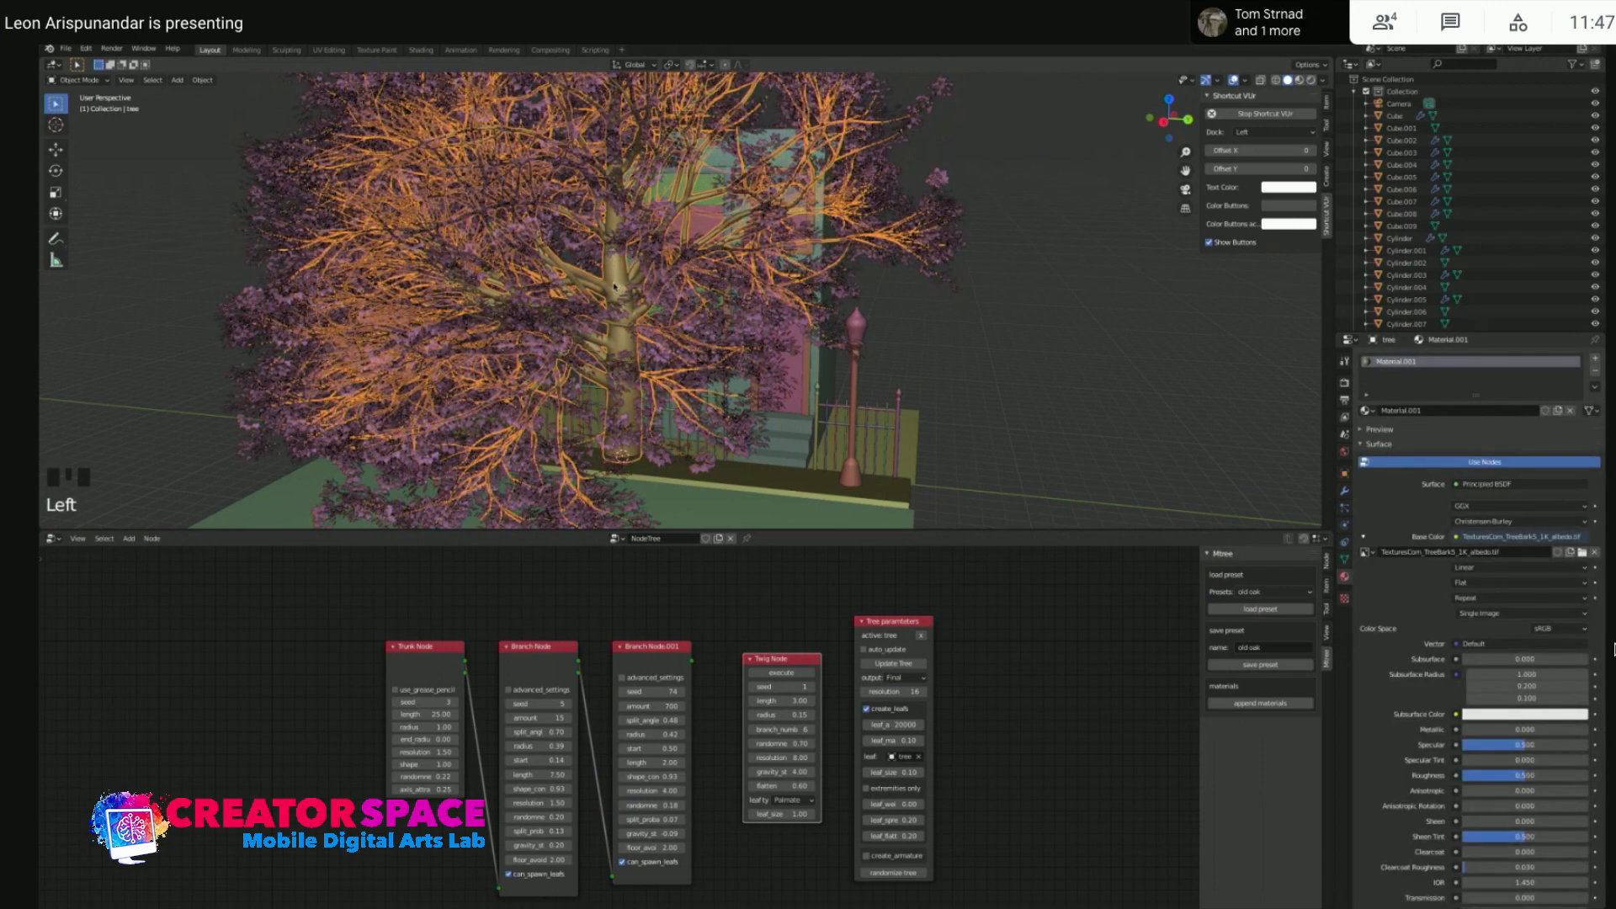
key("g")
left_click(500, 237)
scroll(619, 313, "down", 4)
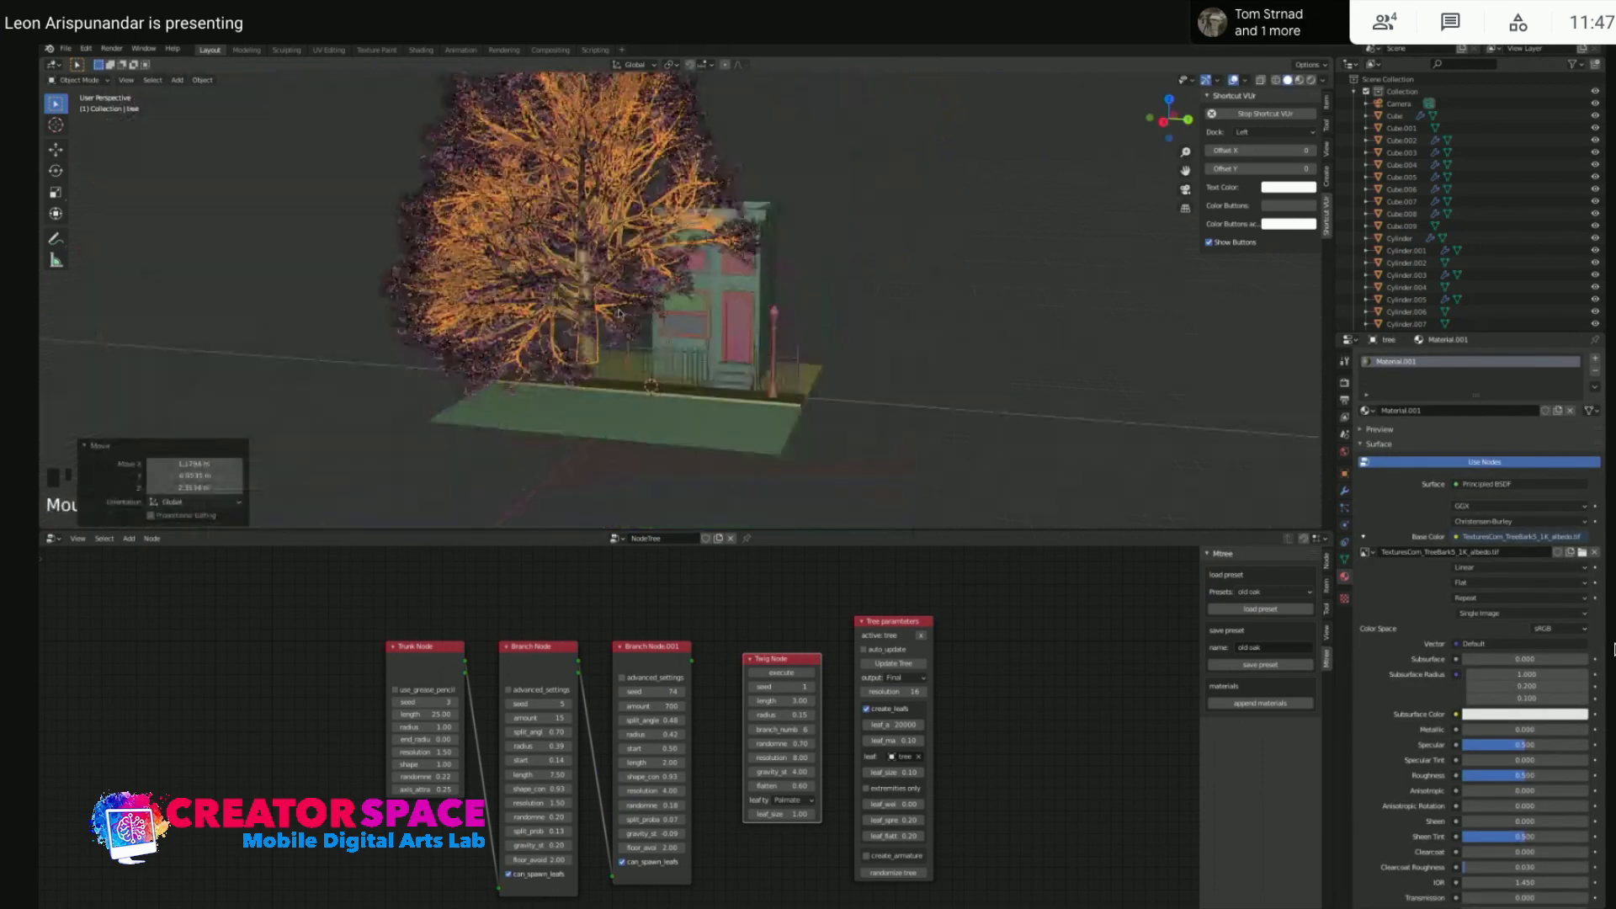
key("s")
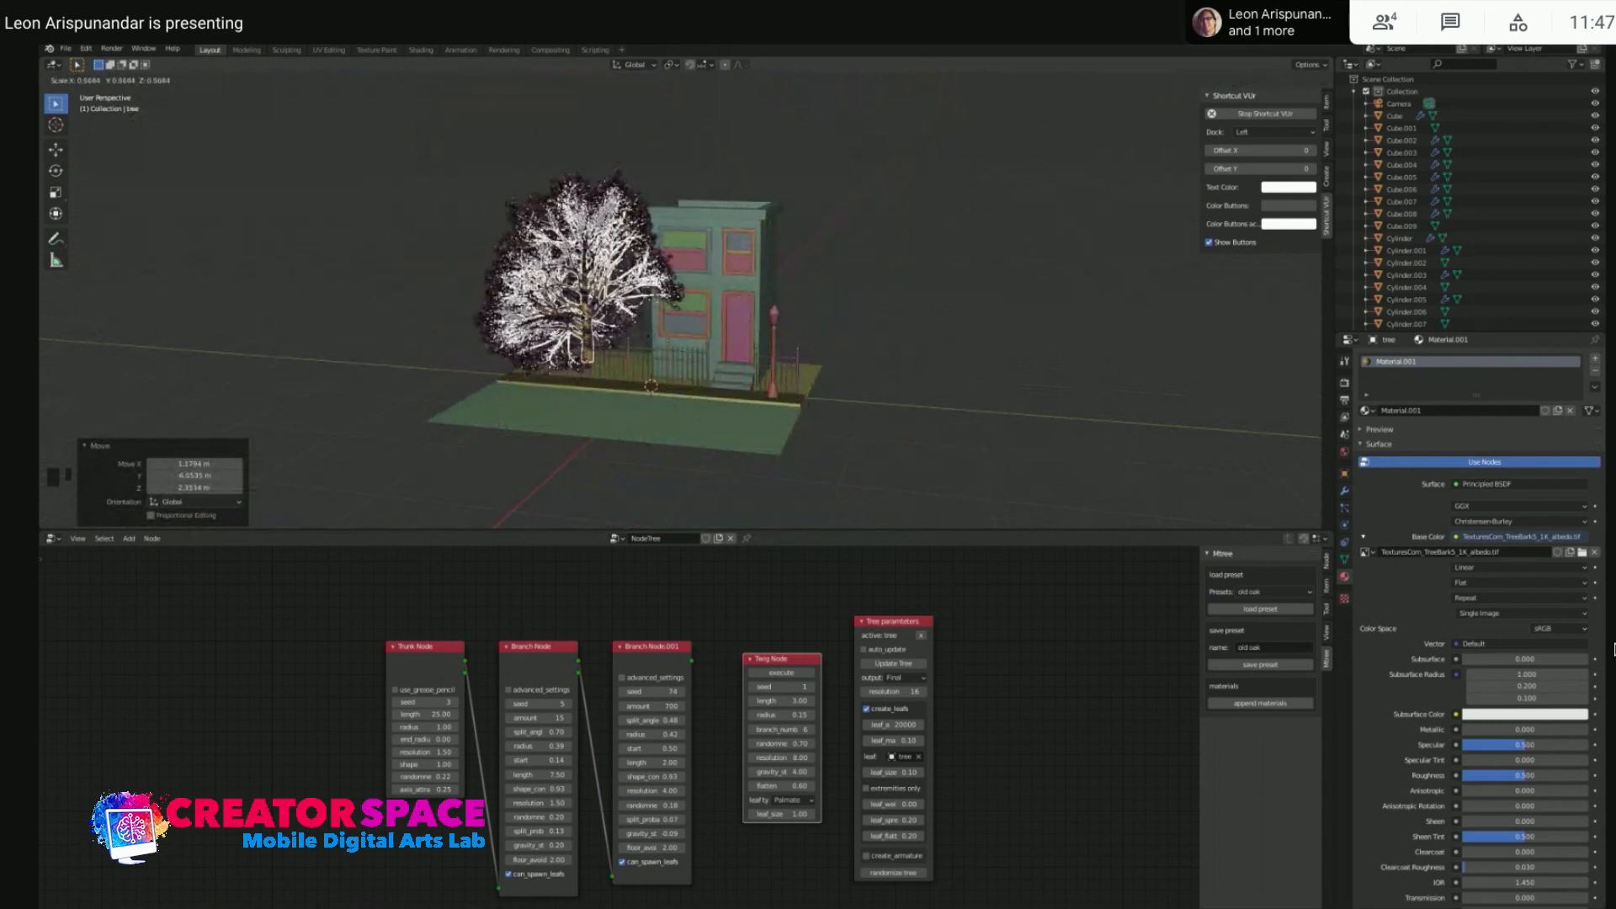
left_click(673, 353)
- Move the tree from the street onto the yard beside the house and rotate it about 18° in the view plane
middle_click_drag(674, 354, 783, 378)
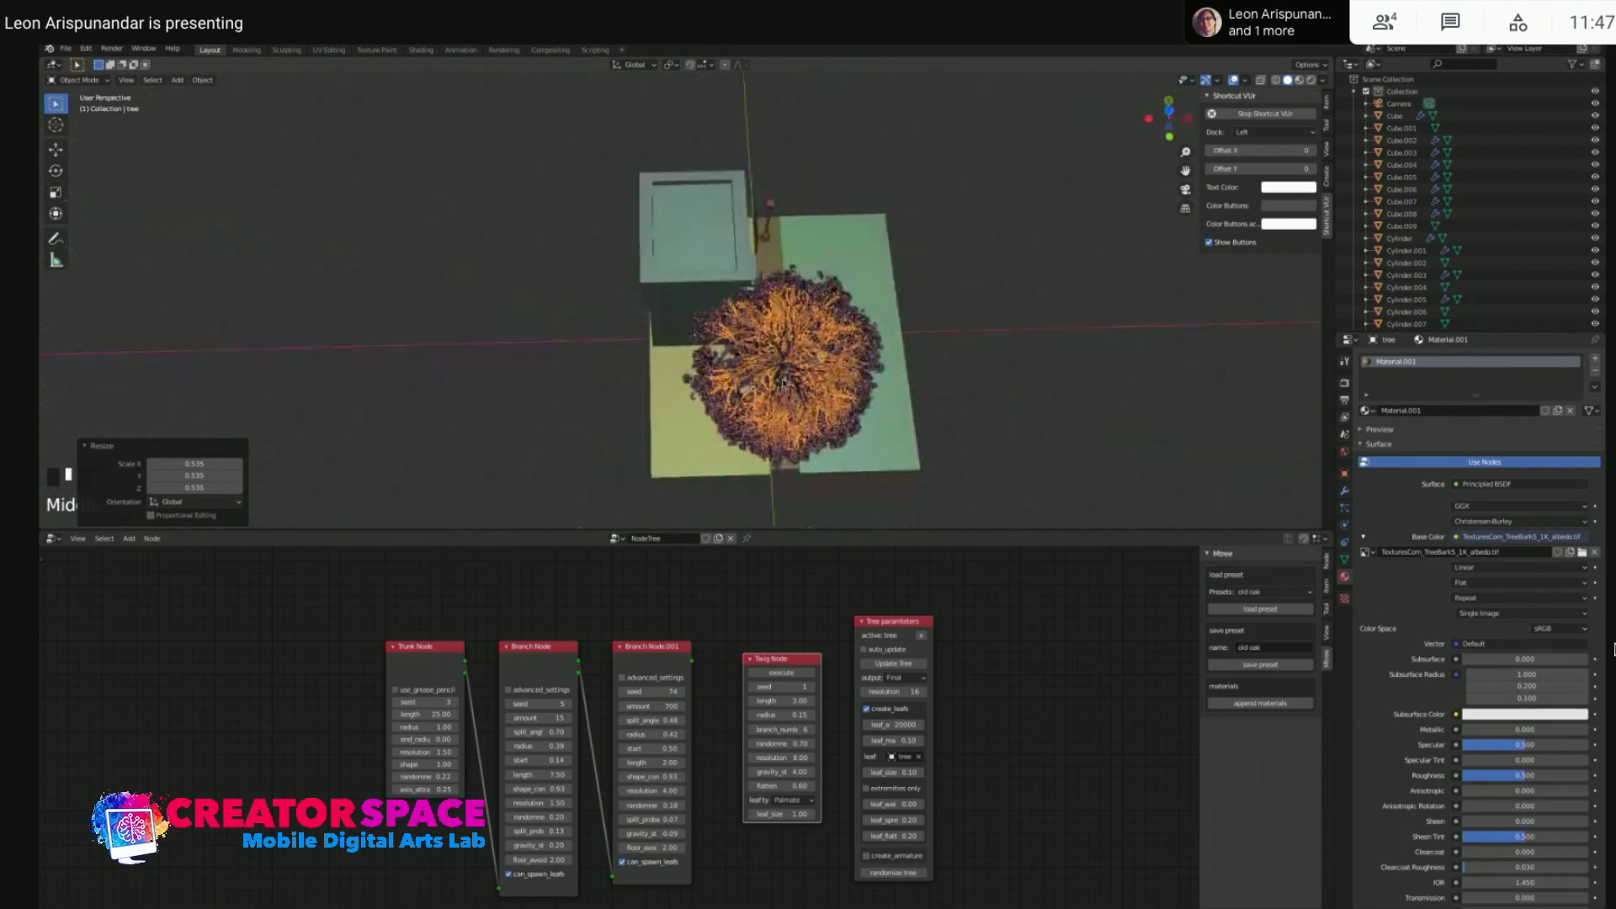
key("g")
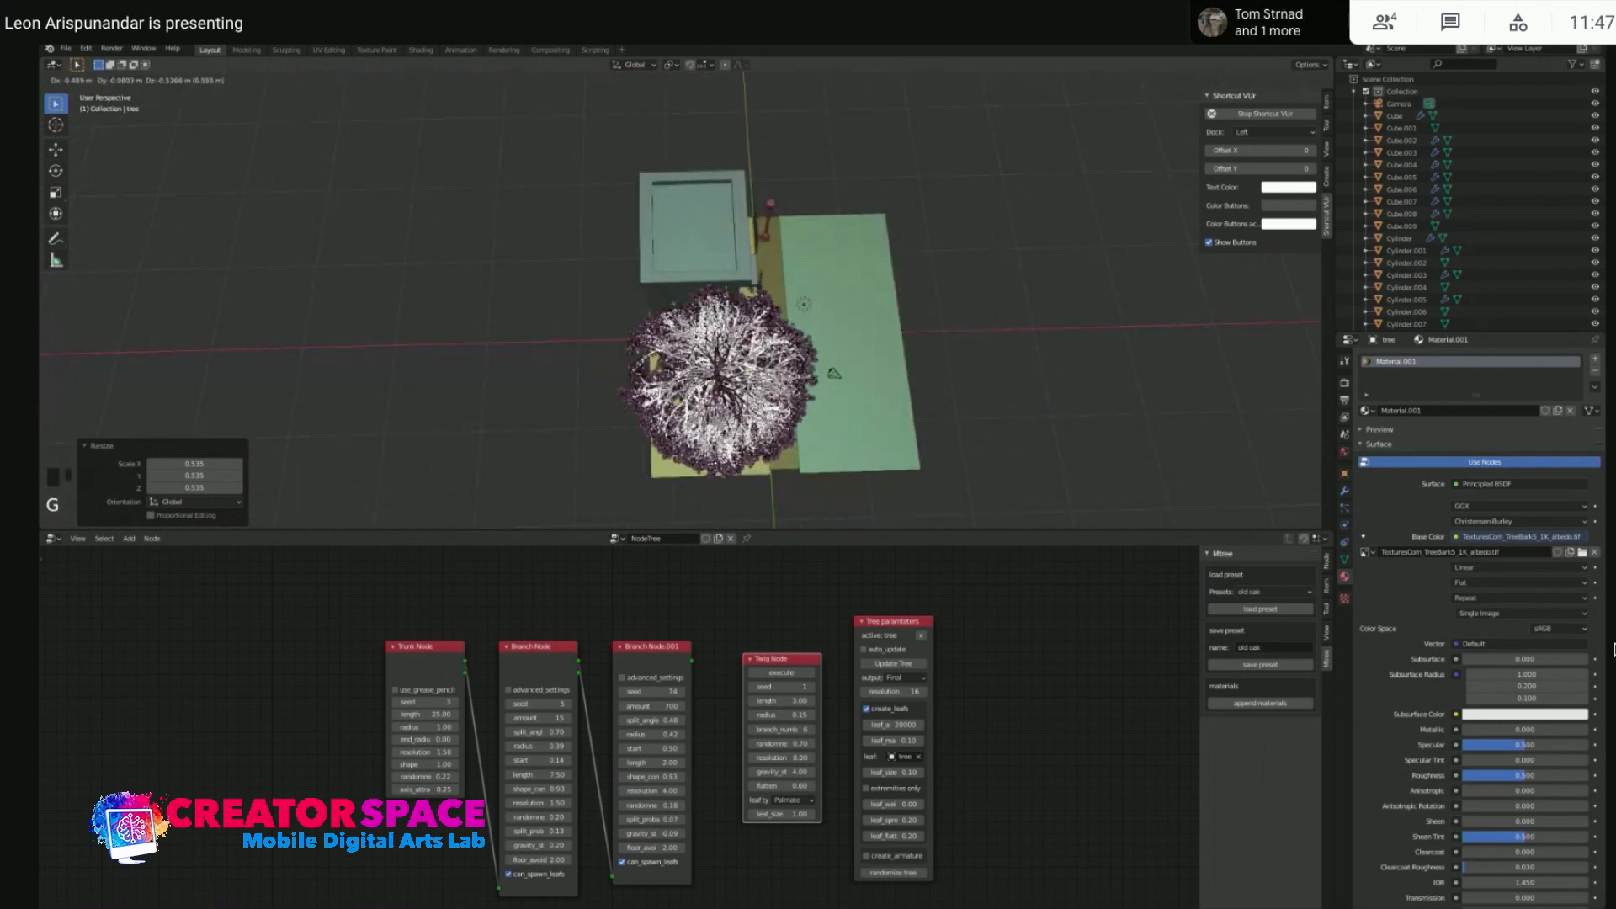
left_click(810, 358)
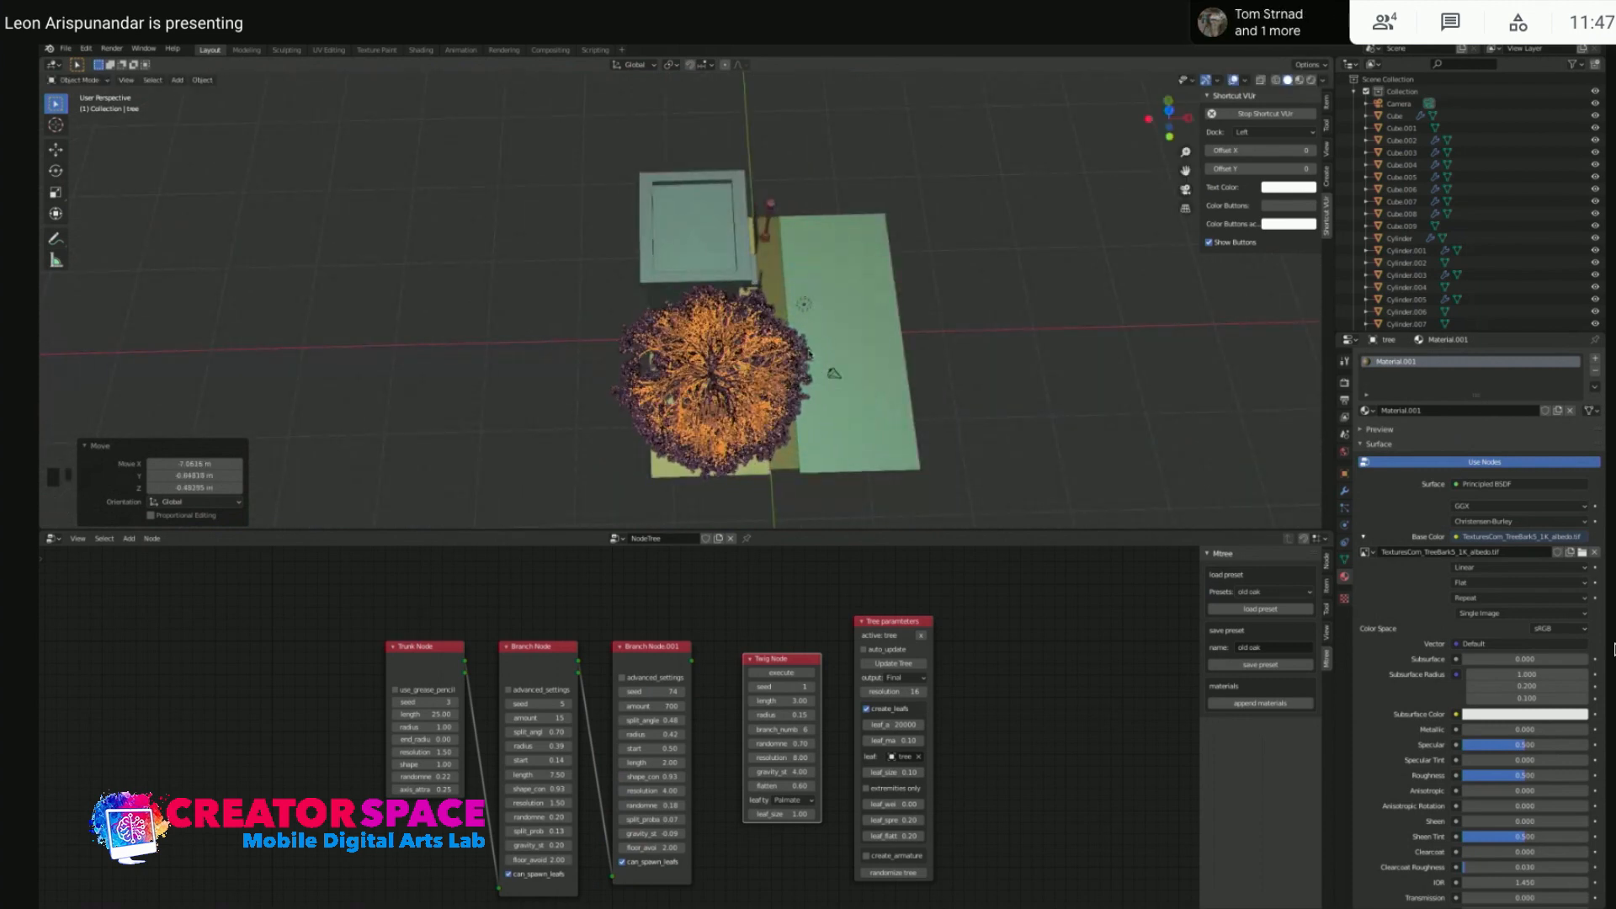
key("r")
left_click(803, 347)
middle_click_drag(803, 347, 629, 338)
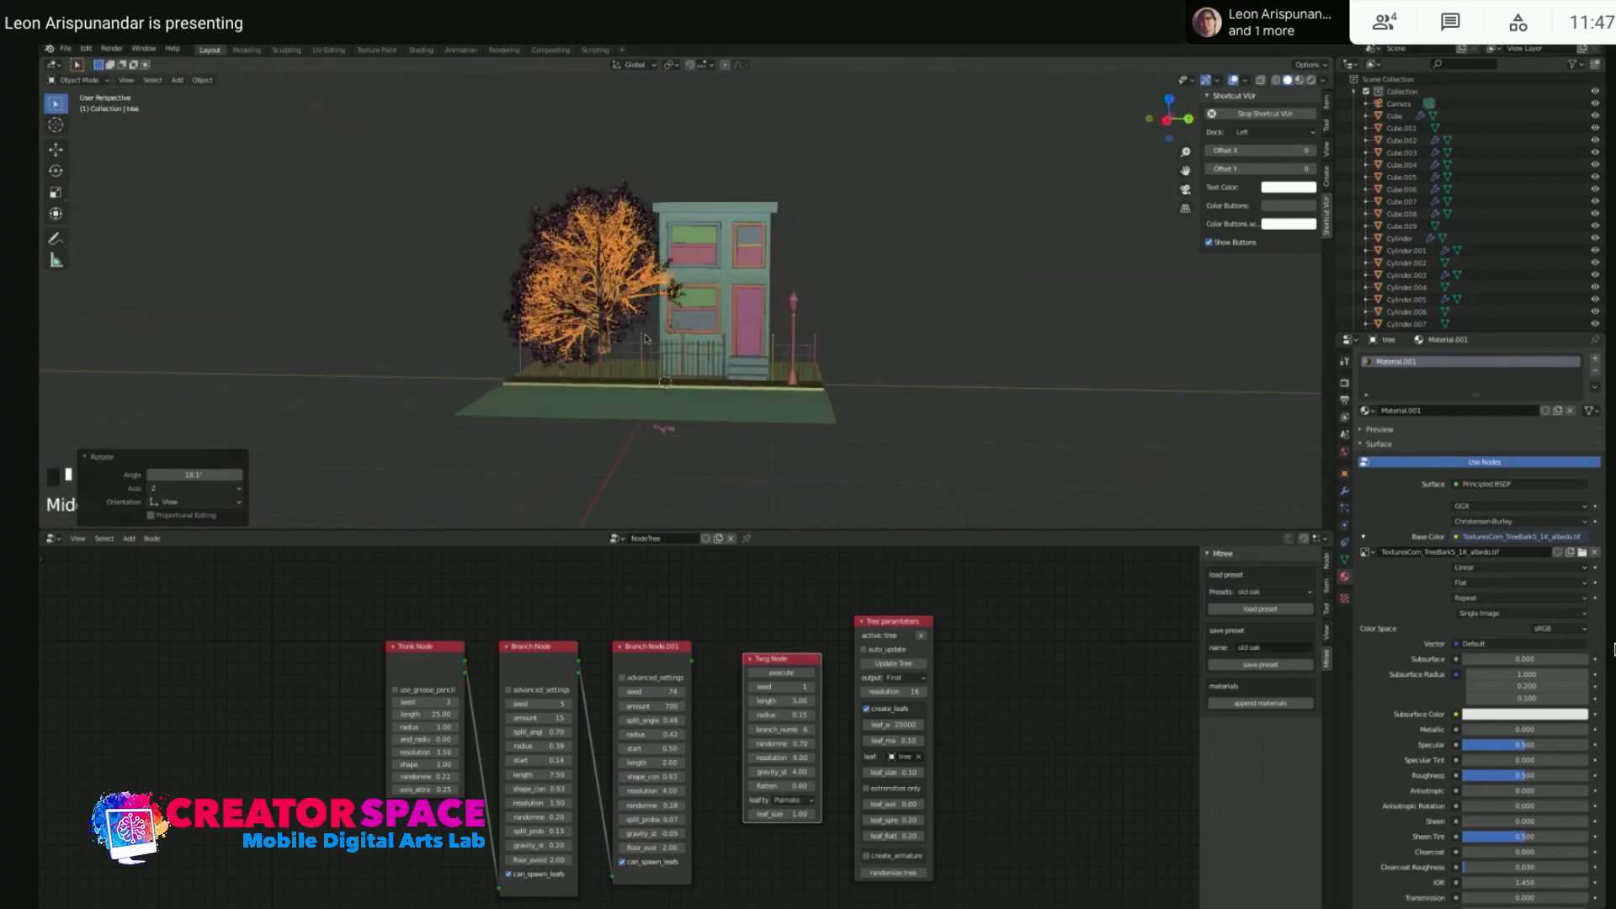
- Rotate the tree about 14° in the top view to turn its branches relative to the house
scroll(644, 338, "up", 5)
middle_click_drag(585, 292, 786, 375)
key("r")
left_click(790, 368)
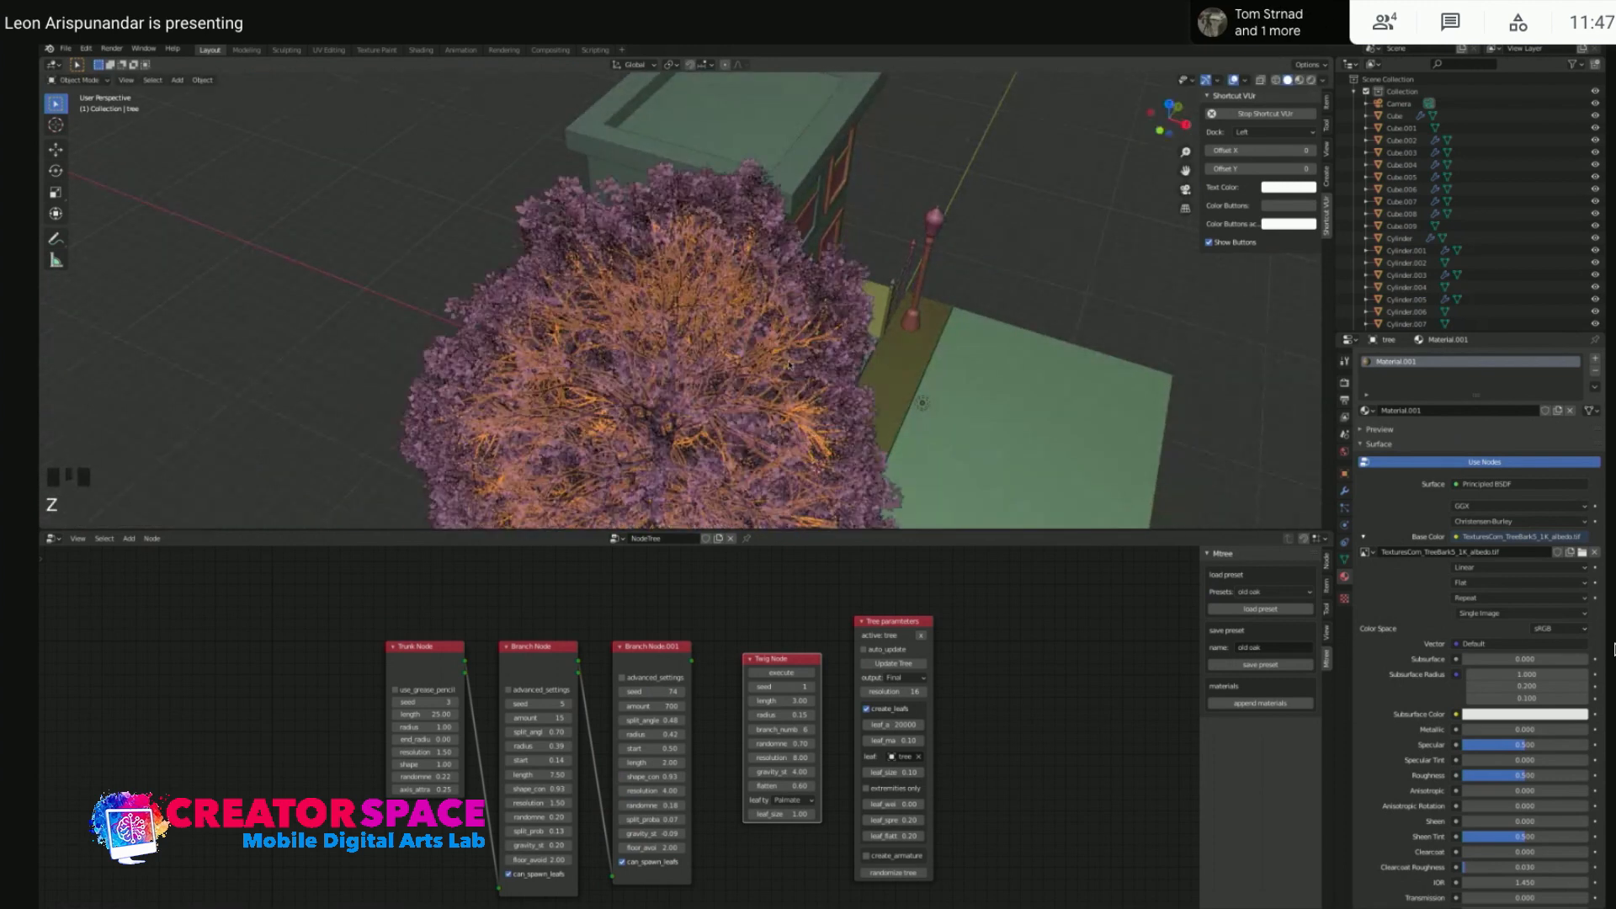
key("KP_7")
key("r")
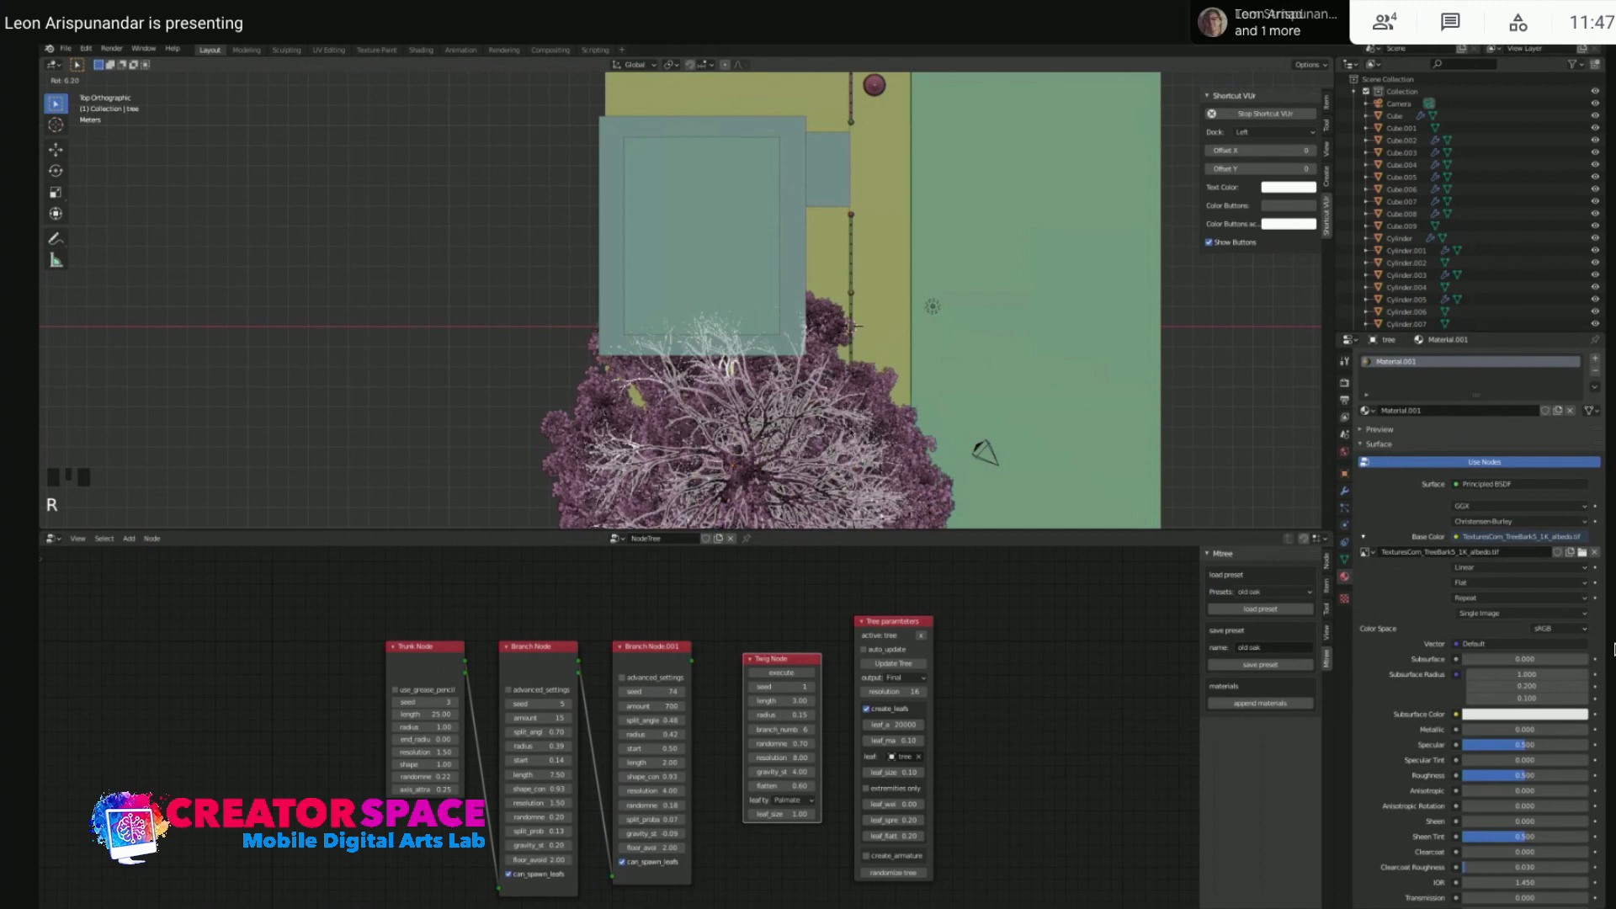
left_click(751, 412)
middle_click_drag(751, 412, 543, 354)
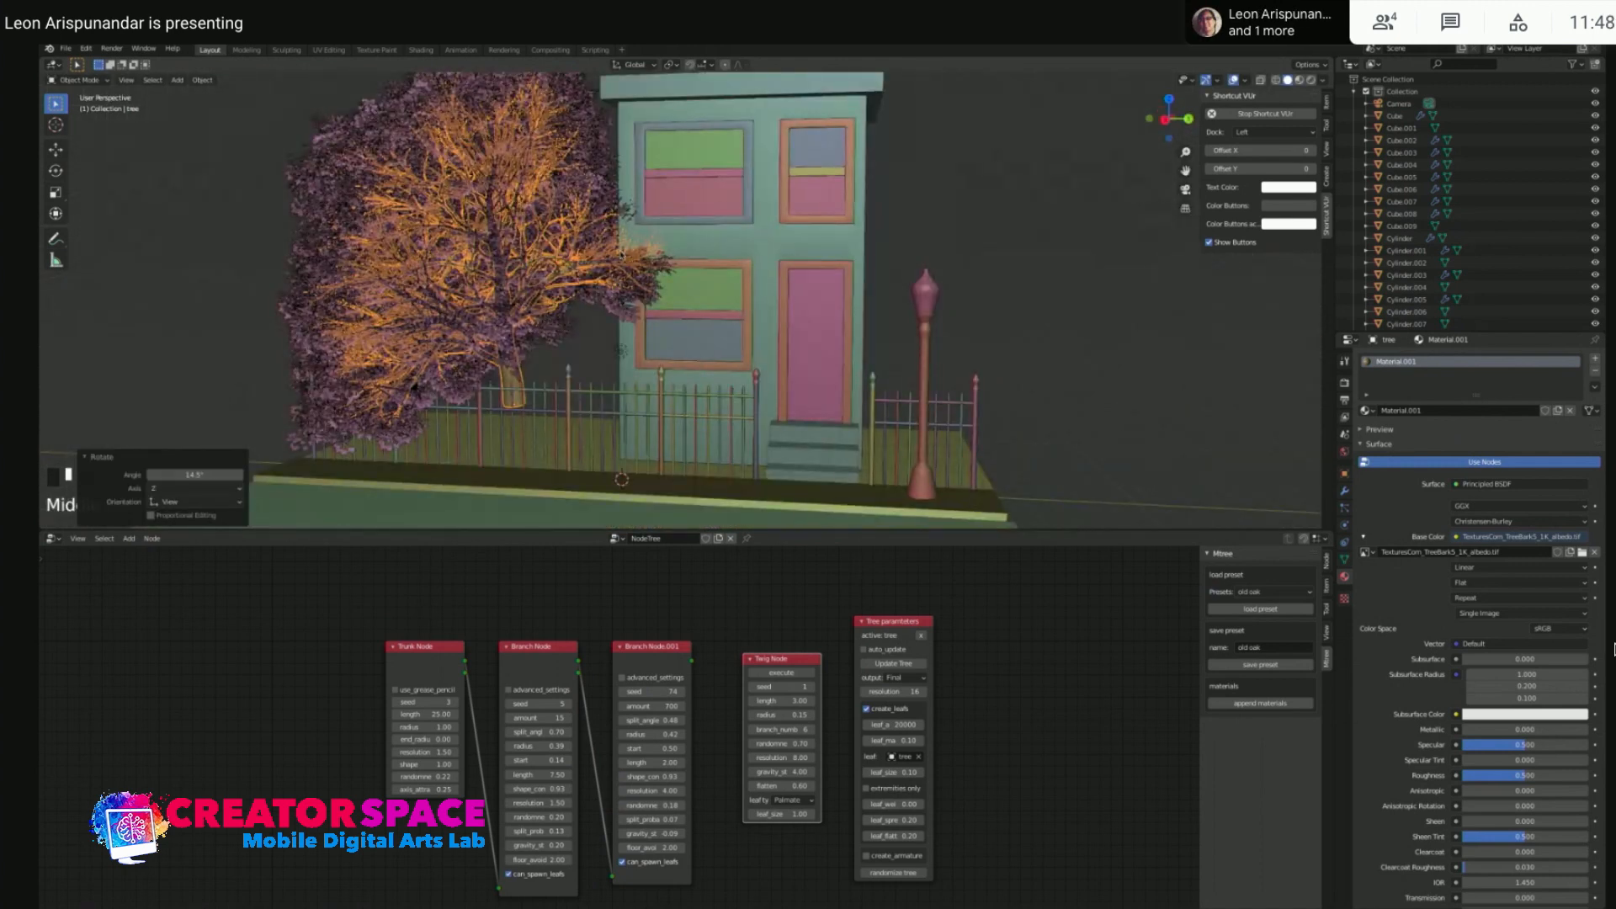
- In the right view, tilt the tree slightly to straighten its trunk and lower it onto the ground
key("KP_3")
key("r")
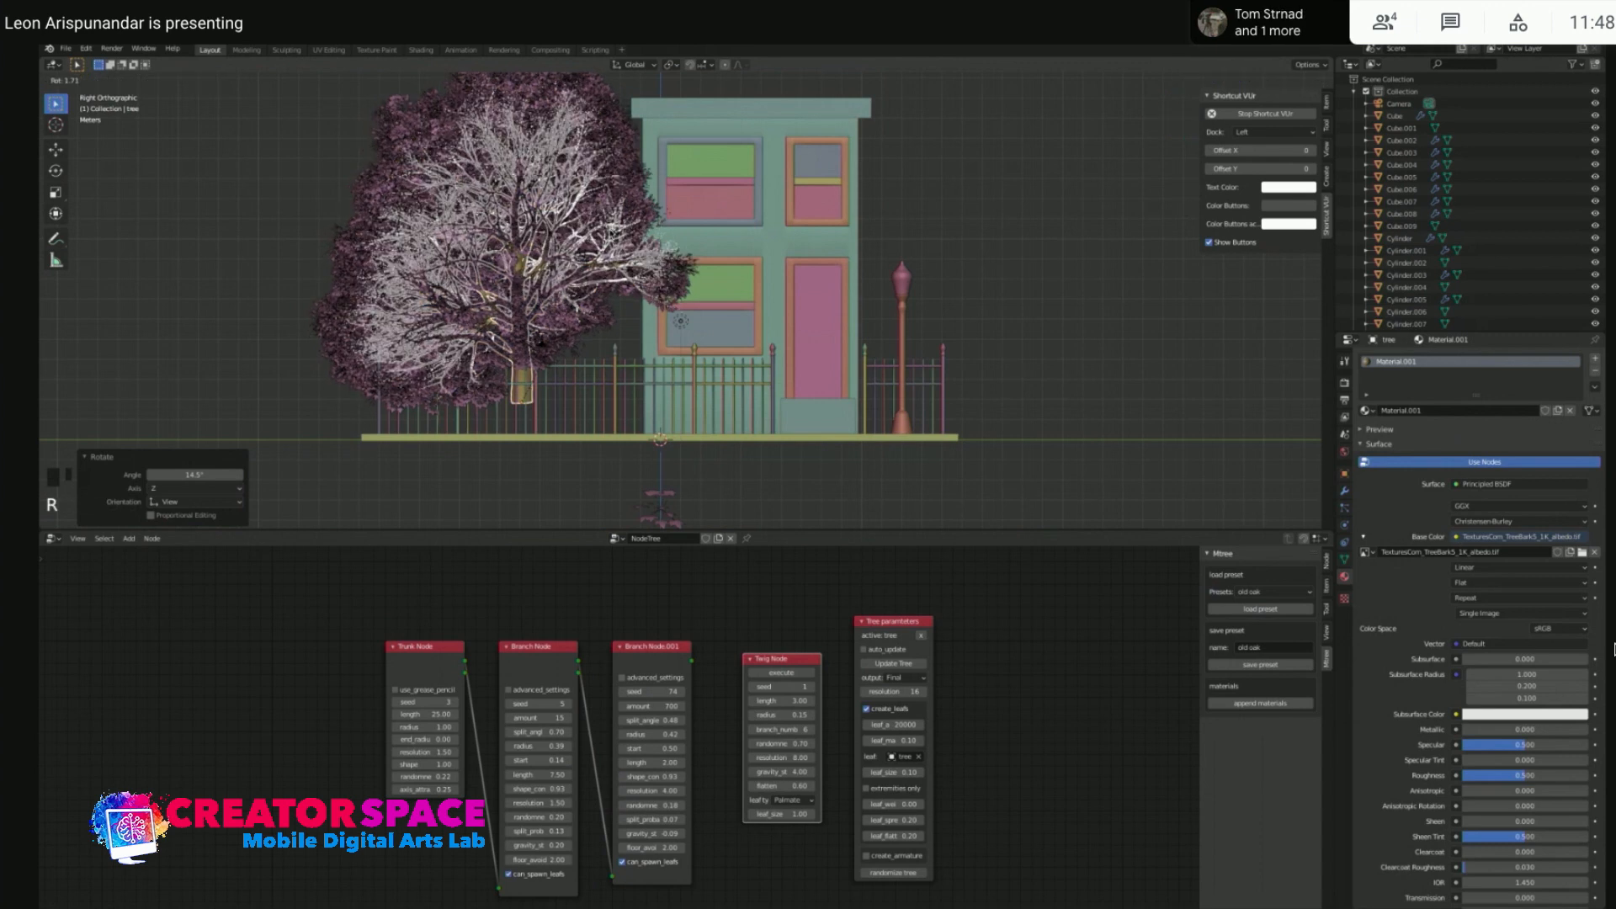
left_click(1614, 648)
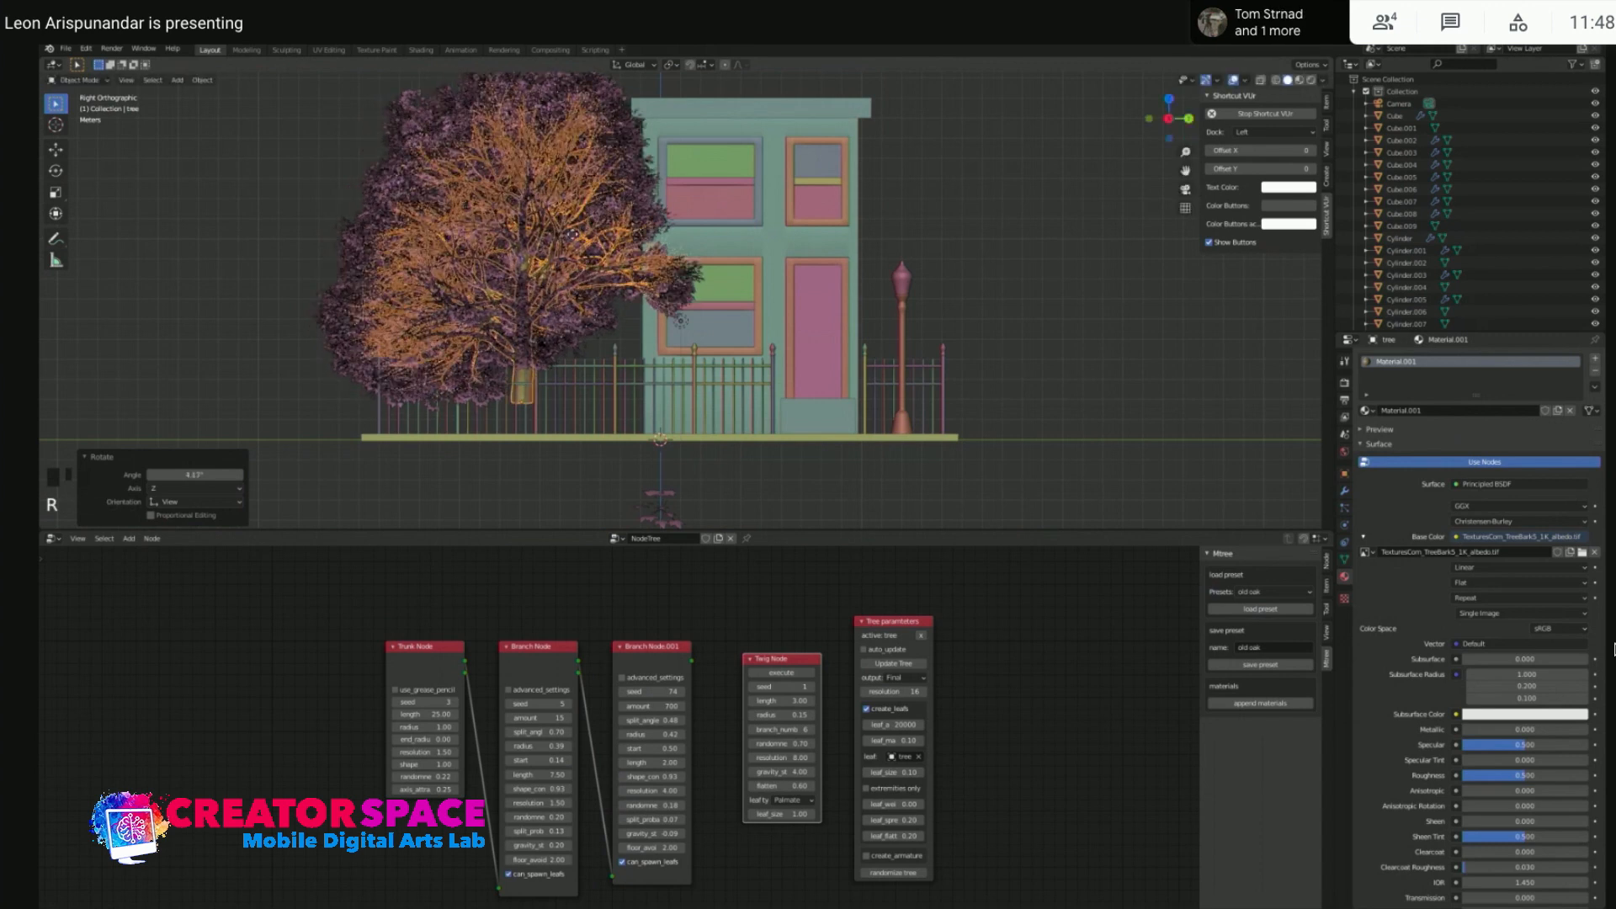
key("g")
left_click(659, 243)
left_click(637, 216)
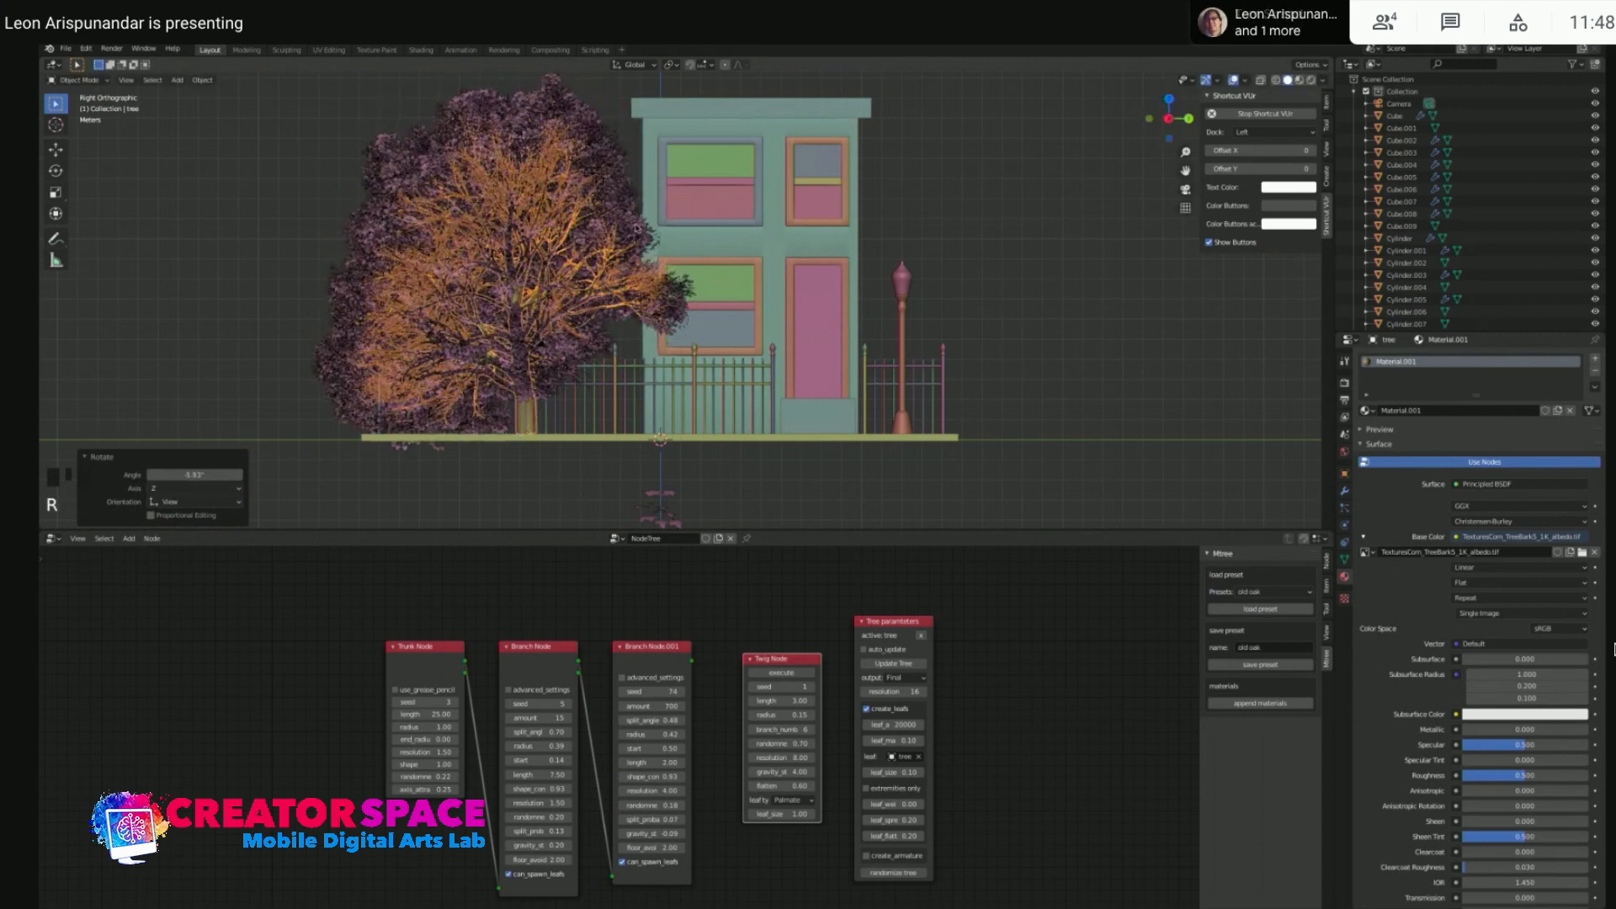
- Nudge the tree slightly toward the house, rotate it about 2.8° in the right view, and deselect it
key("g")
left_click(557, 264)
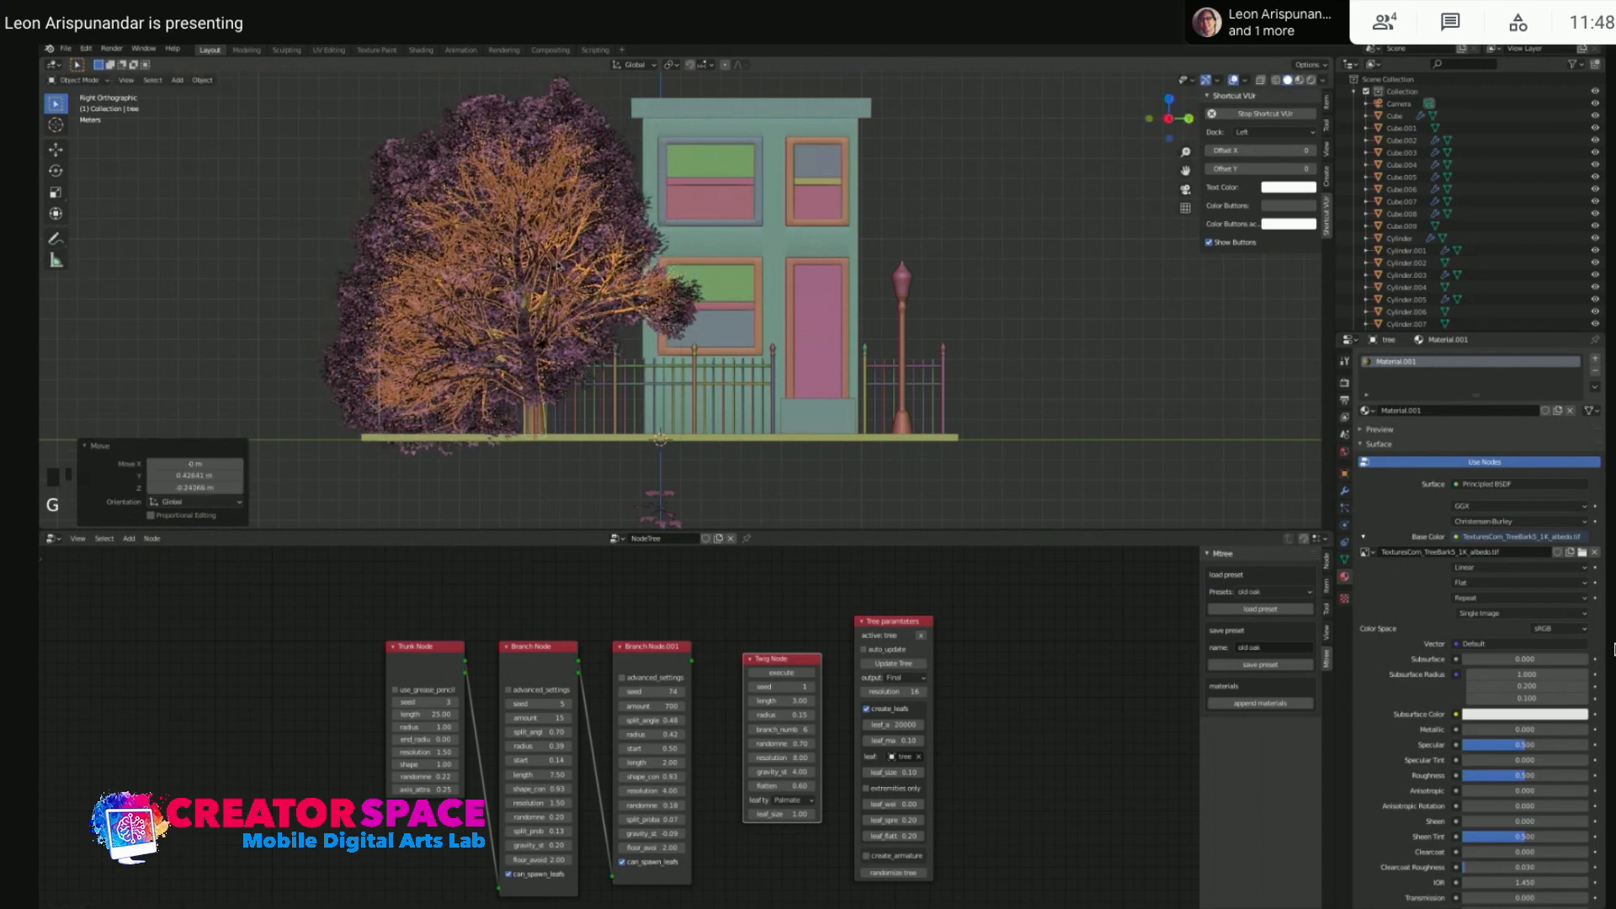
key("r")
left_click(587, 257)
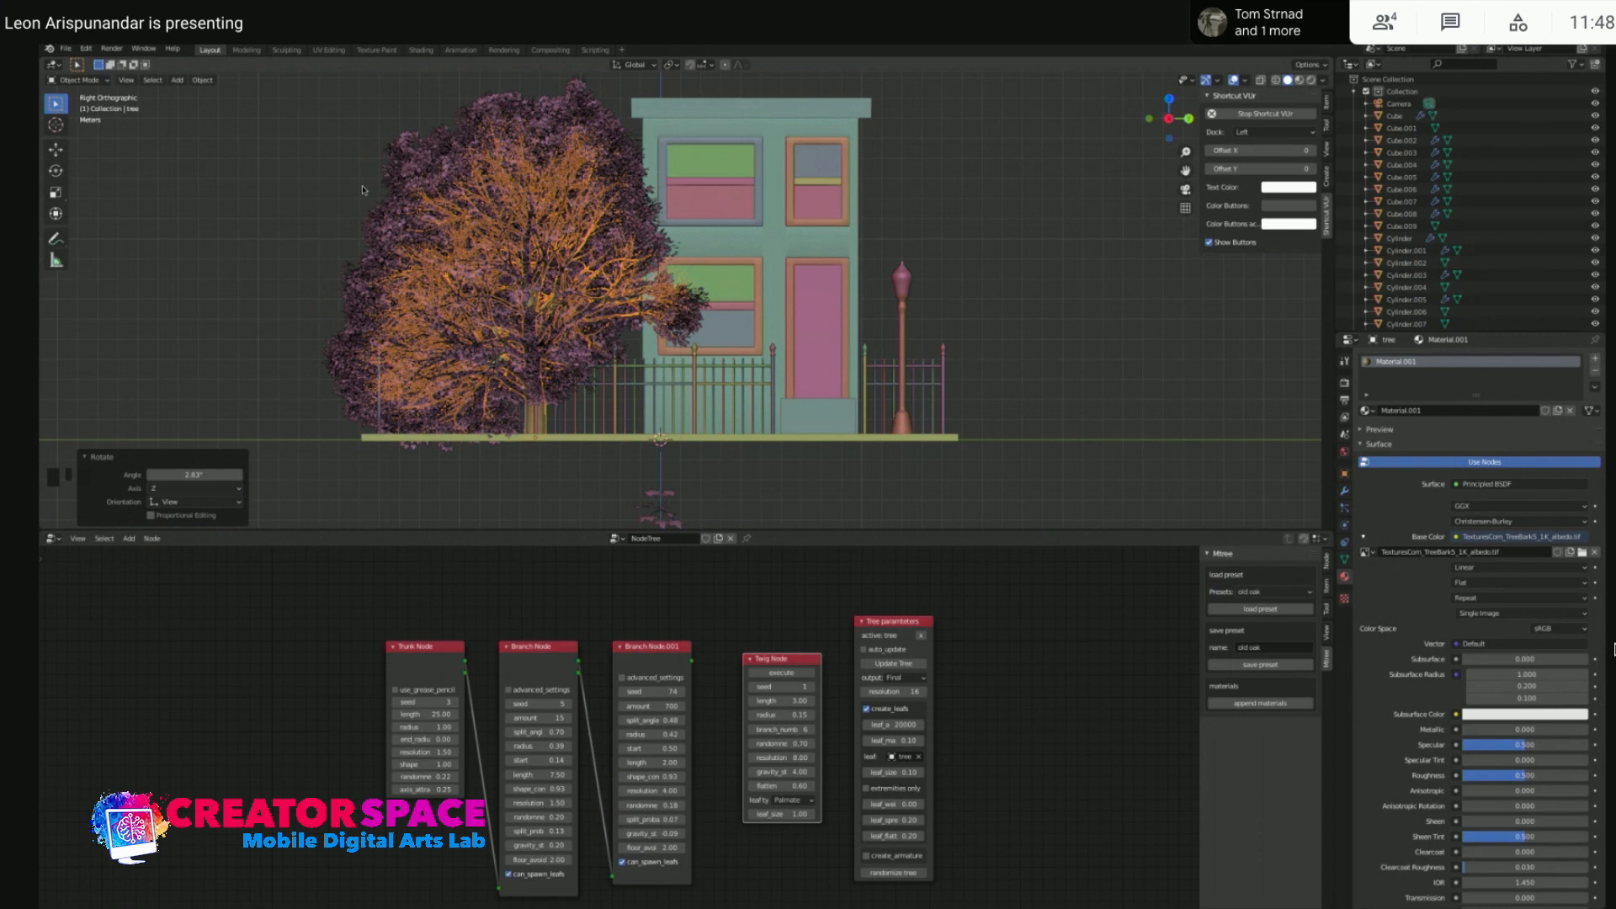
left_click(334, 183)
- Examine the tree's placement and size against the house, fence and street lamp from several angles
middle_click_drag(335, 184, 620, 324)
scroll(791, 326, "down", 2)
middle_click_drag(580, 400, 602, 425)
key("KP_3")
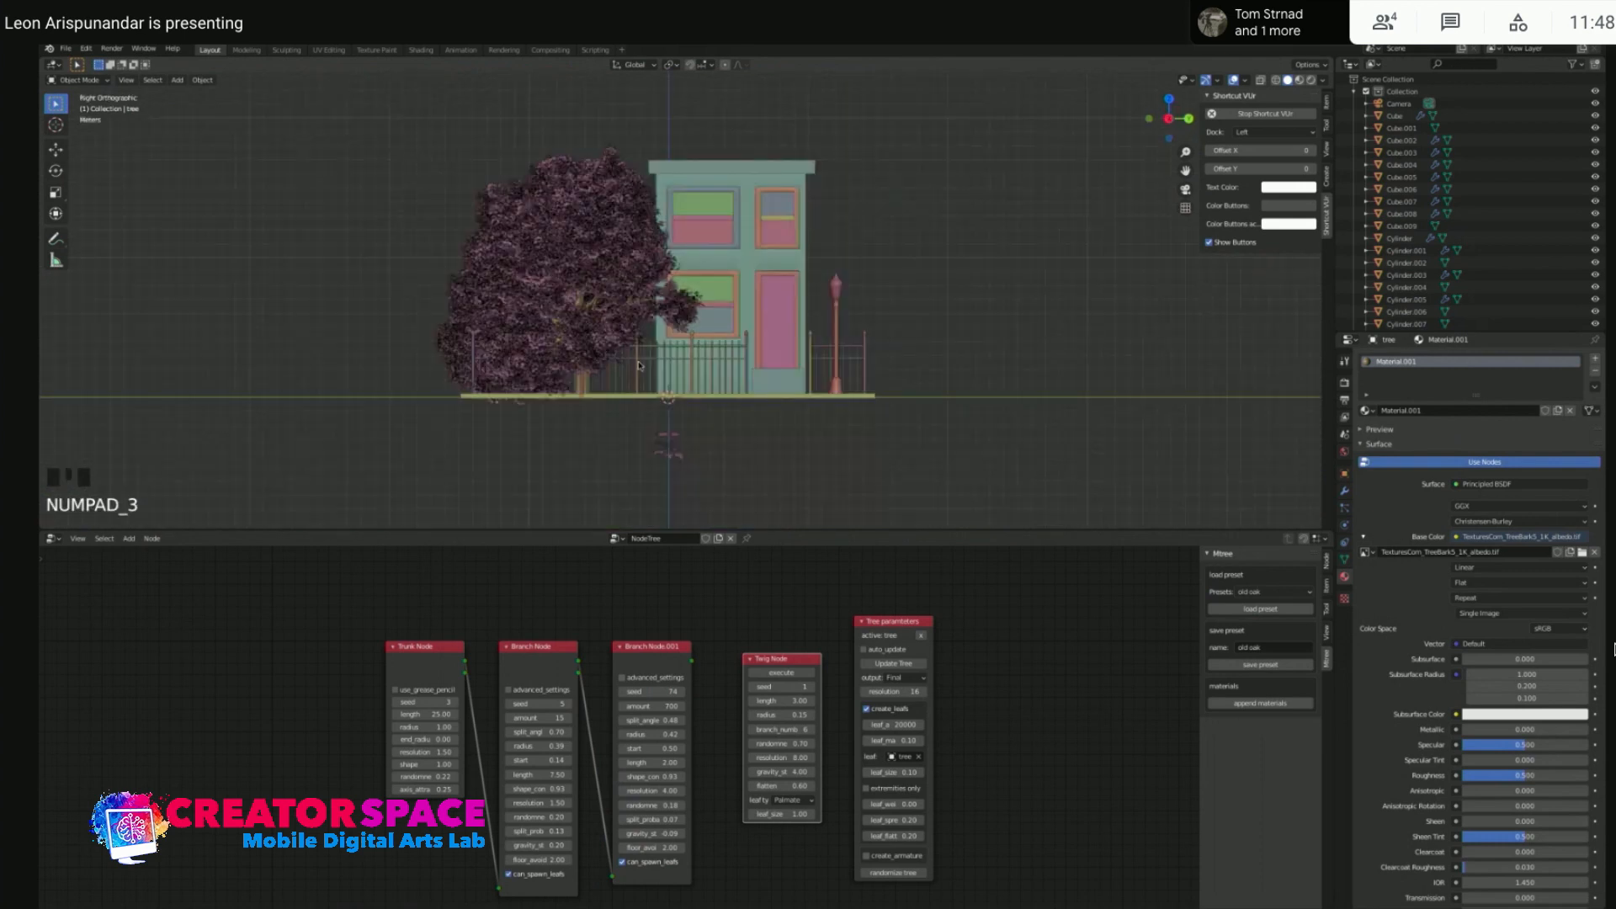
scroll(596, 311, "up", 2)
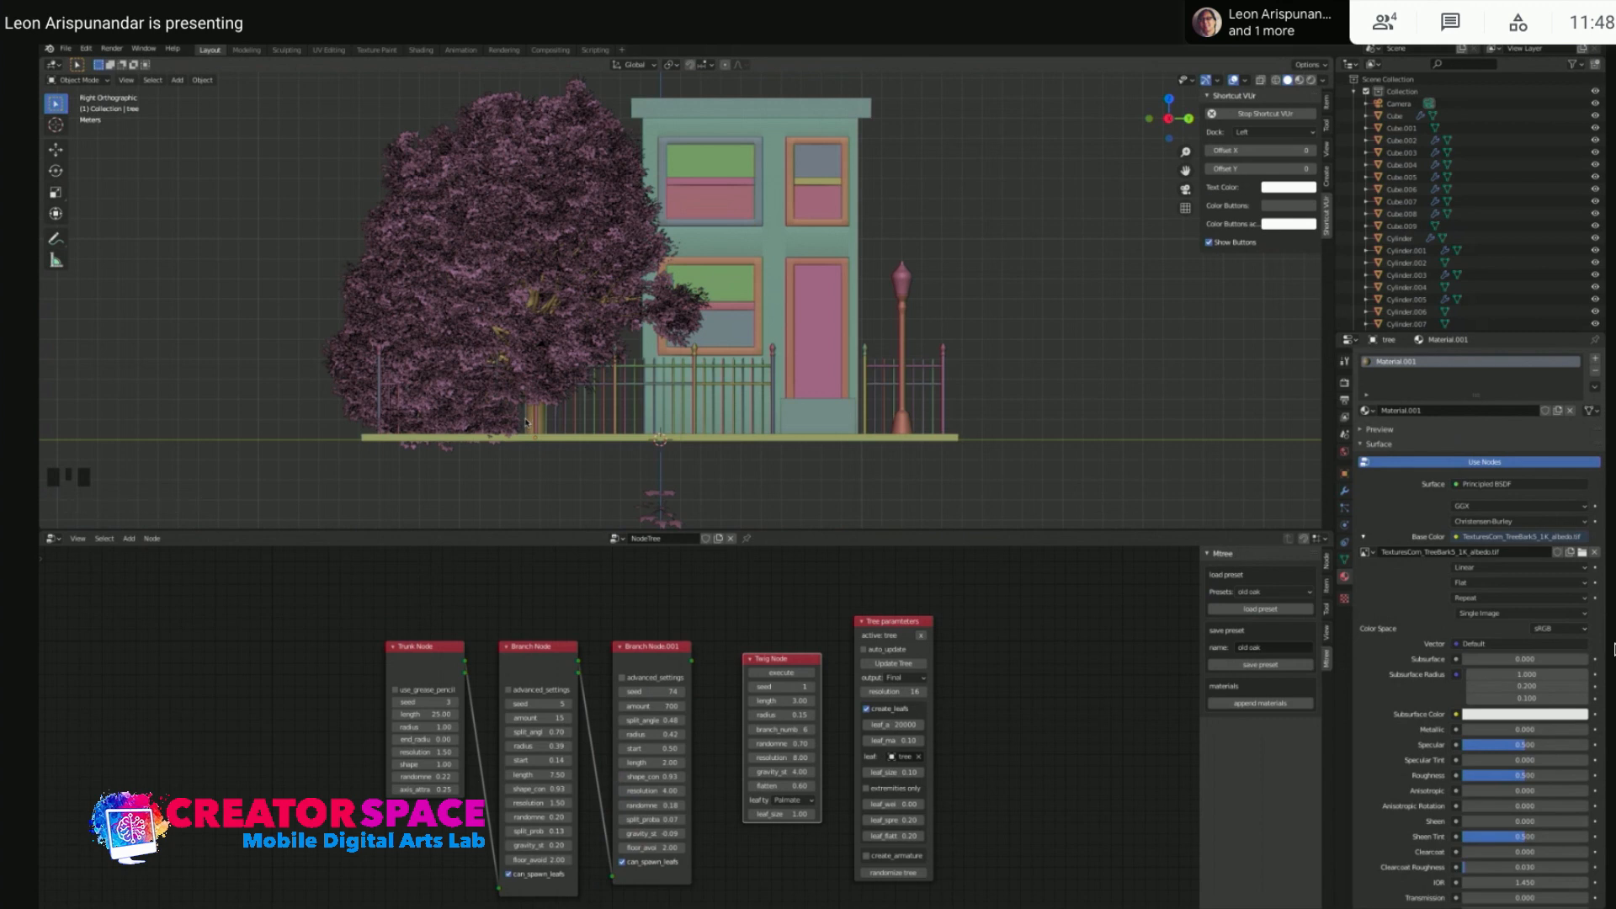
middle_click_drag(948, 253, 673, 341)
scroll(667, 343, "down", 2)
scroll(667, 342, "up", 1, "shift")
left_click(970, 262)
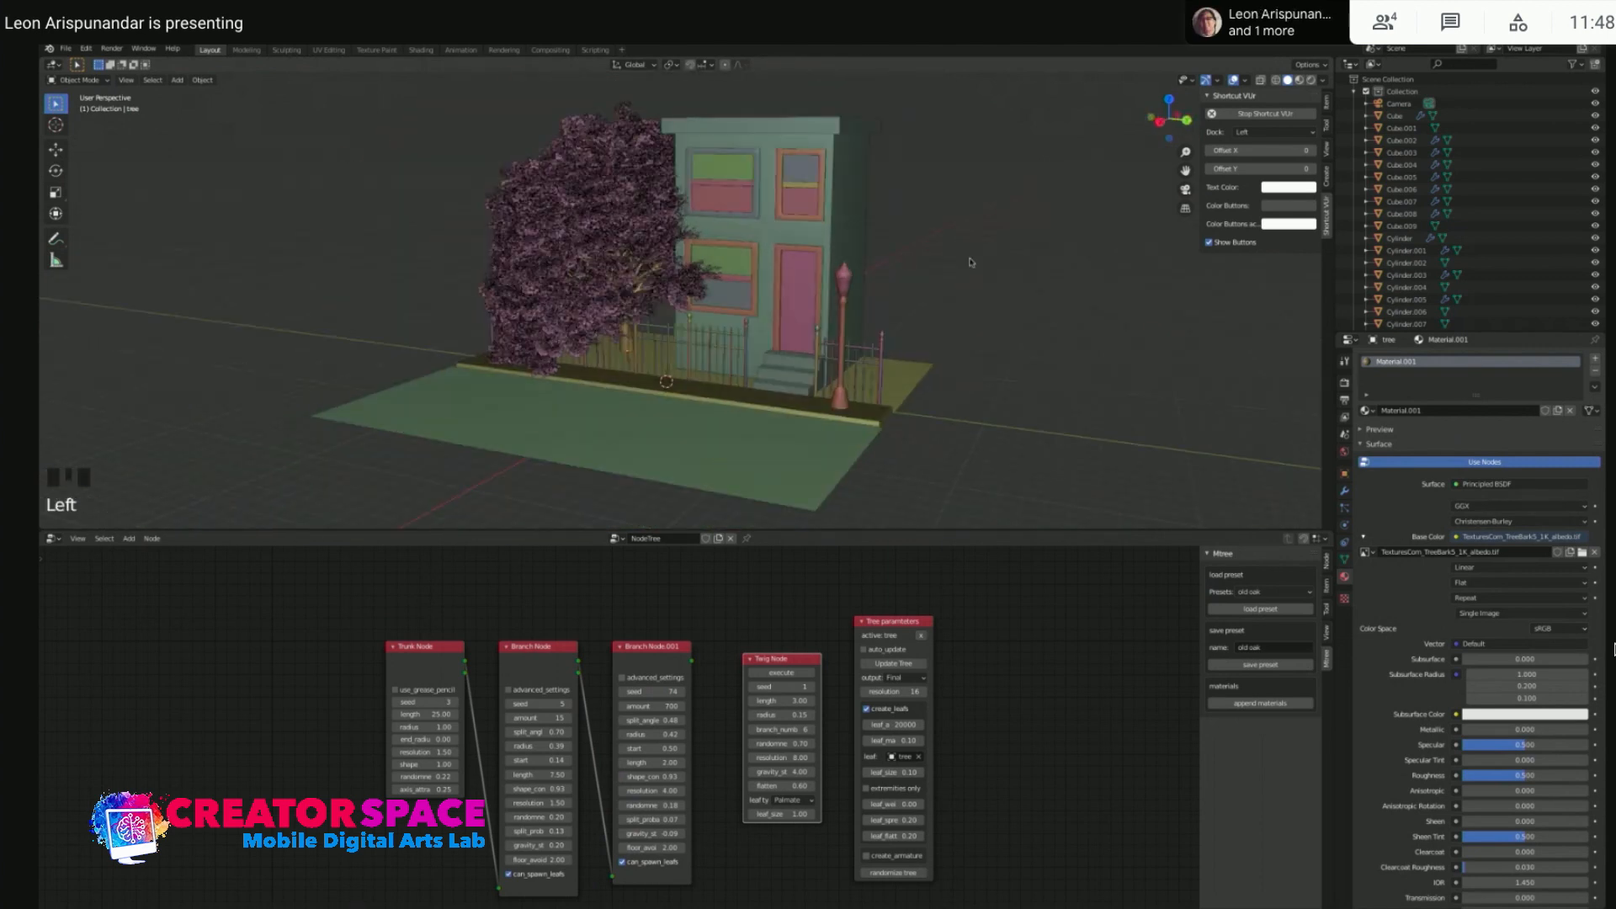